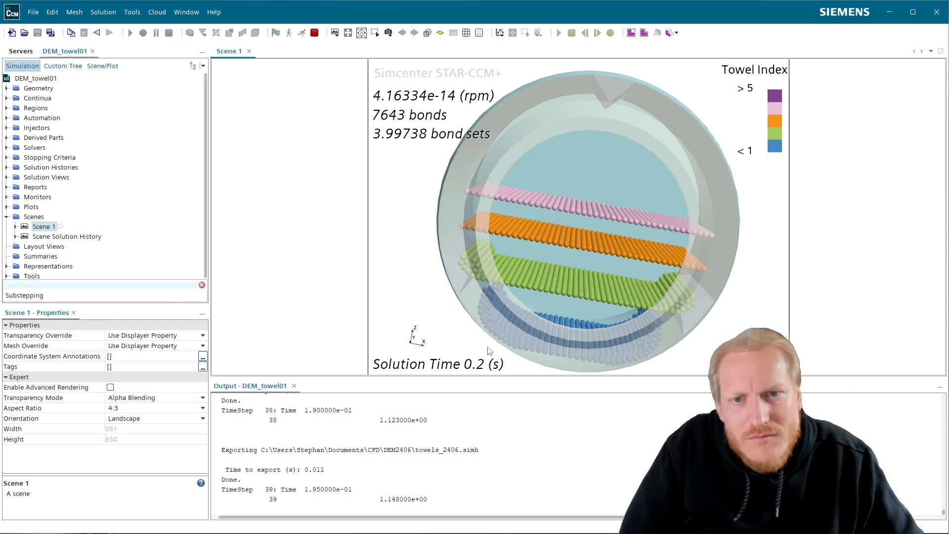
- Stop the running towel and drum simulation
{"action": "left_click_drag", "start_coordinate": [494, 285], "coordinate": [550, 275]}
{"action": "scroll", "coordinate": [620, 259], "scroll_direction": "up", "scroll_amount": 8}
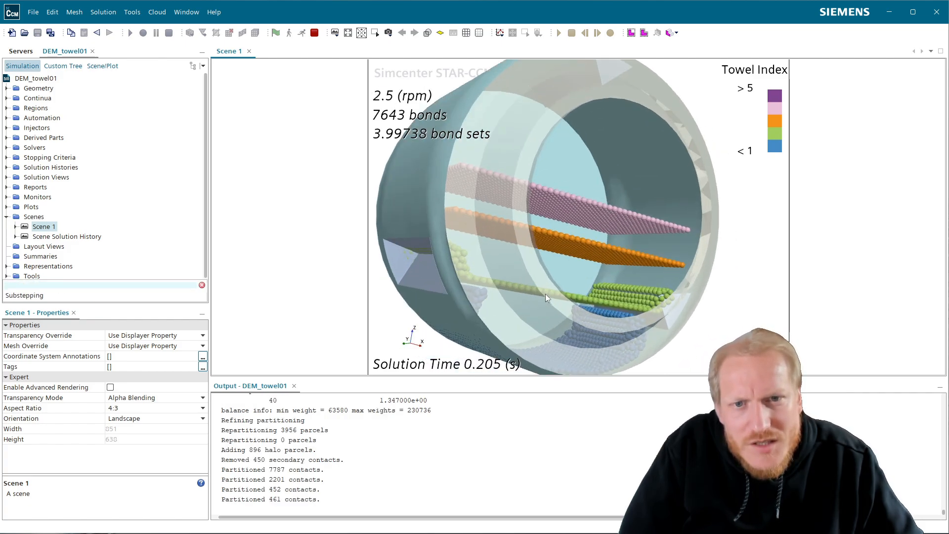
{"action": "left_click_drag", "start_coordinate": [620, 259], "coordinate": [580, 206]}
{"action": "scroll", "coordinate": [595, 225], "scroll_direction": "down", "scroll_amount": 3}
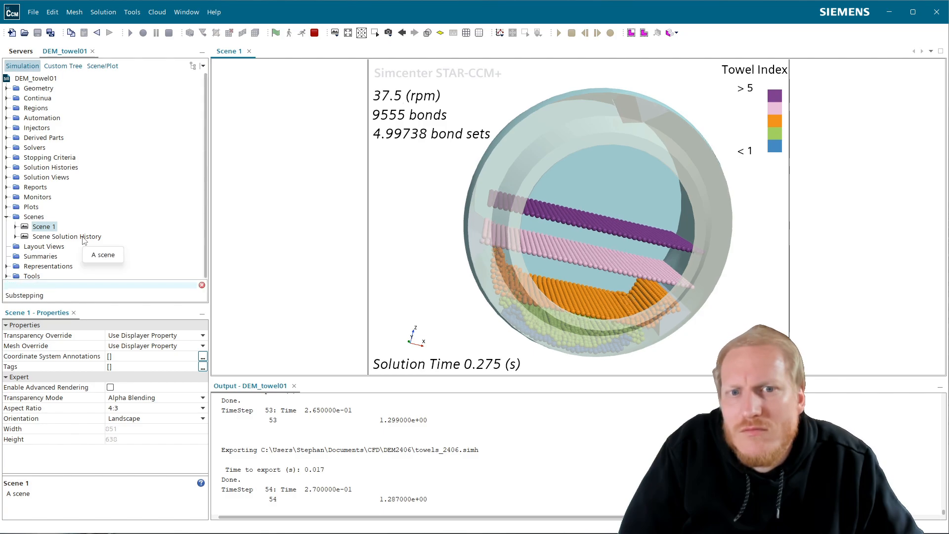
{"action": "mouse_move", "coordinate": [557, 206]}
{"action": "left_mouse_down"}
{"action": "mouse_move", "coordinate": [538, 186]}
{"action": "mouse_move", "coordinate": [563, 147]}
{"action": "mouse_move", "coordinate": [548, 200]}
{"action": "mouse_move", "coordinate": [559, 203]}
{"action": "left_mouse_up"}
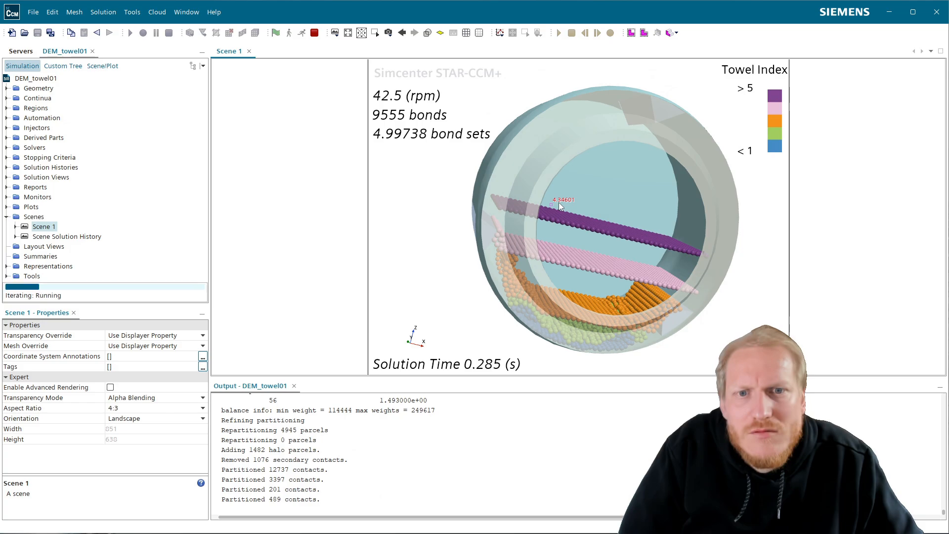
{"action": "mouse_move", "coordinate": [550, 249]}
{"action": "left_mouse_down"}
{"action": "mouse_move", "coordinate": [546, 258]}
{"action": "mouse_move", "coordinate": [562, 247]}
{"action": "mouse_move", "coordinate": [534, 248]}
{"action": "left_mouse_up"}
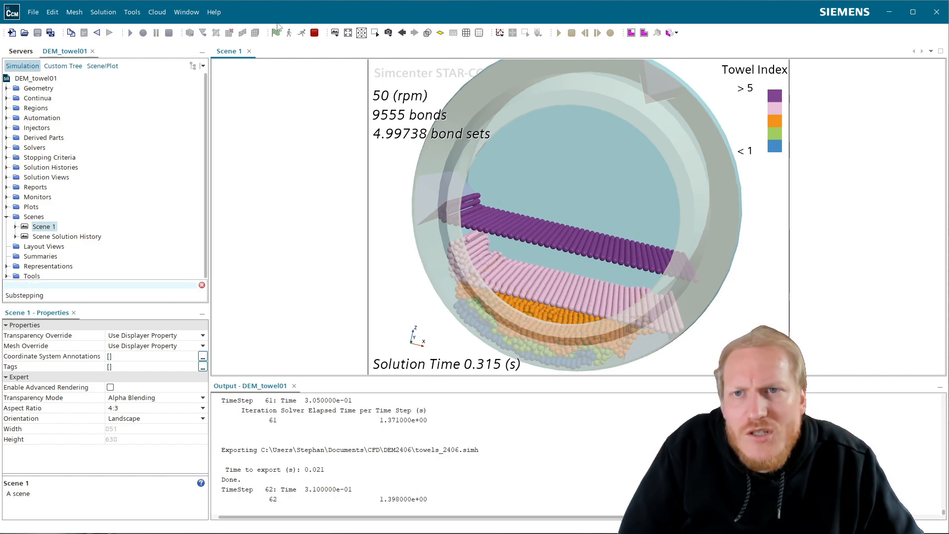
{"action": "left_click", "coordinate": [313, 37]}
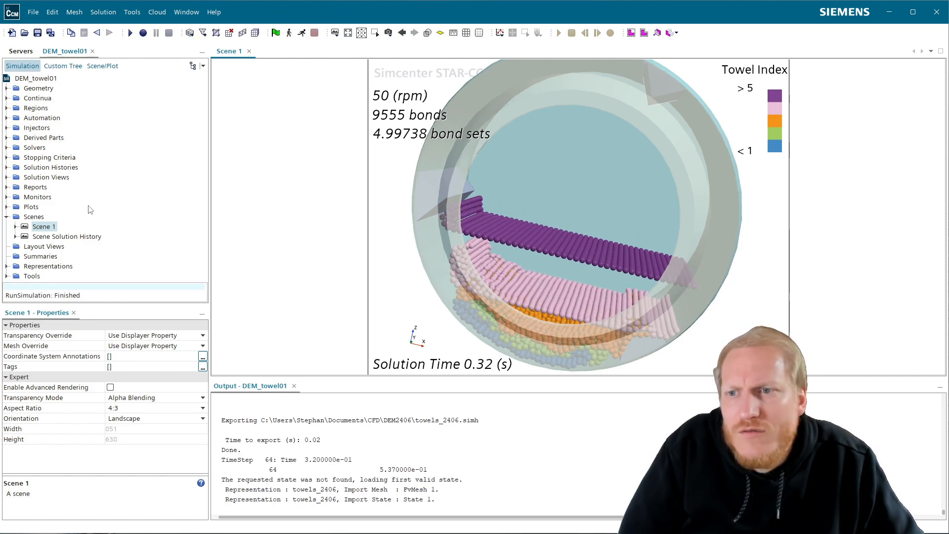
- Open the scalar field settings of the Scalar towel displayer in Scene 1
{"action": "left_click", "coordinate": [70, 69]}
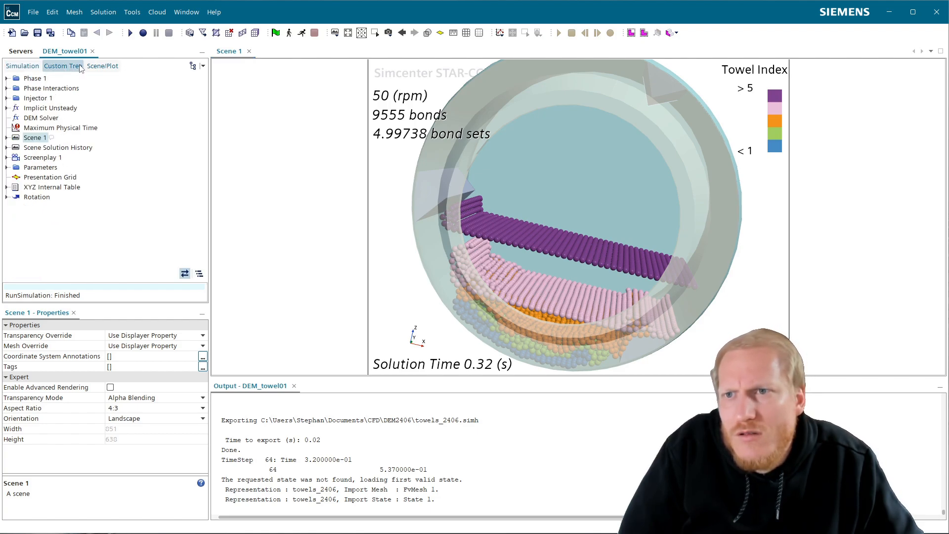
{"action": "left_click", "coordinate": [101, 65]}
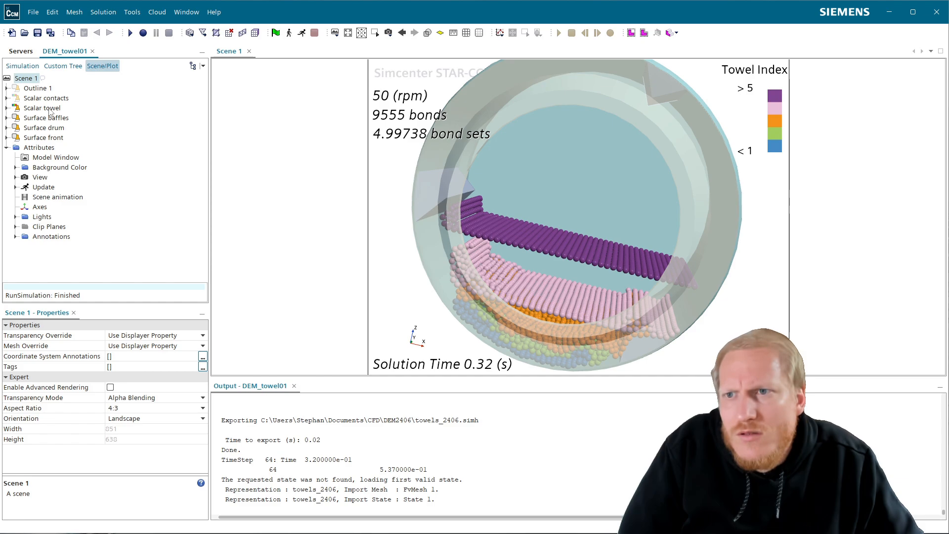
{"action": "double_click", "coordinate": [12, 109]}
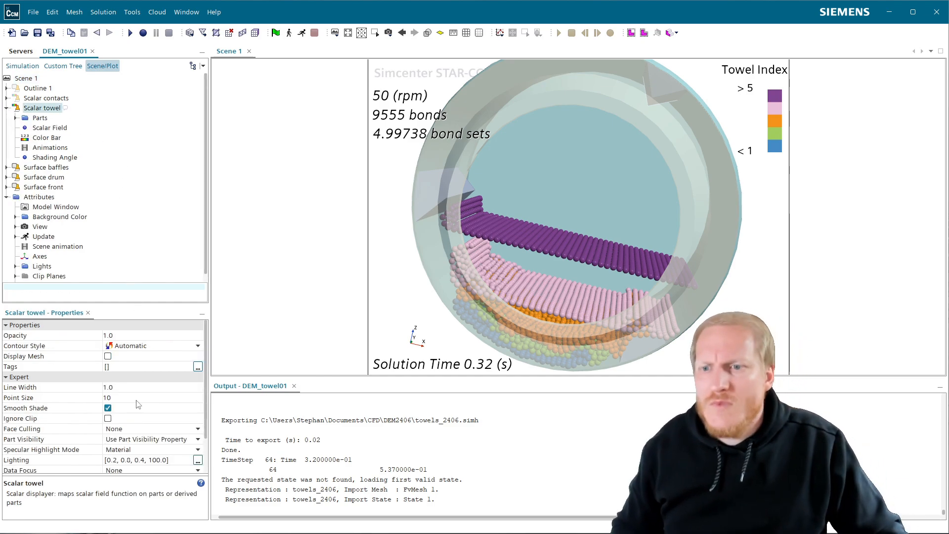
{"action": "left_click", "coordinate": [52, 130]}
- Set the towel displayer's scalar field function to the magnitude of Contact Force
{"action": "left_click", "coordinate": [203, 335]}
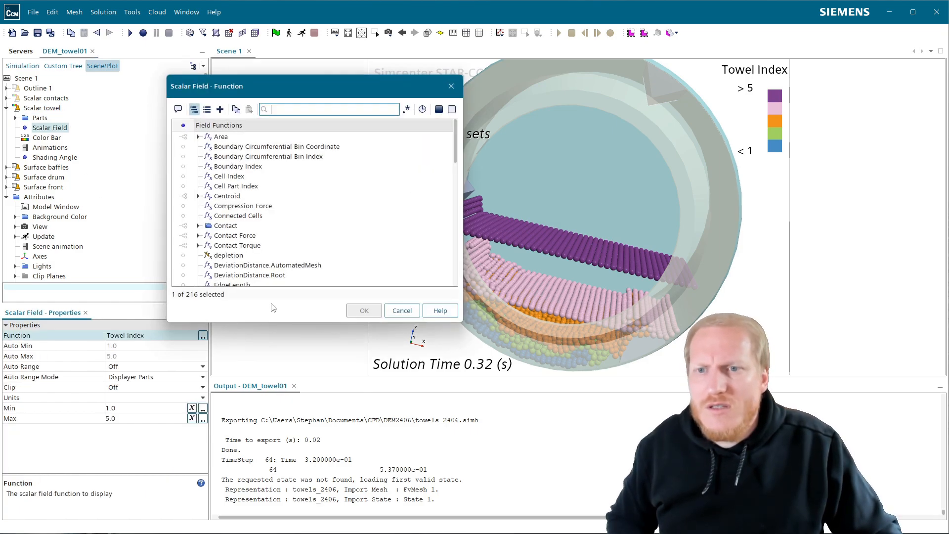
{"action": "scroll", "coordinate": [279, 252], "scroll_direction": "down", "scroll_amount": 2}
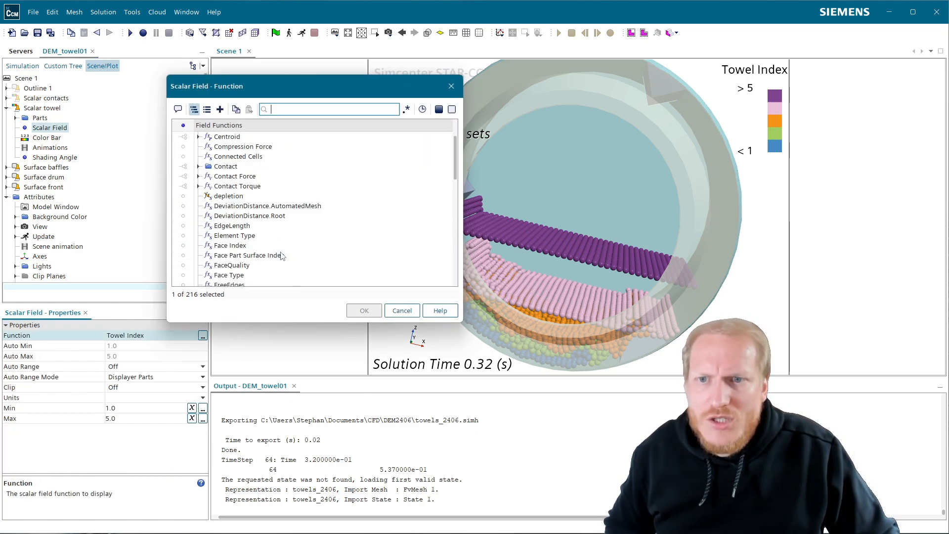
{"action": "scroll", "coordinate": [260, 218], "scroll_direction": "down", "scroll_amount": 3}
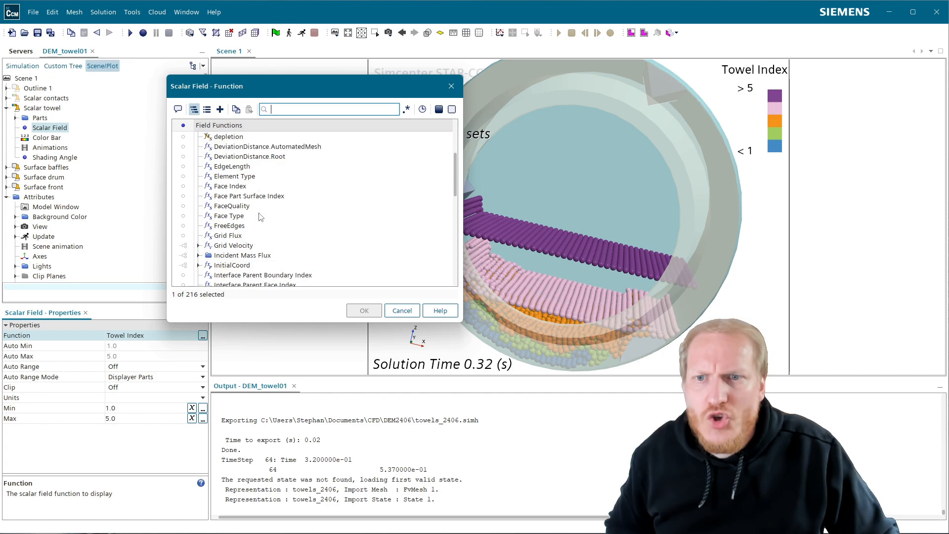
{"action": "scroll", "coordinate": [261, 217], "scroll_direction": "up", "scroll_amount": 5}
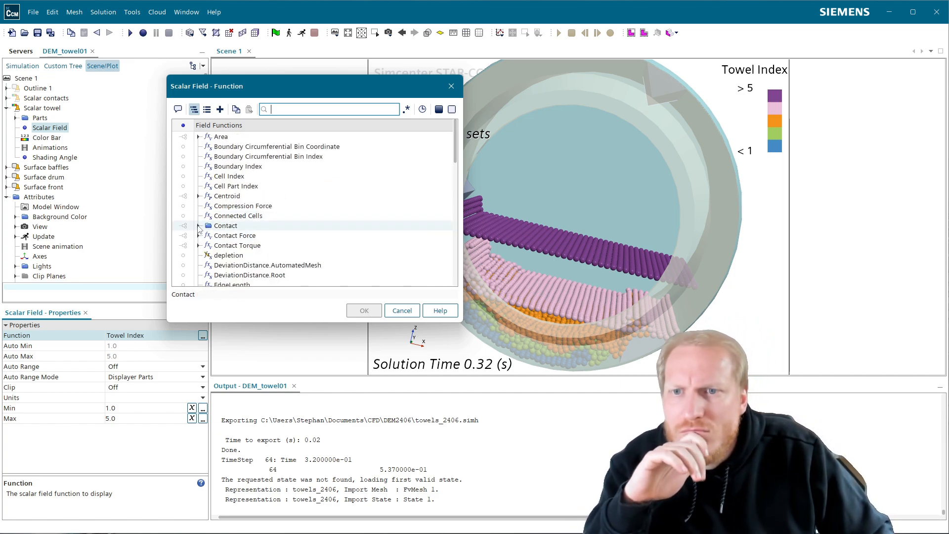
{"action": "left_click", "coordinate": [199, 226]}
{"action": "left_click", "coordinate": [198, 143]}
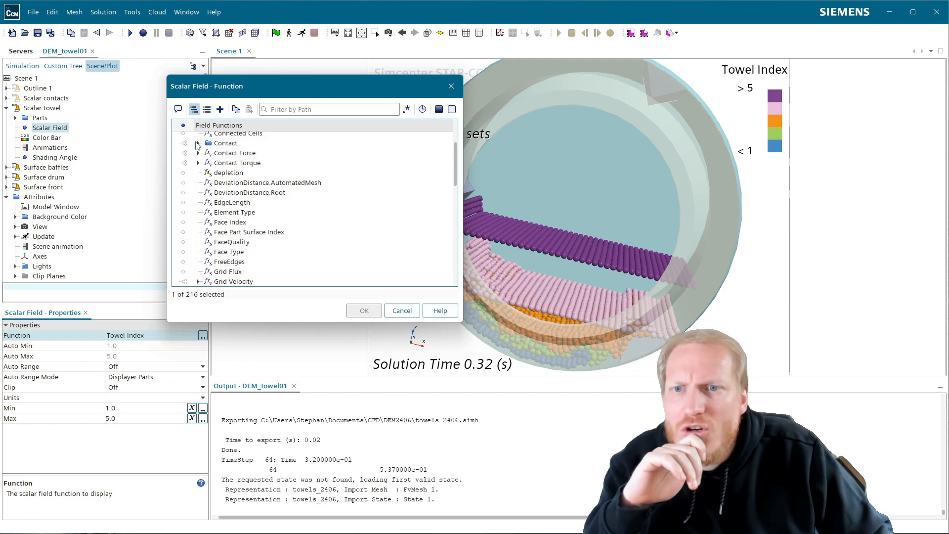
{"action": "double_click", "coordinate": [232, 153]}
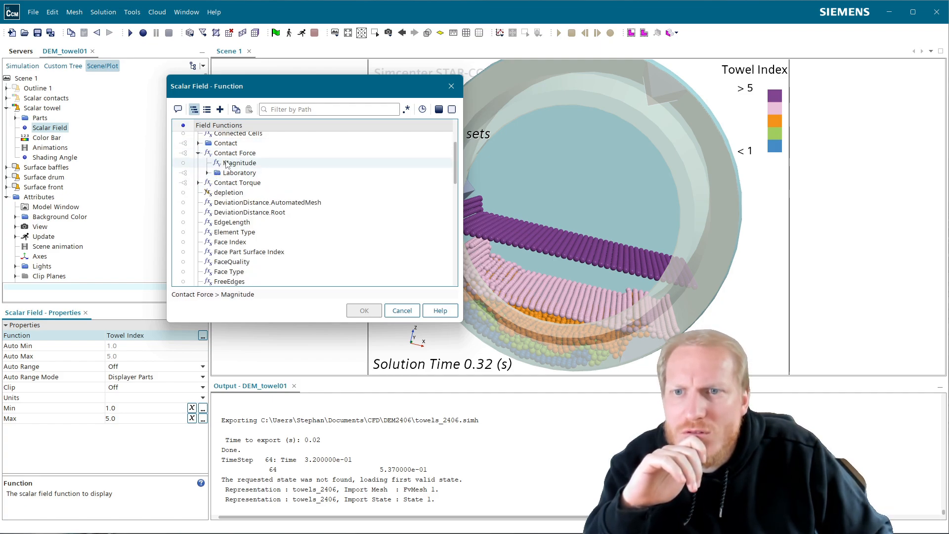
{"action": "left_click", "coordinate": [227, 164]}
{"action": "left_click", "coordinate": [364, 310]}
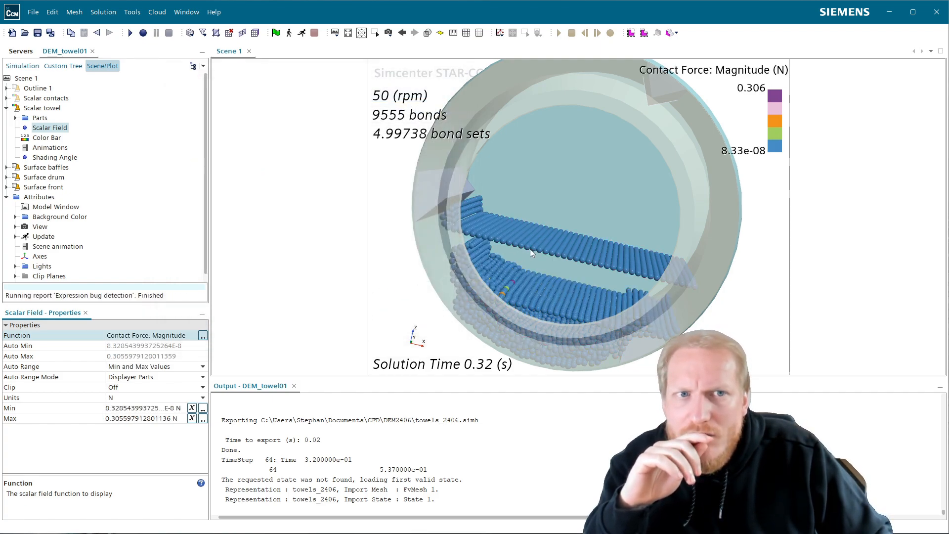
{"action": "left_click_drag", "start_coordinate": [530, 248], "coordinate": [573, 254]}
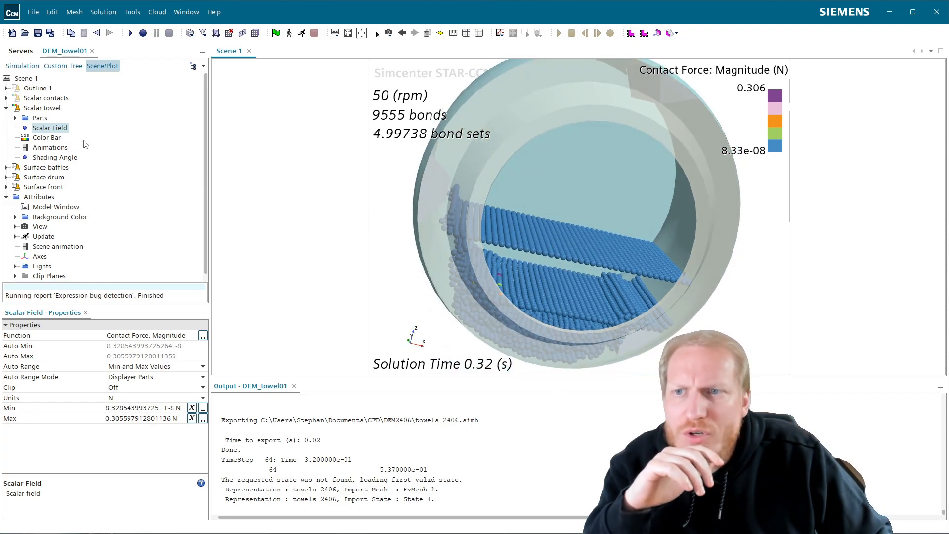
- Set the towel displayer's scalar field function to the magnitude of Particle Velocity
{"action": "left_click", "coordinate": [203, 336]}
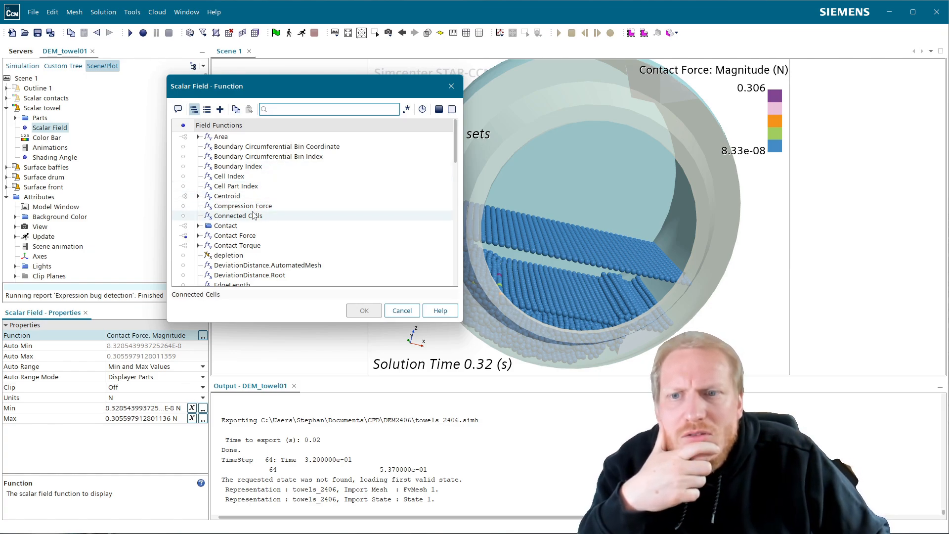
{"action": "scroll", "coordinate": [240, 242], "scroll_direction": "down", "scroll_amount": 10}
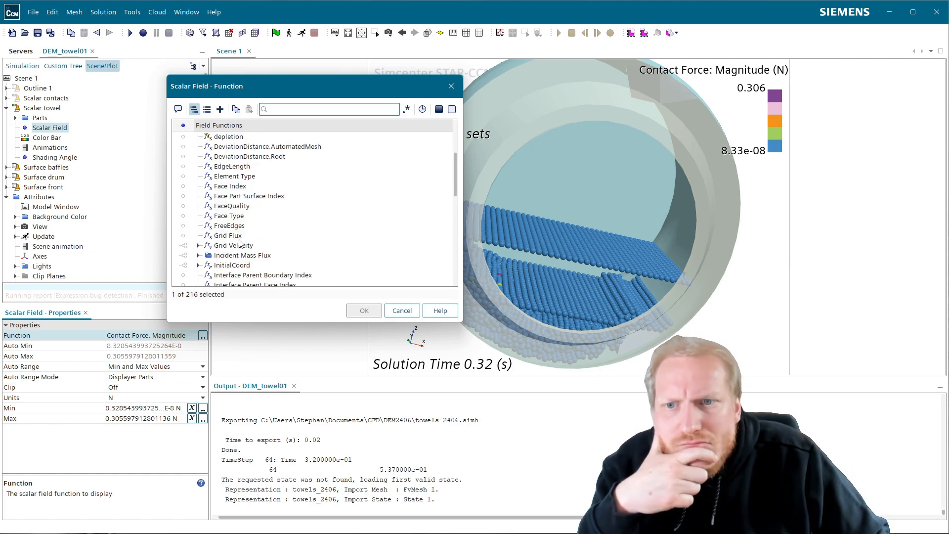
{"action": "scroll", "coordinate": [241, 242], "scroll_direction": "down", "scroll_amount": 2}
{"action": "left_click", "coordinate": [217, 236]}
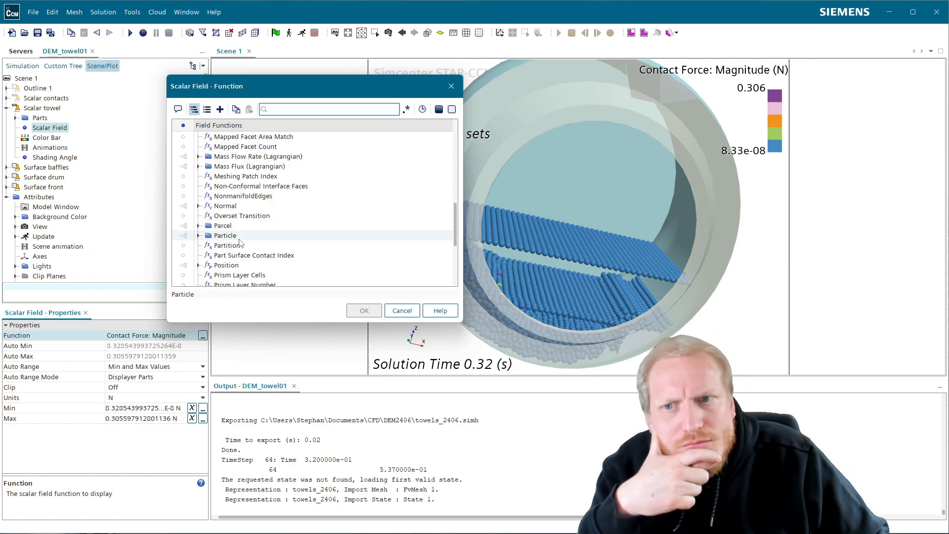
{"action": "left_click", "coordinate": [198, 236]}
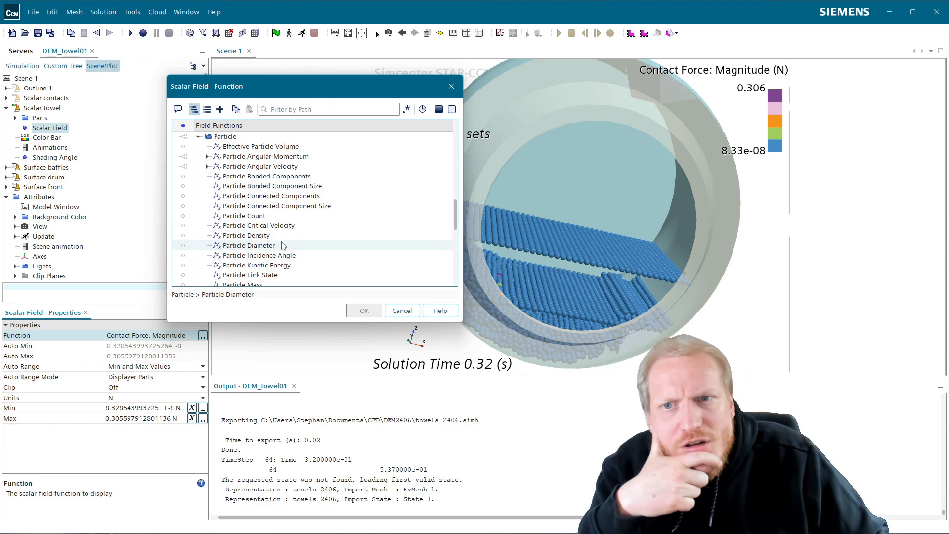
{"action": "scroll", "coordinate": [284, 247], "scroll_direction": "down", "scroll_amount": 2}
{"action": "scroll", "coordinate": [278, 249], "scroll_direction": "down", "scroll_amount": 1}
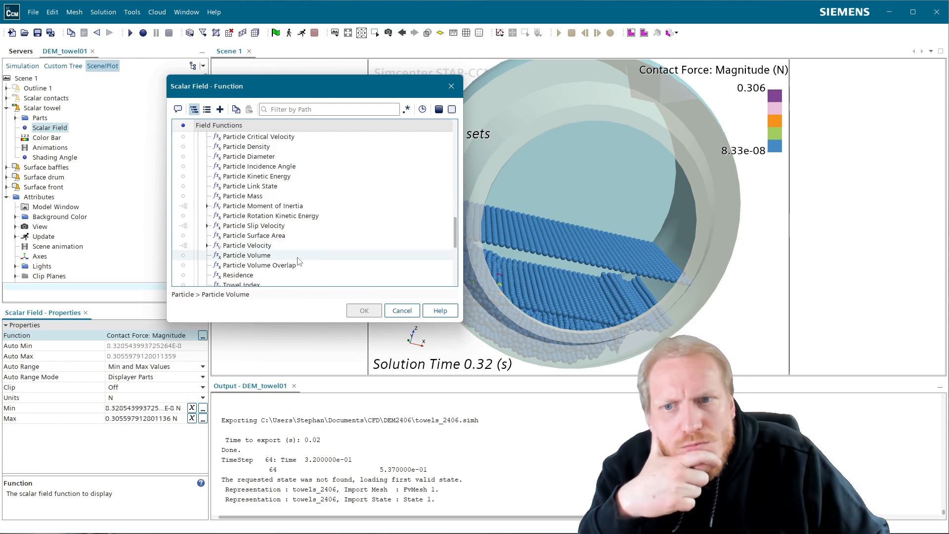
{"action": "left_click", "coordinate": [206, 245]}
{"action": "left_click", "coordinate": [247, 255]}
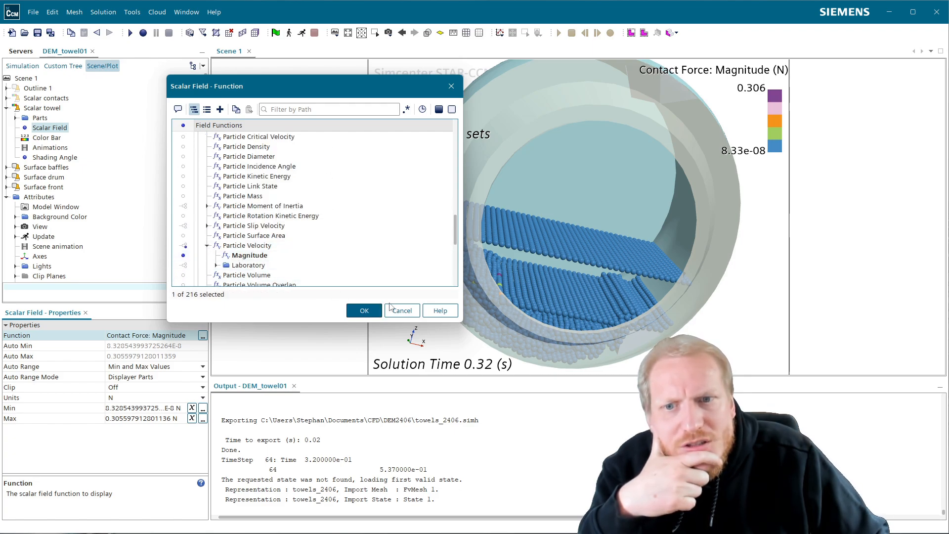
{"action": "left_click", "coordinate": [369, 311]}
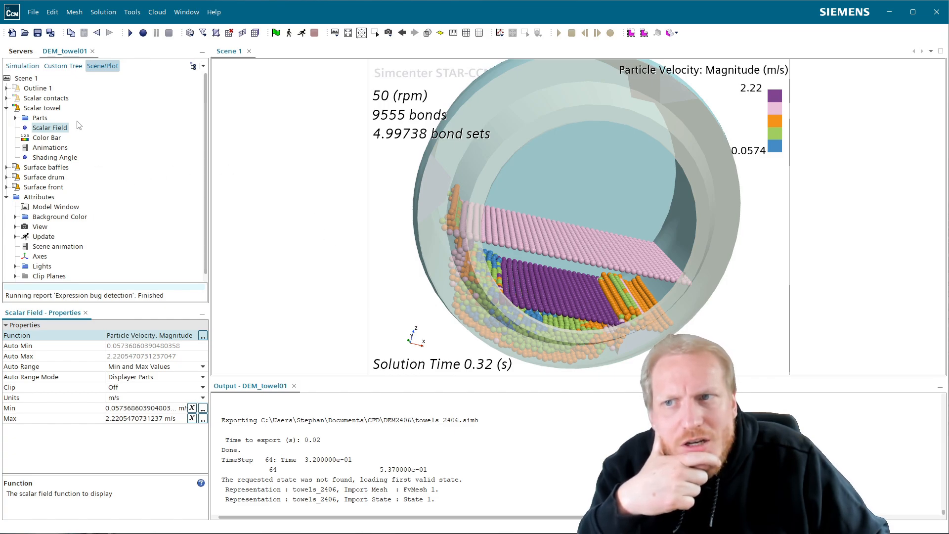
- Set the towel displayer's color bar to the Siemens-Fire AdvLog 2 color map
{"action": "left_click", "coordinate": [49, 138]}
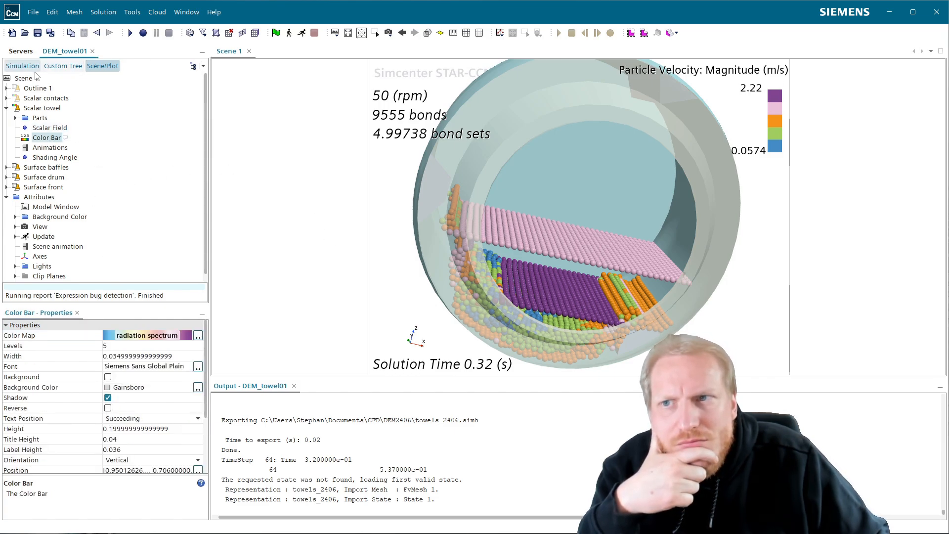
{"action": "left_click", "coordinate": [139, 336]}
{"action": "left_click", "coordinate": [149, 339]}
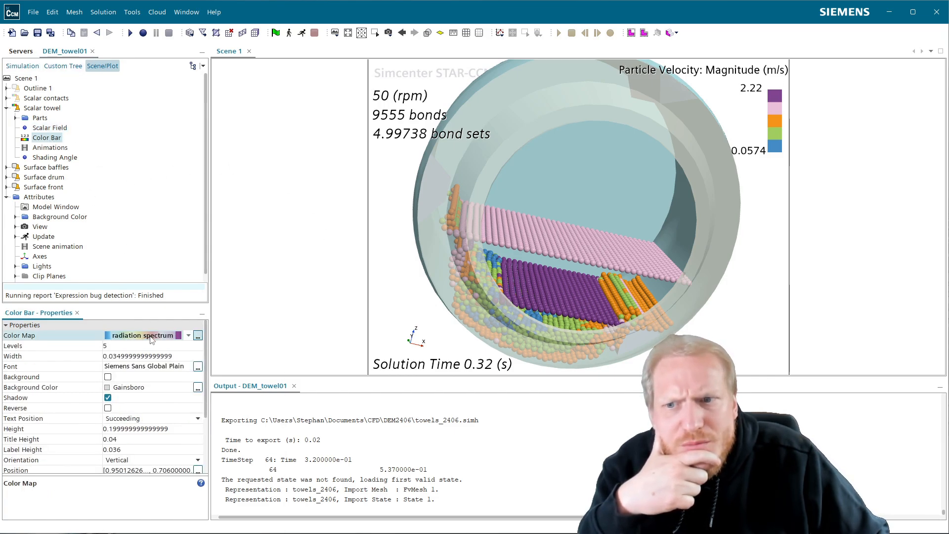
{"action": "left_click", "coordinate": [151, 341]}
{"action": "scroll", "coordinate": [242, 406], "scroll_direction": "down", "scroll_amount": 5}
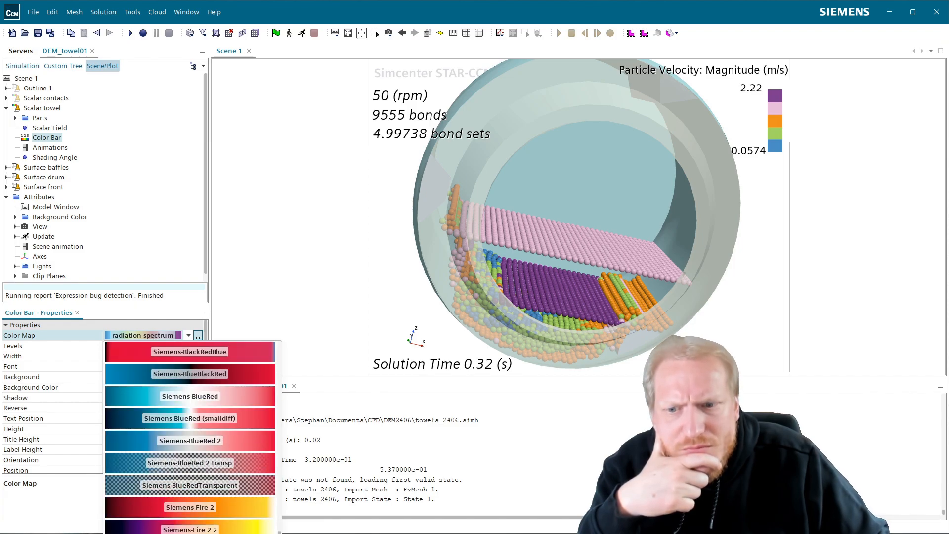
{"action": "left_click", "coordinate": [189, 533]}
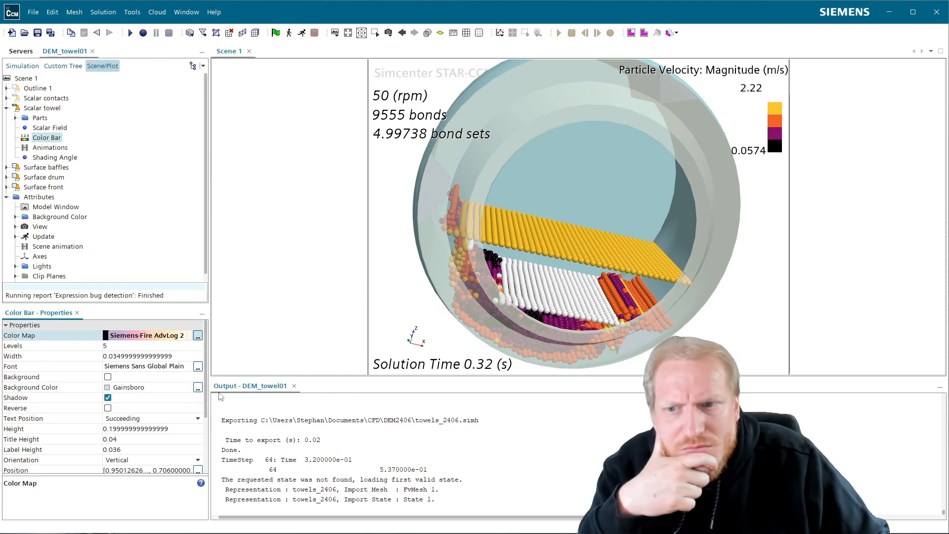
- Examine the towels' velocity coloring inside the drum and review the scalar field and color bar properties
{"action": "left_click_drag", "start_coordinate": [497, 285], "coordinate": [497, 250]}
{"action": "scroll", "coordinate": [497, 250], "scroll_direction": "up", "scroll_amount": 2}
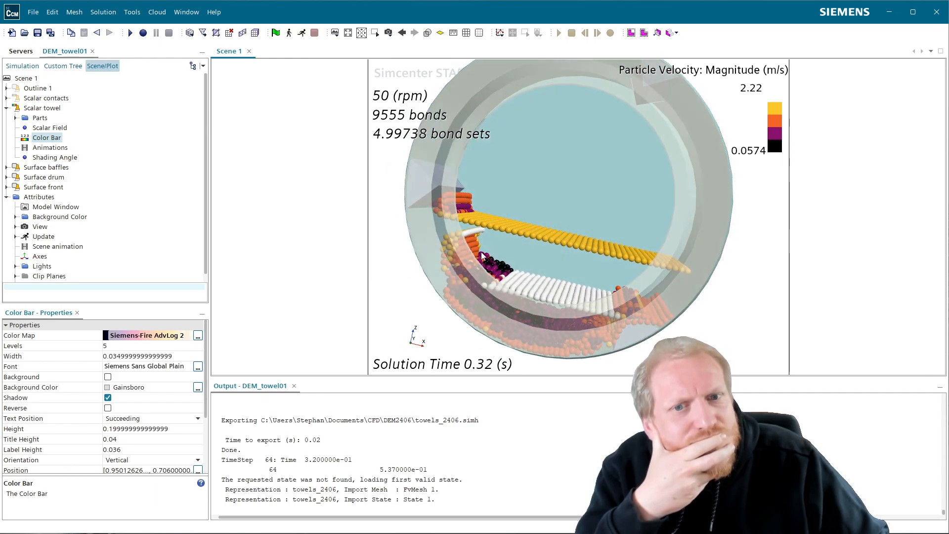
{"action": "scroll", "coordinate": [501, 260], "scroll_direction": "up", "scroll_amount": 2}
{"action": "left_click", "coordinate": [49, 127]}
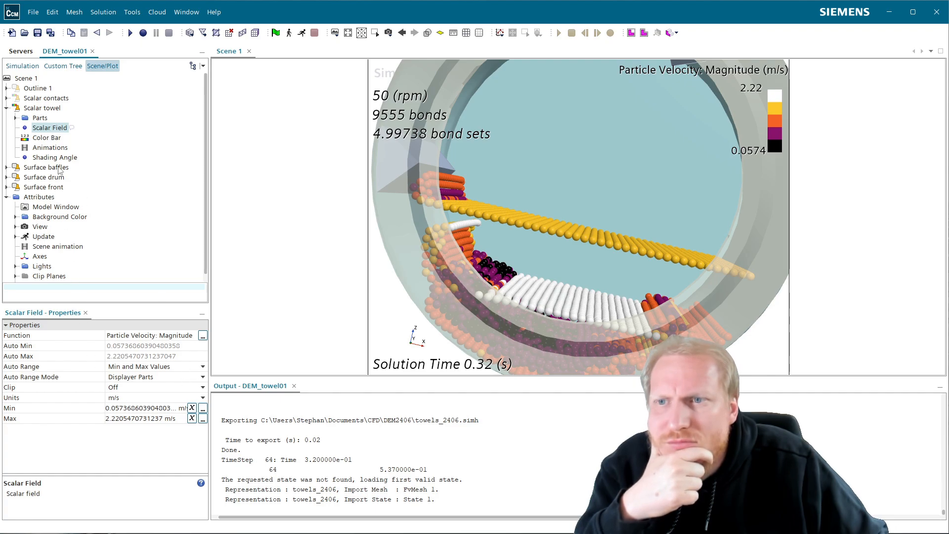
{"action": "left_click", "coordinate": [47, 138]}
{"action": "scroll", "coordinate": [132, 406], "scroll_direction": "down", "scroll_amount": 2}
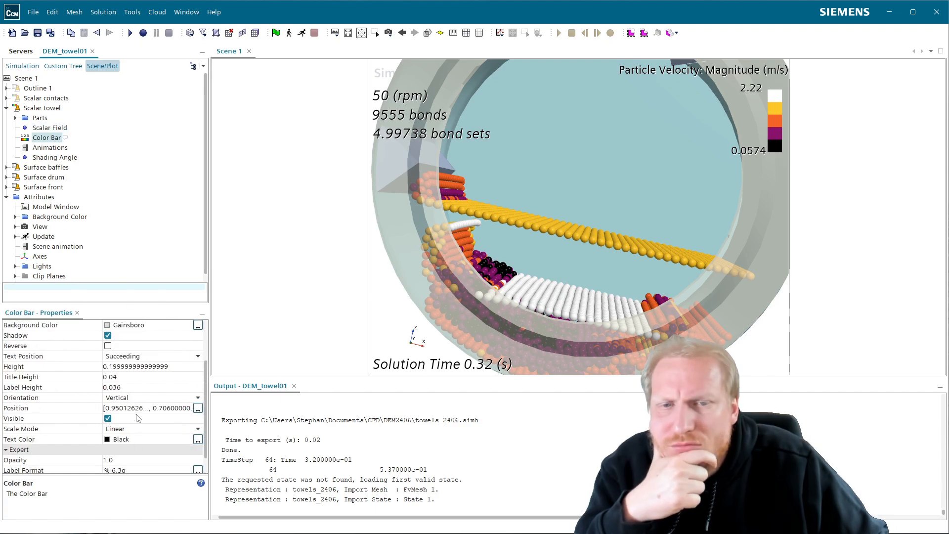
{"action": "left_click_drag", "start_coordinate": [505, 296], "coordinate": [589, 258]}
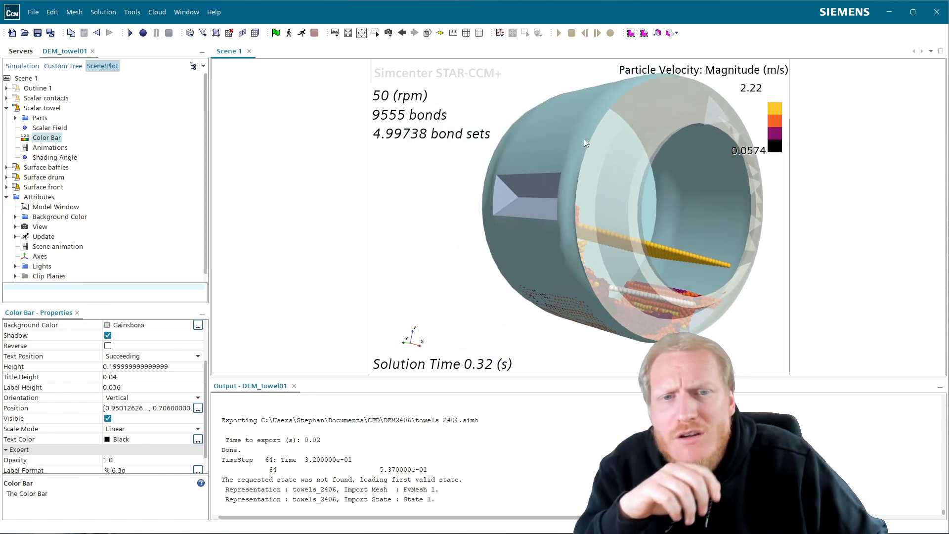
{"action": "left_click", "coordinate": [556, 134]}
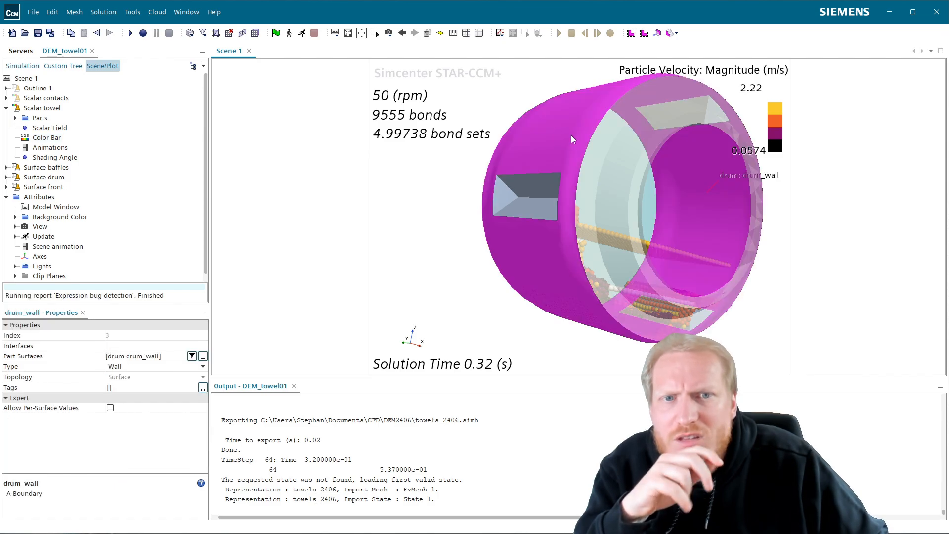
- Set the aspect ratio of Scene 1 to 16:9
{"action": "left_click", "coordinate": [36, 79]}
{"action": "left_click", "coordinate": [120, 409]}
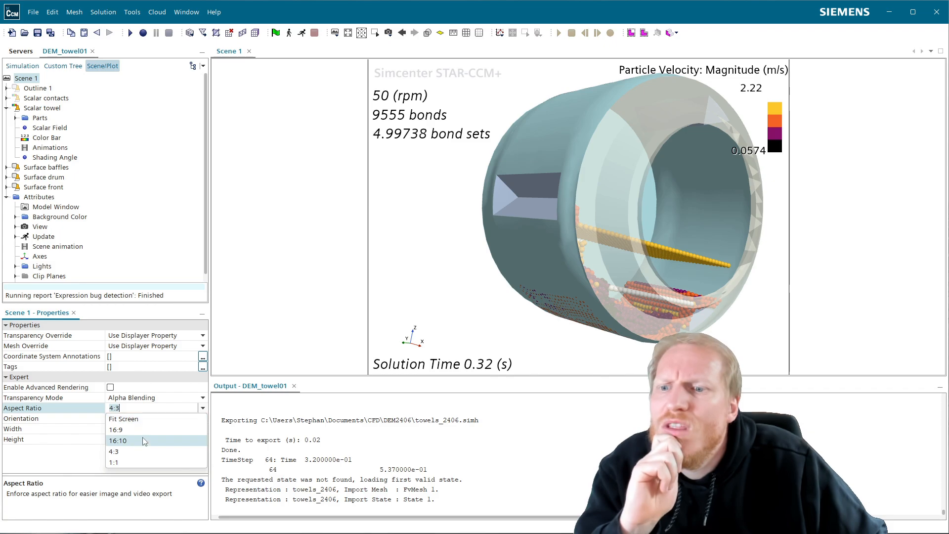
{"action": "left_click", "coordinate": [142, 417]}
{"action": "left_click_drag", "start_coordinate": [589, 209], "coordinate": [609, 207]}
- Hide the logo annotation and the coordinate axes in Scene 1
{"action": "scroll", "coordinate": [96, 248], "scroll_direction": "down", "scroll_amount": 1}
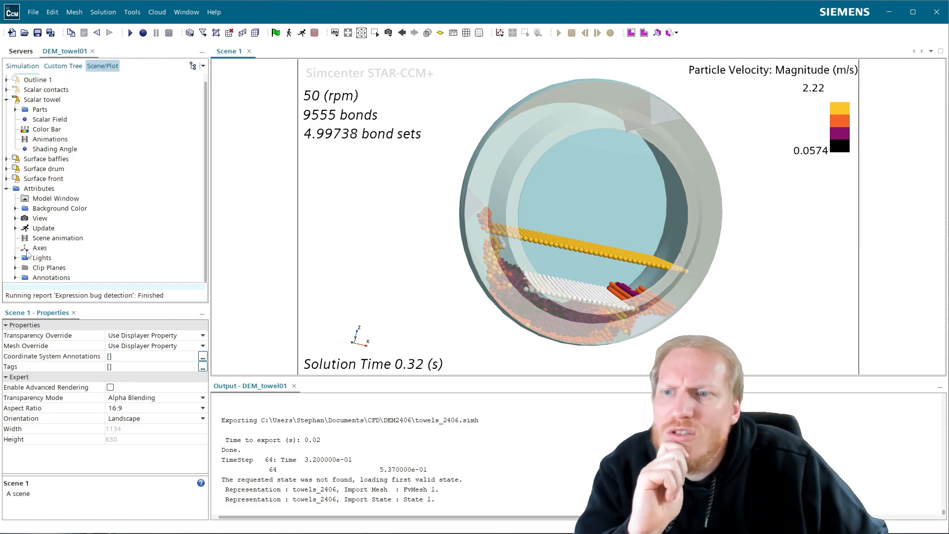
{"action": "left_click", "coordinate": [16, 277]}
{"action": "left_click", "coordinate": [51, 239]}
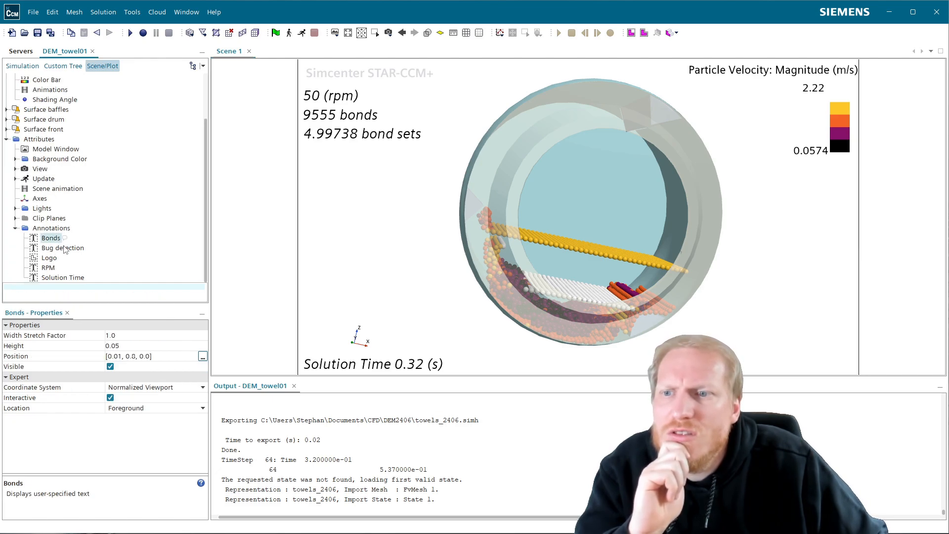
{"action": "left_click", "coordinate": [50, 258]}
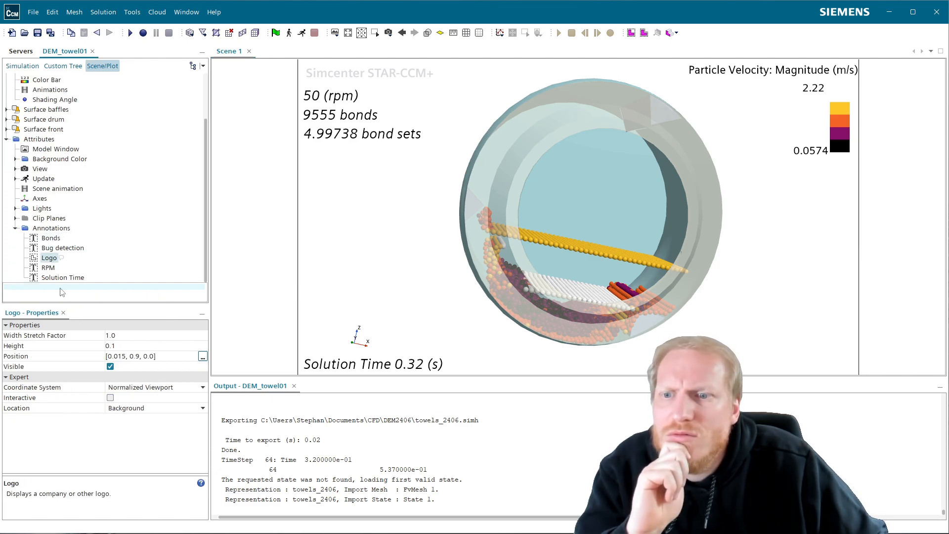
{"action": "left_click", "coordinate": [110, 367]}
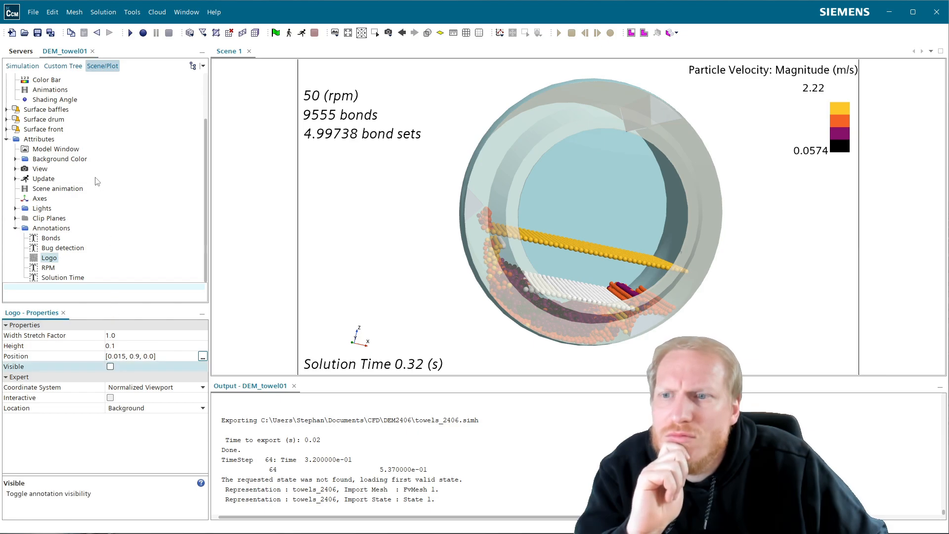
{"action": "left_click", "coordinate": [39, 199]}
{"action": "left_click", "coordinate": [111, 346]}
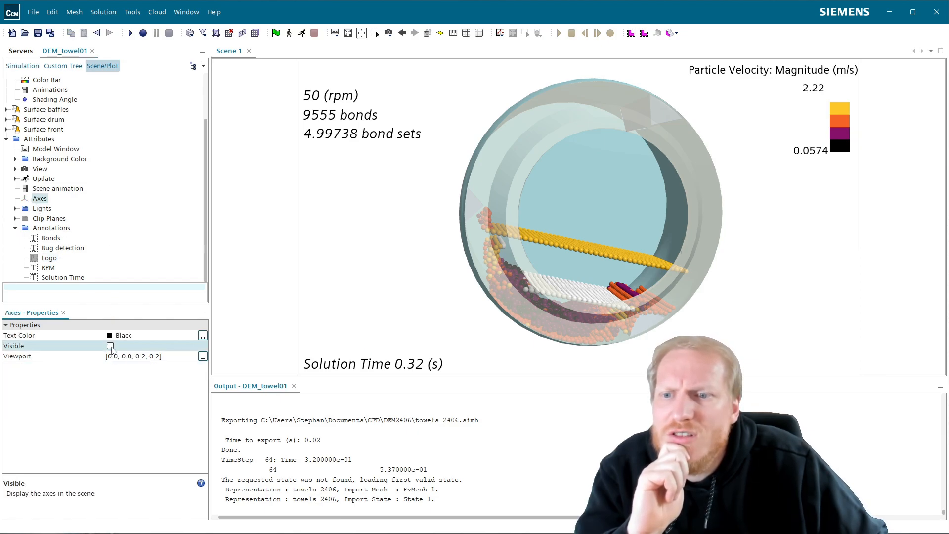
- Hide the Bug detection annotation in Scene 1
{"action": "left_click", "coordinate": [63, 249]}
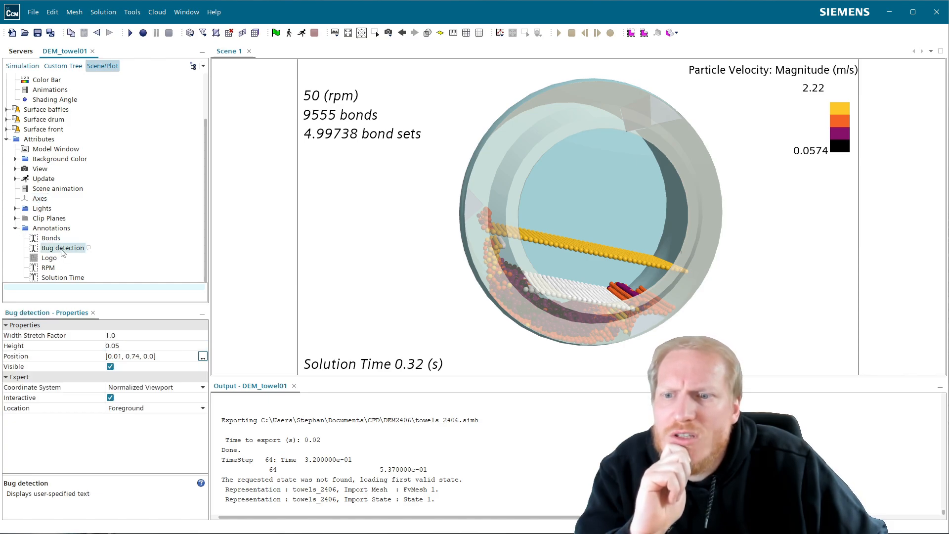
{"action": "left_click", "coordinate": [110, 367]}
{"action": "left_click", "coordinate": [110, 367]}
{"action": "left_click", "coordinate": [110, 367]}
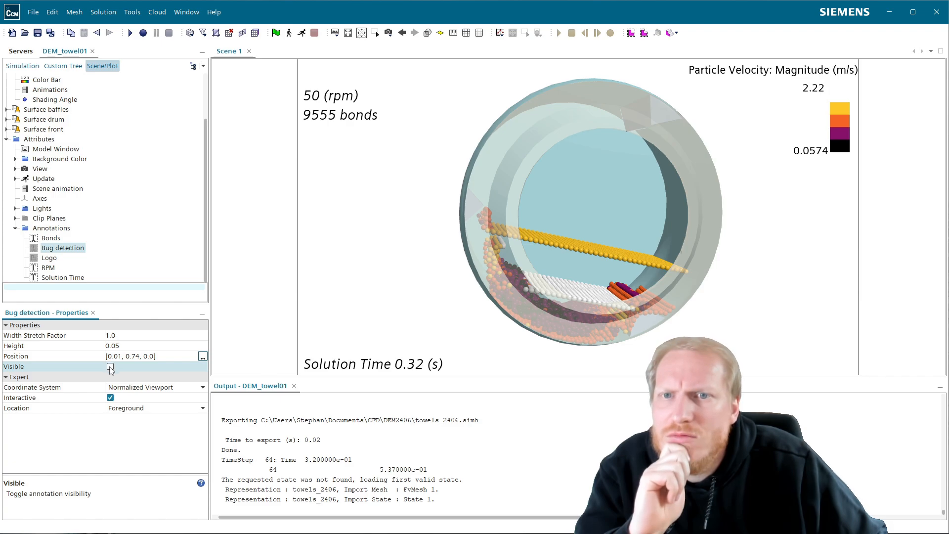
- Set the towel displayer's scalar field range to a minimum of 0 m/s and a maximum of 3 m/s
{"action": "scroll", "coordinate": [560, 297], "scroll_direction": "up", "scroll_amount": 3}
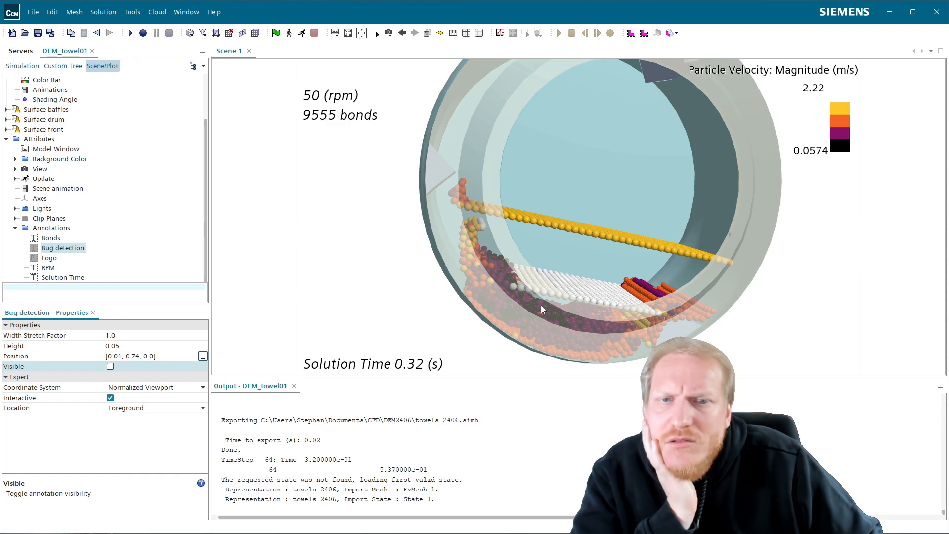
{"action": "left_click_drag", "start_coordinate": [541, 305], "coordinate": [417, 322]}
{"action": "left_click_drag", "start_coordinate": [488, 335], "coordinate": [576, 289]}
{"action": "scroll", "coordinate": [562, 293], "scroll_direction": "up", "scroll_amount": 2}
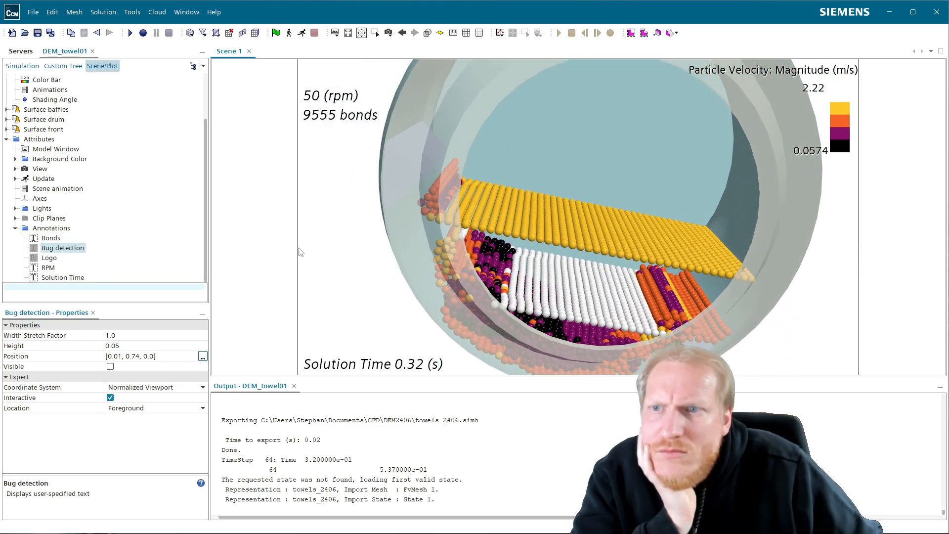
{"action": "scroll", "coordinate": [110, 143], "scroll_direction": "up", "scroll_amount": 2}
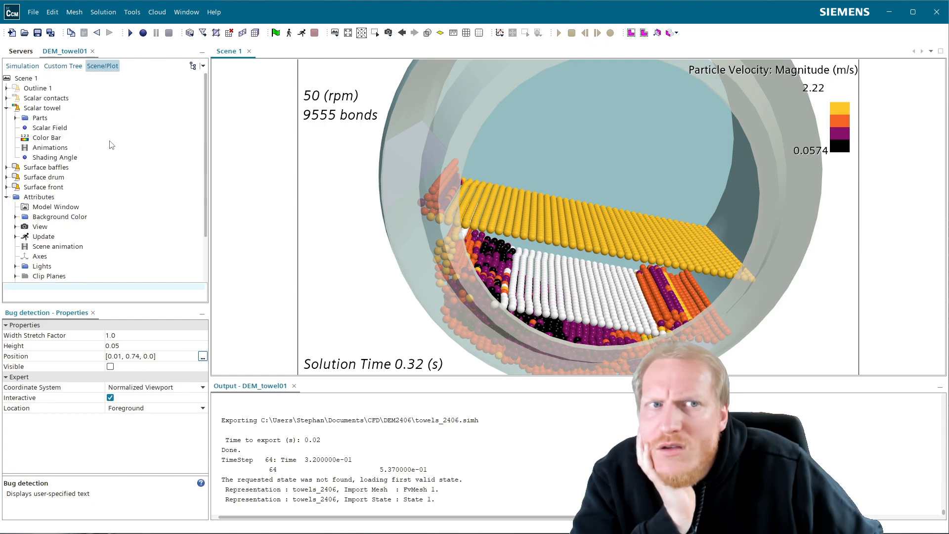
{"action": "left_click", "coordinate": [49, 128]}
{"action": "left_click", "coordinate": [143, 410]}
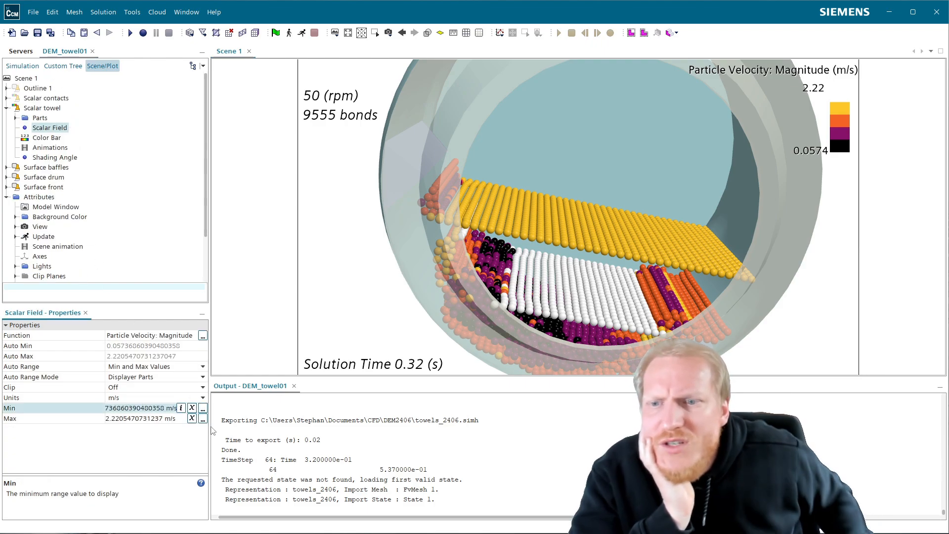
{"action": "type", "text": "0"}
{"action": "key", "text": "Return"}
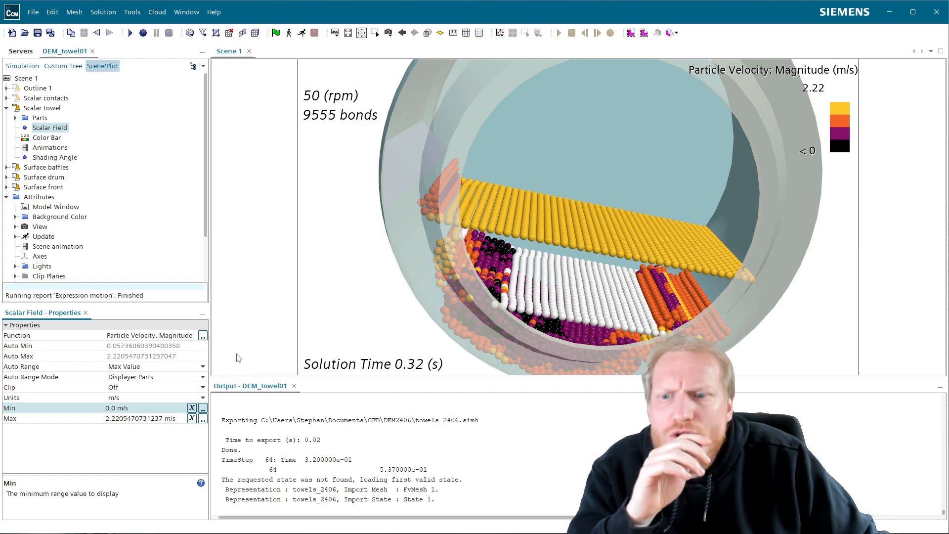
{"action": "left_click", "coordinate": [123, 408]}
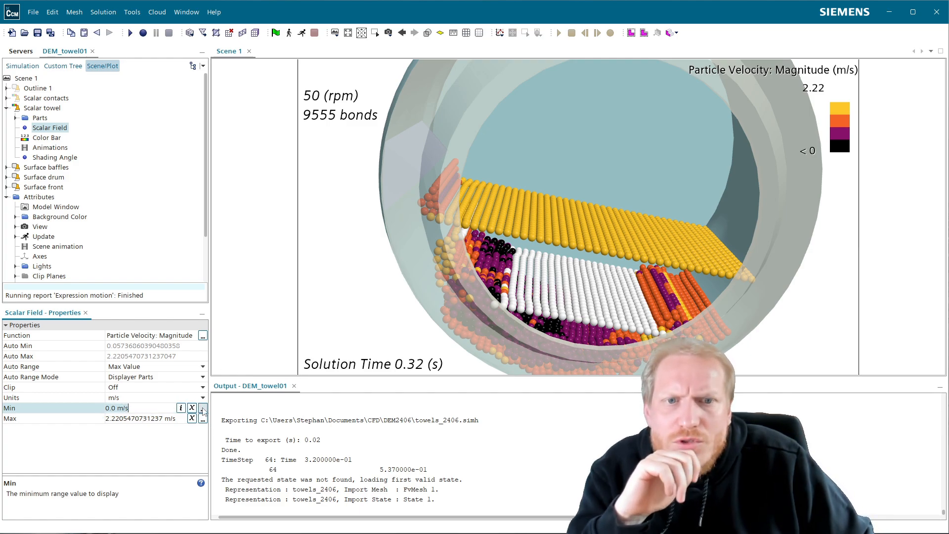
{"action": "left_click", "coordinate": [161, 419]}
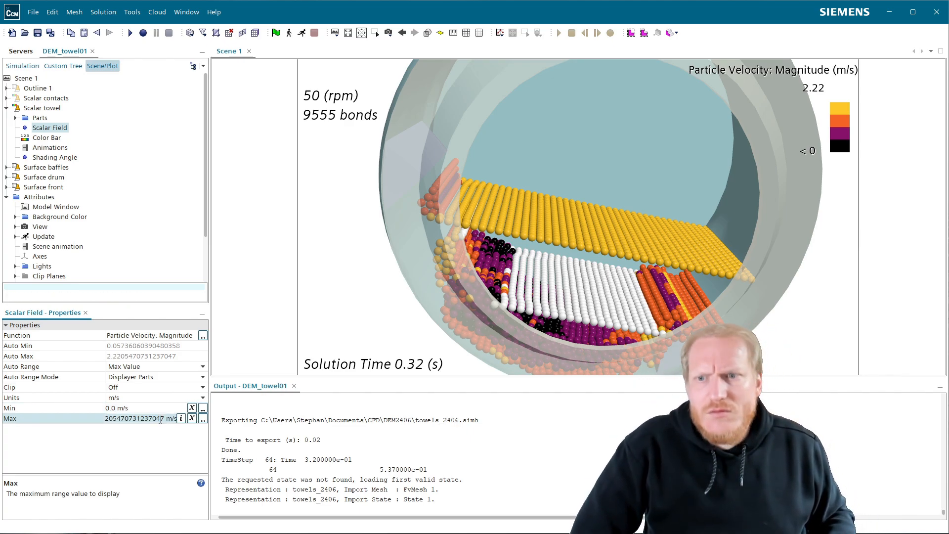
{"action": "type", "text": "3"}
{"action": "key", "text": "Return"}
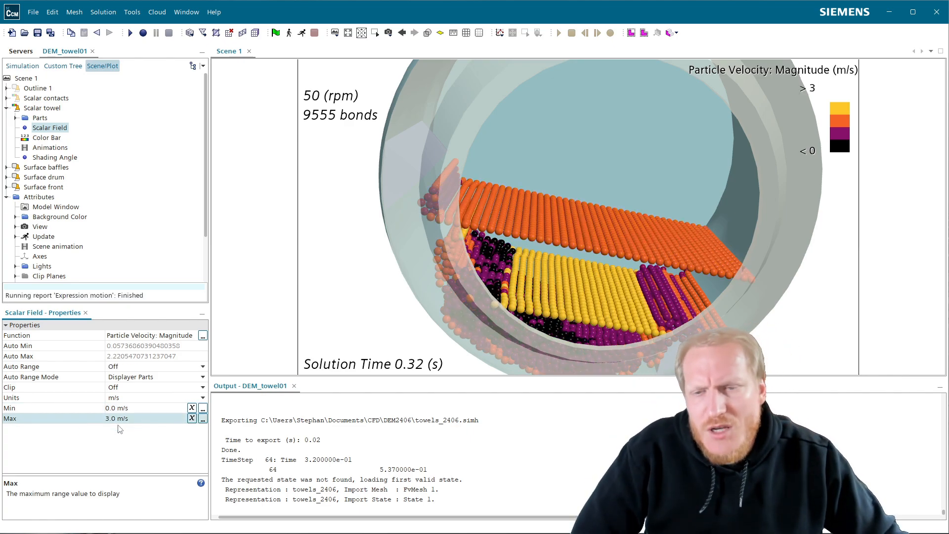
- Set the minimum of the towel displayer's scalar field range to 0.03 m/s
{"action": "left_click", "coordinate": [132, 408]}
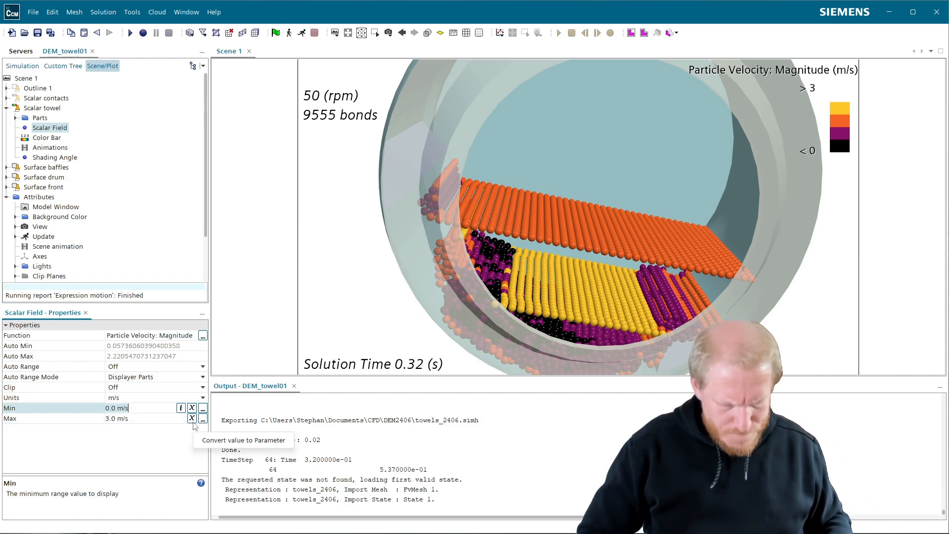
{"action": "type", "text": ".03"}
{"action": "key", "text": "Return"}
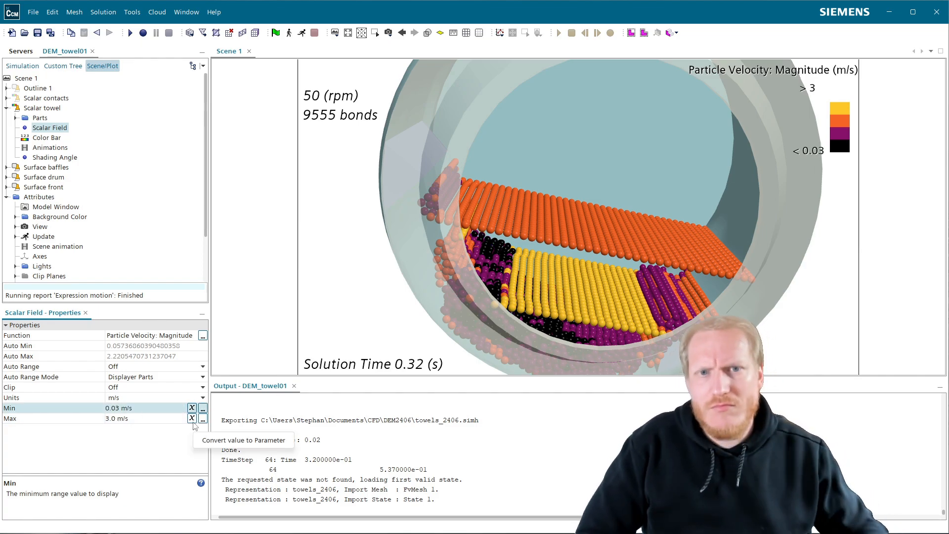
- Set the number of levels of the towel displayer's color bar to 512
{"action": "left_click", "coordinate": [48, 109]}
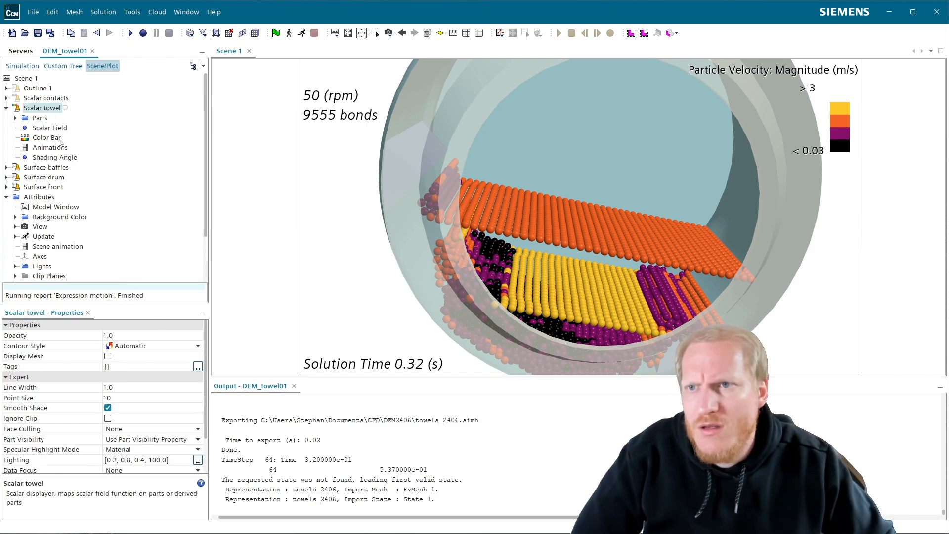
{"action": "left_click", "coordinate": [43, 138]}
{"action": "left_click", "coordinate": [121, 347]}
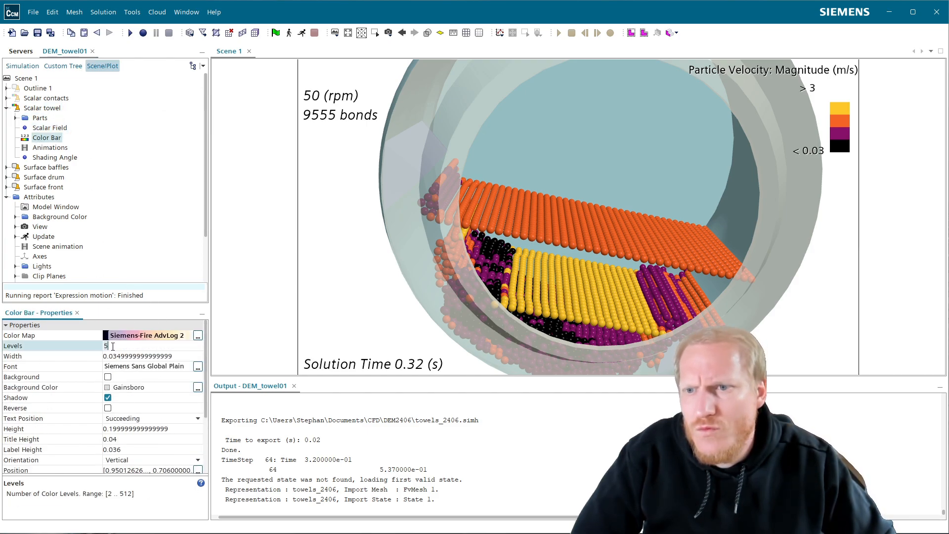
{"action": "type", "text": "512"}
{"action": "key", "text": "Return"}
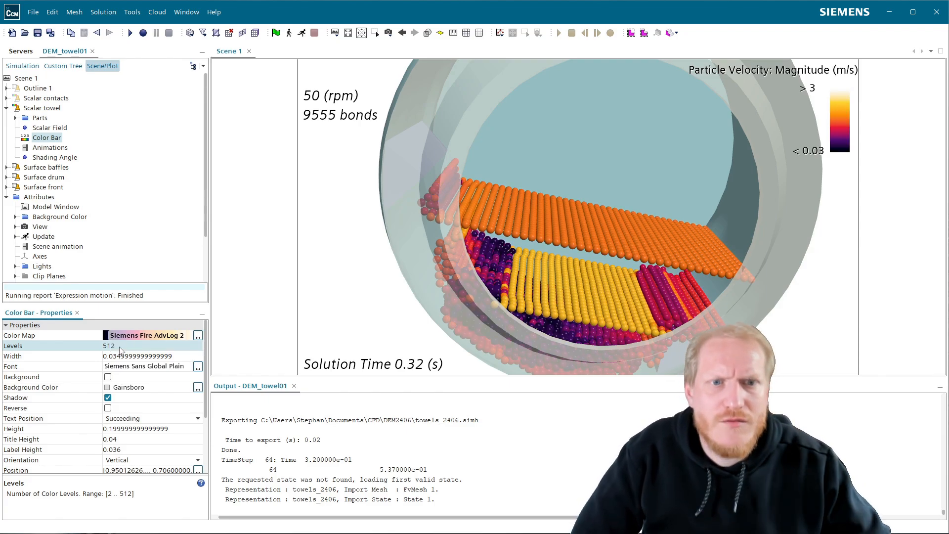
- Set the towel scalar field's auto range to Min and Max Values and resume the simulation run
{"action": "left_click_drag", "start_coordinate": [652, 262], "coordinate": [618, 251]}
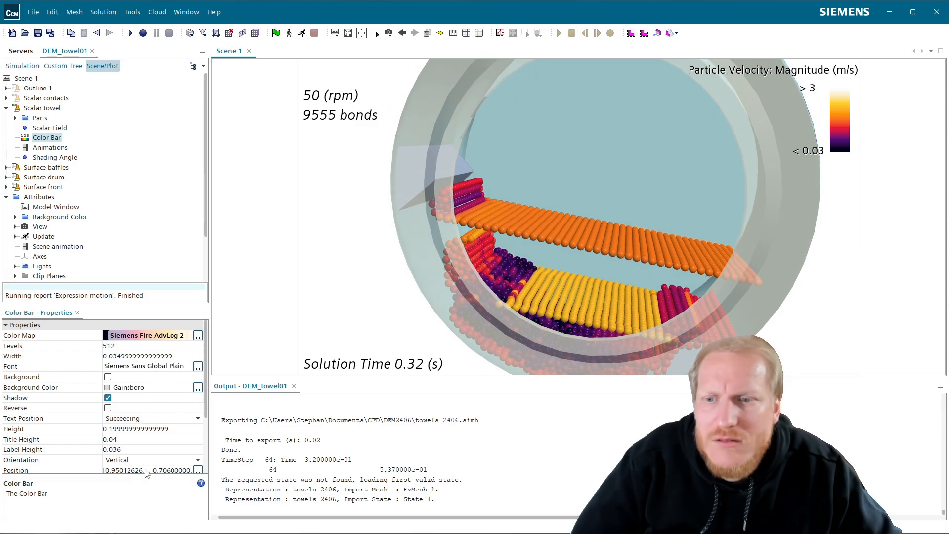
{"action": "left_click_drag", "start_coordinate": [611, 262], "coordinate": [595, 283]}
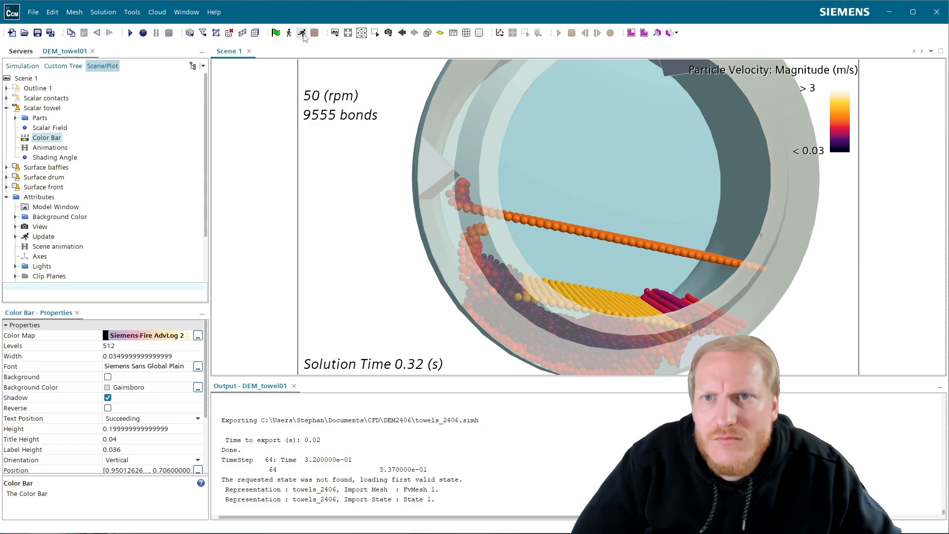
{"action": "left_click", "coordinate": [37, 130]}
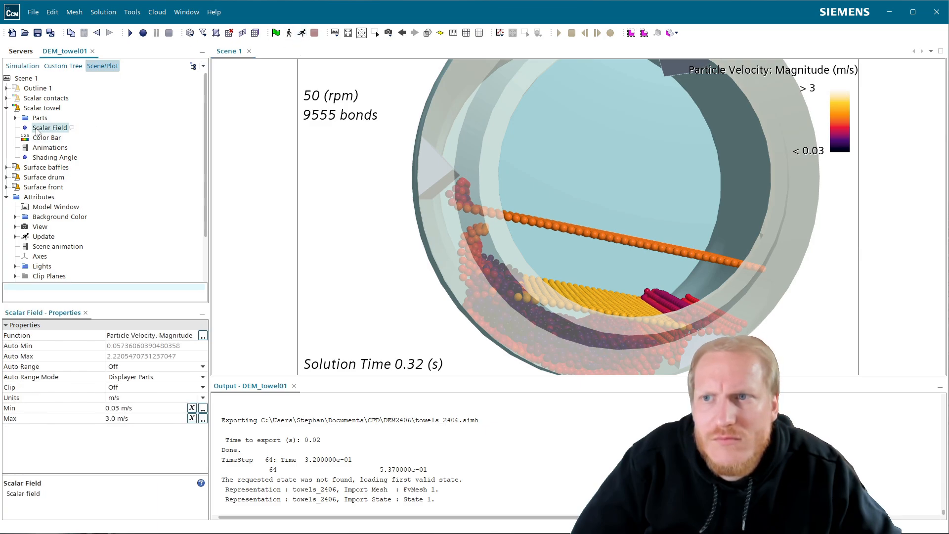
{"action": "left_click", "coordinate": [144, 367]}
{"action": "left_click", "coordinate": [143, 366]}
{"action": "left_click", "coordinate": [150, 391]}
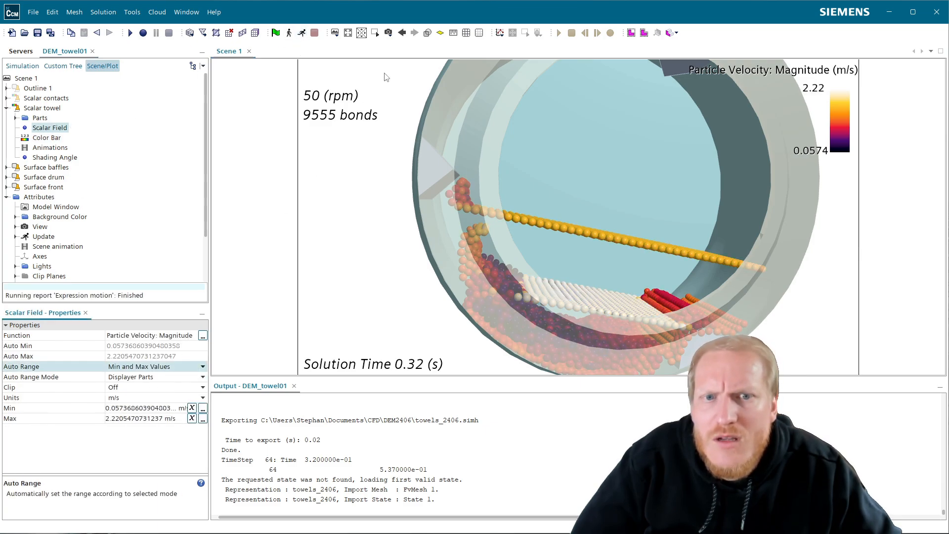
{"action": "left_click", "coordinate": [302, 33]}
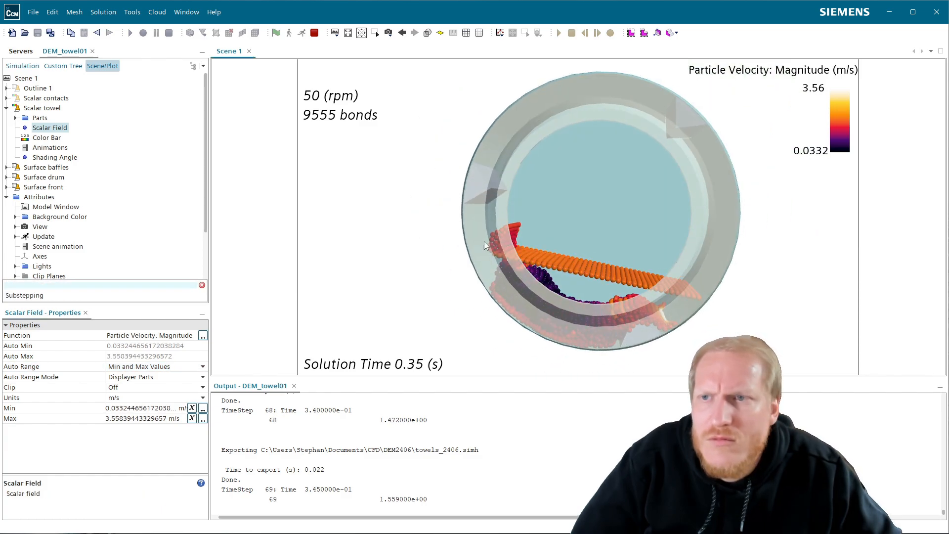
- Check the value of the towel_interval time parameter among the global parameters
{"action": "left_click", "coordinate": [76, 65]}
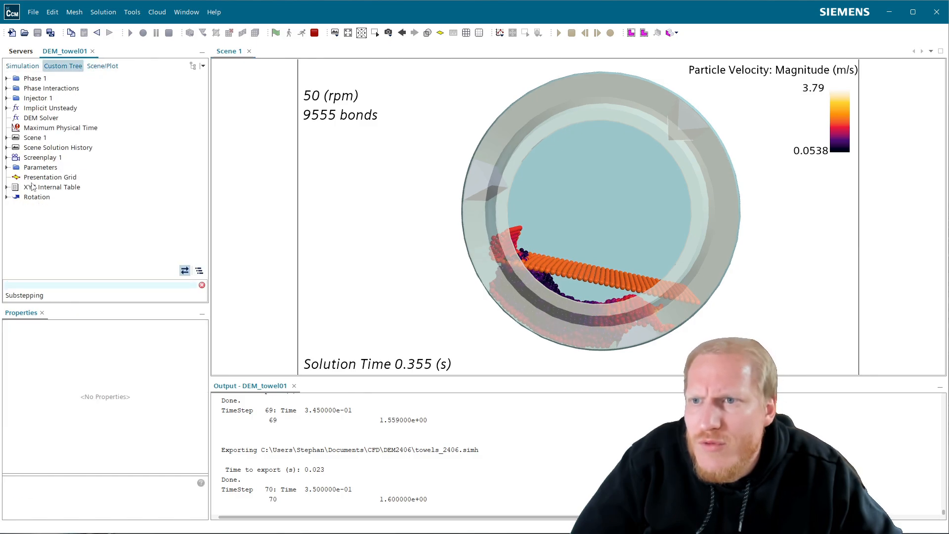
{"action": "left_click", "coordinate": [8, 167]}
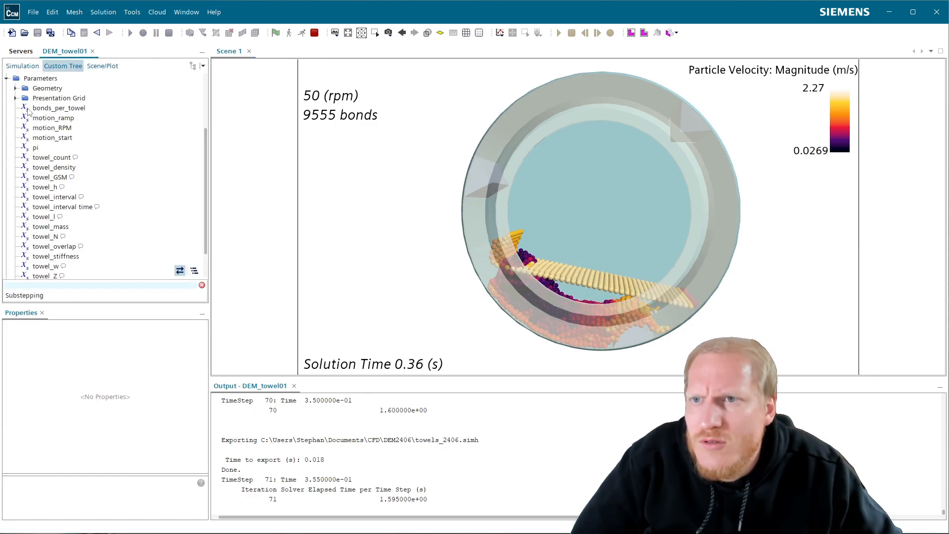
{"action": "left_click", "coordinate": [77, 207]}
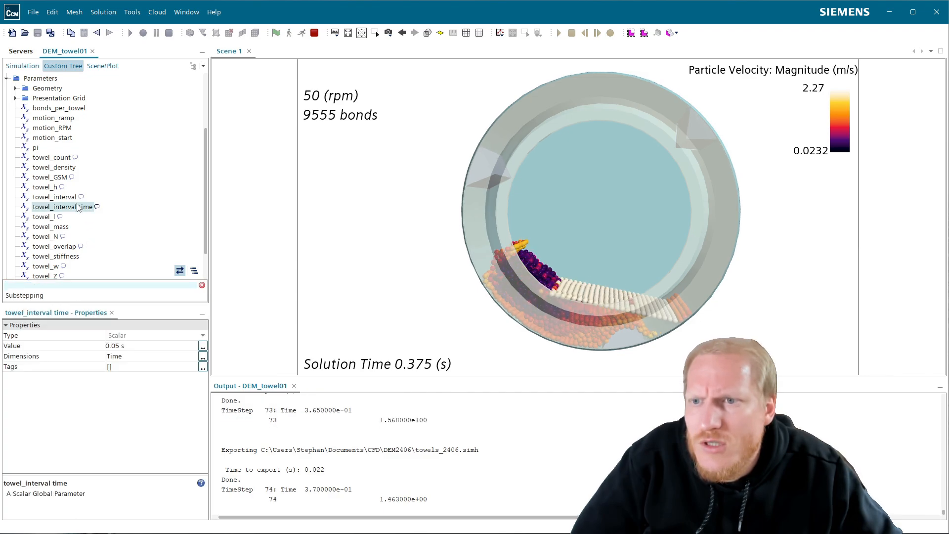
{"action": "scroll", "coordinate": [71, 209], "scroll_direction": "up", "scroll_amount": 2}
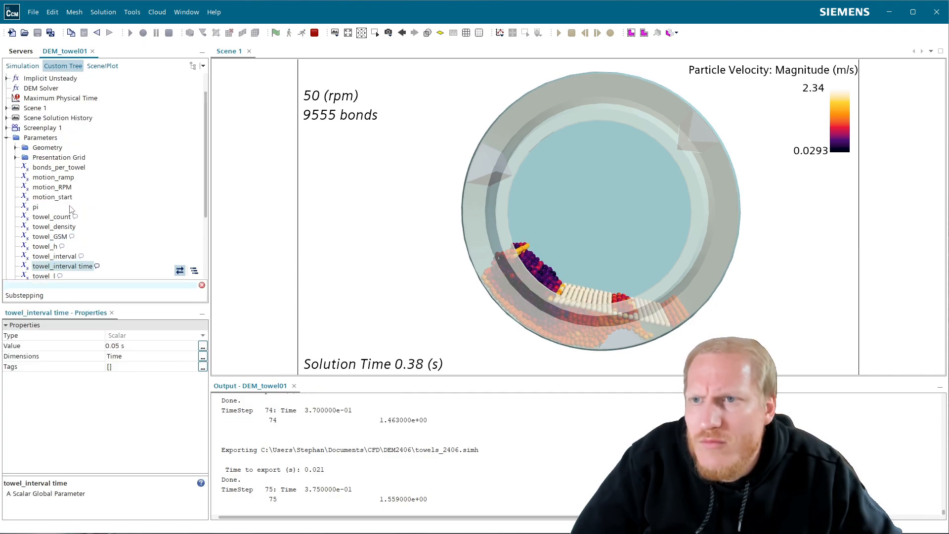
{"action": "left_click", "coordinate": [7, 138]}
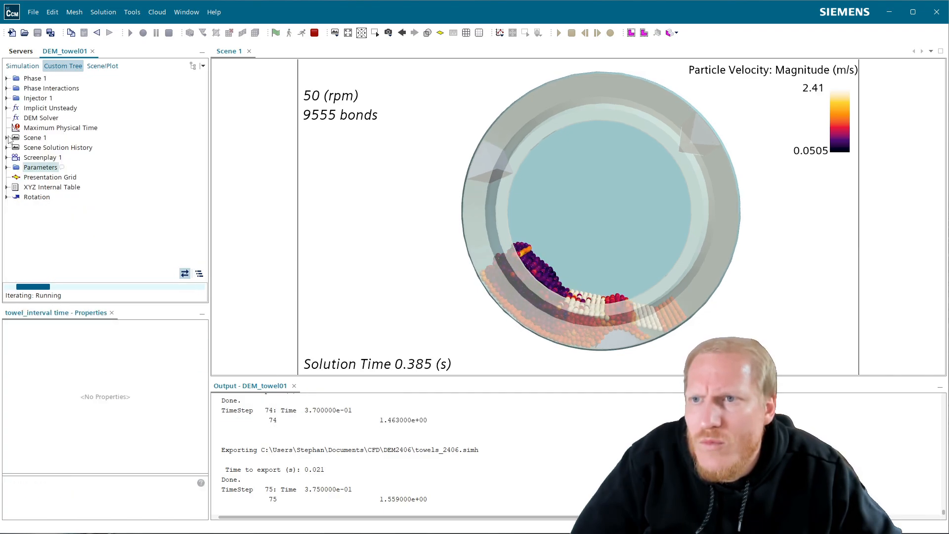
- Collapse the Regions and Automation branches of the simulation tree and check the Implicit Unsteady solver's time-step setting
{"action": "left_click", "coordinate": [23, 66]}
{"action": "scroll", "coordinate": [49, 173], "scroll_direction": "up", "scroll_amount": 5}
{"action": "scroll", "coordinate": [24, 202], "scroll_direction": "up", "scroll_amount": 1}
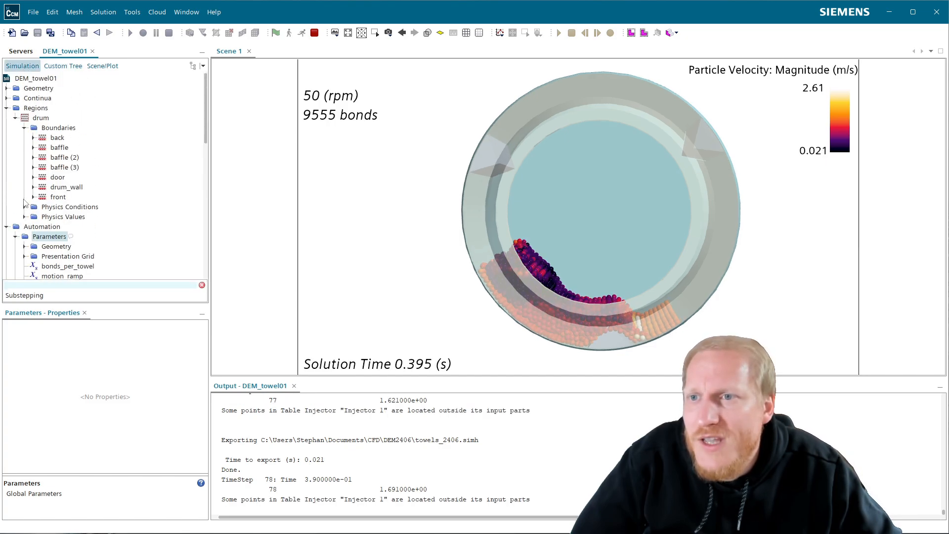
{"action": "left_click", "coordinate": [6, 108]}
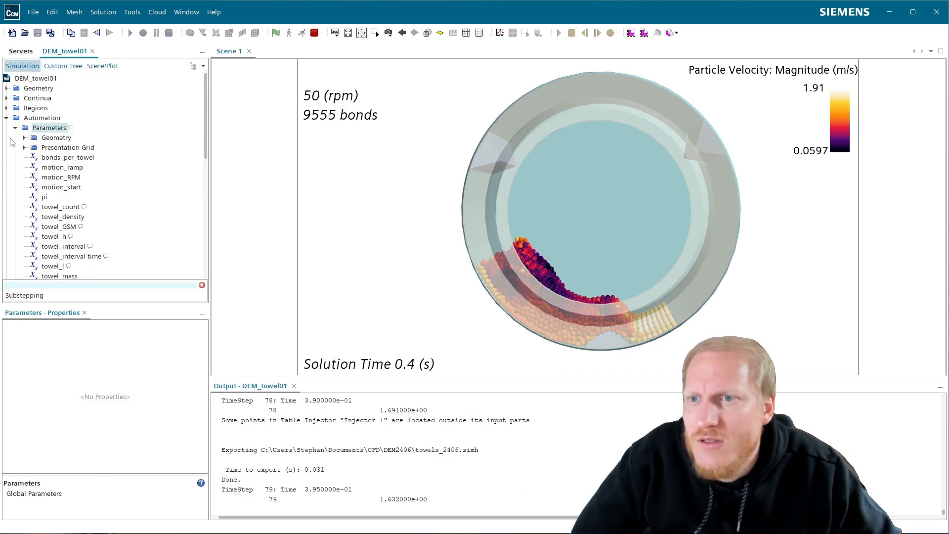
{"action": "left_click", "coordinate": [6, 118]}
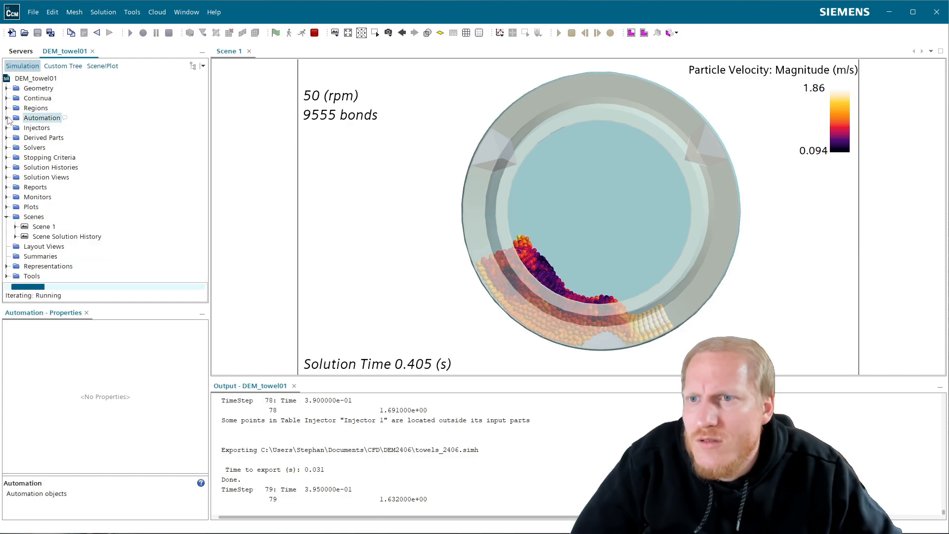
{"action": "left_click", "coordinate": [6, 148]}
{"action": "left_click", "coordinate": [39, 158]}
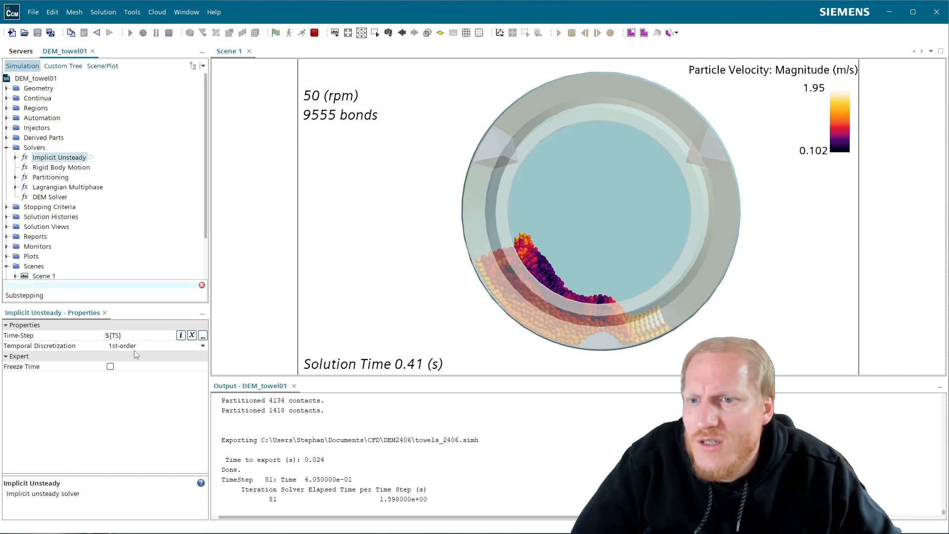
{"action": "left_click", "coordinate": [75, 67]}
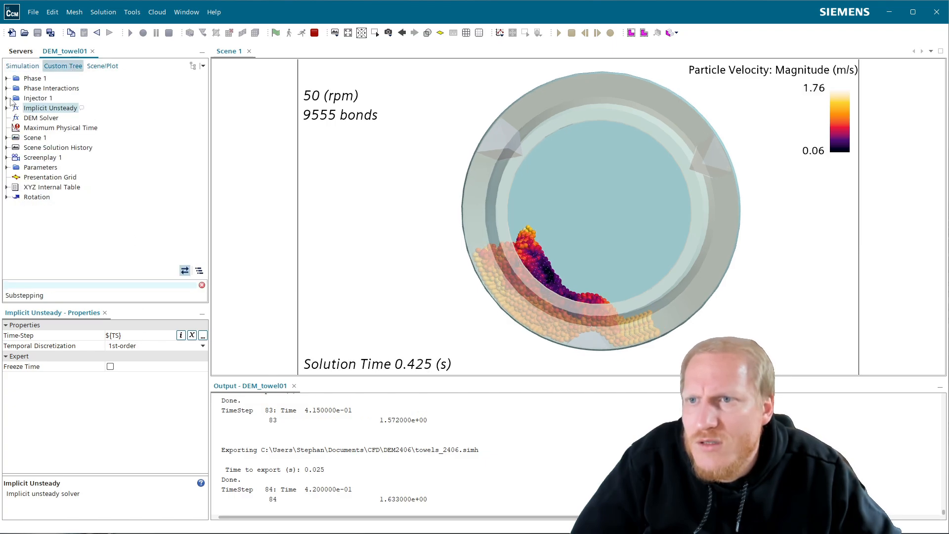
- Check the value of the TS parameter that drives the time-step and look closer at the tumbling towel
{"action": "left_click", "coordinate": [7, 168]}
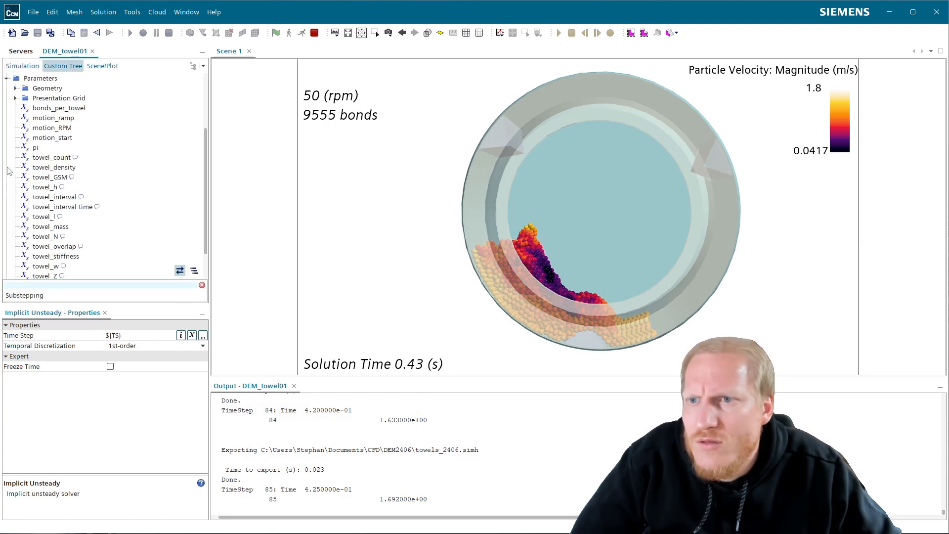
{"action": "scroll", "coordinate": [35, 242], "scroll_direction": "down", "scroll_amount": 4}
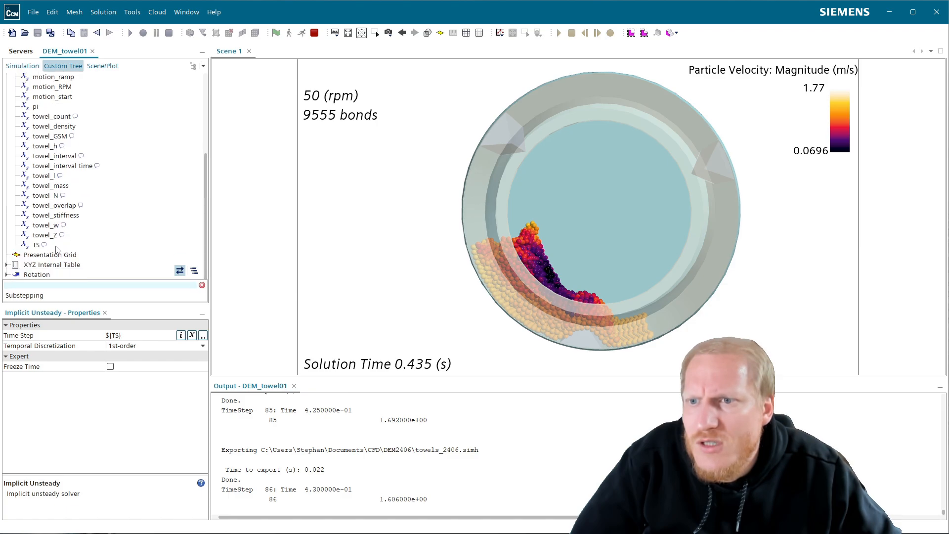
{"action": "left_click", "coordinate": [35, 248]}
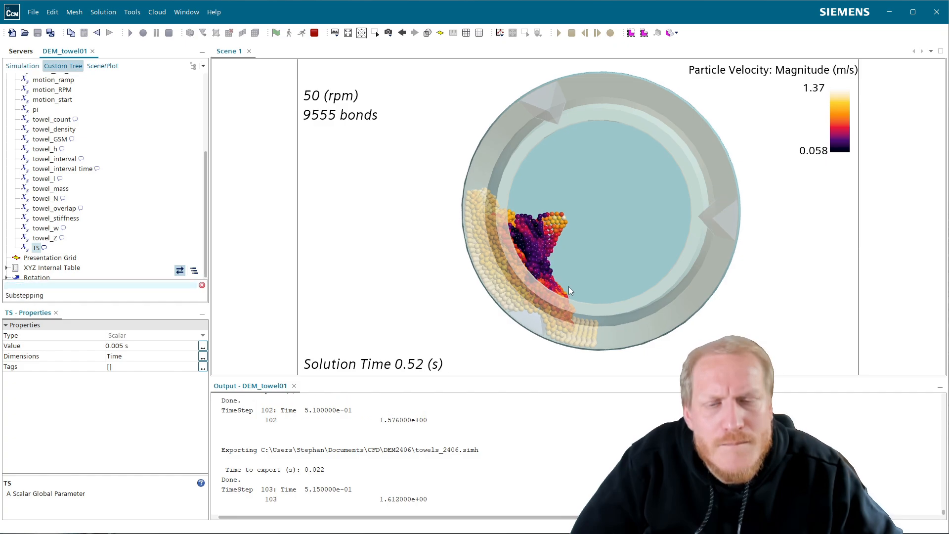
{"action": "scroll", "coordinate": [554, 291], "scroll_direction": "up", "scroll_amount": 2}
{"action": "left_click_drag", "start_coordinate": [551, 292], "coordinate": [523, 272]}
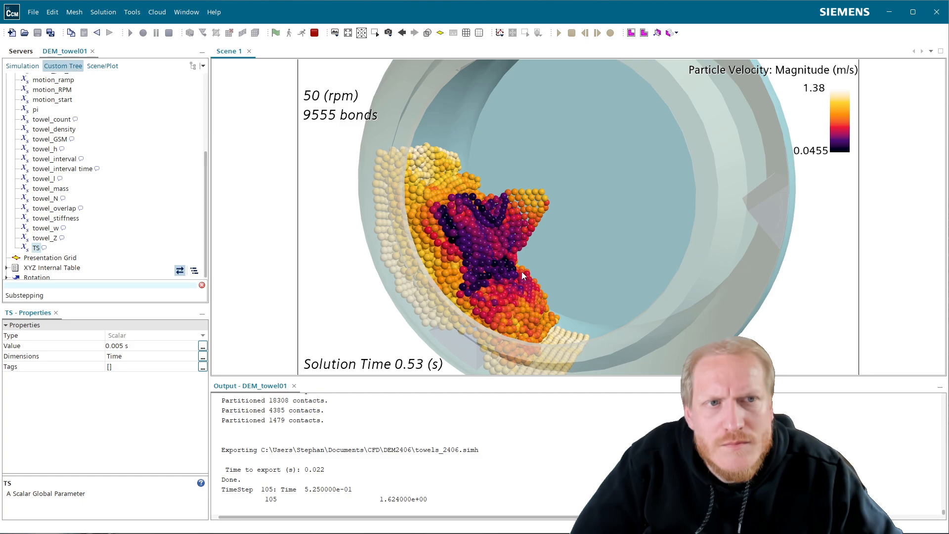
- Try a Log10 scale mode on the towel displayer's color bar, and return the scale mode to Linear
{"action": "scroll", "coordinate": [44, 126], "scroll_direction": "up", "scroll_amount": 5}
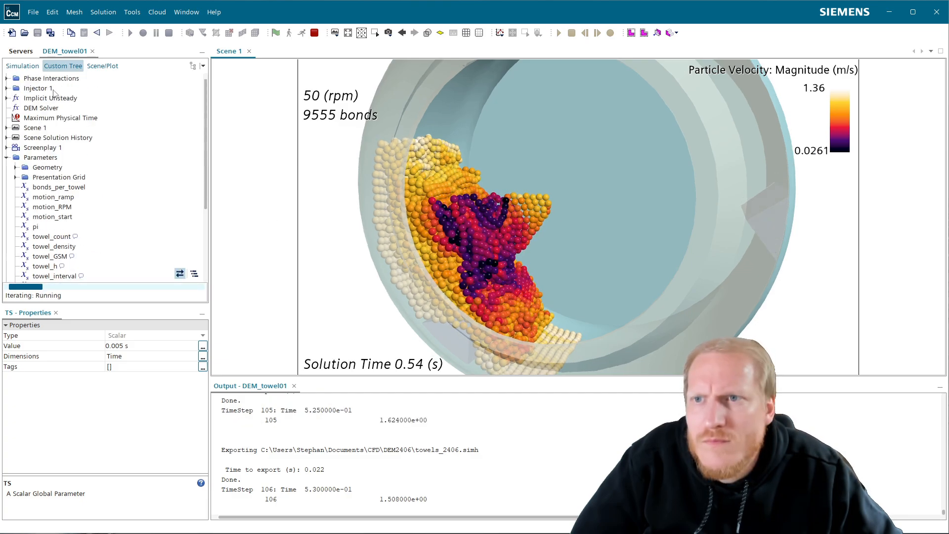
{"action": "left_click", "coordinate": [96, 66]}
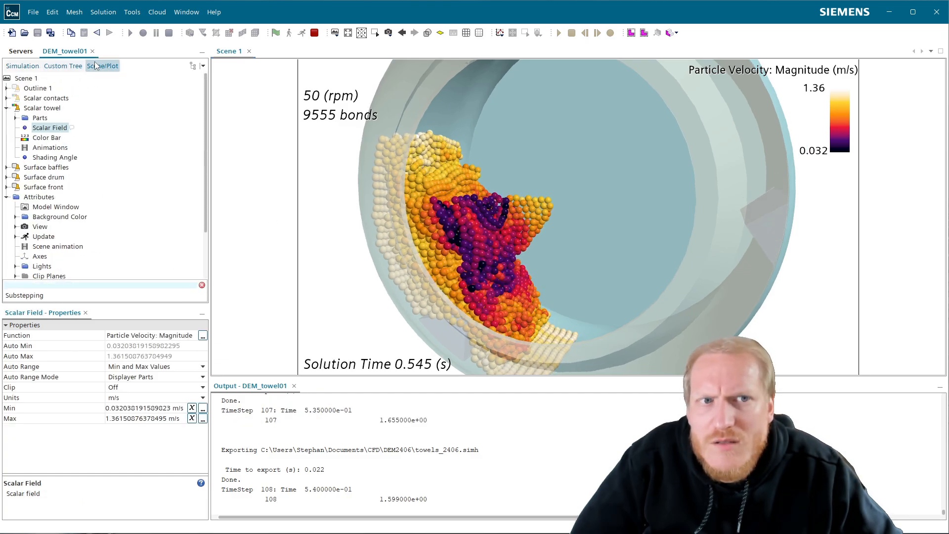
{"action": "left_click", "coordinate": [50, 139]}
{"action": "scroll", "coordinate": [130, 423], "scroll_direction": "down", "scroll_amount": 3}
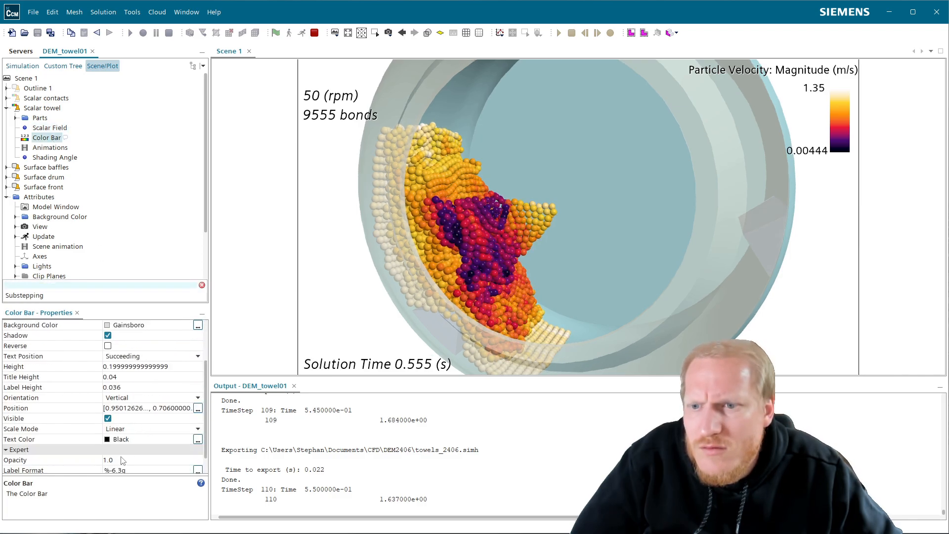
{"action": "left_click", "coordinate": [148, 429]}
{"action": "left_click", "coordinate": [132, 451]}
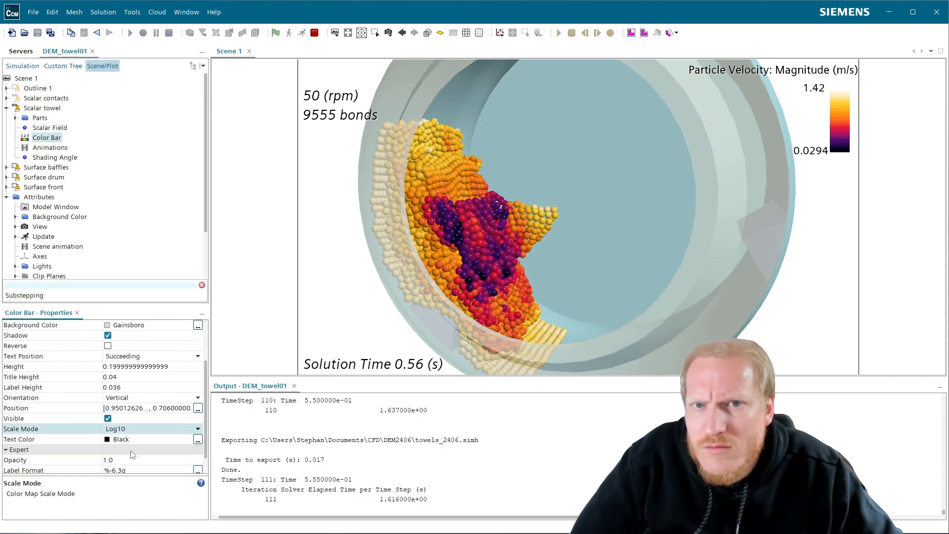
{"action": "left_click", "coordinate": [113, 431]}
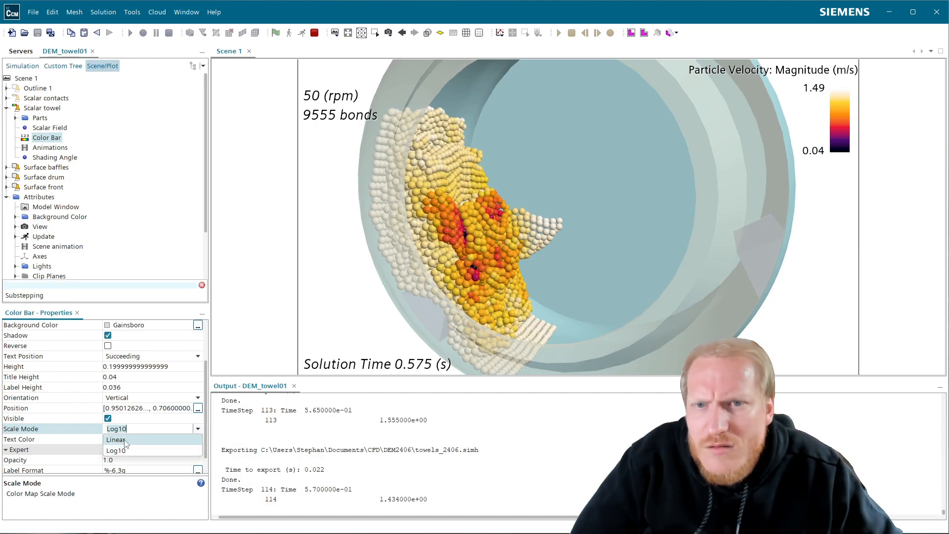
{"action": "left_click", "coordinate": [126, 440]}
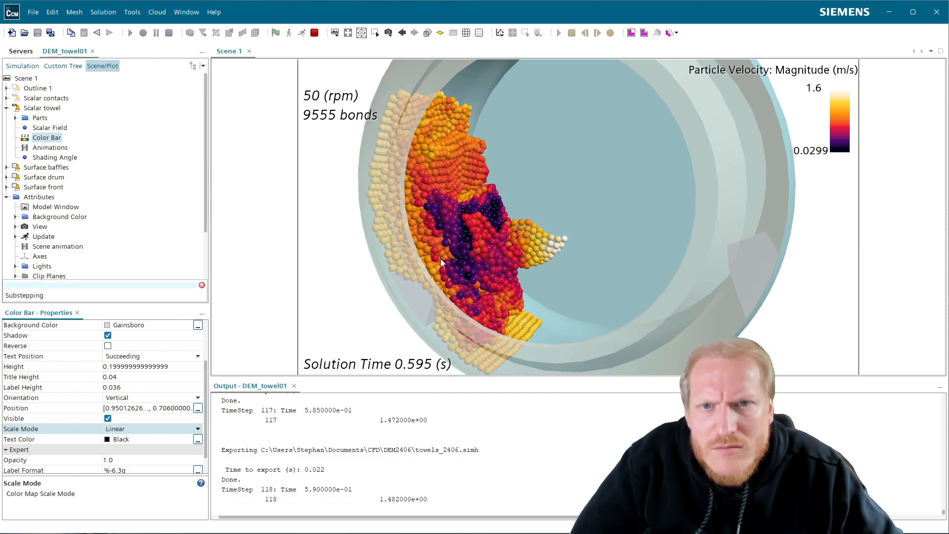
- Examine the towel particles in the rotating drum from the front, from the side and at several oblique angles
{"action": "left_click_drag", "start_coordinate": [441, 259], "coordinate": [490, 245]}
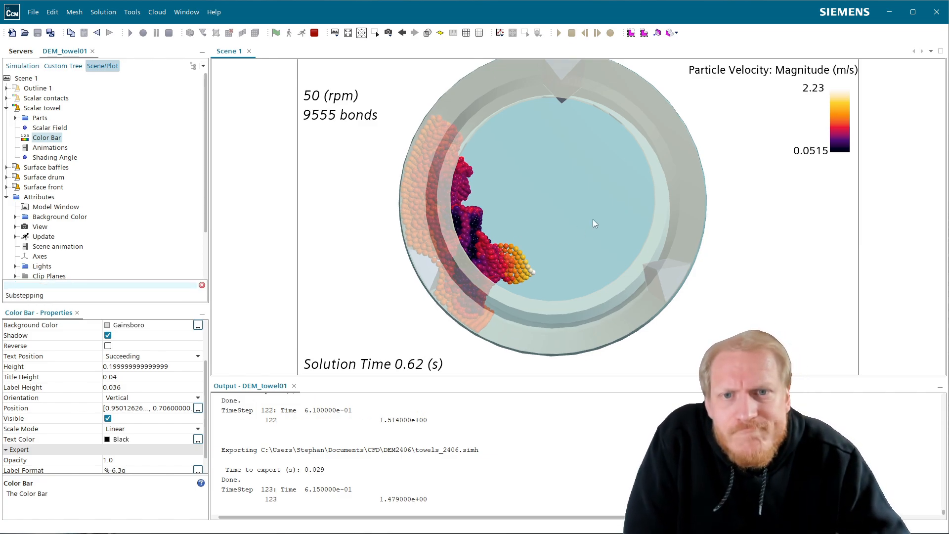
{"action": "left_click_drag", "start_coordinate": [551, 228], "coordinate": [480, 245]}
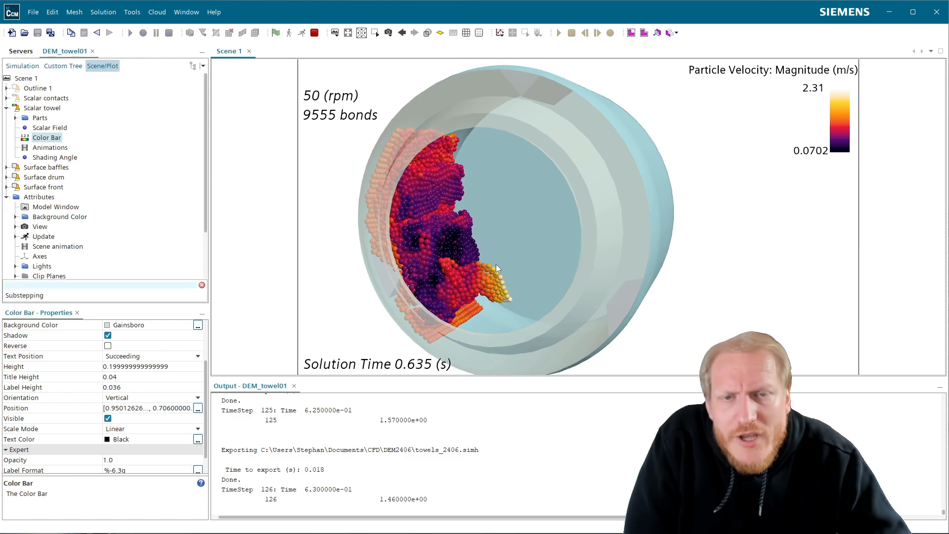
{"action": "left_click_drag", "start_coordinate": [496, 265], "coordinate": [441, 276]}
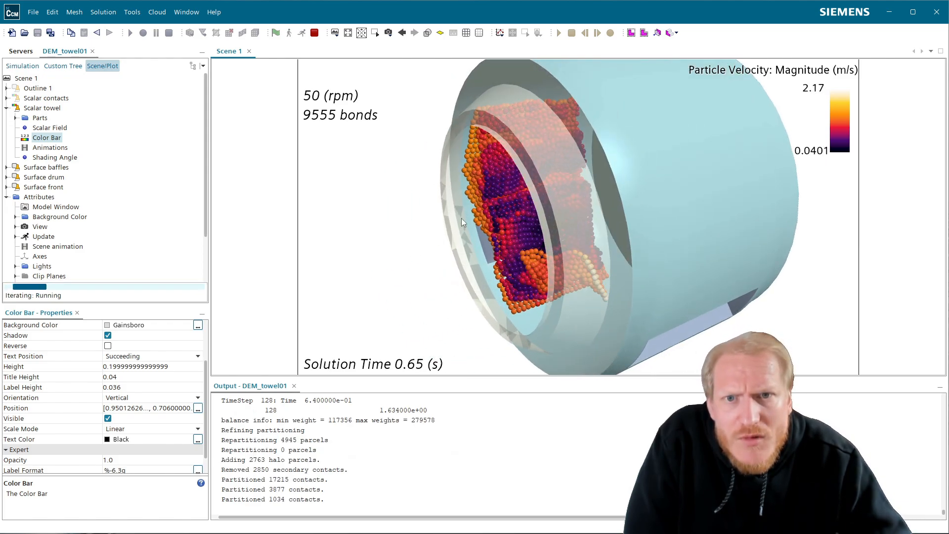
{"action": "left_click_drag", "start_coordinate": [461, 218], "coordinate": [553, 233]}
{"action": "left_click_drag", "start_coordinate": [547, 158], "coordinate": [661, 215]}
{"action": "left_click", "coordinate": [573, 155]}
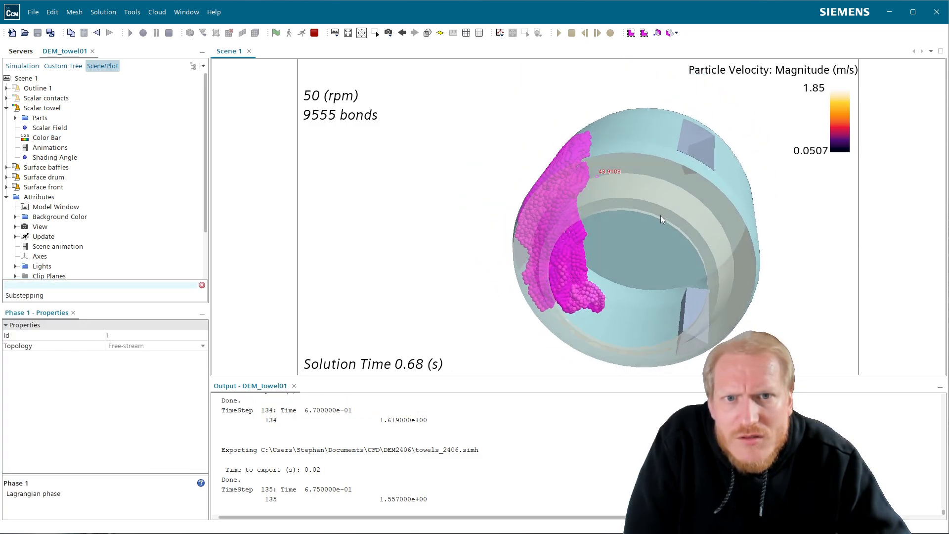
{"action": "left_click", "coordinate": [664, 292]}
{"action": "left_click_drag", "start_coordinate": [668, 307], "coordinate": [578, 245]}
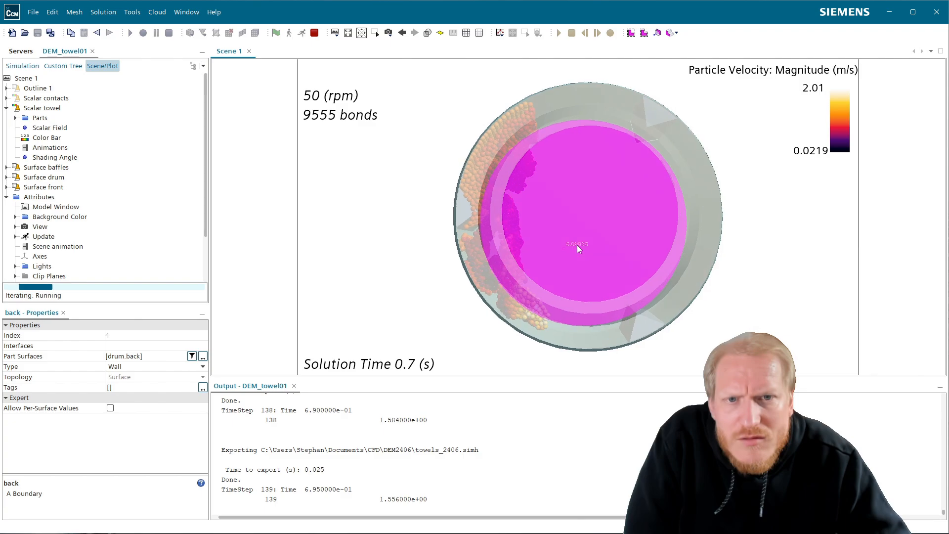
{"action": "scroll", "coordinate": [578, 245], "scroll_direction": "up", "scroll_amount": 3}
{"action": "scroll", "coordinate": [606, 245], "scroll_direction": "down", "scroll_amount": 4}
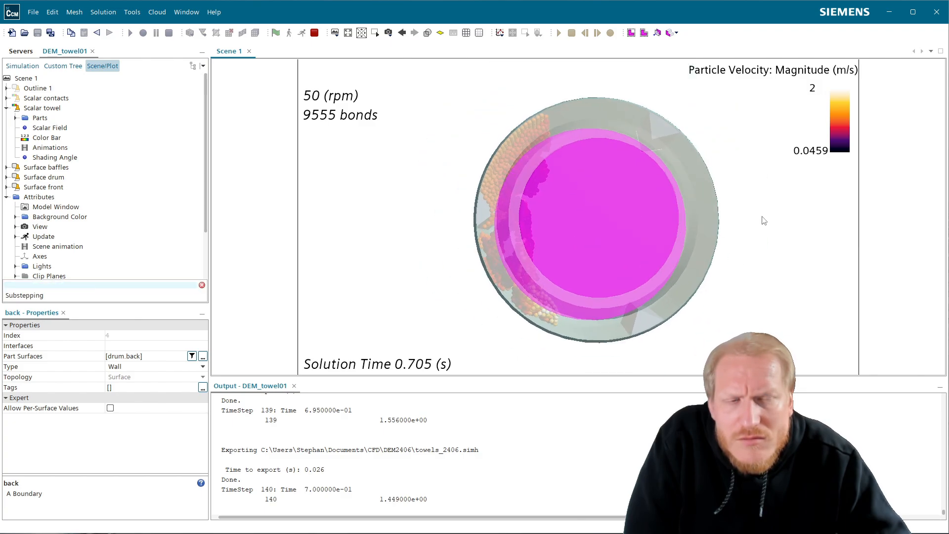
{"action": "left_click_drag", "start_coordinate": [747, 222], "coordinate": [716, 229]}
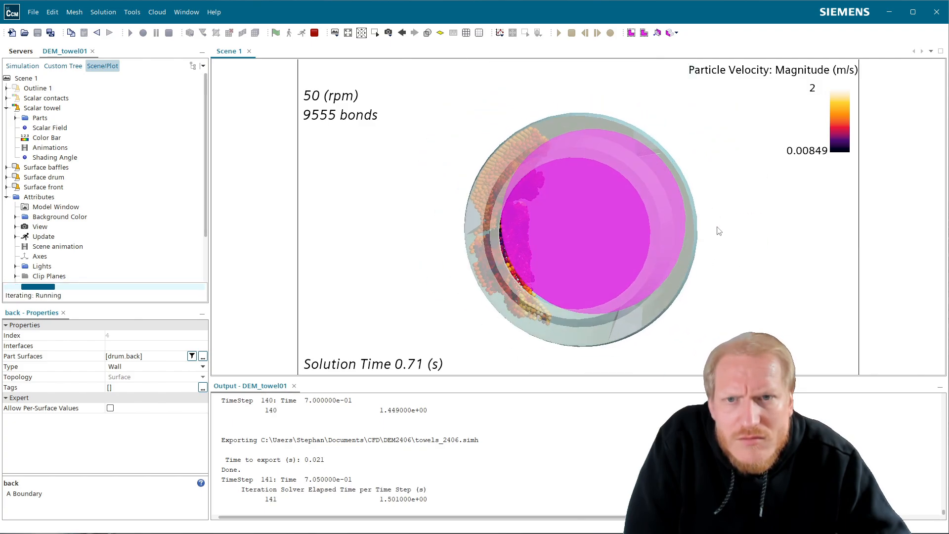
- Set the opacity of the Surface front displayer to 1.0
{"action": "left_click", "coordinate": [44, 189]}
{"action": "left_click", "coordinate": [6, 187]}
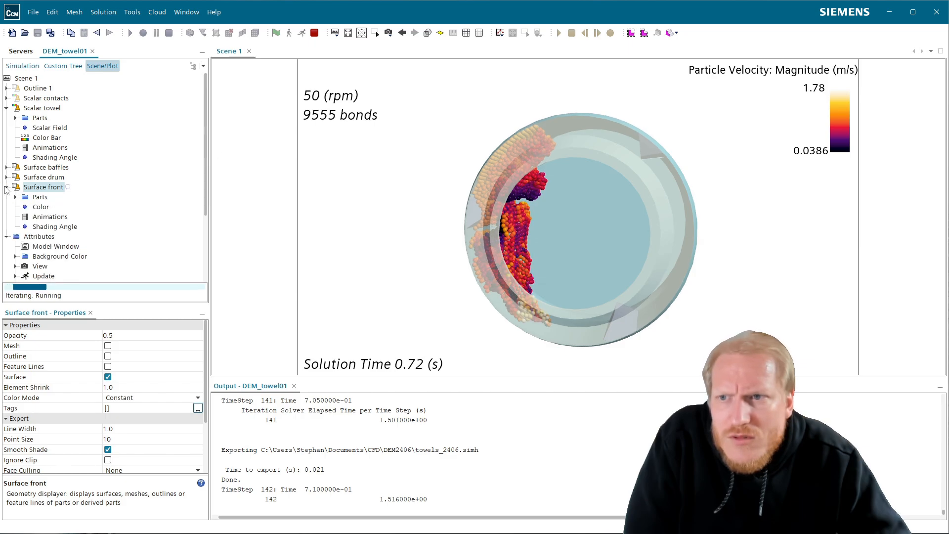
{"action": "left_click", "coordinate": [119, 336]}
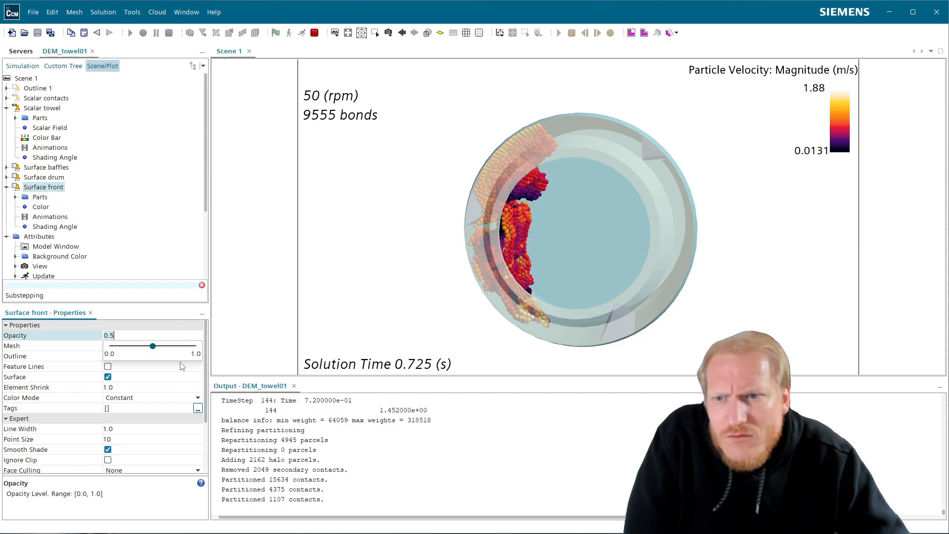
{"action": "type", "text": "1"}
{"action": "key", "text": "Return"}
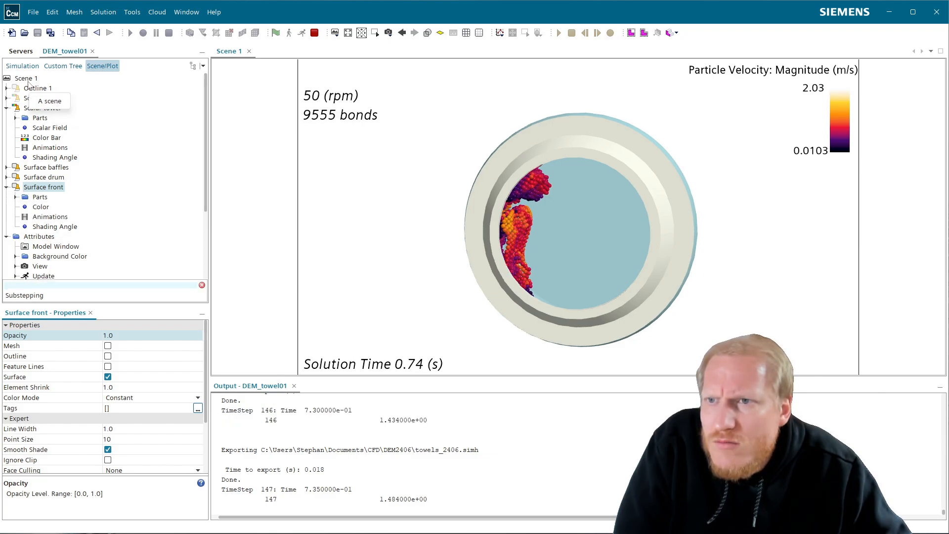
- Check Scene 1's display properties and set the Surface front displayer's color mode to Preset Material
{"action": "left_click", "coordinate": [27, 79]}
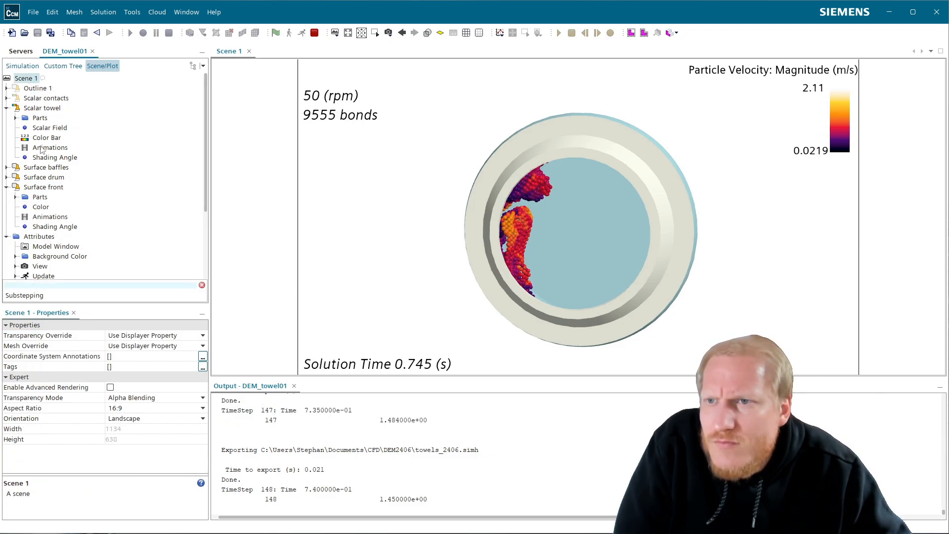
{"action": "left_click", "coordinate": [43, 187]}
{"action": "left_click", "coordinate": [136, 398]}
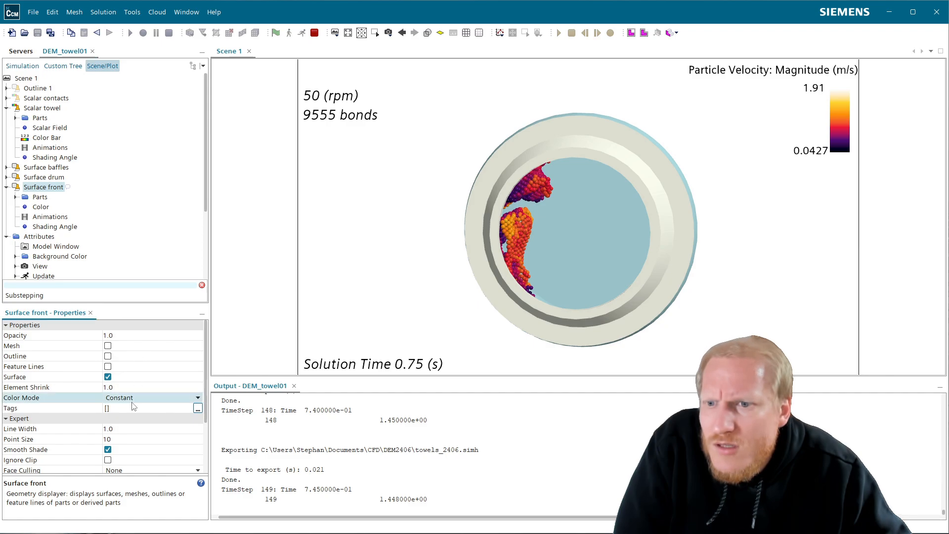
{"action": "left_click", "coordinate": [150, 464]}
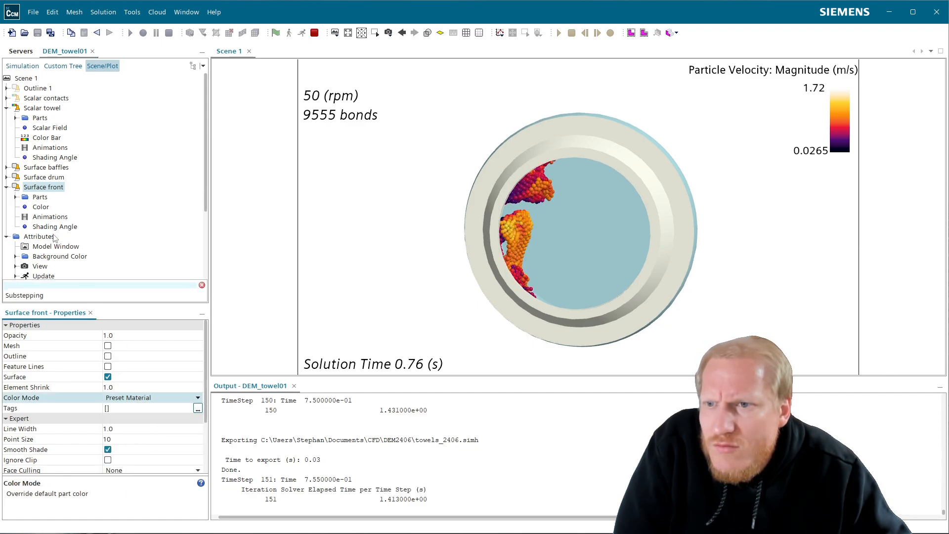
- Assign the Glass Body material from the Transparent Body group to the Surface front displayer
{"action": "left_click", "coordinate": [16, 197]}
{"action": "left_click", "coordinate": [50, 217]}
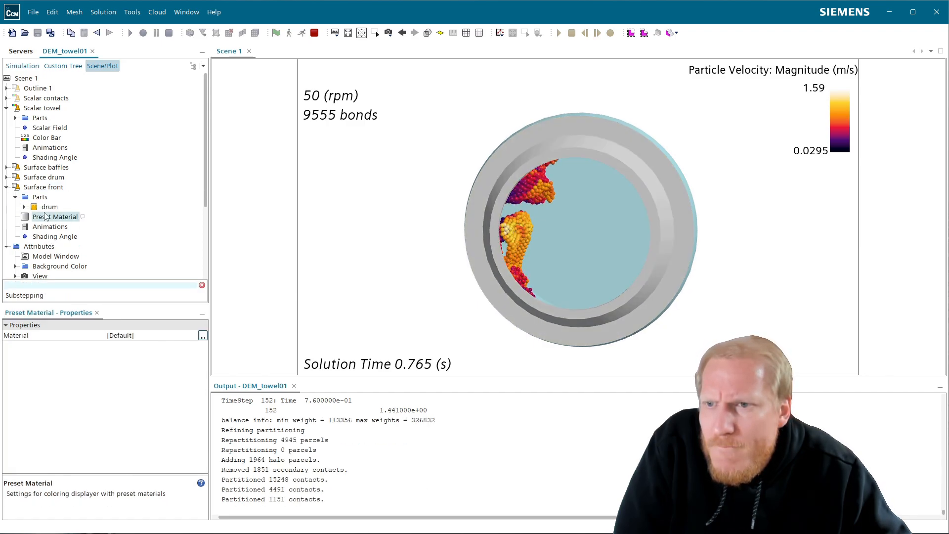
{"action": "left_click", "coordinate": [202, 336]}
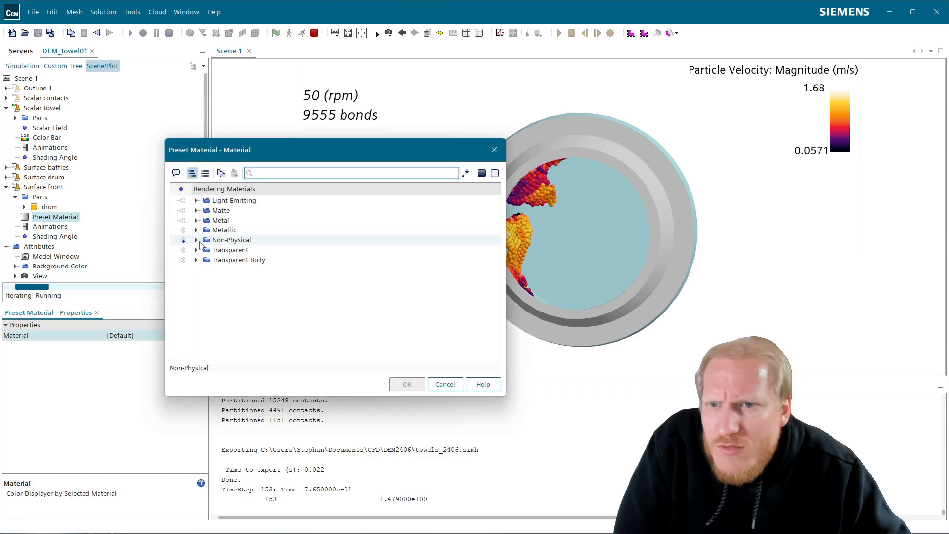
{"action": "left_click", "coordinate": [196, 260]}
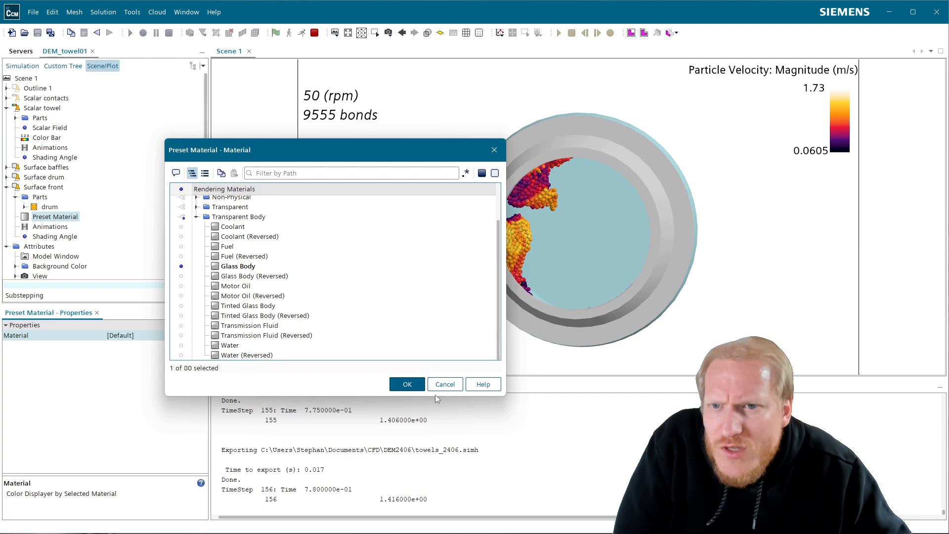
{"action": "left_click", "coordinate": [405, 385]}
{"action": "left_click_drag", "start_coordinate": [628, 259], "coordinate": [607, 254]}
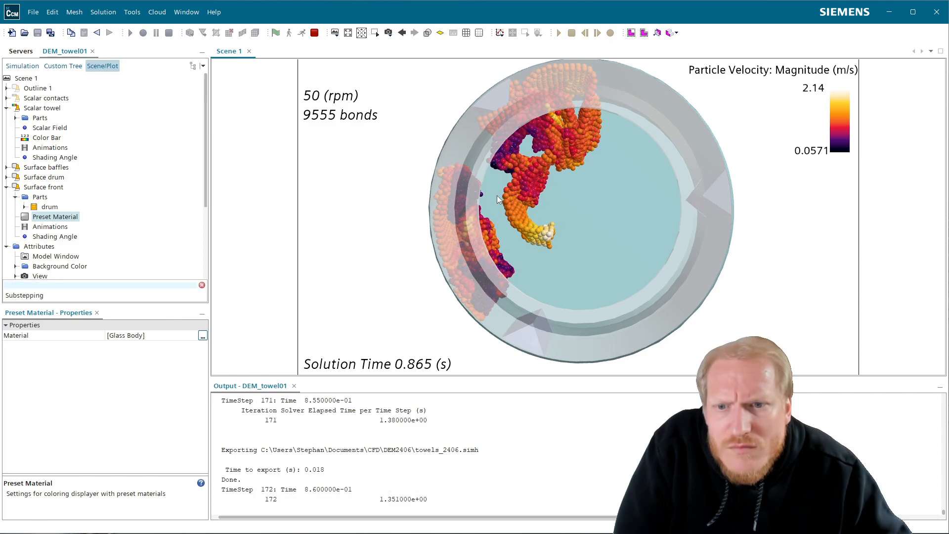
- Switch to File Explorer, check the size of towels_2406.simh in the DEM2406 folder, and return to the simulation
{"action": "key", "text": "alt+Tab"}
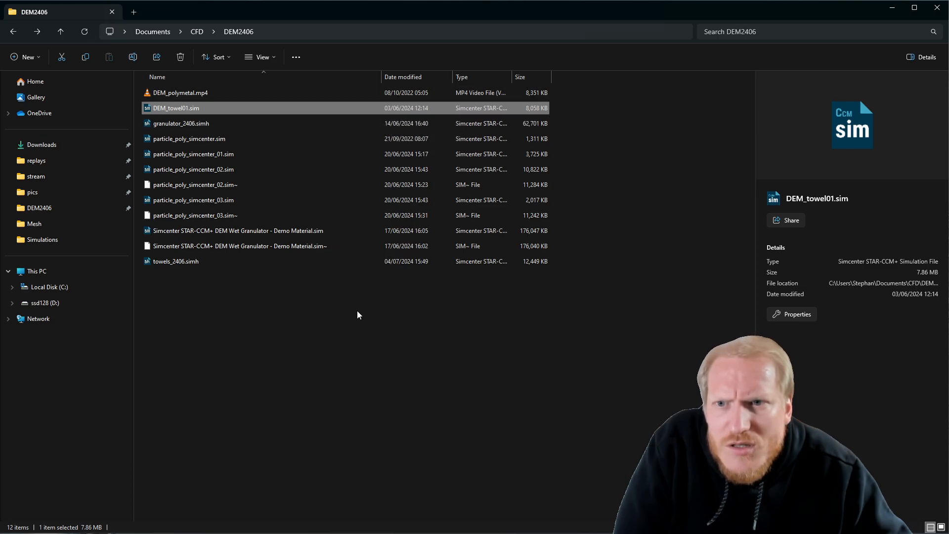
{"action": "left_click", "coordinate": [351, 322]}
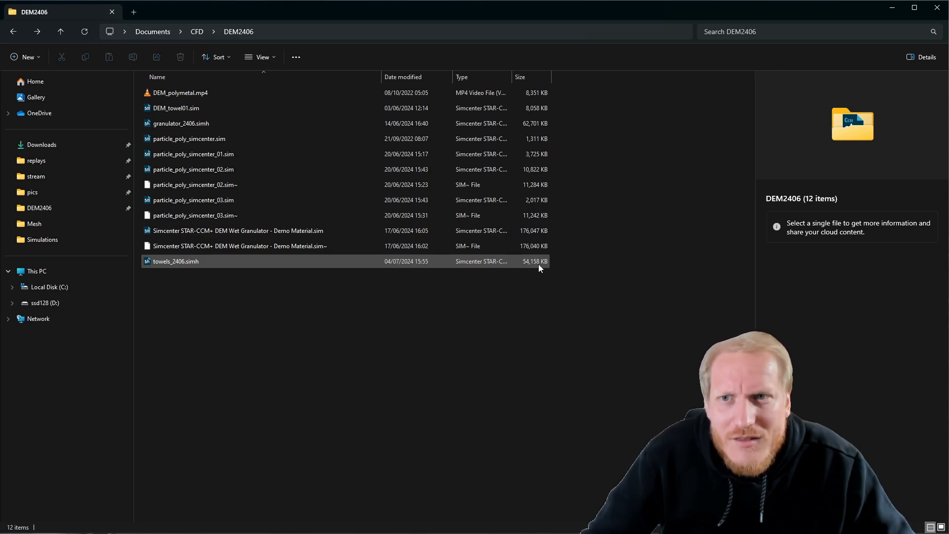
{"action": "left_click", "coordinate": [893, 10]}
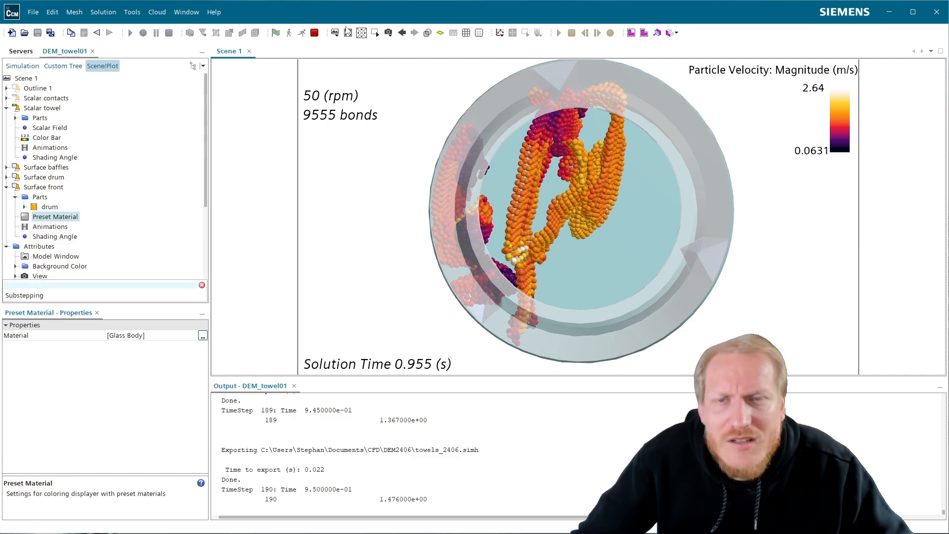
- Stop the simulation run and set the towel scalar field's maximum to 2.5 m/s
{"action": "left_click", "coordinate": [315, 33]}
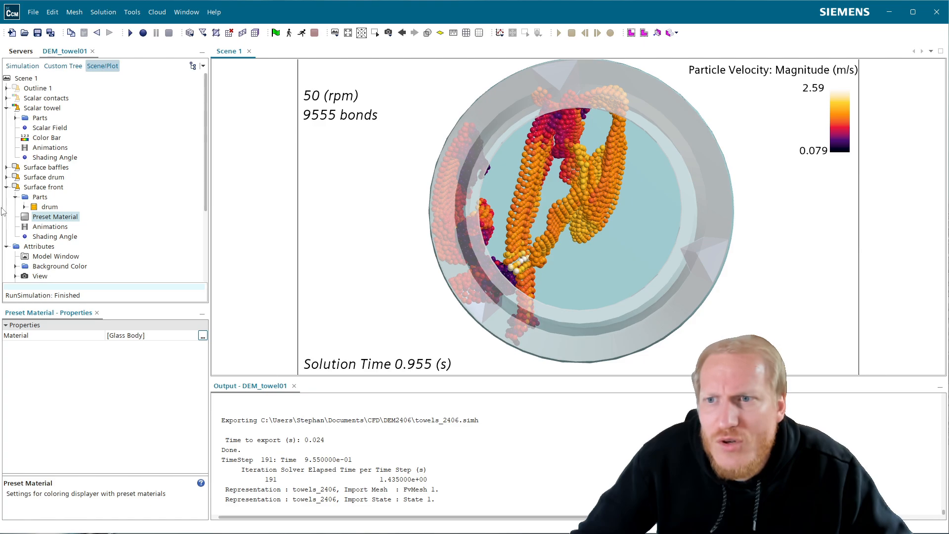
{"action": "left_click", "coordinate": [48, 129]}
{"action": "left_click", "coordinate": [143, 419]}
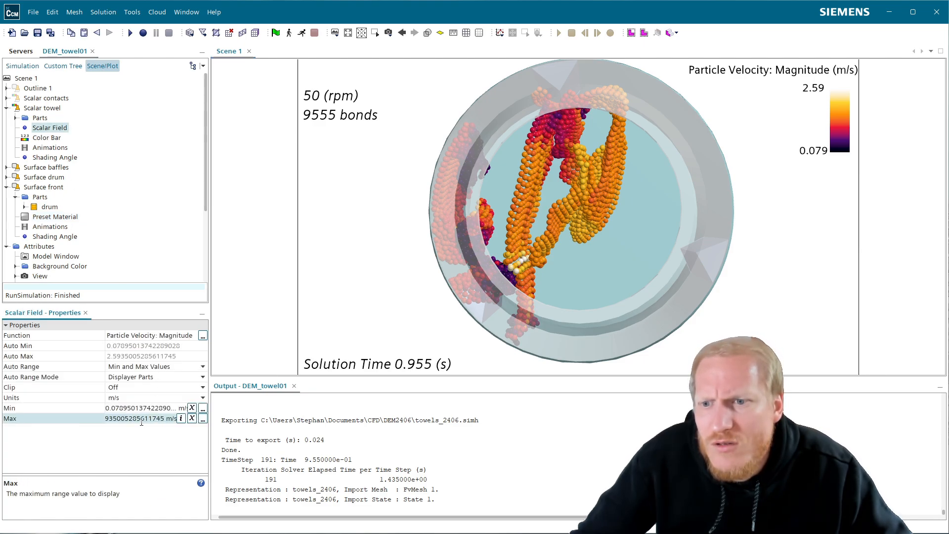
{"action": "type", "text": "2.5"}
{"action": "key", "text": "Return"}
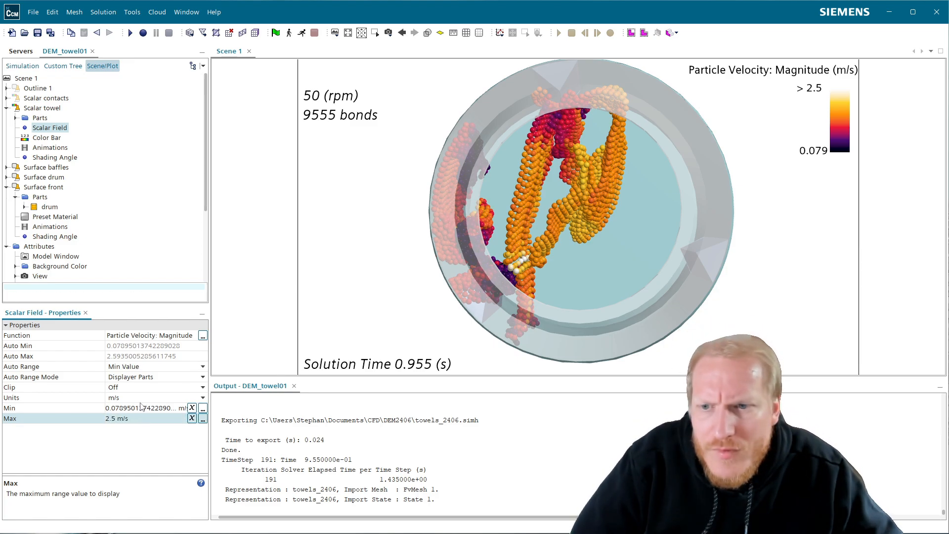
- Set the towel scalar field's minimum to 0.5 m/s
{"action": "left_click", "coordinate": [129, 407]}
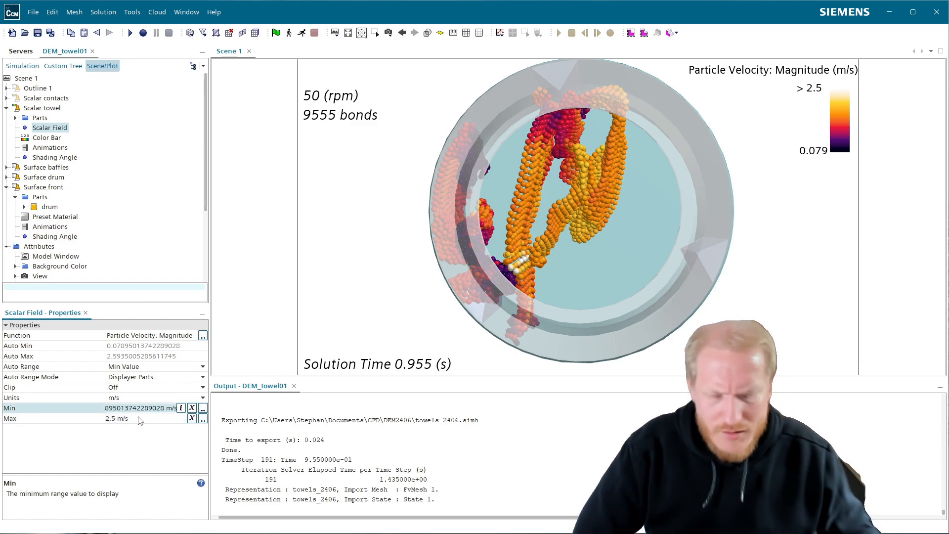
{"action": "type", "text": ".3"}
{"action": "key", "text": "BackSpace"}
{"action": "type", "text": "5"}
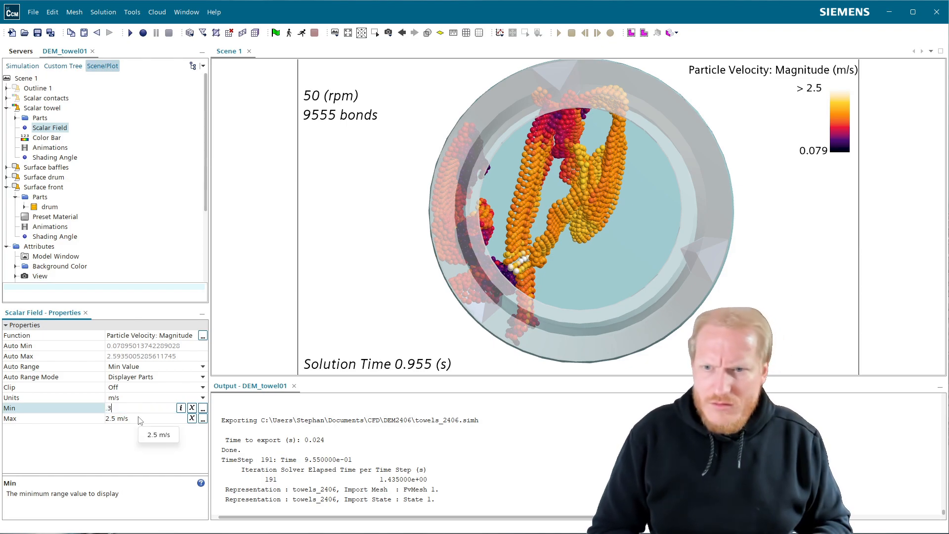
{"action": "key", "text": "Return"}
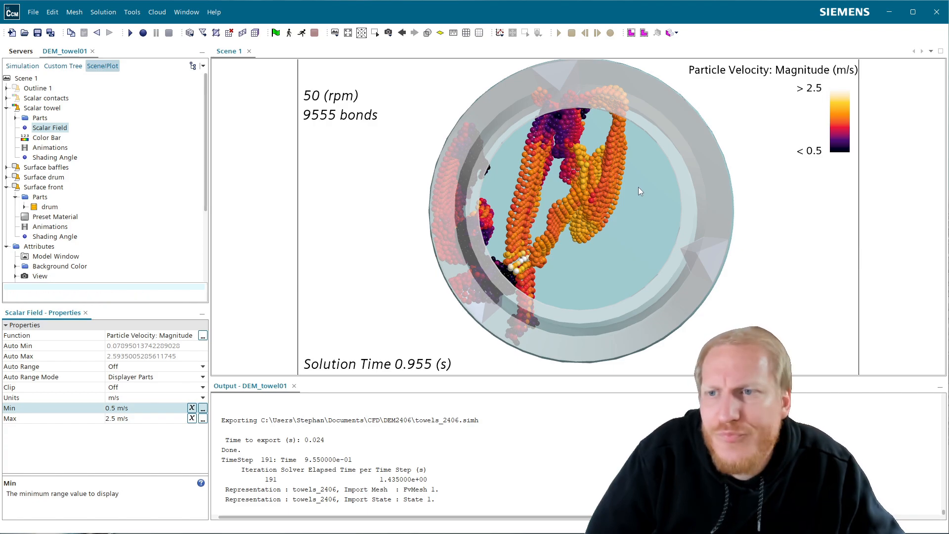
- Try the Siemens Darkblue-Petrol-Orange and Siemens Sky color maps on the Scalar towel color bar
{"action": "left_click", "coordinate": [39, 138]}
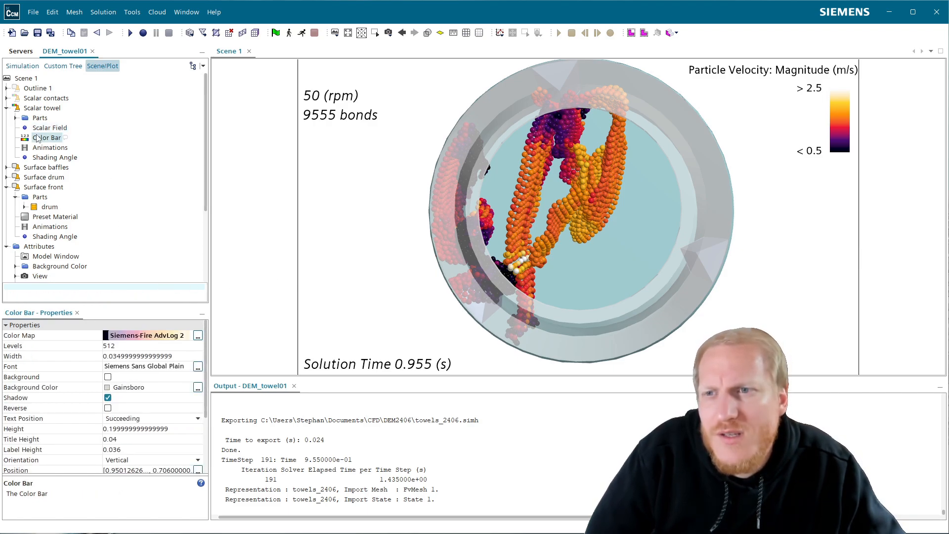
{"action": "left_click", "coordinate": [162, 336]}
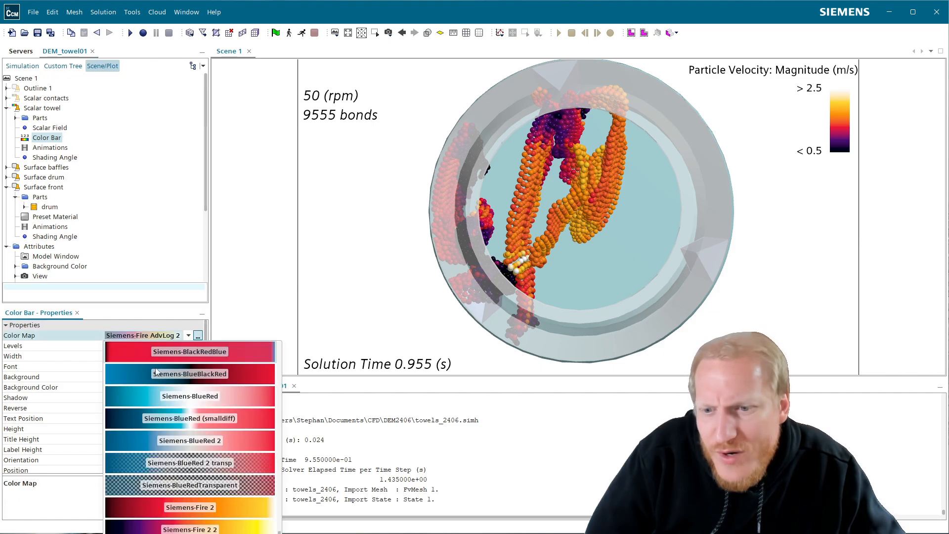
{"action": "scroll", "coordinate": [201, 529], "scroll_direction": "down", "scroll_amount": 10}
{"action": "scroll", "coordinate": [201, 529], "scroll_direction": "down", "scroll_amount": 3}
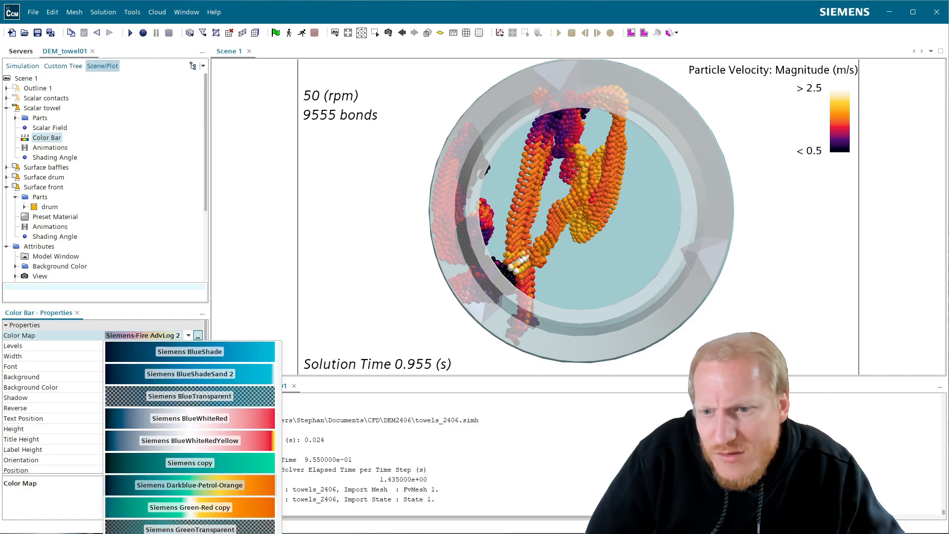
{"action": "left_click", "coordinate": [233, 486]}
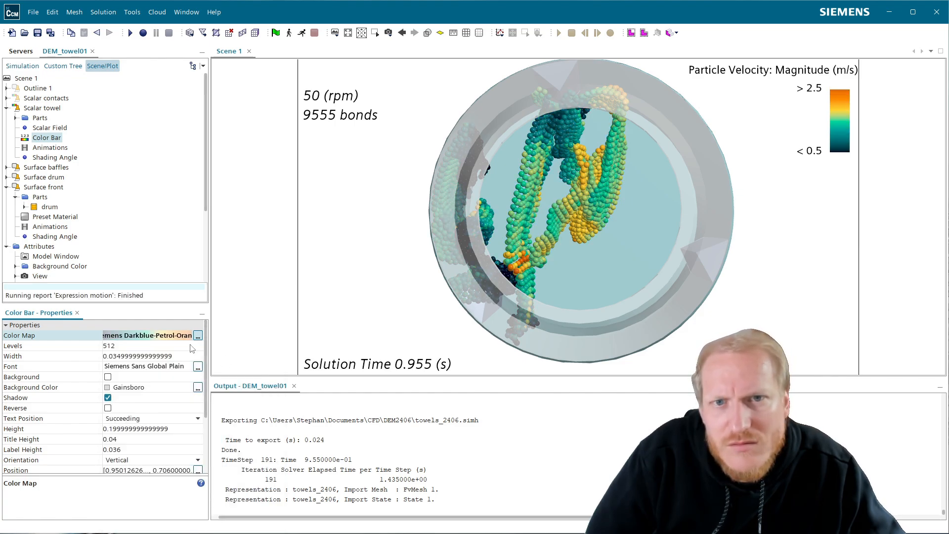
{"action": "left_click", "coordinate": [171, 338]}
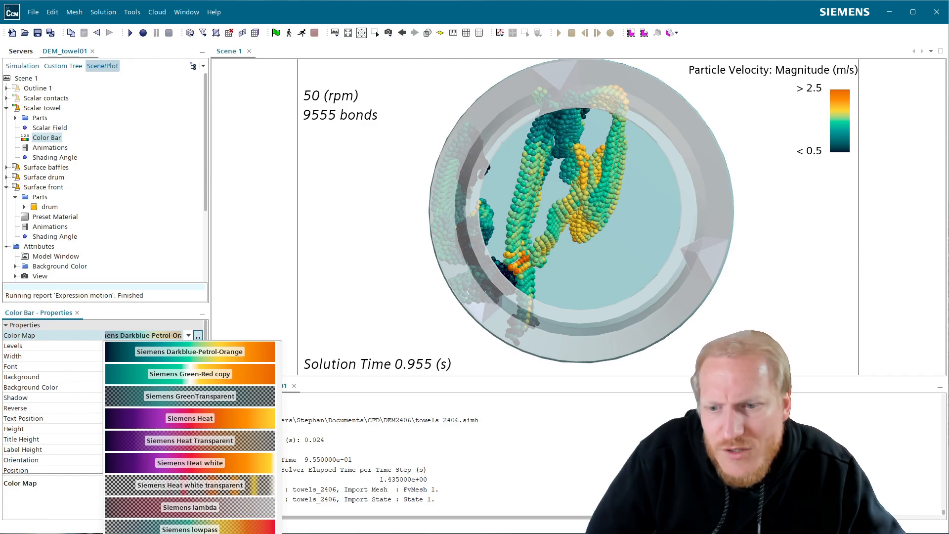
{"action": "left_click", "coordinate": [190, 532]}
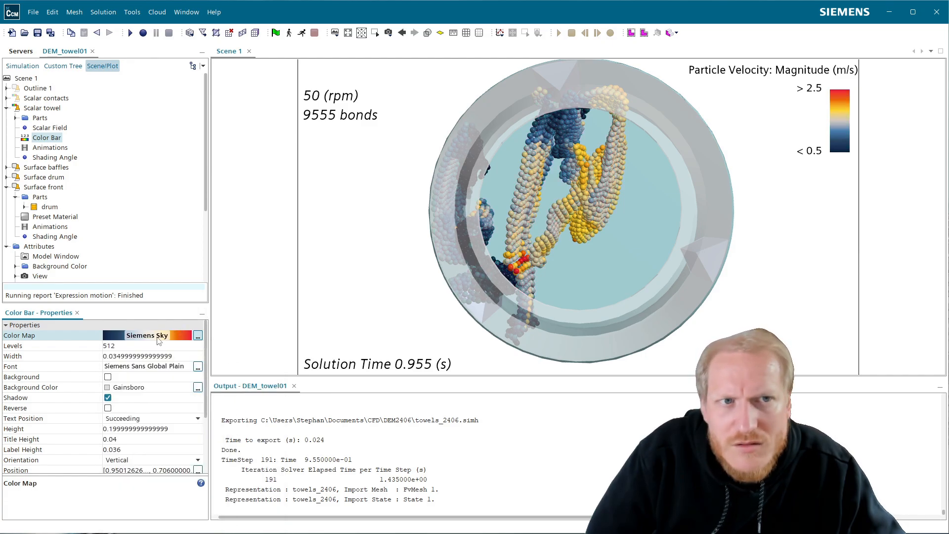
{"action": "left_click", "coordinate": [148, 336]}
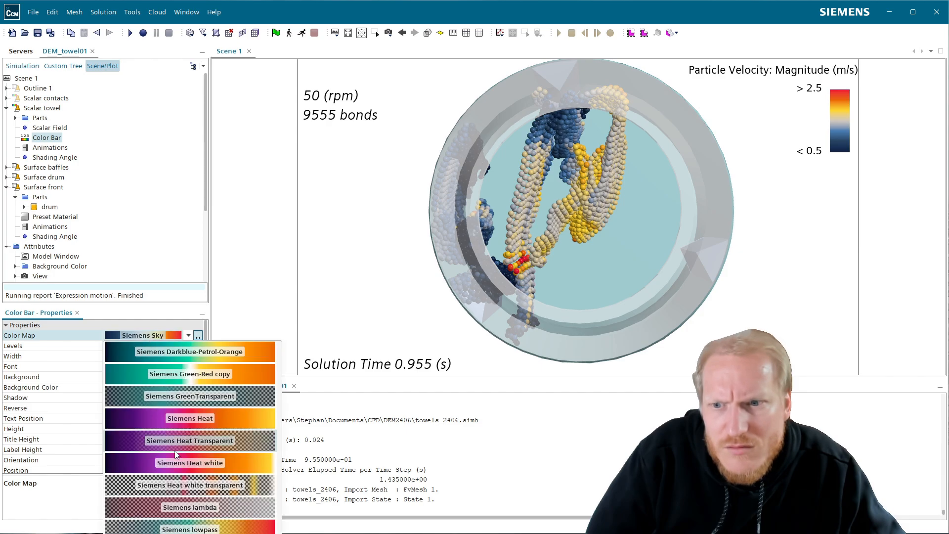
{"action": "scroll", "coordinate": [190, 437], "scroll_direction": "down", "scroll_amount": 2}
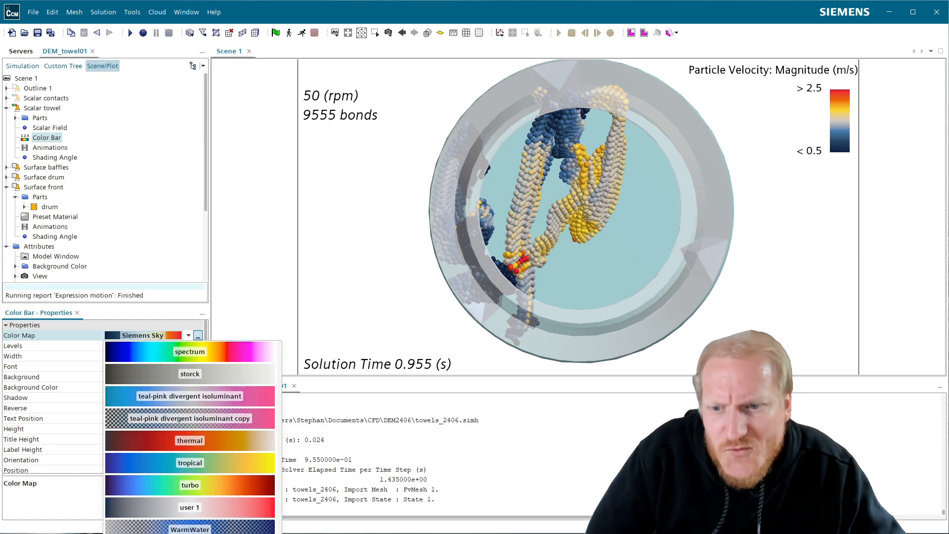
{"action": "scroll", "coordinate": [190, 437], "scroll_direction": "up", "scroll_amount": 5}
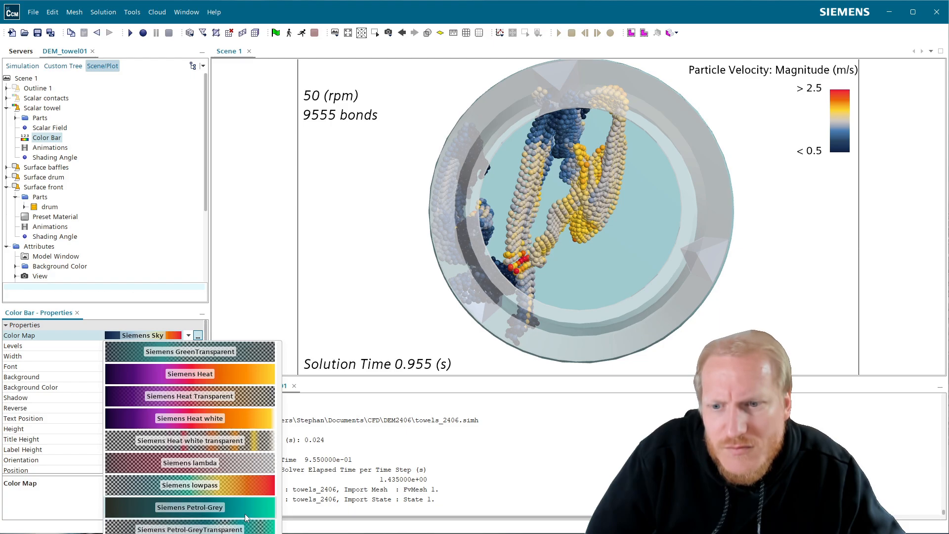
{"action": "key", "text": "Escape"}
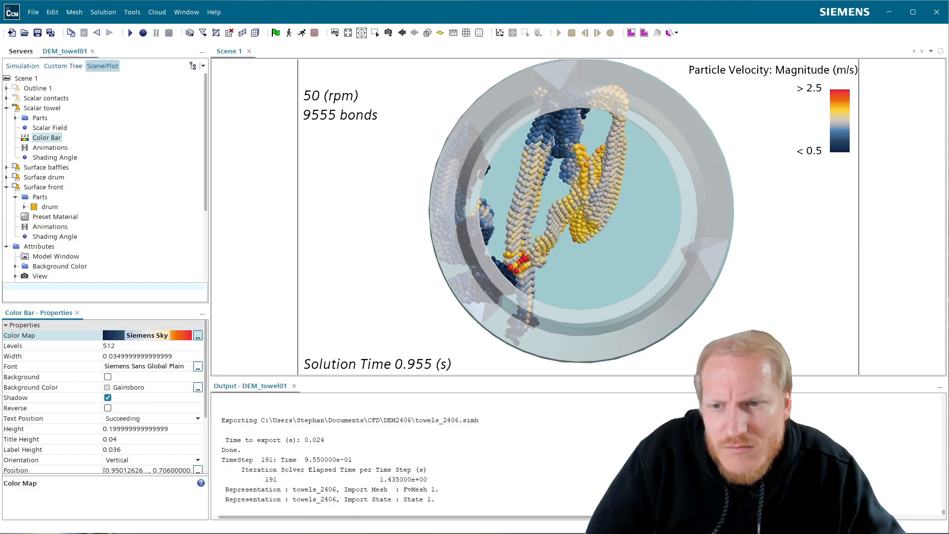
- Try the Kelvin temperature Siemens color map on the towel color bar with its colors reversed
{"action": "left_click", "coordinate": [149, 336]}
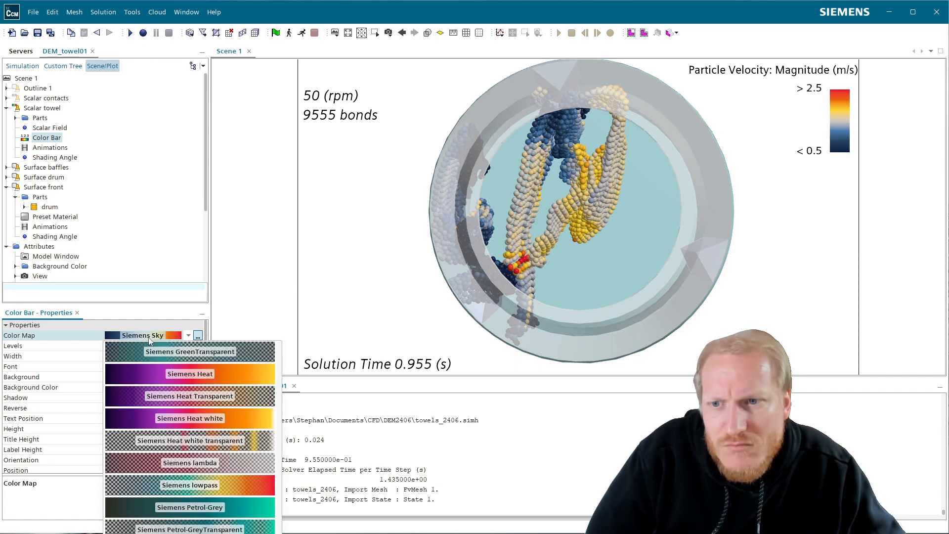
{"action": "scroll", "coordinate": [223, 484], "scroll_direction": "up", "scroll_amount": 5}
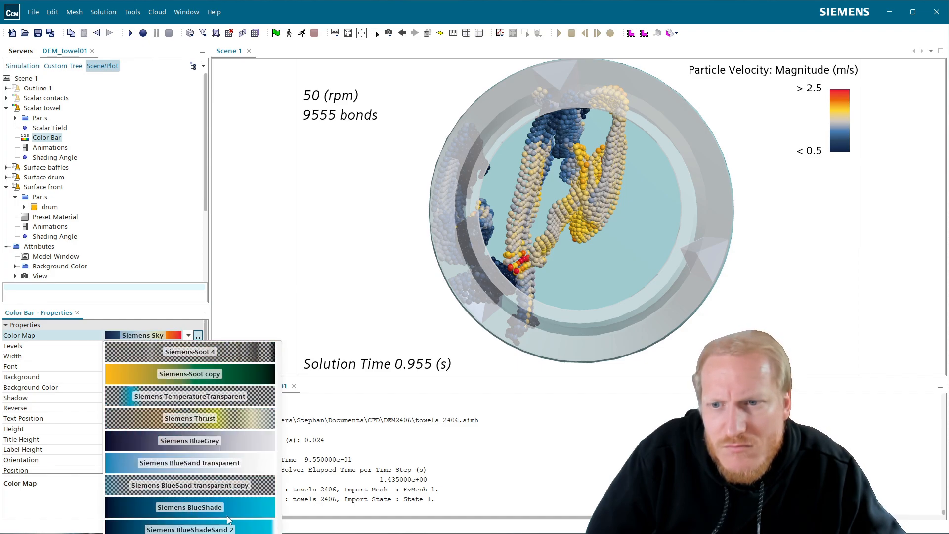
{"action": "scroll", "coordinate": [233, 527], "scroll_direction": "up", "scroll_amount": 2}
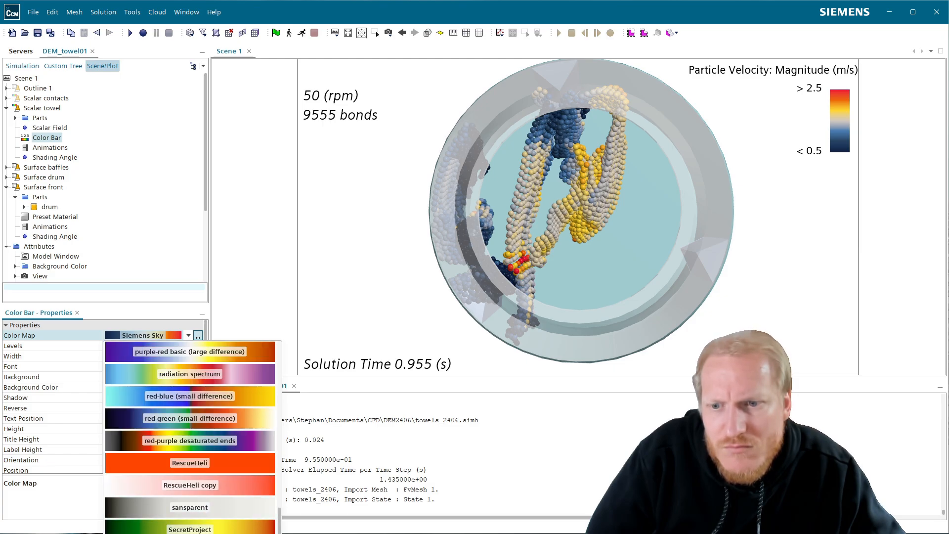
{"action": "scroll", "coordinate": [190, 435], "scroll_direction": "up", "scroll_amount": 5}
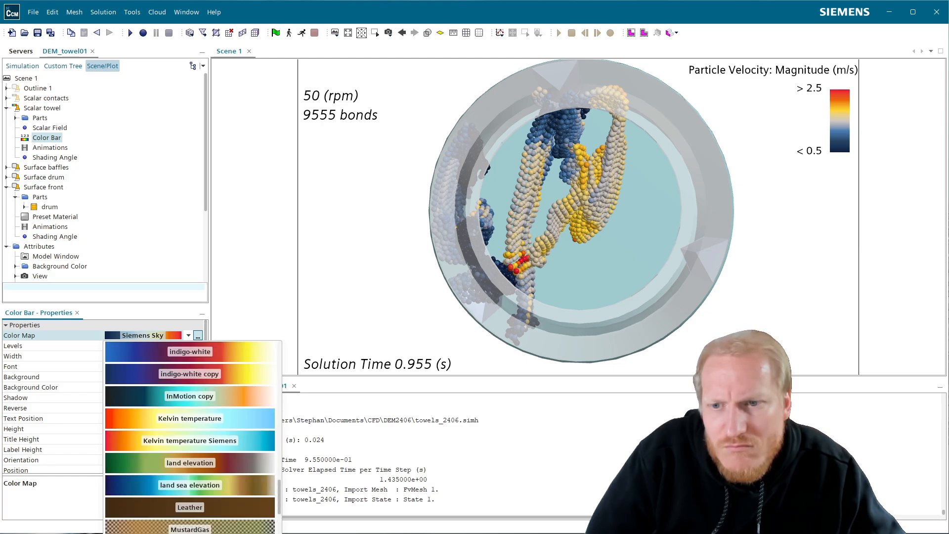
{"action": "left_click", "coordinate": [233, 435]}
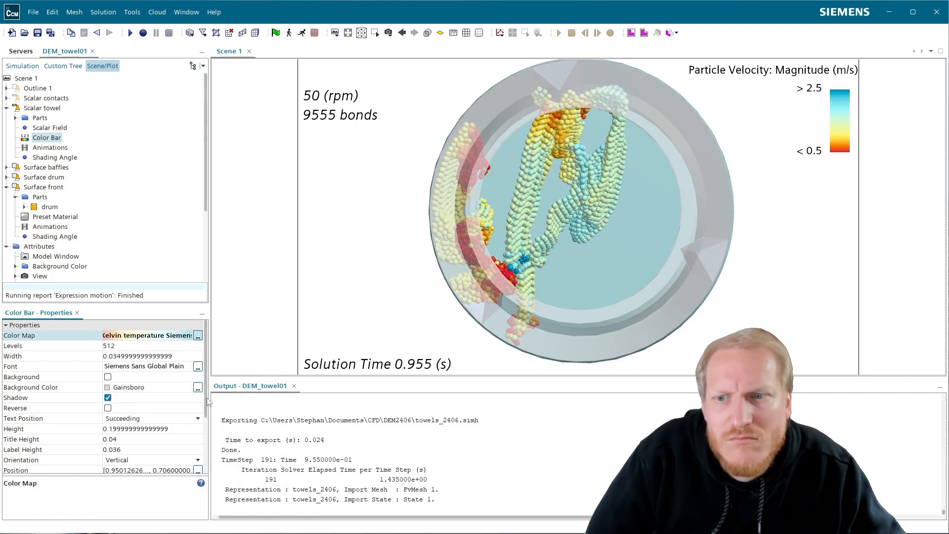
{"action": "left_click", "coordinate": [110, 408]}
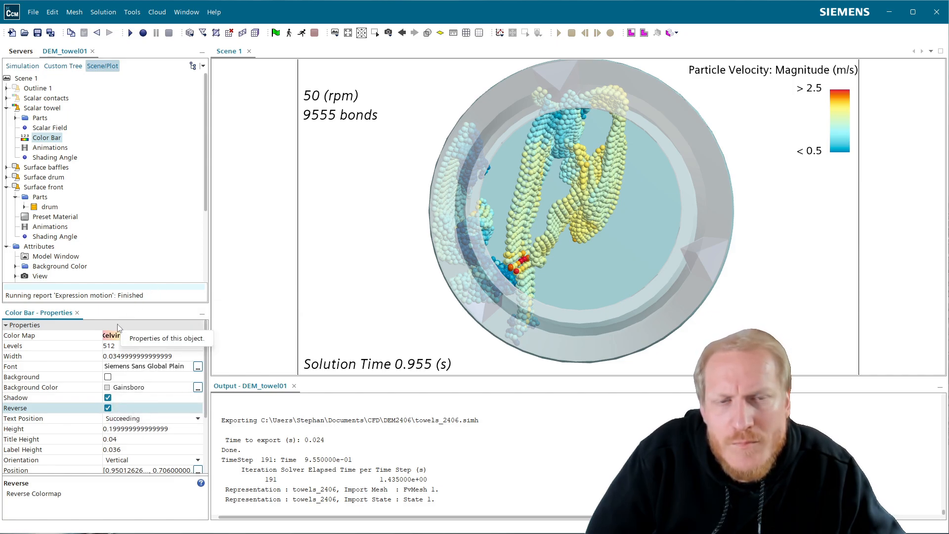
- Try the indigo-white color map on the towel color bar and turn off color reversal
{"action": "left_click", "coordinate": [154, 335]}
{"action": "left_click", "coordinate": [189, 335]}
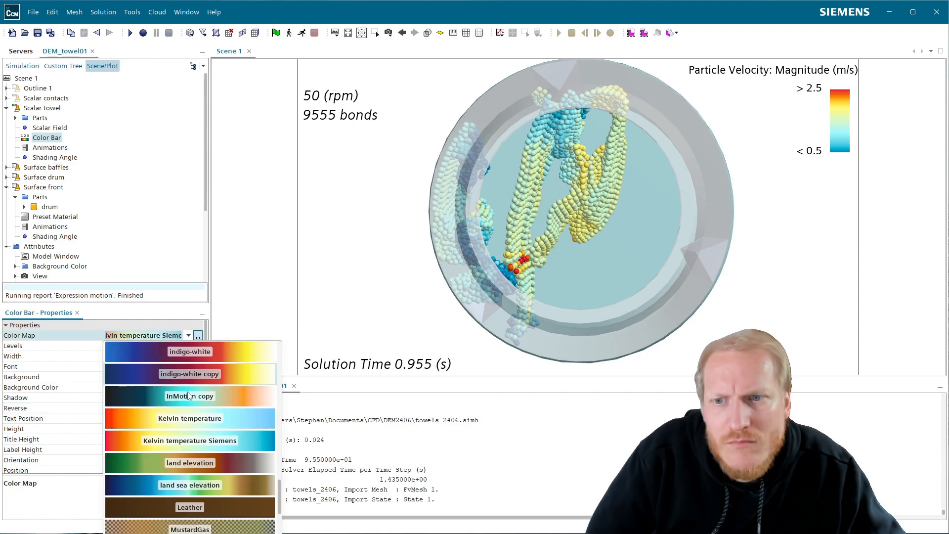
{"action": "scroll", "coordinate": [213, 457], "scroll_direction": "up", "scroll_amount": 2}
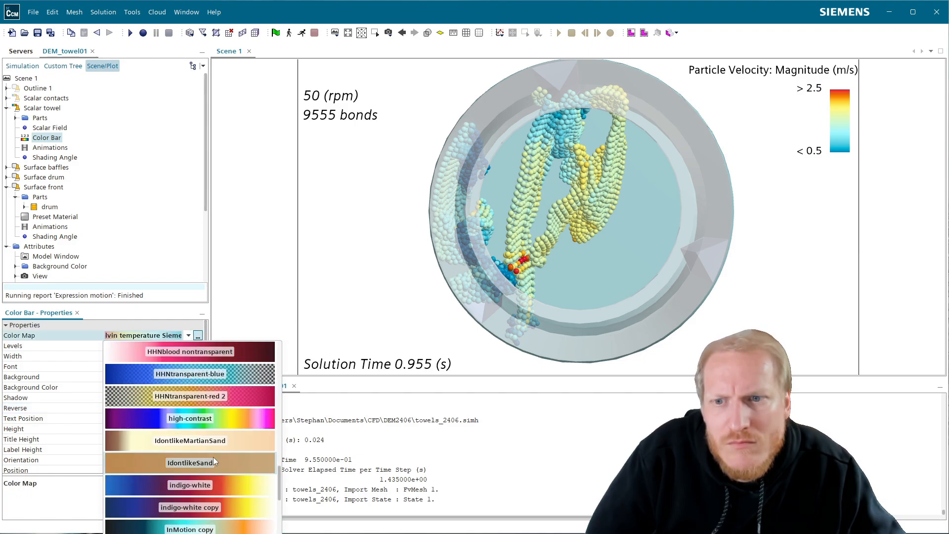
{"action": "left_click", "coordinate": [228, 488]}
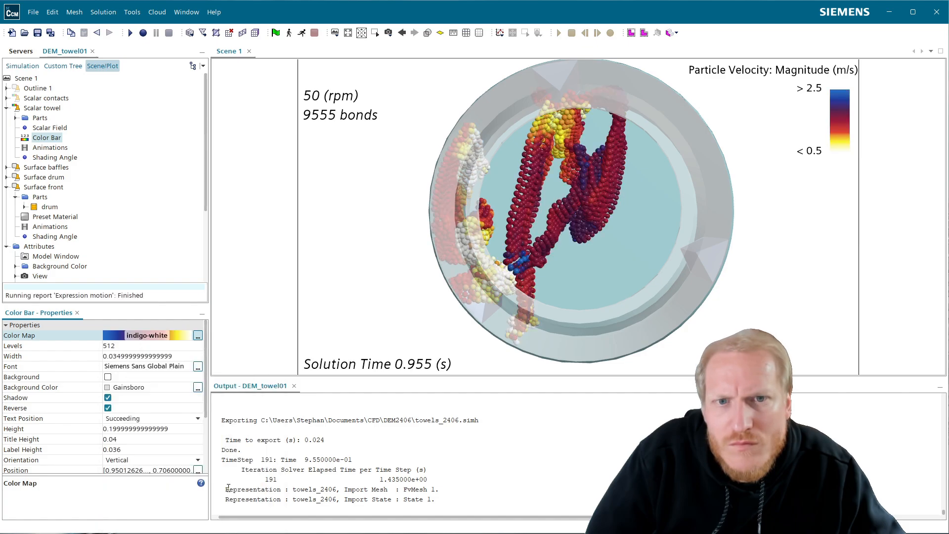
{"action": "left_click", "coordinate": [108, 409]}
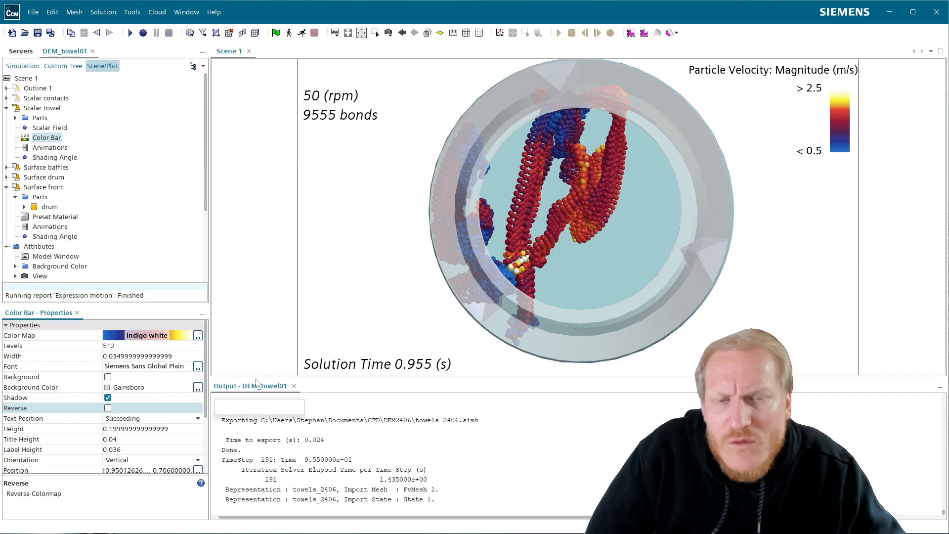
- Assign the indigo-white copy color map to the towel color bar and delete its dark blue control point at position 0.0
{"action": "left_click", "coordinate": [157, 335]}
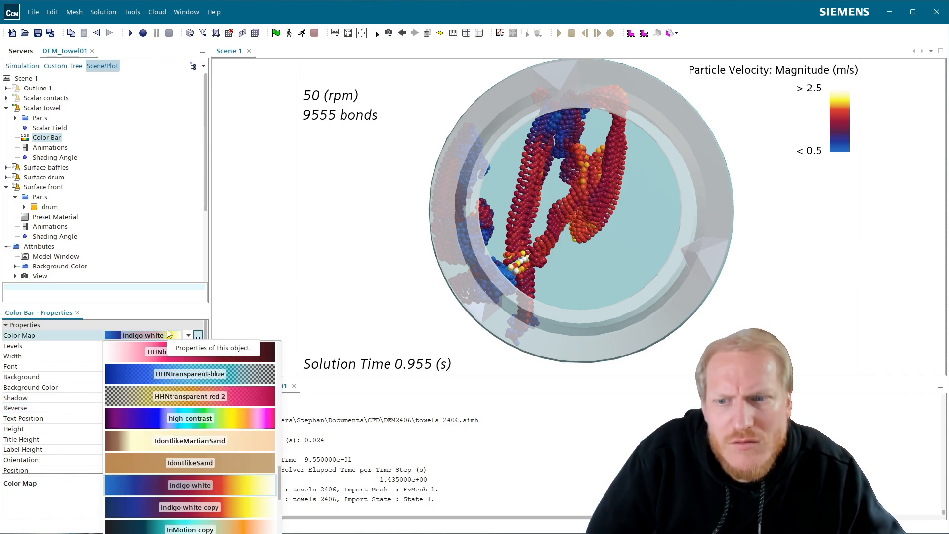
{"action": "left_click", "coordinate": [226, 506]}
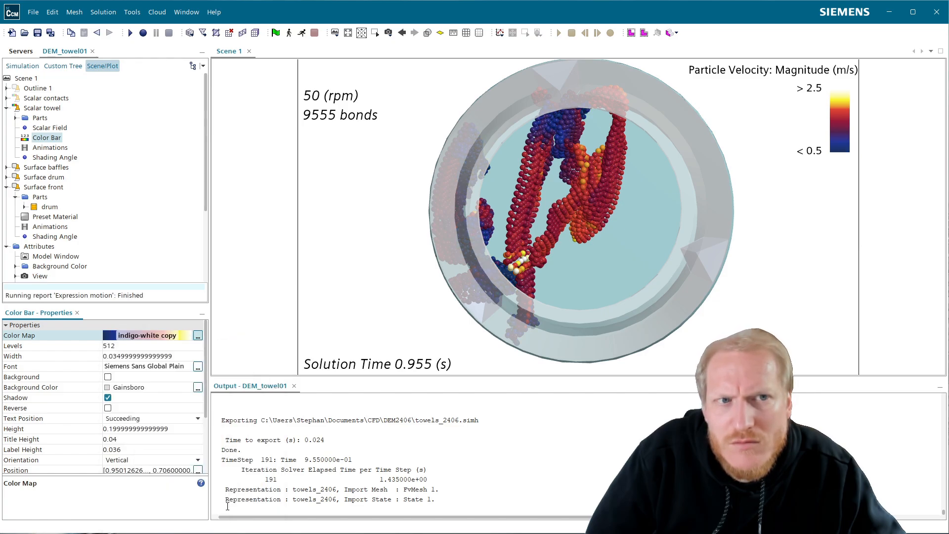
{"action": "left_click", "coordinate": [197, 335]}
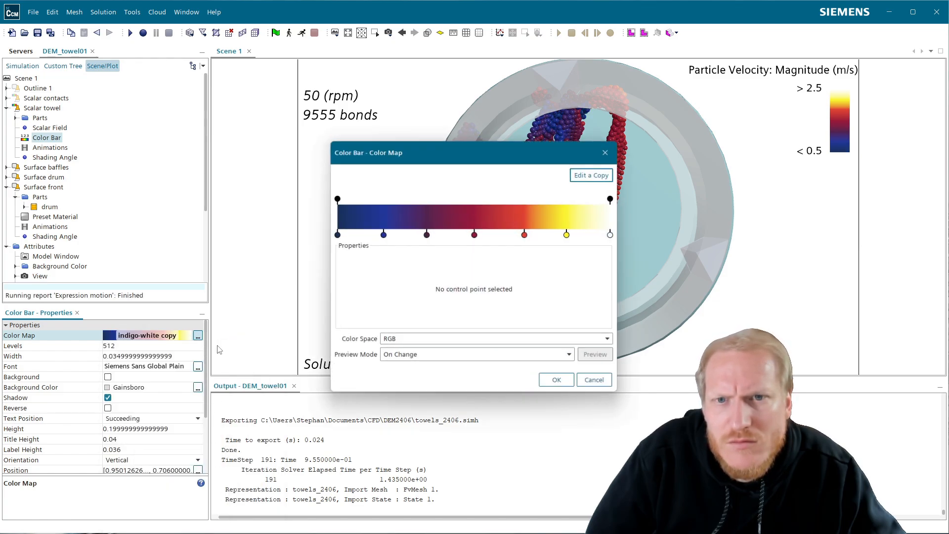
{"action": "left_click", "coordinate": [338, 234]}
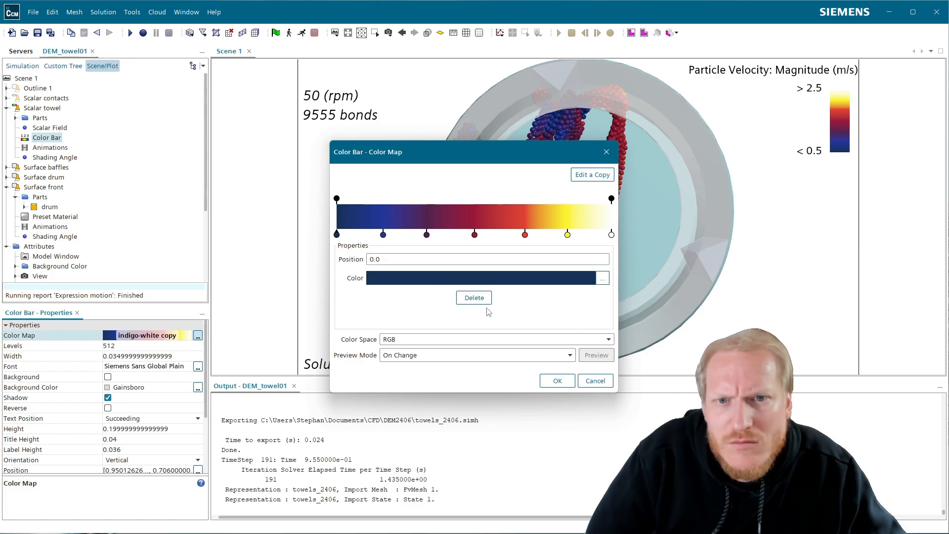
{"action": "left_click", "coordinate": [474, 298]}
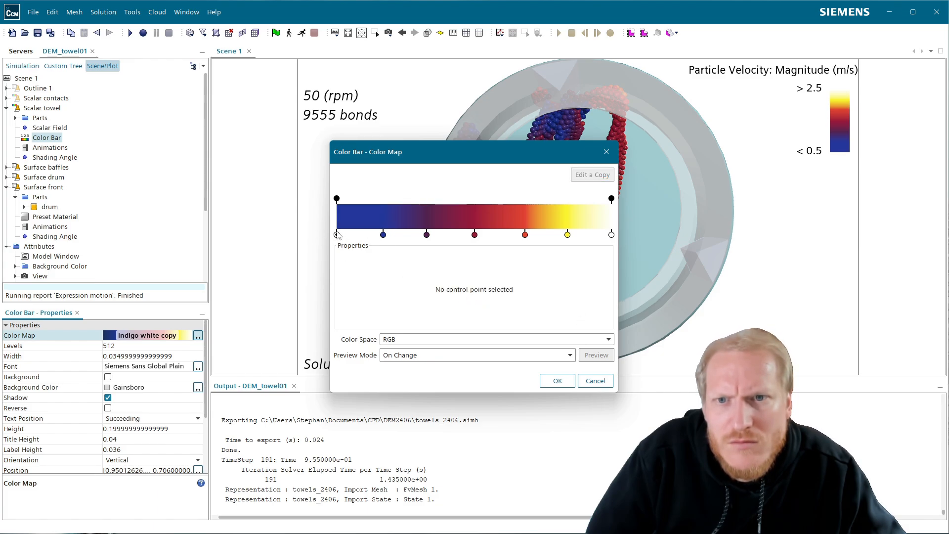
- Add a control point at position 0.0 of the color map and set its color's HSL lightness to 60
{"action": "left_click", "coordinate": [338, 235]}
{"action": "left_click", "coordinate": [423, 279]}
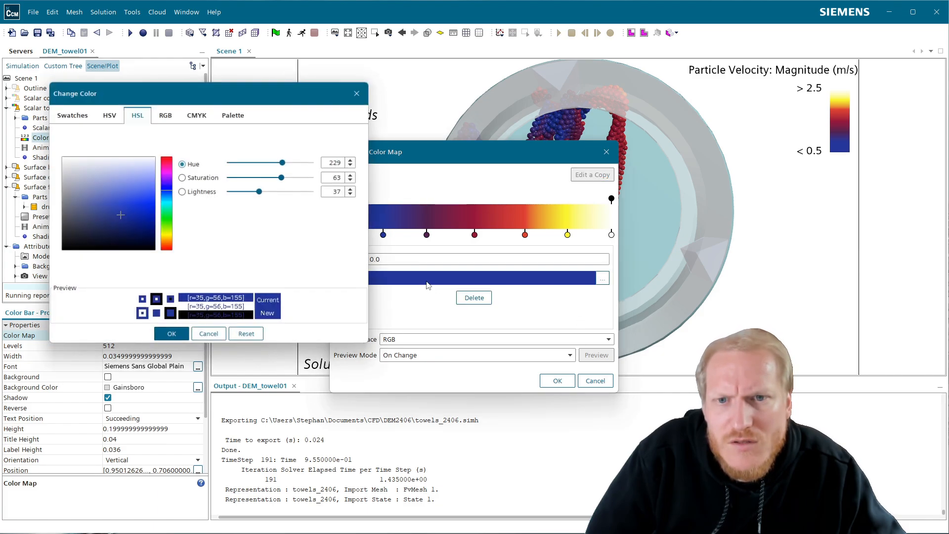
{"action": "left_click", "coordinate": [282, 191]}
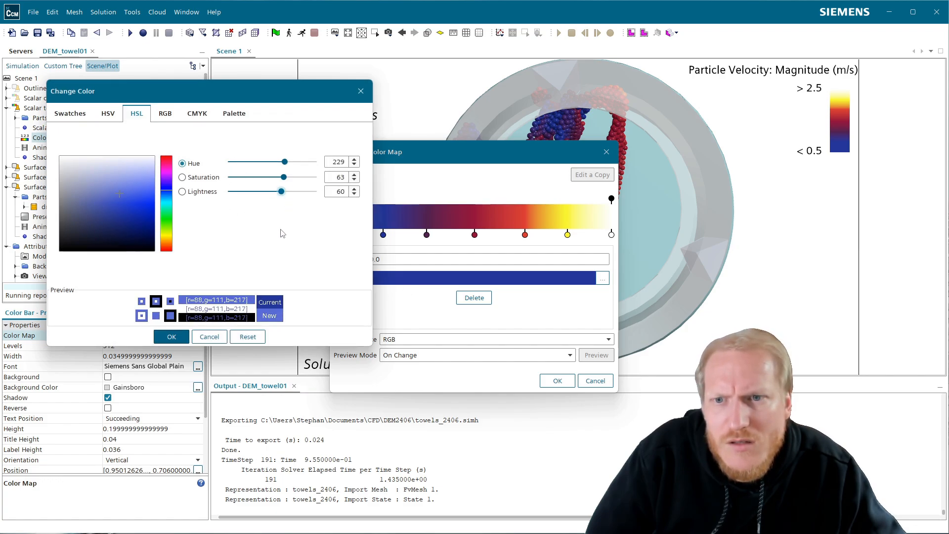
{"action": "left_click", "coordinate": [172, 337]}
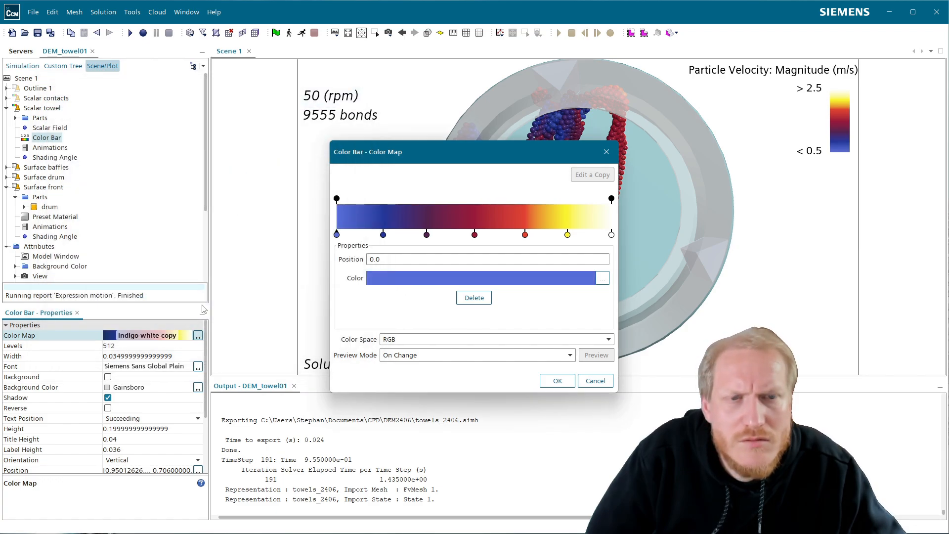
- Check the yellow control point's color and apply the edited color map to the towel color bar
{"action": "left_click_drag", "start_coordinate": [479, 148], "coordinate": [189, 78]}
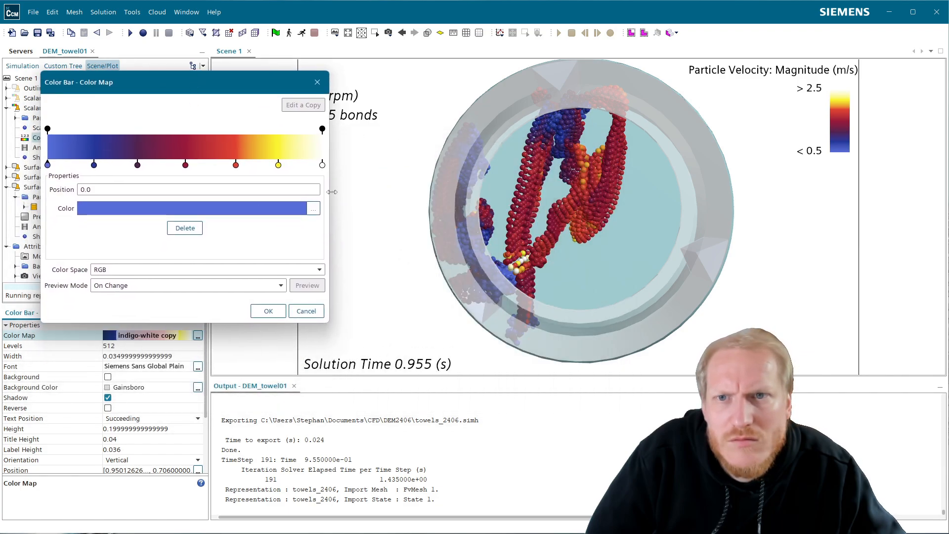
{"action": "left_click", "coordinate": [280, 167]}
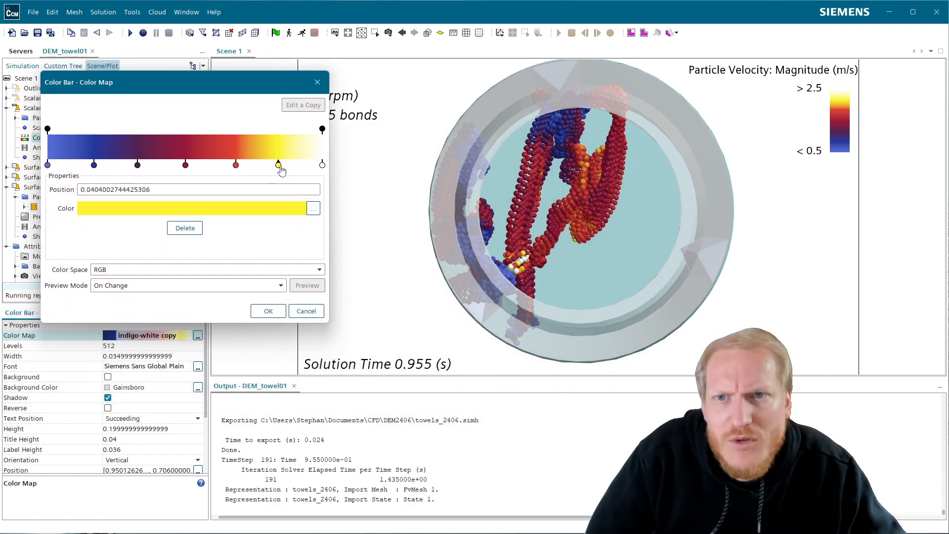
{"action": "left_click", "coordinate": [242, 213]}
{"action": "left_click", "coordinate": [172, 336]}
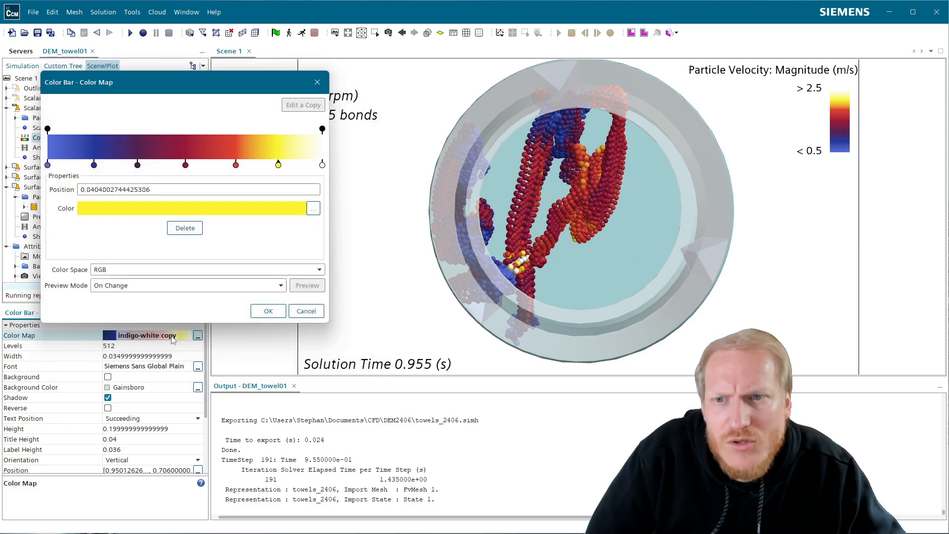
{"action": "left_click", "coordinate": [267, 312]}
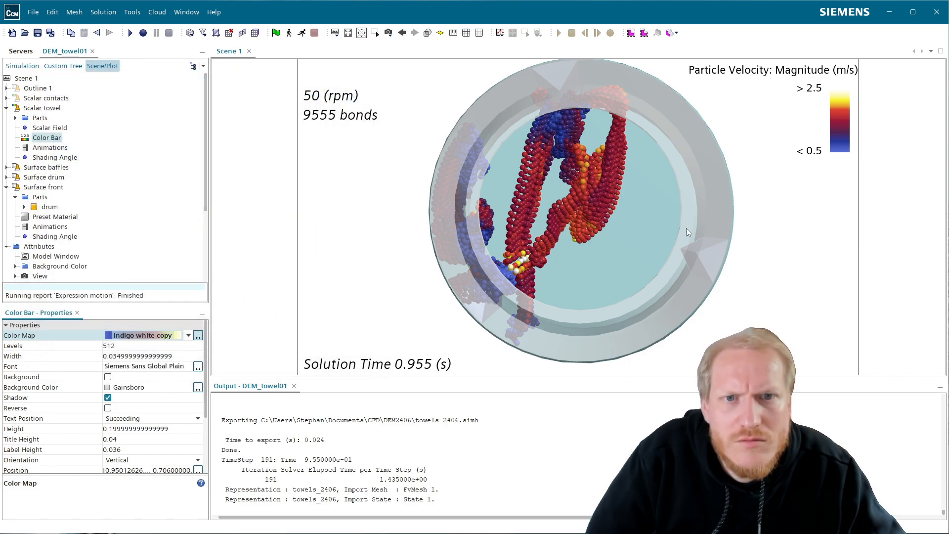
- Browse the available color maps and try Siemens Darkblue-Petrol-Orange on the towel color bar
{"action": "left_click", "coordinate": [128, 337]}
{"action": "scroll", "coordinate": [181, 485], "scroll_direction": "up", "scroll_amount": 5}
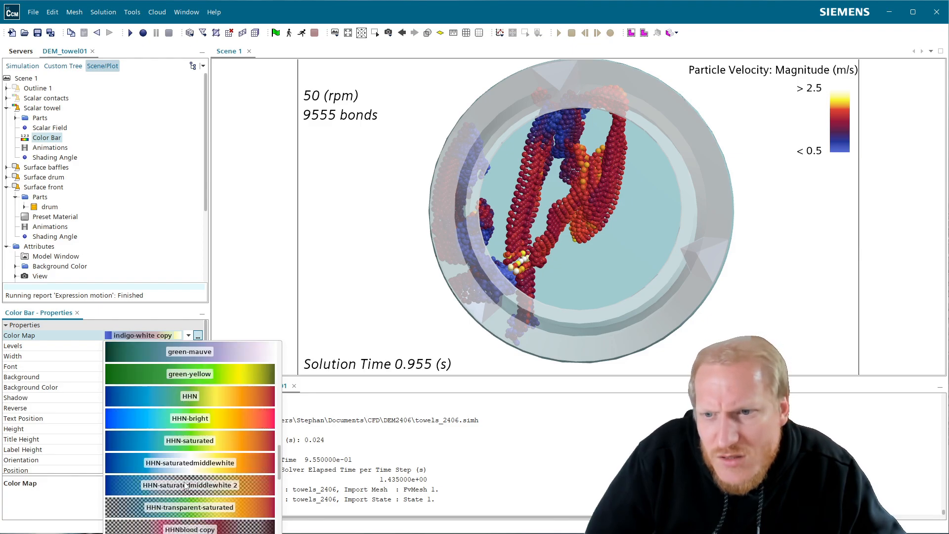
{"action": "scroll", "coordinate": [224, 458], "scroll_direction": "up", "scroll_amount": 5}
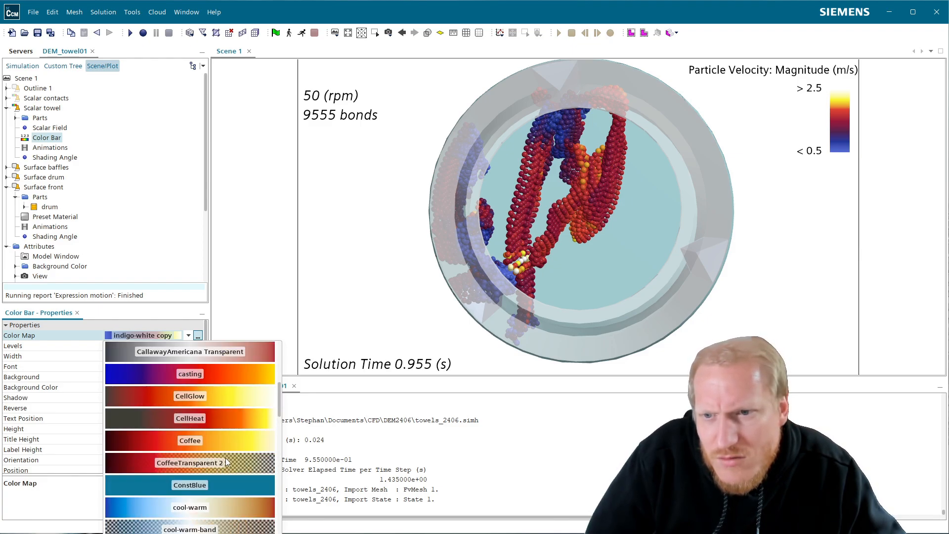
{"action": "scroll", "coordinate": [226, 458], "scroll_direction": "up", "scroll_amount": 3}
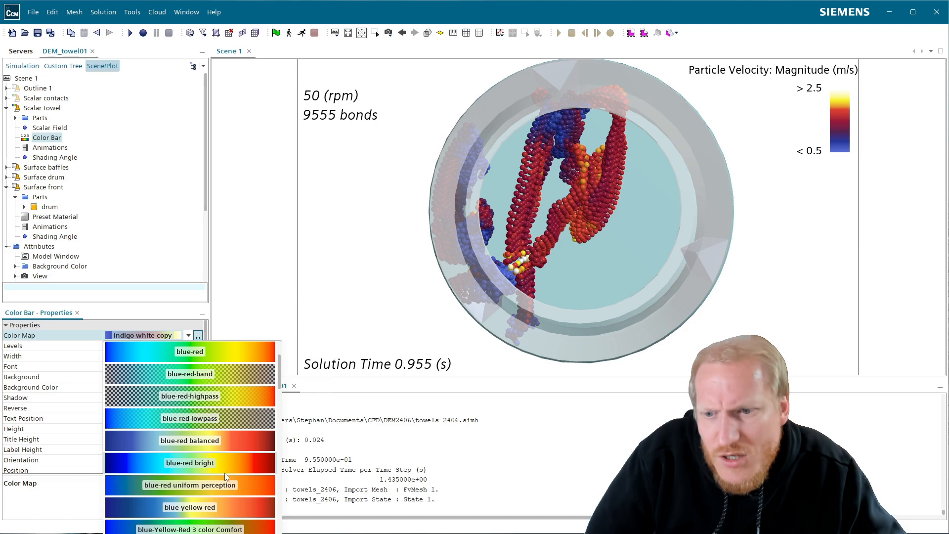
{"action": "scroll", "coordinate": [225, 473], "scroll_direction": "up", "scroll_amount": 3}
{"action": "scroll", "coordinate": [224, 475], "scroll_direction": "down", "scroll_amount": 9}
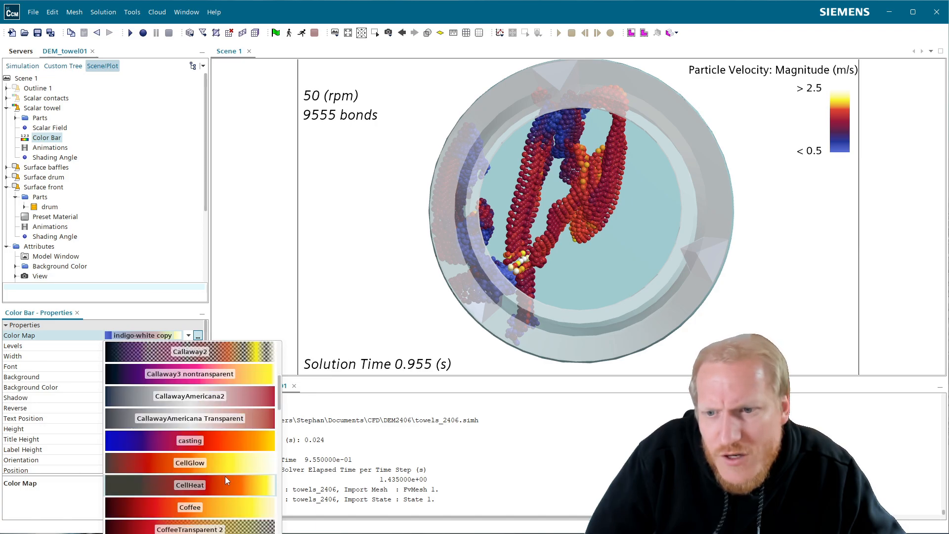
{"action": "scroll", "coordinate": [225, 490], "scroll_direction": "down", "scroll_amount": 5}
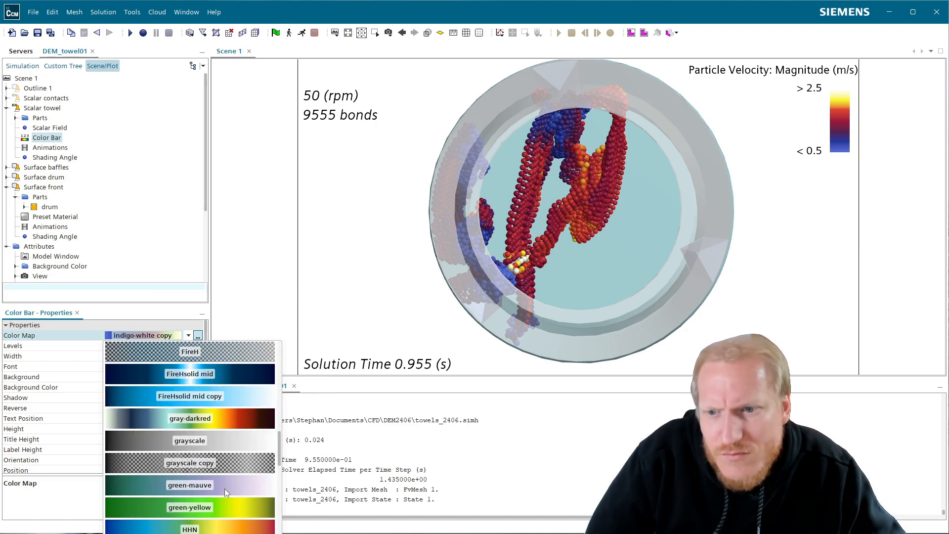
{"action": "scroll", "coordinate": [224, 490], "scroll_direction": "down", "scroll_amount": 8}
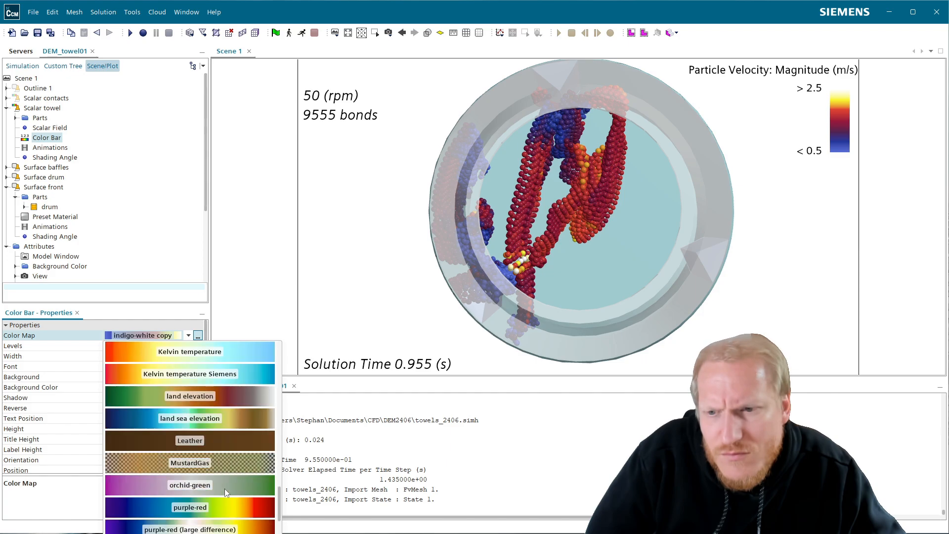
{"action": "scroll", "coordinate": [224, 489], "scroll_direction": "down", "scroll_amount": 6}
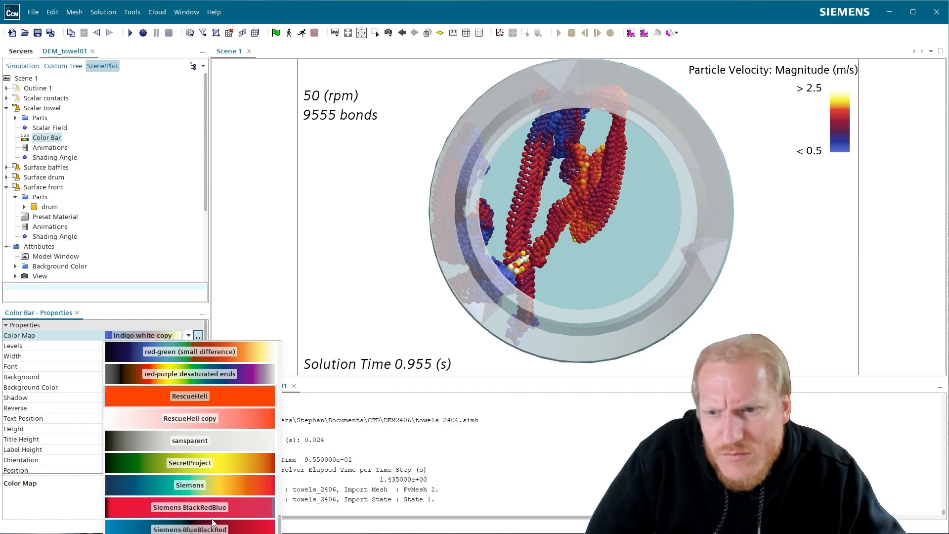
{"action": "scroll", "coordinate": [225, 494], "scroll_direction": "down", "scroll_amount": 10}
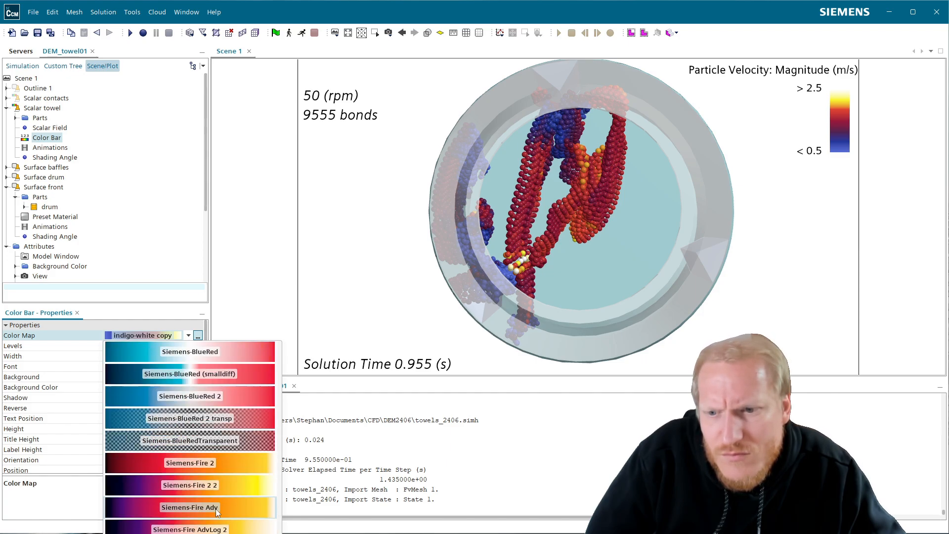
{"action": "scroll", "coordinate": [211, 523], "scroll_direction": "down", "scroll_amount": 10}
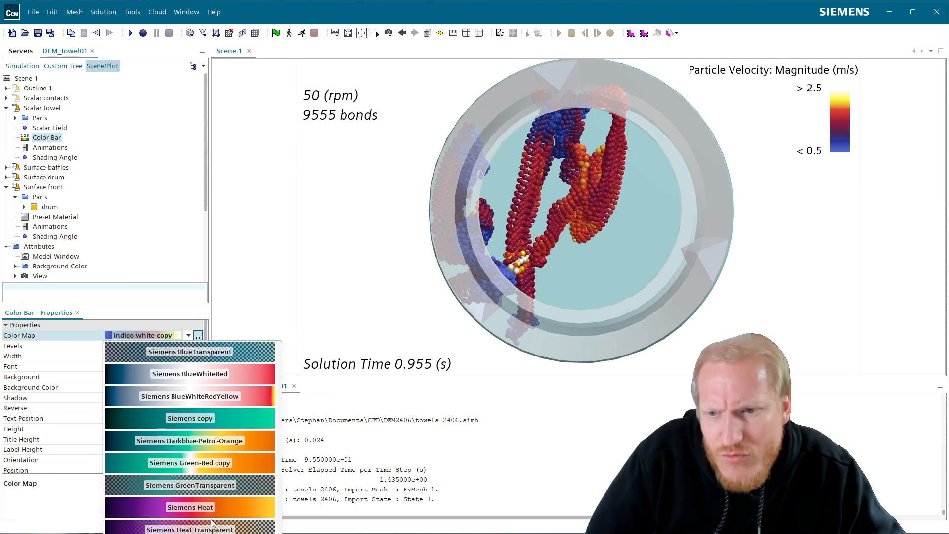
{"action": "left_click", "coordinate": [236, 440]}
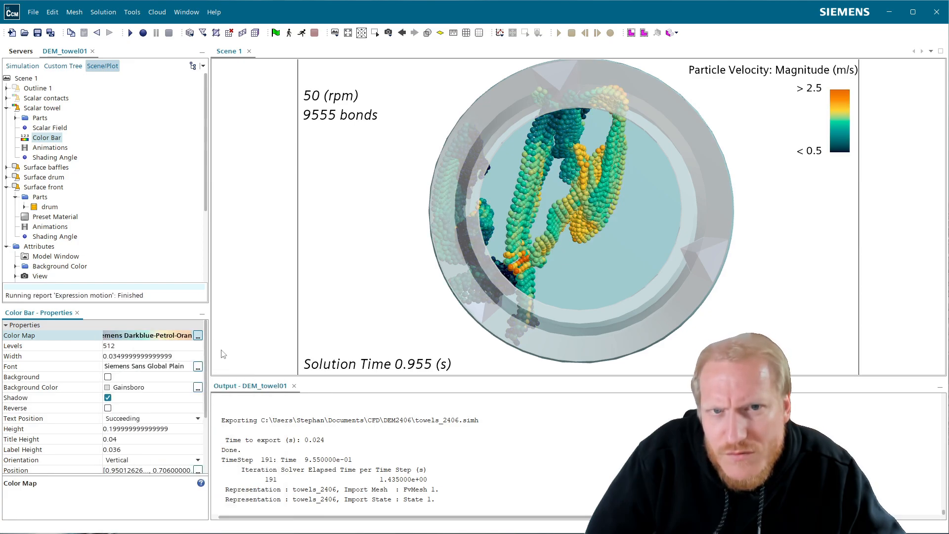
- Assign the SiemensStress color map to the towel color bar
{"action": "left_click", "coordinate": [170, 336]}
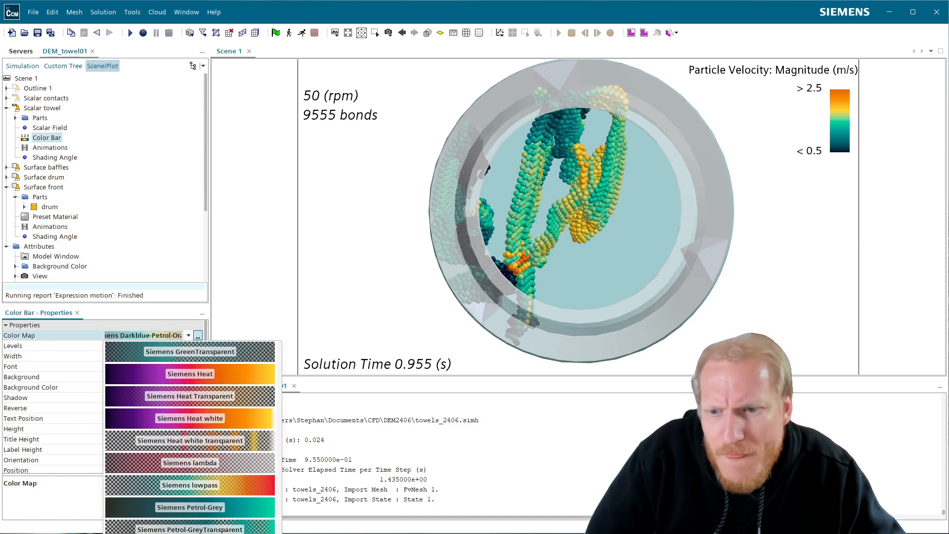
{"action": "scroll", "coordinate": [190, 441], "scroll_direction": "down", "scroll_amount": 3}
{"action": "left_click", "coordinate": [190, 441]}
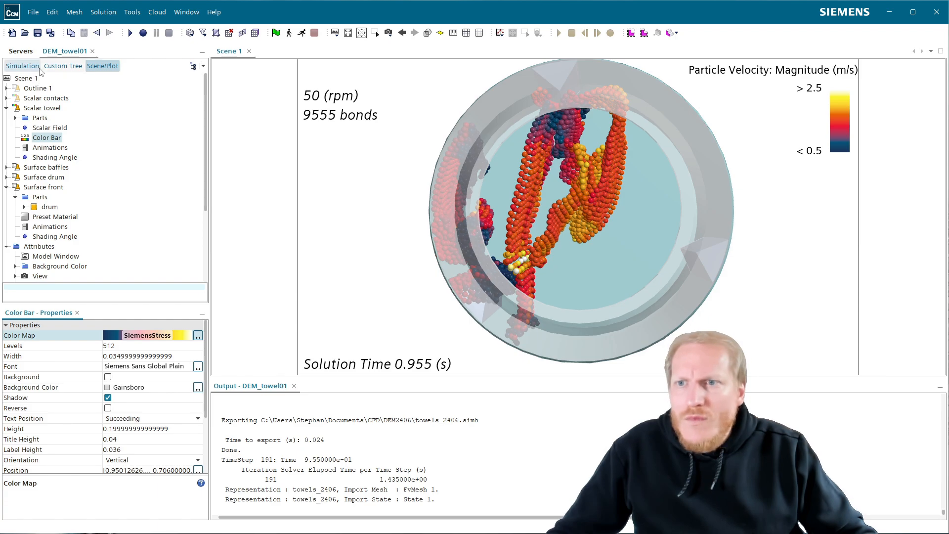
- Show the Scalar contacts displayer and set its scalar field function to Contact Force: Magnitude
{"action": "left_click", "coordinate": [45, 99]}
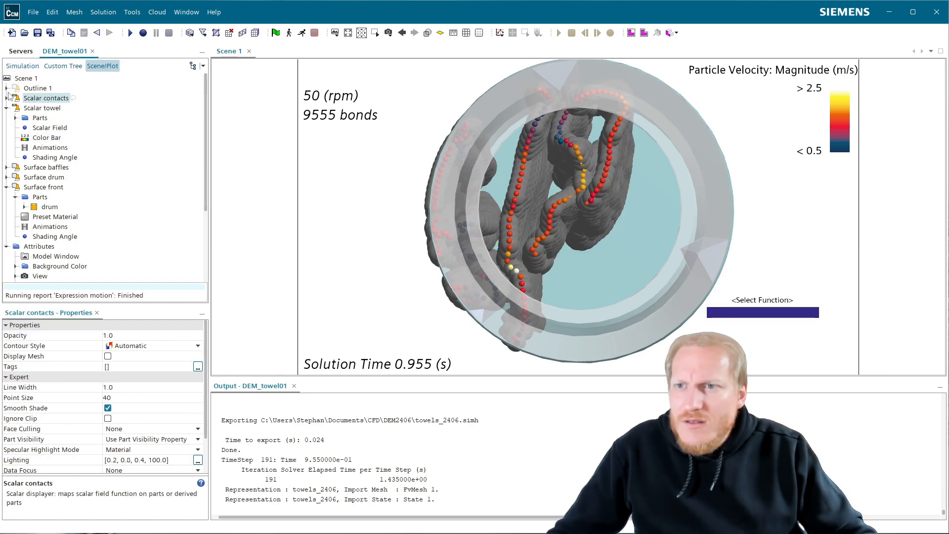
{"action": "left_click", "coordinate": [7, 98]}
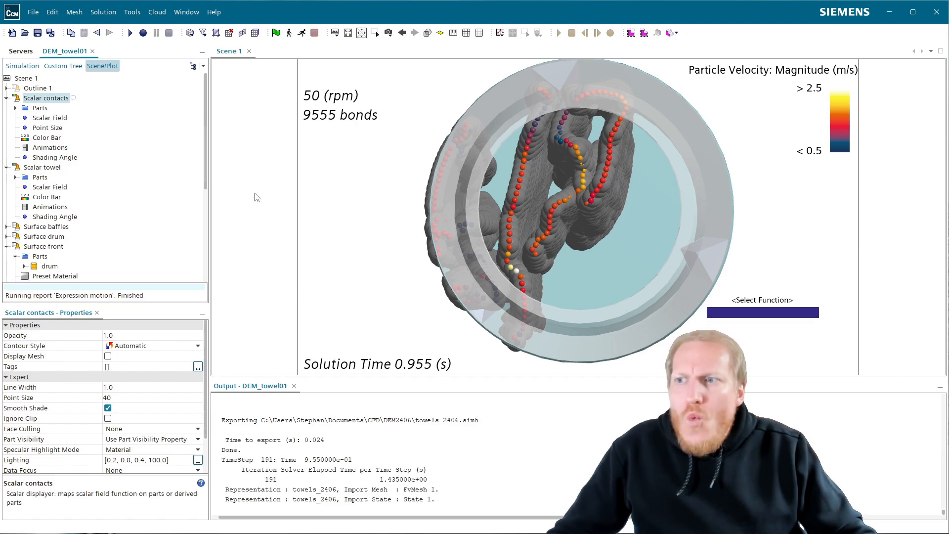
{"action": "left_click_drag", "start_coordinate": [547, 224], "coordinate": [452, 209]}
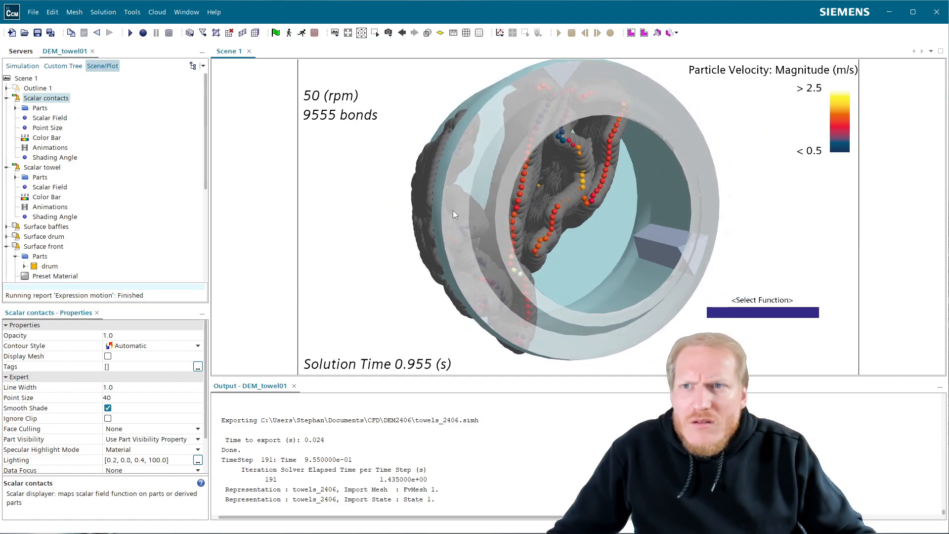
{"action": "left_click", "coordinate": [49, 118]}
{"action": "left_click", "coordinate": [135, 337]}
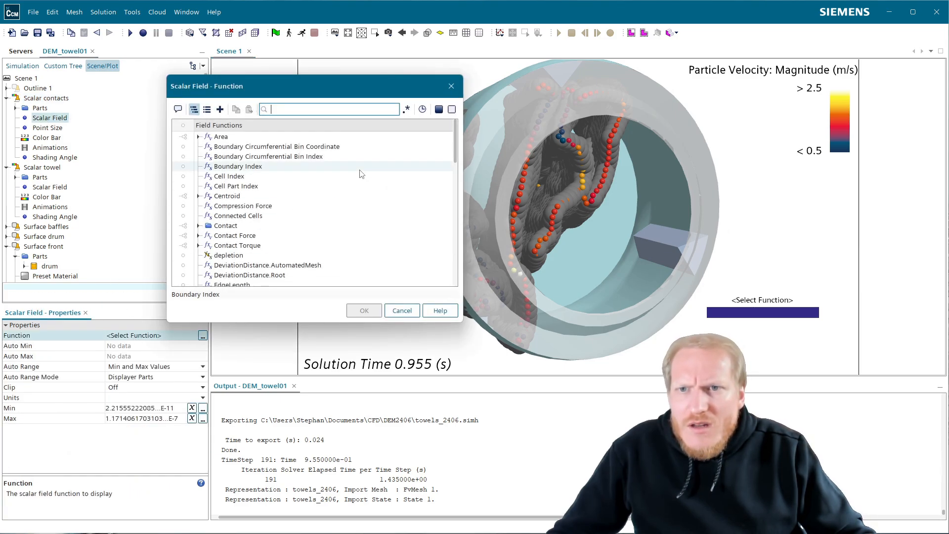
{"action": "left_click", "coordinate": [199, 236]}
{"action": "left_click", "coordinate": [241, 245]}
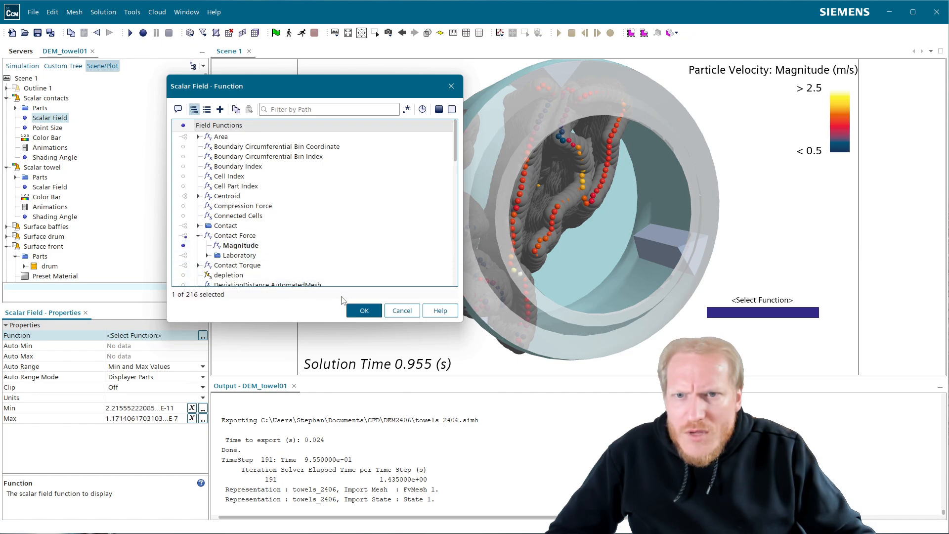
{"action": "left_click", "coordinate": [364, 311]}
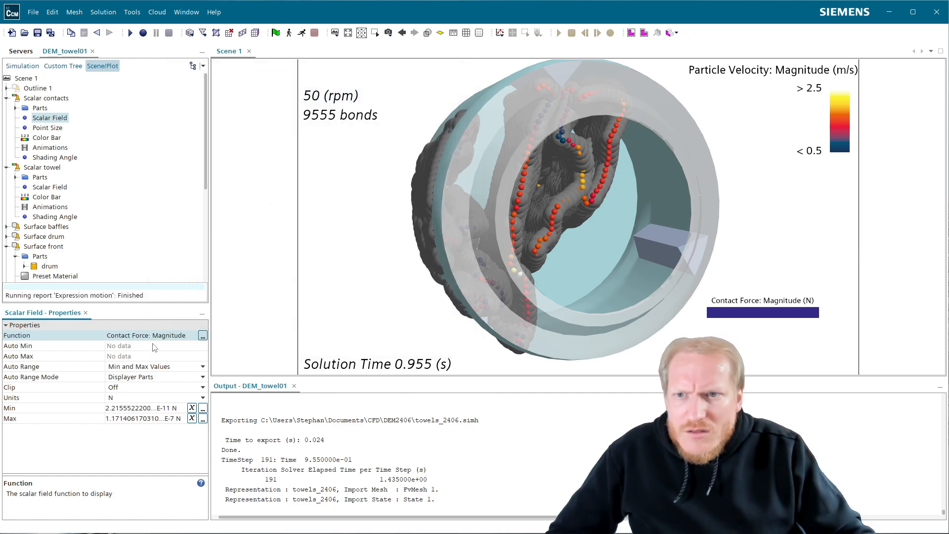
- Replace the p-p phase interaction with p-w in the parts of the Scalar contacts displayer
{"action": "left_click", "coordinate": [15, 107]}
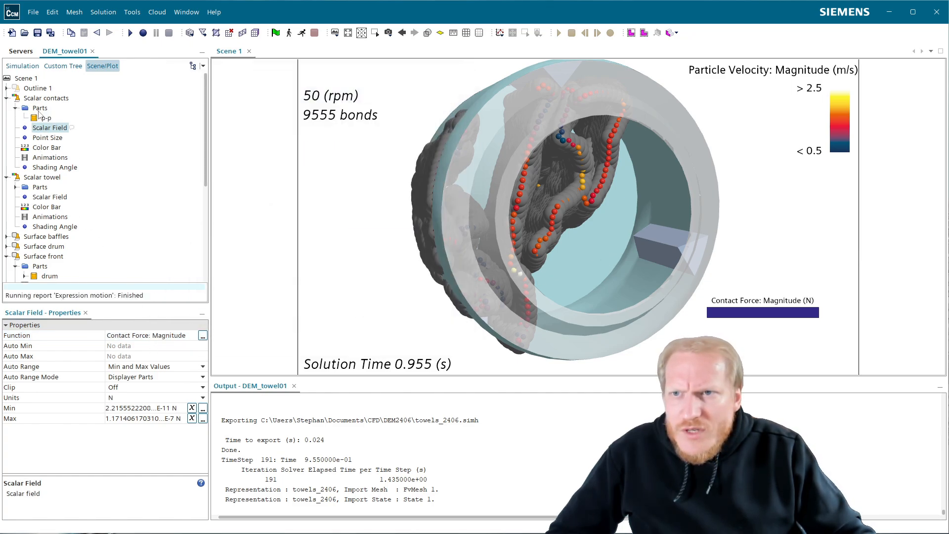
{"action": "left_click", "coordinate": [45, 118]}
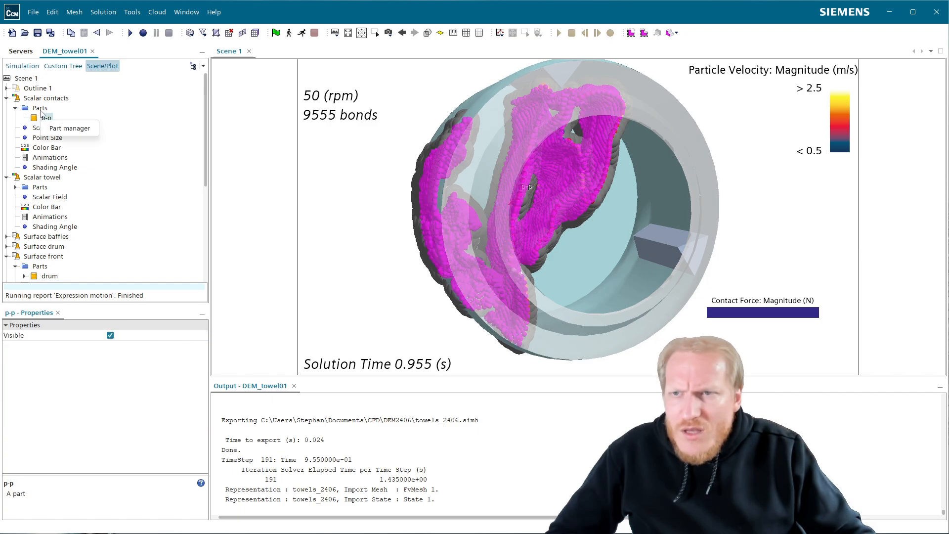
{"action": "left_click", "coordinate": [41, 109]}
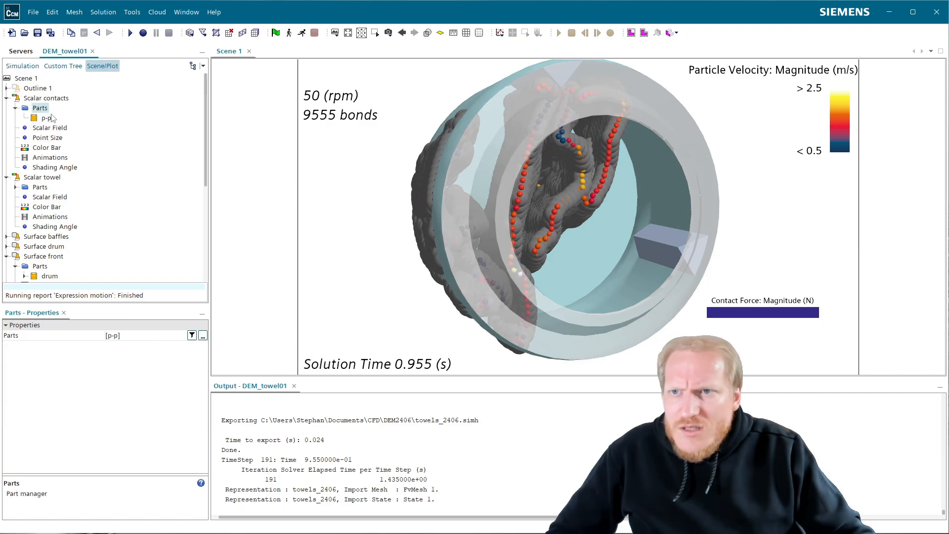
{"action": "left_click", "coordinate": [203, 336]}
{"action": "left_click", "coordinate": [197, 251]}
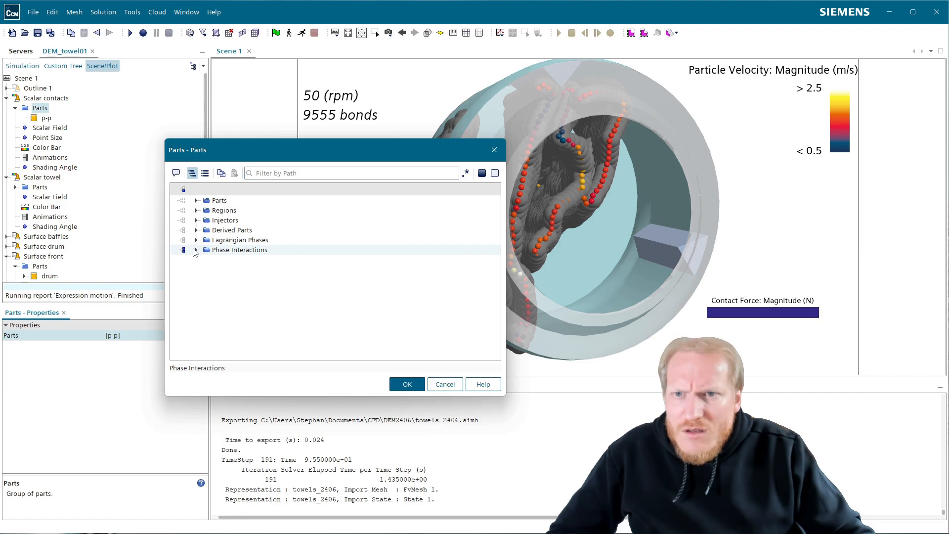
{"action": "left_click", "coordinate": [207, 253]}
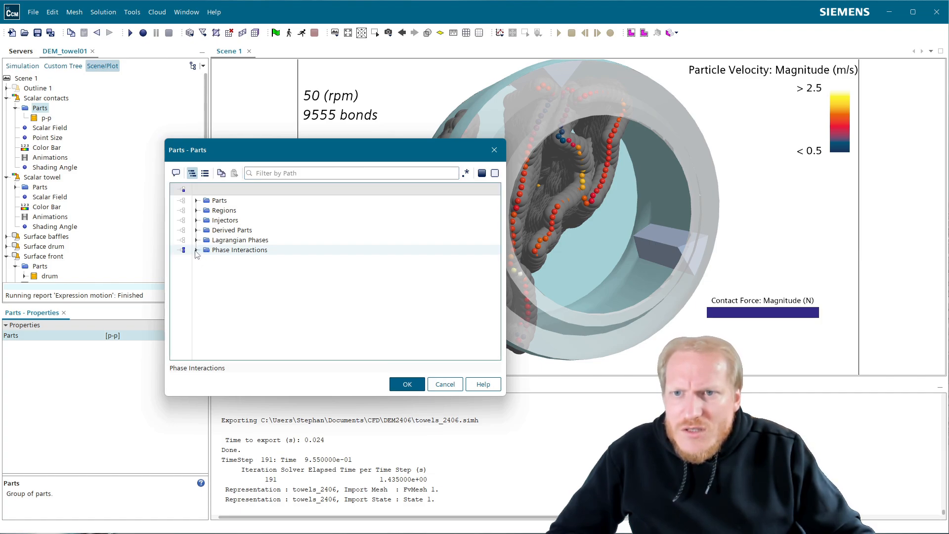
{"action": "left_click", "coordinate": [226, 270]}
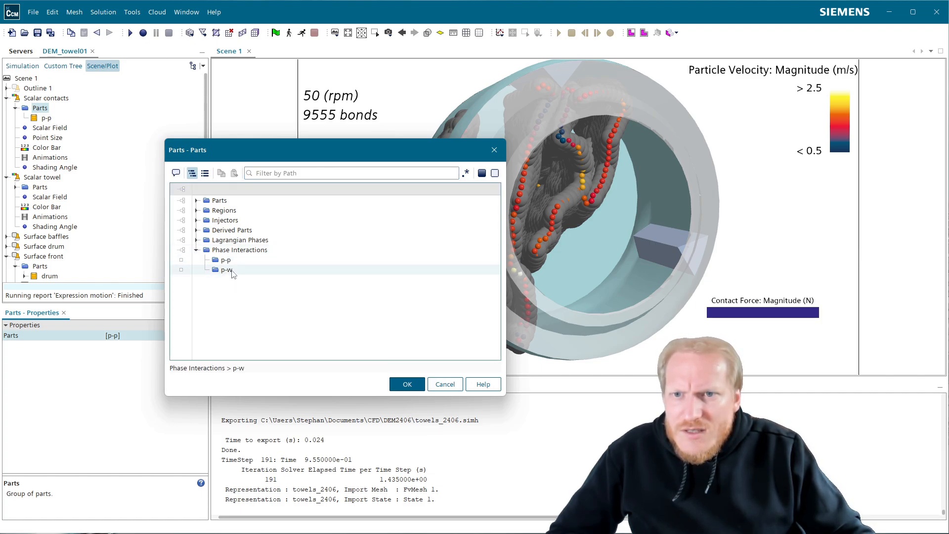
{"action": "left_click", "coordinate": [406, 384]}
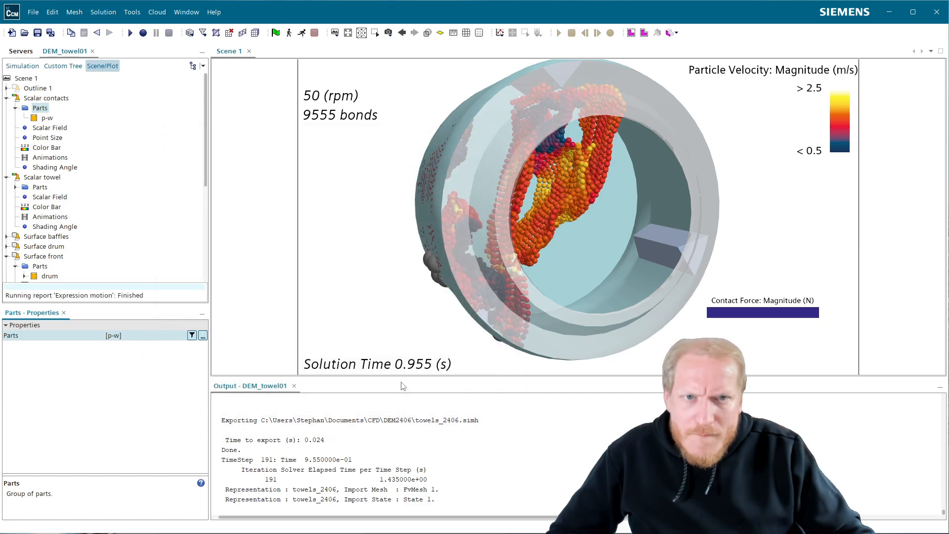
- Open the coloring properties of the Contact Force color bar and expand the Contact group of field functions
{"action": "left_click_drag", "start_coordinate": [576, 224], "coordinate": [479, 363]}
{"action": "scroll", "coordinate": [470, 313], "scroll_direction": "up", "scroll_amount": 3}
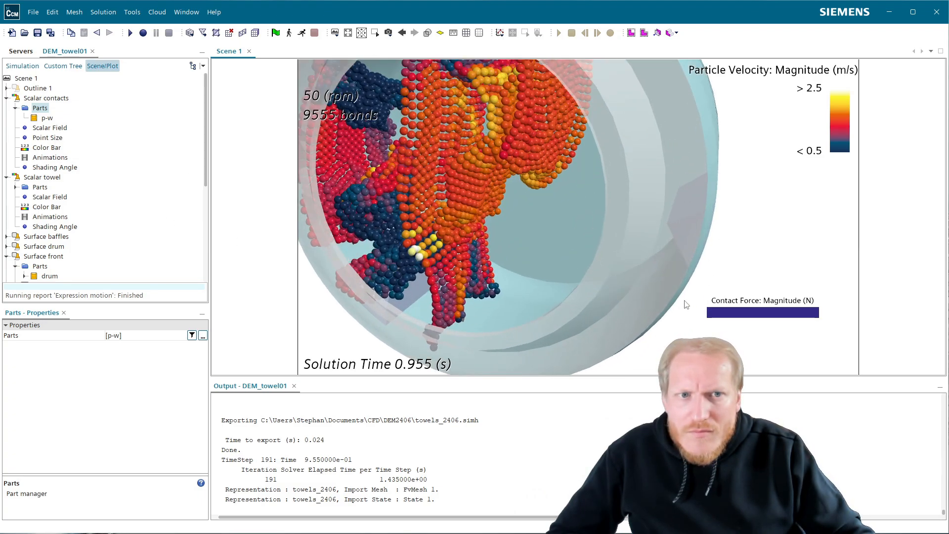
{"action": "double_click", "coordinate": [743, 313]}
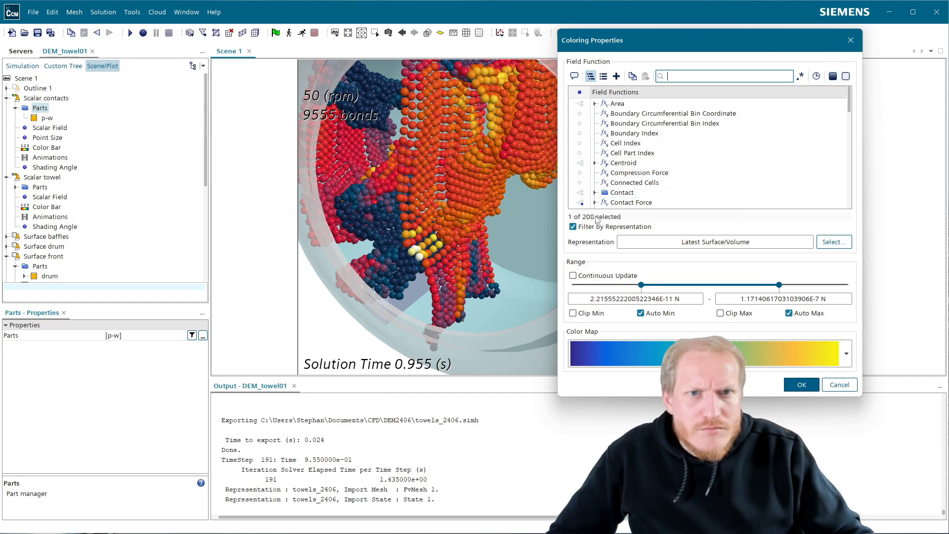
{"action": "left_click", "coordinate": [618, 228]}
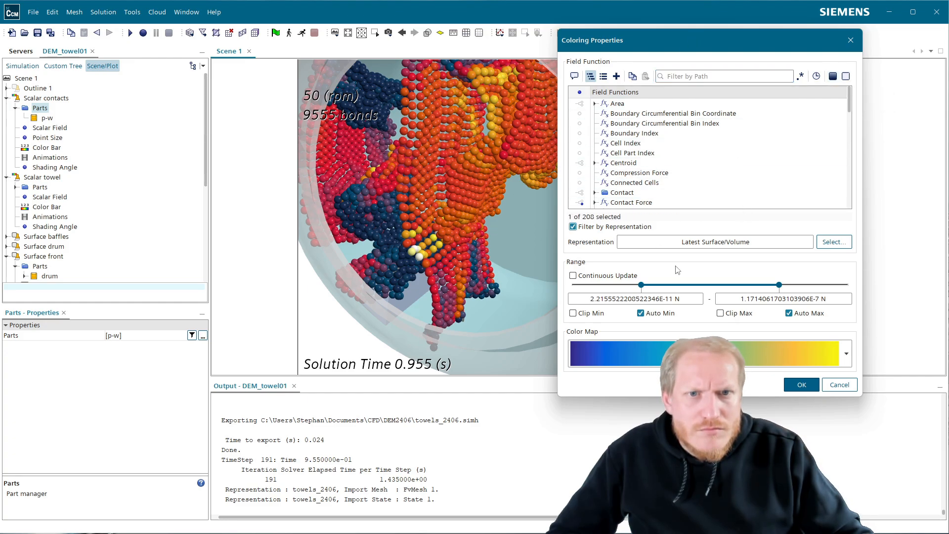
{"action": "scroll", "coordinate": [644, 167], "scroll_direction": "down", "scroll_amount": 1}
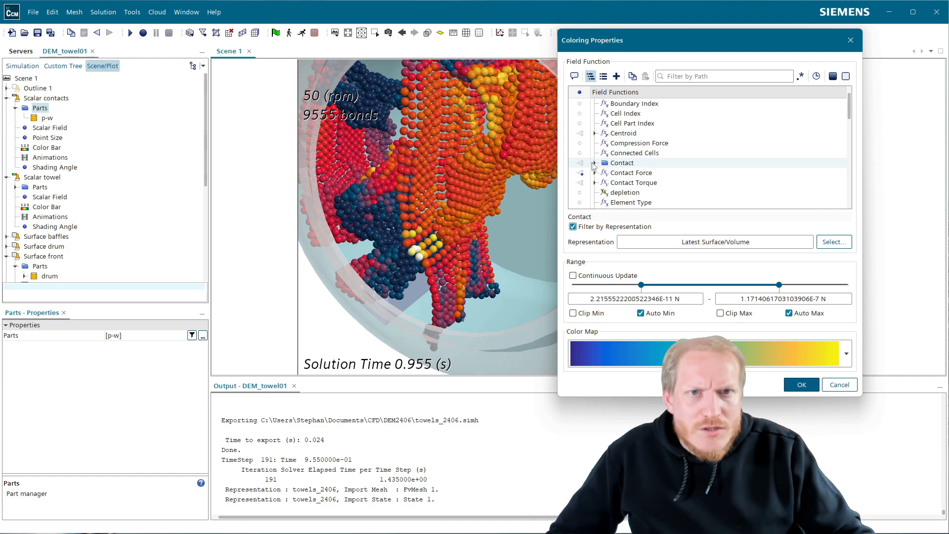
{"action": "left_click", "coordinate": [595, 162]}
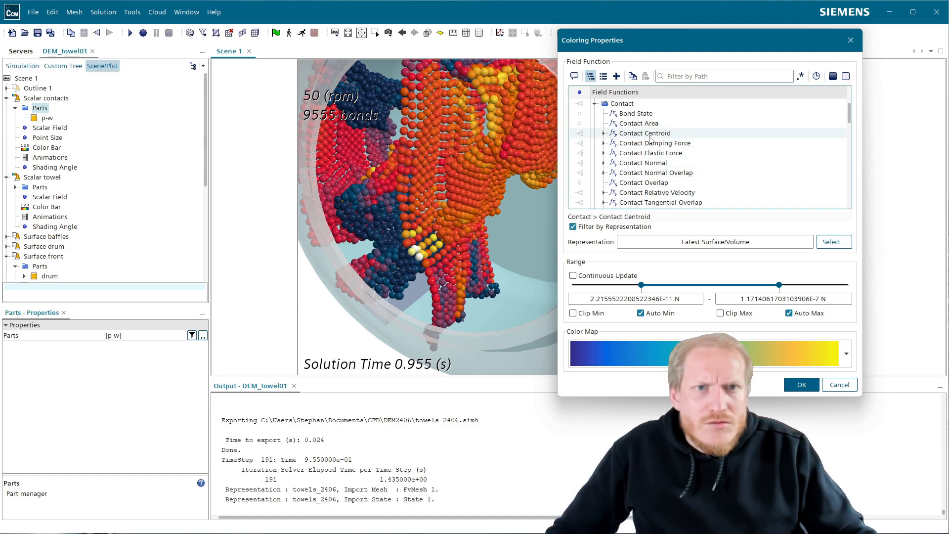
- Browse the Contact field functions and select Contact Relative Velocity: Magnitude for coloring the contacts
{"action": "left_click", "coordinate": [658, 183]}
{"action": "left_click", "coordinate": [650, 193]}
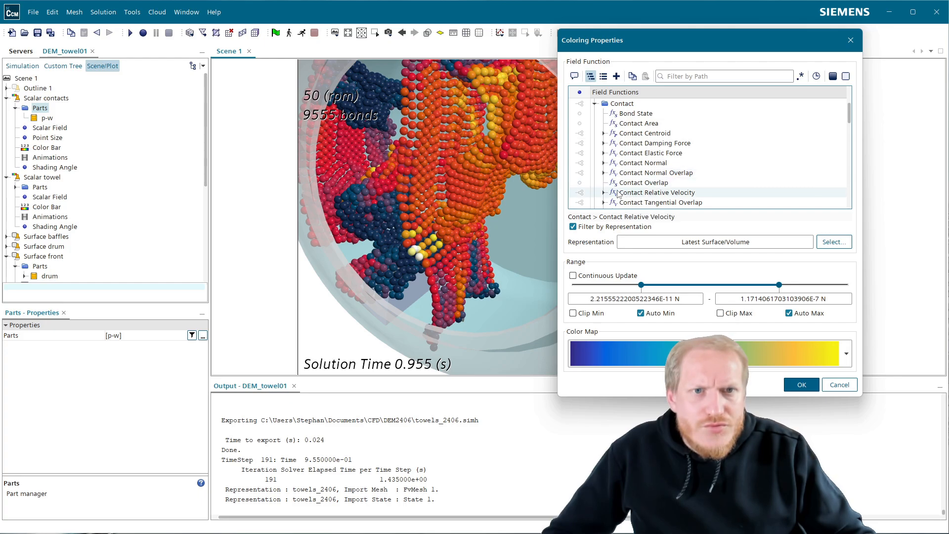
{"action": "scroll", "coordinate": [606, 194], "scroll_direction": "down", "scroll_amount": 1}
{"action": "left_click", "coordinate": [621, 183]}
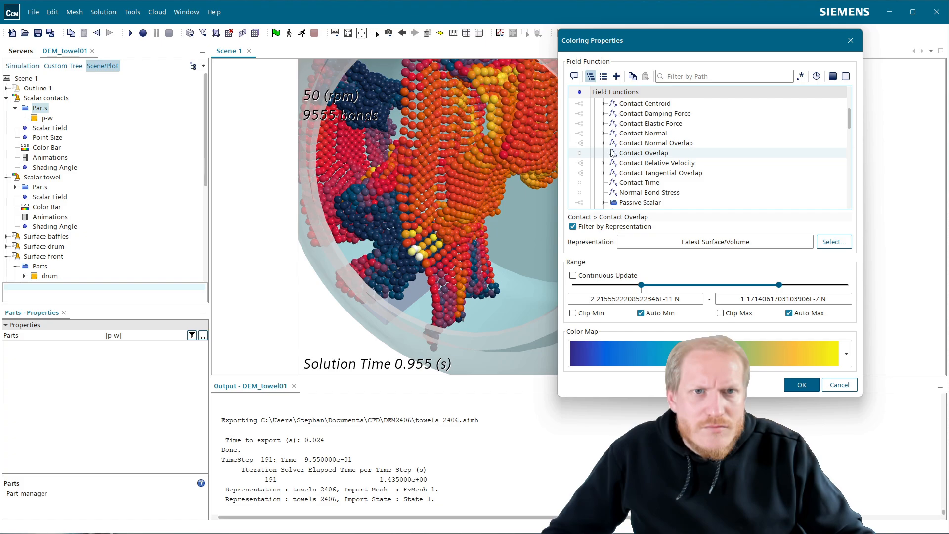
{"action": "left_click", "coordinate": [631, 125]}
{"action": "left_click", "coordinate": [626, 143]}
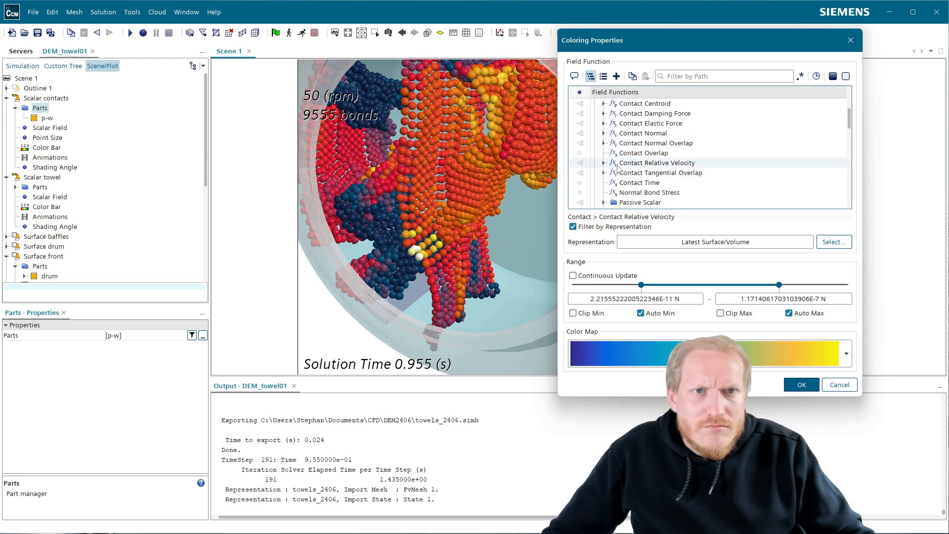
{"action": "scroll", "coordinate": [625, 156], "scroll_direction": "up", "scroll_amount": 2}
{"action": "left_click", "coordinate": [625, 163]}
{"action": "scroll", "coordinate": [643, 168], "scroll_direction": "down", "scroll_amount": 1}
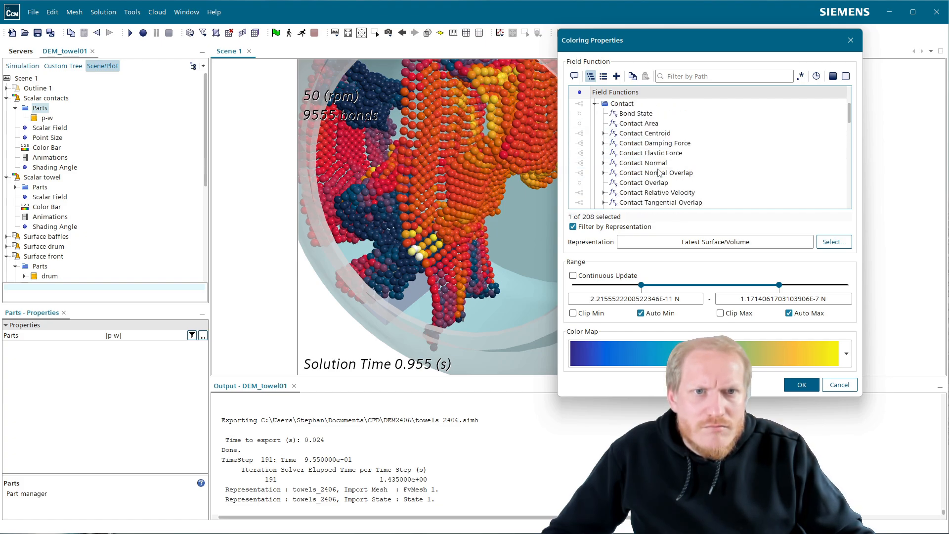
{"action": "left_click", "coordinate": [605, 194]}
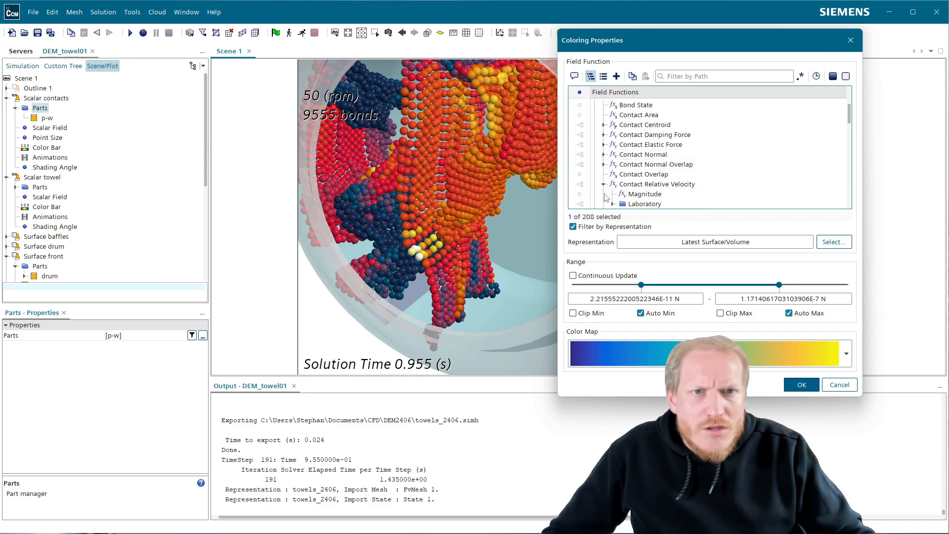
{"action": "left_click", "coordinate": [644, 195]}
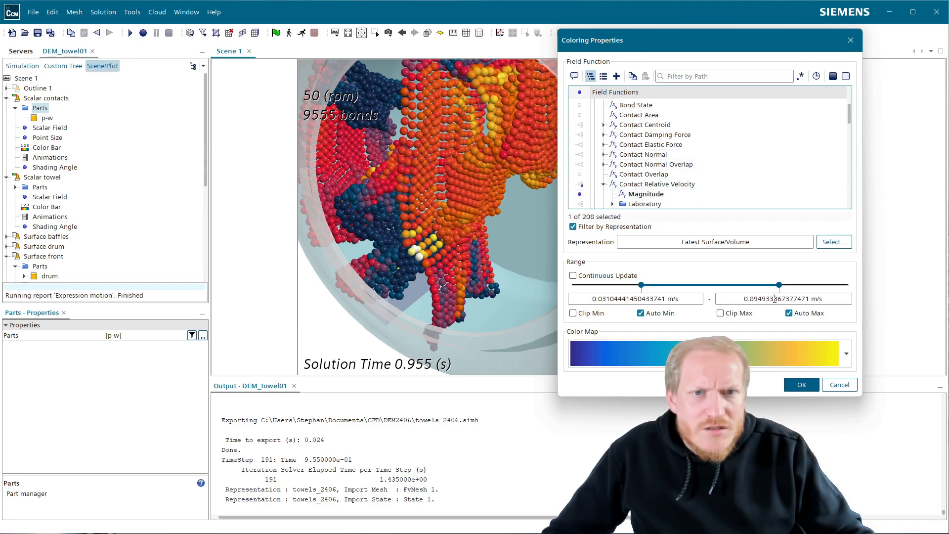
- Select Contact Overlap as the contacts' field function and set its range maximum to 5.0E-6 m
{"action": "left_click", "coordinate": [623, 174]}
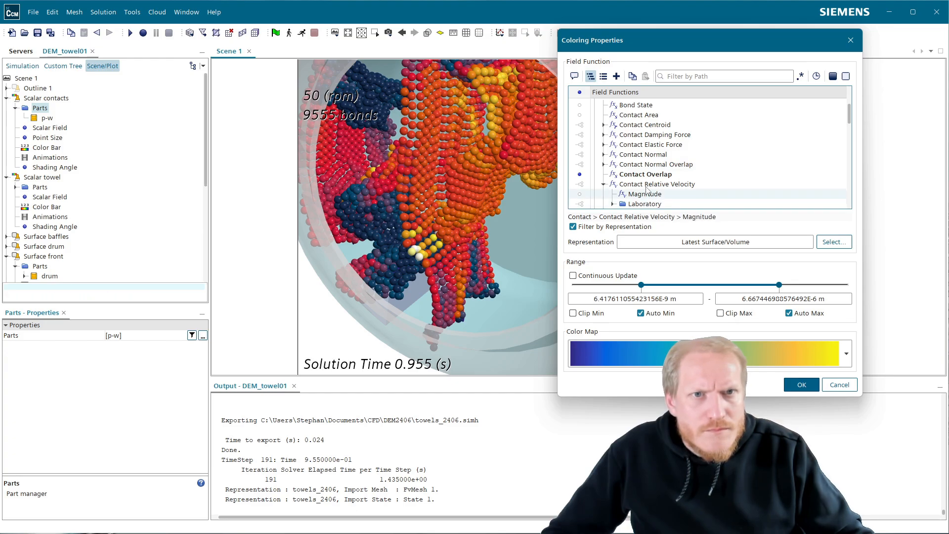
{"action": "scroll", "coordinate": [653, 183], "scroll_direction": "down", "scroll_amount": 1}
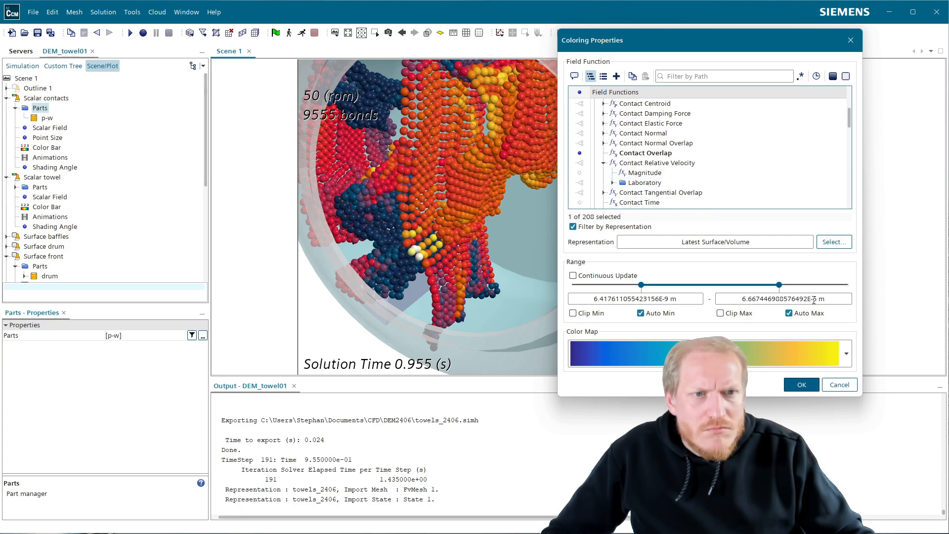
{"action": "left_click", "coordinate": [793, 302]}
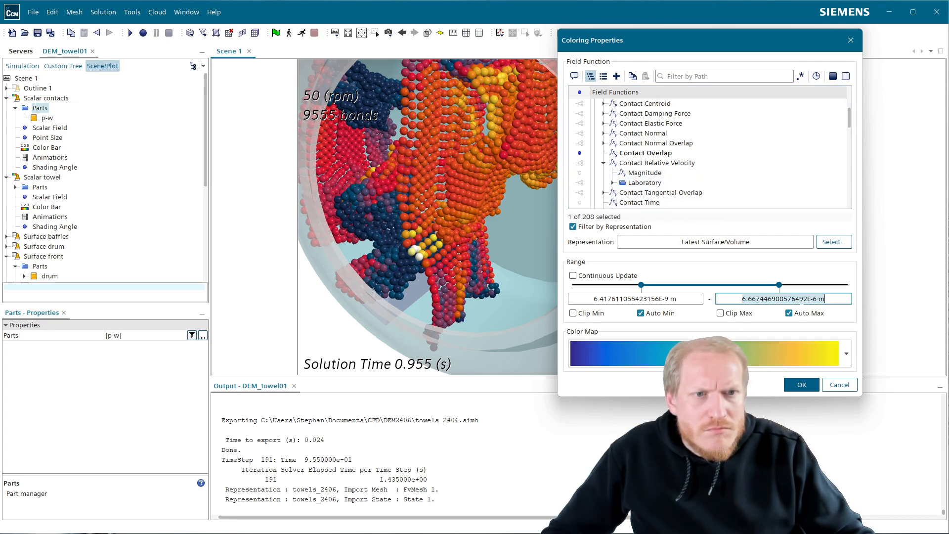
{"action": "left_click", "coordinate": [805, 299]}
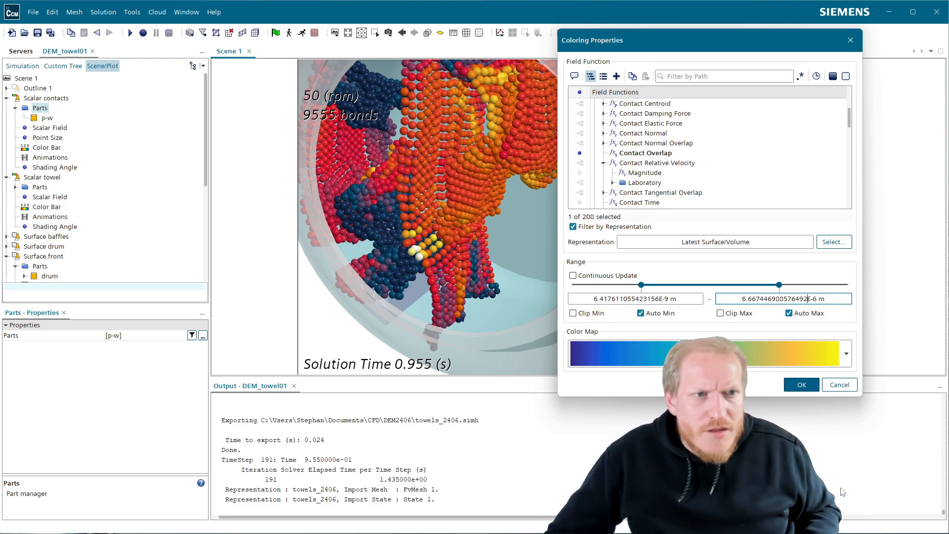
{"action": "key", "text": "BackSpace"}
{"action": "key", "text": "BackSpace"}
{"action": "key", "text": "BackSpace"}
{"action": "key", "text": "BackSpace"}
{"action": "key", "text": "BackSpace"}
{"action": "key", "text": "BackSpace"}
{"action": "key", "text": "BackSpace"}
{"action": "key", "text": "BackSpace"}
{"action": "key", "text": "BackSpace"}
{"action": "key", "text": "BackSpace"}
{"action": "key", "text": "BackSpace"}
{"action": "key", "text": "BackSpace"}
{"action": "key", "text": "BackSpace"}
{"action": "key", "text": "BackSpace"}
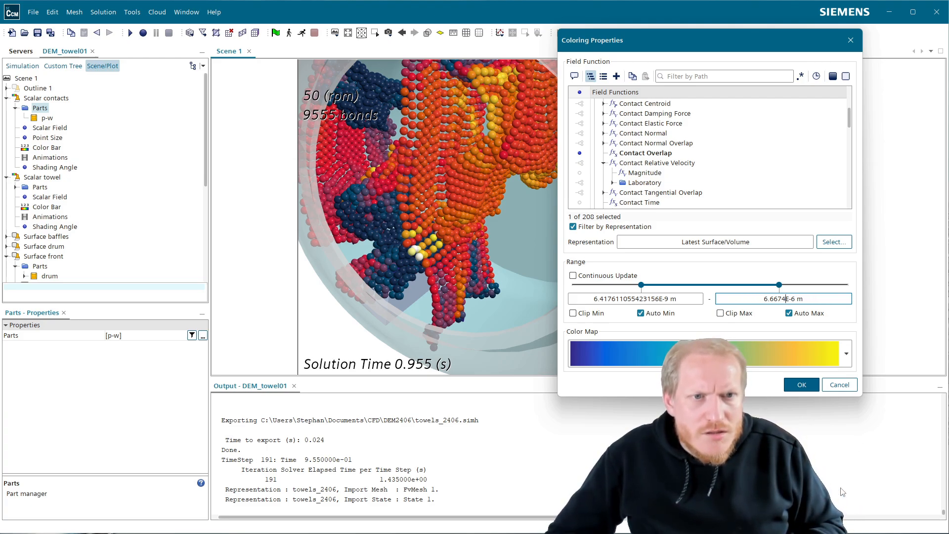
{"action": "key", "text": "BackSpace"}
{"action": "key", "text": "BackSpace"}
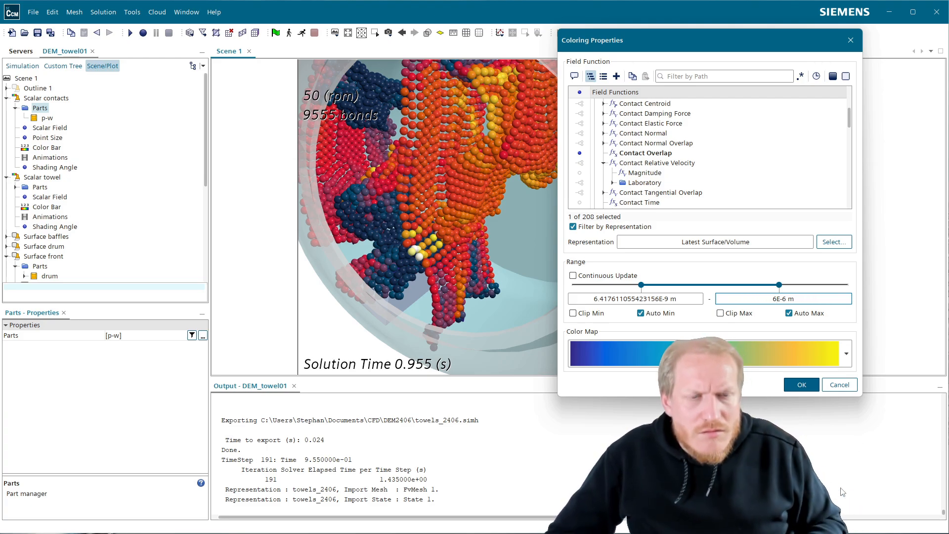
{"action": "type", "text": "5.0"}
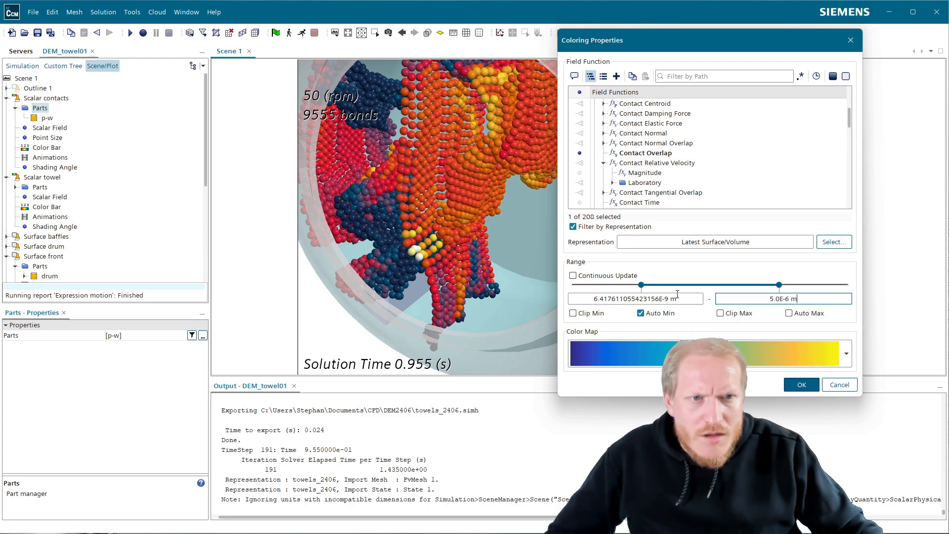
- Set the Contact Overlap range minimum to 1.0E-8 m and apply the coloring with the current color map
{"action": "left_click", "coordinate": [658, 298]}
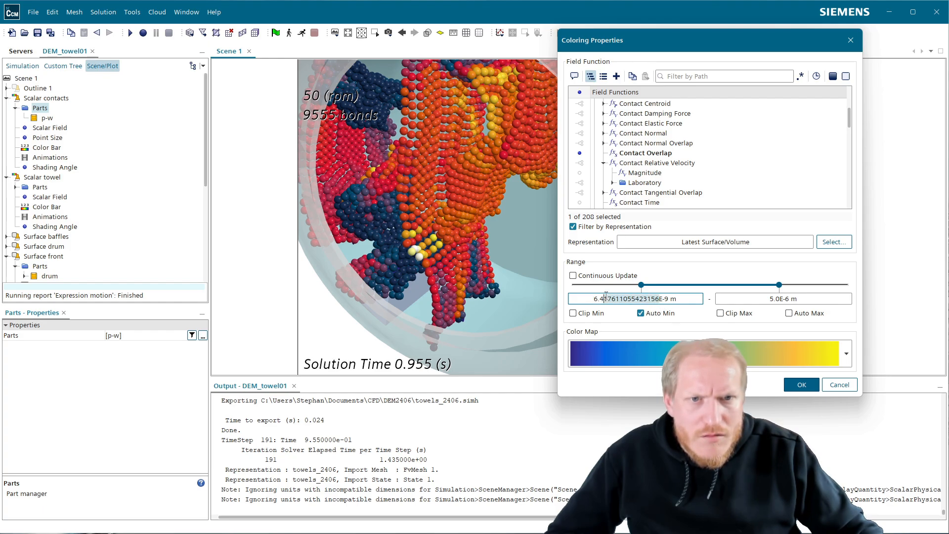
{"action": "type", "text": "1"}
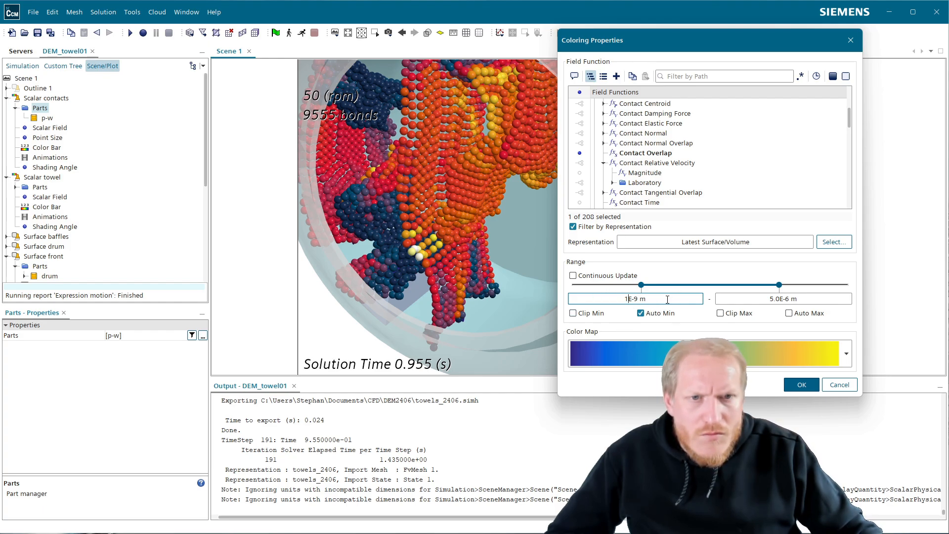
{"action": "left_click_drag", "start_coordinate": [640, 300], "coordinate": [635, 299]}
{"action": "type", "text": "8"}
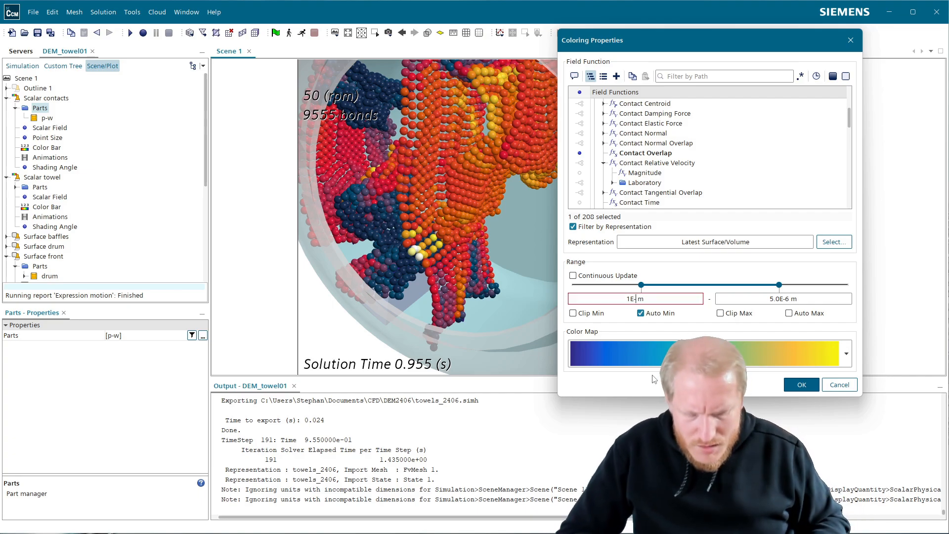
{"action": "key", "text": "Return"}
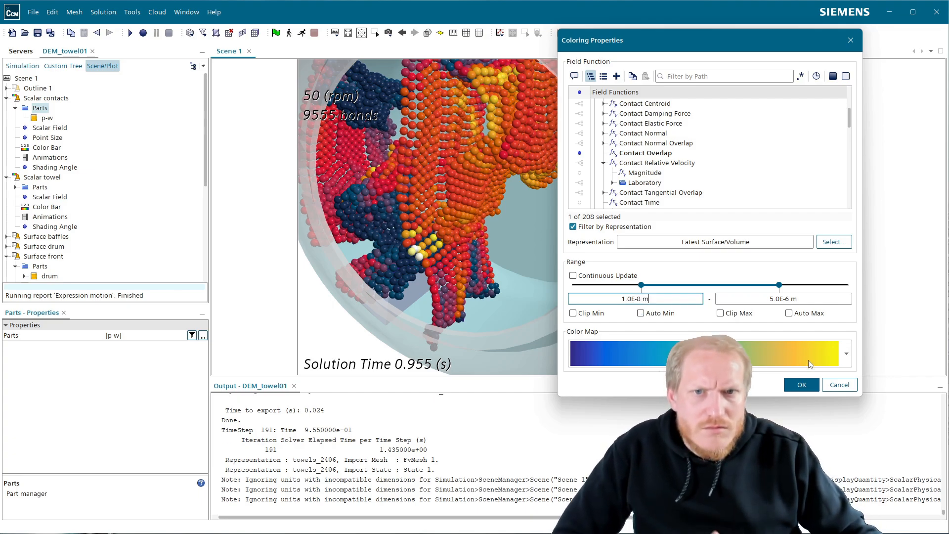
{"action": "left_click", "coordinate": [800, 357]}
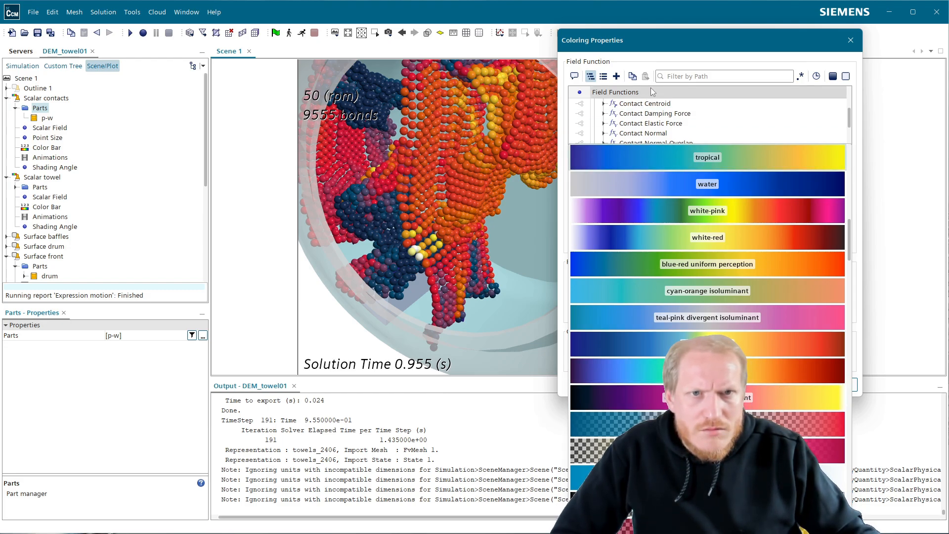
{"action": "left_click", "coordinate": [707, 39]}
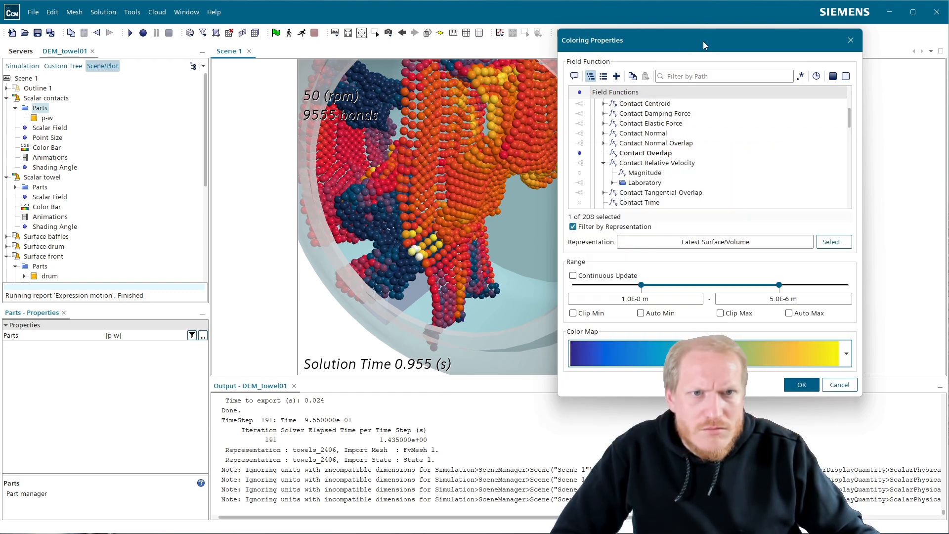
{"action": "left_click", "coordinate": [801, 384]}
- Hide the Scalar towel displayer so only the particle-wall contacts are drawn inside the drum
{"action": "left_click_drag", "start_coordinate": [420, 236], "coordinate": [476, 247]}
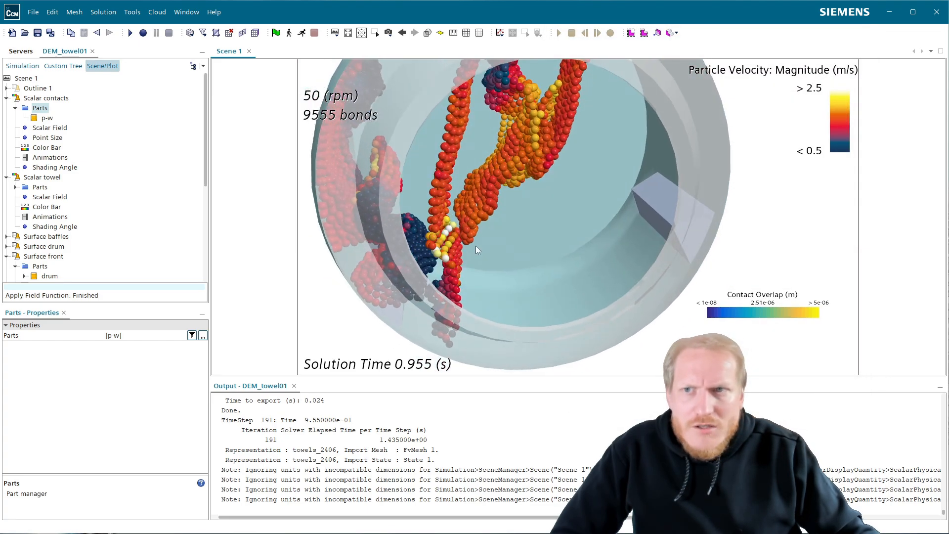
{"action": "left_click", "coordinate": [42, 177]}
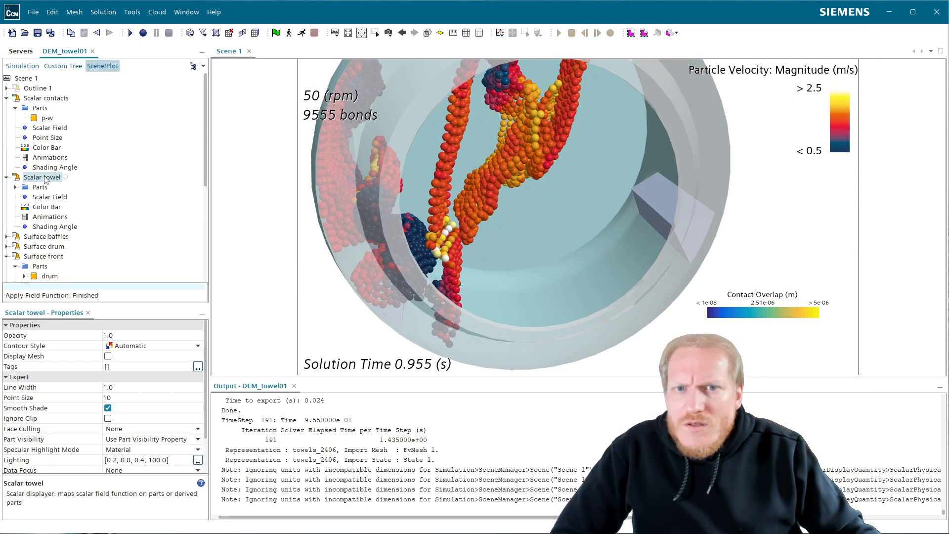
{"action": "left_click_drag", "start_coordinate": [459, 197], "coordinate": [419, 210]}
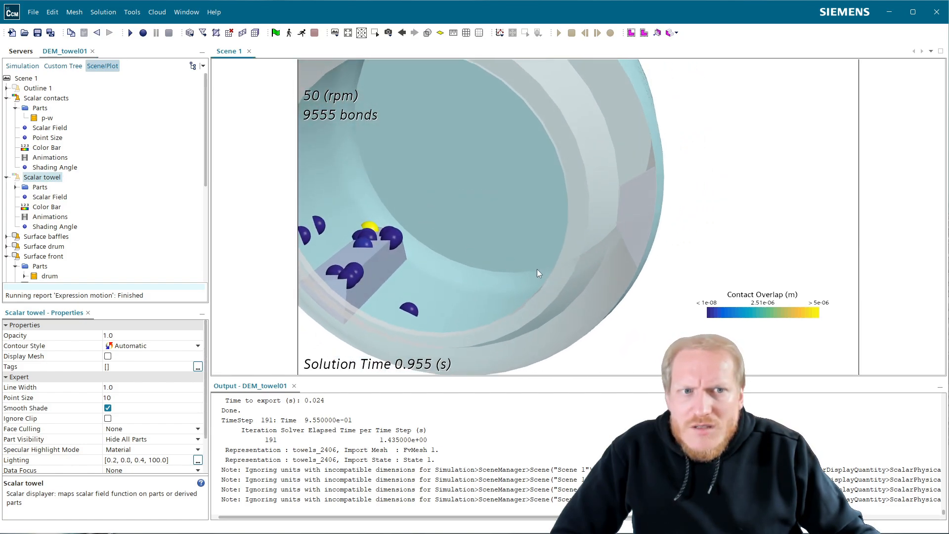
{"action": "left_click_drag", "start_coordinate": [366, 273], "coordinate": [470, 234]}
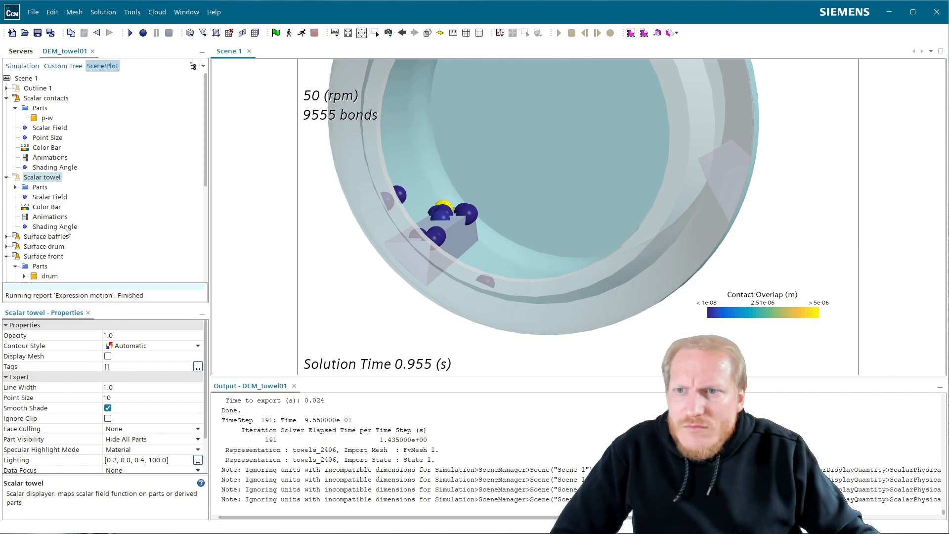
- Set the number of color levels of the Scalar contacts color bar to 512
{"action": "left_click", "coordinate": [50, 197]}
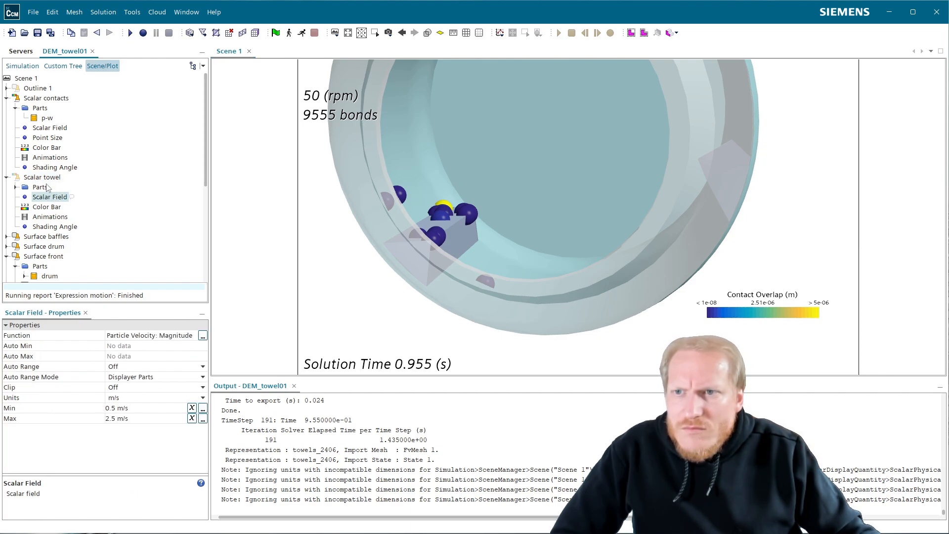
{"action": "left_click", "coordinate": [54, 129]}
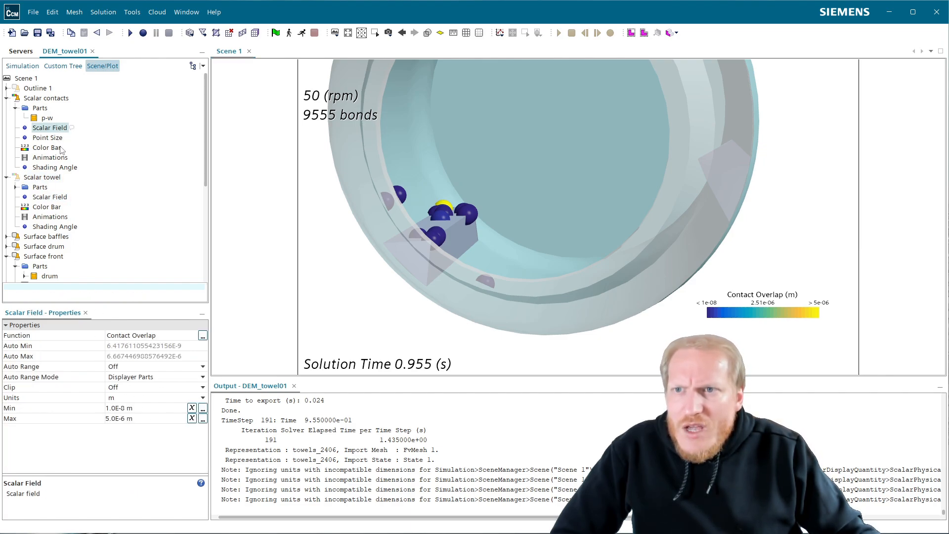
{"action": "left_click", "coordinate": [50, 148]}
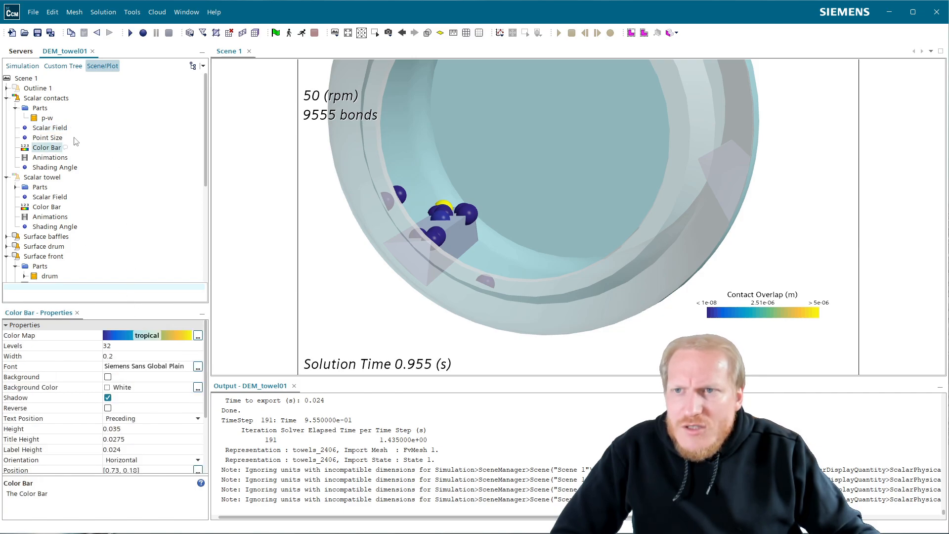
{"action": "left_click", "coordinate": [141, 346]}
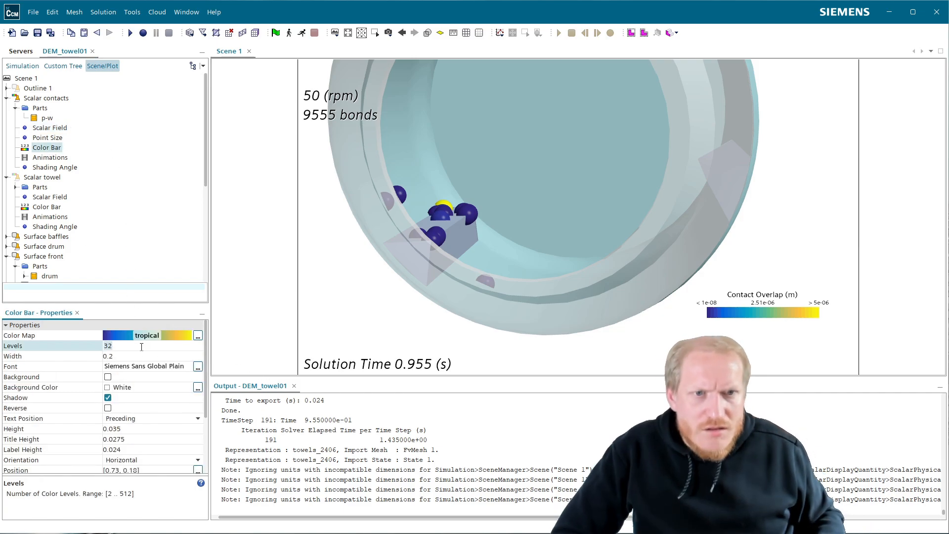
{"action": "type", "text": "512"}
{"action": "key", "text": "Return"}
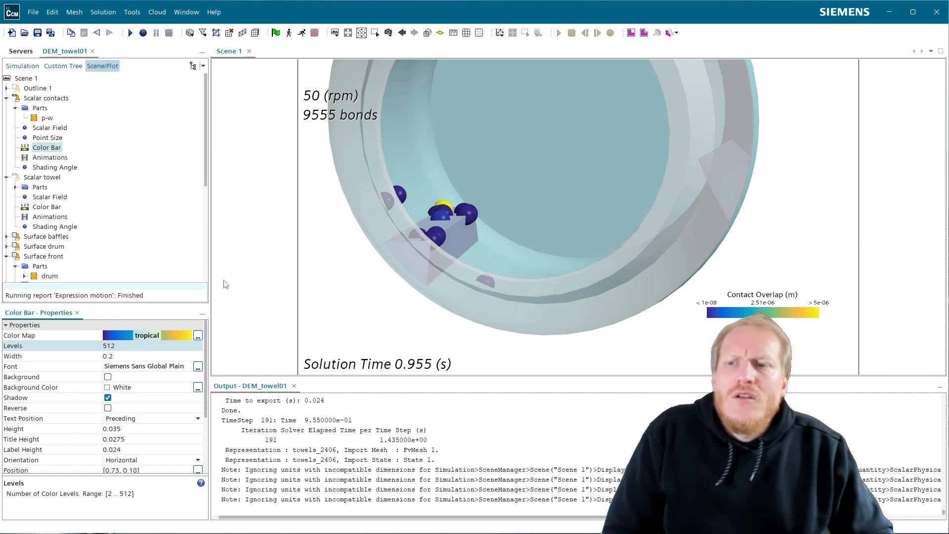
- Set the scalar field function of the Scalar contacts displayer to Contact Relative Velocity: Magnitude
{"action": "left_click", "coordinate": [52, 217]}
{"action": "left_click", "coordinate": [50, 207]}
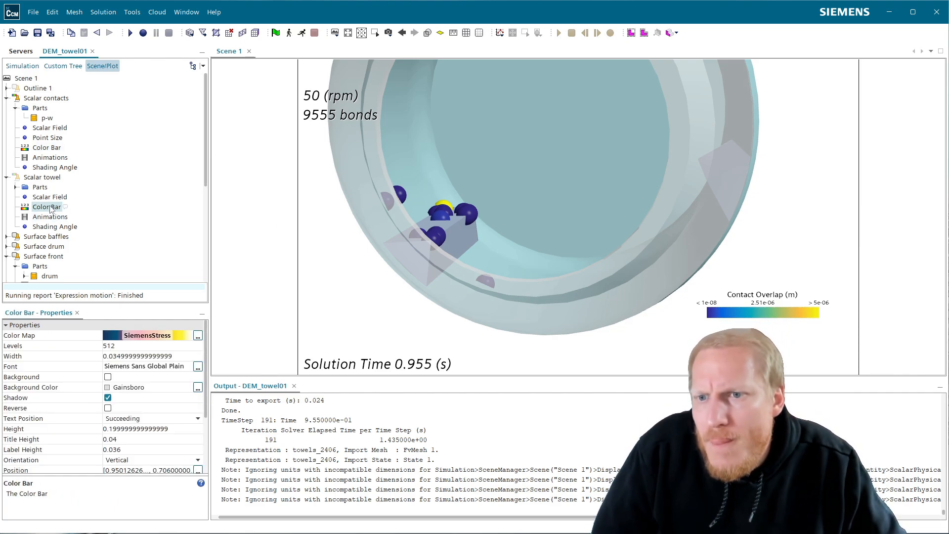
{"action": "left_click", "coordinate": [49, 149]}
{"action": "left_click", "coordinate": [51, 130]}
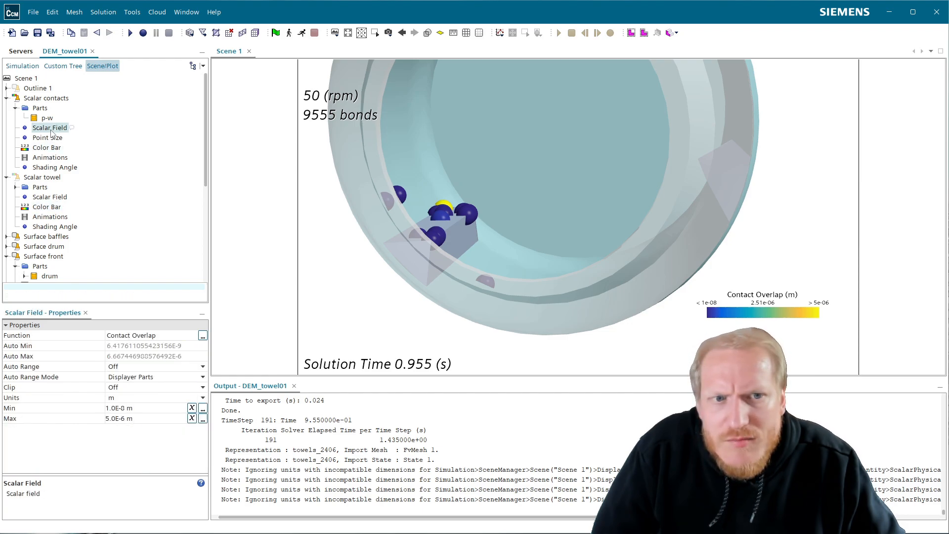
{"action": "left_click", "coordinate": [203, 336]}
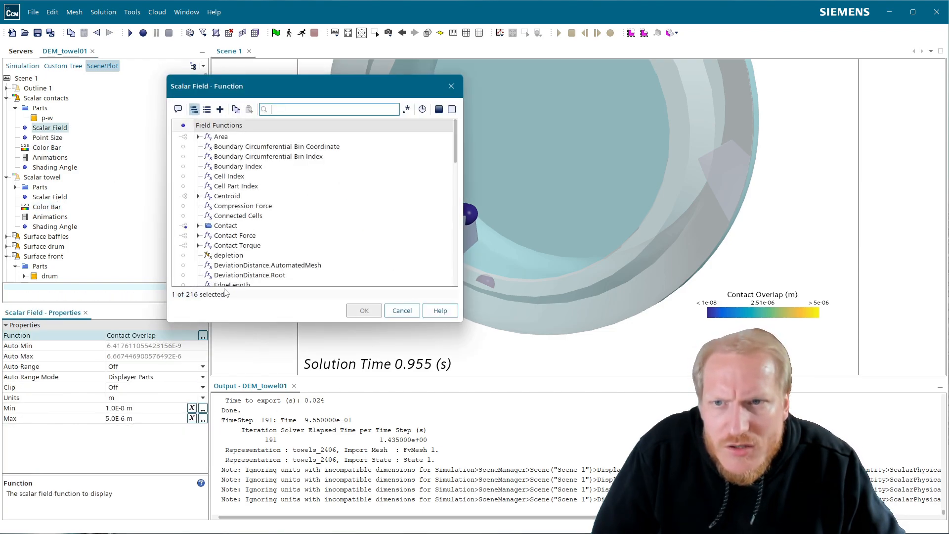
{"action": "left_click", "coordinate": [198, 226]}
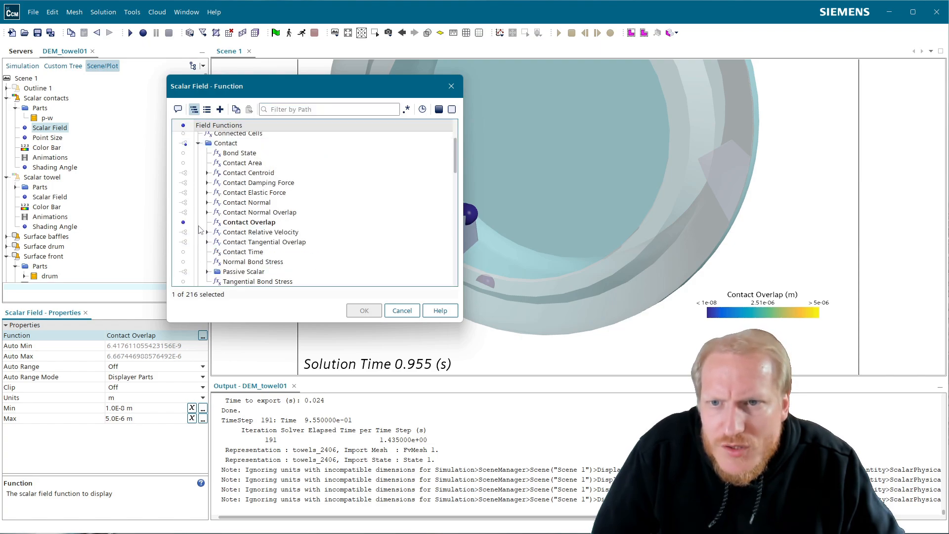
{"action": "left_click", "coordinate": [208, 232]}
{"action": "left_click", "coordinate": [248, 241]}
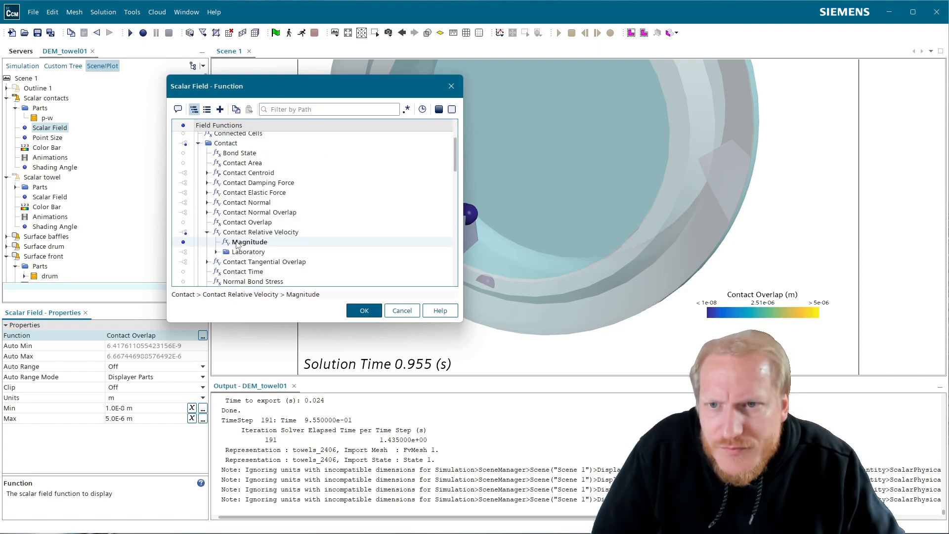
{"action": "left_click", "coordinate": [350, 311]}
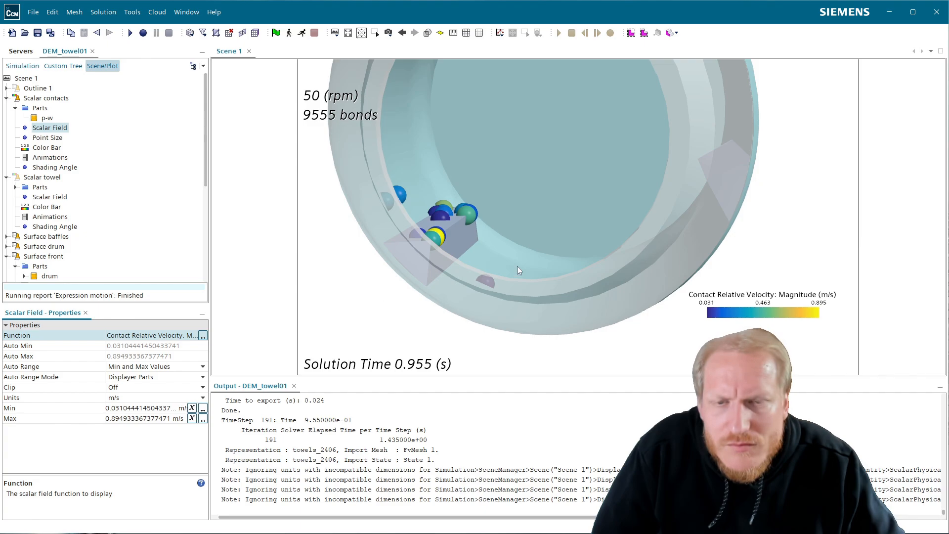
{"action": "left_click_drag", "start_coordinate": [517, 266], "coordinate": [470, 271]}
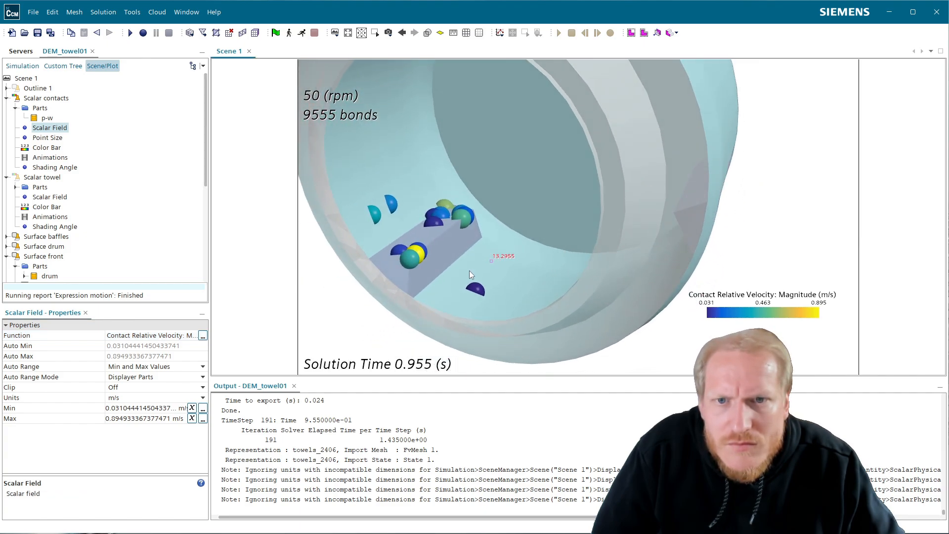
- Set the Scalar contacts color range to a minimum of 0 m/s and a maximum of 1 m/s
{"action": "left_click", "coordinate": [153, 409]}
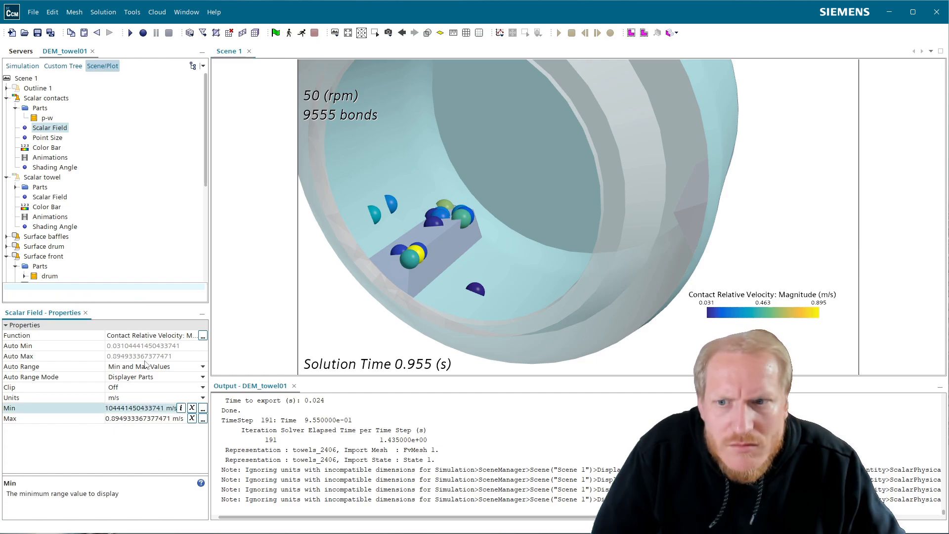
{"action": "key", "text": "ctrl+a"}
{"action": "type", "text": "0"}
{"action": "key", "text": "Return"}
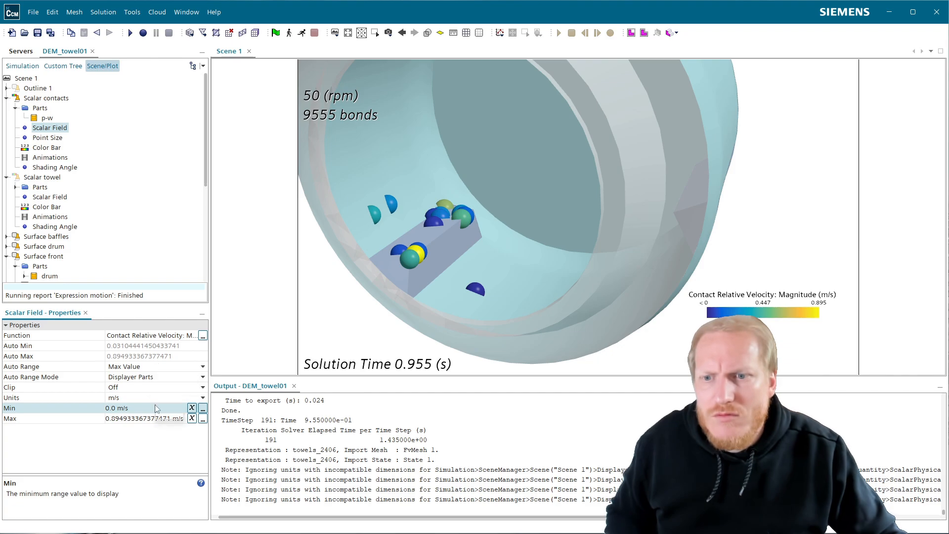
{"action": "left_click", "coordinate": [145, 419]}
{"action": "key", "text": "ctrl+a"}
{"action": "type", "text": "1"}
{"action": "key", "text": "Return"}
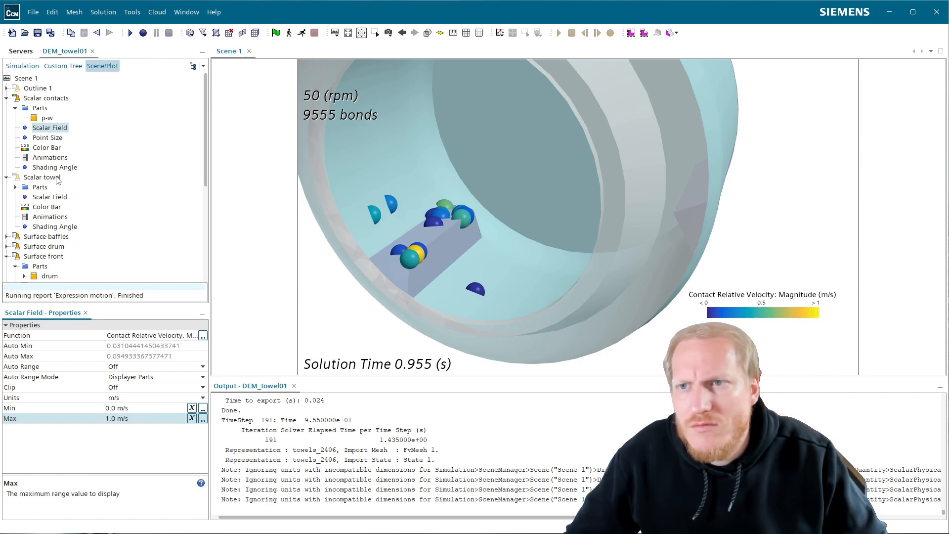
- Copy the Scalar towel color bar settings, including the SiemensStress color map, onto the Scalar contacts displayer
{"action": "left_click", "coordinate": [50, 148]}
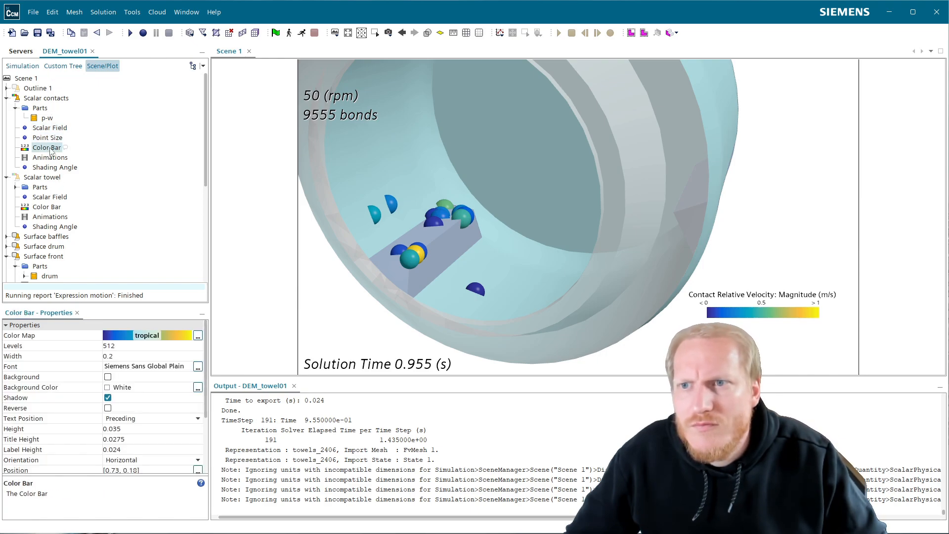
{"action": "scroll", "coordinate": [167, 456], "scroll_direction": "down", "scroll_amount": 1}
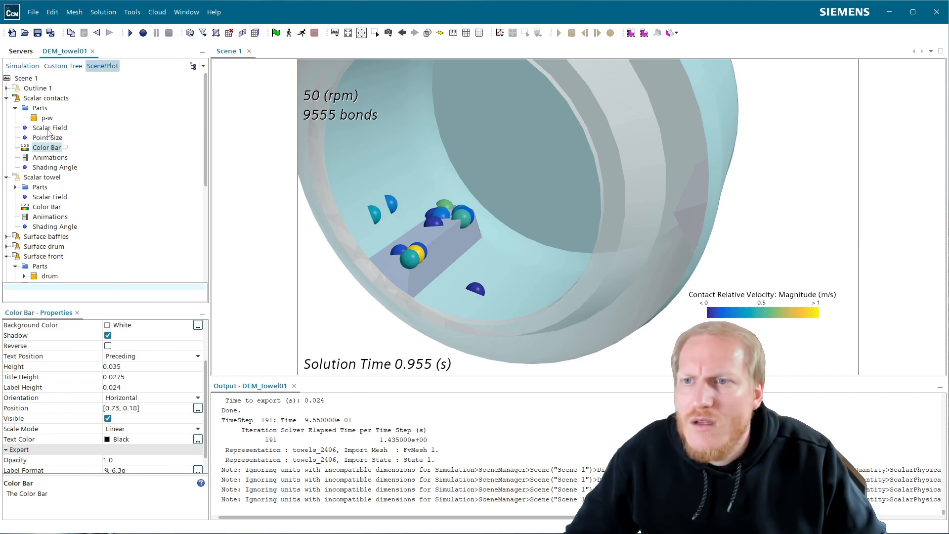
{"action": "left_click", "coordinate": [47, 207]}
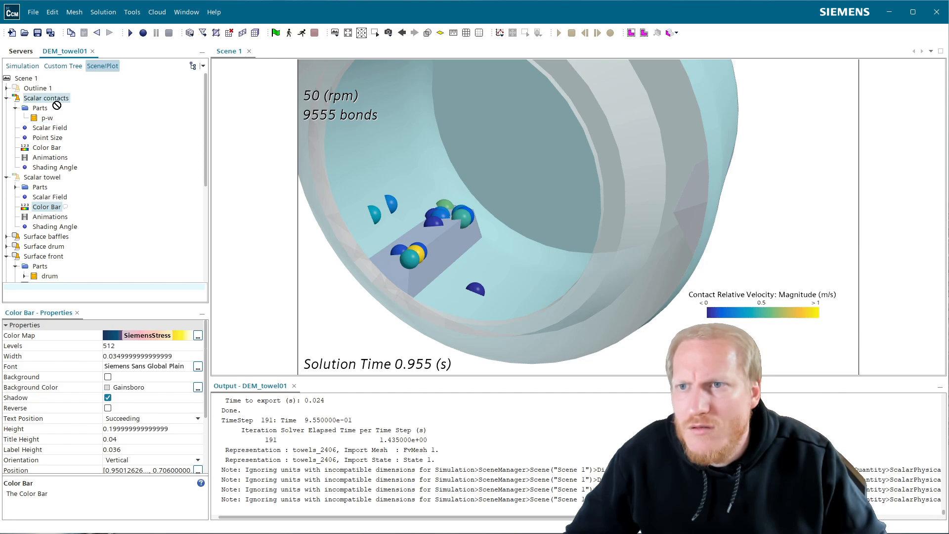
{"action": "left_click", "coordinate": [46, 148]}
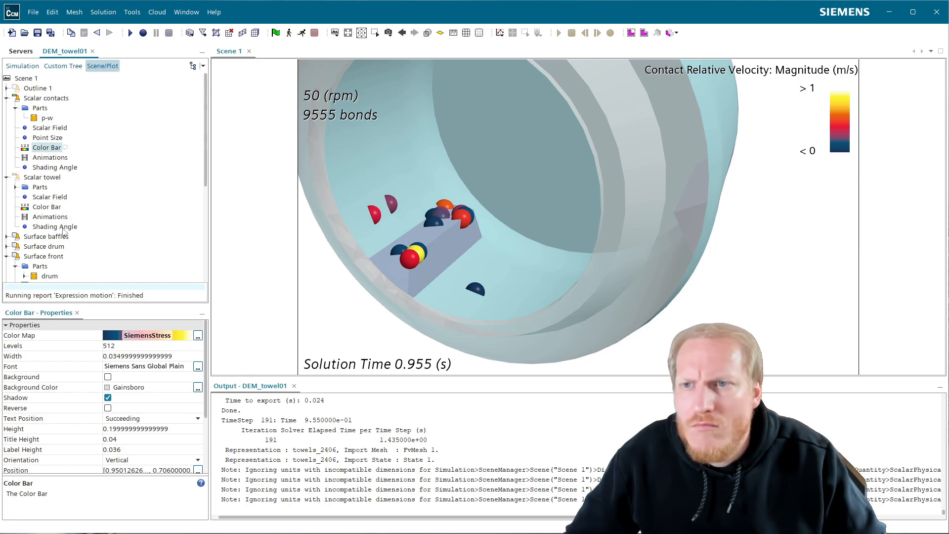
- Hide the color bar of the Scalar contacts displayer in Scene 1
{"action": "scroll", "coordinate": [125, 451], "scroll_direction": "down", "scroll_amount": 3}
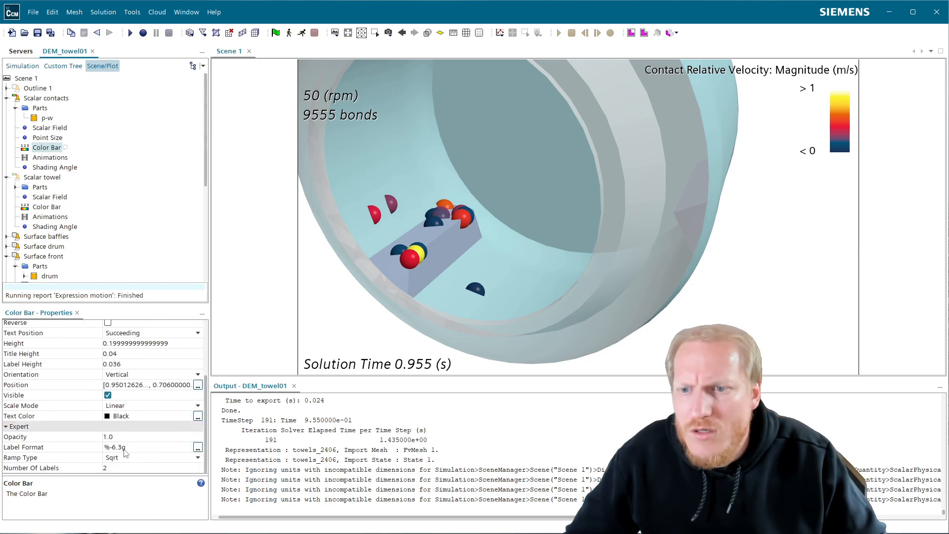
{"action": "left_click", "coordinate": [108, 395]}
{"action": "left_click", "coordinate": [46, 98]}
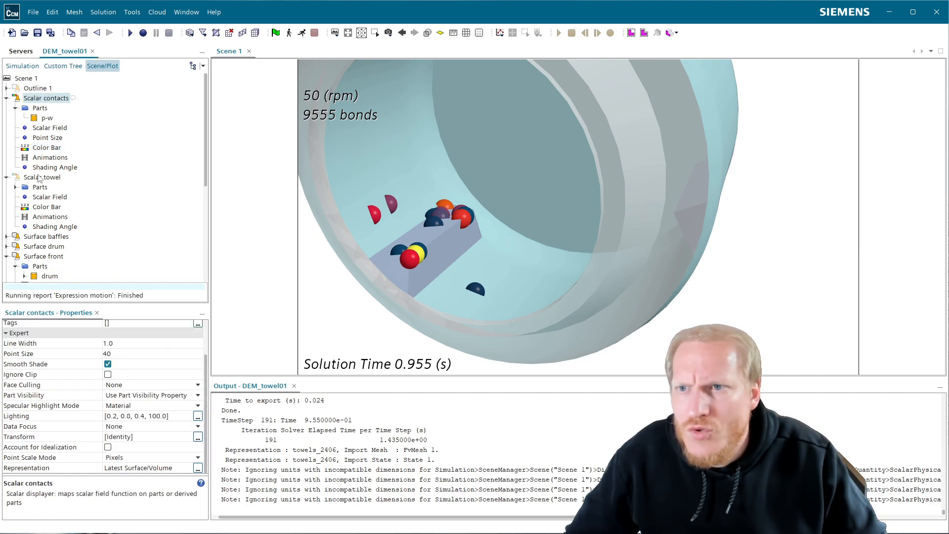
- Examine which drum boundaries the Surface baffles displayer contains, viewing the drum from the front
{"action": "left_click", "coordinate": [6, 177]}
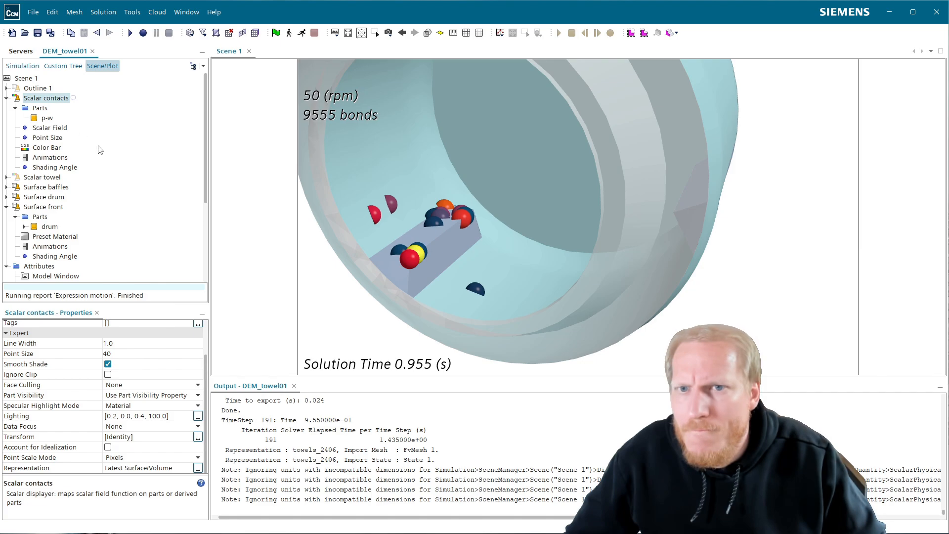
{"action": "left_click_drag", "start_coordinate": [426, 198], "coordinate": [491, 179]}
{"action": "scroll", "coordinate": [491, 179], "scroll_direction": "down", "scroll_amount": 3}
{"action": "right_click_drag", "start_coordinate": [491, 179], "coordinate": [493, 202]}
{"action": "left_click_drag", "start_coordinate": [494, 202], "coordinate": [450, 218]}
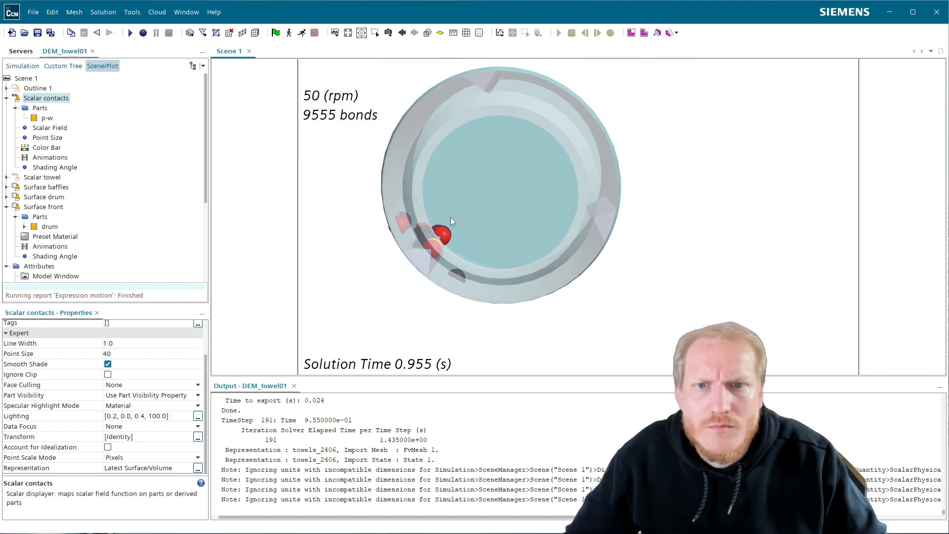
{"action": "left_click", "coordinate": [6, 187]}
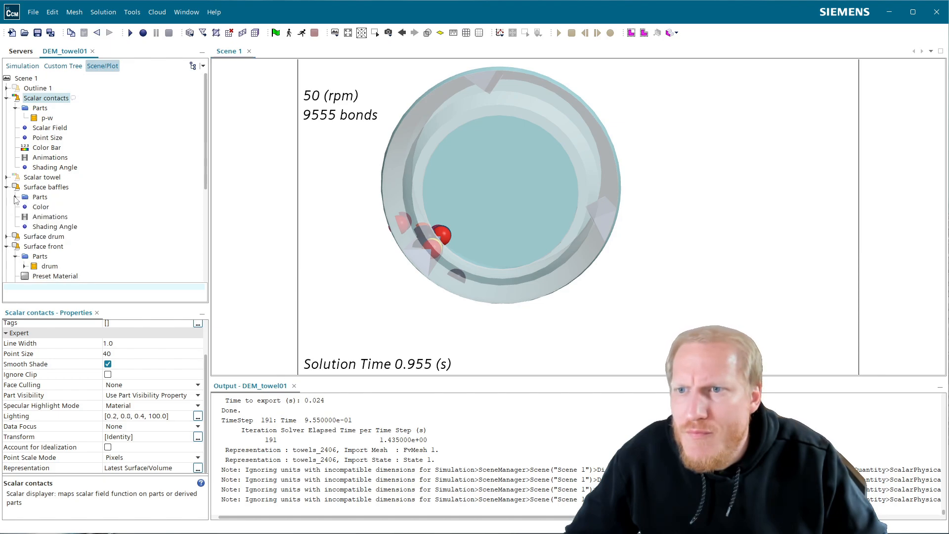
{"action": "left_click", "coordinate": [14, 197]}
{"action": "left_click", "coordinate": [25, 207]}
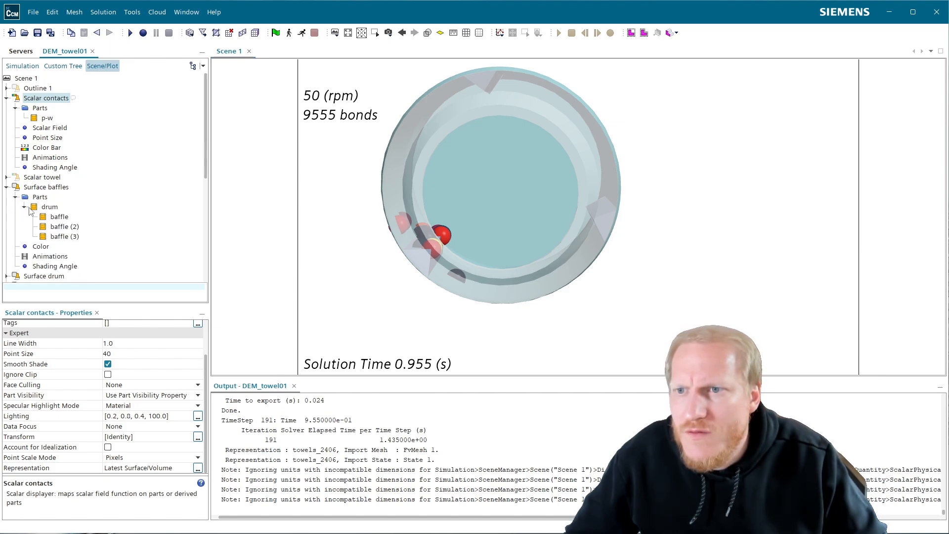
{"action": "left_click", "coordinate": [69, 218]}
{"action": "left_click", "coordinate": [65, 227]}
- Change the color mode of the Surface baffles displayer to Preset Material
{"action": "left_click", "coordinate": [45, 187]}
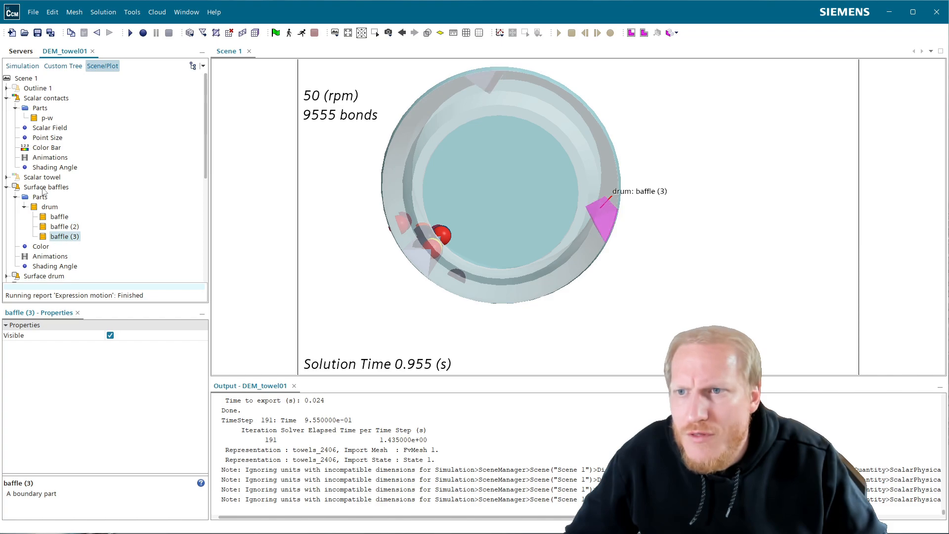
{"action": "left_click", "coordinate": [121, 398]}
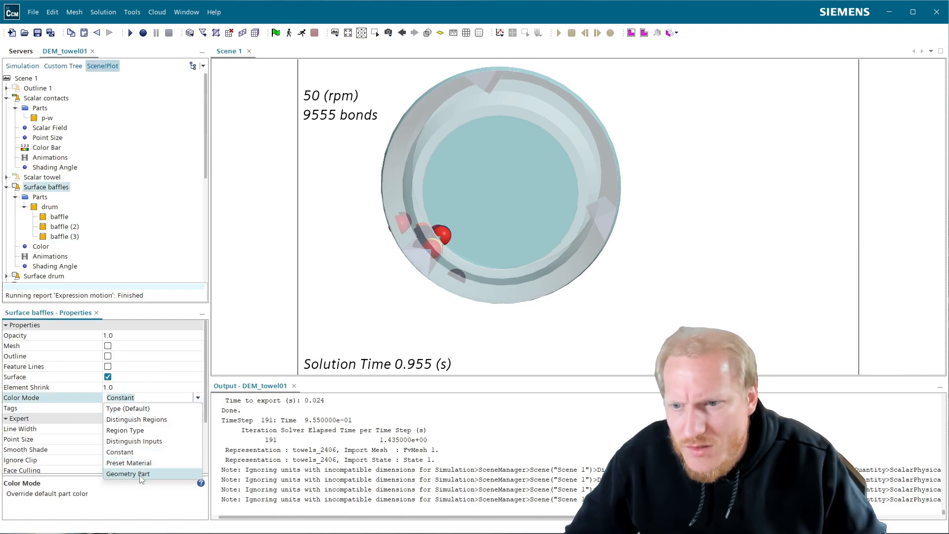
{"action": "left_click", "coordinate": [148, 462]}
{"action": "scroll", "coordinate": [71, 250], "scroll_direction": "down", "scroll_amount": 3}
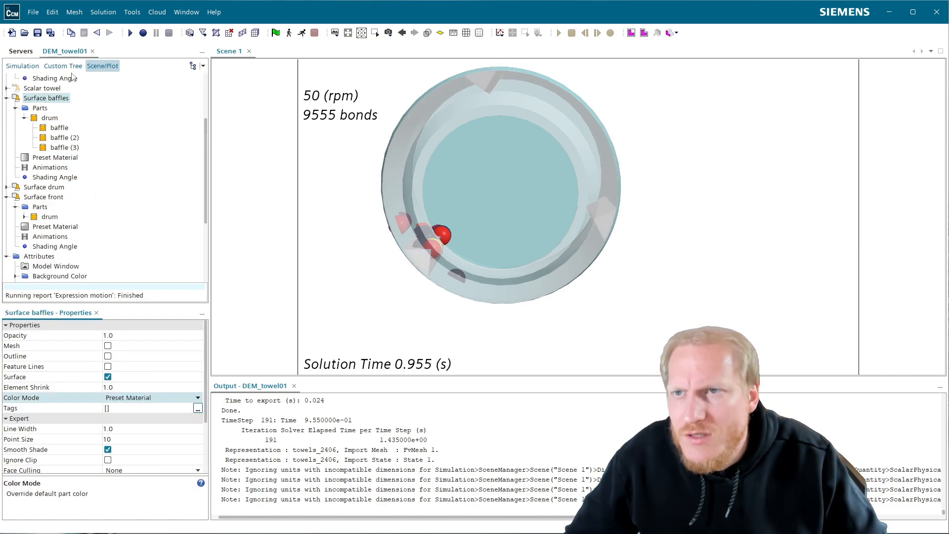
- Expand Tools in the simulation tree and collapse the Automation and Solvers branches
{"action": "left_click", "coordinate": [22, 66]}
{"action": "scroll", "coordinate": [73, 199], "scroll_direction": "up", "scroll_amount": 2}
{"action": "scroll", "coordinate": [74, 199], "scroll_direction": "down", "scroll_amount": 10}
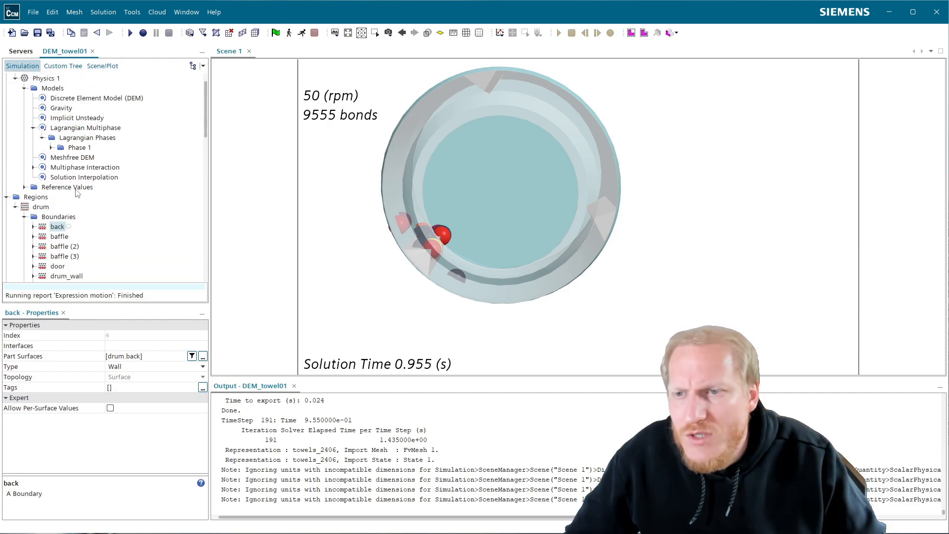
{"action": "scroll", "coordinate": [75, 193], "scroll_direction": "up", "scroll_amount": 4}
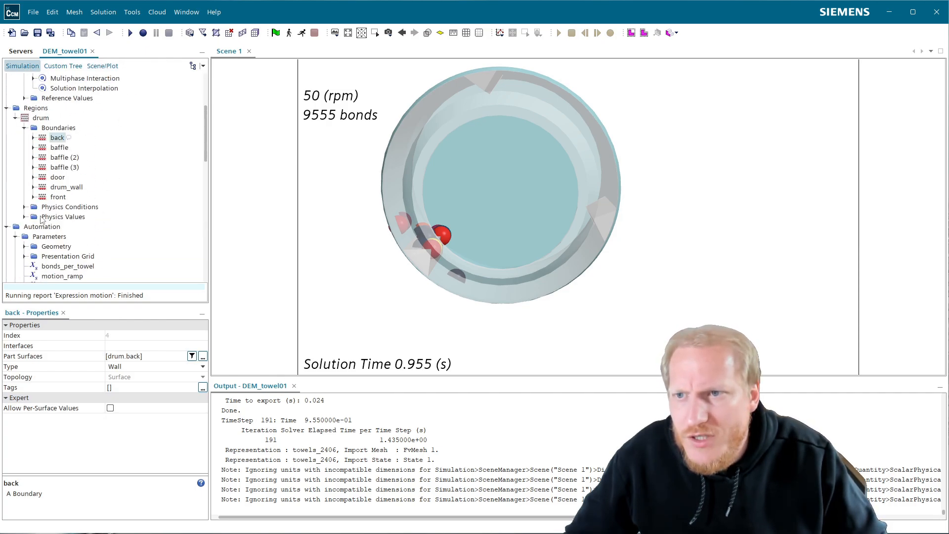
{"action": "left_click", "coordinate": [6, 226]}
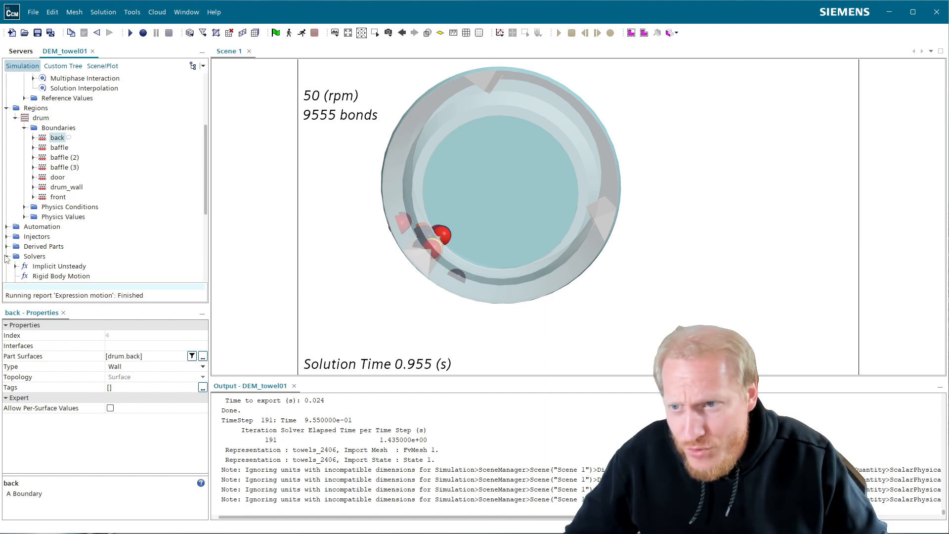
{"action": "left_click", "coordinate": [6, 256]}
{"action": "scroll", "coordinate": [26, 262], "scroll_direction": "down", "scroll_amount": 3}
{"action": "scroll", "coordinate": [27, 262], "scroll_direction": "down", "scroll_amount": 1}
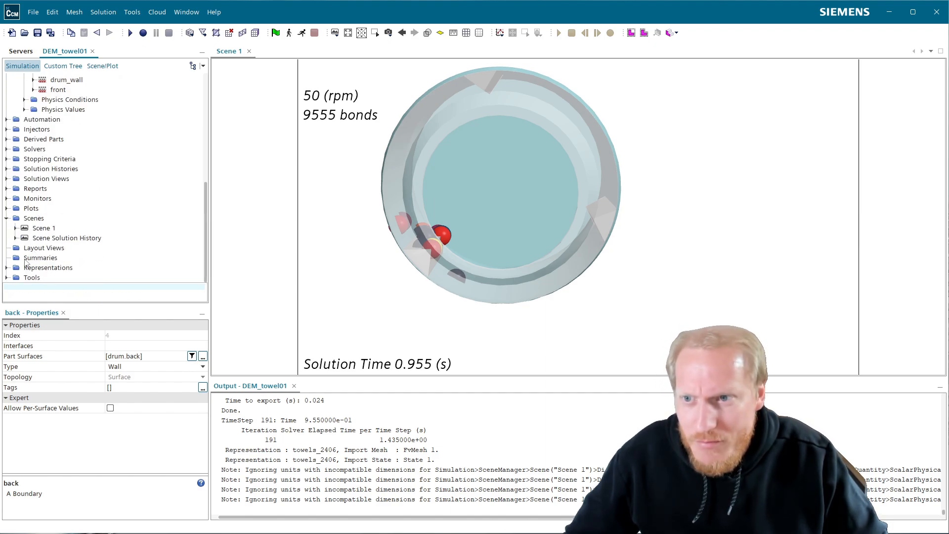
{"action": "left_click", "coordinate": [7, 278]}
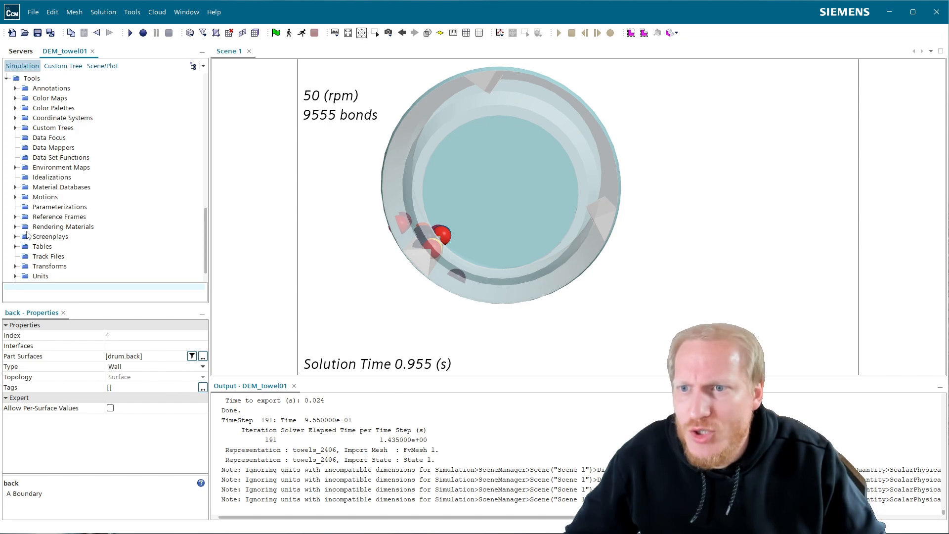
- Import the rendering materials from Rendermaterials_2402.rendermatl in the renderingmaterials folder of CCMVisualTemplates
{"action": "right_click", "coordinate": [42, 220]}
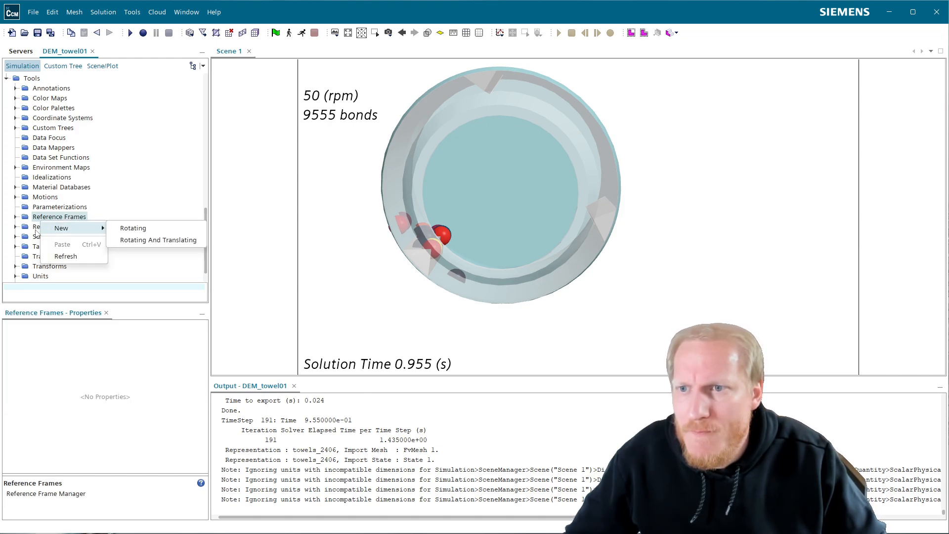
{"action": "left_click", "coordinate": [42, 227]}
{"action": "right_click", "coordinate": [42, 229]}
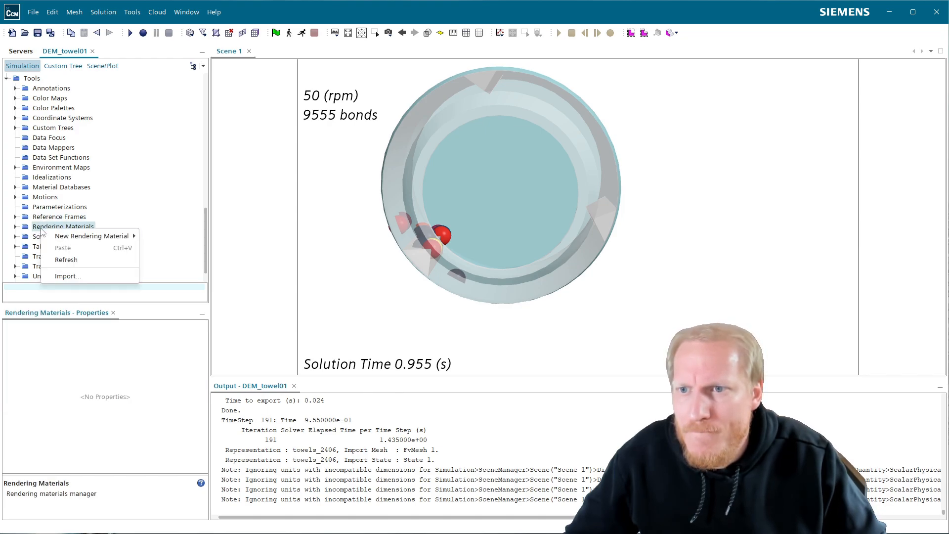
{"action": "left_click", "coordinate": [79, 276]}
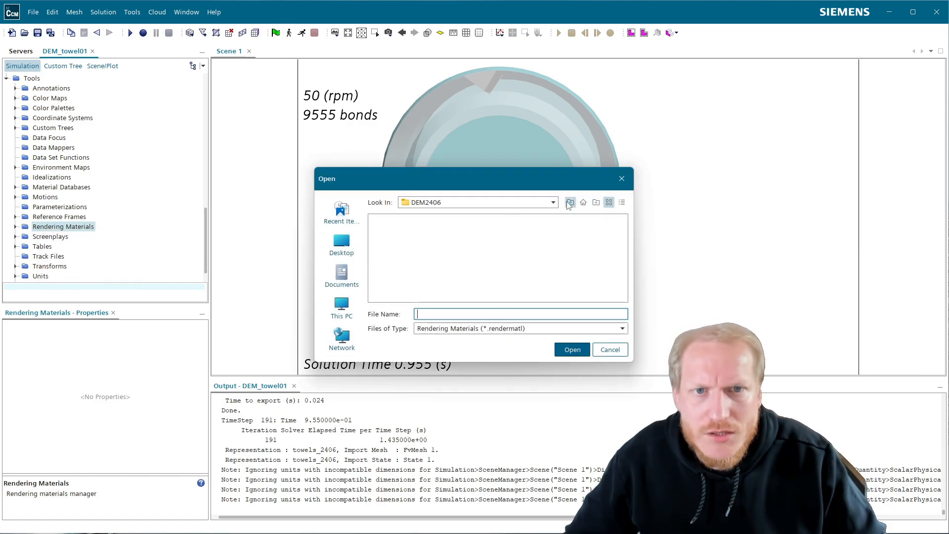
{"action": "left_click", "coordinate": [571, 203]}
{"action": "double_click", "coordinate": [420, 229]}
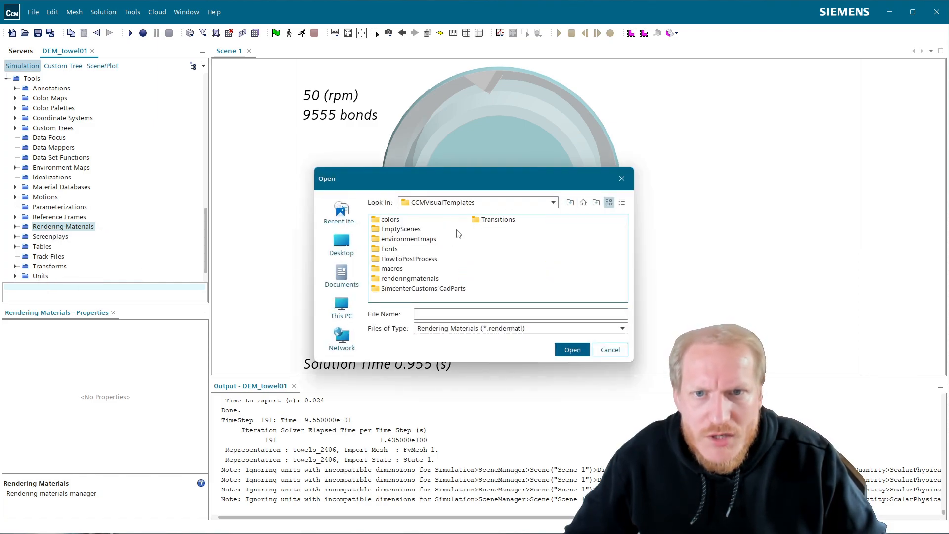
{"action": "double_click", "coordinate": [419, 280]}
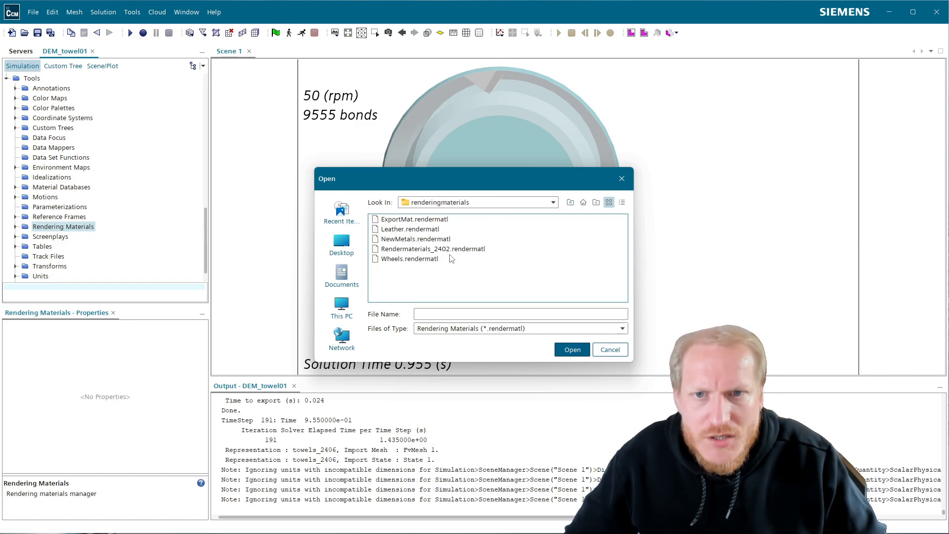
{"action": "left_click", "coordinate": [428, 249]}
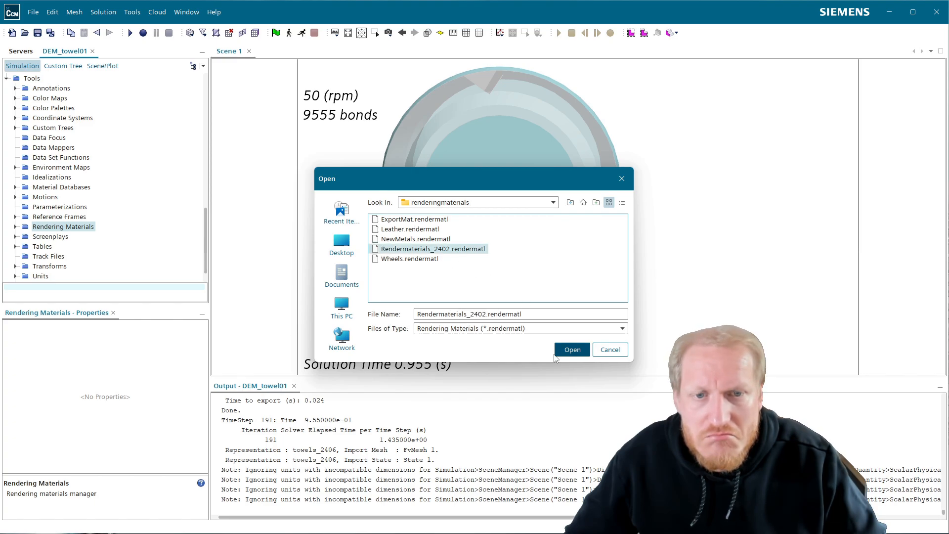
{"action": "left_click", "coordinate": [569, 350]}
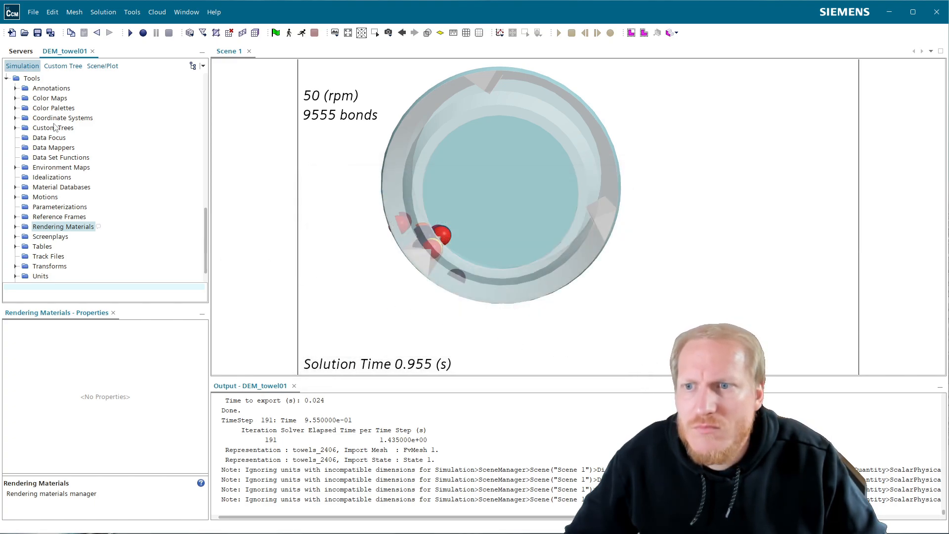
- Assign the Aluminum Rim metal as the preset material of the Surface baffles displayer
{"action": "left_click", "coordinate": [102, 66]}
{"action": "left_click", "coordinate": [57, 158]}
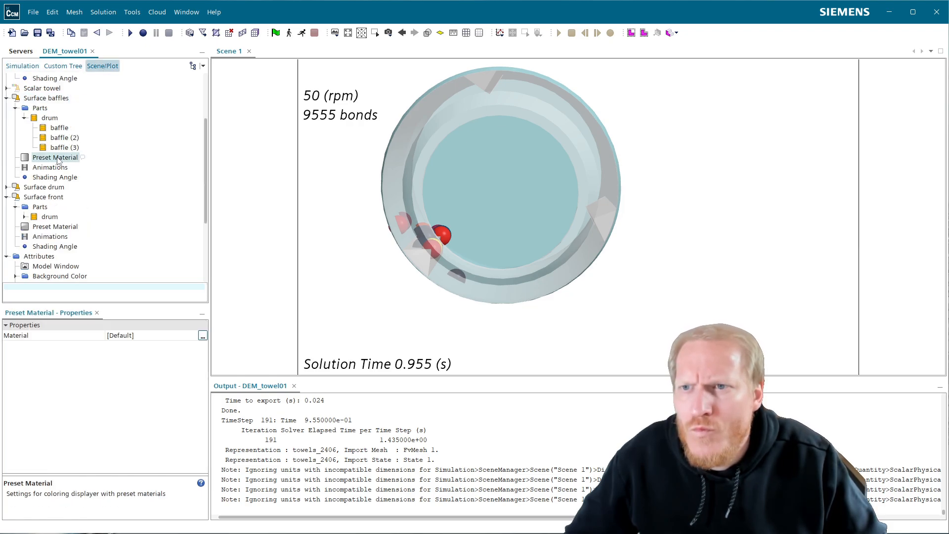
{"action": "double_click", "coordinate": [138, 335]}
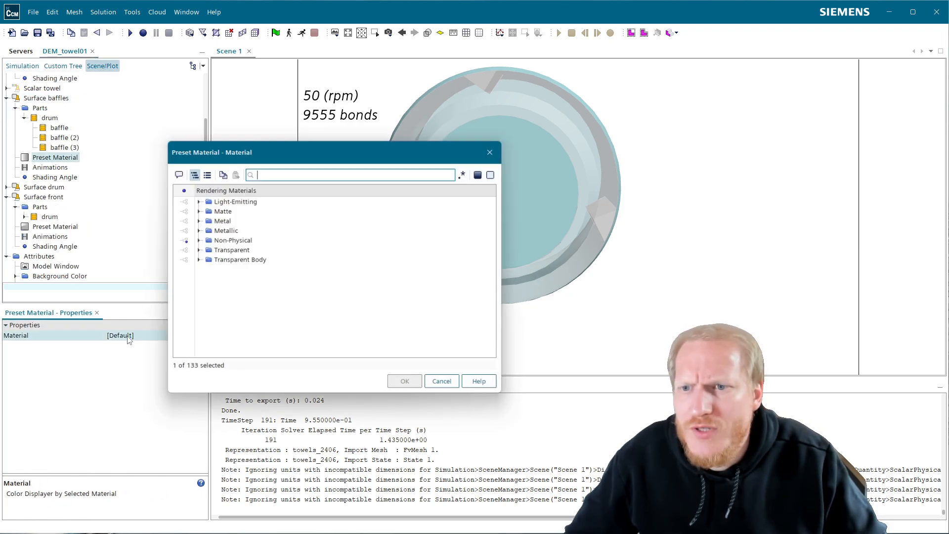
{"action": "left_click", "coordinate": [196, 220]}
{"action": "left_click", "coordinate": [265, 220]}
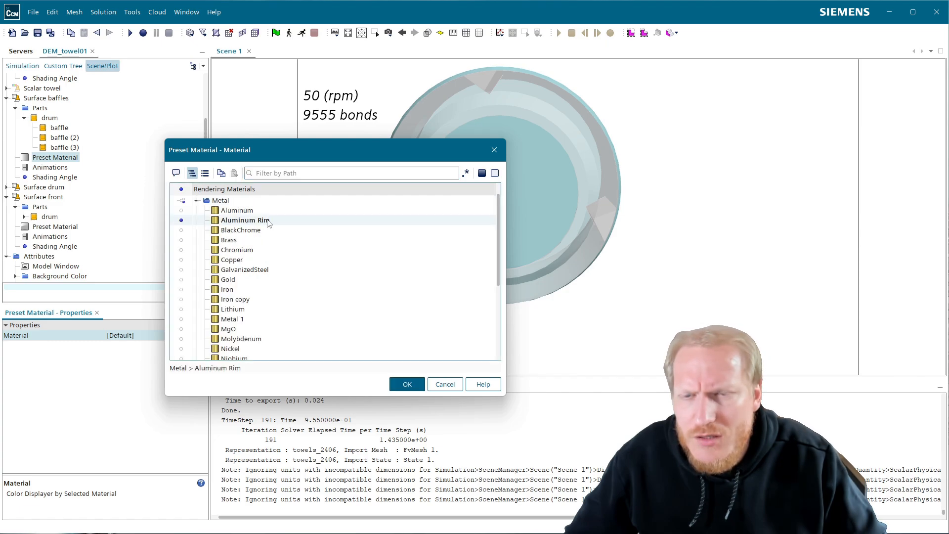
{"action": "left_click", "coordinate": [407, 385]}
{"action": "left_click_drag", "start_coordinate": [406, 316], "coordinate": [441, 270]}
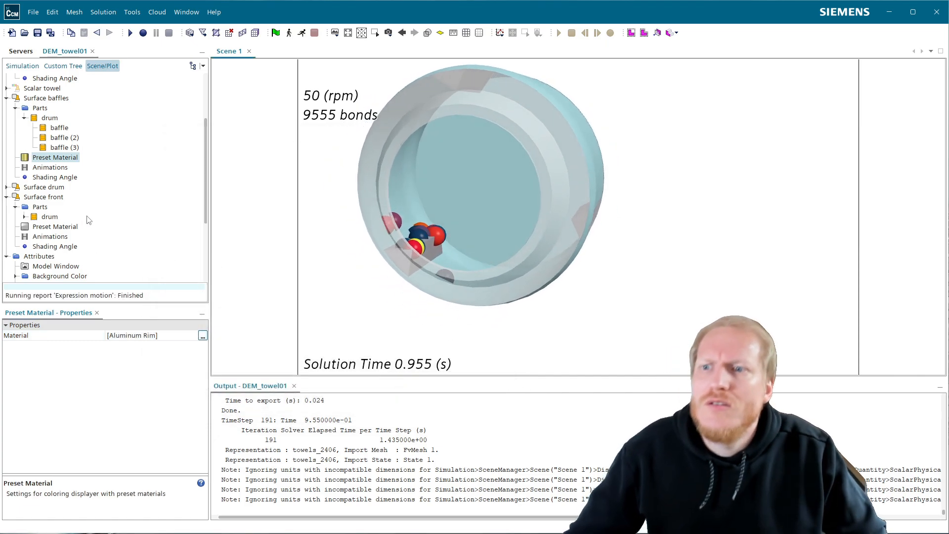
- Change the color mode of the Surface drum displayer to Preset Material
{"action": "left_click", "coordinate": [6, 187]}
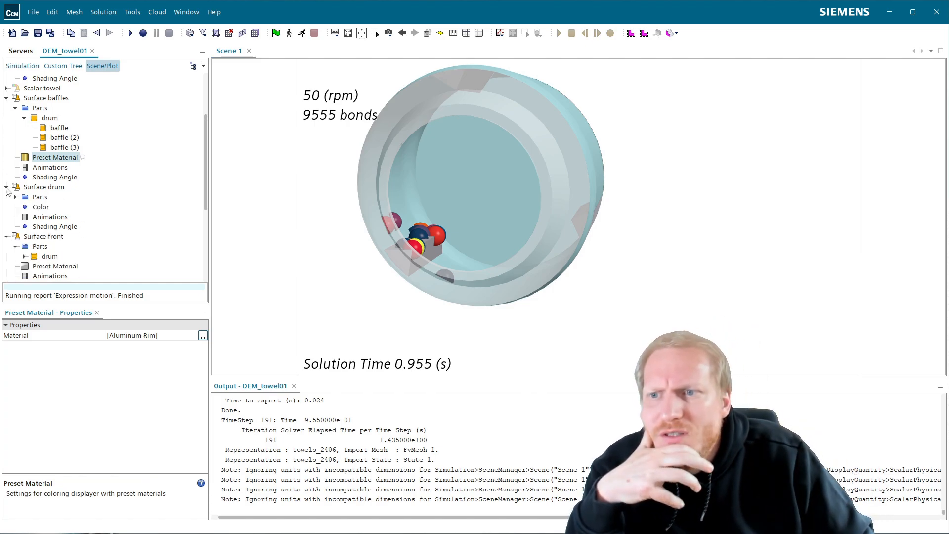
{"action": "left_click", "coordinate": [47, 188]}
{"action": "left_click", "coordinate": [124, 401]}
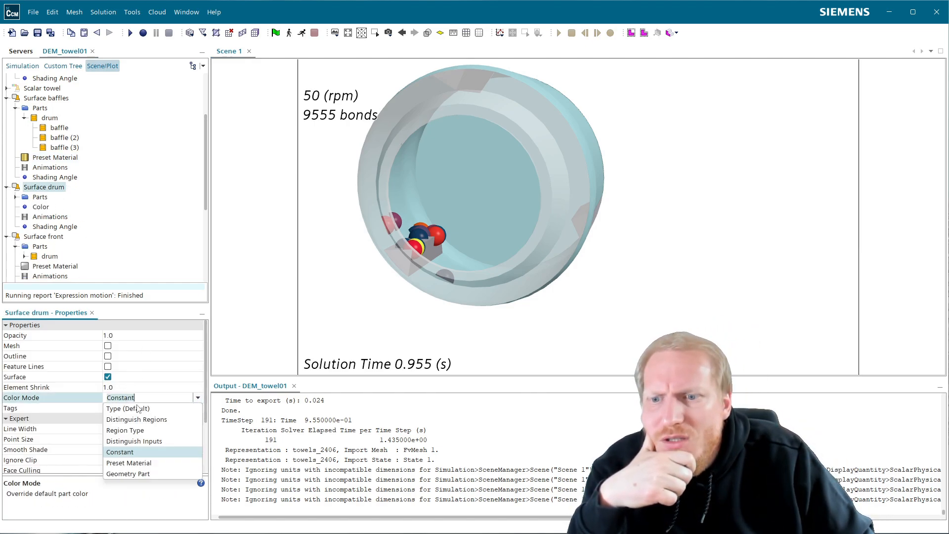
{"action": "left_click", "coordinate": [156, 468]}
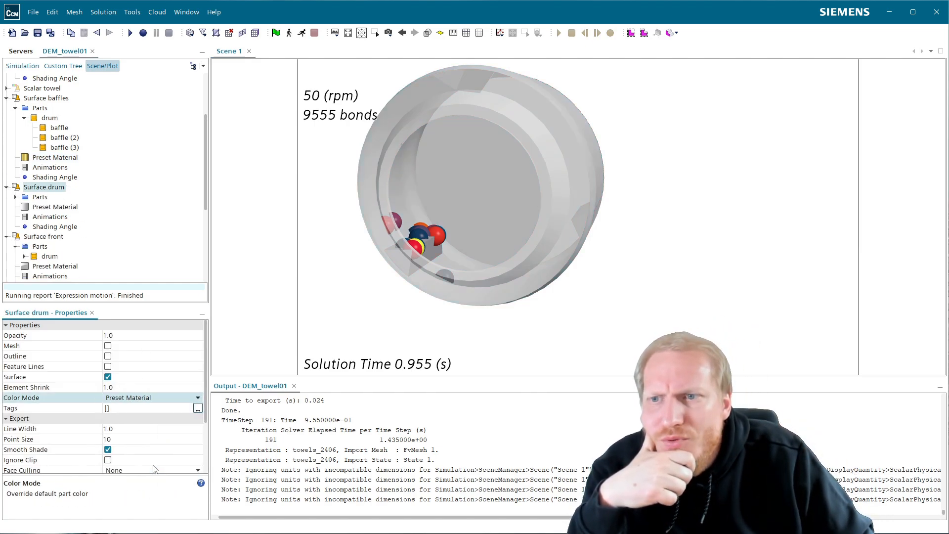
- Assign the Tungsten2AkaStainless metal as the preset material of the Surface drum displayer
{"action": "left_click", "coordinate": [55, 207]}
{"action": "left_click", "coordinate": [137, 336]}
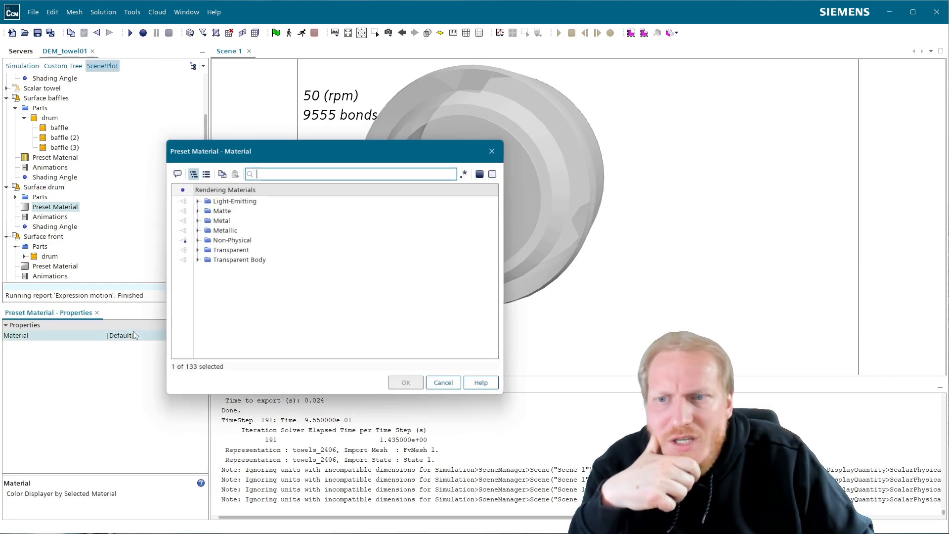
{"action": "left_click", "coordinate": [197, 220]}
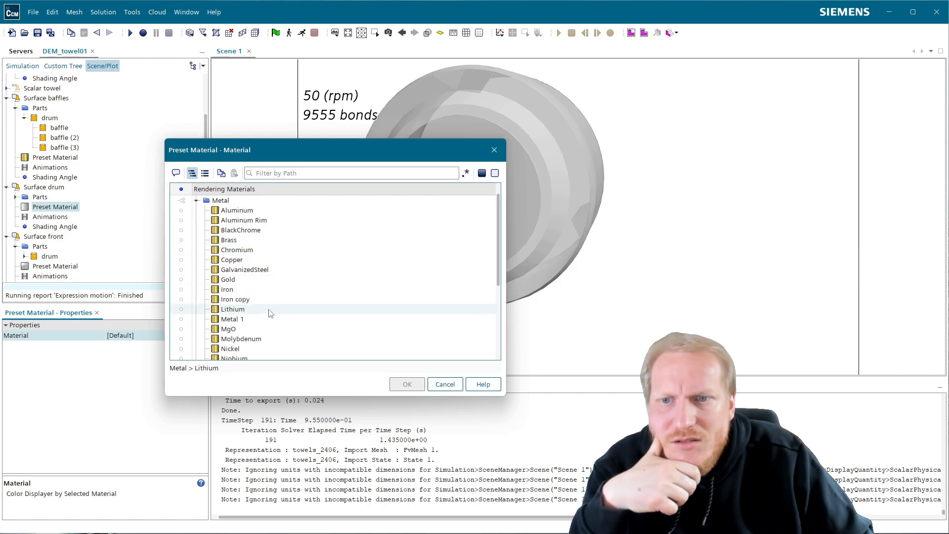
{"action": "scroll", "coordinate": [270, 267], "scroll_direction": "down", "scroll_amount": 4}
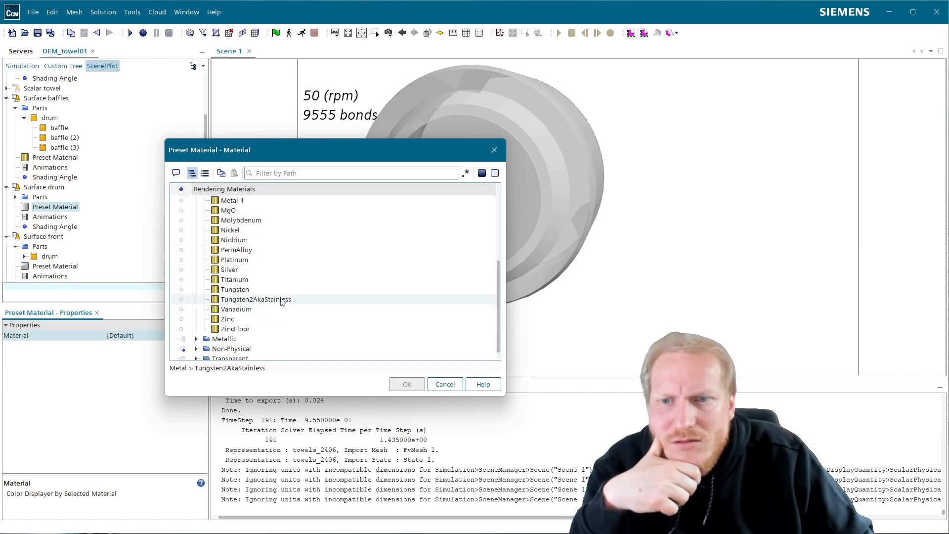
{"action": "left_click", "coordinate": [280, 299]}
{"action": "left_click", "coordinate": [406, 384]}
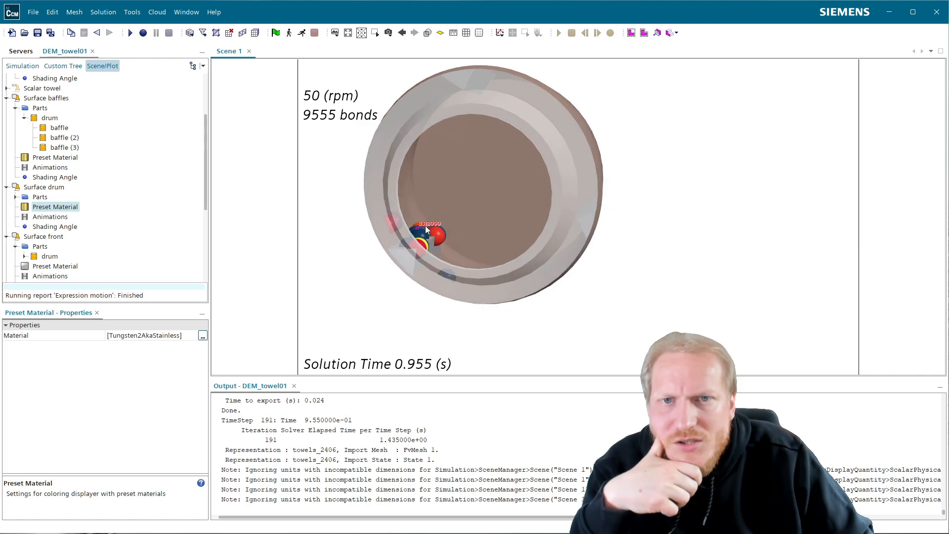
{"action": "left_click_drag", "start_coordinate": [426, 226], "coordinate": [466, 229]}
- Switch to File Explorer and open the spheres folder under CCMVisualTemplates > environmentmaps
{"action": "scroll", "coordinate": [77, 230], "scroll_direction": "down", "scroll_amount": 1}
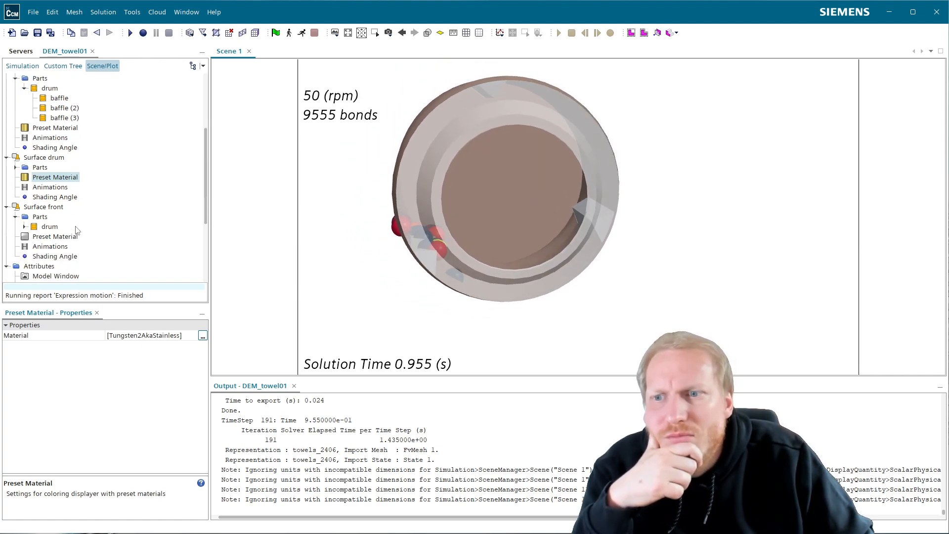
{"action": "scroll", "coordinate": [74, 231], "scroll_direction": "down", "scroll_amount": 4}
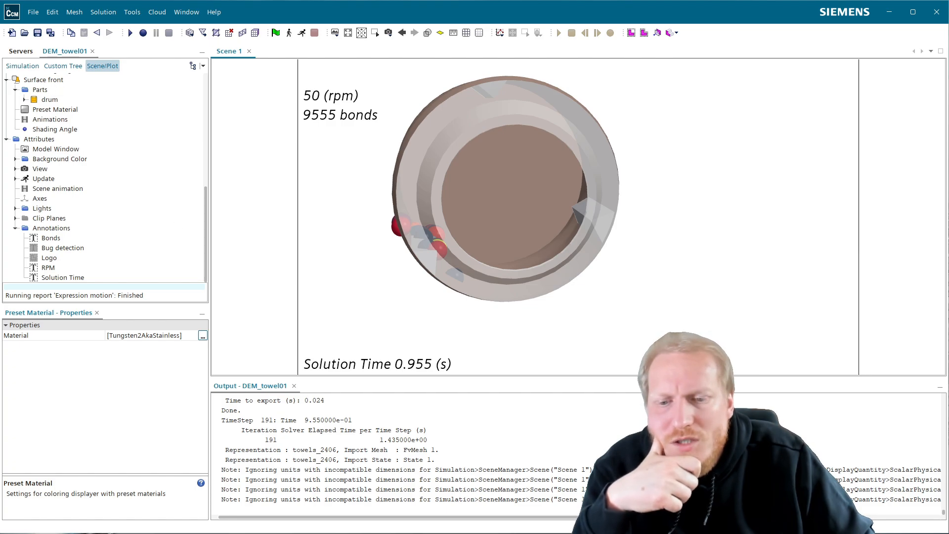
{"action": "key", "text": "alt+Tab"}
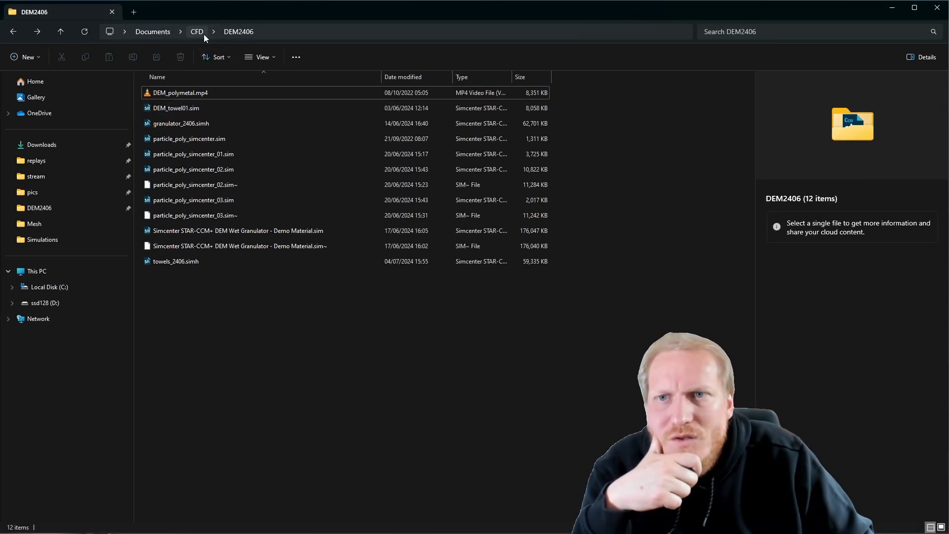
{"action": "left_click", "coordinate": [198, 32]}
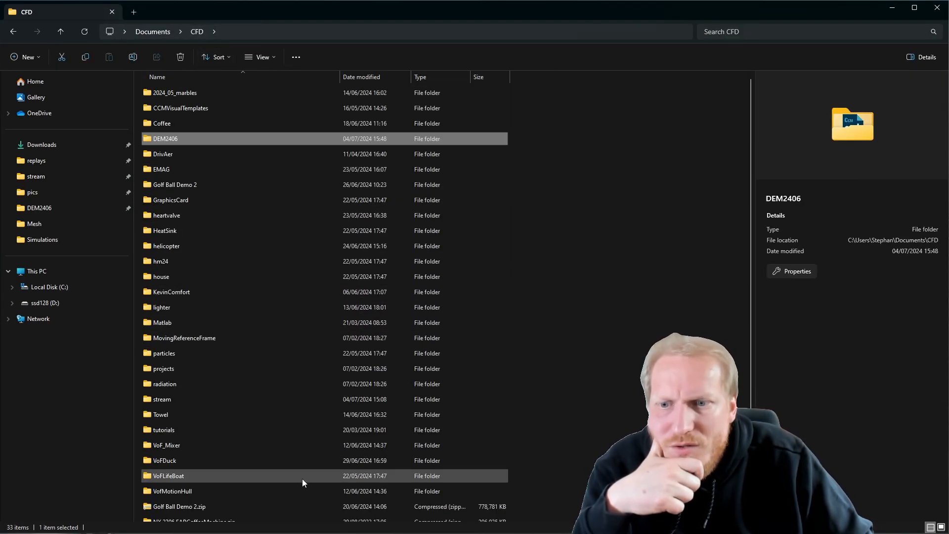
{"action": "scroll", "coordinate": [302, 479], "scroll_direction": "down", "scroll_amount": 2}
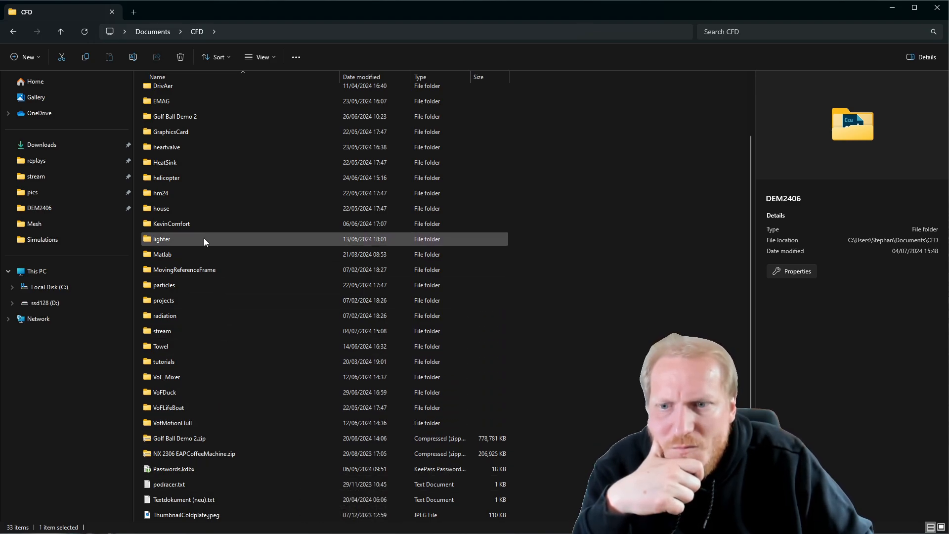
{"action": "scroll", "coordinate": [204, 239], "scroll_direction": "up", "scroll_amount": 2}
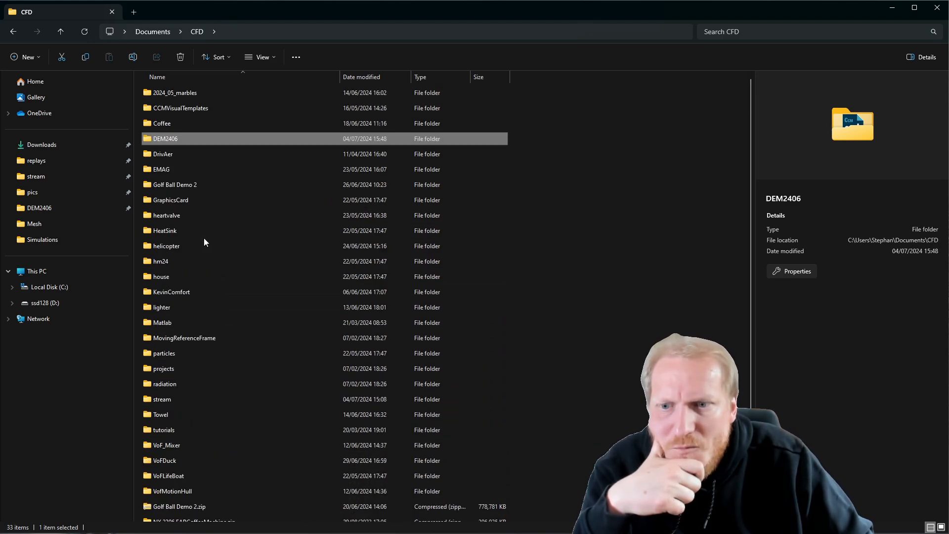
{"action": "double_click", "coordinate": [203, 105]}
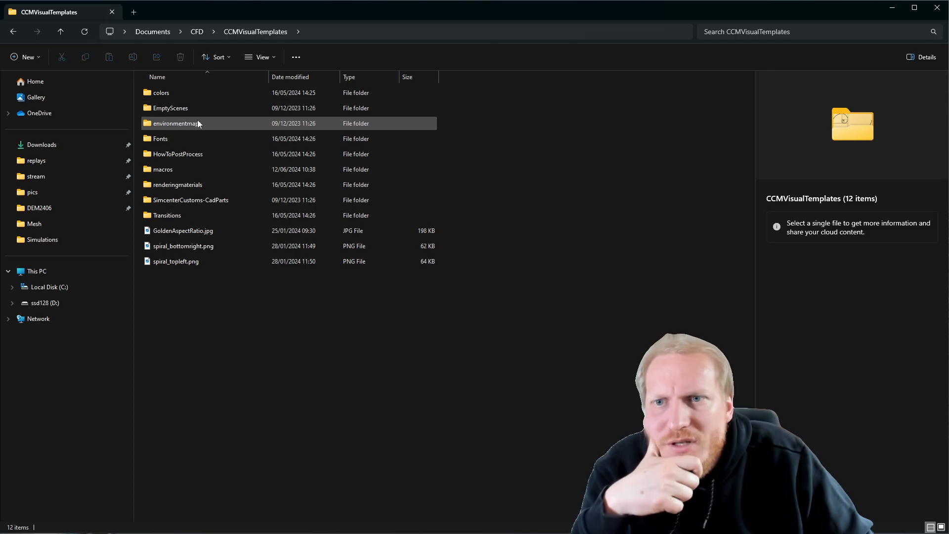
{"action": "double_click", "coordinate": [197, 123]}
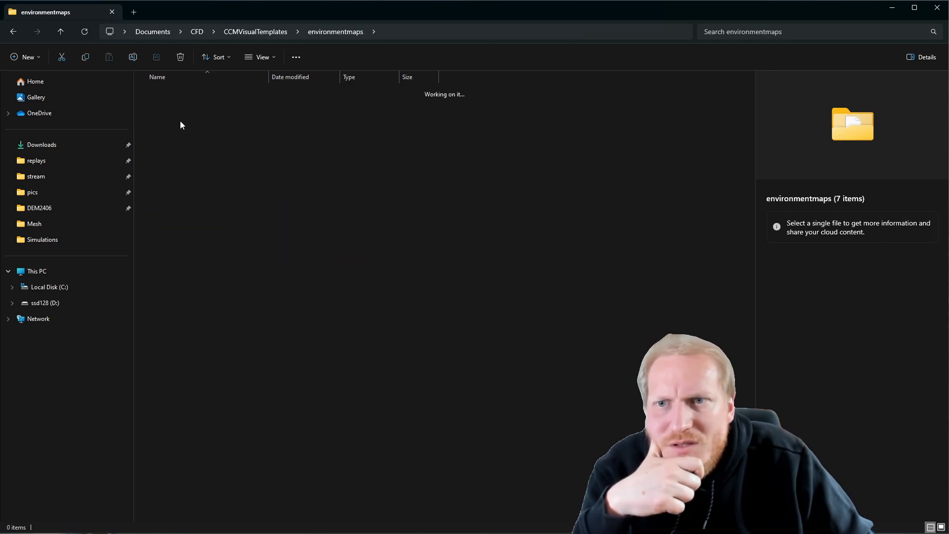
{"action": "double_click", "coordinate": [180, 124]}
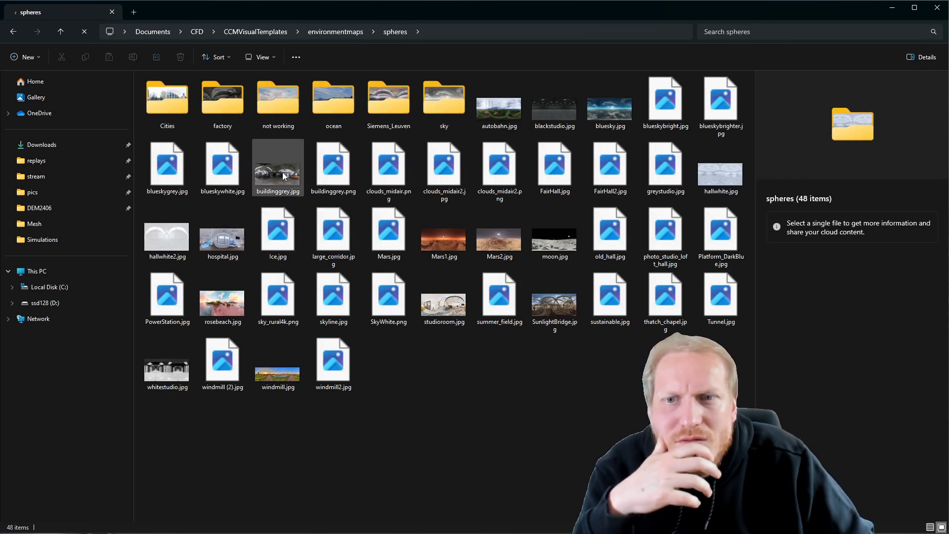
- Examine the environment images in spheres and its factory subfolder, including buildinggrey.jpg, photo_studio_loft_hall.jpg and studioroom.jpg
{"action": "mouse_move", "coordinate": [283, 174]}
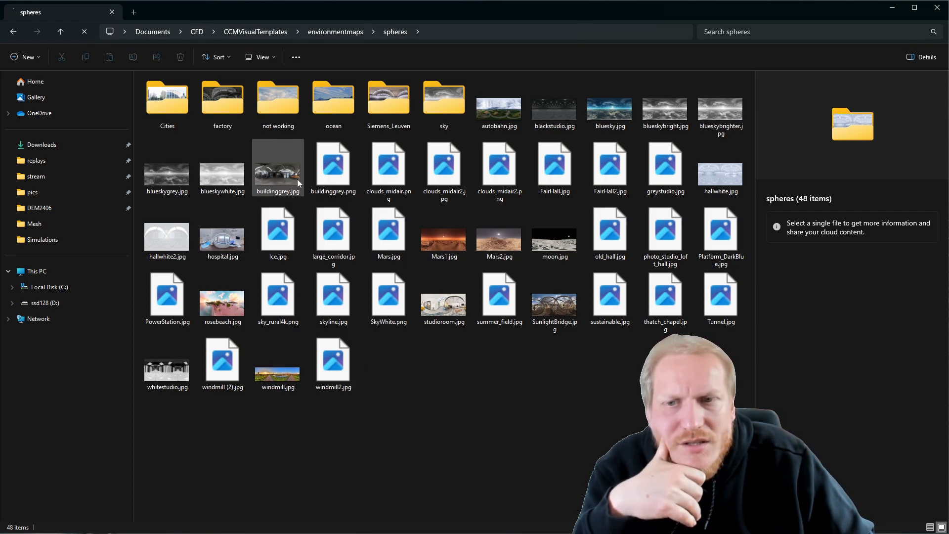
{"action": "left_click", "coordinate": [298, 179]}
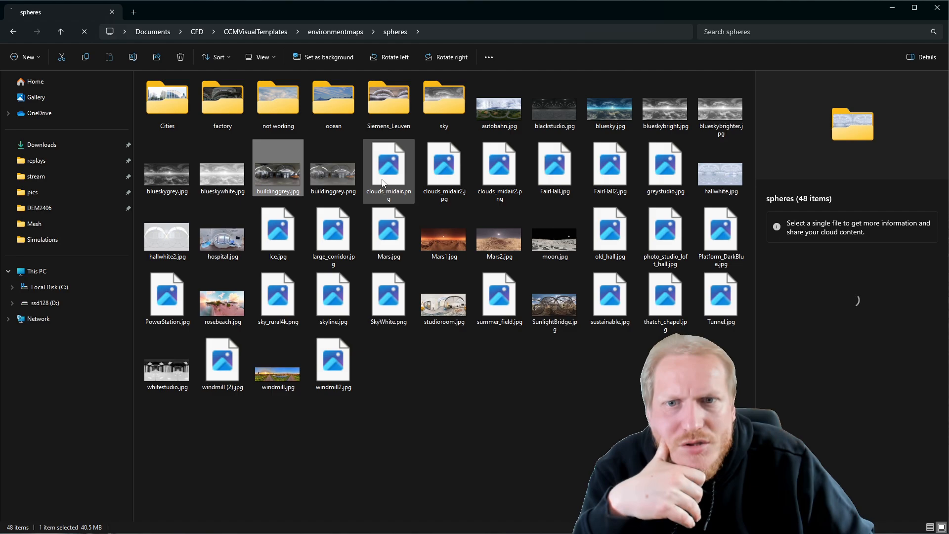
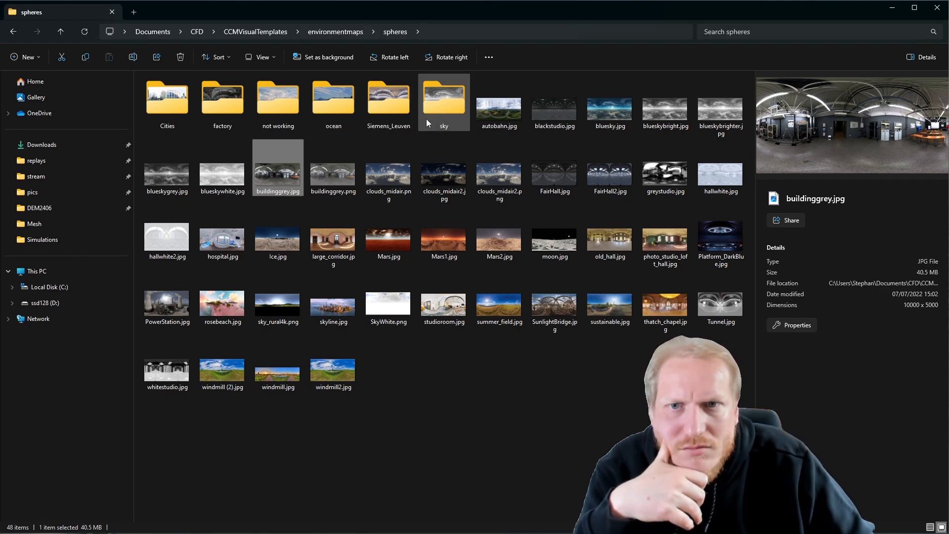
{"action": "double_click", "coordinate": [203, 109]}
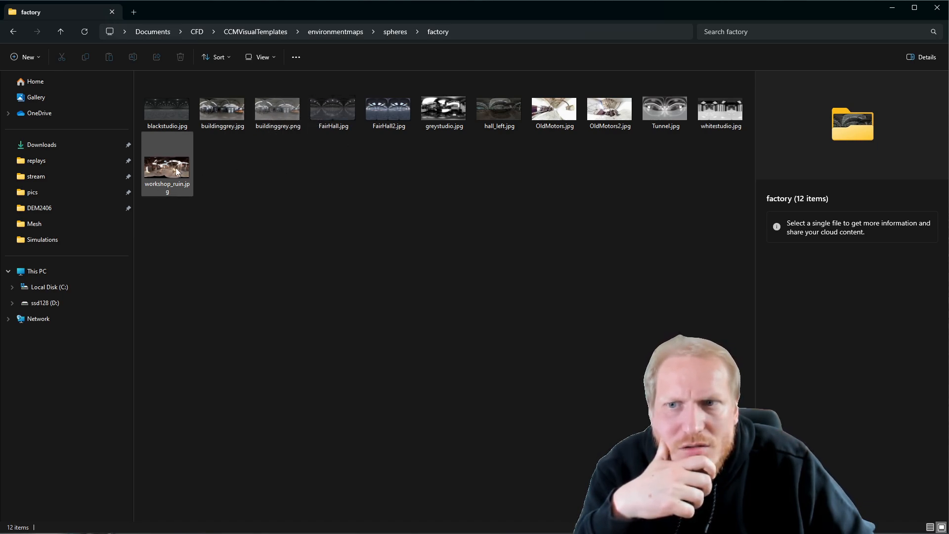
{"action": "key", "text": "alt+Left"}
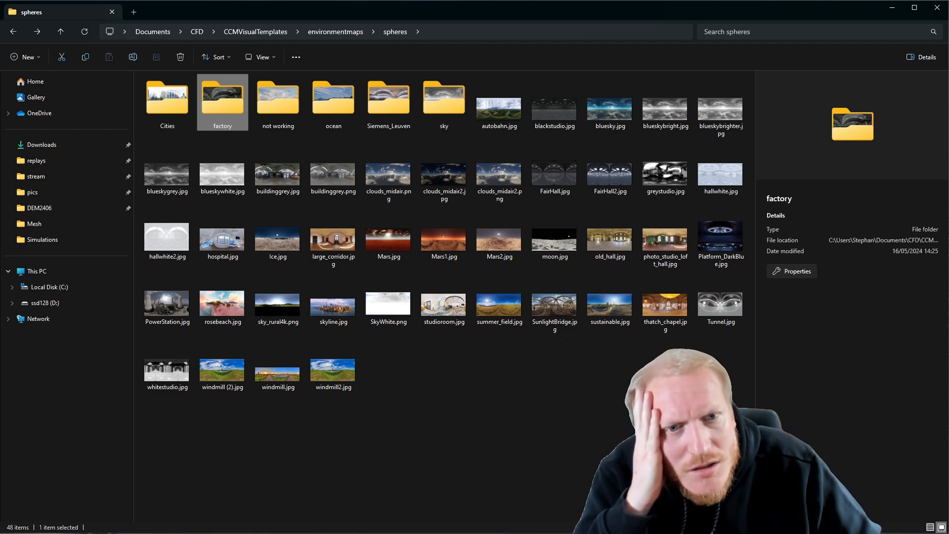
{"action": "left_click", "coordinate": [665, 243]}
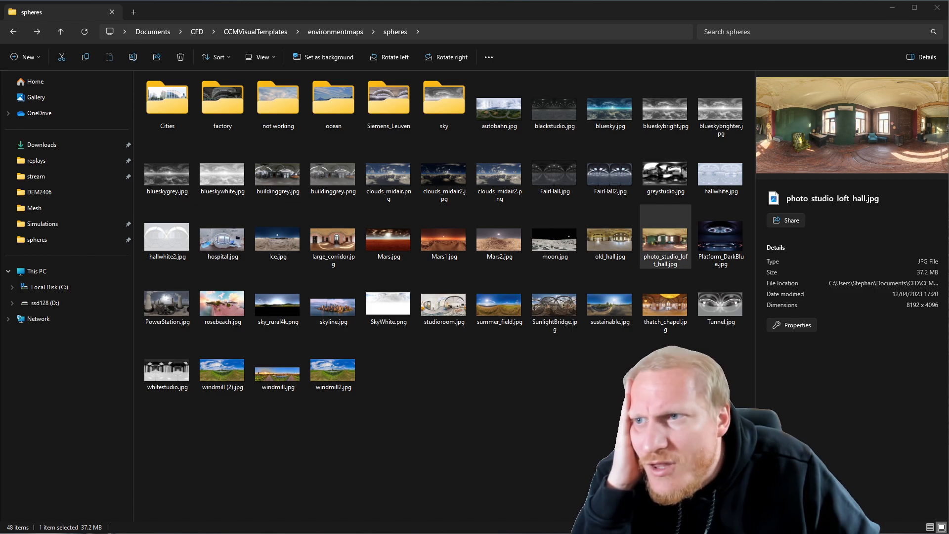
{"action": "left_click_drag", "start_coordinate": [589, 533], "coordinate": [560, 51]}
{"action": "left_click", "coordinate": [746, 49]}
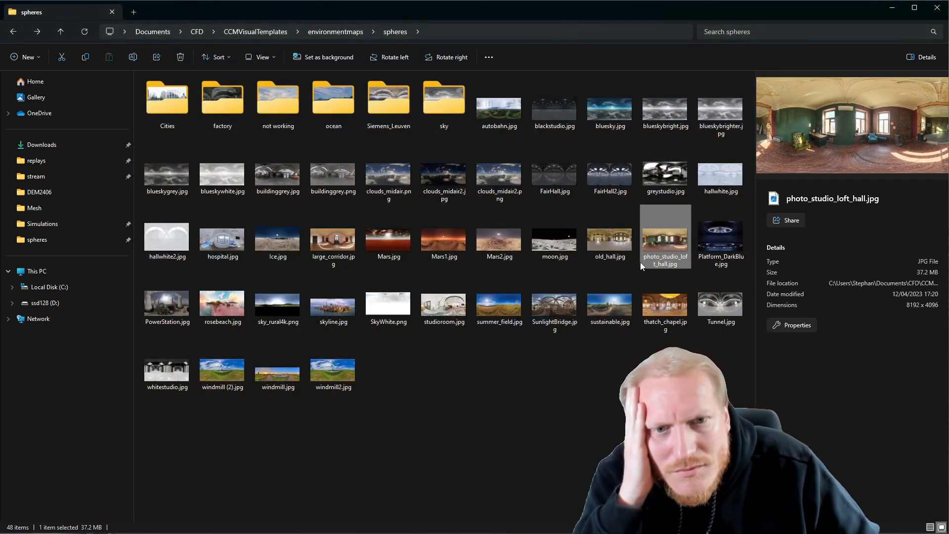
{"action": "left_click", "coordinate": [449, 311]}
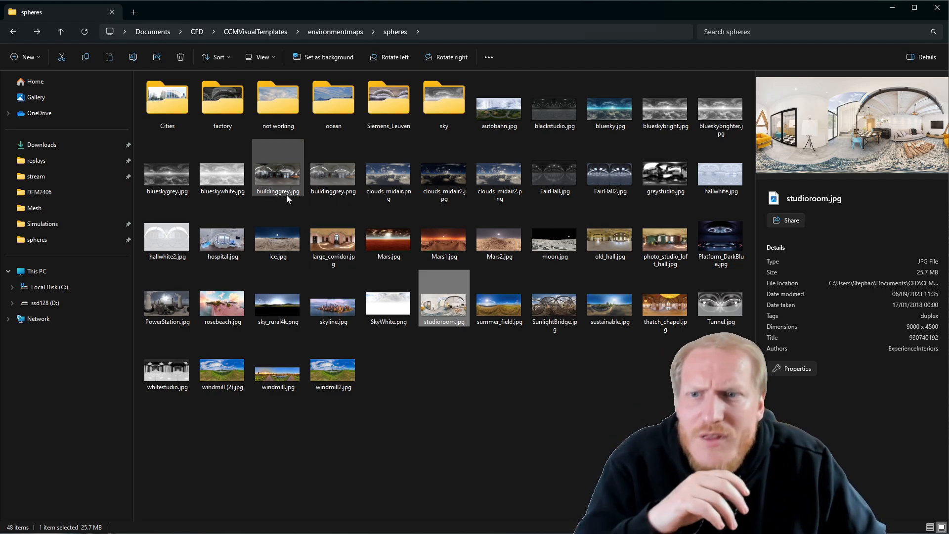
{"action": "left_click", "coordinate": [348, 232]}
- Create a new folder named buildings inside the spheres folder
{"action": "right_click", "coordinate": [514, 406]}
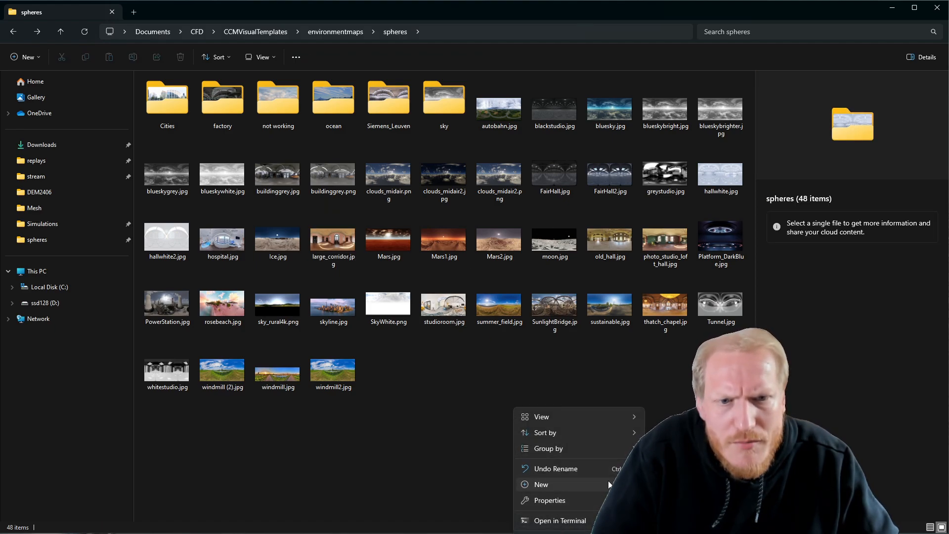
{"action": "left_click", "coordinate": [678, 485]}
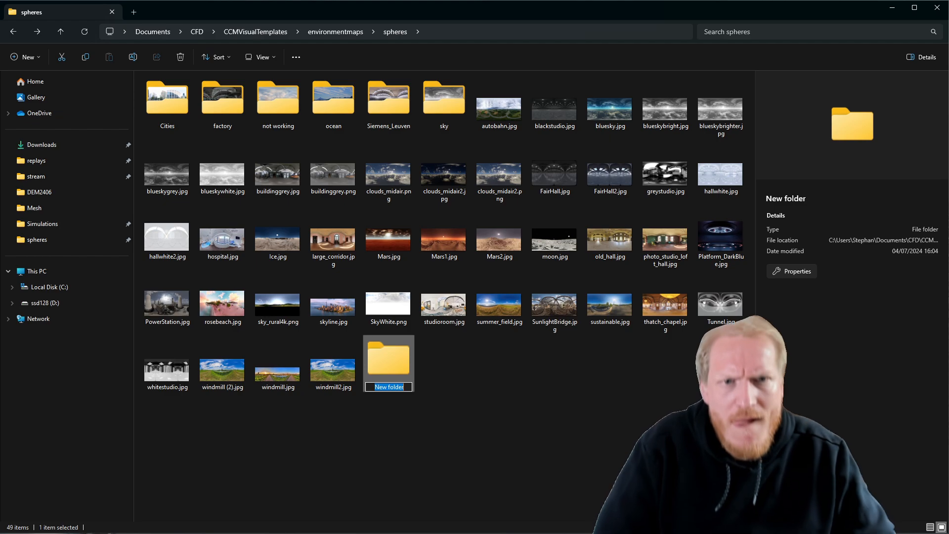
{"action": "type", "text": "buil"}
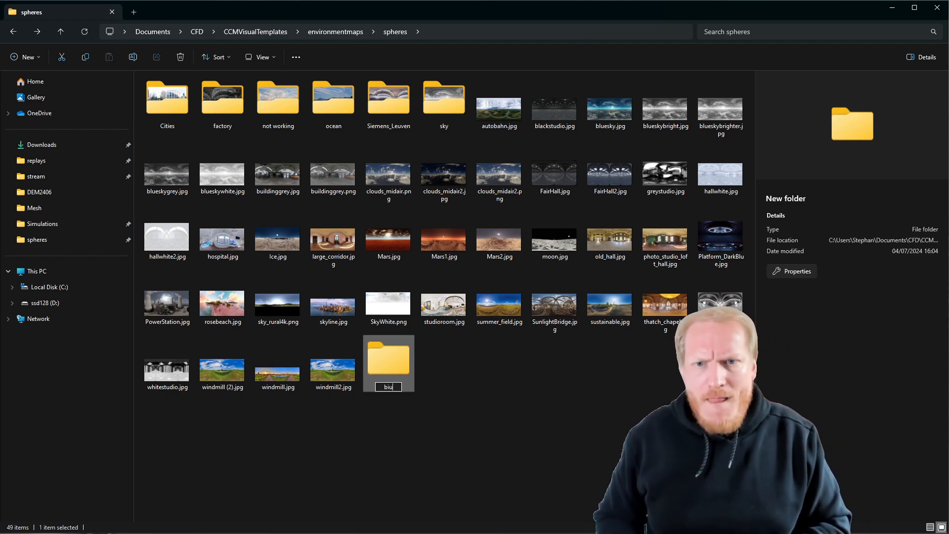
{"action": "type", "text": "dings"}
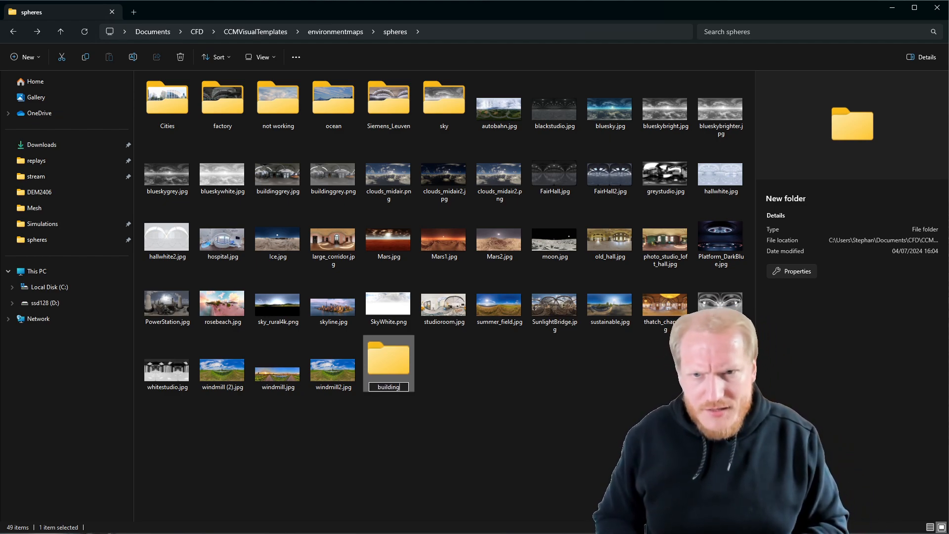
{"action": "key", "text": "Return"}
- Move both buildinggrey images and the hospital, large_corridor, studioroom, thatch_chapel, photo_studio_loft_hall and old_hall images into the buildings folder
{"action": "left_click", "coordinate": [278, 176]}
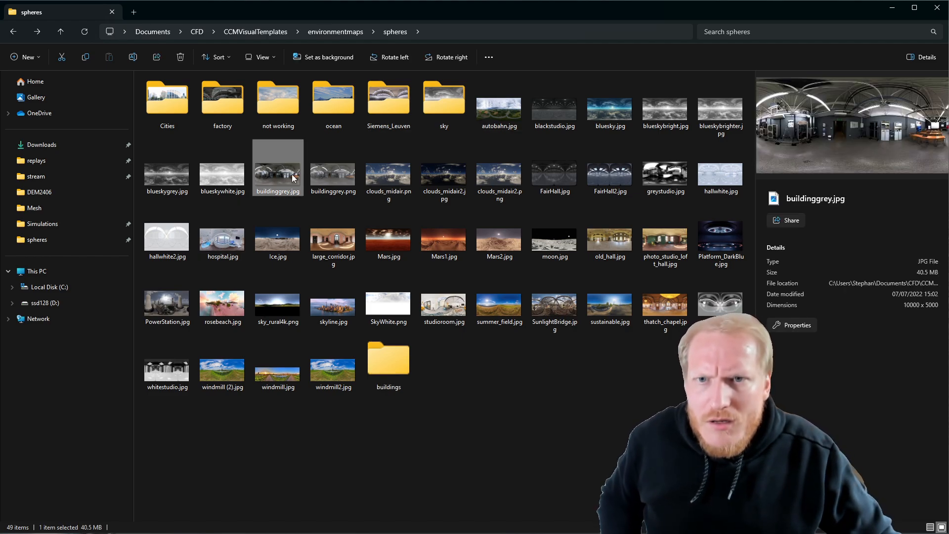
{"action": "left_click", "coordinate": [340, 189], "text": "ctrl"}
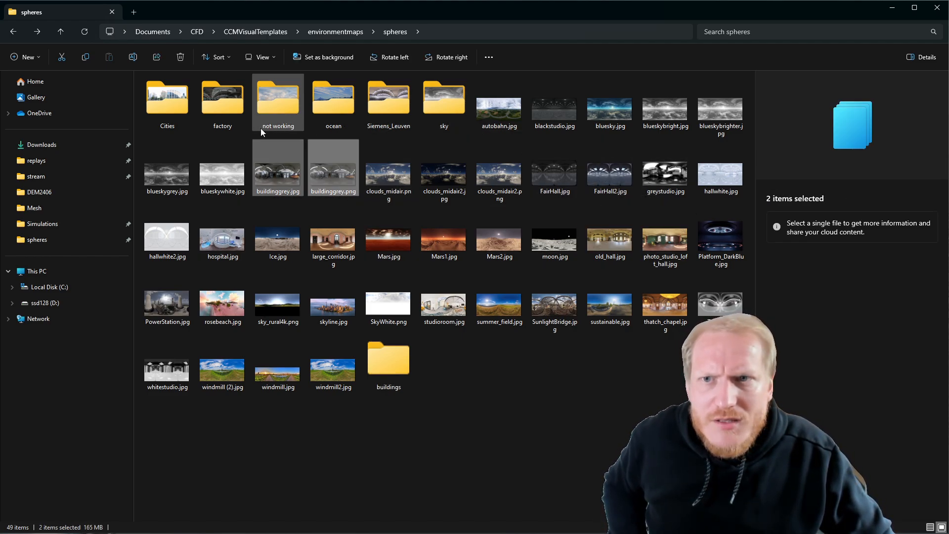
{"action": "left_click", "coordinate": [352, 265], "text": "ctrl"}
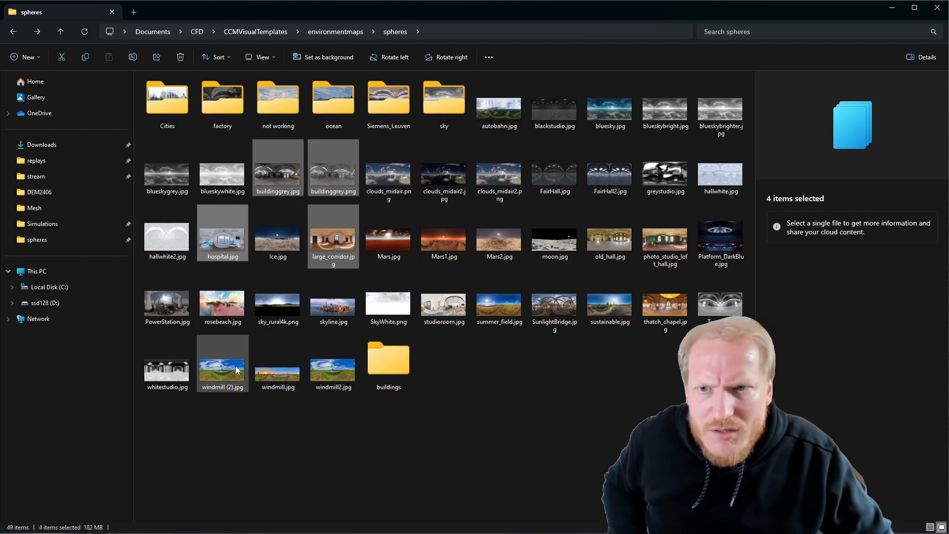
{"action": "left_click", "coordinate": [444, 316], "text": "ctrl"}
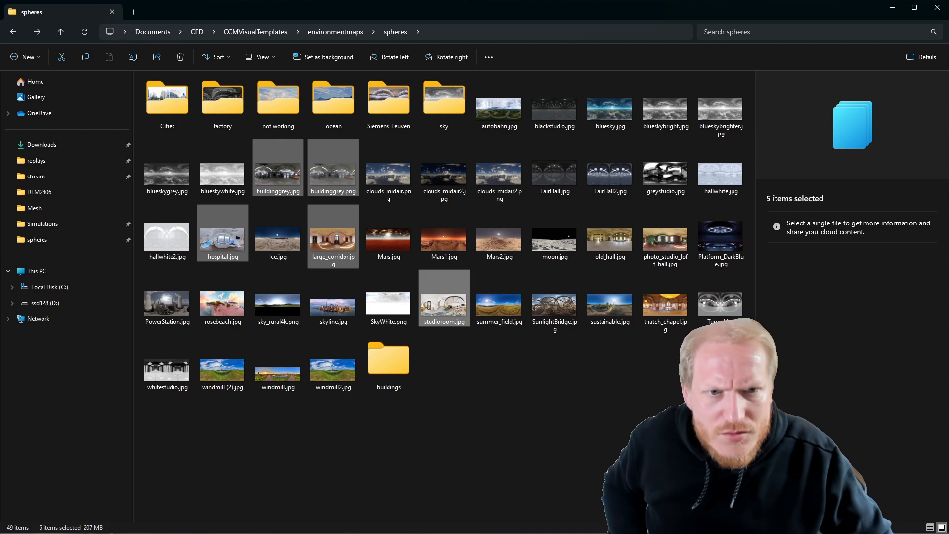
{"action": "left_click", "coordinate": [668, 312], "text": "ctrl"}
{"action": "left_click", "coordinate": [729, 274], "text": "ctrl"}
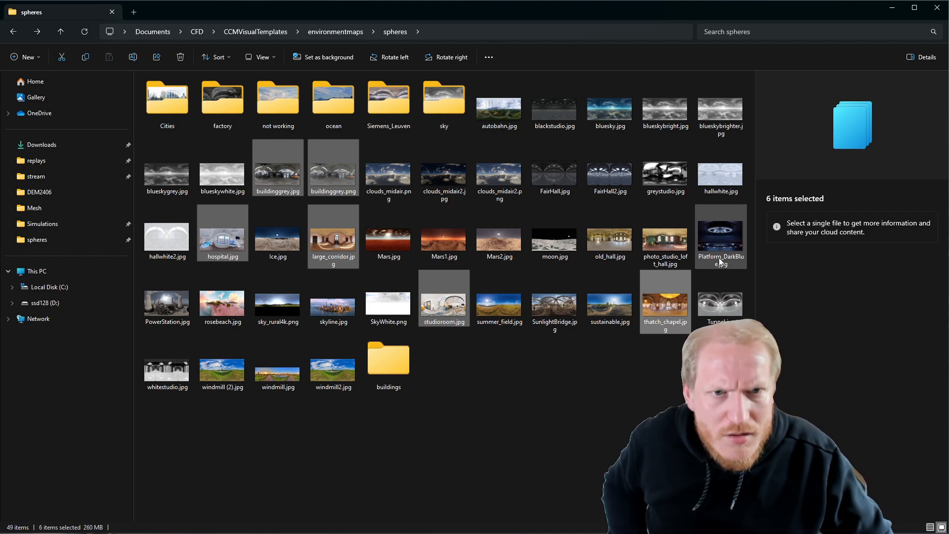
{"action": "left_click", "coordinate": [668, 255], "text": "ctrl"}
{"action": "left_click", "coordinate": [602, 246], "text": "ctrl"}
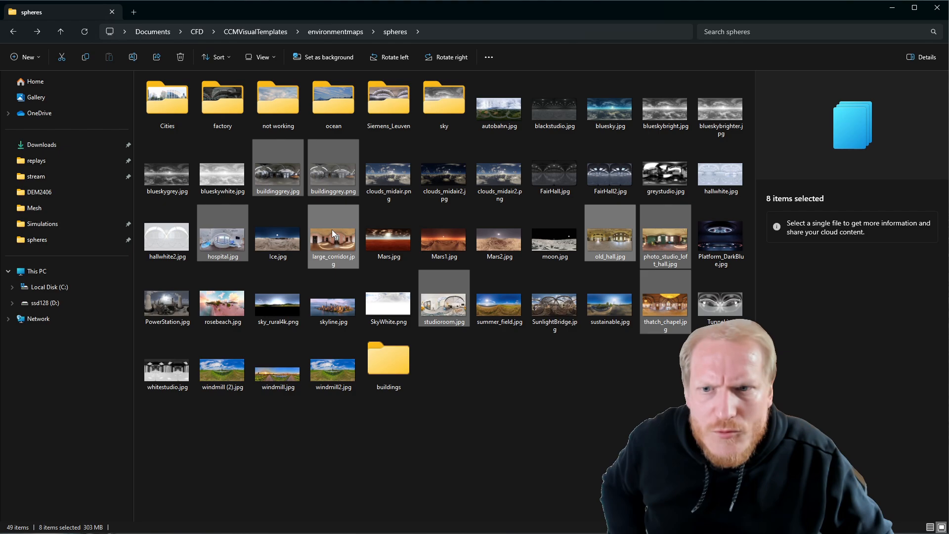
{"action": "left_click_drag", "start_coordinate": [331, 230], "coordinate": [405, 356]}
{"action": "left_click_drag", "start_coordinate": [400, 389], "coordinate": [397, 388]}
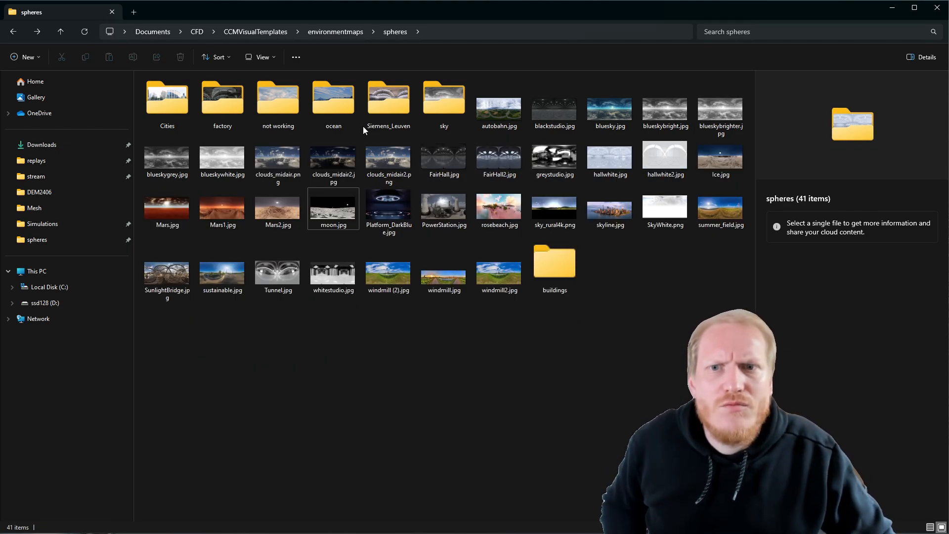
- Examine the images in the Siemens_Leuven folder, from In front of Simrod.jpg through Siemens reception.jpg
{"action": "double_click", "coordinate": [393, 109]}
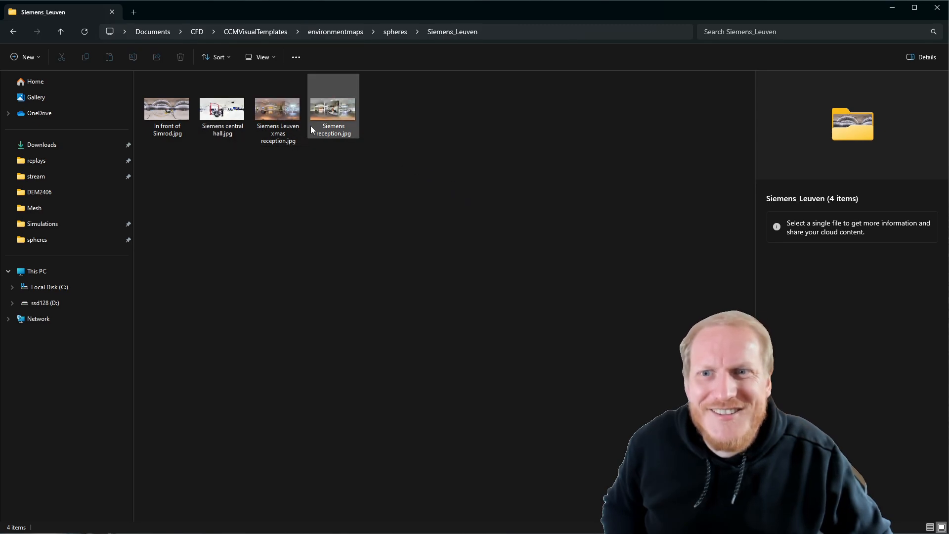
{"action": "left_click", "coordinate": [179, 111]}
{"action": "double_click", "coordinate": [179, 111]}
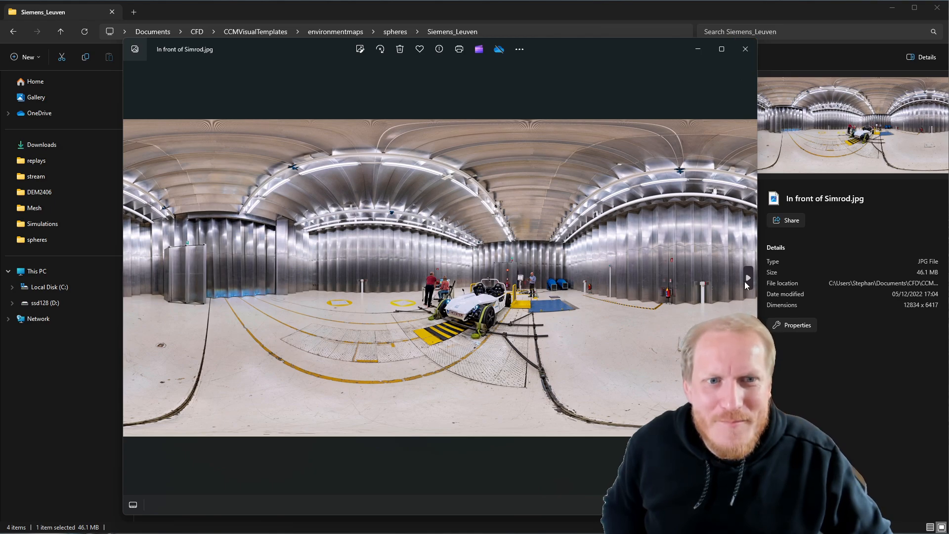
{"action": "left_click", "coordinate": [751, 280]}
{"action": "left_click", "coordinate": [751, 280]}
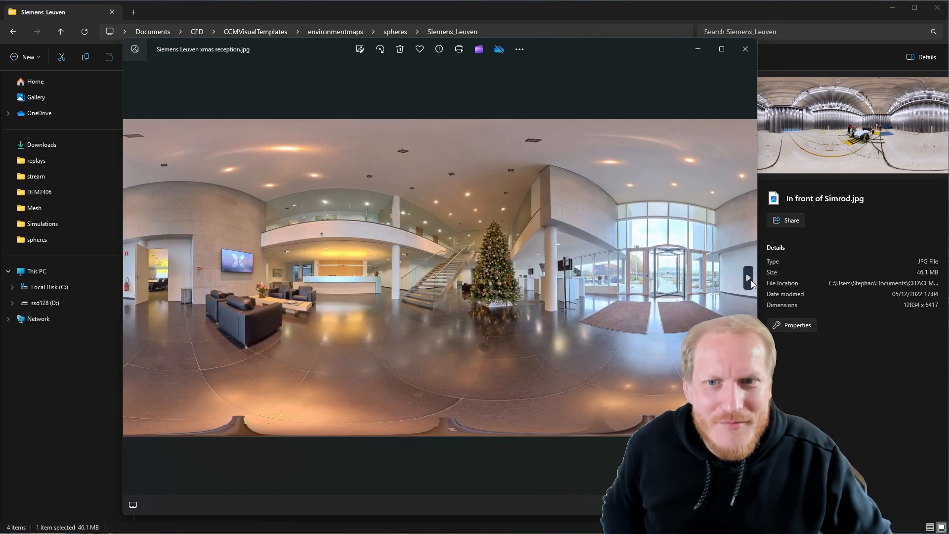
{"action": "left_click", "coordinate": [751, 280]}
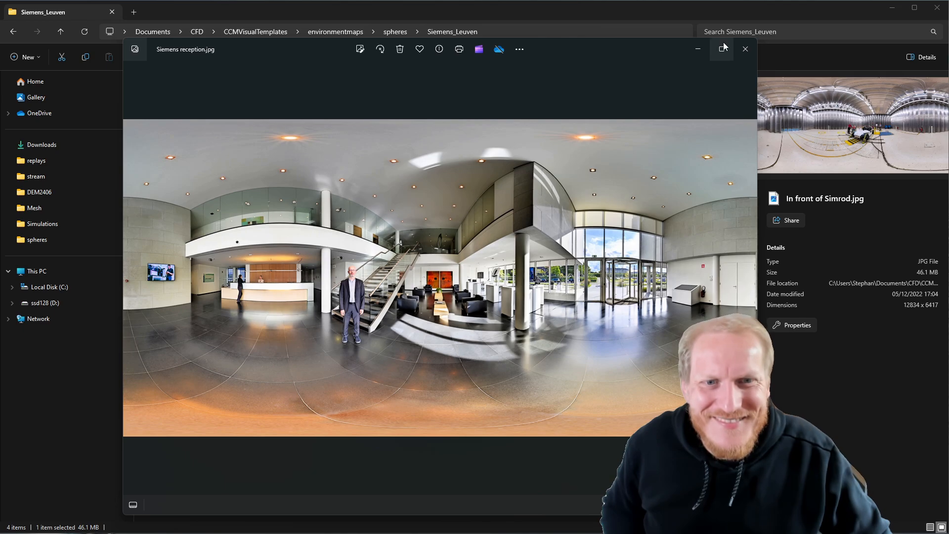
{"action": "left_click", "coordinate": [746, 54]}
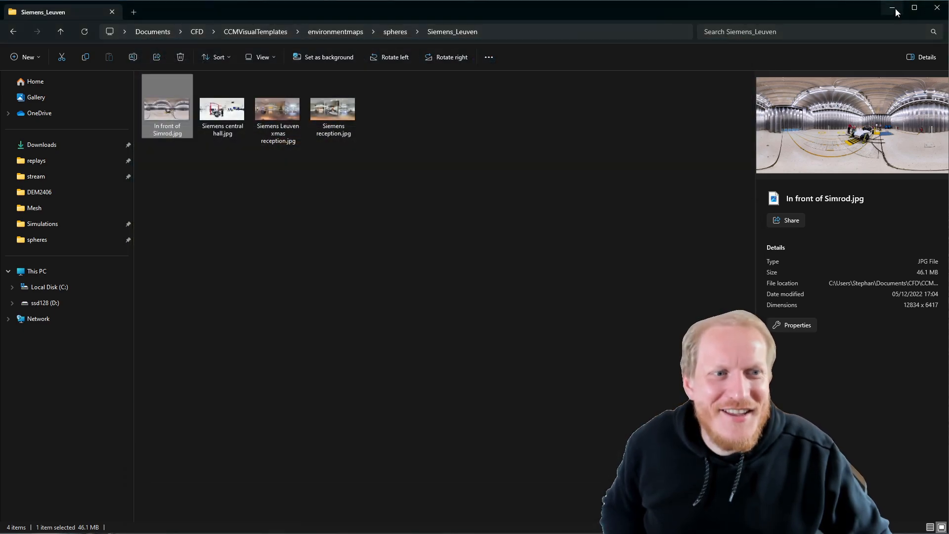
- Switch back to Simcenter STAR-CCM+ and set Scene 1's background color mode to Environment Map
{"action": "left_click", "coordinate": [894, 8]}
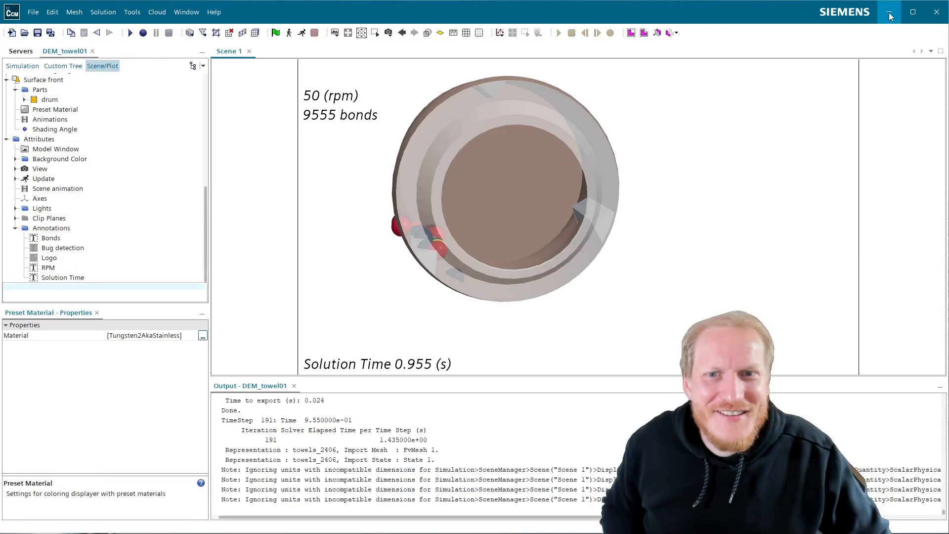
{"action": "left_click", "coordinate": [47, 191]}
{"action": "left_click", "coordinate": [45, 170]}
{"action": "left_click", "coordinate": [45, 178]}
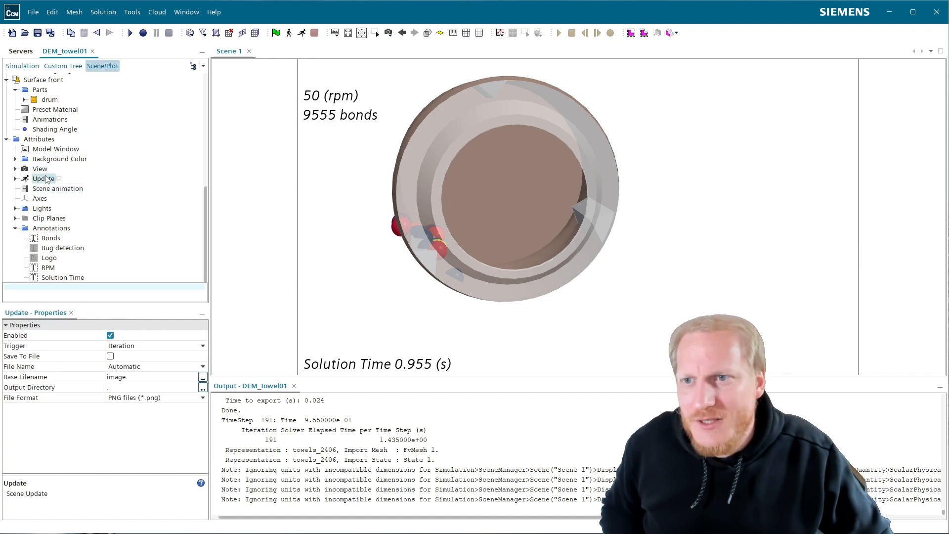
{"action": "left_click", "coordinate": [57, 159]}
{"action": "left_click", "coordinate": [138, 338]}
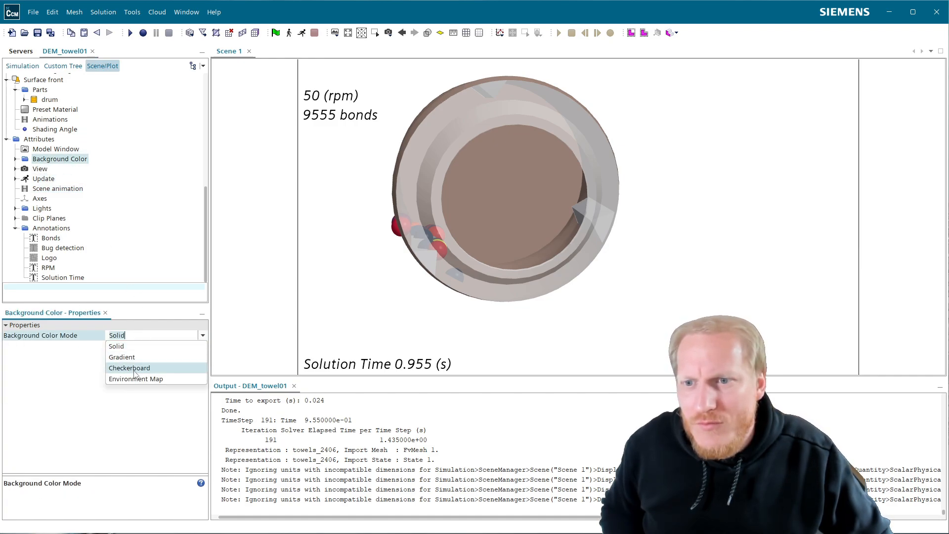
{"action": "left_click", "coordinate": [137, 378]}
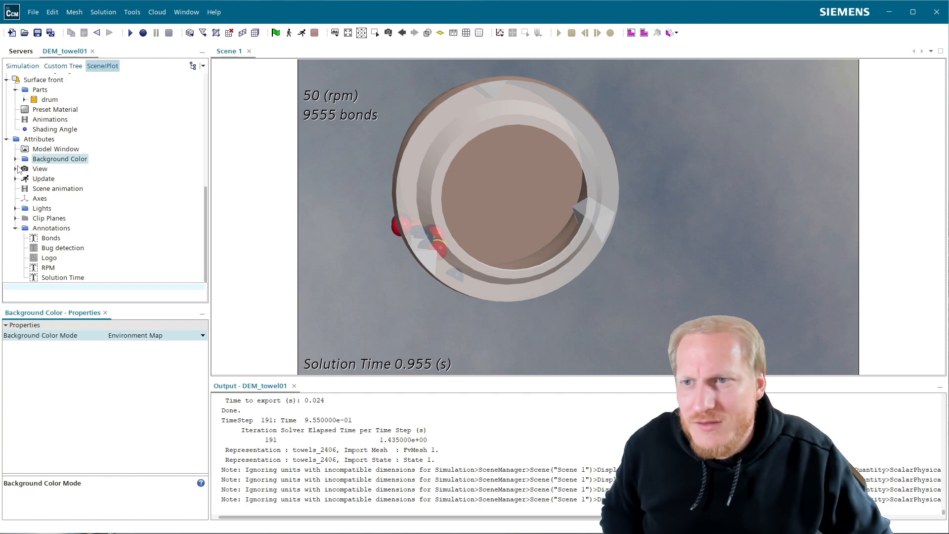
- Create a new spherical environment map in the simulation's tools and rename it Building
{"action": "left_click", "coordinate": [22, 65]}
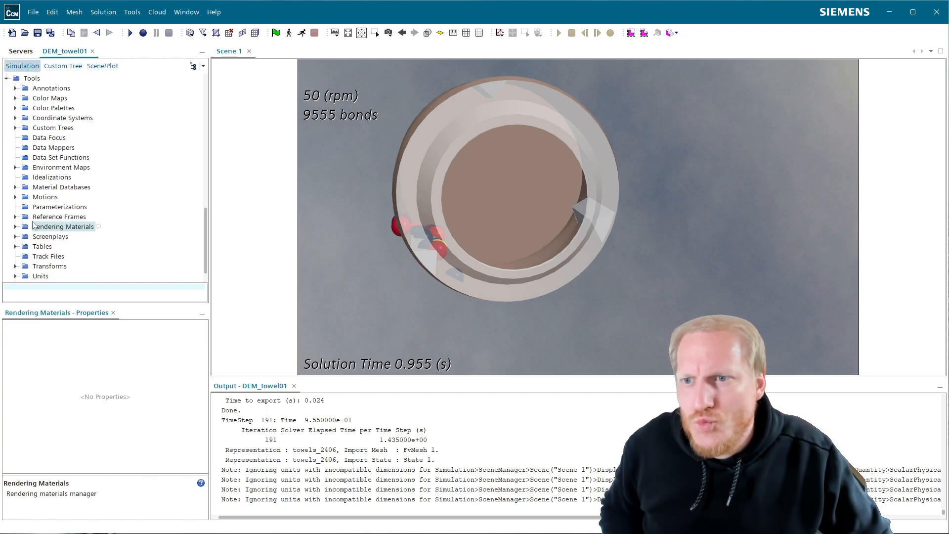
{"action": "left_click", "coordinate": [15, 168]}
{"action": "left_click", "coordinate": [70, 160]}
{"action": "right_click", "coordinate": [72, 158]}
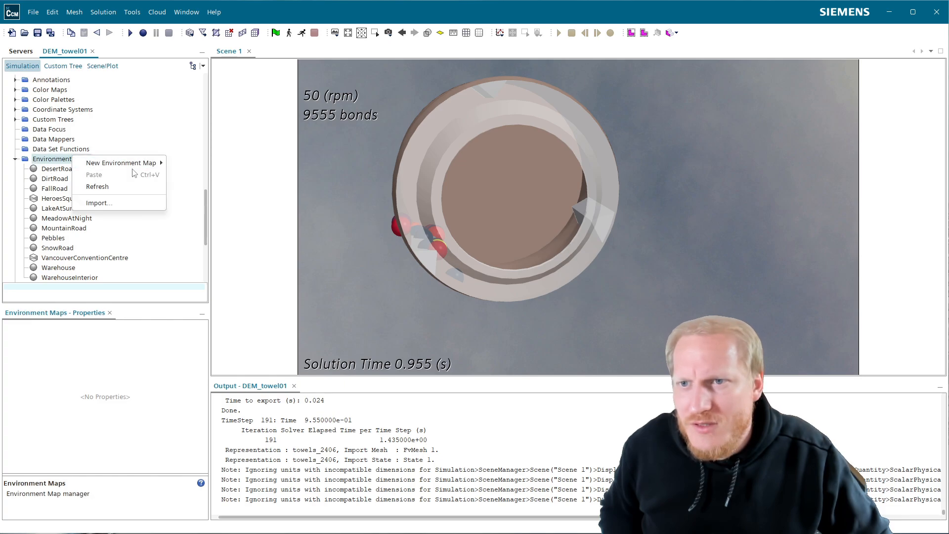
{"action": "mouse_move", "coordinate": [124, 163]}
{"action": "left_click", "coordinate": [197, 176]}
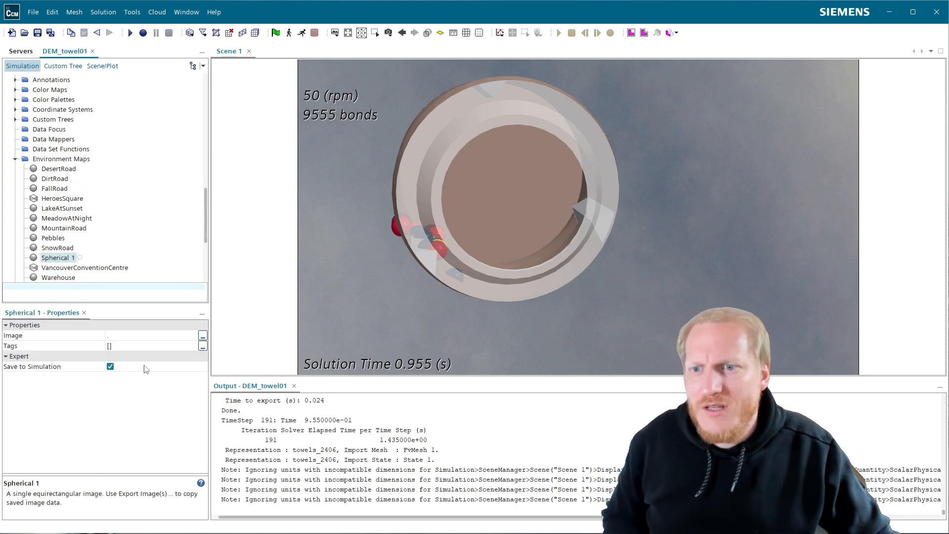
{"action": "left_click", "coordinate": [148, 337]}
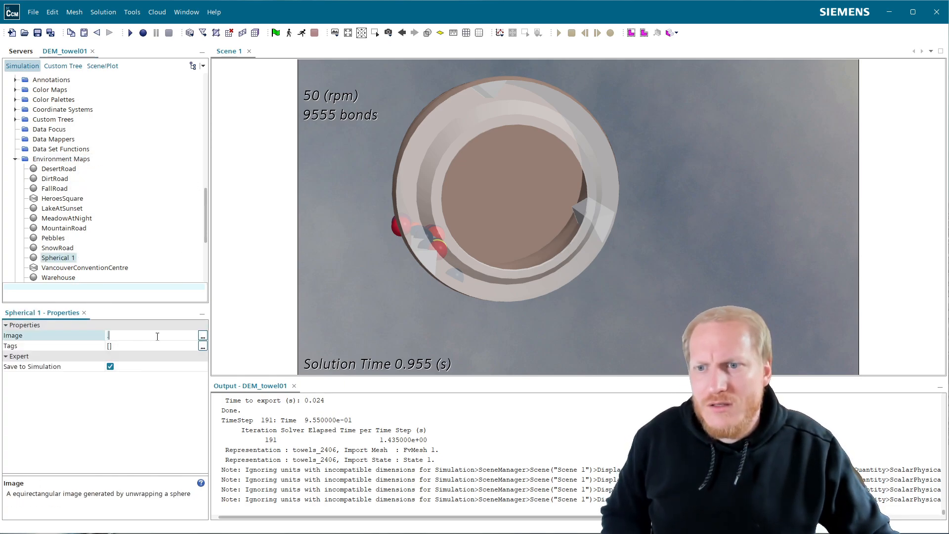
{"action": "left_click", "coordinate": [56, 257]}
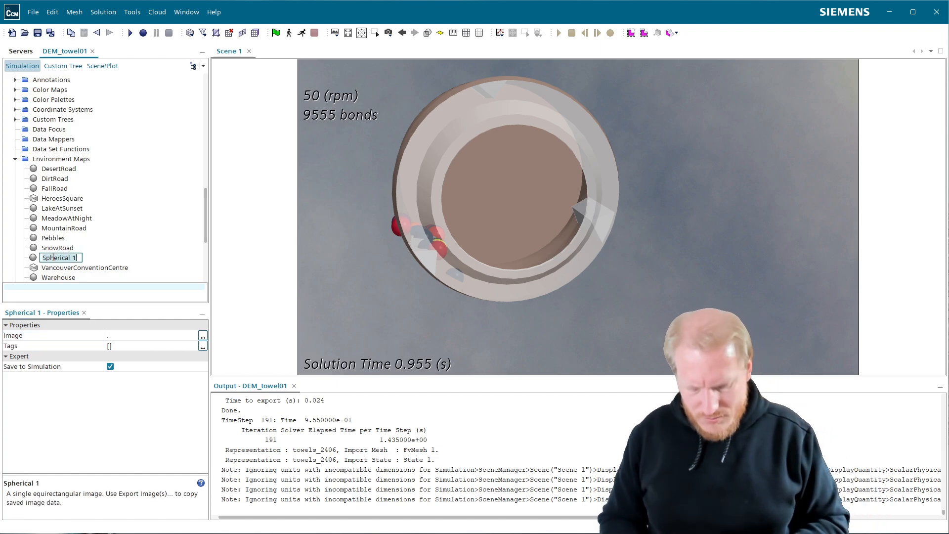
{"action": "type", "text": "Building"}
{"action": "key", "text": "Return"}
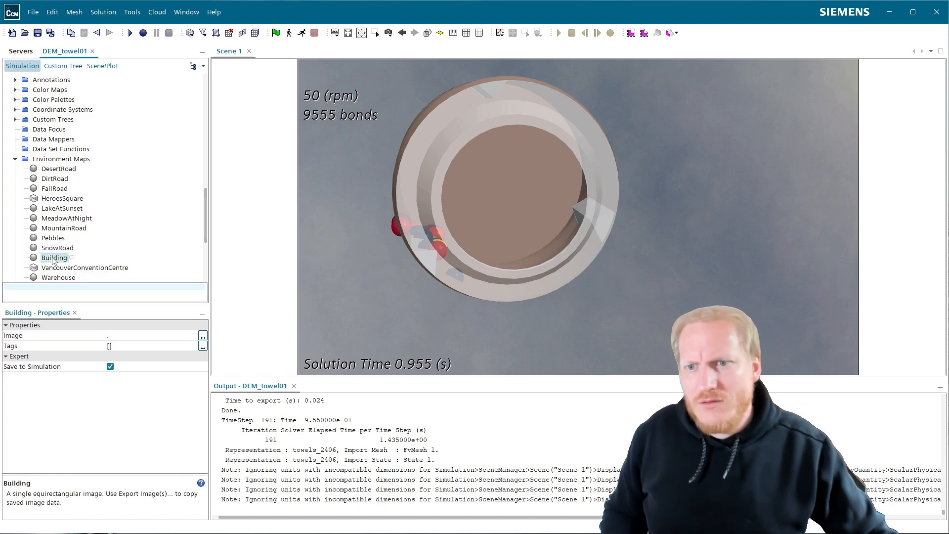
- Assign buildinggrey.jpg from CCMVisualTemplates > environmentmaps > spheres > buildings as the image of the Building environment map
{"action": "left_click", "coordinate": [202, 336]}
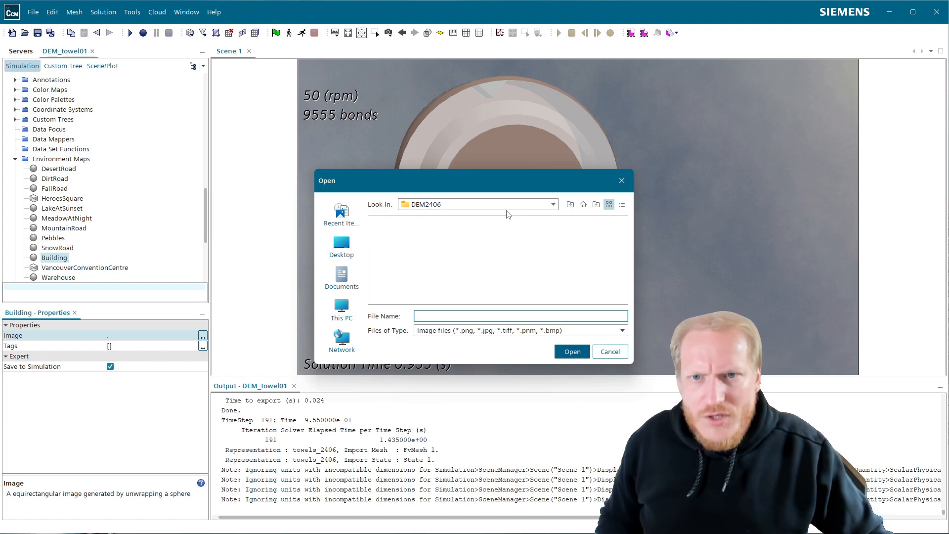
{"action": "left_click", "coordinate": [571, 205]}
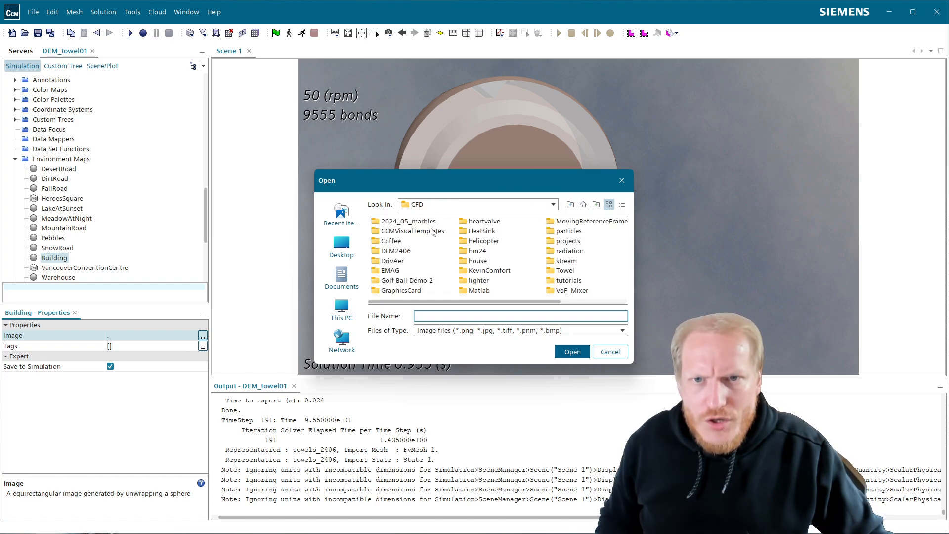
{"action": "double_click", "coordinate": [431, 231]}
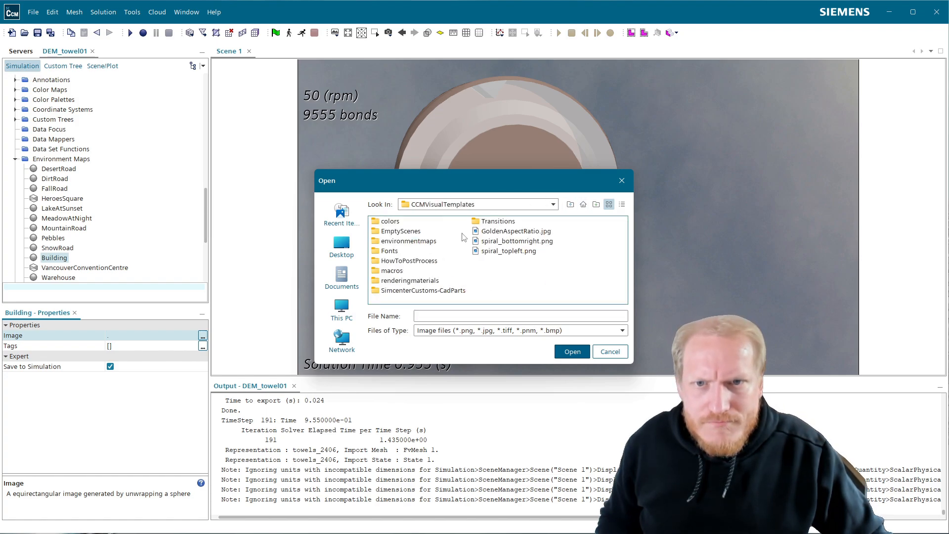
{"action": "double_click", "coordinate": [416, 242]}
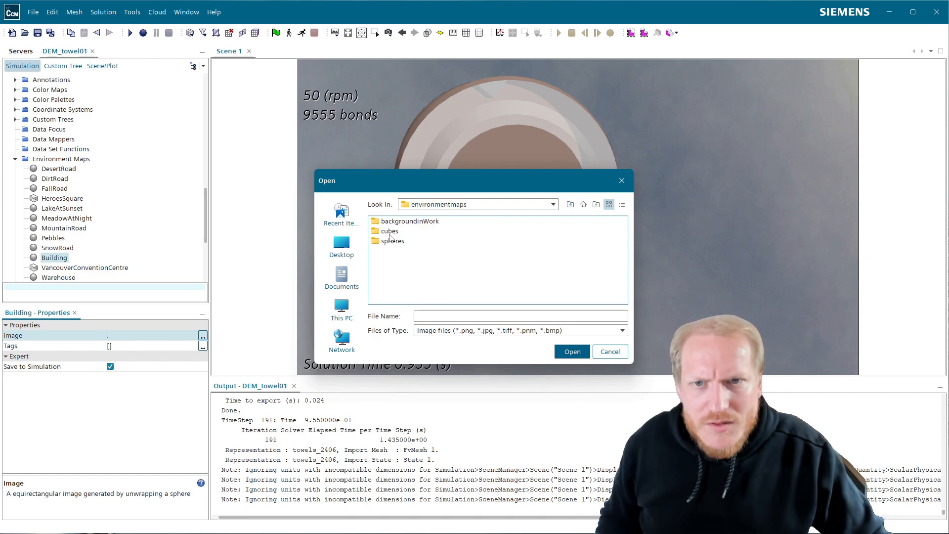
{"action": "double_click", "coordinate": [390, 241]}
{"action": "double_click", "coordinate": [405, 224]}
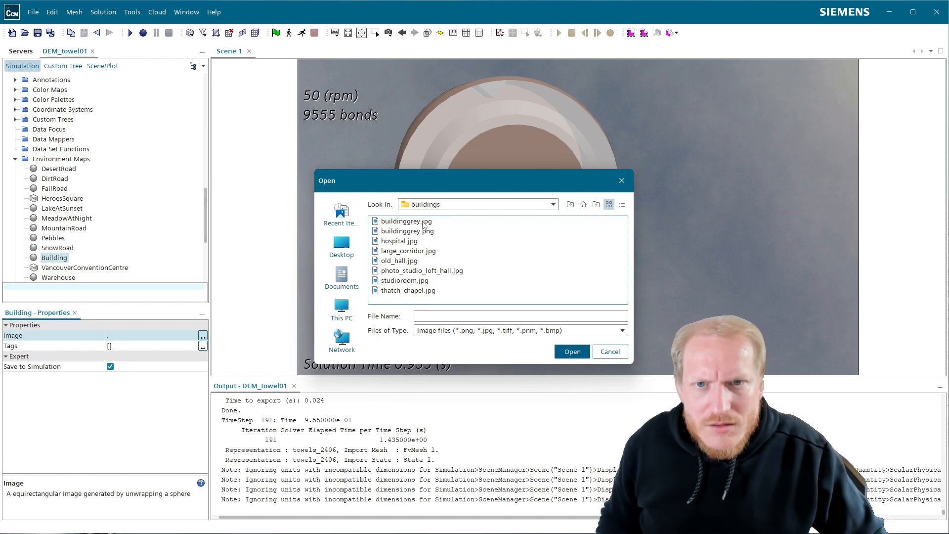
{"action": "left_click", "coordinate": [423, 223]}
{"action": "left_click", "coordinate": [567, 352]}
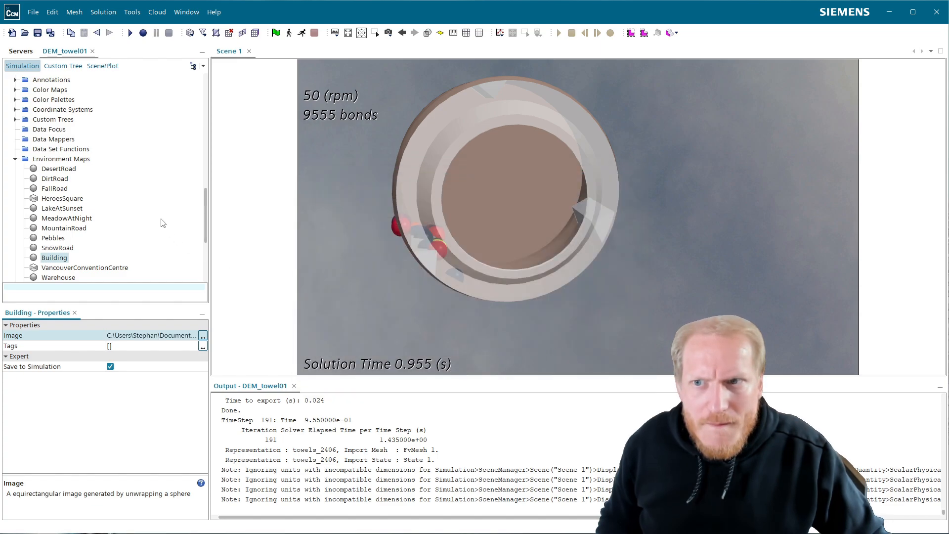
- Set the environment map of Scene 1's background to Building
{"action": "left_click", "coordinate": [92, 66]}
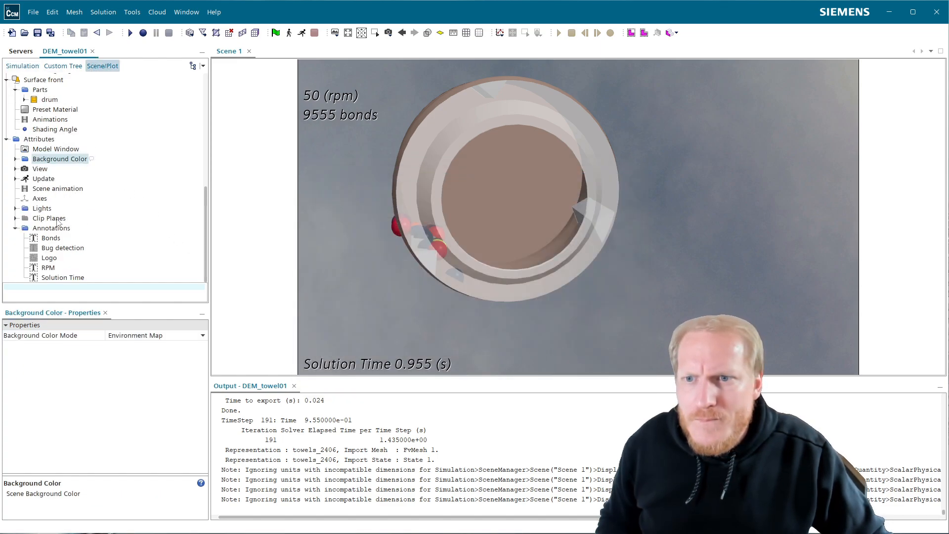
{"action": "left_click", "coordinate": [15, 158]}
{"action": "left_click", "coordinate": [74, 169]}
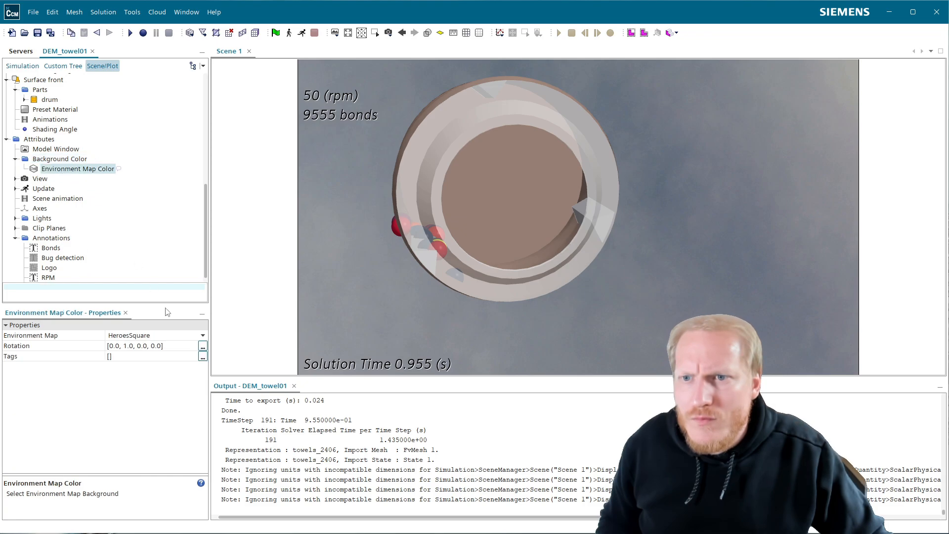
{"action": "left_click", "coordinate": [153, 336]}
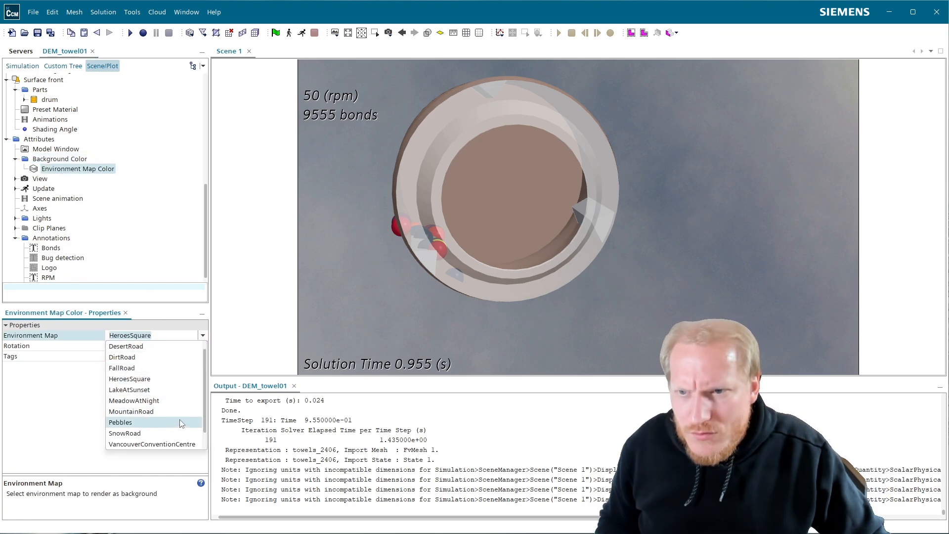
{"action": "left_click", "coordinate": [154, 347]}
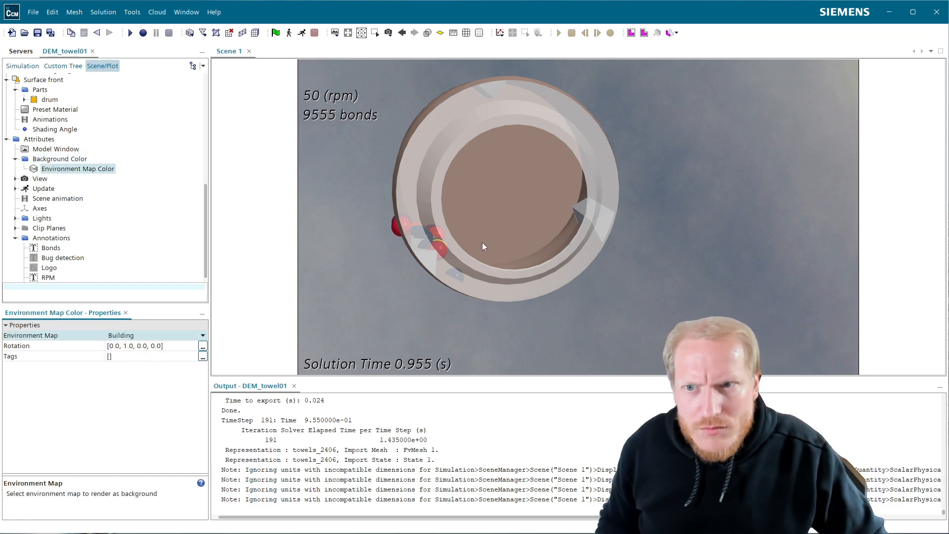
- Set the background environment map's rotation to axis -1, 0, 0 and angle 90 to align the room with the drum
{"action": "left_click_drag", "start_coordinate": [569, 241], "coordinate": [814, 175]}
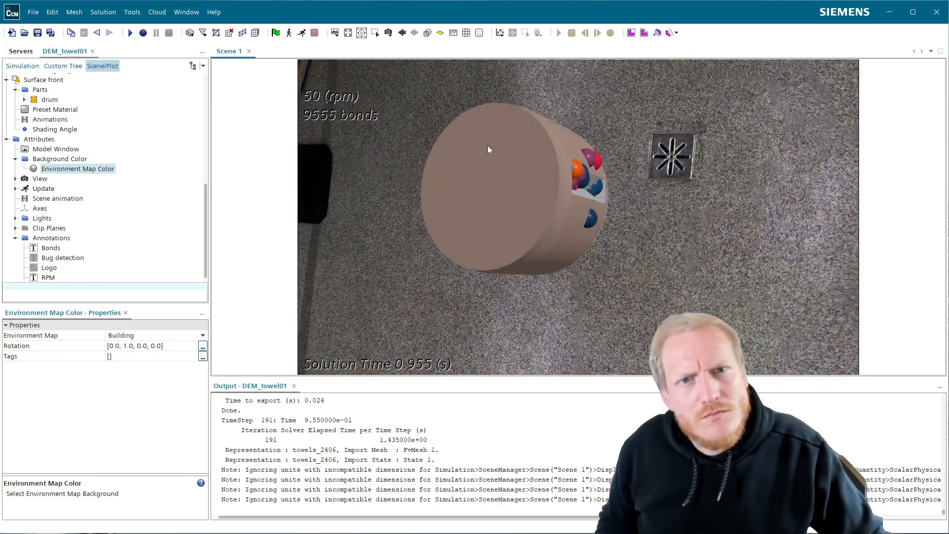
{"action": "left_click_drag", "start_coordinate": [488, 145], "coordinate": [572, 208]}
{"action": "left_click", "coordinate": [152, 347]}
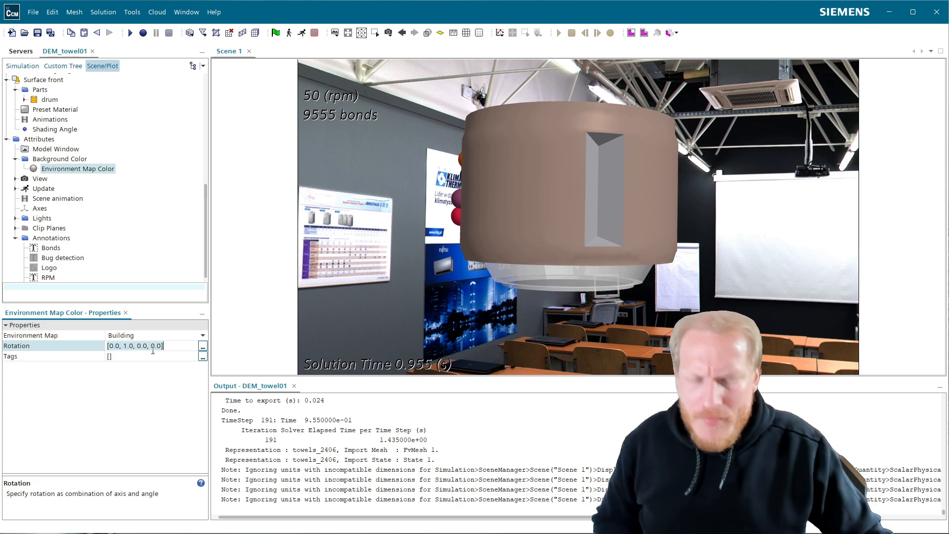
{"action": "type", "text": "-1.0, 0.0, 0.0"}
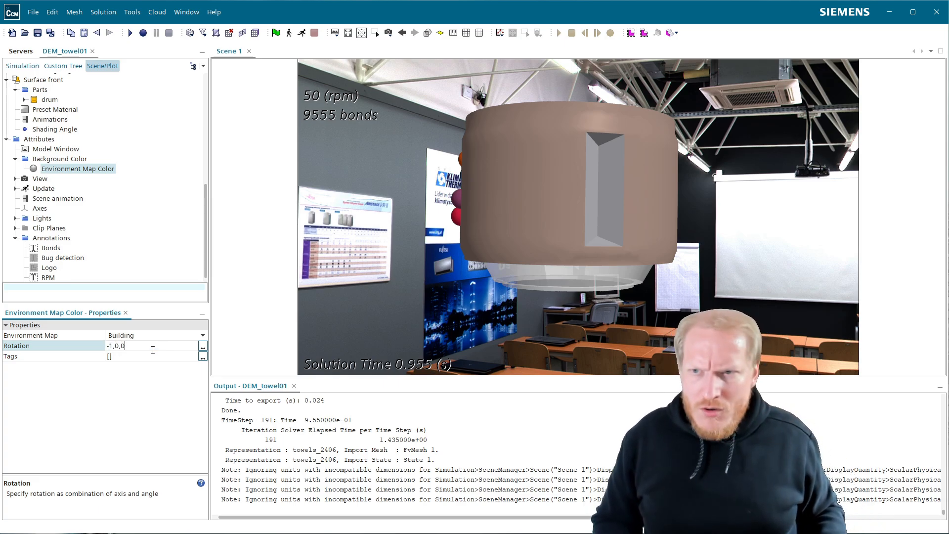
{"action": "type", "text": ", 90"}
{"action": "key", "text": "Return"}
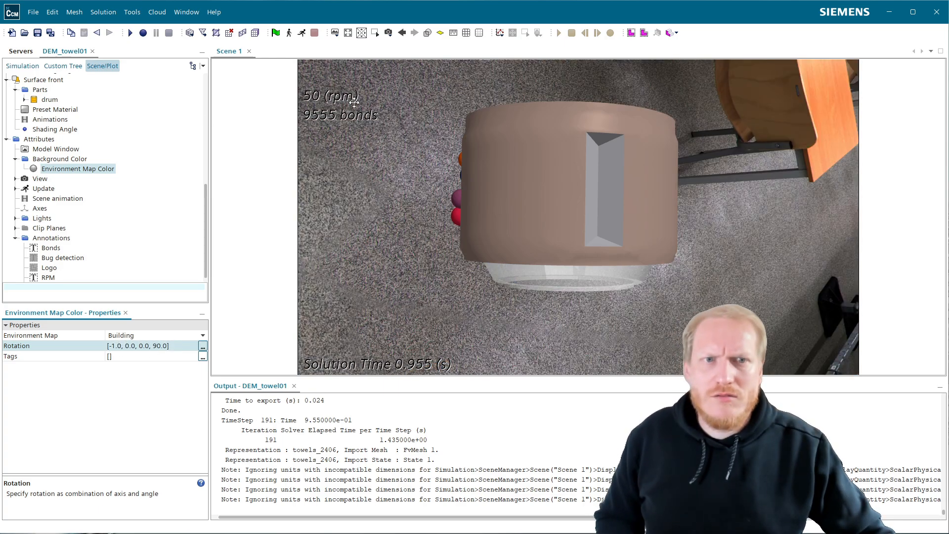
{"action": "left_click", "coordinate": [525, 97]}
{"action": "left_click_drag", "start_coordinate": [524, 96], "coordinate": [699, 172]}
{"action": "left_click_drag", "start_coordinate": [760, 203], "coordinate": [571, 281]}
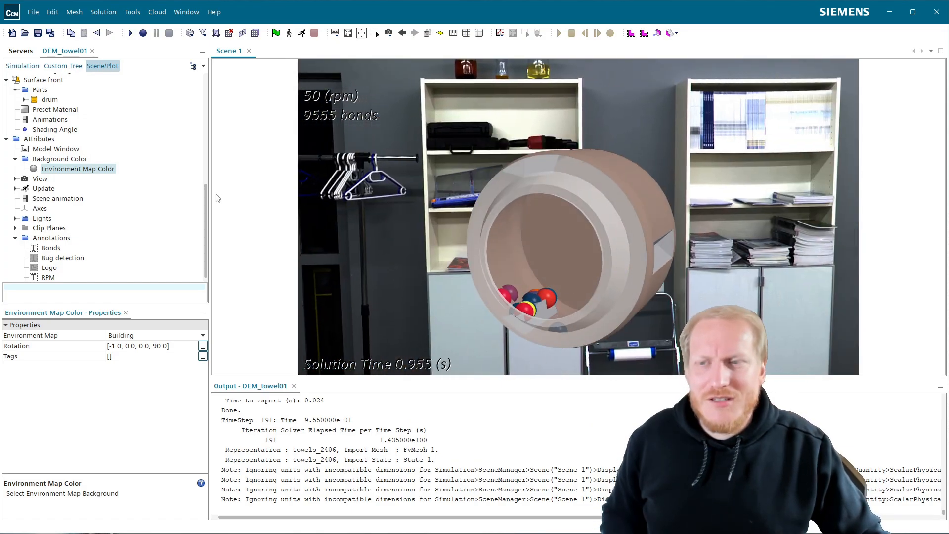
- Open the Building environment map's image chooser, then switch to File Explorer and browse spheres > buildings with larger thumbnails
{"action": "left_click", "coordinate": [35, 66]}
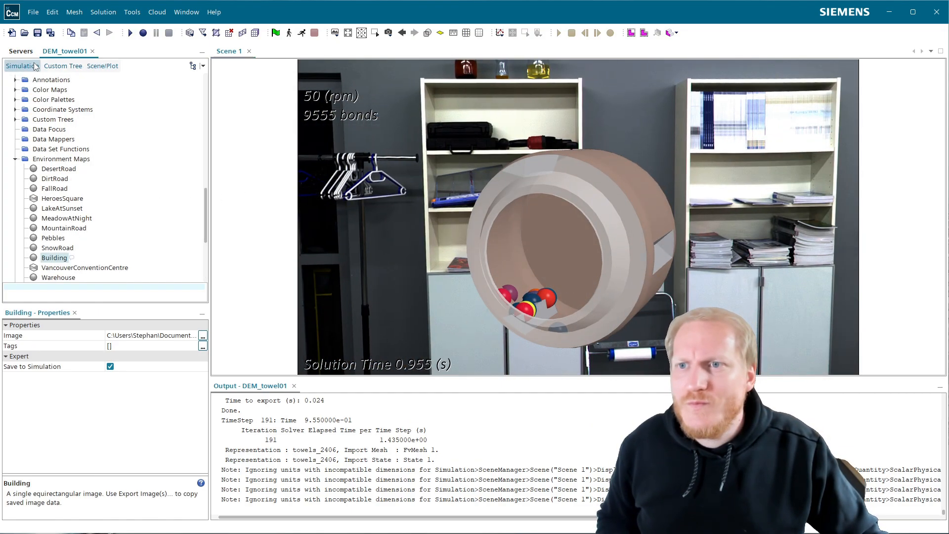
{"action": "left_click", "coordinate": [203, 337]}
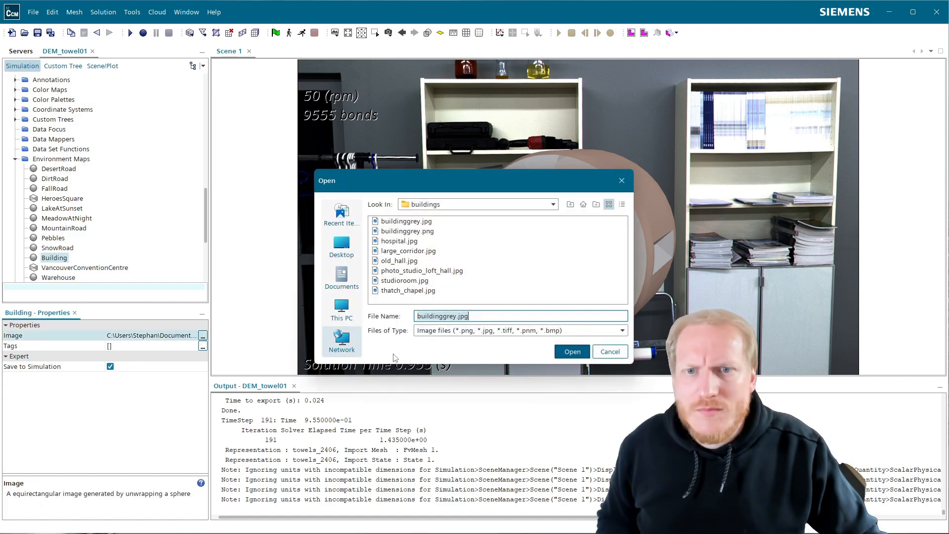
{"action": "key", "text": "alt+Tab"}
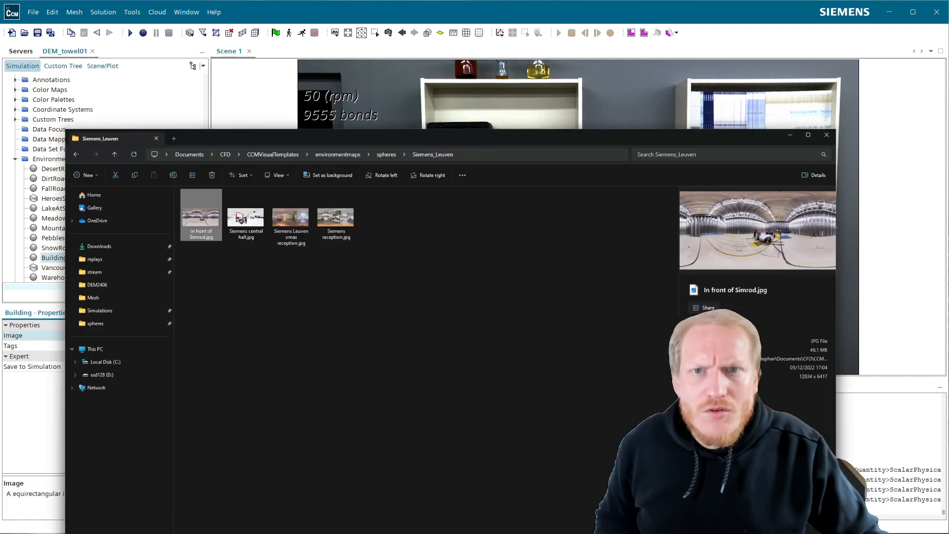
{"action": "left_click", "coordinate": [394, 32]}
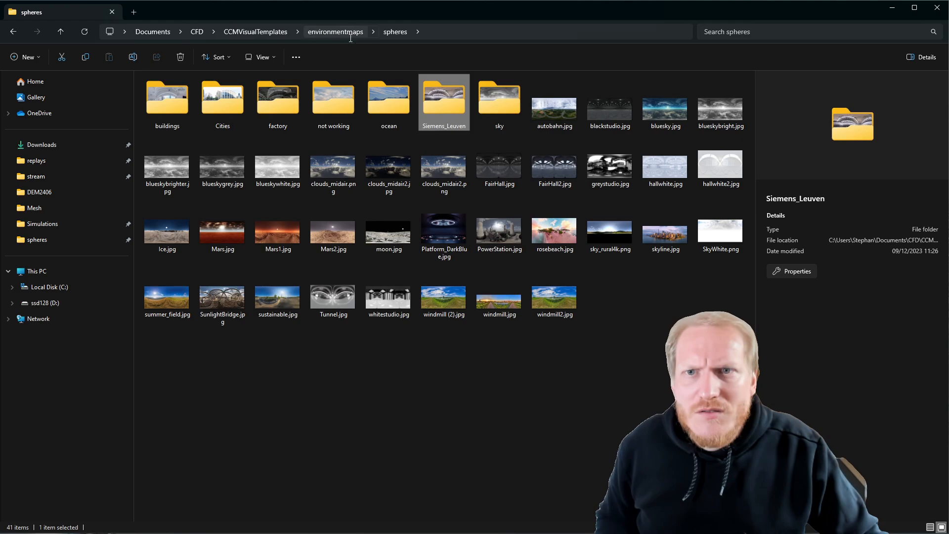
{"action": "double_click", "coordinate": [165, 108]}
{"action": "scroll", "coordinate": [356, 225], "scroll_direction": "up", "scroll_amount": 5, "text": "ctrl"}
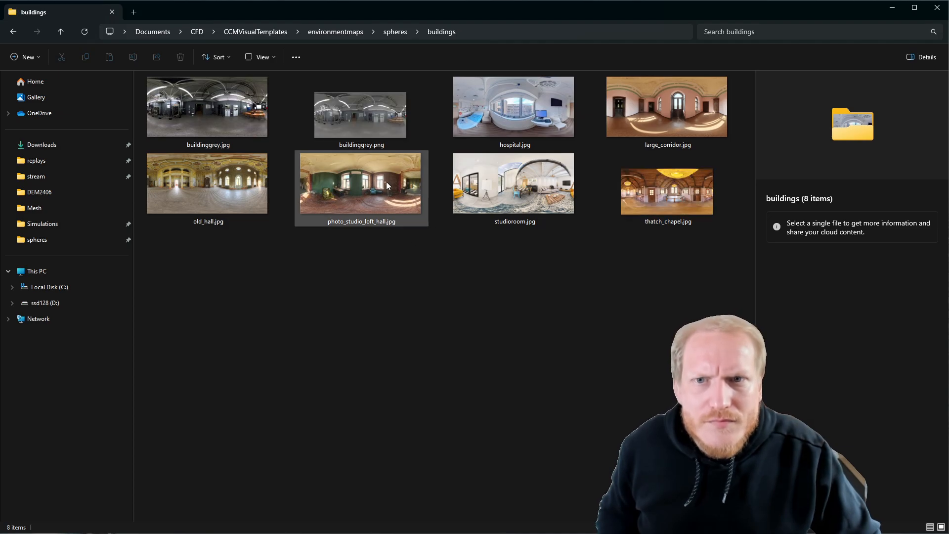
- Widen the side pane and switch it from file details to a large preview of large_corridor.jpg
{"action": "left_click", "coordinate": [687, 110]}
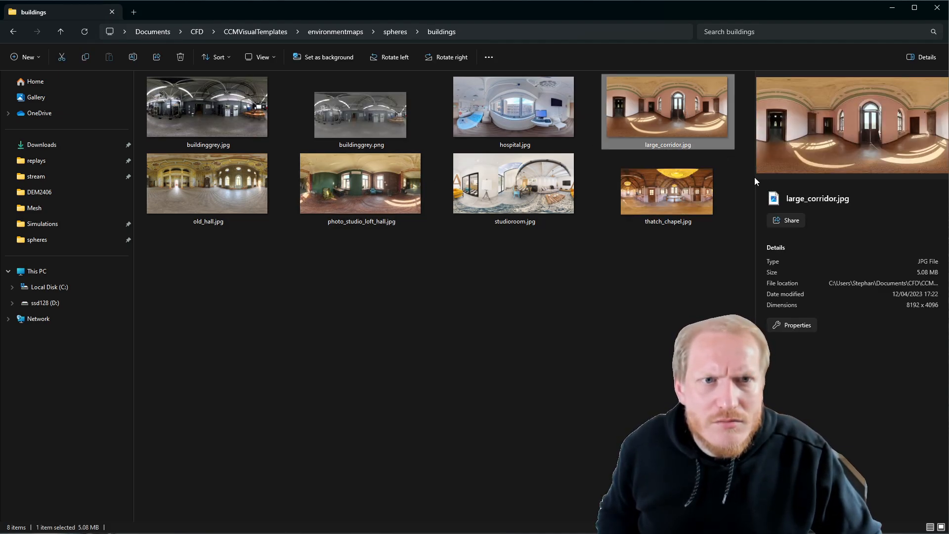
{"action": "left_click_drag", "start_coordinate": [755, 178], "coordinate": [270, 205]}
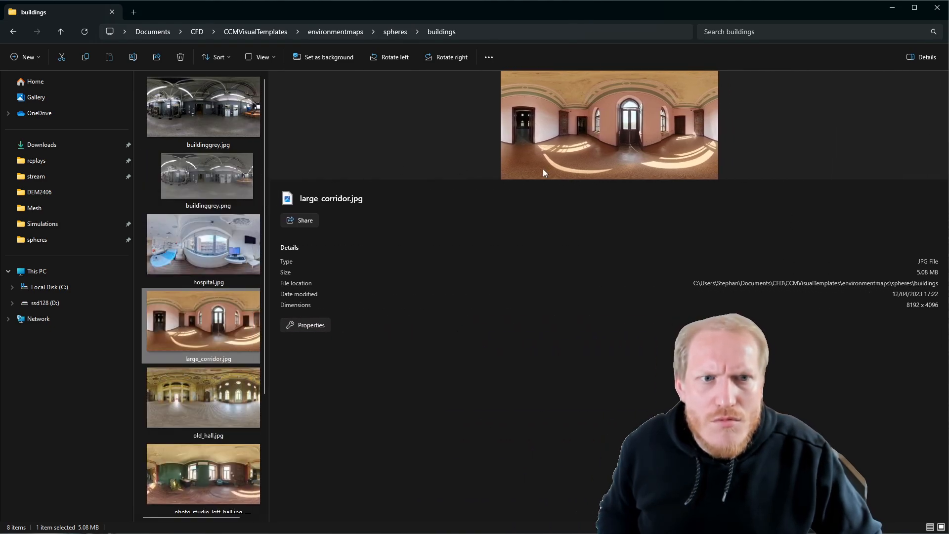
{"action": "left_click", "coordinate": [936, 57]}
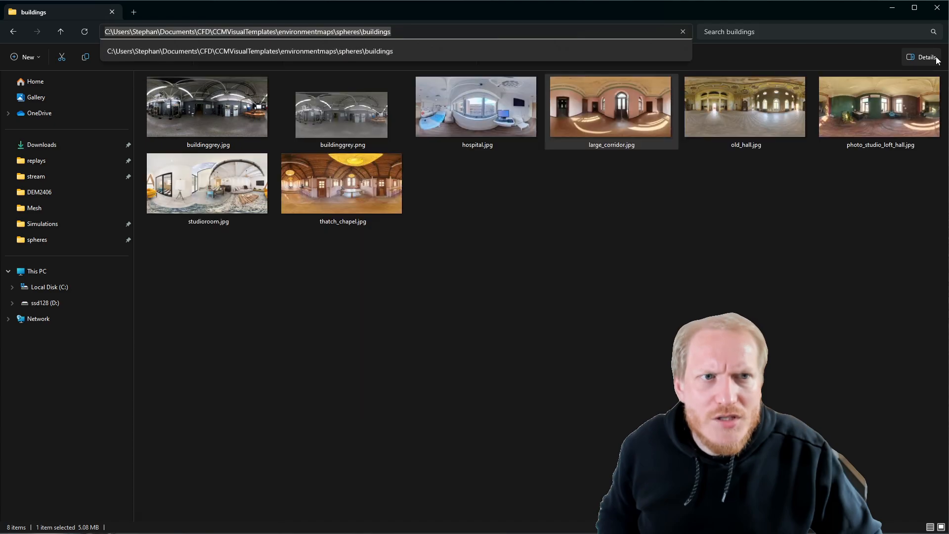
{"action": "left_click", "coordinate": [937, 57]}
{"action": "left_click", "coordinate": [564, 268]}
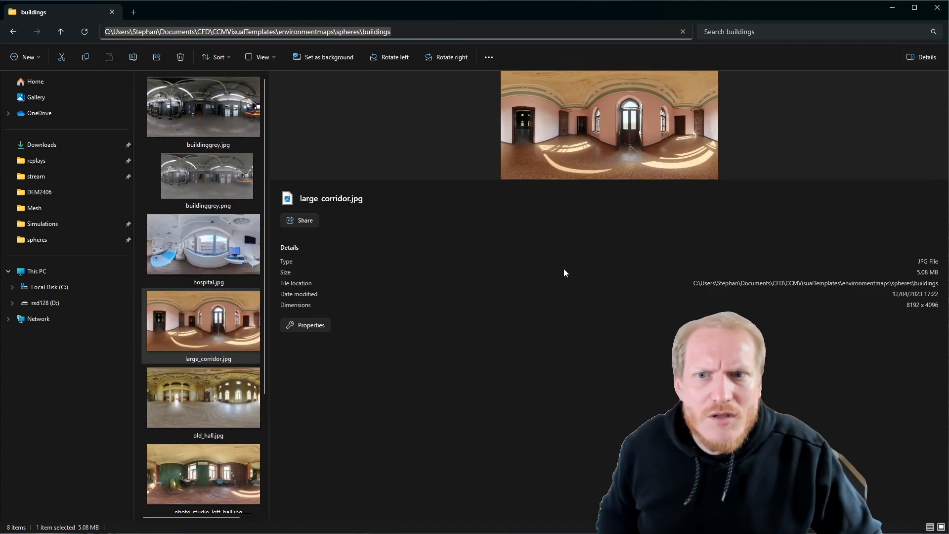
{"action": "left_click", "coordinate": [272, 59]}
{"action": "left_click", "coordinate": [280, 227]}
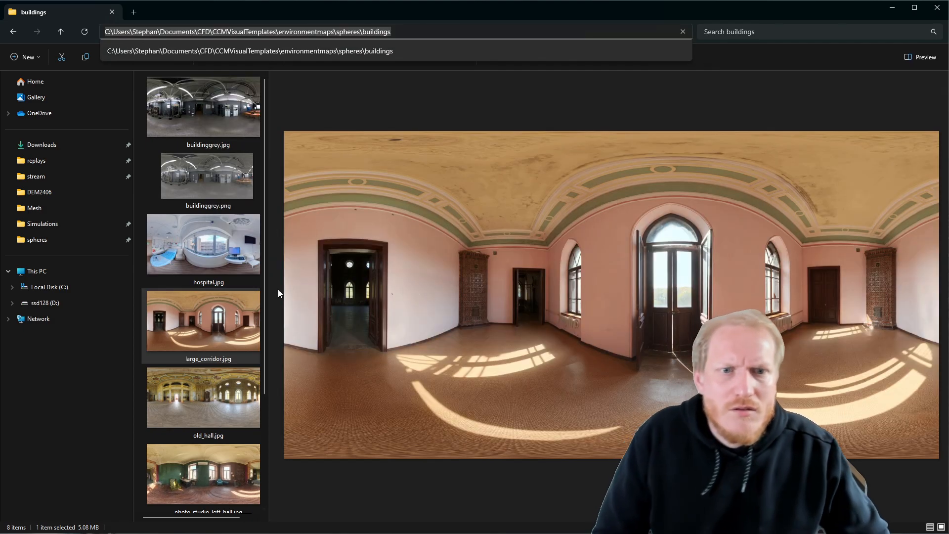
- Preview the other building panoramas, including old_hall.jpg and studioroom.jpg, to compare them as backgrounds
{"action": "left_click", "coordinate": [215, 175]}
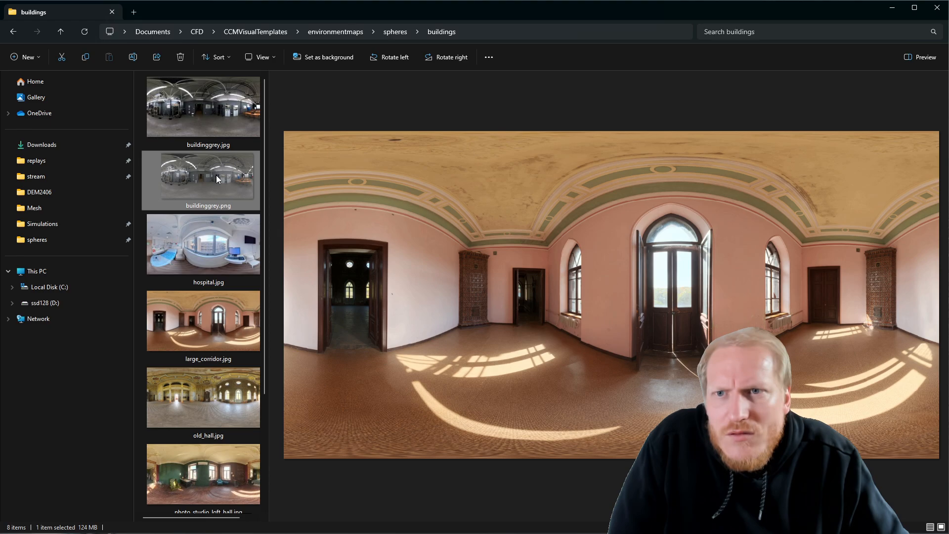
{"action": "left_click", "coordinate": [221, 249]}
{"action": "left_click", "coordinate": [221, 346]}
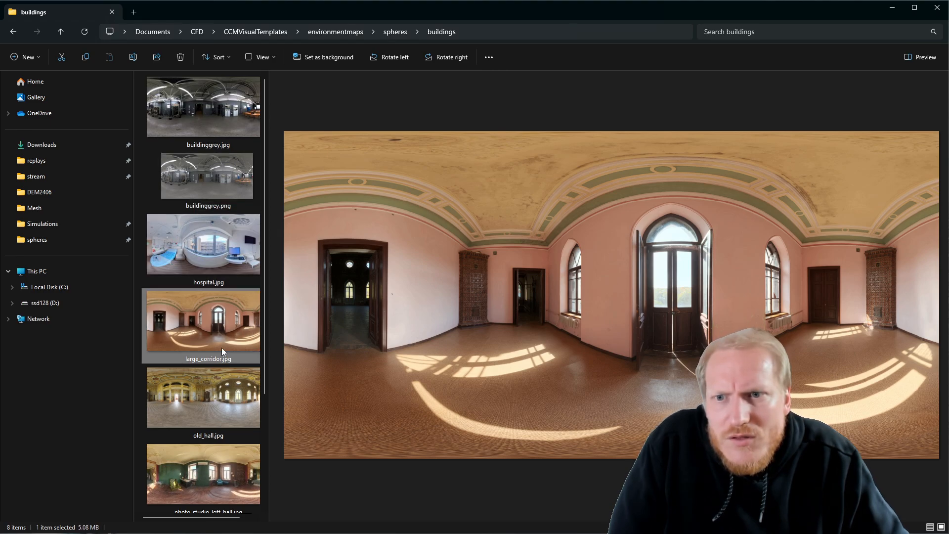
{"action": "left_click", "coordinate": [218, 398]}
{"action": "scroll", "coordinate": [221, 428], "scroll_direction": "down", "scroll_amount": 3}
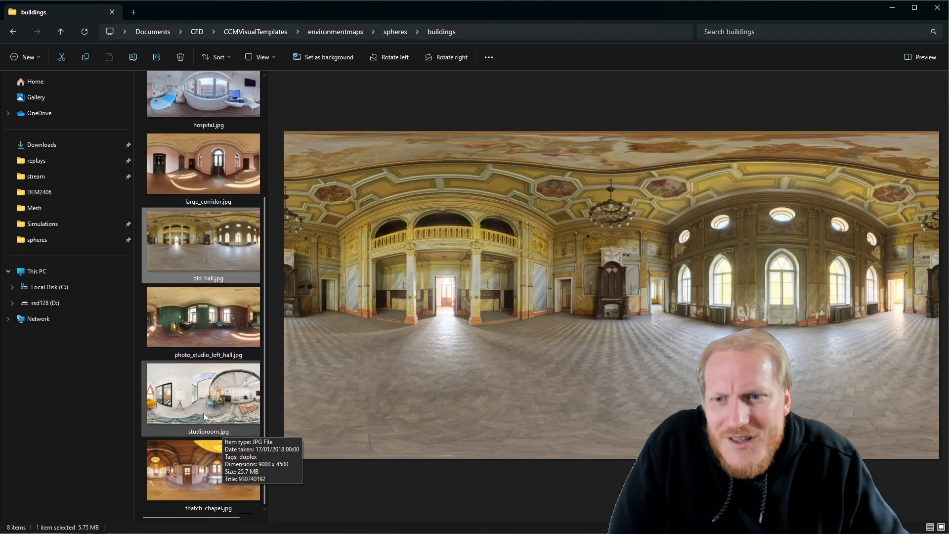
{"action": "left_click", "coordinate": [239, 388]}
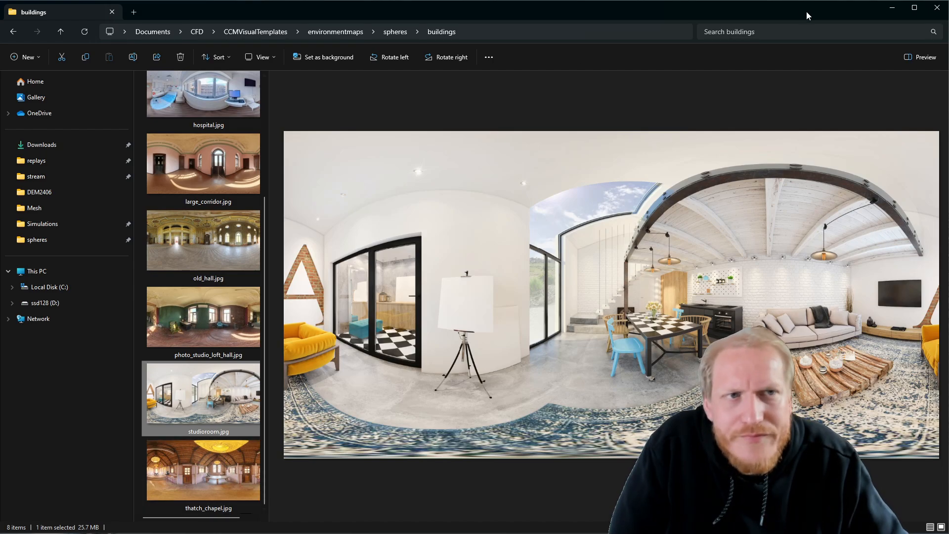
- Back in Simcenter STAR-CCM+, assign studioroom.jpg as the Building environment map's image and orbit the scene until the drum faces front
{"action": "left_click", "coordinate": [893, 9]}
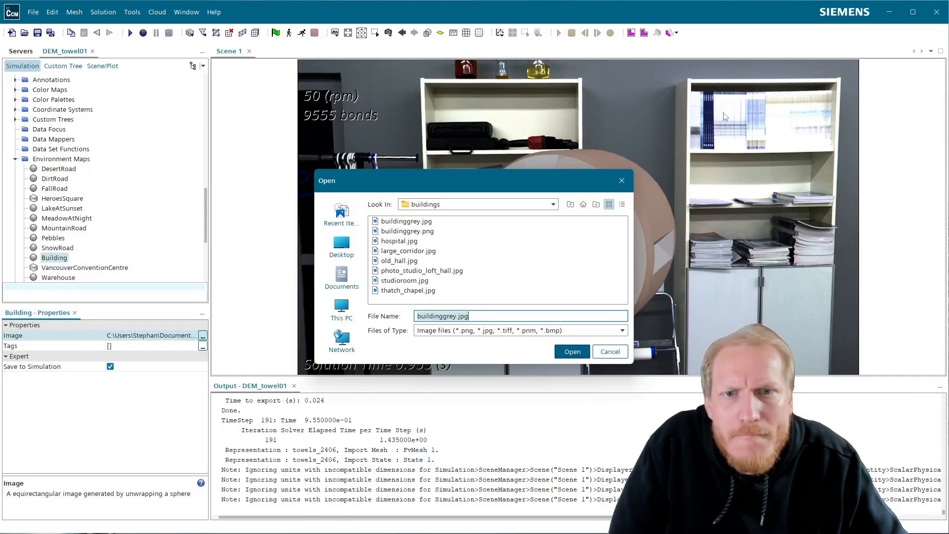
{"action": "left_click", "coordinate": [416, 281]}
{"action": "left_click", "coordinate": [572, 352]}
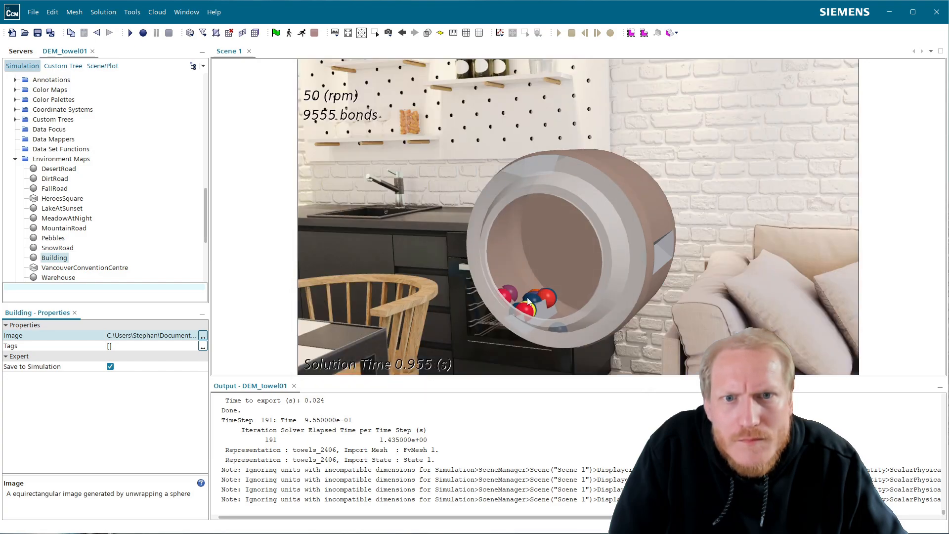
{"action": "left_click_drag", "start_coordinate": [535, 289], "coordinate": [569, 267]}
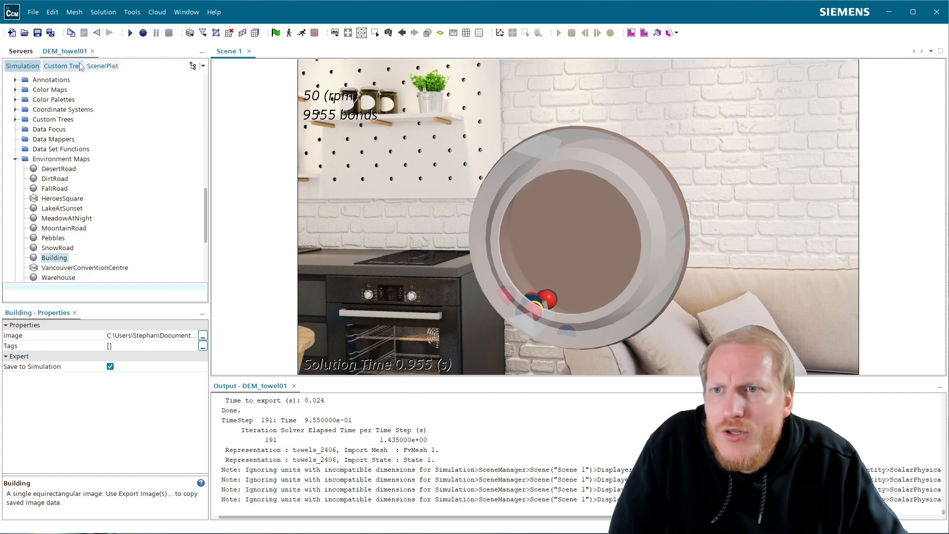
- Play the AllDisplayersShadows.java macro from CCMVisualTemplates > macros on Scene 1
{"action": "left_click", "coordinate": [102, 66]}
{"action": "scroll", "coordinate": [74, 193], "scroll_direction": "up", "scroll_amount": 4}
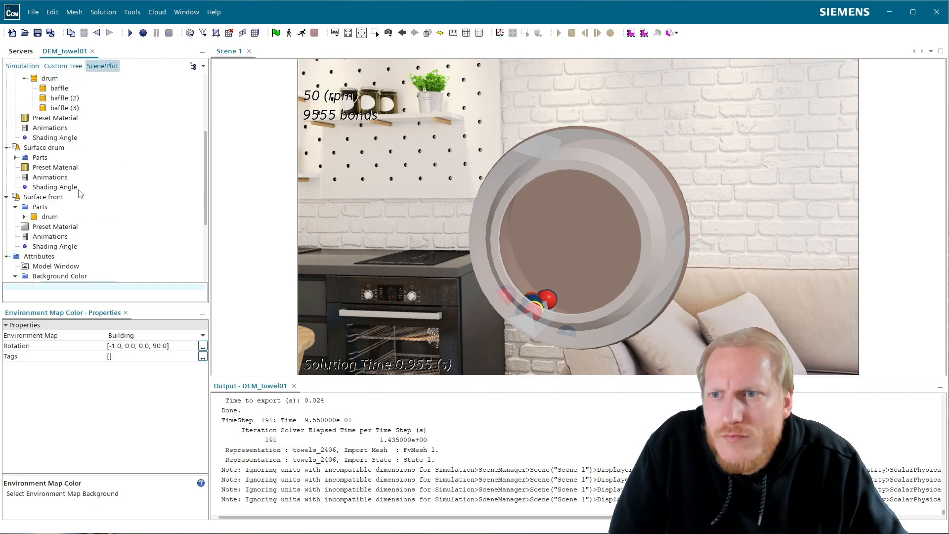
{"action": "scroll", "coordinate": [81, 194], "scroll_direction": "up", "scroll_amount": 4}
{"action": "left_click", "coordinate": [7, 177]}
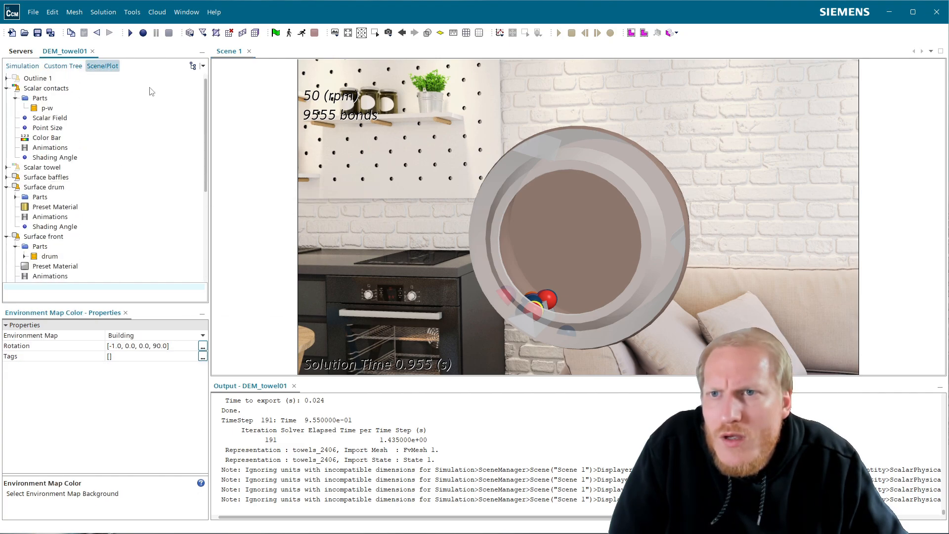
{"action": "left_click", "coordinate": [131, 33]}
{"action": "left_click", "coordinate": [199, 192]}
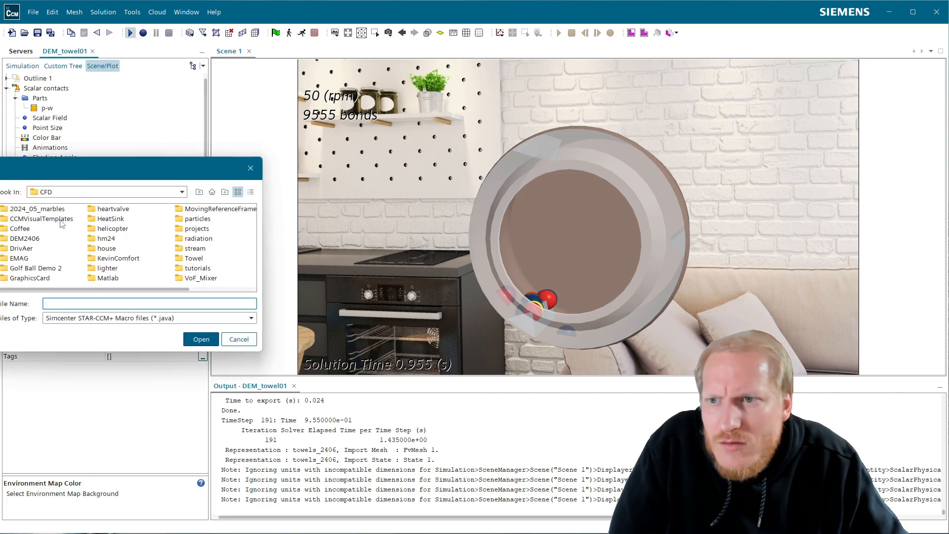
{"action": "double_click", "coordinate": [35, 219]}
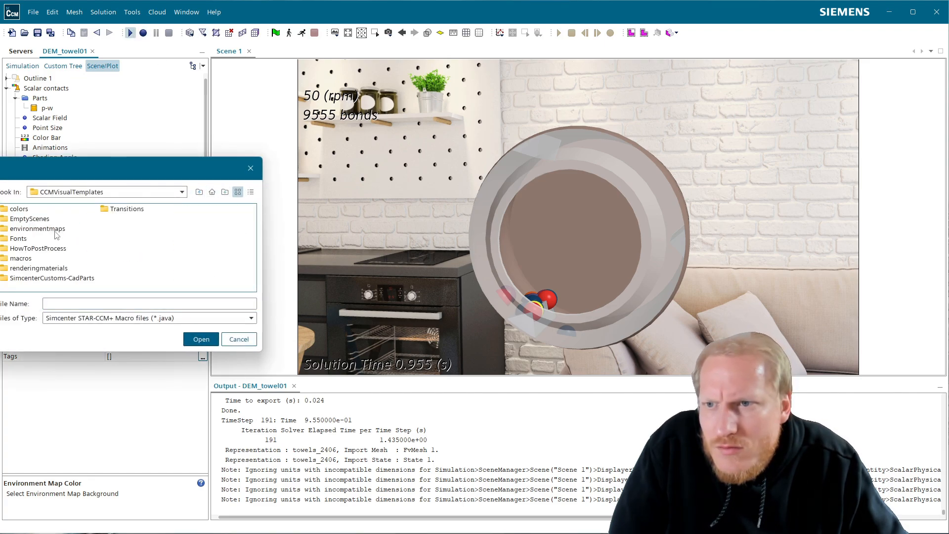
{"action": "double_click", "coordinate": [20, 259]}
{"action": "left_click", "coordinate": [54, 218]}
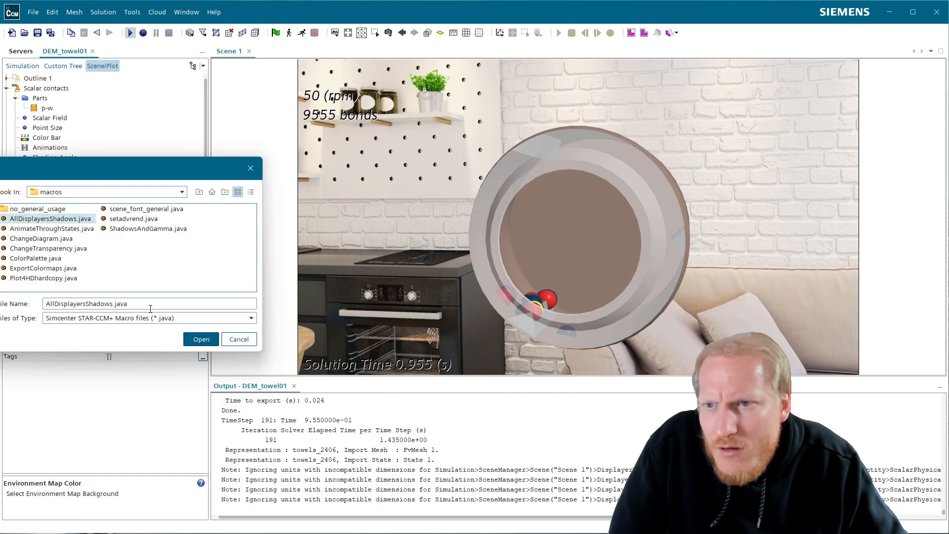
{"action": "left_click", "coordinate": [203, 339]}
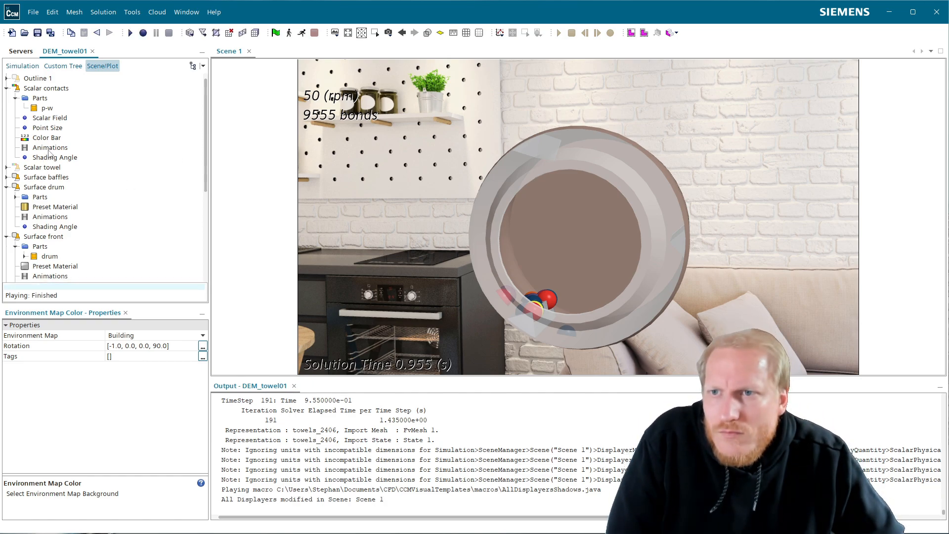
- Show the Scalar towel displayer and clear the solution, including fields, mesh, Lagrangian DEM fields and recorded solution history
{"action": "left_click", "coordinate": [6, 88]}
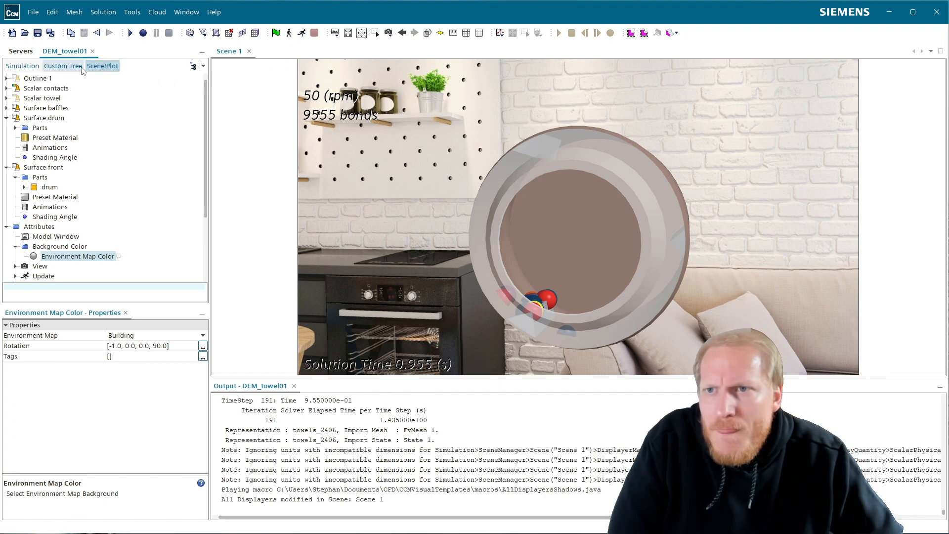
{"action": "left_click", "coordinate": [51, 108]}
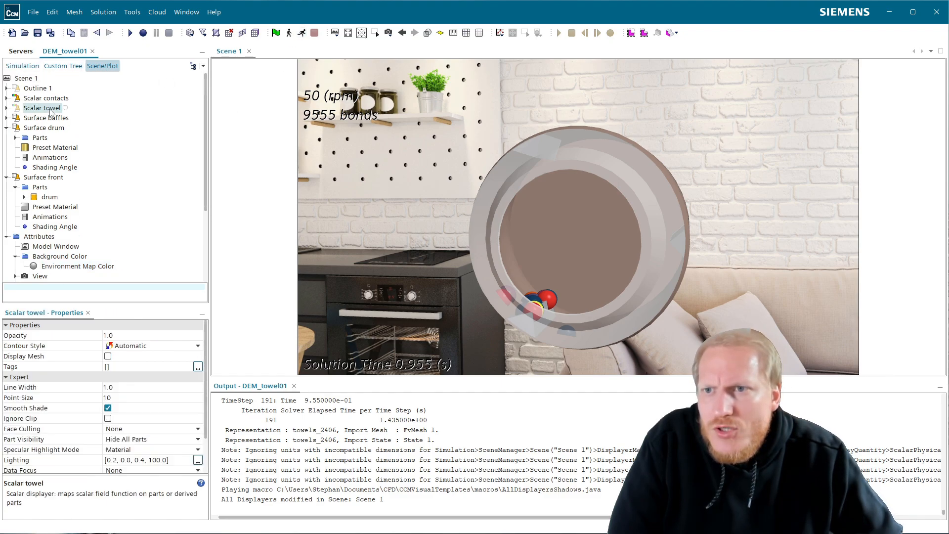
{"action": "left_click", "coordinate": [103, 12]}
{"action": "left_click", "coordinate": [121, 43]}
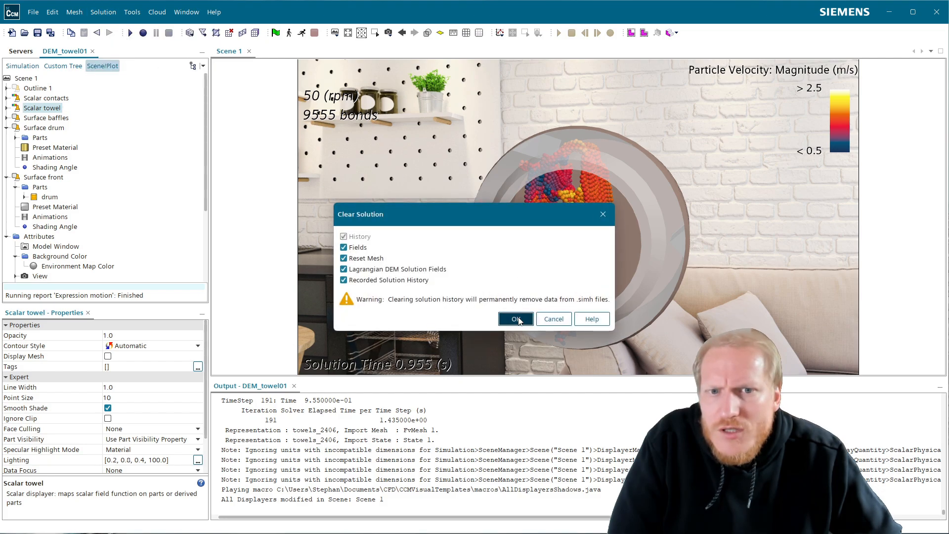
{"action": "left_click", "coordinate": [516, 320]}
- Check which functions the scalar fields of the Scalar towel and Scalar contacts displayers use
{"action": "left_click", "coordinate": [32, 68]}
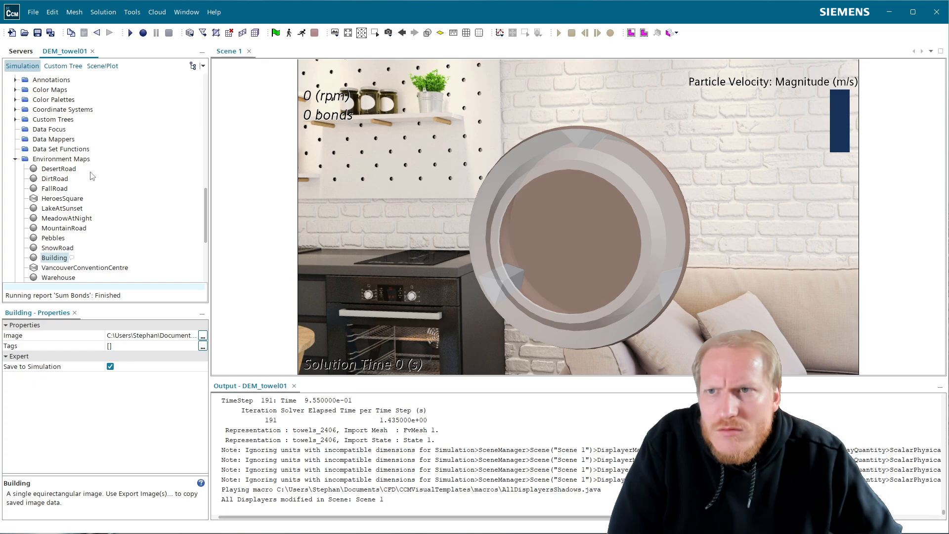
{"action": "left_click", "coordinate": [111, 66]}
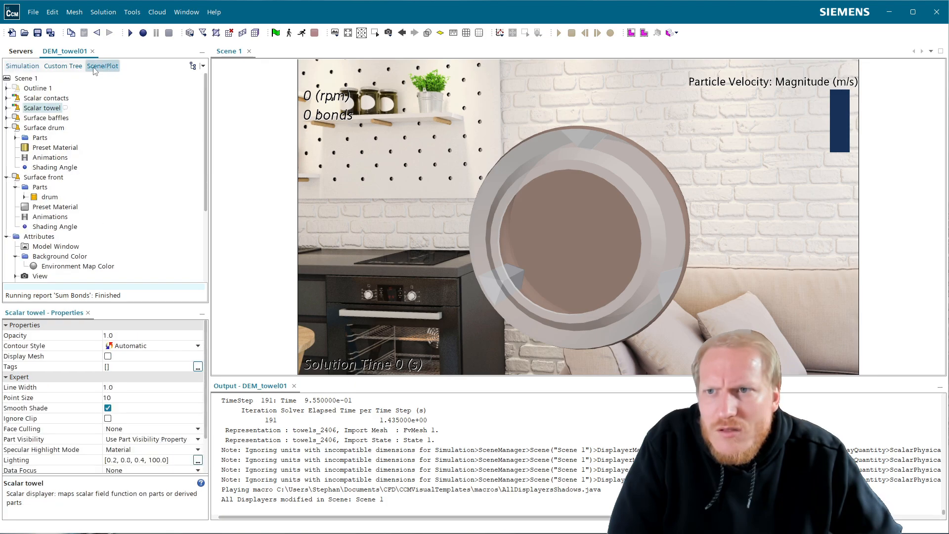
{"action": "left_click", "coordinate": [6, 108]}
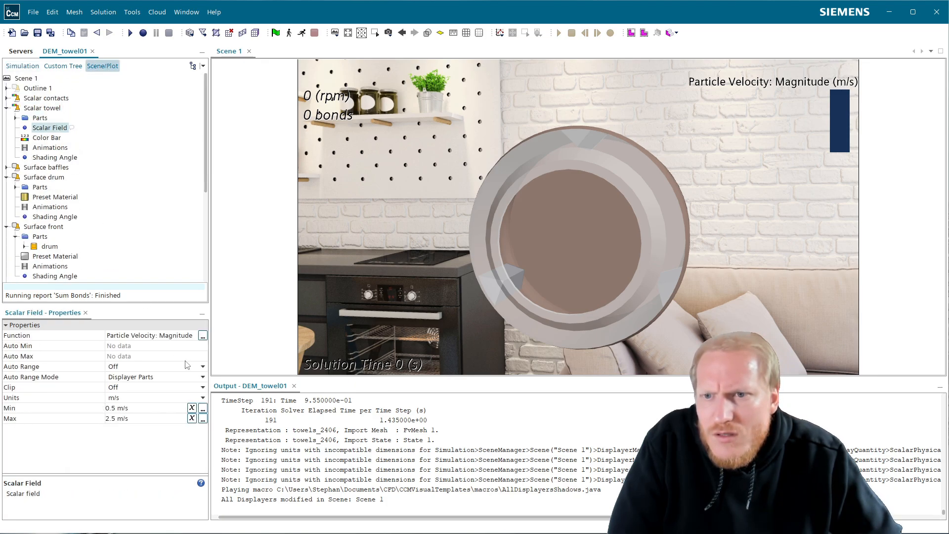
{"action": "left_click", "coordinate": [7, 98]}
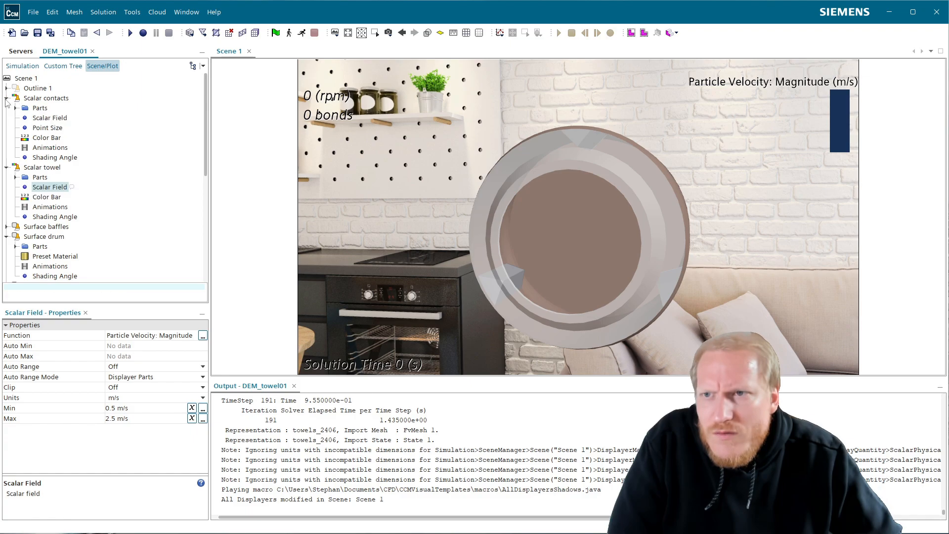
{"action": "left_click", "coordinate": [49, 118]}
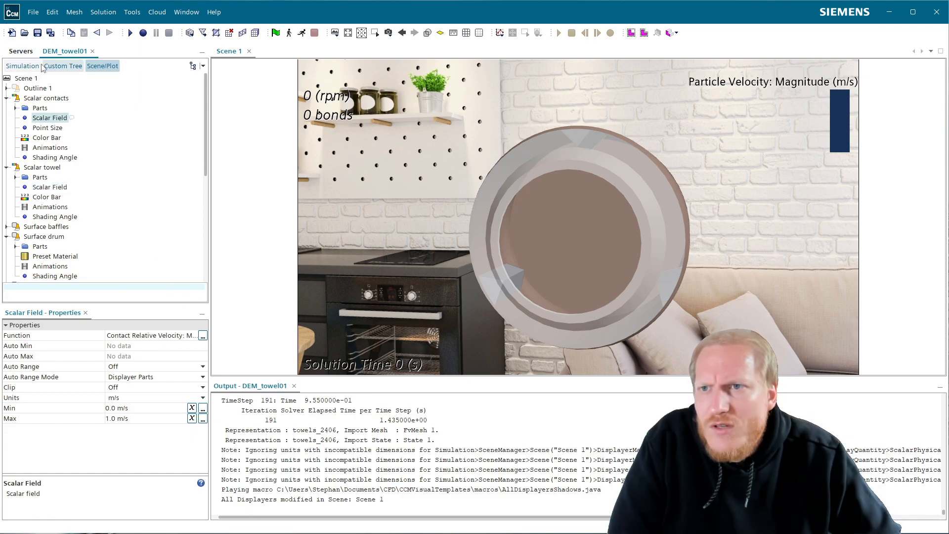
- Review which field functions the towels_2406 solution history records, showing only the selected ones and expanding the Parcel and Particle groups
{"action": "left_click", "coordinate": [22, 66]}
{"action": "scroll", "coordinate": [69, 82], "scroll_direction": "up", "scroll_amount": 5}
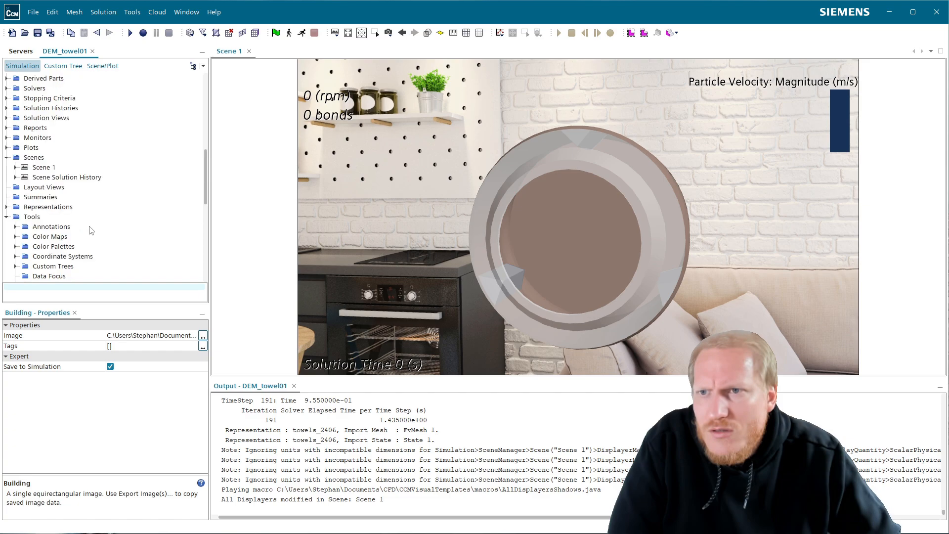
{"action": "left_click", "coordinate": [7, 108]}
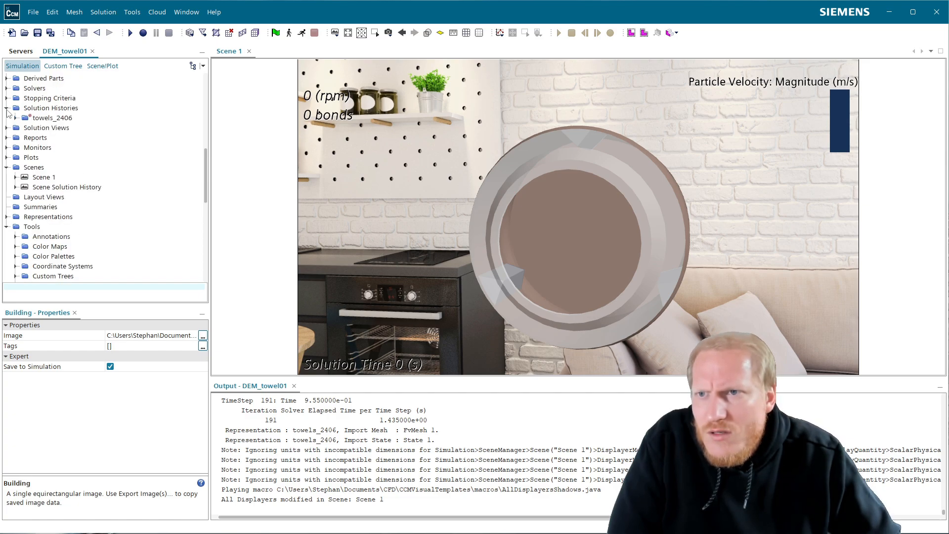
{"action": "left_click", "coordinate": [17, 118]}
{"action": "left_click", "coordinate": [50, 119]}
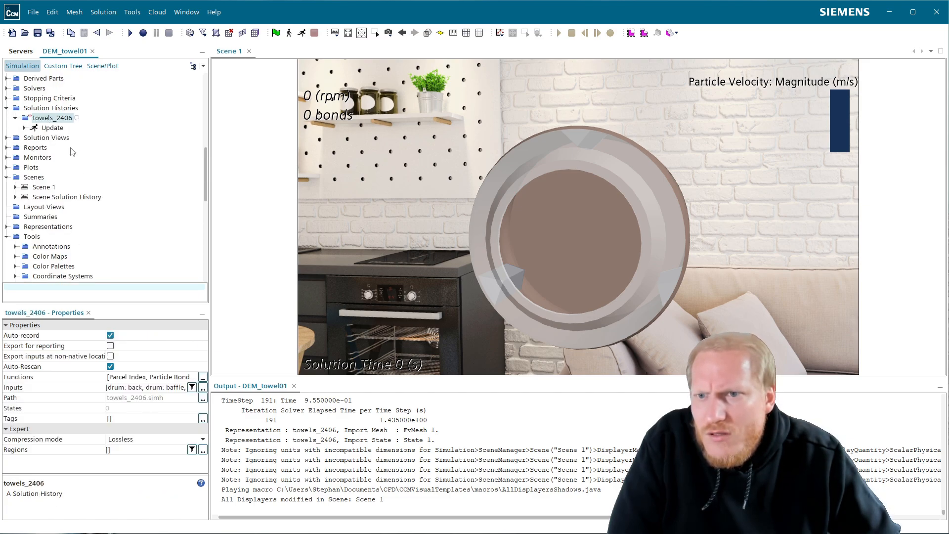
{"action": "left_click", "coordinate": [203, 378]}
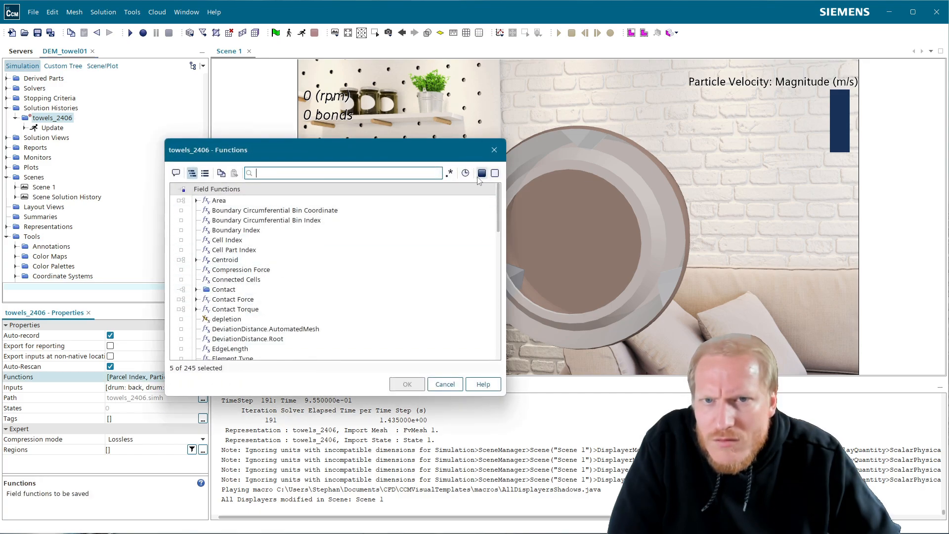
{"action": "left_click", "coordinate": [482, 173]}
{"action": "left_click", "coordinate": [197, 210]}
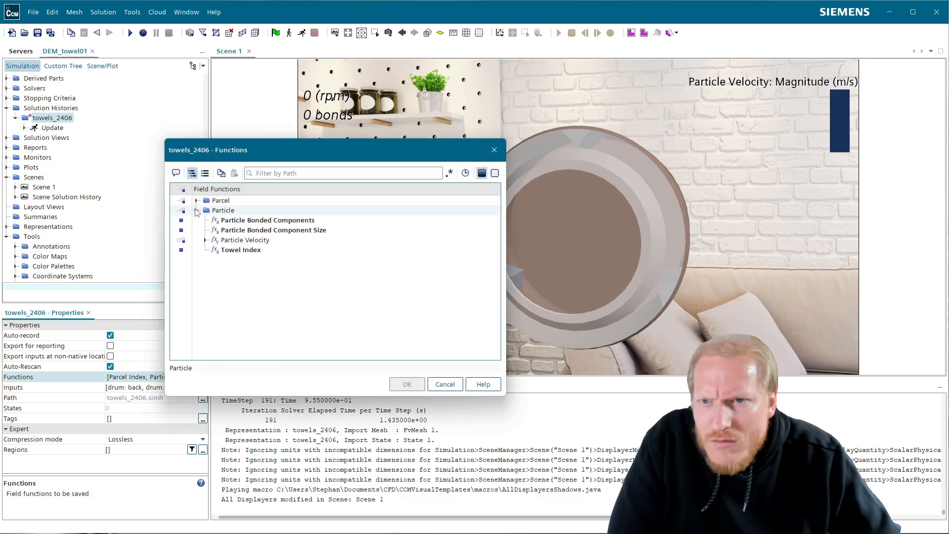
{"action": "left_click", "coordinate": [205, 240]}
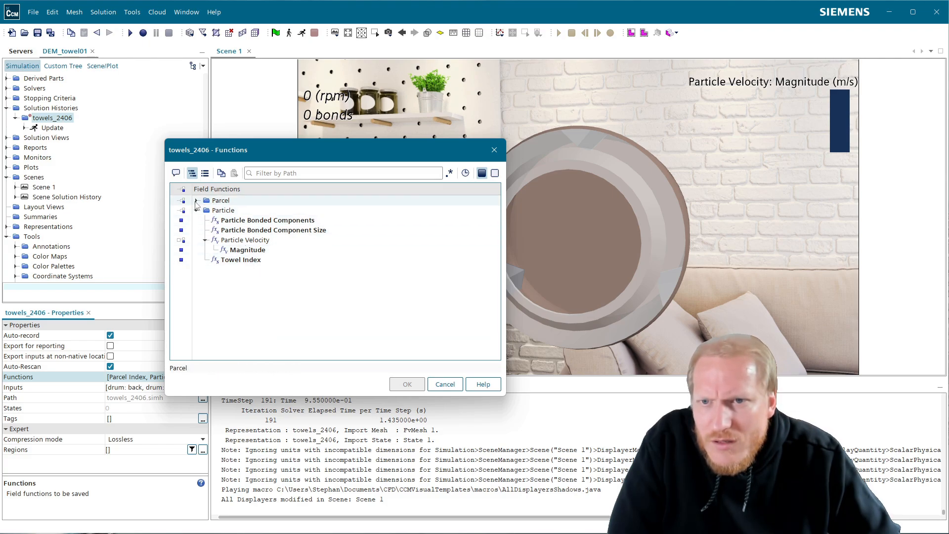
{"action": "left_click", "coordinate": [196, 200]}
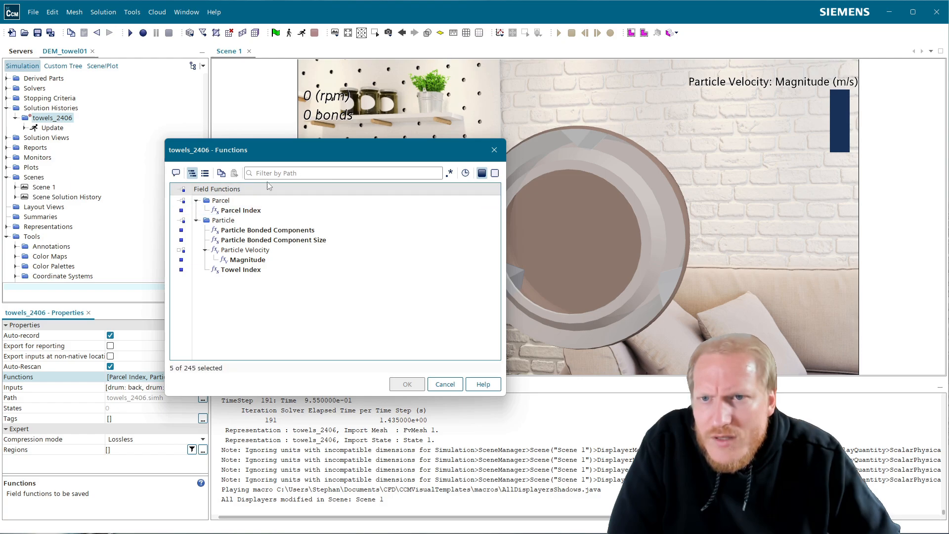
- Browse the available Contact field functions for towels_2406 and leave its function selection without changes
{"action": "left_click", "coordinate": [482, 173]}
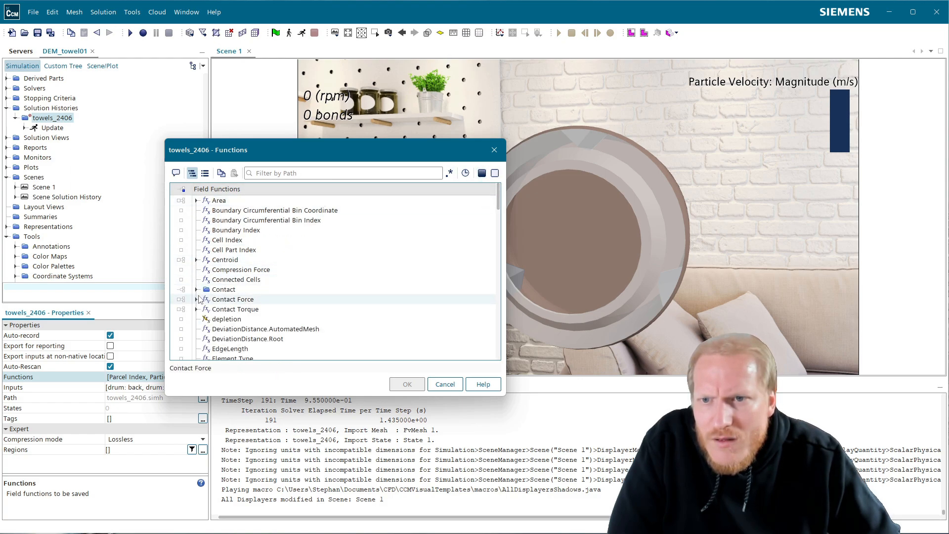
{"action": "left_click", "coordinate": [196, 289]}
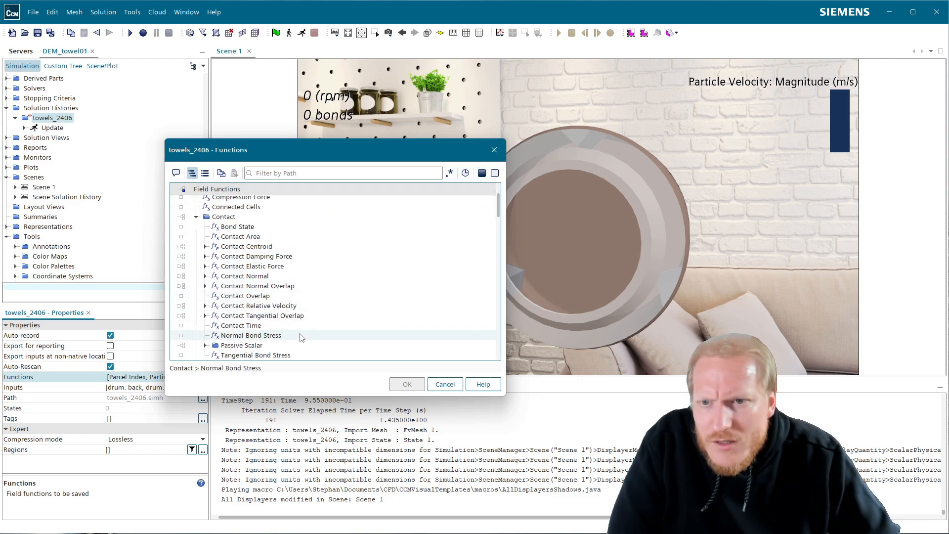
{"action": "scroll", "coordinate": [303, 338], "scroll_direction": "down", "scroll_amount": 1}
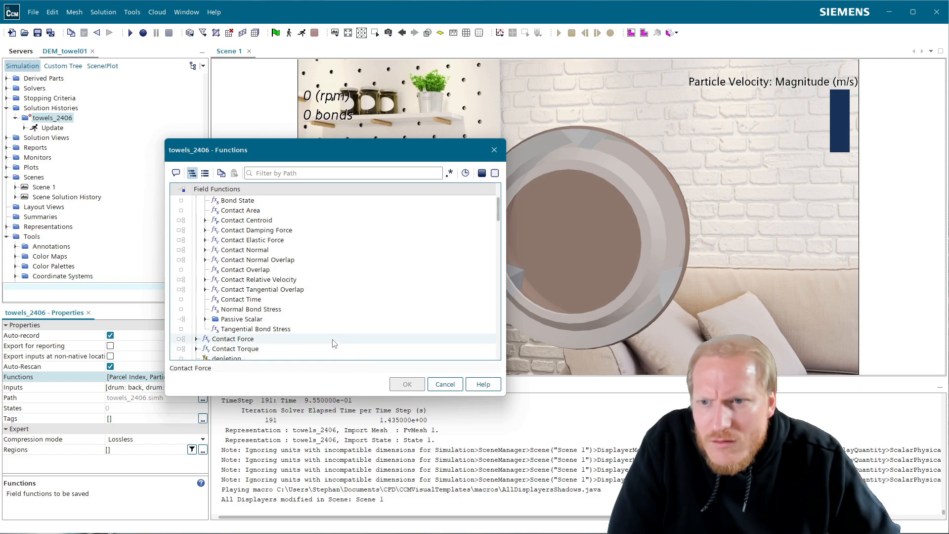
{"action": "left_click", "coordinate": [459, 389]}
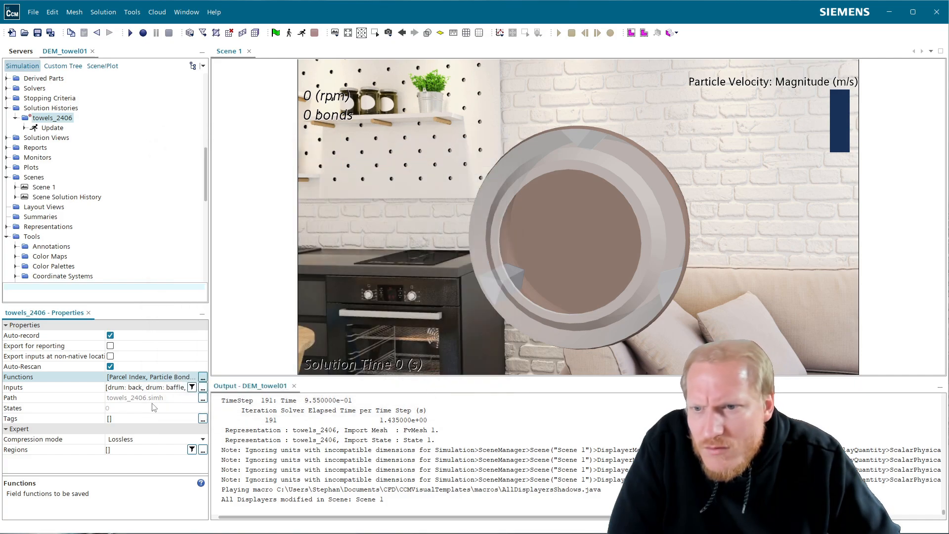
- Create a new solution history file named contacts in the DEM2406 folder
{"action": "right_click", "coordinate": [53, 108]}
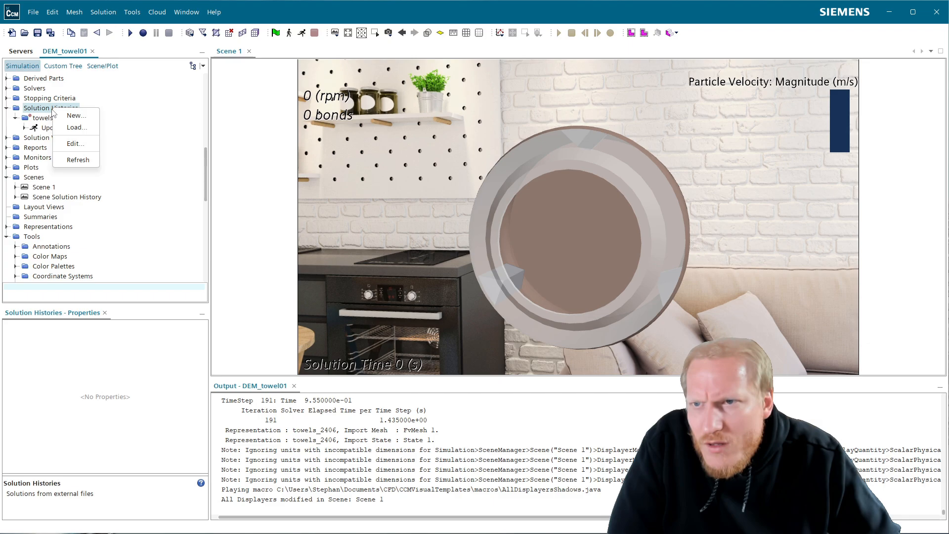
{"action": "left_click", "coordinate": [77, 120]}
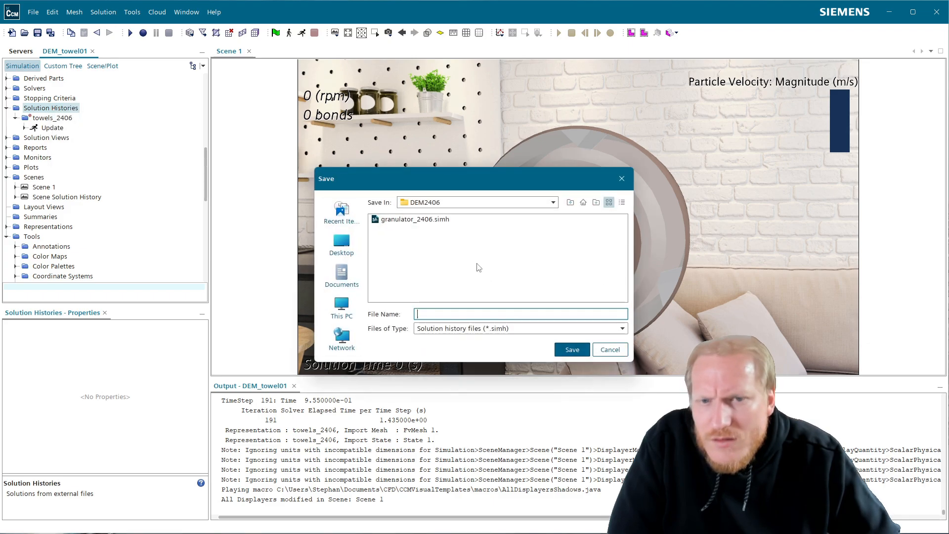
{"action": "type", "text": "contact"}
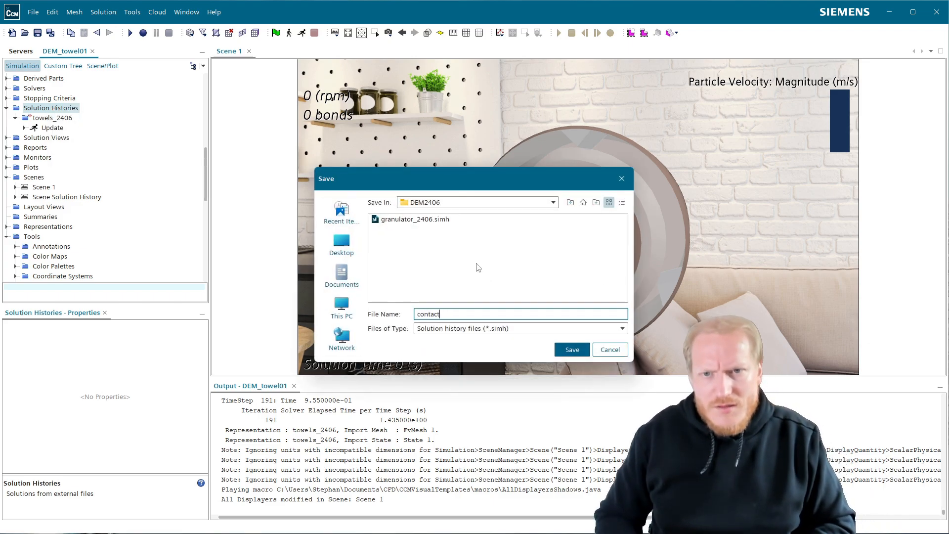
{"action": "type", "text": "s"}
{"action": "key", "text": "Return"}
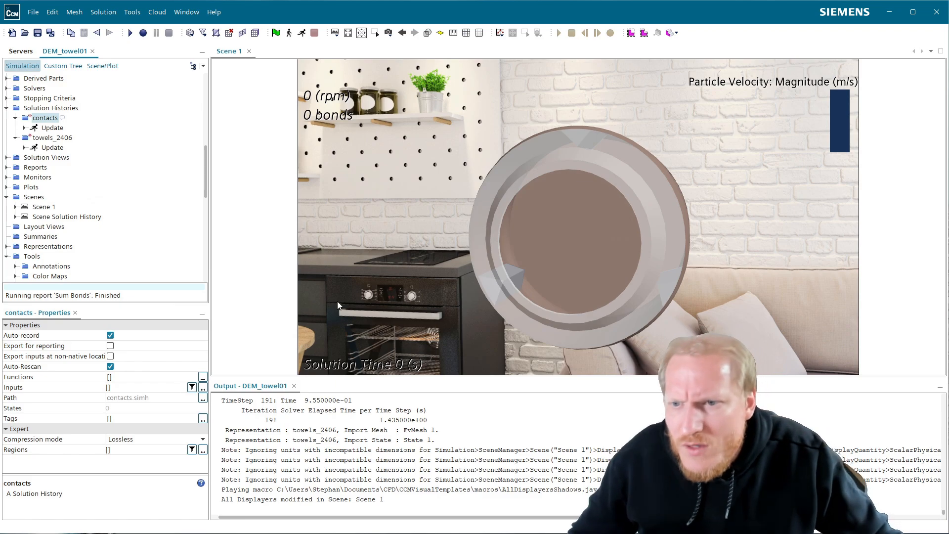
- Set the contacts solution history to record the Contact Relative Velocity magnitude
{"action": "left_click", "coordinate": [202, 377]}
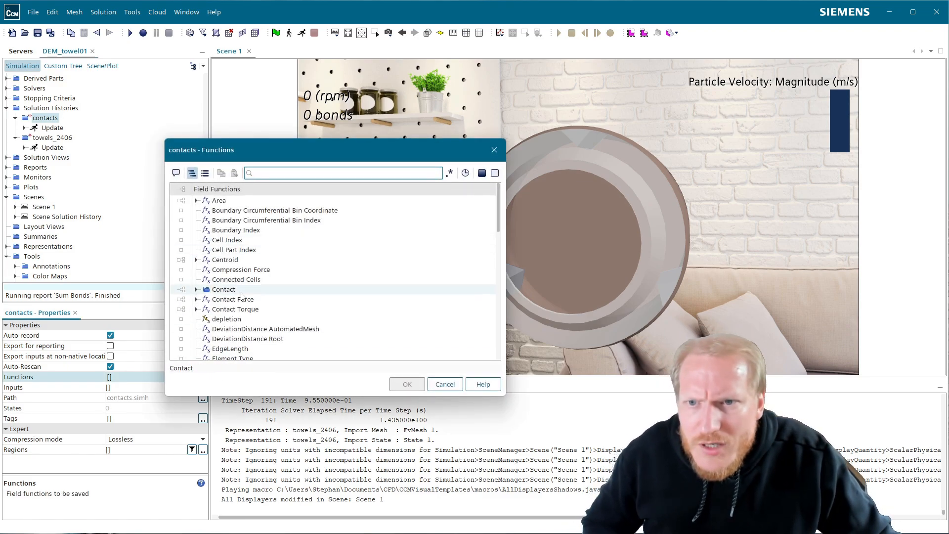
{"action": "left_click", "coordinate": [197, 295]}
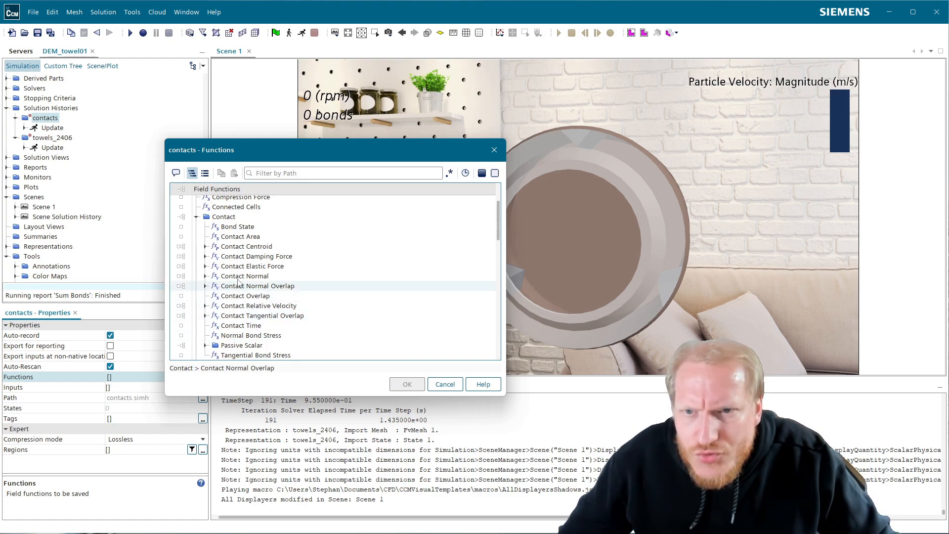
{"action": "scroll", "coordinate": [261, 331], "scroll_direction": "down", "scroll_amount": 2}
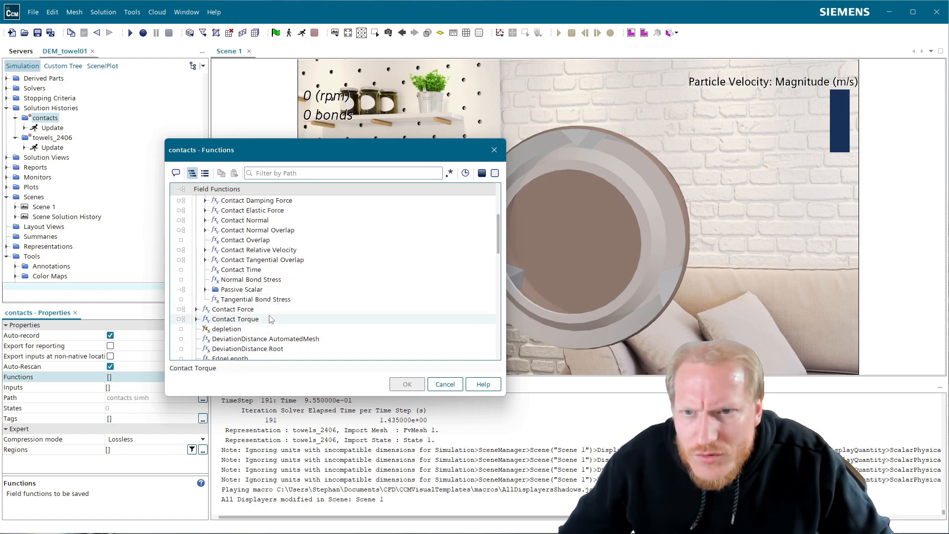
{"action": "scroll", "coordinate": [259, 299], "scroll_direction": "up", "scroll_amount": 2}
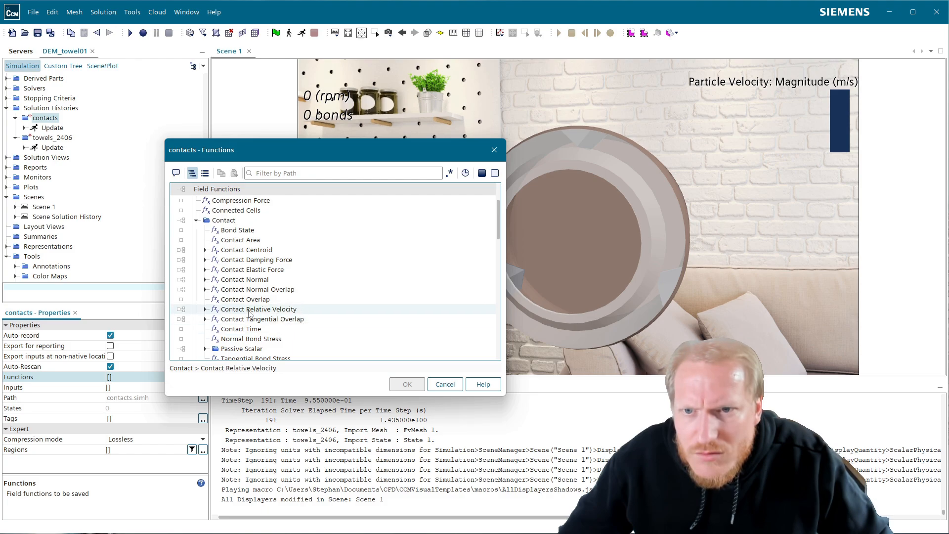
{"action": "left_click", "coordinate": [205, 309]}
{"action": "left_click", "coordinate": [181, 319]}
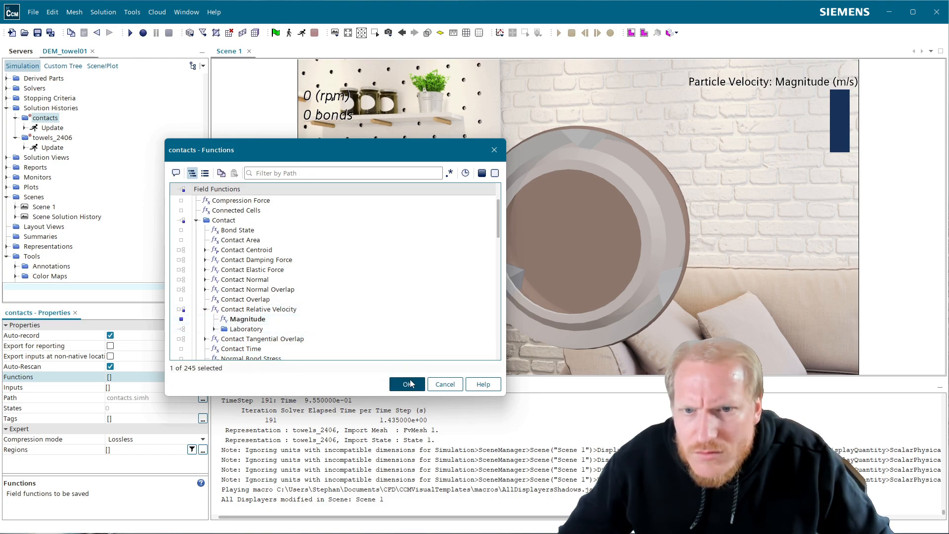
{"action": "left_click", "coordinate": [407, 384]}
- Assign the p-w phase interaction as the input of the contacts solution history
{"action": "left_click", "coordinate": [203, 389]}
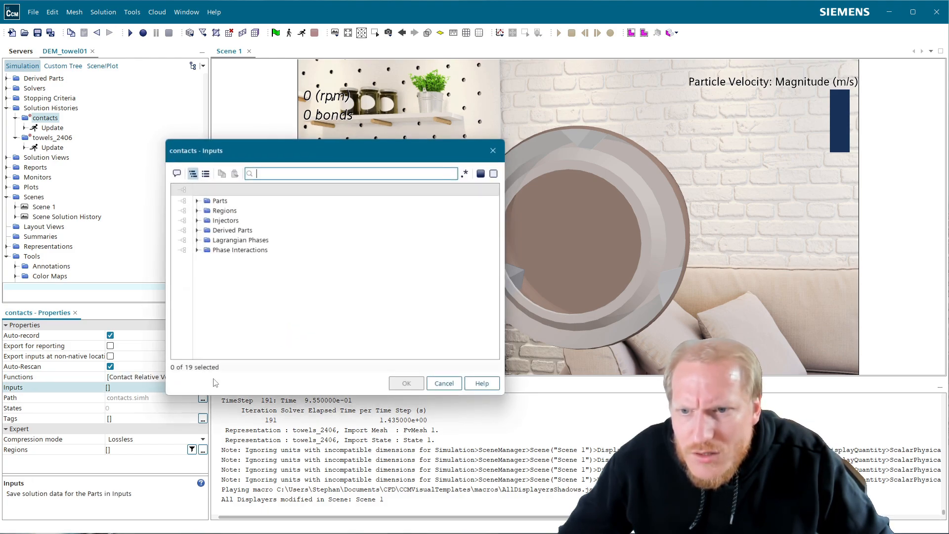
{"action": "left_click", "coordinate": [196, 250]}
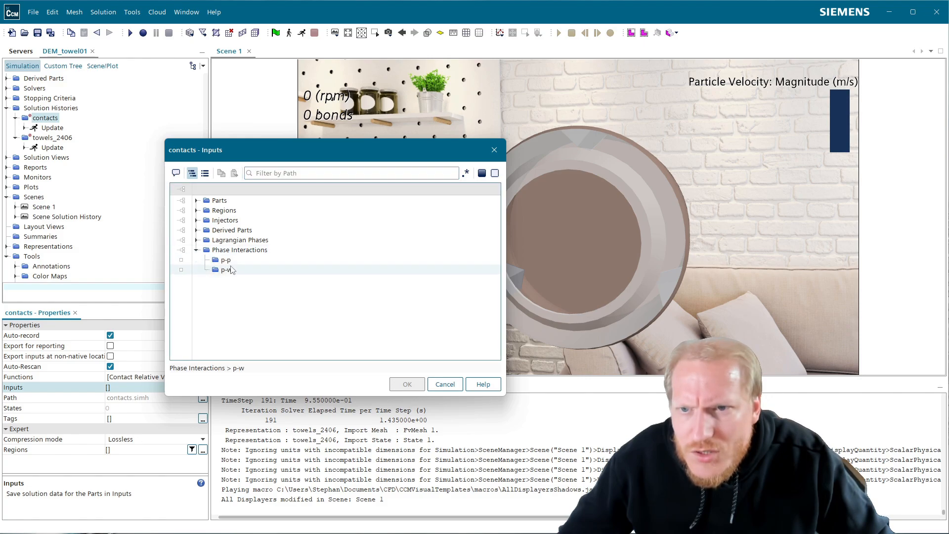
{"action": "left_click", "coordinate": [181, 270]}
{"action": "left_click", "coordinate": [407, 384]}
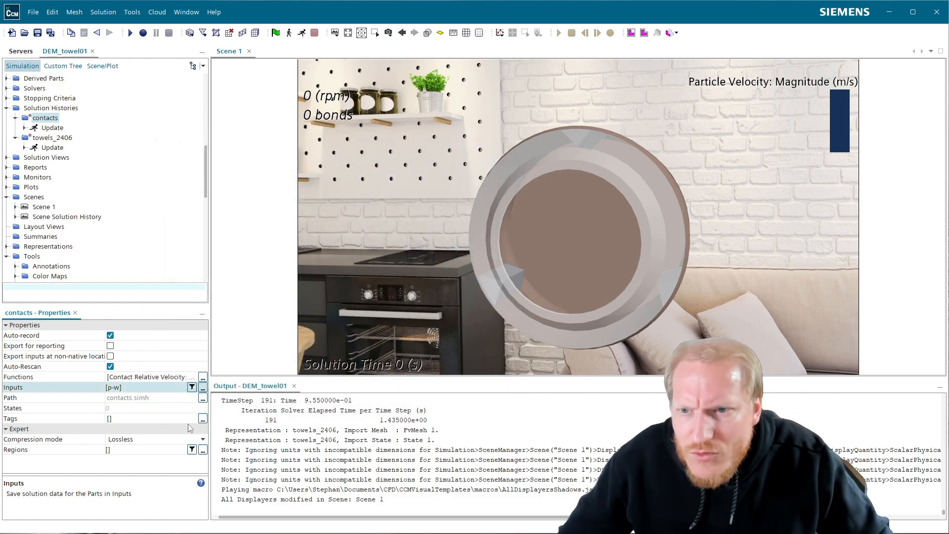
- Run the simulation and stop it at a solution time of about 0.915 s
{"action": "left_click", "coordinate": [303, 33]}
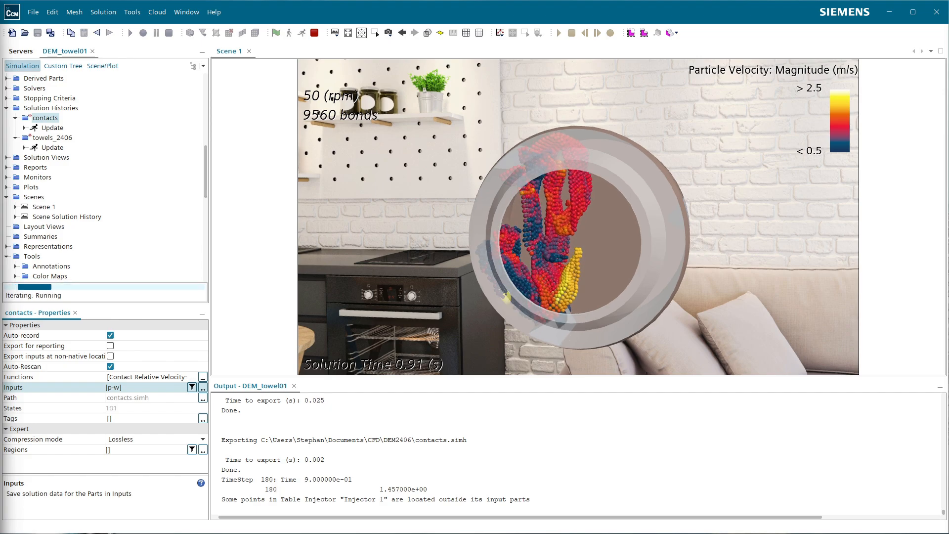
{"action": "left_click", "coordinate": [316, 34]}
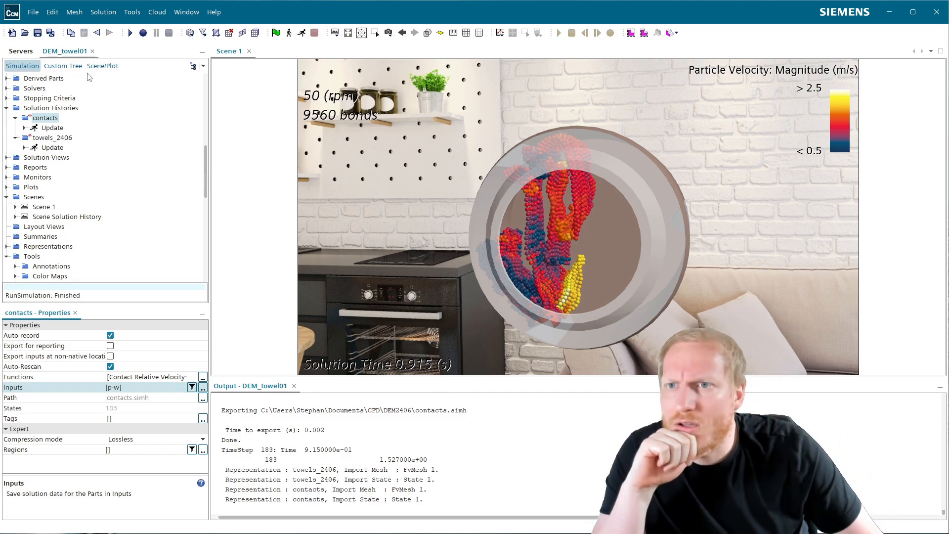
- Check the Surface drum displayer's preset material in Scene 1 and collapse the baffles, drum and front surface displayers
{"action": "left_click", "coordinate": [101, 67]}
{"action": "scroll", "coordinate": [55, 213], "scroll_direction": "down", "scroll_amount": 3}
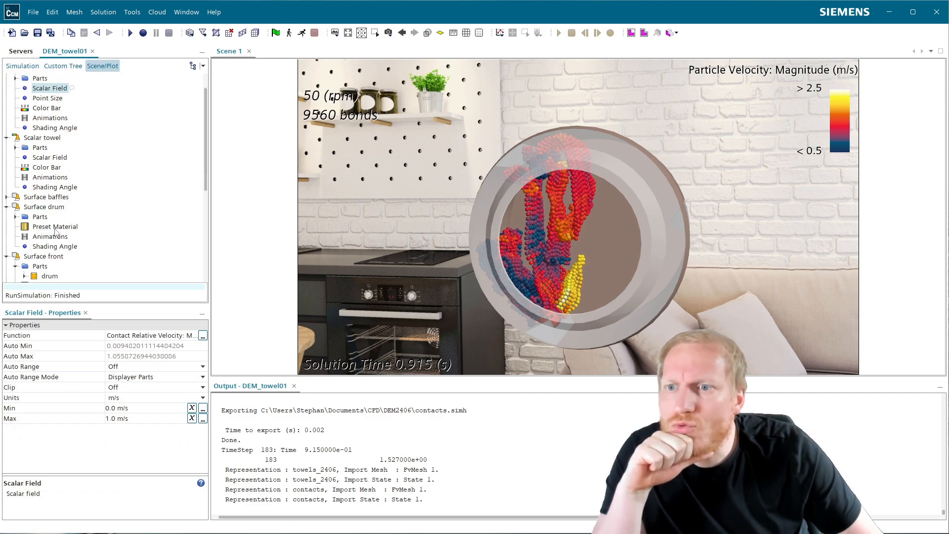
{"action": "left_click", "coordinate": [7, 196]}
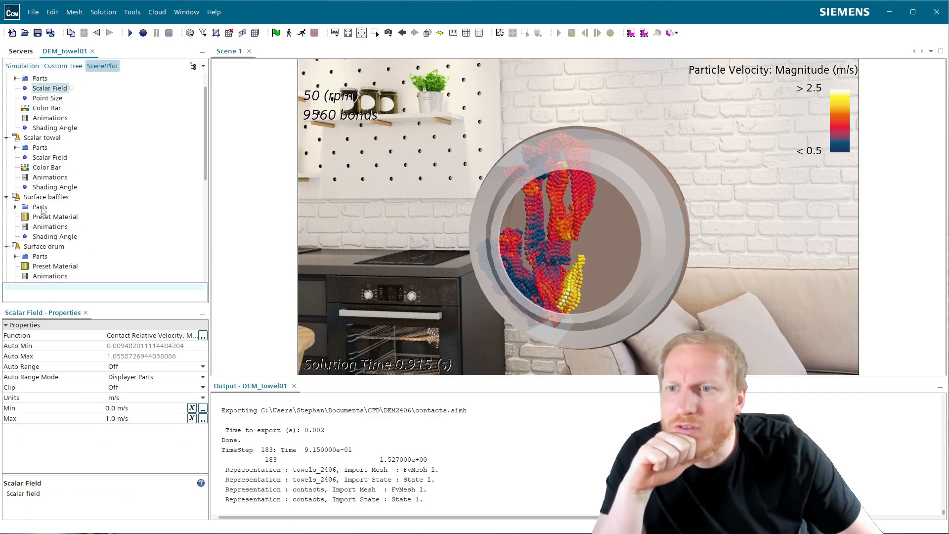
{"action": "left_click", "coordinate": [7, 197]}
{"action": "left_click", "coordinate": [50, 228]}
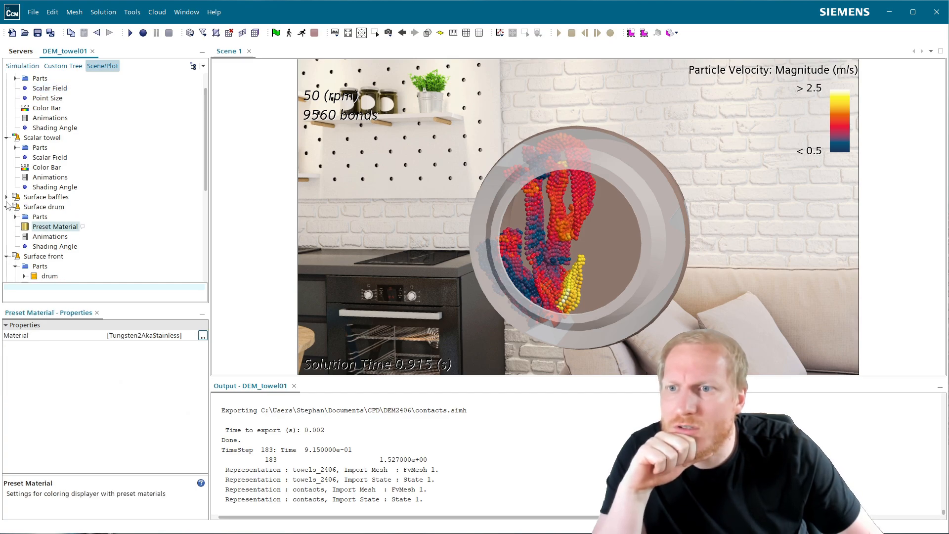
{"action": "left_click", "coordinate": [7, 207]}
{"action": "left_click", "coordinate": [7, 216]}
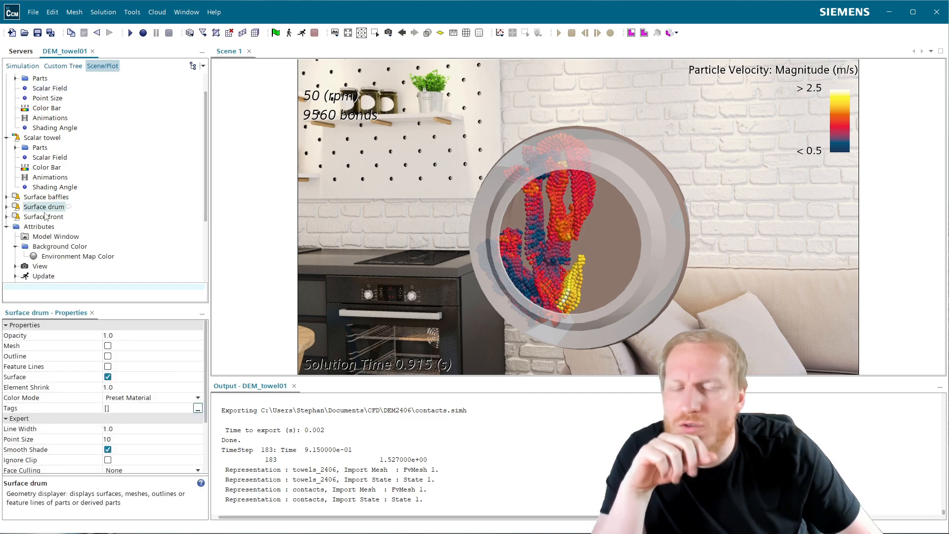
- Enable advanced rendering for Scene 1 and orbit the drum to an angled, closer view
{"action": "scroll", "coordinate": [83, 134], "scroll_direction": "up", "scroll_amount": 1}
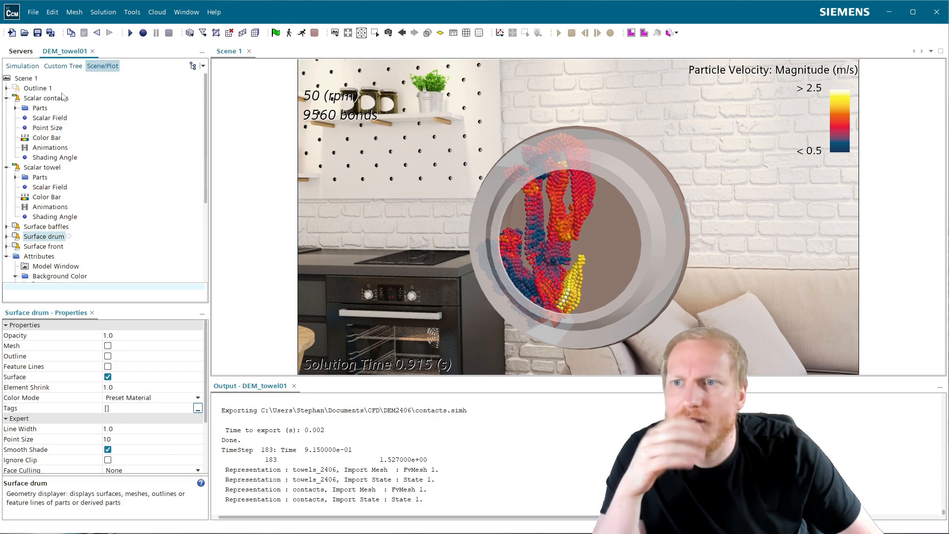
{"action": "left_click", "coordinate": [26, 79]}
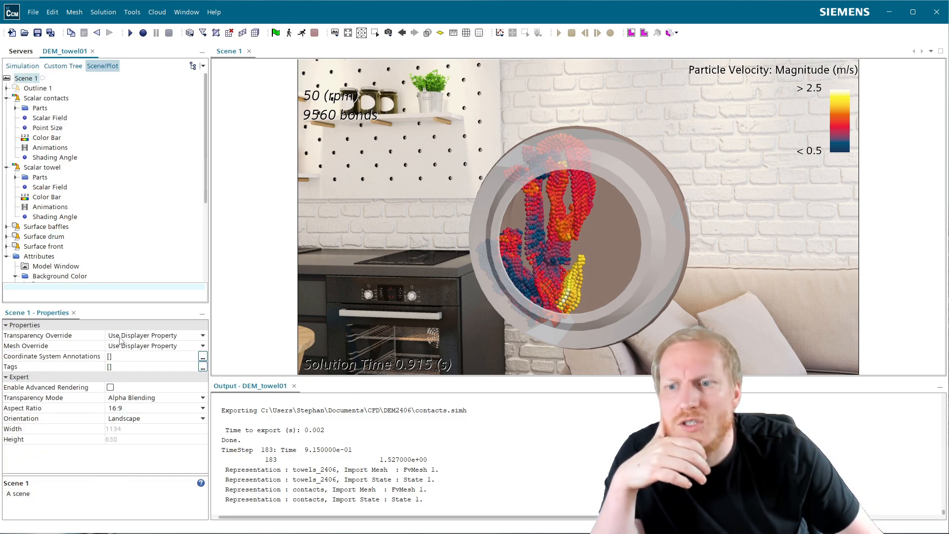
{"action": "left_click", "coordinate": [110, 387]}
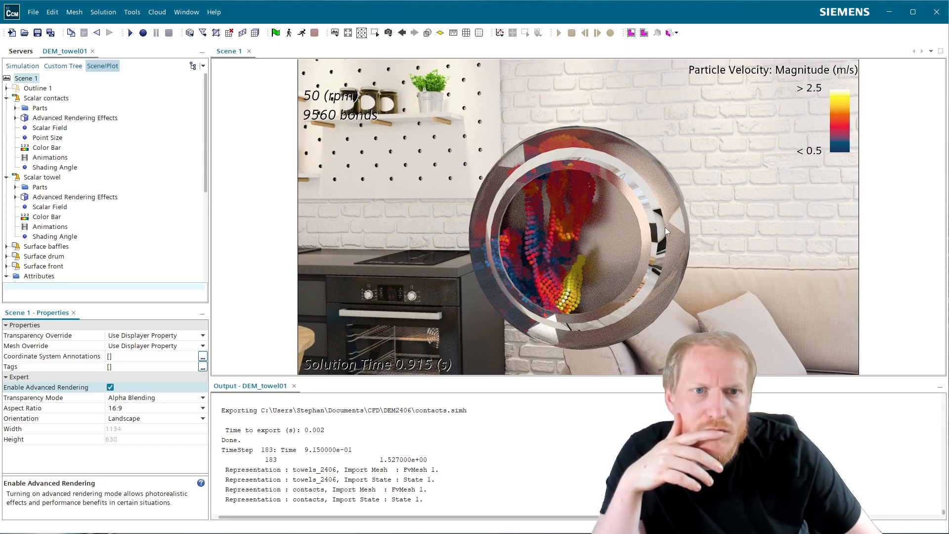
{"action": "left_click_drag", "start_coordinate": [666, 227], "coordinate": [628, 182]}
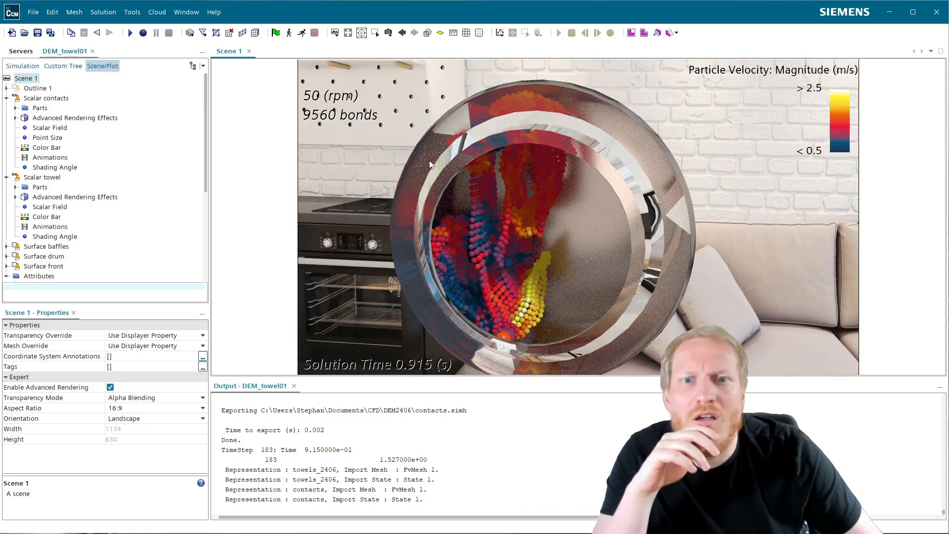
{"action": "left_click_drag", "start_coordinate": [430, 160], "coordinate": [540, 255]}
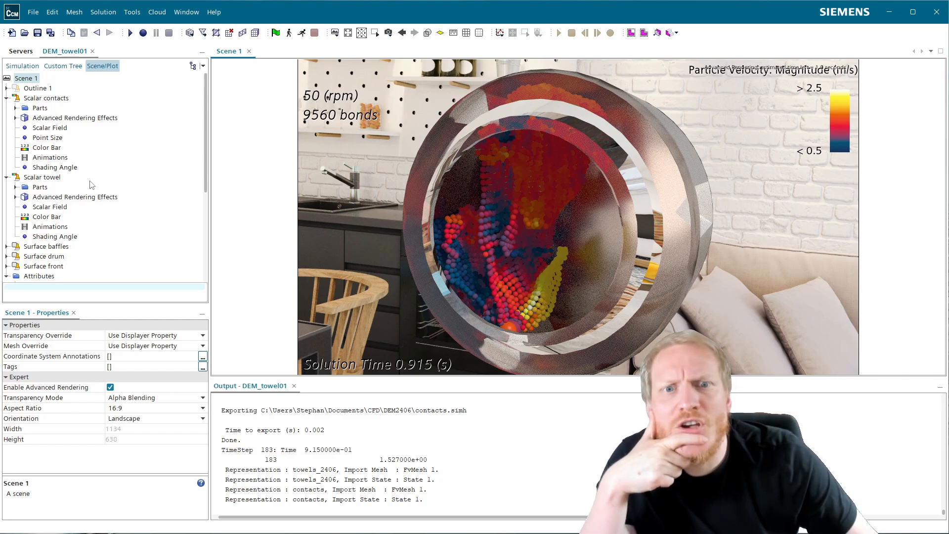
- Set the advanced rendering material effect of the Scalar towel displayer to Matte and show the Matte settings
{"action": "left_click", "coordinate": [49, 197]}
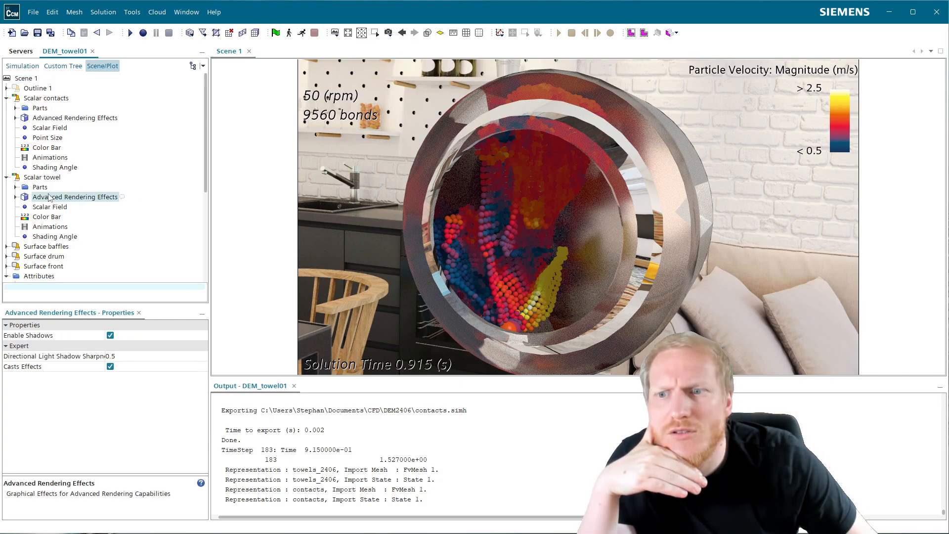
{"action": "left_click", "coordinate": [15, 196]}
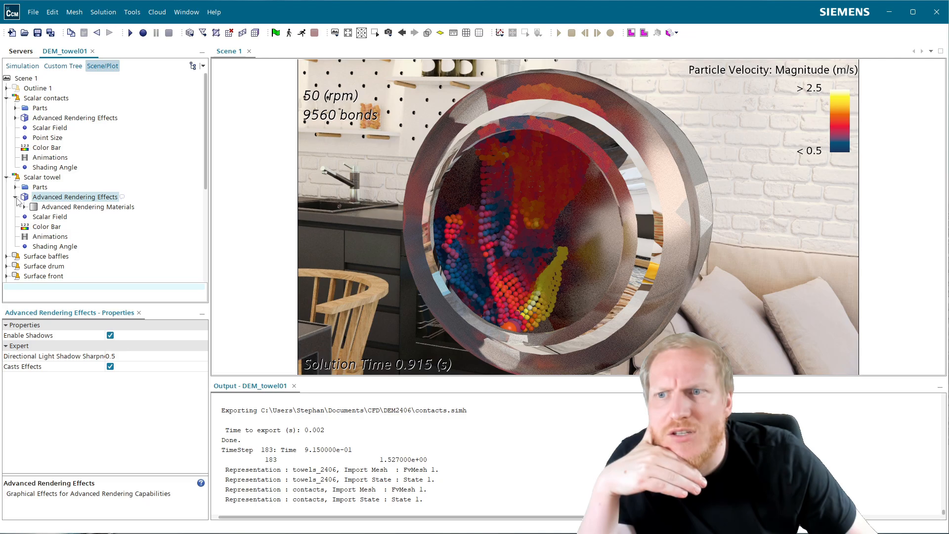
{"action": "left_click", "coordinate": [50, 207]}
{"action": "left_click", "coordinate": [156, 336]}
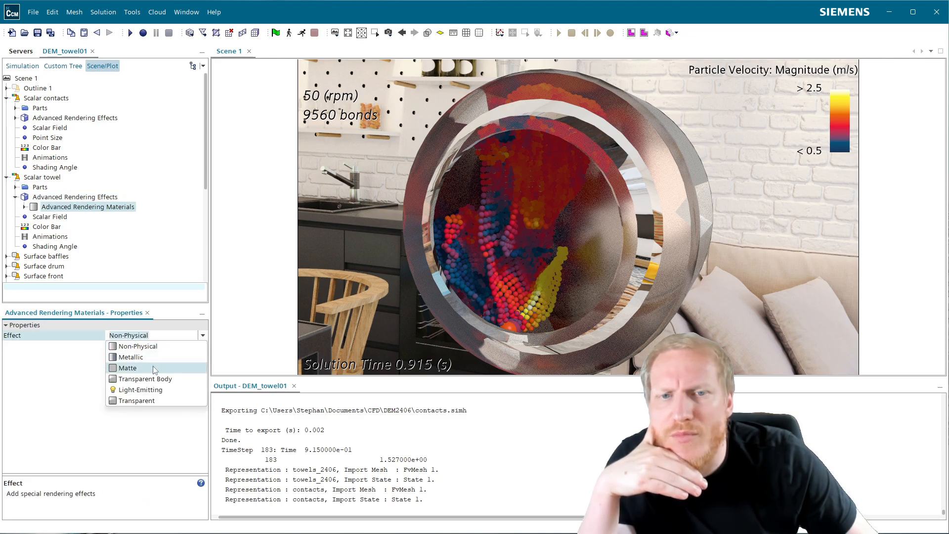
{"action": "left_click", "coordinate": [156, 367]}
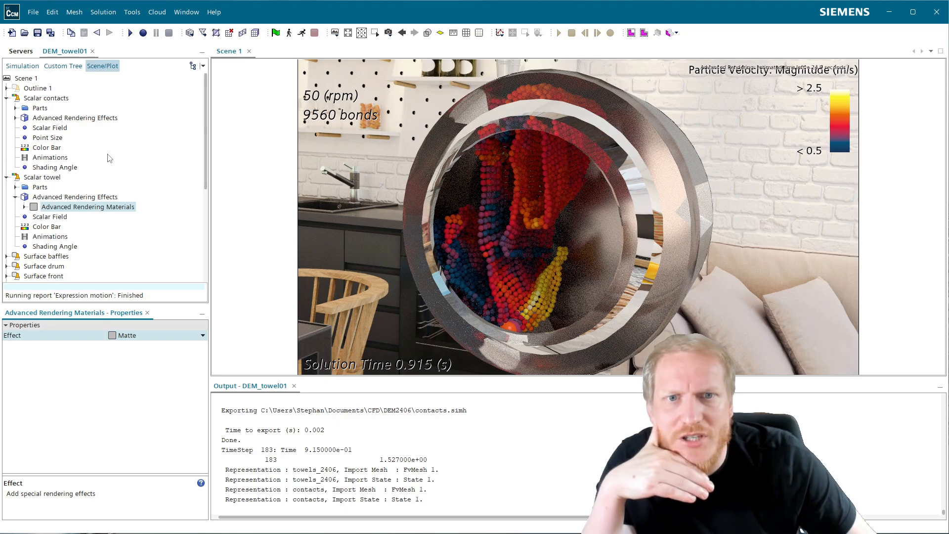
{"action": "left_click", "coordinate": [25, 207]}
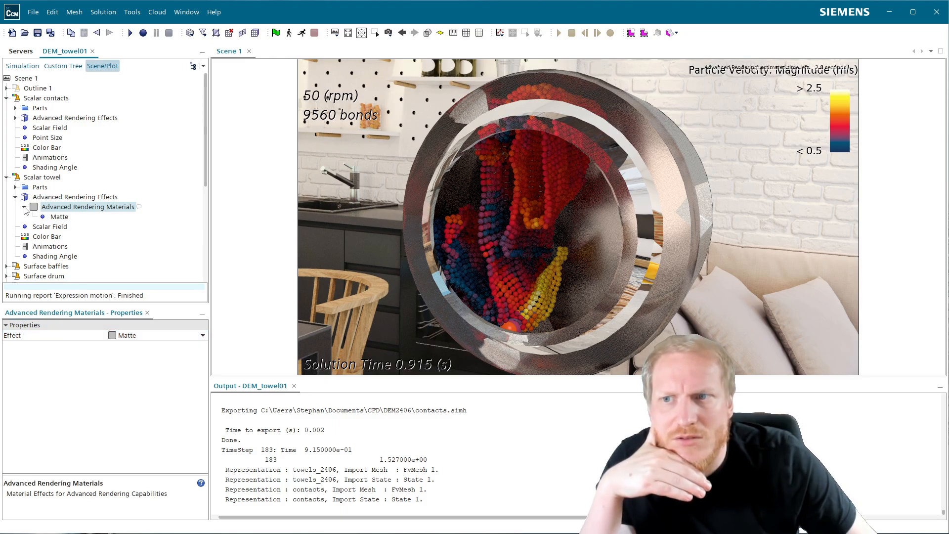
{"action": "left_click", "coordinate": [60, 218]}
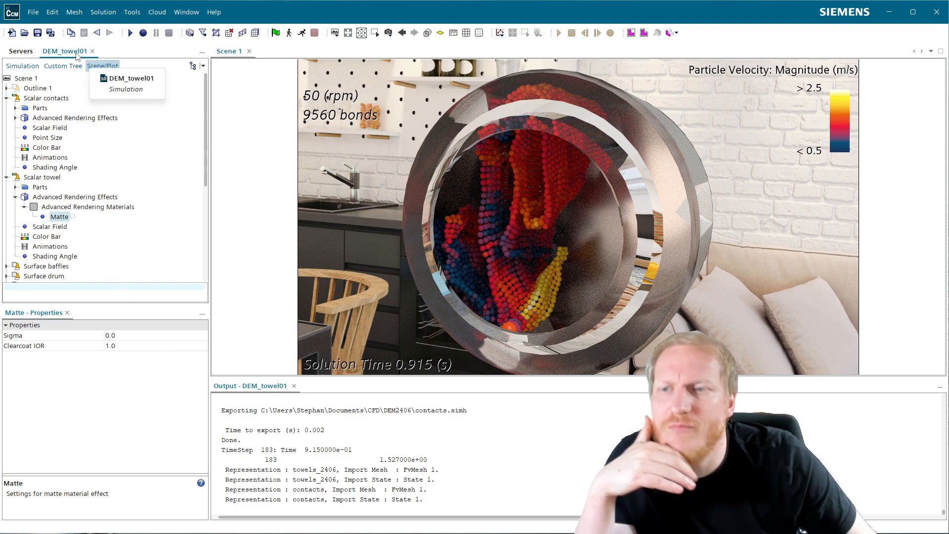
- Duplicate the Glass Body rendering material within the Transparent Body materials of the simulation
{"action": "left_click", "coordinate": [32, 66]}
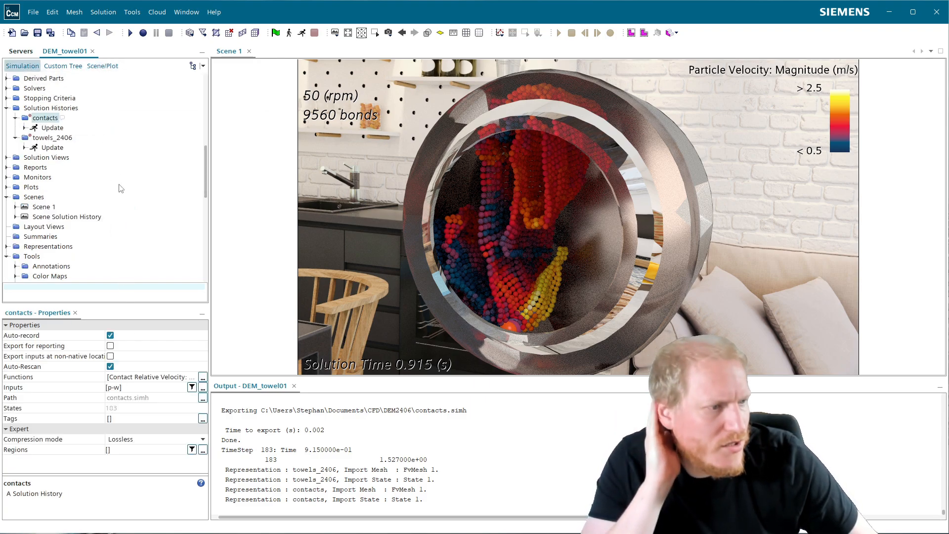
{"action": "scroll", "coordinate": [118, 187], "scroll_direction": "down", "scroll_amount": 4}
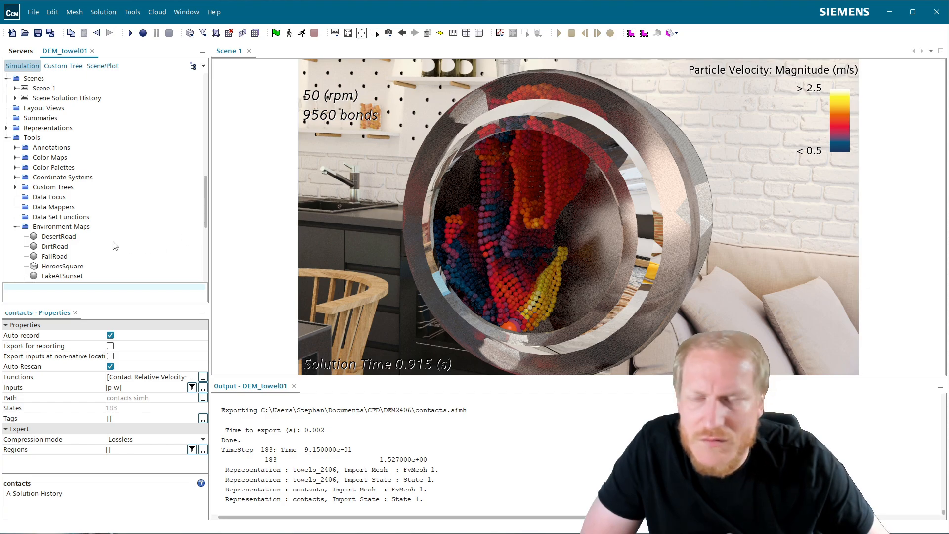
{"action": "scroll", "coordinate": [115, 246], "scroll_direction": "down", "scroll_amount": 8}
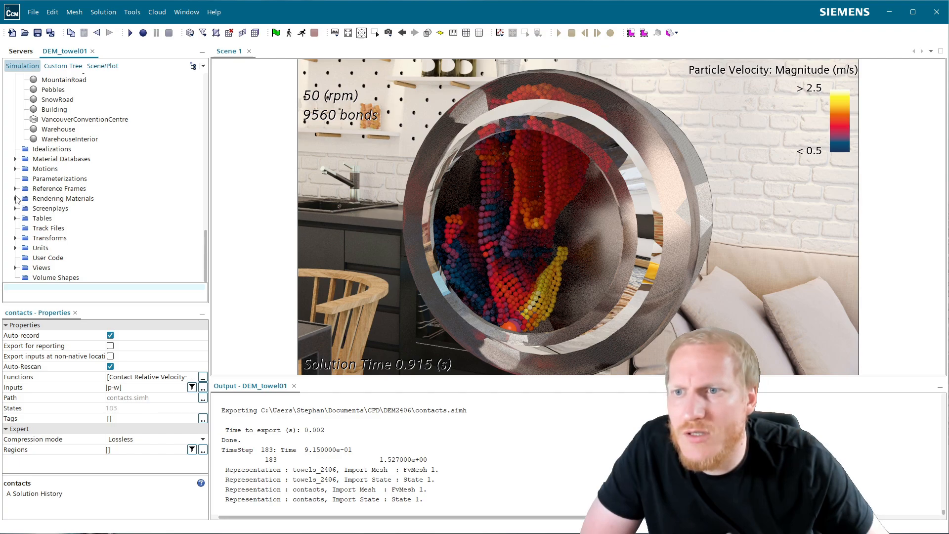
{"action": "left_click", "coordinate": [16, 199]}
{"action": "left_click", "coordinate": [24, 248]}
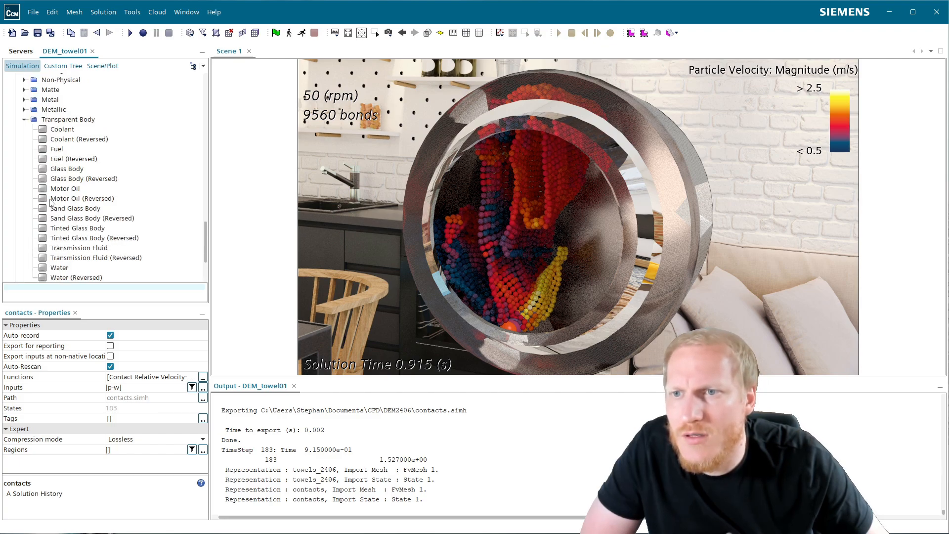
{"action": "left_click", "coordinate": [73, 170]}
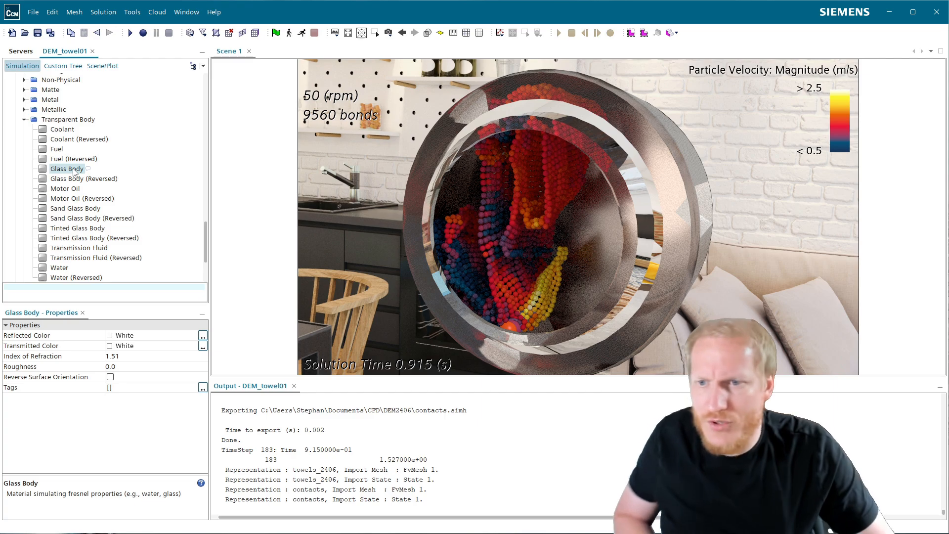
{"action": "left_click", "coordinate": [53, 120]}
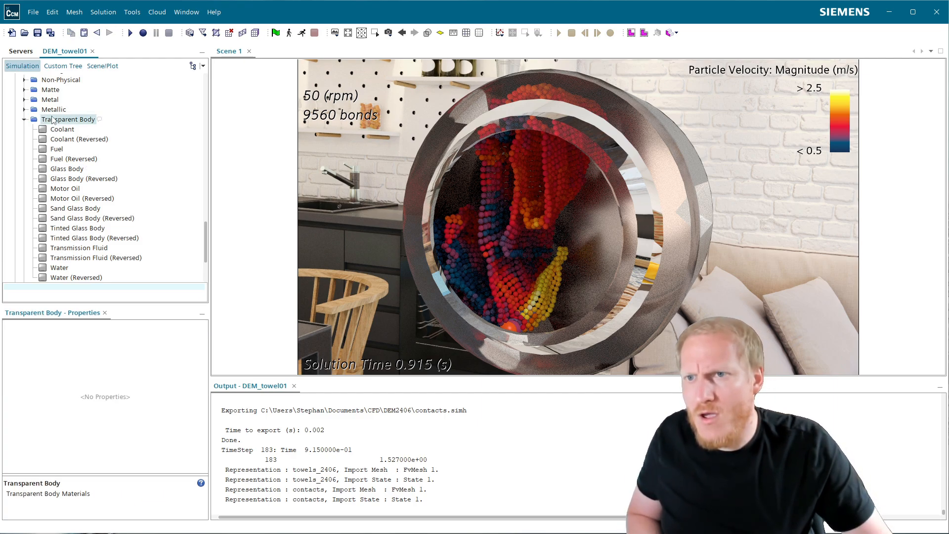
{"action": "key", "text": "ctrl+v"}
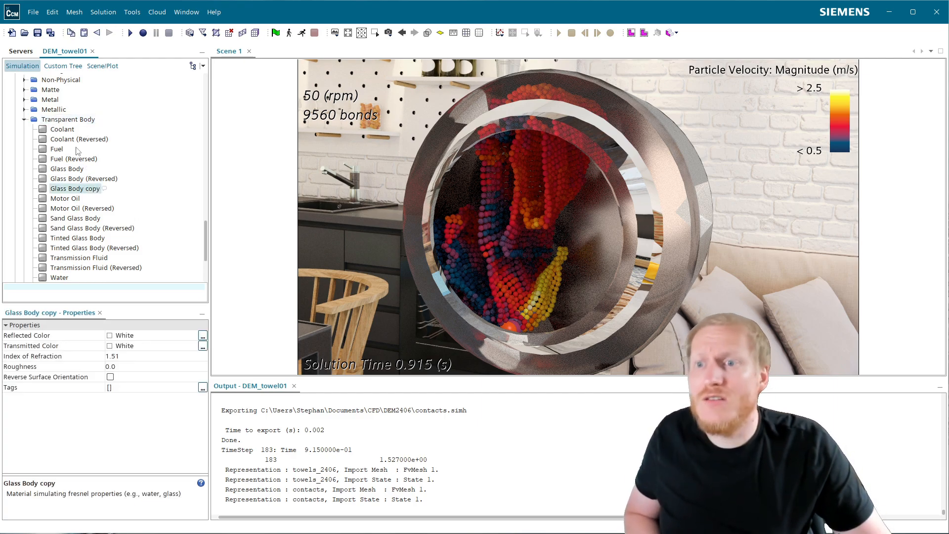
- Set the copied glass material's index of refraction to 1.45 and rename it PlasticBody
{"action": "left_click", "coordinate": [126, 357]}
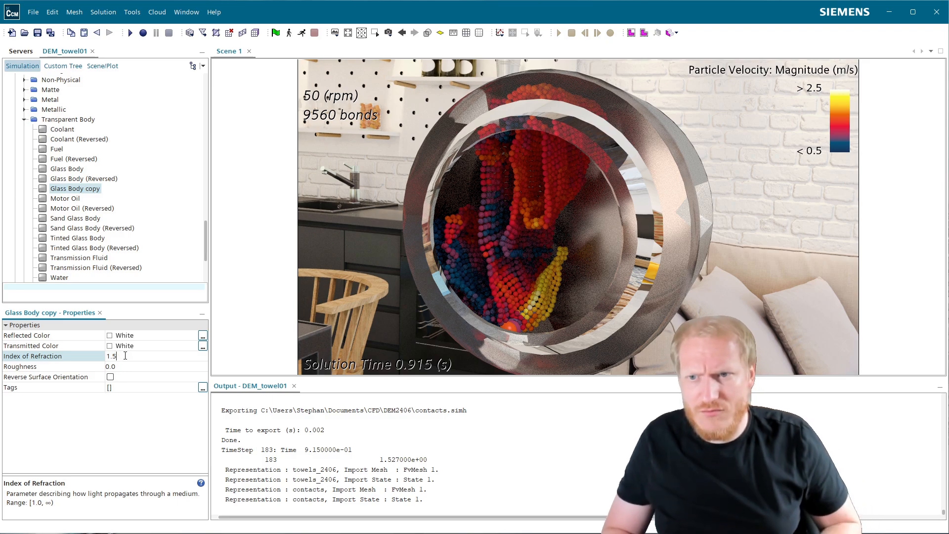
{"action": "key", "text": "Return"}
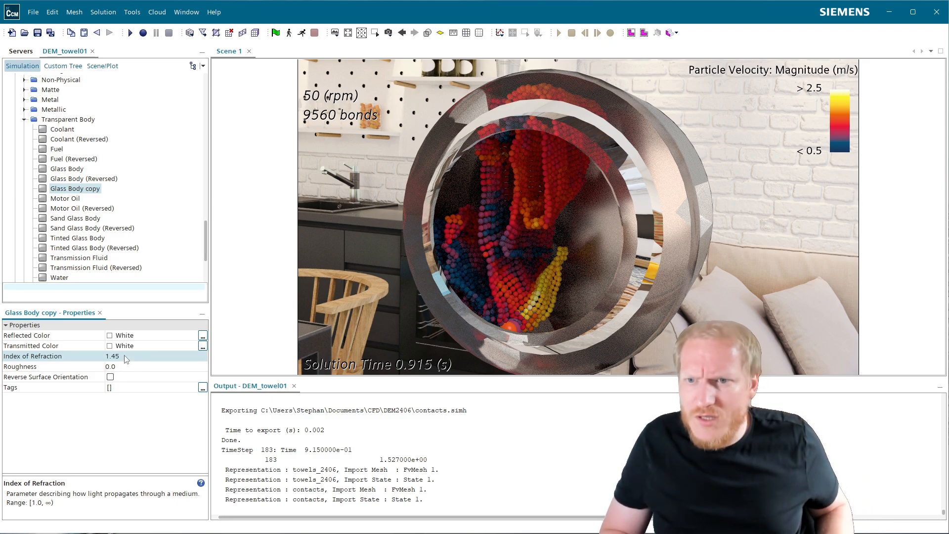
{"action": "left_click", "coordinate": [82, 190]}
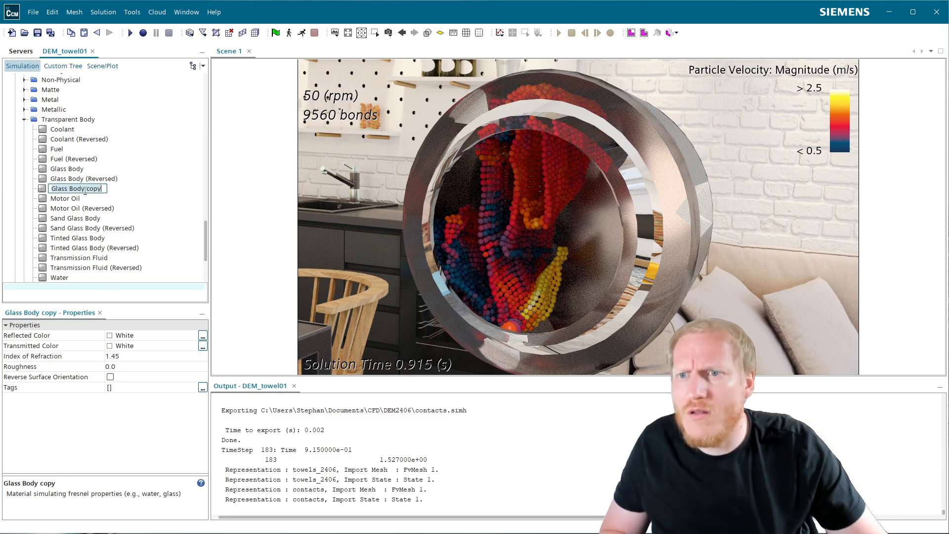
{"action": "key", "text": "BackSpace"}
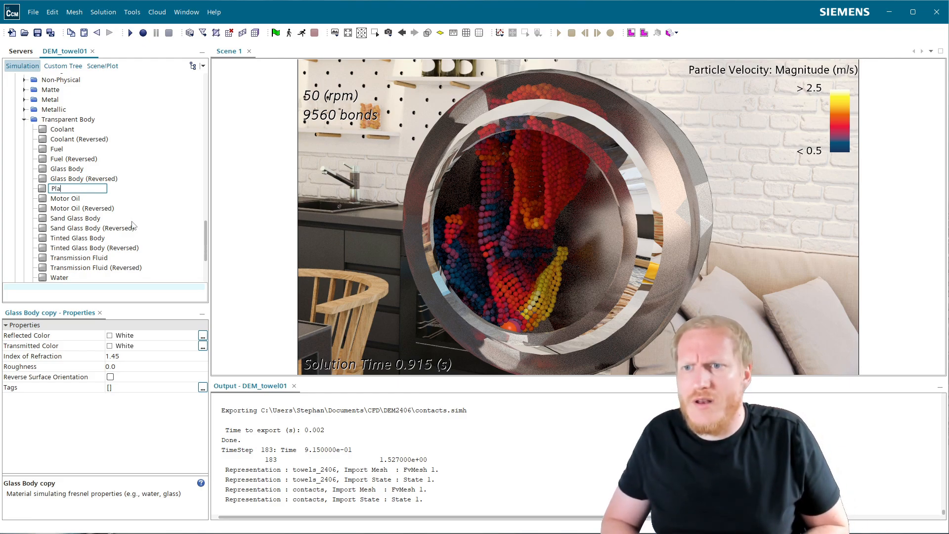
{"action": "type", "text": "PlasticB"}
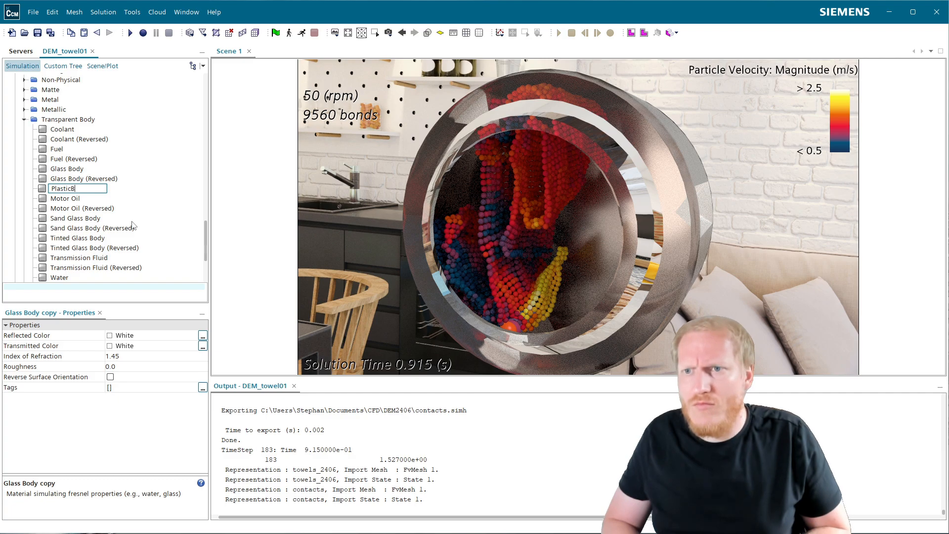
{"action": "type", "text": "ody"}
{"action": "key", "text": "Return"}
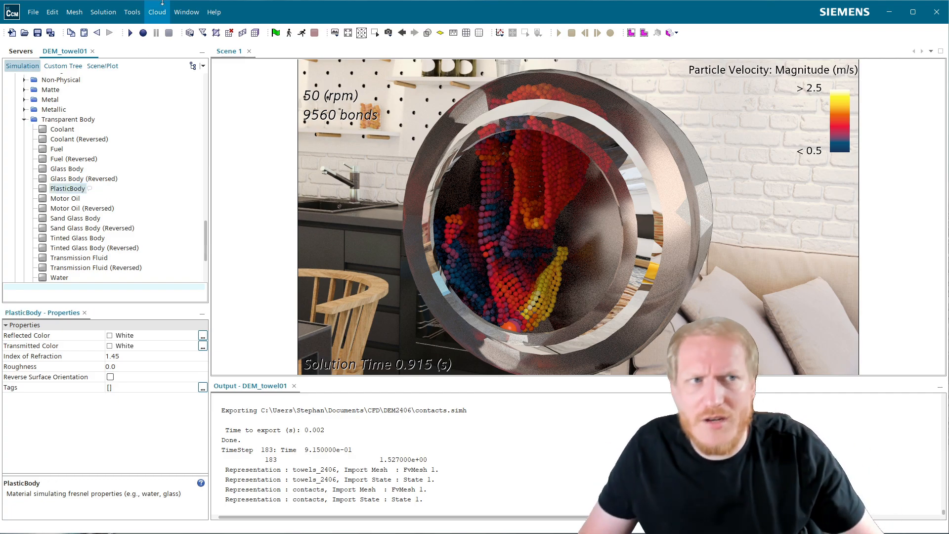
- Assign the PlasticBody material as the preset material of the Surface front displayer in Scene 1
{"action": "left_click", "coordinate": [101, 66]}
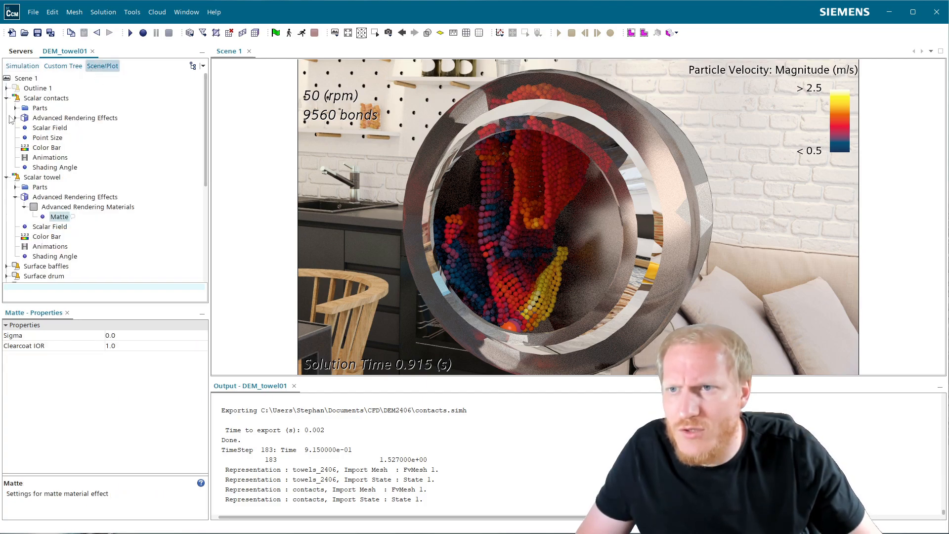
{"action": "left_click", "coordinate": [7, 98]}
{"action": "left_click", "coordinate": [6, 108]}
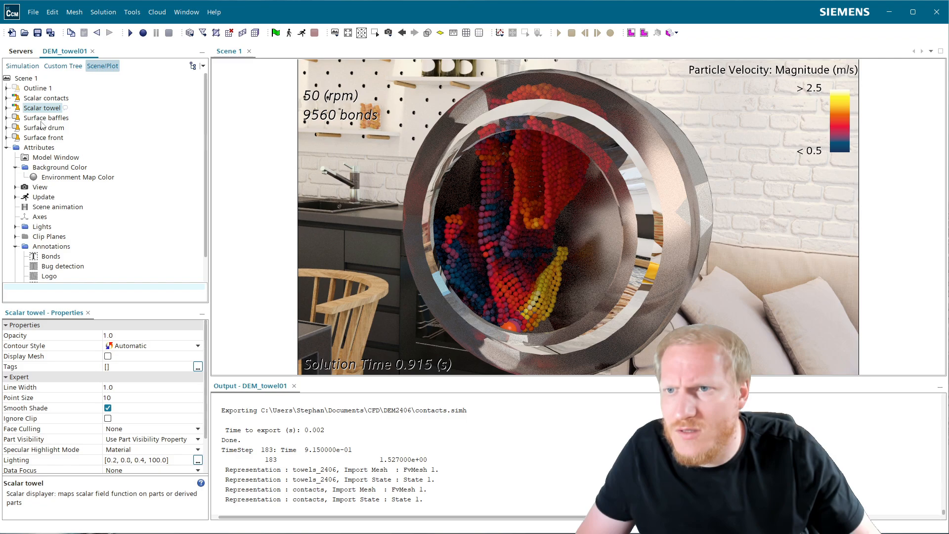
{"action": "left_click", "coordinate": [6, 138]}
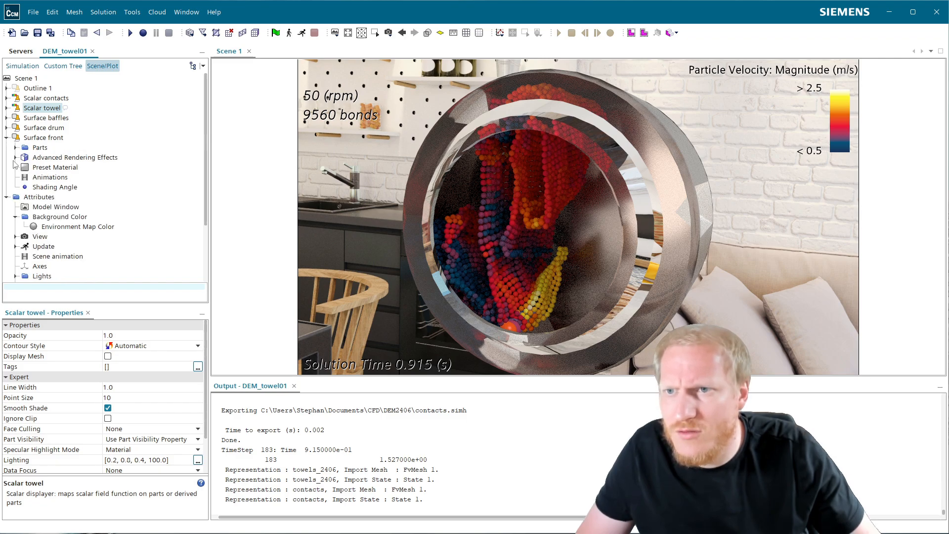
{"action": "left_click", "coordinate": [15, 147]}
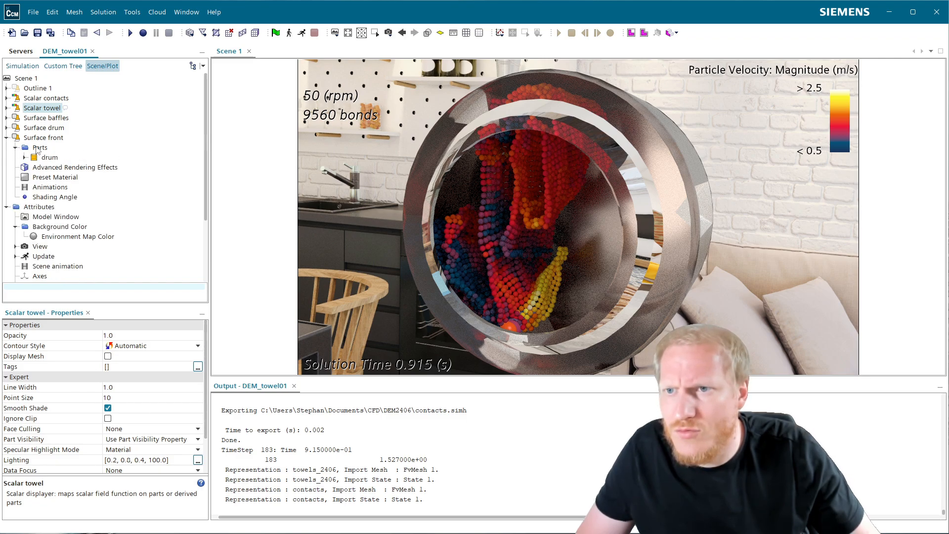
{"action": "left_click", "coordinate": [24, 158]}
{"action": "left_click", "coordinate": [71, 177]}
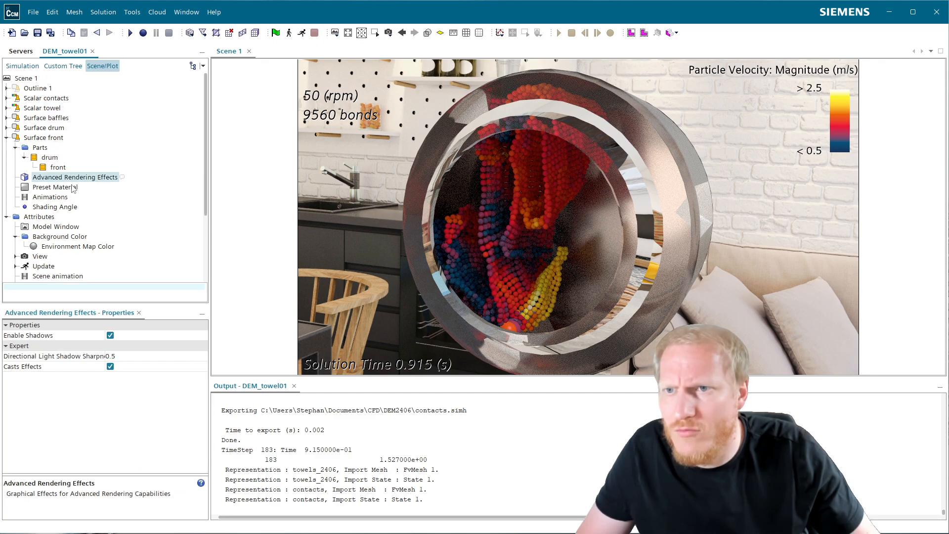
{"action": "left_click", "coordinate": [59, 188]}
{"action": "left_click", "coordinate": [135, 335]}
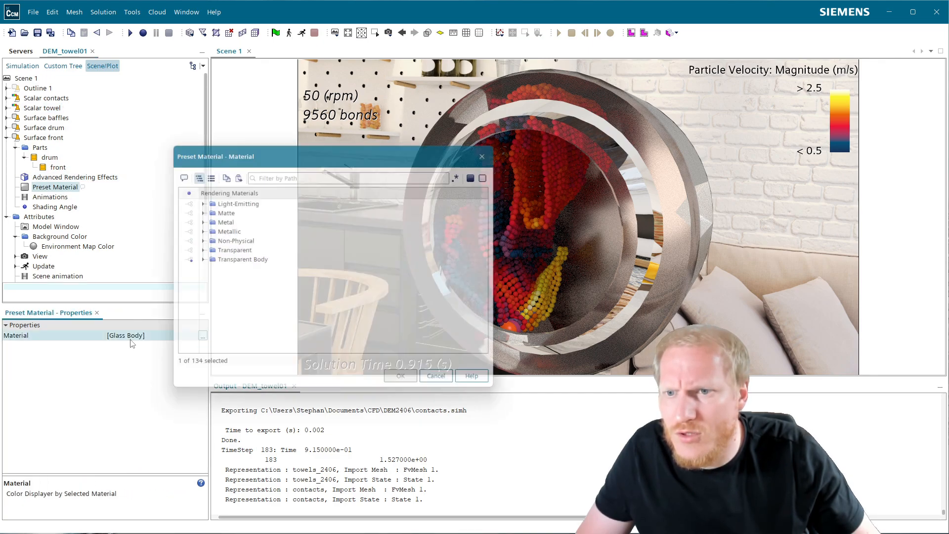
{"action": "left_click", "coordinate": [196, 260]}
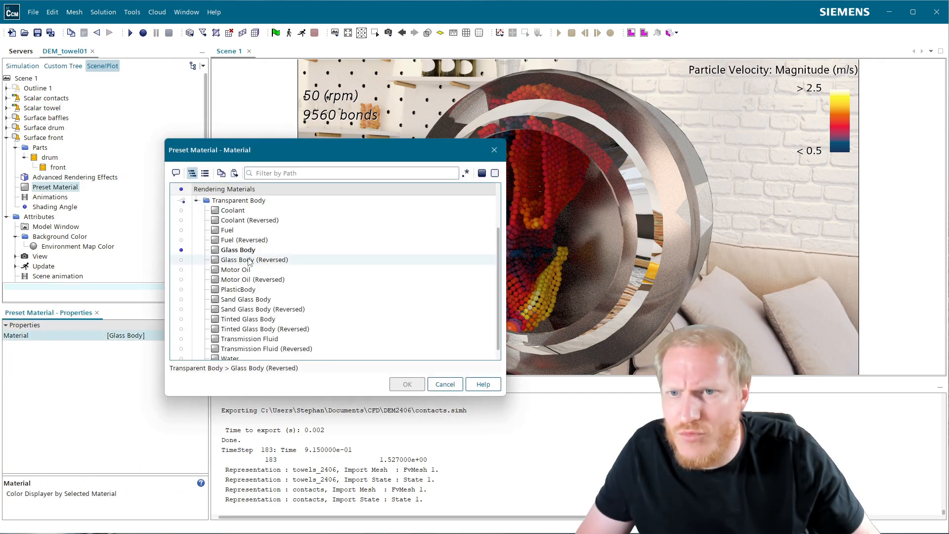
{"action": "left_click", "coordinate": [252, 291]}
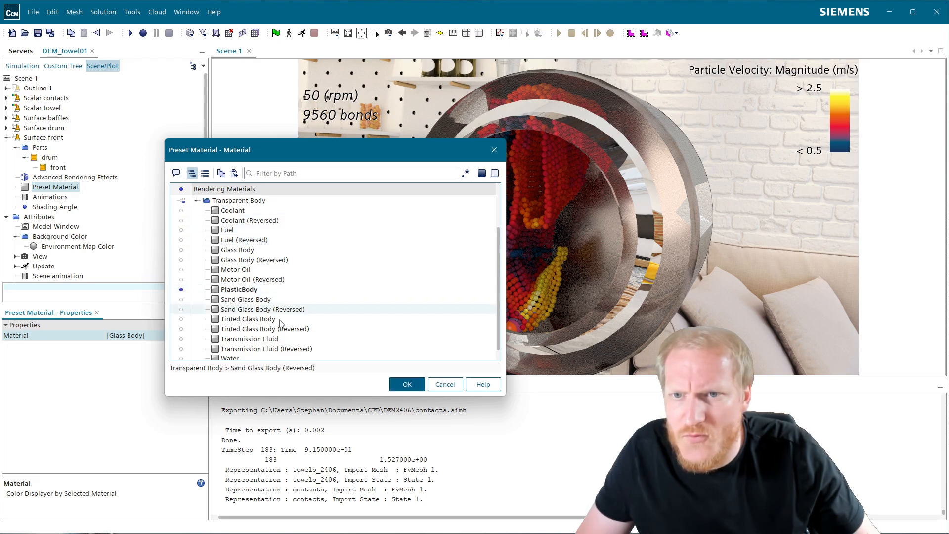
{"action": "left_click", "coordinate": [408, 384]}
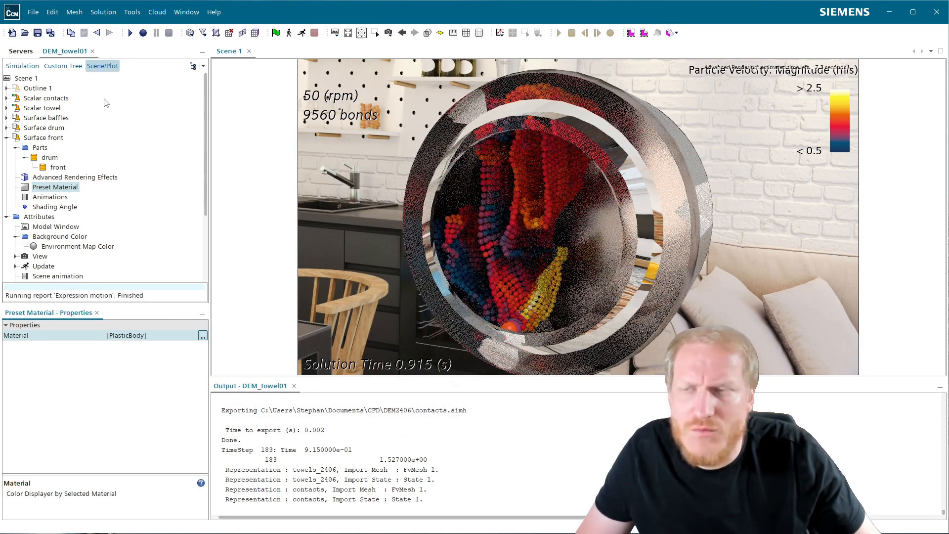
- Enable Reverse Surface Orientation for the PlasticBody rendering material
{"action": "left_click", "coordinate": [22, 66]}
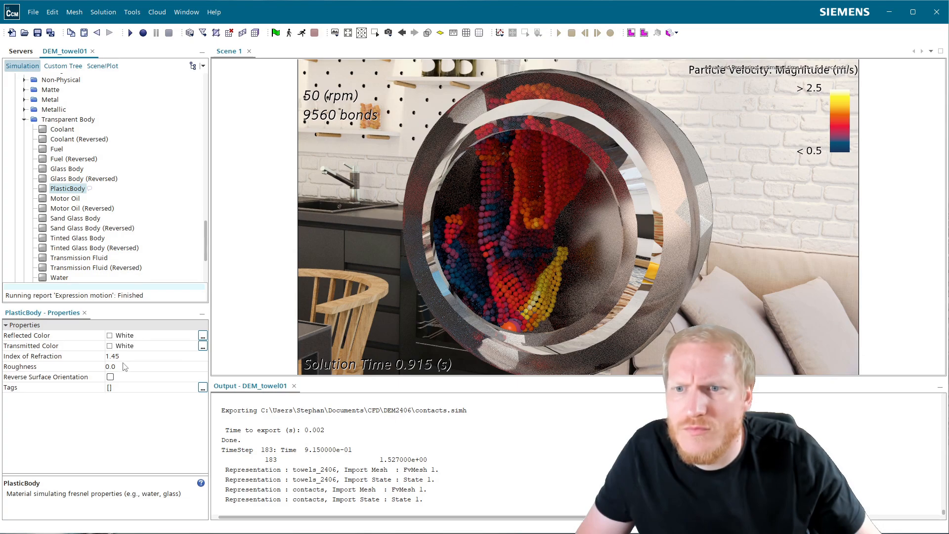
{"action": "left_click", "coordinate": [110, 378]}
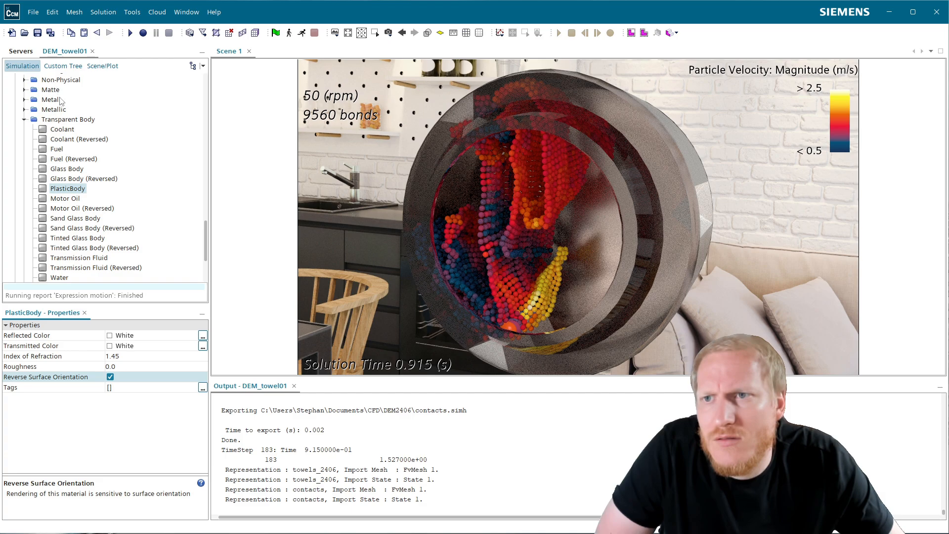
- Add the drum region's door boundary to the existing Surface front displayer in Scene 1
{"action": "scroll", "coordinate": [64, 111], "scroll_direction": "up", "scroll_amount": 4}
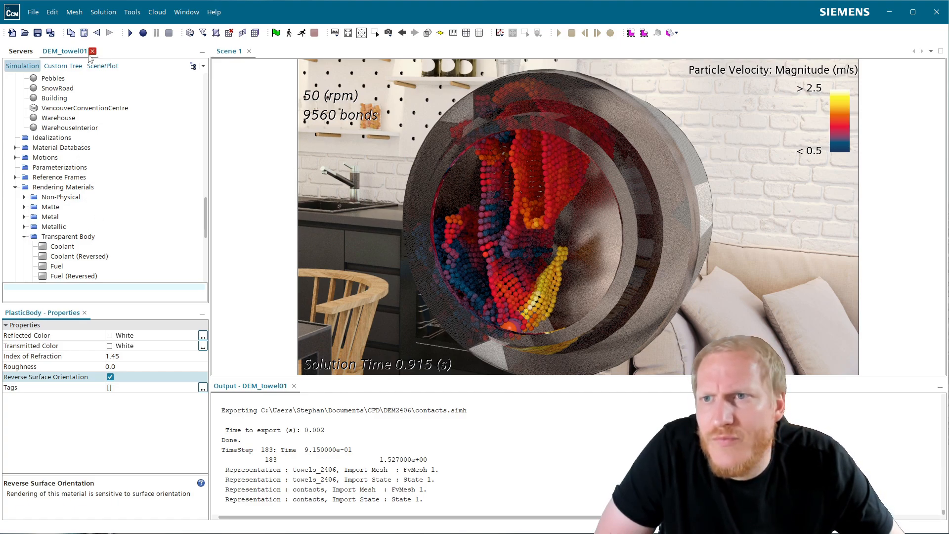
{"action": "scroll", "coordinate": [87, 143], "scroll_direction": "up", "scroll_amount": 12}
{"action": "scroll", "coordinate": [79, 151], "scroll_direction": "up", "scroll_amount": 5}
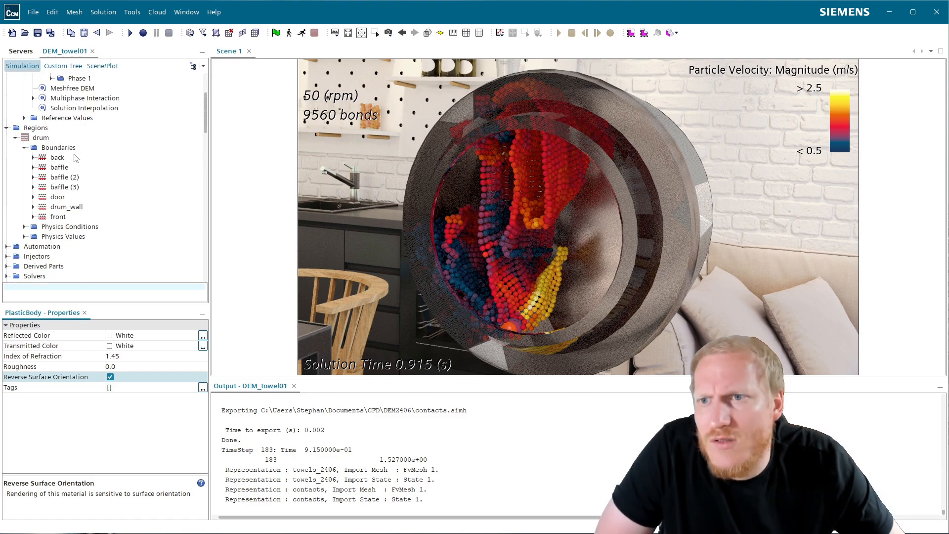
{"action": "scroll", "coordinate": [66, 173], "scroll_direction": "up", "scroll_amount": 3}
{"action": "scroll", "coordinate": [43, 227], "scroll_direction": "down", "scroll_amount": 5}
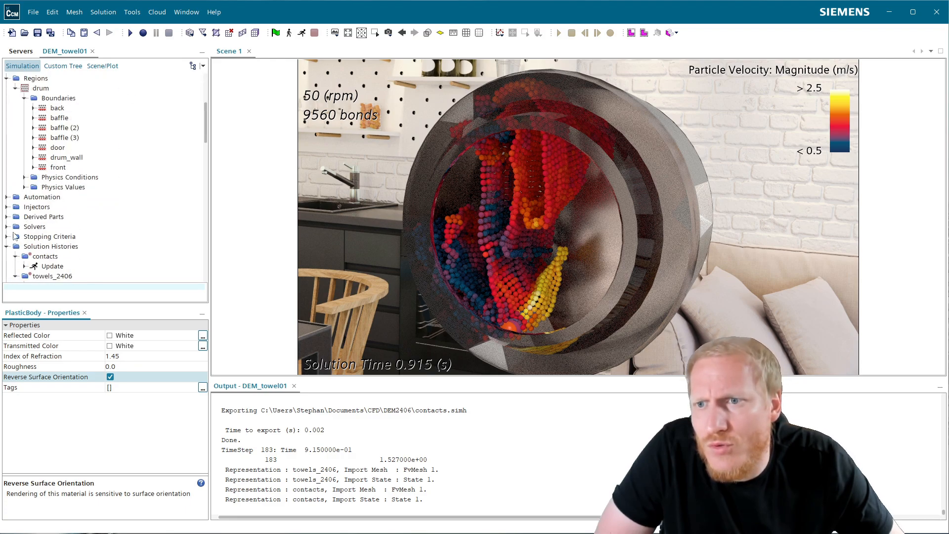
{"action": "scroll", "coordinate": [14, 236], "scroll_direction": "down", "scroll_amount": 4}
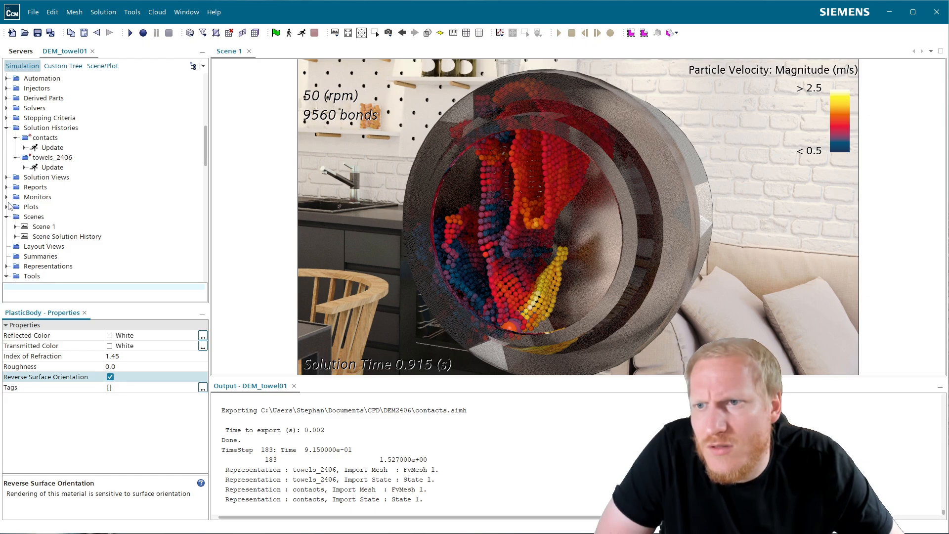
{"action": "scroll", "coordinate": [18, 212], "scroll_direction": "up", "scroll_amount": 7}
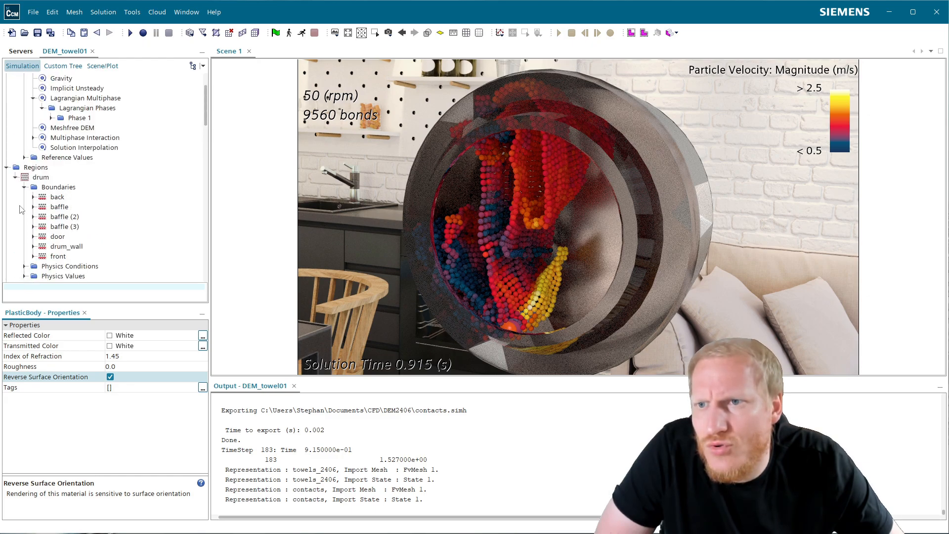
{"action": "left_click", "coordinate": [58, 236]}
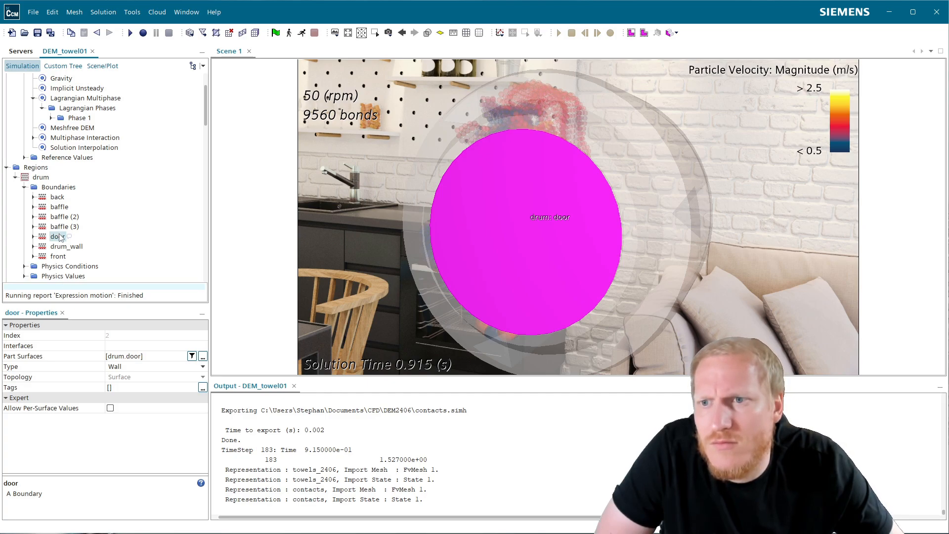
{"action": "left_click", "coordinate": [33, 237]}
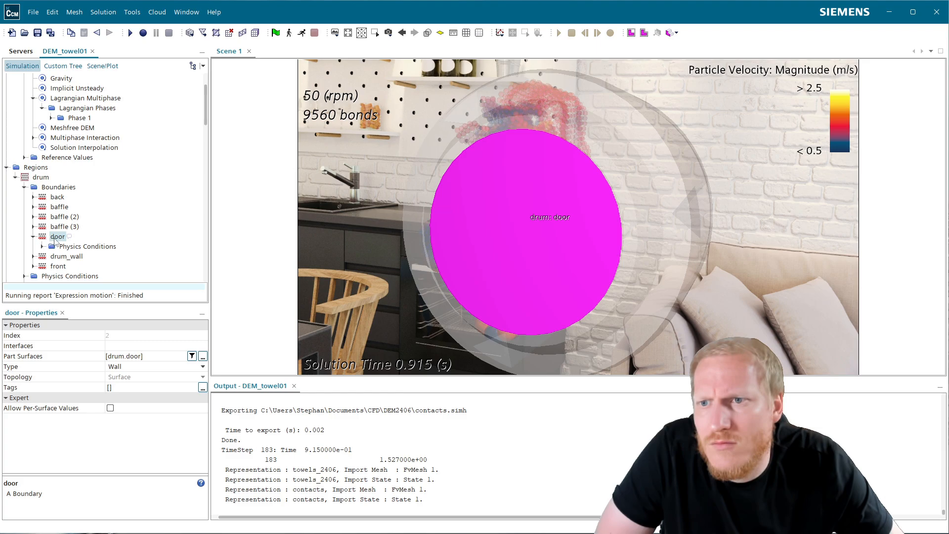
{"action": "left_click_drag", "start_coordinate": [56, 241], "coordinate": [456, 202]}
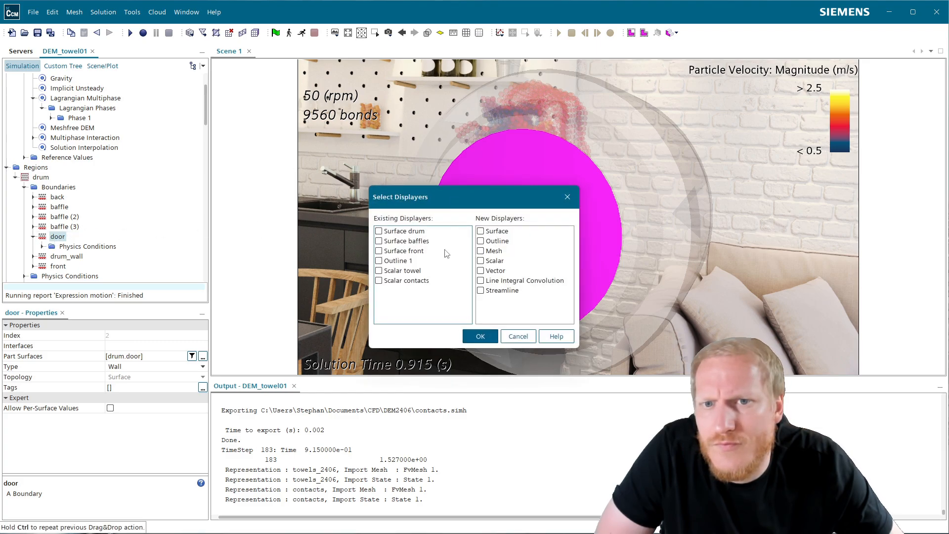
{"action": "left_click", "coordinate": [415, 250]}
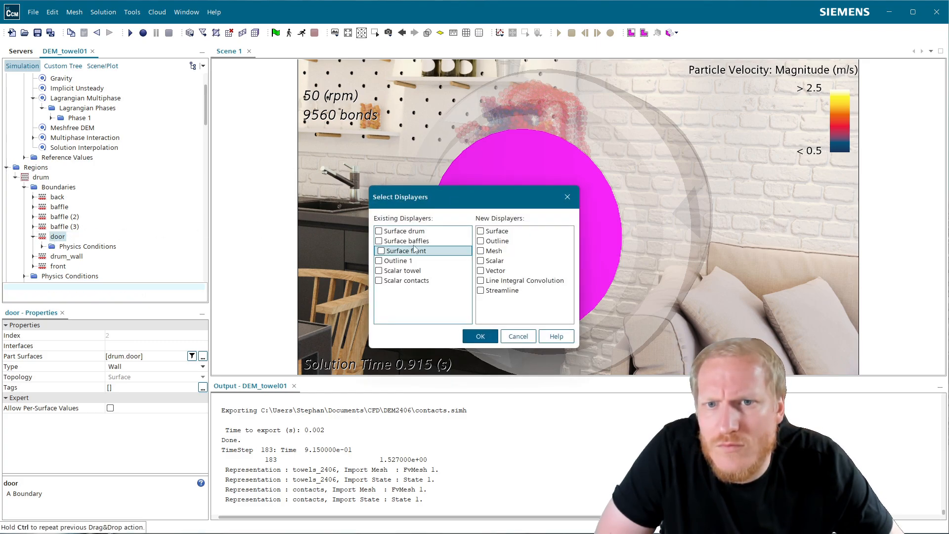
{"action": "left_click", "coordinate": [468, 337]}
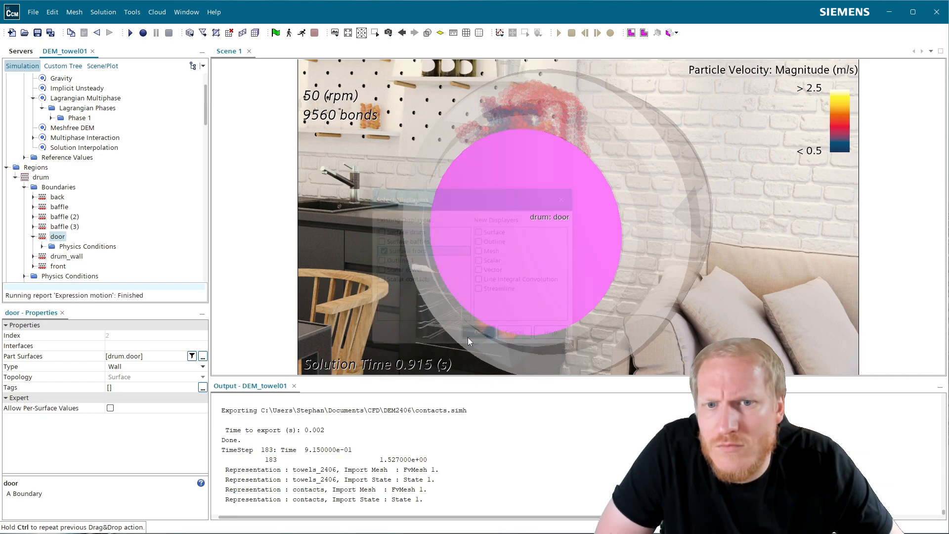
{"action": "scroll", "coordinate": [111, 122], "scroll_direction": "up", "scroll_amount": 2}
{"action": "left_click", "coordinate": [49, 100]}
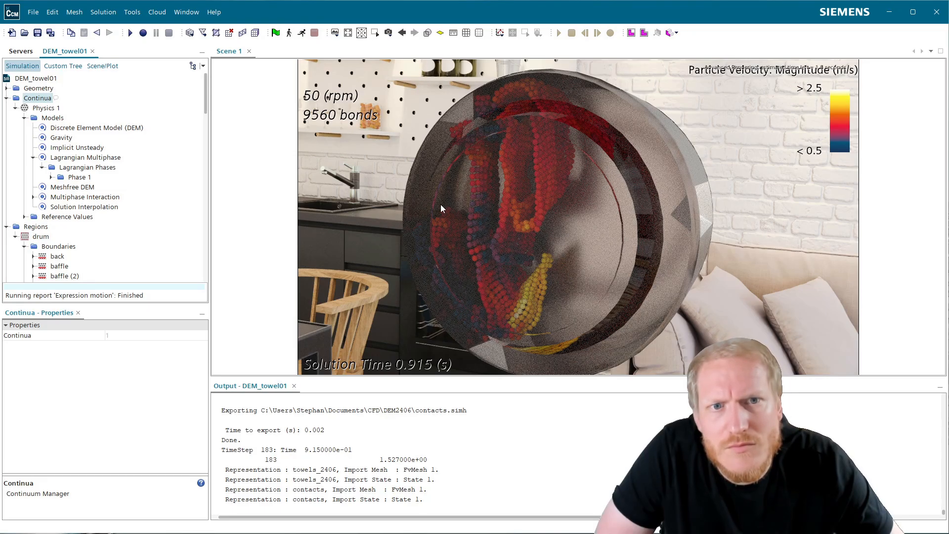
- Set the Scalar contacts color bar position to [0.9501262626262627, 0.2] and make the color bar visible
{"action": "left_click_drag", "start_coordinate": [561, 272], "coordinate": [566, 254]}
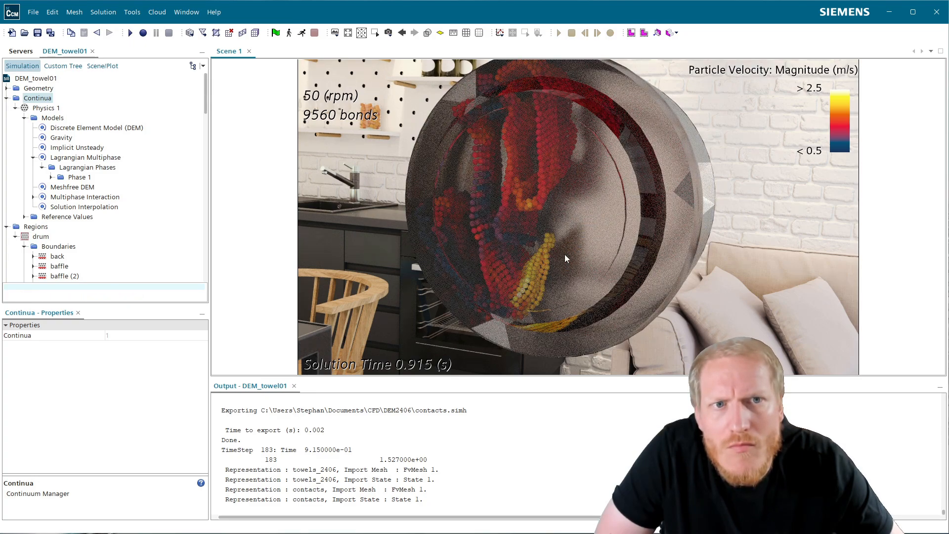
{"action": "left_click_drag", "start_coordinate": [564, 254], "coordinate": [734, 247]}
{"action": "left_click_drag", "start_coordinate": [656, 233], "coordinate": [557, 239]}
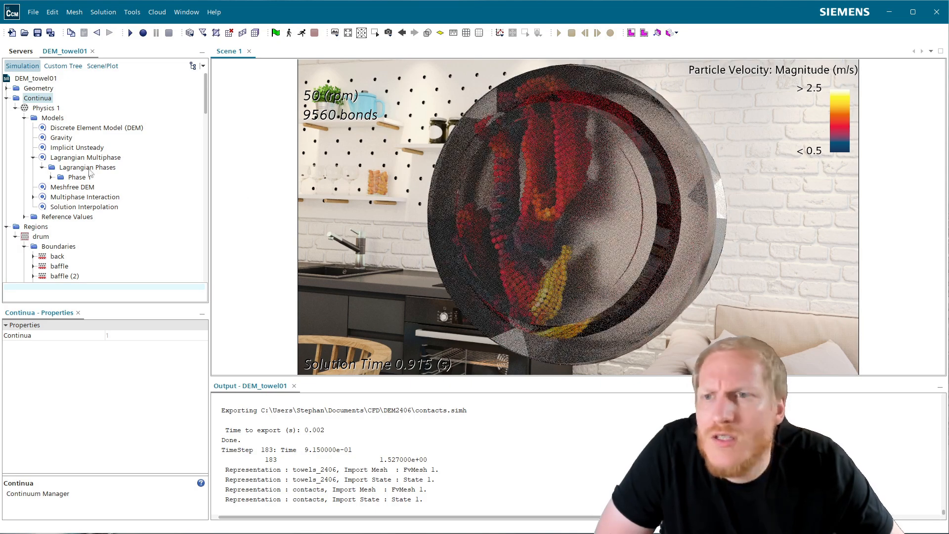
{"action": "left_click", "coordinate": [102, 66]}
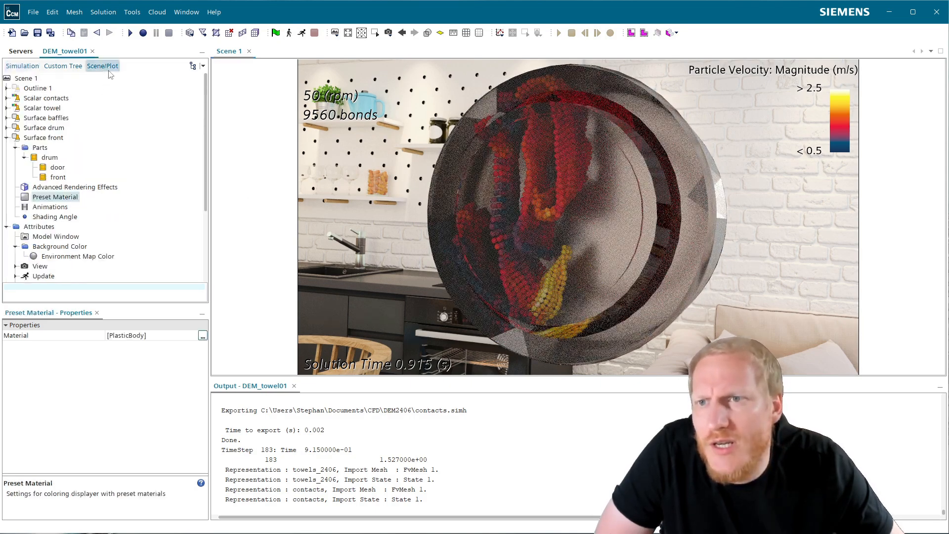
{"action": "left_click", "coordinate": [7, 98]}
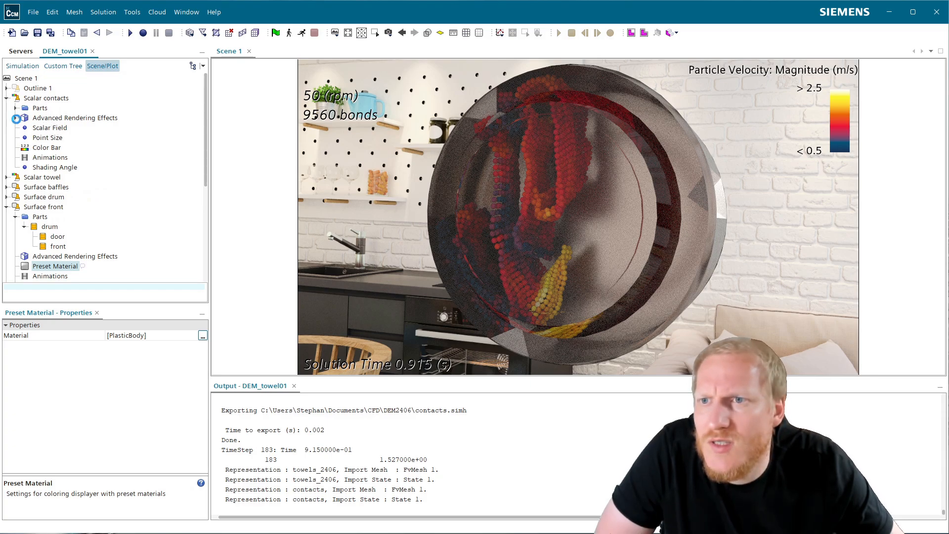
{"action": "left_click", "coordinate": [16, 118]}
{"action": "left_click", "coordinate": [43, 158]}
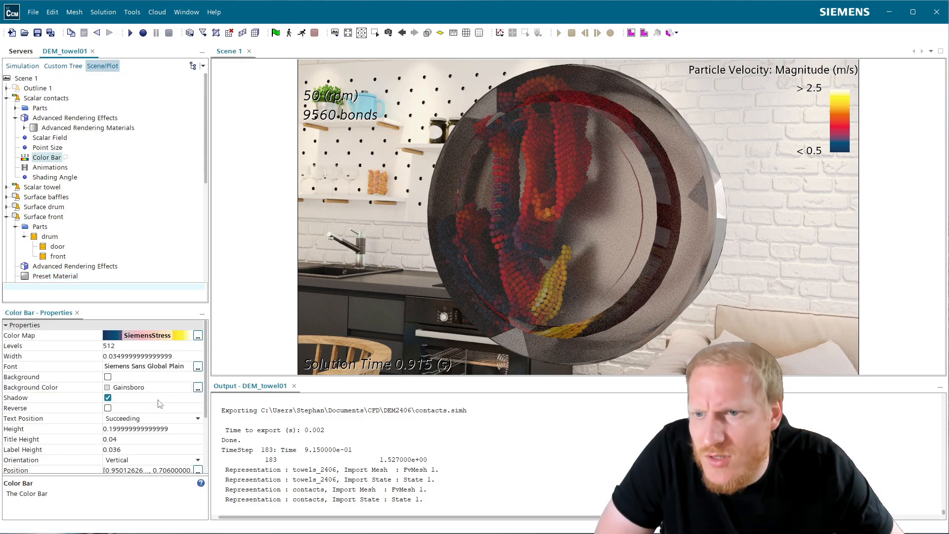
{"action": "scroll", "coordinate": [129, 440], "scroll_direction": "down", "scroll_amount": 1}
{"action": "left_click", "coordinate": [128, 439]}
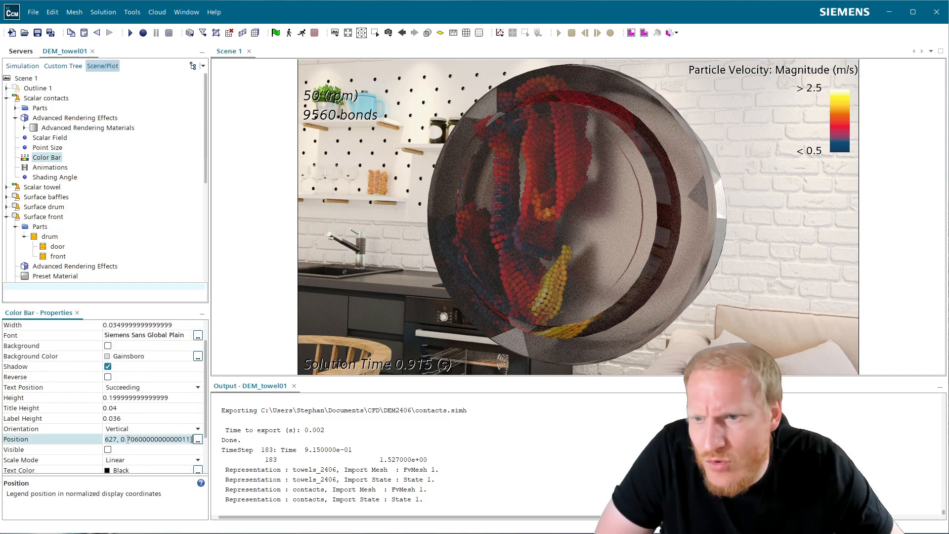
{"action": "left_click", "coordinate": [164, 439]}
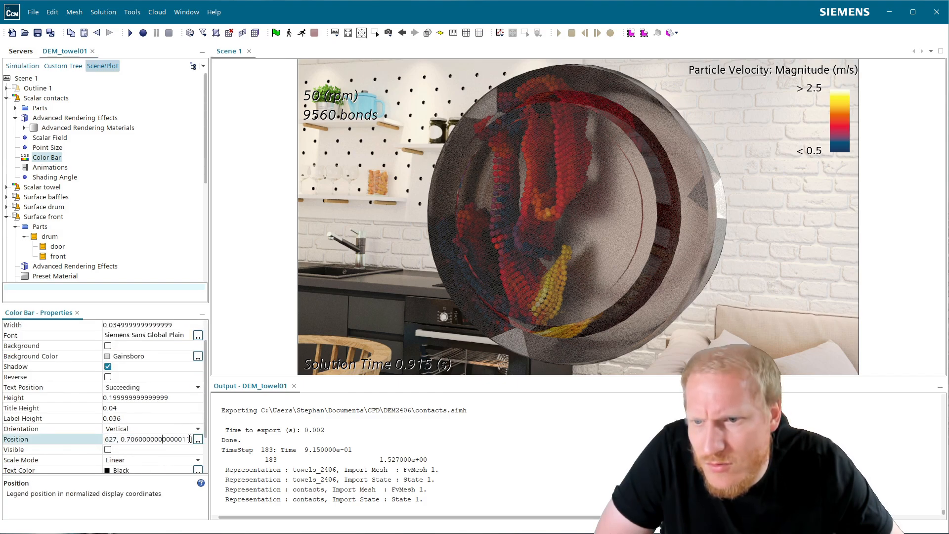
{"action": "key", "text": "BackSpace"}
{"action": "key", "text": "BackSpace"}
{"action": "key", "text": "BackSpace"}
{"action": "key", "text": "BackSpace"}
{"action": "key", "text": "BackSpace"}
{"action": "key", "text": "BackSpace"}
{"action": "key", "text": "BackSpace"}
{"action": "key", "text": "BackSpace"}
{"action": "key", "text": "BackSpace"}
{"action": "key", "text": "BackSpace"}
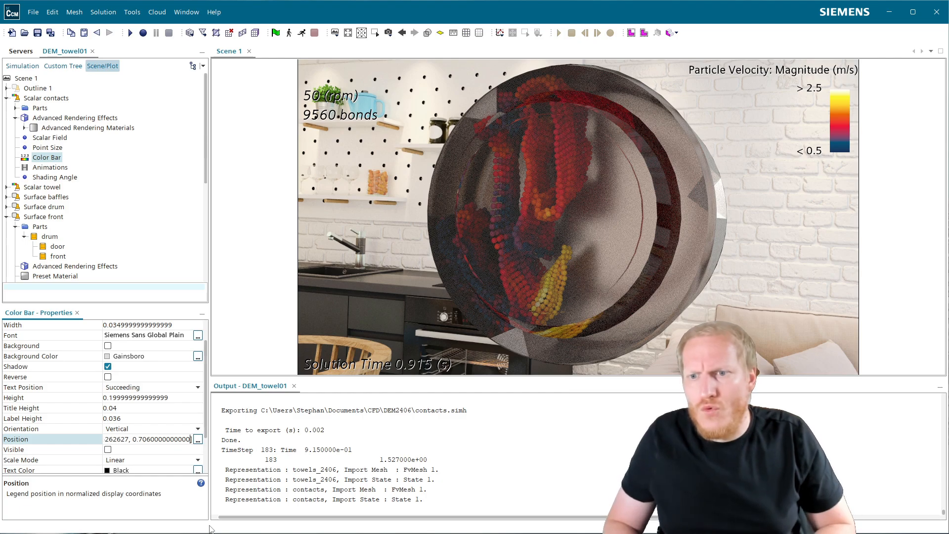
{"action": "key", "text": "BackSpace"}
{"action": "key", "text": "BackSpace"}
{"action": "key", "text": "BackSpace"}
{"action": "key", "text": "BackSpace"}
{"action": "key", "text": "BackSpace"}
{"action": "key", "text": "BackSpace"}
{"action": "type", "text": "262626262627, 0.2"}
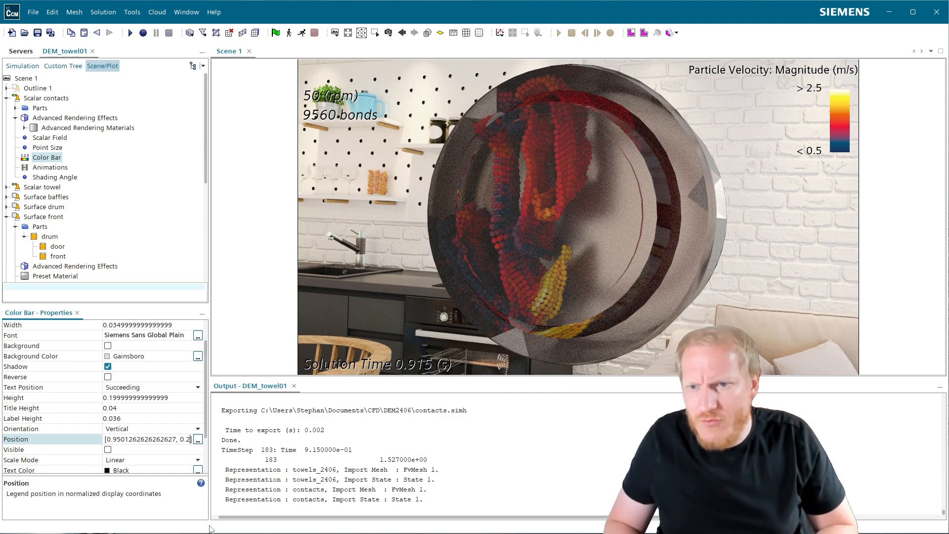
{"action": "key", "text": "Return"}
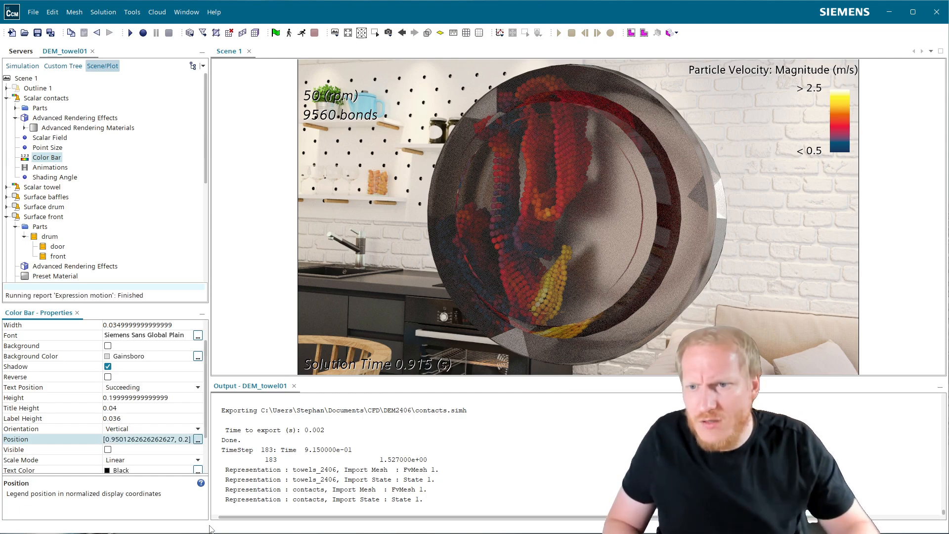
{"action": "left_click", "coordinate": [108, 450]}
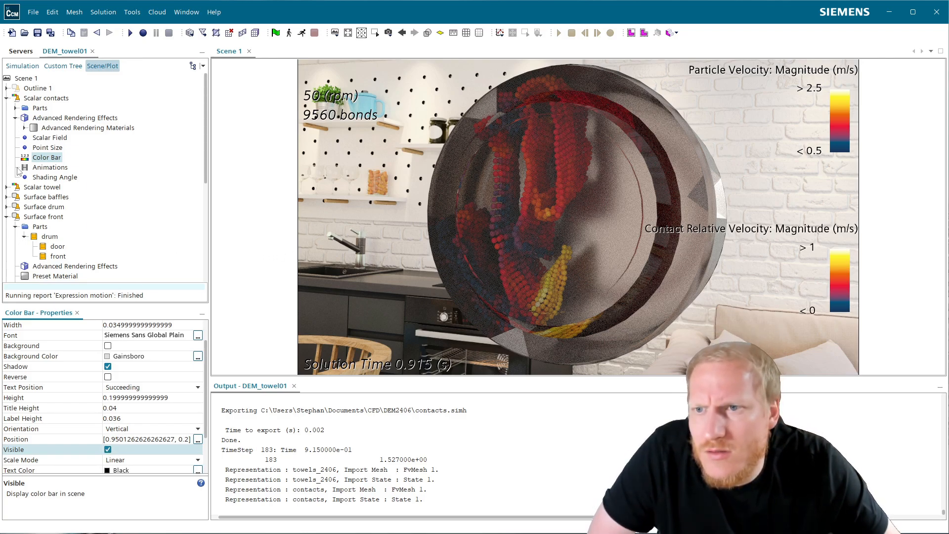
- Set the advanced rendering material effect of the Scalar contacts displayer to Light-Emitting
{"action": "left_click", "coordinate": [50, 128]}
{"action": "left_click", "coordinate": [152, 335]}
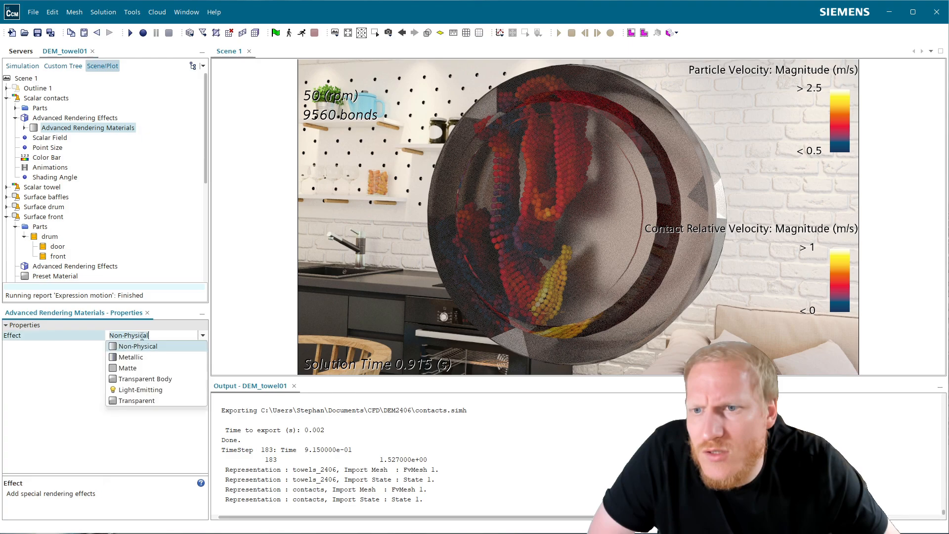
{"action": "left_click", "coordinate": [144, 390]}
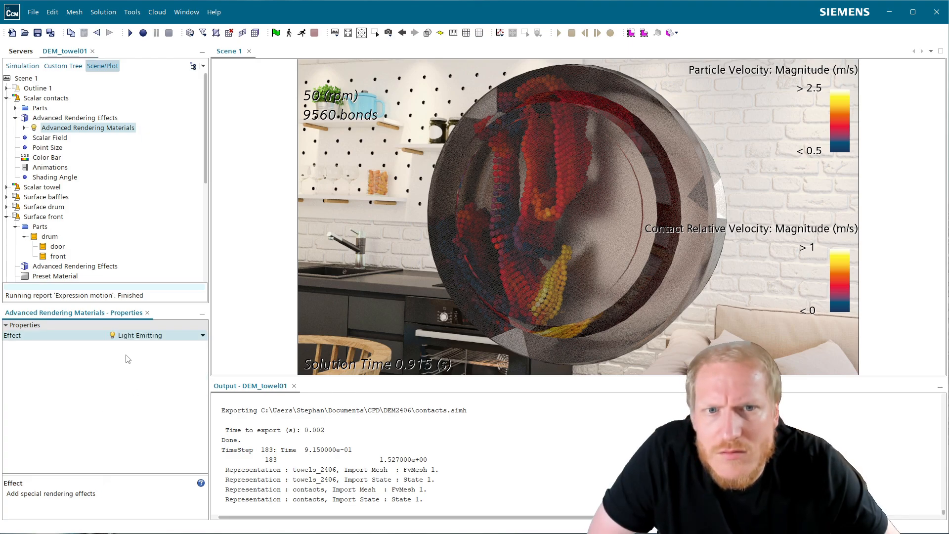
- Hide the Scalar towel displayer and inspect the p-w part and scalar field of Scalar contacts
{"action": "left_click", "coordinate": [47, 188]}
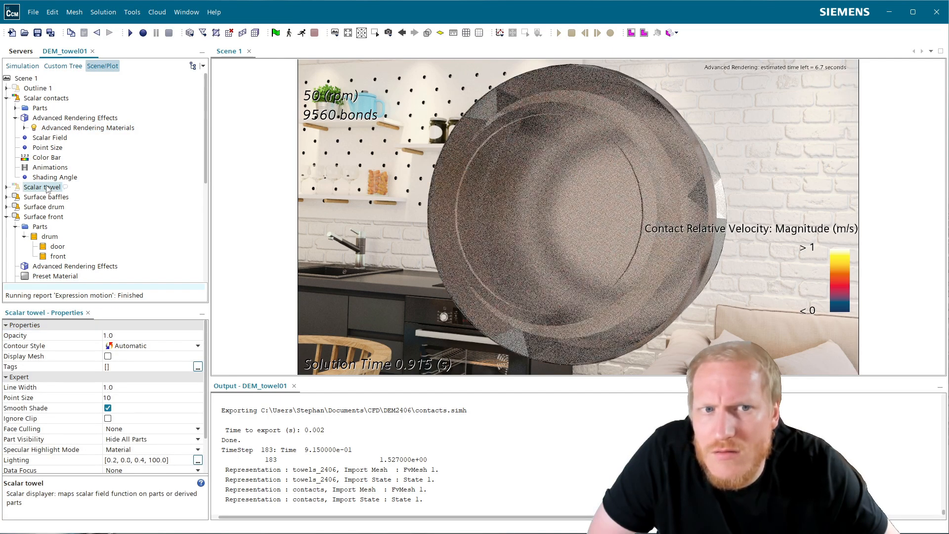
{"action": "left_click", "coordinate": [16, 108]}
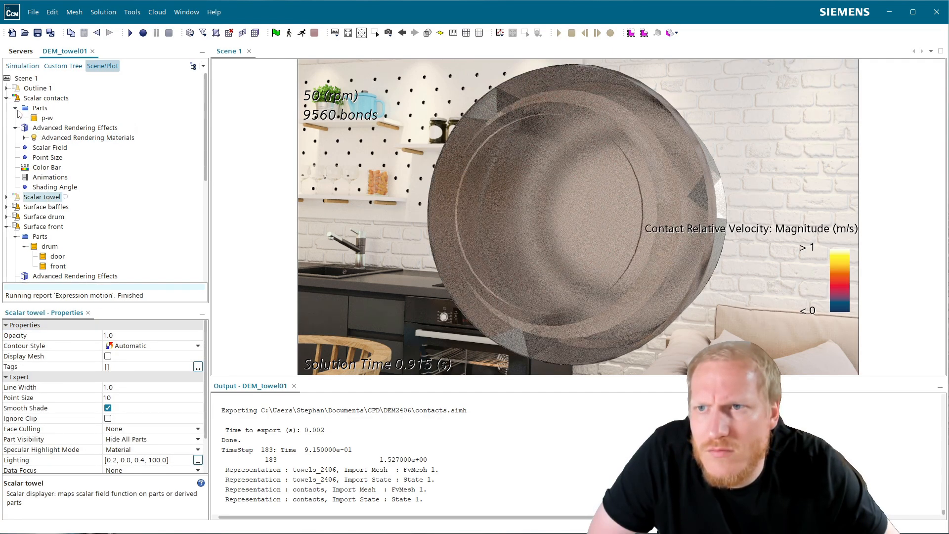
{"action": "left_click", "coordinate": [47, 119]}
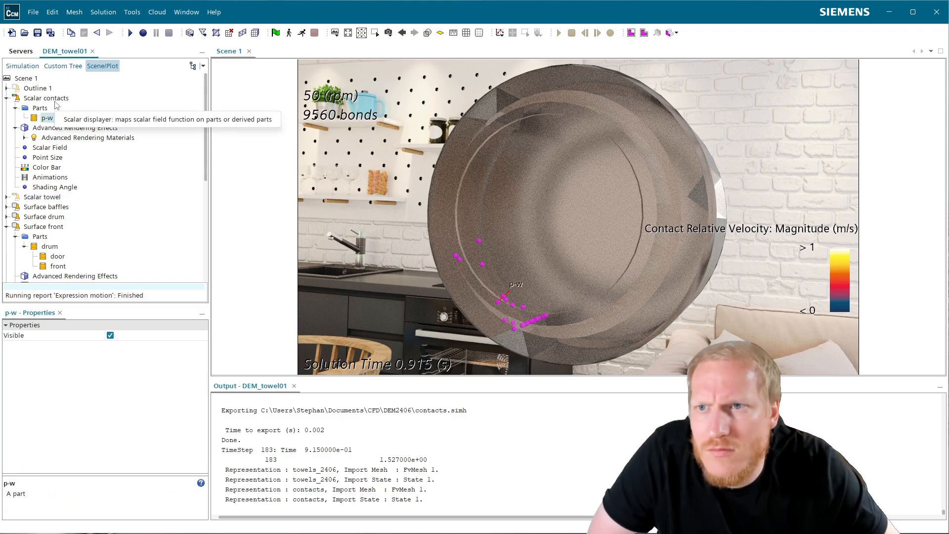
{"action": "left_click", "coordinate": [54, 149]}
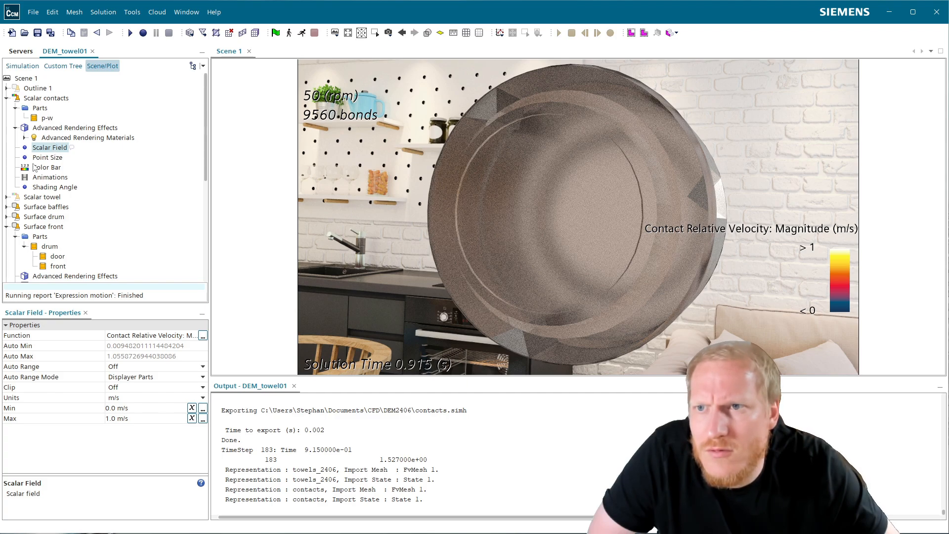
- Set the light-emitting intensity of the Scalar contacts displayer to 10
{"action": "left_click", "coordinate": [25, 138]}
{"action": "left_click", "coordinate": [61, 148]}
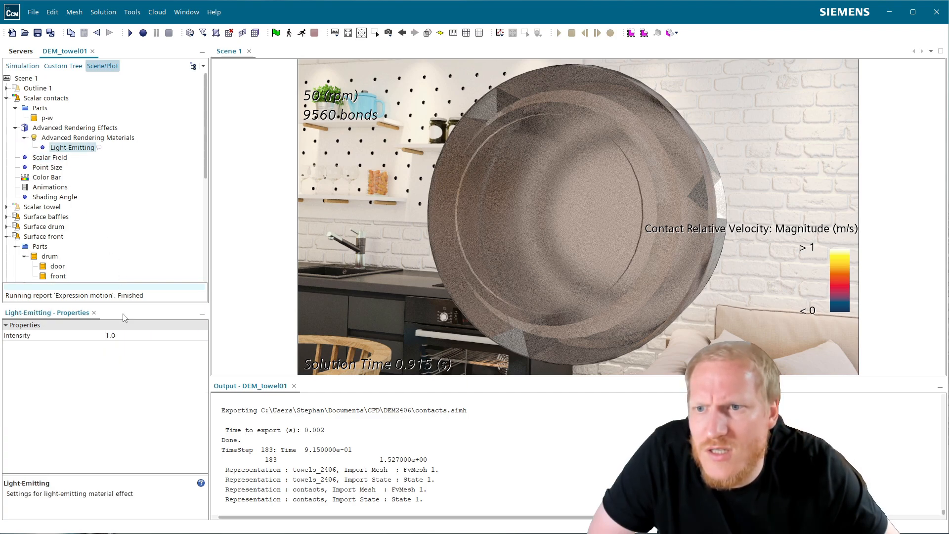
{"action": "left_click", "coordinate": [119, 338]}
{"action": "type", "text": "10"}
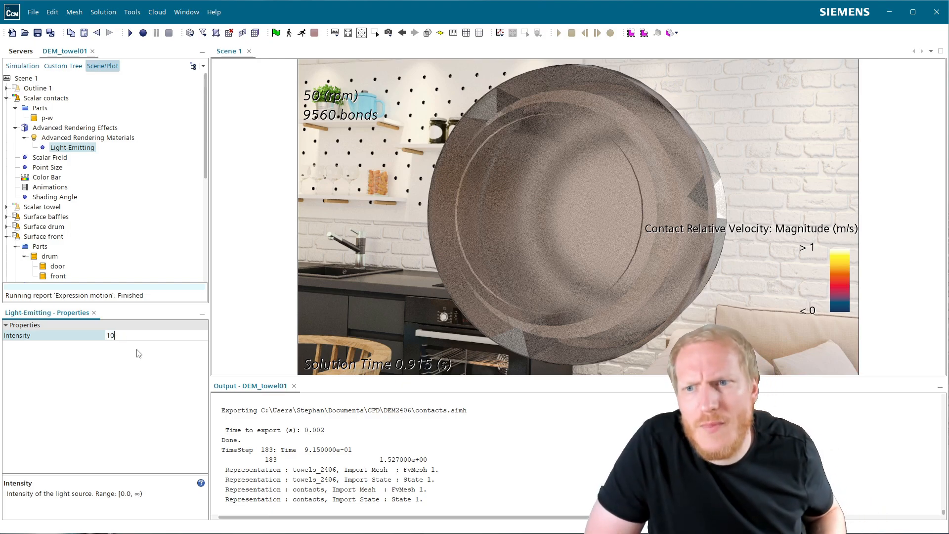
{"action": "key", "text": "Return"}
- Try Particle Model as the Point Scale Mode of the Scalar contacts displayer and set it to Scalar
{"action": "left_click", "coordinate": [44, 99]}
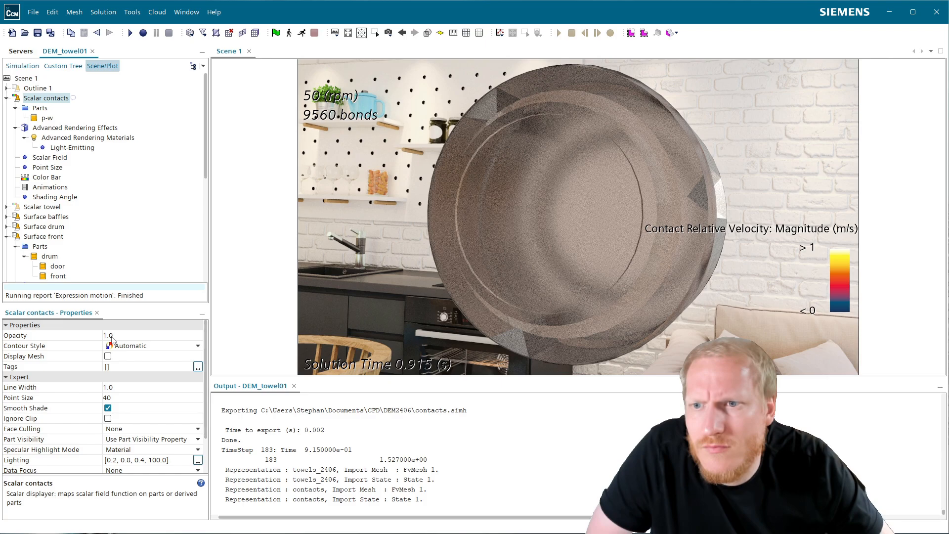
{"action": "scroll", "coordinate": [127, 403], "scroll_direction": "down", "scroll_amount": 2}
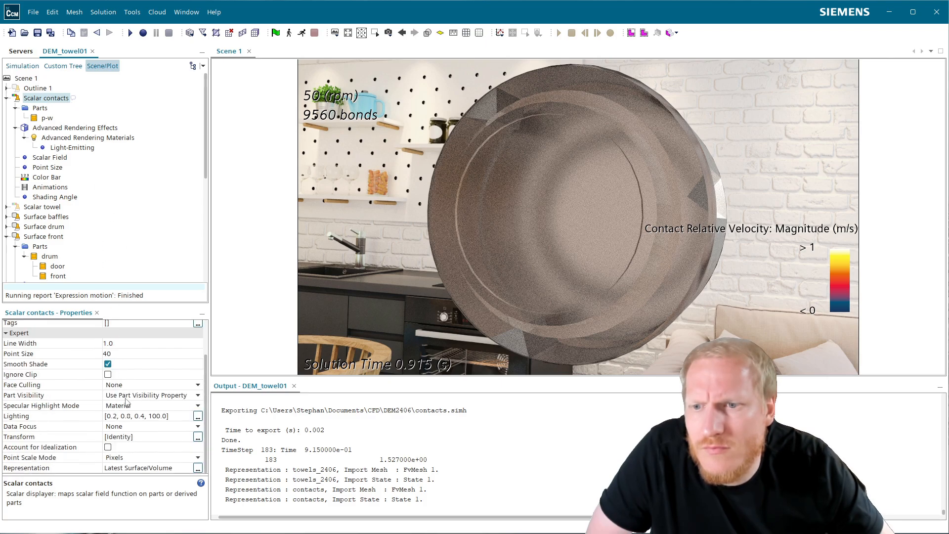
{"action": "left_click", "coordinate": [143, 458]}
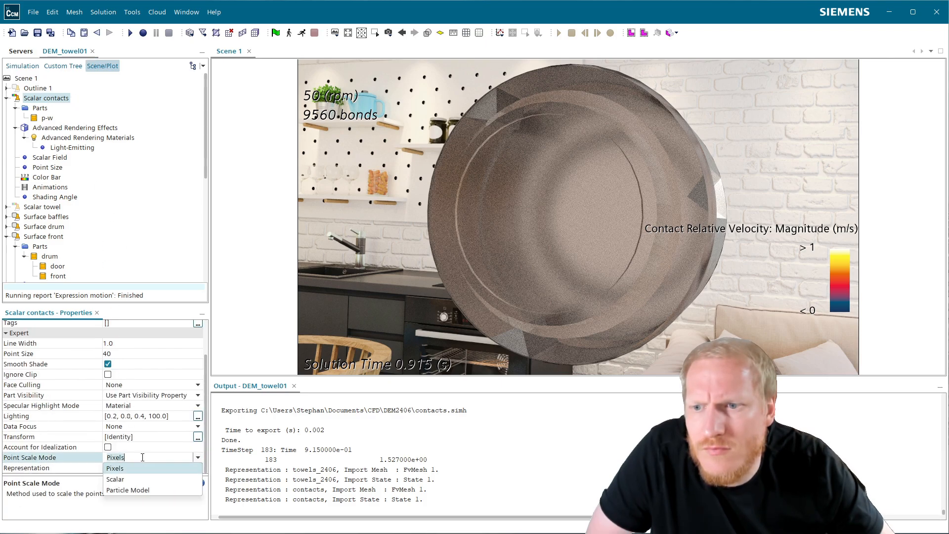
{"action": "left_click", "coordinate": [140, 494]}
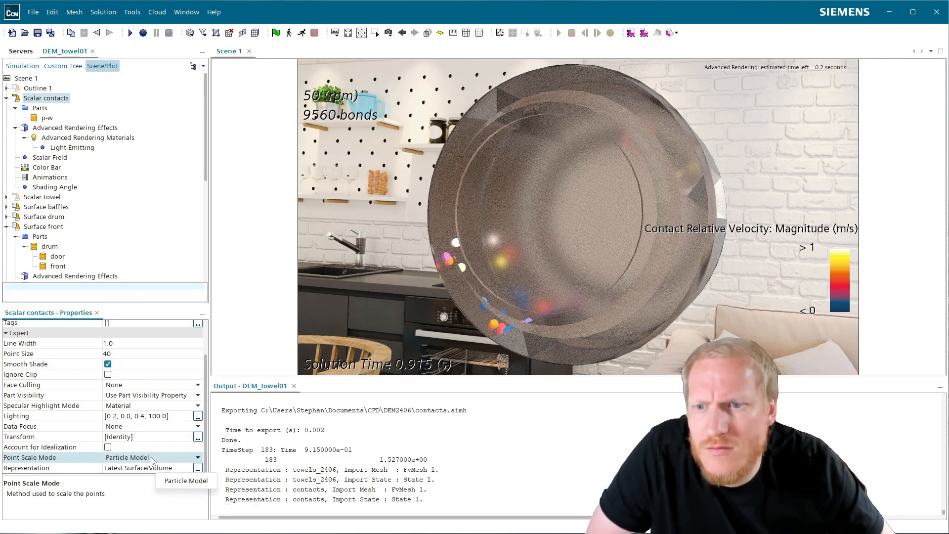
{"action": "left_click", "coordinate": [151, 459]}
{"action": "left_click", "coordinate": [149, 483]}
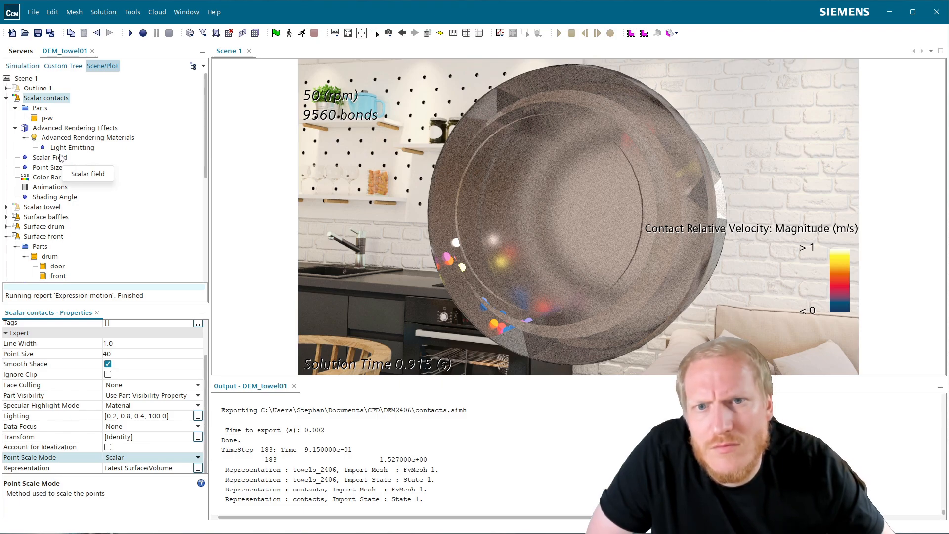
- Try Particle Model as the Point Scale Mode of Scalar contacts and review its Light-Emitting and Scalar Field settings
{"action": "left_click", "coordinate": [144, 462]}
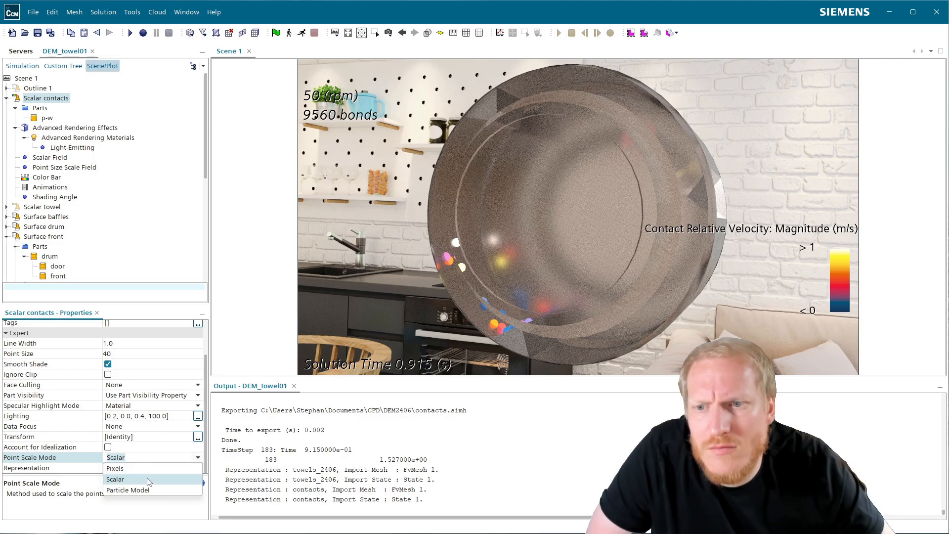
{"action": "left_click", "coordinate": [144, 495]}
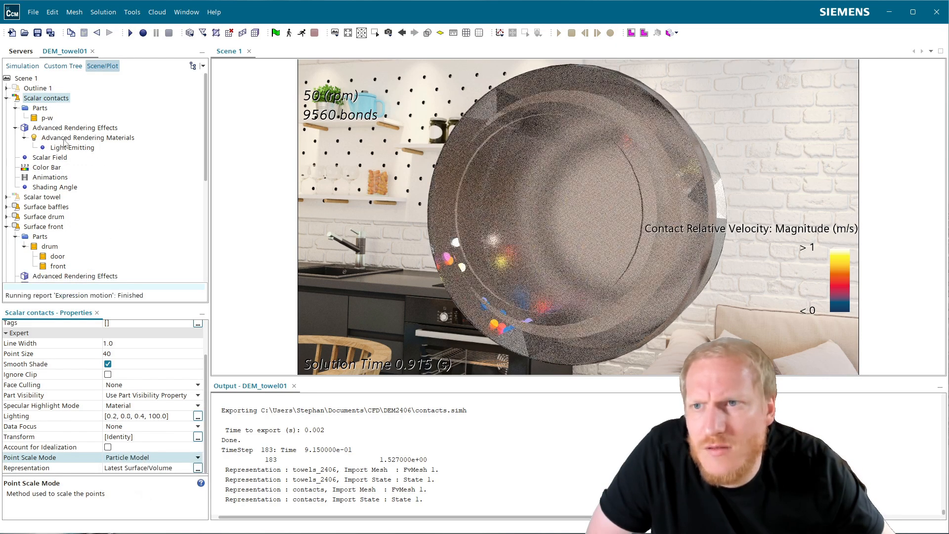
{"action": "left_click", "coordinate": [66, 147]}
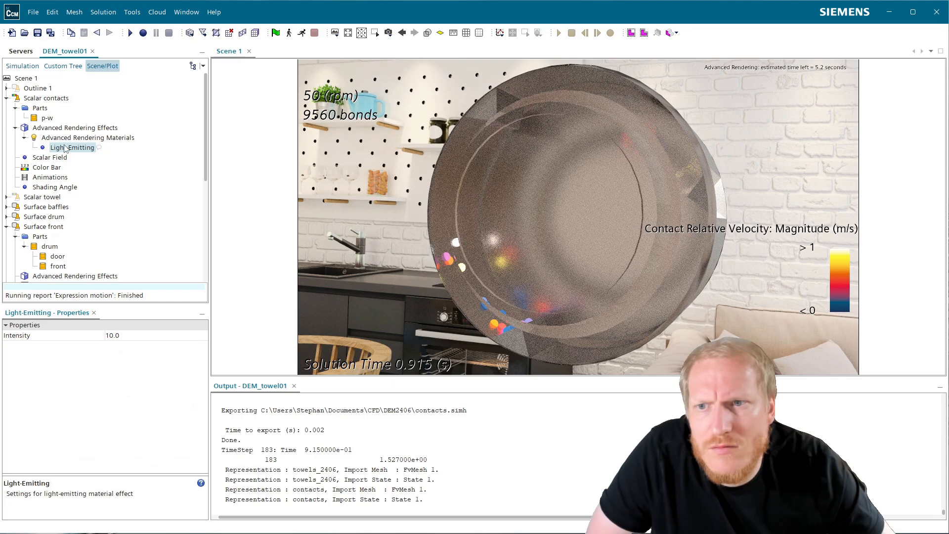
{"action": "left_click", "coordinate": [50, 157]}
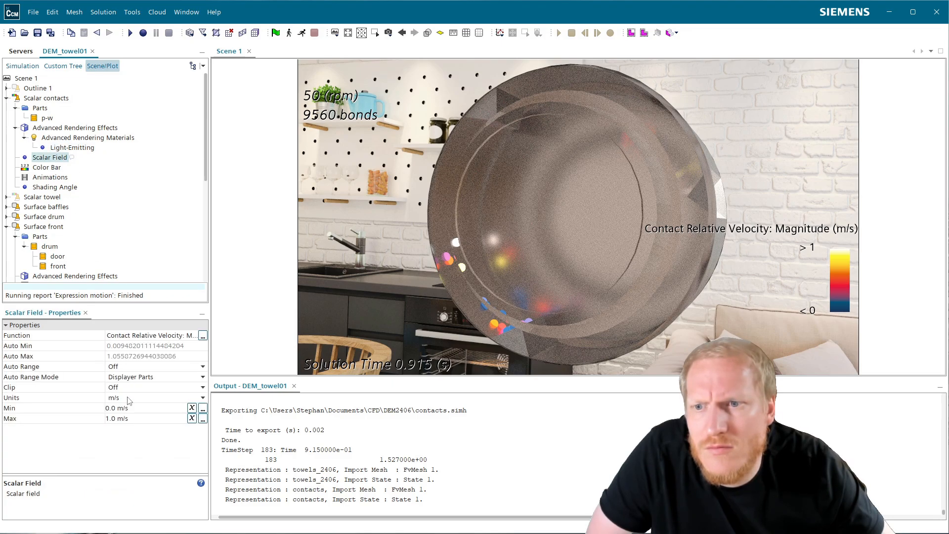
{"action": "left_click", "coordinate": [49, 101]}
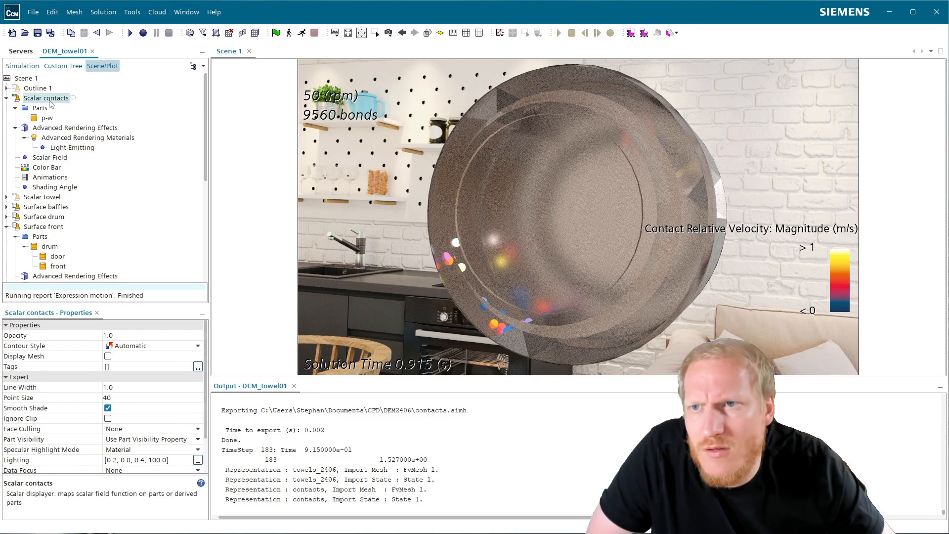
- Switch the Point Scale Mode of Scalar contacts to Scalar and browse the Contact functions available for its Point Size Scale Field
{"action": "scroll", "coordinate": [135, 452], "scroll_direction": "down", "scroll_amount": 3}
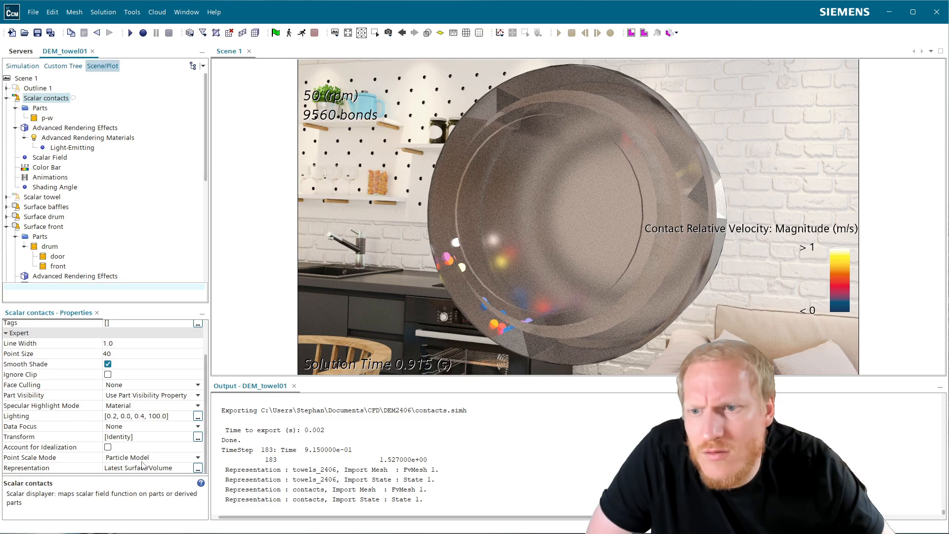
{"action": "left_click", "coordinate": [144, 461]}
{"action": "left_click", "coordinate": [143, 461]}
{"action": "left_click", "coordinate": [118, 482]}
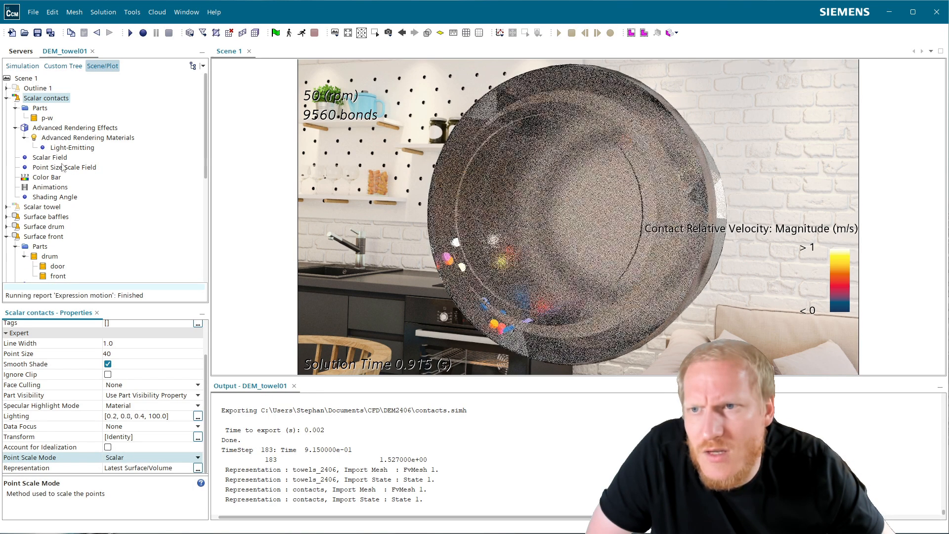
{"action": "left_click", "coordinate": [60, 168]}
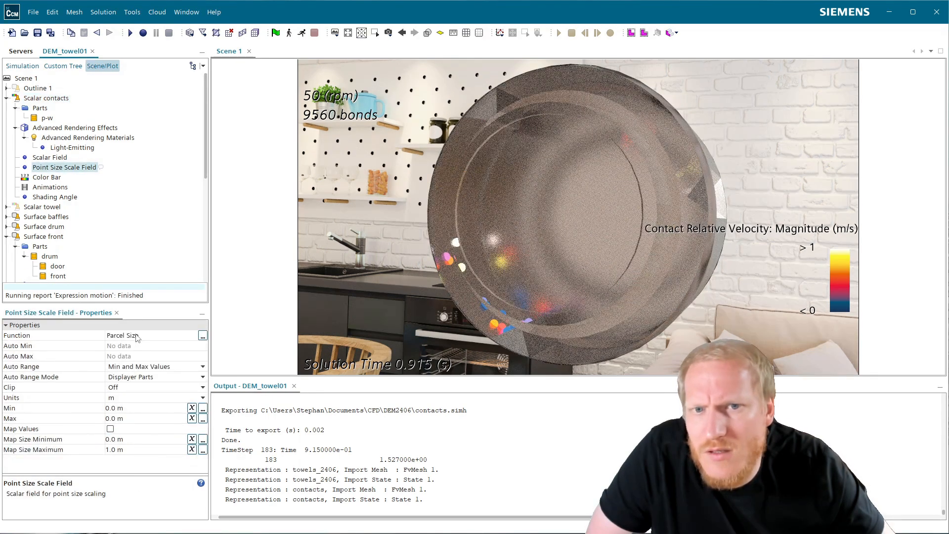
{"action": "left_click", "coordinate": [138, 337]}
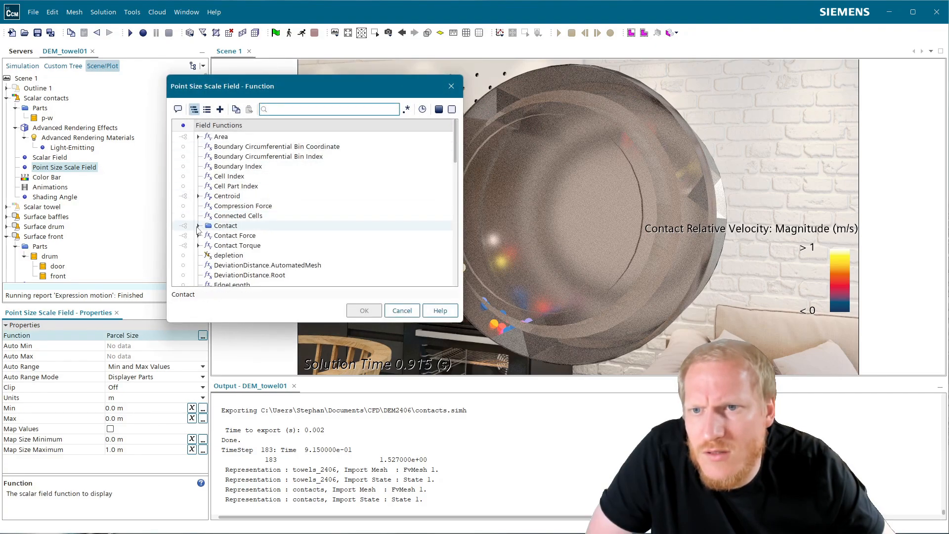
{"action": "left_click", "coordinate": [198, 226]}
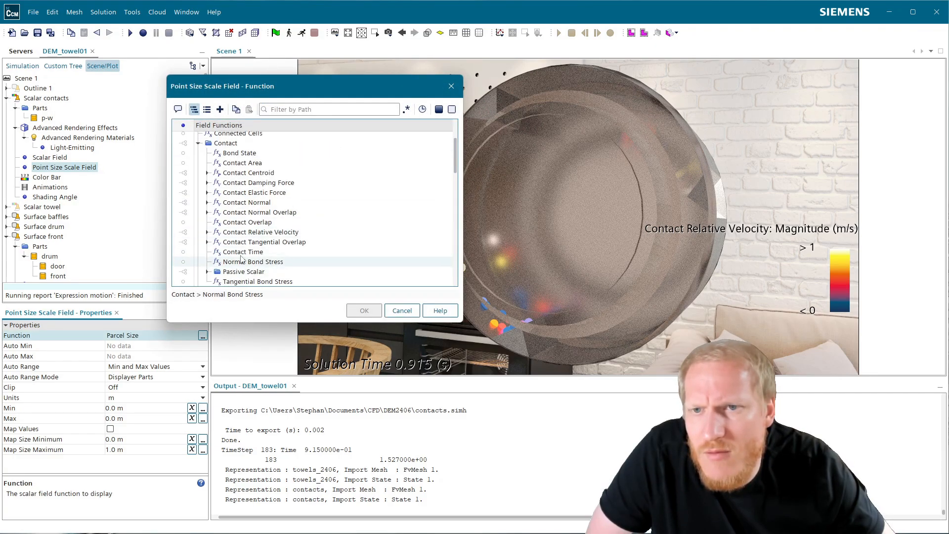
{"action": "left_click", "coordinate": [402, 310]}
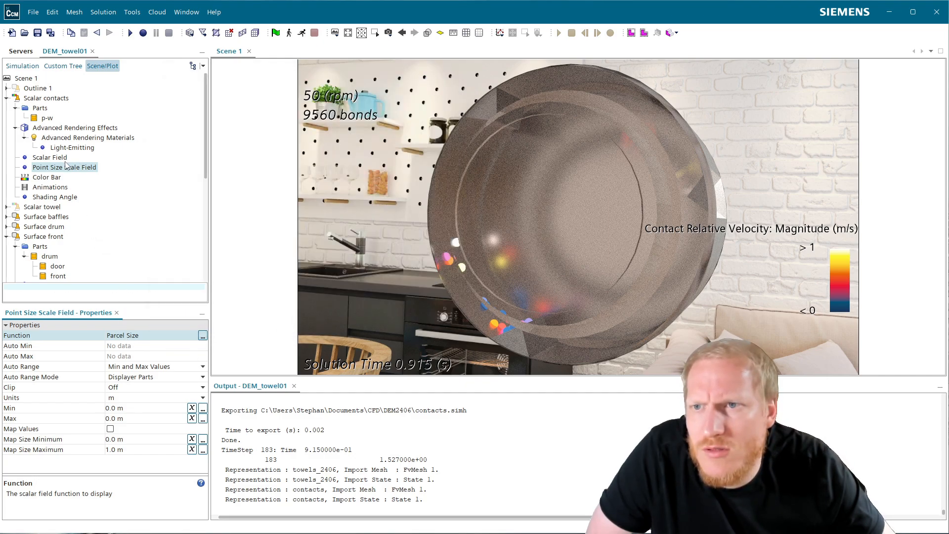
- Set the Point Scale Mode of the Scalar contacts displayer to Particle Model
{"action": "left_click", "coordinate": [50, 99]}
{"action": "scroll", "coordinate": [130, 410], "scroll_direction": "down", "scroll_amount": 5}
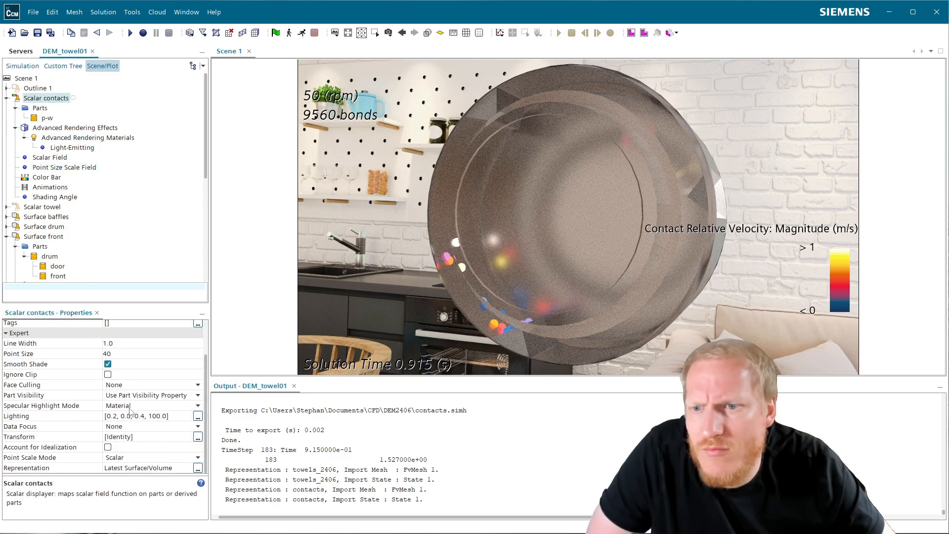
{"action": "left_click", "coordinate": [131, 457]}
{"action": "left_click", "coordinate": [136, 490]}
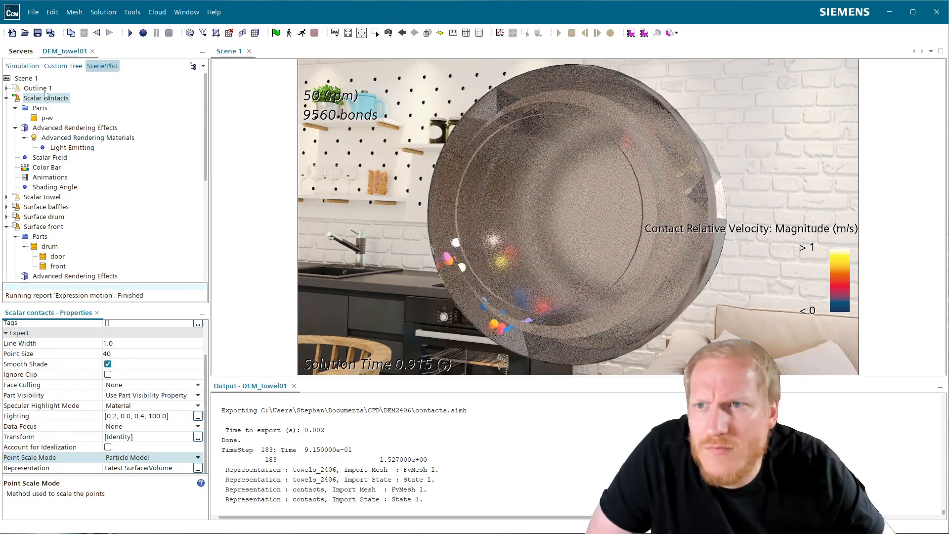
- Set the opacity of the Scalar contacts displayer to 0 and show the Scalar towel displayer
{"action": "scroll", "coordinate": [117, 336], "scroll_direction": "up", "scroll_amount": 2}
{"action": "left_click", "coordinate": [118, 336]}
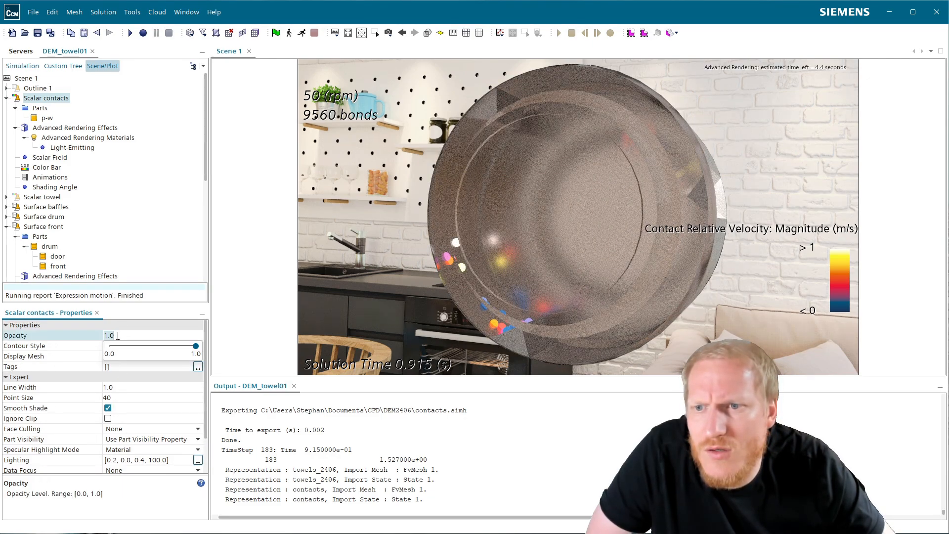
{"action": "type", "text": "0"}
{"action": "key", "text": "Return"}
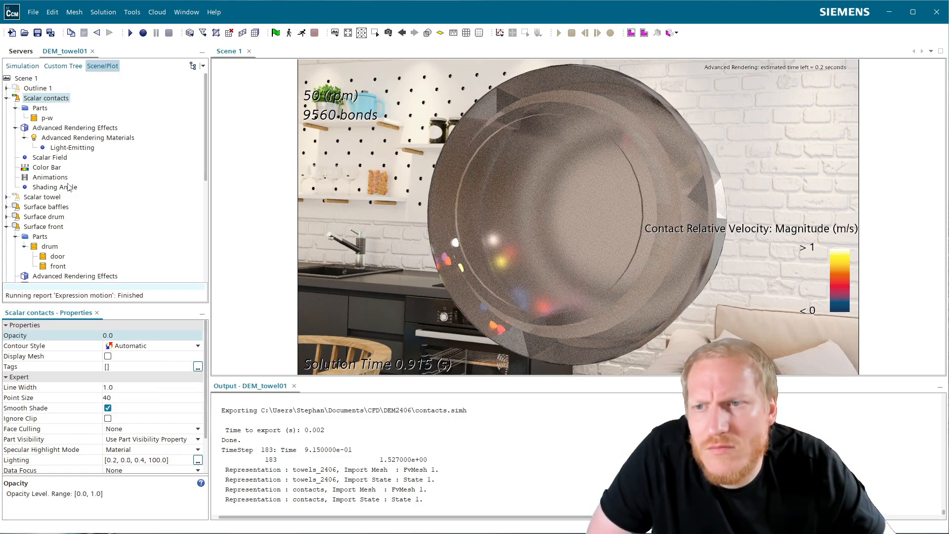
{"action": "left_click", "coordinate": [44, 197]}
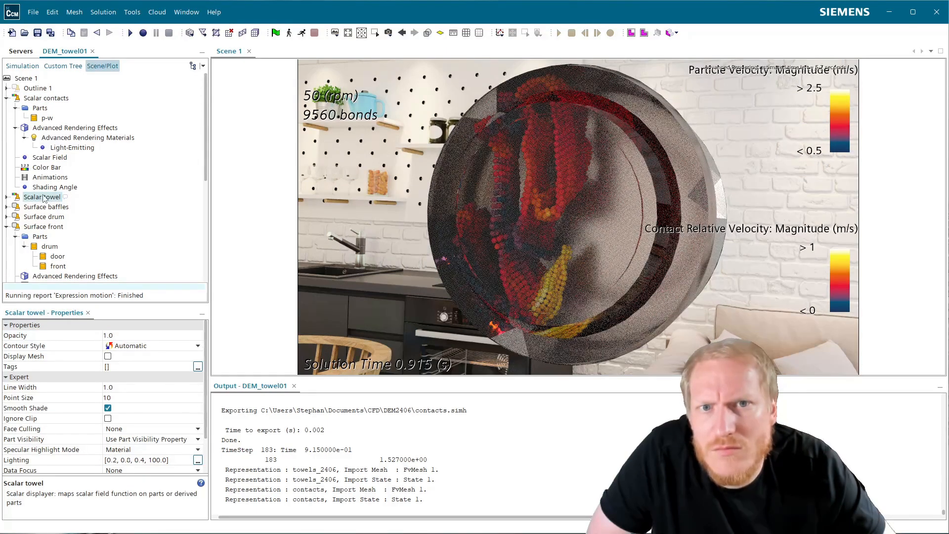
- Set the light-emitting intensity of the Scalar contacts displayer to 100
{"action": "left_click", "coordinate": [65, 137]}
{"action": "left_click", "coordinate": [69, 148]}
{"action": "left_click", "coordinate": [130, 339]}
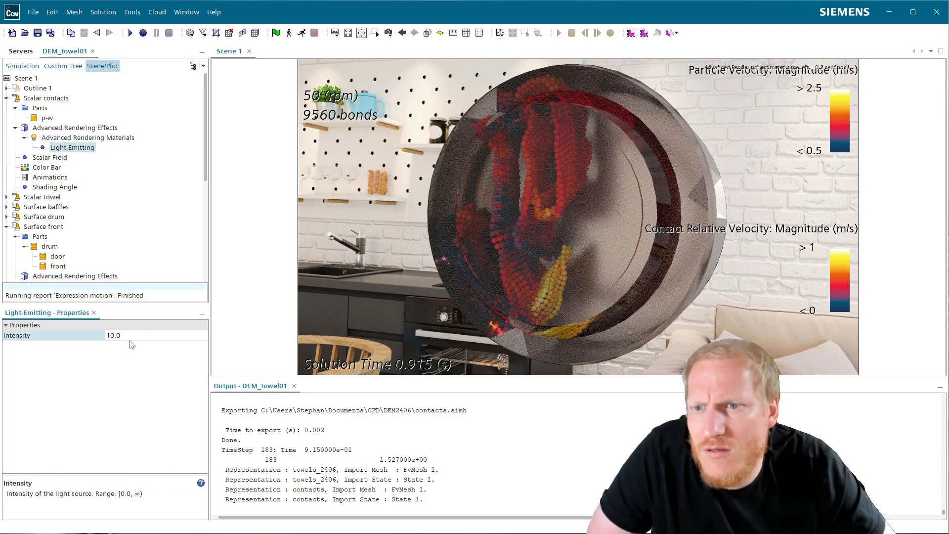
{"action": "left_click", "coordinate": [132, 337]}
{"action": "type", "text": "10"}
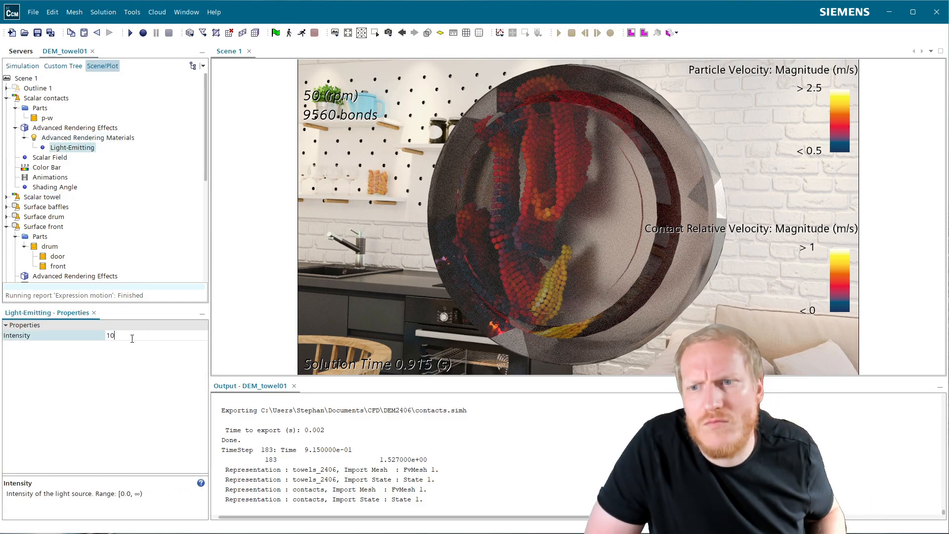
{"action": "type", "text": "0"}
{"action": "key", "text": "Return"}
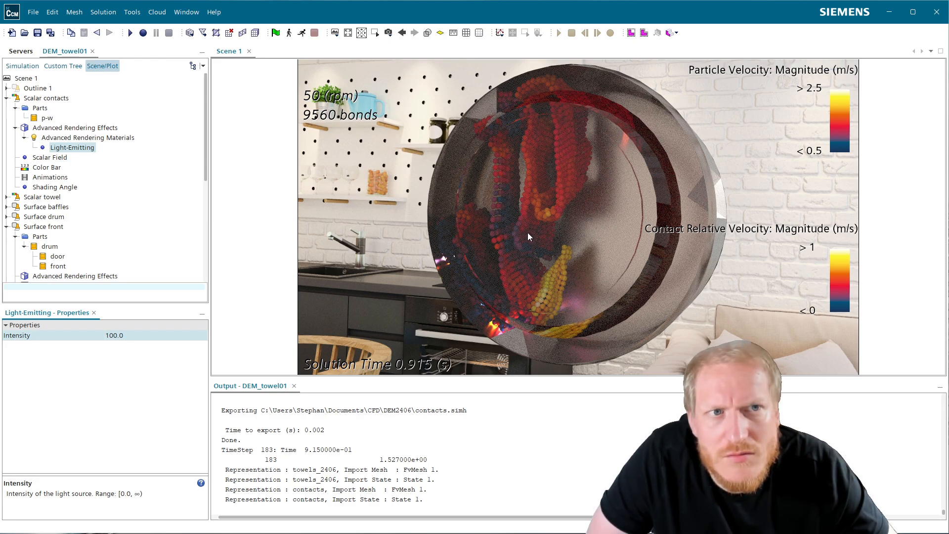
- Set the scene's advanced rendering Min/Max Samples per Pixel to 1, 400
{"action": "scroll", "coordinate": [170, 250], "scroll_direction": "down", "scroll_amount": 7}
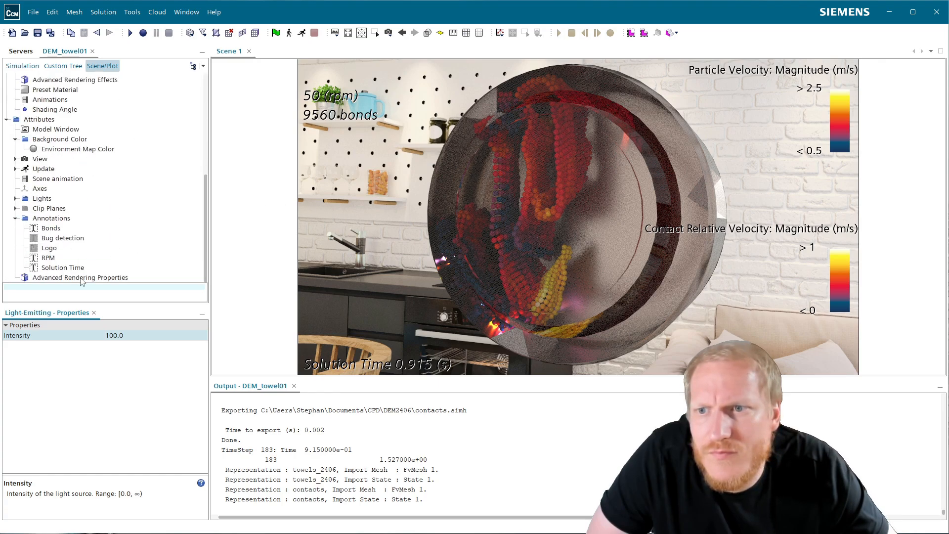
{"action": "left_click", "coordinate": [81, 278]}
{"action": "left_click", "coordinate": [125, 388]}
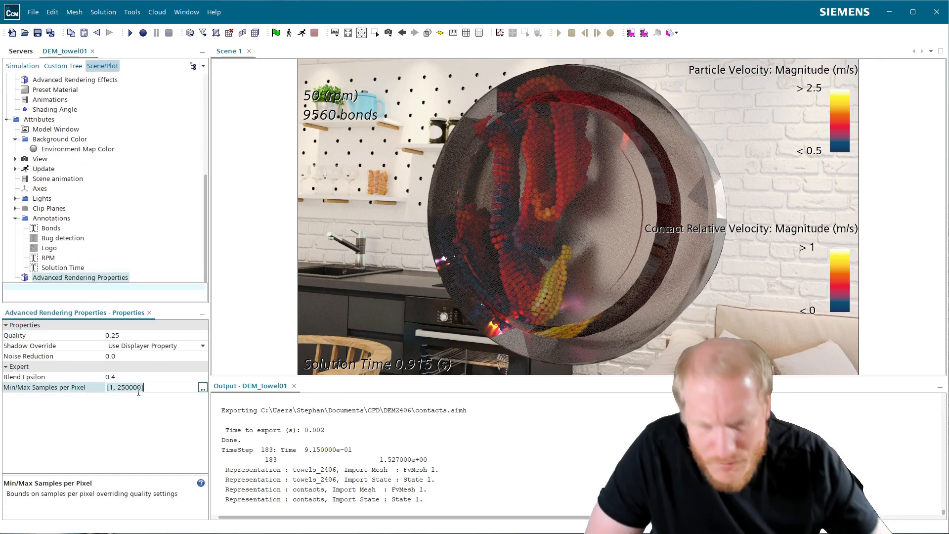
{"action": "type", "text": "10,400"}
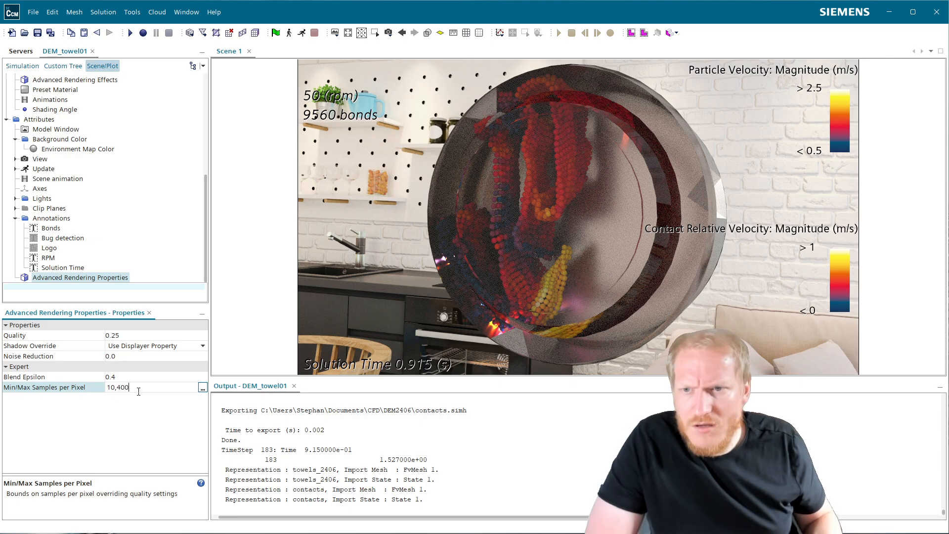
{"action": "key", "text": "BackSpace"}
{"action": "key", "text": "BackSpace"}
{"action": "key", "text": "BackSpace"}
{"action": "key", "text": "BackSpace"}
{"action": "key", "text": "BackSpace"}
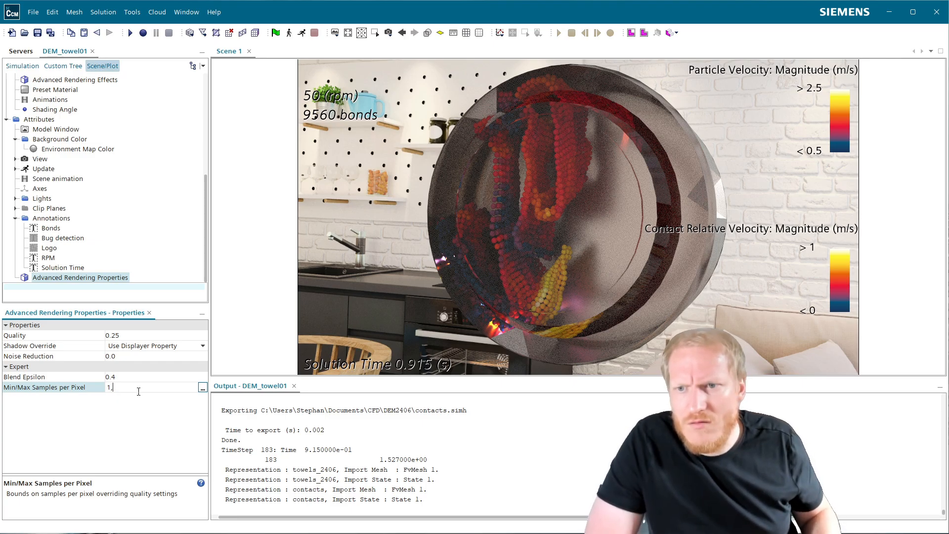
{"action": "type", "text": ",400"}
{"action": "key", "text": "Return"}
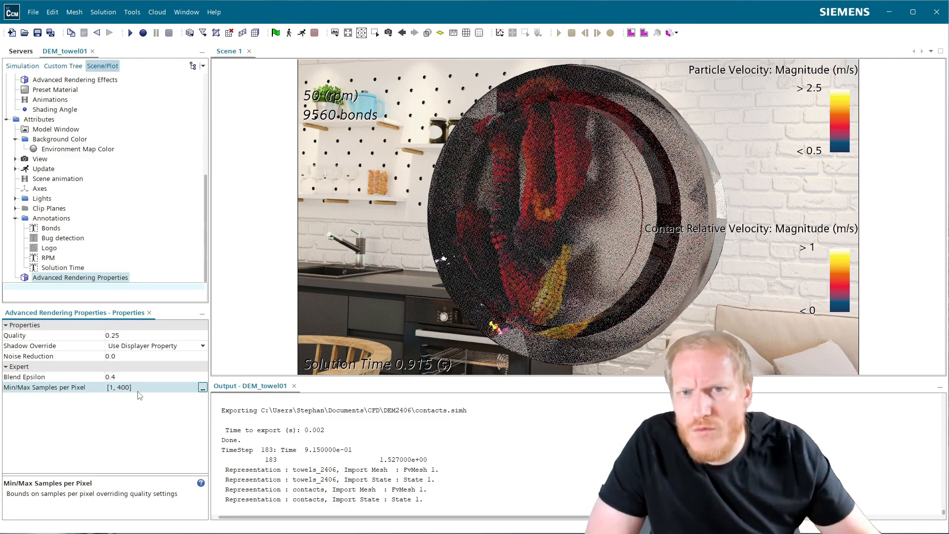
- Set the scene's advanced rendering Noise Reduction to 0.5 and Quality to 0.5
{"action": "left_click", "coordinate": [134, 356]}
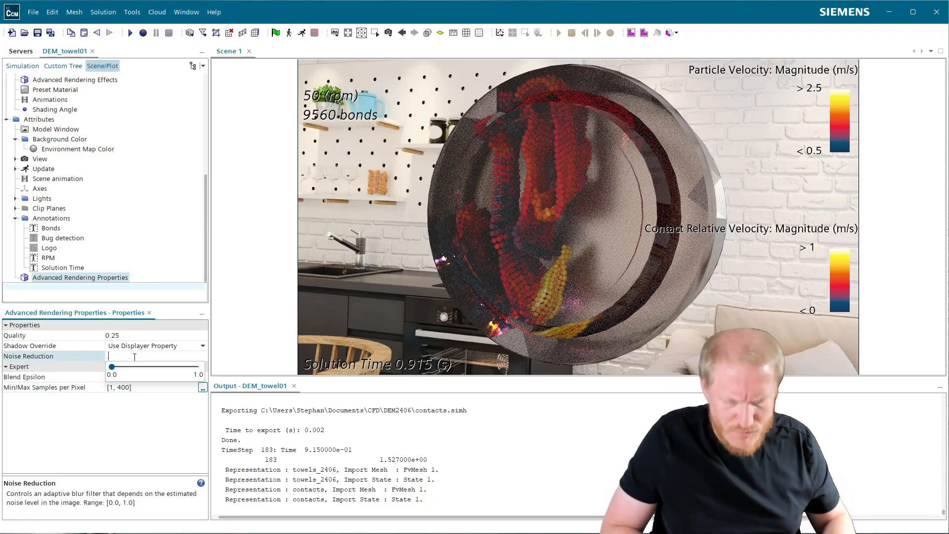
{"action": "key", "text": "BackSpace"}
{"action": "type", "text": "5"}
{"action": "key", "text": "Return"}
{"action": "left_click", "coordinate": [135, 336]}
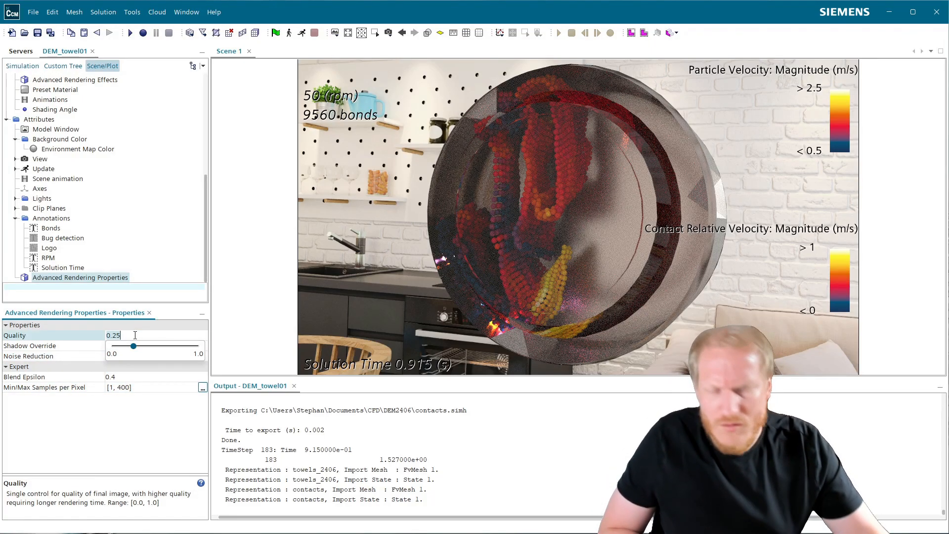
{"action": "key", "text": "BackSpace"}
{"action": "key", "text": "BackSpace"}
{"action": "type", "text": "5"}
{"action": "key", "text": "Return"}
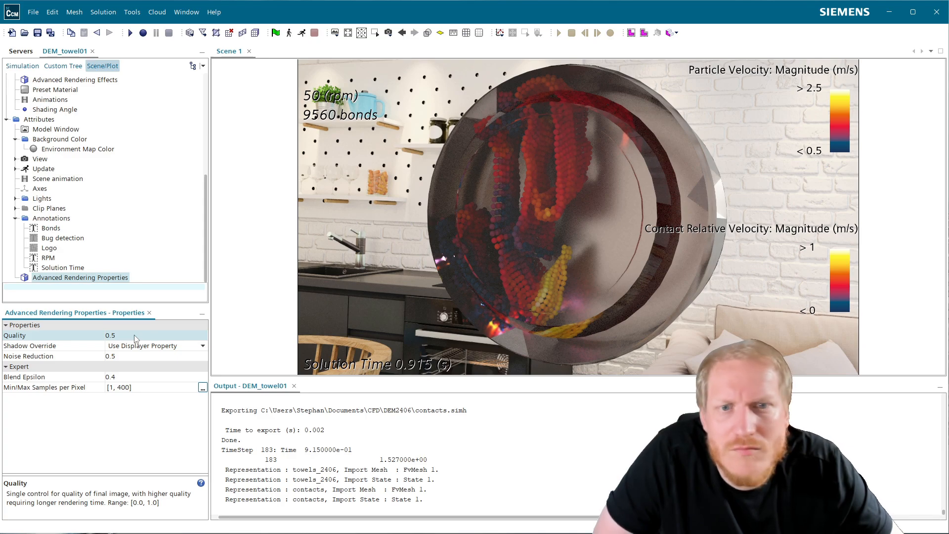
- Try a Clearcoat IOR of 1.05 on the Matte advanced rendering material of the Scalar towel displayer
{"action": "scroll", "coordinate": [122, 111], "scroll_direction": "up", "scroll_amount": 4}
{"action": "scroll", "coordinate": [76, 191], "scroll_direction": "up", "scroll_amount": 1}
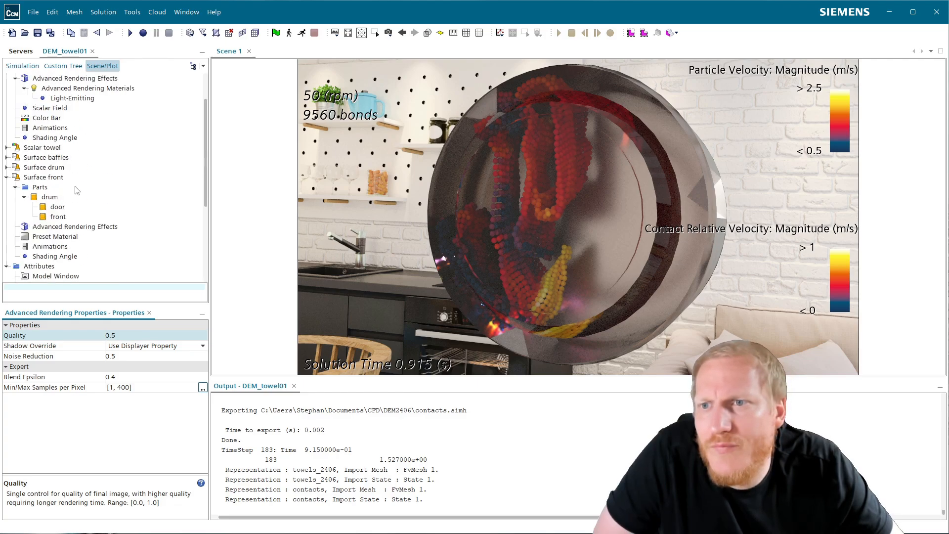
{"action": "scroll", "coordinate": [76, 190], "scroll_direction": "up", "scroll_amount": 2}
{"action": "left_click", "coordinate": [7, 197]}
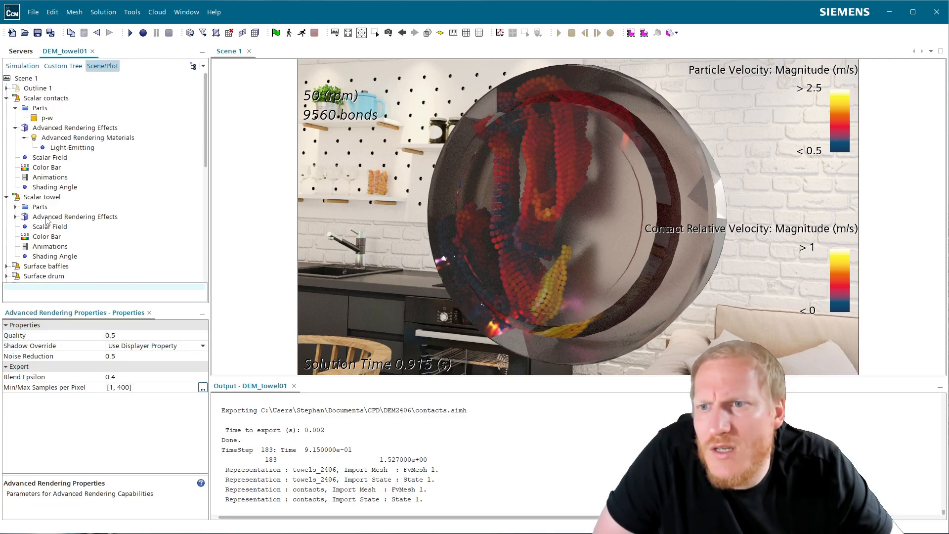
{"action": "left_click", "coordinate": [69, 217]}
{"action": "left_click", "coordinate": [16, 216]}
{"action": "left_click", "coordinate": [50, 227]}
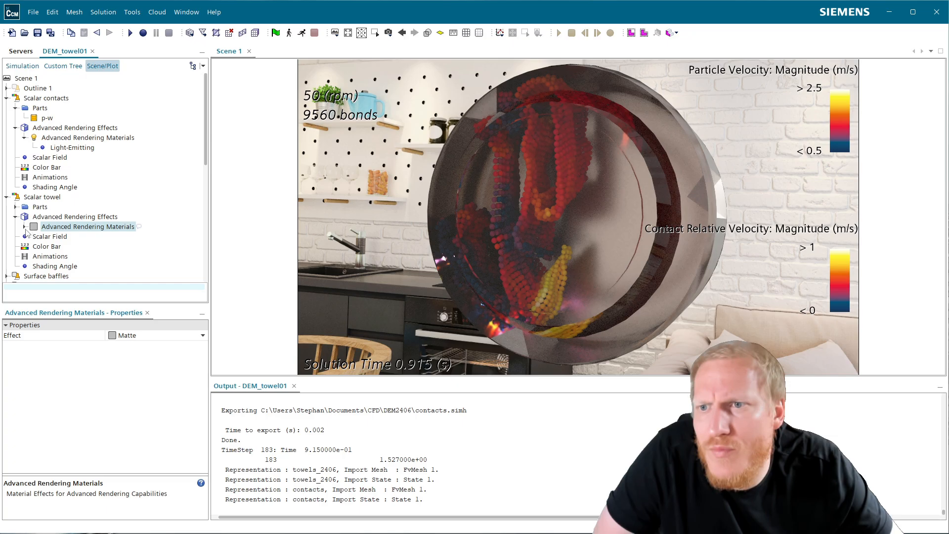
{"action": "left_click", "coordinate": [24, 226]}
{"action": "left_click", "coordinate": [55, 237]}
{"action": "left_click", "coordinate": [125, 345]}
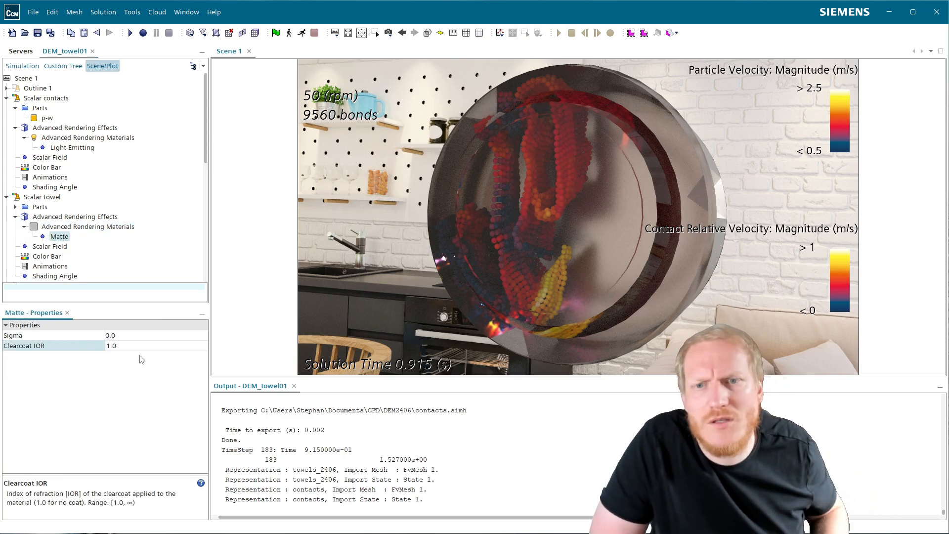
{"action": "type", "text": "5"}
{"action": "key", "text": "Return"}
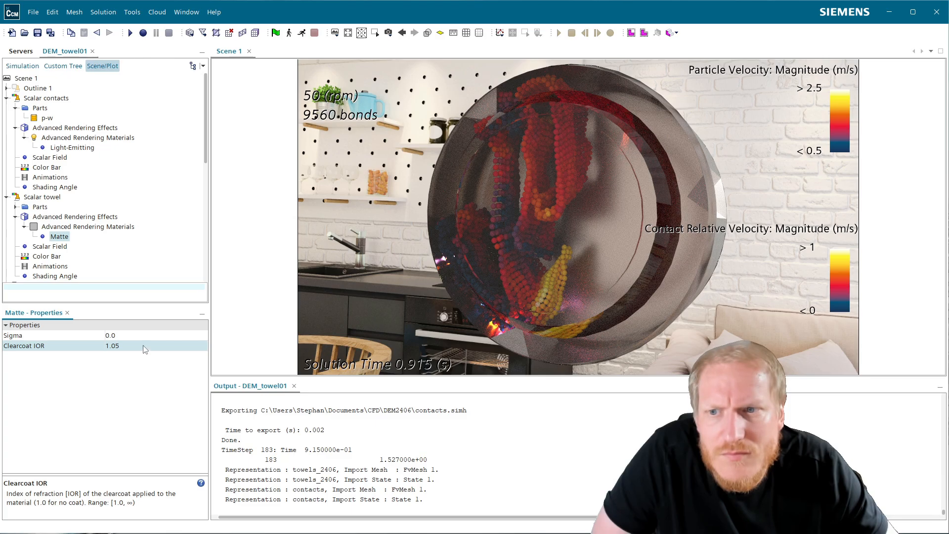
- Reset the Clearcoat IOR of the Scalar towel's Matte material to 1.0
{"action": "left_click", "coordinate": [144, 346]}
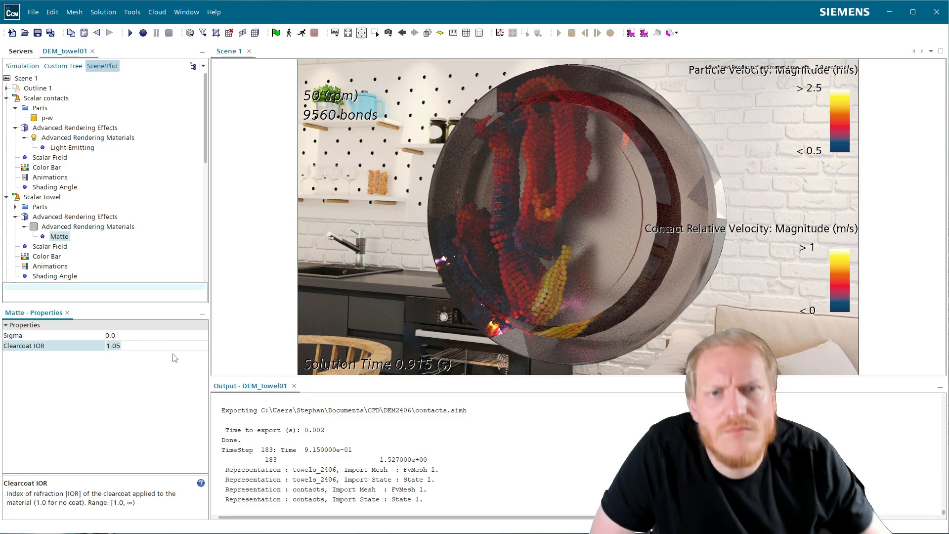
{"action": "key", "text": "BackSpace"}
{"action": "key", "text": "BackSpace"}
{"action": "key", "text": "BackSpace"}
{"action": "key", "text": "Return"}
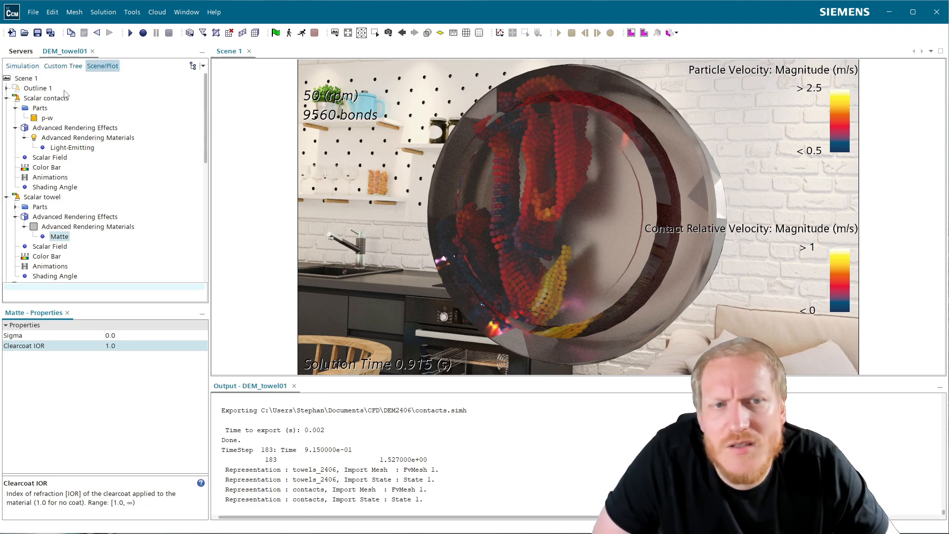
- Disable advanced rendering for Scene 1 and set its Transparency Mode to Depth Peeling
{"action": "left_click", "coordinate": [28, 79]}
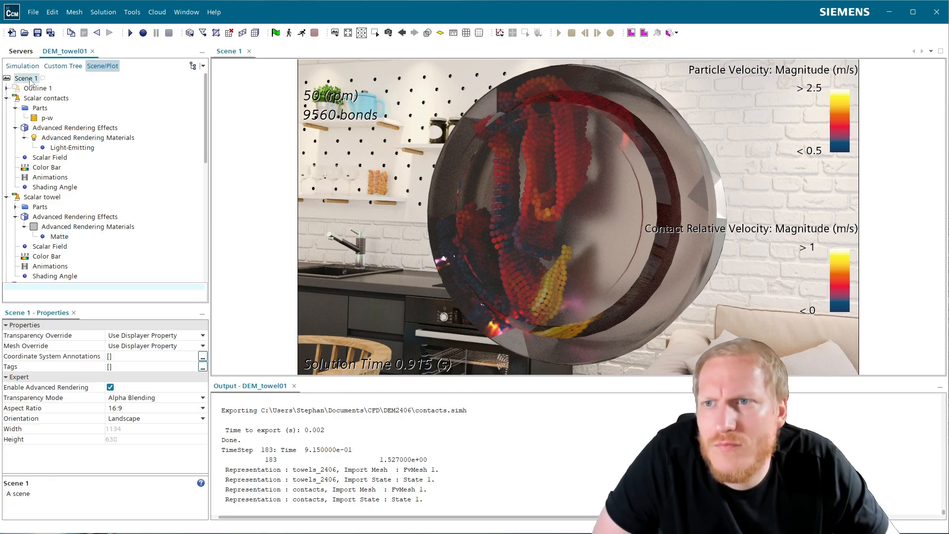
{"action": "left_click", "coordinate": [111, 387]}
{"action": "left_click", "coordinate": [149, 397]}
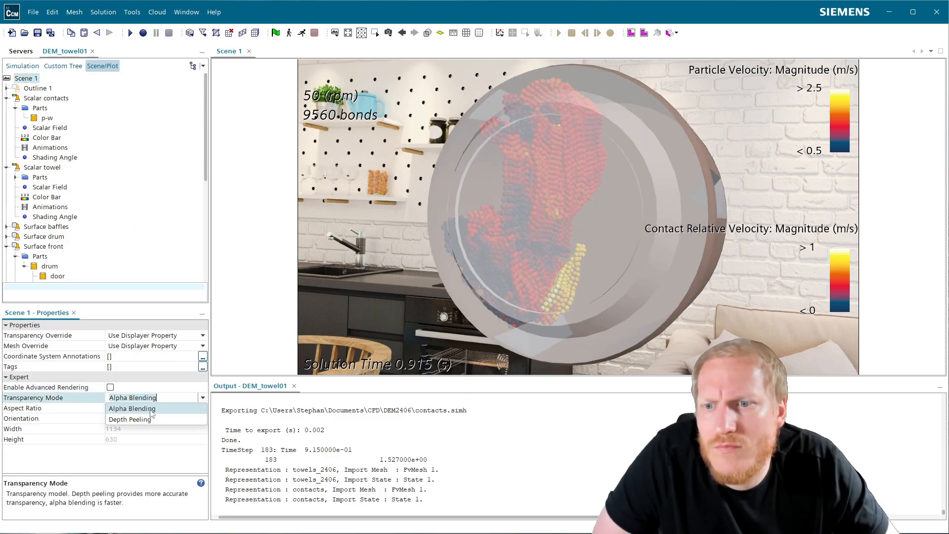
{"action": "left_click", "coordinate": [145, 419]}
{"action": "left_click_drag", "start_coordinate": [335, 269], "coordinate": [578, 208]}
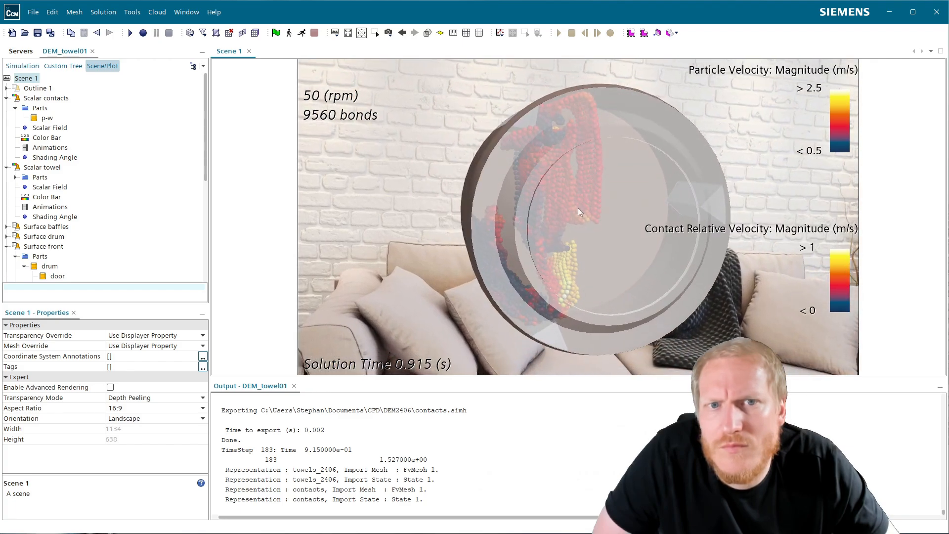
- Start a new cylinder shape part under the simulation's geometry Parts
{"action": "left_click", "coordinate": [23, 65]}
{"action": "left_click", "coordinate": [7, 89]}
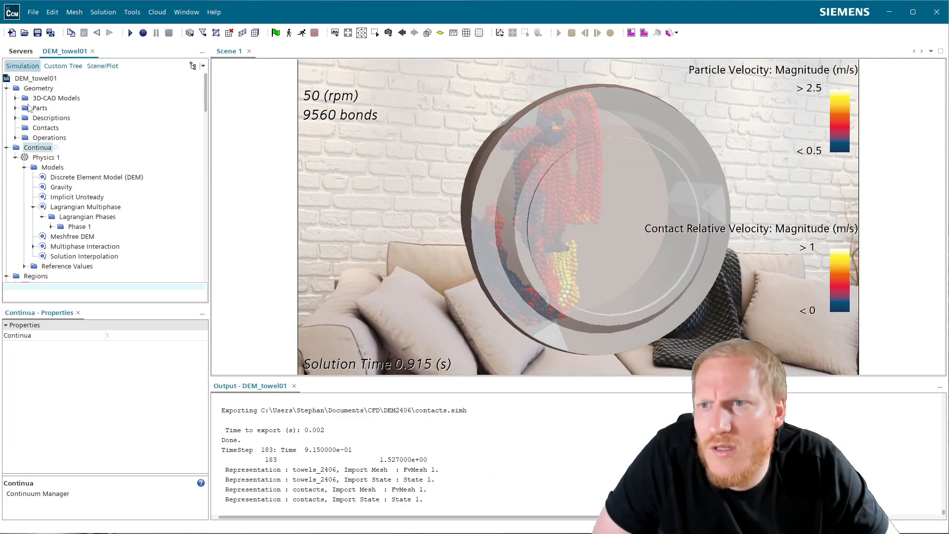
{"action": "left_click", "coordinate": [15, 108]}
{"action": "left_click", "coordinate": [40, 109]}
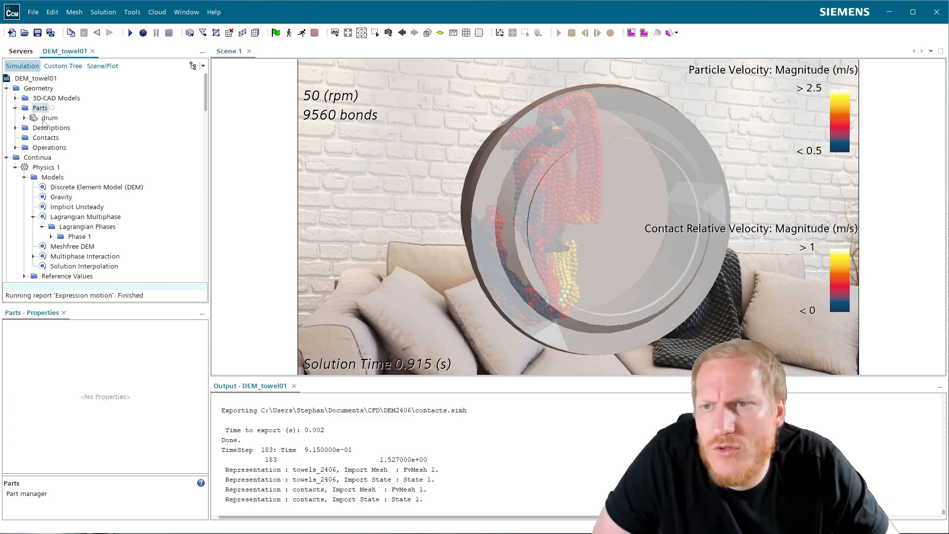
{"action": "right_click", "coordinate": [38, 112]}
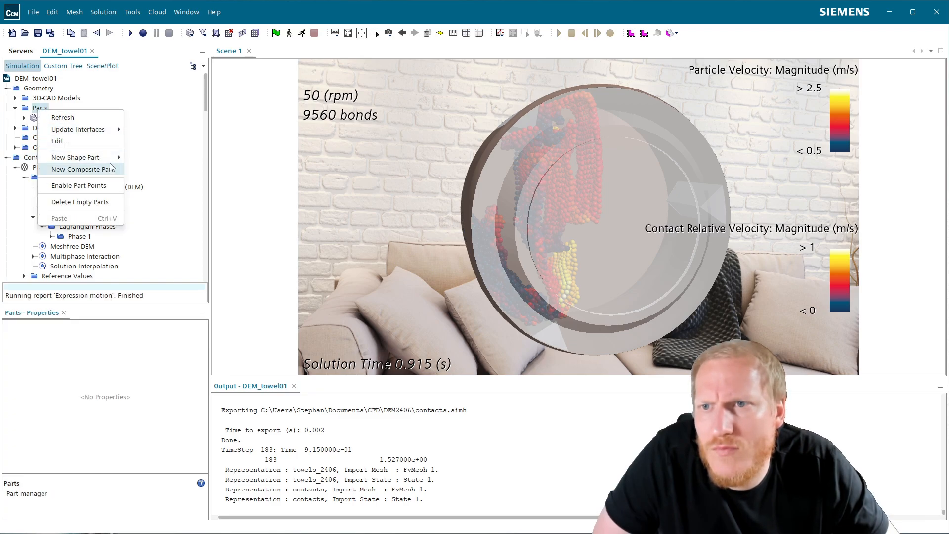
{"action": "mouse_move", "coordinate": [116, 158]}
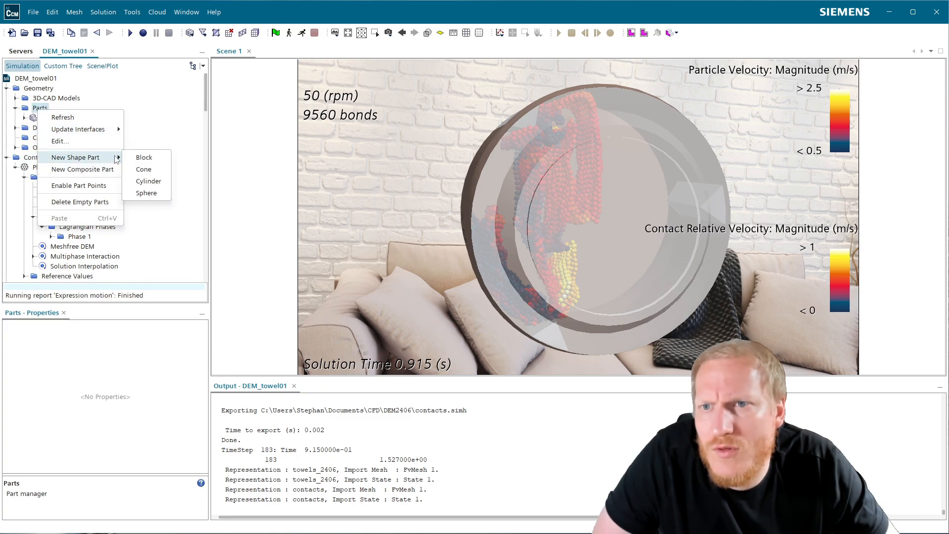
{"action": "left_click", "coordinate": [150, 181]}
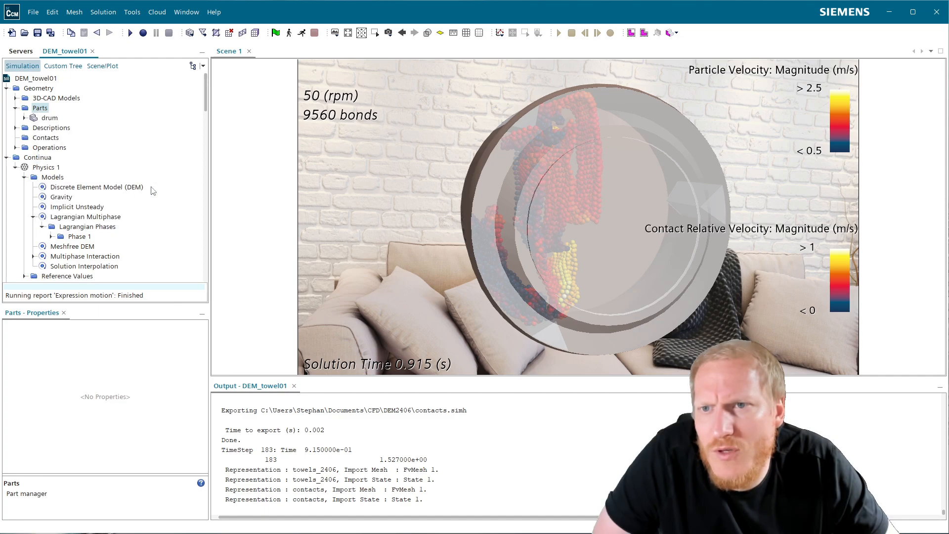
{"action": "scroll", "coordinate": [627, 191], "scroll_direction": "down", "scroll_amount": 5}
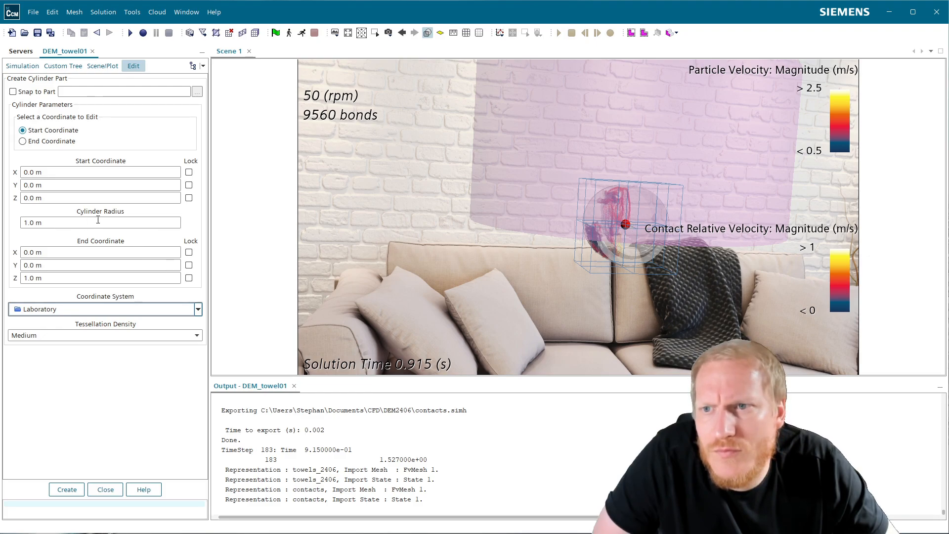
{"action": "left_click_drag", "start_coordinate": [662, 283], "coordinate": [791, 262]}
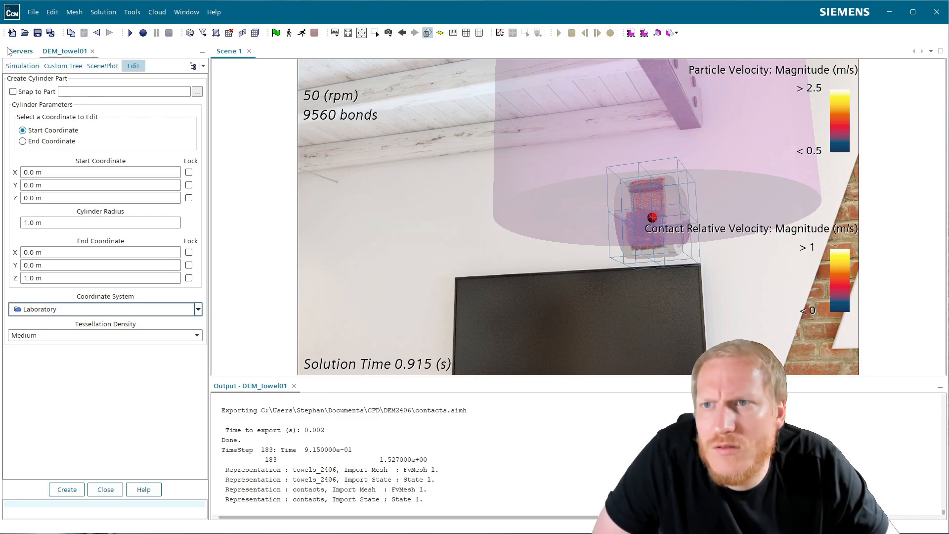
- Display the Laboratory coordinate system annotation in Scene 1
{"action": "left_click", "coordinate": [102, 65]}
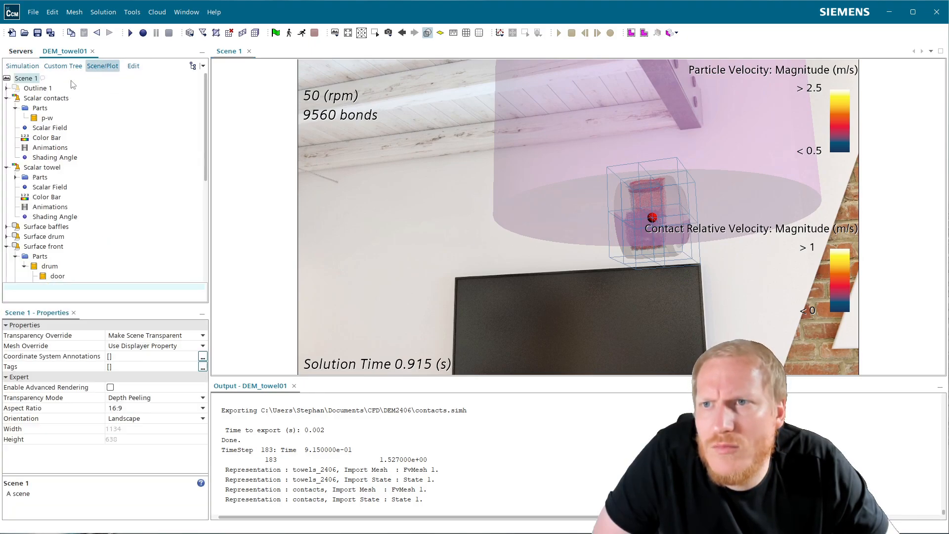
{"action": "left_click", "coordinate": [151, 358]}
{"action": "left_click", "coordinate": [147, 368]}
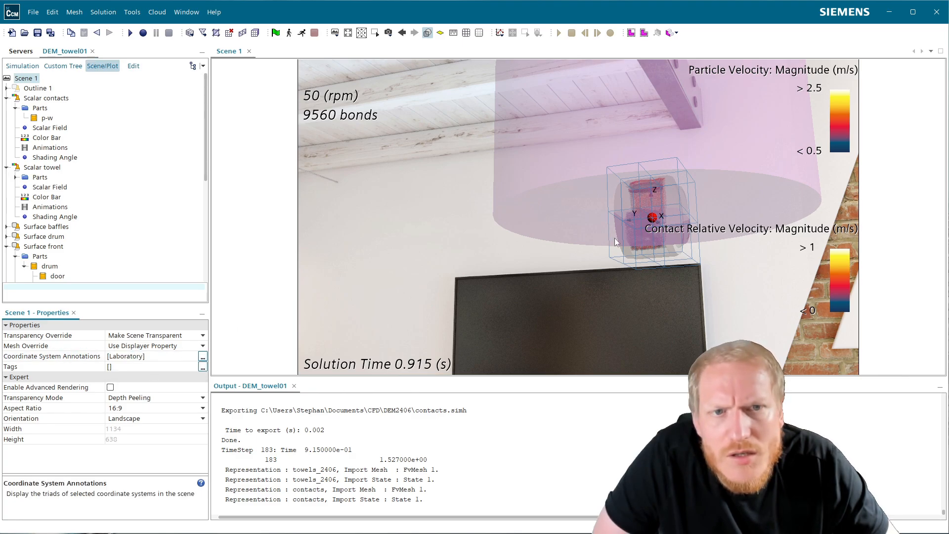
- Set the new cylinder's start coordinate Y to -0.1 m and its radius to 10 mm
{"action": "left_click", "coordinate": [133, 66]}
{"action": "triple_click", "coordinate": [81, 185]}
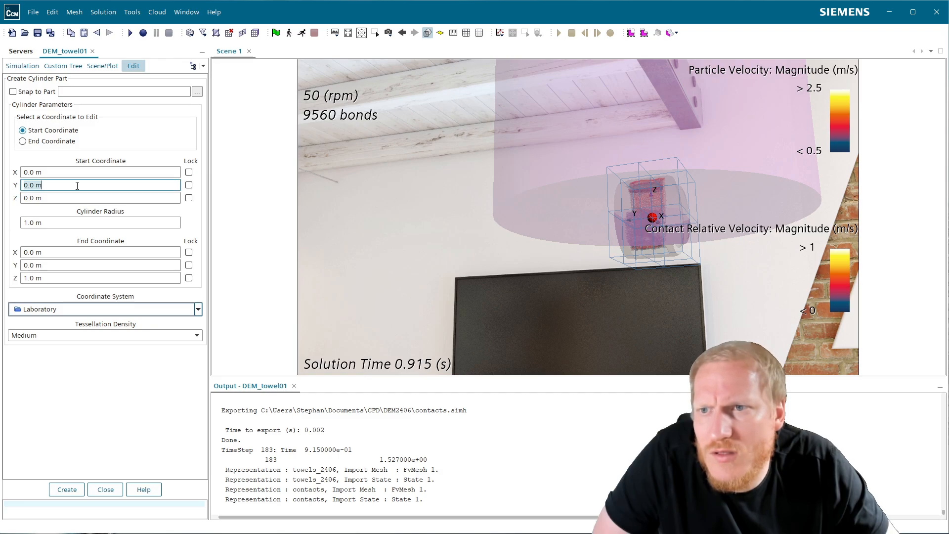
{"action": "type", "text": "-"}
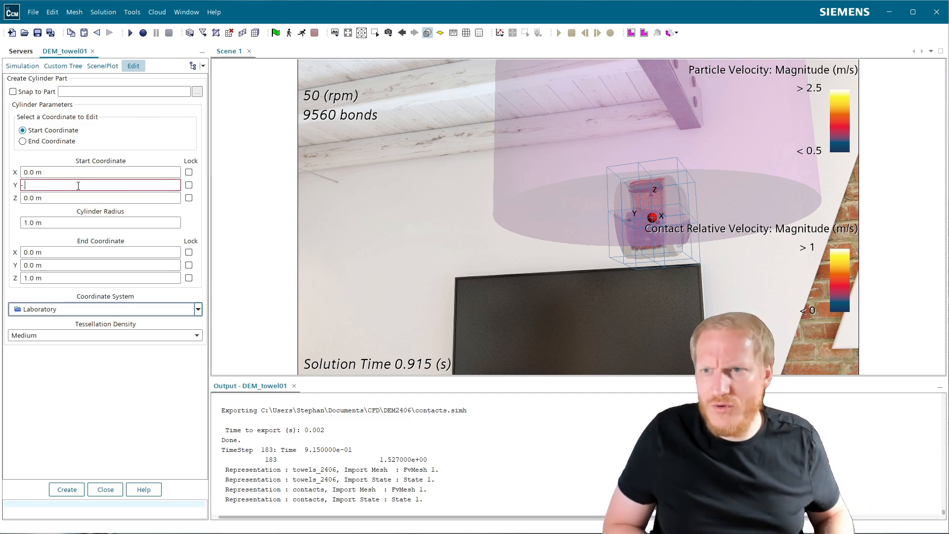
{"action": "type", "text": ".1"}
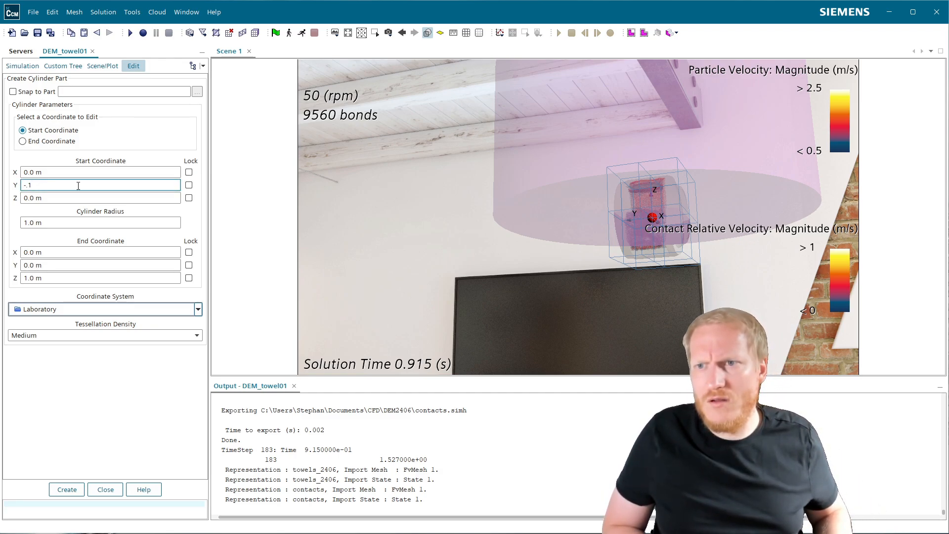
{"action": "key", "text": "Return"}
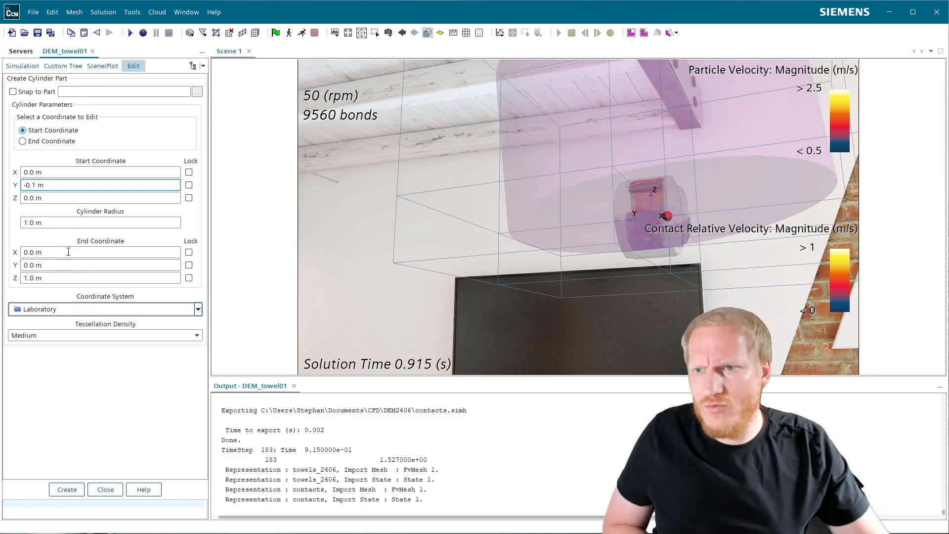
{"action": "left_click", "coordinate": [72, 223]}
{"action": "type", "text": "10mm"}
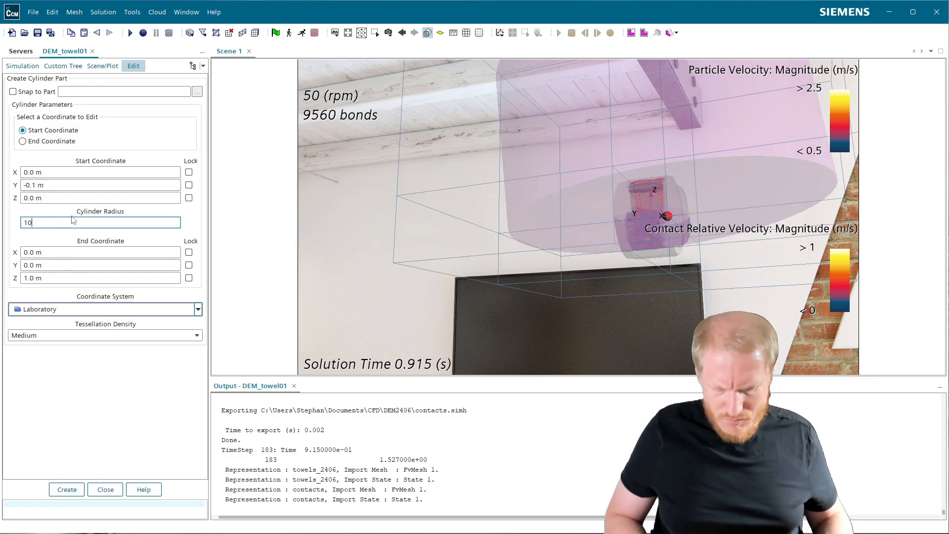
{"action": "key", "text": "Return"}
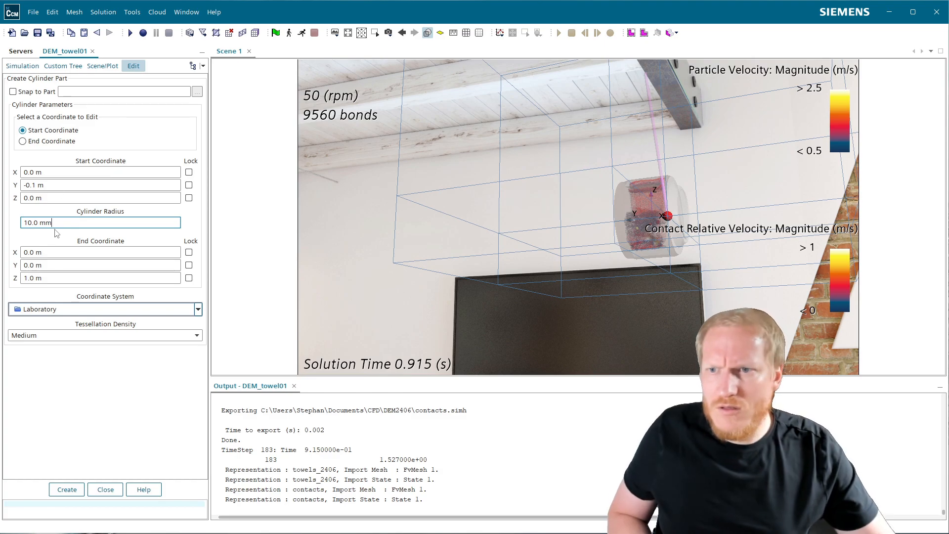
- Set the cylinder's end coordinate Z to 0 m and Y to 0.1 m
{"action": "left_click", "coordinate": [58, 265]}
{"action": "left_click", "coordinate": [54, 278]}
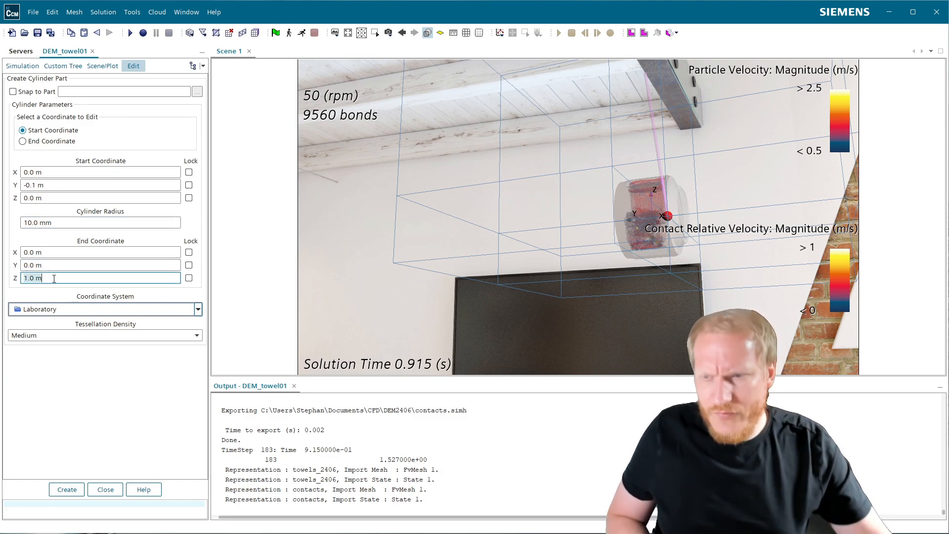
{"action": "key", "text": "BackSpace"}
{"action": "type", "text": "0"}
{"action": "key", "text": "Return"}
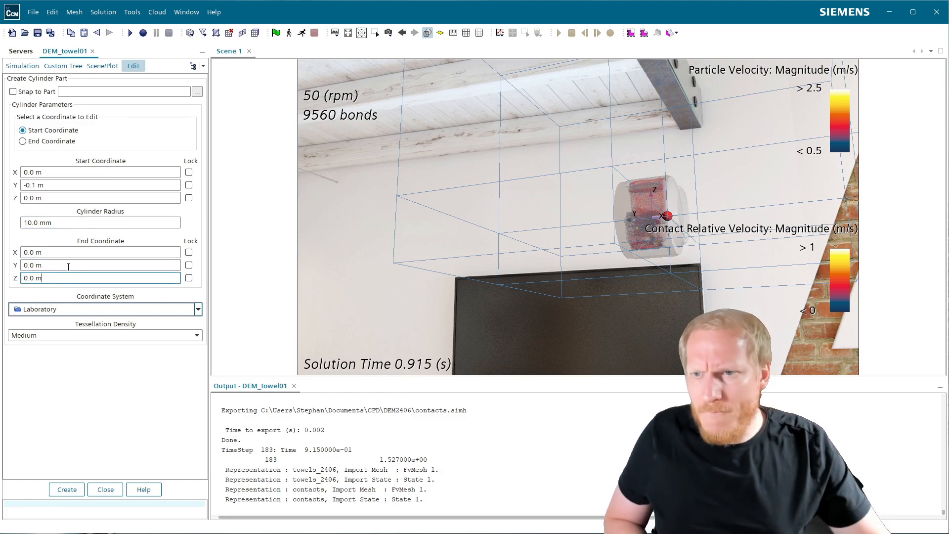
{"action": "left_click", "coordinate": [70, 266]}
{"action": "type", "text": "0.1 m"}
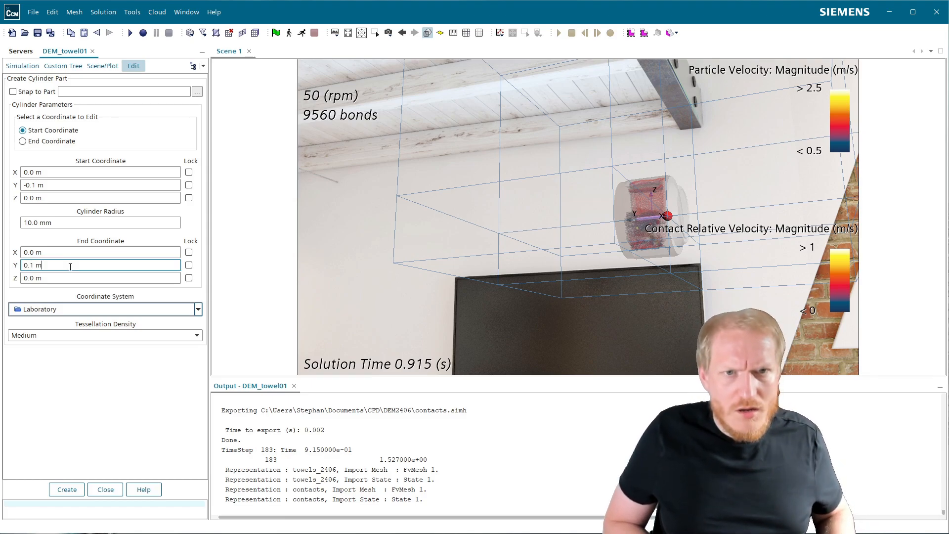
- Set the cylinder's start coordinate X and Z to 0.1 m
{"action": "scroll", "coordinate": [695, 179], "scroll_direction": "up", "scroll_amount": 5}
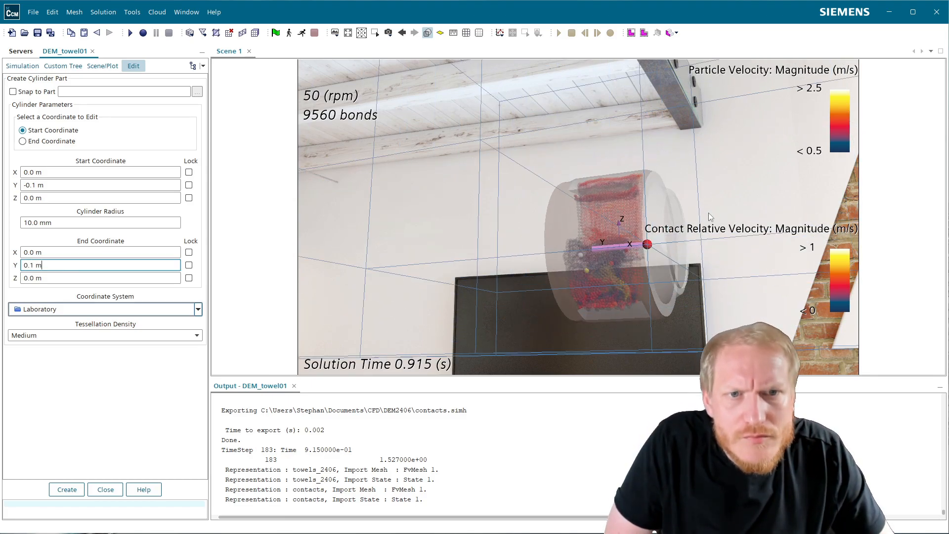
{"action": "left_click_drag", "start_coordinate": [744, 199], "coordinate": [456, 268]}
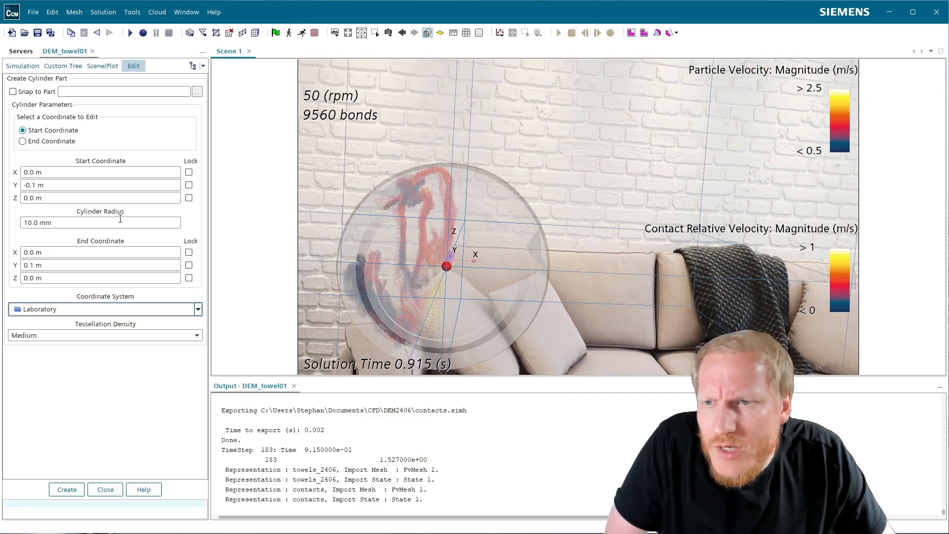
{"action": "left_click", "coordinate": [73, 172]}
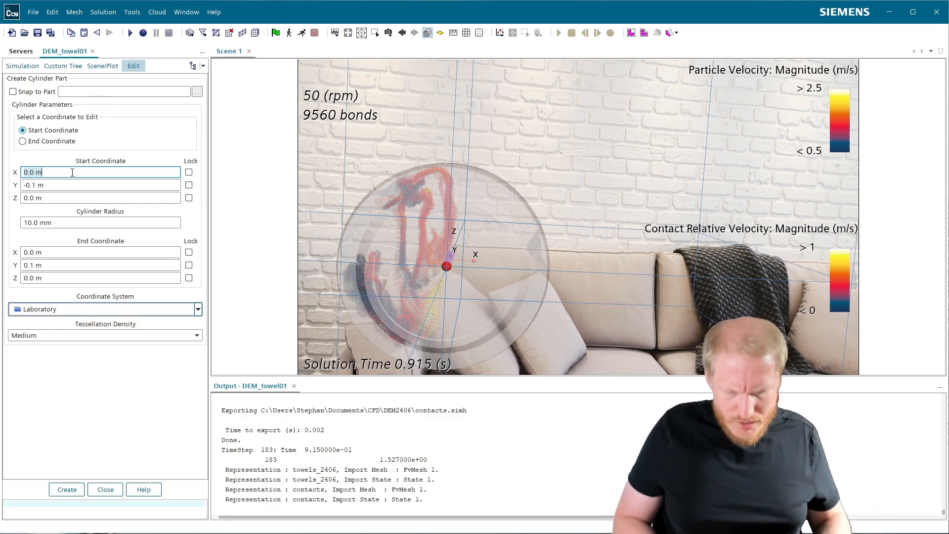
{"action": "type", "text": "0.1"}
{"action": "key", "text": "Return"}
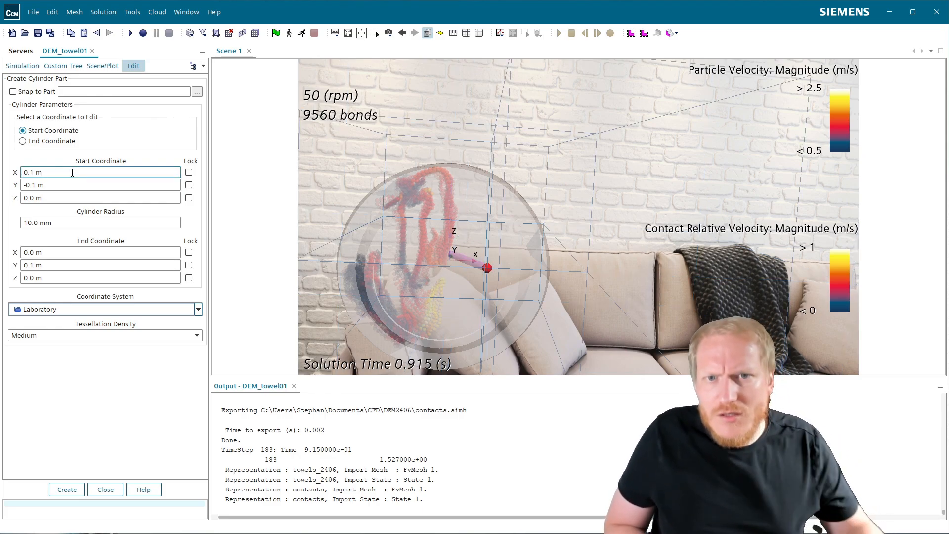
{"action": "left_click", "coordinate": [69, 197]}
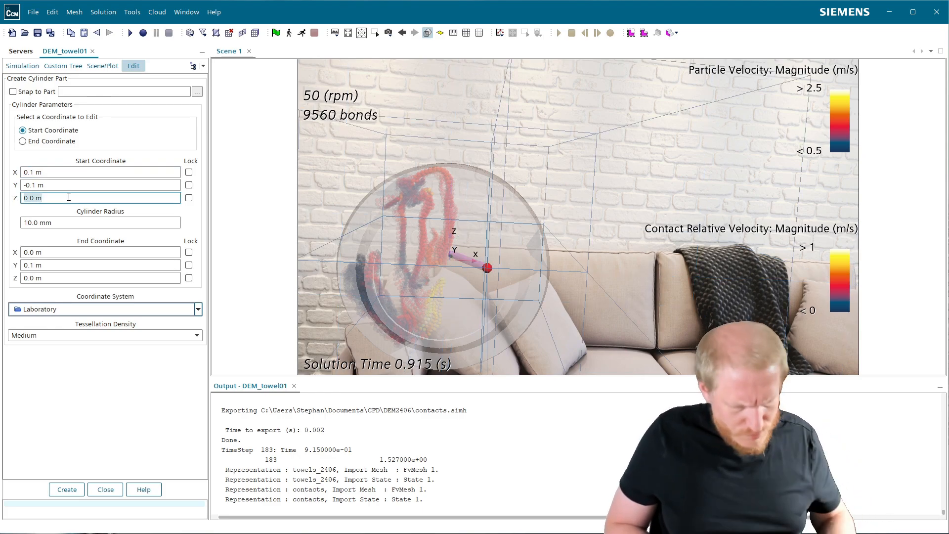
{"action": "type", "text": "0.1"}
{"action": "key", "text": "Return"}
- Set the cylinder's end coordinate X and Z to 0.1 m
{"action": "left_click", "coordinate": [76, 252]}
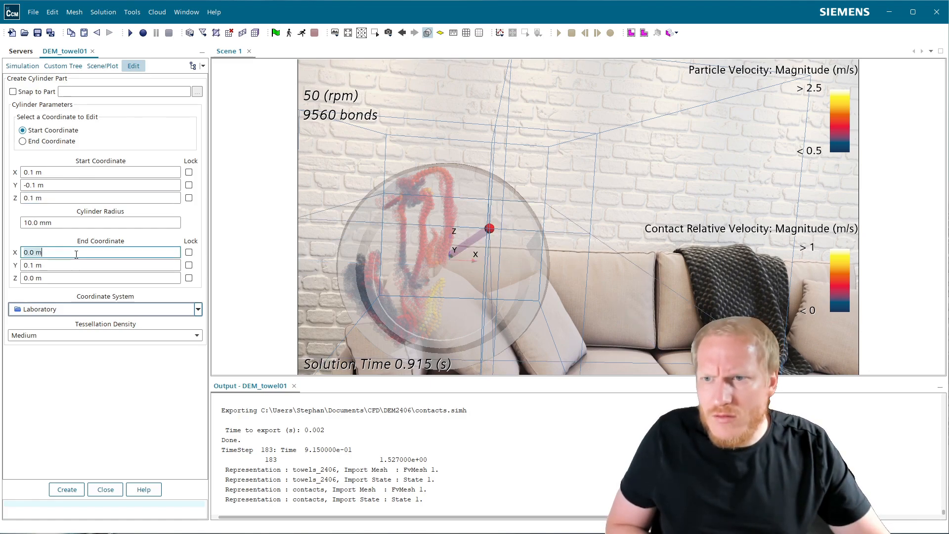
{"action": "type", "text": ".1"}
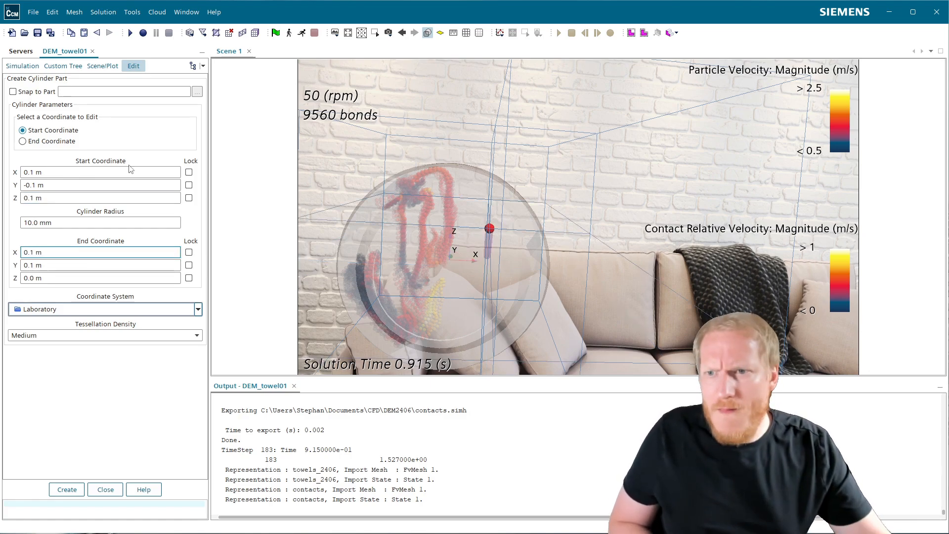
{"action": "triple_click", "coordinate": [61, 277]}
{"action": "type", "text": ".1"}
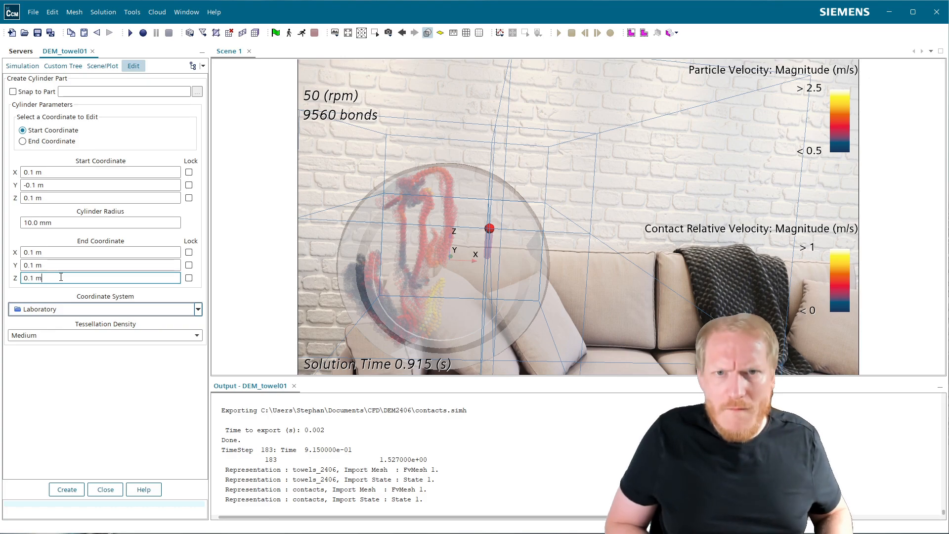
{"action": "scroll", "coordinate": [596, 246], "scroll_direction": "up", "scroll_amount": 4}
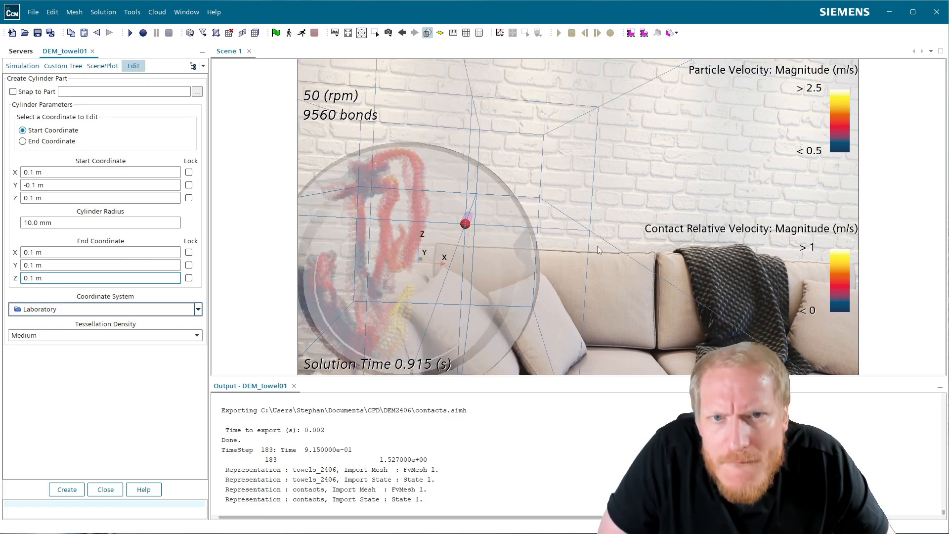
{"action": "left_click_drag", "start_coordinate": [433, 218], "coordinate": [386, 244]}
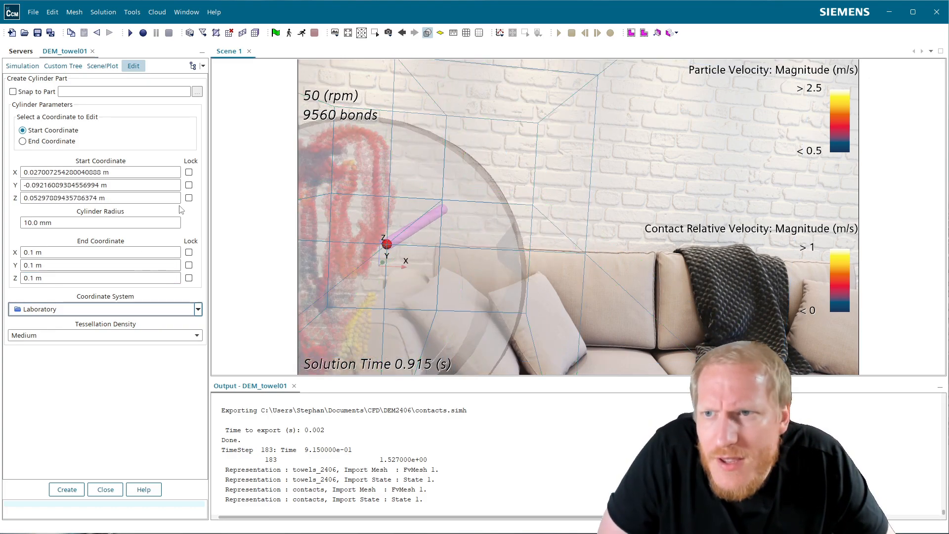
- Set the cylinder's start coordinate to X 0.1 m, Y -0.1 m and Z 0.1 m
{"action": "triple_click", "coordinate": [148, 168]}
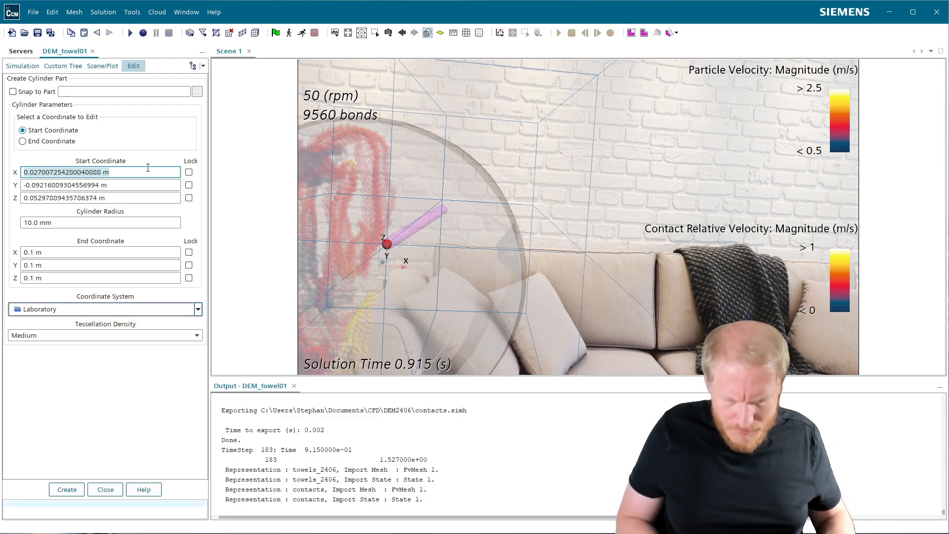
{"action": "type", "text": "0.1"}
{"action": "key", "text": "Return"}
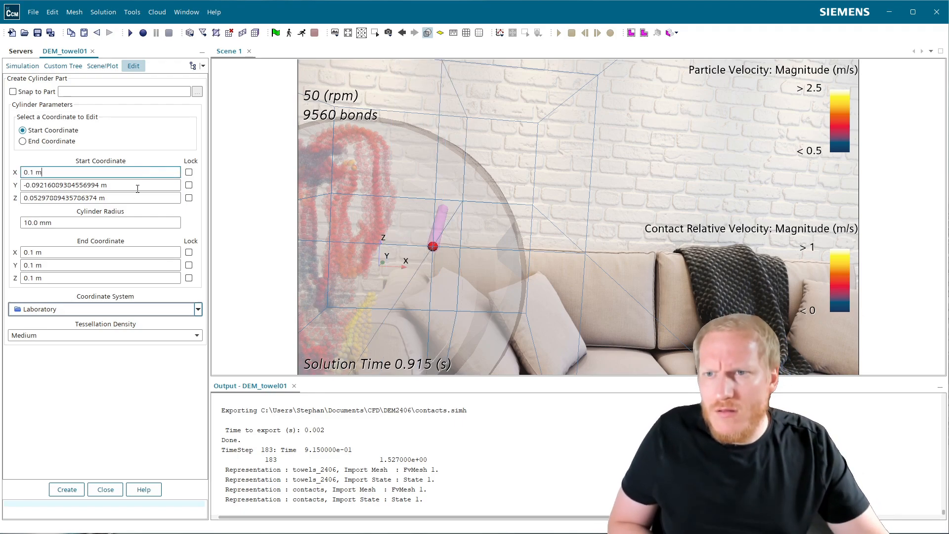
{"action": "triple_click", "coordinate": [145, 183]}
{"action": "type", "text": "-0.1"}
{"action": "key", "text": "Return"}
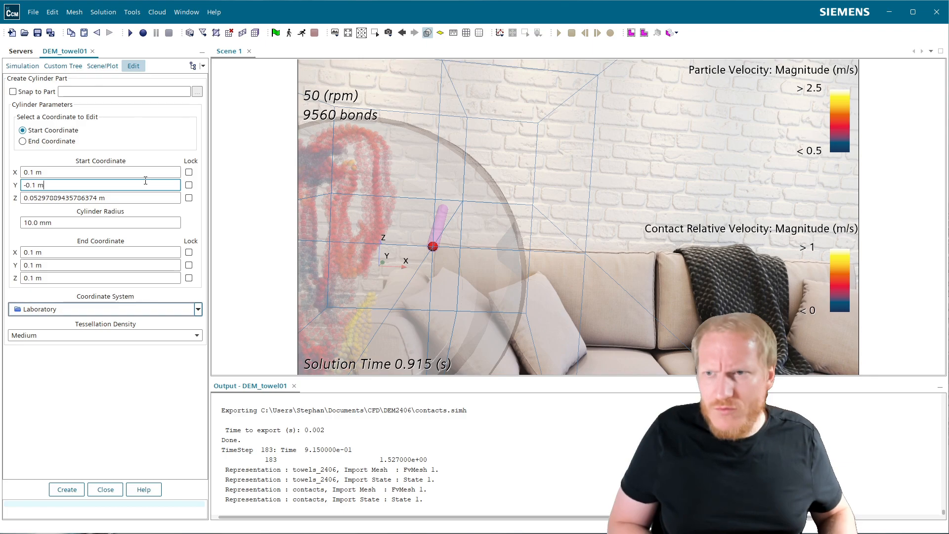
{"action": "triple_click", "coordinate": [134, 196]}
{"action": "key", "text": "BackSpace"}
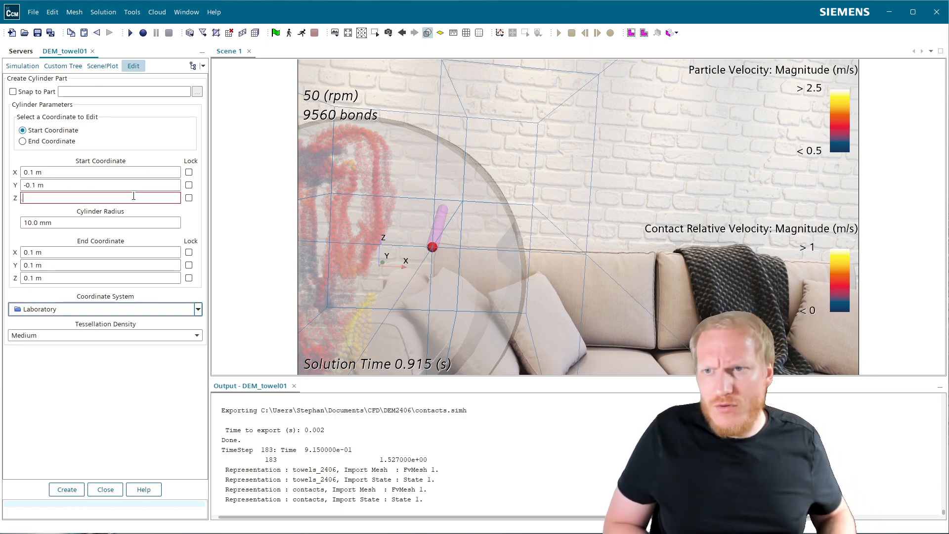
{"action": "type", "text": "0.1"}
{"action": "key", "text": "Return"}
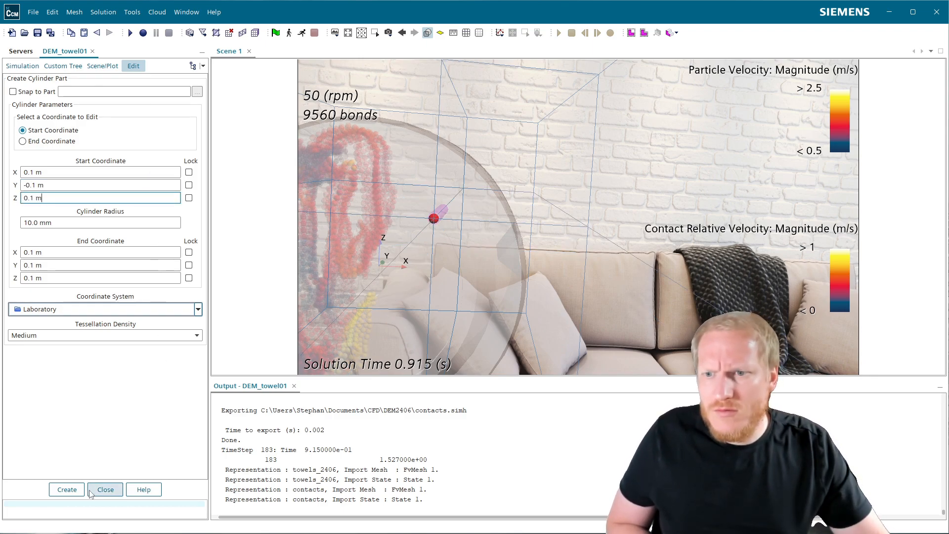
- Check the cylinder's placement inside the drum, create the part and finish the cylinder definition
{"action": "left_click_drag", "start_coordinate": [683, 143], "coordinate": [655, 209]}
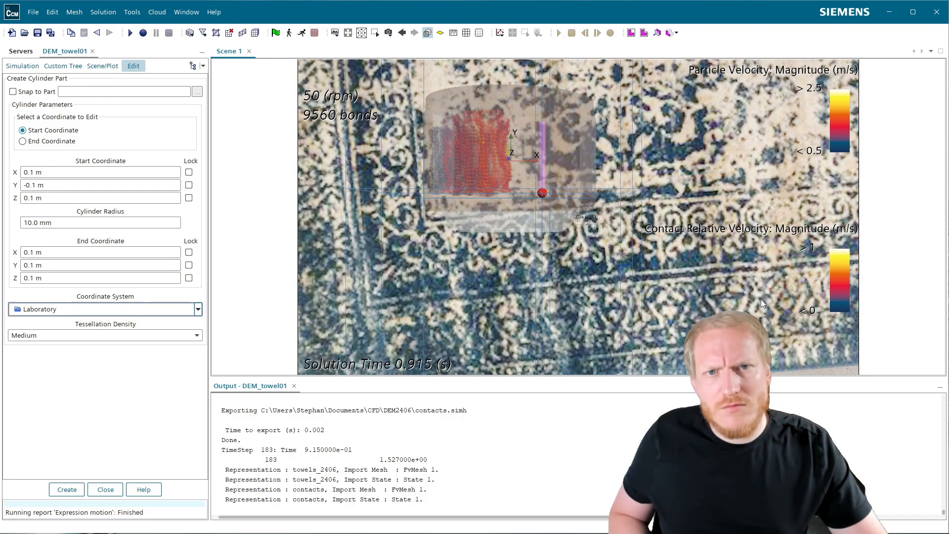
{"action": "left_click_drag", "start_coordinate": [761, 298], "coordinate": [577, 230]}
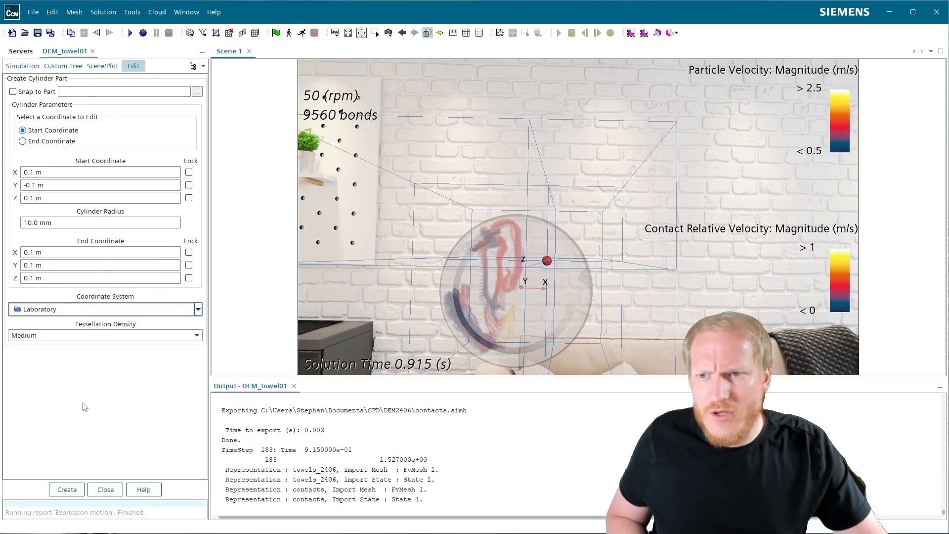
{"action": "left_click", "coordinate": [67, 489]}
{"action": "left_click", "coordinate": [105, 489]}
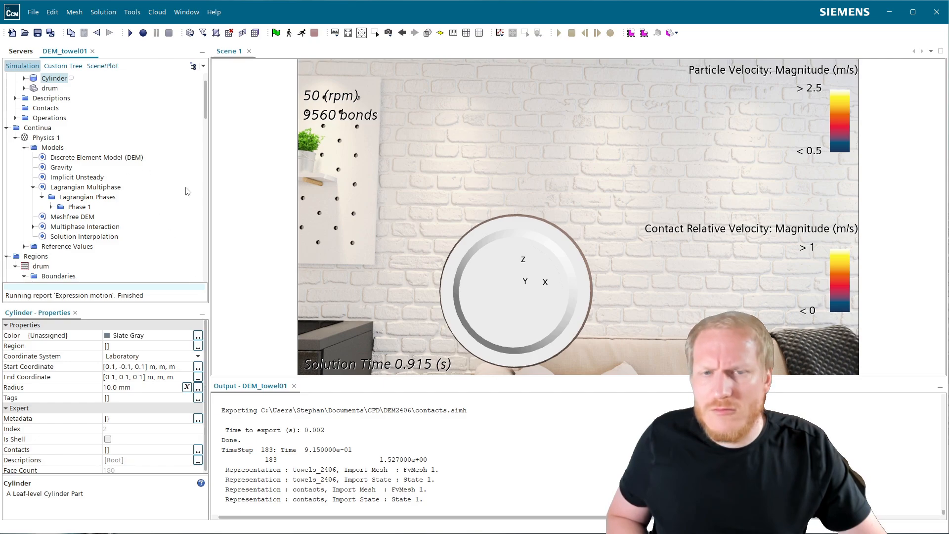
- Rename the new cylinder part as Light
{"action": "scroll", "coordinate": [95, 145], "scroll_direction": "up", "scroll_amount": 2}
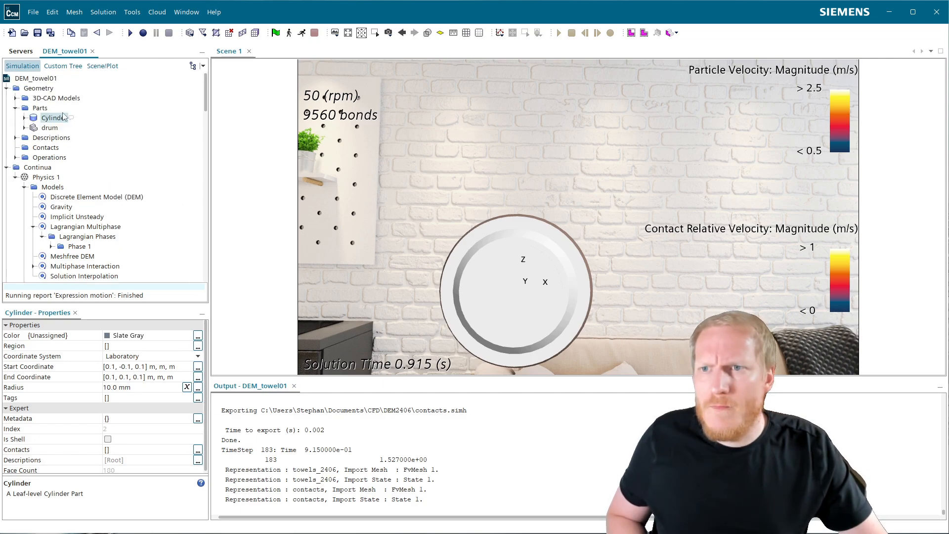
{"action": "left_click", "coordinate": [55, 117]}
{"action": "type", "text": "L"}
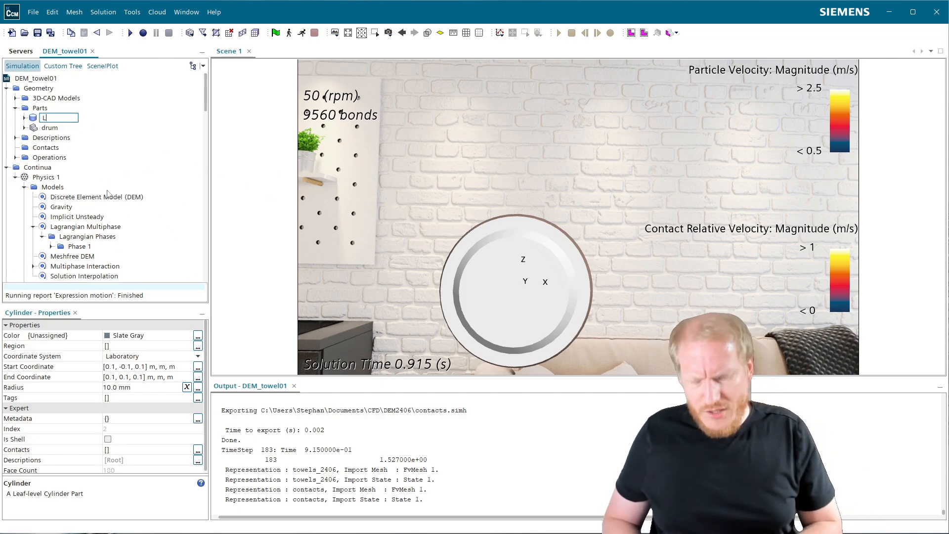
{"action": "type", "text": "ight"}
{"action": "key", "text": "Return"}
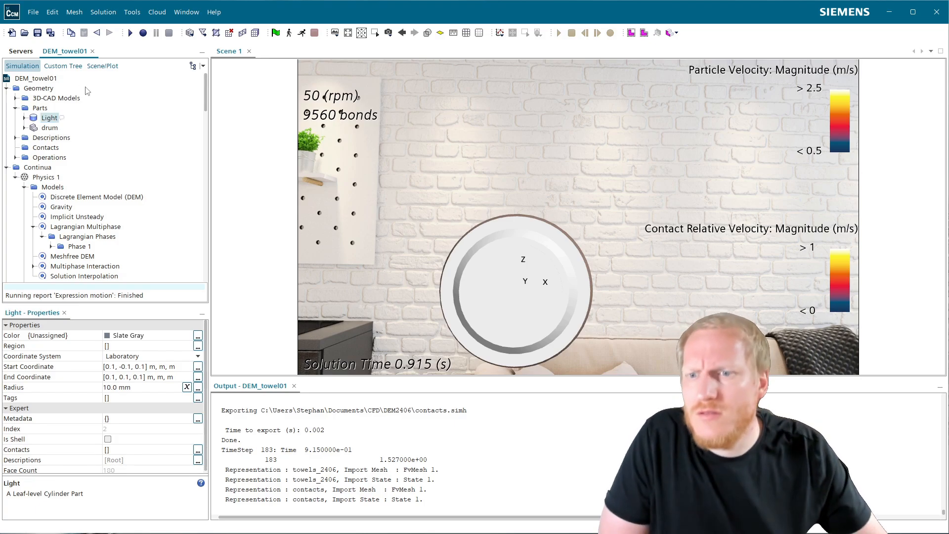
- Add the Light part to Scene 1 in a new surface displayer named Light
{"action": "left_click_drag", "start_coordinate": [51, 118], "coordinate": [494, 238]}
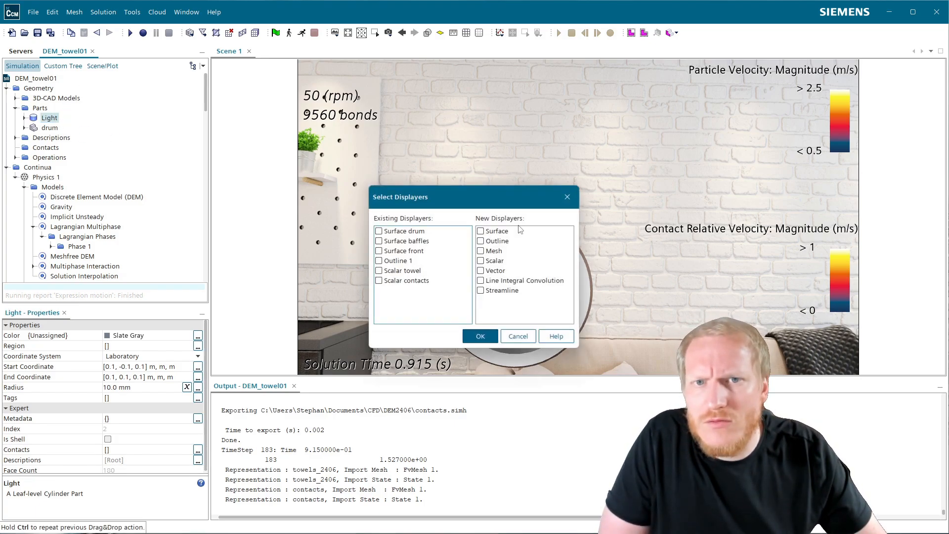
{"action": "left_click", "coordinate": [486, 231]}
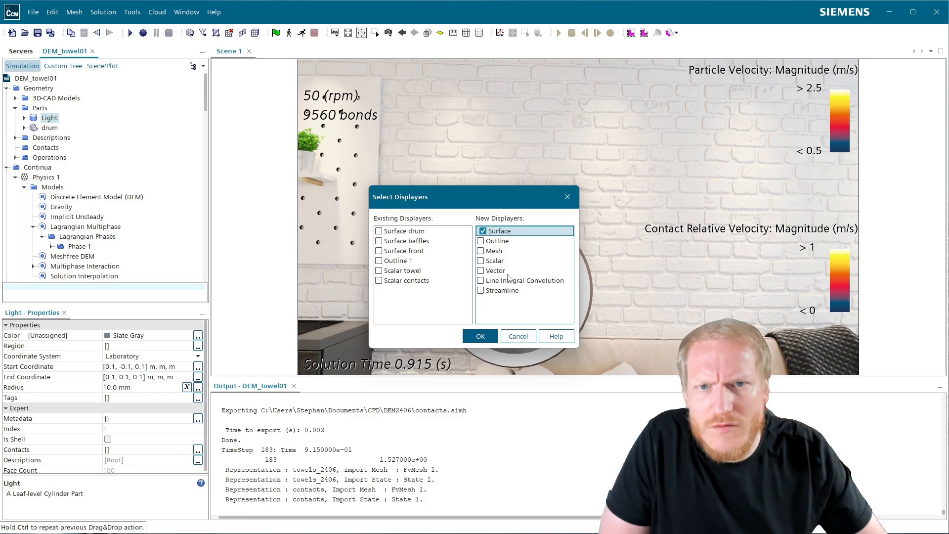
{"action": "double_click", "coordinate": [512, 234]}
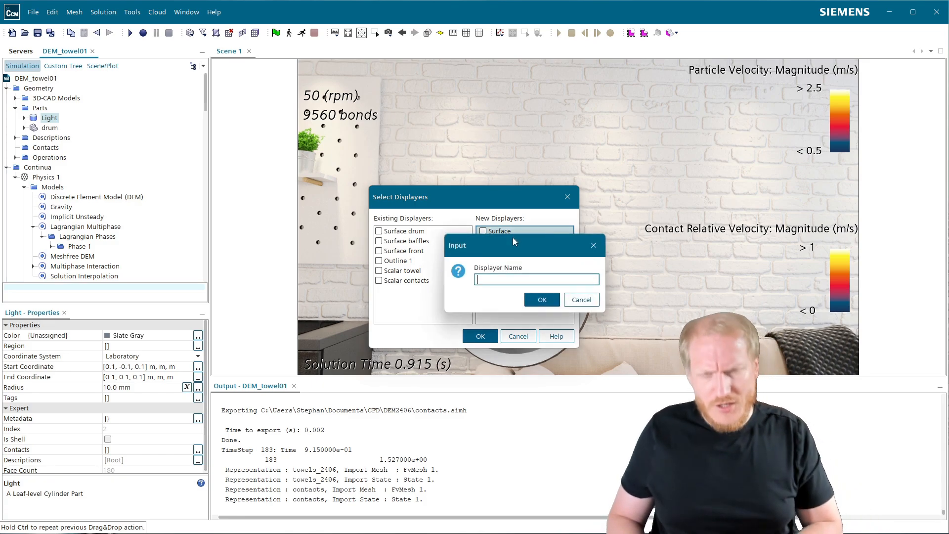
{"action": "type", "text": "Light"}
{"action": "key", "text": "Return"}
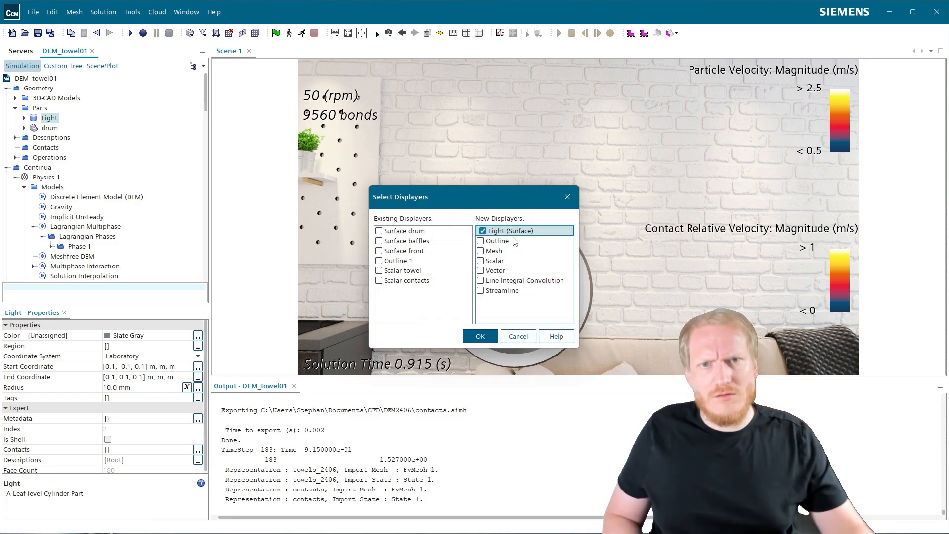
{"action": "left_click", "coordinate": [480, 336]}
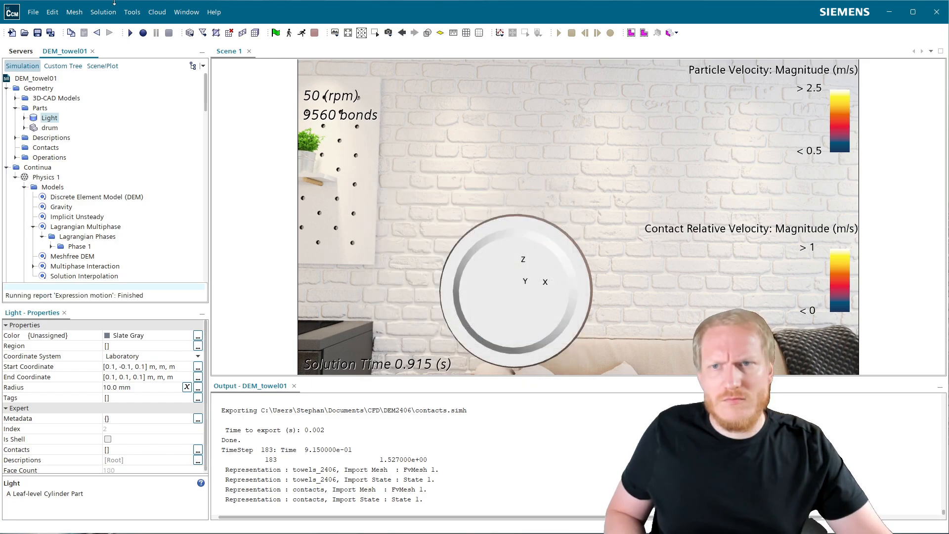
- Remove the Laboratory coordinate system annotation from Scene 1 and enable advanced rendering
{"action": "left_click", "coordinate": [102, 66]}
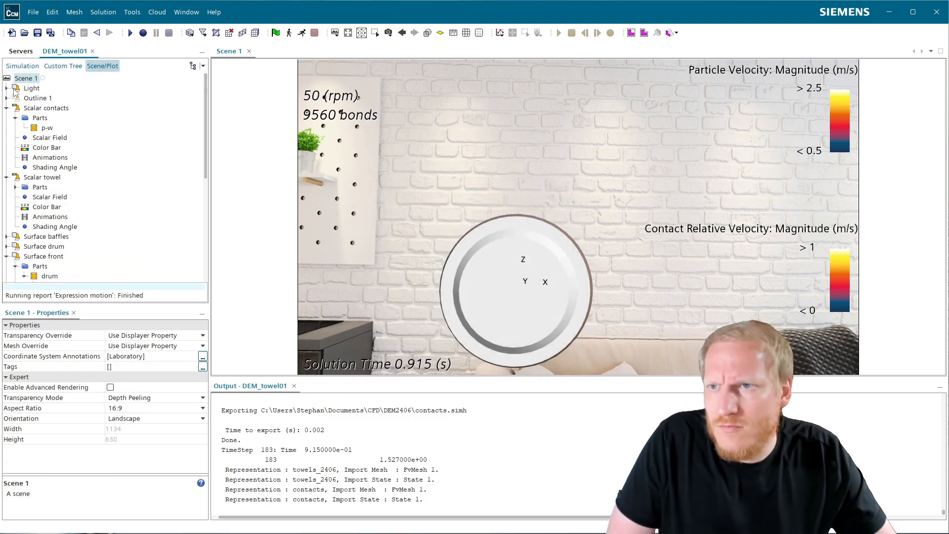
{"action": "left_click", "coordinate": [30, 88]}
{"action": "left_click", "coordinate": [30, 79]}
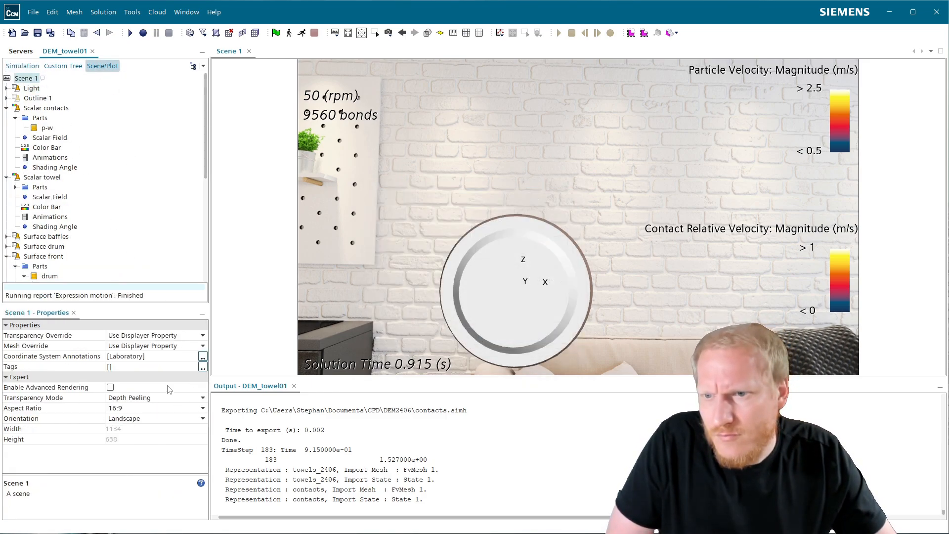
{"action": "left_click", "coordinate": [168, 356]}
{"action": "left_click", "coordinate": [161, 370]}
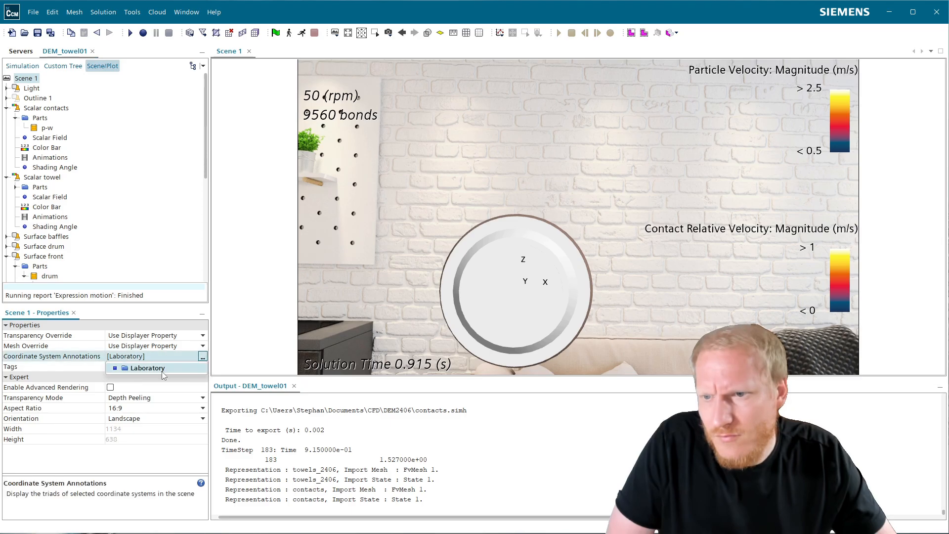
{"action": "left_click", "coordinate": [110, 387]}
- Set the Light displayer's representation to Geometry
{"action": "left_click", "coordinate": [31, 88]}
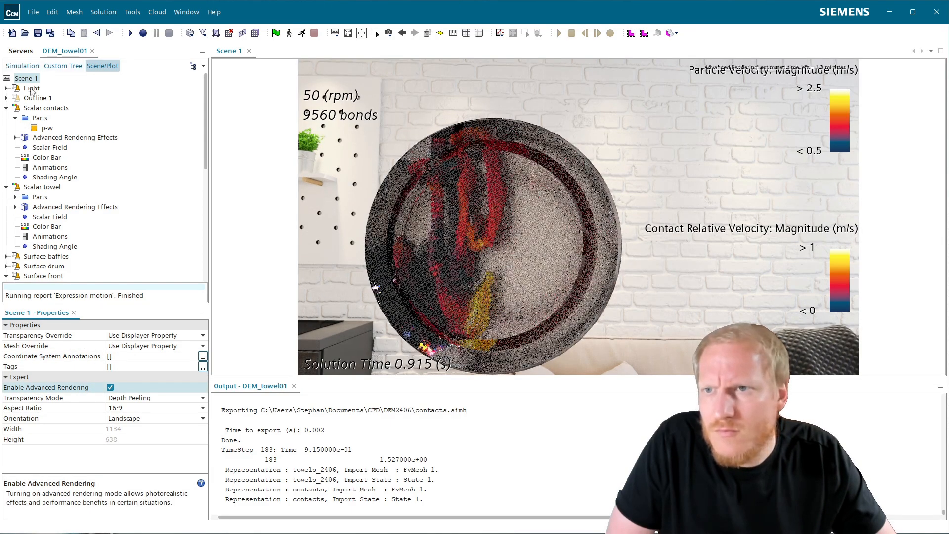
{"action": "scroll", "coordinate": [110, 472], "scroll_direction": "down", "scroll_amount": 3}
{"action": "left_click", "coordinate": [136, 469]}
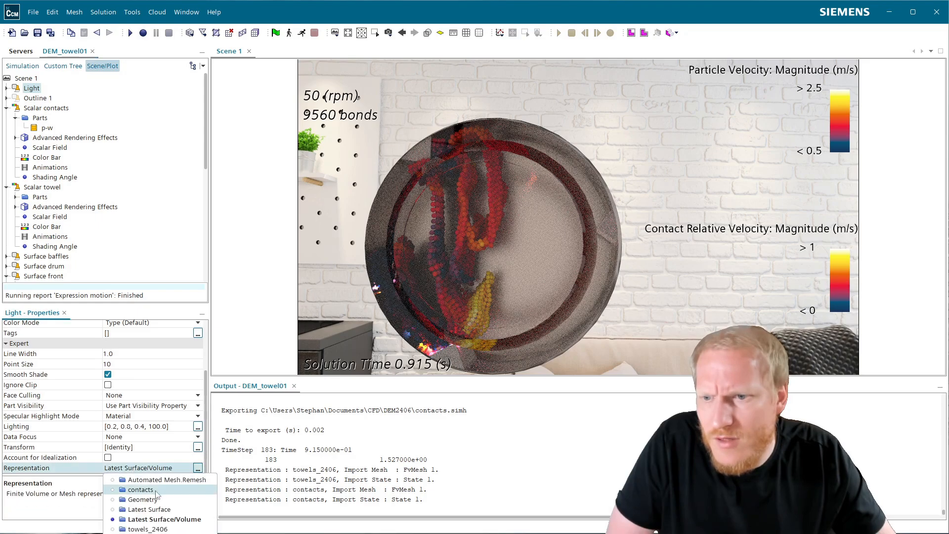
{"action": "left_click", "coordinate": [156, 500]}
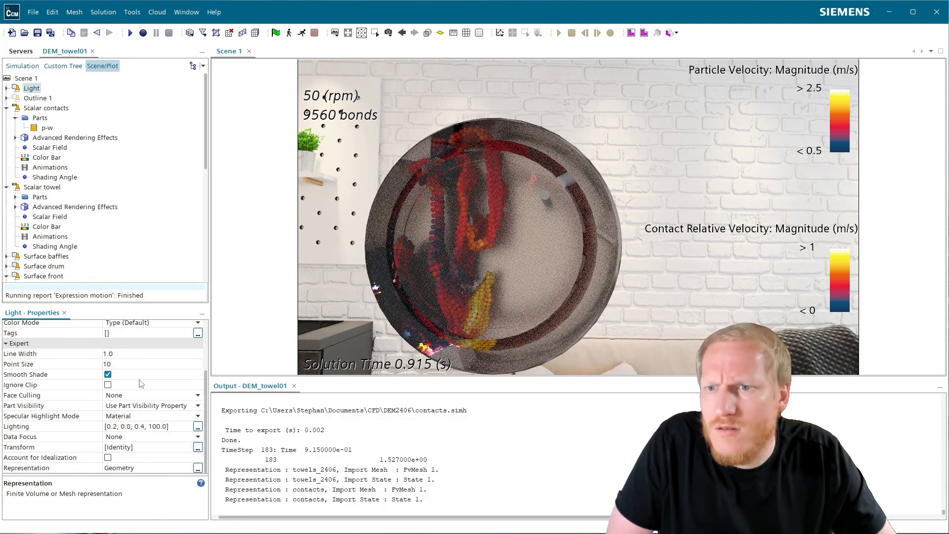
- Switch the Light displayer's color mode to Constant and set its color to White
{"action": "scroll", "coordinate": [141, 384], "scroll_direction": "up", "scroll_amount": 3}
{"action": "left_click", "coordinate": [145, 398]}
{"action": "left_click", "coordinate": [138, 428]}
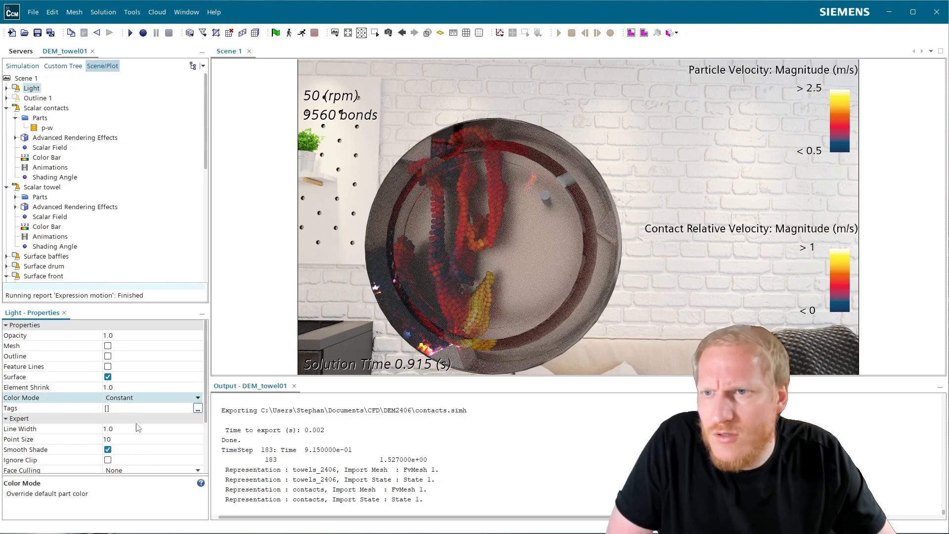
{"action": "left_click", "coordinate": [6, 88]}
{"action": "left_click", "coordinate": [35, 108]}
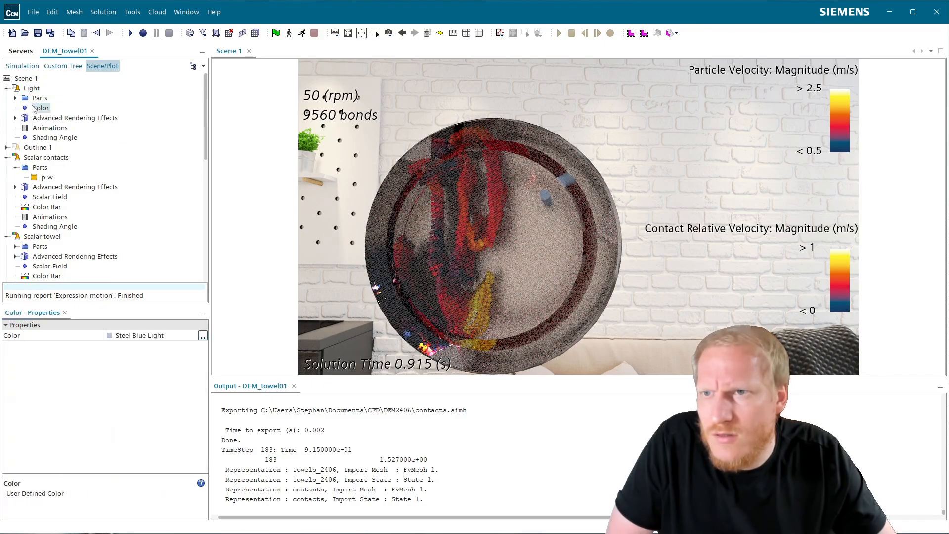
{"action": "left_click", "coordinate": [138, 337]}
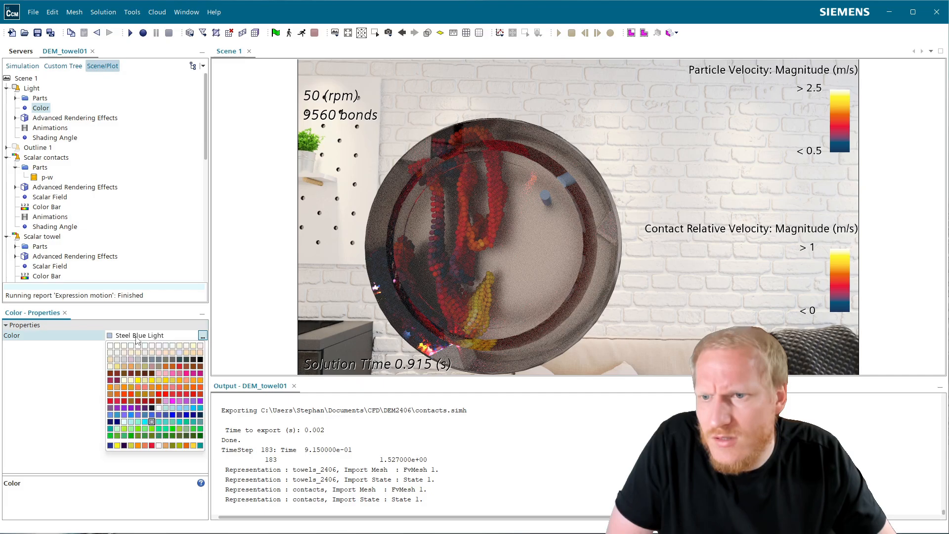
{"action": "left_click", "coordinate": [112, 345]}
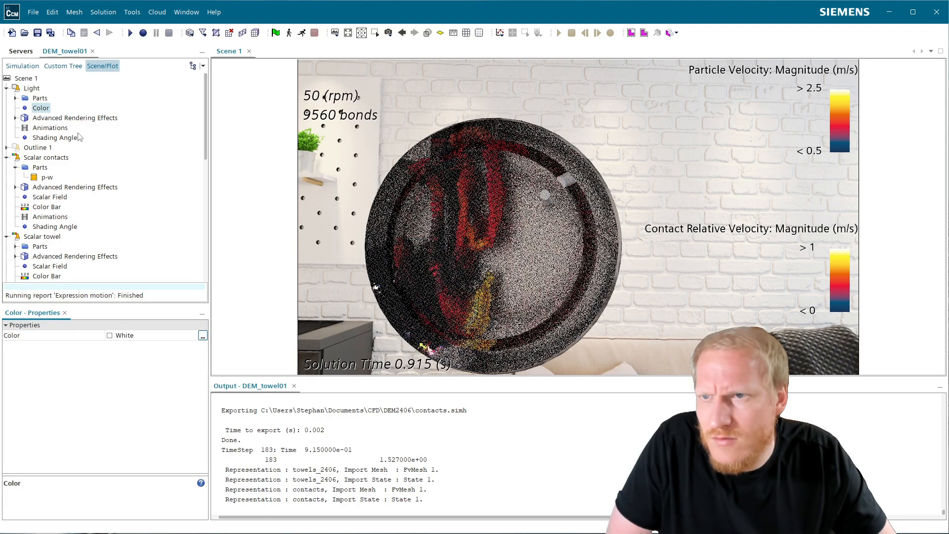
- Disable shadows on the Light displayer and set its advanced rendering material effect to Light-Emitting
{"action": "left_click", "coordinate": [16, 118]}
{"action": "left_click", "coordinate": [41, 119]}
{"action": "left_click", "coordinate": [111, 336]}
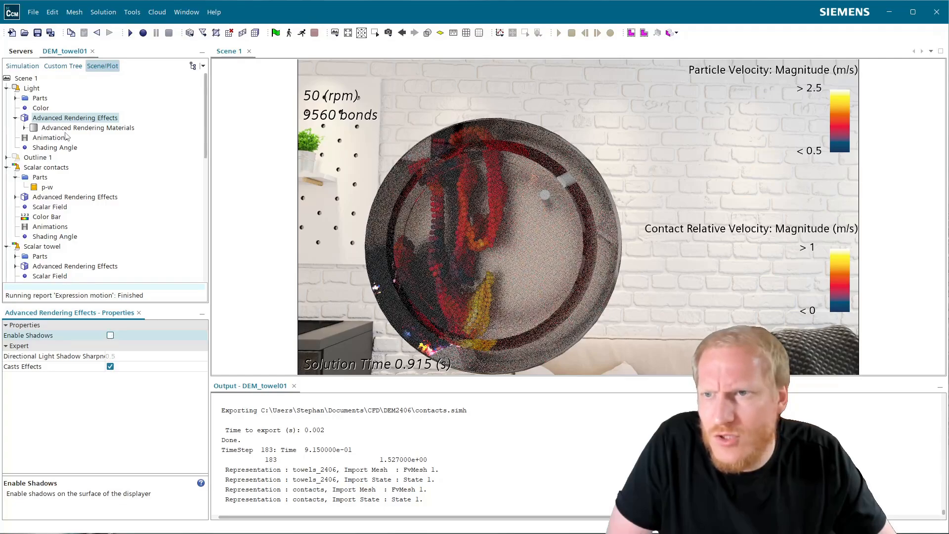
{"action": "left_click", "coordinate": [87, 128]}
{"action": "left_click", "coordinate": [142, 339]}
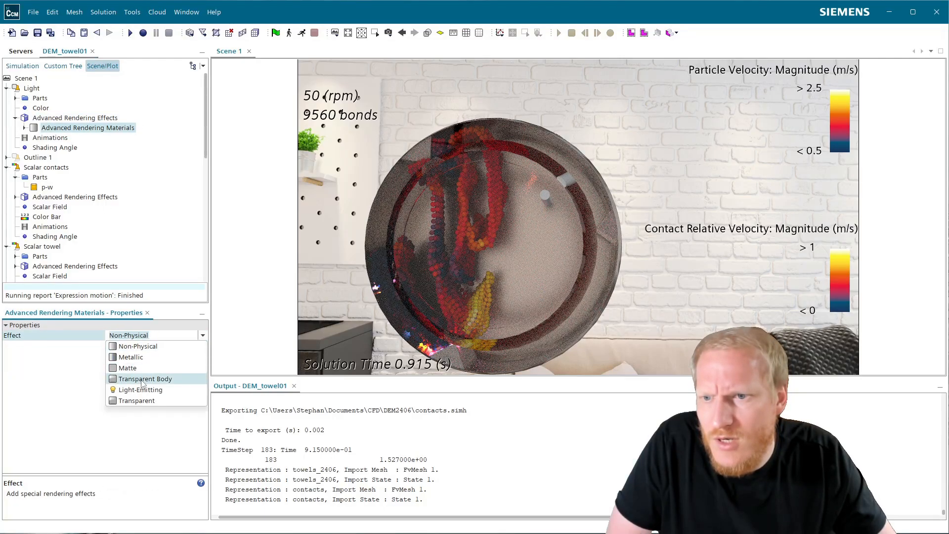
{"action": "left_click", "coordinate": [142, 391]}
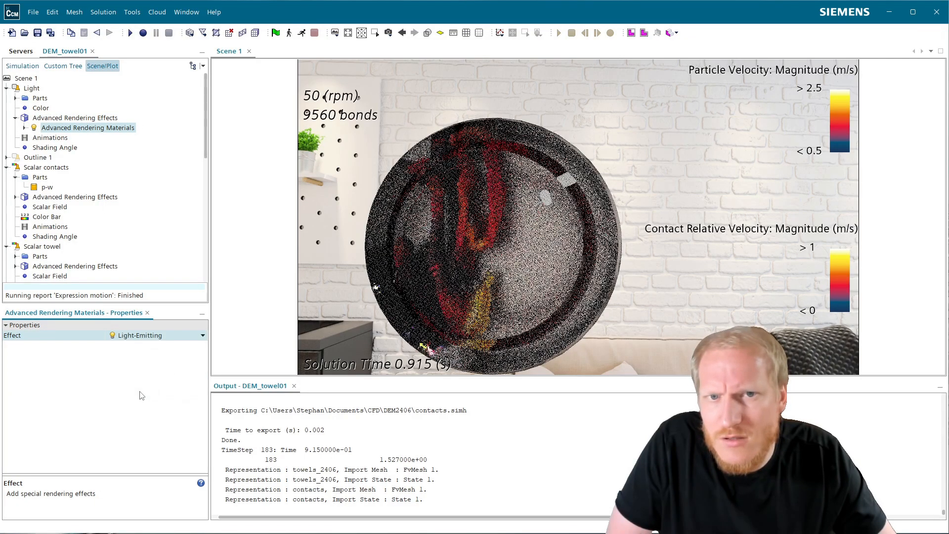
- View the drum at an angle and set the Light displayer's light-emitting intensity to 10
{"action": "left_click", "coordinate": [42, 108]}
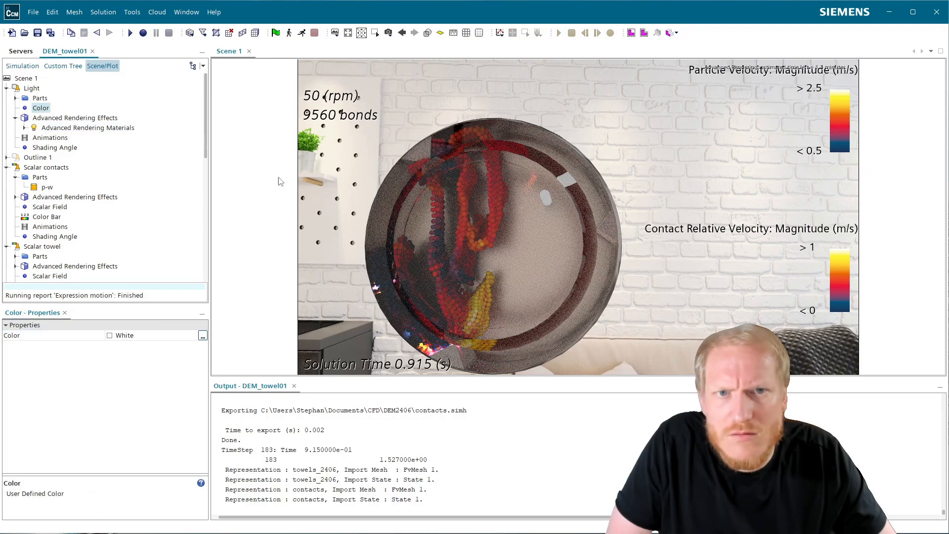
{"action": "left_click_drag", "start_coordinate": [278, 178], "coordinate": [568, 245]}
{"action": "scroll", "coordinate": [538, 263], "scroll_direction": "up", "scroll_amount": 3}
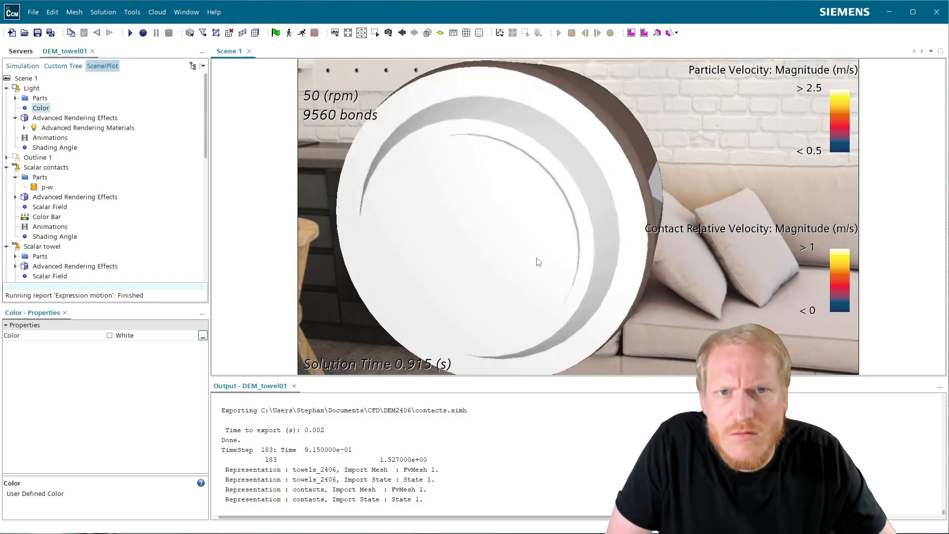
{"action": "left_click", "coordinate": [25, 128]}
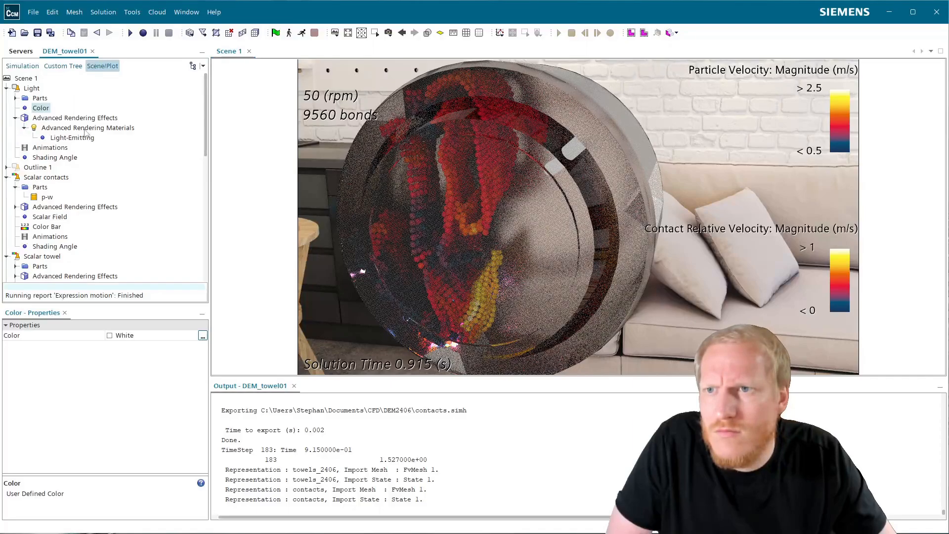
{"action": "left_click", "coordinate": [86, 129]}
{"action": "left_click", "coordinate": [86, 138]}
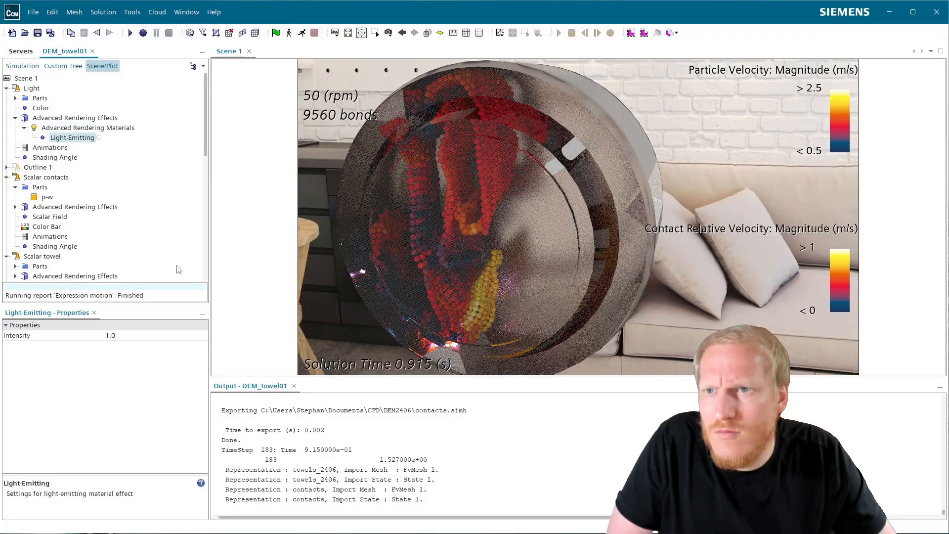
{"action": "left_click", "coordinate": [128, 335]}
{"action": "type", "text": "10"}
{"action": "key", "text": "Return"}
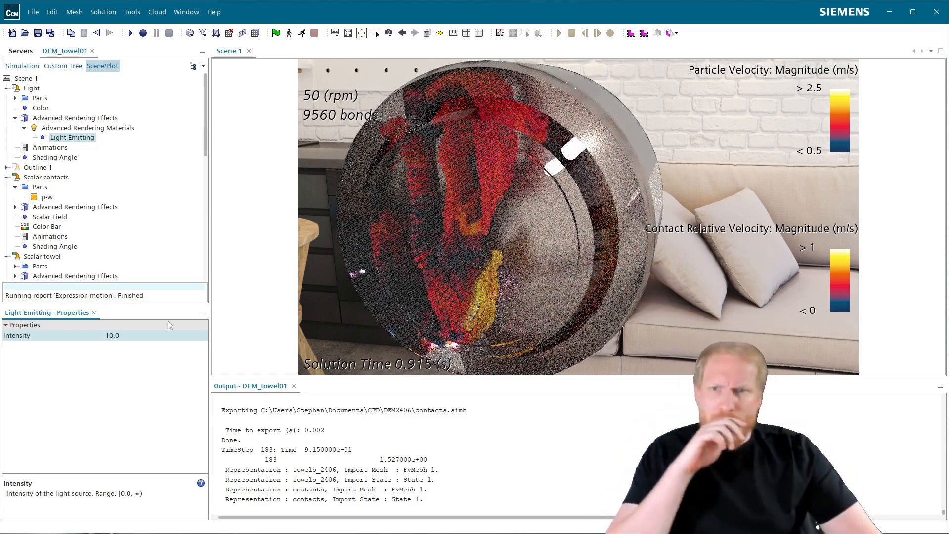
- Set the opacity of the Light displayer to 0
{"action": "left_click", "coordinate": [31, 89]}
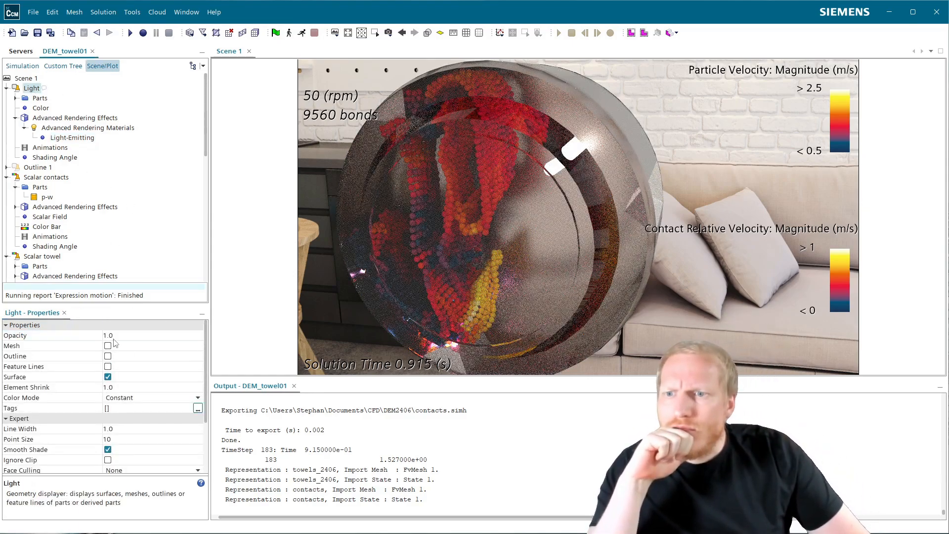
{"action": "left_click", "coordinate": [114, 337]}
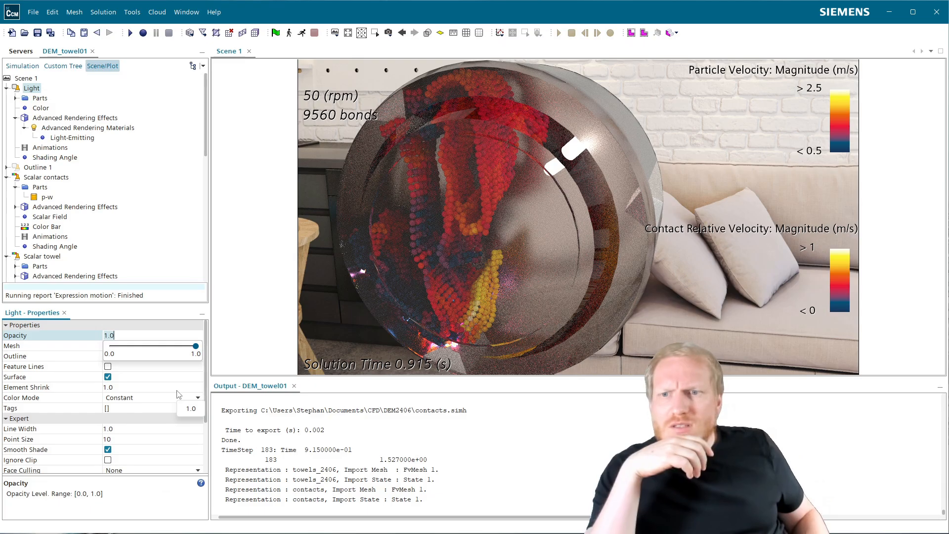
{"action": "type", "text": "0"}
{"action": "key", "text": "Return"}
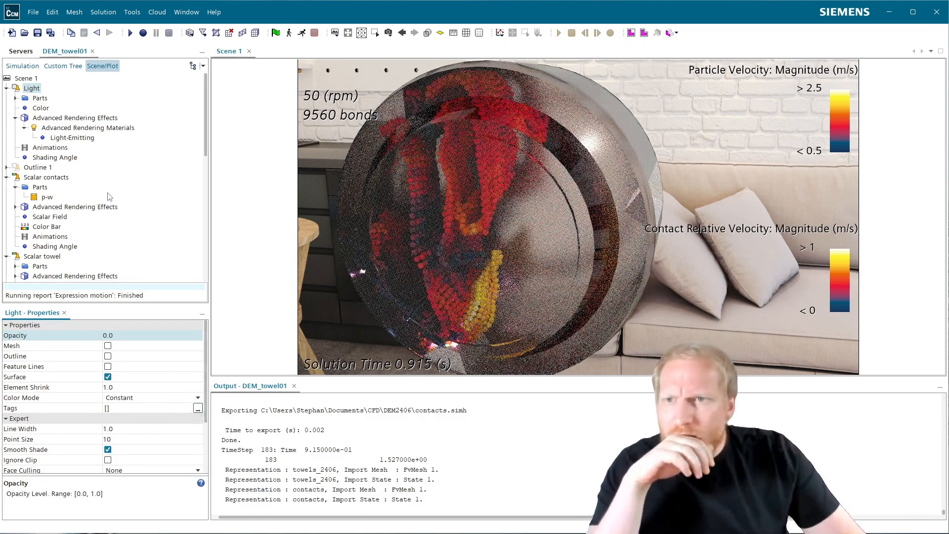
- Set the Light displayer's light-emitting intensity to 100
{"action": "left_click", "coordinate": [72, 138]}
{"action": "left_click", "coordinate": [123, 338]}
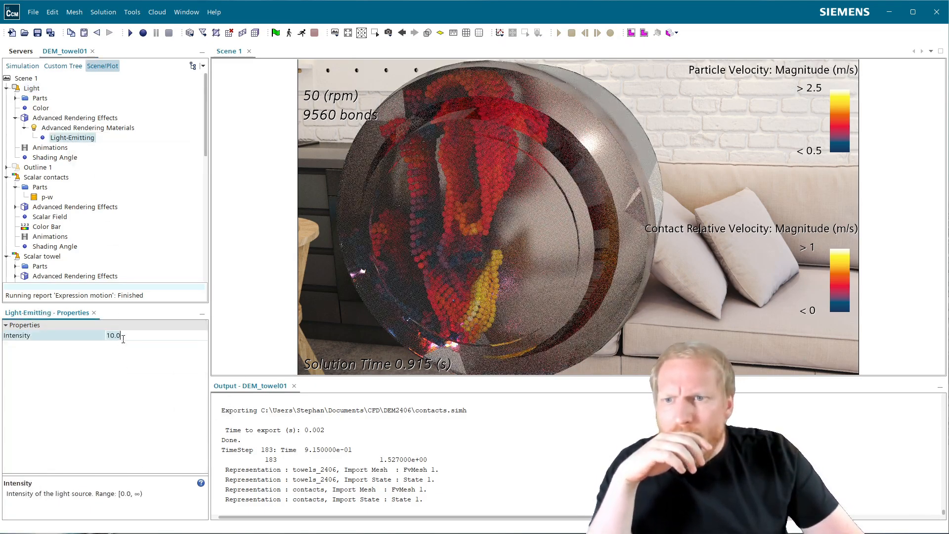
{"action": "type", "text": "100"}
{"action": "key", "text": "Return"}
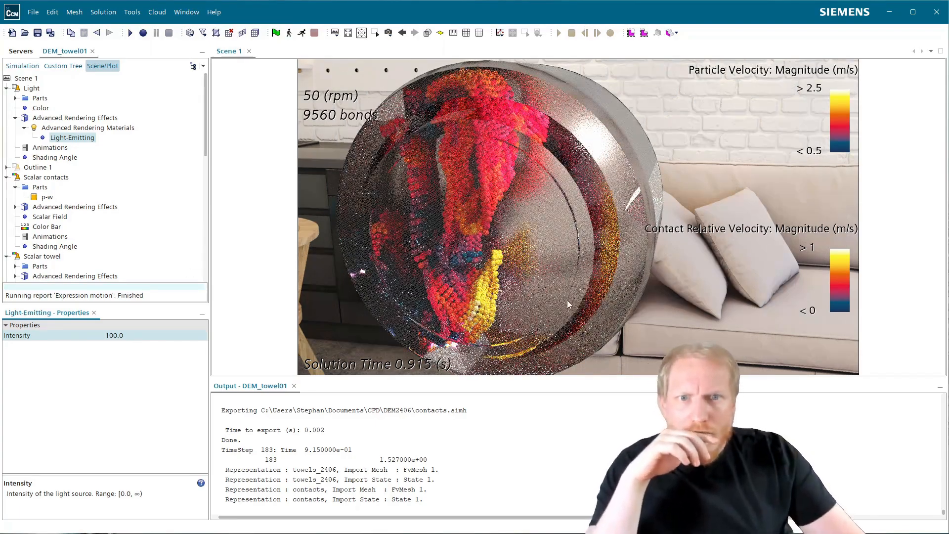
{"action": "left_click_drag", "start_coordinate": [517, 319], "coordinate": [589, 364]}
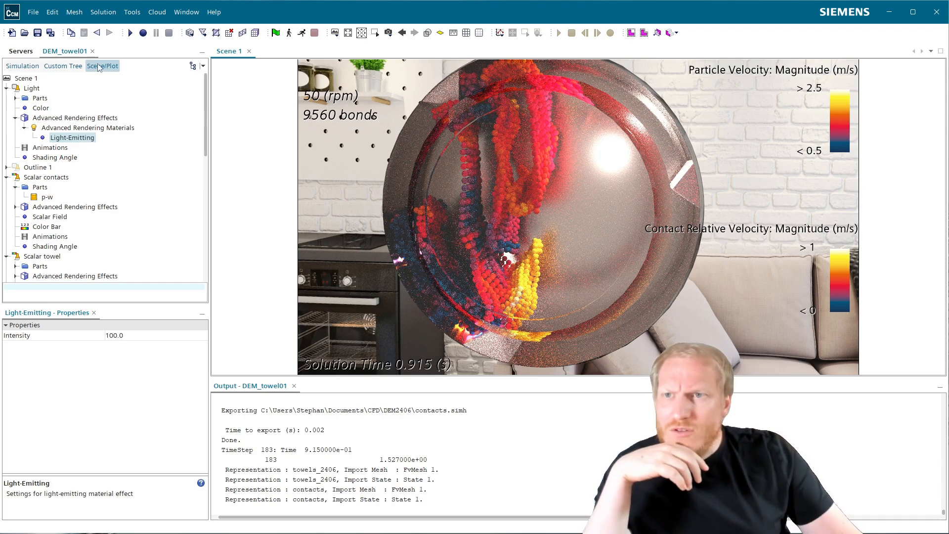
- Set the index of refraction of the PlasticBody transparent body material to 1.045
{"action": "left_click", "coordinate": [22, 66]}
{"action": "scroll", "coordinate": [88, 261], "scroll_direction": "down", "scroll_amount": 10}
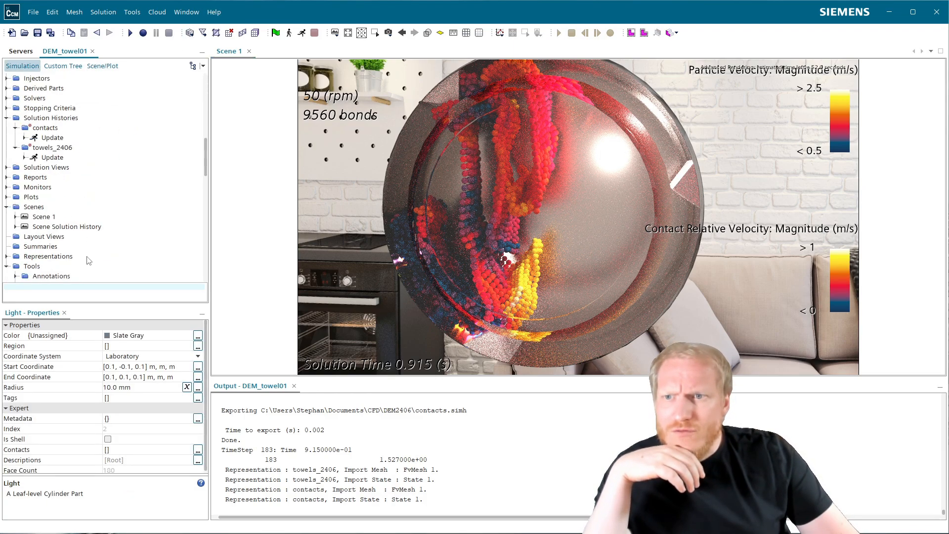
{"action": "scroll", "coordinate": [89, 262], "scroll_direction": "down", "scroll_amount": 15}
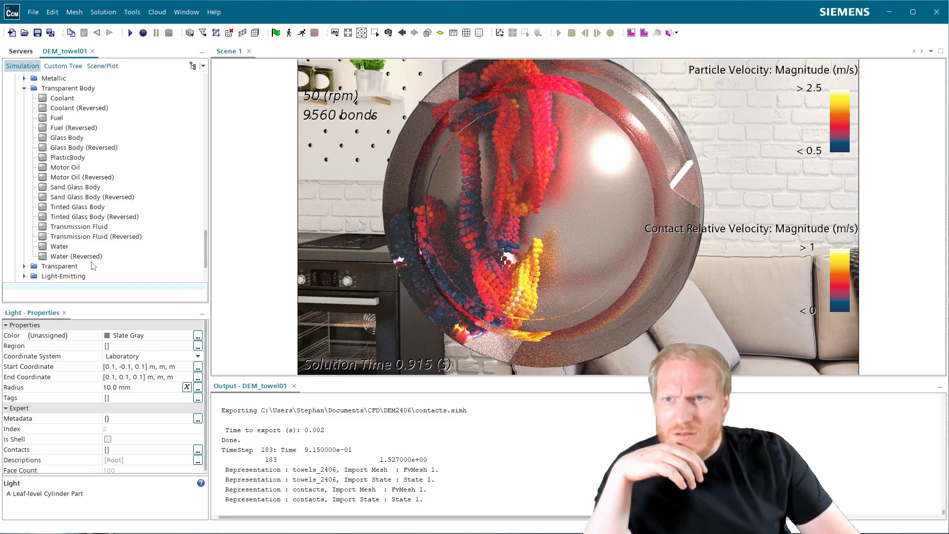
{"action": "left_click", "coordinate": [76, 159]}
{"action": "left_click", "coordinate": [115, 357]}
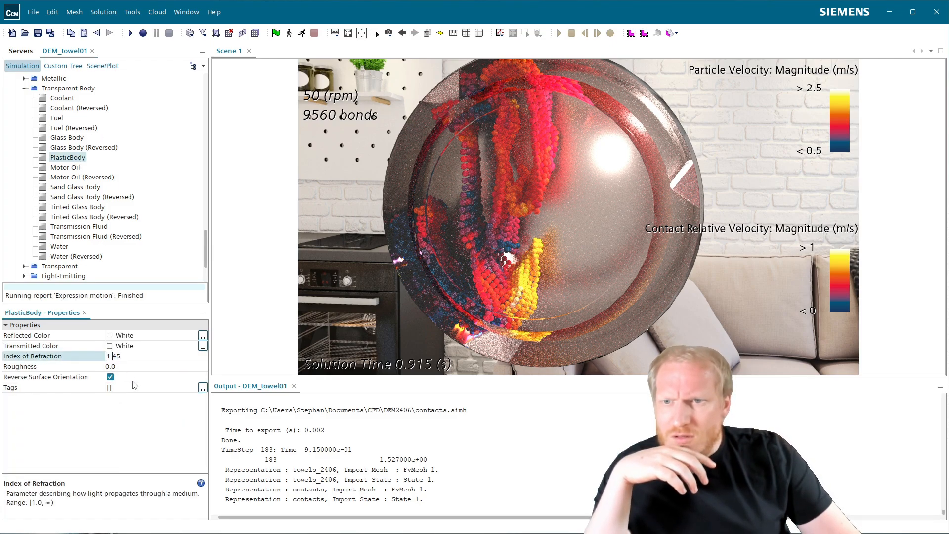
{"action": "type", "text": "0"}
{"action": "key", "text": "Return"}
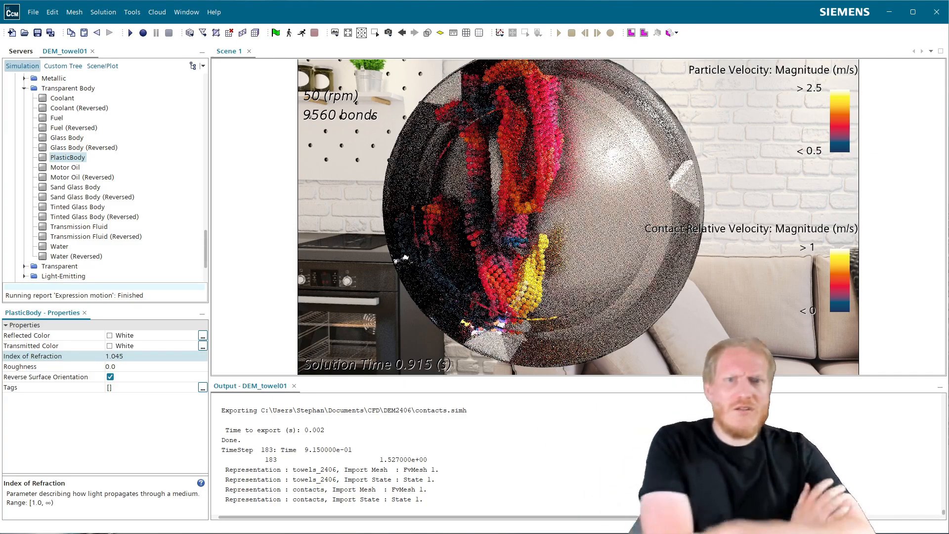
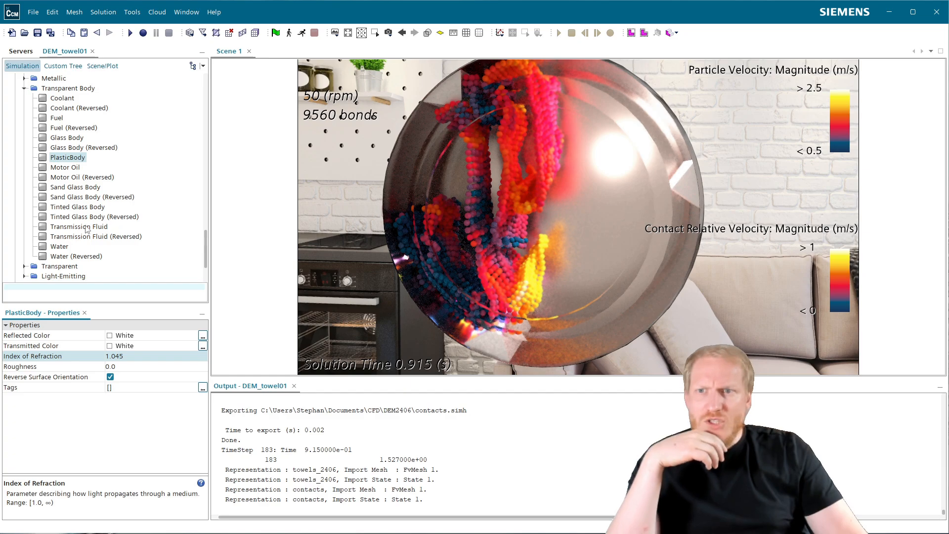
- Set the noise reduction in Scene 1's advanced rendering properties to 0.1
{"action": "scroll", "coordinate": [86, 228], "scroll_direction": "down", "scroll_amount": 3}
{"action": "scroll", "coordinate": [85, 195], "scroll_direction": "up", "scroll_amount": 4}
{"action": "left_click", "coordinate": [102, 66]}
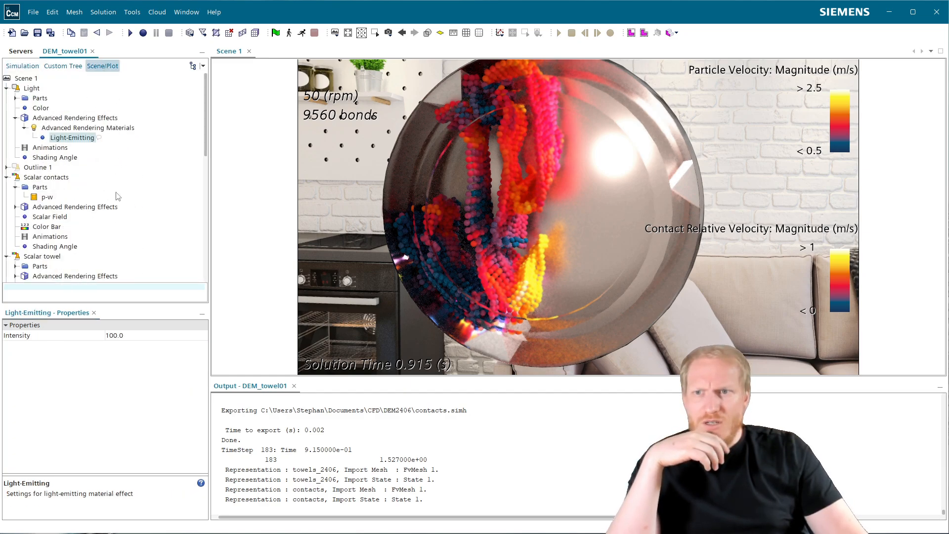
{"action": "scroll", "coordinate": [118, 197], "scroll_direction": "down", "scroll_amount": 10}
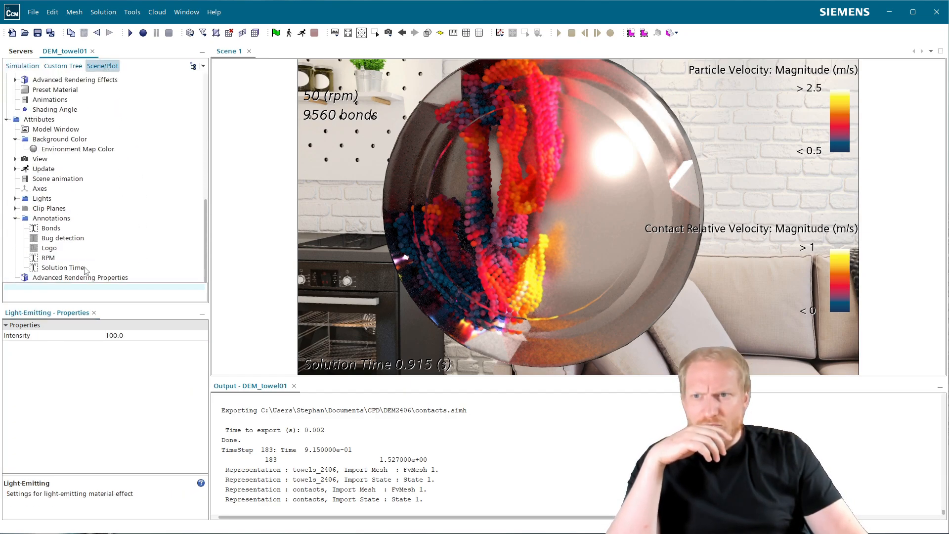
{"action": "left_click", "coordinate": [78, 278]}
{"action": "left_click", "coordinate": [129, 357]}
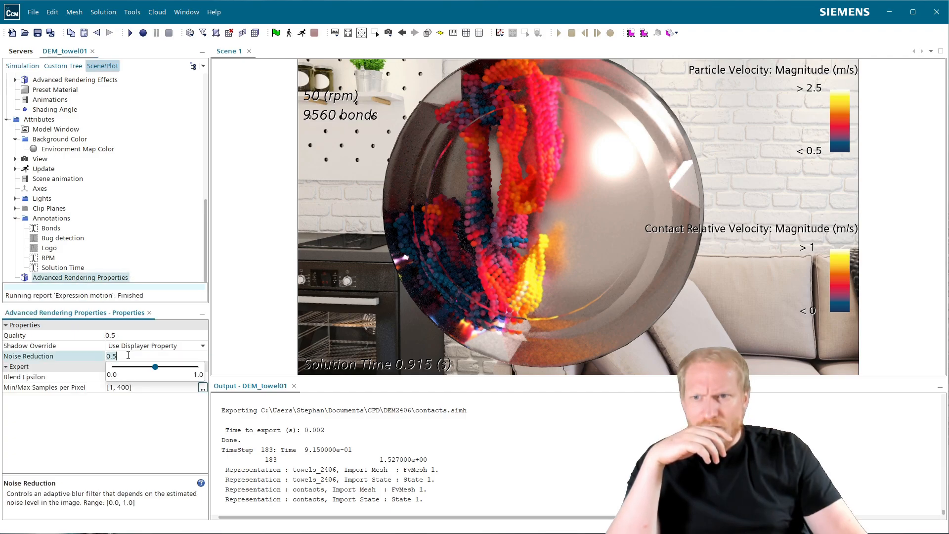
{"action": "key", "text": "Return"}
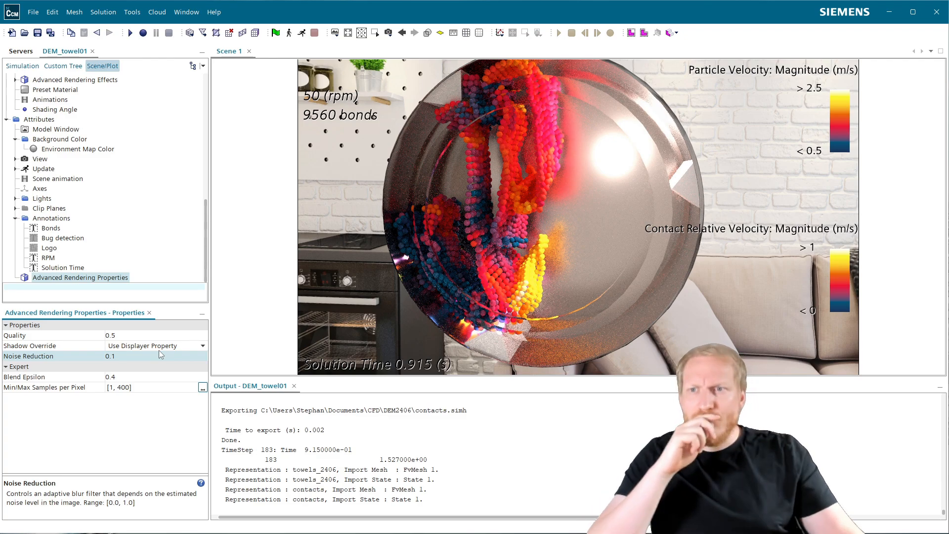
- Try the metal BlackChrome as the preset material of the Surface baffles displayer
{"action": "scroll", "coordinate": [80, 90], "scroll_direction": "up", "scroll_amount": 2}
{"action": "scroll", "coordinate": [54, 232], "scroll_direction": "down", "scroll_amount": 2}
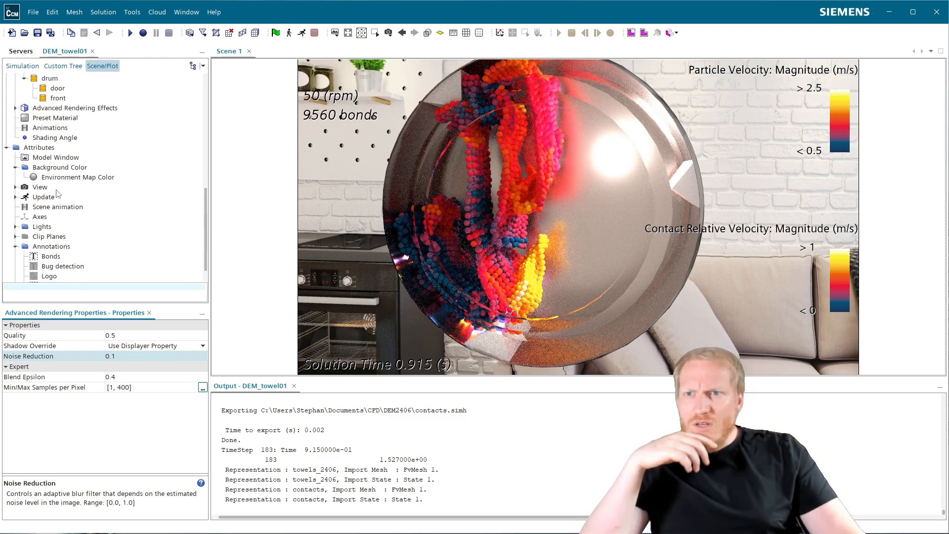
{"action": "scroll", "coordinate": [70, 208], "scroll_direction": "up", "scroll_amount": 2}
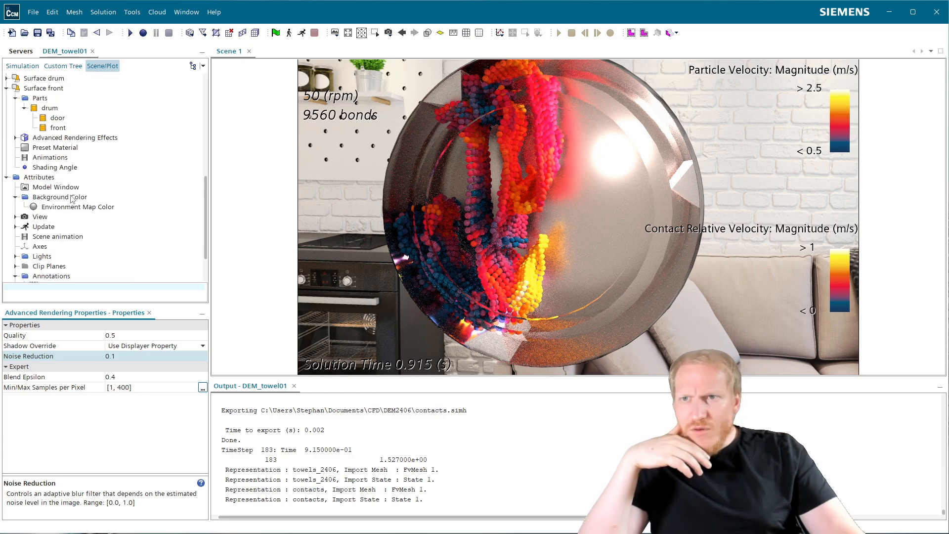
{"action": "scroll", "coordinate": [71, 198], "scroll_direction": "up", "scroll_amount": 2}
{"action": "left_click", "coordinate": [7, 128]}
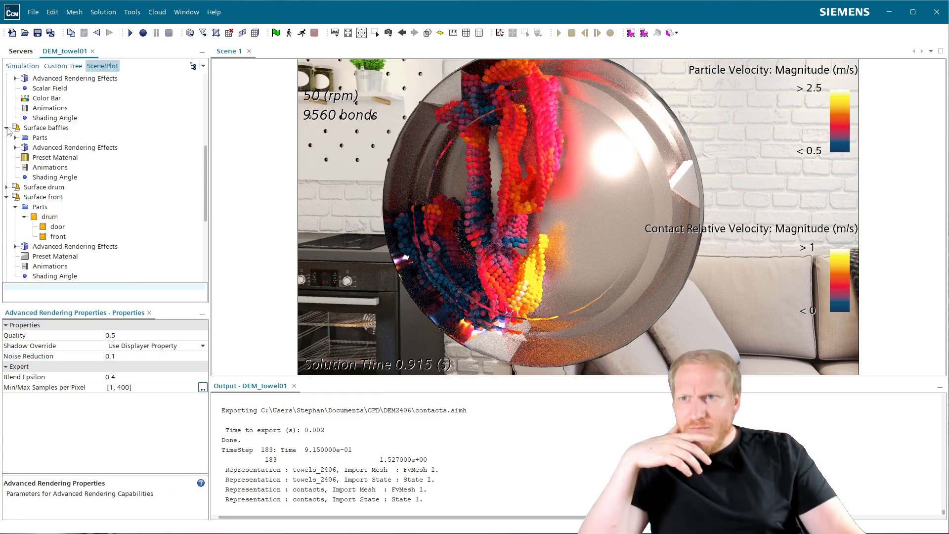
{"action": "left_click", "coordinate": [53, 157]}
{"action": "double_click", "coordinate": [134, 337]}
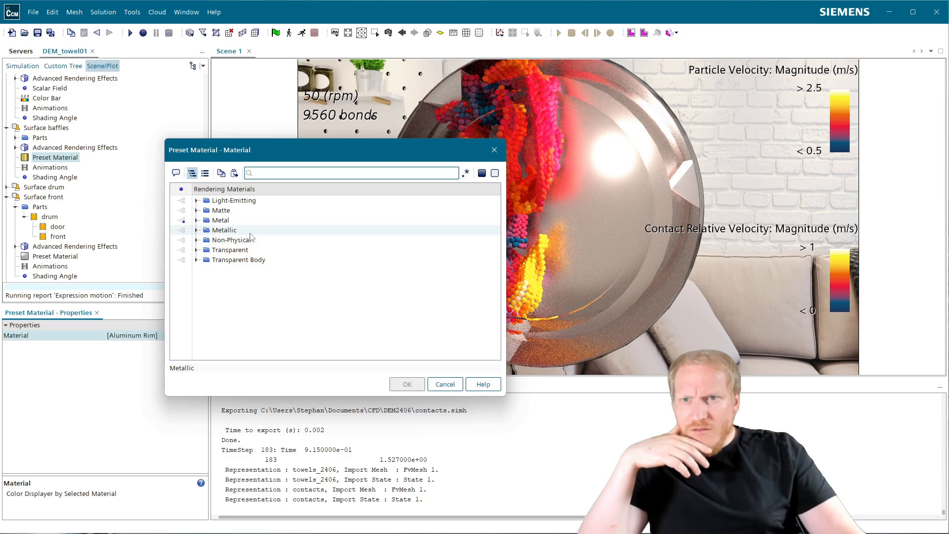
{"action": "left_click", "coordinate": [196, 221]}
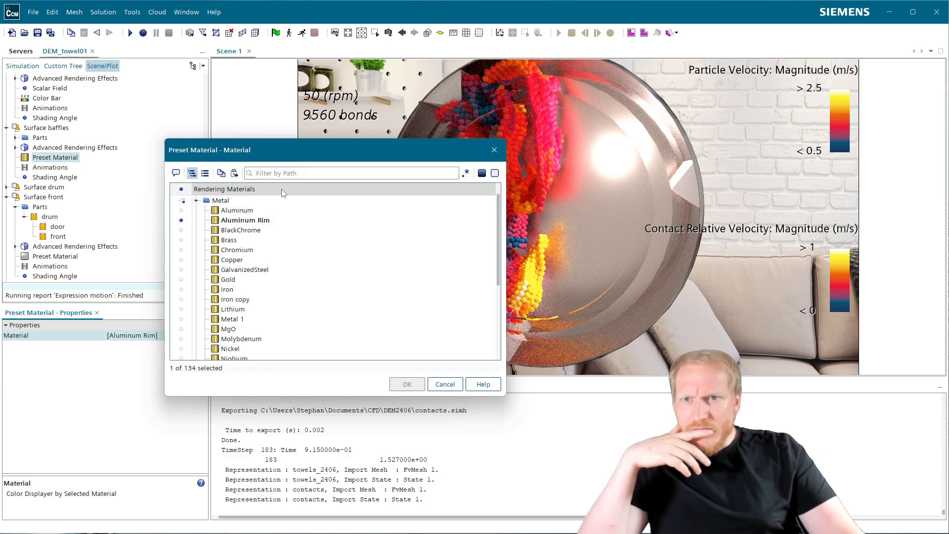
{"action": "left_click", "coordinate": [243, 230]}
{"action": "left_click", "coordinate": [405, 385]}
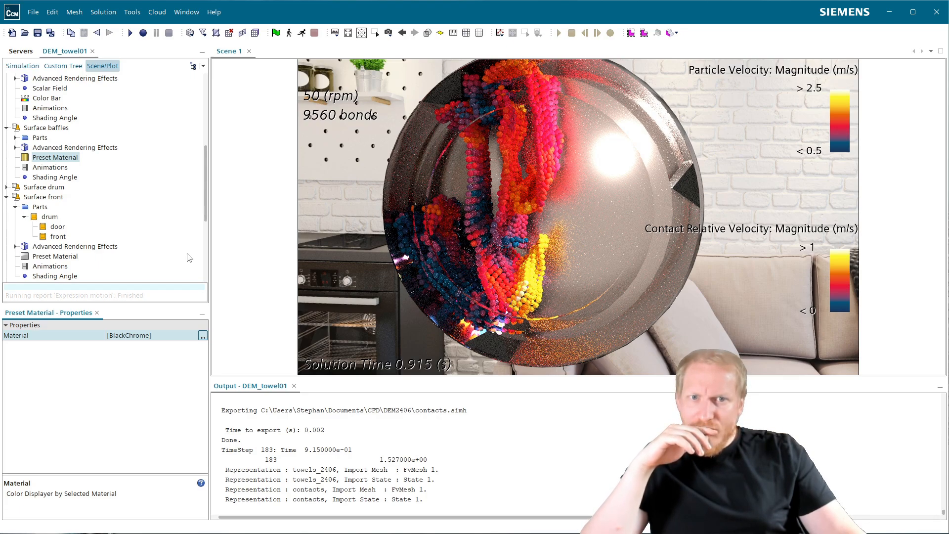
- Try the matte Dark Rubber as the preset material of the Surface baffles displayer
{"action": "left_click", "coordinate": [142, 338]}
{"action": "left_click", "coordinate": [196, 210]}
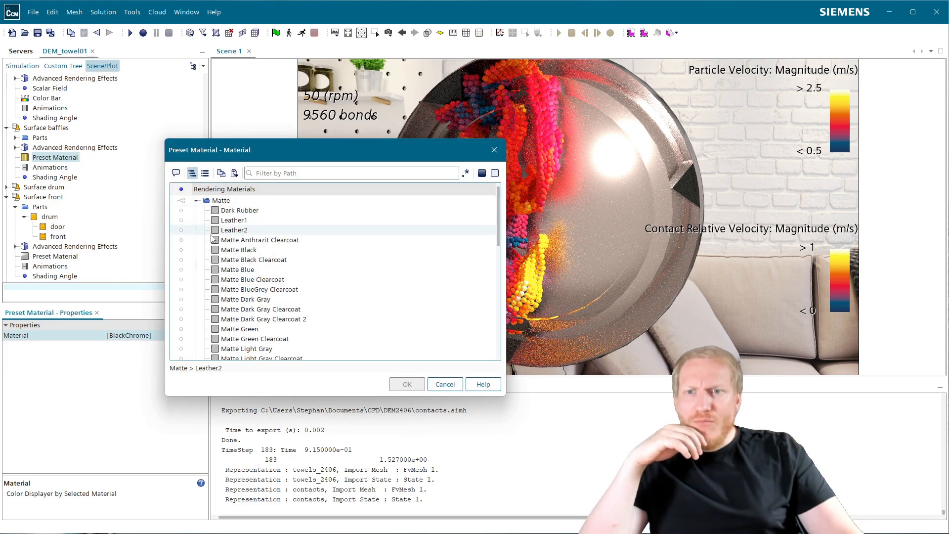
{"action": "left_click", "coordinate": [267, 210]}
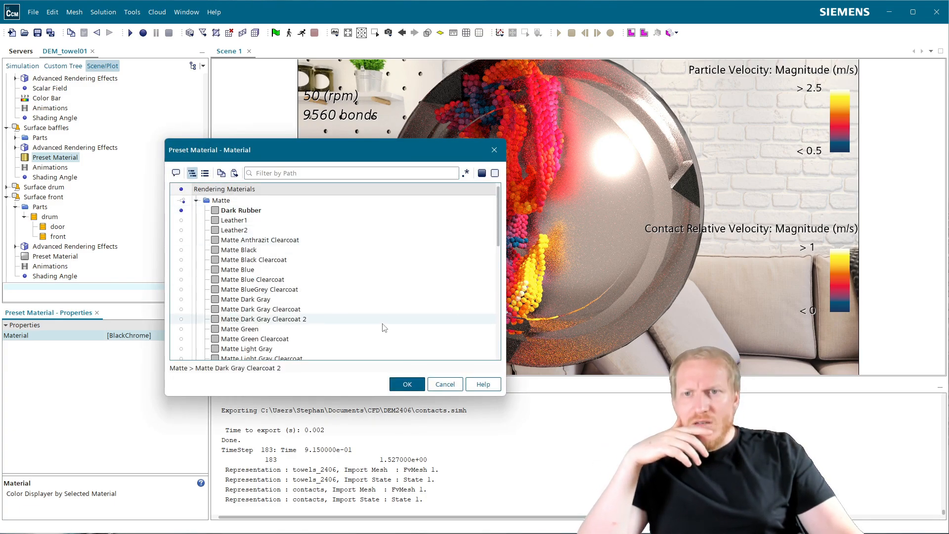
{"action": "left_click", "coordinate": [407, 385]}
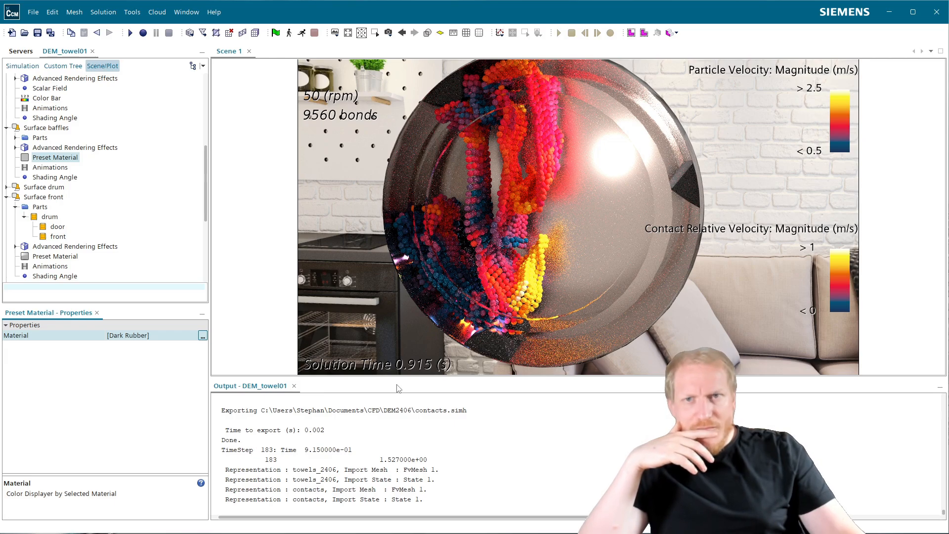
- Set the preset material of the Surface baffles displayer to the matte material Tire
{"action": "left_click", "coordinate": [203, 335]}
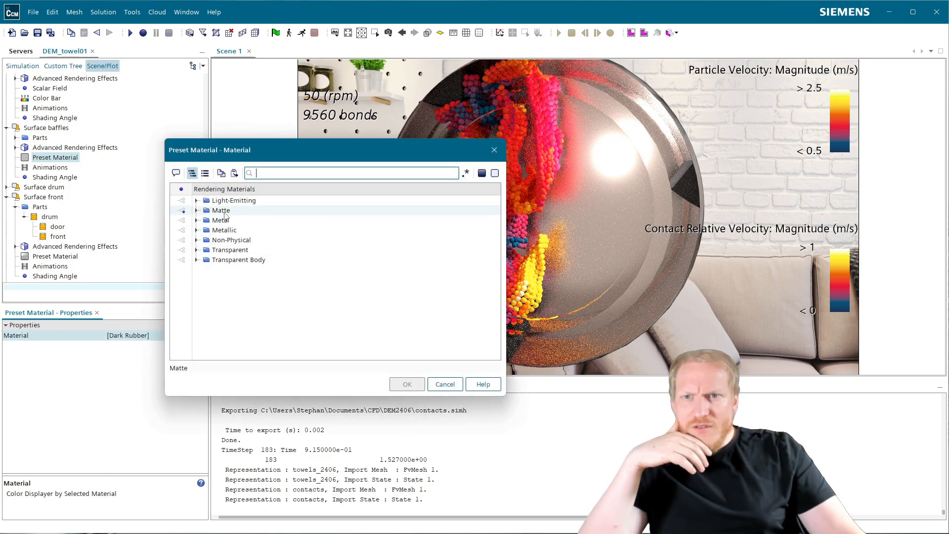
{"action": "left_click", "coordinate": [197, 211]}
{"action": "scroll", "coordinate": [297, 305], "scroll_direction": "down", "scroll_amount": 8}
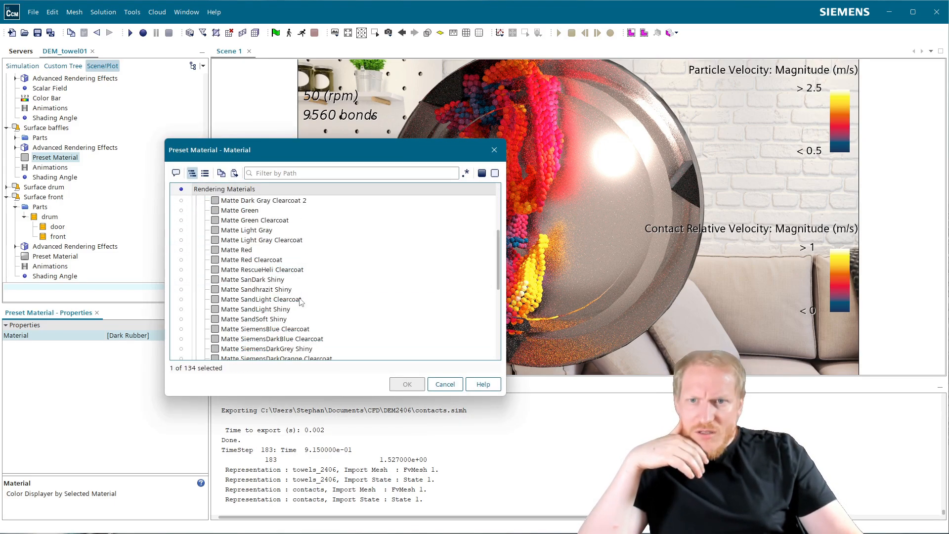
{"action": "scroll", "coordinate": [300, 302], "scroll_direction": "down", "scroll_amount": 3}
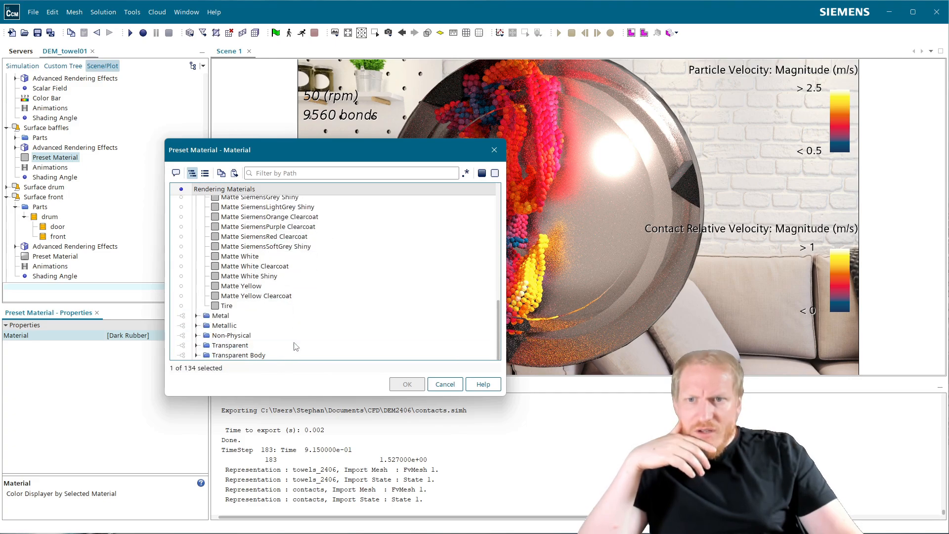
{"action": "left_click", "coordinate": [270, 306]}
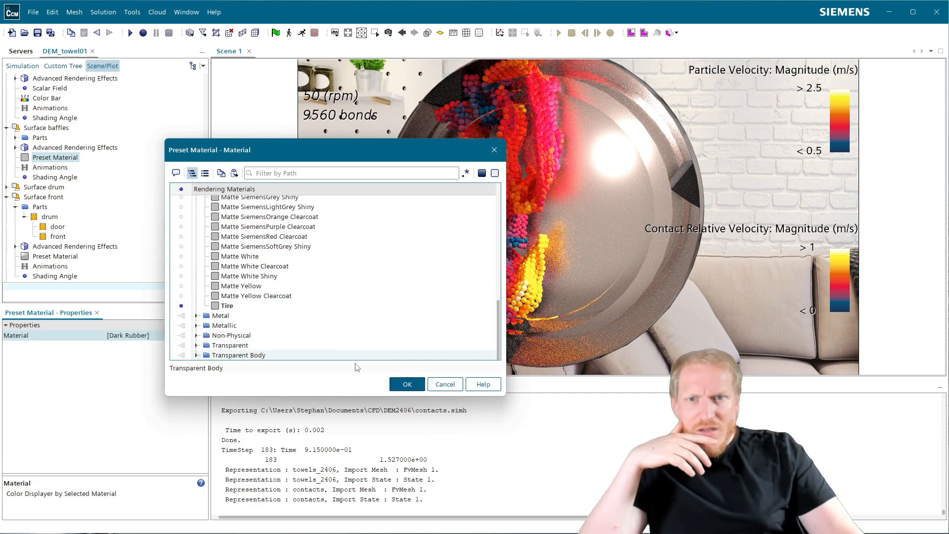
{"action": "left_click", "coordinate": [406, 383]}
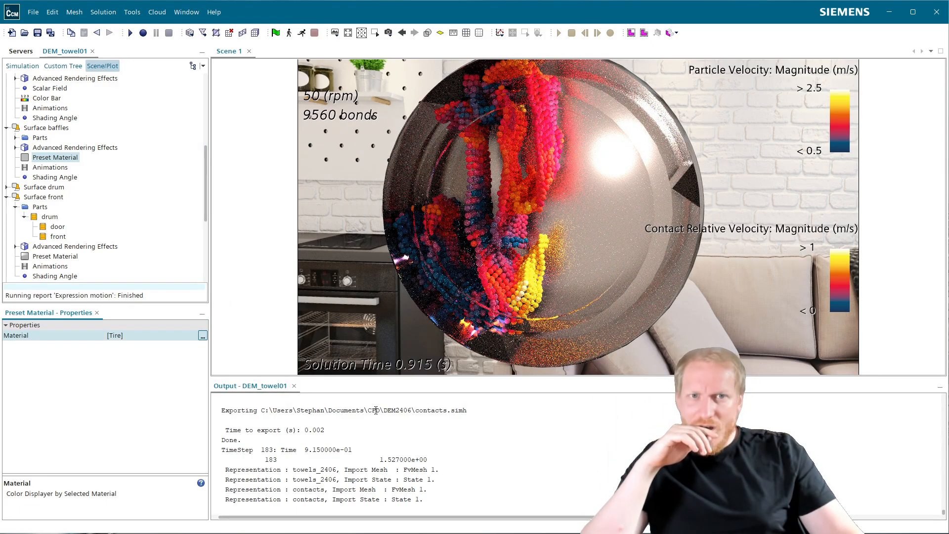
{"action": "scroll", "coordinate": [573, 201], "scroll_direction": "down", "scroll_amount": 2}
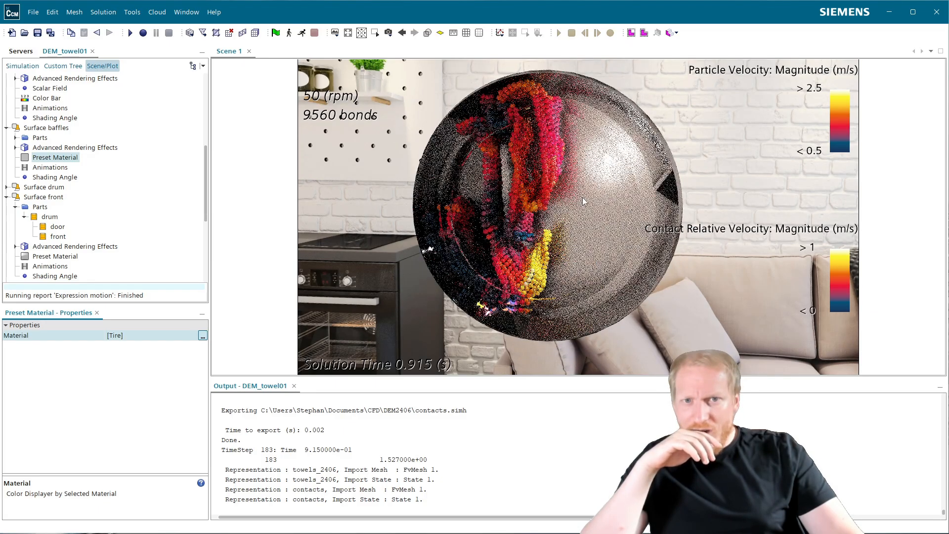
{"action": "right_click_drag", "start_coordinate": [583, 198], "coordinate": [610, 212]}
{"action": "scroll", "coordinate": [617, 209], "scroll_direction": "up", "scroll_amount": 1}
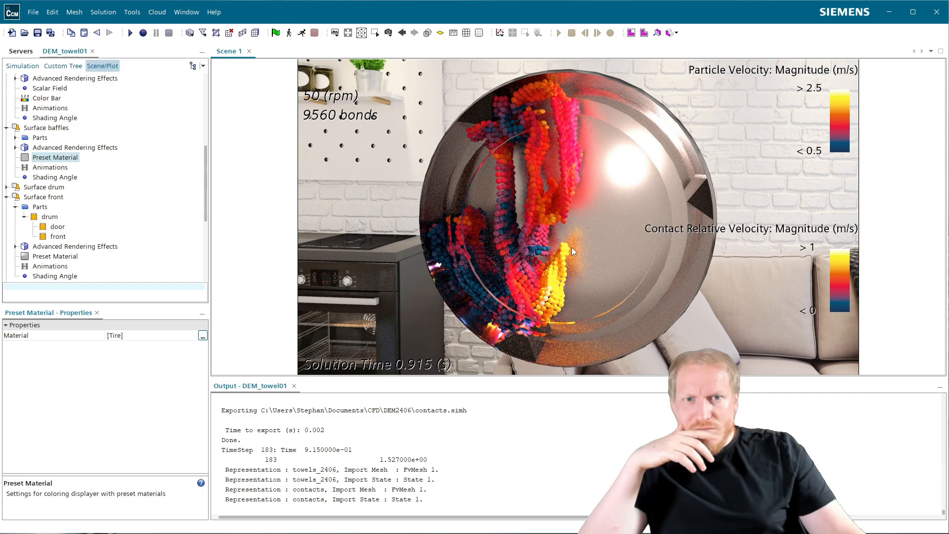
- Collapse the Light, Scalar contacts, Scalar towel, Surface baffles, Surface front and Attributes nodes of Scene 1
{"action": "scroll", "coordinate": [16, 91], "scroll_direction": "up", "scroll_amount": 10}
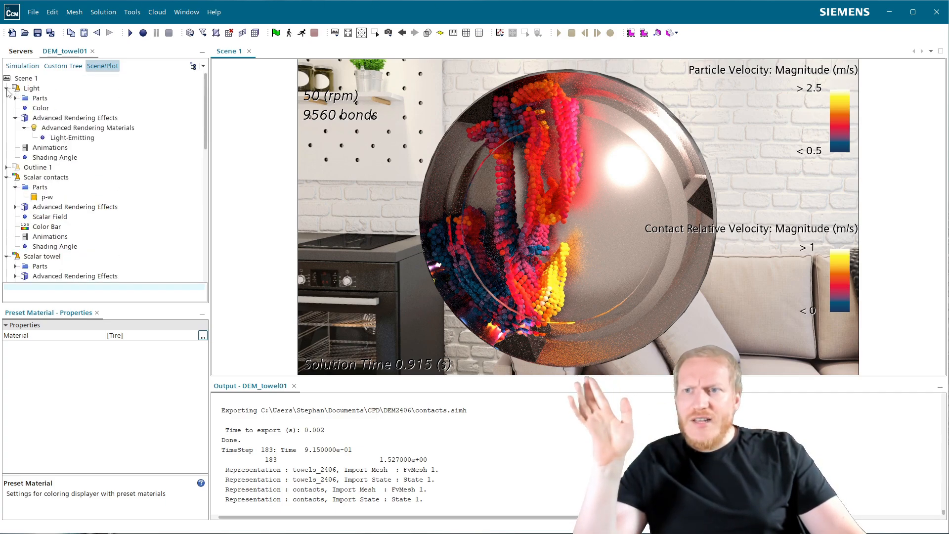
{"action": "left_click", "coordinate": [6, 88]}
{"action": "left_click", "coordinate": [7, 108]}
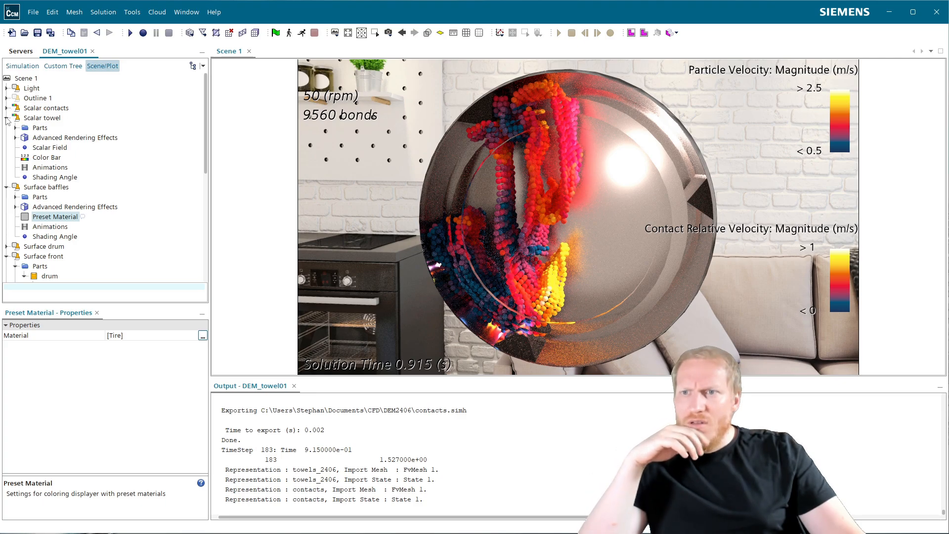
{"action": "left_click", "coordinate": [6, 117]}
{"action": "left_click", "coordinate": [6, 128]}
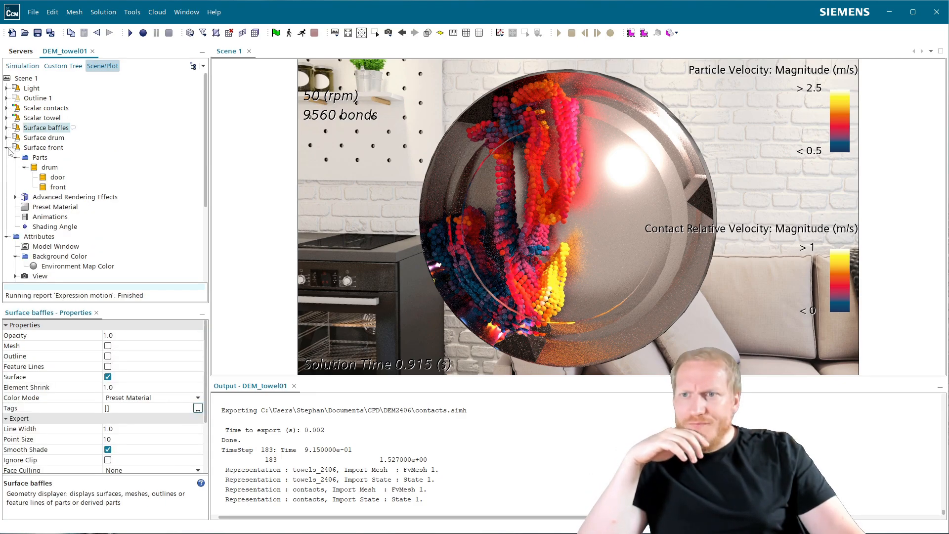
{"action": "left_click", "coordinate": [6, 147]}
{"action": "left_click", "coordinate": [7, 157]}
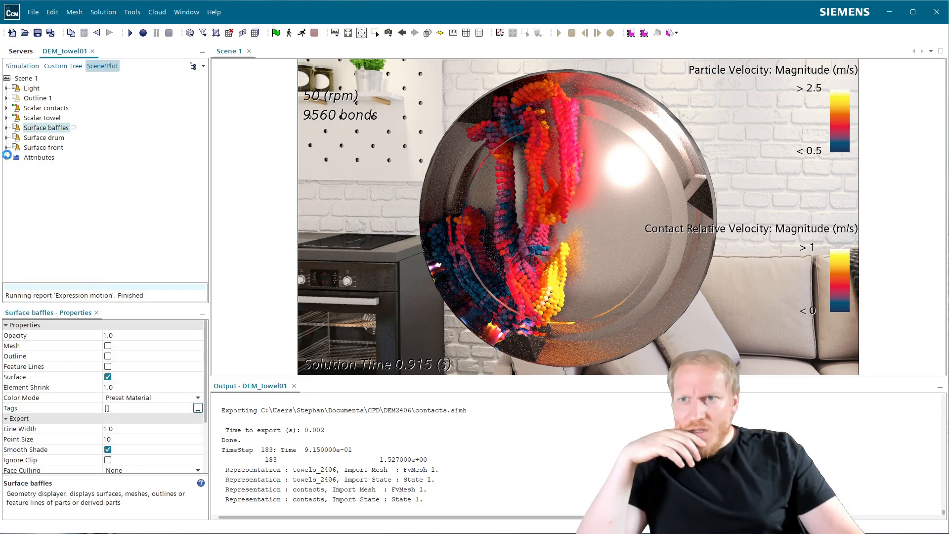
- Look through the Attributes of Scene 1 and the Tools, Scenes and Solution Histories branches of the simulation tree
{"action": "left_click", "coordinate": [7, 157]}
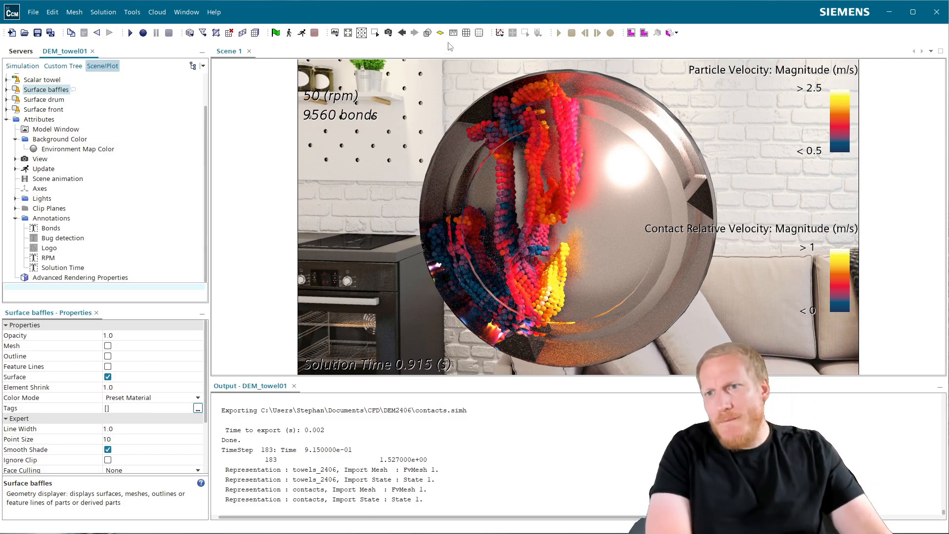
{"action": "left_click", "coordinate": [7, 119]}
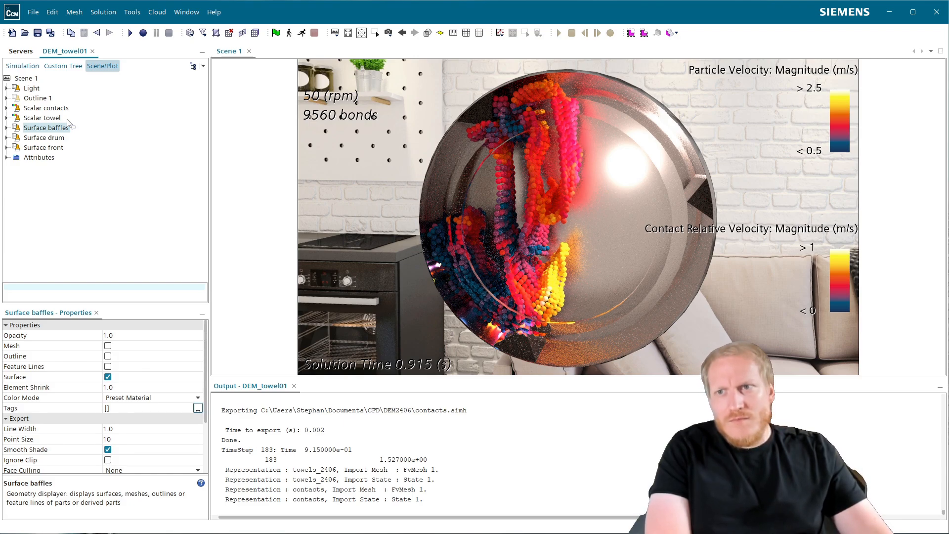
{"action": "left_click", "coordinate": [23, 65]}
{"action": "scroll", "coordinate": [93, 203], "scroll_direction": "up", "scroll_amount": 10}
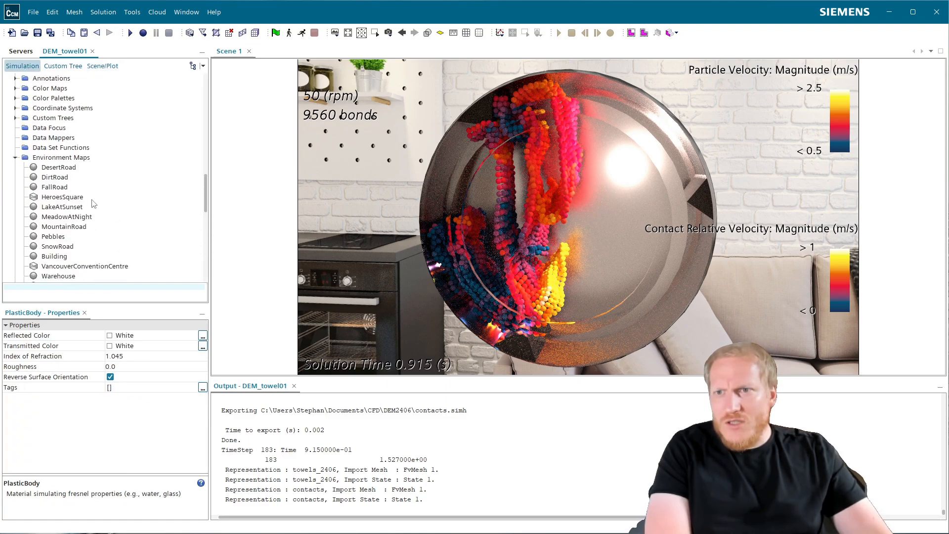
{"action": "scroll", "coordinate": [93, 204], "scroll_direction": "up", "scroll_amount": 4}
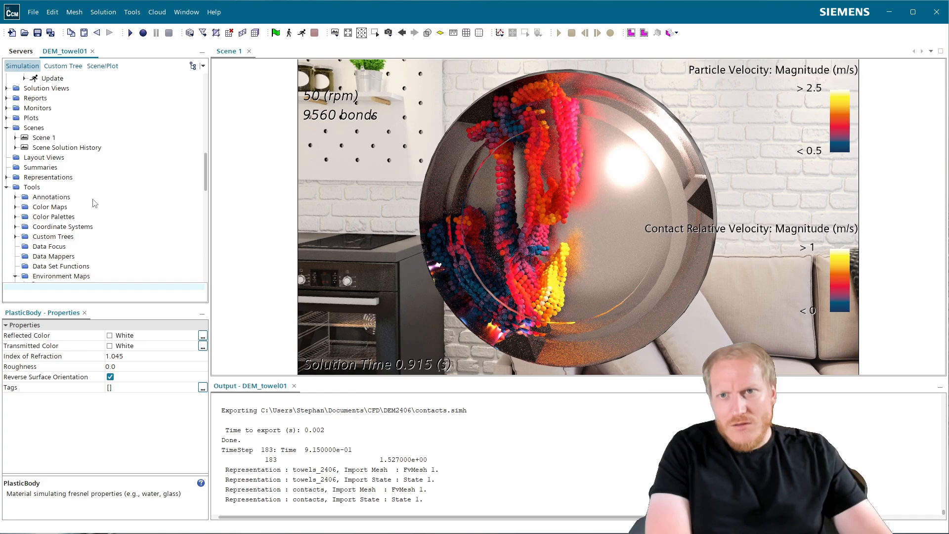
{"action": "scroll", "coordinate": [94, 204], "scroll_direction": "up", "scroll_amount": 2}
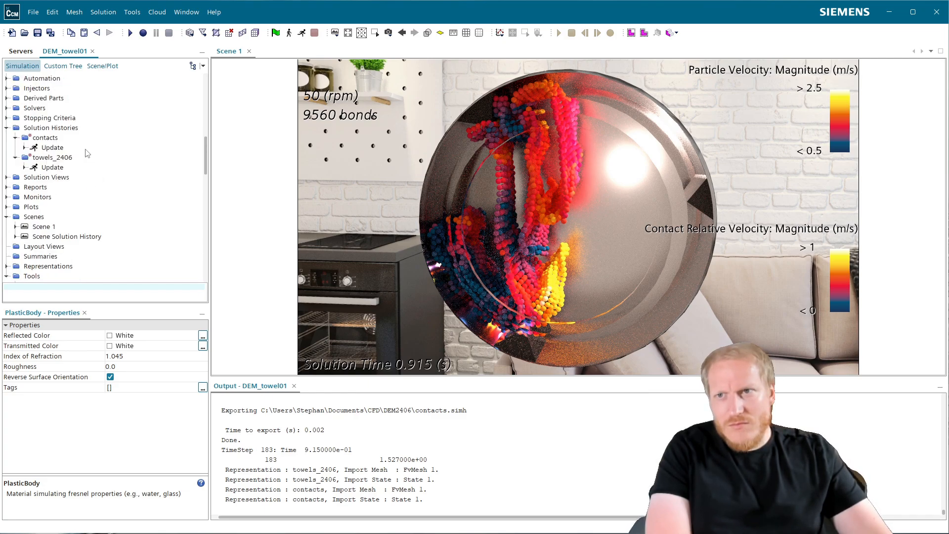
{"action": "left_click", "coordinate": [102, 65]}
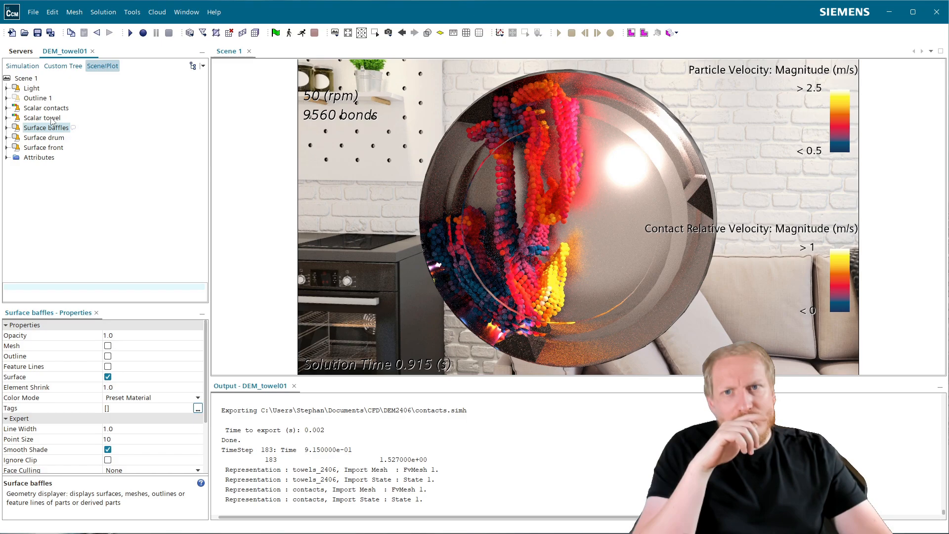
{"action": "left_click", "coordinate": [22, 65]}
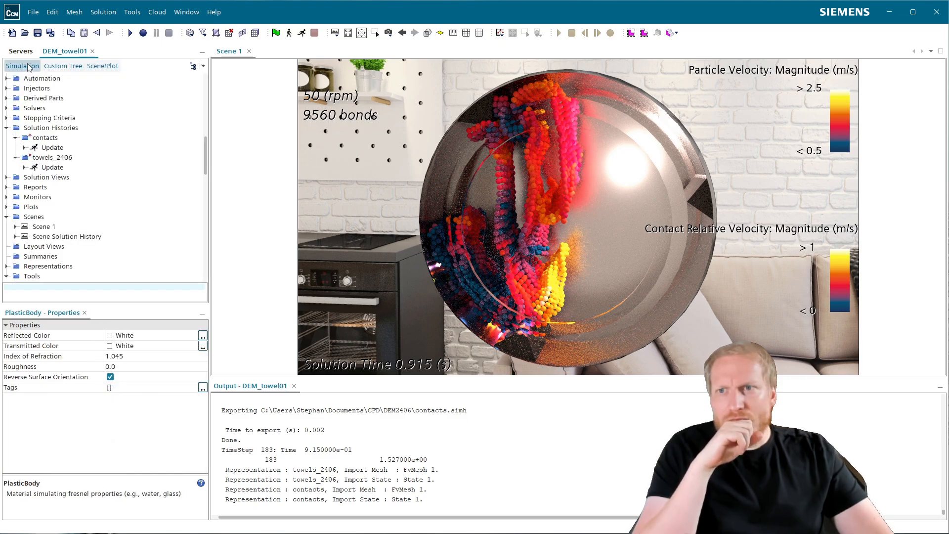
- Collapse the Regions, Continua and Solution Histories nodes of the simulation tree and save the simulation
{"action": "scroll", "coordinate": [72, 166], "scroll_direction": "up", "scroll_amount": 3}
{"action": "scroll", "coordinate": [72, 167], "scroll_direction": "up", "scroll_amount": 4}
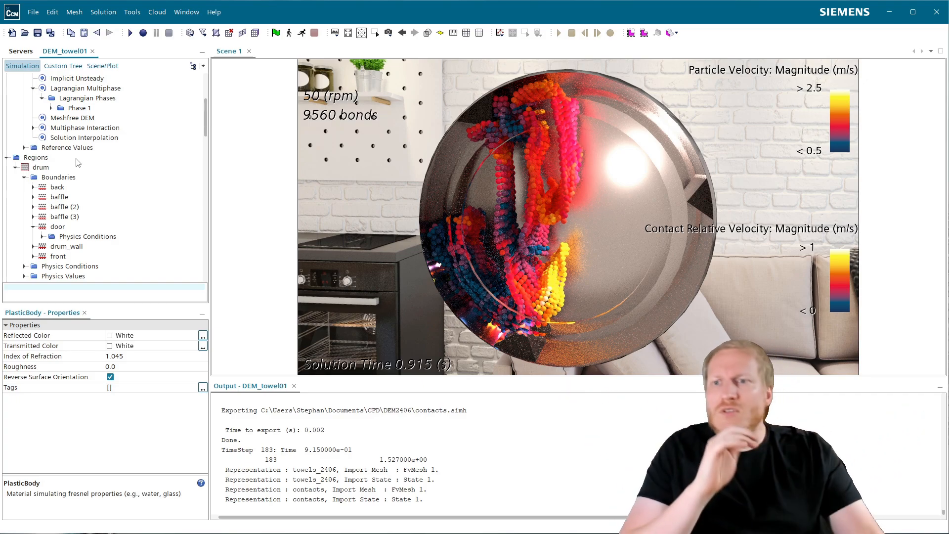
{"action": "left_click", "coordinate": [6, 157]}
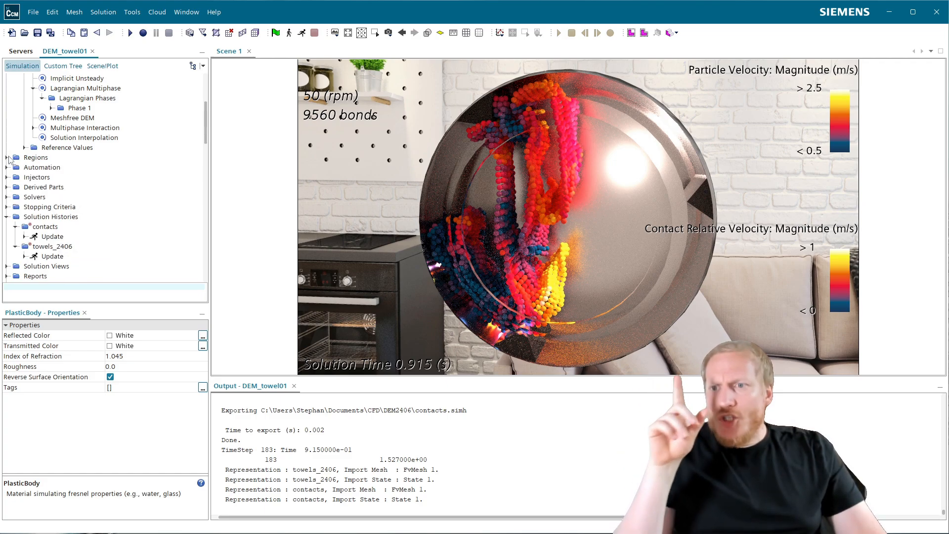
{"action": "scroll", "coordinate": [104, 236], "scroll_direction": "up", "scroll_amount": 1}
{"action": "scroll", "coordinate": [105, 237], "scroll_direction": "up", "scroll_amount": 2}
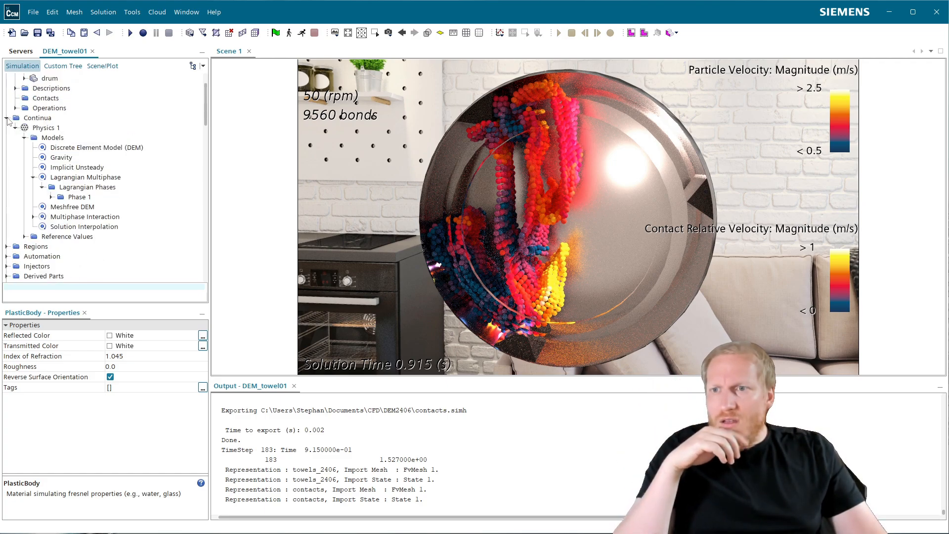
{"action": "left_click", "coordinate": [7, 119]}
{"action": "scroll", "coordinate": [46, 163], "scroll_direction": "up", "scroll_amount": 2}
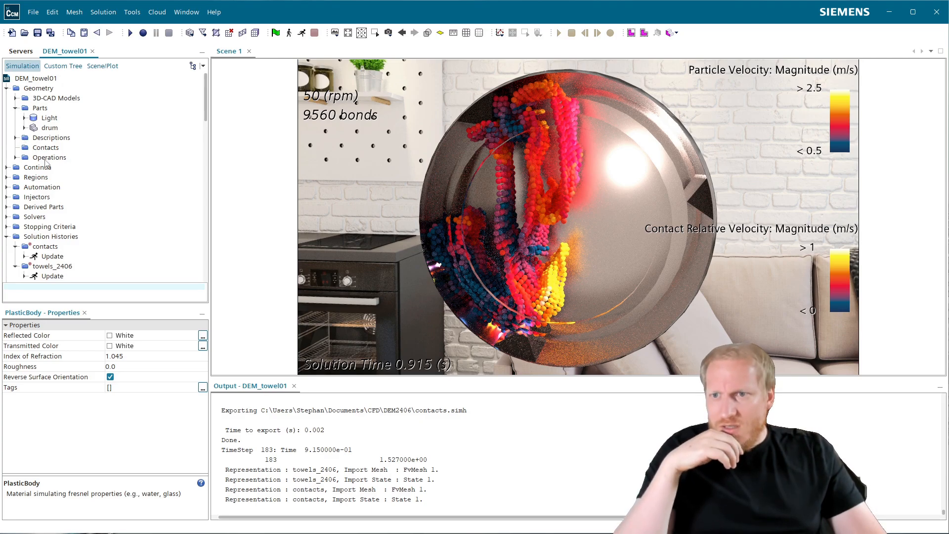
{"action": "scroll", "coordinate": [46, 163], "scroll_direction": "down", "scroll_amount": 1}
{"action": "left_click", "coordinate": [6, 208]}
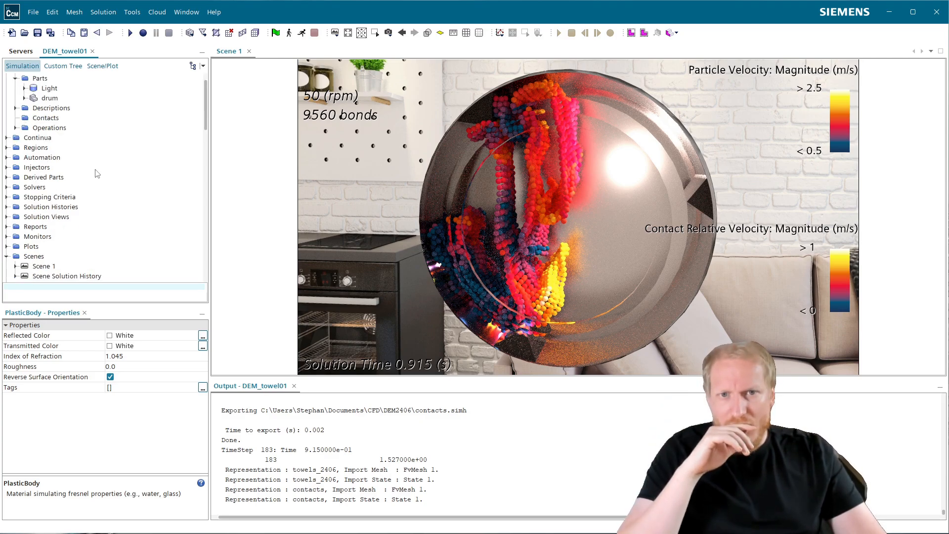
{"action": "scroll", "coordinate": [110, 147], "scroll_direction": "up", "scroll_amount": 1}
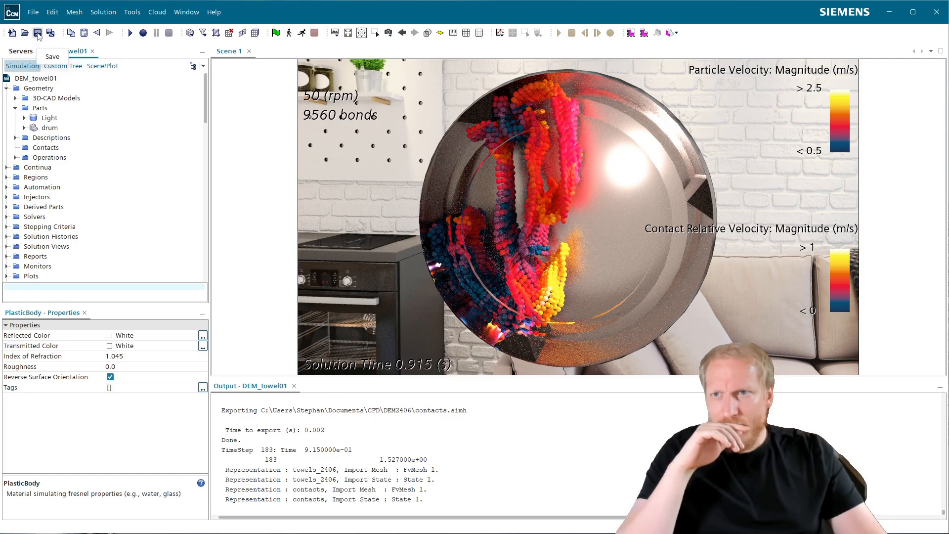
{"action": "key", "text": "ctrl+s"}
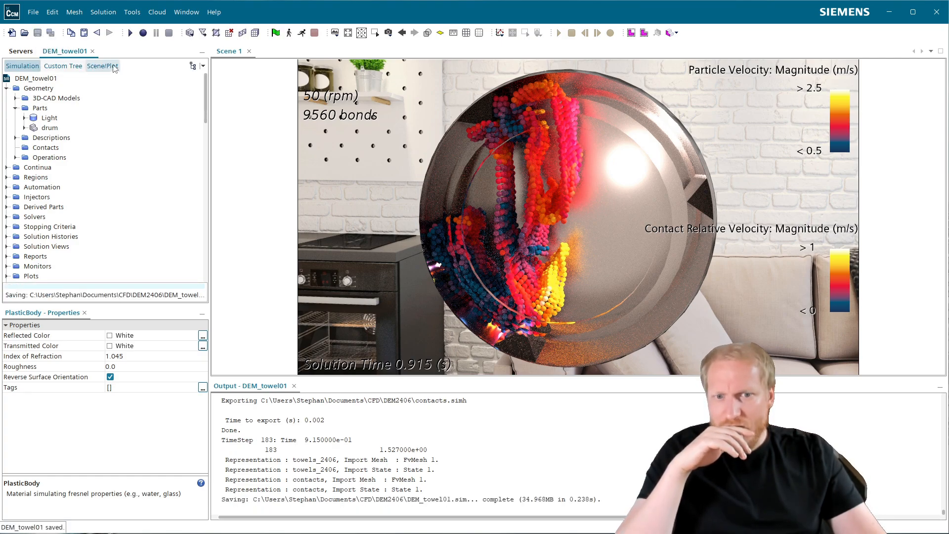
- Rename the Scalar towel displayer of Scene 1 as 10_TowelVelocity
{"action": "left_click", "coordinate": [106, 65]}
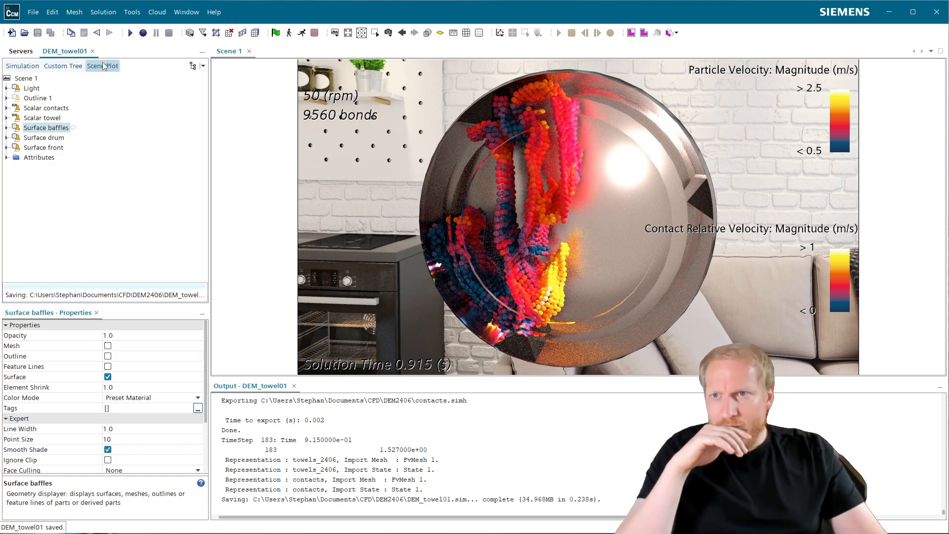
{"action": "left_click", "coordinate": [54, 109]}
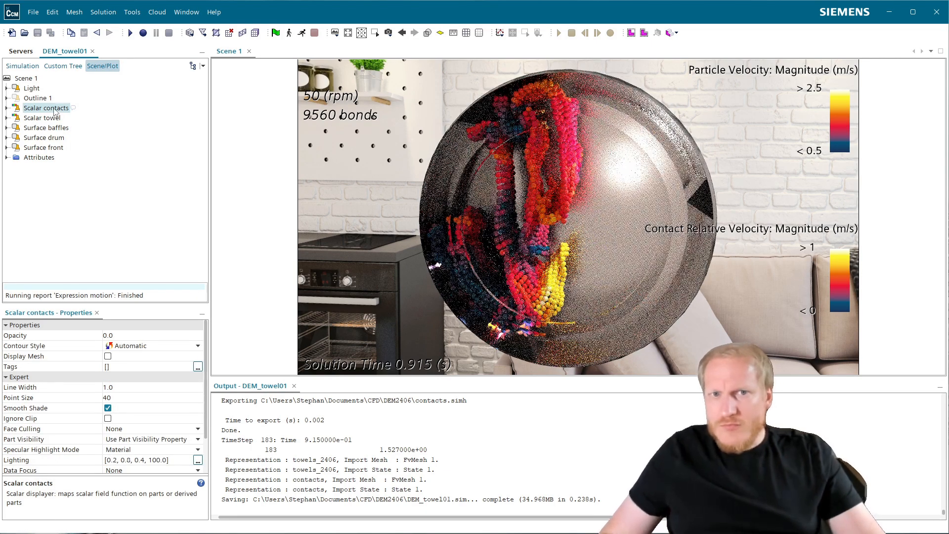
{"action": "left_click", "coordinate": [6, 118]}
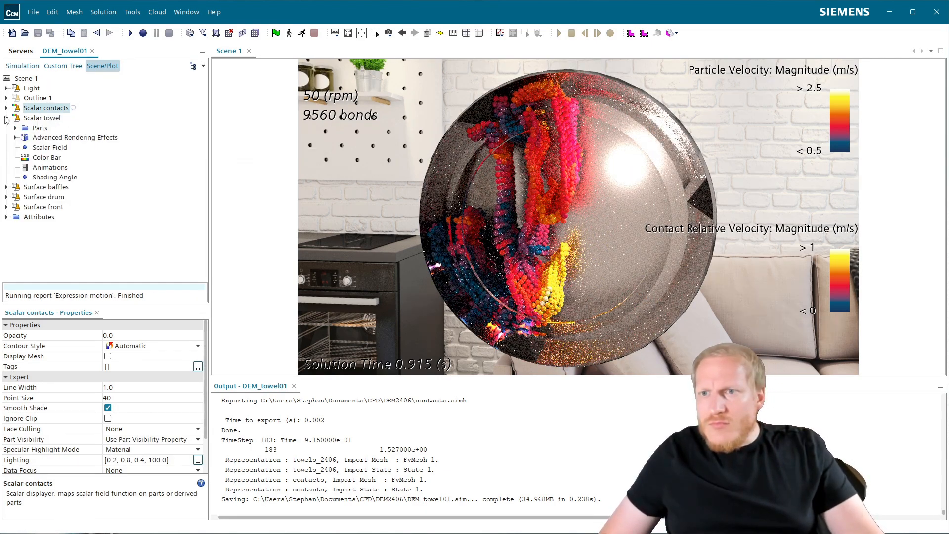
{"action": "left_click", "coordinate": [40, 117]}
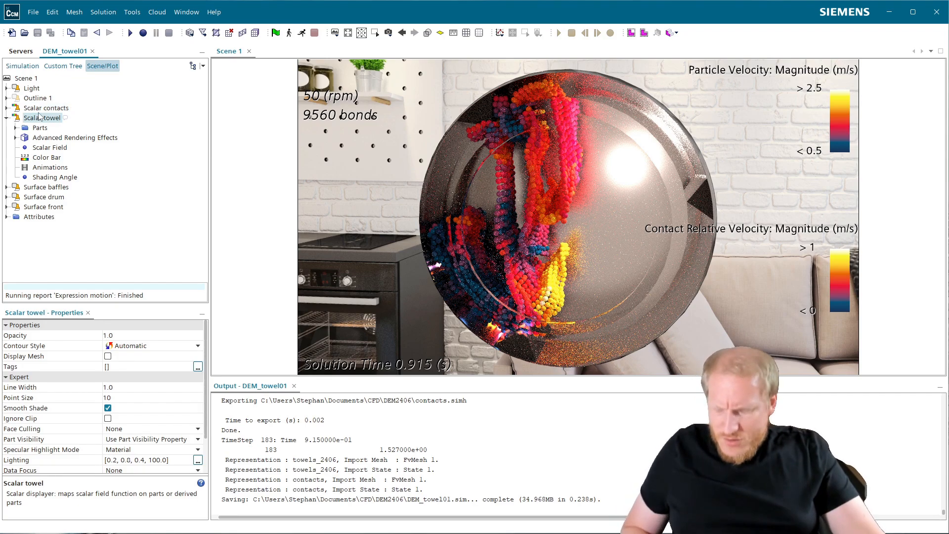
{"action": "left_click", "coordinate": [25, 78]}
{"action": "left_click", "coordinate": [50, 118]}
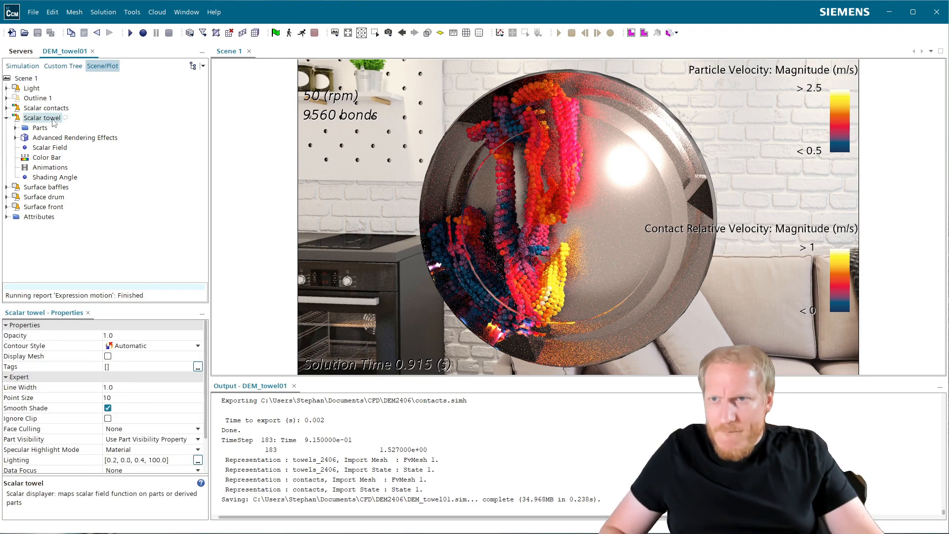
{"action": "key", "text": "BackSpace"}
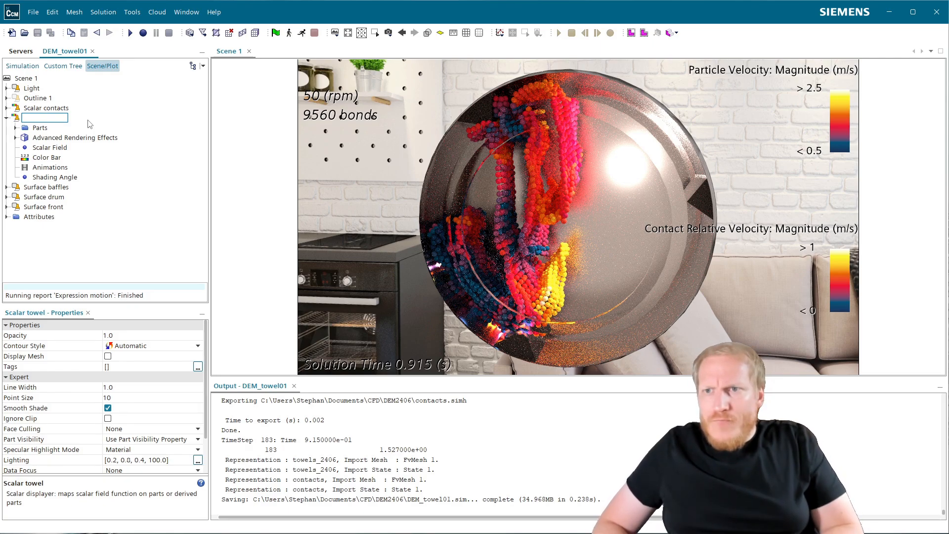
{"action": "type", "text": "Towel"}
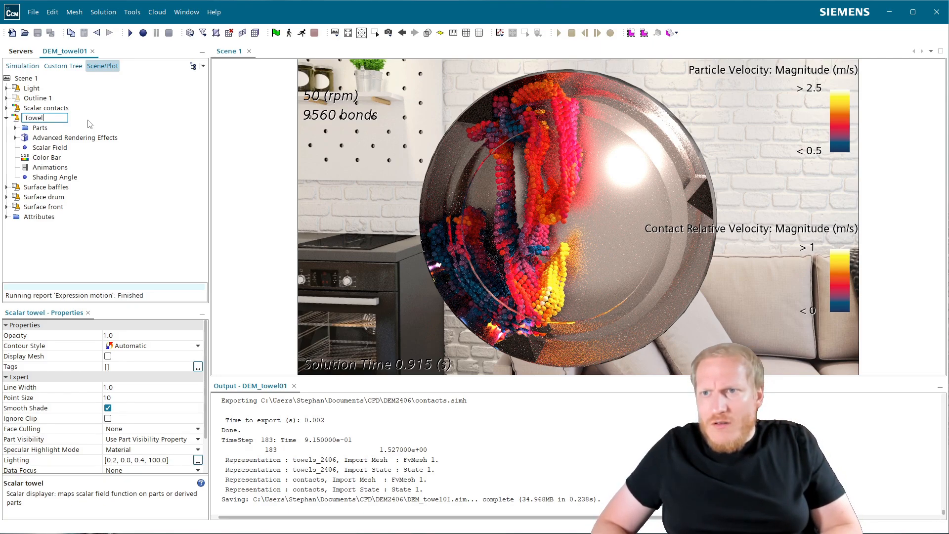
{"action": "type", "text": "Velocity"}
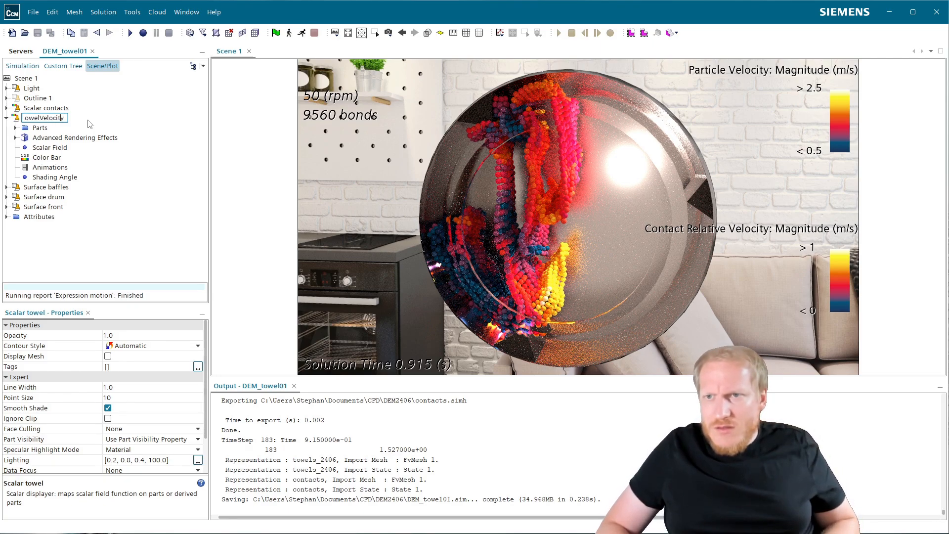
{"action": "key", "text": "Home"}
{"action": "type", "text": "10"}
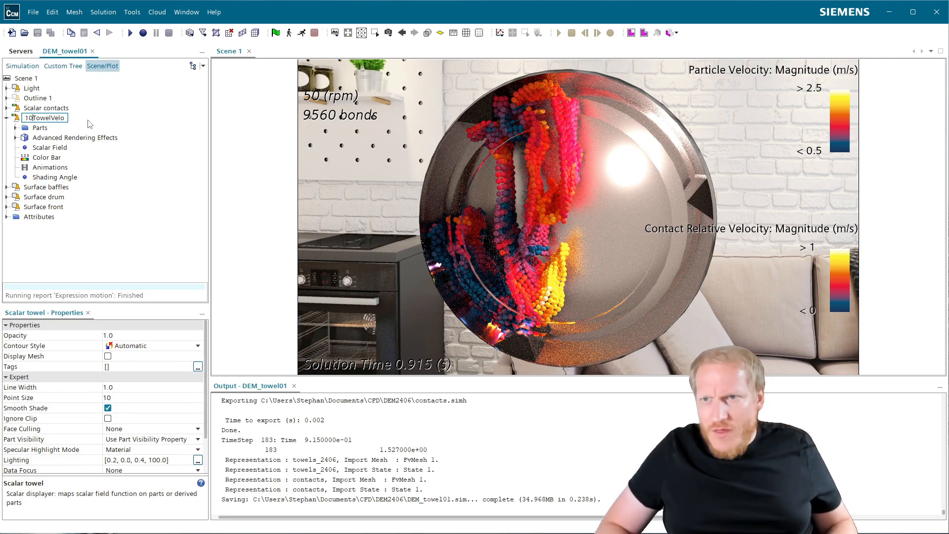
{"action": "type", "text": "_"}
{"action": "key", "text": "Return"}
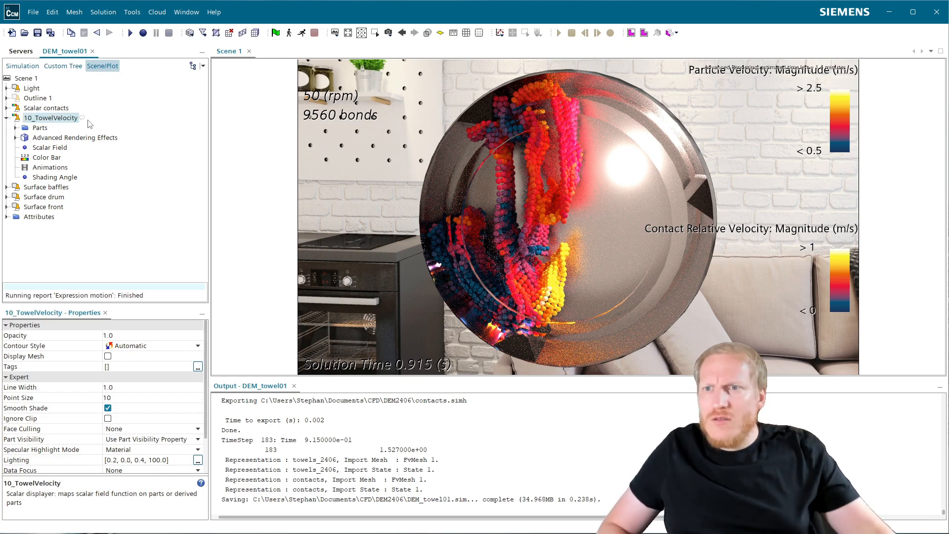
- Delete the Outline 1 displayer from Scene 1
{"action": "left_click", "coordinate": [33, 98]}
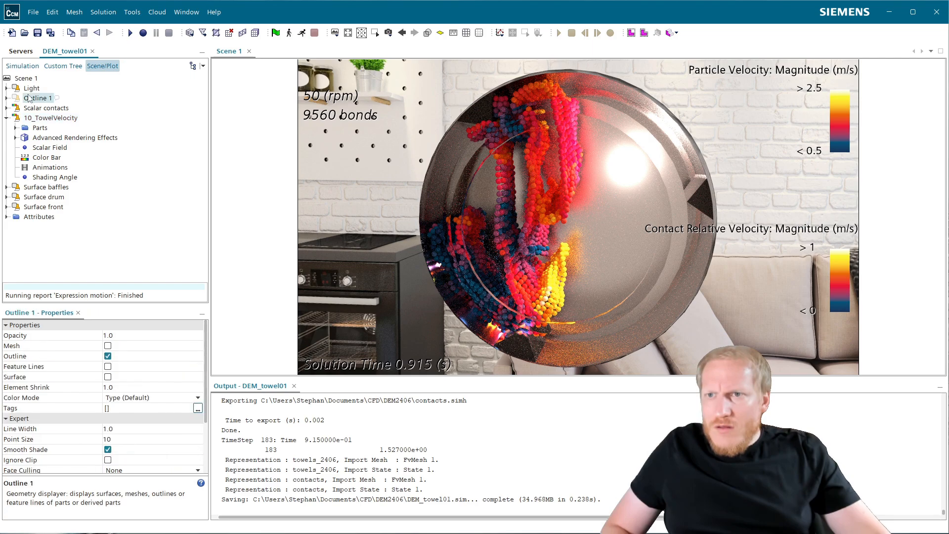
{"action": "key", "text": "Delete"}
{"action": "key", "text": "Return"}
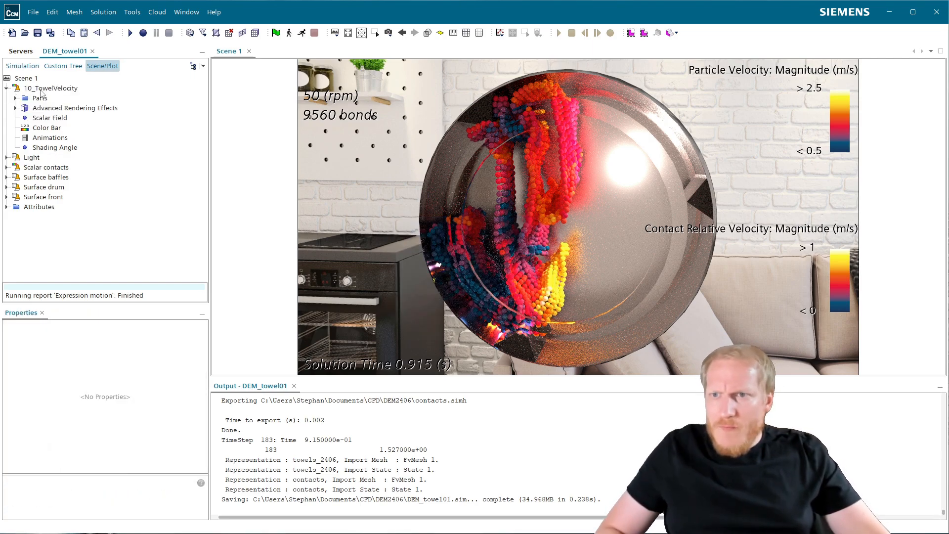
- Rename the Light displayer of Scene 1 as 99_Light
{"action": "left_click", "coordinate": [31, 158]}
{"action": "key", "text": "F2"}
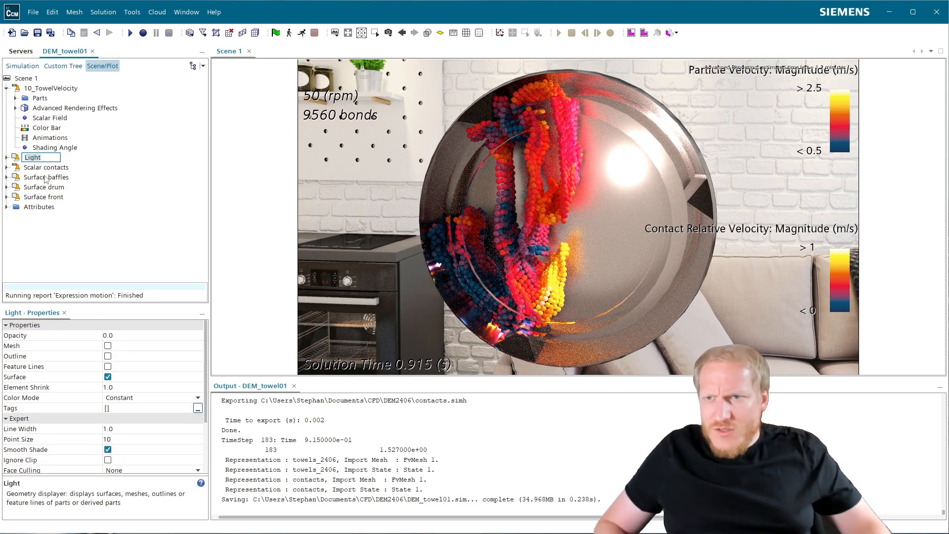
{"action": "key", "text": "Left"}
{"action": "key", "text": "Home"}
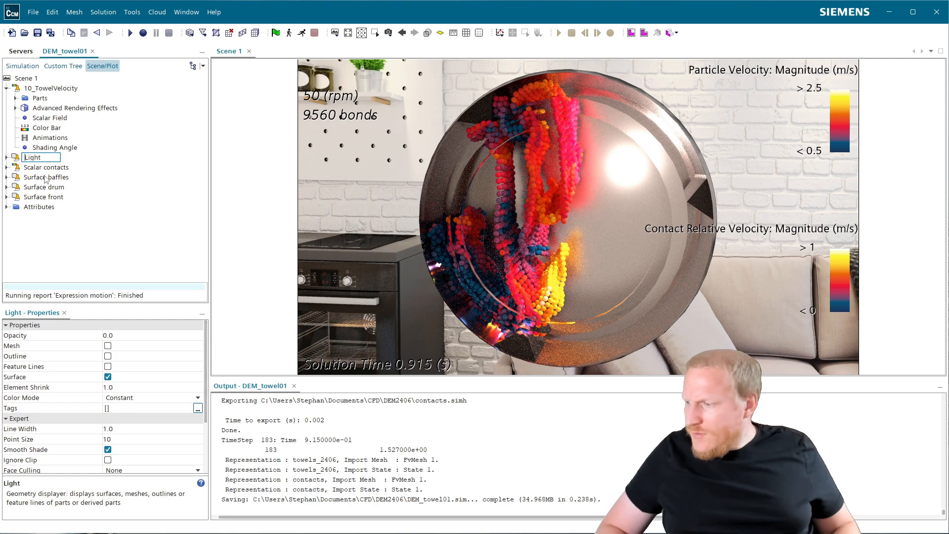
{"action": "type", "text": "99"}
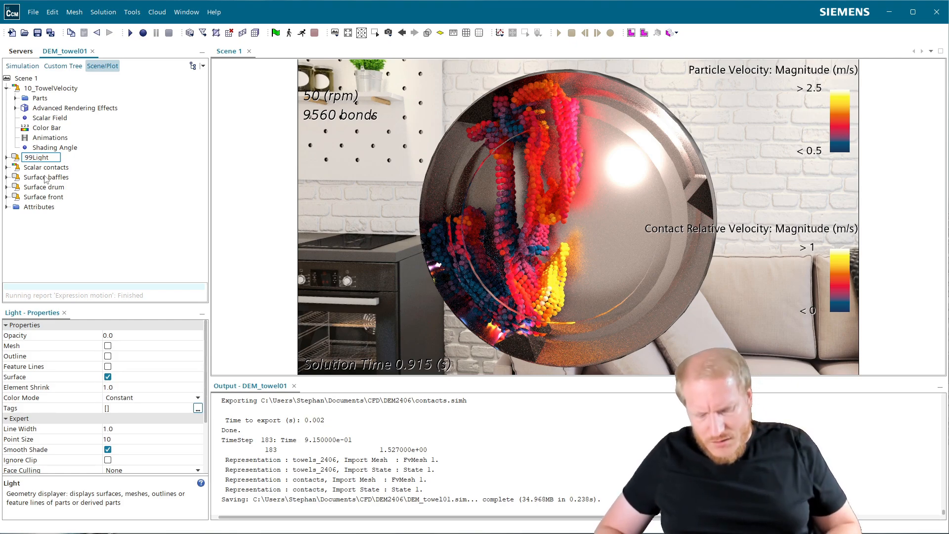
{"action": "key", "text": "Return"}
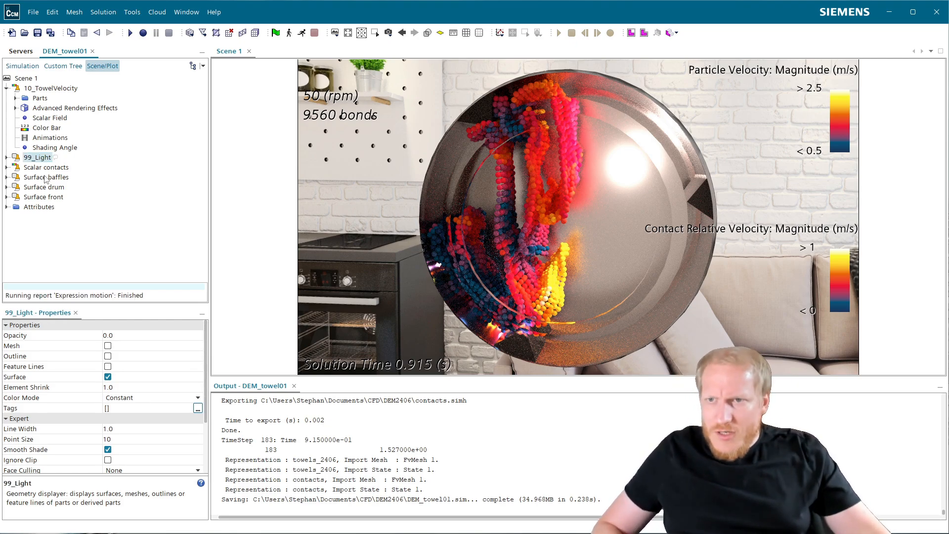
- Rename the Scalar contacts displayer of Scene 1 as 11_contact_vel
{"action": "left_click", "coordinate": [55, 168]}
{"action": "key", "text": "F2"}
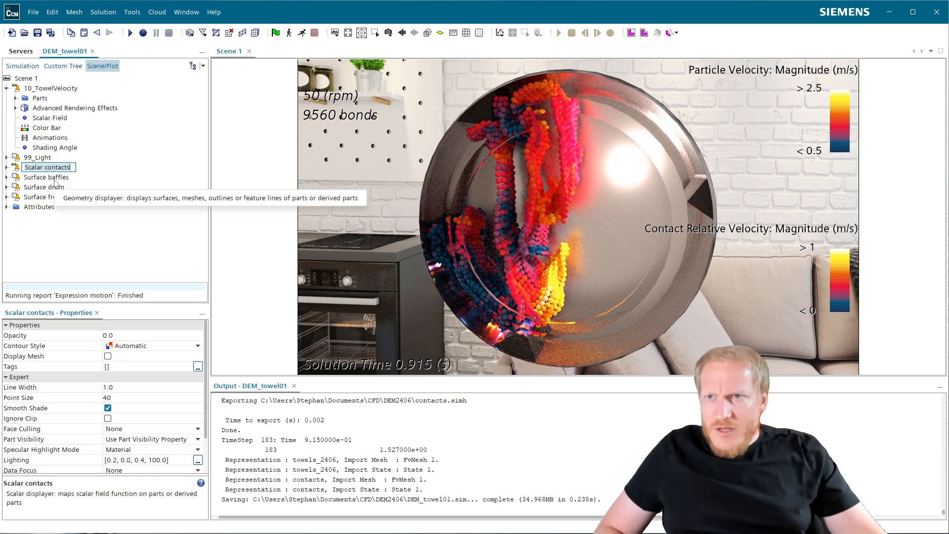
{"action": "key", "text": "Home"}
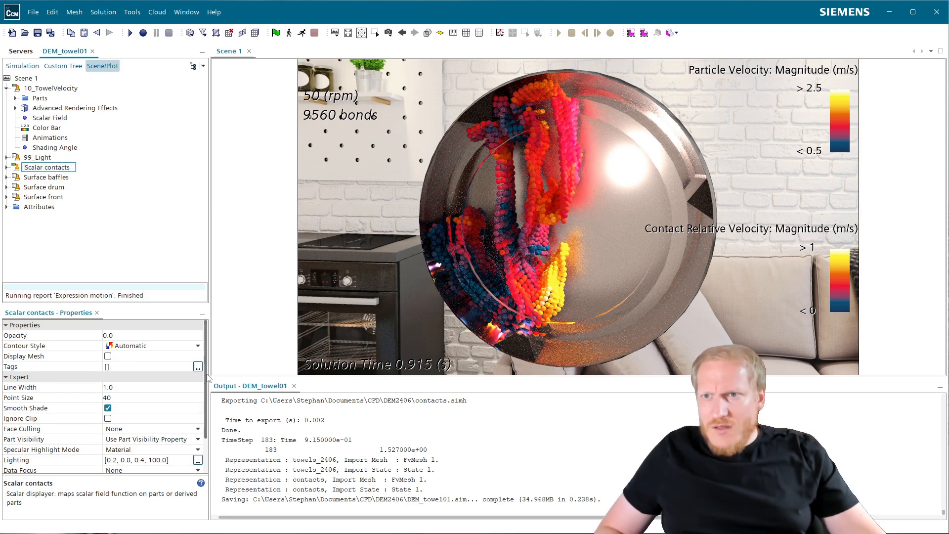
{"action": "type", "text": "11_"}
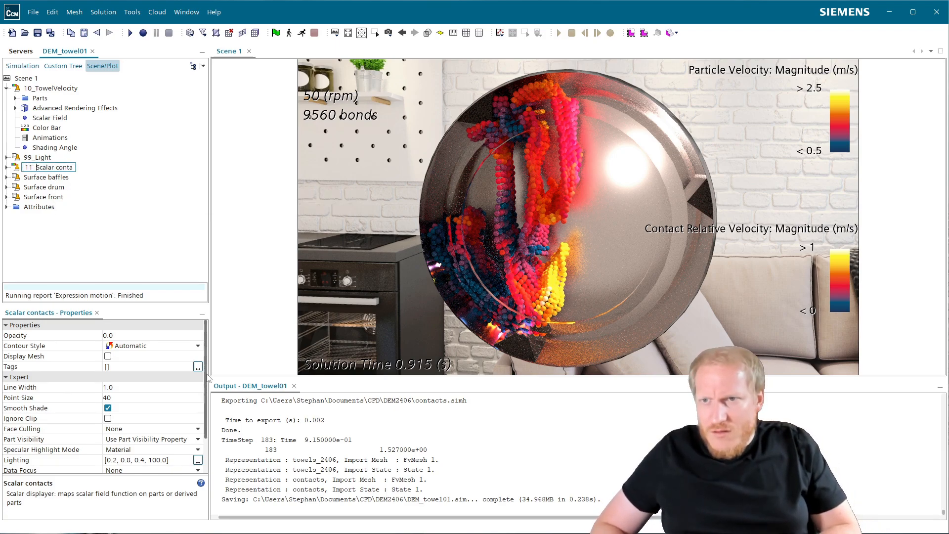
{"action": "key", "text": "Delete"}
{"action": "key", "text": "Delete"}
{"action": "key", "text": "Delete"}
{"action": "key", "text": "Delete"}
{"action": "key", "text": "Delete"}
{"action": "key", "text": "Delete"}
{"action": "key", "text": "Delete"}
{"action": "key", "text": "Delete"}
{"action": "key", "text": "Delete"}
{"action": "key", "text": "Delete"}
{"action": "key", "text": "Delete"}
{"action": "key", "text": "Delete"}
{"action": "key", "text": "Delete"}
{"action": "key", "text": "Delete"}
{"action": "key", "text": "Delete"}
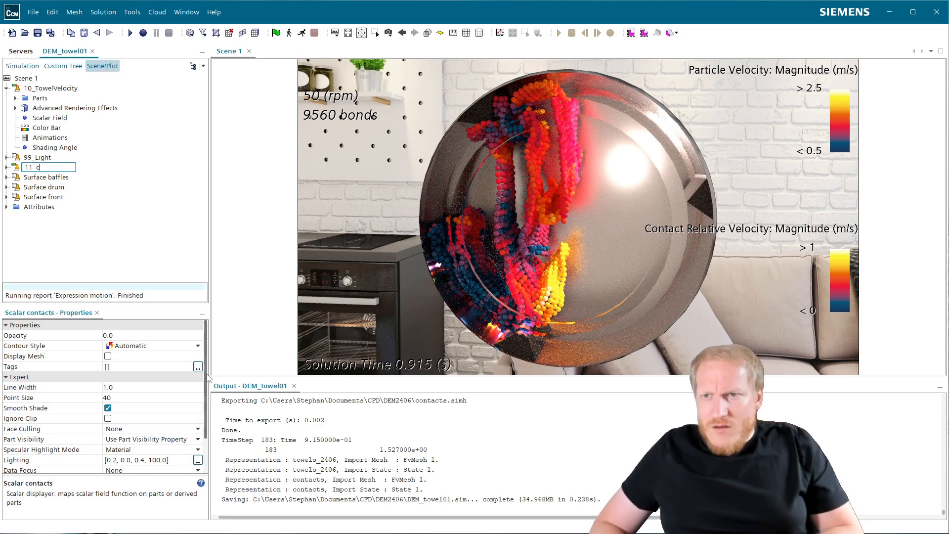
{"action": "type", "text": "contact"}
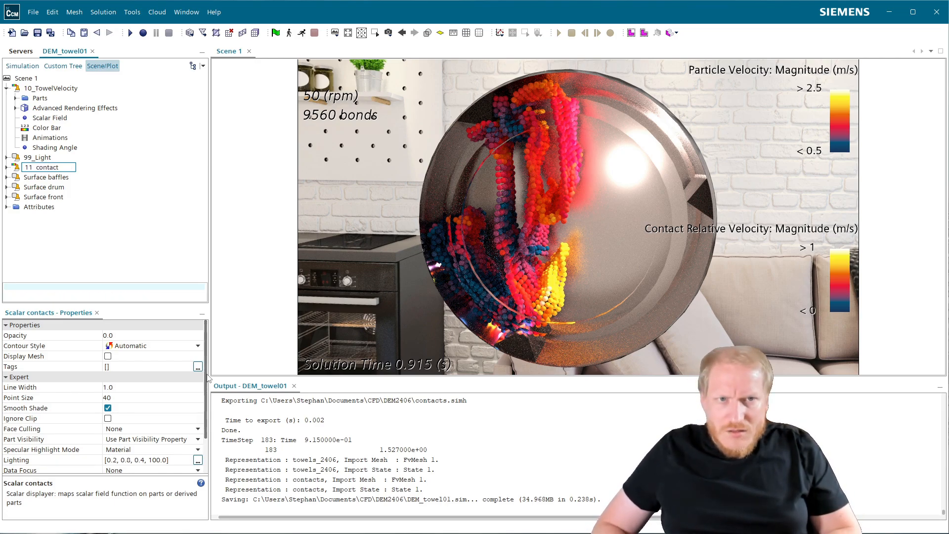
{"action": "type", "text": "_"}
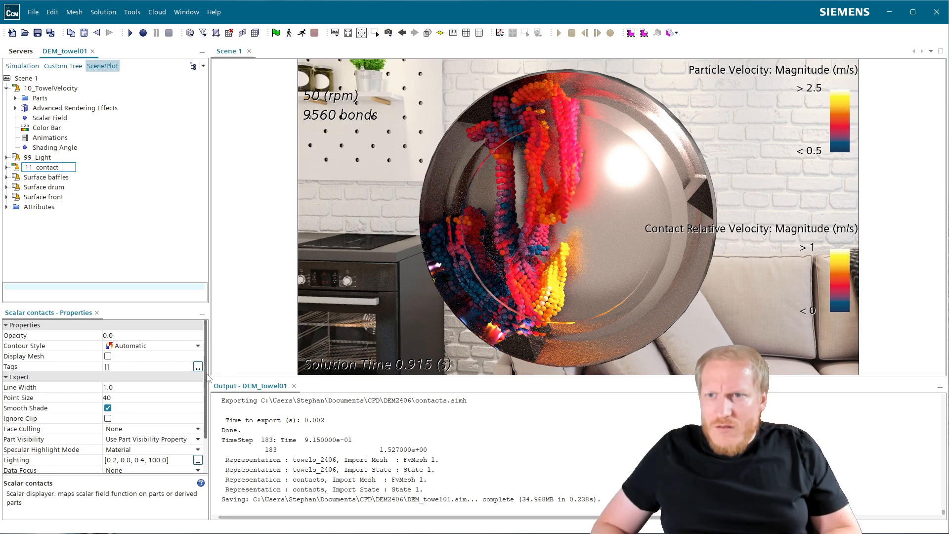
{"action": "type", "text": "vel"}
{"action": "key", "text": "Return"}
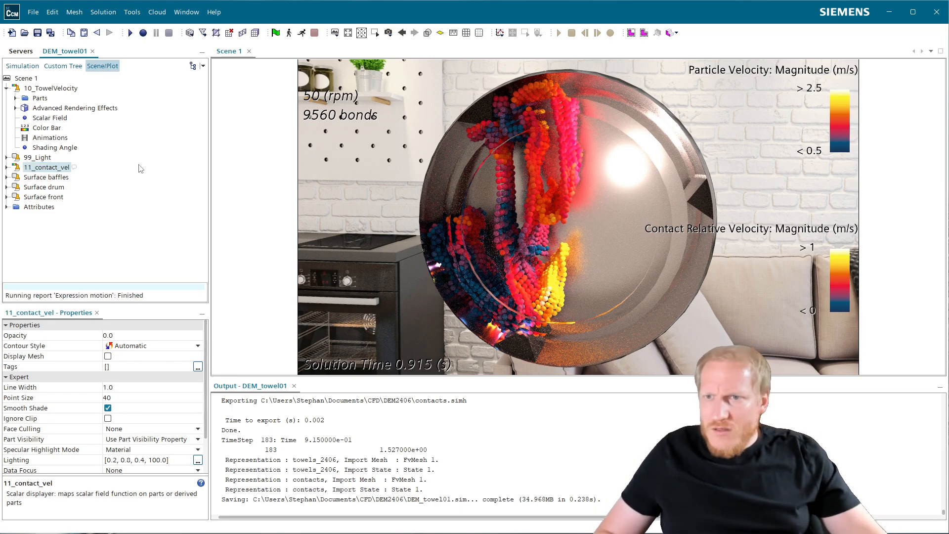
- Rename the Surface baffles displayer of Scene 1 as 90_baffles
{"action": "left_click", "coordinate": [36, 176]}
{"action": "left_click", "coordinate": [42, 178]}
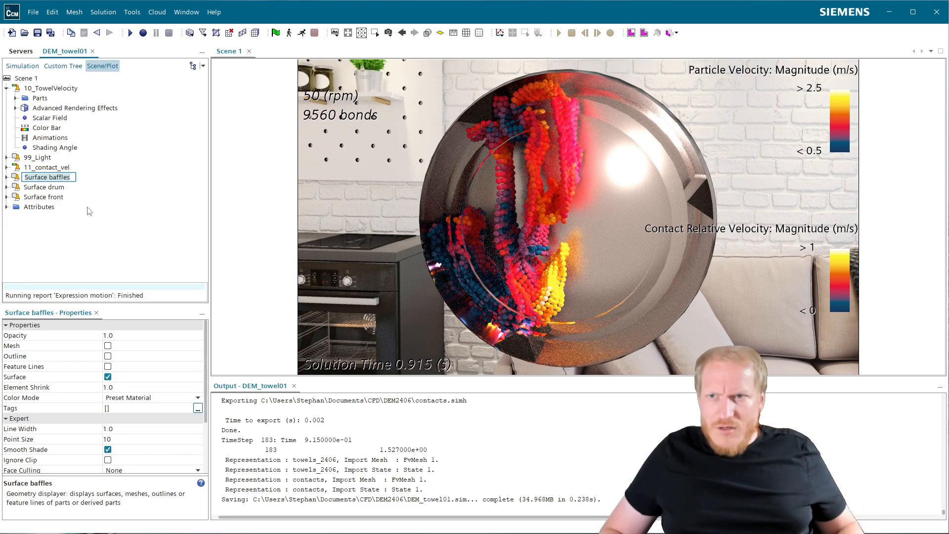
{"action": "type", "text": "9"}
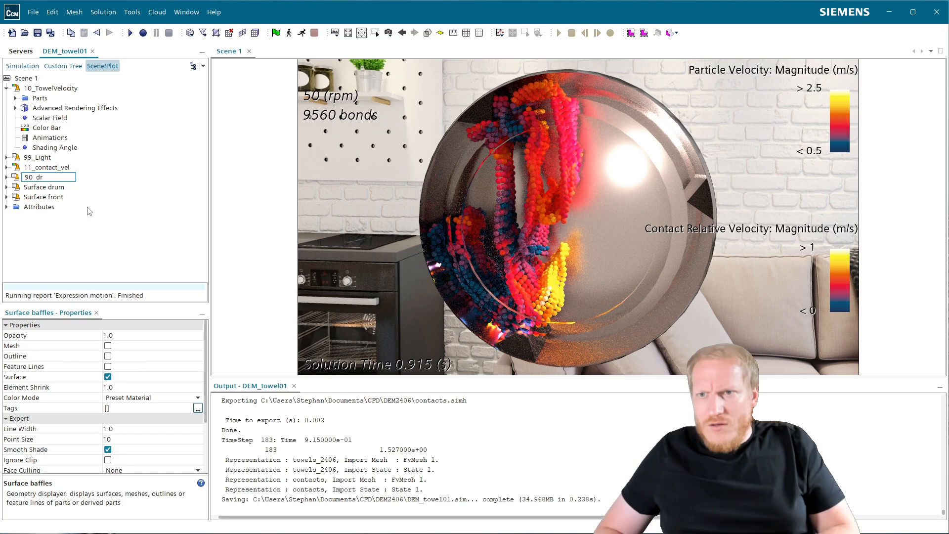
{"action": "type", "text": "0_dr"}
{"action": "key", "text": "BackSpace"}
{"action": "key", "text": "BackSpace"}
{"action": "type", "text": "baffles"}
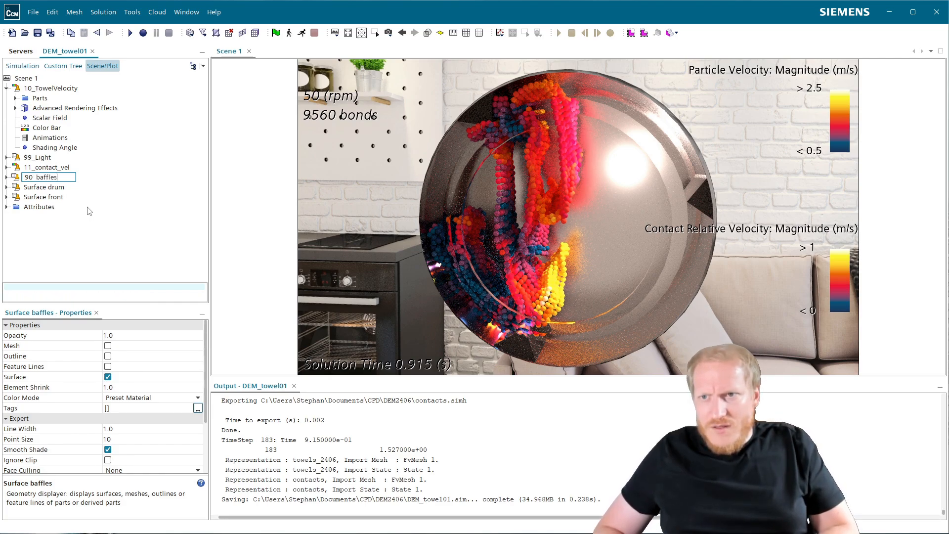
{"action": "key", "text": "Return"}
- Rename the Surface drum displayer of Scene 1 as 91_drum
{"action": "key", "text": "Down"}
{"action": "key", "text": "F2"}
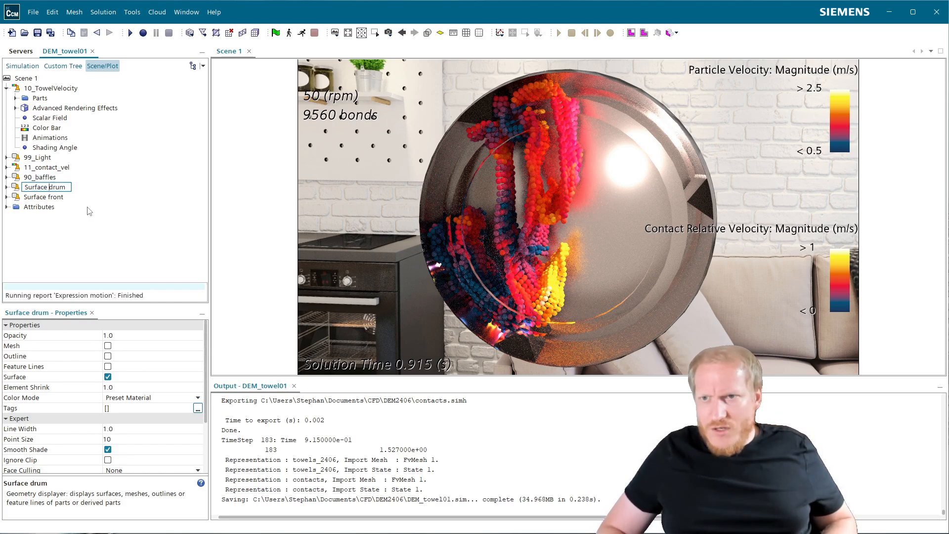
{"action": "type", "text": "91_"}
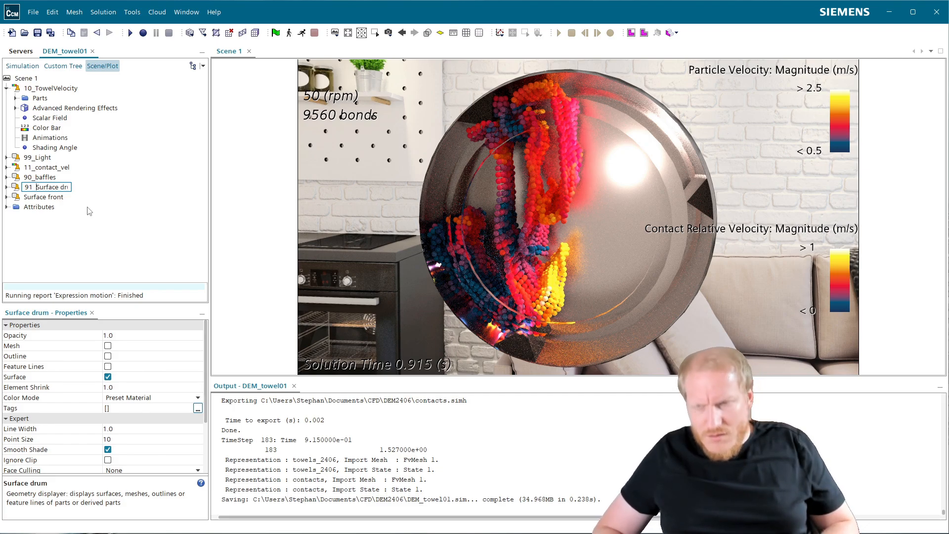
{"action": "type", "text": "bafflesSur"}
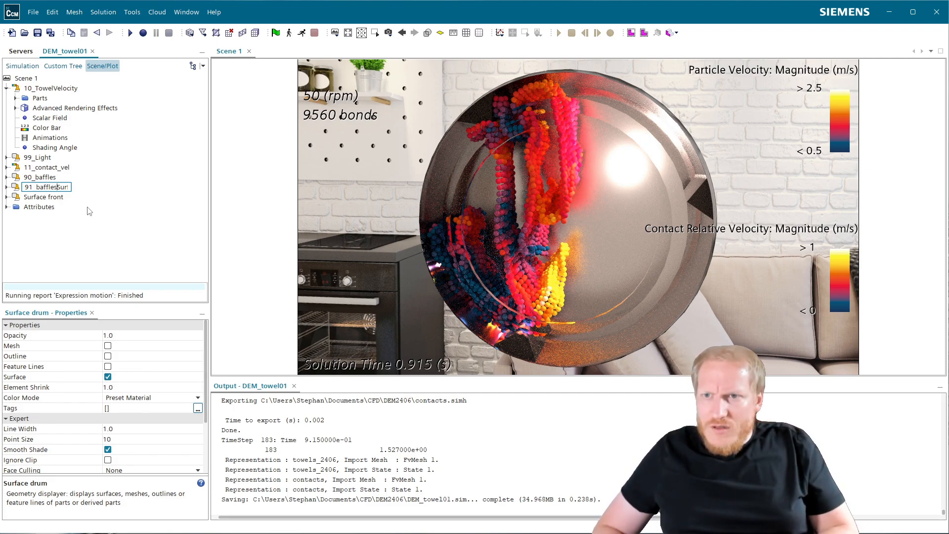
{"action": "key", "text": "BackSpace"}
{"action": "key", "text": "BackSpace"}
{"action": "key", "text": "BackSpace"}
{"action": "key", "text": "BackSpace"}
{"action": "key", "text": "BackSpace"}
{"action": "key", "text": "BackSpace"}
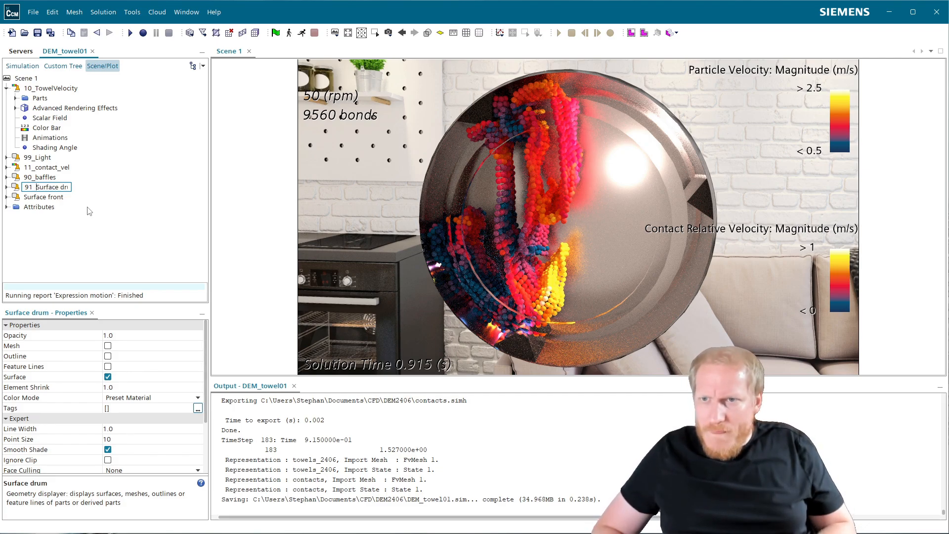
{"action": "key", "text": "Delete"}
{"action": "key", "text": "Delete"}
{"action": "key", "text": "Delete"}
{"action": "key", "text": "Delete"}
{"action": "key", "text": "Delete"}
{"action": "key", "text": "Delete"}
{"action": "key", "text": "Delete"}
{"action": "key", "text": "Delete"}
{"action": "key", "text": "Return"}
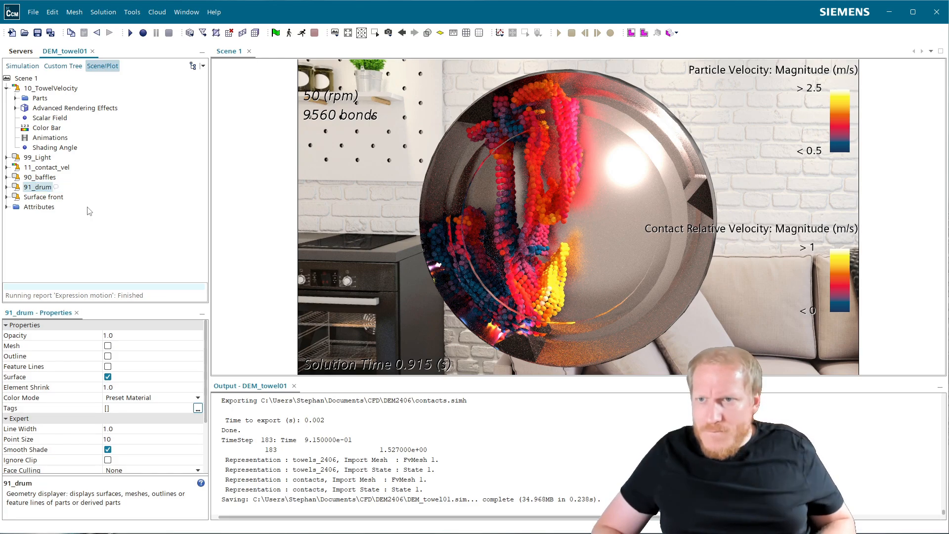
- Rename the Surface front displayer of Scene 1 as 98_front
{"action": "key", "text": "Down"}
{"action": "key", "text": "F2"}
{"action": "key", "text": "Left"}
{"action": "key", "text": "Left"}
{"action": "key", "text": "Left"}
{"action": "key", "text": "Left"}
{"action": "key", "text": "Left"}
{"action": "key", "text": "Left"}
{"action": "key", "text": "Left"}
{"action": "key", "text": "Left"}
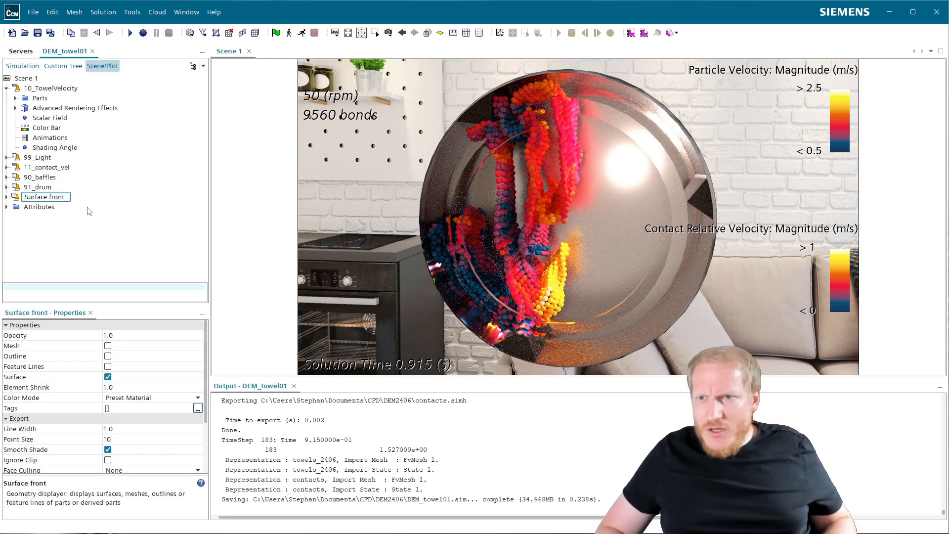
{"action": "type", "text": "98"}
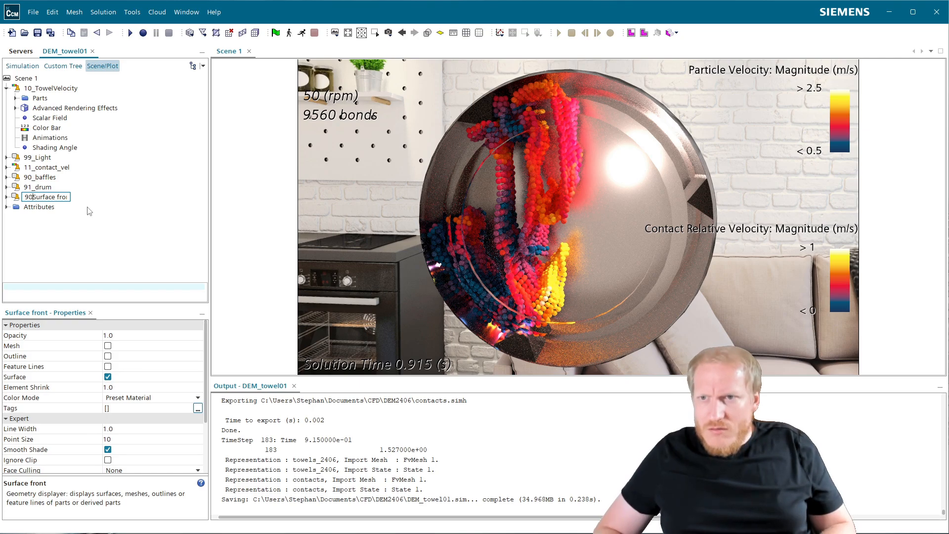
{"action": "type", "text": "_"}
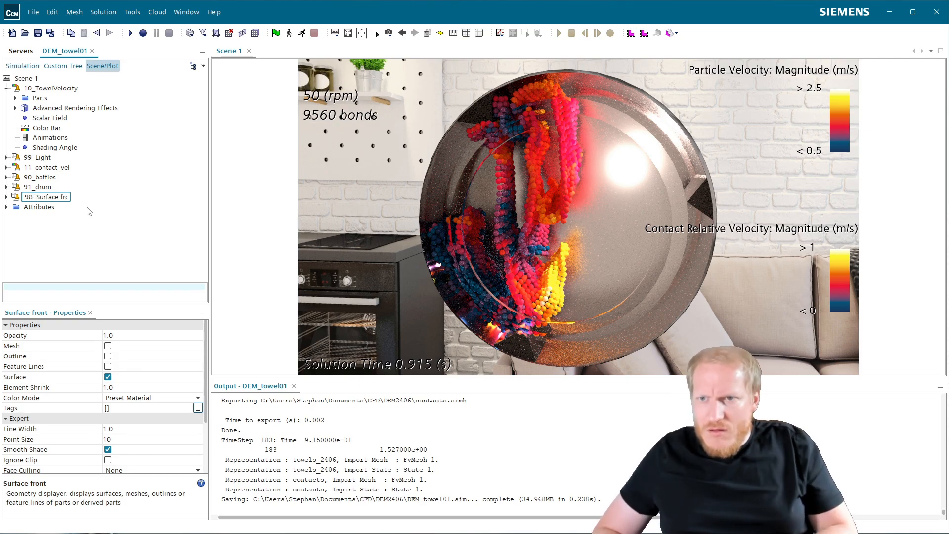
{"action": "key", "text": "Delete"}
{"action": "key", "text": "Delete"}
{"action": "key", "text": "Delete"}
{"action": "key", "text": "Delete"}
{"action": "key", "text": "Delete"}
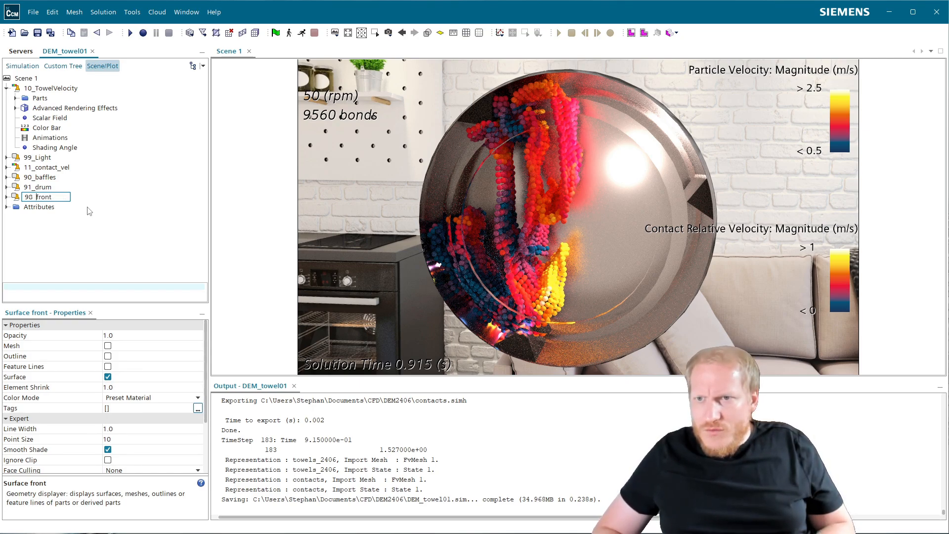
{"action": "key", "text": "Return"}
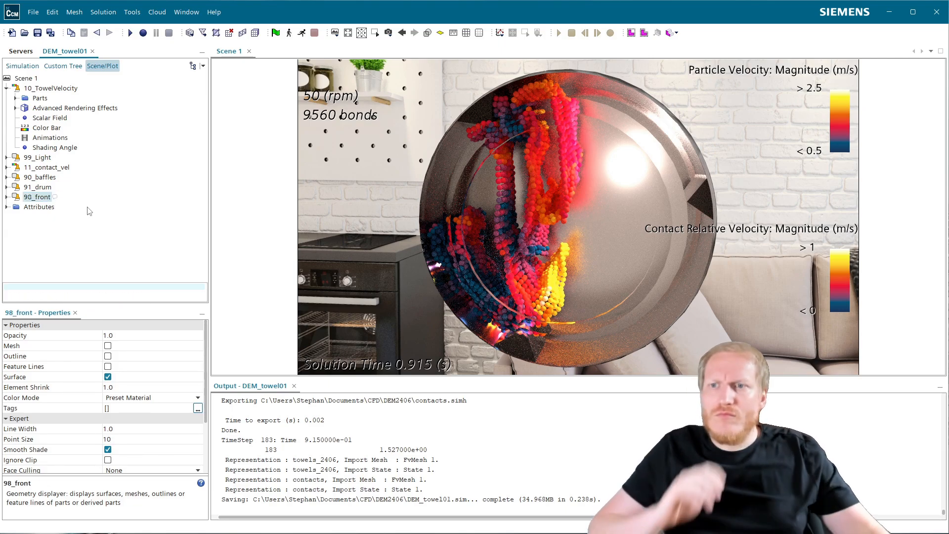
- Refresh Scene 1 so its displayers sort by their numbered names, and save the simulation
{"action": "right_click", "coordinate": [28, 80]}
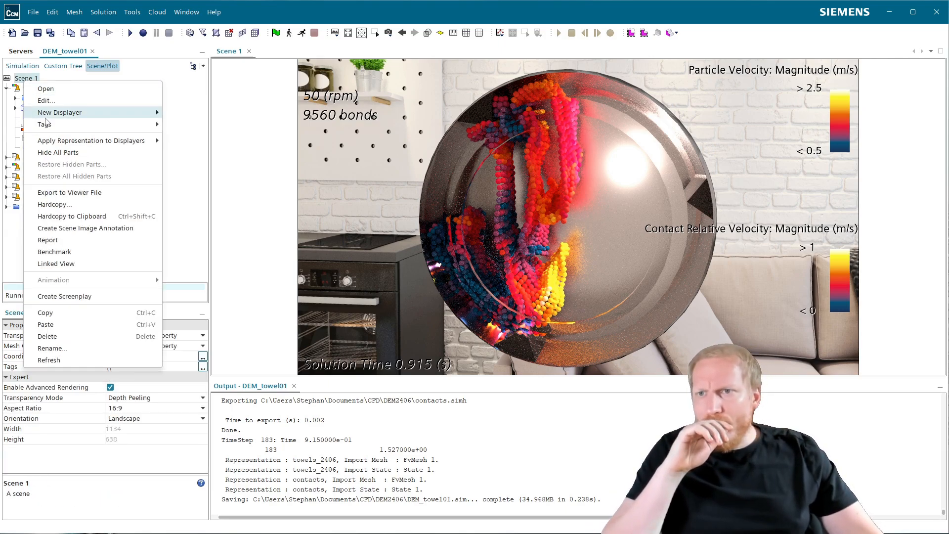
{"action": "left_click", "coordinate": [65, 368]}
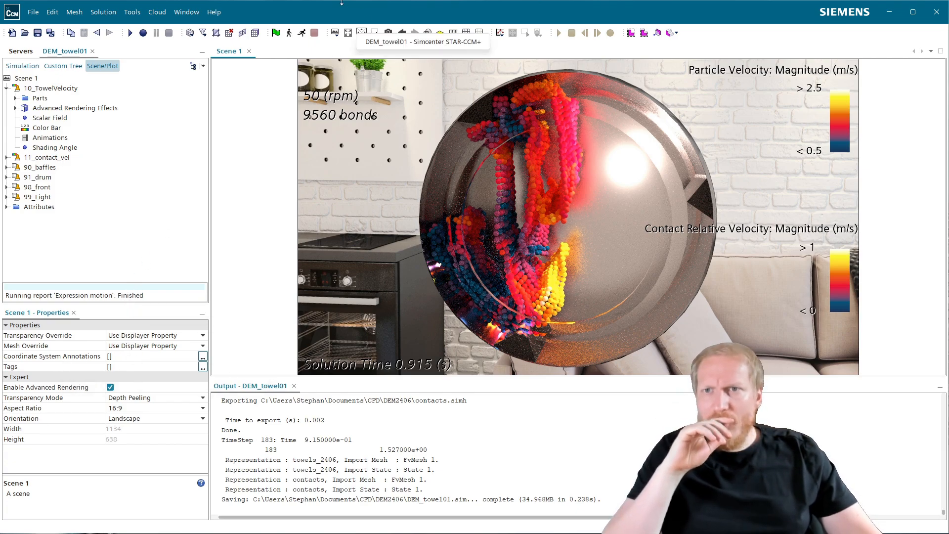
{"action": "left_click", "coordinate": [37, 33]}
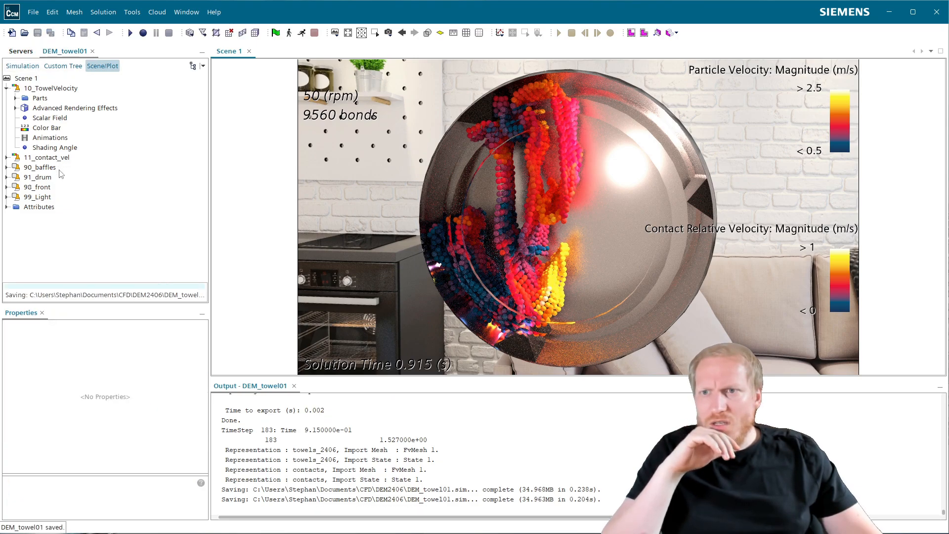
- Collapse the 10_TowelVelocity displayer and paste a copy of it into Scene 1
{"action": "left_click", "coordinate": [6, 88]}
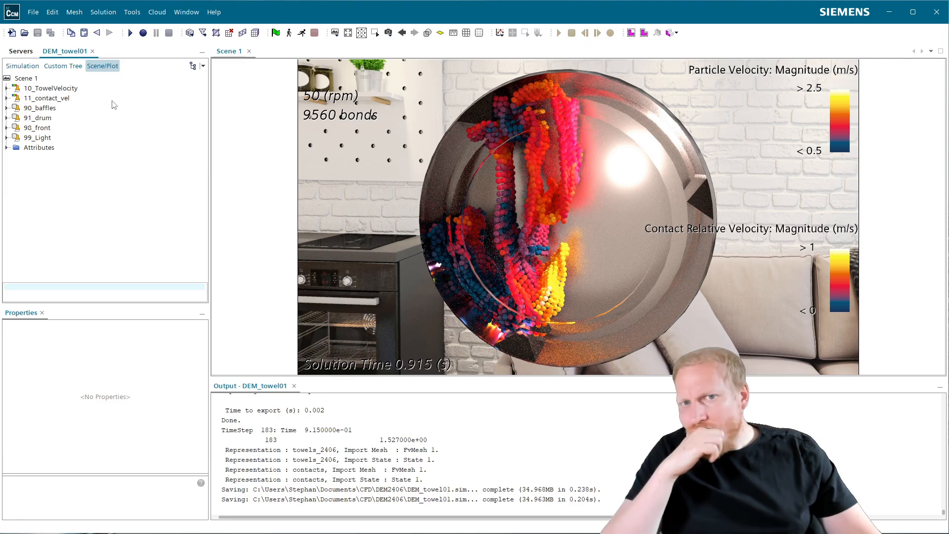
{"action": "left_click", "coordinate": [64, 99]}
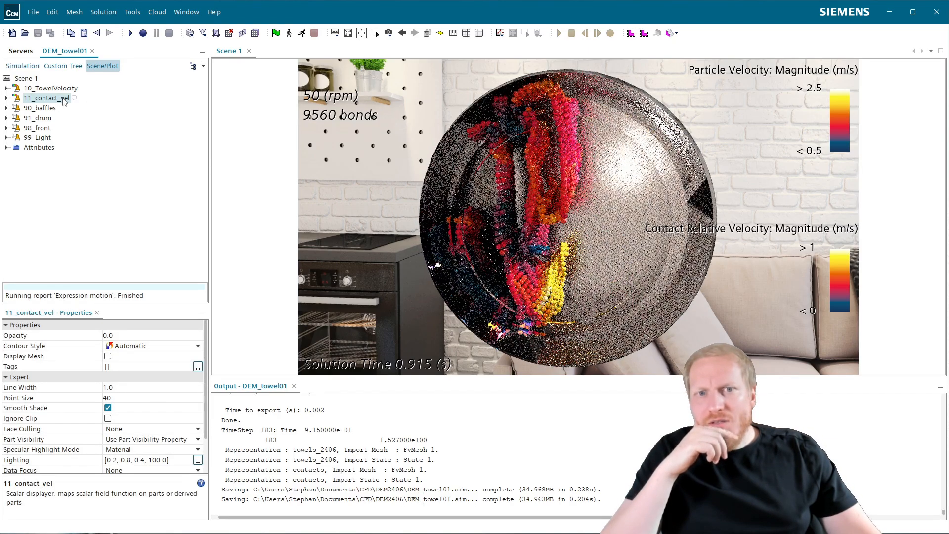
{"action": "left_click", "coordinate": [67, 89]}
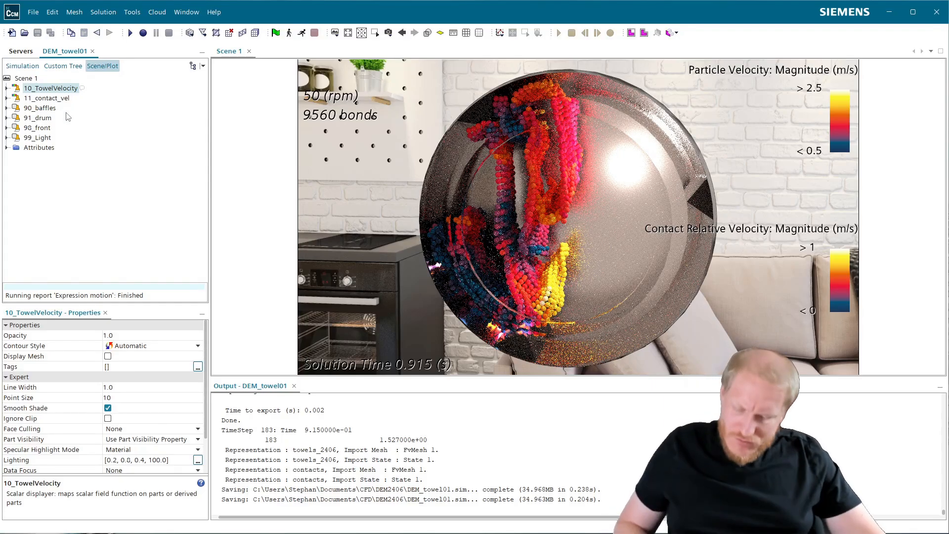
{"action": "left_click", "coordinate": [29, 79]}
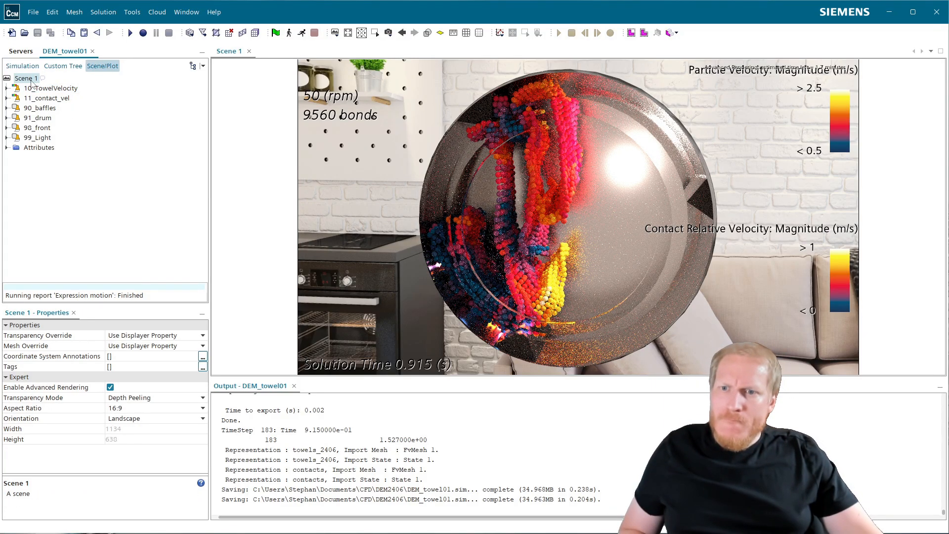
{"action": "key", "text": "ctrl+v"}
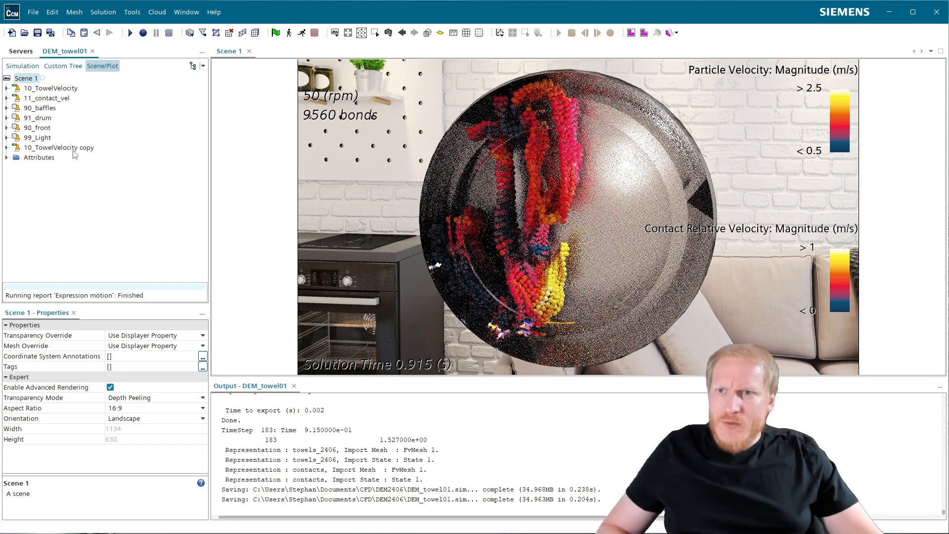
- Rename the copied towel velocity displayer of Scene 1 as 12_TowelIndex
{"action": "left_click", "coordinate": [35, 147]}
{"action": "left_click", "coordinate": [33, 146]}
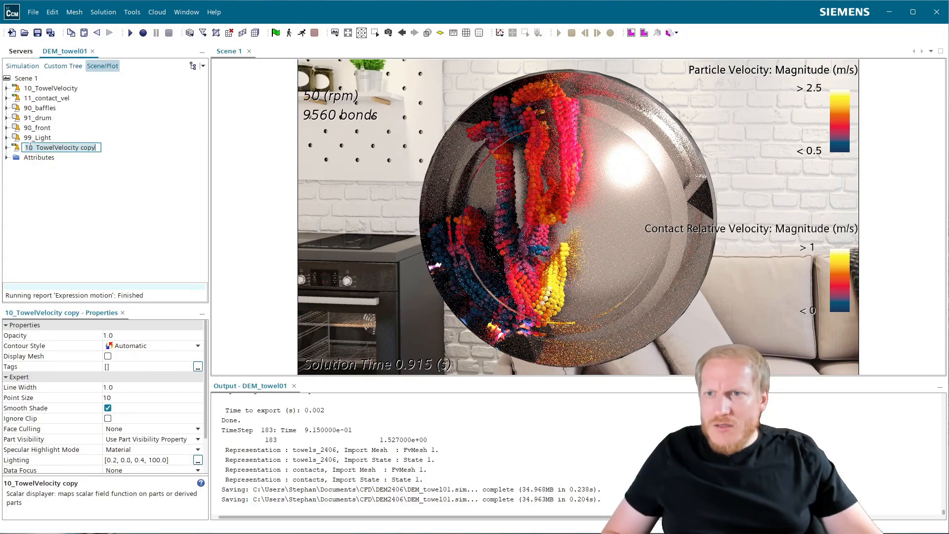
{"action": "left_click", "coordinate": [32, 148]}
{"action": "key", "text": "BackSpace"}
{"action": "type", "text": "1"}
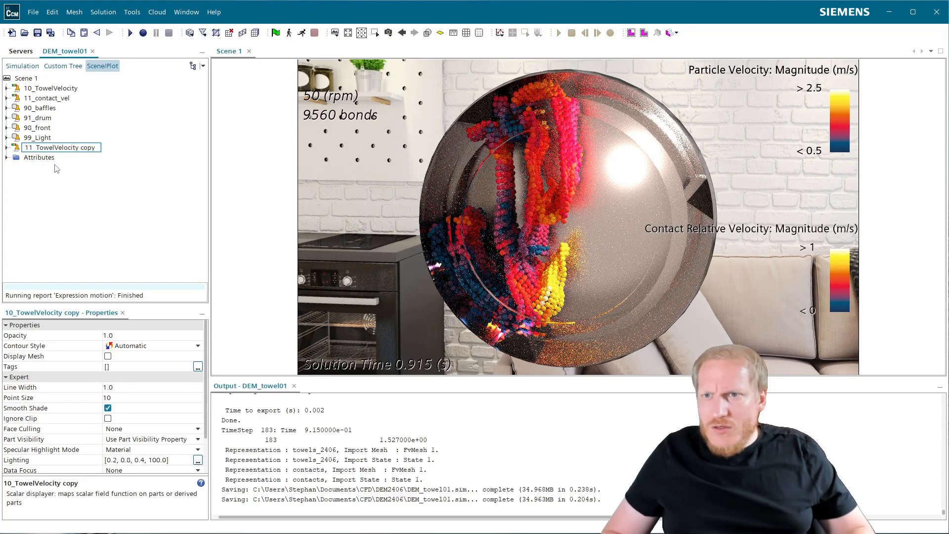
{"action": "key", "text": "BackSpace"}
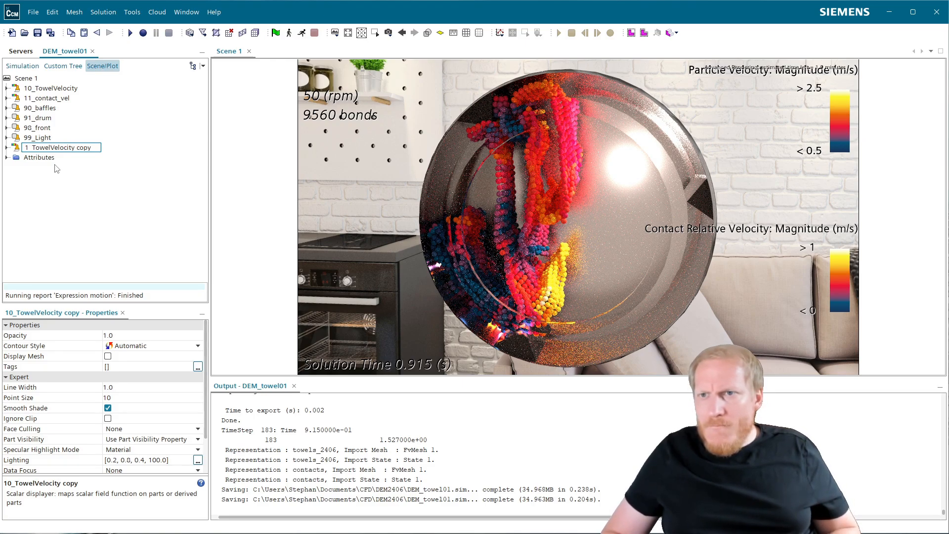
{"action": "type", "text": "2"}
{"action": "key", "text": "Right"}
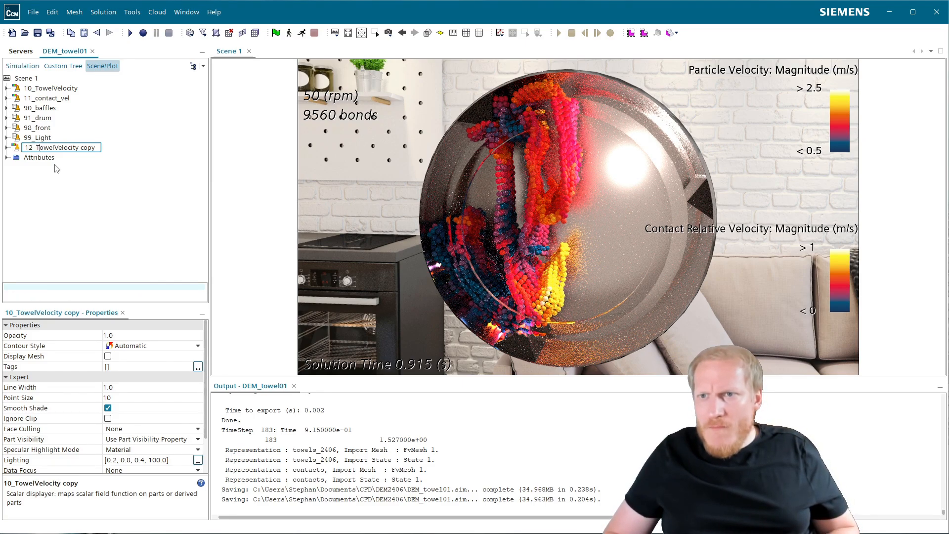
{"action": "key", "text": "Left"}
{"action": "key", "text": "Left"}
{"action": "key", "text": "Left"}
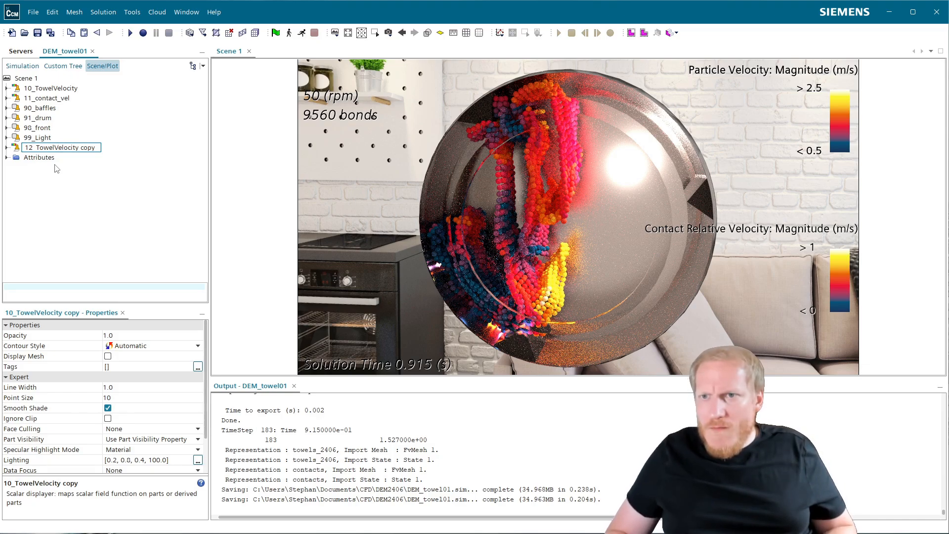
{"action": "key", "text": "Delete"}
{"action": "key", "text": "Delete"}
{"action": "key", "text": "Delete"}
{"action": "key", "text": "Delete"}
{"action": "key", "text": "Delete"}
{"action": "key", "text": "Delete"}
{"action": "key", "text": "Delete"}
{"action": "key", "text": "Delete"}
{"action": "key", "text": "Delete"}
{"action": "key", "text": "Delete"}
{"action": "key", "text": "Delete"}
{"action": "key", "text": "Delete"}
{"action": "key", "text": "Delete"}
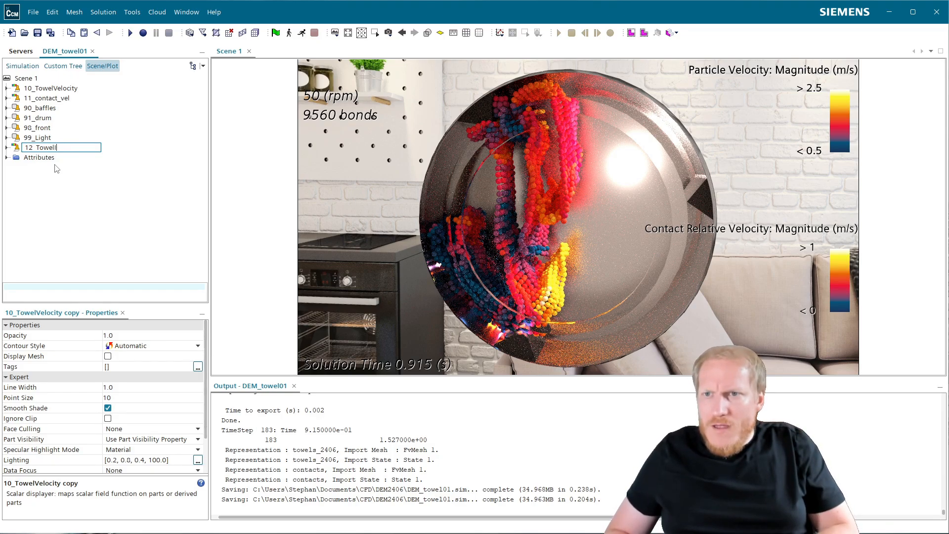
{"action": "type", "text": "Index"}
{"action": "key", "text": "Return"}
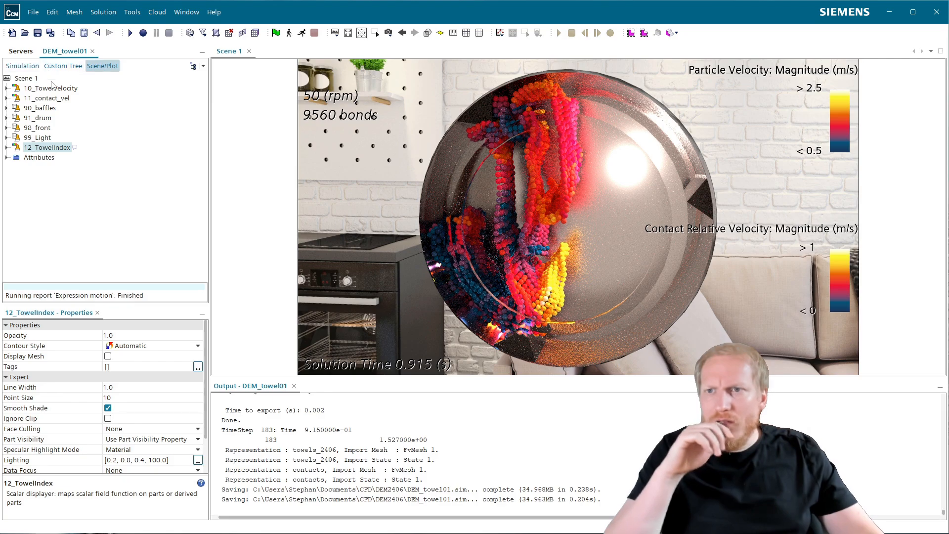
- Rename the 11_contact_vel displayer of Scene 1 as 20_contact_vel
{"action": "left_click", "coordinate": [62, 98]}
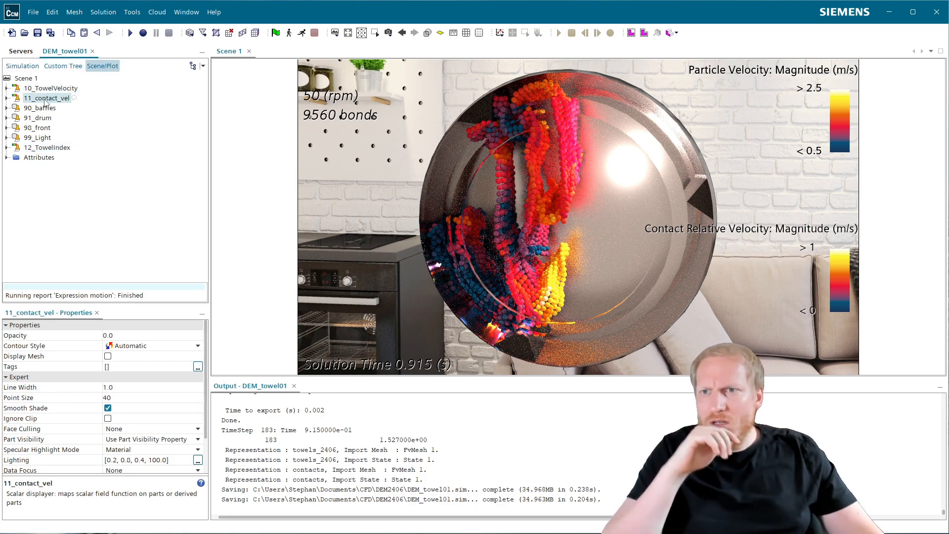
{"action": "left_click", "coordinate": [28, 101]}
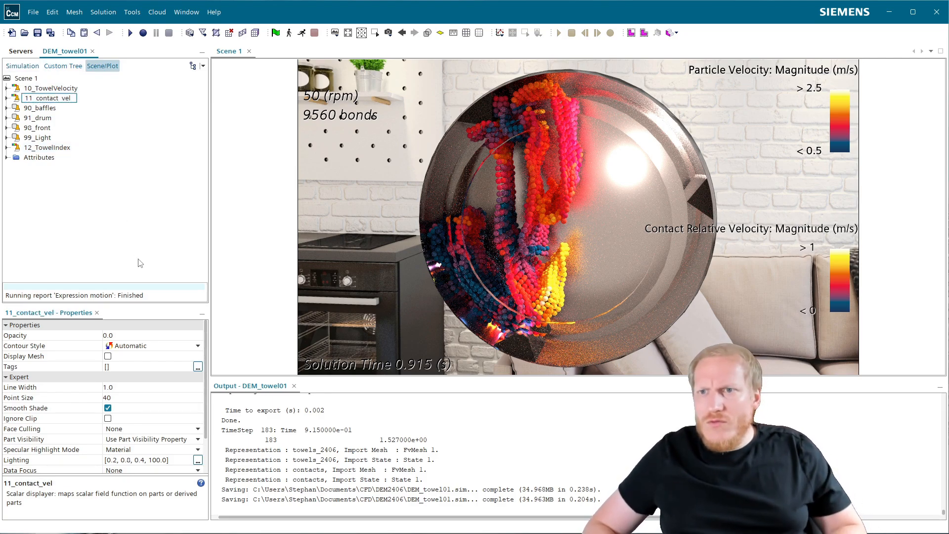
{"action": "type", "text": "2"}
{"action": "key", "text": "Return"}
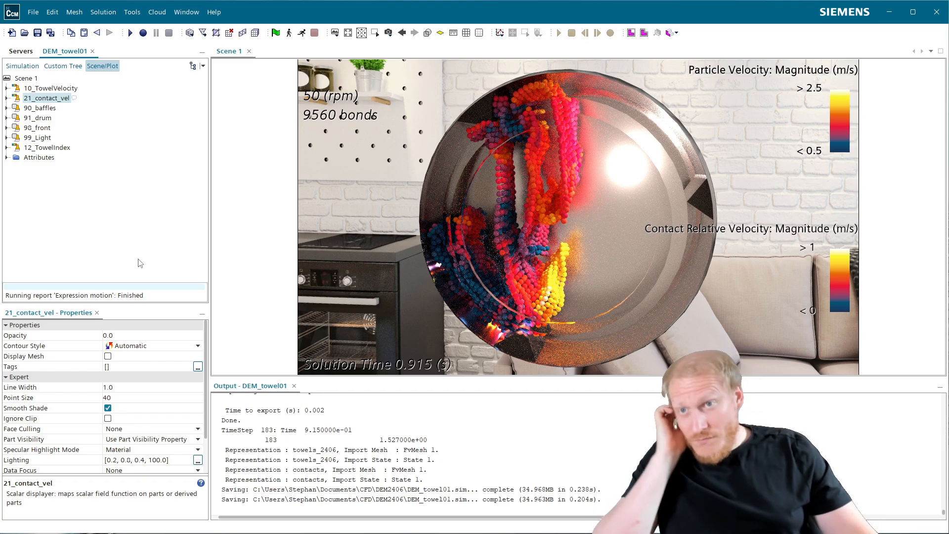
{"action": "left_click", "coordinate": [31, 98]}
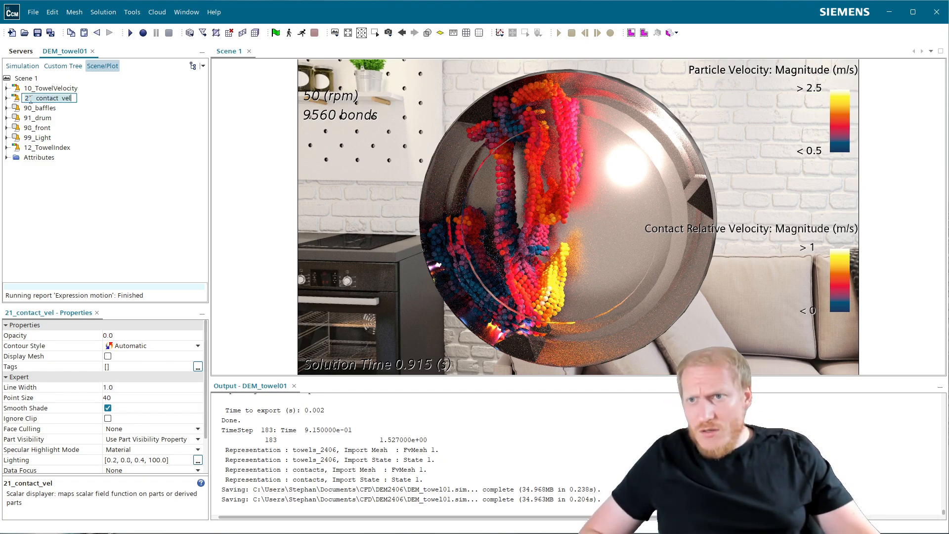
{"action": "key", "text": "BackSpace"}
{"action": "type", "text": "0"}
{"action": "key", "text": "Return"}
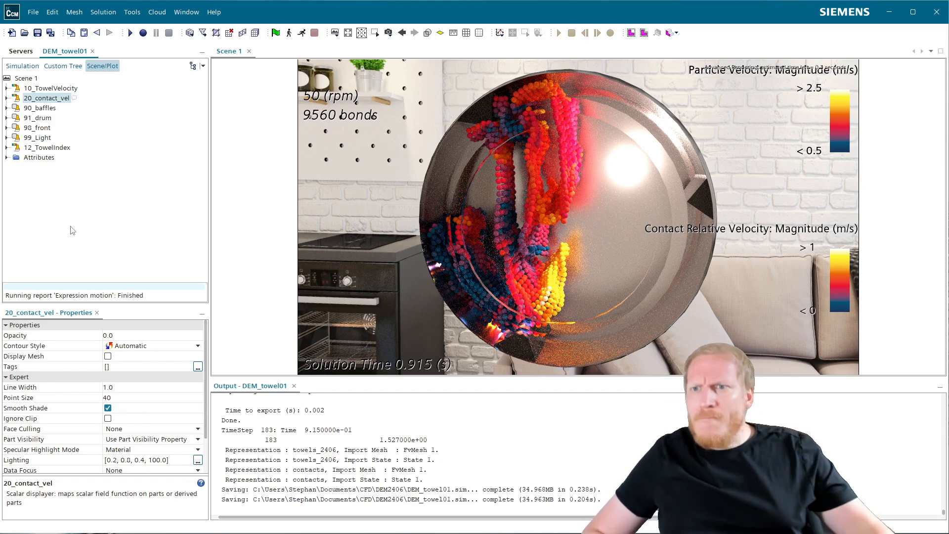
- Hide all parts of the 10_TowelVelocity displayer and refresh Scene 1 so its displayers sort by their numbered names
{"action": "left_click", "coordinate": [33, 89]}
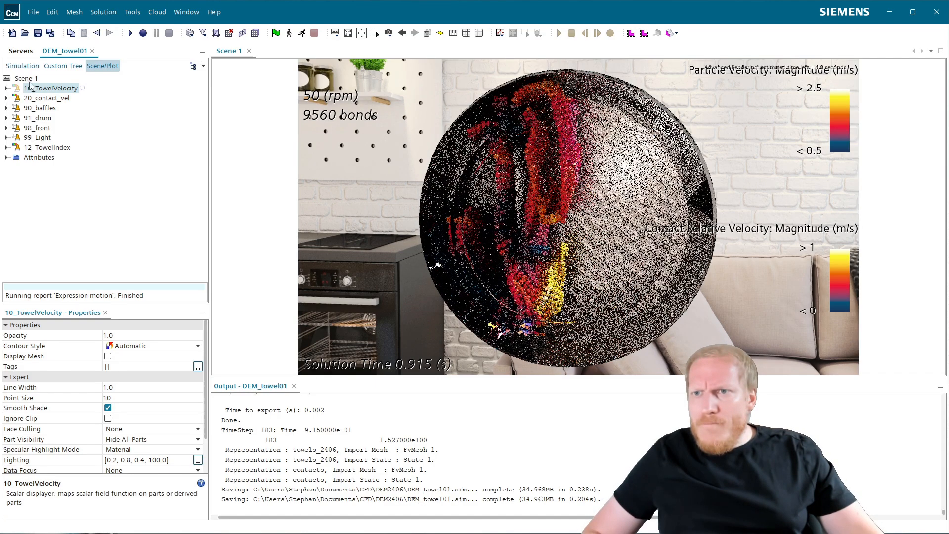
{"action": "left_click", "coordinate": [26, 78]}
{"action": "right_click", "coordinate": [27, 78]}
{"action": "left_click", "coordinate": [54, 360]}
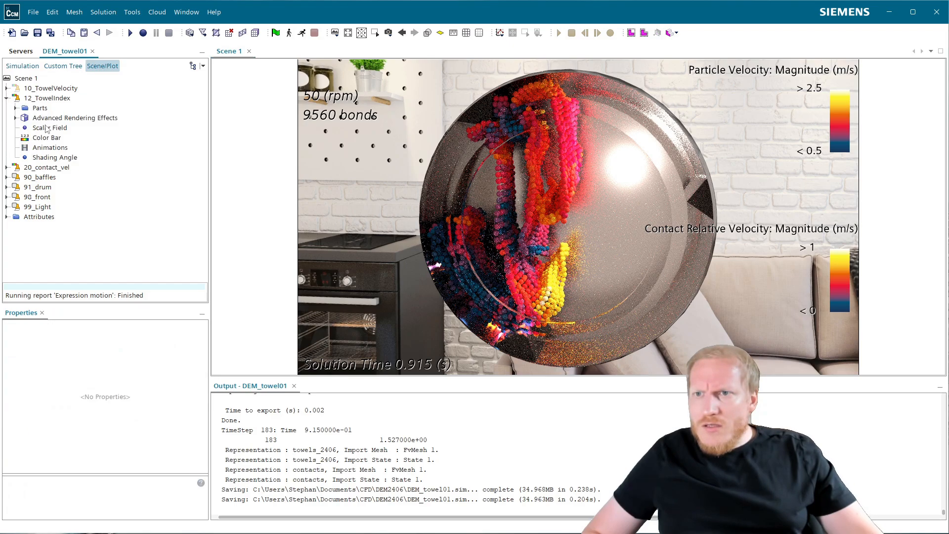
- Check the colour bar and scalar field settings of 12_TowelIndex and look through the available field functions for its scalar field
{"action": "left_click", "coordinate": [44, 138]}
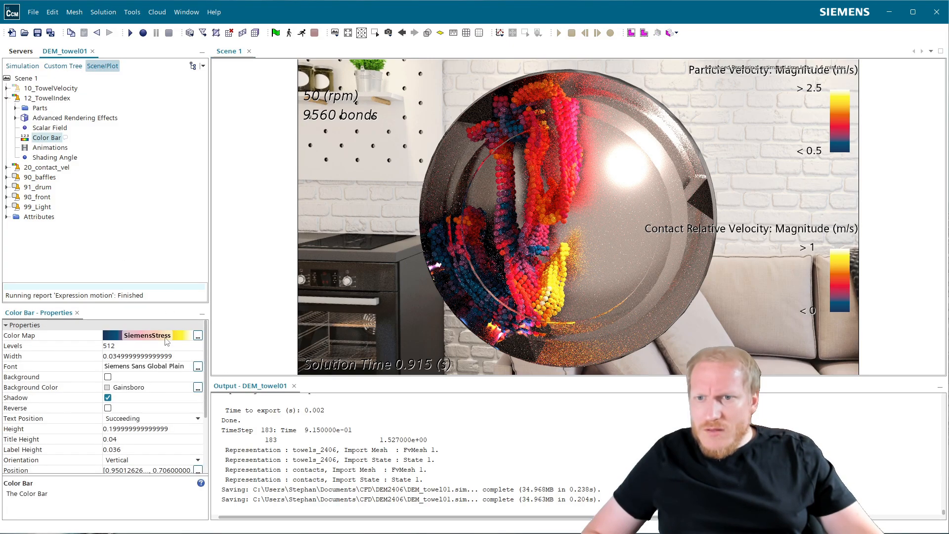
{"action": "left_click", "coordinate": [41, 132]}
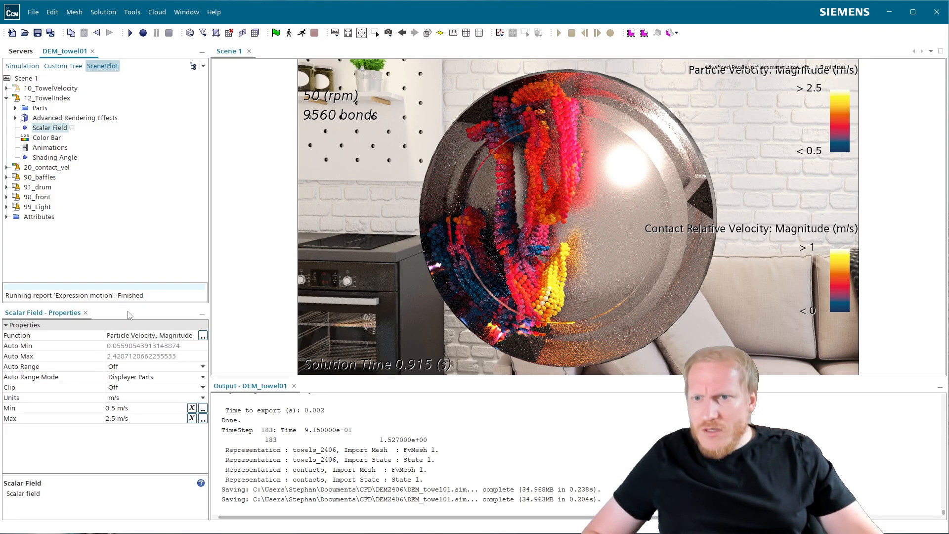
{"action": "left_click", "coordinate": [203, 335]}
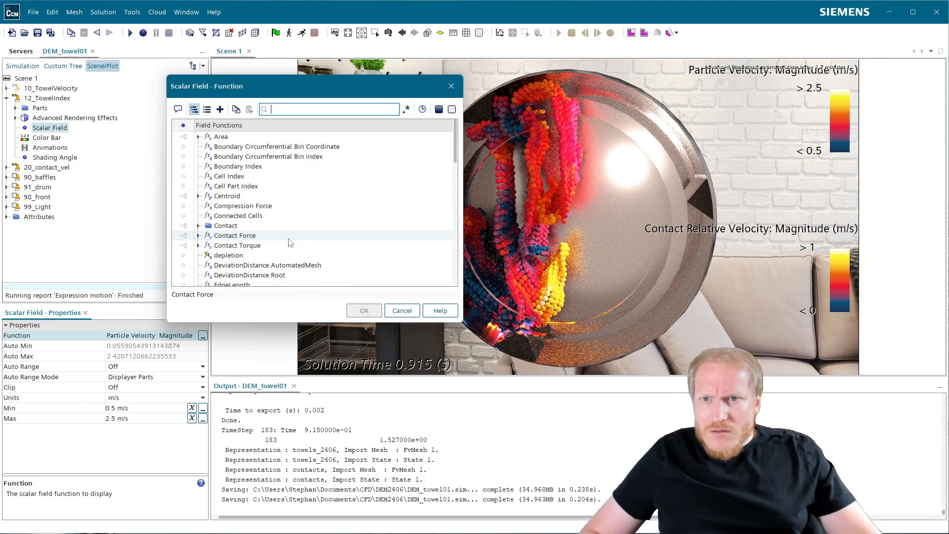
{"action": "scroll", "coordinate": [292, 250], "scroll_direction": "down", "scroll_amount": 6}
{"action": "scroll", "coordinate": [291, 250], "scroll_direction": "down", "scroll_amount": 10}
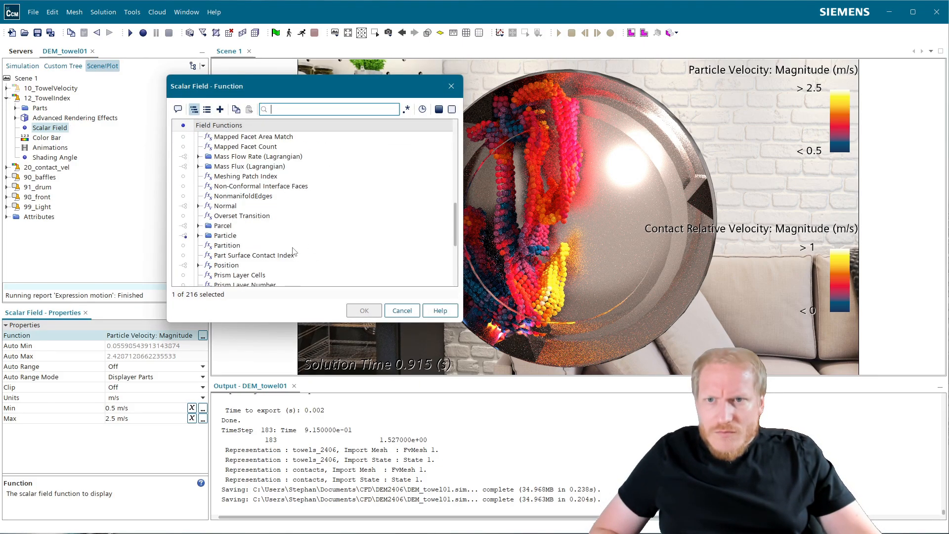
{"action": "scroll", "coordinate": [294, 251], "scroll_direction": "up", "scroll_amount": 3}
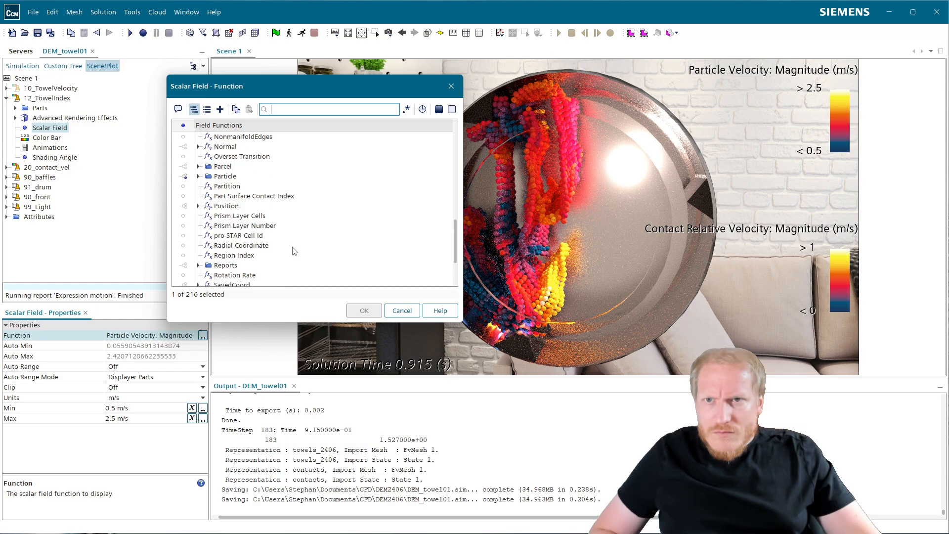
{"action": "scroll", "coordinate": [294, 250], "scroll_direction": "up", "scroll_amount": 10}
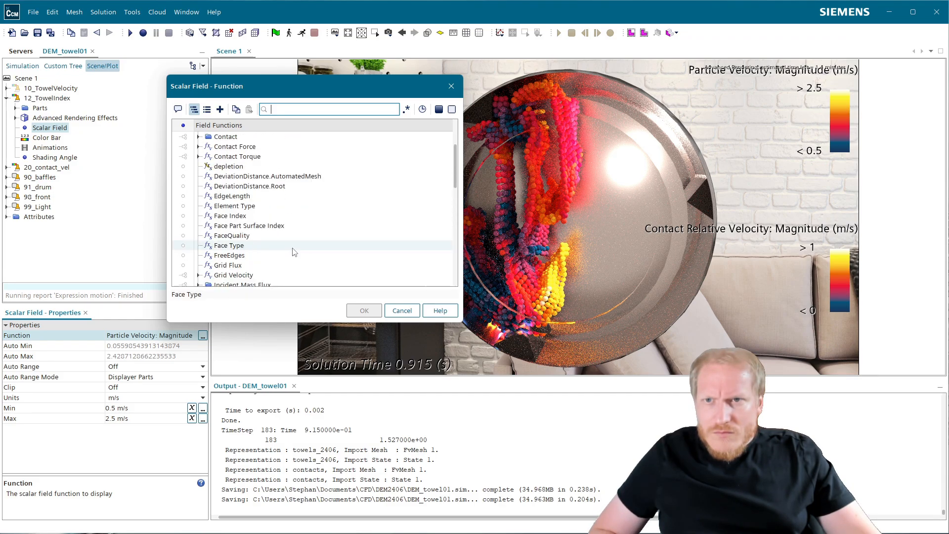
{"action": "scroll", "coordinate": [294, 252], "scroll_direction": "up", "scroll_amount": 2}
{"action": "scroll", "coordinate": [263, 259], "scroll_direction": "up", "scroll_amount": 1}
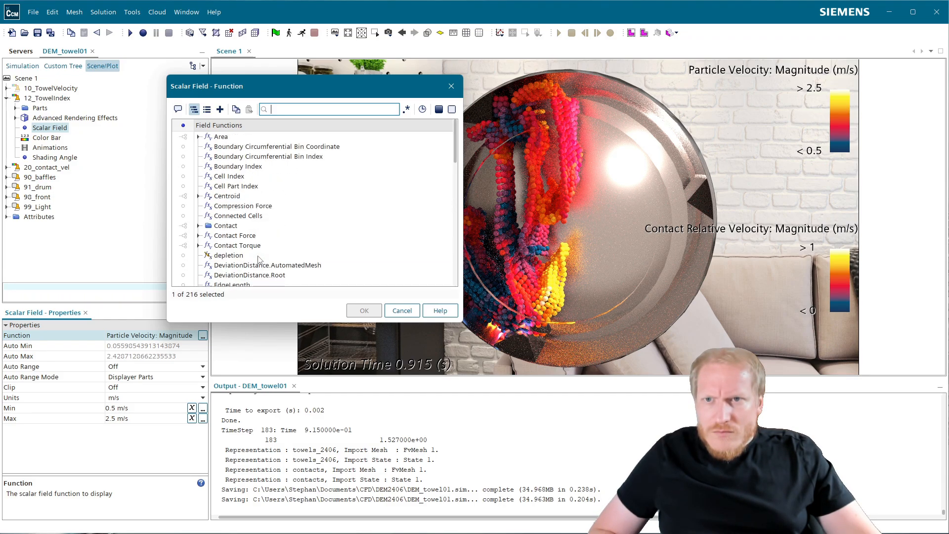
{"action": "key", "text": "Escape"}
{"action": "left_click", "coordinate": [23, 65]}
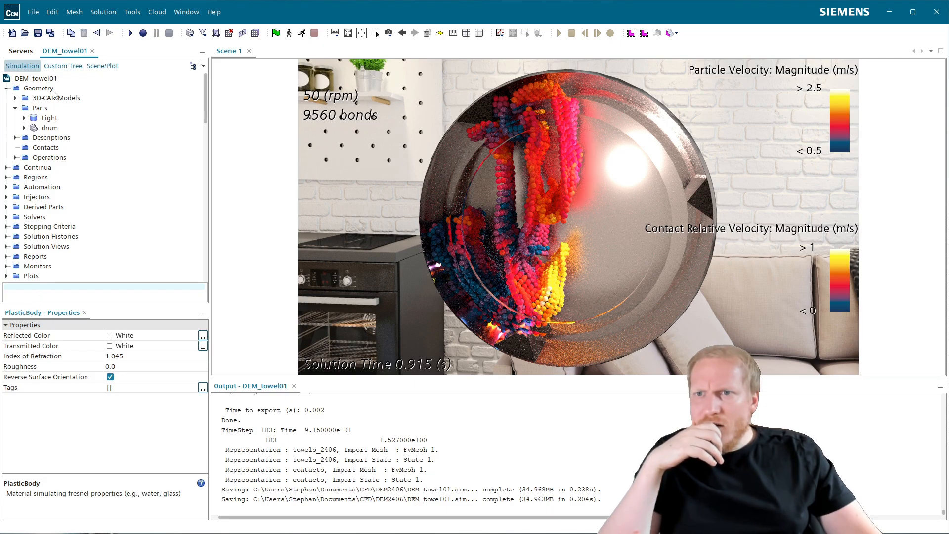
{"action": "left_click", "coordinate": [103, 66]}
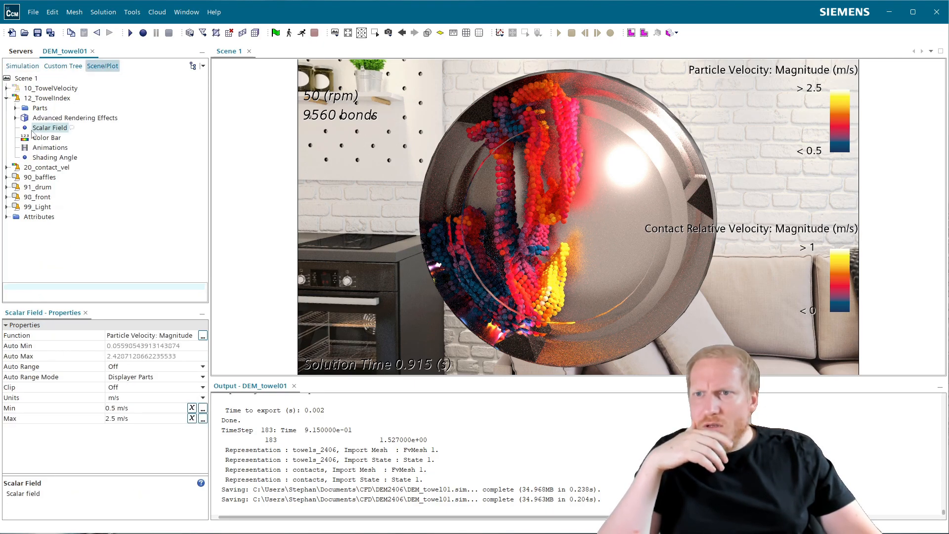
- Hide the colour bar of the 20_contact_vel displayer
{"action": "left_click", "coordinate": [7, 167]}
{"action": "left_click", "coordinate": [47, 206]}
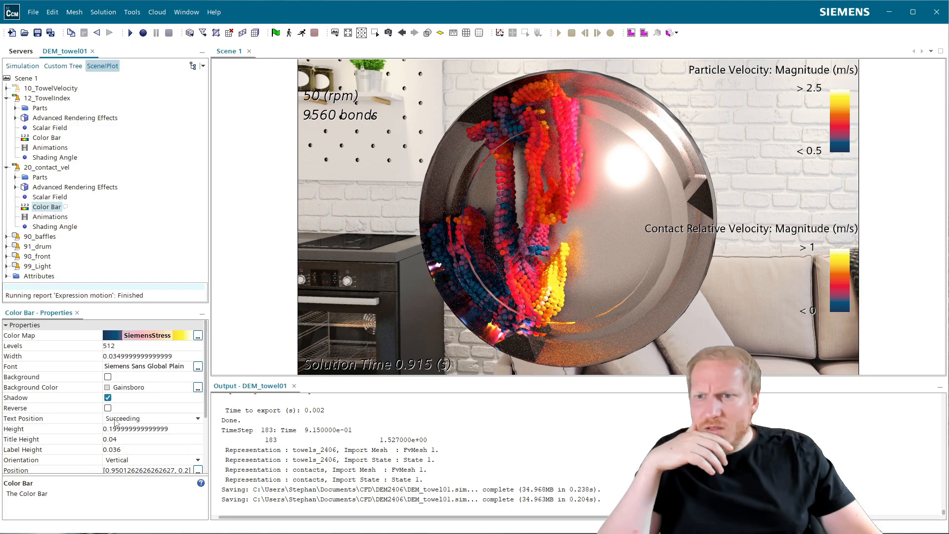
{"action": "scroll", "coordinate": [109, 414], "scroll_direction": "down", "scroll_amount": 3}
{"action": "left_click", "coordinate": [108, 396]}
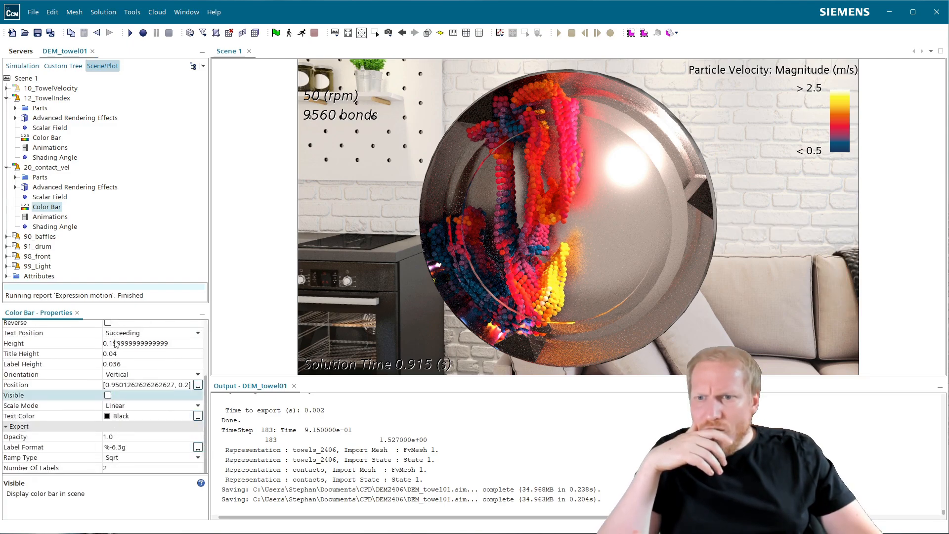
- Turn off the legend text shadow on the colour bar of the 12_TowelIndex displayer
{"action": "left_click", "coordinate": [39, 139]}
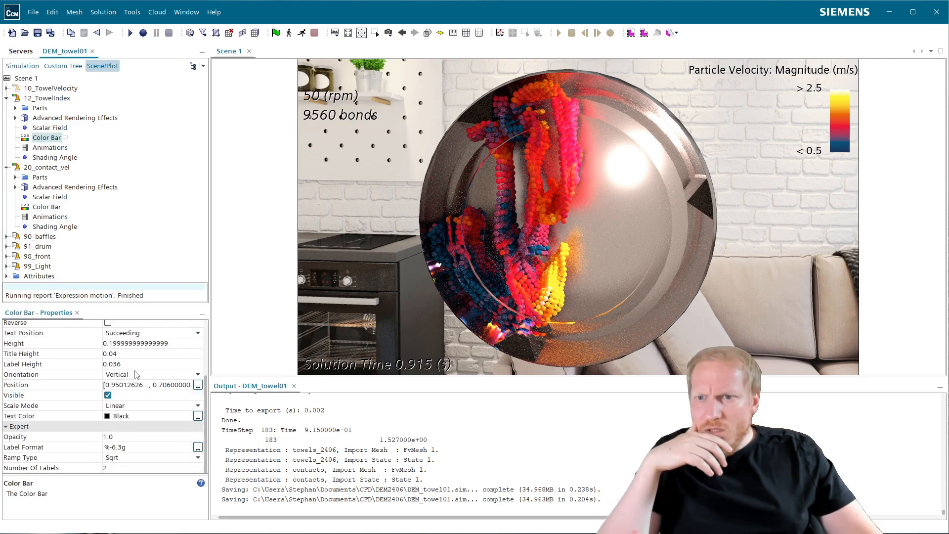
{"action": "scroll", "coordinate": [116, 393], "scroll_direction": "up", "scroll_amount": 2}
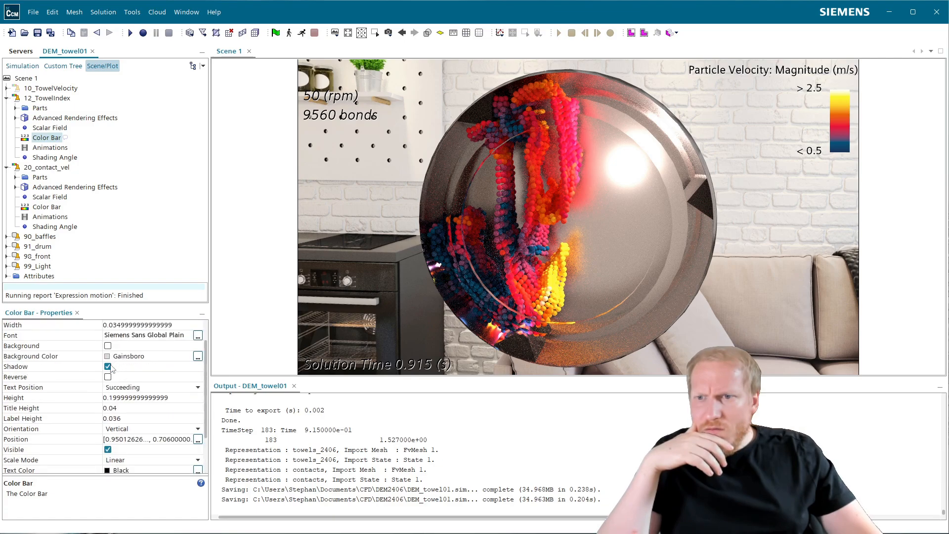
{"action": "left_click", "coordinate": [108, 367]}
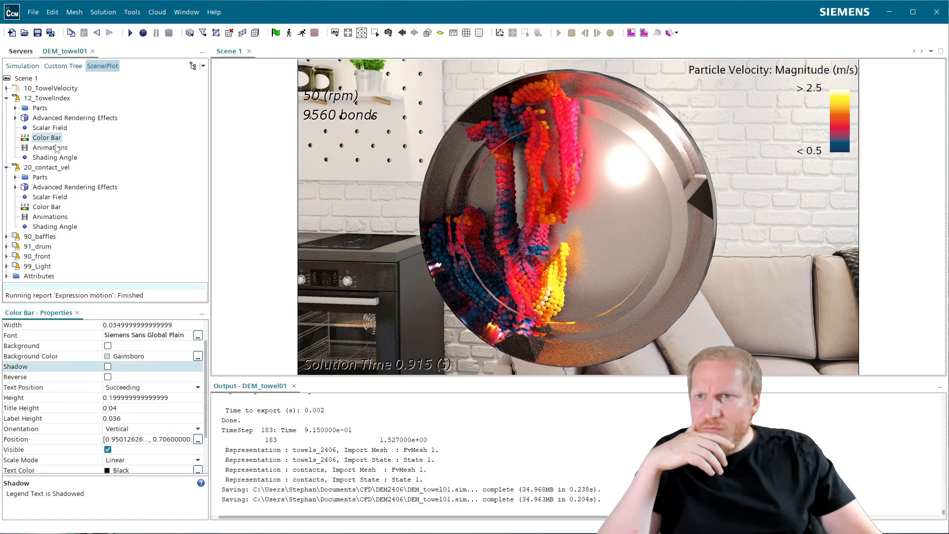
- Turn off the legend text shadow on the colour bar of the 10_TowelVelocity displayer
{"action": "left_click", "coordinate": [7, 89]}
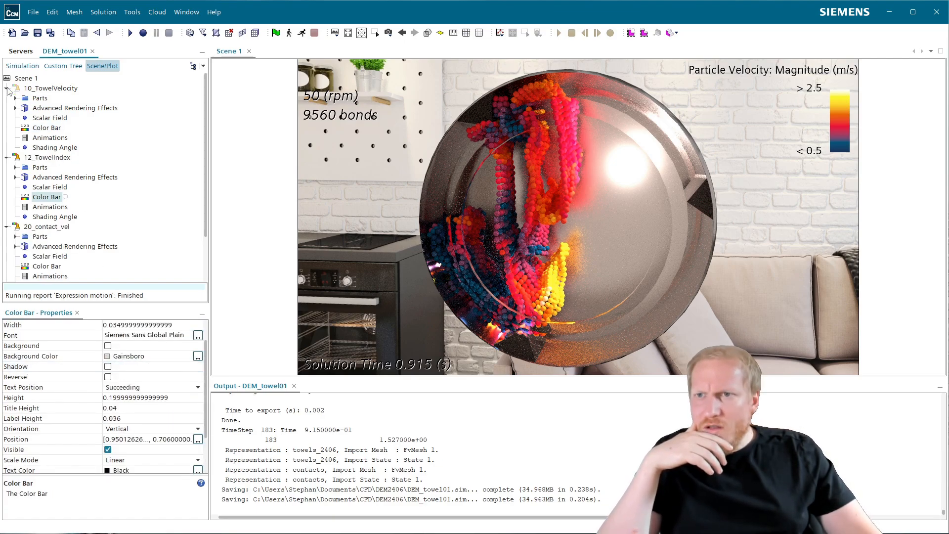
{"action": "left_click", "coordinate": [46, 128]}
{"action": "scroll", "coordinate": [110, 374], "scroll_direction": "up", "scroll_amount": 1}
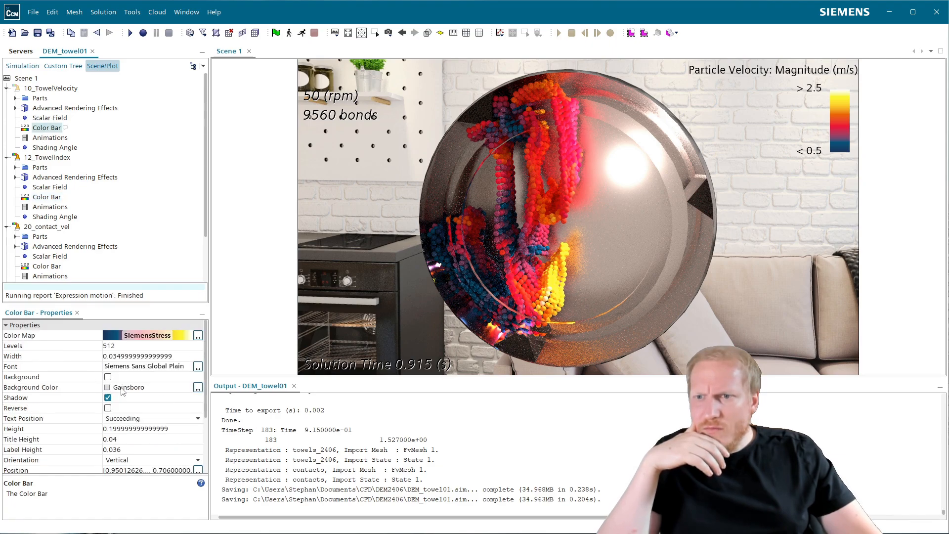
{"action": "left_click", "coordinate": [108, 398]}
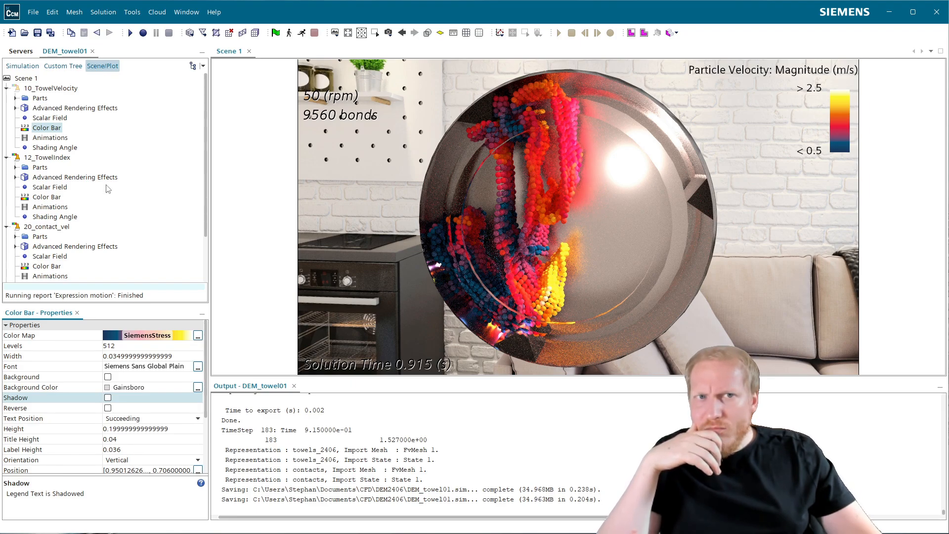
- Look up which scalar field function and range the Scalar towel displayer uses in Scene Solution History
{"action": "left_click", "coordinate": [59, 108]}
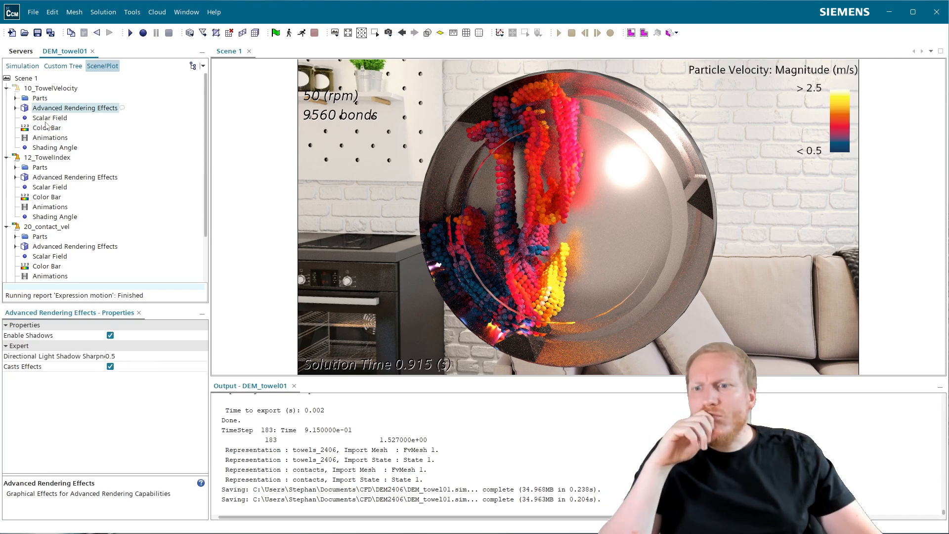
{"action": "left_click", "coordinate": [45, 121]}
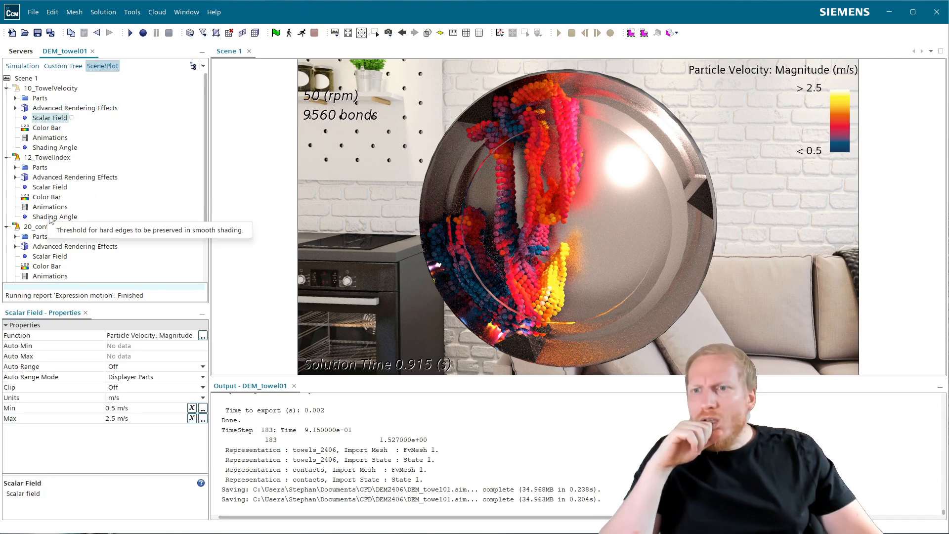
{"action": "left_click", "coordinate": [47, 187]}
{"action": "left_click", "coordinate": [22, 65]}
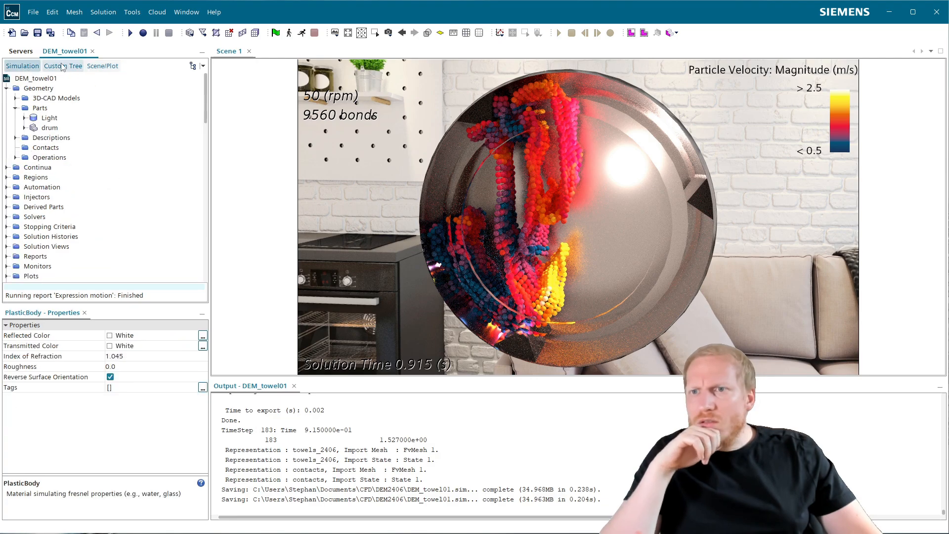
{"action": "left_click", "coordinate": [63, 66]}
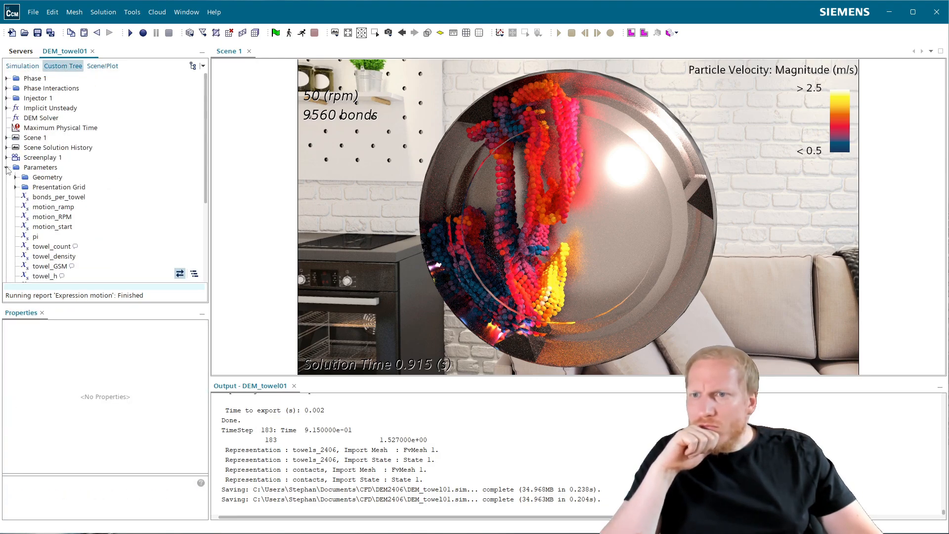
{"action": "left_click", "coordinate": [6, 168]}
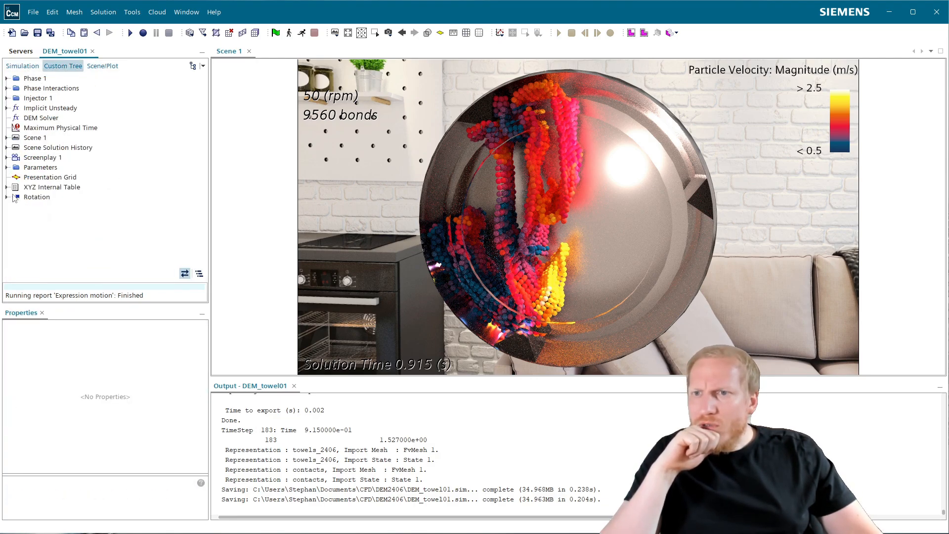
{"action": "left_click", "coordinate": [7, 148]}
{"action": "left_click", "coordinate": [15, 168]}
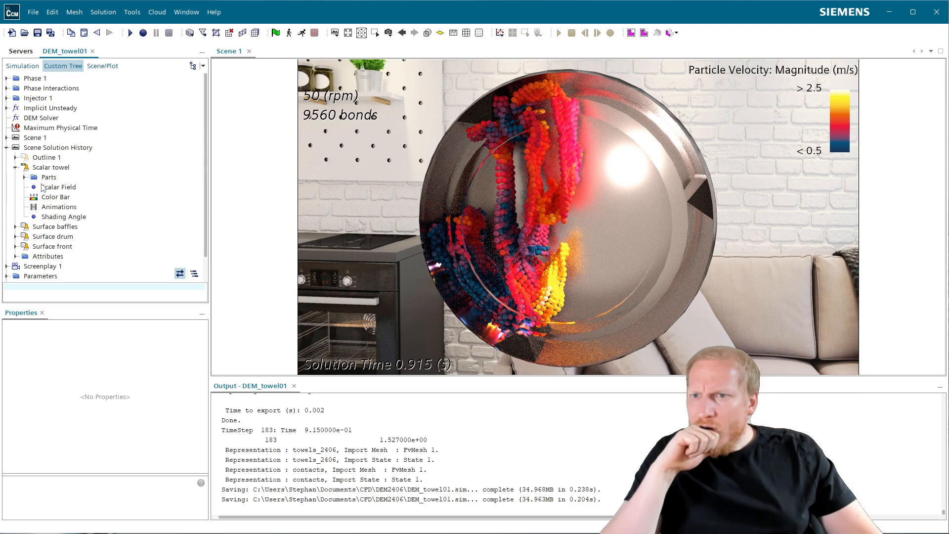
{"action": "left_click", "coordinate": [46, 187]}
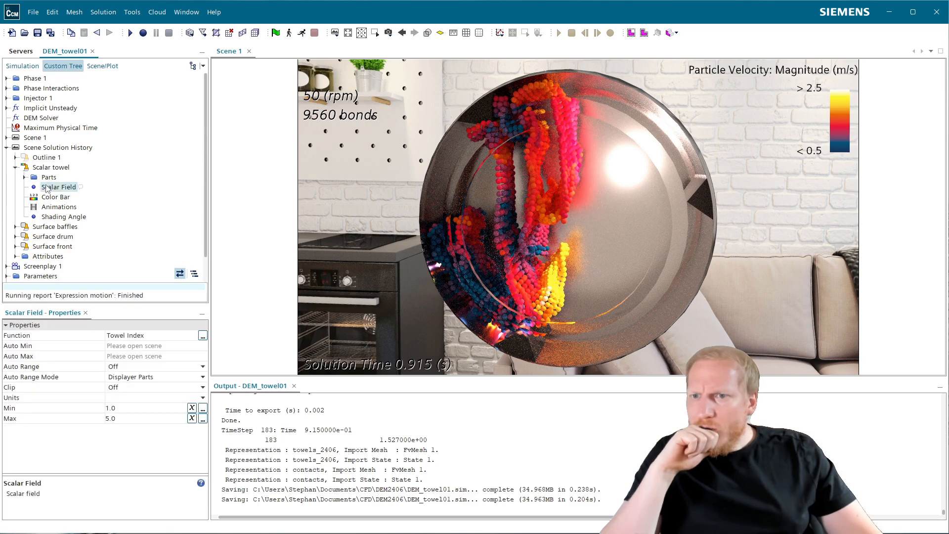
{"action": "left_click", "coordinate": [36, 68]}
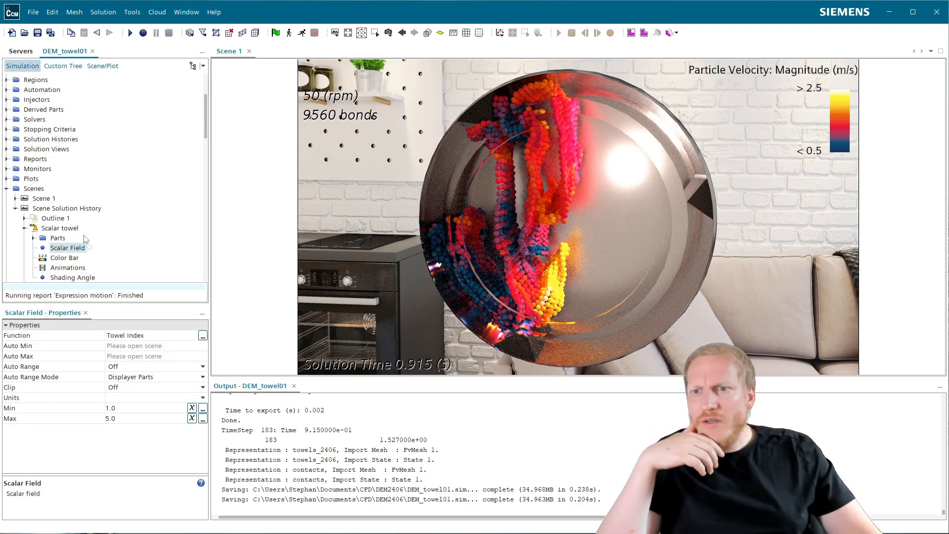
{"action": "scroll", "coordinate": [86, 239], "scroll_direction": "down", "scroll_amount": 1}
- Set the scalar field function of the 12_TowelIndex displayer in Scene 1 to Towel Index
{"action": "left_click", "coordinate": [103, 66]}
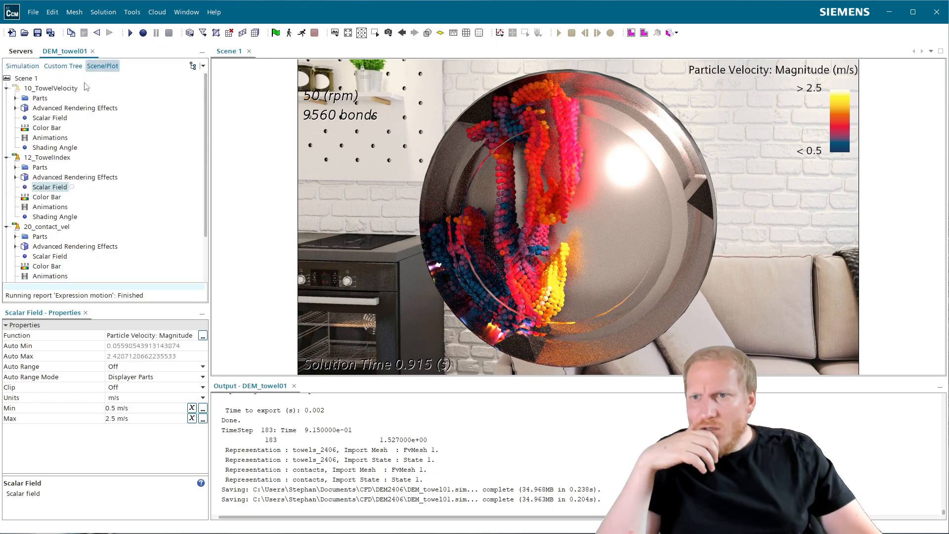
{"action": "left_click", "coordinate": [203, 336]}
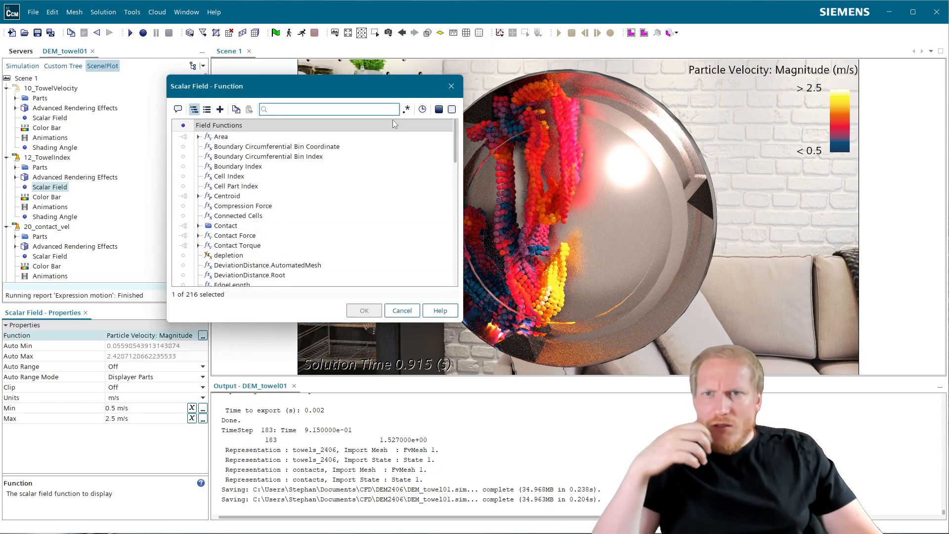
{"action": "type", "text": "t"}
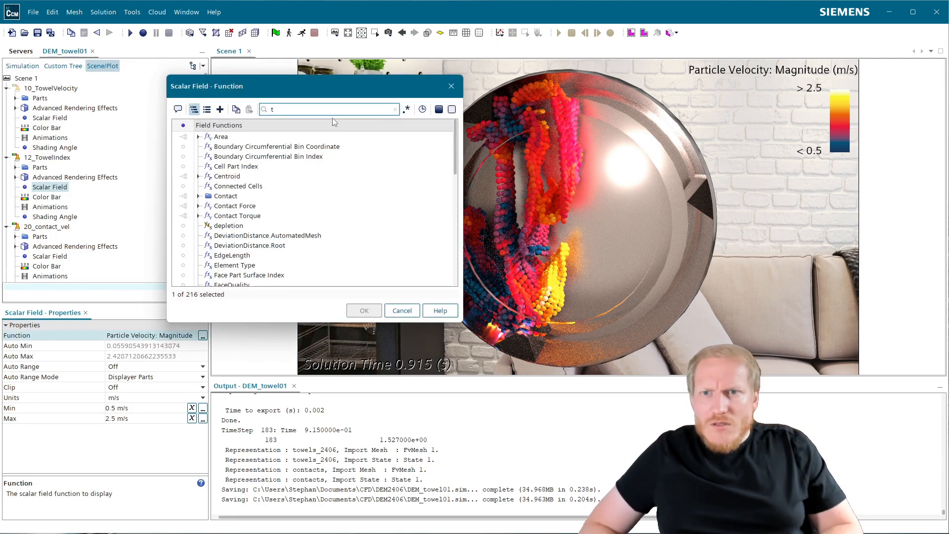
{"action": "type", "text": "owe"}
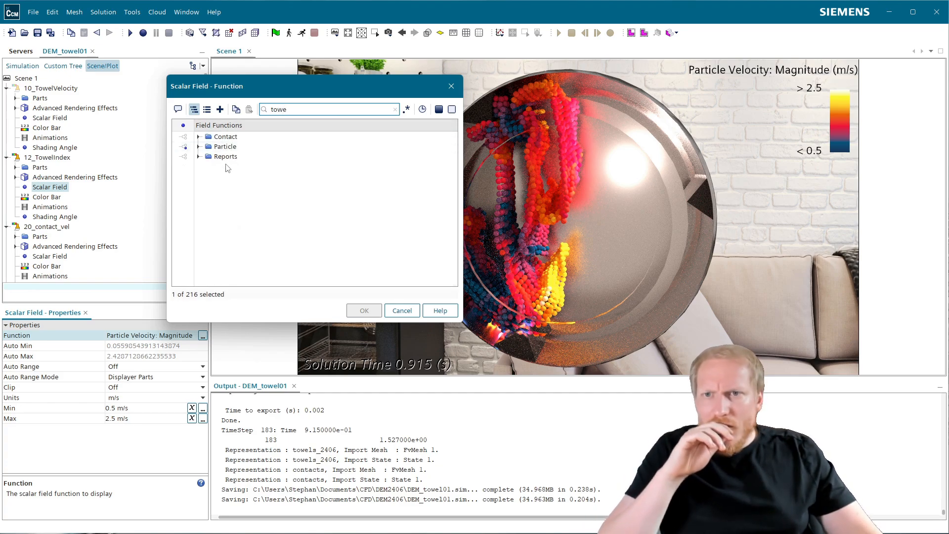
{"action": "left_click", "coordinate": [206, 109]}
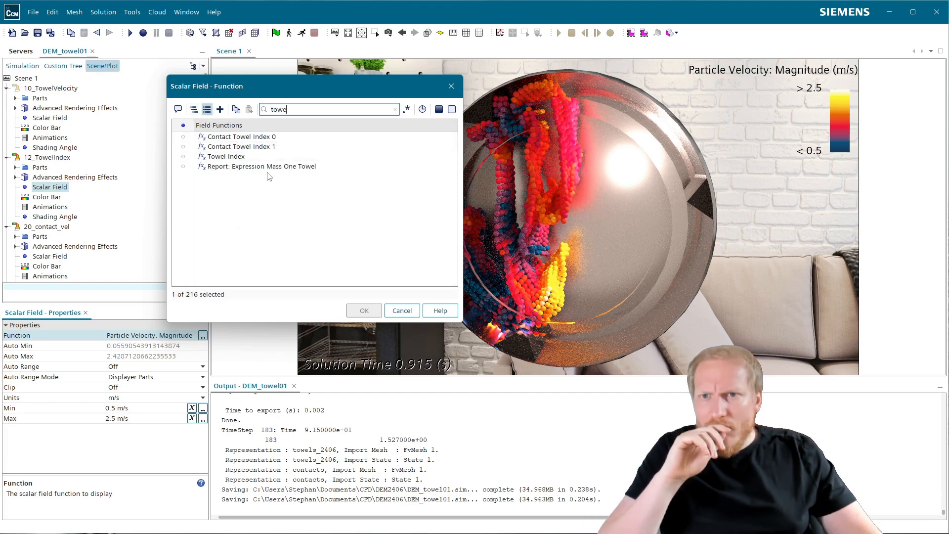
{"action": "left_click", "coordinate": [267, 158]}
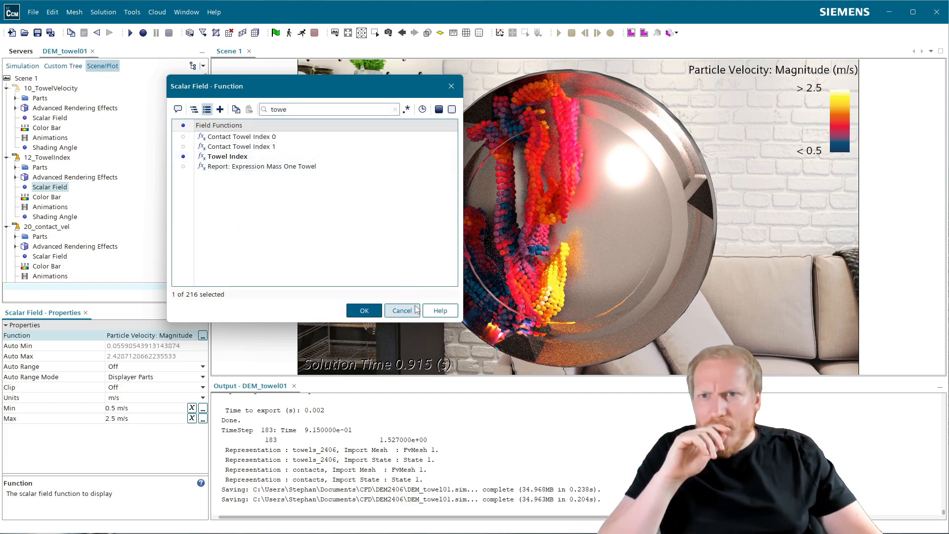
{"action": "left_click", "coordinate": [365, 311]}
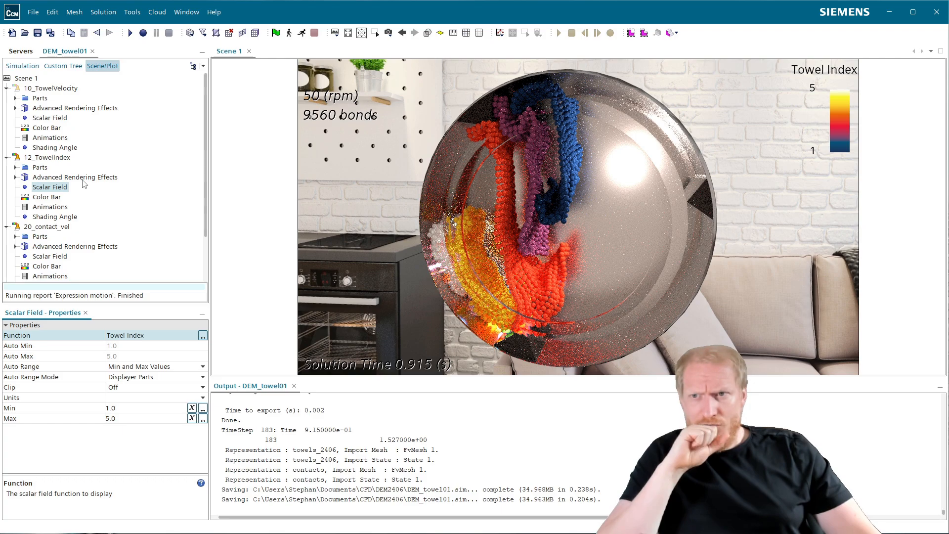
- Change the color map of the 12_TowelIndex displayer's color bar to Siemens
{"action": "left_click", "coordinate": [47, 197]}
{"action": "left_click", "coordinate": [159, 338]}
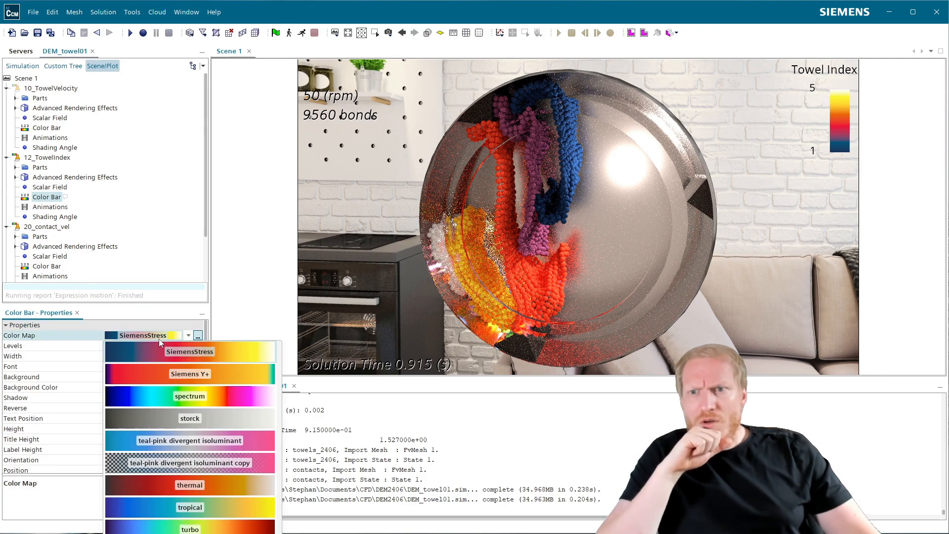
{"action": "scroll", "coordinate": [210, 486], "scroll_direction": "down", "scroll_amount": 2}
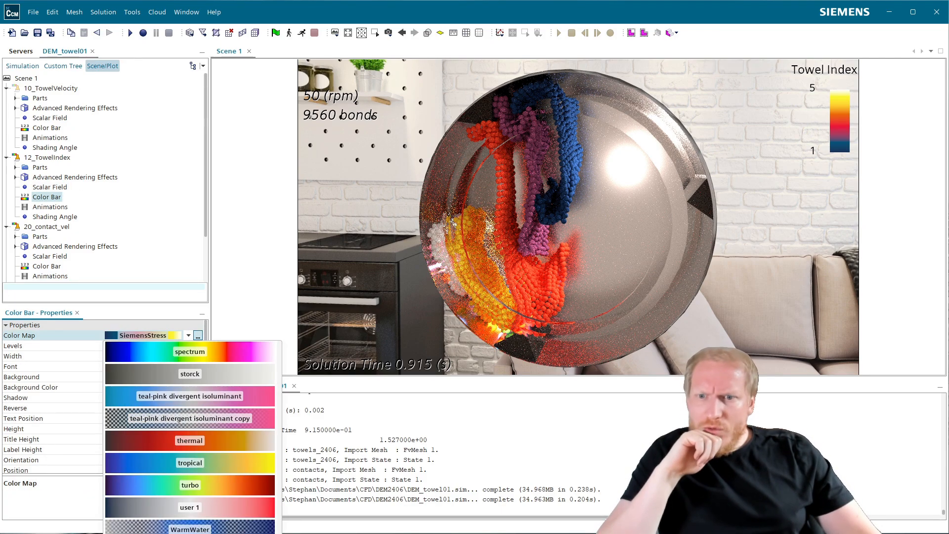
{"action": "scroll", "coordinate": [220, 469], "scroll_direction": "up", "scroll_amount": 5}
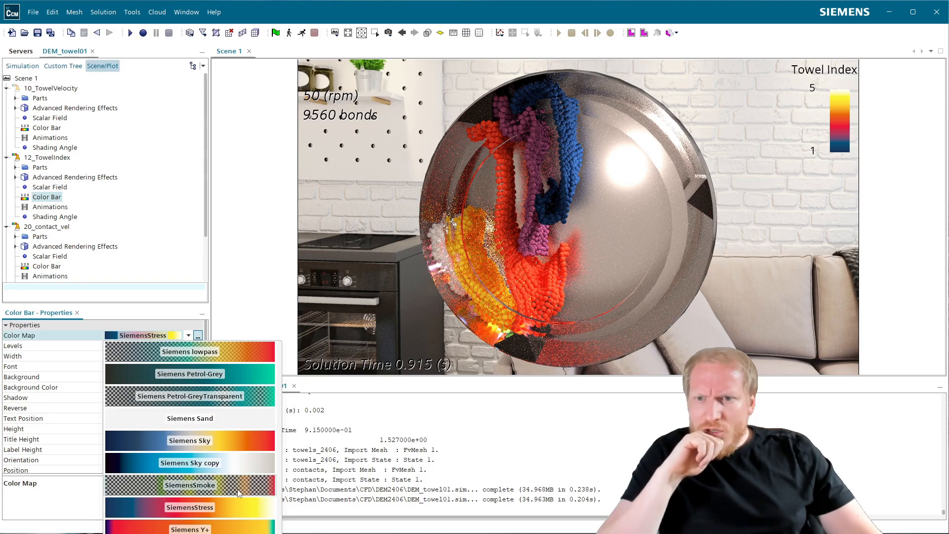
{"action": "scroll", "coordinate": [221, 468], "scroll_direction": "up", "scroll_amount": 4}
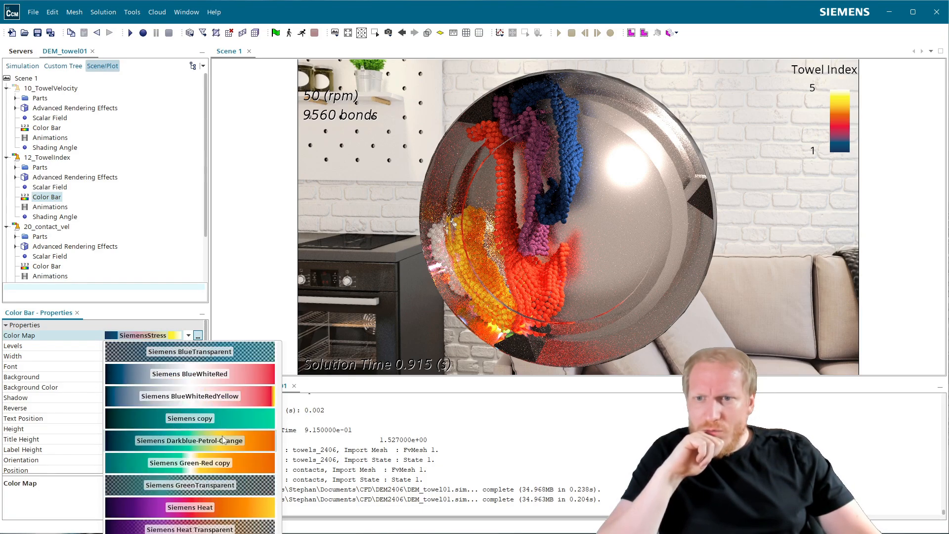
{"action": "scroll", "coordinate": [221, 439], "scroll_direction": "down", "scroll_amount": 5}
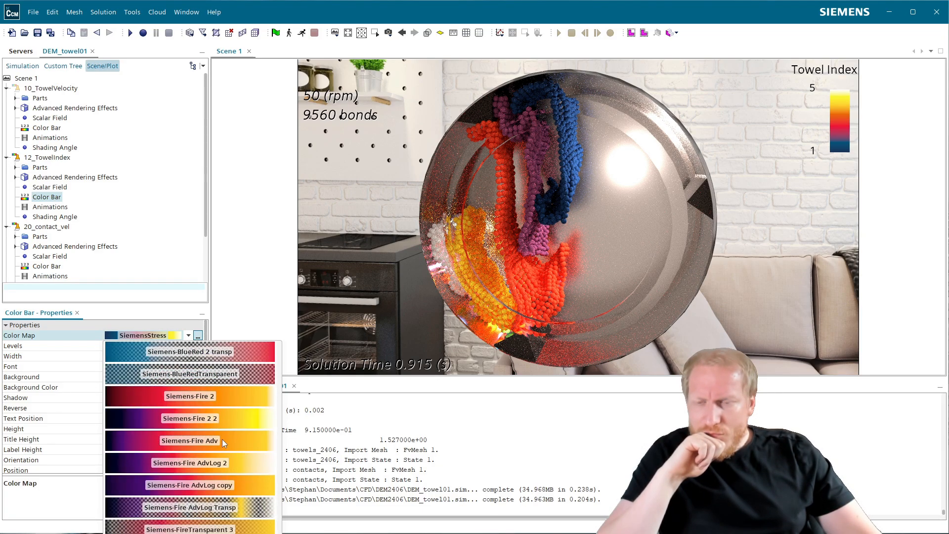
{"action": "scroll", "coordinate": [223, 442], "scroll_direction": "up", "scroll_amount": 1}
{"action": "left_click", "coordinate": [214, 429]}
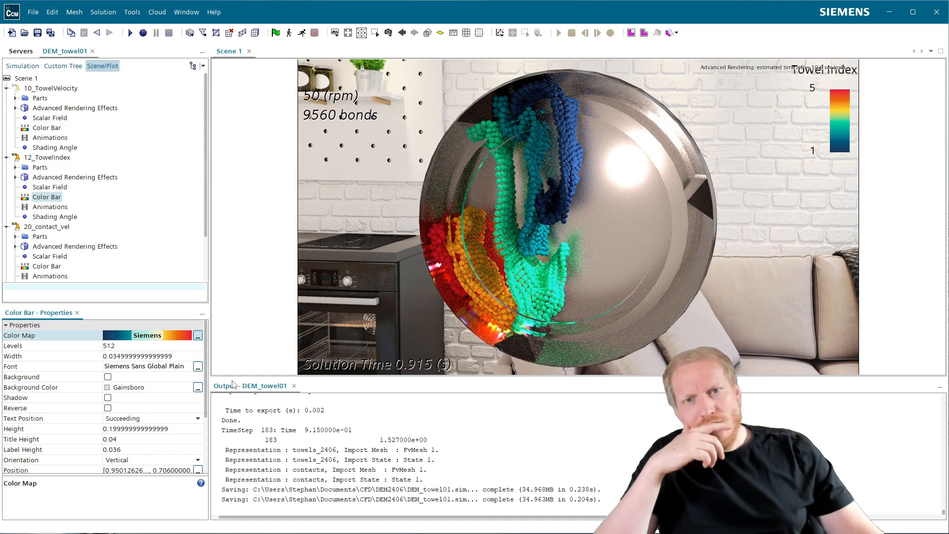
- Review which Parcel and Particle field functions are selected for saving in the towels_2406 solution history
{"action": "left_click", "coordinate": [22, 66]}
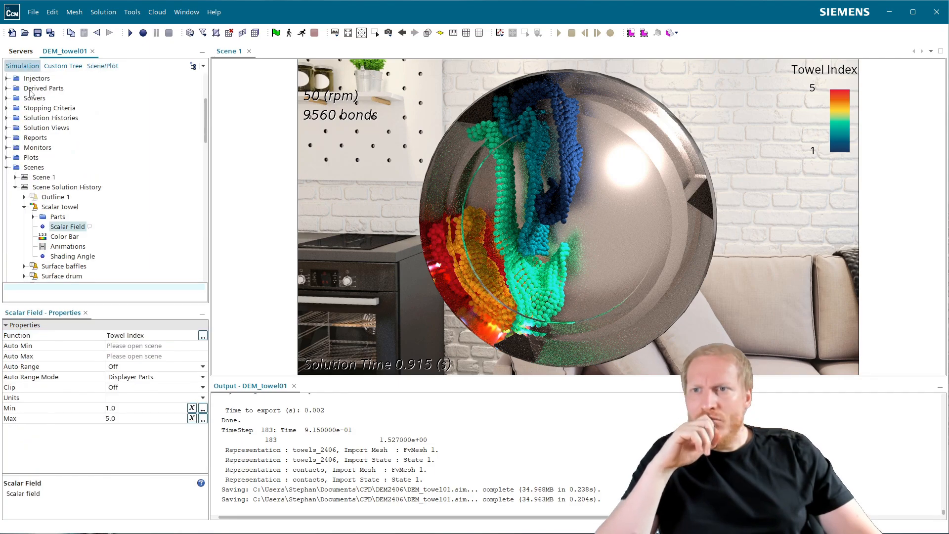
{"action": "scroll", "coordinate": [103, 233], "scroll_direction": "up", "scroll_amount": 5}
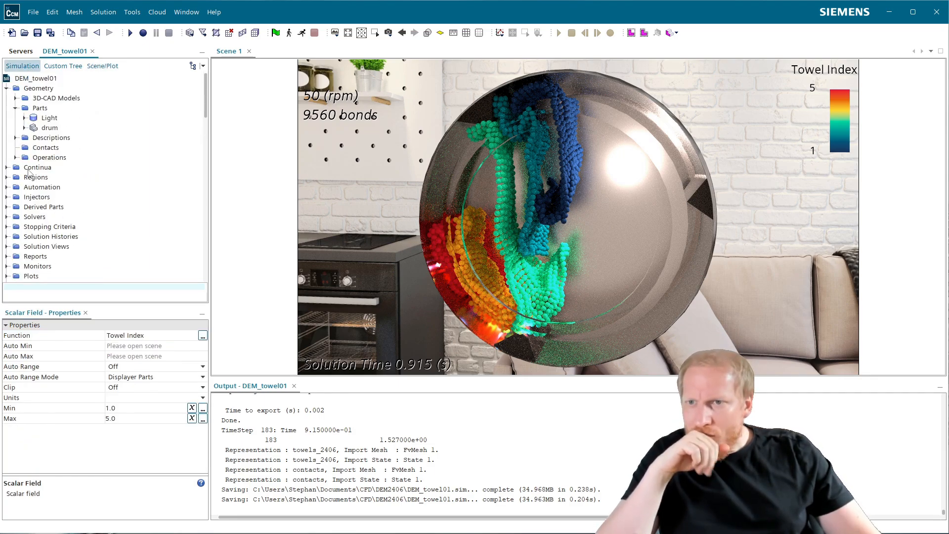
{"action": "left_click", "coordinate": [8, 236]}
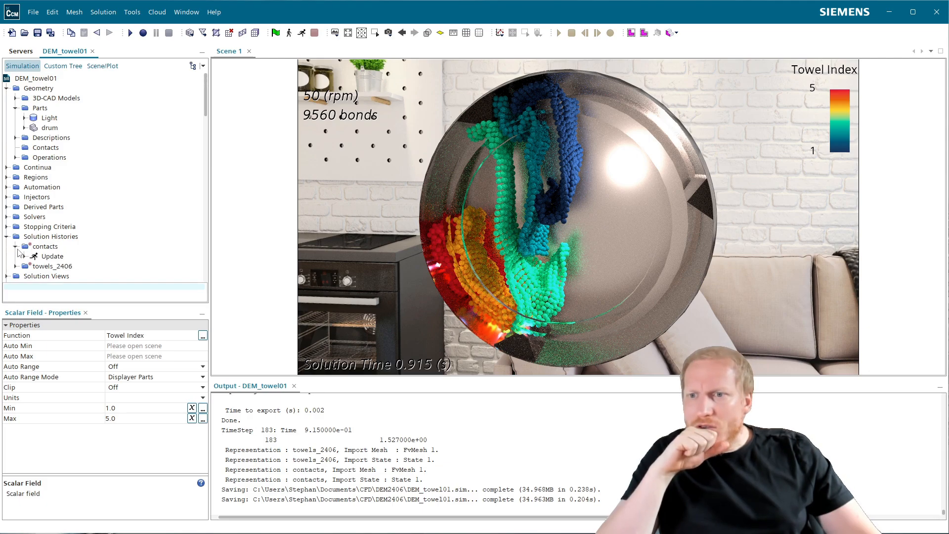
{"action": "left_click", "coordinate": [16, 256]}
{"action": "left_click", "coordinate": [52, 256]}
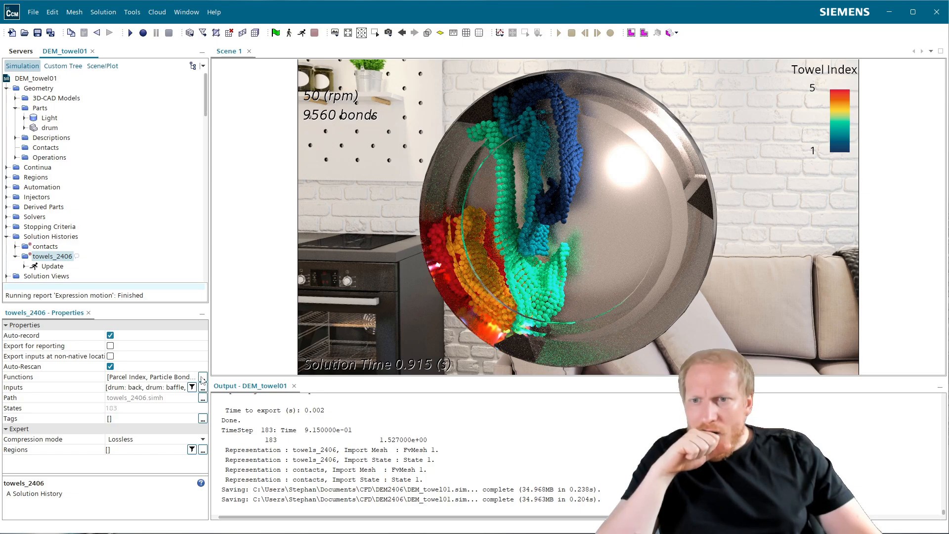
{"action": "left_click", "coordinate": [202, 378]}
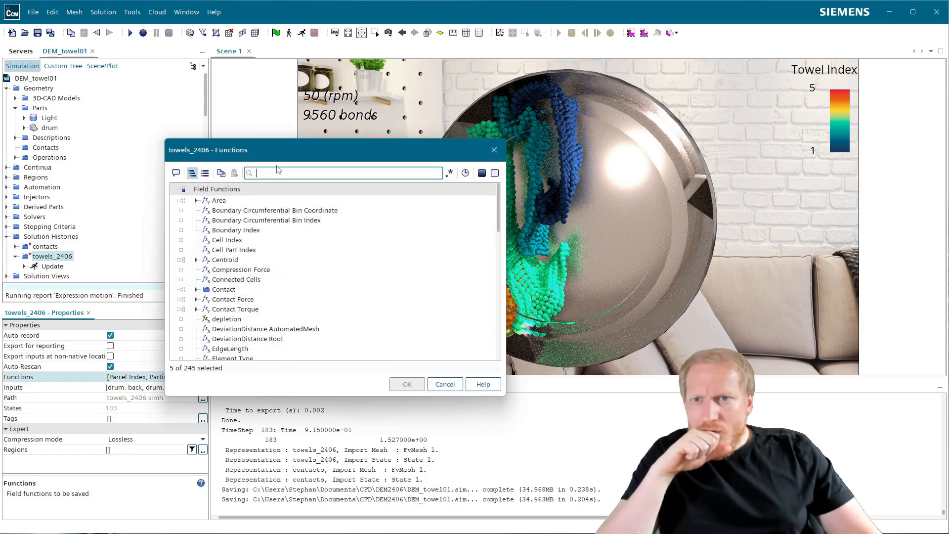
{"action": "left_click", "coordinate": [482, 173]}
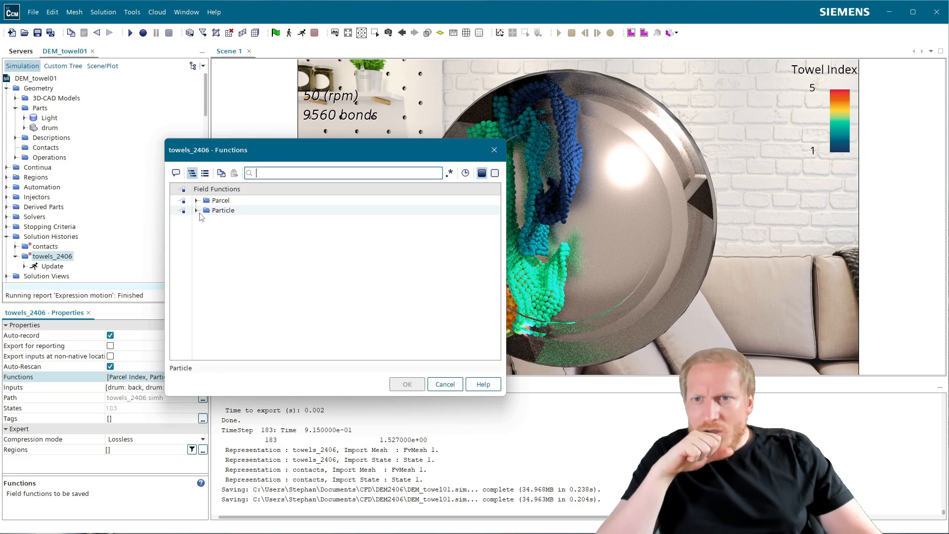
{"action": "left_click", "coordinate": [197, 211]}
{"action": "left_click", "coordinate": [272, 231]}
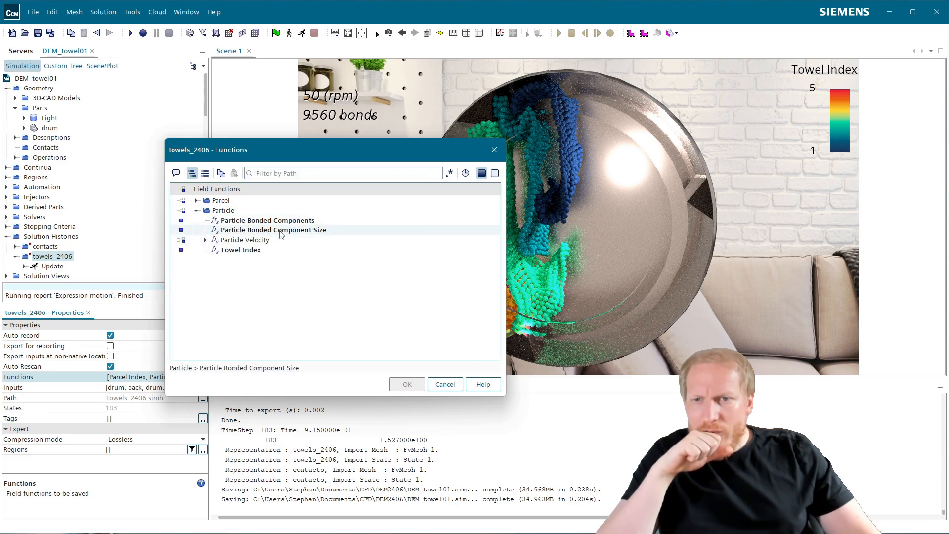
{"action": "left_click", "coordinate": [205, 240]}
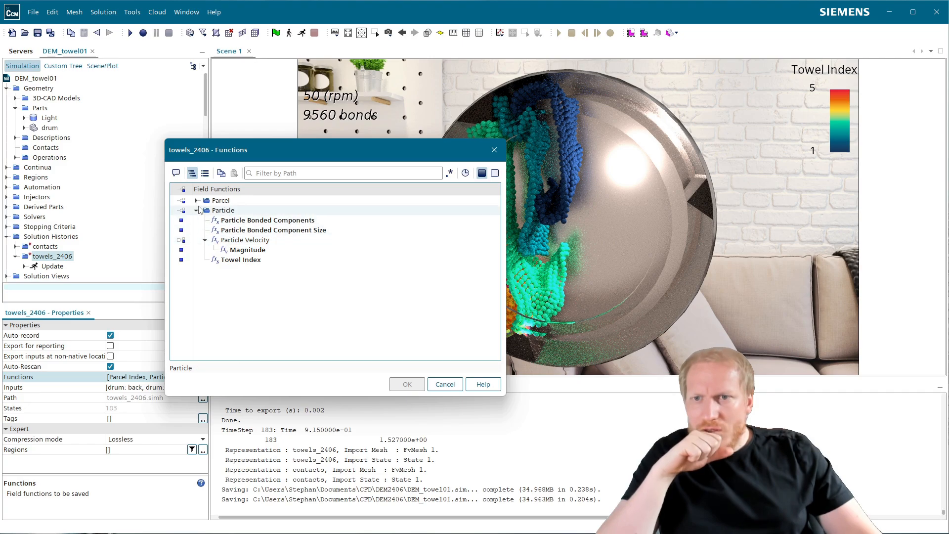
{"action": "left_click", "coordinate": [196, 200]}
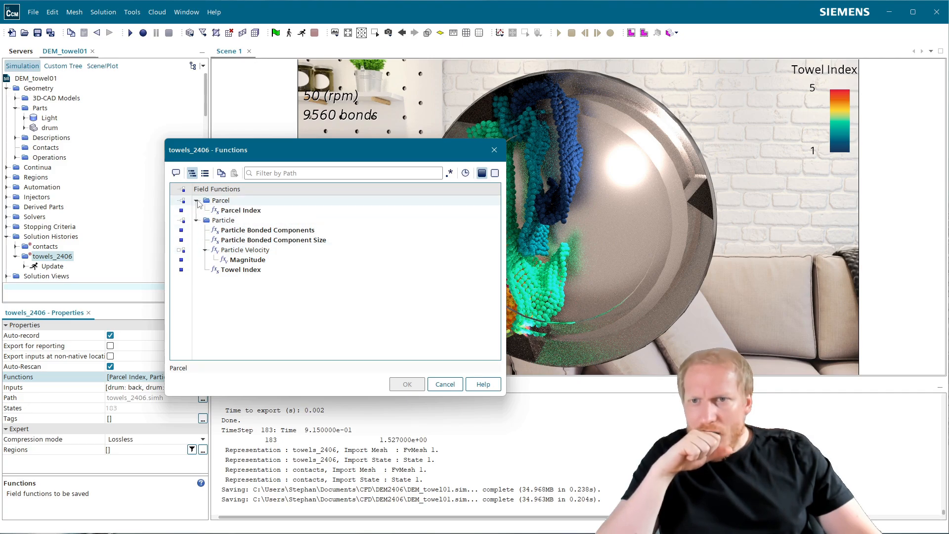
{"action": "left_click", "coordinate": [445, 384]}
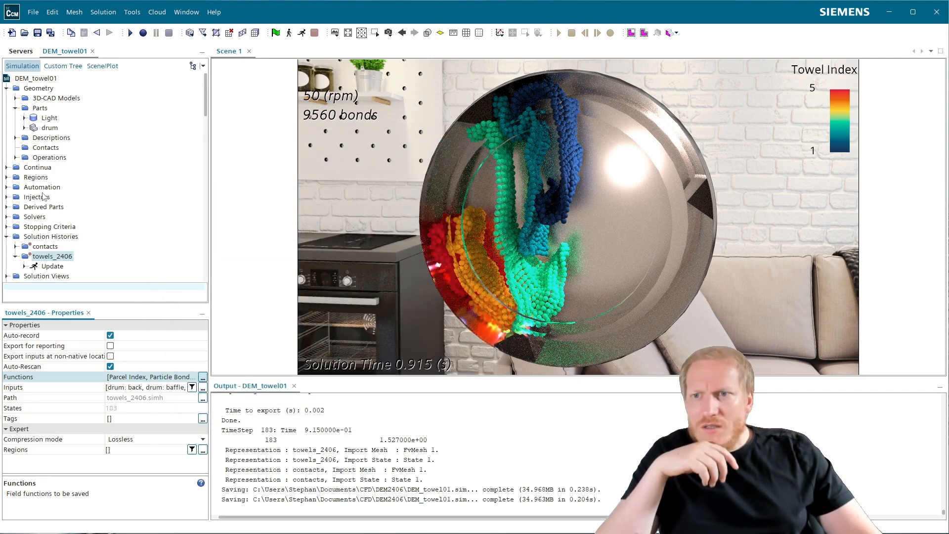
- Browse the full list of Particle field functions available for export to the towels_2406 solution history
{"action": "left_click", "coordinate": [203, 377]}
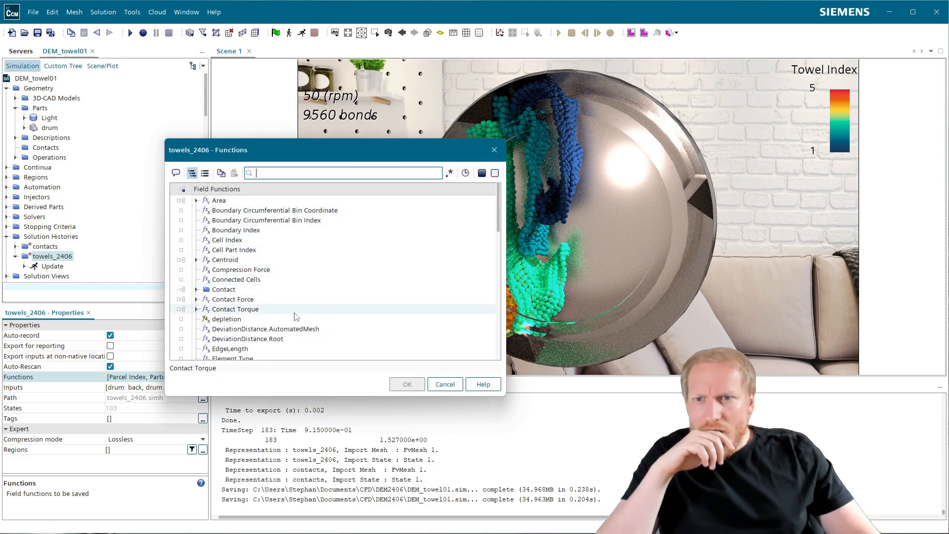
{"action": "scroll", "coordinate": [227, 320], "scroll_direction": "down", "scroll_amount": 4}
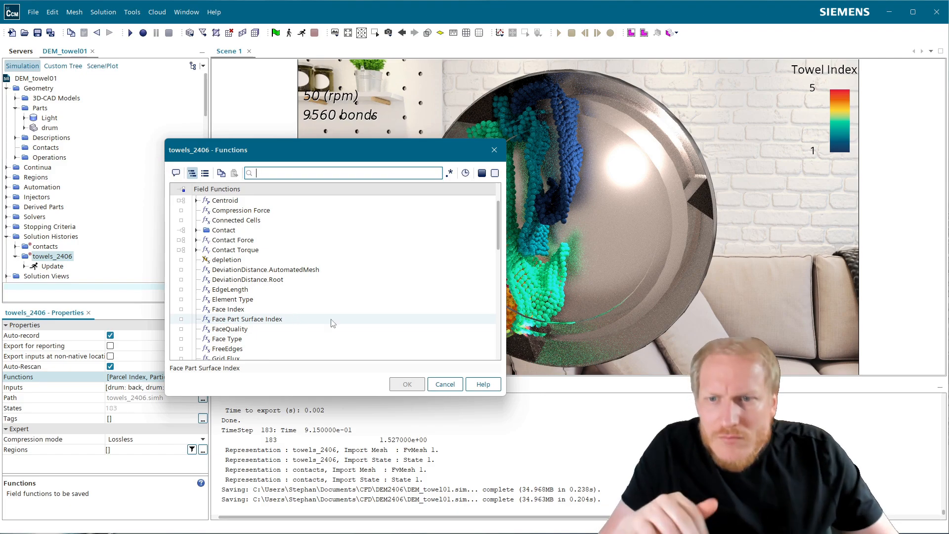
{"action": "scroll", "coordinate": [327, 311], "scroll_direction": "down", "scroll_amount": 4}
{"action": "scroll", "coordinate": [302, 307], "scroll_direction": "down", "scroll_amount": 1}
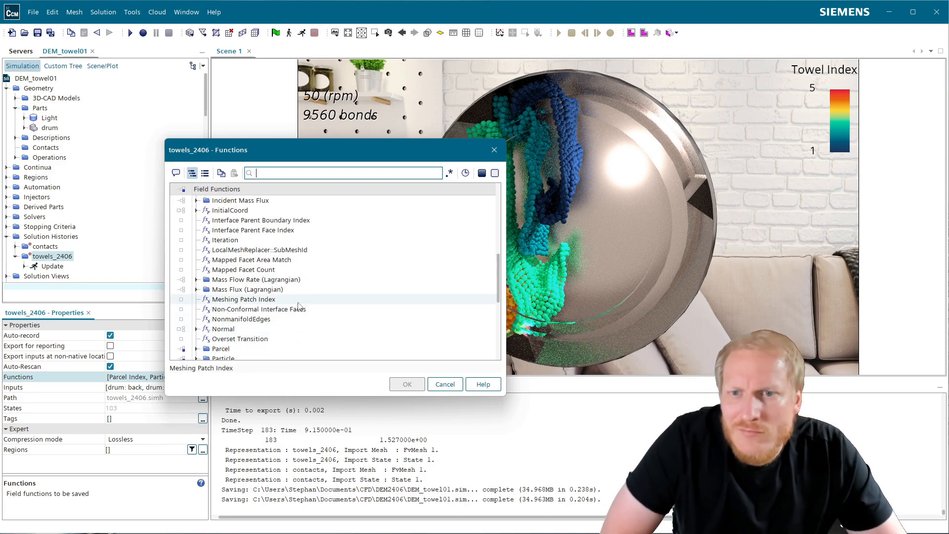
{"action": "left_click", "coordinate": [196, 329]}
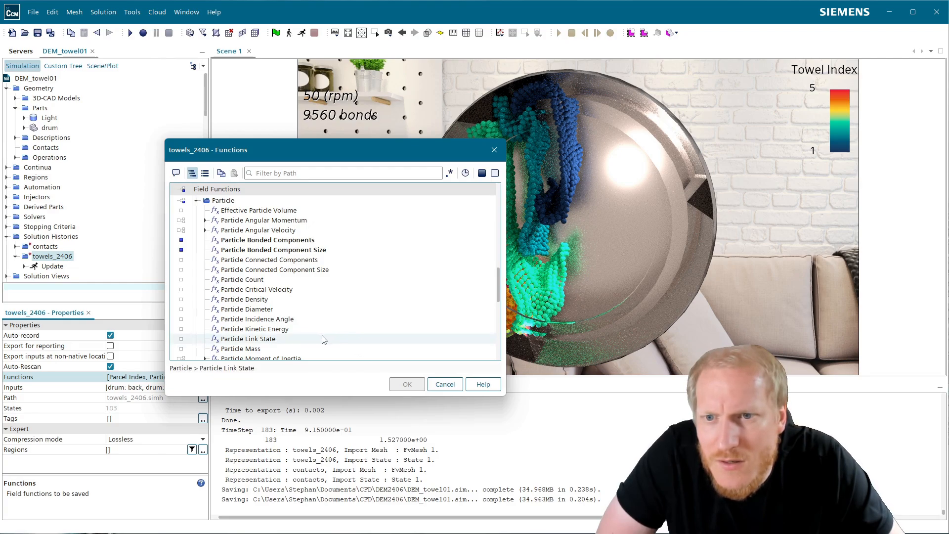
{"action": "scroll", "coordinate": [298, 337], "scroll_direction": "down", "scroll_amount": 1}
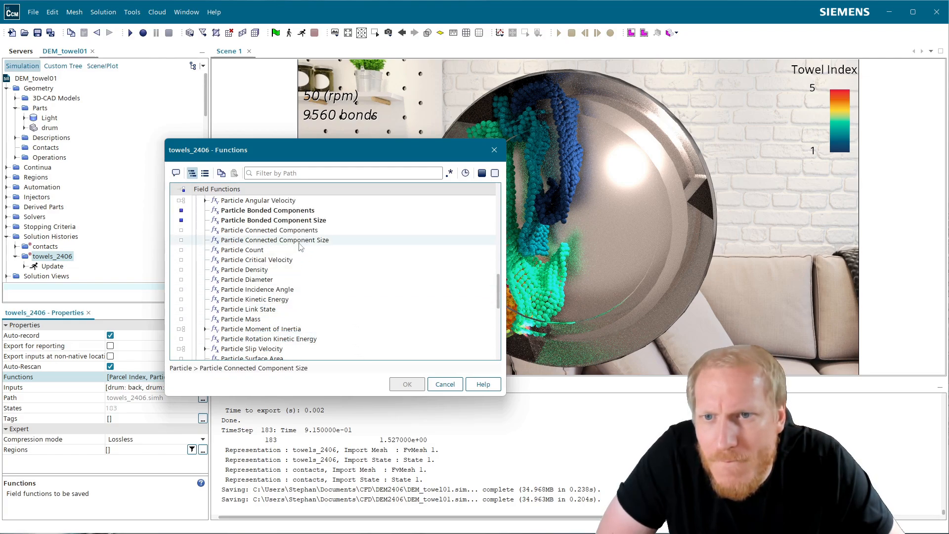
{"action": "scroll", "coordinate": [307, 292], "scroll_direction": "down", "scroll_amount": 2}
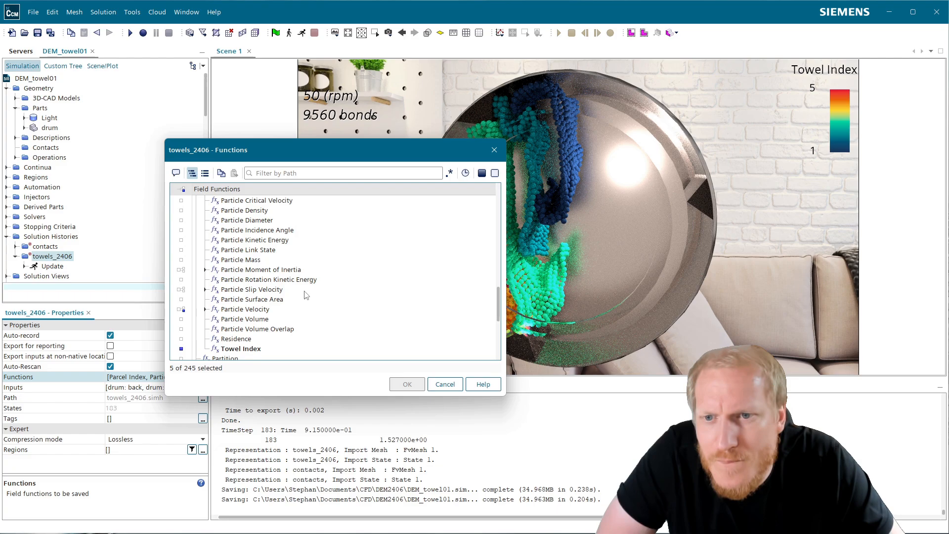
{"action": "scroll", "coordinate": [307, 295], "scroll_direction": "up", "scroll_amount": 4}
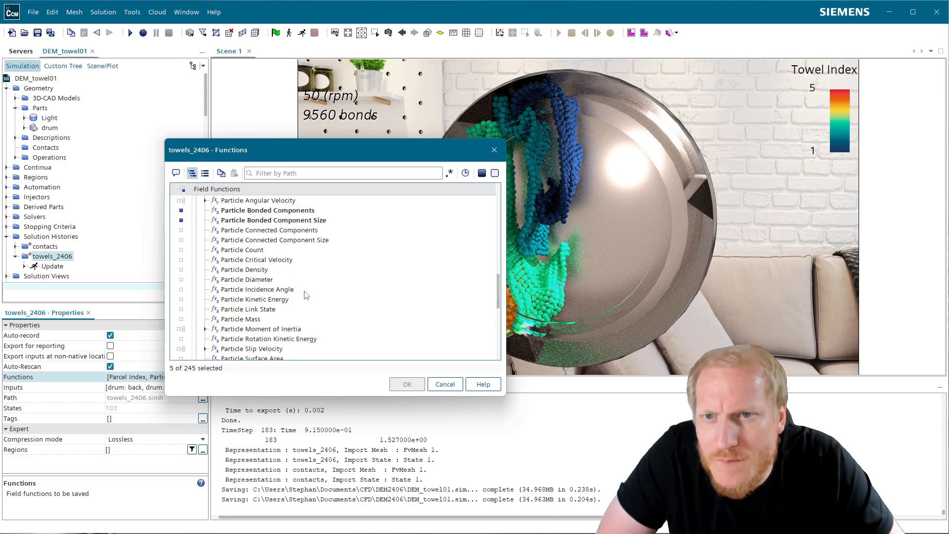
{"action": "left_click", "coordinate": [445, 384]}
- Examine the Physics 1 continuum's models, including the phase interactions and the models of Lagrangian Phase 1
{"action": "left_click", "coordinate": [7, 168]}
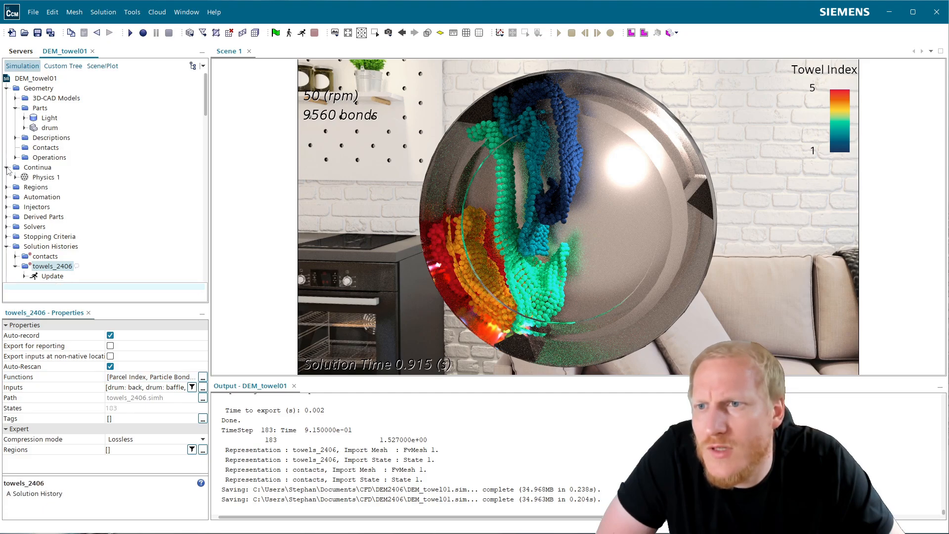
{"action": "left_click", "coordinate": [15, 178]}
{"action": "left_click", "coordinate": [25, 187]}
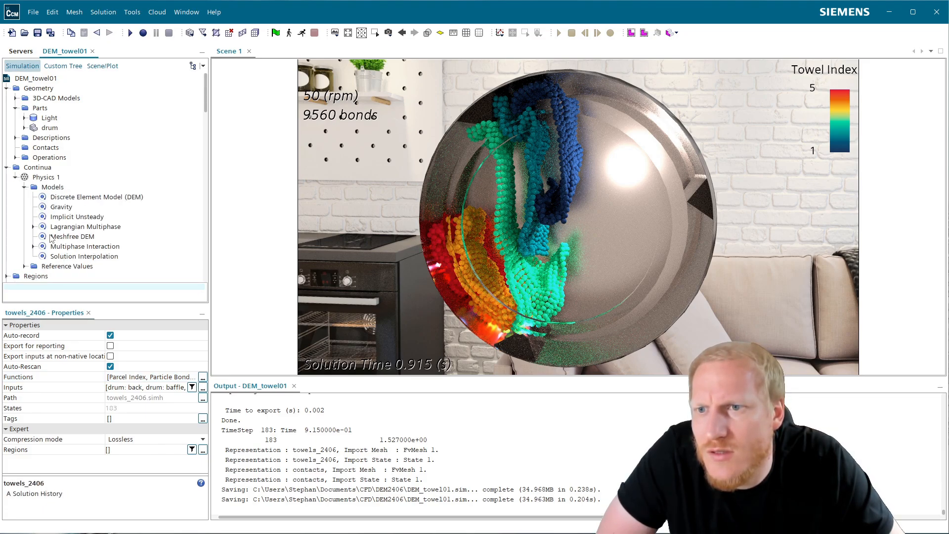
{"action": "left_click", "coordinate": [33, 247]}
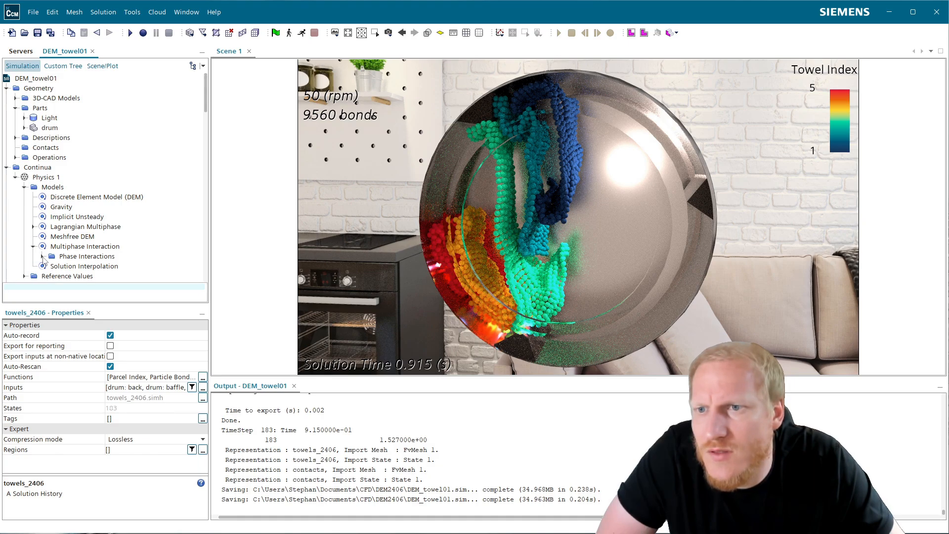
{"action": "left_click", "coordinate": [43, 256]}
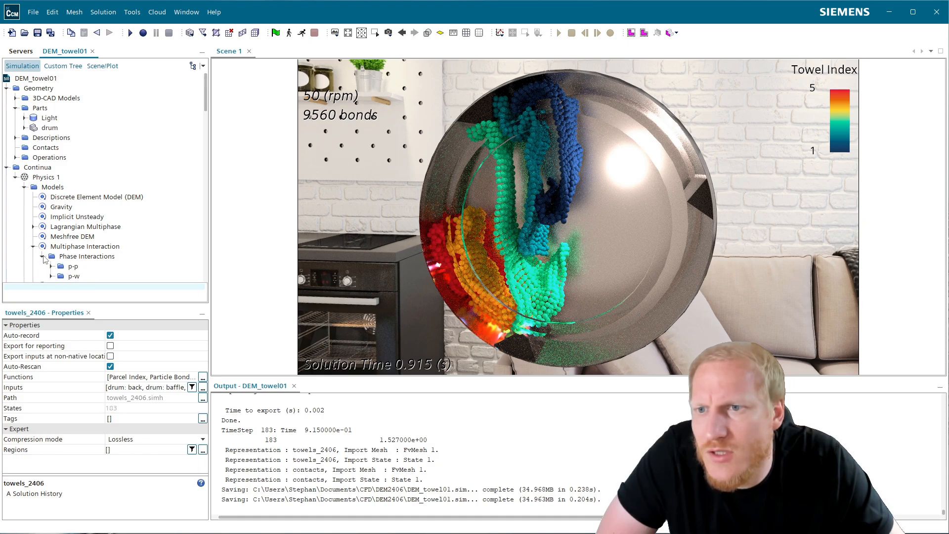
{"action": "left_click", "coordinate": [34, 227]}
{"action": "left_click", "coordinate": [43, 236]}
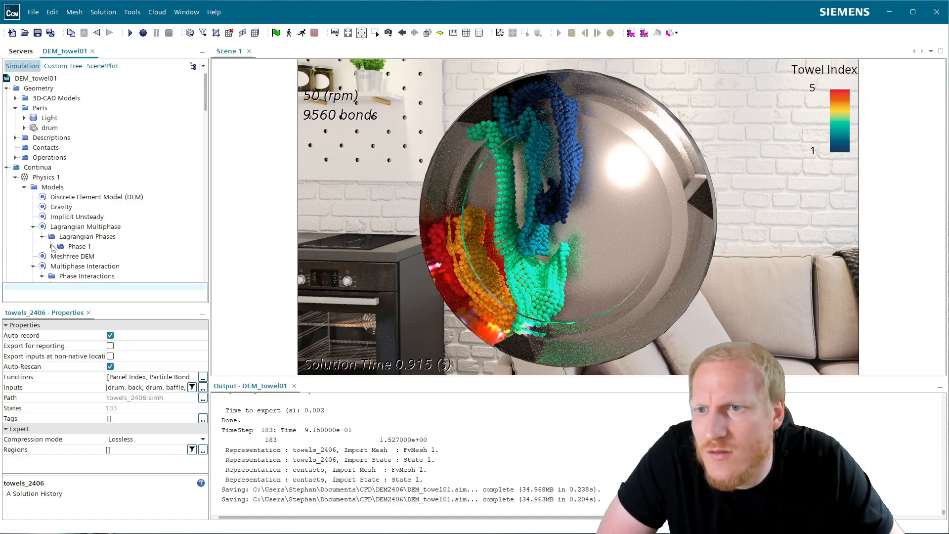
{"action": "left_click", "coordinate": [52, 247]}
{"action": "left_click", "coordinate": [61, 257]}
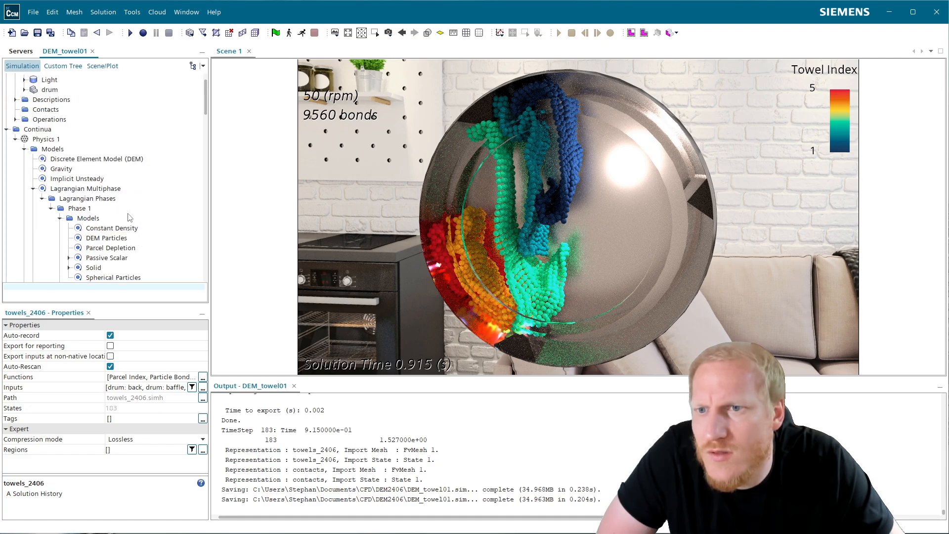
- Review the passive scalars and the inferred passive scalar source density of Phase 1's Passive Scalar model
{"action": "left_click", "coordinate": [68, 257]}
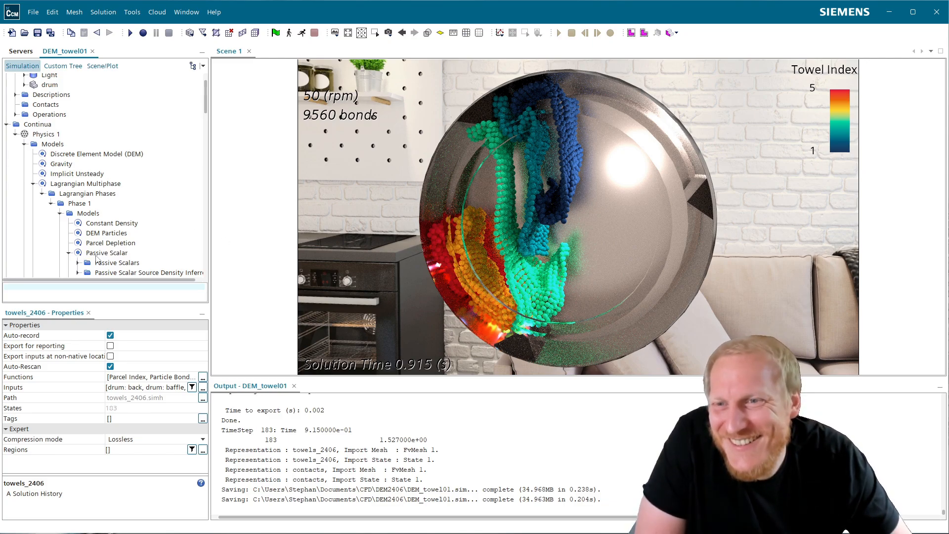
{"action": "scroll", "coordinate": [97, 258], "scroll_direction": "down", "scroll_amount": 1}
{"action": "left_click", "coordinate": [78, 248]}
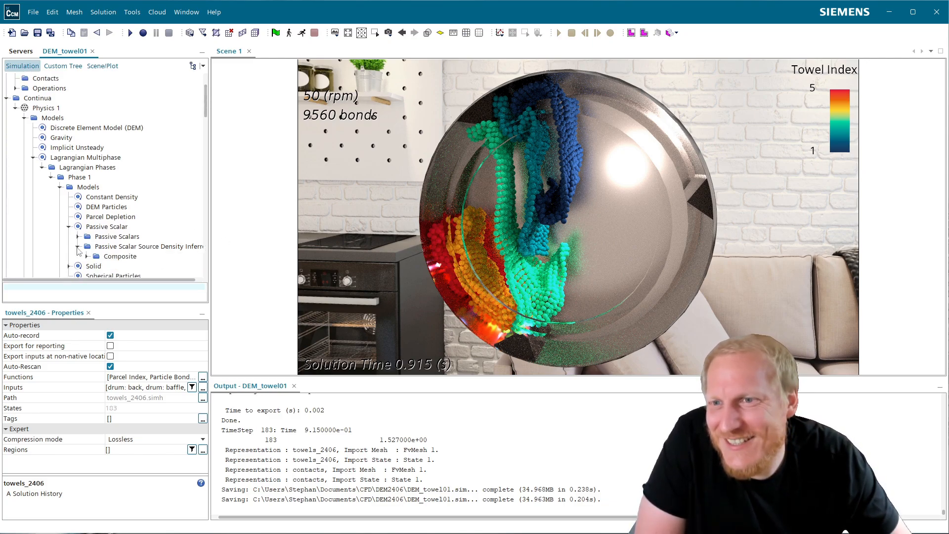
{"action": "left_click", "coordinate": [88, 256]}
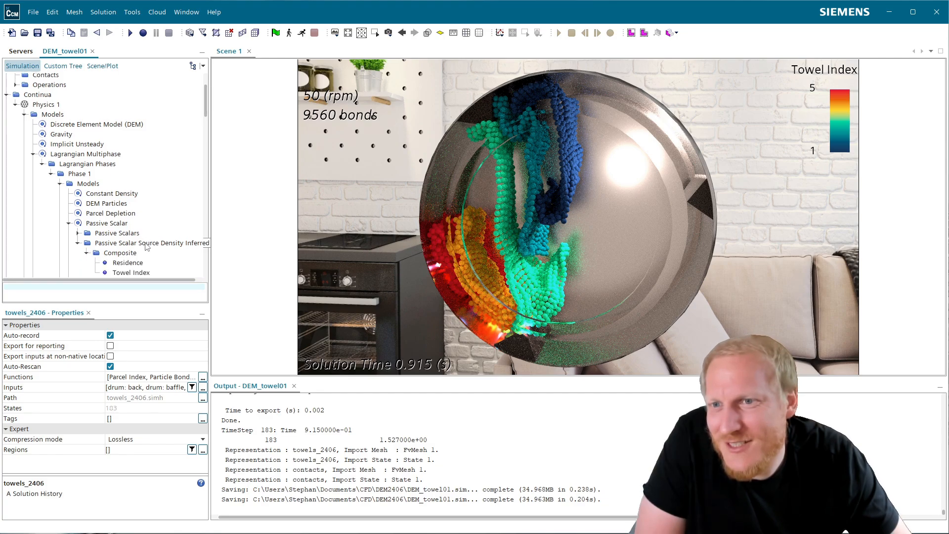
{"action": "left_click", "coordinate": [78, 244]}
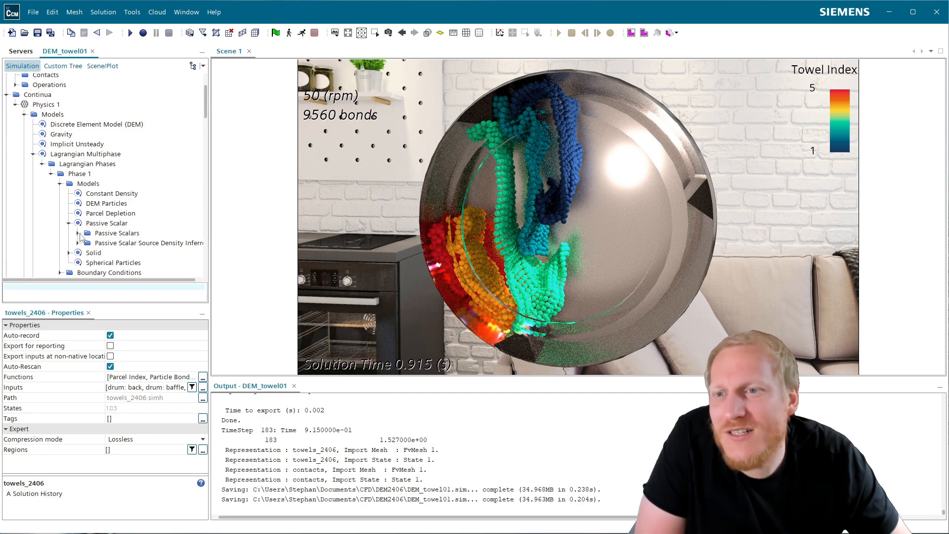
{"action": "left_click", "coordinate": [78, 234]}
{"action": "left_click", "coordinate": [105, 244]}
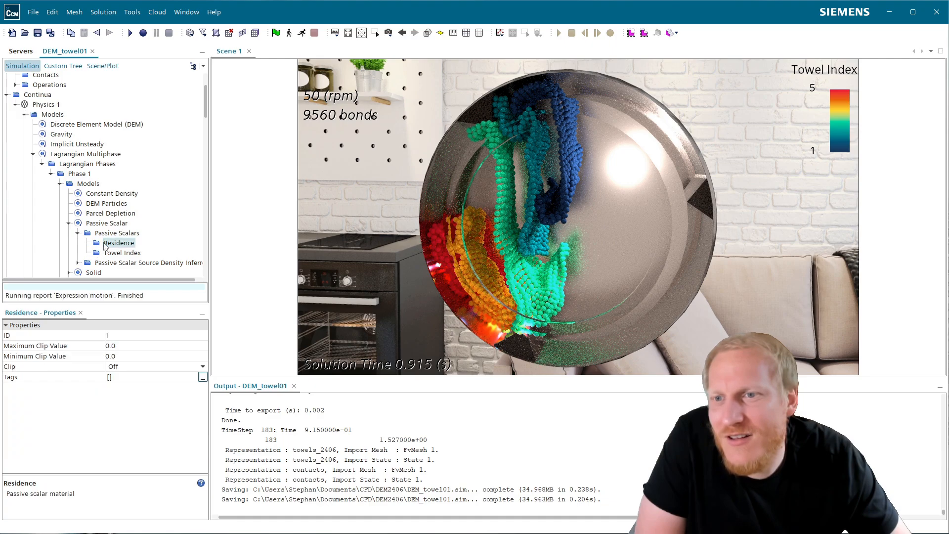
{"action": "left_click", "coordinate": [79, 233]}
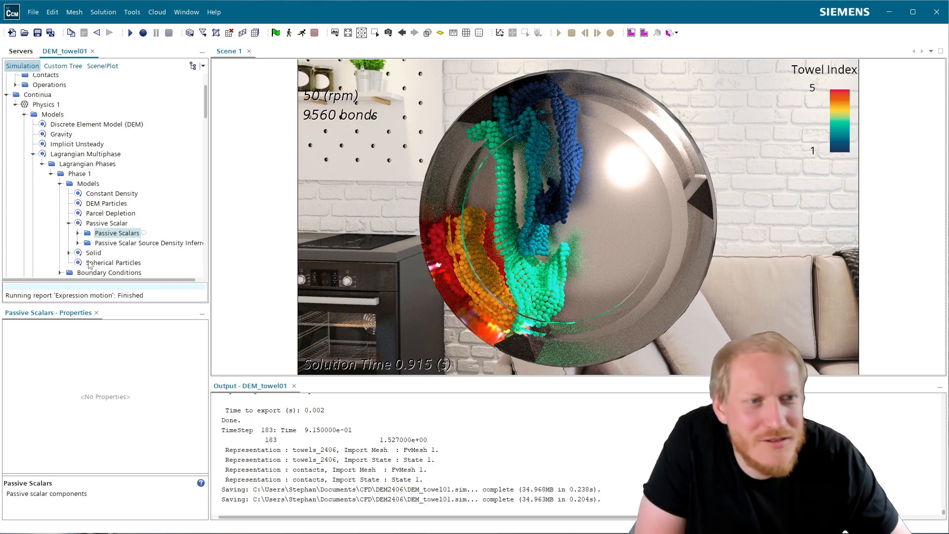
- Inspect which material properties are defined for cotton in Phase 1's Solid model
{"action": "left_click", "coordinate": [69, 253]}
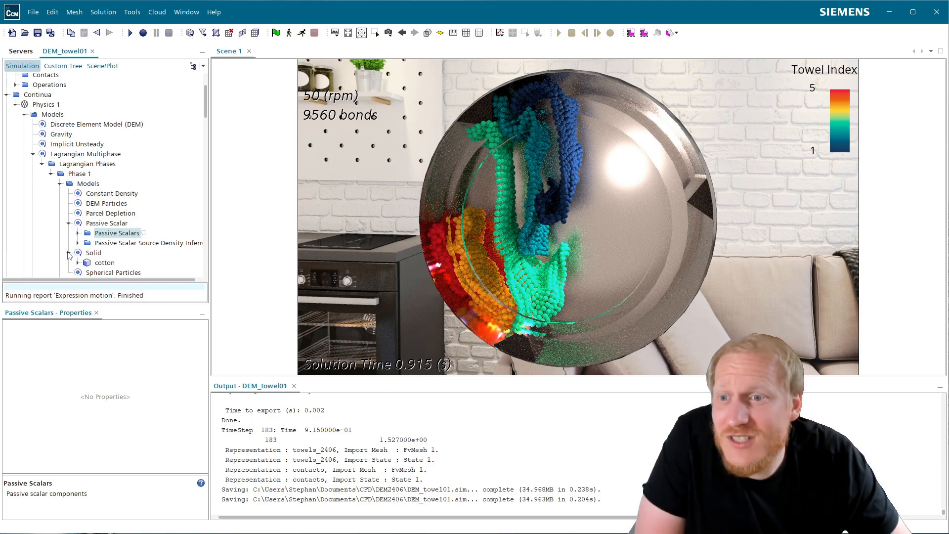
{"action": "left_click", "coordinate": [78, 263]}
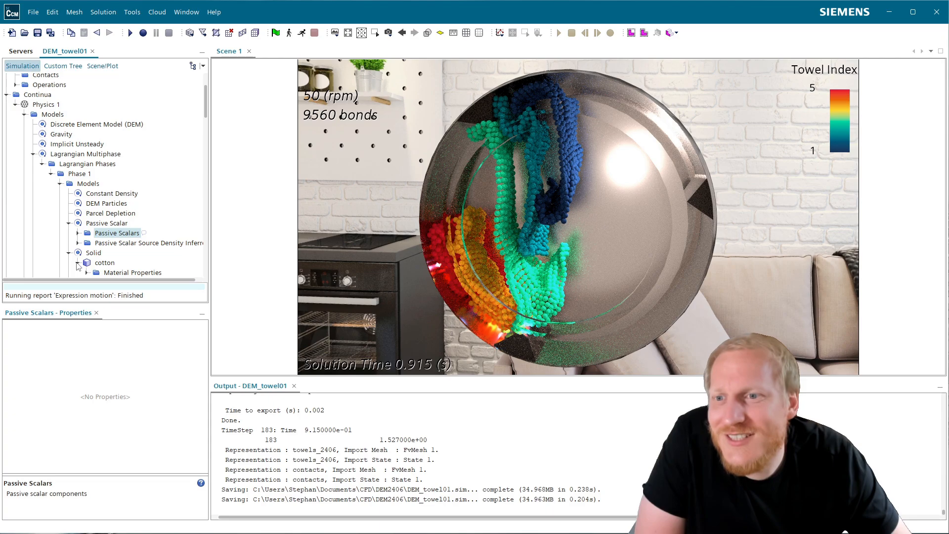
{"action": "scroll", "coordinate": [90, 238], "scroll_direction": "down", "scroll_amount": 2}
{"action": "left_click", "coordinate": [88, 218]}
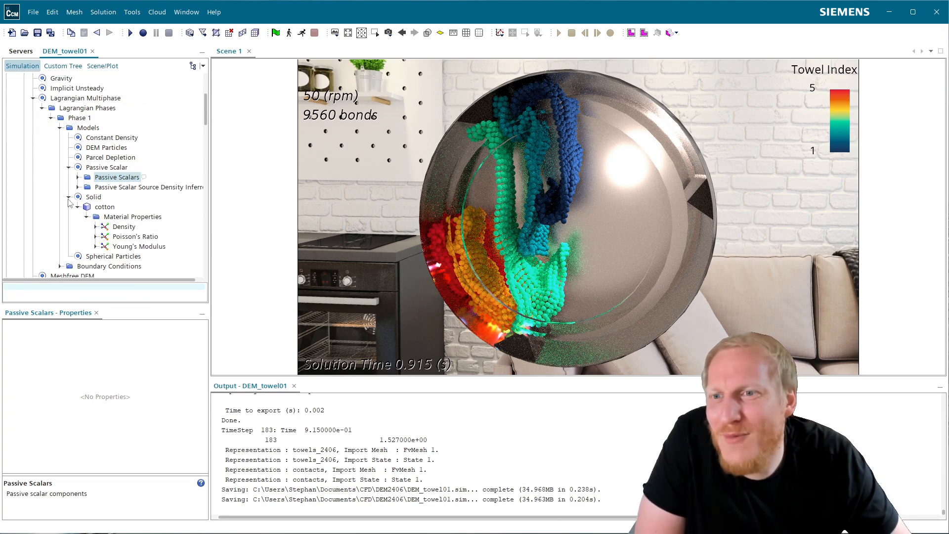
{"action": "left_click", "coordinate": [69, 197]}
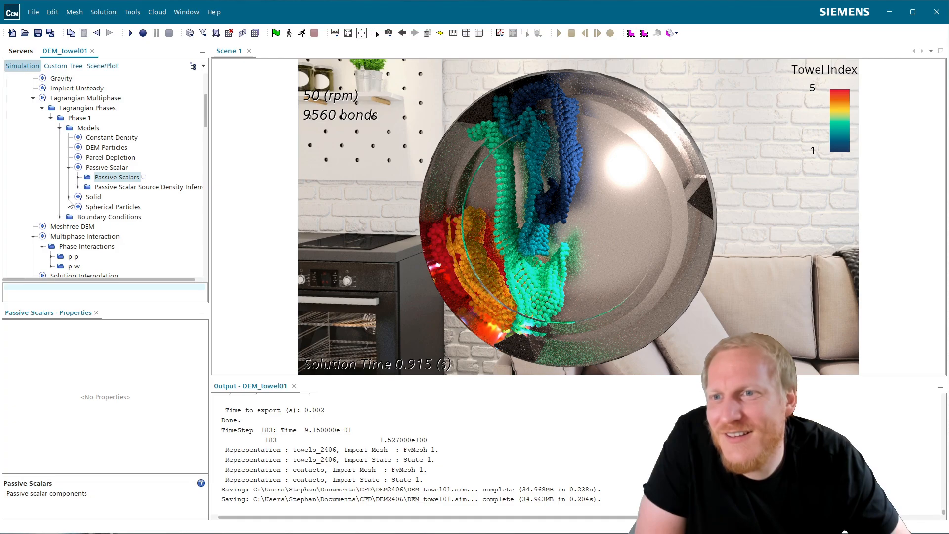
- Check the properties of Phase 1's Constant Density, DEM Particles and Parcel Depletion models
{"action": "scroll", "coordinate": [134, 192], "scroll_direction": "up", "scroll_amount": 2}
{"action": "left_click", "coordinate": [113, 197]}
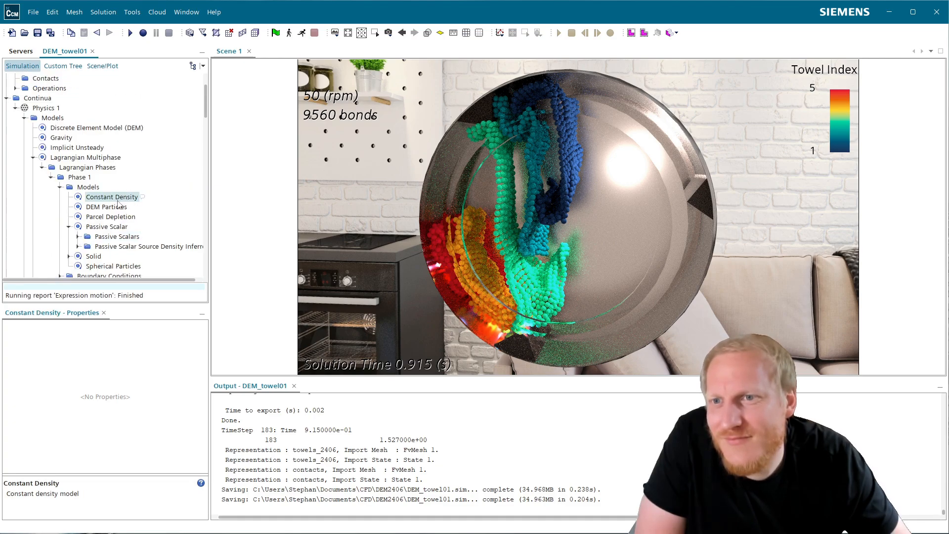
{"action": "left_click", "coordinate": [110, 208]}
{"action": "left_click", "coordinate": [113, 218]}
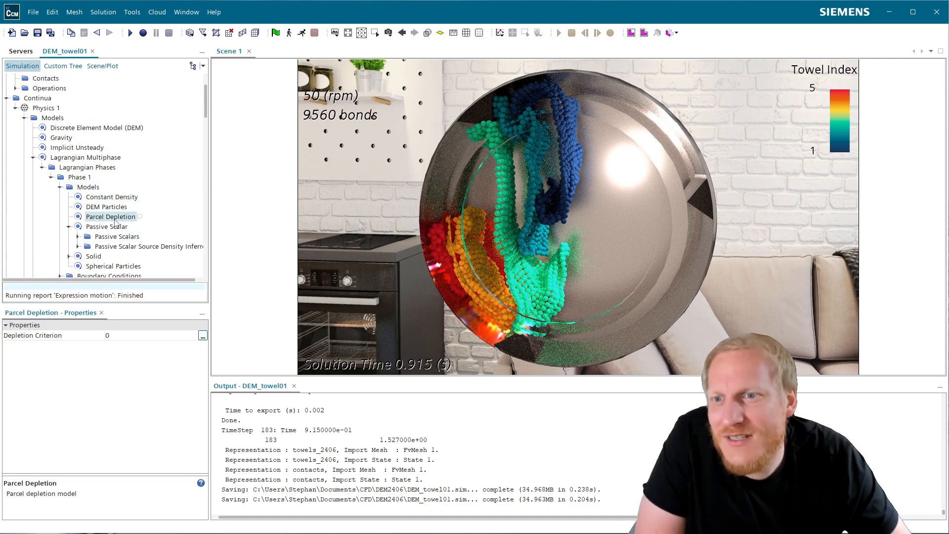
- Browse the simulation's field functions under Automation, examining the contact functions such as Contact Elastic Force
{"action": "scroll", "coordinate": [116, 224], "scroll_direction": "down", "scroll_amount": 3}
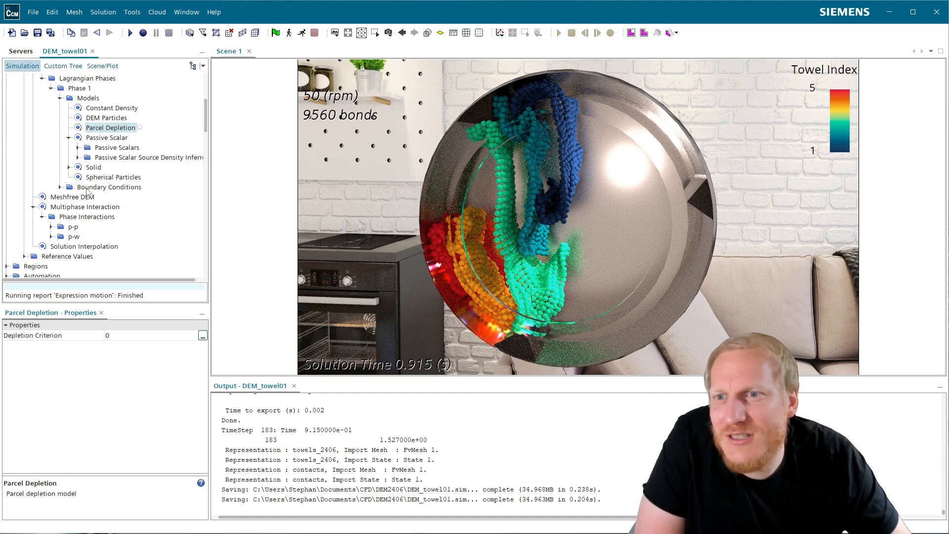
{"action": "scroll", "coordinate": [123, 233], "scroll_direction": "down", "scroll_amount": 4}
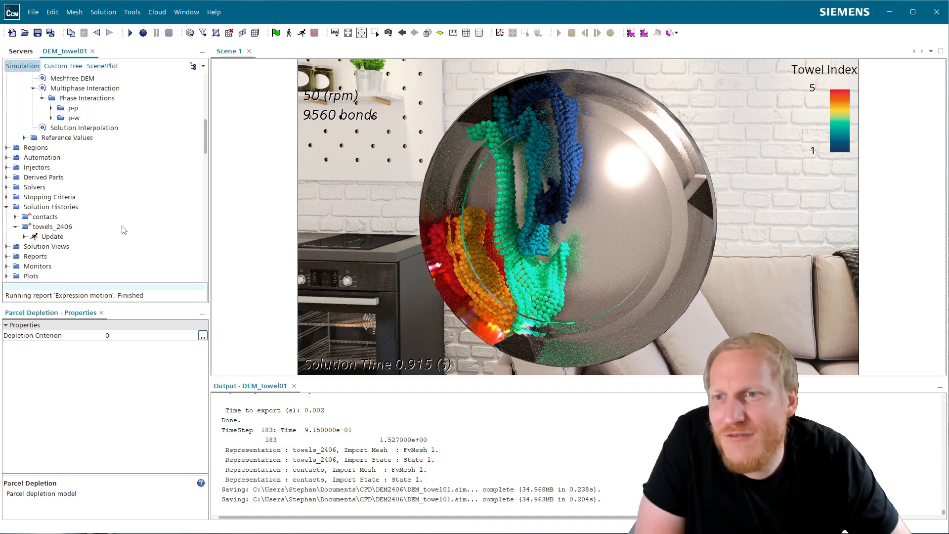
{"action": "scroll", "coordinate": [75, 245], "scroll_direction": "down", "scroll_amount": 2}
{"action": "scroll", "coordinate": [70, 247], "scroll_direction": "up", "scroll_amount": 2}
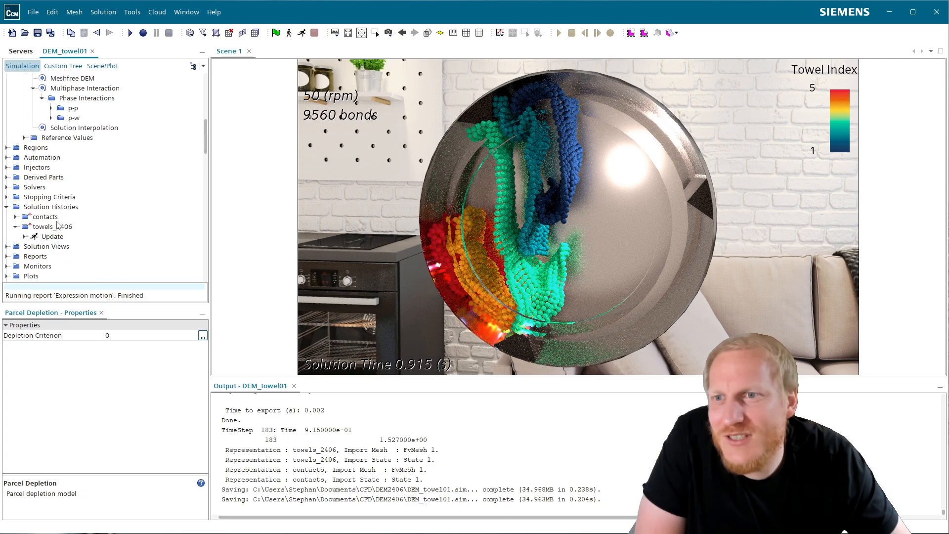
{"action": "left_click", "coordinate": [7, 157]}
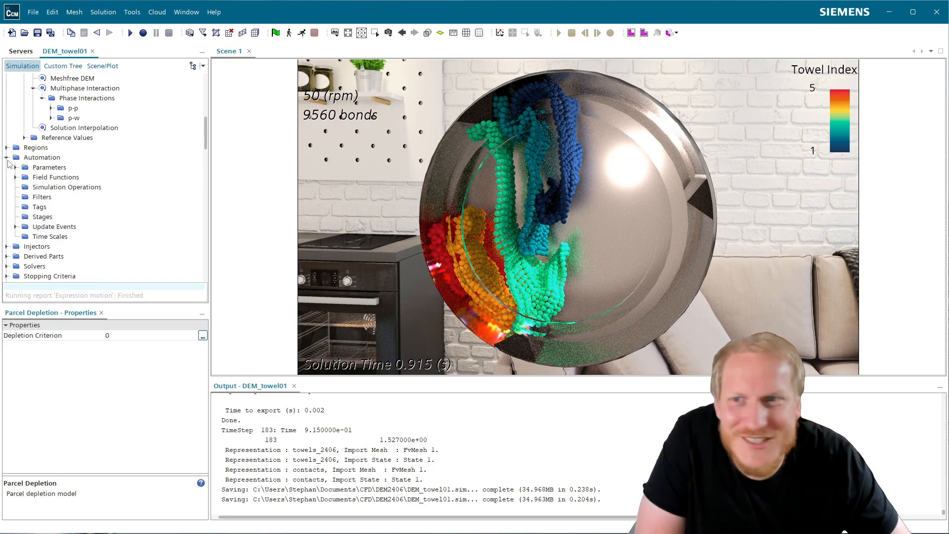
{"action": "left_click", "coordinate": [16, 177]}
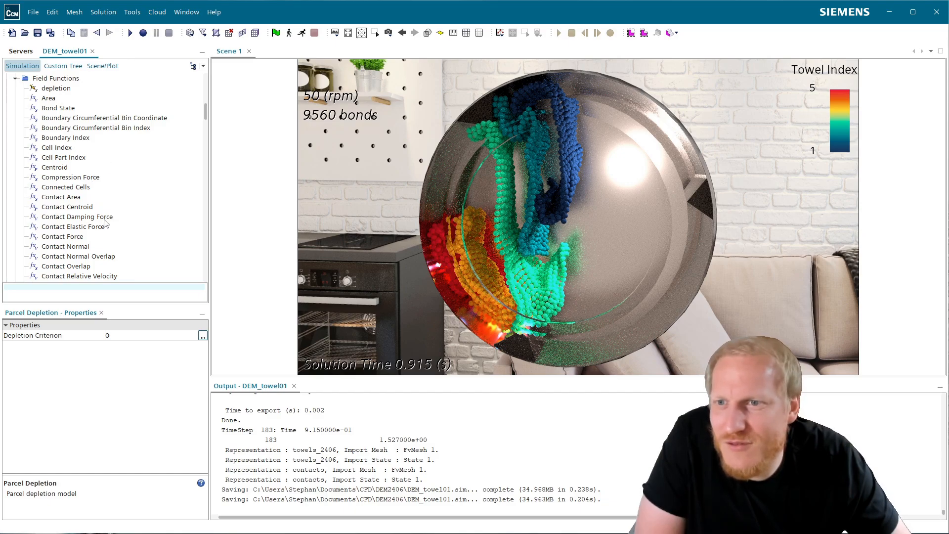
{"action": "scroll", "coordinate": [109, 231], "scroll_direction": "down", "scroll_amount": 1}
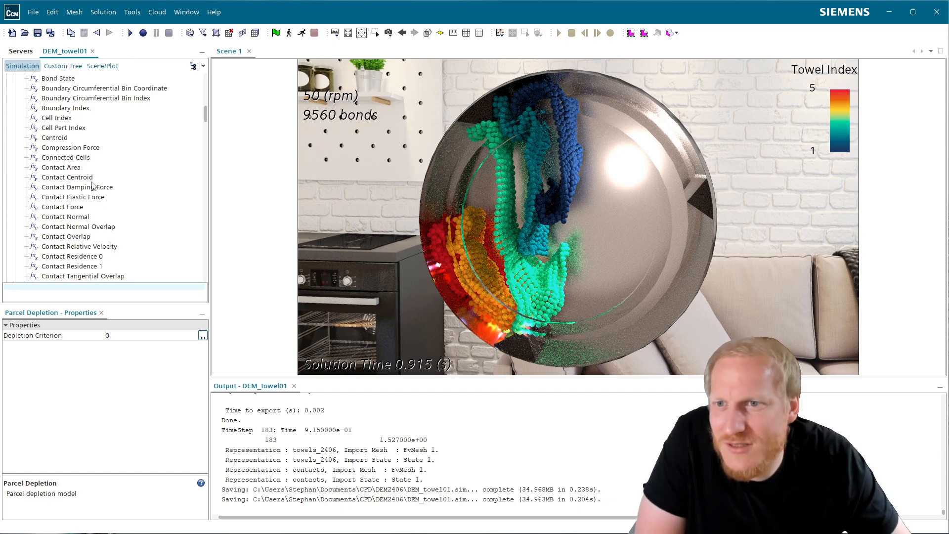
{"action": "left_click", "coordinate": [88, 198]}
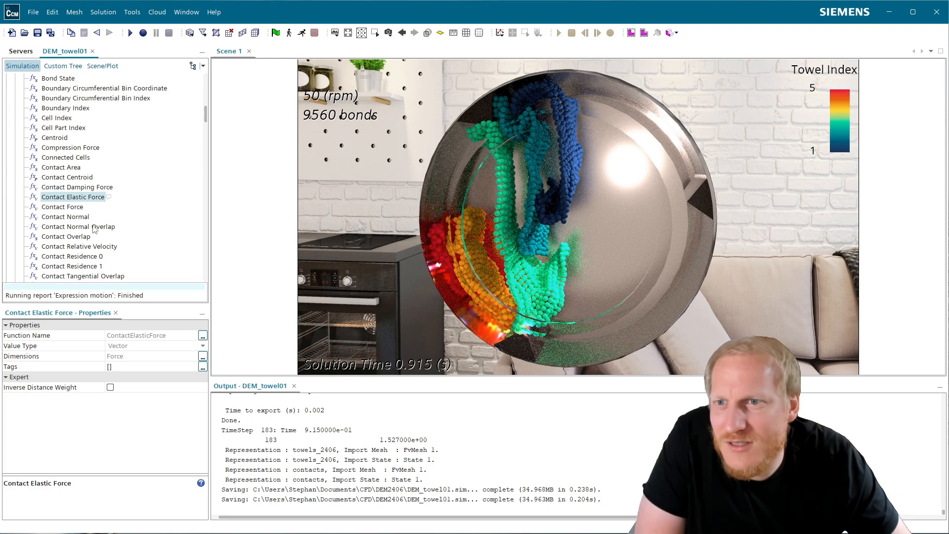
{"action": "scroll", "coordinate": [96, 231], "scroll_direction": "down", "scroll_amount": 4}
{"action": "scroll", "coordinate": [101, 238], "scroll_direction": "down", "scroll_amount": 5}
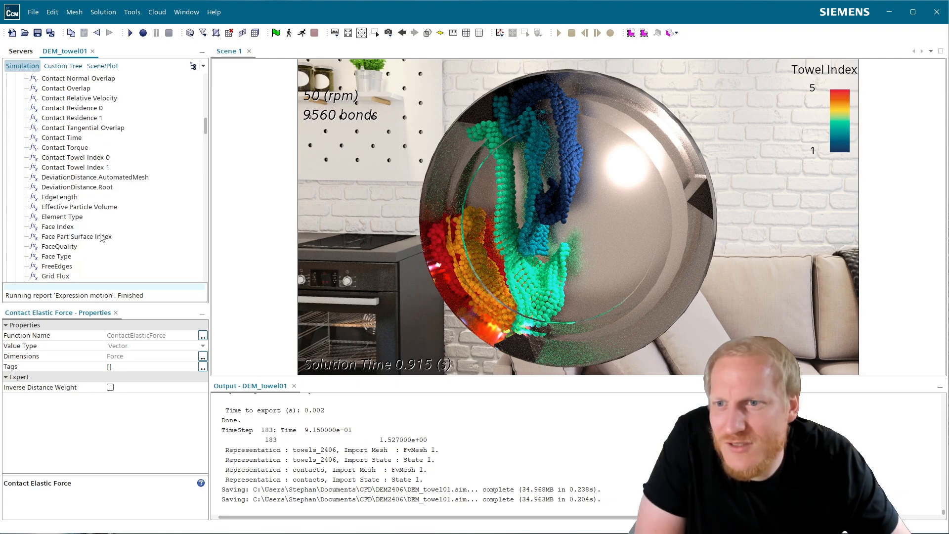
- Review the Contact field functions available for the 12_TowelIndex displayer's scalar field in Scene 1, leaving the selection unmodified
{"action": "left_click", "coordinate": [102, 66]}
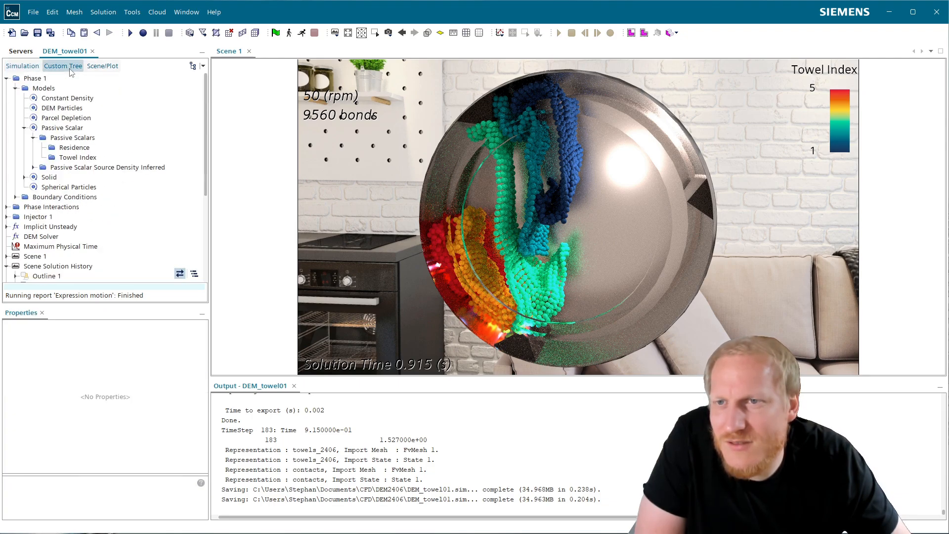
{"action": "left_click", "coordinate": [47, 197]}
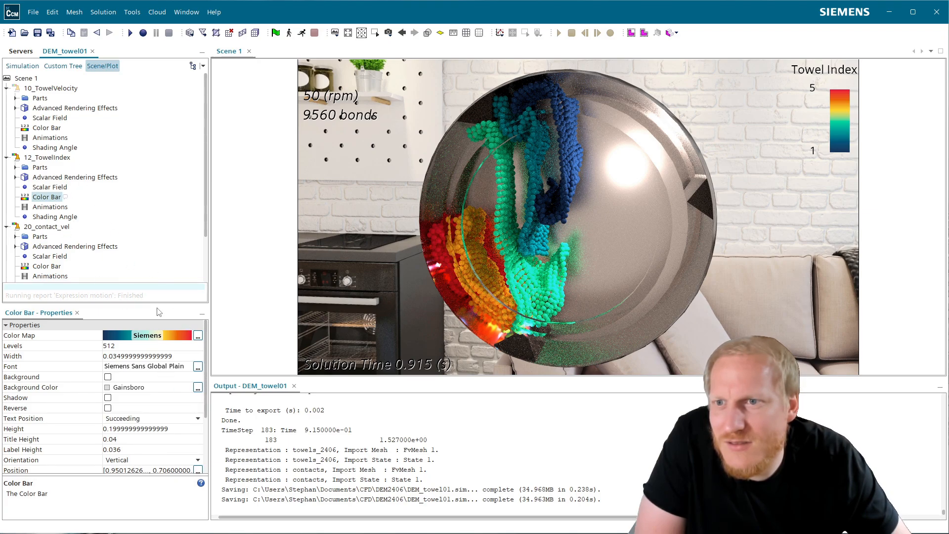
{"action": "left_click", "coordinate": [74, 188]}
{"action": "left_click", "coordinate": [203, 336]}
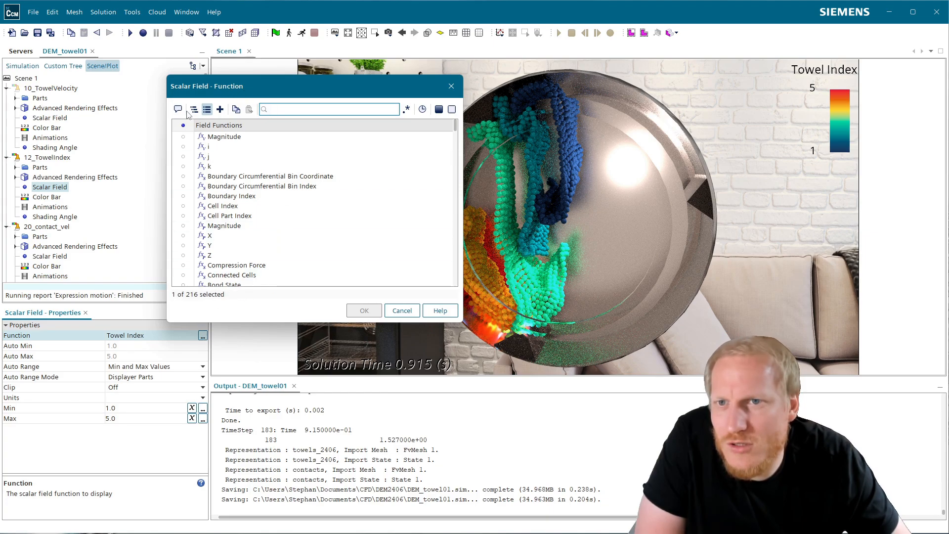
{"action": "left_click", "coordinate": [194, 110]}
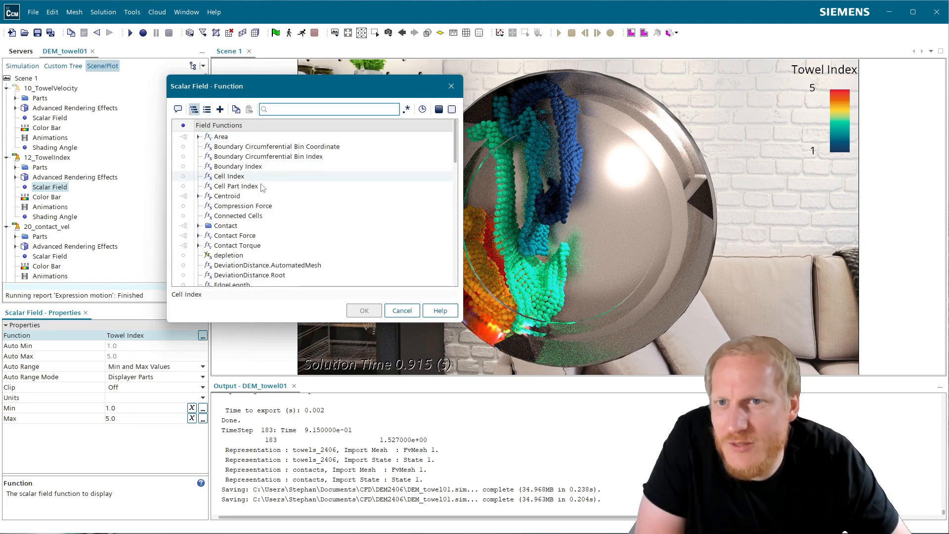
{"action": "left_click", "coordinate": [198, 226]}
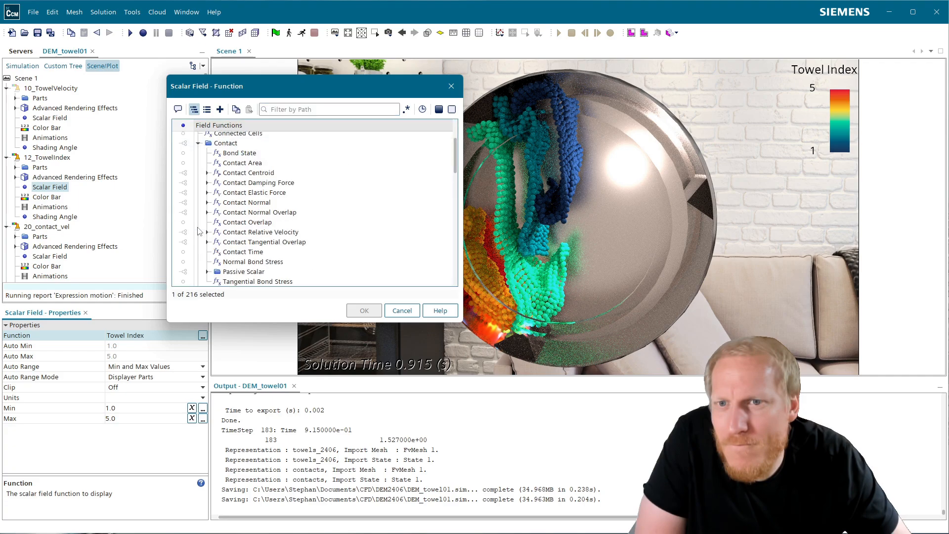
{"action": "scroll", "coordinate": [264, 248], "scroll_direction": "up", "scroll_amount": 1}
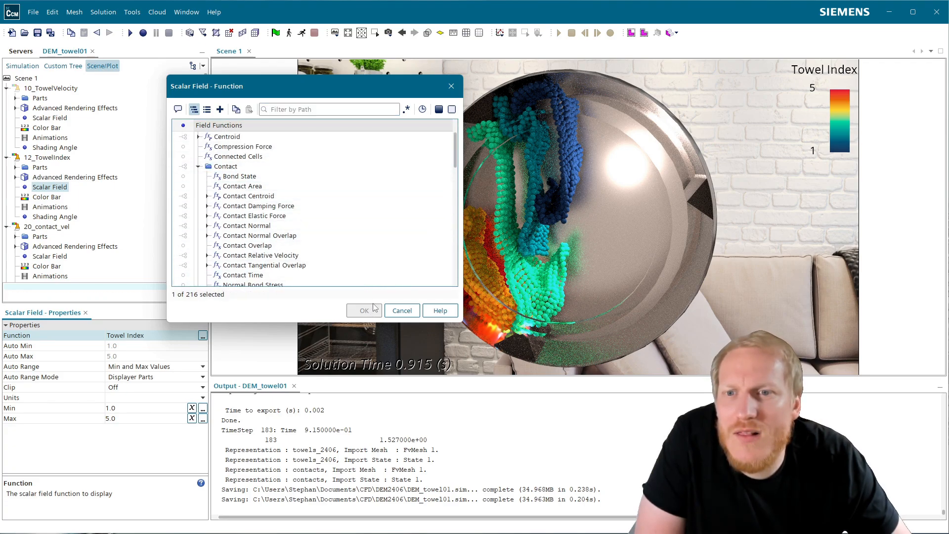
{"action": "left_click", "coordinate": [402, 311]}
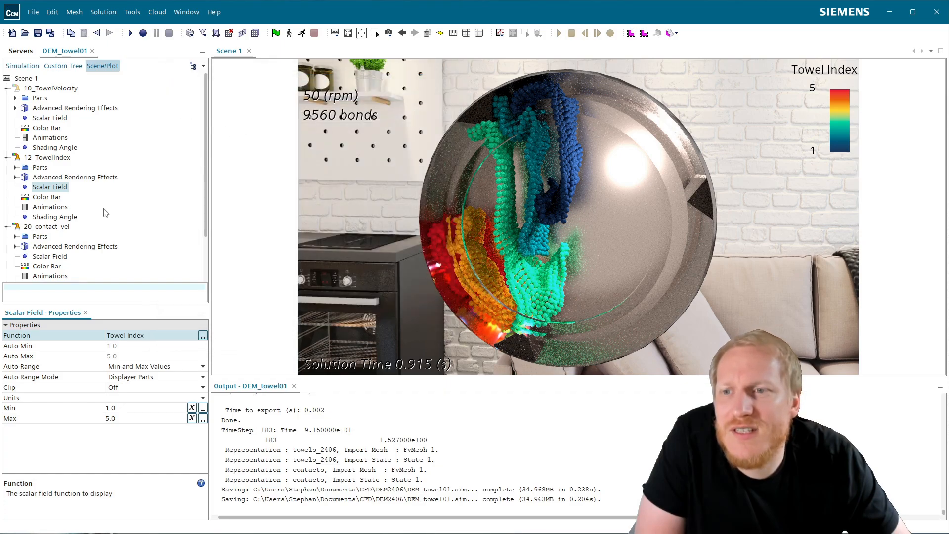
- Hide all parts of the 12_TowelIndex displayer in Scene 1
{"action": "scroll", "coordinate": [51, 182], "scroll_direction": "down", "scroll_amount": 2}
{"action": "scroll", "coordinate": [69, 130], "scroll_direction": "up", "scroll_amount": 2}
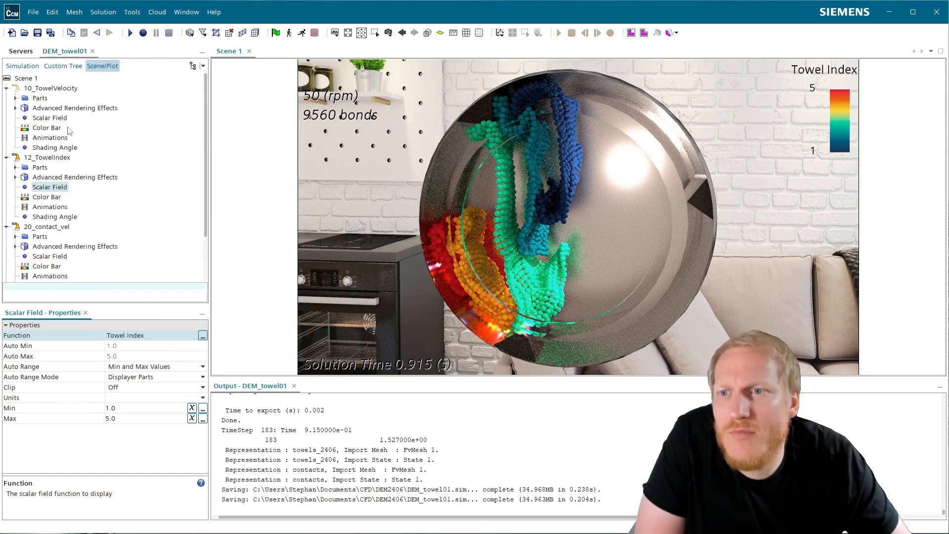
{"action": "left_click", "coordinate": [58, 159]}
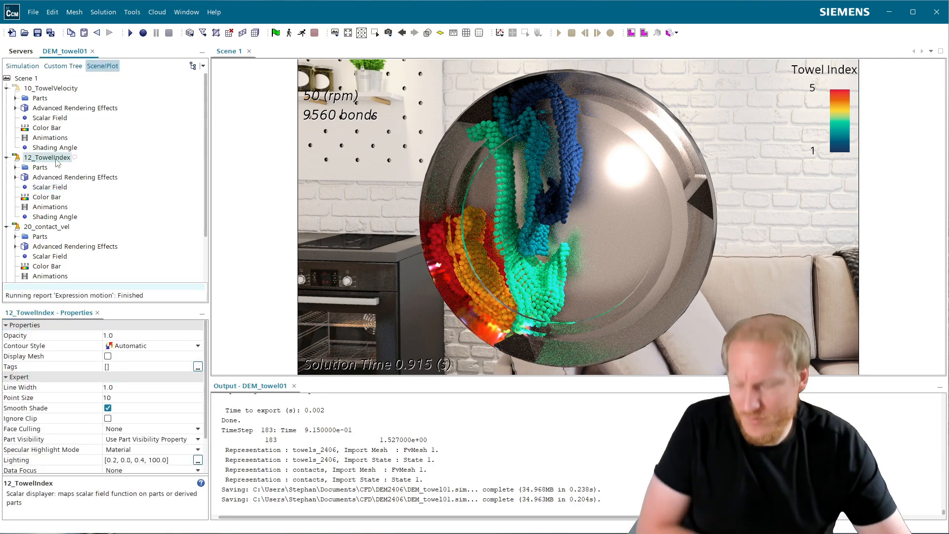
{"action": "left_click", "coordinate": [23, 79]}
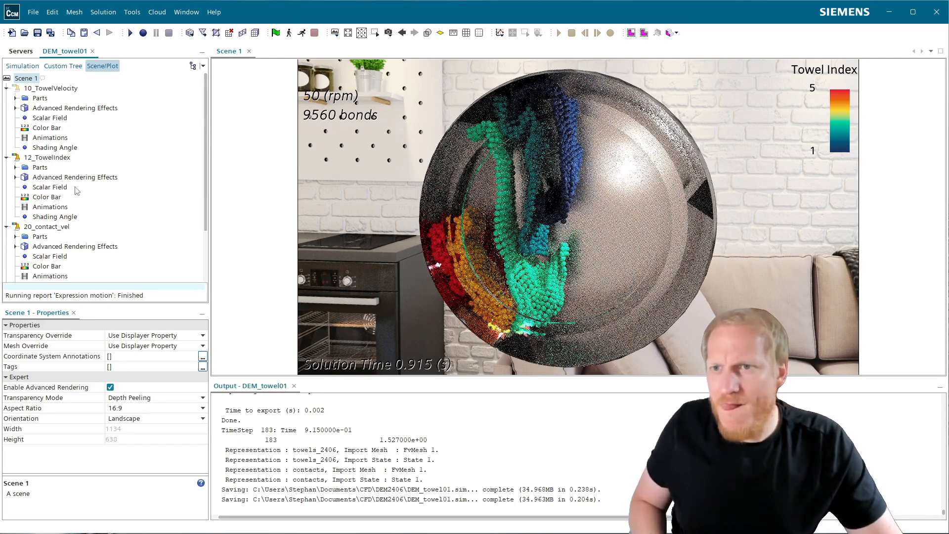
{"action": "left_click", "coordinate": [51, 158]}
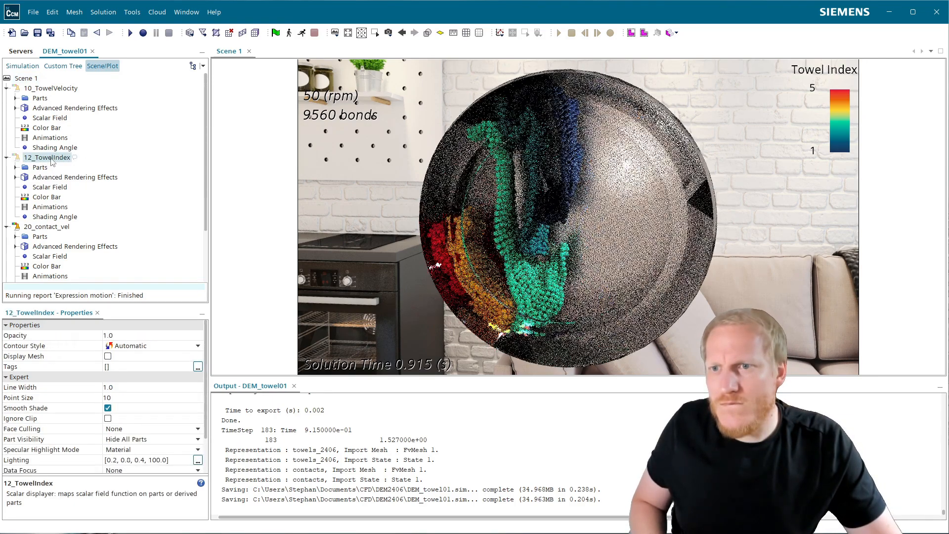
- Paste a copy of the 12_TowelIndex displayer into Scene 1 and expand the copy
{"action": "right_click", "coordinate": [30, 80]}
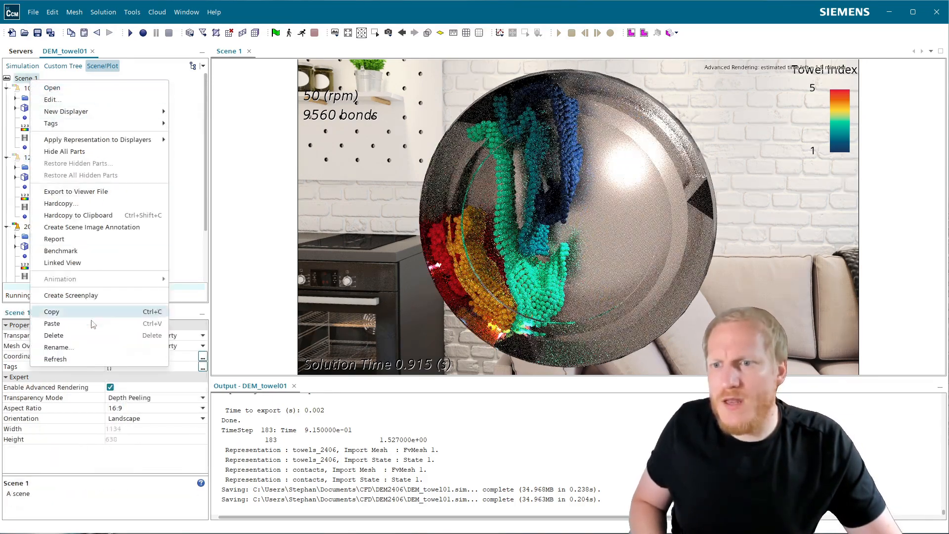
{"action": "left_click", "coordinate": [74, 359]}
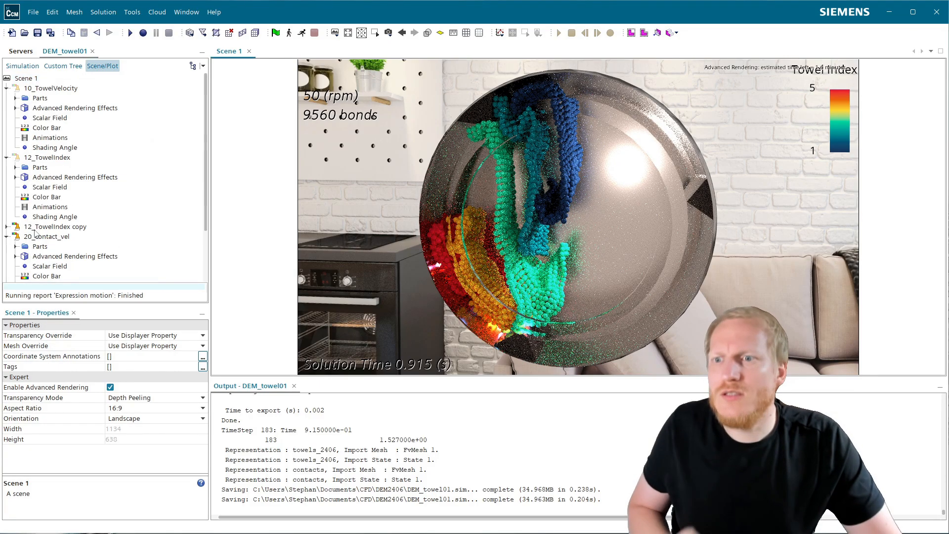
{"action": "left_click", "coordinate": [7, 226]}
{"action": "left_click", "coordinate": [54, 226]}
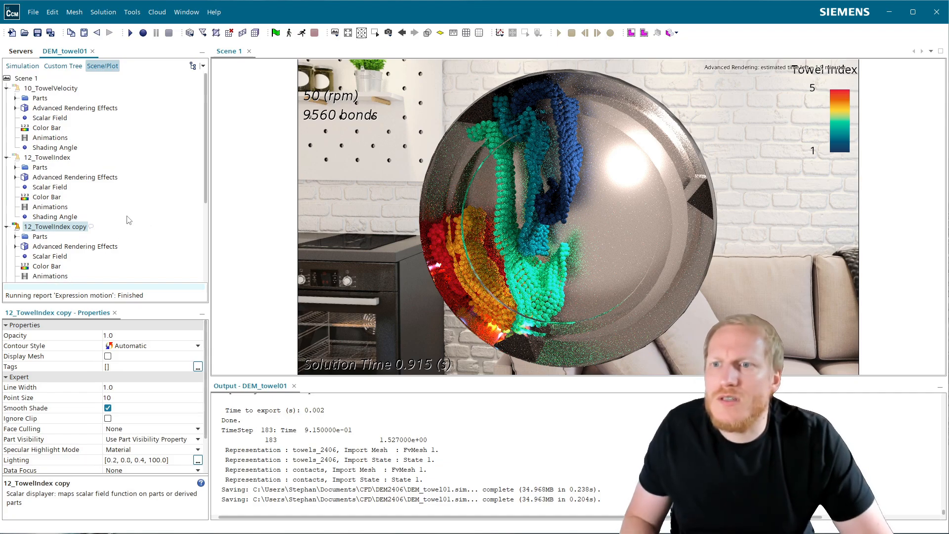
- Rename the copied 12_TowelIndex displayer as 13_contactforce-P-P
{"action": "key", "text": "F1"}
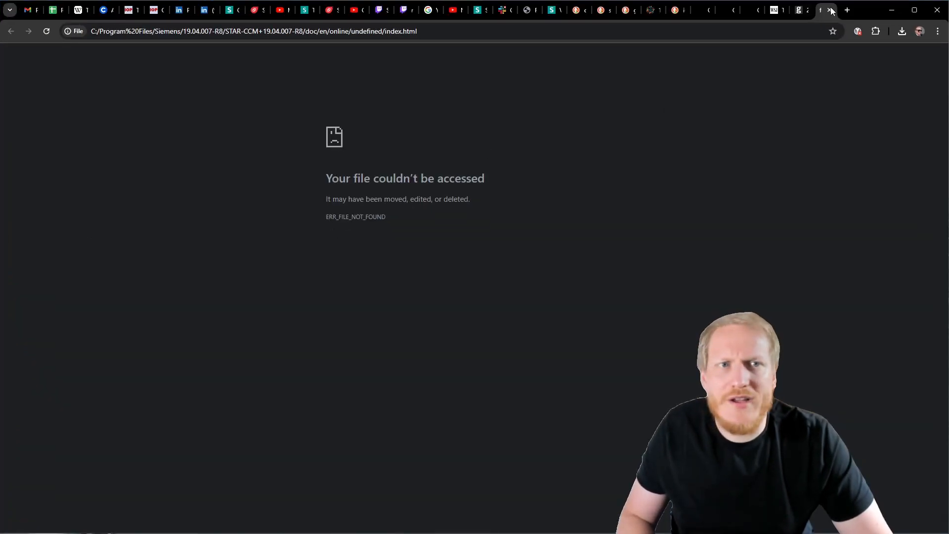
{"action": "left_click", "coordinate": [893, 10]}
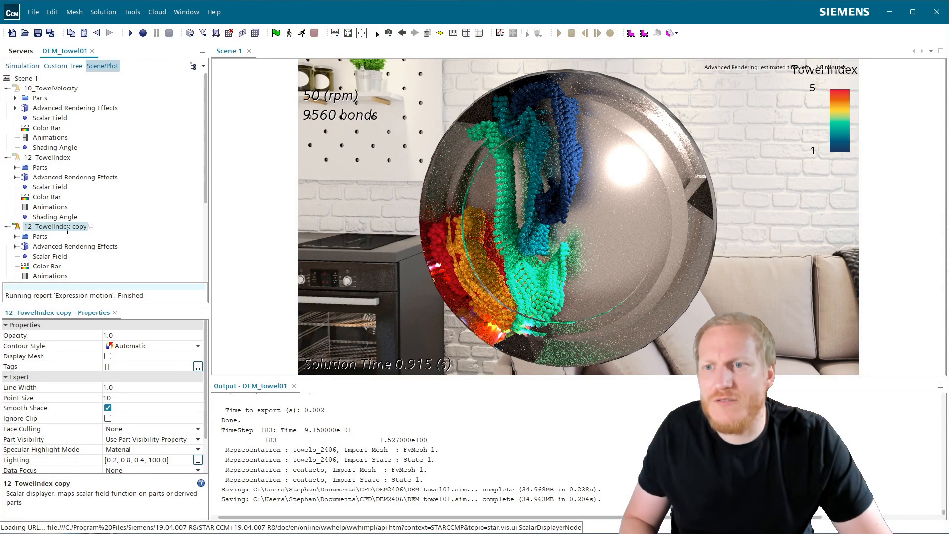
{"action": "key", "text": "F2"}
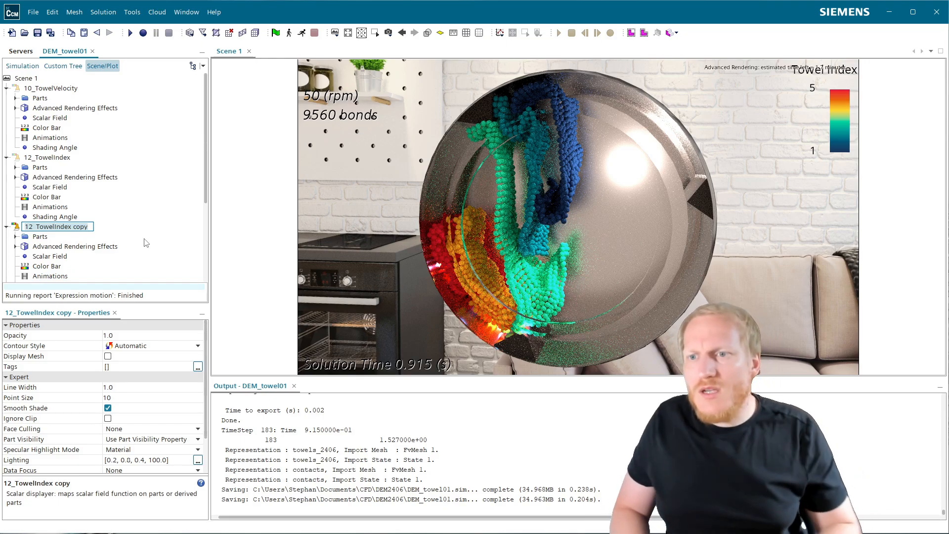
{"action": "scroll", "coordinate": [106, 156], "scroll_direction": "down", "scroll_amount": 3}
{"action": "scroll", "coordinate": [107, 158], "scroll_direction": "up", "scroll_amount": 2}
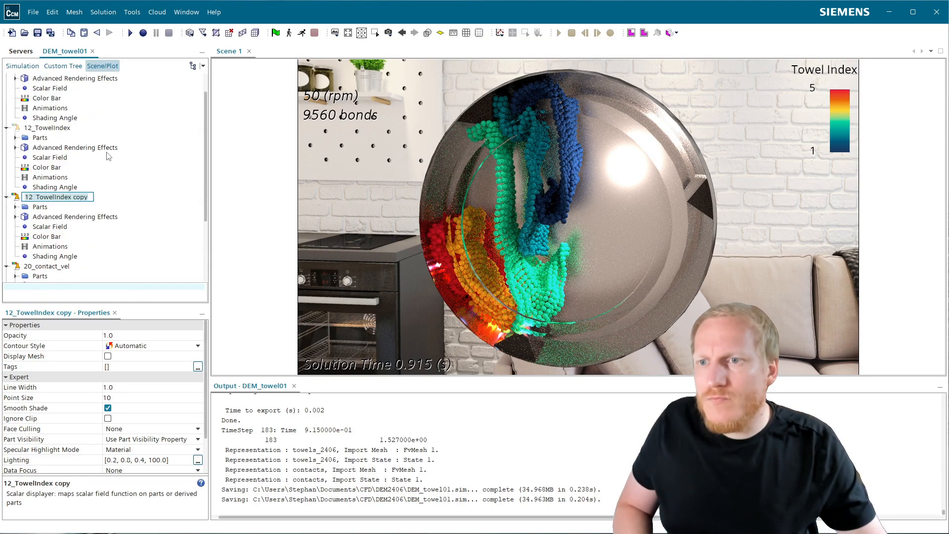
{"action": "type", "text": "13"}
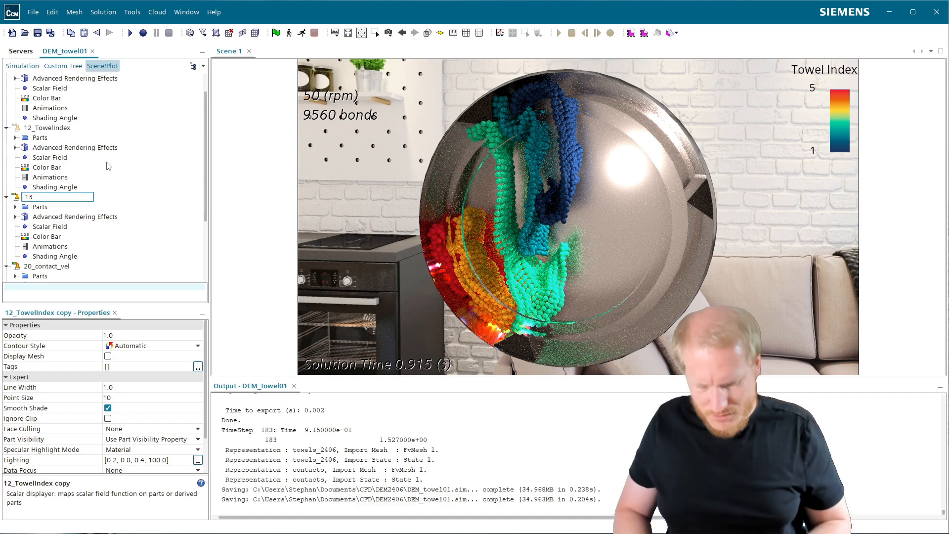
{"action": "type", "text": "_contact"}
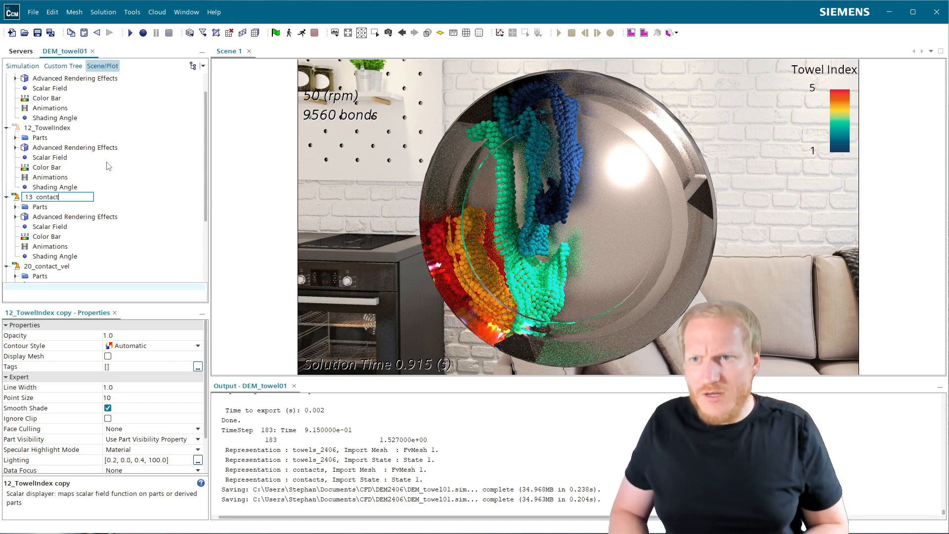
{"action": "type", "text": "force-P-P"}
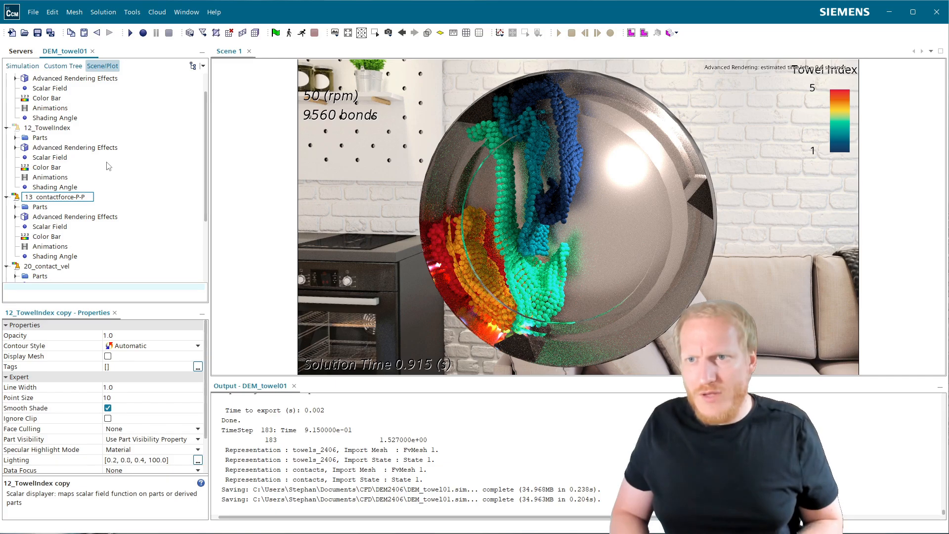
{"action": "key", "text": "Return"}
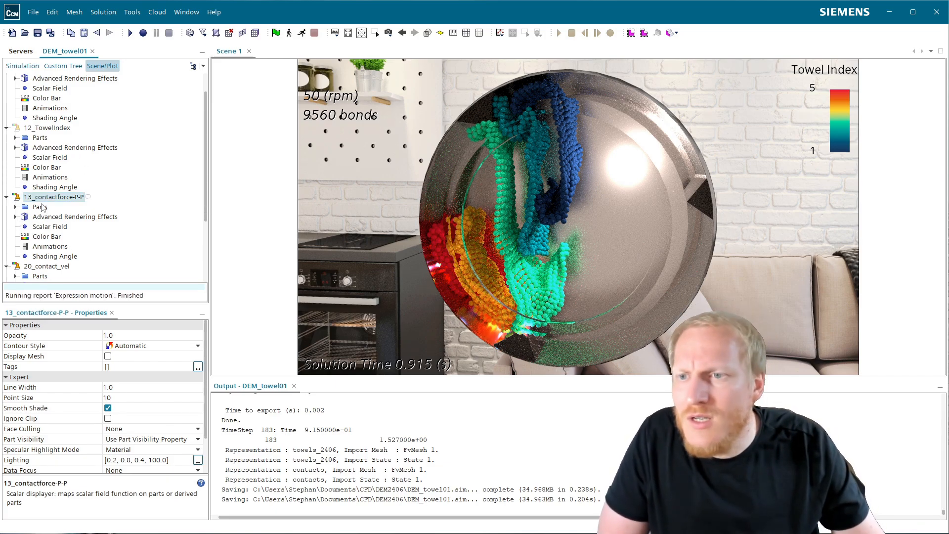
- Set the scalar field function of 13_contactforce-P-P to Contact Force: Magnitude
{"action": "left_click", "coordinate": [50, 226]}
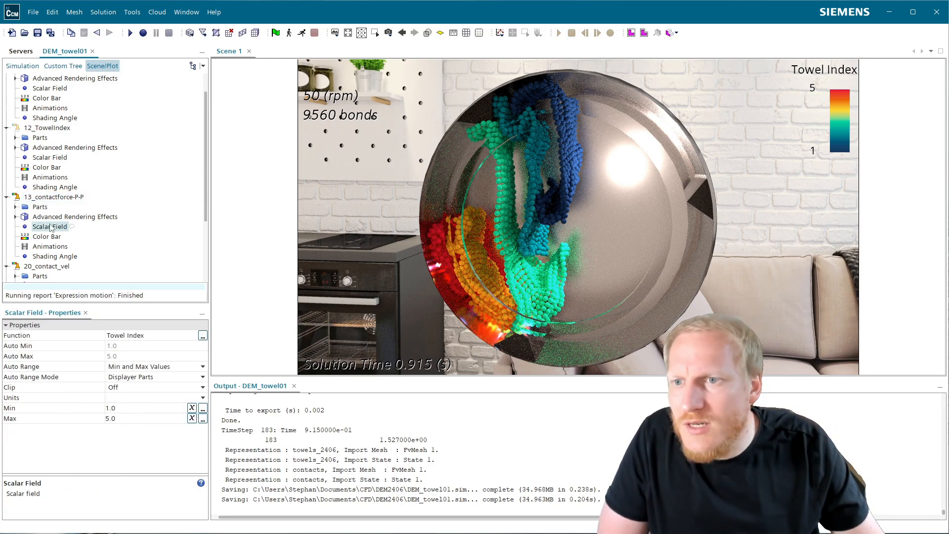
{"action": "left_click", "coordinate": [203, 336]}
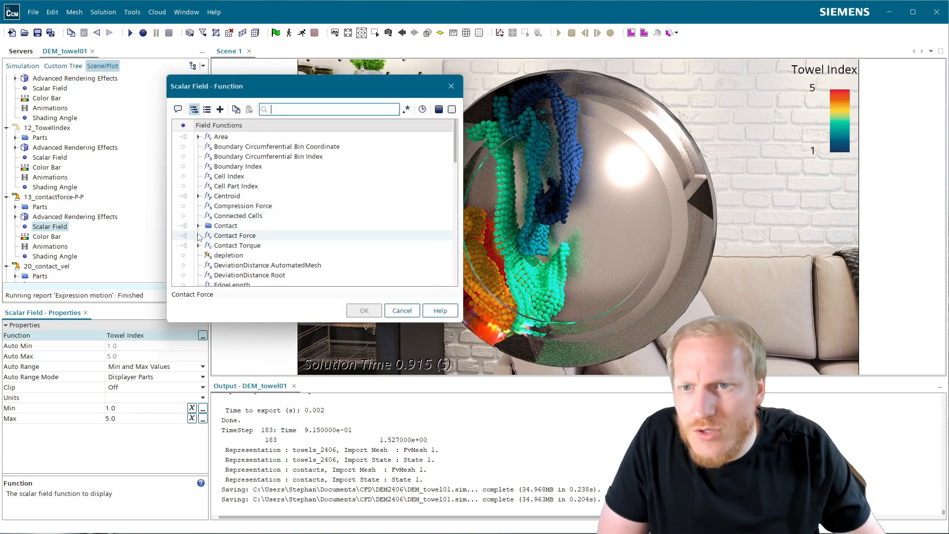
{"action": "left_click", "coordinate": [198, 226]}
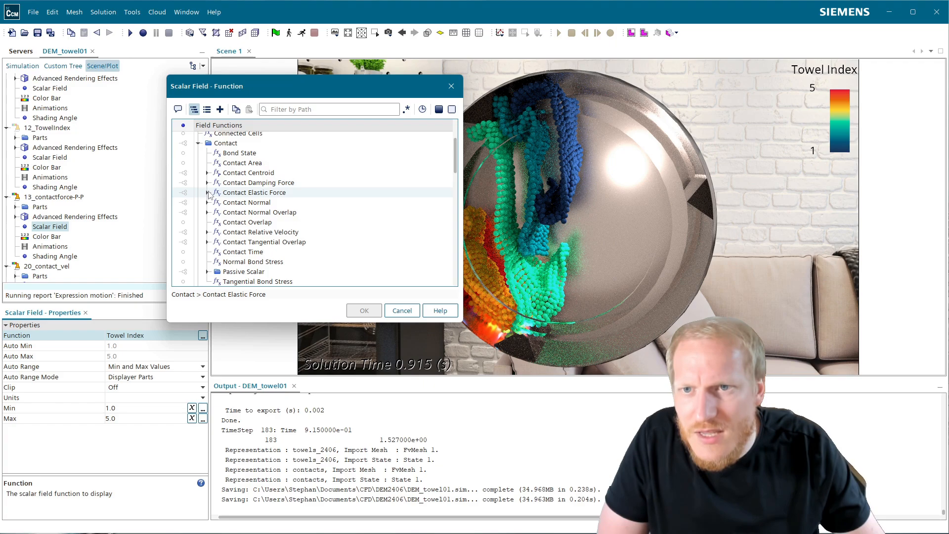
{"action": "scroll", "coordinate": [208, 198], "scroll_direction": "down", "scroll_amount": 3}
{"action": "left_click", "coordinate": [198, 206]}
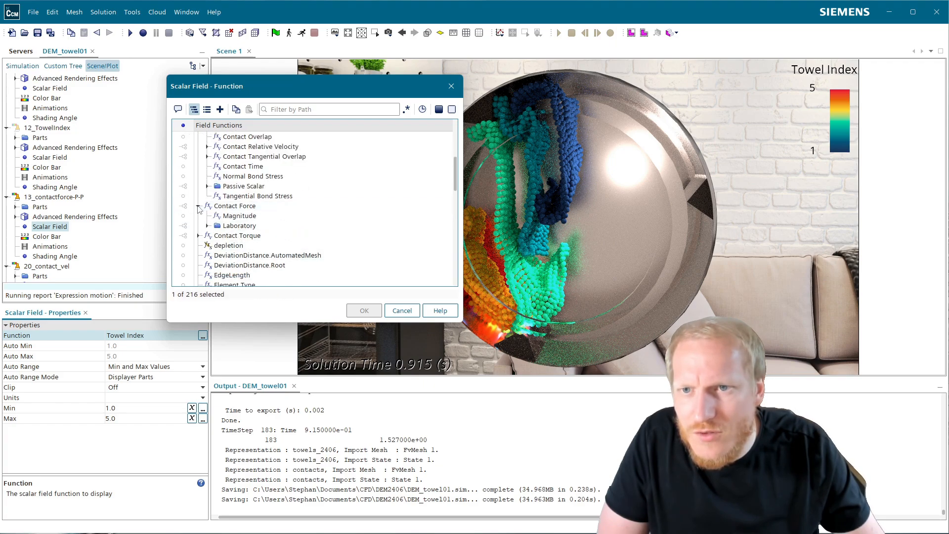
{"action": "left_click", "coordinate": [207, 226]}
{"action": "left_click", "coordinate": [240, 215]}
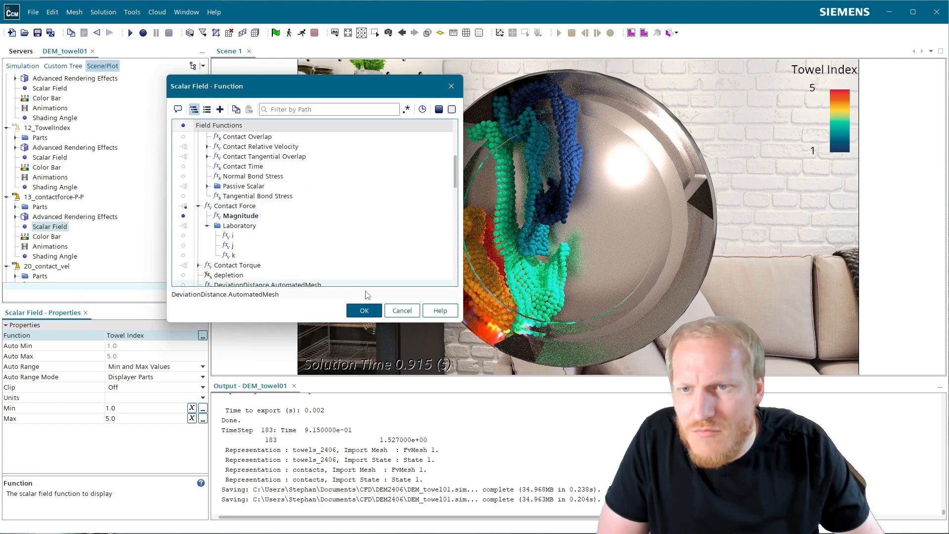
{"action": "left_click", "coordinate": [367, 310]}
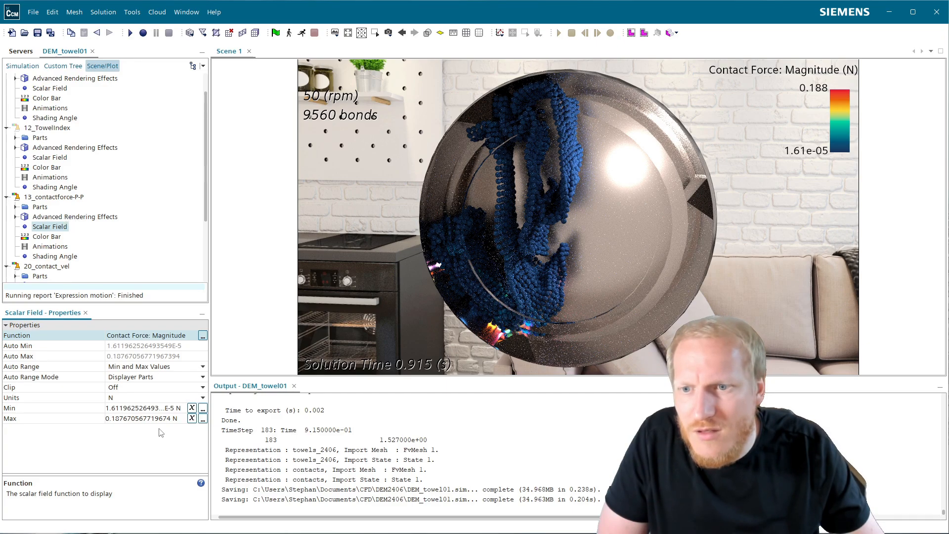
- Set the color bar scale mode of the 13_contactforce-P-P displayer to Log10
{"action": "left_click", "coordinate": [156, 409]}
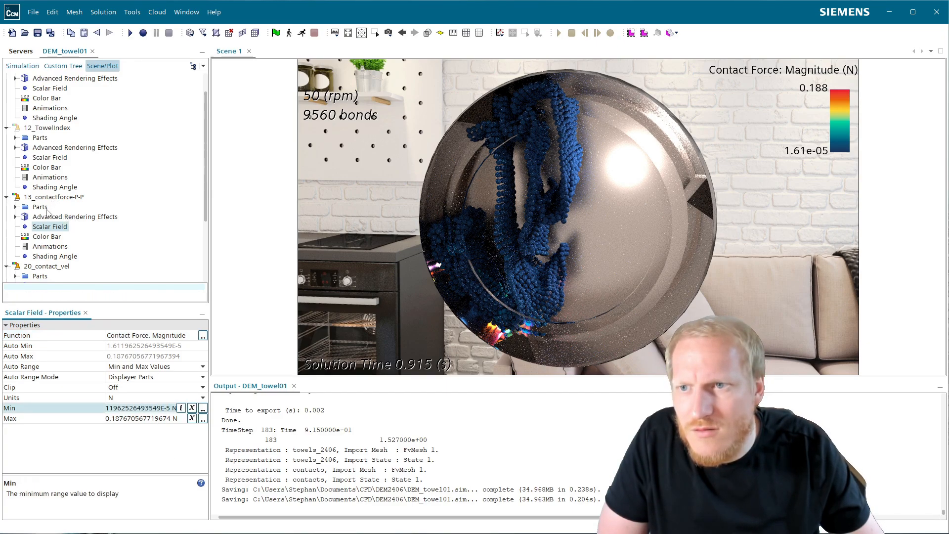
{"action": "left_click", "coordinate": [45, 238]}
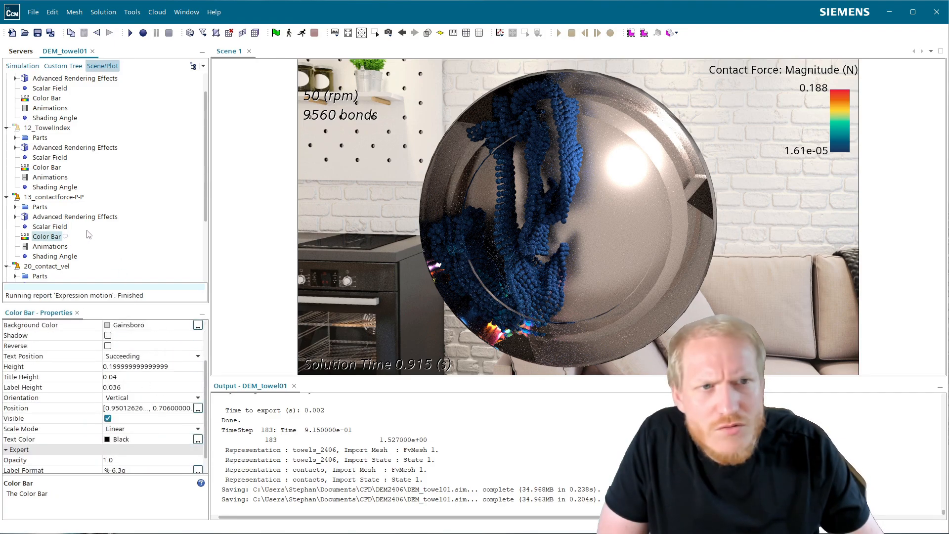
{"action": "left_click", "coordinate": [52, 228]}
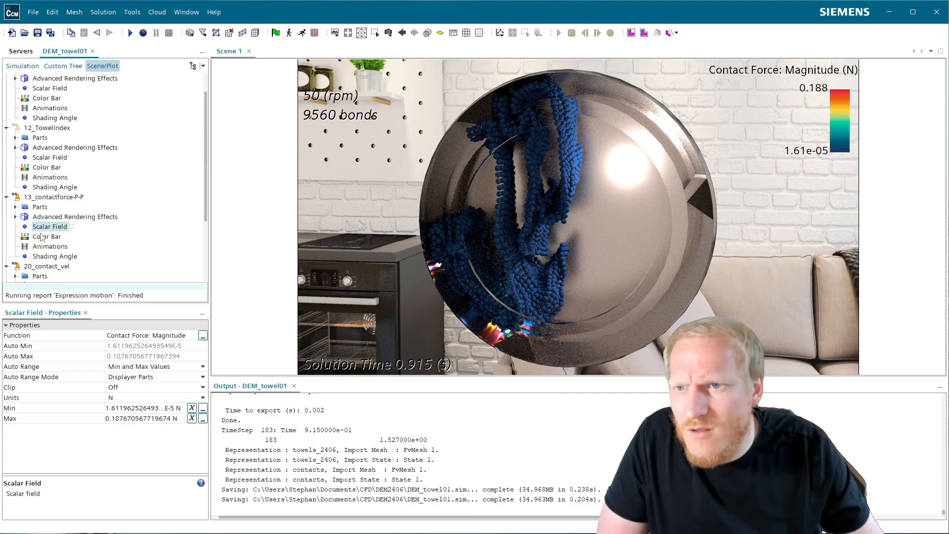
{"action": "left_click", "coordinate": [41, 237]}
{"action": "scroll", "coordinate": [128, 452], "scroll_direction": "down", "scroll_amount": 2}
{"action": "left_click", "coordinate": [124, 429]}
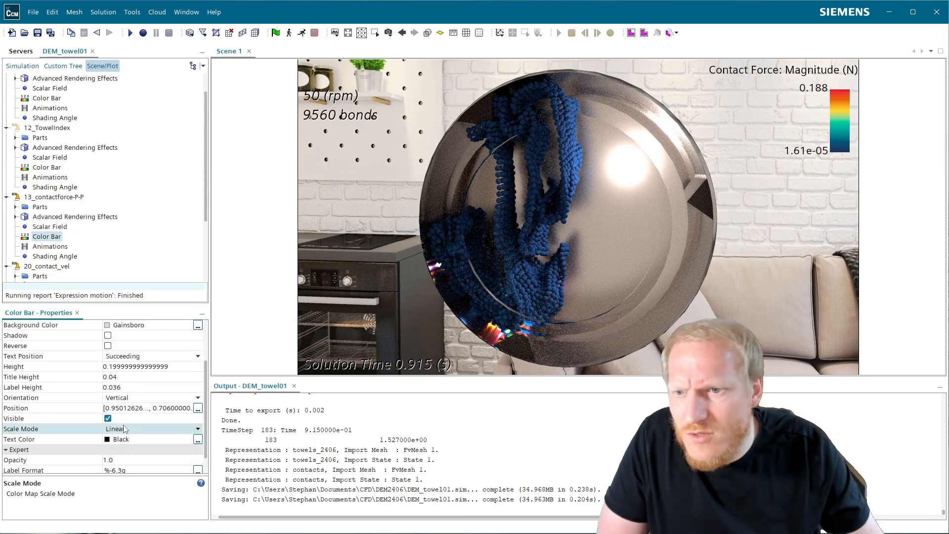
{"action": "left_click", "coordinate": [123, 429]}
{"action": "left_click", "coordinate": [124, 449]}
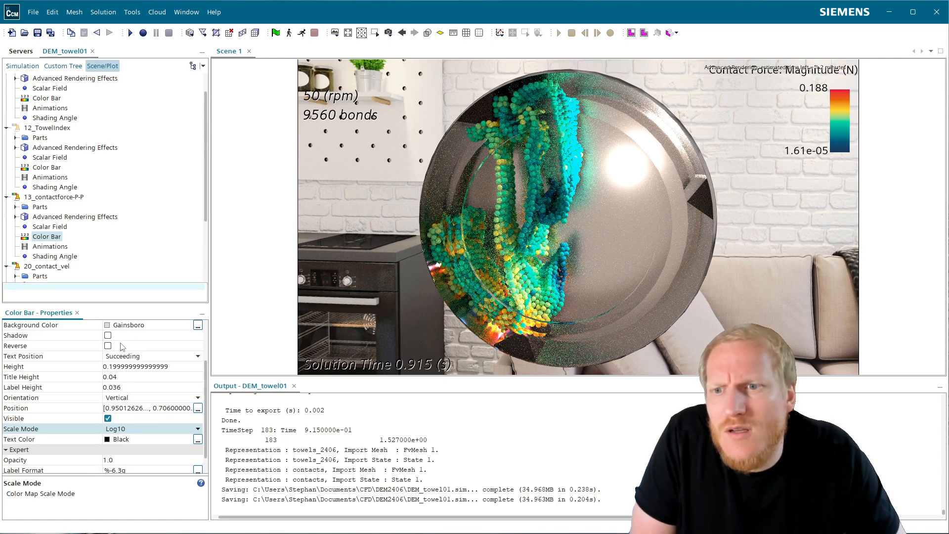
- Try Contact Elastic Force: Magnitude as the scalar field function of 13_contactforce-P-P
{"action": "scroll", "coordinate": [119, 320], "scroll_direction": "up", "scroll_amount": 2}
{"action": "left_click", "coordinate": [54, 227]}
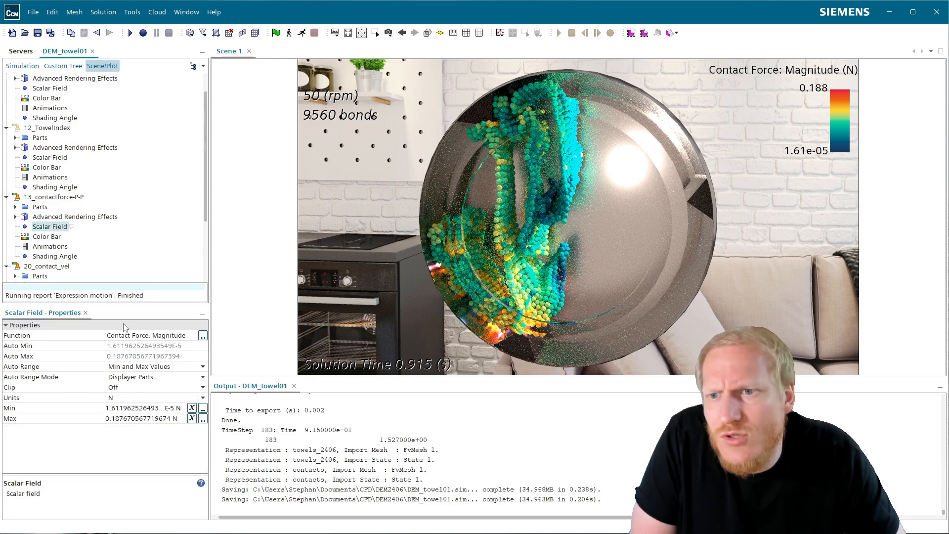
{"action": "left_click", "coordinate": [203, 336]}
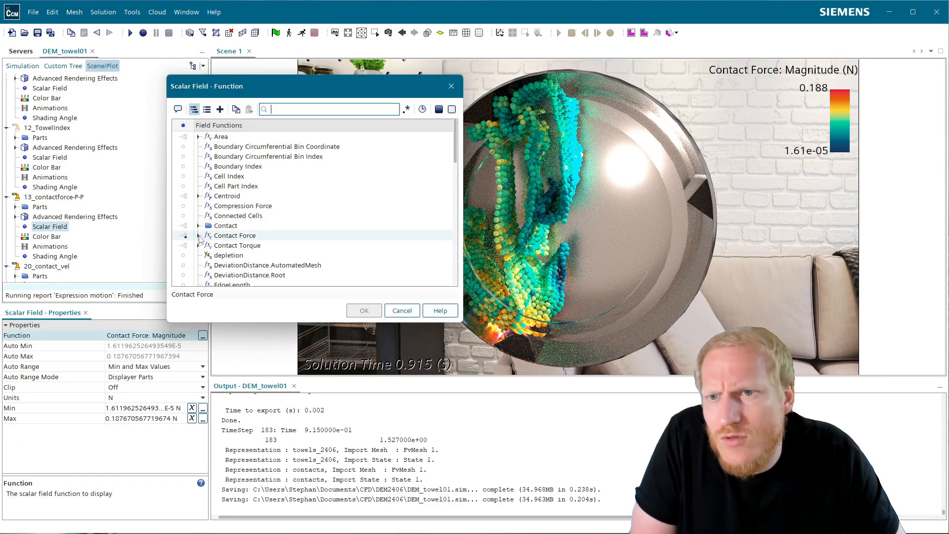
{"action": "left_click", "coordinate": [199, 236]}
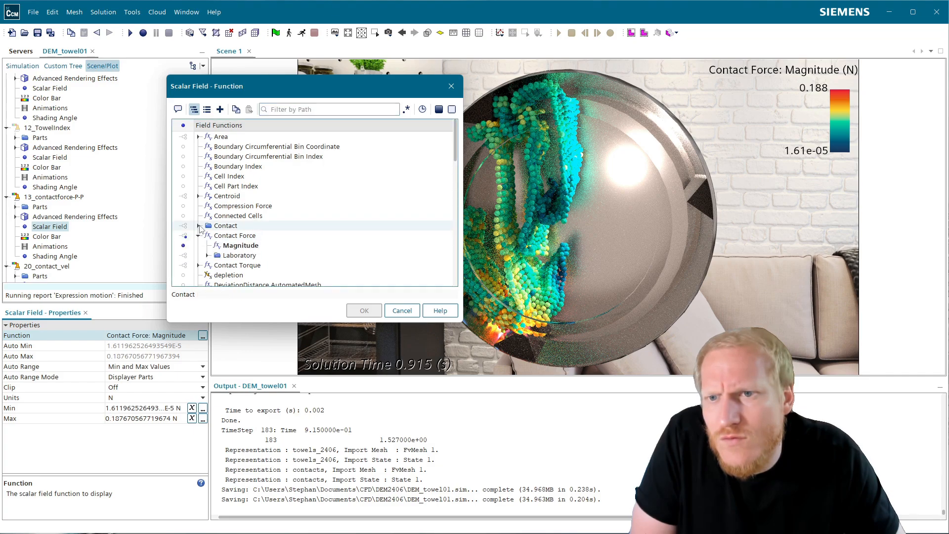
{"action": "left_click", "coordinate": [199, 226]}
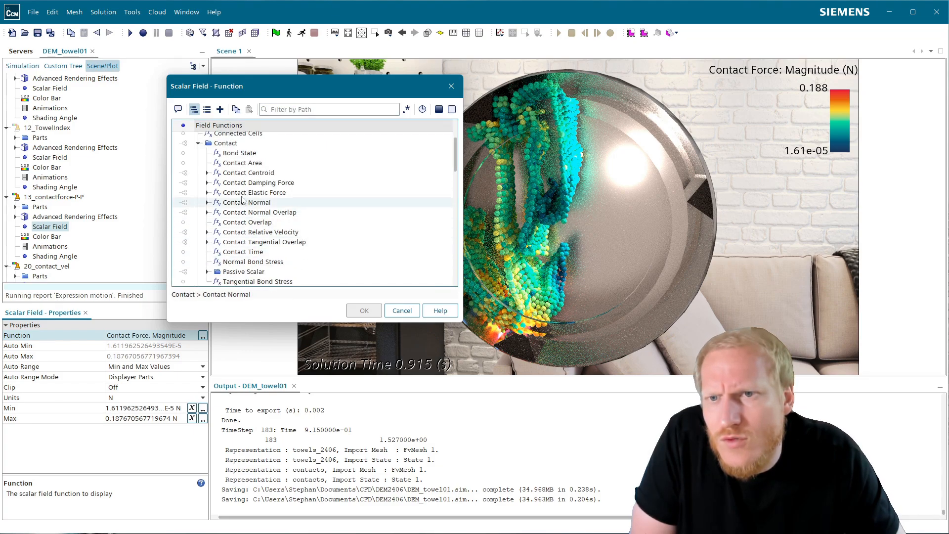
{"action": "left_click", "coordinate": [206, 193]}
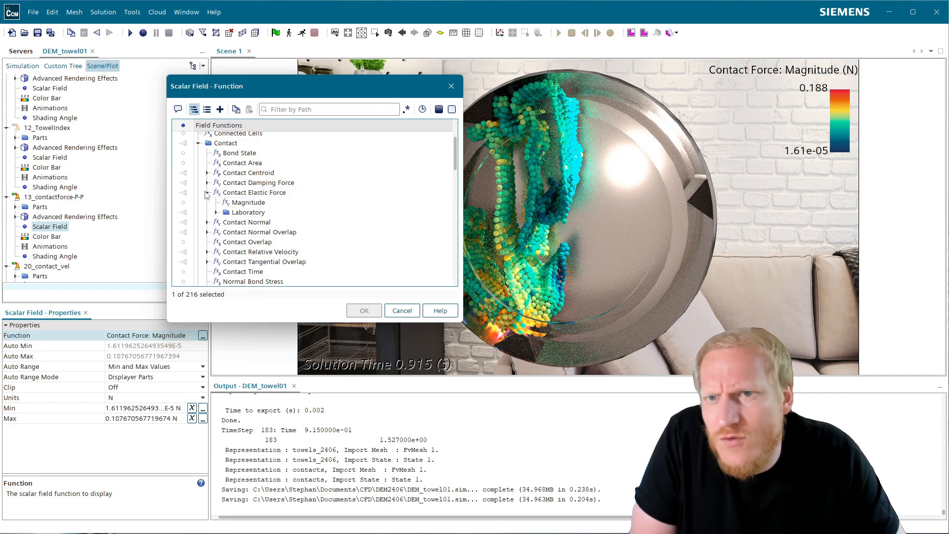
{"action": "left_click", "coordinate": [237, 202]}
{"action": "left_click", "coordinate": [366, 311]}
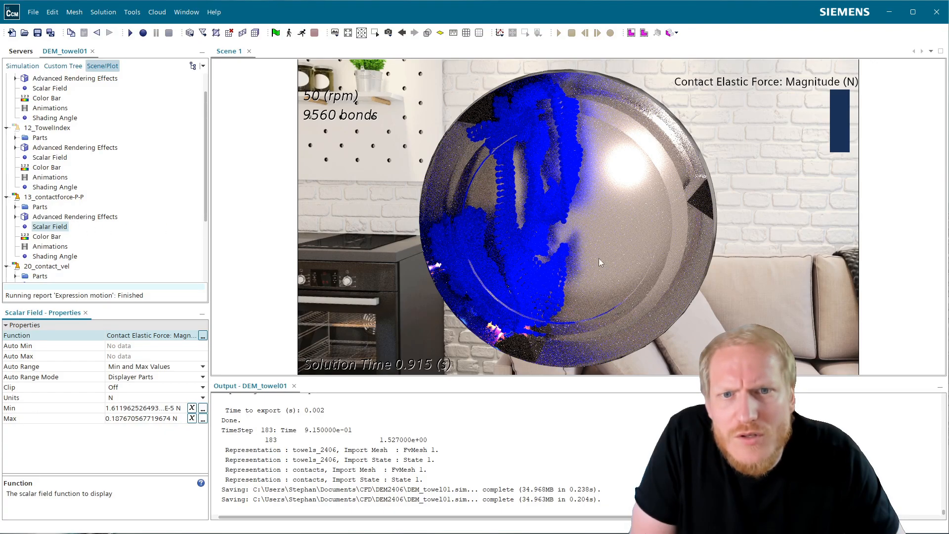
- Switch the scalar field function of 13_contactforce-P-P back to Contact Force: Magnitude
{"action": "left_click", "coordinate": [203, 335]}
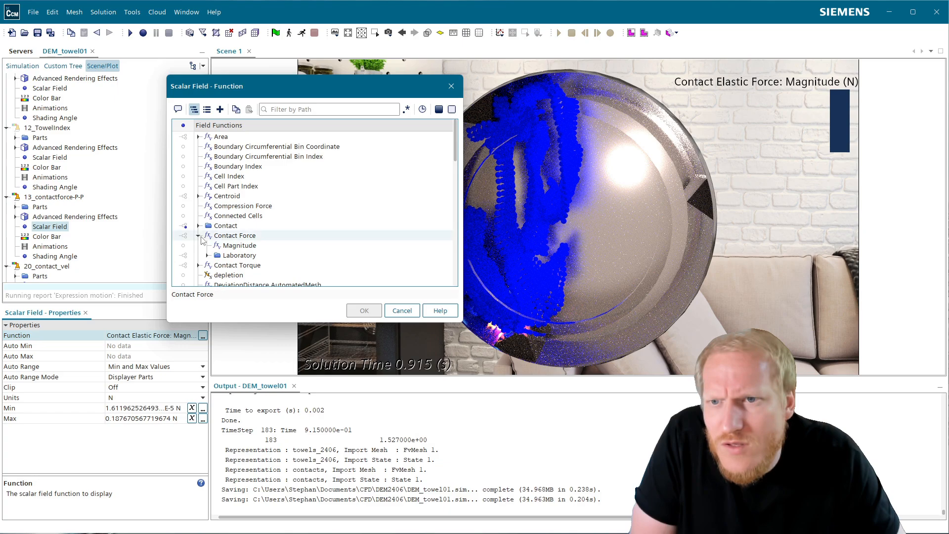
{"action": "left_click", "coordinate": [198, 236]}
{"action": "left_click", "coordinate": [241, 246]}
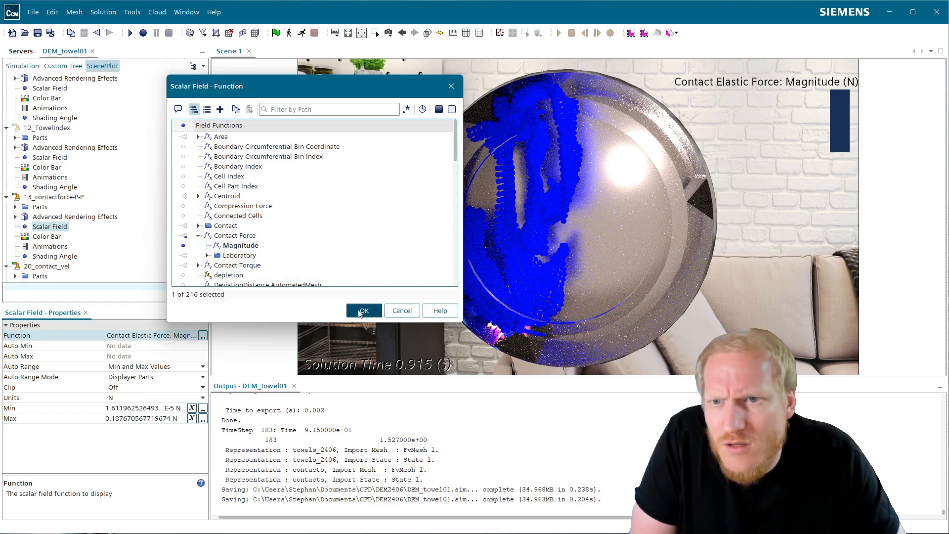
{"action": "scroll", "coordinate": [331, 272], "scroll_direction": "down", "scroll_amount": 7}
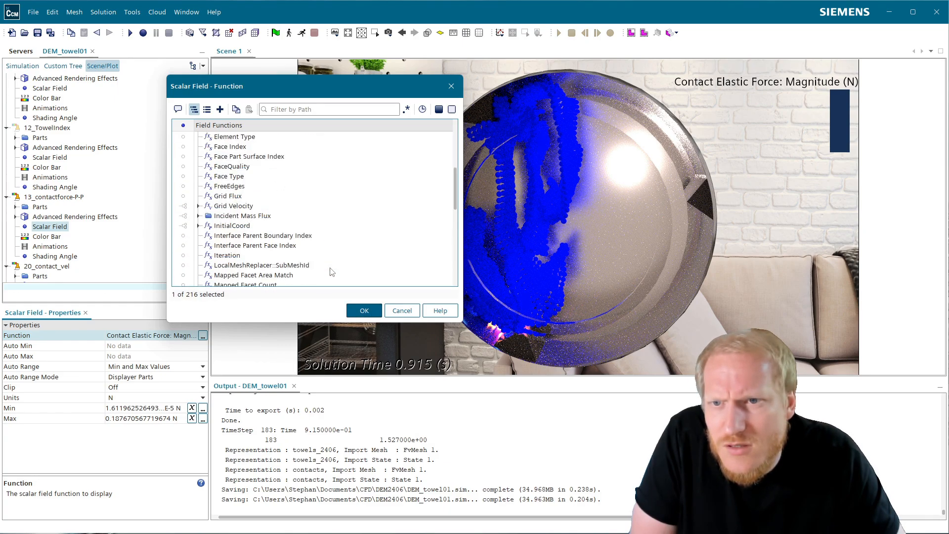
{"action": "scroll", "coordinate": [331, 272], "scroll_direction": "down", "scroll_amount": 2}
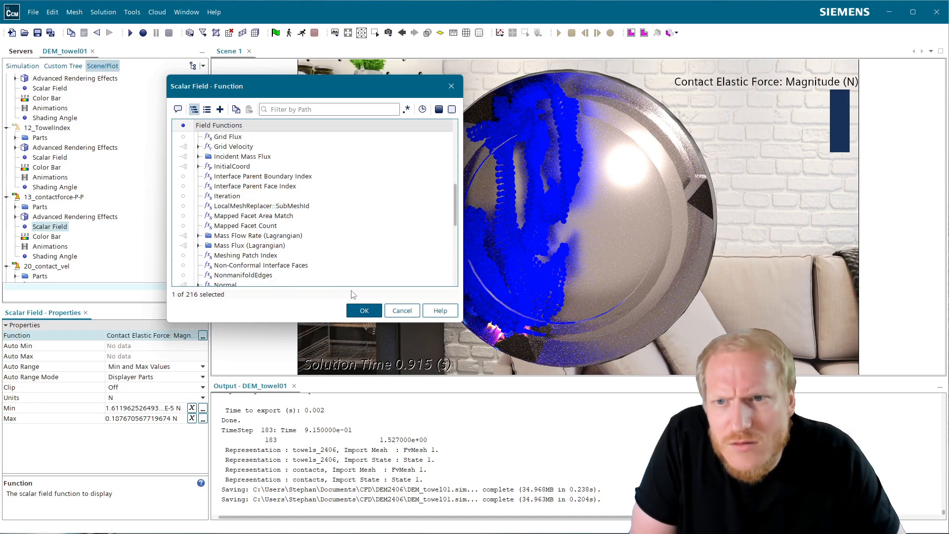
{"action": "left_click", "coordinate": [364, 311]}
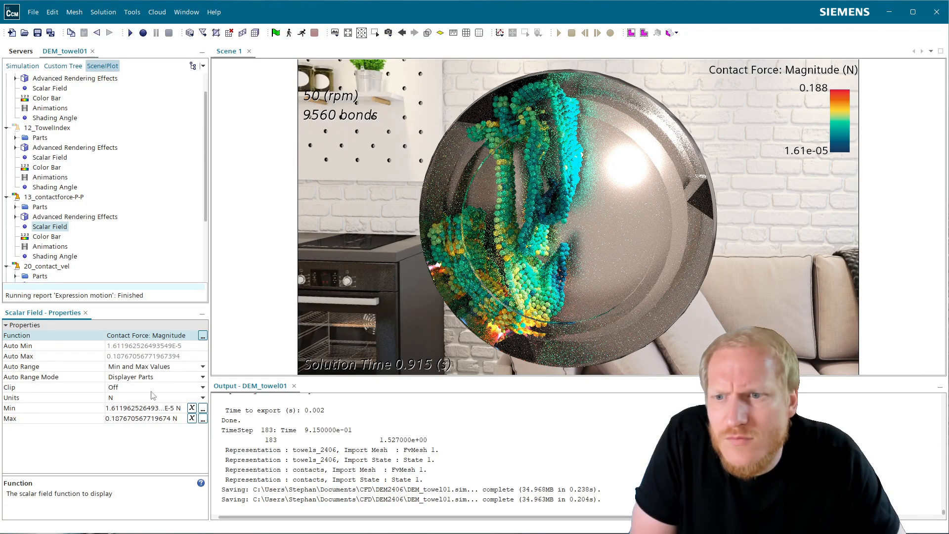
- Set the scalar field range of 13_contactforce-P-P to a maximum of 0.15 N and a minimum of 1.5E-5 N
{"action": "left_click", "coordinate": [145, 419]}
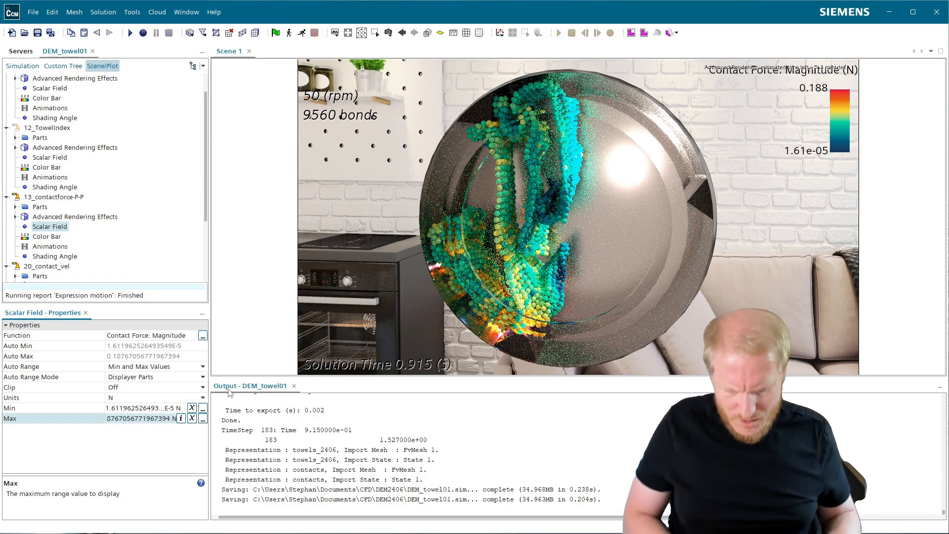
{"action": "key", "text": "BackSpace"}
{"action": "type", "text": ".15"}
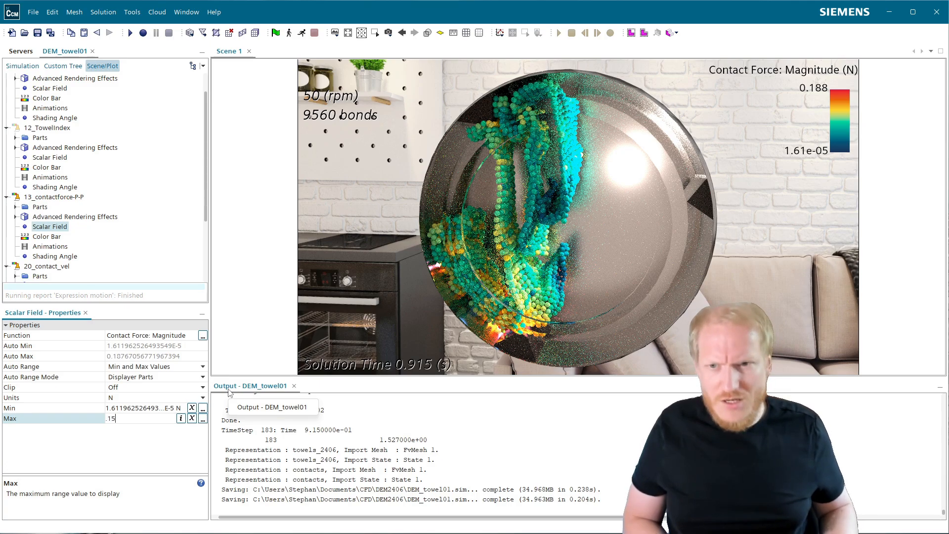
{"action": "key", "text": "Return"}
{"action": "left_click", "coordinate": [163, 408]}
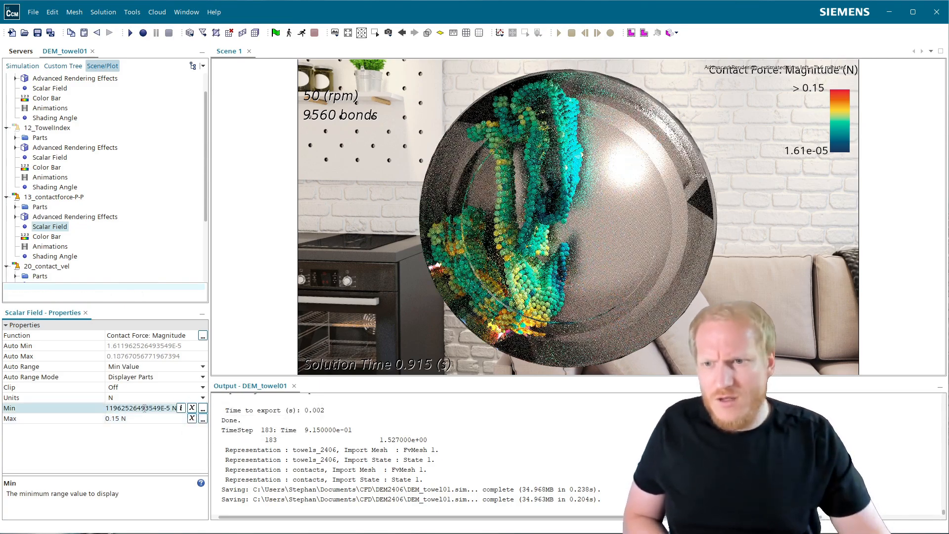
{"action": "key", "text": "BackSpace"}
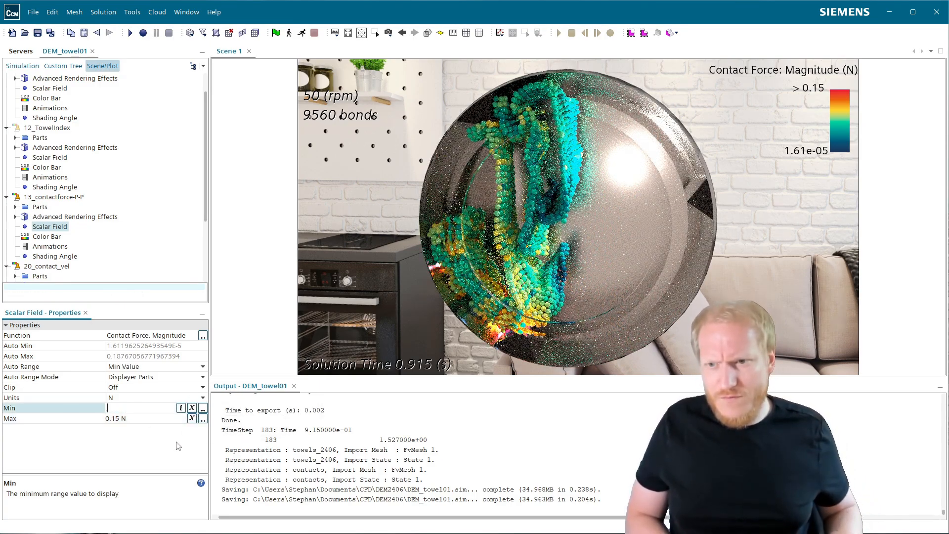
{"action": "type", "text": ".15e-4"}
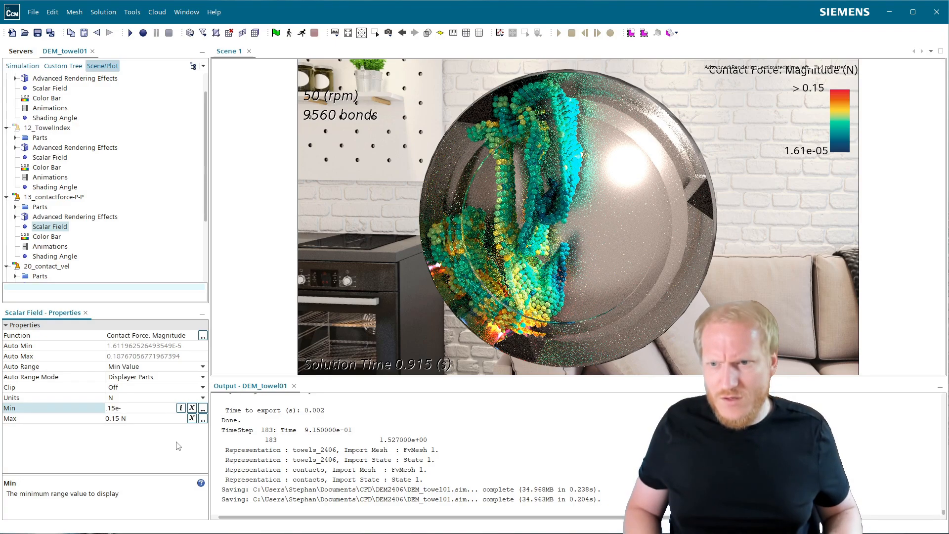
{"action": "key", "text": "Return"}
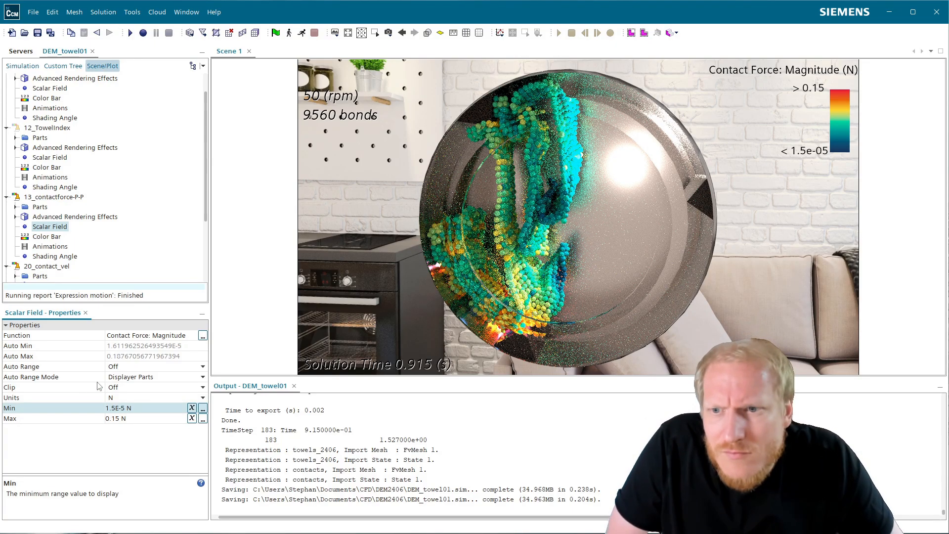
- Try the Siemens-Fire 2 2 color map on the color bar of 13_contactforce-P-P
{"action": "left_click", "coordinate": [43, 238]}
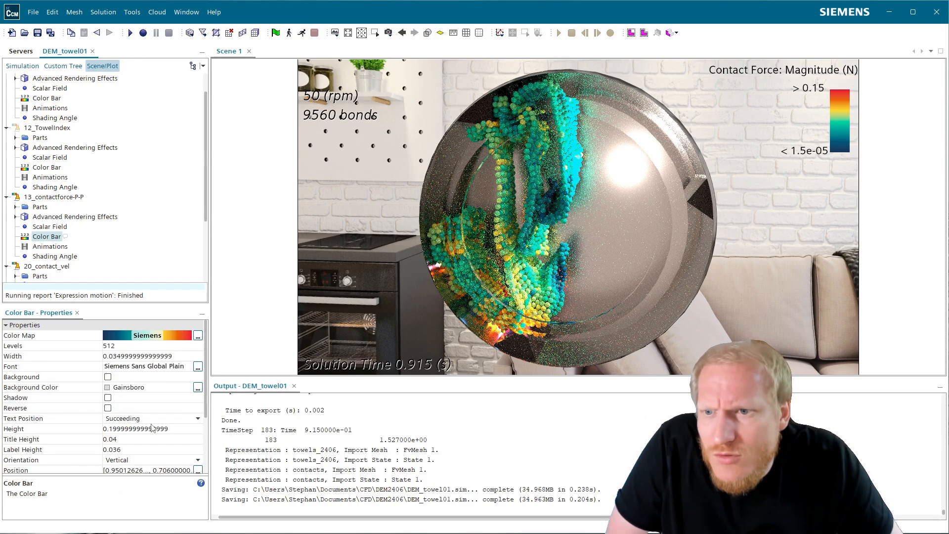
{"action": "left_click", "coordinate": [108, 409]}
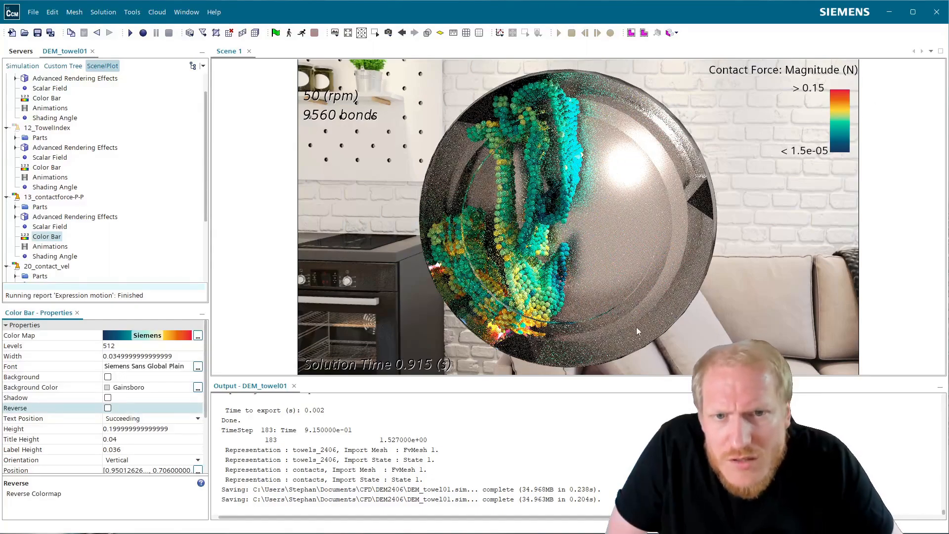
{"action": "left_click", "coordinate": [147, 337]}
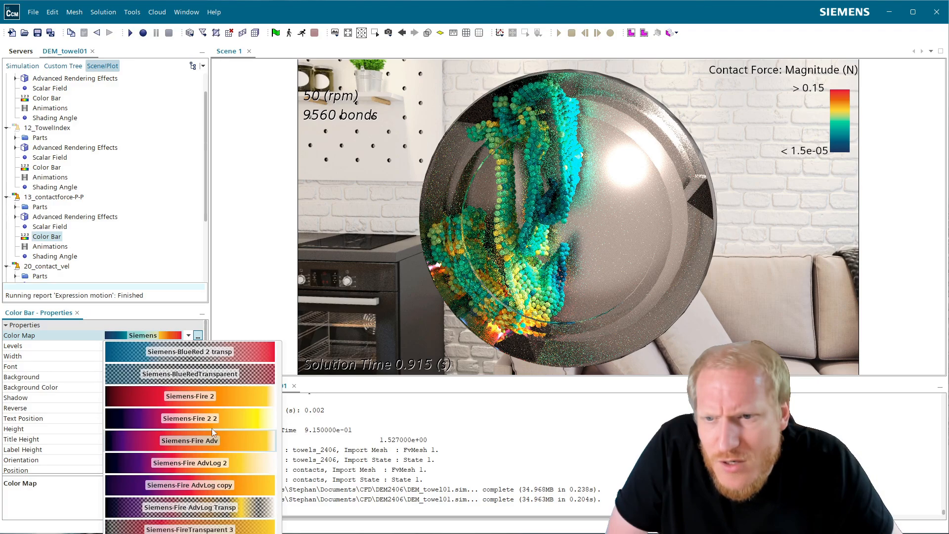
{"action": "left_click", "coordinate": [256, 419]}
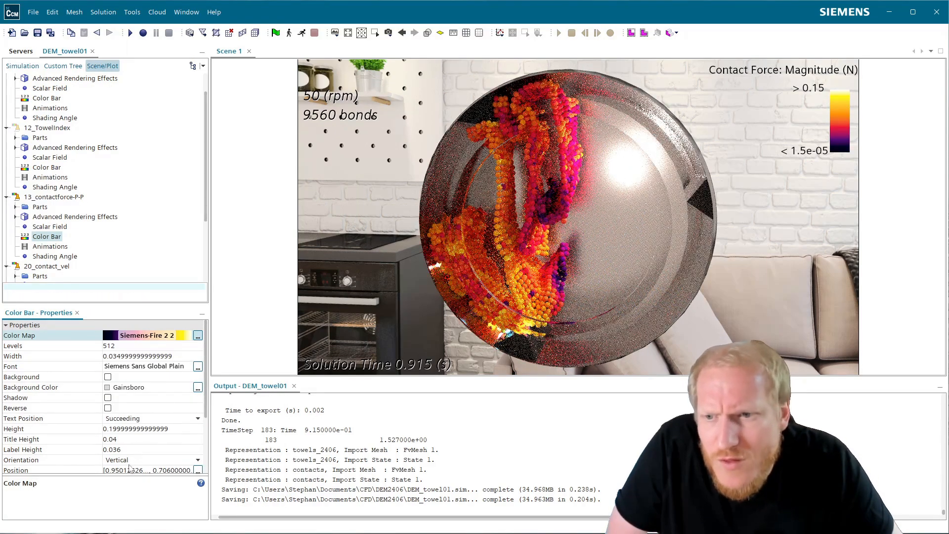
- Hide the color bar of 13_contactforce-P-P in the scene and show it again
{"action": "scroll", "coordinate": [130, 468], "scroll_direction": "down", "scroll_amount": 2}
{"action": "left_click", "coordinate": [109, 420]}
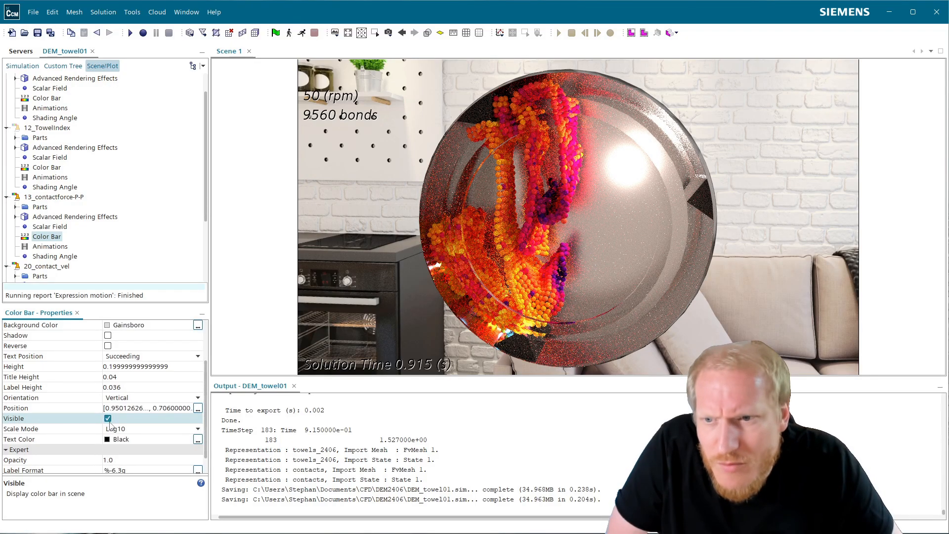
{"action": "scroll", "coordinate": [109, 425], "scroll_direction": "up", "scroll_amount": 2}
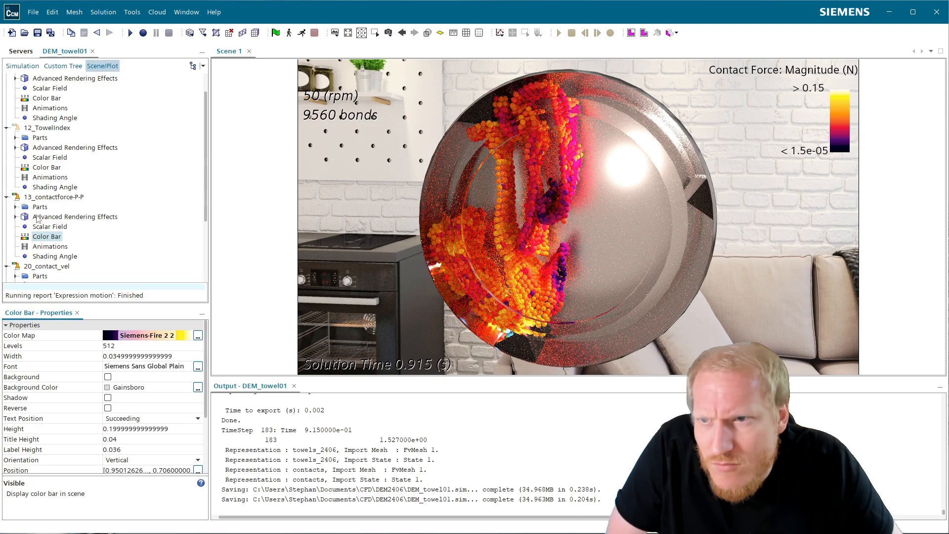
- Try the Linear scale mode on the 13_contactforce-P-P color bar and switch it back to Log10
{"action": "scroll", "coordinate": [113, 442], "scroll_direction": "down", "scroll_amount": 3}
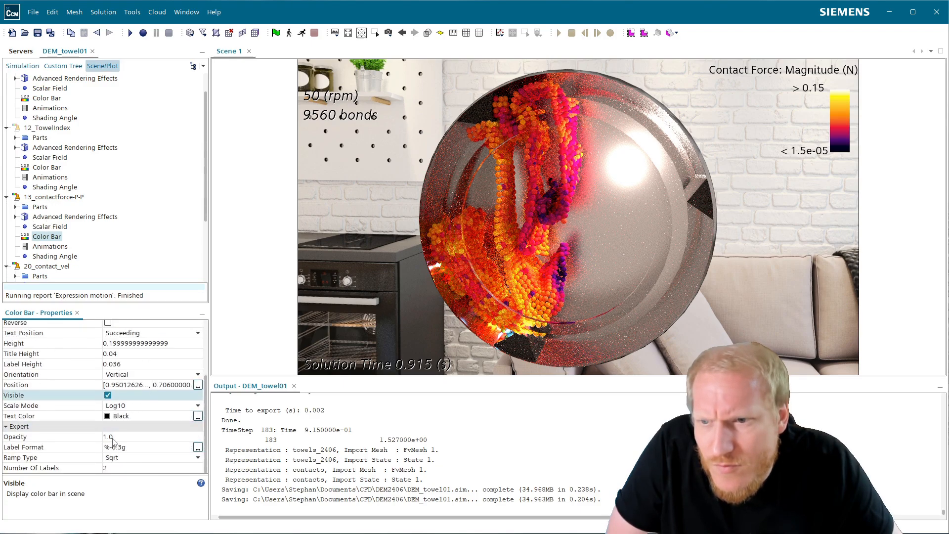
{"action": "left_click", "coordinate": [119, 405]}
{"action": "left_click", "coordinate": [133, 422]}
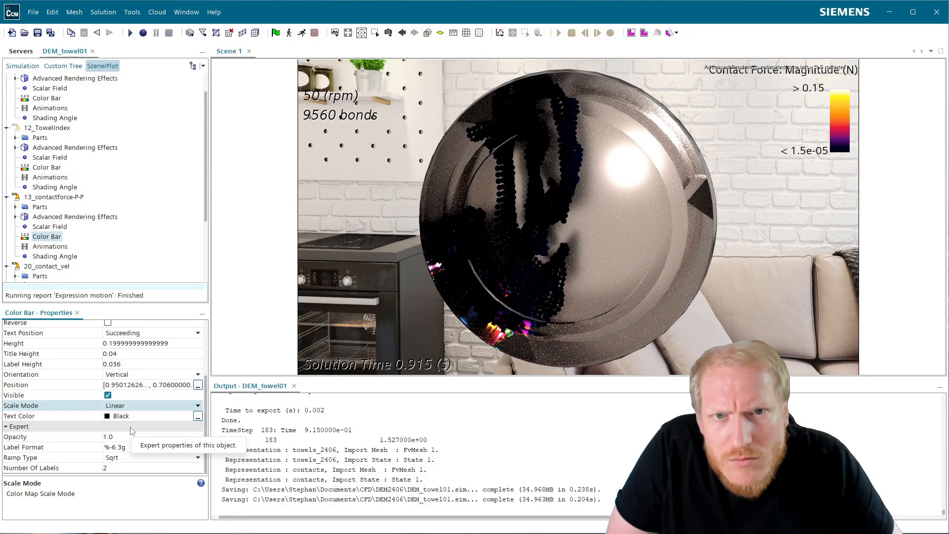
{"action": "left_click", "coordinate": [140, 407]}
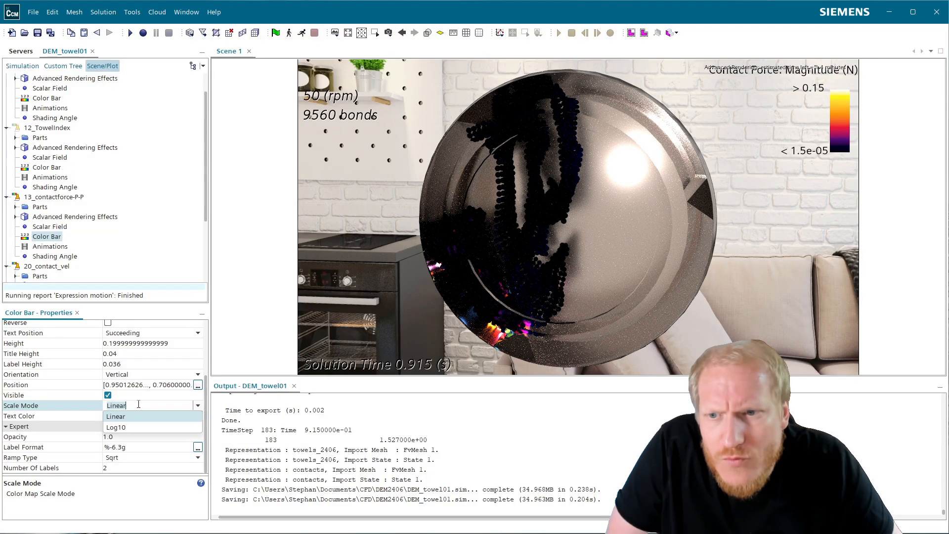
{"action": "left_click", "coordinate": [138, 425]}
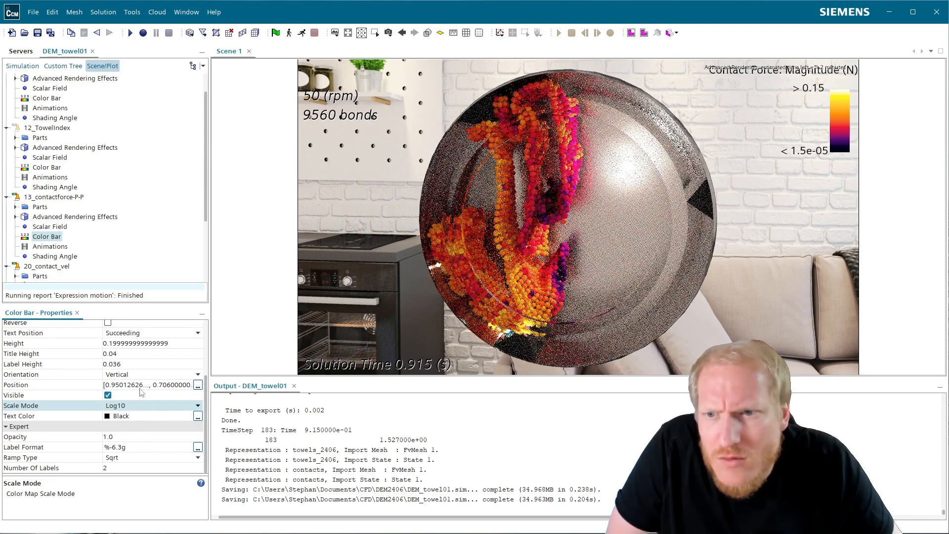
{"action": "left_click", "coordinate": [54, 226]}
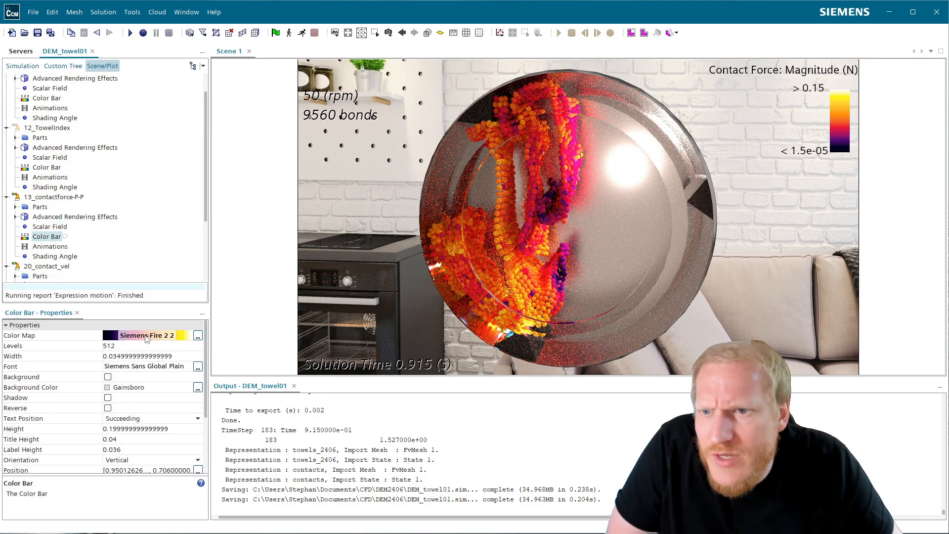
{"action": "left_click", "coordinate": [189, 335]}
{"action": "scroll", "coordinate": [216, 507], "scroll_direction": "down", "scroll_amount": 3}
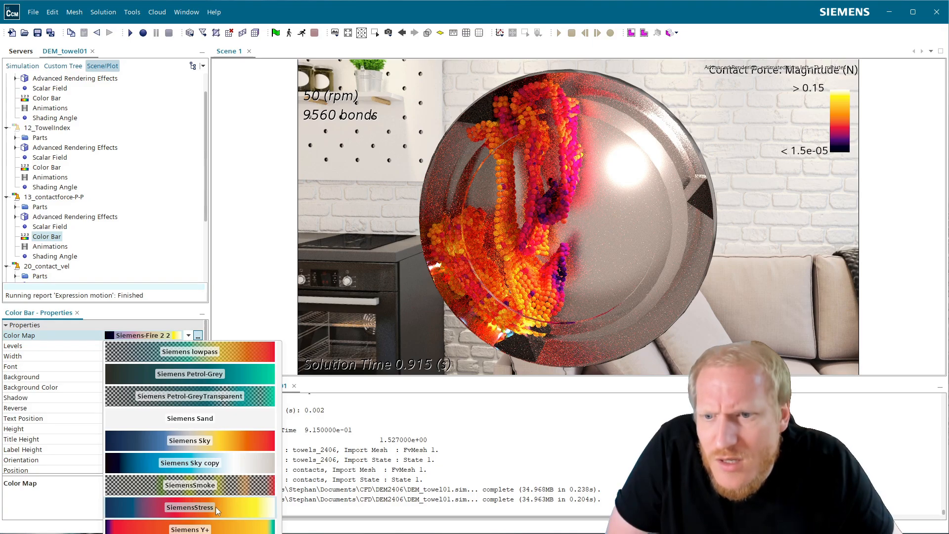
{"action": "left_click", "coordinate": [177, 218]}
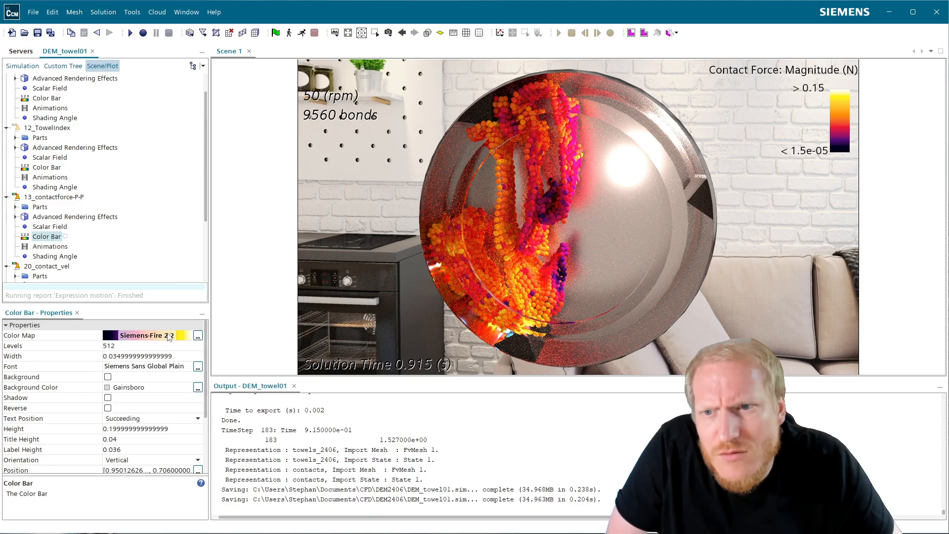
- Set the color map of the 13_contactforce-P-P color bar to Siemens-Fire AdvLog 2
{"action": "left_click", "coordinate": [168, 336]}
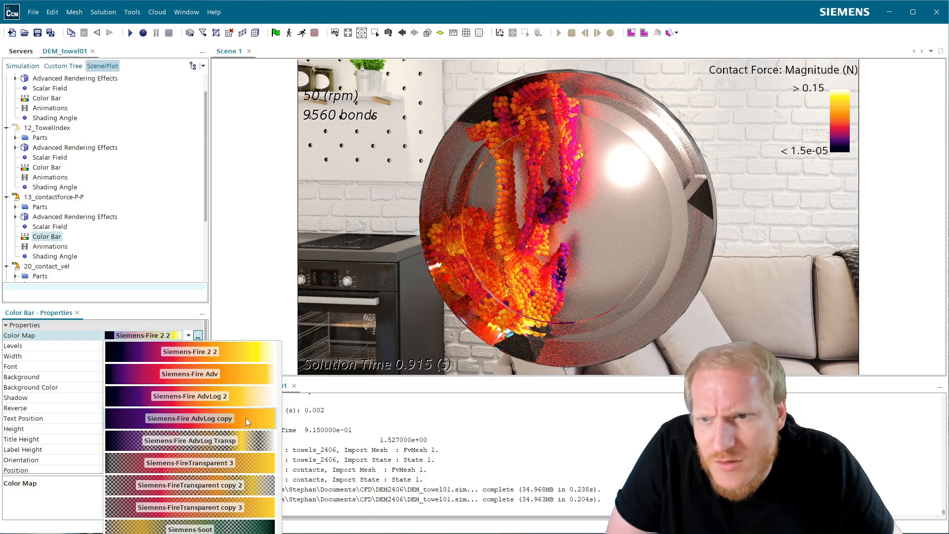
{"action": "left_click", "coordinate": [258, 398]}
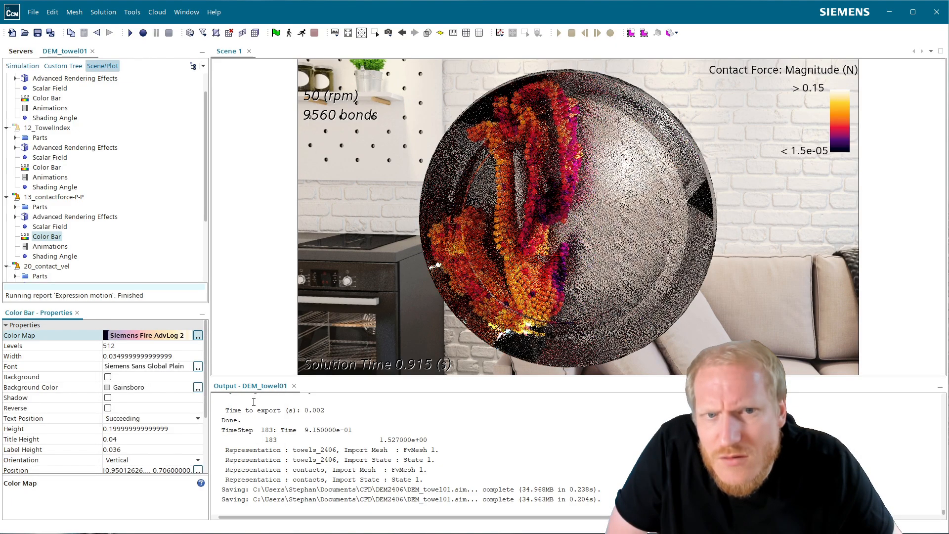
{"action": "left_click", "coordinate": [148, 336]}
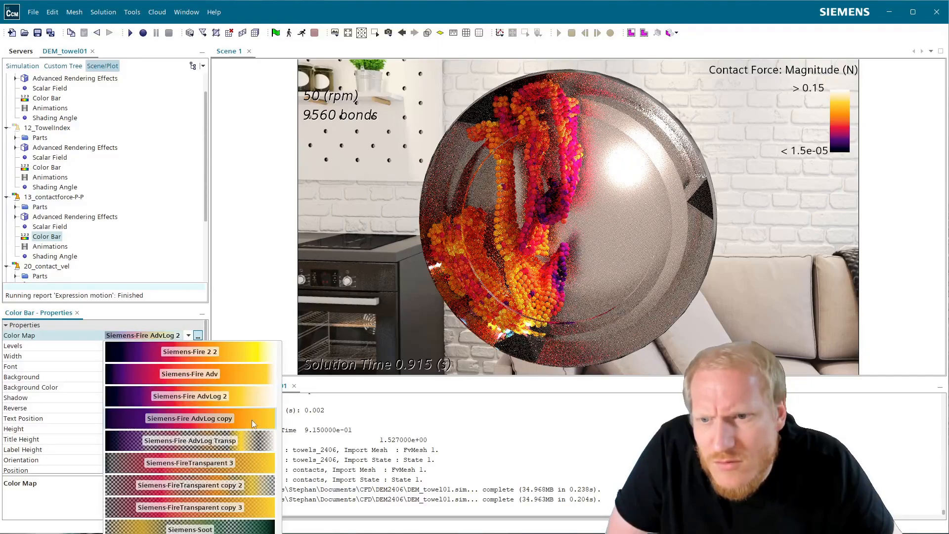
{"action": "scroll", "coordinate": [252, 420], "scroll_direction": "up", "scroll_amount": 1}
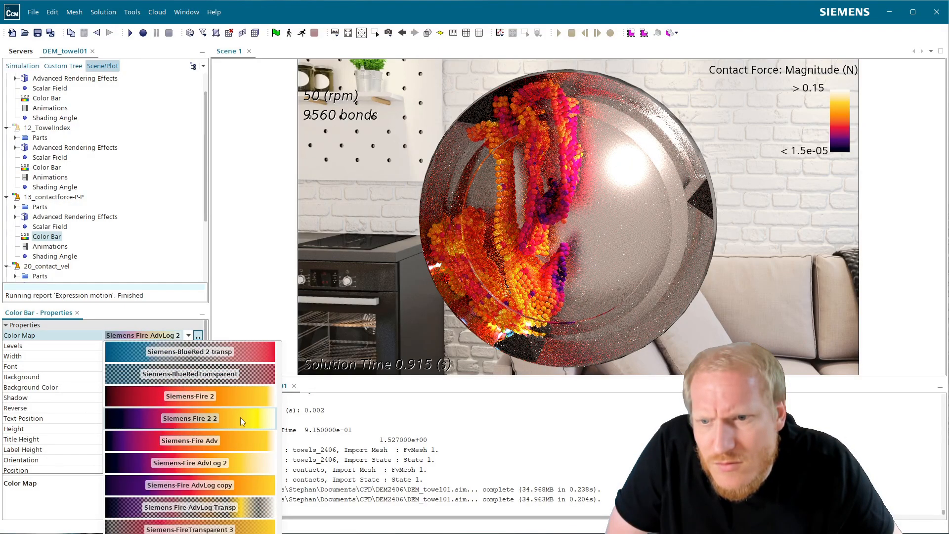
{"action": "left_click", "coordinate": [264, 468]}
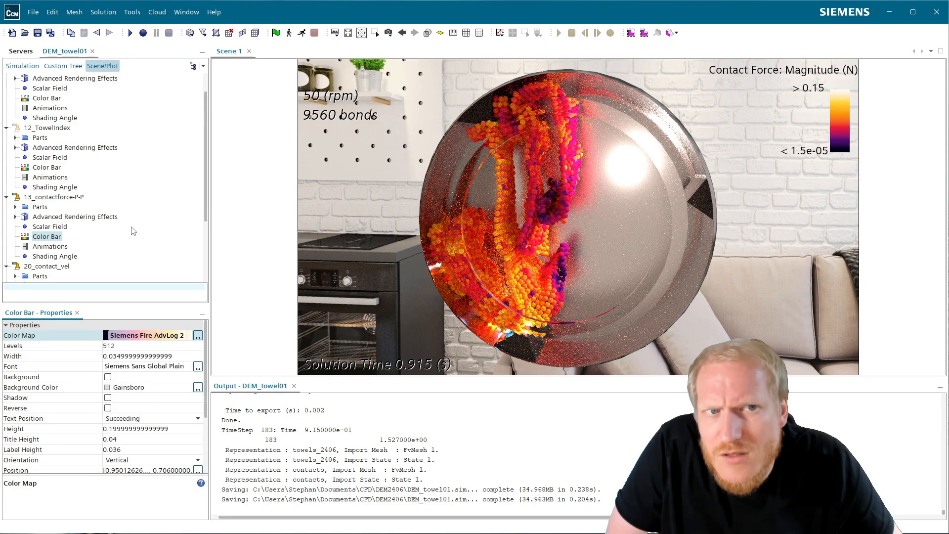
- Set the scalar field range of 13_contactforce-P-P to a maximum of 0.1 N and a minimum of 1.0E-4 N
{"action": "left_click", "coordinate": [56, 227]}
{"action": "left_click", "coordinate": [130, 408]}
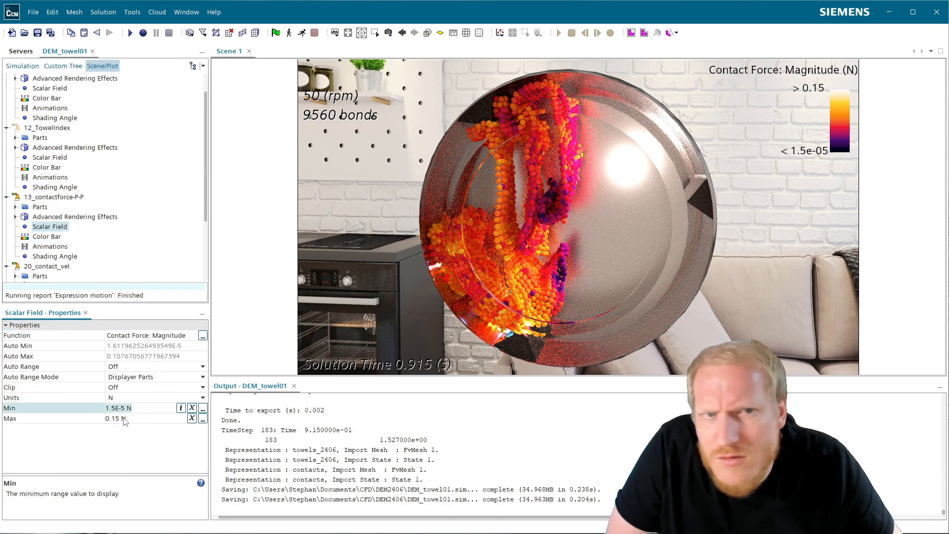
{"action": "left_click", "coordinate": [124, 420]}
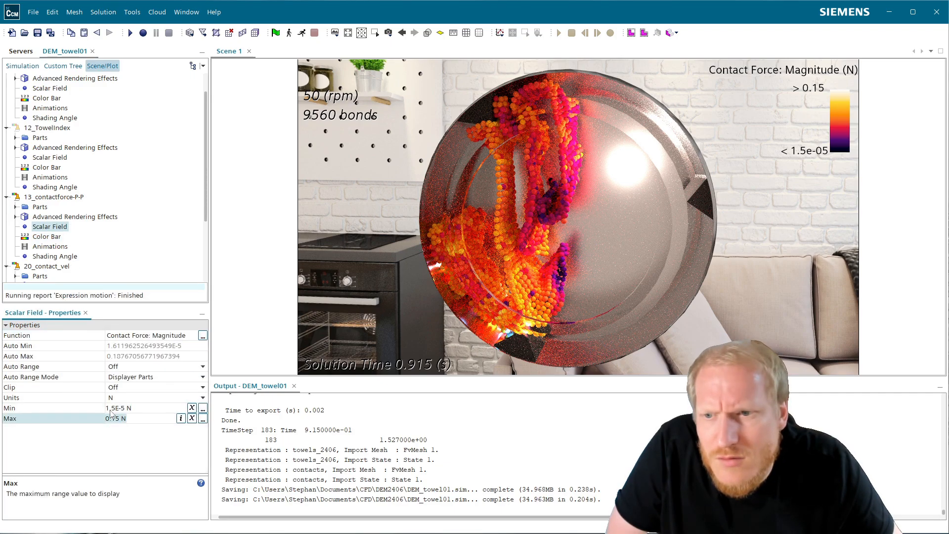
{"action": "key", "text": "BackSpace"}
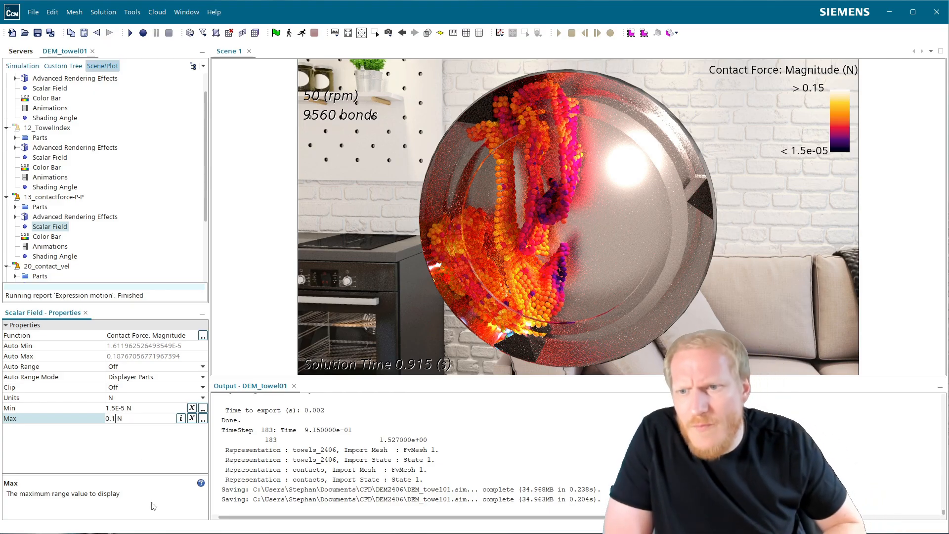
{"action": "key", "text": "Return"}
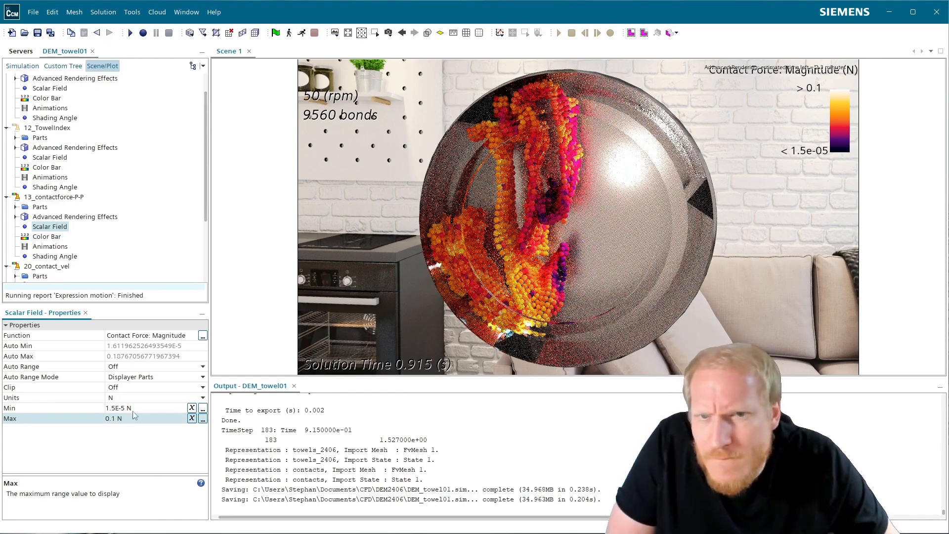
{"action": "left_click", "coordinate": [132, 411]}
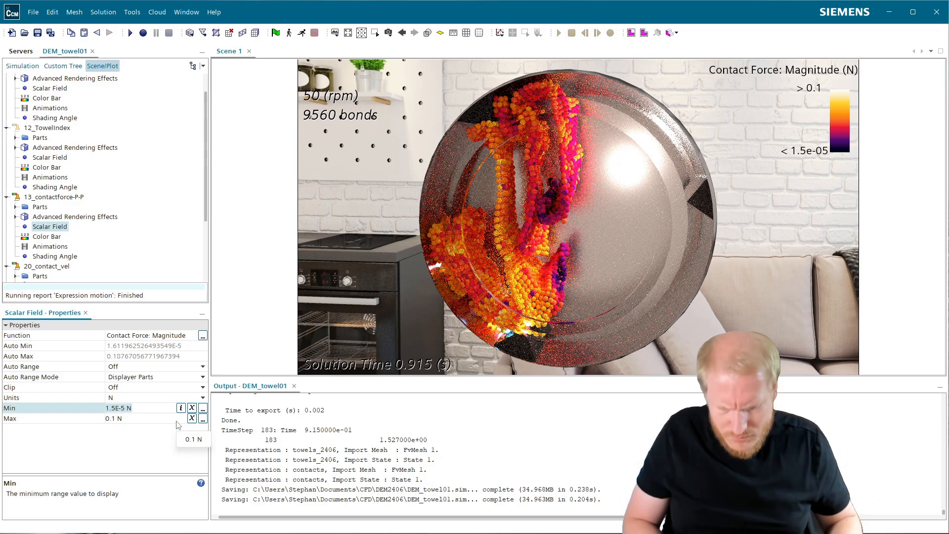
{"action": "type", "text": "1"}
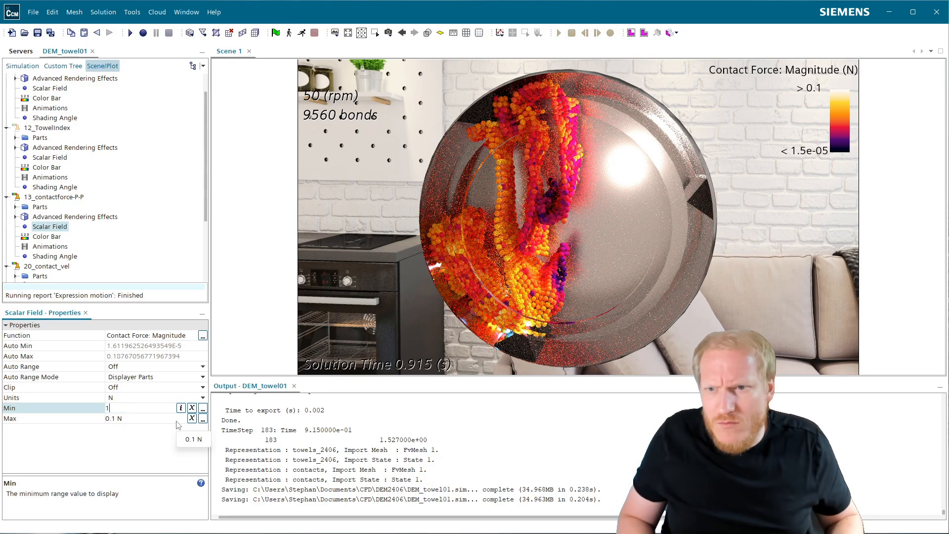
{"action": "type", "text": "e-4"}
{"action": "key", "text": "Return"}
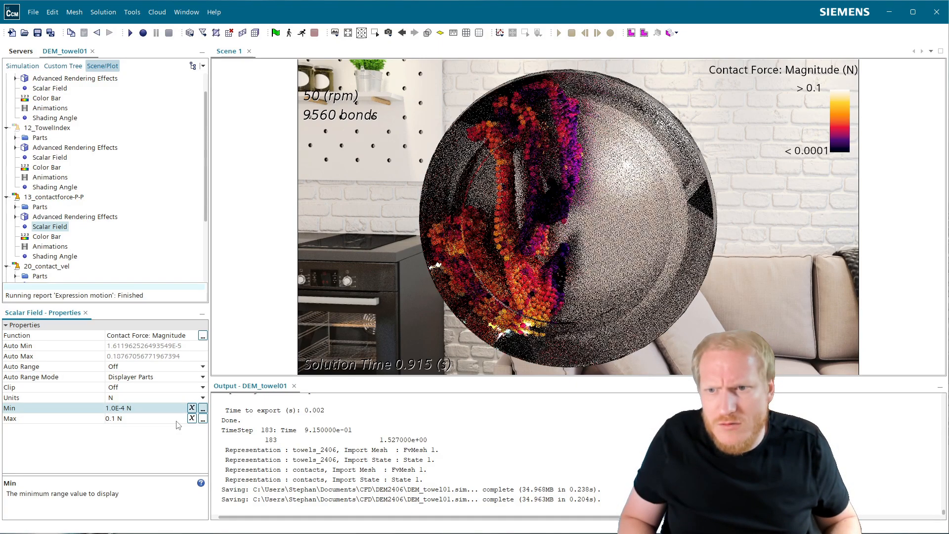
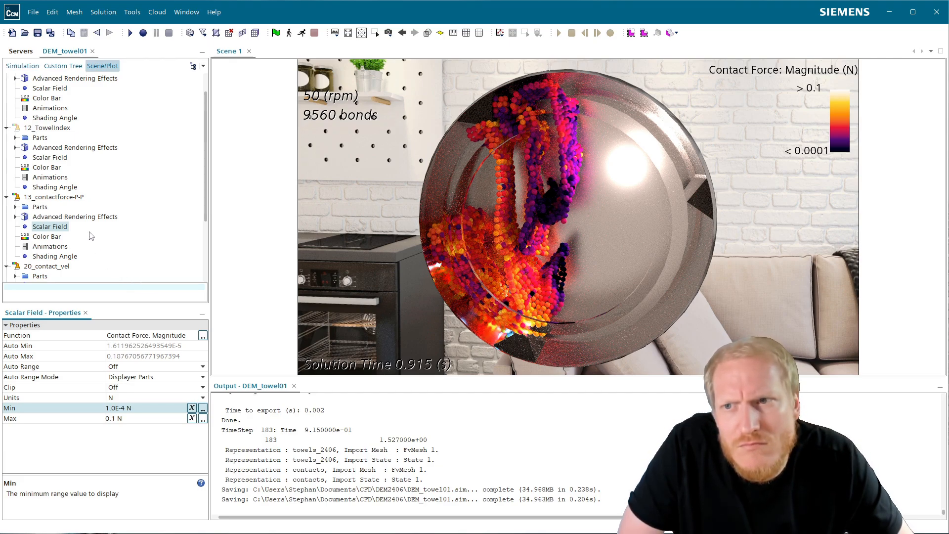
{"action": "left_click", "coordinate": [63, 218]}
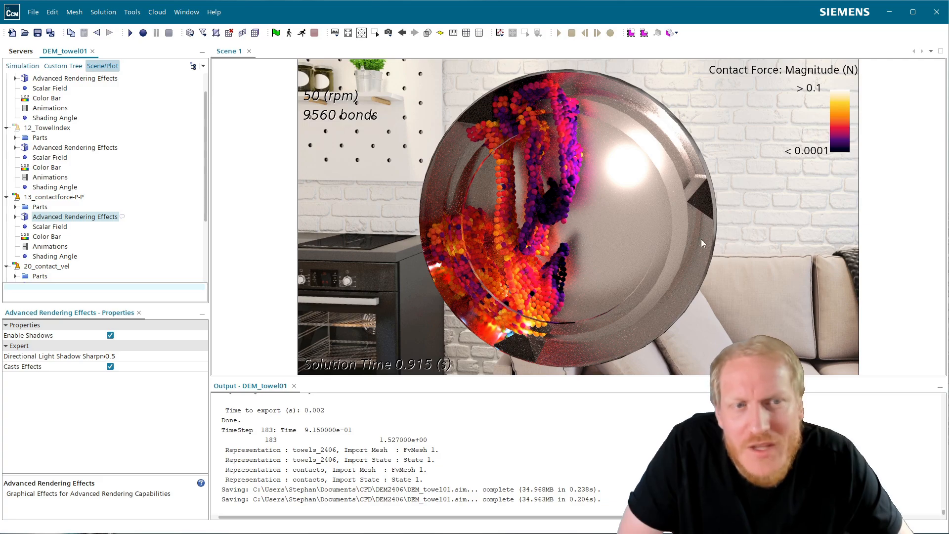
{"action": "left_click", "coordinate": [46, 237]}
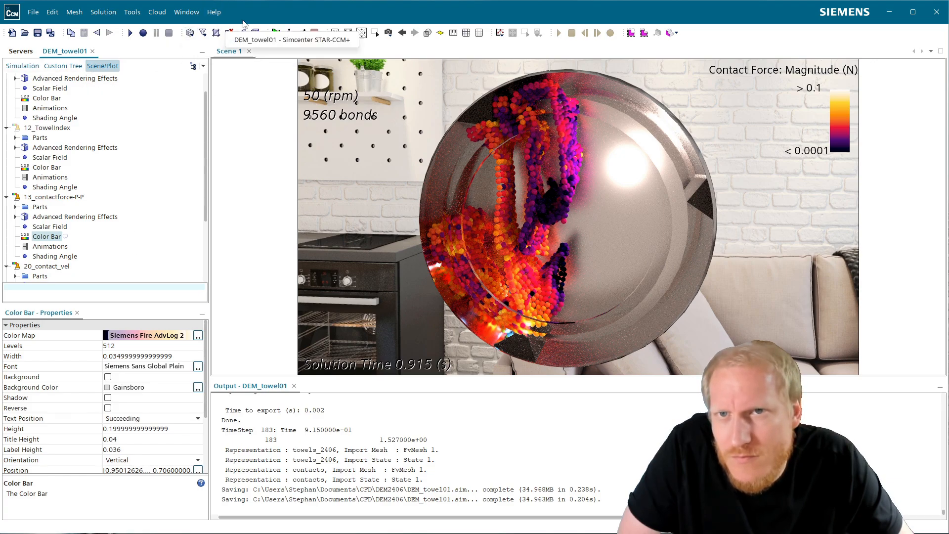
- Store the current camera view of Scene 1
{"action": "left_click", "coordinate": [389, 33]}
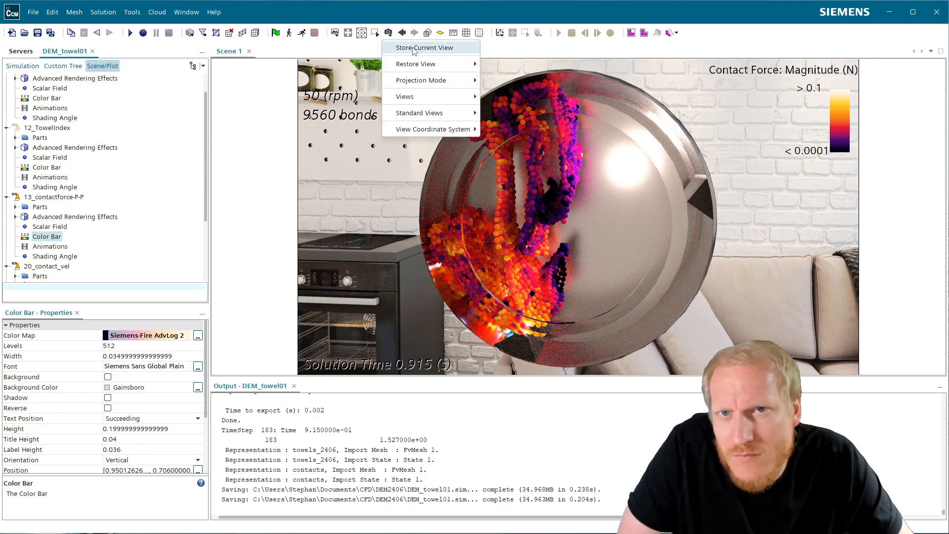
{"action": "left_click", "coordinate": [414, 50]}
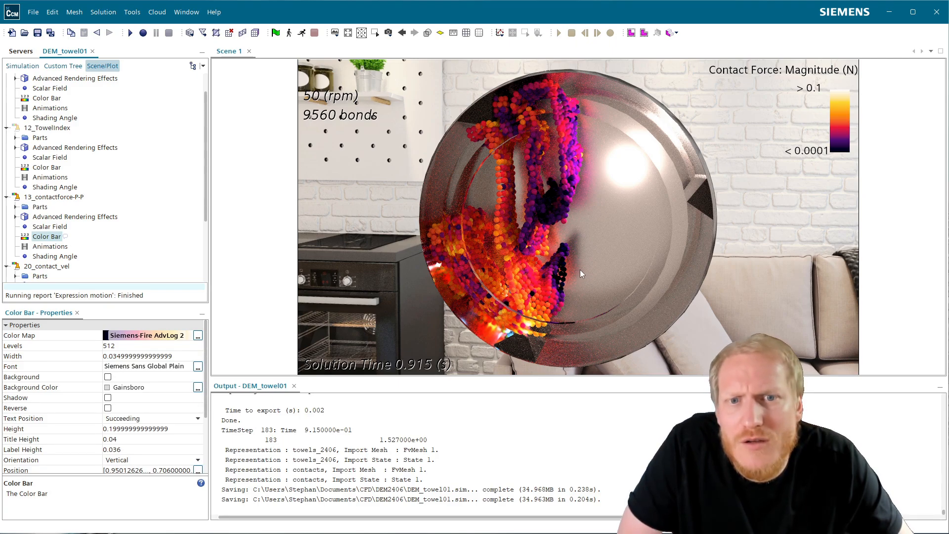
{"action": "scroll", "coordinate": [41, 107], "scroll_direction": "up", "scroll_amount": 1}
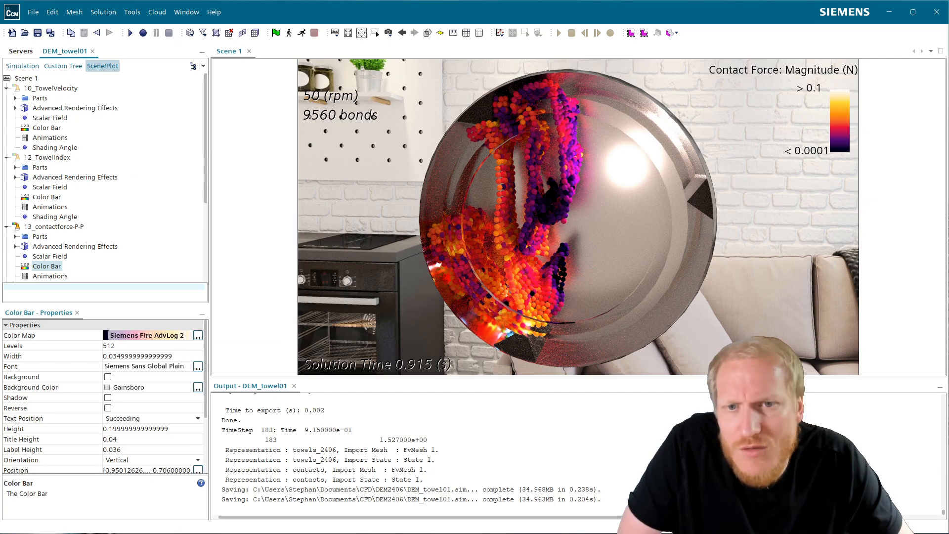
- Switch to File Explorer and preview the panorama images in the buildings folder, including large_corridor.jpg, buildinggrey.png, old_hall.jpg and thatch_chapel.jpg
{"action": "key", "text": "alt+Tab"}
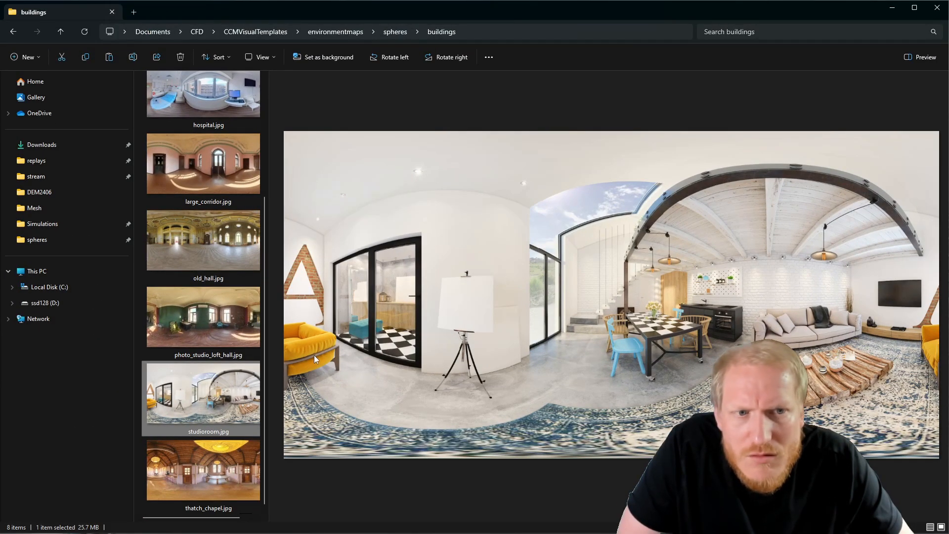
{"action": "left_click", "coordinate": [219, 336]}
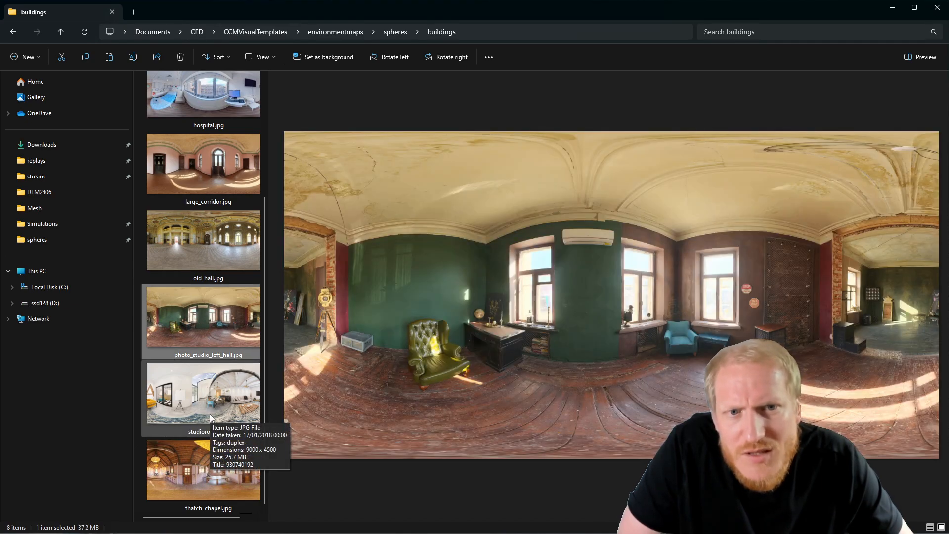
{"action": "mouse_move", "coordinate": [207, 499]}
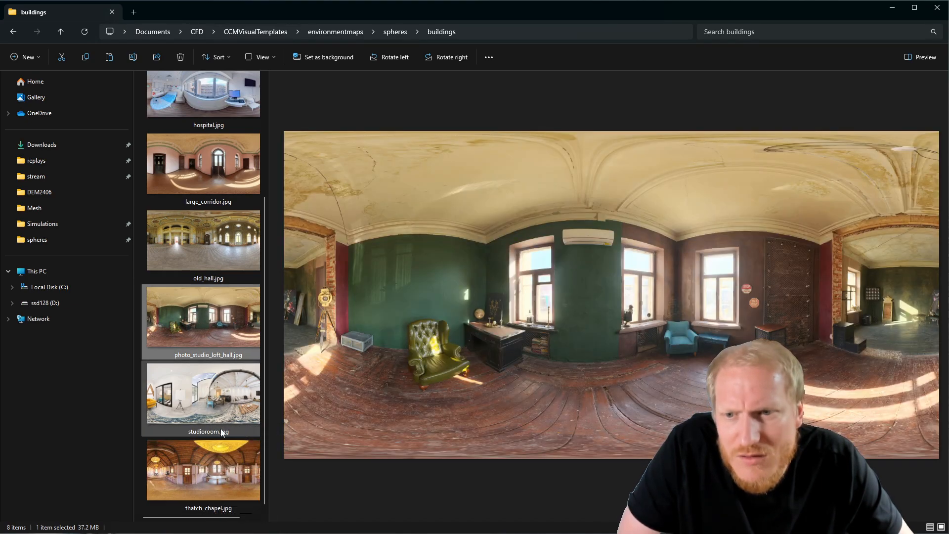
{"action": "left_click", "coordinate": [218, 173]}
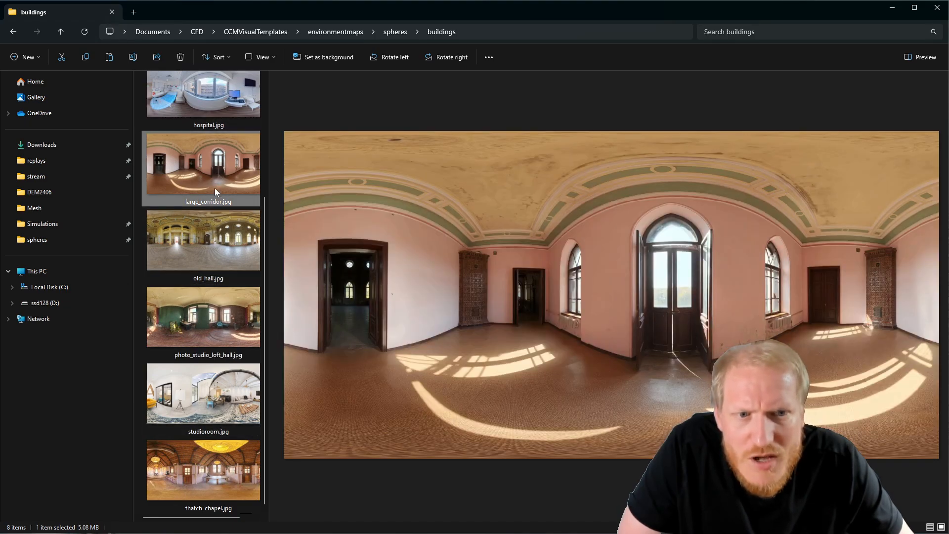
{"action": "scroll", "coordinate": [215, 188], "scroll_direction": "up", "scroll_amount": 3}
{"action": "left_click", "coordinate": [218, 109]}
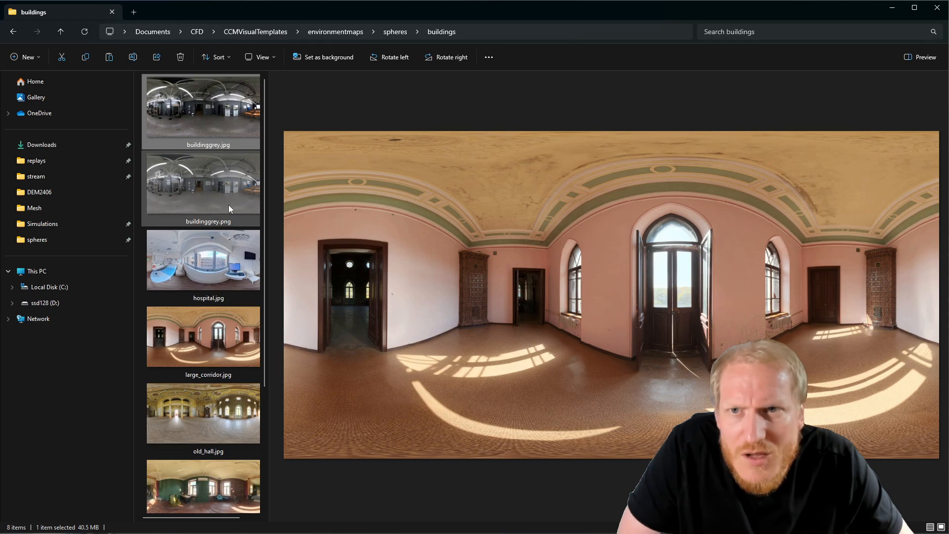
{"action": "left_click", "coordinate": [225, 189]}
{"action": "left_click", "coordinate": [229, 86]}
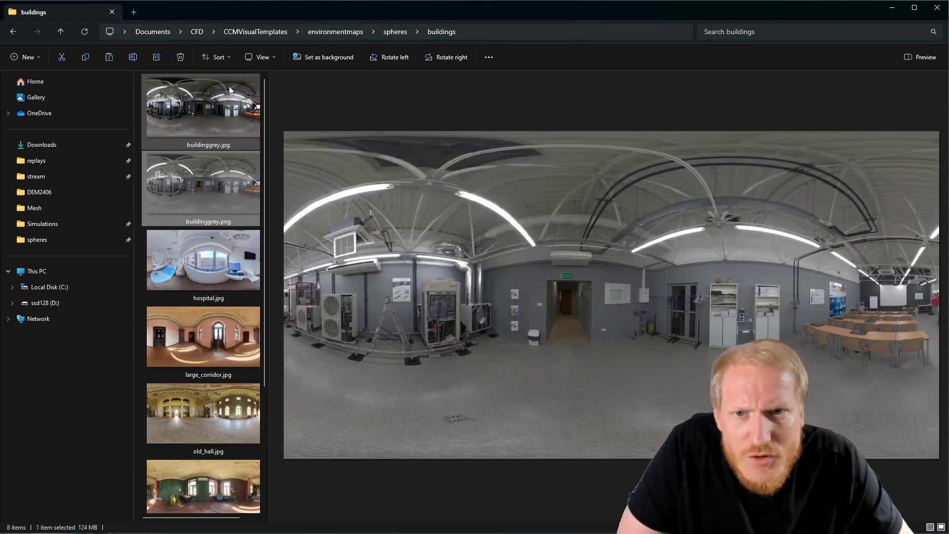
{"action": "left_click", "coordinate": [203, 200]}
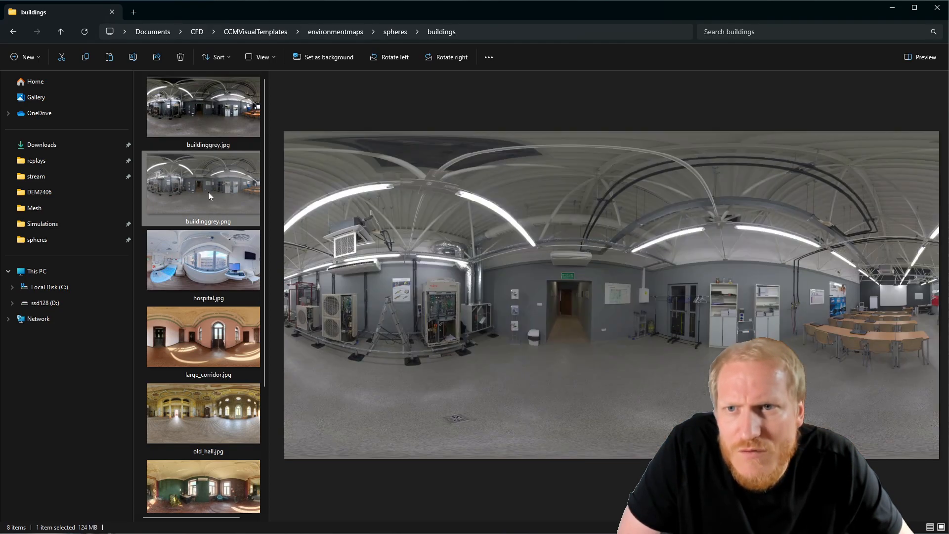
{"action": "left_click", "coordinate": [204, 259]}
{"action": "left_click", "coordinate": [202, 351]}
{"action": "left_click", "coordinate": [197, 403]}
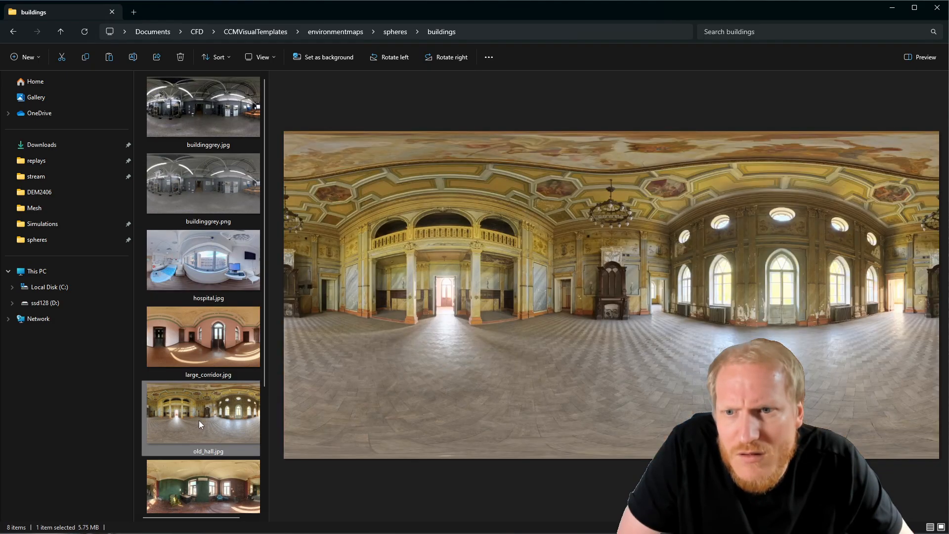
{"action": "scroll", "coordinate": [202, 423], "scroll_direction": "down", "scroll_amount": 3}
{"action": "left_click", "coordinate": [194, 475]}
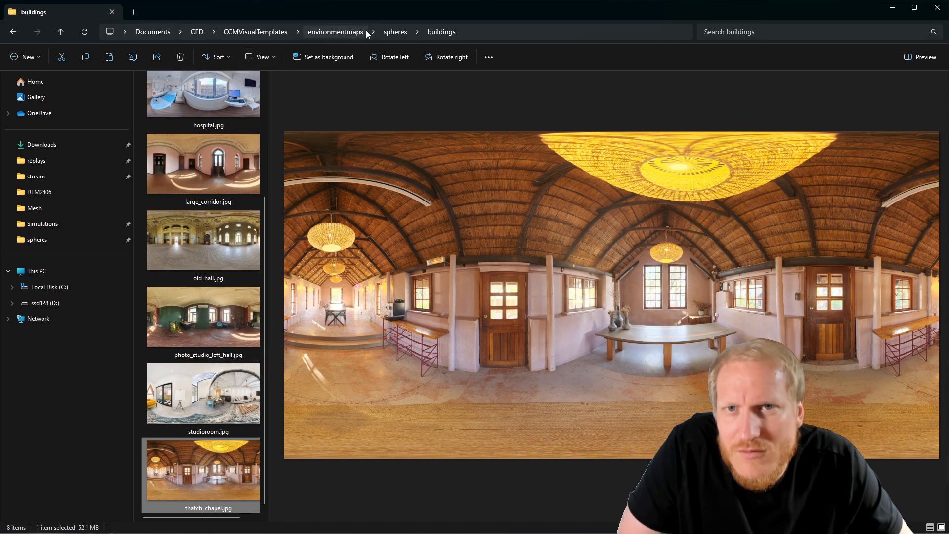
- Go up to the spheres folder and look through all its environment map subfolders and images
{"action": "left_click", "coordinate": [396, 32]}
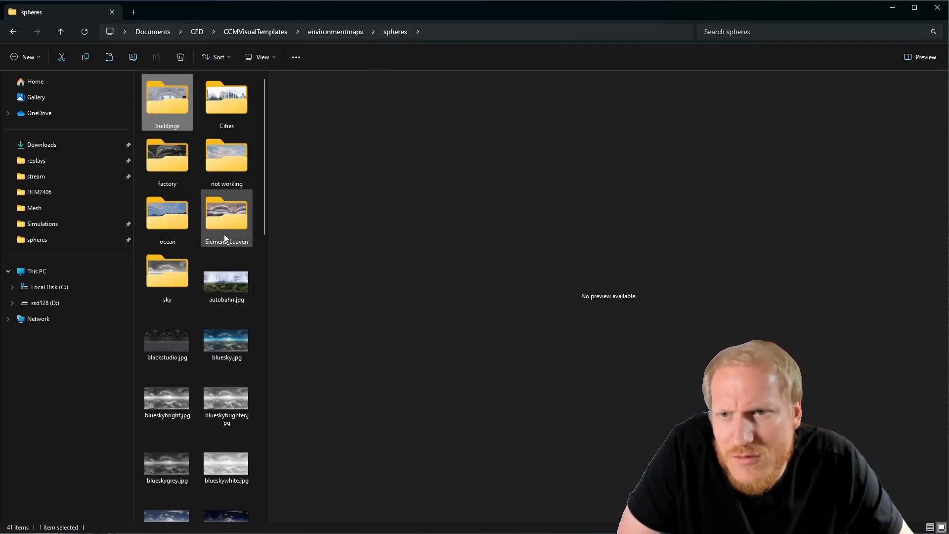
{"action": "scroll", "coordinate": [221, 411], "scroll_direction": "down", "scroll_amount": 3}
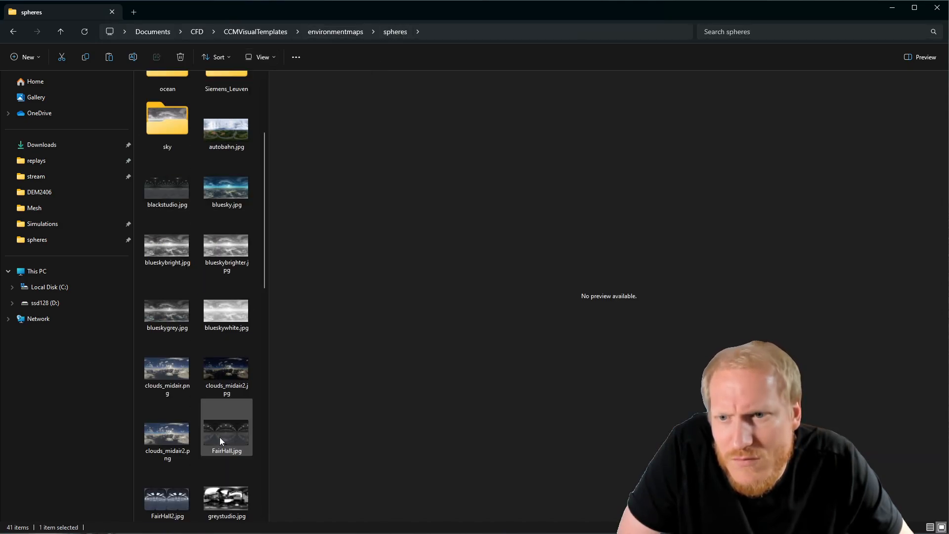
{"action": "scroll", "coordinate": [234, 438], "scroll_direction": "down", "scroll_amount": 3}
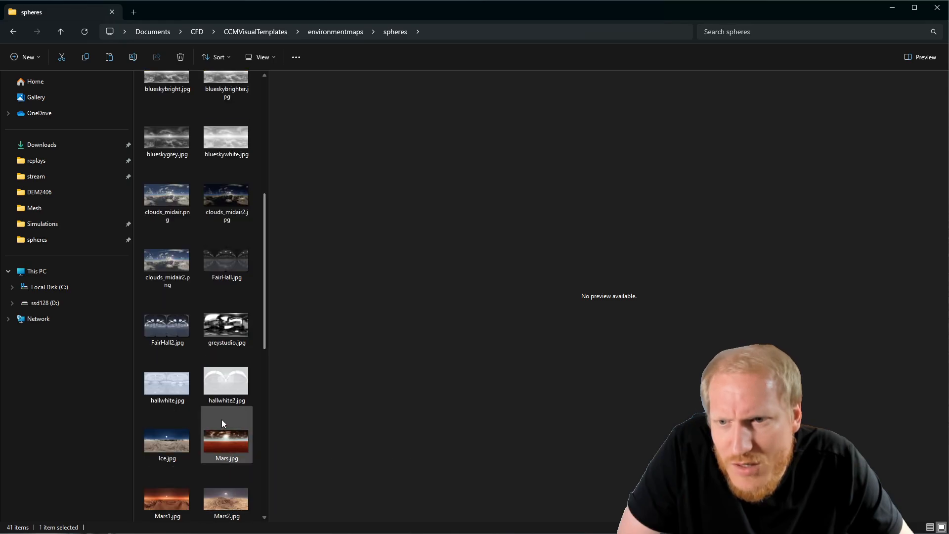
{"action": "scroll", "coordinate": [232, 372], "scroll_direction": "down", "scroll_amount": 3}
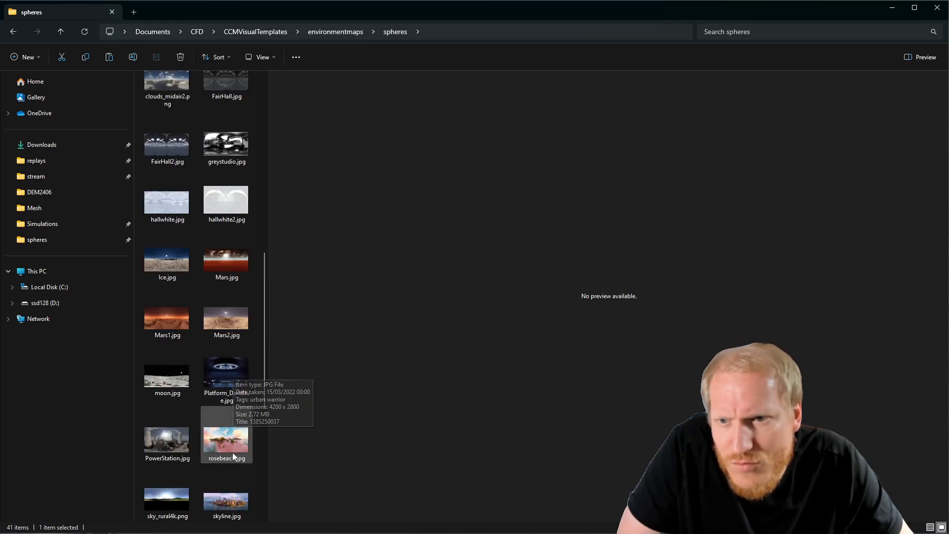
{"action": "scroll", "coordinate": [228, 441], "scroll_direction": "down", "scroll_amount": 3}
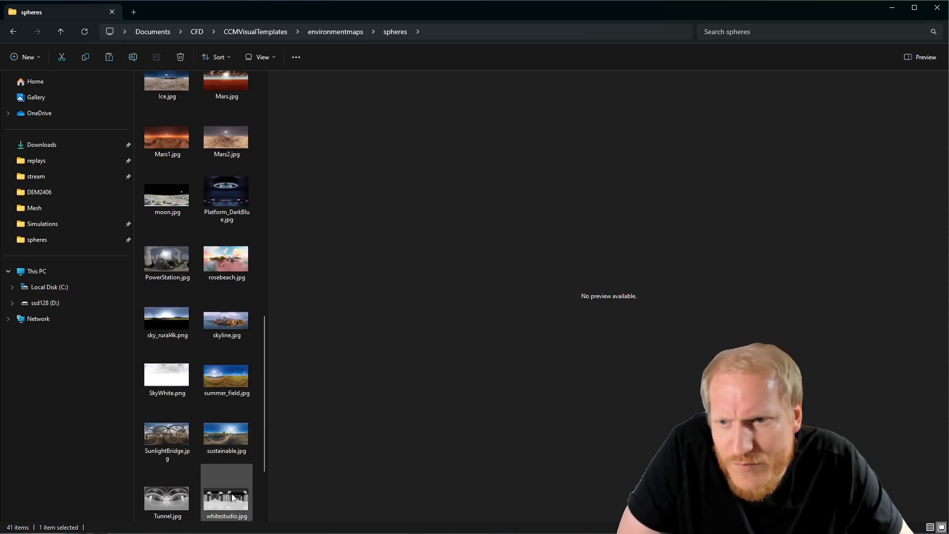
{"action": "scroll", "coordinate": [187, 493], "scroll_direction": "down", "scroll_amount": 2}
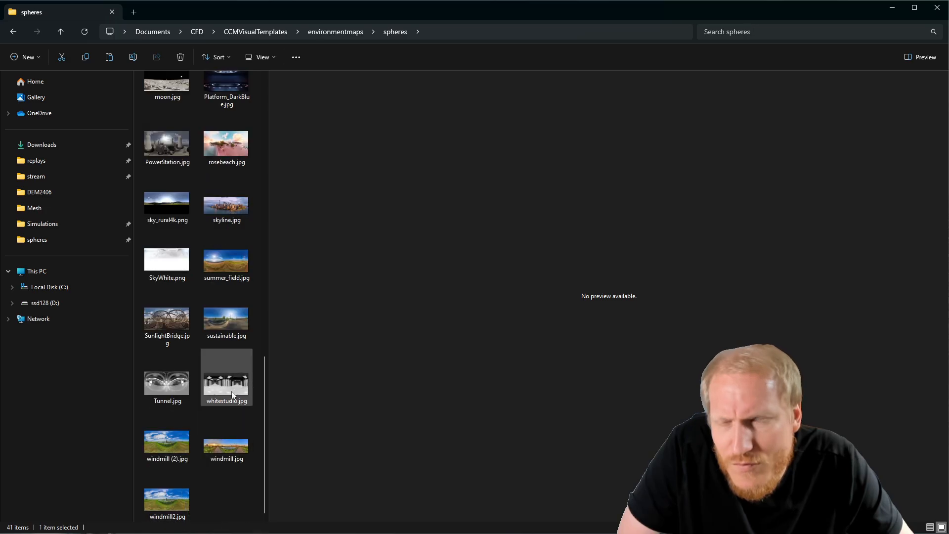
{"action": "scroll", "coordinate": [233, 401], "scroll_direction": "up", "scroll_amount": 8}
{"action": "scroll", "coordinate": [232, 400], "scroll_direction": "up", "scroll_amount": 2}
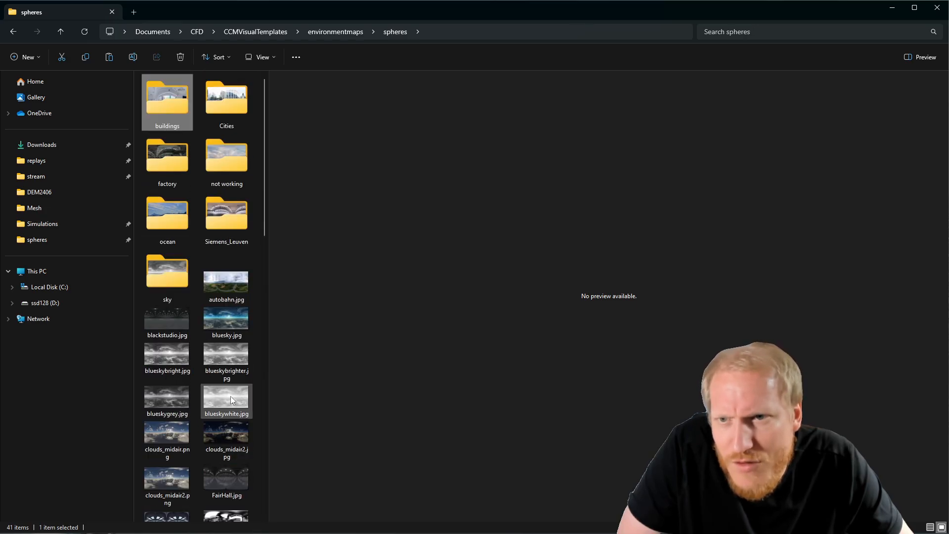
- Preview the panoramas in the Siemens_Leuven folder, including In front of Simrod.jpg and Siemens reception.jpg, and return to the spheres folder
{"action": "double_click", "coordinate": [222, 220]}
{"action": "left_click", "coordinate": [207, 129]}
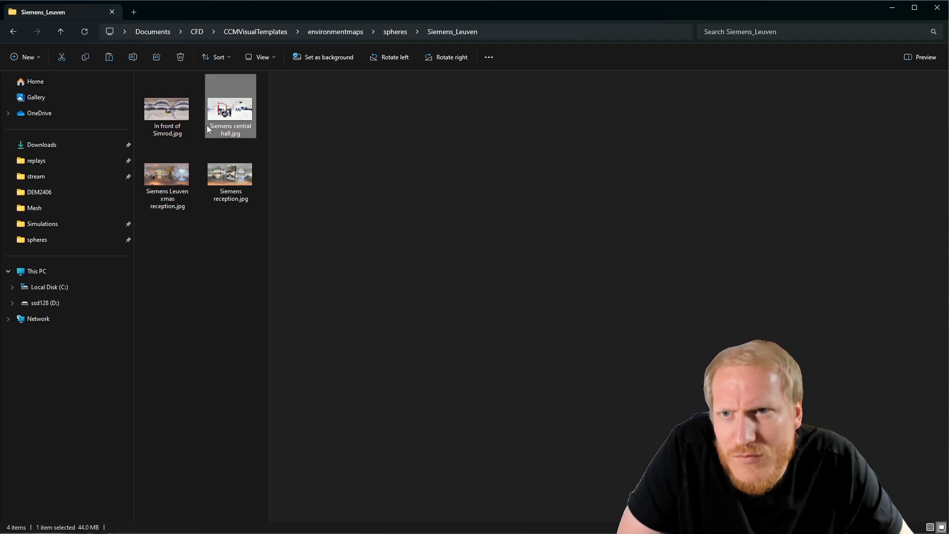
{"action": "left_click", "coordinate": [183, 118]}
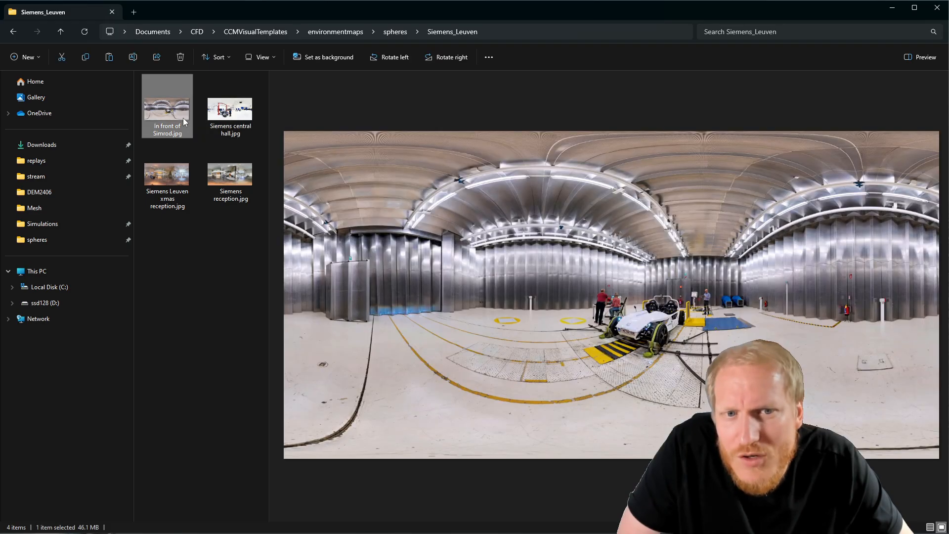
{"action": "left_click", "coordinate": [177, 179]}
{"action": "left_click", "coordinate": [230, 175]}
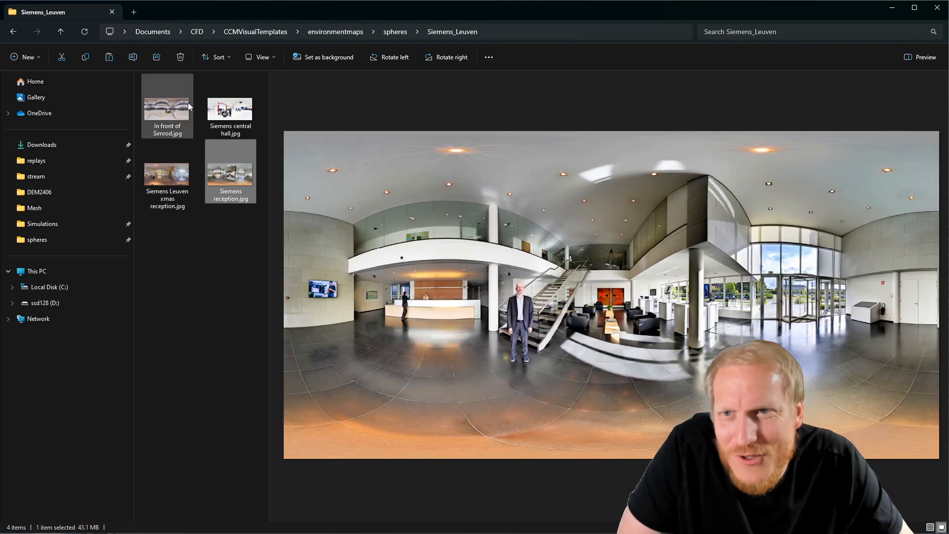
{"action": "left_click", "coordinate": [185, 99]}
{"action": "left_click", "coordinate": [396, 31]}
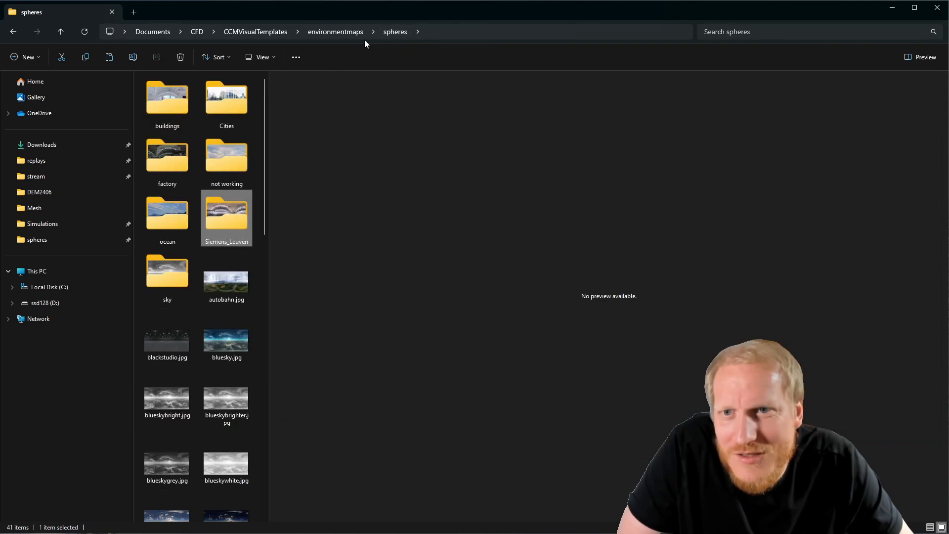
- Look into the ocean folder, then preview the factory folder's panoramas, including OldMotors.jpg, OldMotors2.jpg, workshop_ruin.jpg, Tunnel.jpg and whitestudio.jpg
{"action": "double_click", "coordinate": [174, 217]}
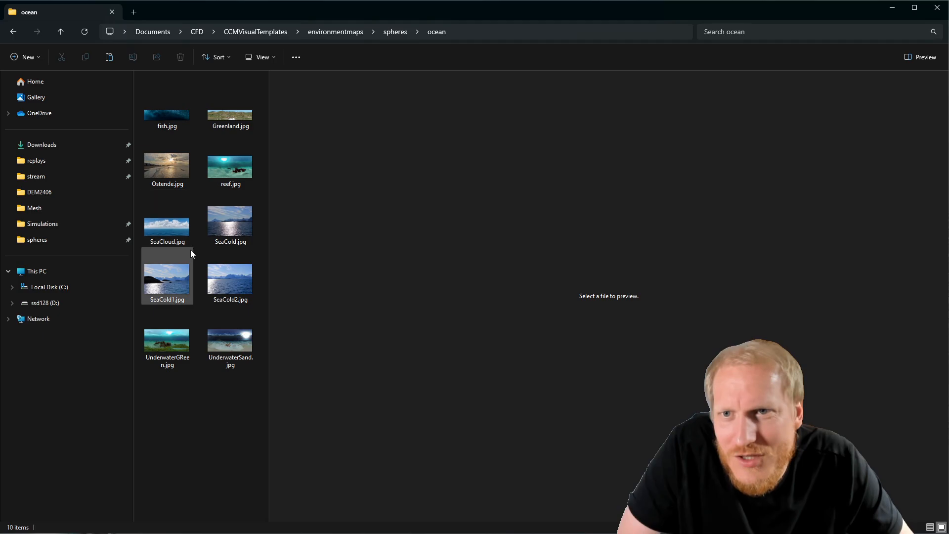
{"action": "key", "text": "alt+Left"}
{"action": "double_click", "coordinate": [163, 156]}
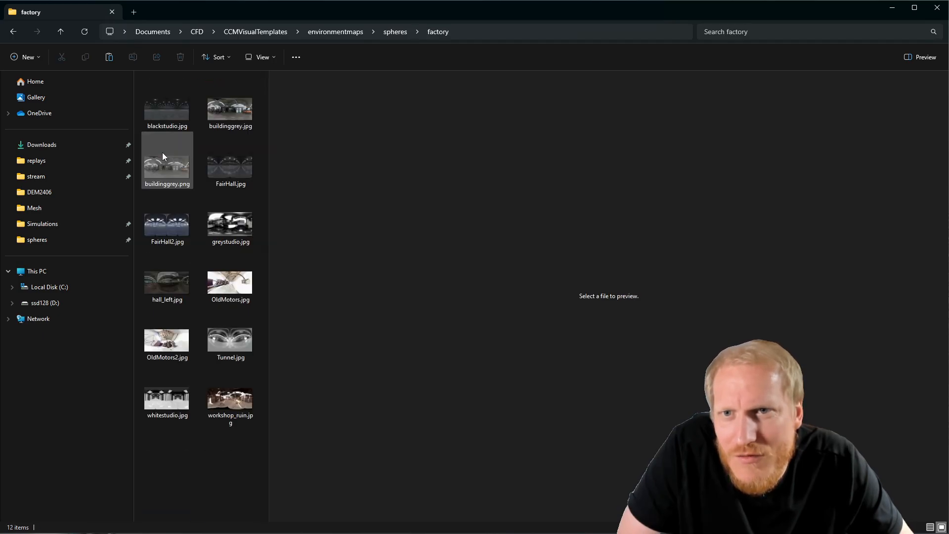
{"action": "left_click", "coordinate": [227, 280]}
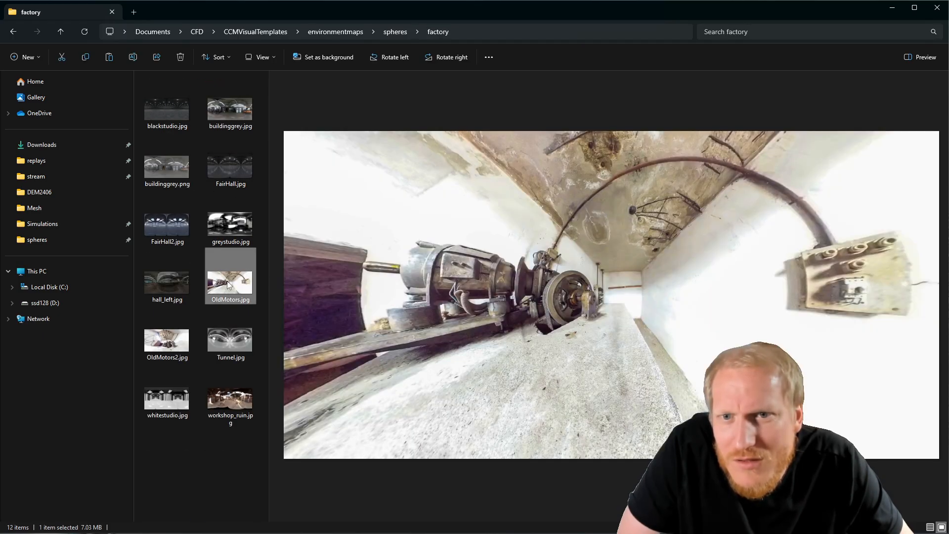
{"action": "left_click", "coordinate": [154, 343]}
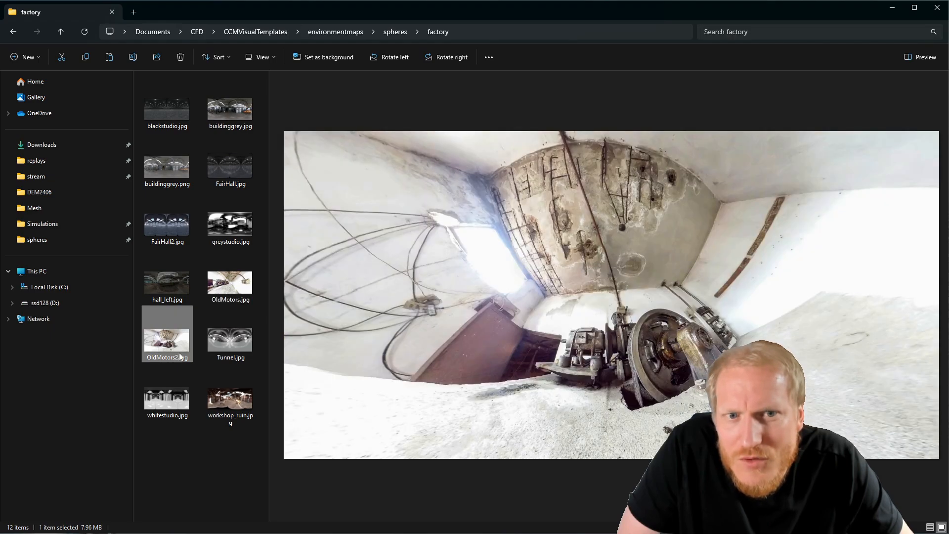
{"action": "left_click", "coordinate": [226, 351]}
{"action": "left_click", "coordinate": [207, 402]}
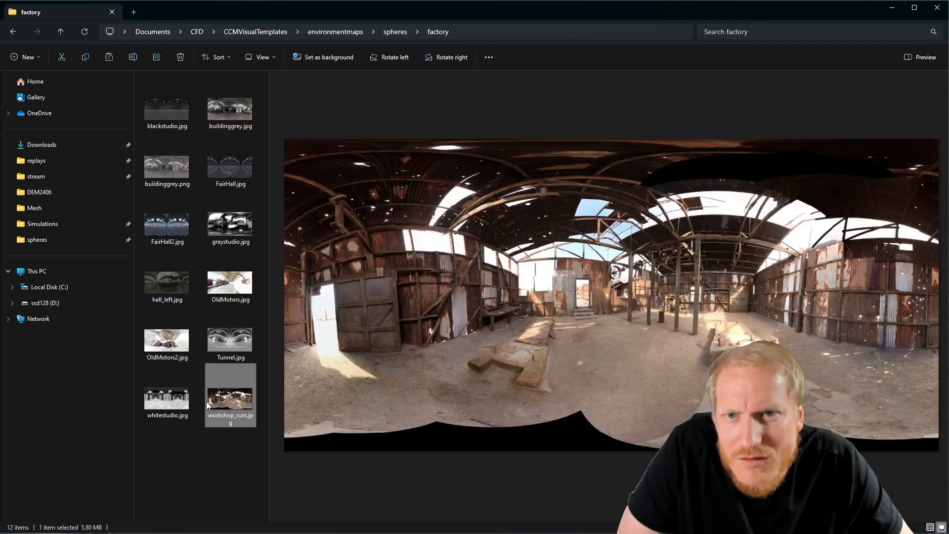
{"action": "left_click", "coordinate": [163, 401]}
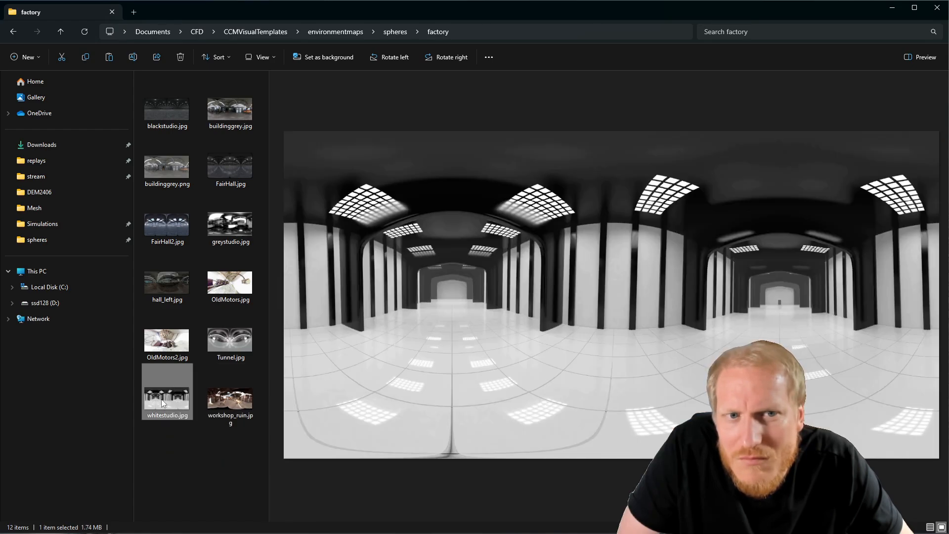
{"action": "left_click", "coordinate": [220, 347]}
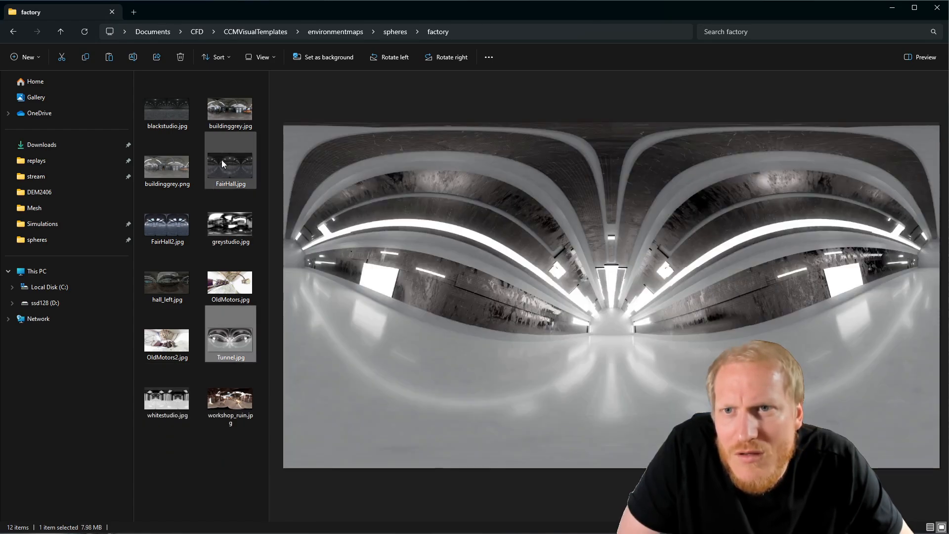
{"action": "left_click", "coordinate": [177, 408]}
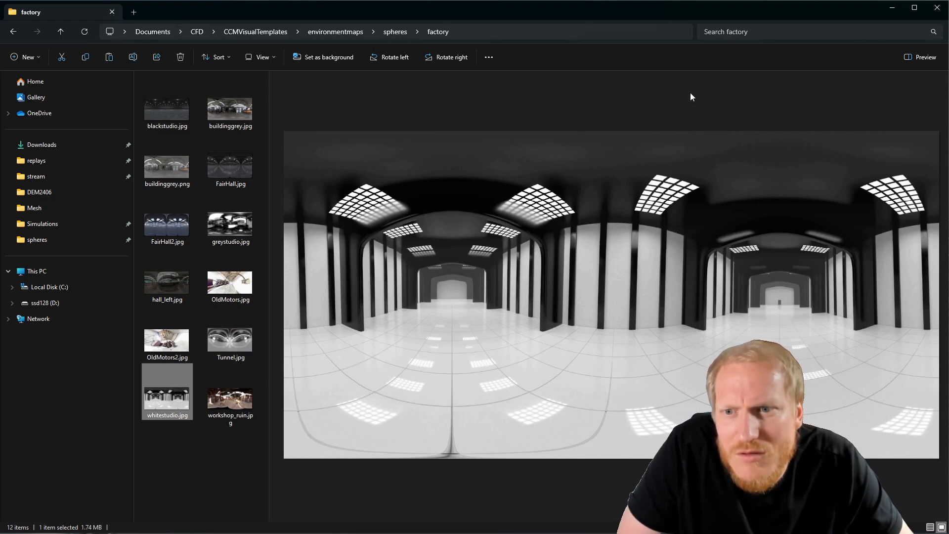
- Switch back to STAR-CCM+ and collapse the Field Functions, Automation and Scene Solution History nodes in the DEM_towel01 simulation tree
{"action": "left_click", "coordinate": [897, 8]}
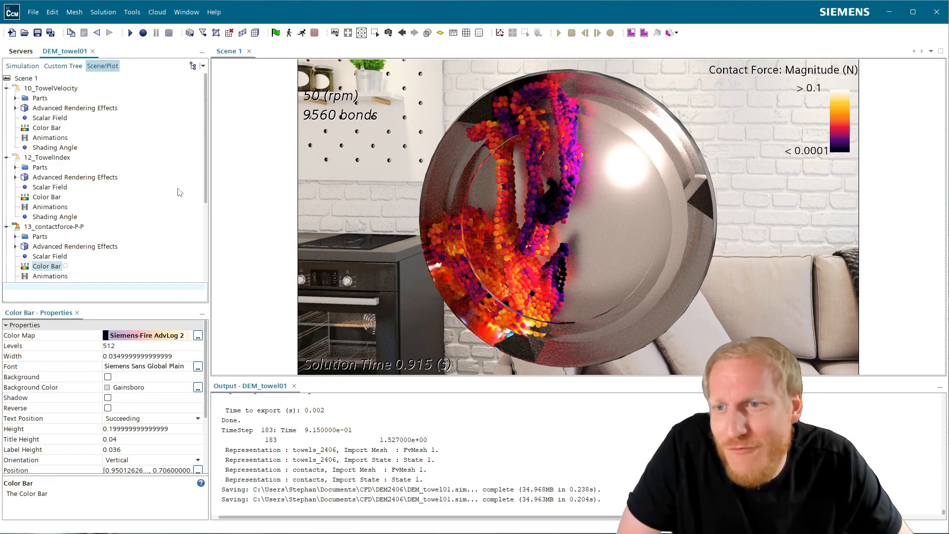
{"action": "left_click", "coordinate": [21, 51]}
{"action": "left_click", "coordinate": [68, 51]}
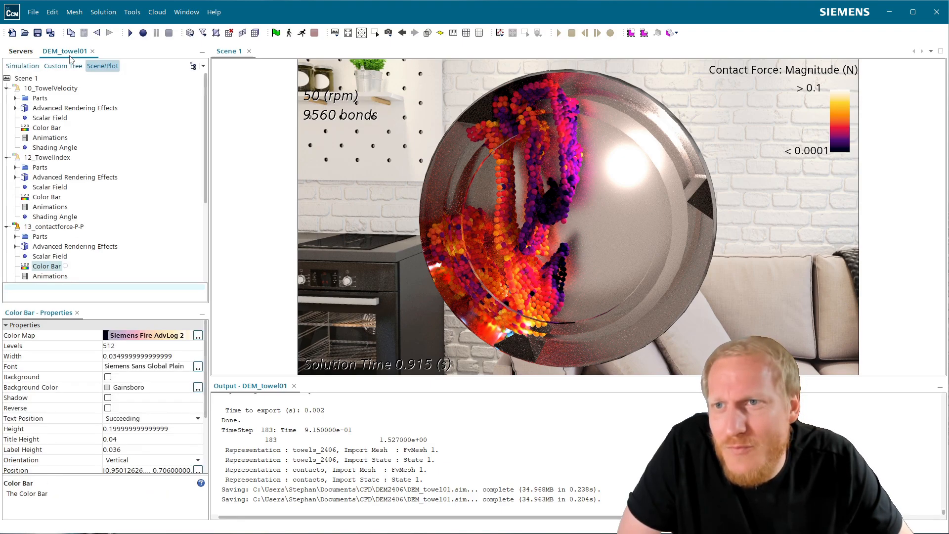
{"action": "left_click", "coordinate": [22, 66]}
{"action": "scroll", "coordinate": [85, 200], "scroll_direction": "up", "scroll_amount": 15}
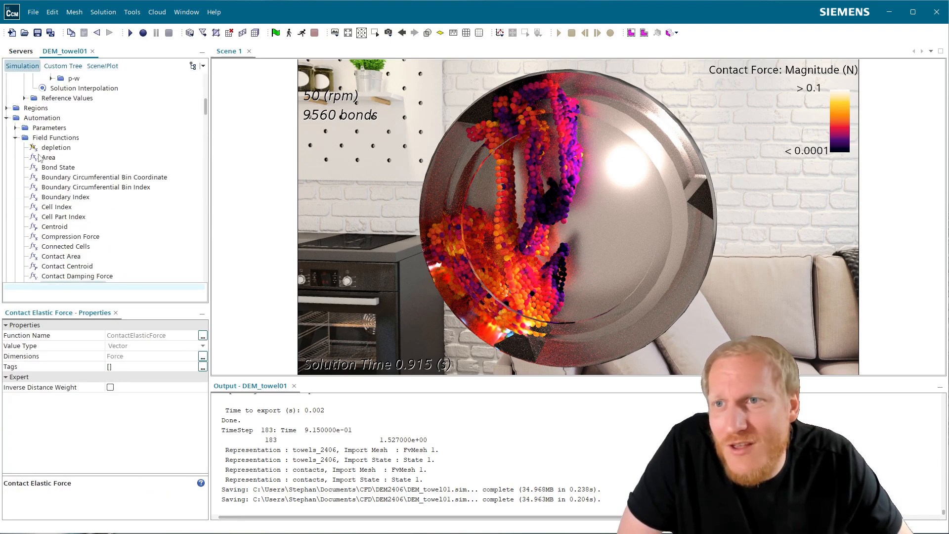
{"action": "left_click", "coordinate": [16, 139]}
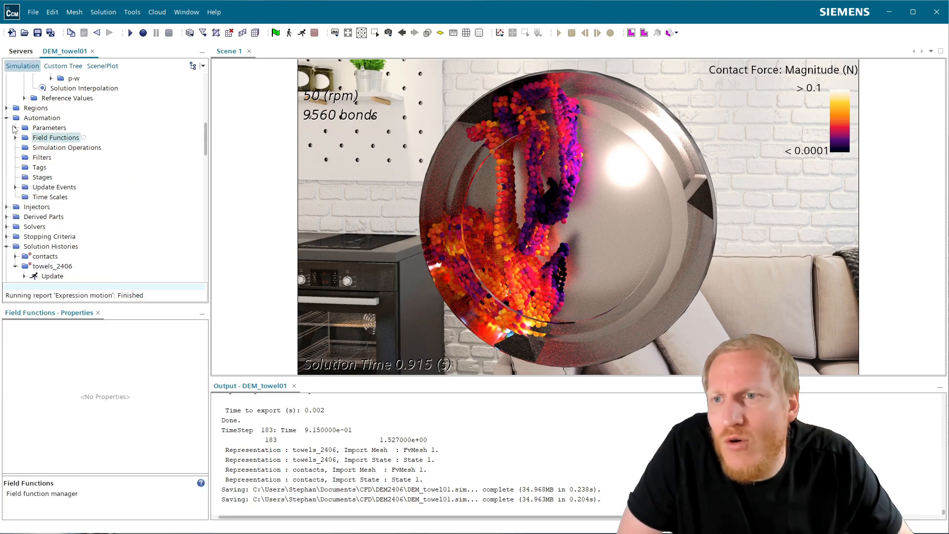
{"action": "left_click", "coordinate": [7, 118]}
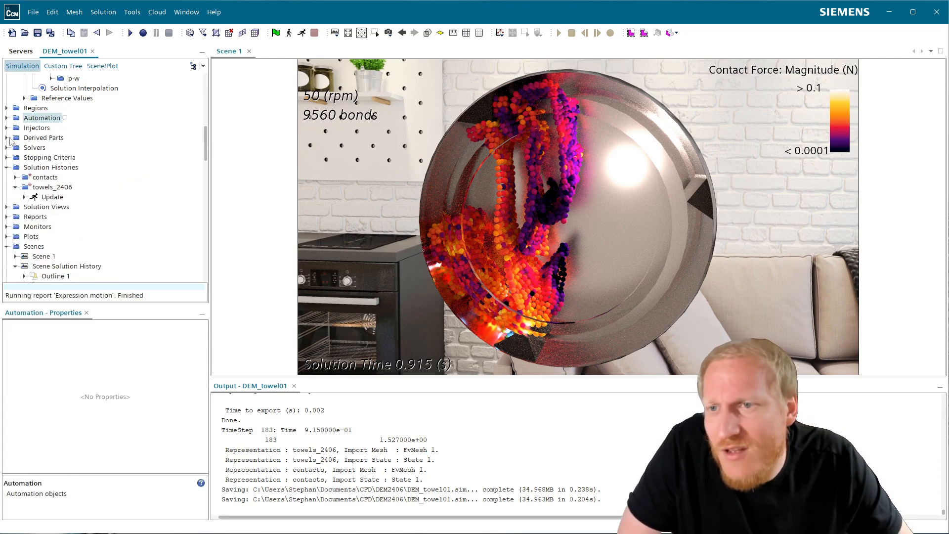
{"action": "scroll", "coordinate": [52, 273], "scroll_direction": "down", "scroll_amount": 2}
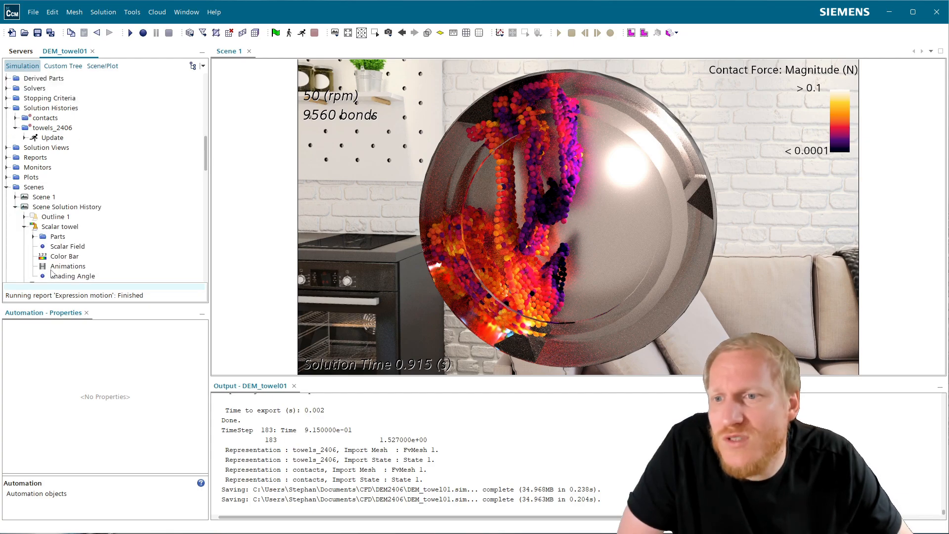
{"action": "left_click", "coordinate": [15, 209]}
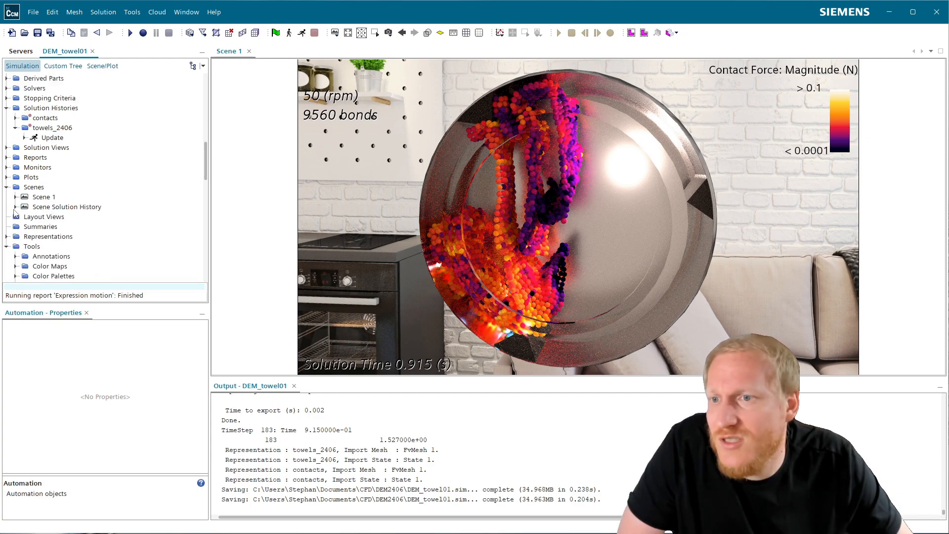
- Replace the Building environment map's image with whitestudio.jpg from the factory folder inside spheres
{"action": "scroll", "coordinate": [135, 227], "scroll_direction": "down", "scroll_amount": 6}
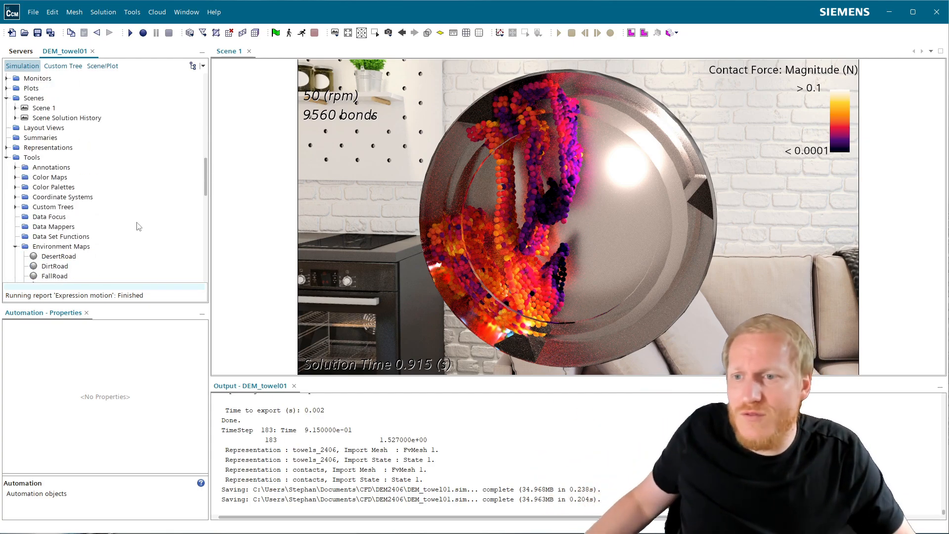
{"action": "scroll", "coordinate": [89, 224], "scroll_direction": "down", "scroll_amount": 1}
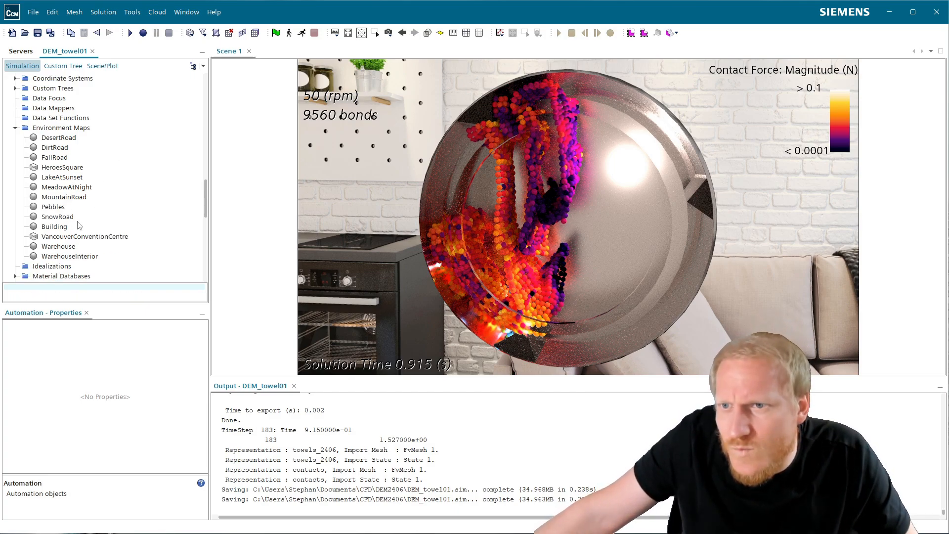
{"action": "left_click", "coordinate": [54, 227]}
{"action": "left_click", "coordinate": [203, 336]}
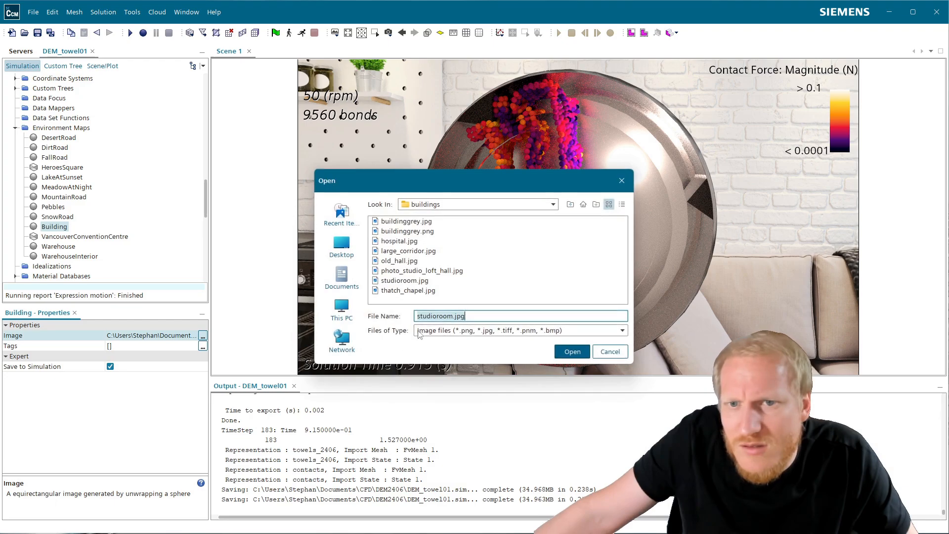
{"action": "left_click", "coordinate": [571, 204]}
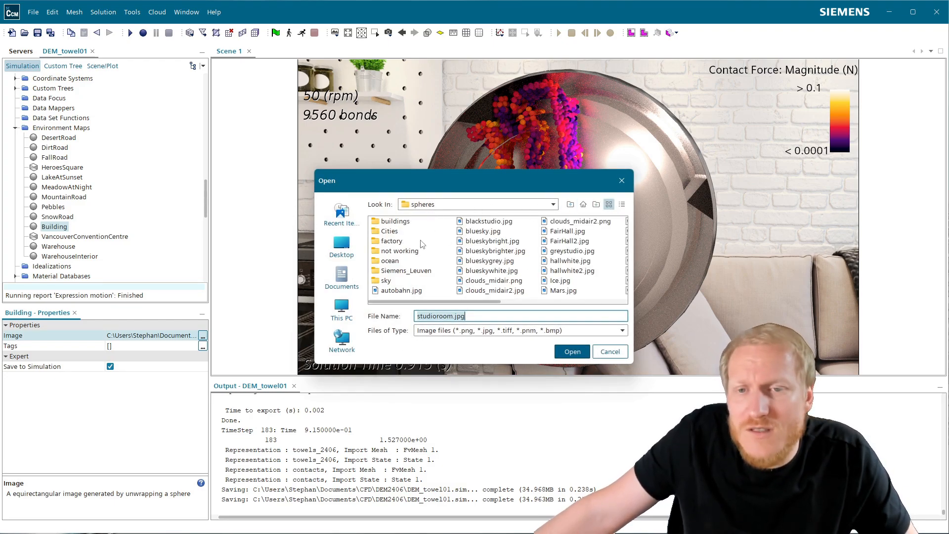
{"action": "double_click", "coordinate": [393, 242]}
{"action": "left_click", "coordinate": [497, 241]}
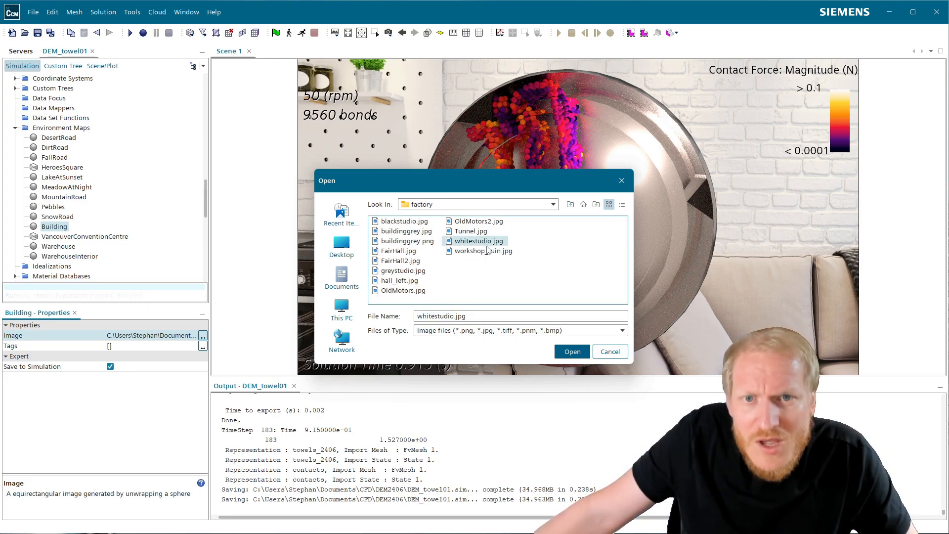
{"action": "left_click", "coordinate": [572, 351]}
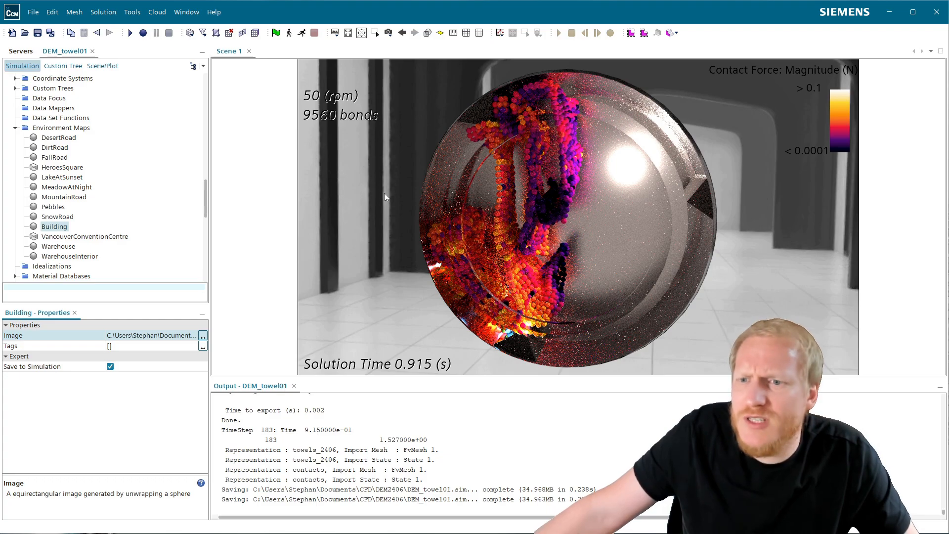
- Set the rotation of Scene 1's Environment Map Color background to [-1.0, 1.0, 0.0, 90.0]
{"action": "left_click", "coordinate": [97, 69]}
{"action": "scroll", "coordinate": [94, 175], "scroll_direction": "down", "scroll_amount": 3}
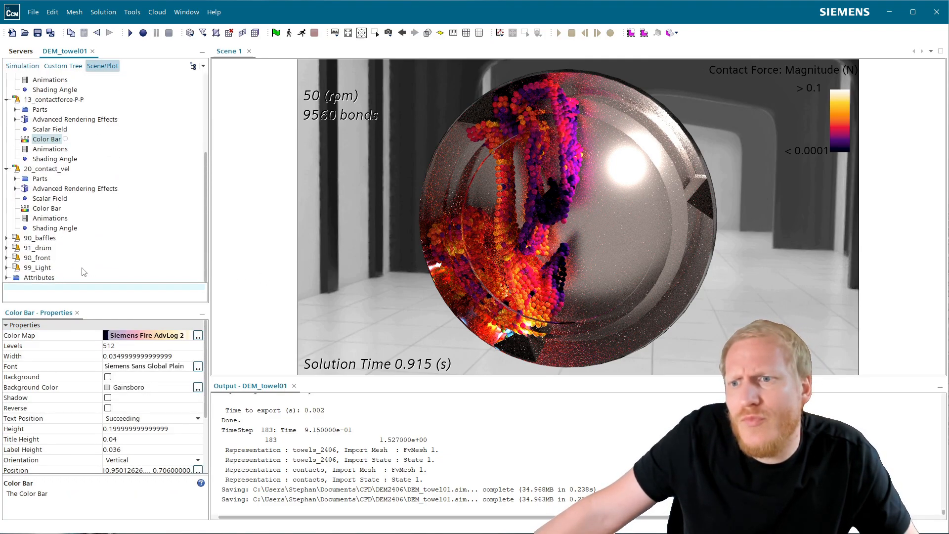
{"action": "left_click", "coordinate": [6, 277]}
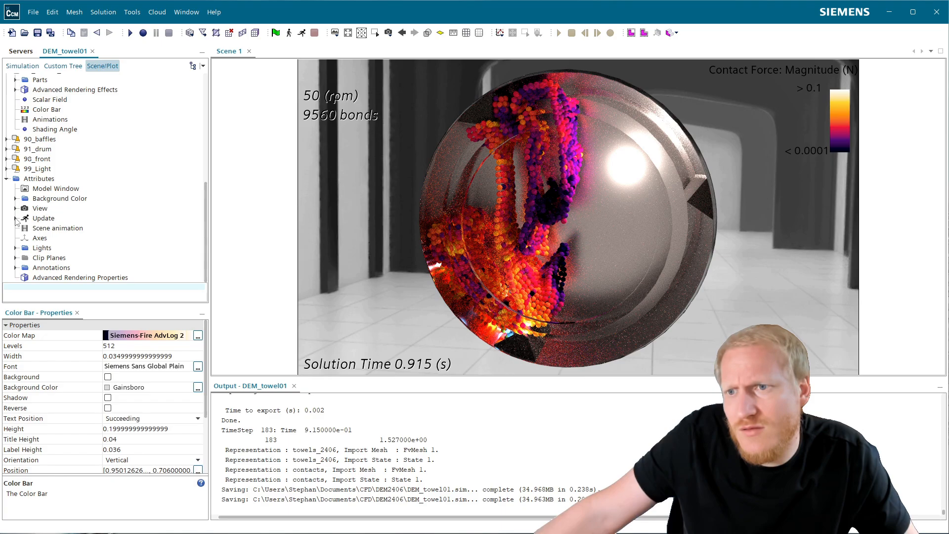
{"action": "left_click", "coordinate": [16, 209]}
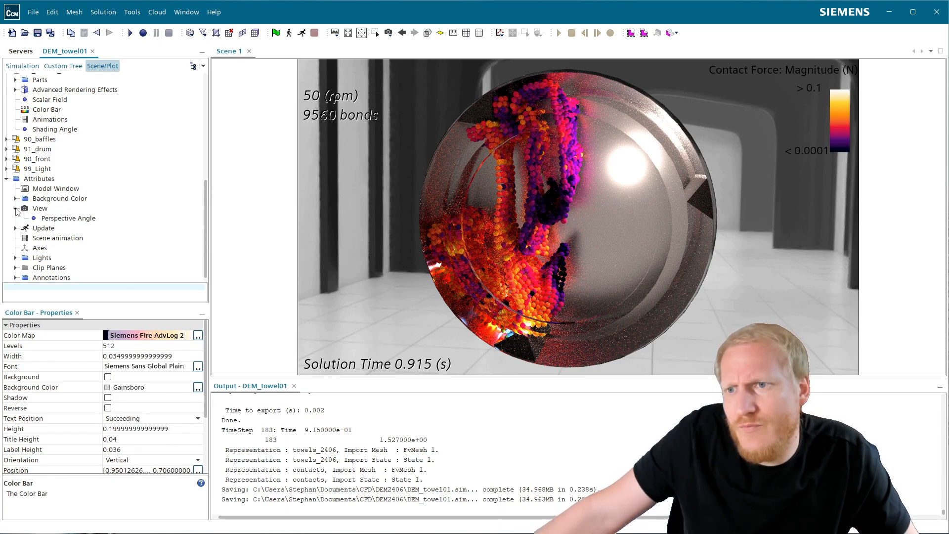
{"action": "left_click", "coordinate": [39, 208]}
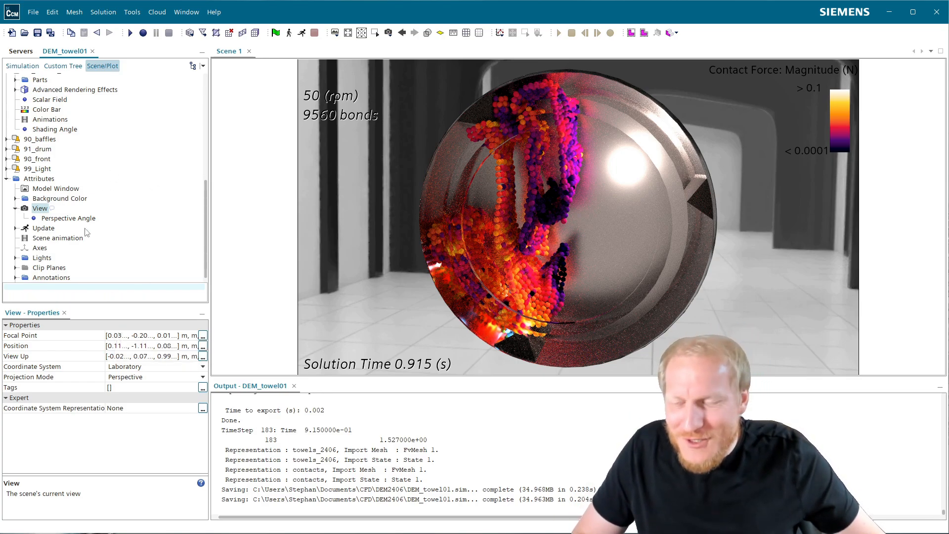
{"action": "left_click", "coordinate": [68, 199]}
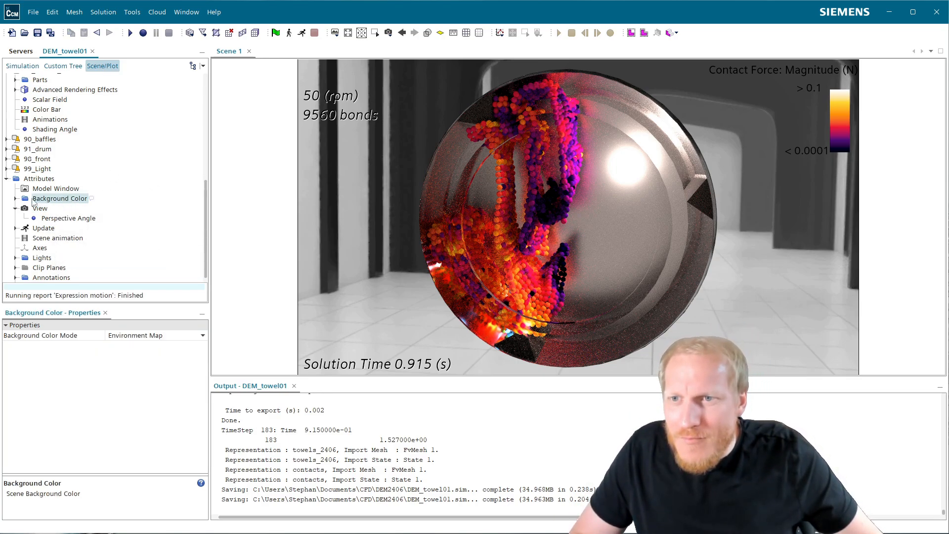
{"action": "left_click", "coordinate": [15, 199]}
{"action": "left_click", "coordinate": [66, 209]}
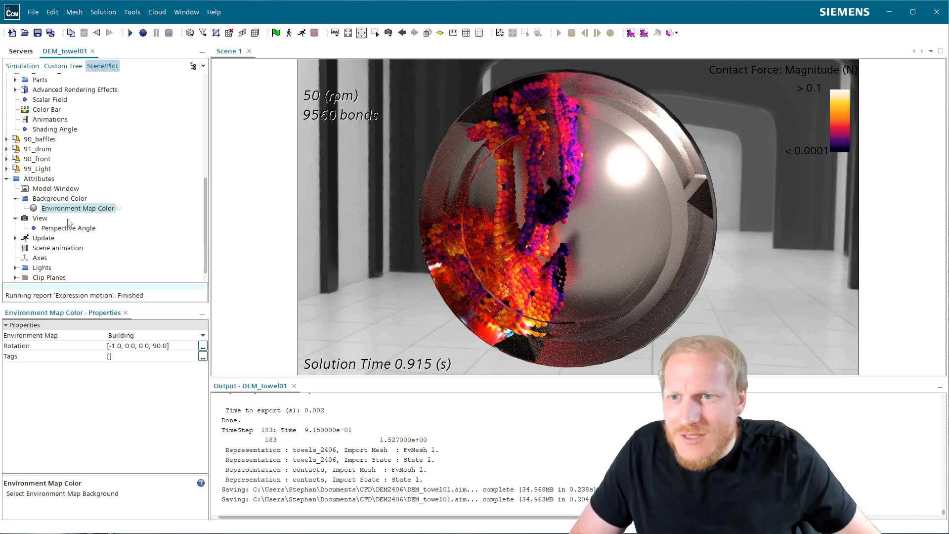
{"action": "left_click", "coordinate": [148, 346]}
{"action": "left_click", "coordinate": [126, 346]}
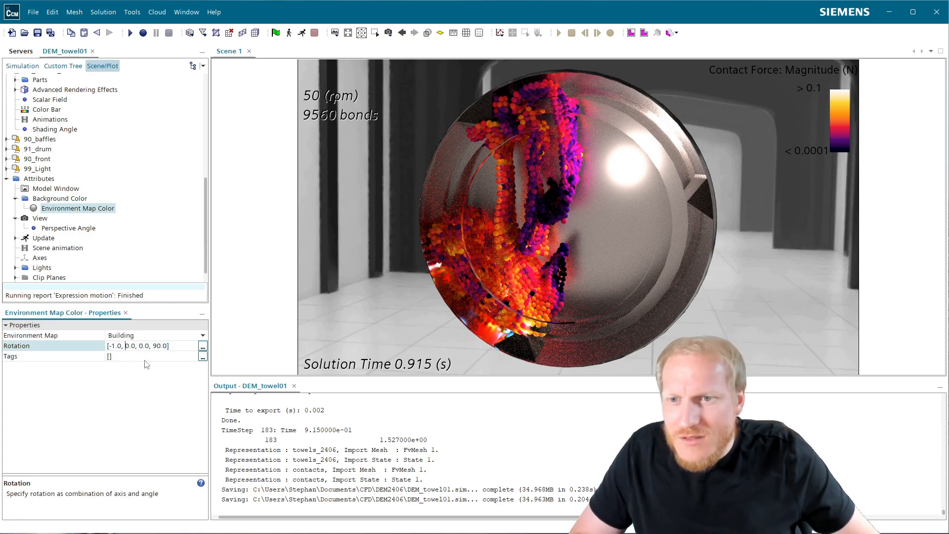
{"action": "key", "text": "Delete"}
{"action": "type", "text": "1"}
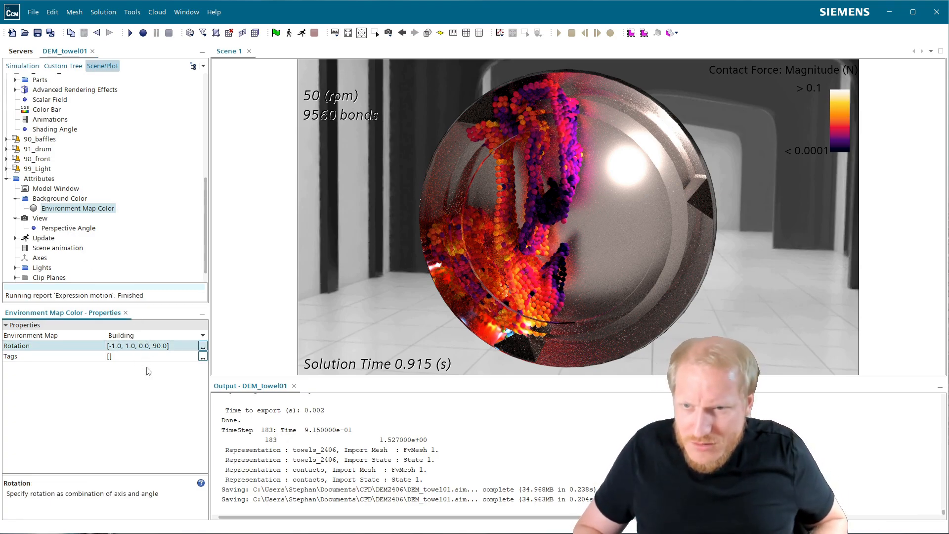
{"action": "key", "text": "Return"}
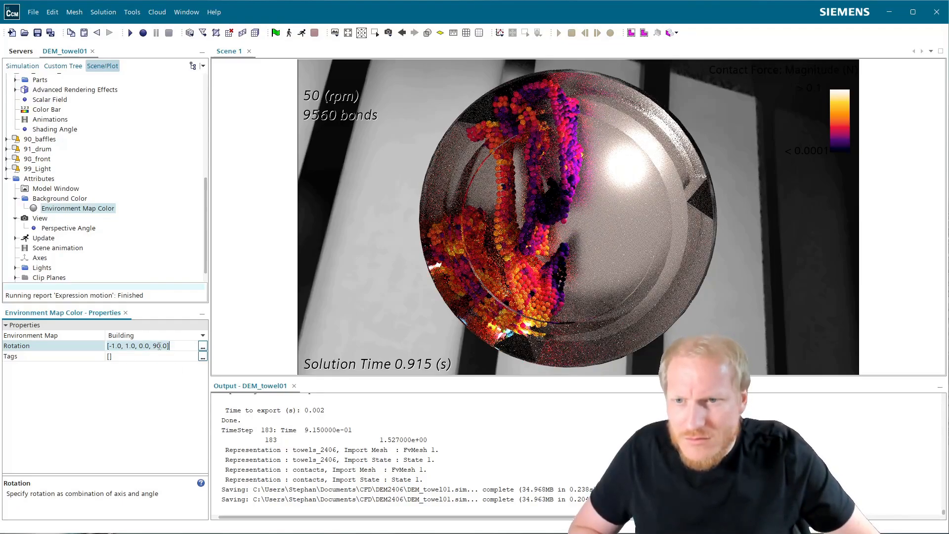
- Set the environment map's rotation angle to 135 and reframe the scene with the drum smaller and turned slightly
{"action": "double_click", "coordinate": [161, 346]}
{"action": "type", "text": "135"}
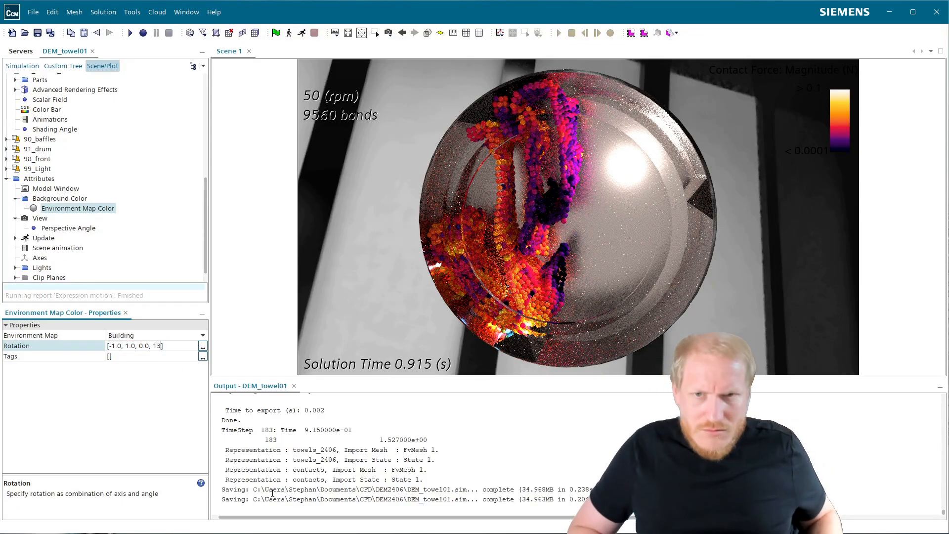
{"action": "key", "text": "Return"}
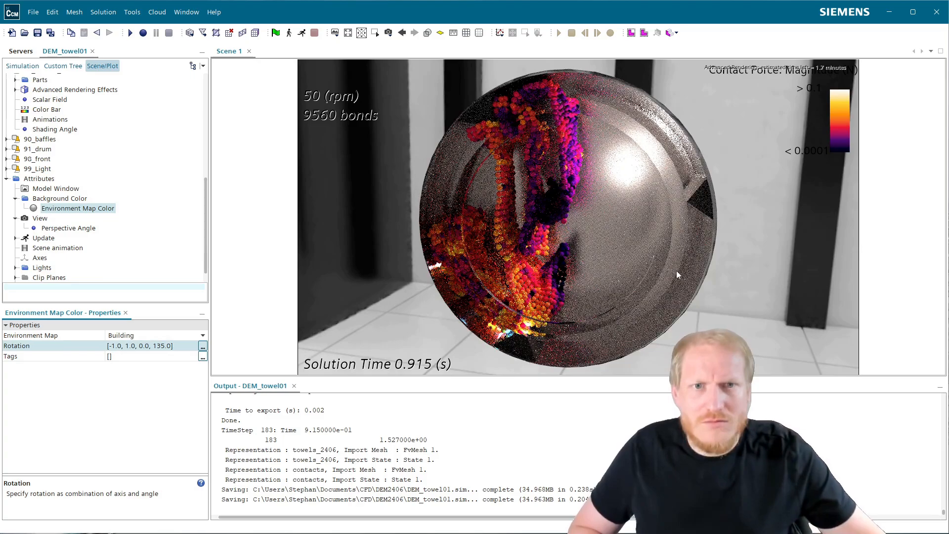
{"action": "scroll", "coordinate": [695, 182], "scroll_direction": "down", "scroll_amount": 3}
{"action": "left_click_drag", "start_coordinate": [668, 197], "coordinate": [549, 278]}
{"action": "scroll", "coordinate": [59, 148], "scroll_direction": "down", "scroll_amount": 1}
{"action": "scroll", "coordinate": [61, 166], "scroll_direction": "up", "scroll_amount": 1}
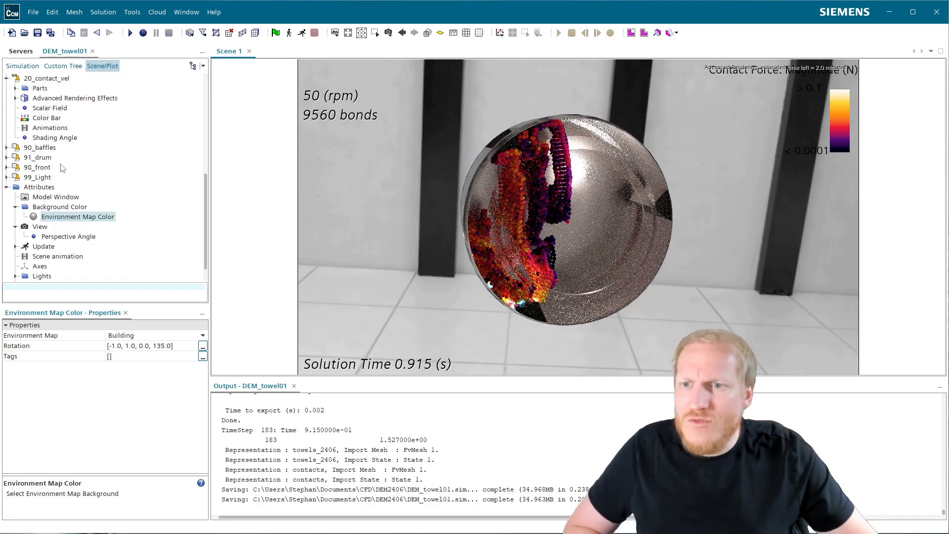
- Collapse the Transparent Body materials in the simulation tree and create a new Simple Transform under Transforms
{"action": "scroll", "coordinate": [61, 163], "scroll_direction": "down", "scroll_amount": 1}
{"action": "left_click", "coordinate": [30, 67]}
{"action": "scroll", "coordinate": [76, 206], "scroll_direction": "down", "scroll_amount": 7}
{"action": "scroll", "coordinate": [76, 240], "scroll_direction": "up", "scroll_amount": 2}
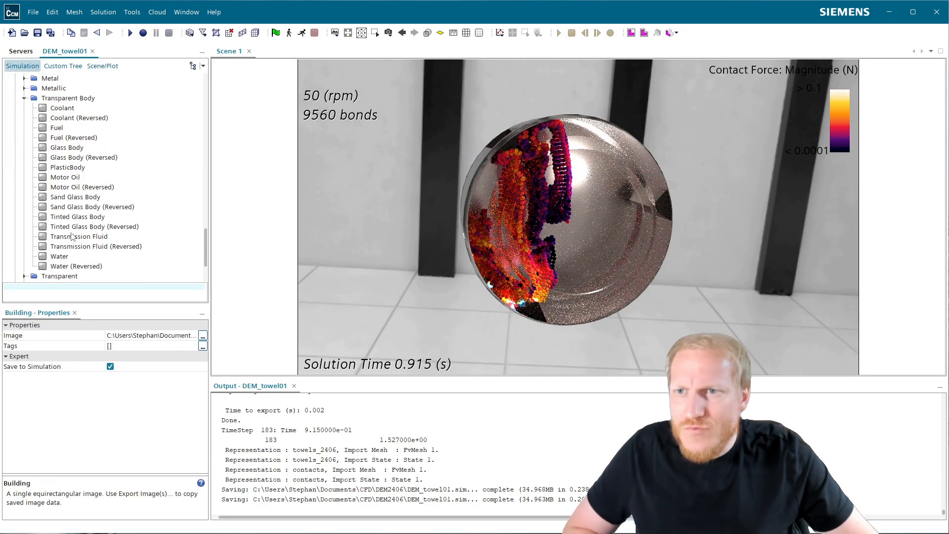
{"action": "left_click", "coordinate": [24, 191]}
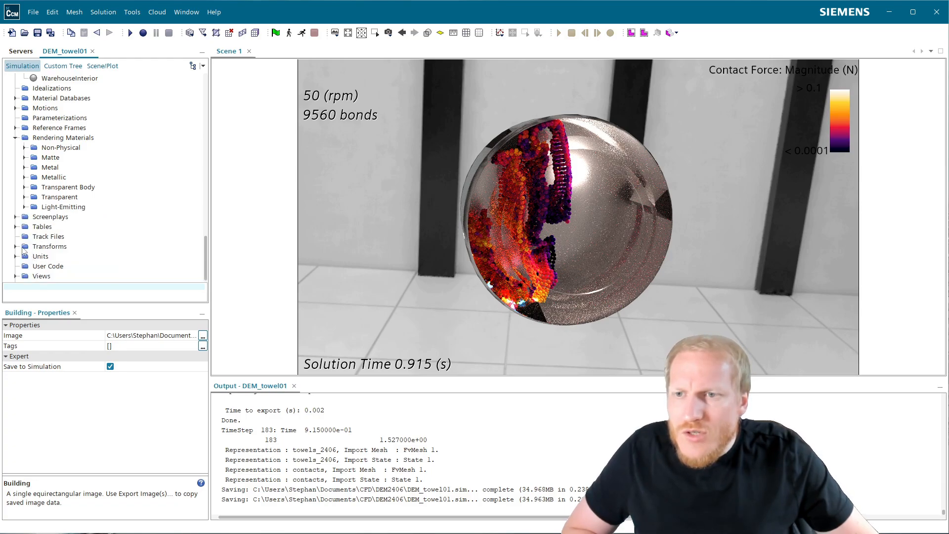
{"action": "left_click", "coordinate": [15, 246]}
{"action": "left_click", "coordinate": [55, 247]}
{"action": "right_click", "coordinate": [62, 250]}
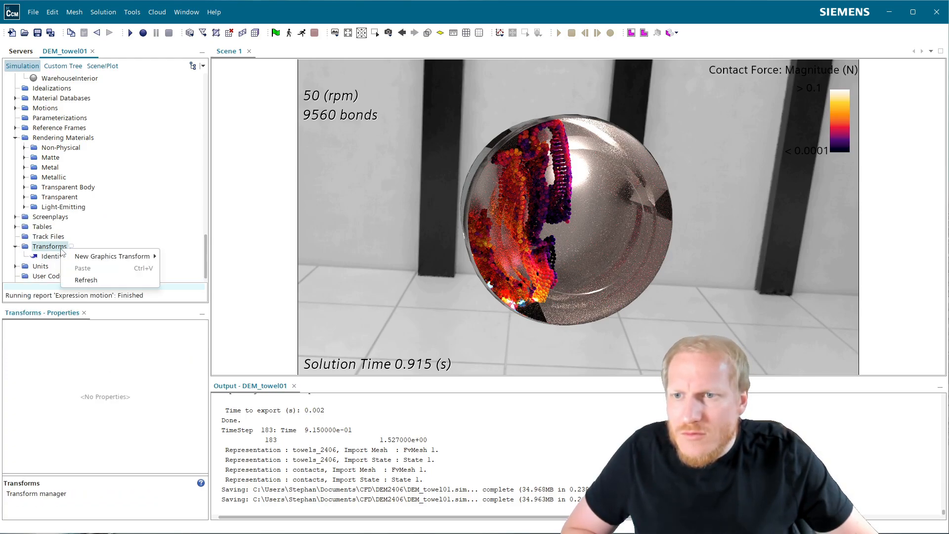
{"action": "mouse_move", "coordinate": [123, 256]}
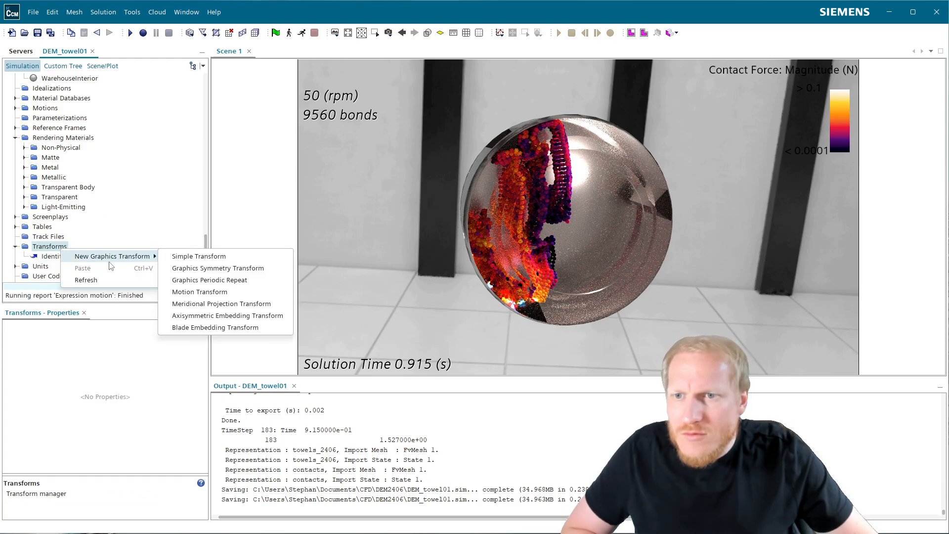
{"action": "left_click", "coordinate": [238, 257]}
{"action": "left_click", "coordinate": [71, 267]}
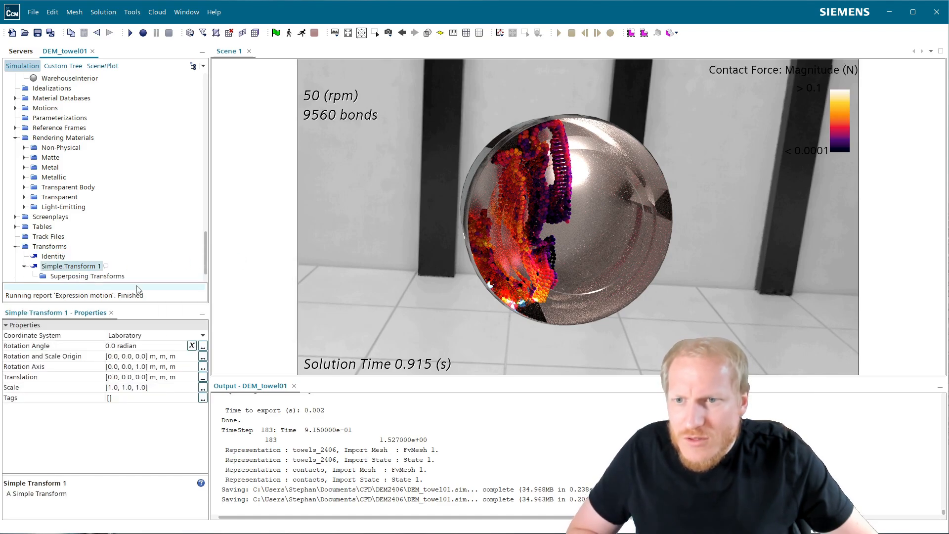
- Add a Graphics Periodic Repeat transform and set its number of repeats to 3
{"action": "left_click", "coordinate": [49, 246]}
{"action": "right_click", "coordinate": [57, 248]}
{"action": "mouse_move", "coordinate": [124, 254]}
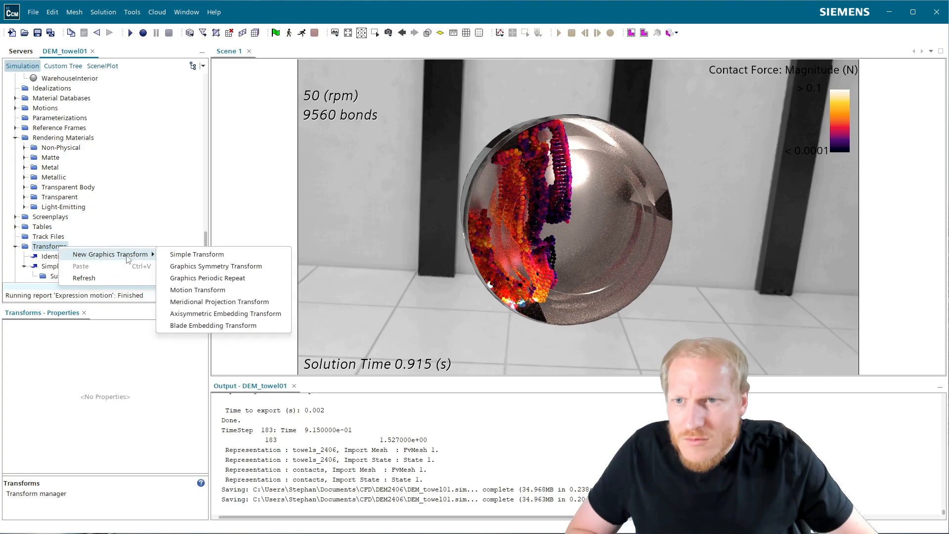
{"action": "left_click", "coordinate": [232, 278]}
{"action": "left_click", "coordinate": [131, 347]}
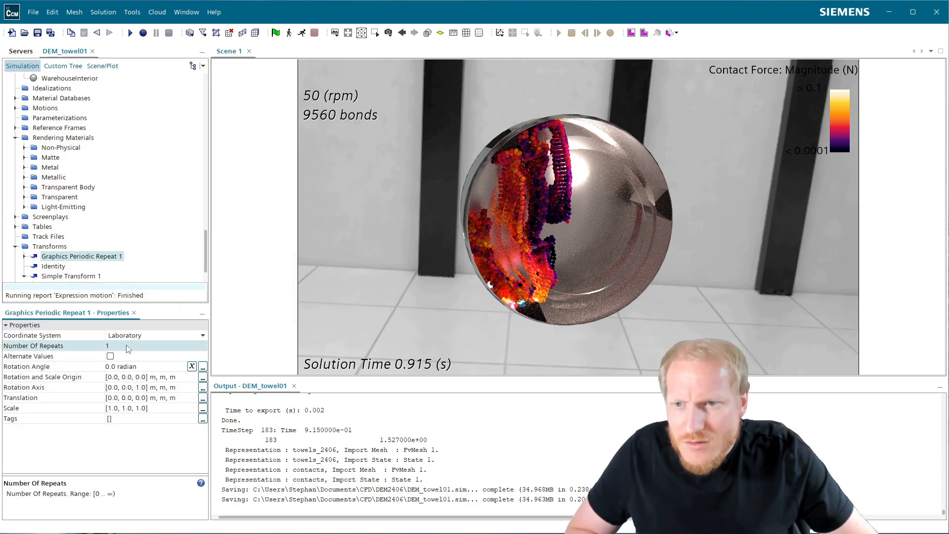
{"action": "type", "text": "3"}
{"action": "key", "text": "Return"}
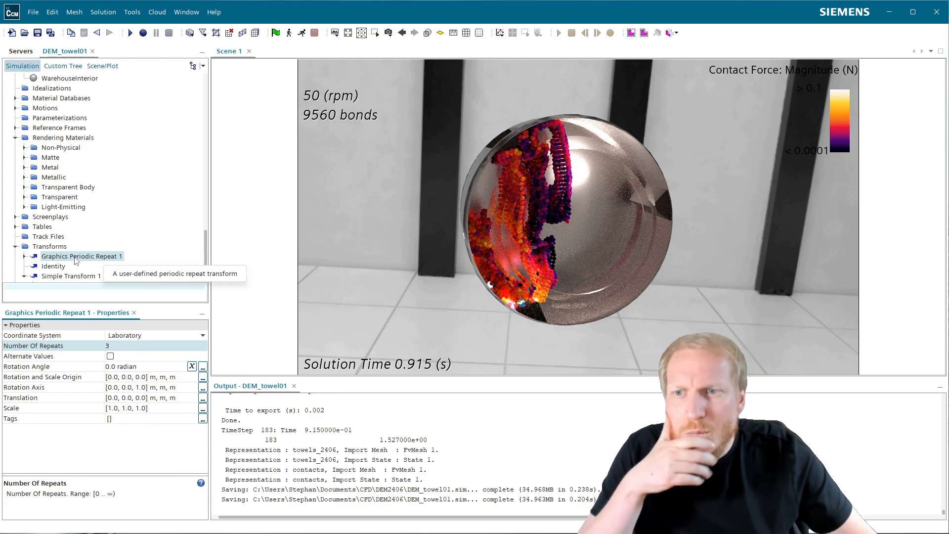
{"action": "left_click", "coordinate": [79, 278]}
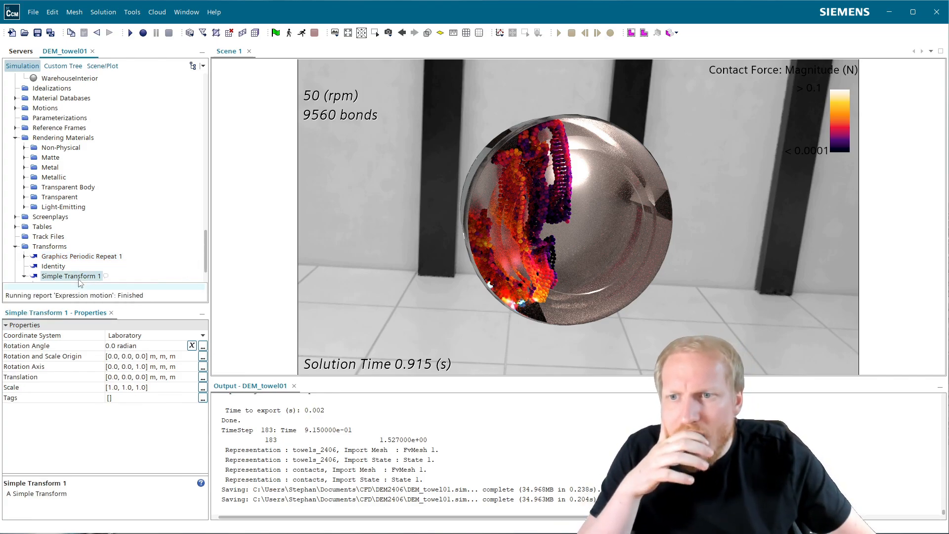
{"action": "right_click", "coordinate": [42, 248]}
{"action": "mouse_move", "coordinate": [88, 259]}
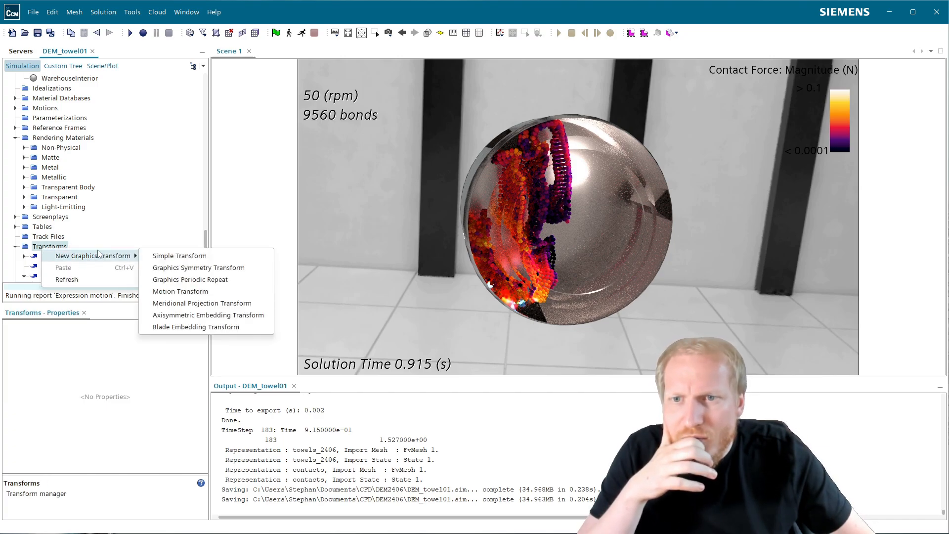
{"action": "left_click", "coordinate": [156, 199]}
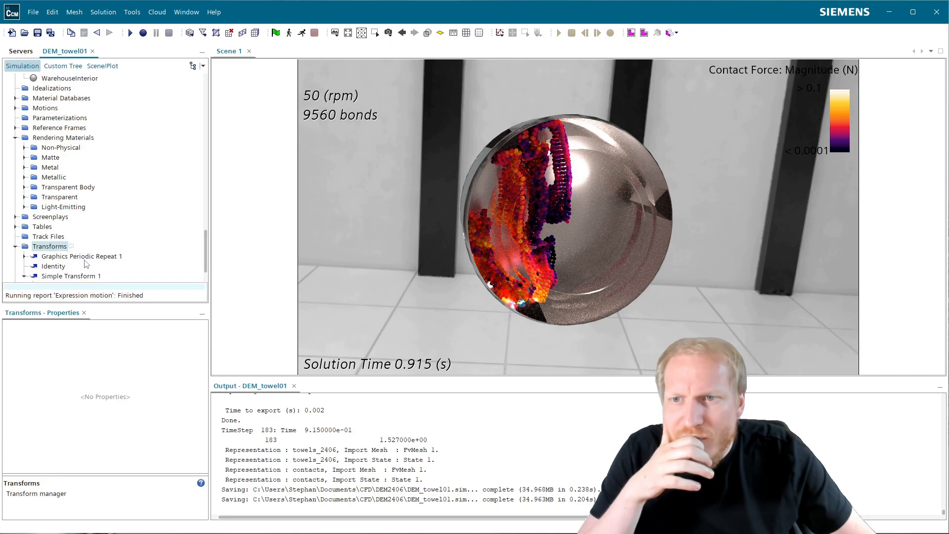
- Set the translation of the Graphics Periodic Repeat 1 transform to [0.65, 0.0, 0.0] m
{"action": "left_click", "coordinate": [82, 257]}
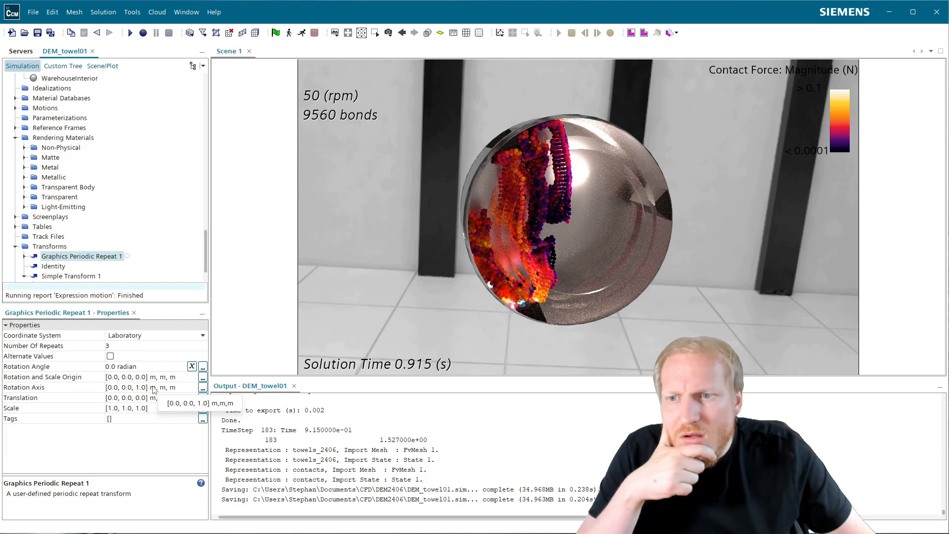
{"action": "left_click", "coordinate": [143, 398]}
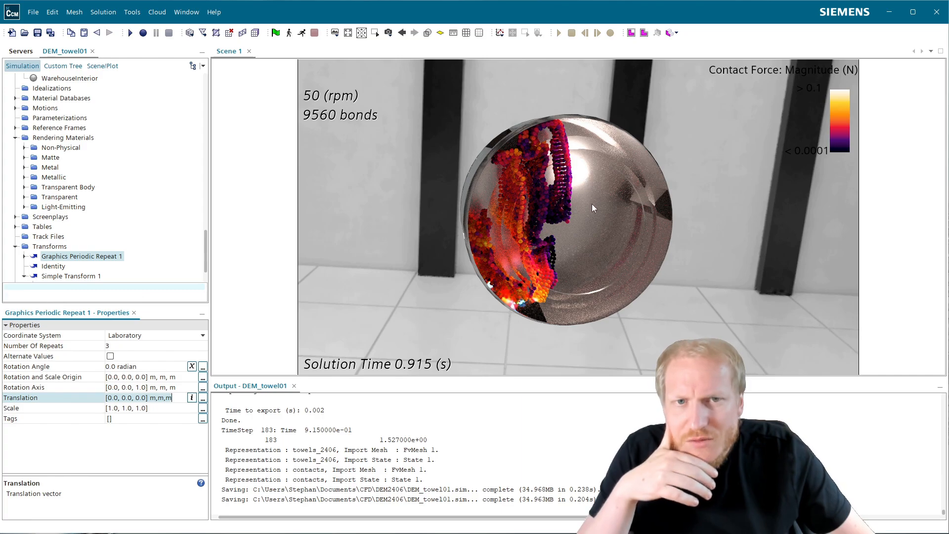
{"action": "left_click", "coordinate": [107, 399]}
{"action": "key", "text": "BackSpace"}
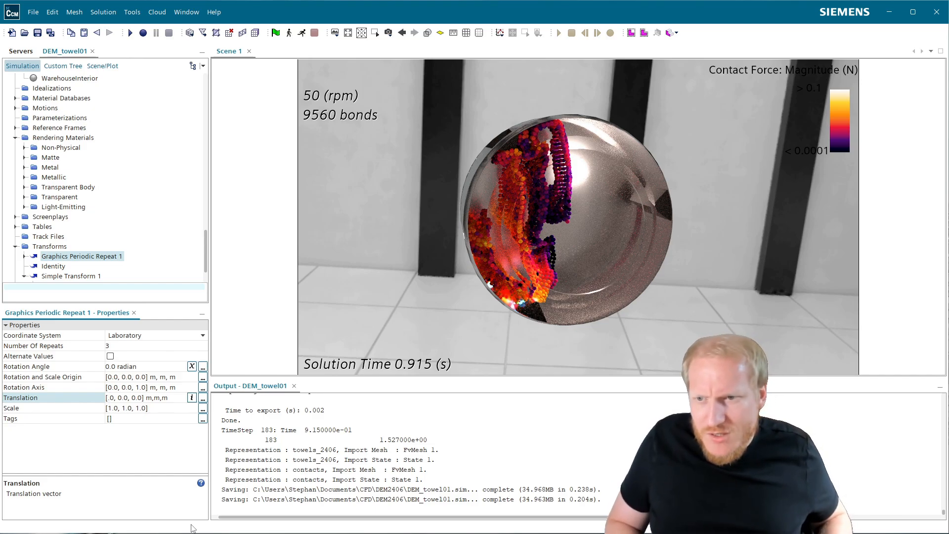
{"action": "type", "text": "65"}
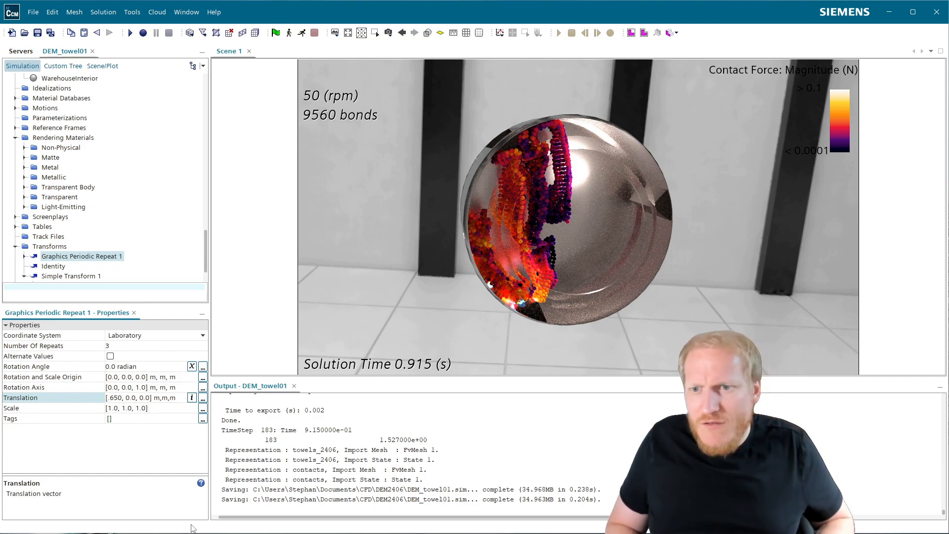
{"action": "key", "text": "Return"}
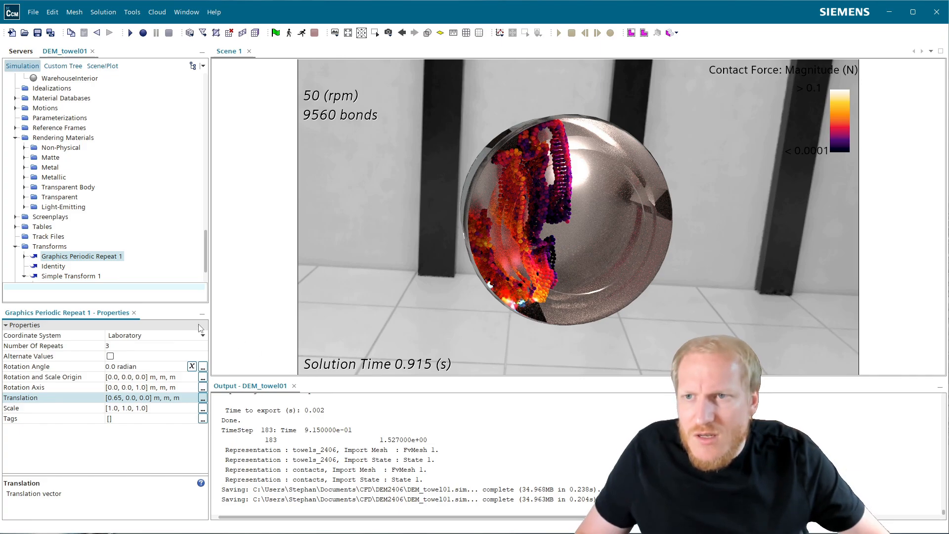
- Rename the Graphics Periodic Repeat 1 transform as 3dryers
{"action": "left_click", "coordinate": [107, 253]}
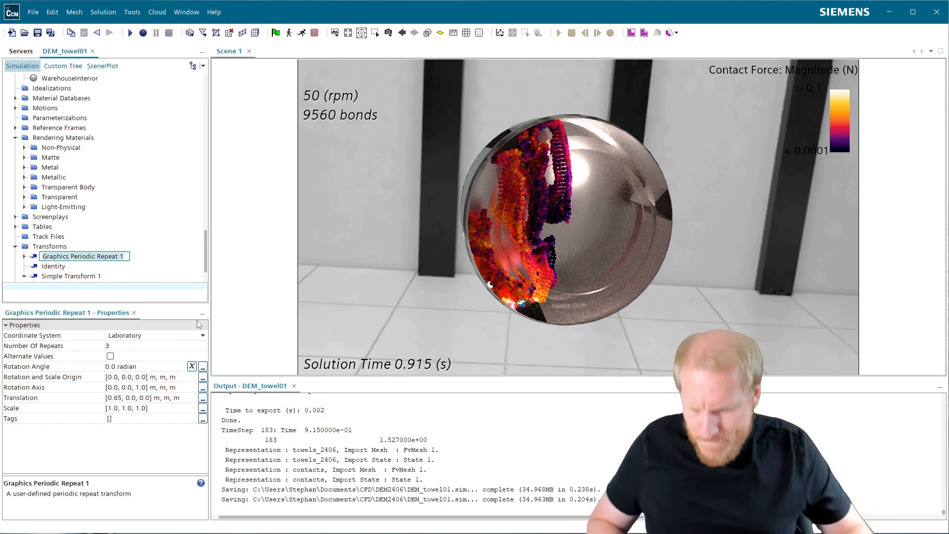
{"action": "type", "text": "3dryers"}
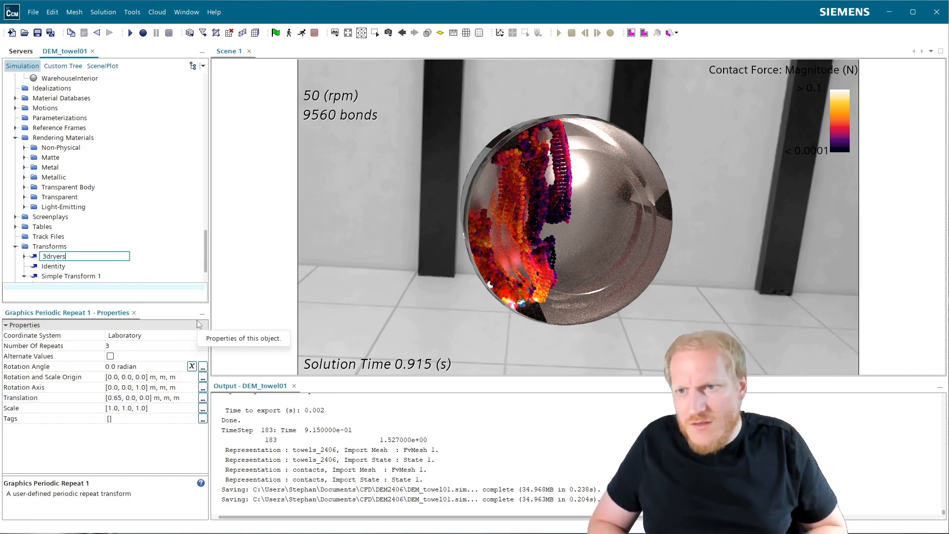
{"action": "key", "text": "Return"}
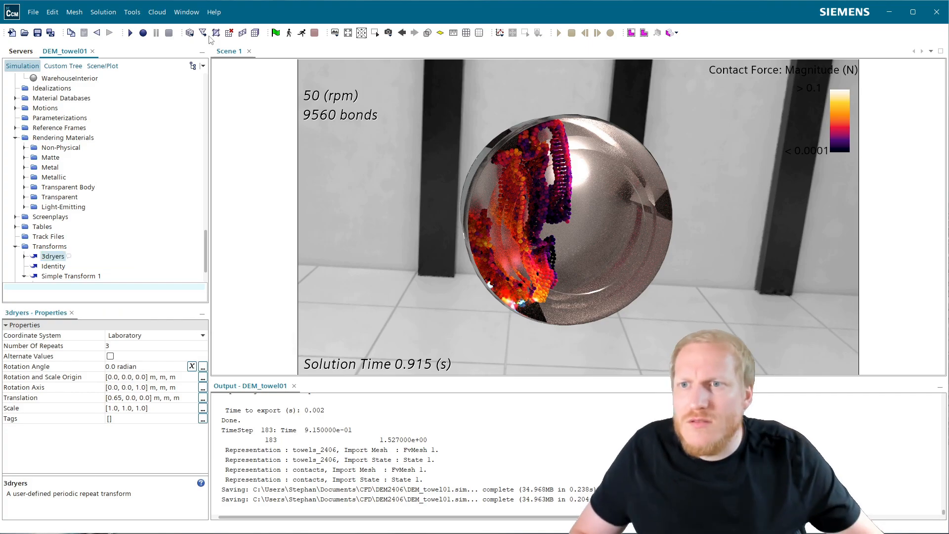
- Switch to Scene 1's object tree and collapse the 10_TowelVelocity, 12_TowelIndex, 13_contactforce-P-P and 20_contact_vel displayers
{"action": "left_click", "coordinate": [102, 66]}
{"action": "scroll", "coordinate": [59, 197], "scroll_direction": "down", "scroll_amount": 5}
{"action": "scroll", "coordinate": [23, 217], "scroll_direction": "up", "scroll_amount": 4}
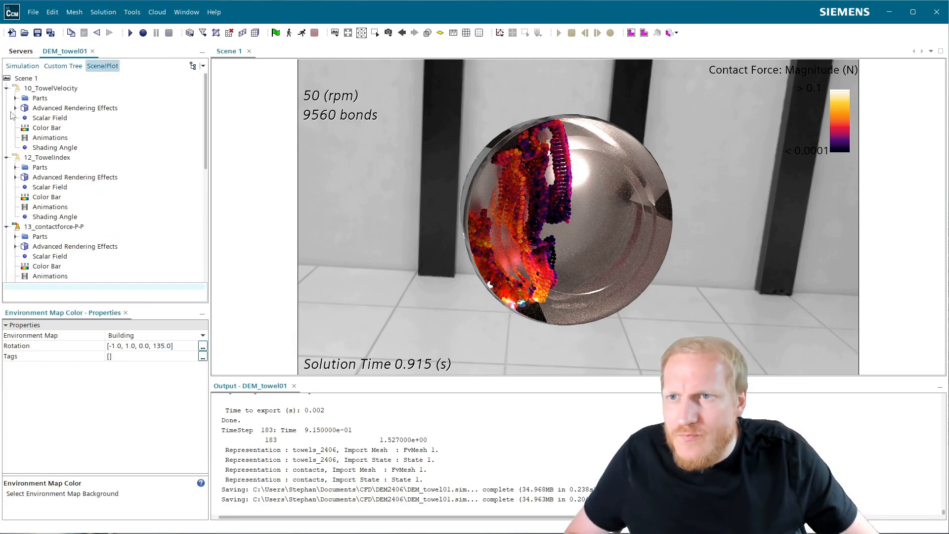
{"action": "left_click", "coordinate": [7, 88]}
{"action": "left_click", "coordinate": [6, 98]}
{"action": "left_click", "coordinate": [7, 107]}
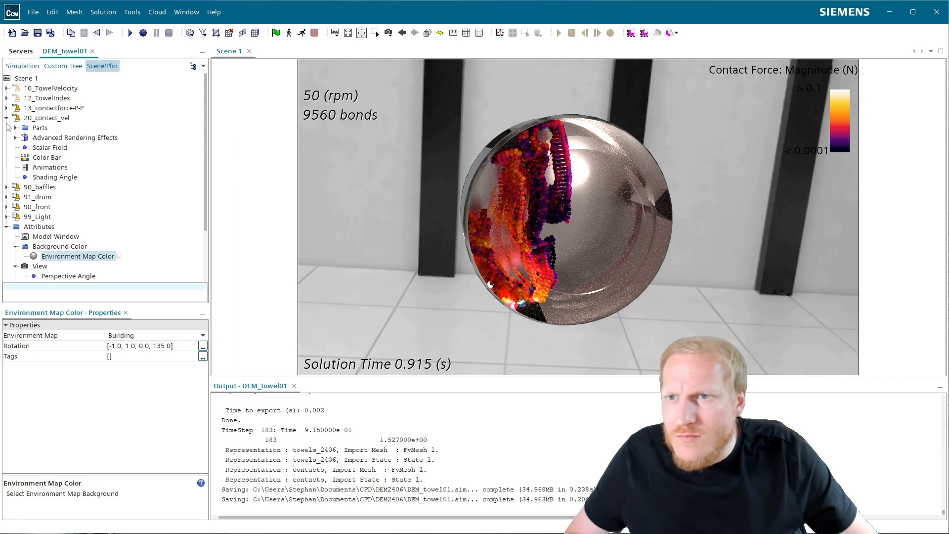
{"action": "left_click", "coordinate": [6, 118]}
- Apply the 3dryers transform to the 90_baffles, 91_drum, 98_front and 99_Light displayers together and bring the repeated drums into frame
{"action": "left_click", "coordinate": [45, 129]}
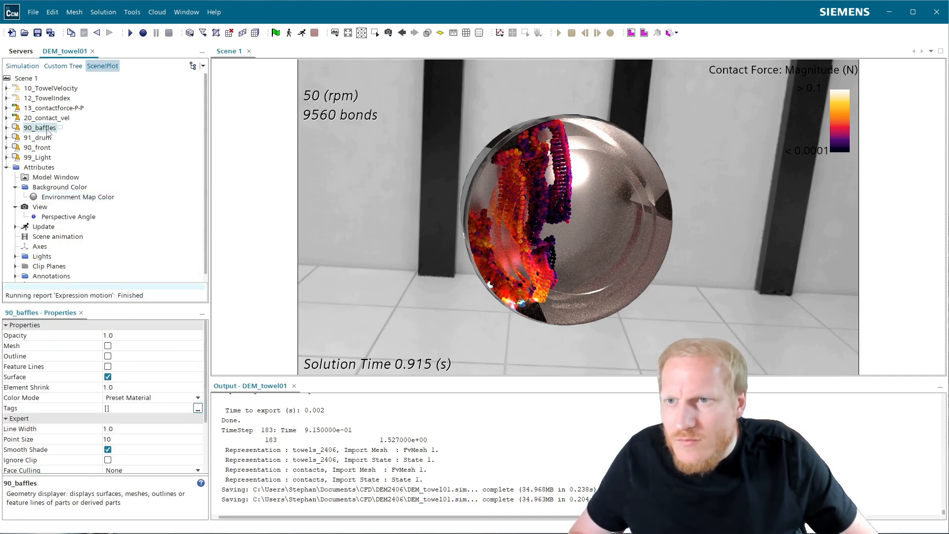
{"action": "left_click", "coordinate": [46, 158], "text": "shift"}
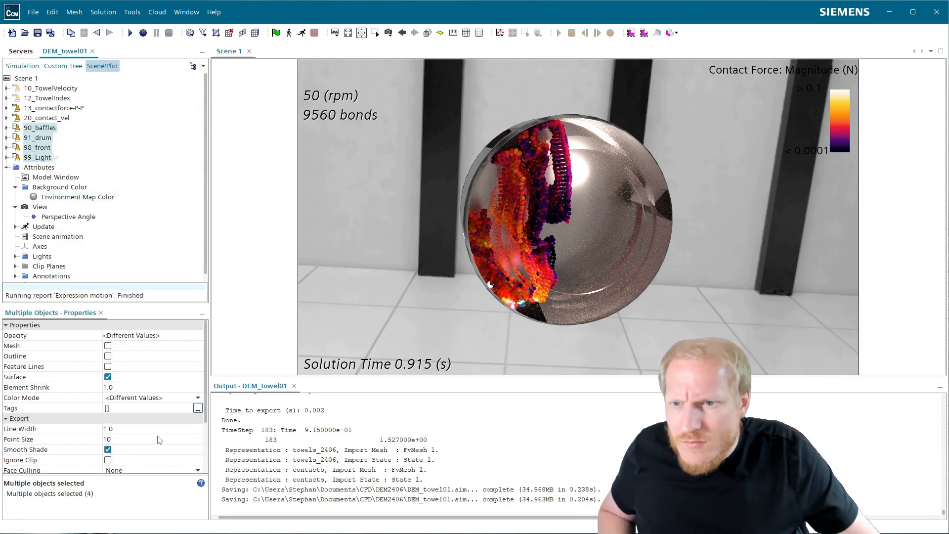
{"action": "scroll", "coordinate": [159, 440], "scroll_direction": "down", "scroll_amount": 3}
{"action": "left_click", "coordinate": [139, 448]}
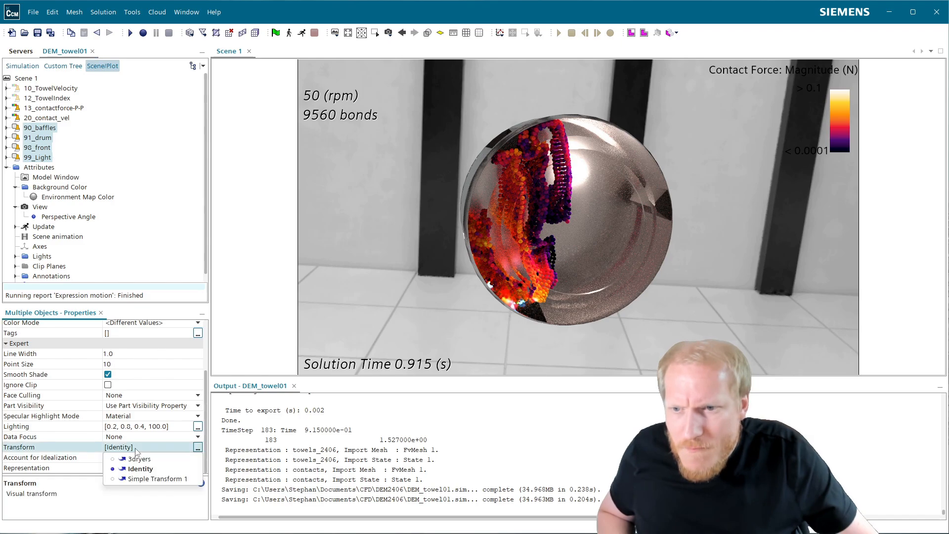
{"action": "left_click", "coordinate": [150, 461]}
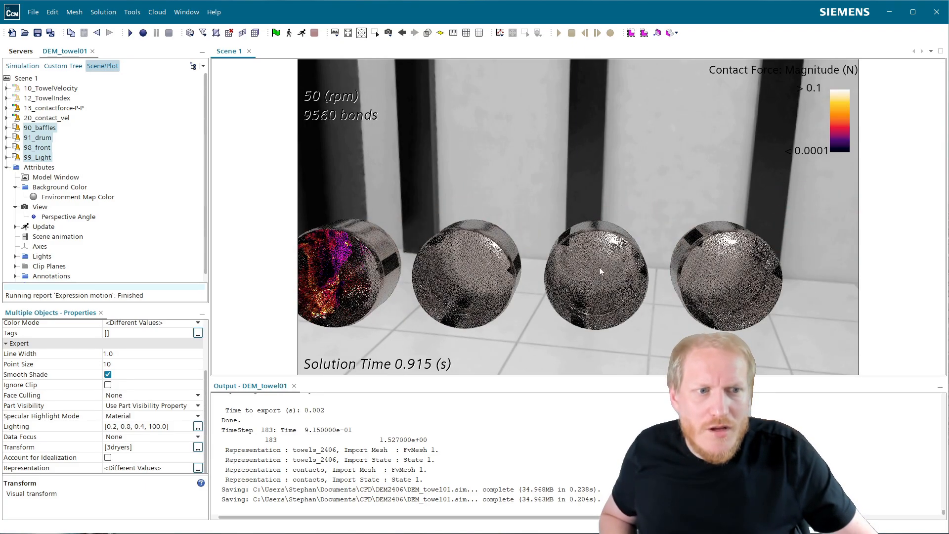
{"action": "right_click_drag", "start_coordinate": [599, 268], "coordinate": [653, 254]}
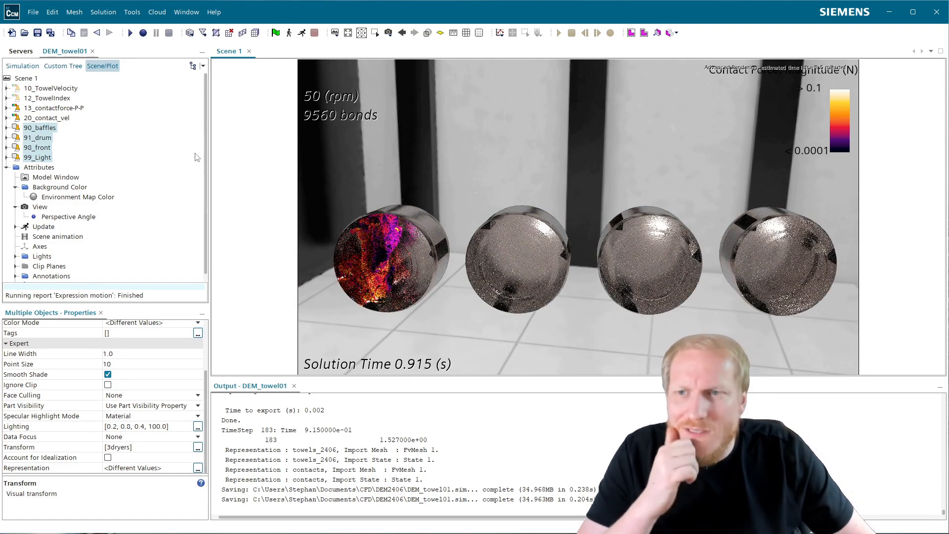
- Set the number of repeats of the 3dryers transform to 2 and reframe the scene closer around the drums
{"action": "left_click", "coordinate": [28, 66]}
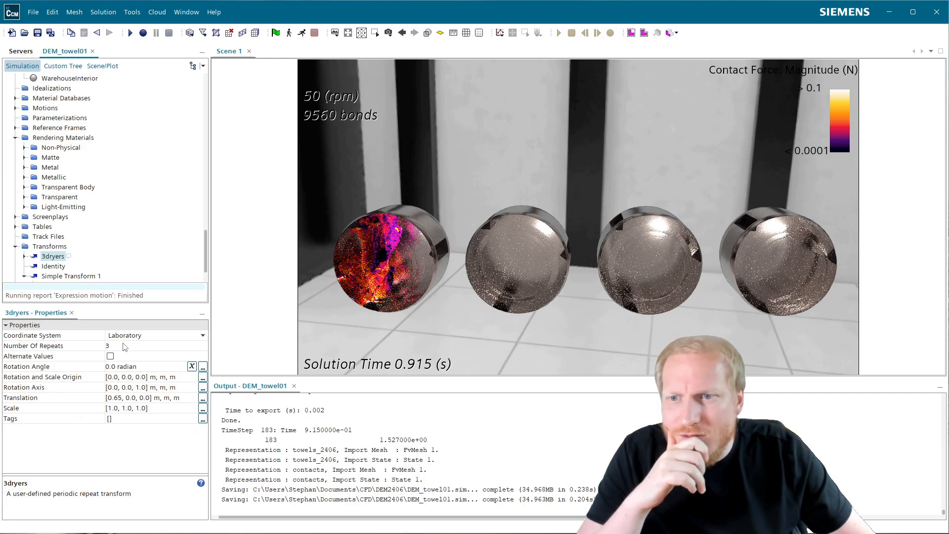
{"action": "left_click", "coordinate": [148, 345]}
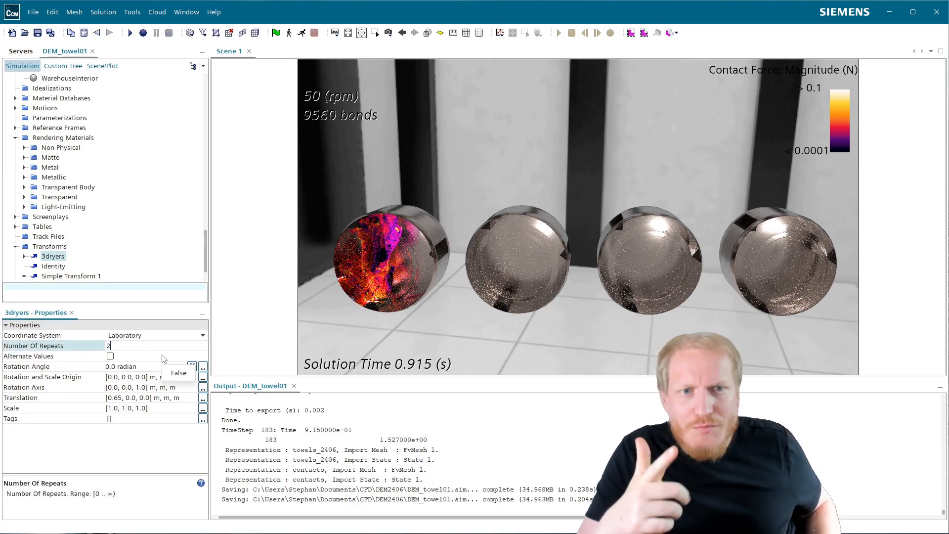
{"action": "key", "text": "BackSpace"}
{"action": "type", "text": "2"}
{"action": "key", "text": "Return"}
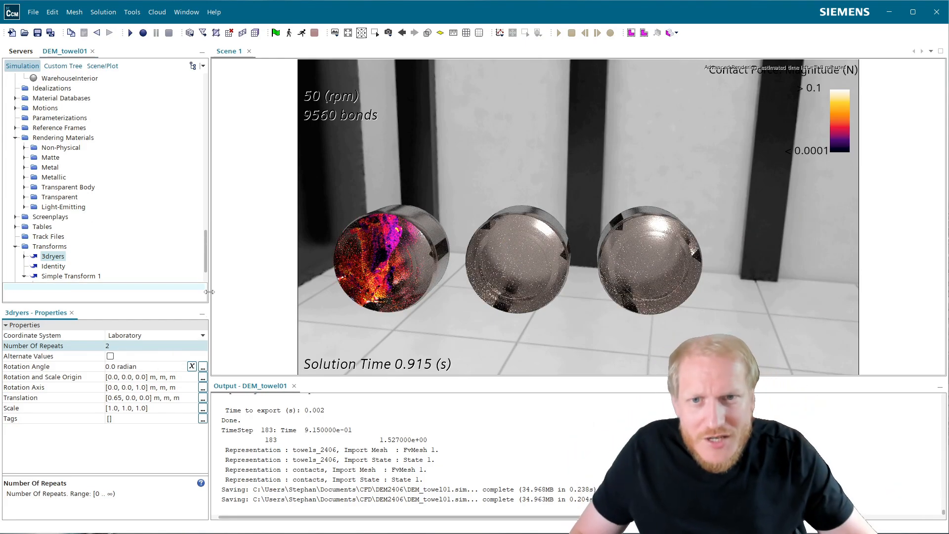
{"action": "scroll", "coordinate": [497, 255], "scroll_direction": "up", "scroll_amount": 2}
{"action": "right_click_drag", "start_coordinate": [487, 272], "coordinate": [533, 260]}
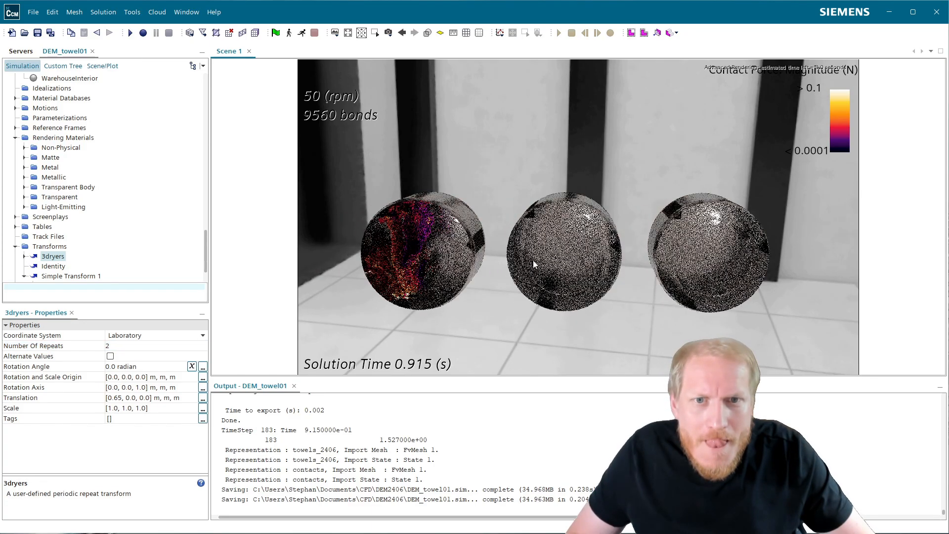
{"action": "scroll", "coordinate": [533, 260], "scroll_direction": "up", "scroll_amount": 1}
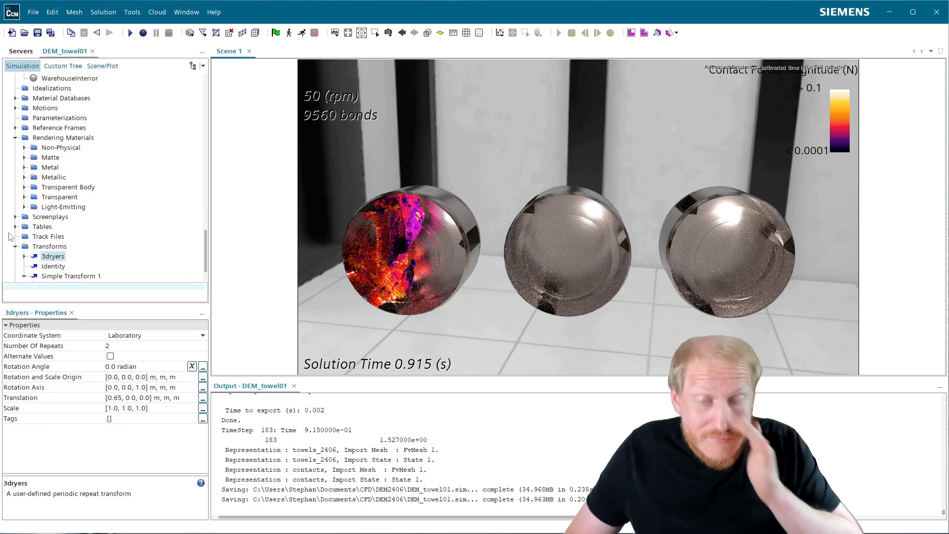
- Rename the Simple Transform 1 transform as Dryer1
{"action": "left_click", "coordinate": [69, 276]}
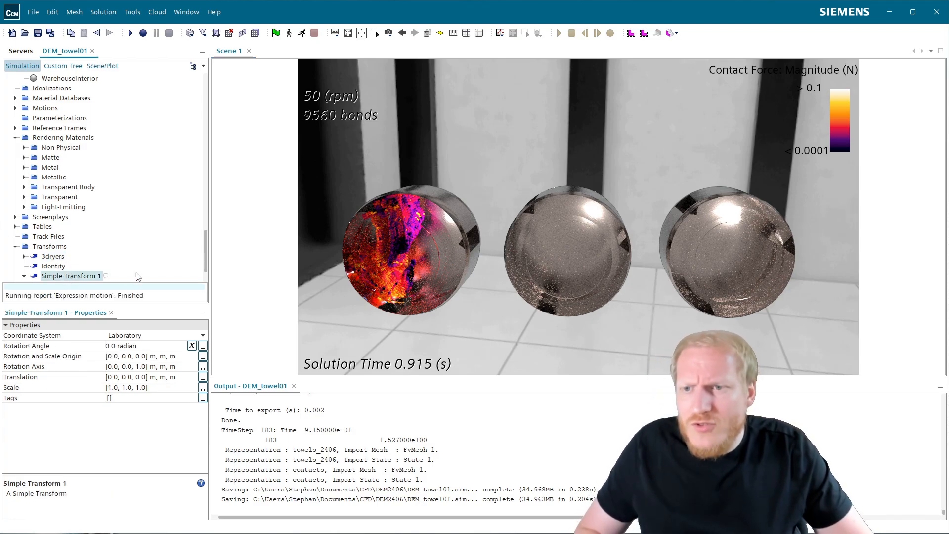
{"action": "key", "text": "F2"}
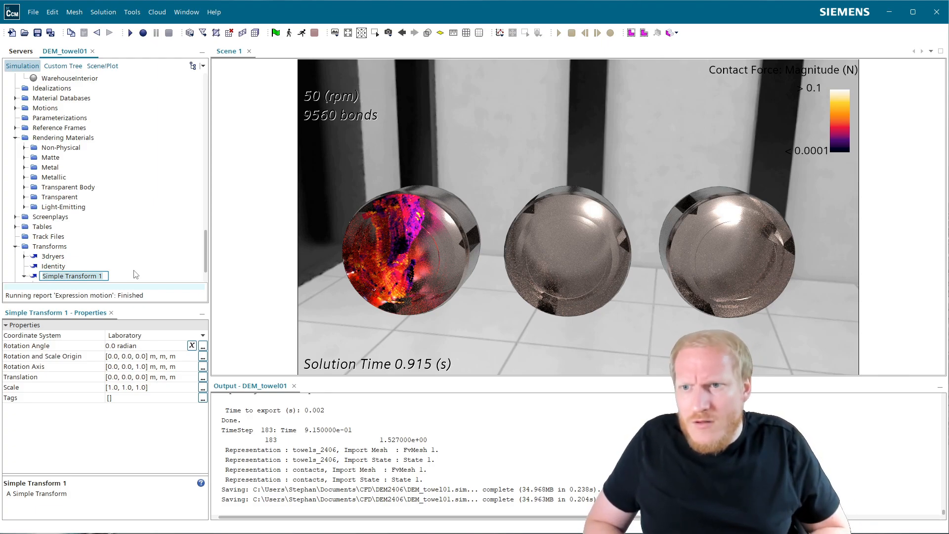
{"action": "type", "text": "2"}
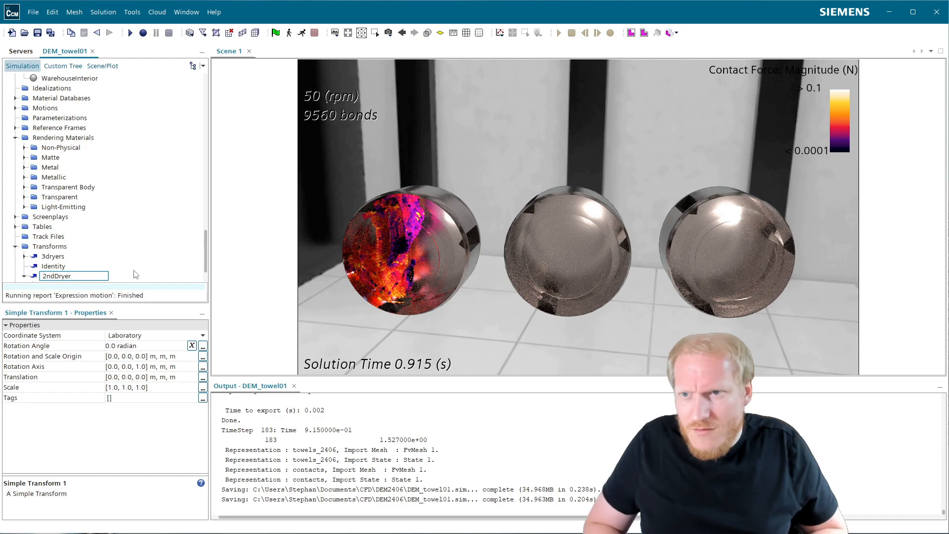
{"action": "type", "text": "ndDryer"}
{"action": "key", "text": "BackSpace"}
{"action": "key", "text": "BackSpace"}
{"action": "key", "text": "BackSpace"}
{"action": "key", "text": "BackSpace"}
{"action": "key", "text": "BackSpace"}
{"action": "key", "text": "BackSpace"}
{"action": "key", "text": "BackSpace"}
{"action": "key", "text": "BackSpace"}
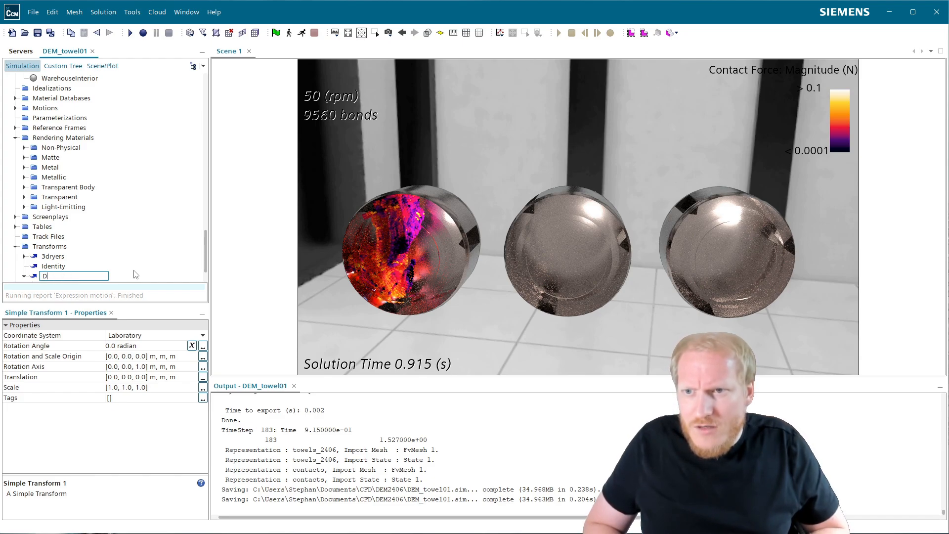
{"action": "type", "text": "Dryer1"}
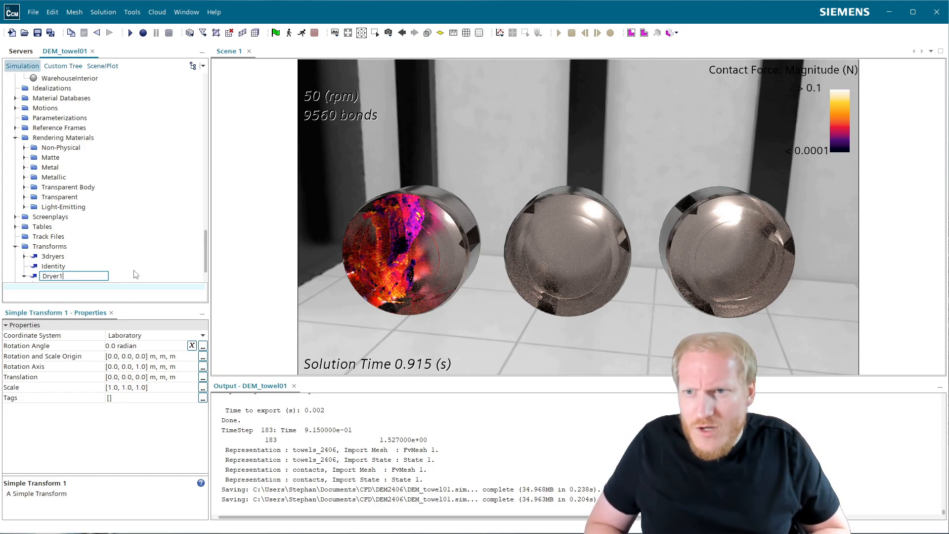
{"action": "key", "text": "Return"}
- Set the translation of the Dryer1 transform to [0.65, 0.0, 0.0] m
{"action": "left_click", "coordinate": [117, 378]}
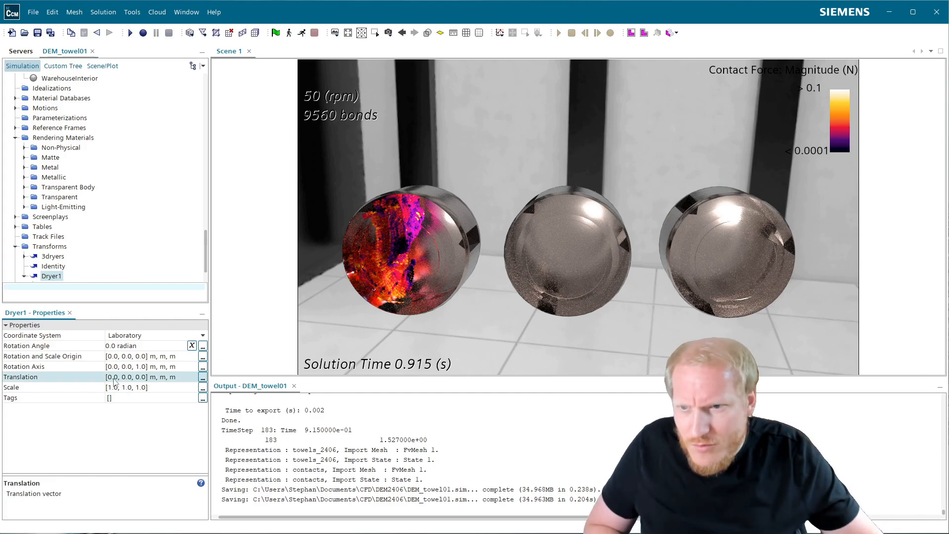
{"action": "key", "text": "BackSpace"}
{"action": "type", "text": "65"}
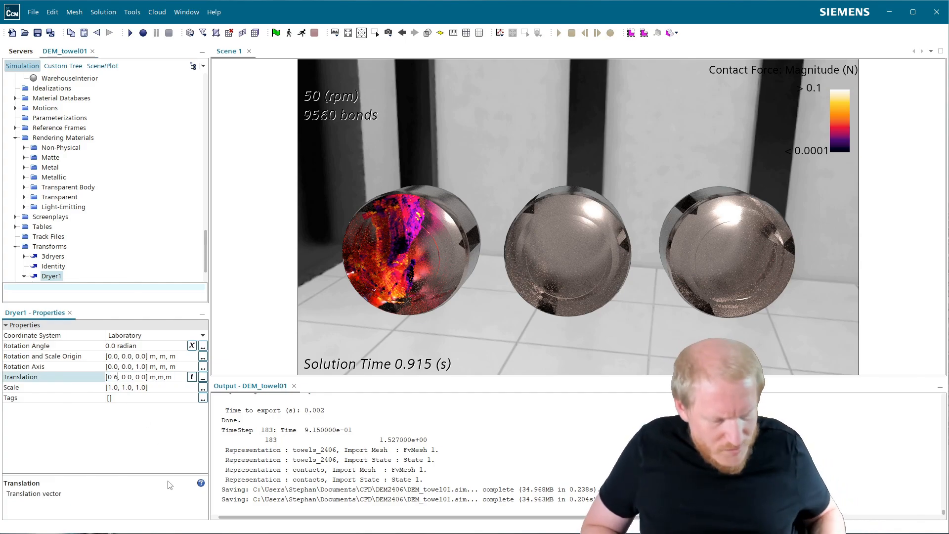
{"action": "key", "text": "Return"}
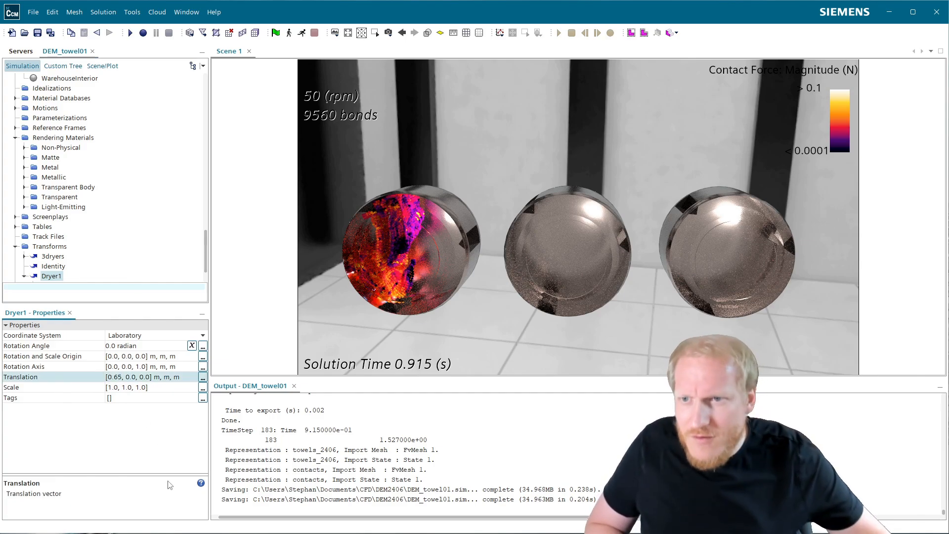
- Create another Simple Transform under Transforms and name it Dryer2
{"action": "right_click", "coordinate": [54, 247]}
{"action": "mouse_move", "coordinate": [82, 258]}
{"action": "left_click", "coordinate": [192, 255]}
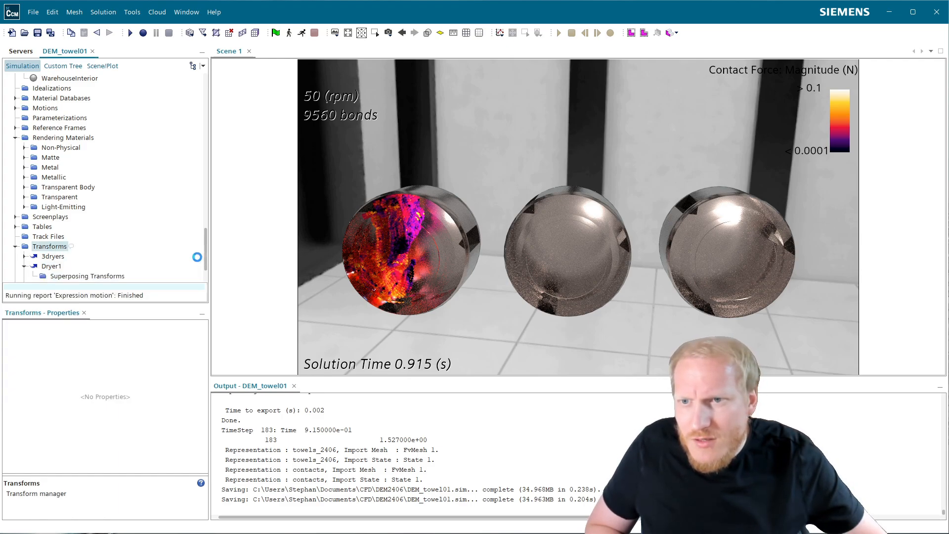
{"action": "left_click", "coordinate": [105, 267]}
{"action": "type", "text": "D"}
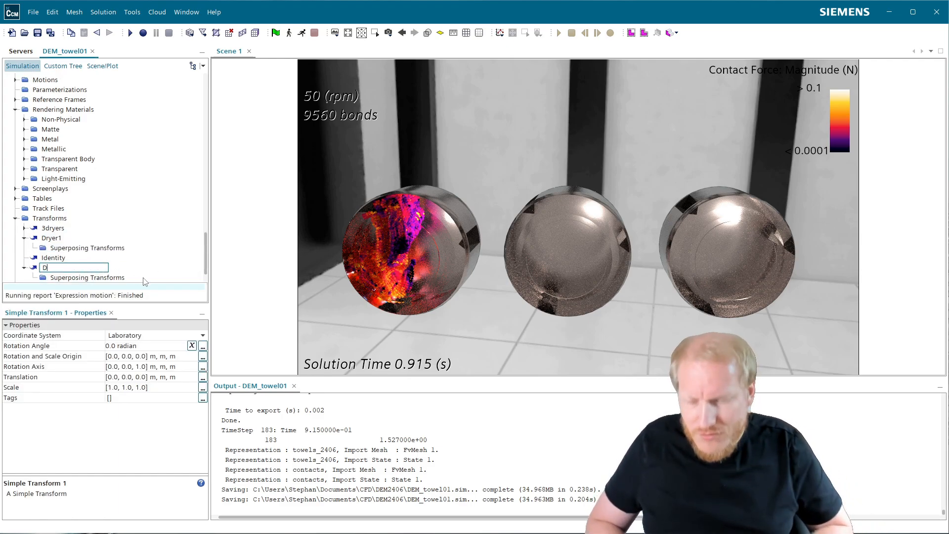
{"action": "type", "text": "ryer2"}
{"action": "key", "text": "Return"}
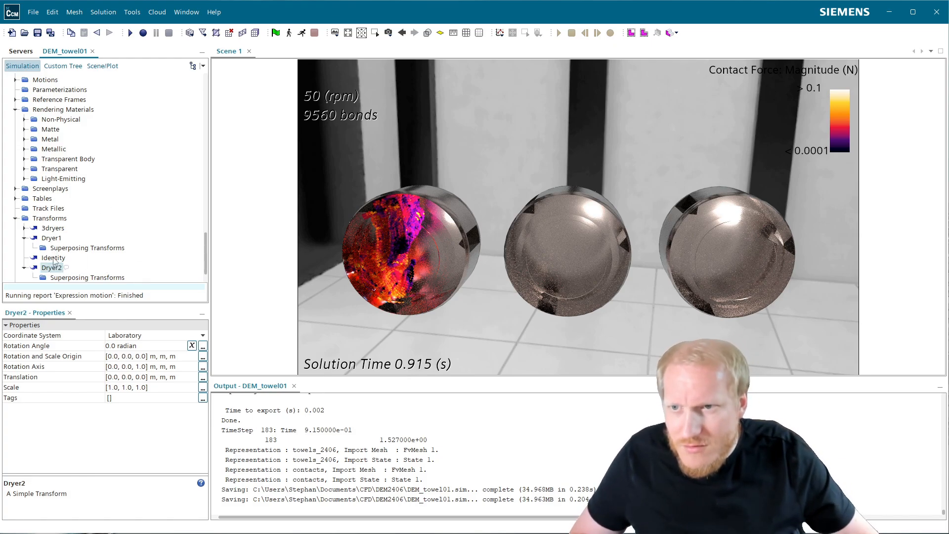
- Set the translation of the Dryer2 transform to [1.3, 0.0, 0.0] m
{"action": "left_click", "coordinate": [120, 379]}
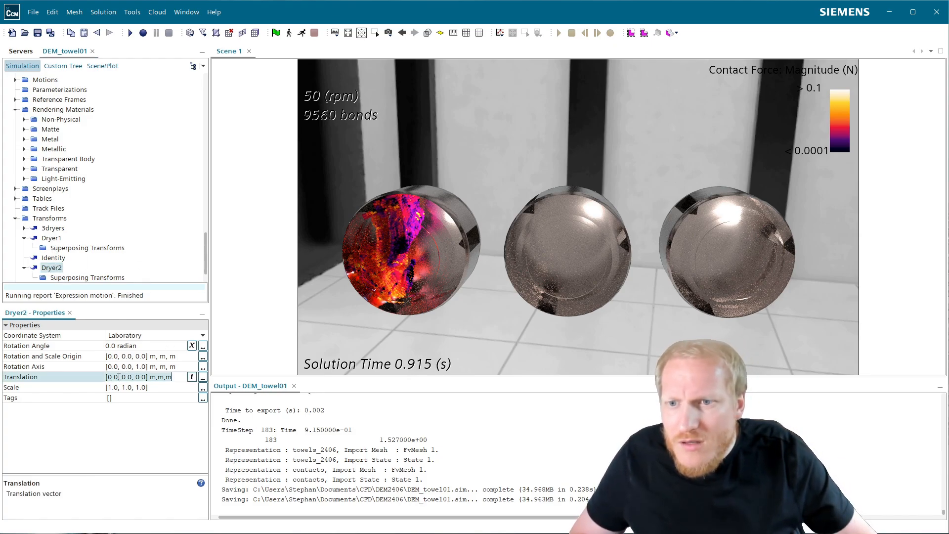
{"action": "left_click", "coordinate": [116, 377]}
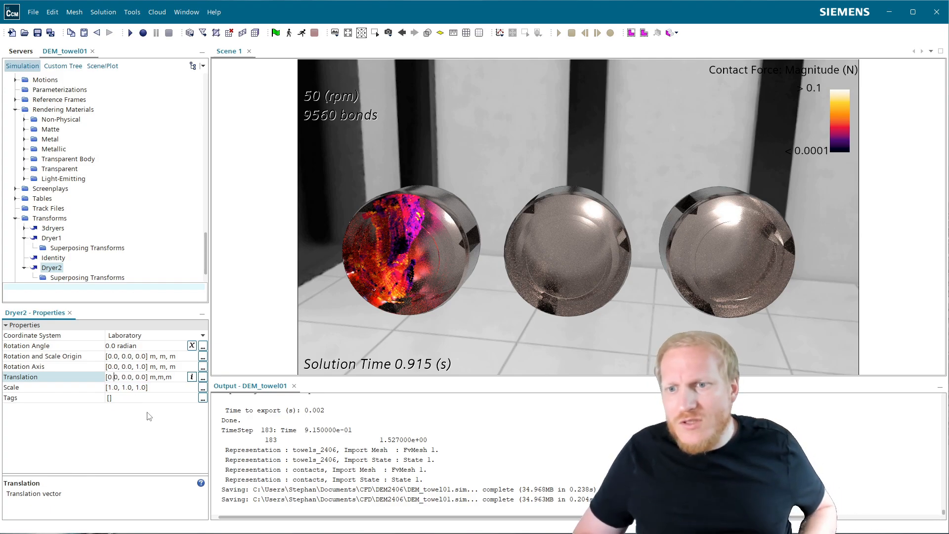
{"action": "key", "text": "BackSpace"}
{"action": "key", "text": "BackSpace"}
{"action": "key", "text": "BackSpace"}
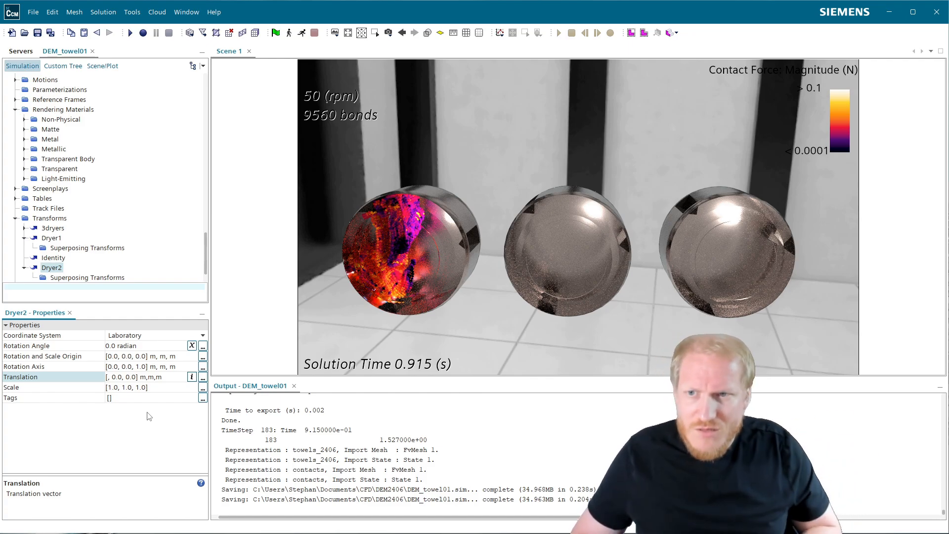
{"action": "type", "text": "1"}
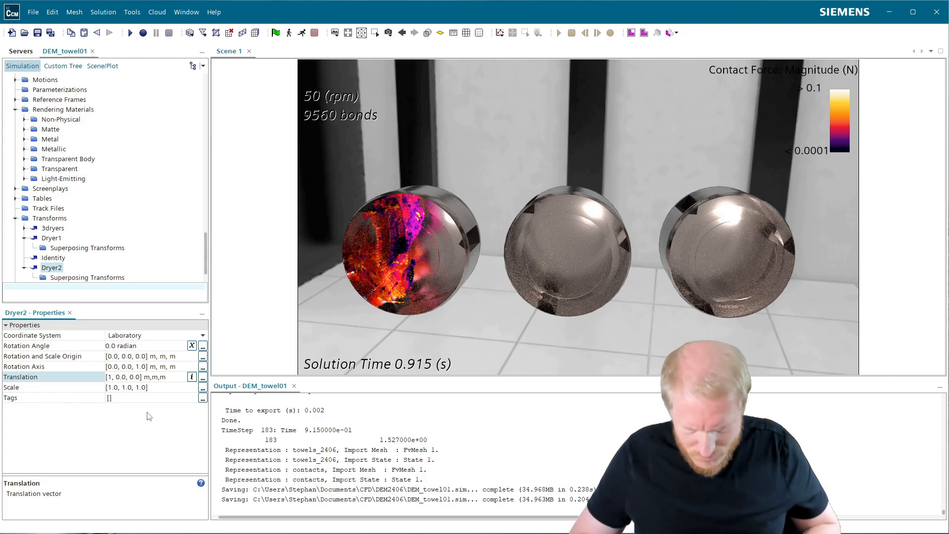
{"action": "type", "text": ".3"}
{"action": "key", "text": "Return"}
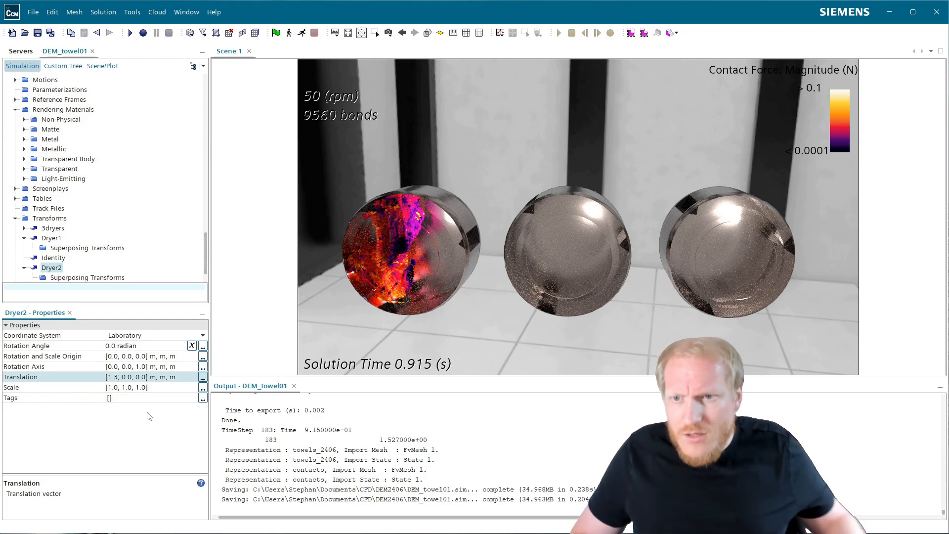
- Try the 3dryers transform on the 13_contactforce-P-P displayer in Scene 1 and replace it with Dryer2
{"action": "left_click", "coordinate": [102, 66]}
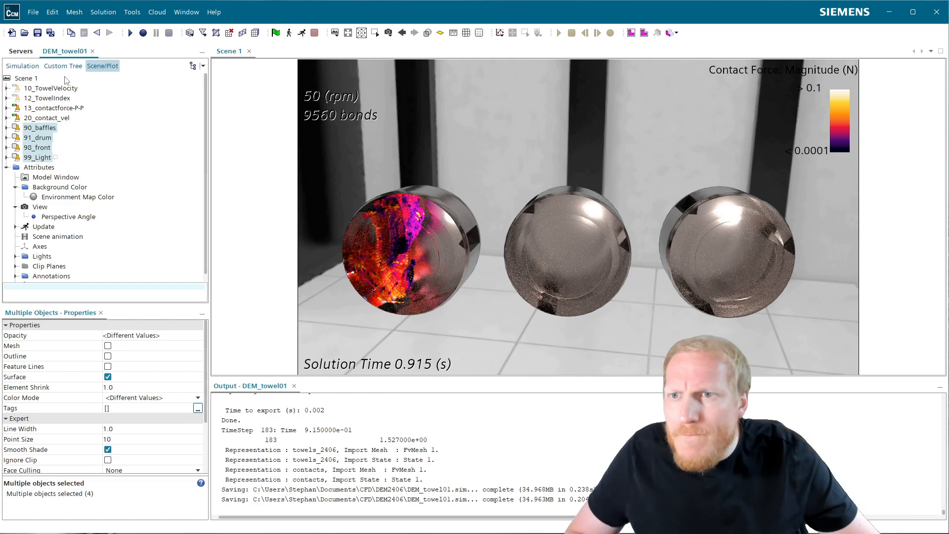
{"action": "left_click", "coordinate": [57, 108]}
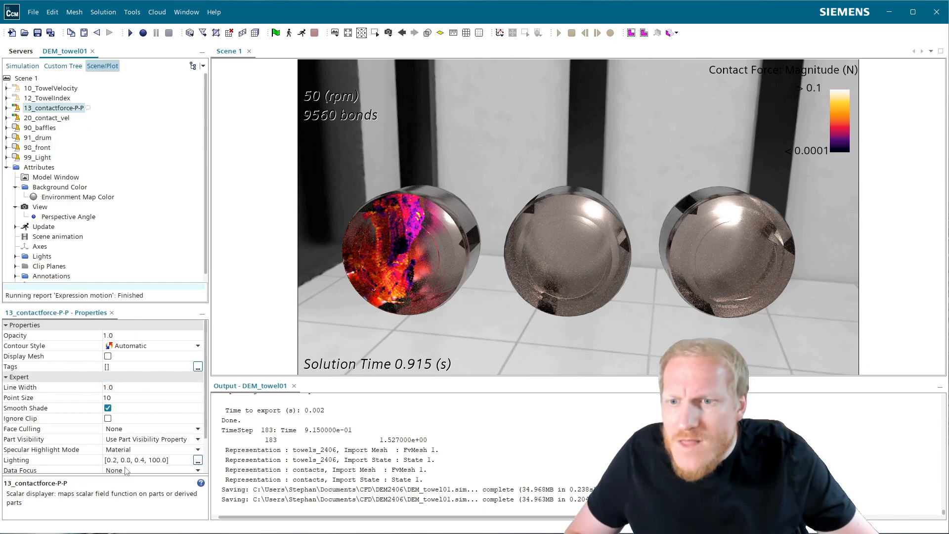
{"action": "scroll", "coordinate": [143, 461], "scroll_direction": "down", "scroll_amount": 3}
{"action": "left_click", "coordinate": [135, 437]}
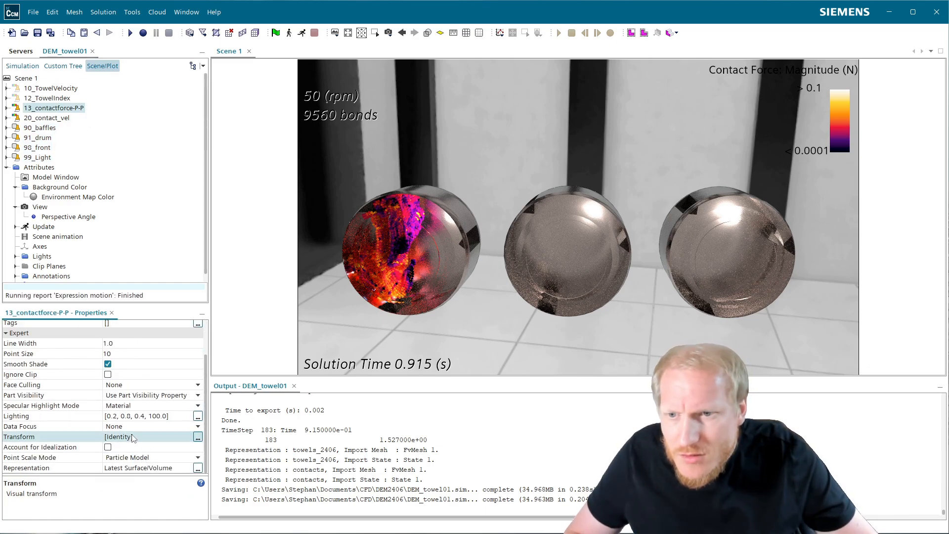
{"action": "left_click", "coordinate": [177, 465]}
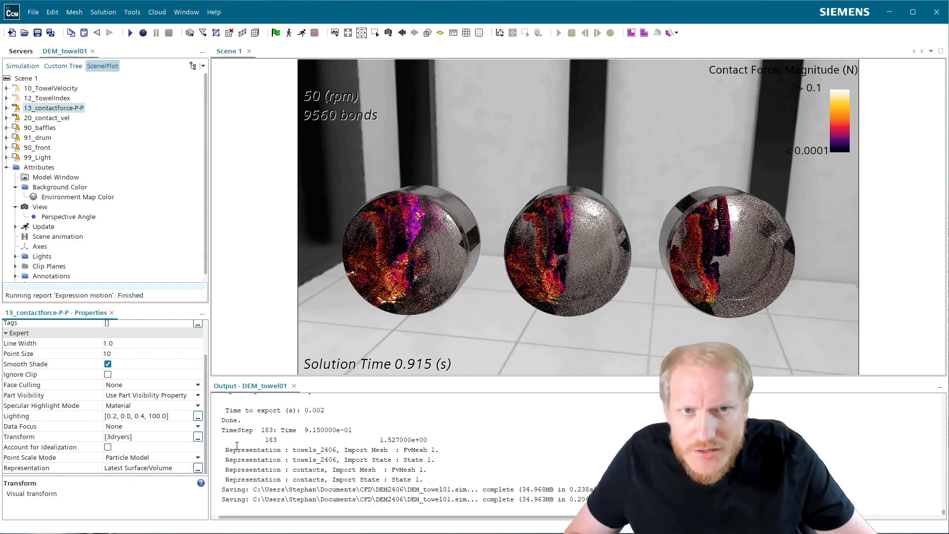
{"action": "left_click", "coordinate": [137, 429]}
{"action": "left_click", "coordinate": [139, 435]}
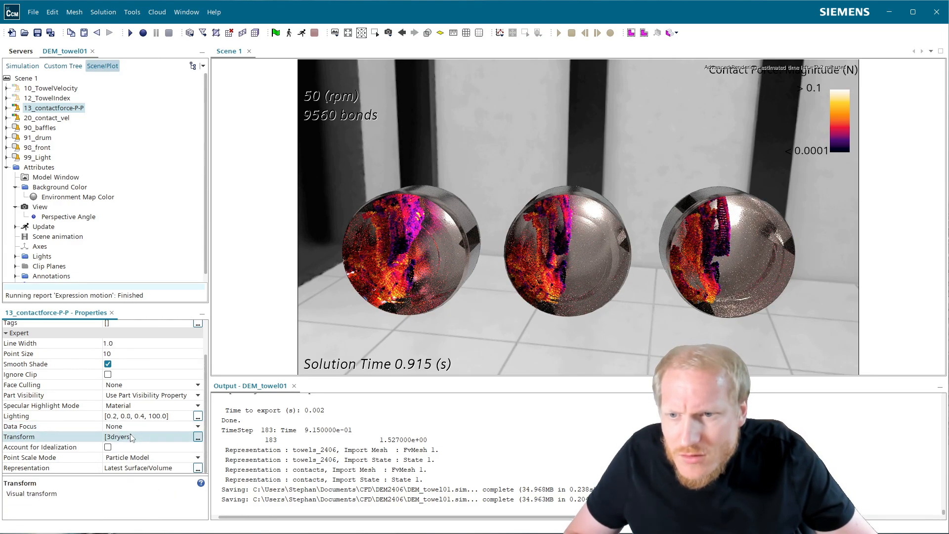
{"action": "left_click", "coordinate": [155, 464]}
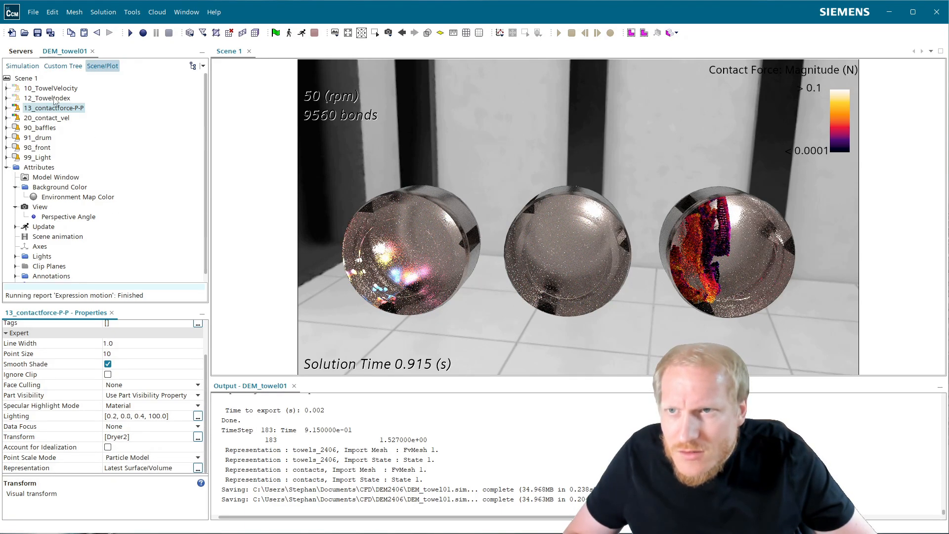
- Apply the 3dryers transform to the 20_contact_vel displayer and show the 12_TowelIndex displayer in the scene
{"action": "left_click", "coordinate": [52, 118]}
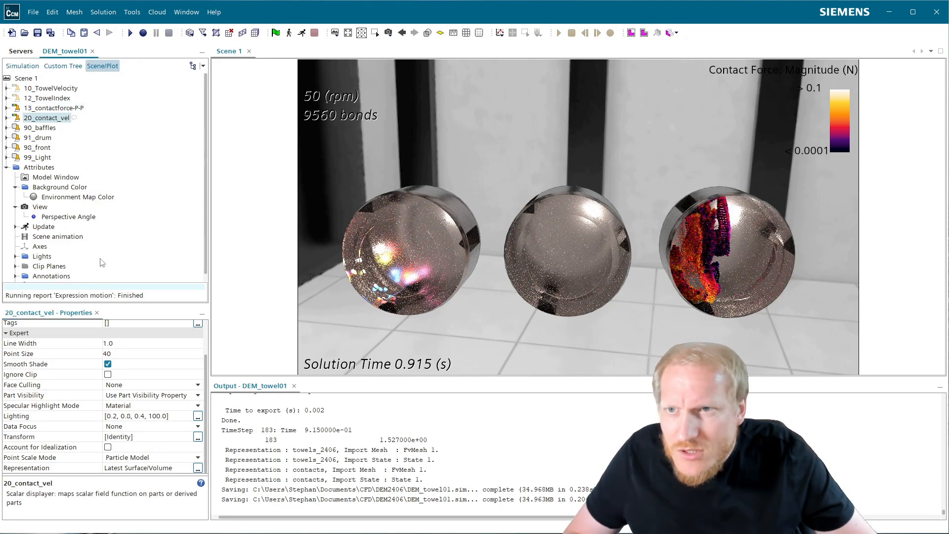
{"action": "left_click", "coordinate": [138, 437]}
{"action": "left_click", "coordinate": [145, 454]}
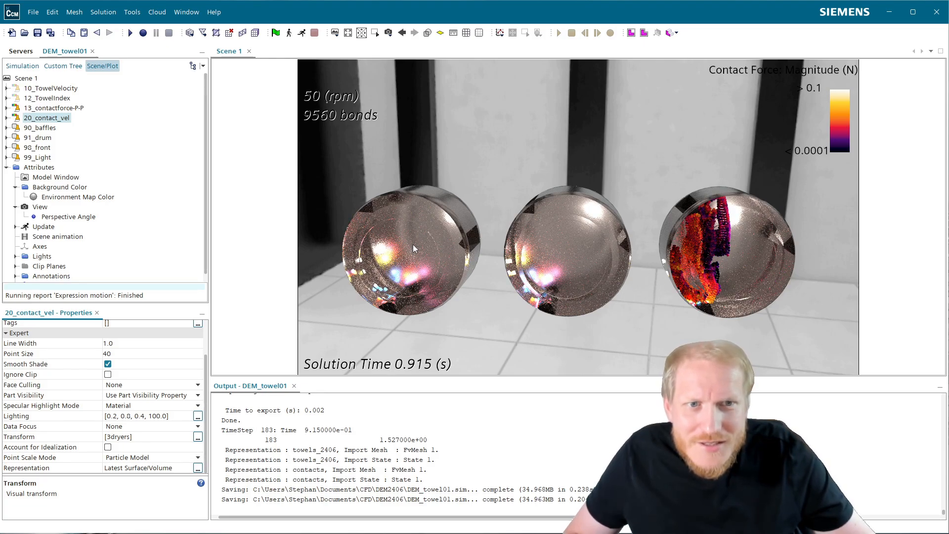
{"action": "left_click", "coordinate": [55, 99]}
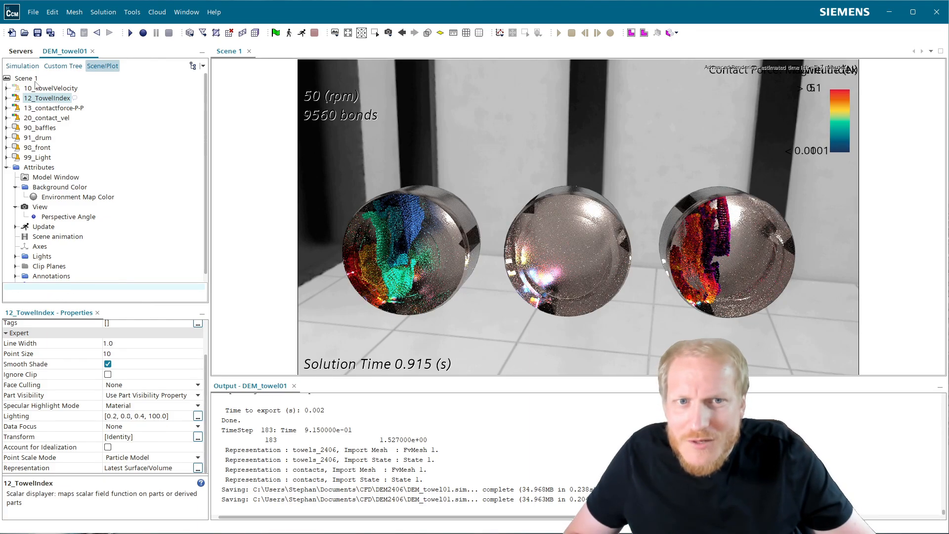
- Set the transform of the 10_TowelVelocity displayer to Dryer1 and show that displayer in the scene
{"action": "left_click", "coordinate": [36, 88]}
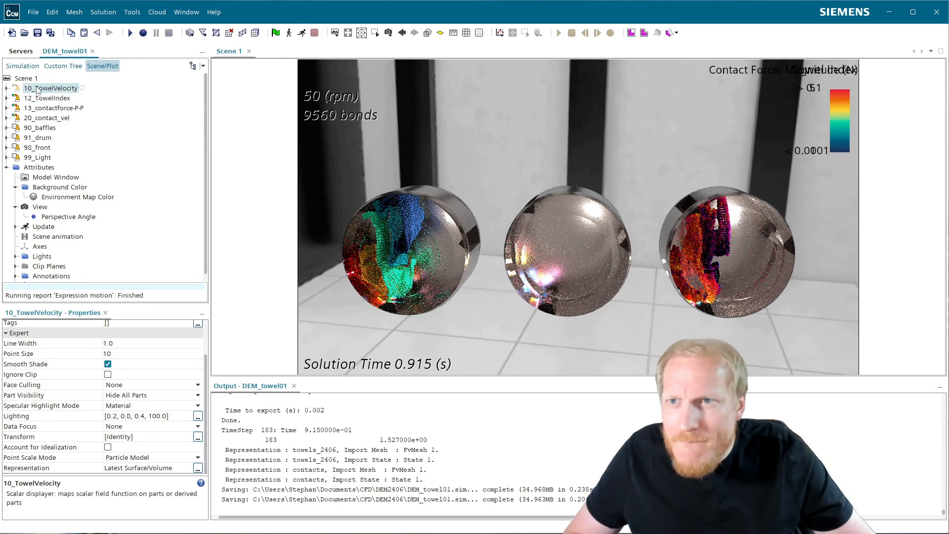
{"action": "left_click", "coordinate": [141, 437]}
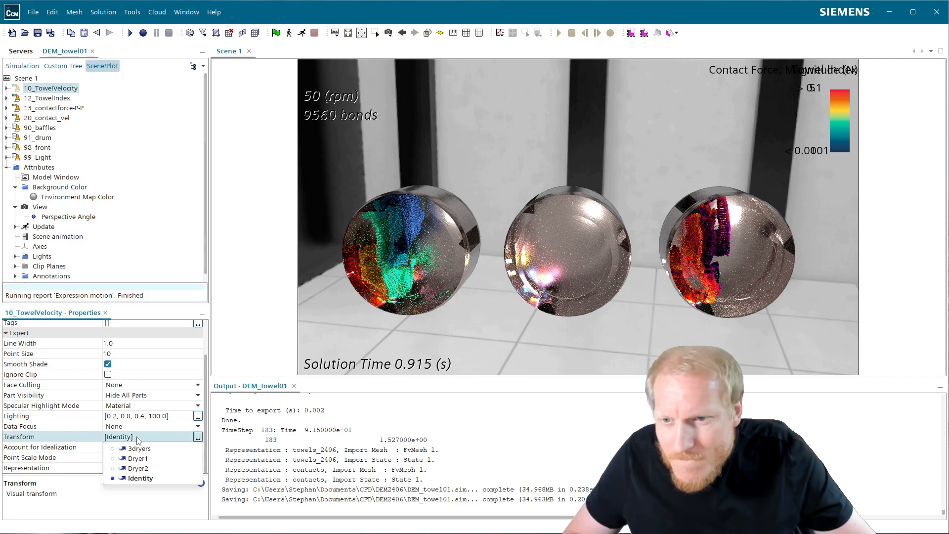
{"action": "left_click", "coordinate": [152, 470]}
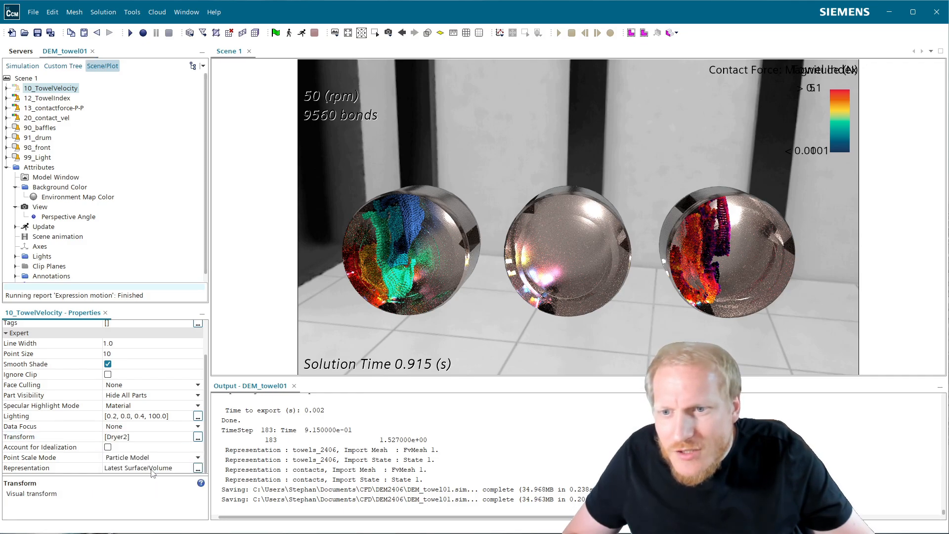
{"action": "left_click", "coordinate": [159, 438]}
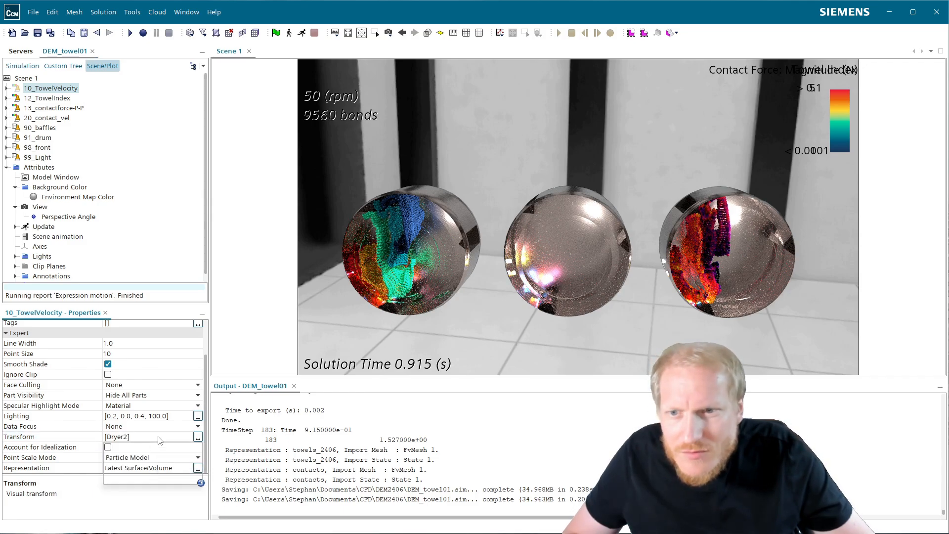
{"action": "left_click", "coordinate": [146, 460]}
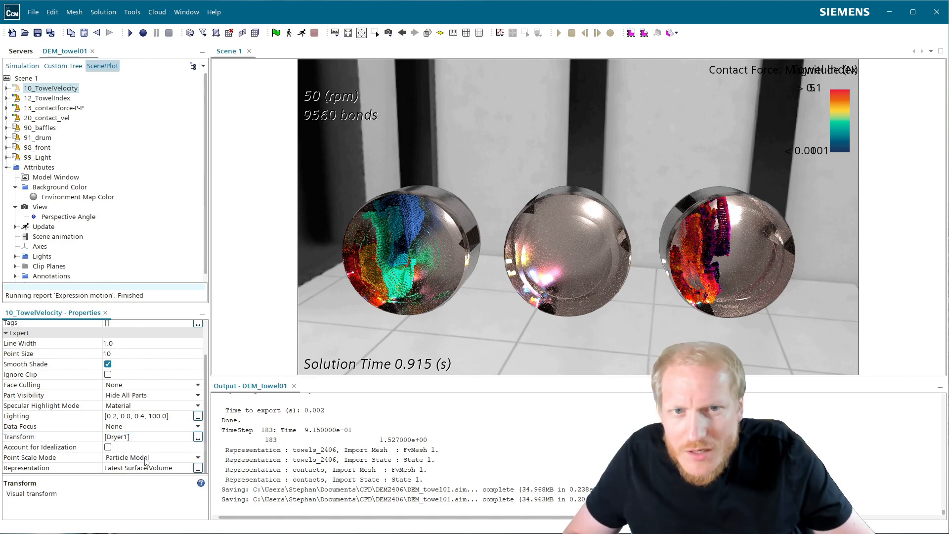
{"action": "double_click", "coordinate": [47, 91]}
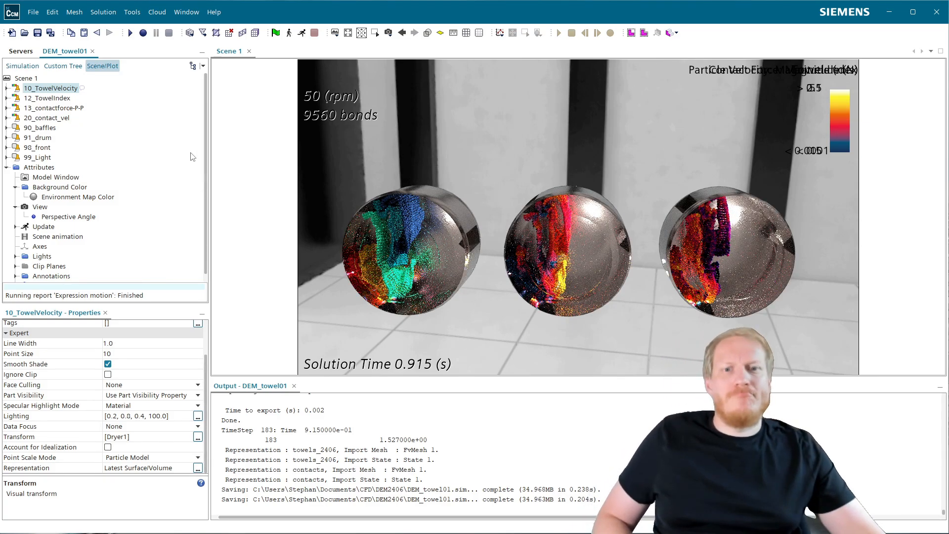
- Reframe the scene from the front so all three drums sit slightly above centre over the tiled floor
{"action": "left_click_drag", "start_coordinate": [601, 271], "coordinate": [619, 257]}
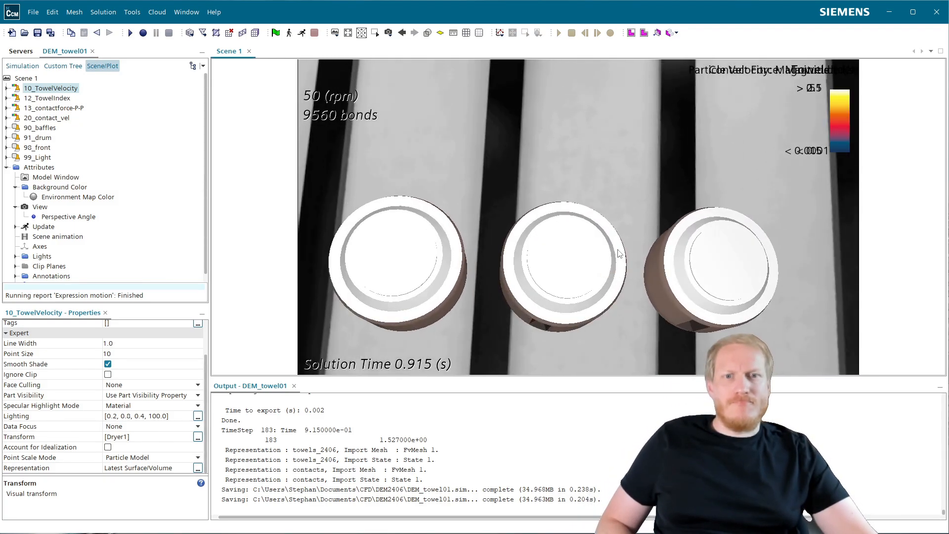
{"action": "scroll", "coordinate": [601, 265], "scroll_direction": "up", "scroll_amount": 3}
{"action": "right_click_drag", "start_coordinate": [613, 264], "coordinate": [649, 228]}
{"action": "left_click_drag", "start_coordinate": [613, 239], "coordinate": [593, 252]}
{"action": "scroll", "coordinate": [630, 258], "scroll_direction": "down", "scroll_amount": 2}
{"action": "right_click_drag", "start_coordinate": [614, 245], "coordinate": [594, 227]}
{"action": "left_click_drag", "start_coordinate": [597, 233], "coordinate": [600, 250]}
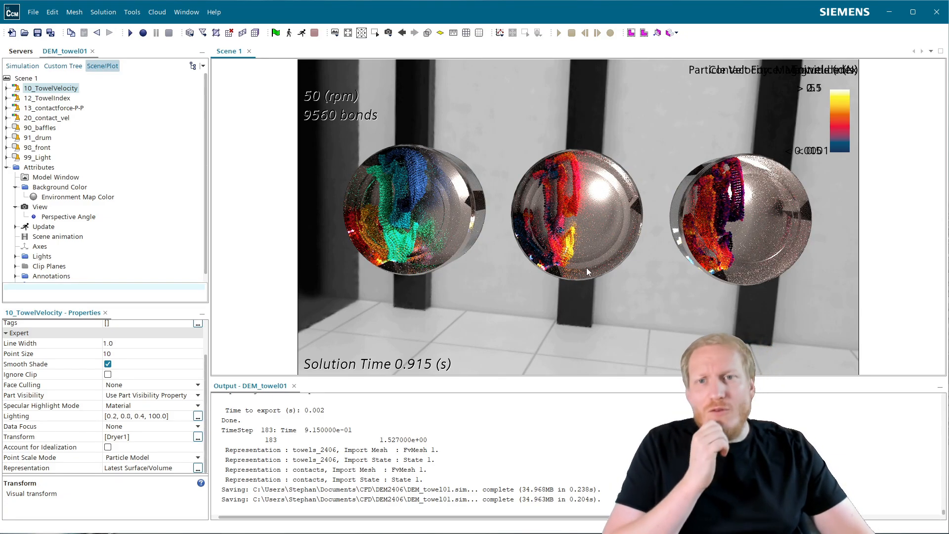
- Change the orientation of the 10_TowelVelocity displayer's color bar to Horizontal
{"action": "left_click", "coordinate": [54, 99]}
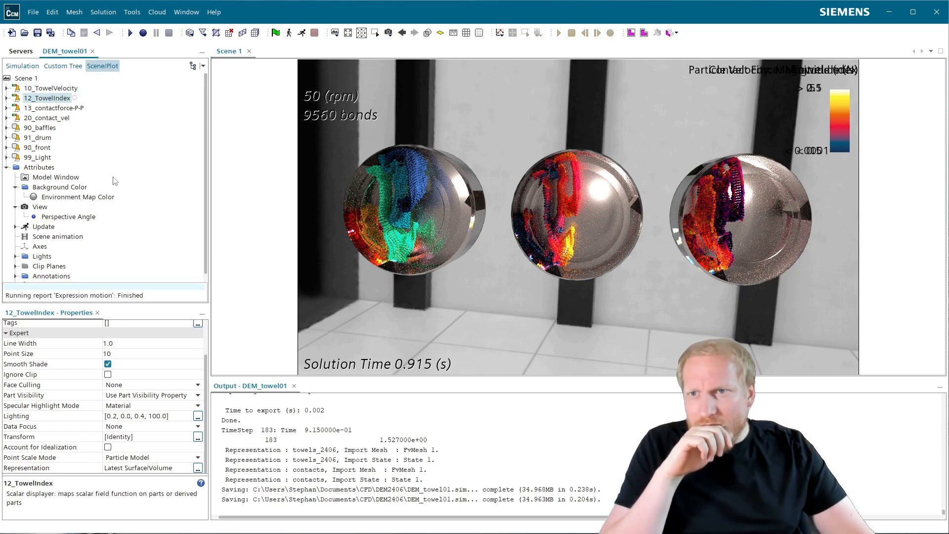
{"action": "left_click", "coordinate": [57, 92]}
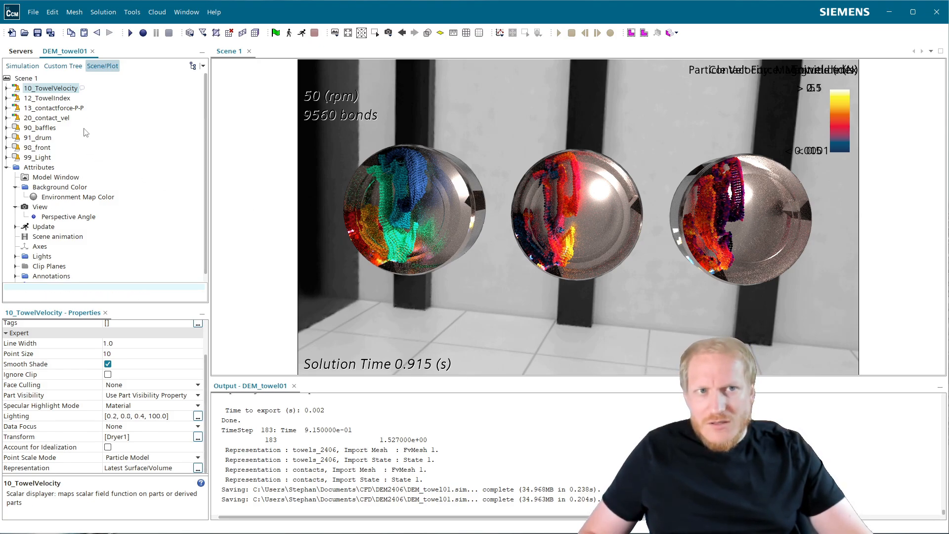
{"action": "left_click", "coordinate": [6, 88]}
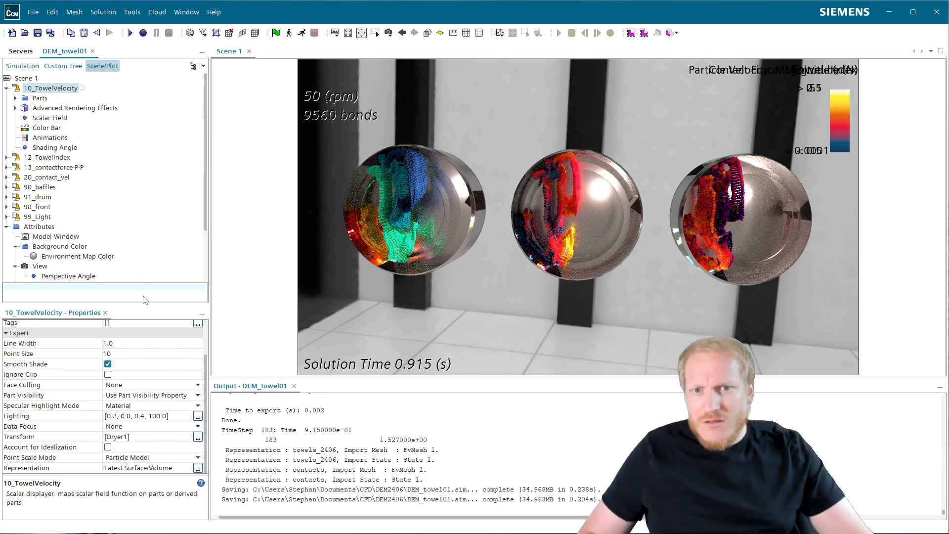
{"action": "left_click", "coordinate": [44, 120]}
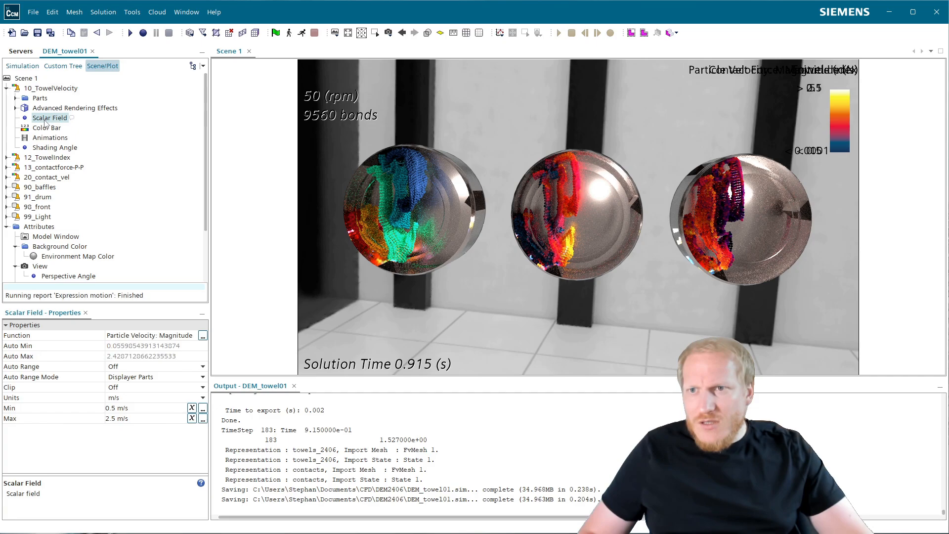
{"action": "left_click", "coordinate": [47, 129]}
{"action": "scroll", "coordinate": [131, 436], "scroll_direction": "down", "scroll_amount": 2}
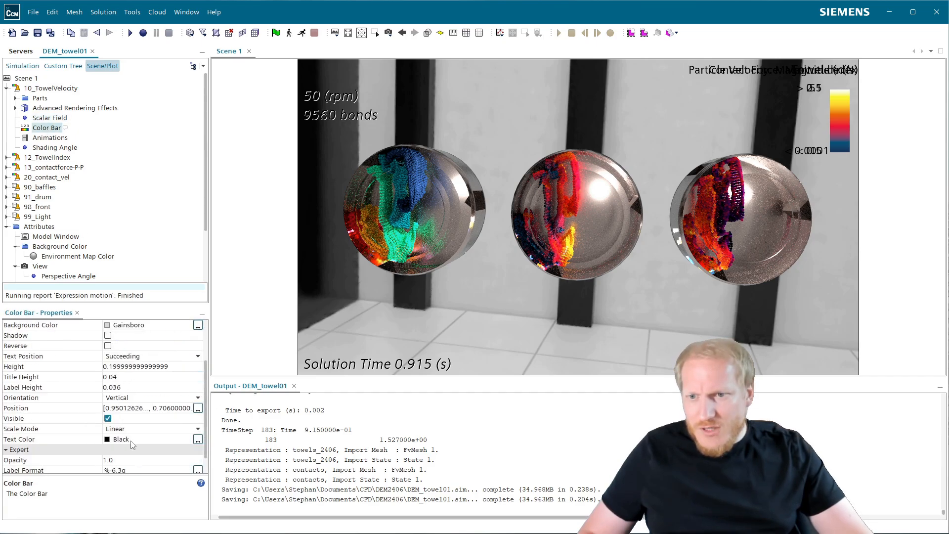
{"action": "left_click", "coordinate": [126, 398]}
{"action": "left_click", "coordinate": [128, 409]}
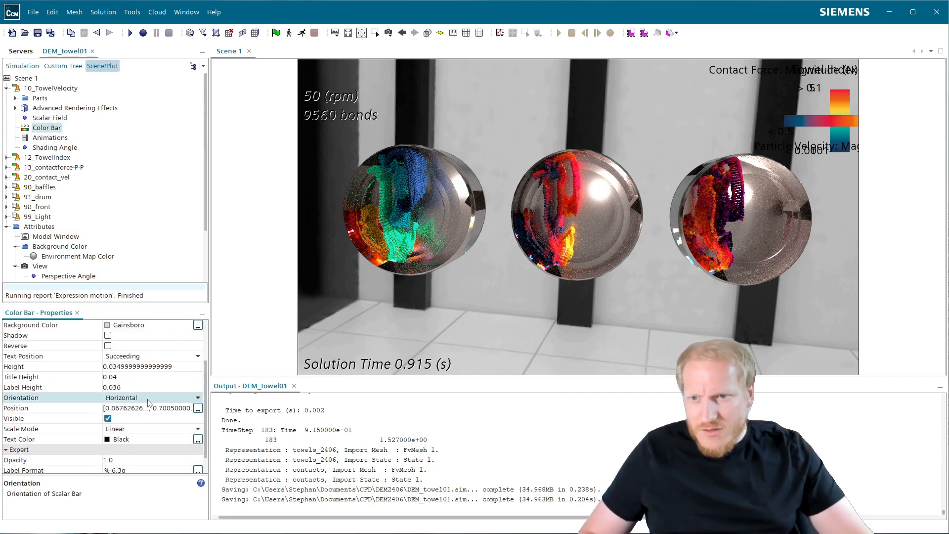
- Set the width of the 10_TowelVelocity color bar to 0.2
{"action": "left_click", "coordinate": [127, 408]}
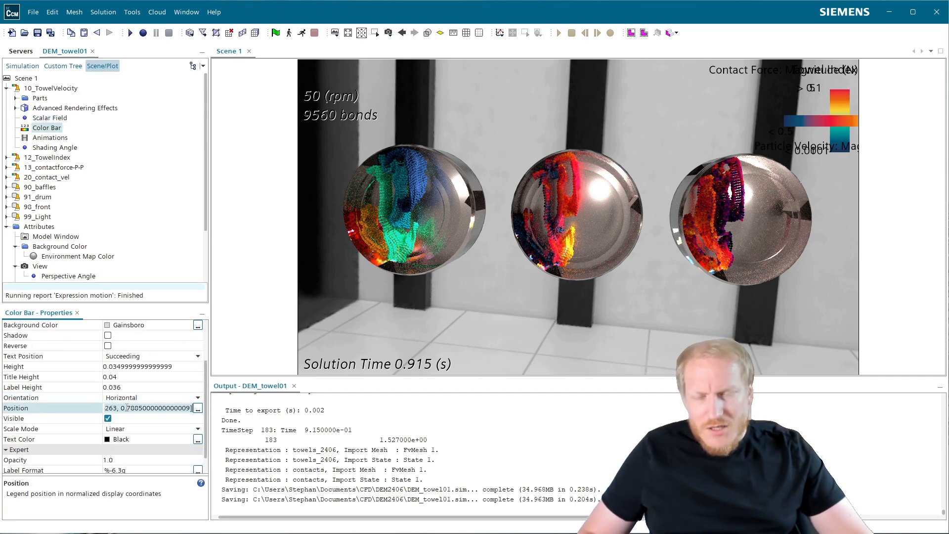
{"action": "scroll", "coordinate": [140, 355], "scroll_direction": "up", "scroll_amount": 2}
{"action": "left_click", "coordinate": [130, 355]}
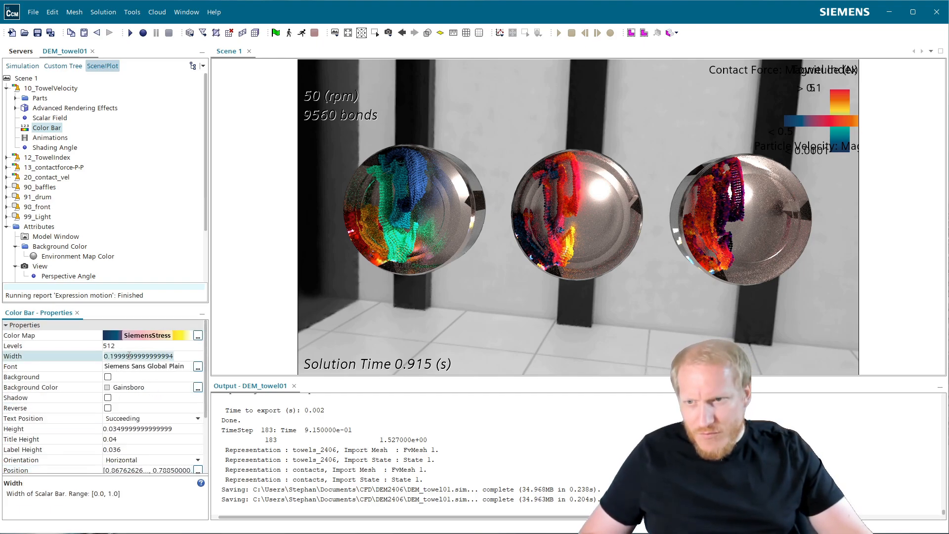
{"action": "key", "text": "ctrl+a"}
{"action": "type", "text": "0.2"}
{"action": "key", "text": "Return"}
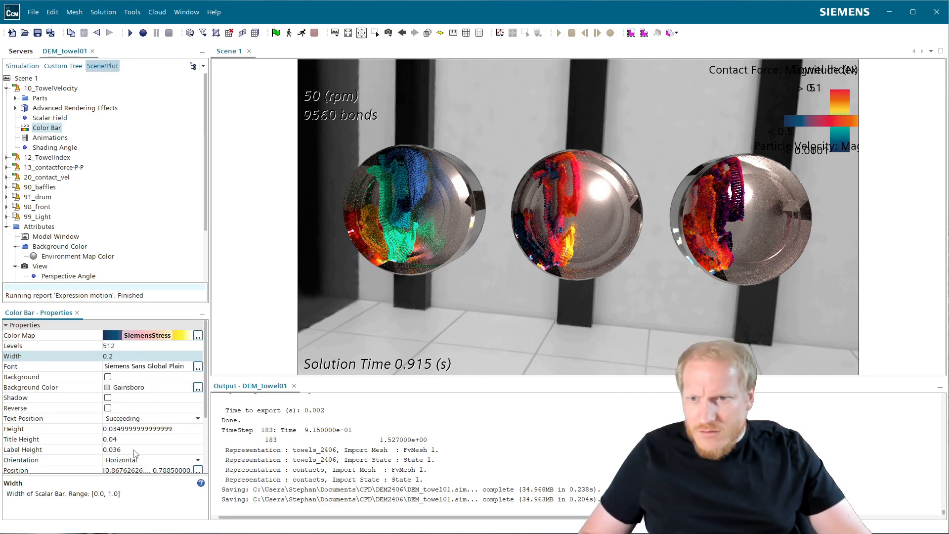
- Set the vertical position of the 10_TowelVelocity color bar to 0.07
{"action": "left_click", "coordinate": [132, 471]}
{"action": "double_click", "coordinate": [154, 469]}
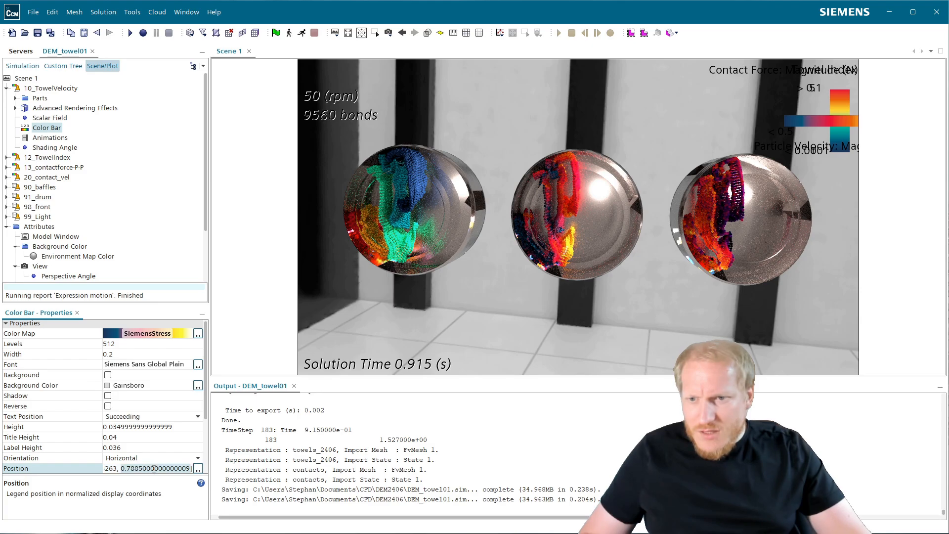
{"action": "left_click", "coordinate": [128, 469]}
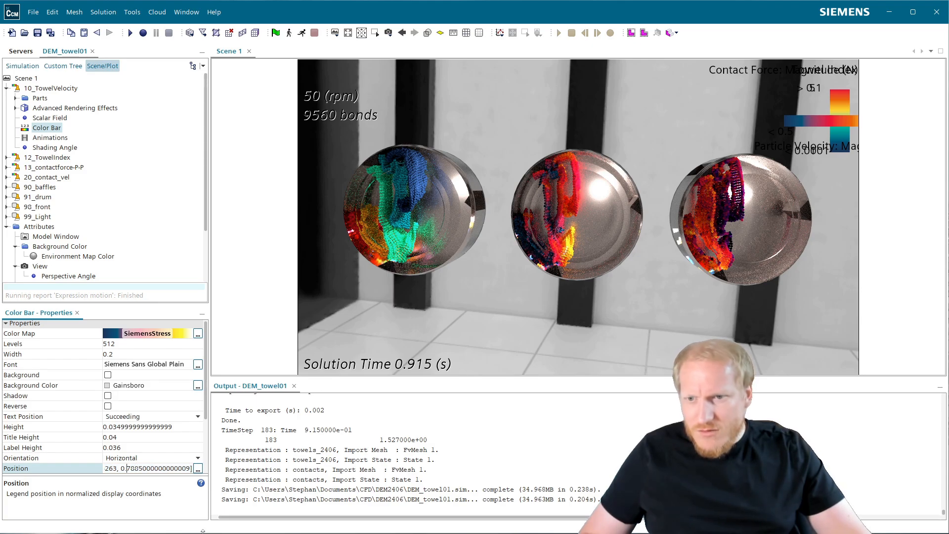
{"action": "key", "text": "Delete"}
{"action": "key", "text": "Delete"}
{"action": "key", "text": "Delete"}
{"action": "key", "text": "Delete"}
{"action": "key", "text": "Delete"}
{"action": "key", "text": "Delete"}
{"action": "key", "text": "Delete"}
{"action": "key", "text": "Delete"}
{"action": "key", "text": "Delete"}
{"action": "key", "text": "Delete"}
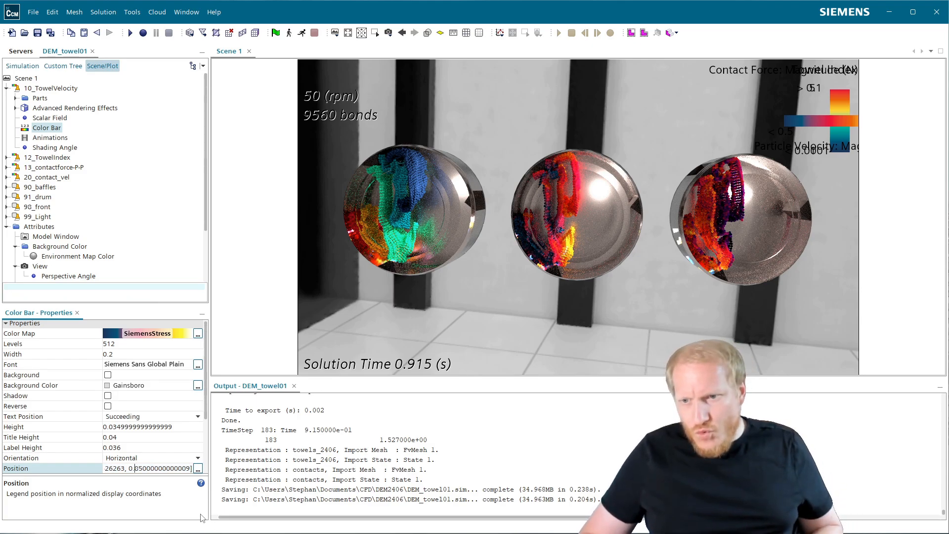
{"action": "key", "text": "Delete"}
{"action": "key", "text": "Delete"}
{"action": "key", "text": "Delete"}
{"action": "key", "text": "Delete"}
{"action": "key", "text": "Delete"}
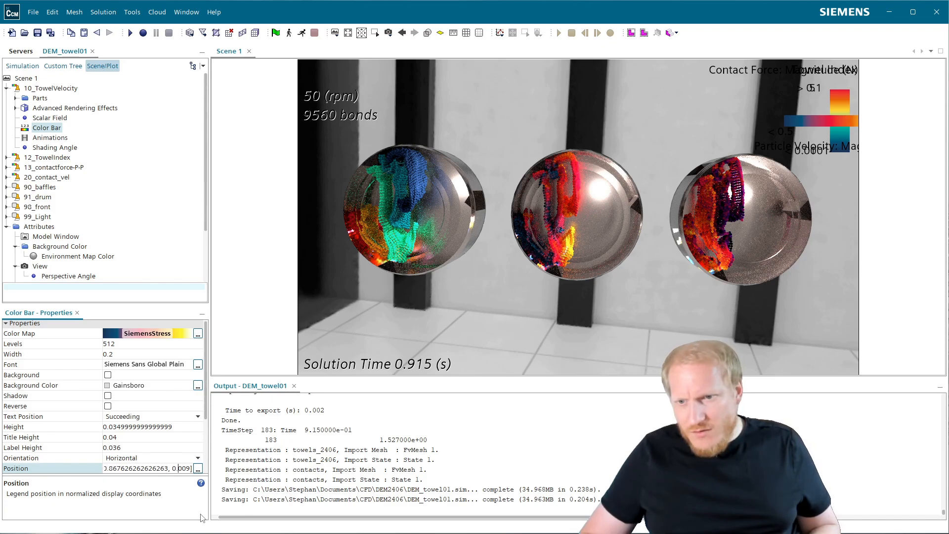
{"action": "type", "text": "07"}
{"action": "key", "text": "Return"}
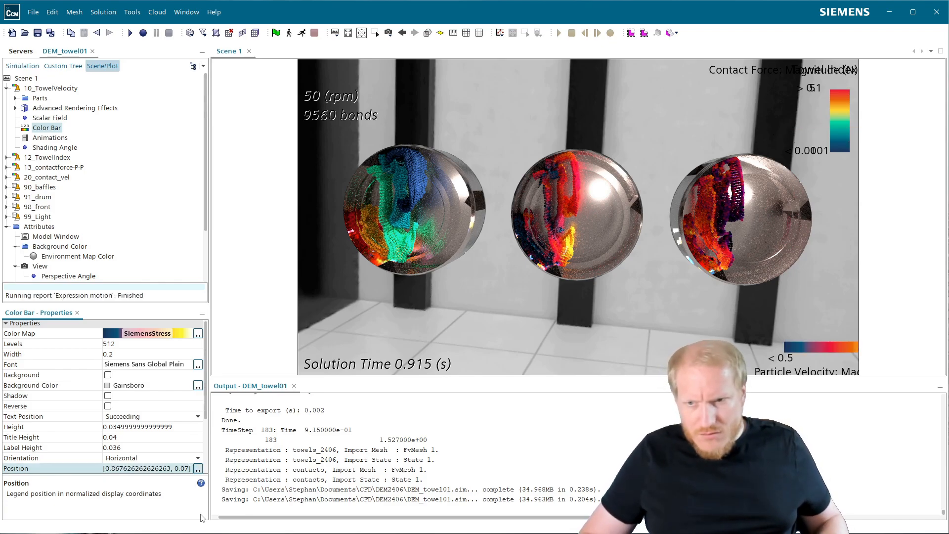
- Try to enter a shorter horizontal position value for the 10_TowelVelocity color bar
{"action": "left_click", "coordinate": [131, 468]}
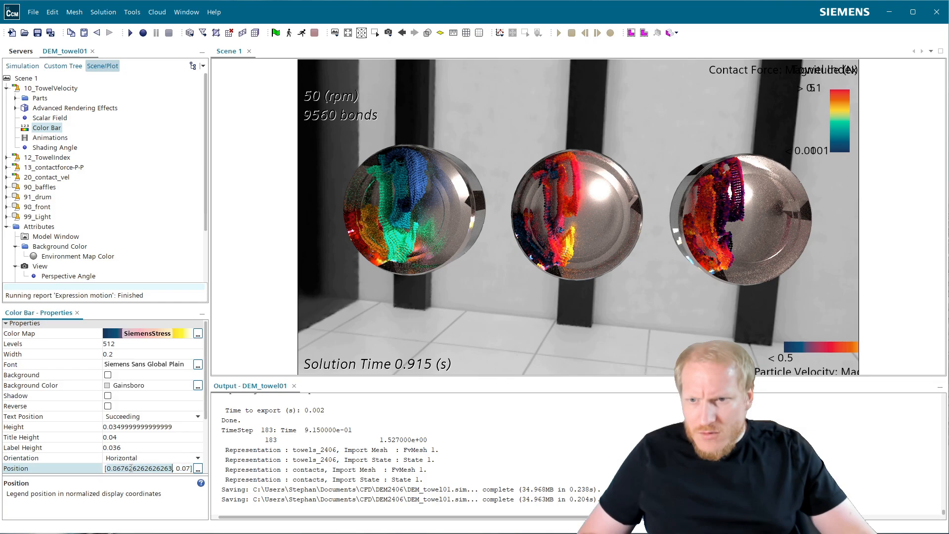
{"action": "left_click", "coordinate": [113, 469]}
{"action": "key", "text": "Delete"}
{"action": "key", "text": "Delete"}
{"action": "key", "text": "Delete"}
{"action": "key", "text": "Delete"}
{"action": "key", "text": "Delete"}
{"action": "key", "text": "Delete"}
{"action": "key", "text": "Delete"}
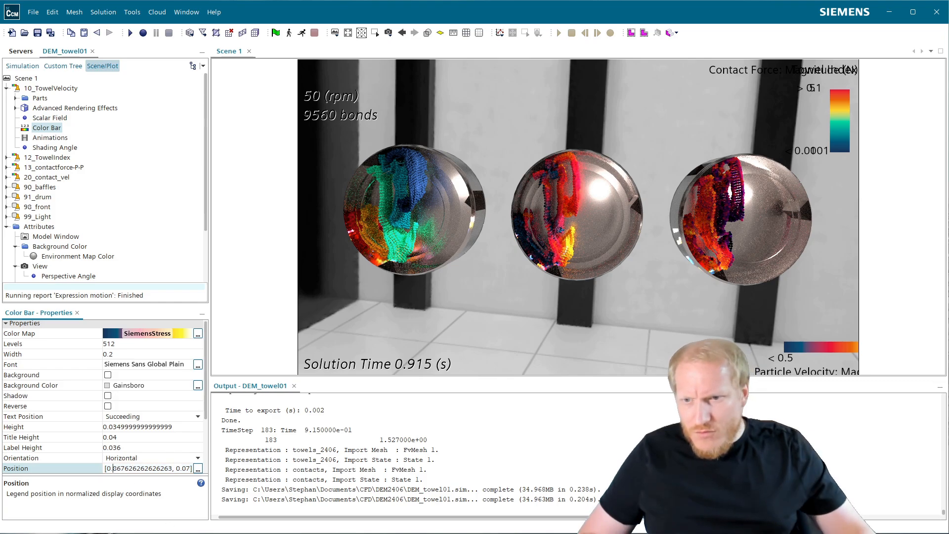
{"action": "key", "text": "Delete"}
{"action": "key", "text": "Delete"}
{"action": "key", "text": "Delete"}
{"action": "key", "text": "Delete"}
{"action": "key", "text": "Delete"}
{"action": "key", "text": "Delete"}
{"action": "key", "text": "Delete"}
{"action": "key", "text": "Delete"}
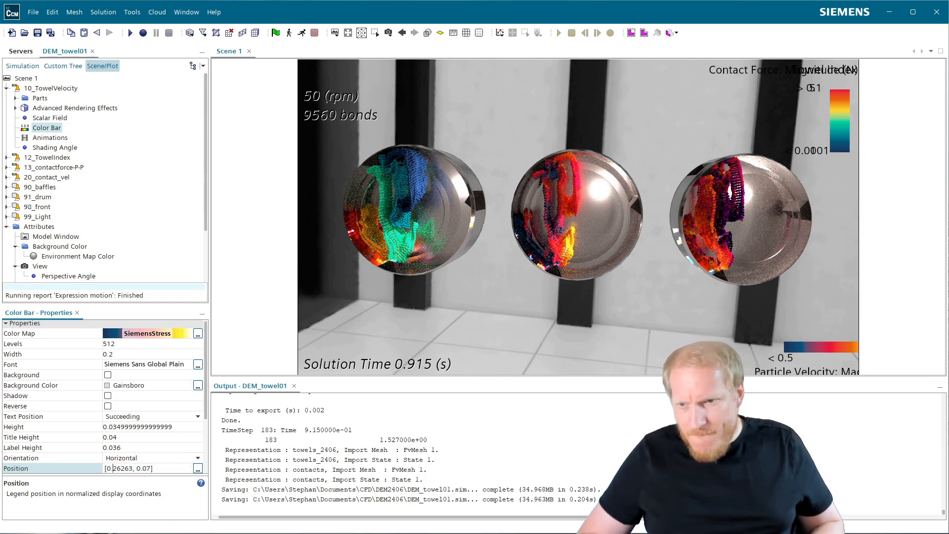
{"action": "type", "text": ".7"}
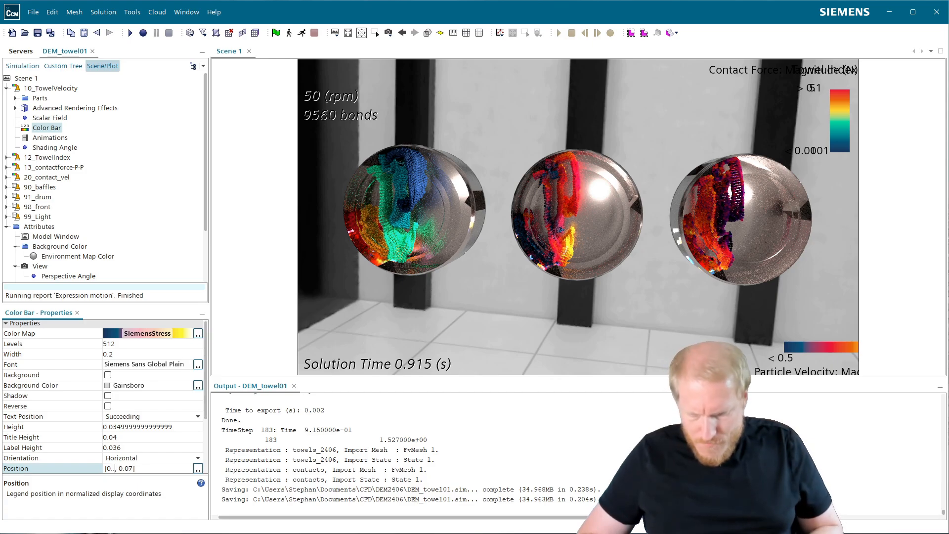
{"action": "key", "text": "Return"}
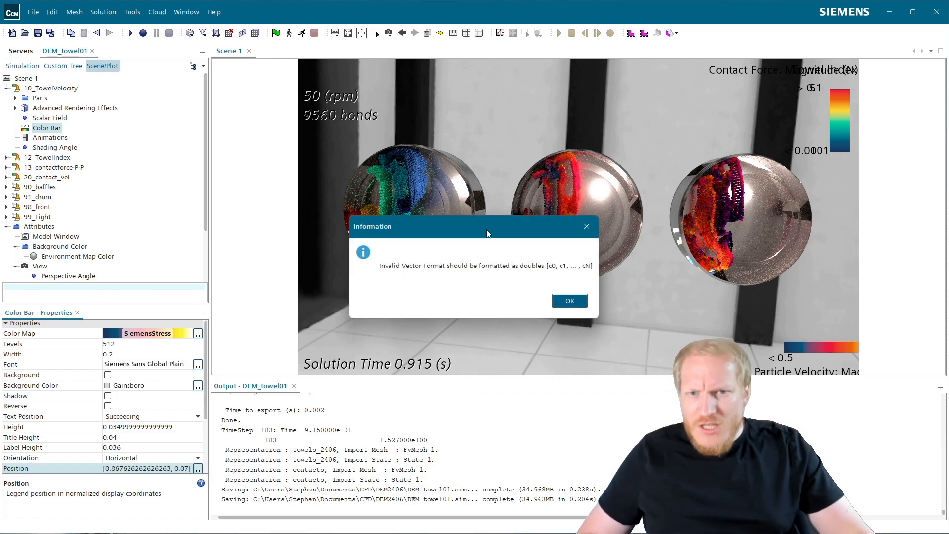
{"action": "left_click", "coordinate": [570, 301]}
- Set the horizontal position of the 10_TowelVelocity color bar to 0.4, keeping the vertical position at 0.07
{"action": "left_click", "coordinate": [140, 470]}
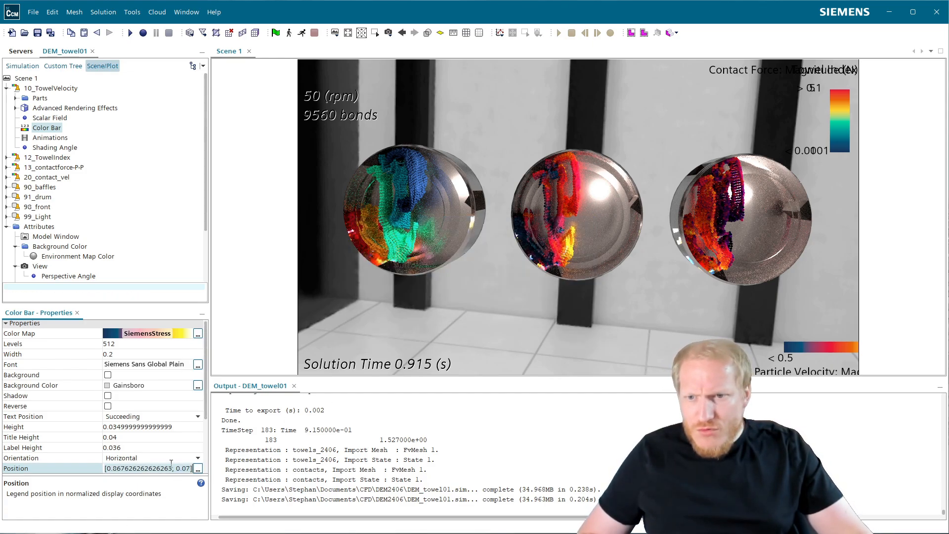
{"action": "left_click", "coordinate": [173, 468]}
{"action": "key", "text": "BackSpace"}
{"action": "key", "text": "BackSpace"}
{"action": "key", "text": "BackSpace"}
{"action": "key", "text": "BackSpace"}
{"action": "key", "text": "BackSpace"}
{"action": "key", "text": "BackSpace"}
{"action": "key", "text": "BackSpace"}
{"action": "key", "text": "BackSpace"}
{"action": "key", "text": "BackSpace"}
{"action": "key", "text": "BackSpace"}
{"action": "key", "text": "BackSpace"}
{"action": "key", "text": "BackSpace"}
{"action": "key", "text": "BackSpace"}
{"action": "key", "text": "BackSpace"}
{"action": "key", "text": "BackSpace"}
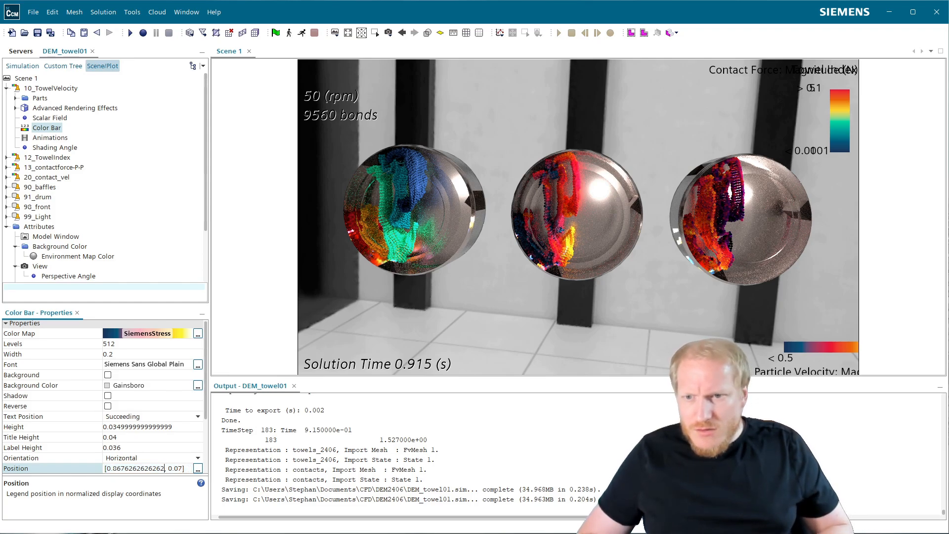
{"action": "type", "text": "4"}
{"action": "key", "text": "Return"}
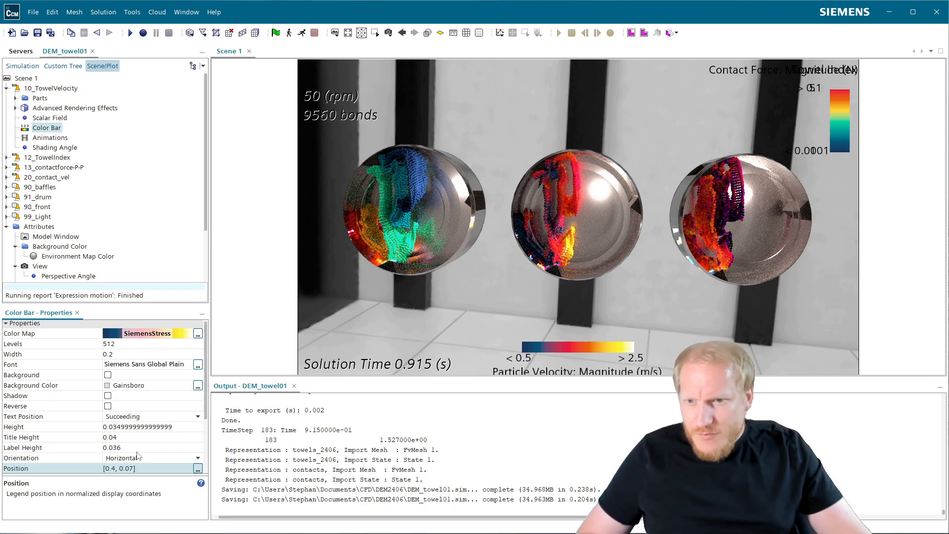
- Place the 10_TowelVelocity color bar's text as Preceding and set the bar's position to [0.4, 0.02]
{"action": "double_click", "coordinate": [134, 469]}
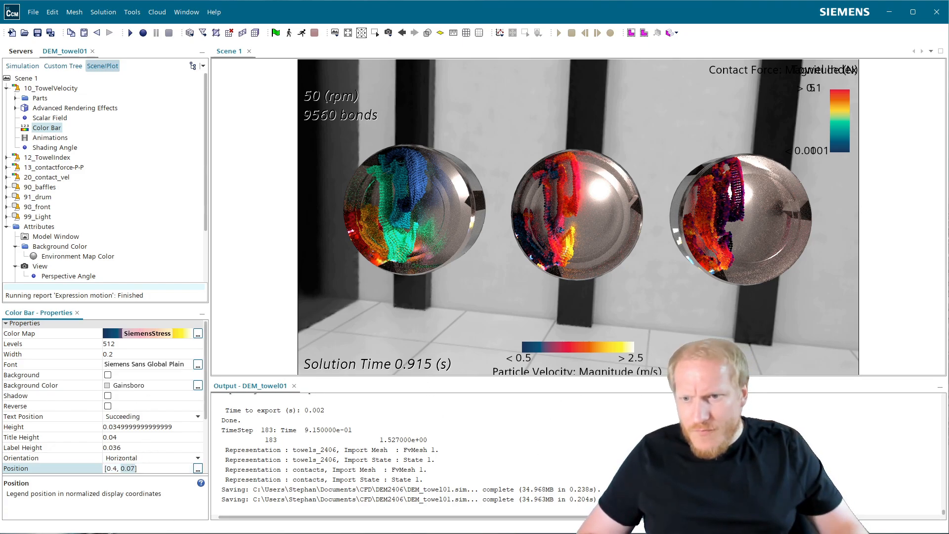
{"action": "left_click", "coordinate": [131, 469]}
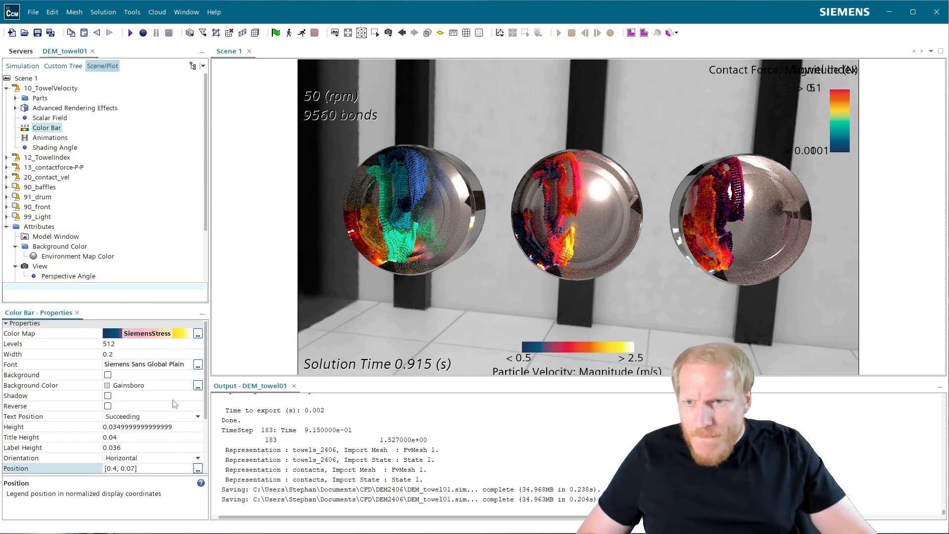
{"action": "left_click", "coordinate": [148, 416]}
{"action": "left_click", "coordinate": [148, 416]}
{"action": "left_click", "coordinate": [146, 428]}
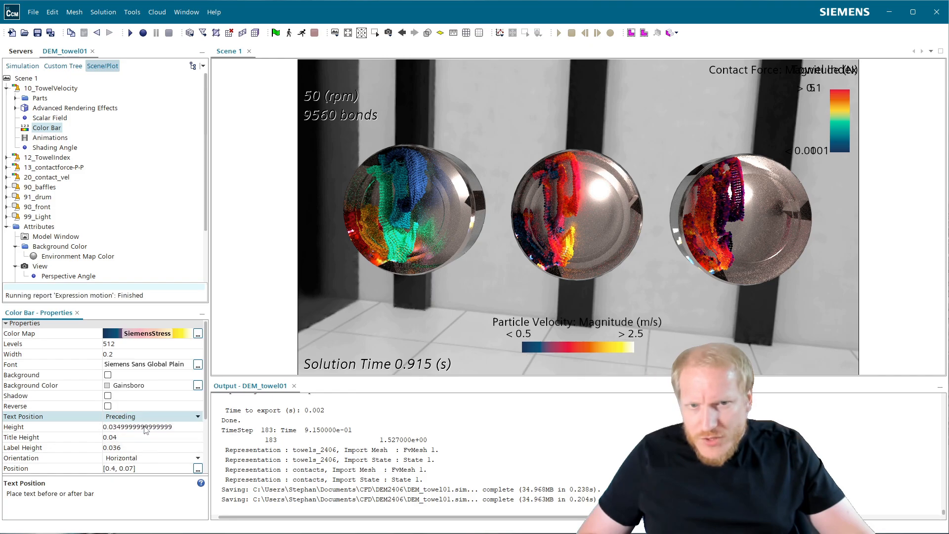
{"action": "left_click", "coordinate": [131, 469]}
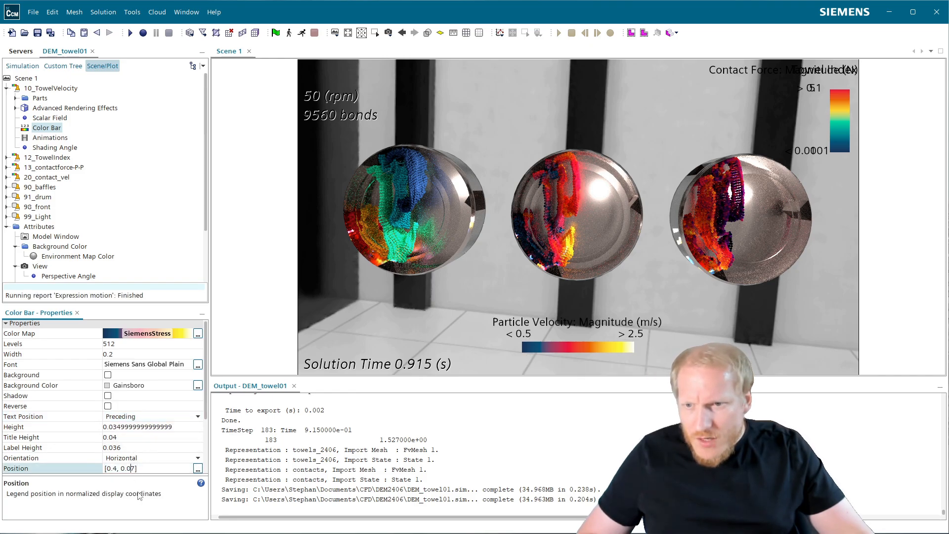
{"action": "type", "text": "2"}
{"action": "key", "text": "Return"}
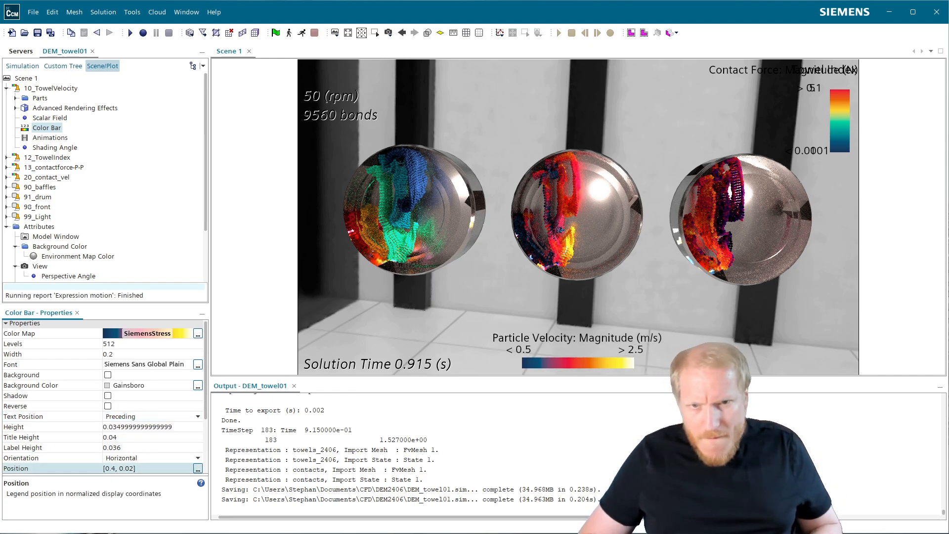
- Set both the title height and the label height of the 10_TowelVelocity color bar to 0.02
{"action": "left_click", "coordinate": [148, 426]}
{"action": "left_click", "coordinate": [110, 437]}
{"action": "key", "text": "BackSpace"}
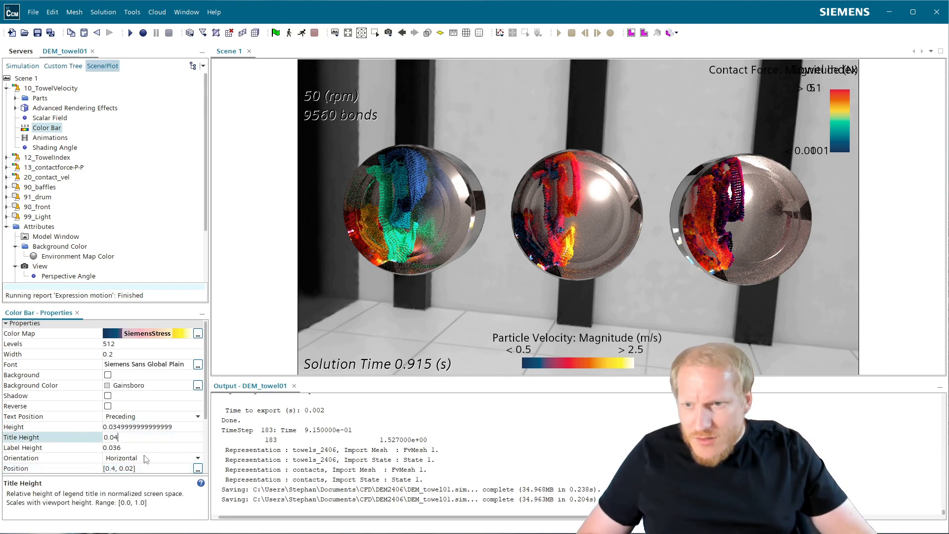
{"action": "type", "text": "2"}
{"action": "key", "text": "Return"}
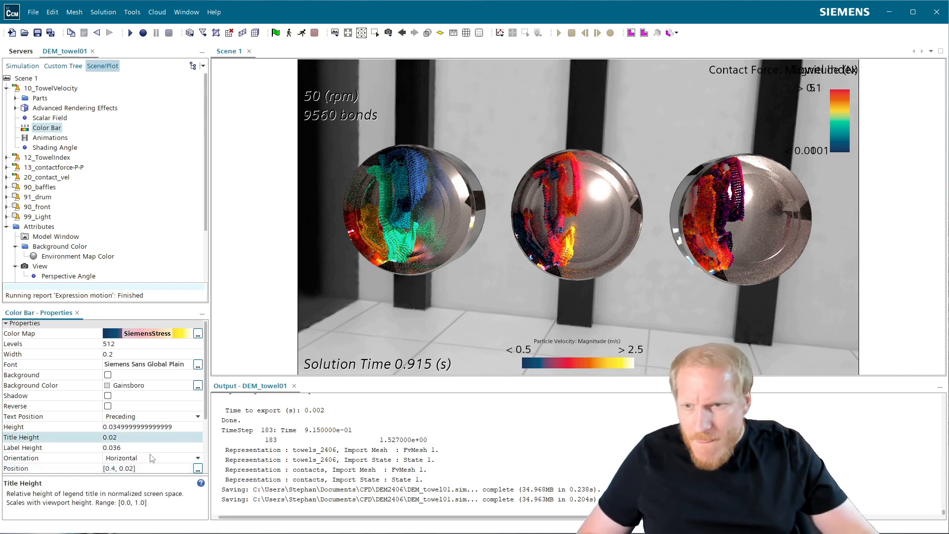
{"action": "left_click", "coordinate": [133, 447]}
{"action": "key", "text": "BackSpace"}
{"action": "key", "text": "BackSpace"}
{"action": "type", "text": "2"}
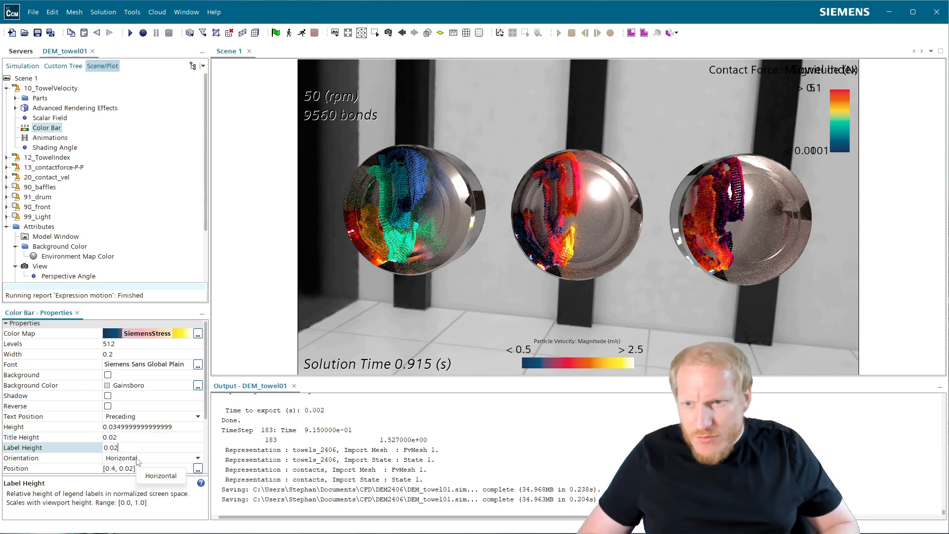
{"action": "key", "text": "Return"}
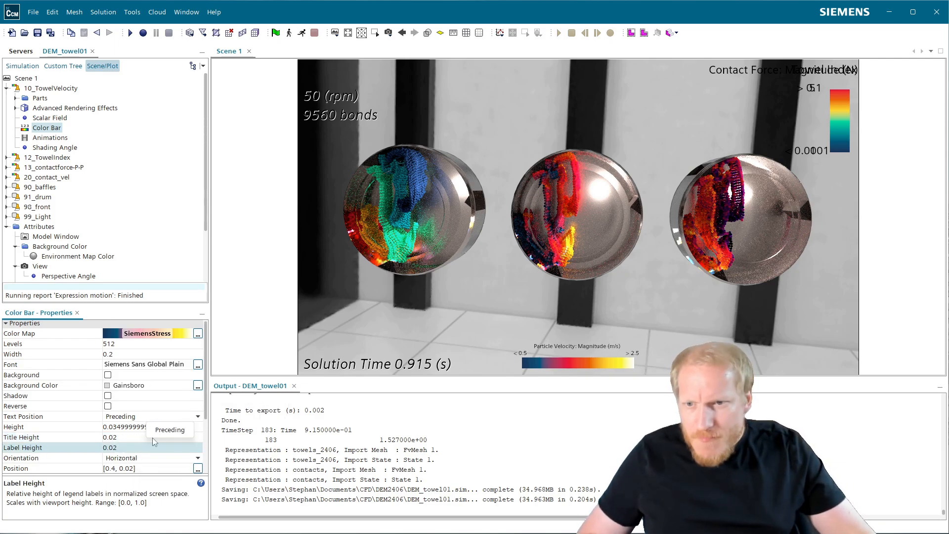
- Set the height of the 10_TowelVelocity color bar to 0.02
{"action": "left_click", "coordinate": [184, 426]}
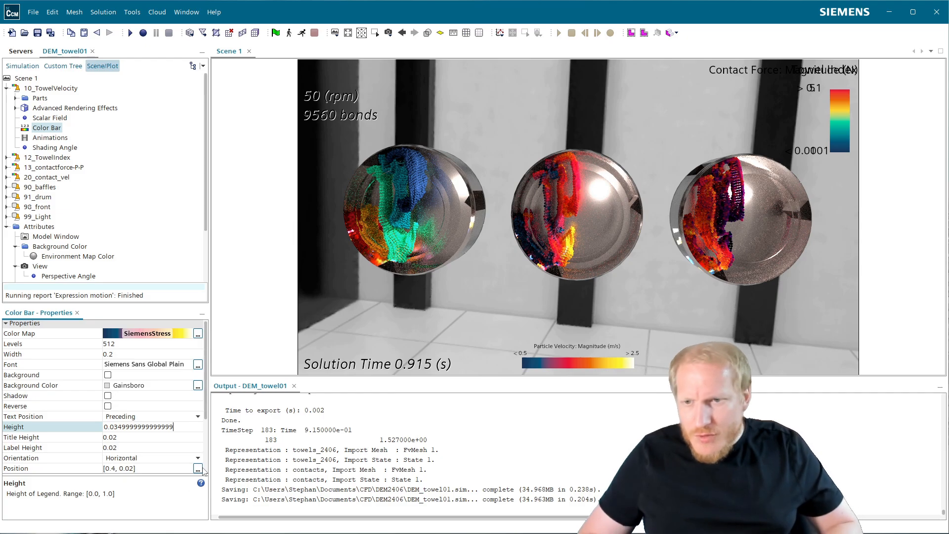
{"action": "key", "text": "BackSpace"}
{"action": "key", "text": "BackSpace"}
{"action": "key", "text": "BackSpace"}
{"action": "key", "text": "BackSpace"}
{"action": "key", "text": "BackSpace"}
{"action": "key", "text": "BackSpace"}
{"action": "key", "text": "BackSpace"}
{"action": "key", "text": "BackSpace"}
{"action": "key", "text": "BackSpace"}
{"action": "key", "text": "BackSpace"}
{"action": "key", "text": "BackSpace"}
{"action": "key", "text": "BackSpace"}
{"action": "type", "text": "2"}
{"action": "key", "text": "Return"}
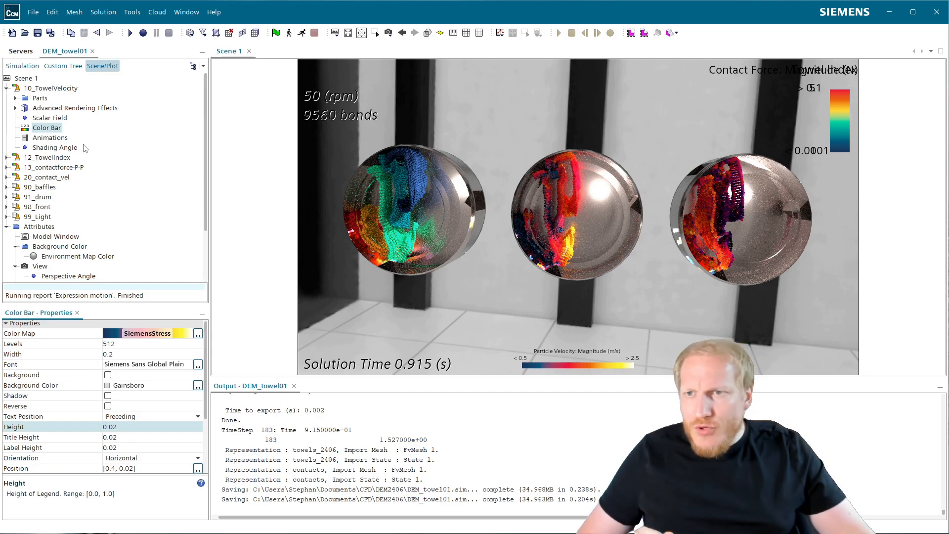
- Change the orientation of the 12_TowelIndex displayer's color bar to Horizontal
{"action": "left_click", "coordinate": [7, 157]}
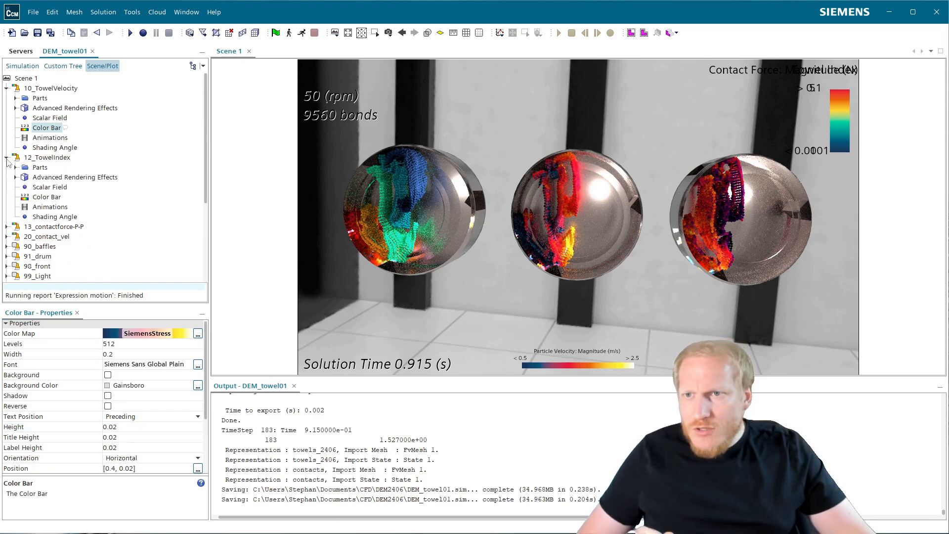
{"action": "left_click", "coordinate": [47, 197]}
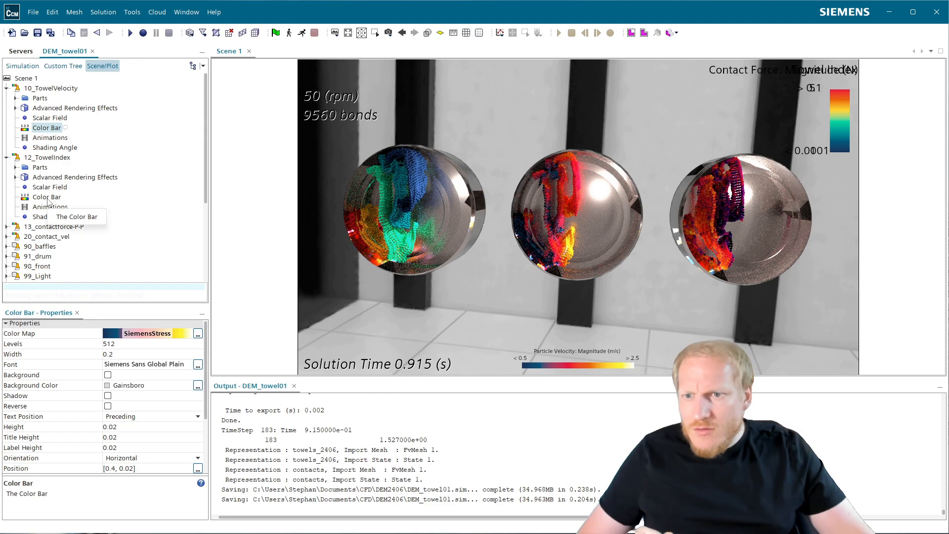
{"action": "left_click", "coordinate": [138, 427]}
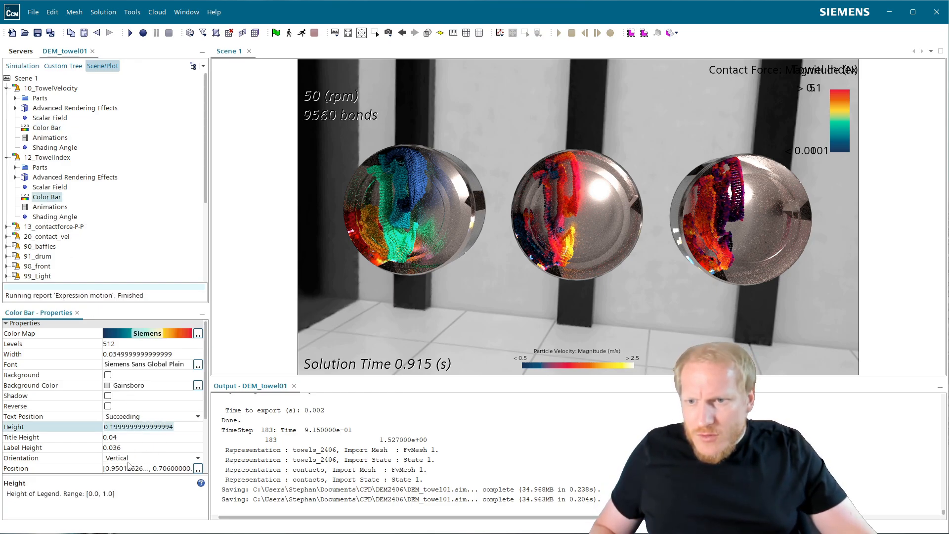
{"action": "left_click", "coordinate": [129, 458]}
{"action": "left_click", "coordinate": [124, 468]}
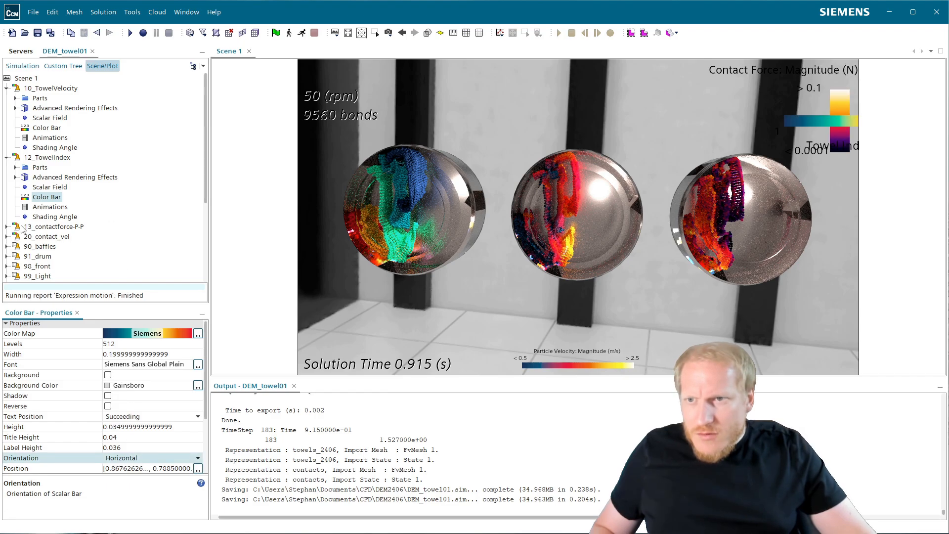
- For the 12_TowelIndex and 13_contactforce-P-P color bars together, set the text position to Preceding and the orientation to Horizontal
{"action": "left_click", "coordinate": [7, 227]}
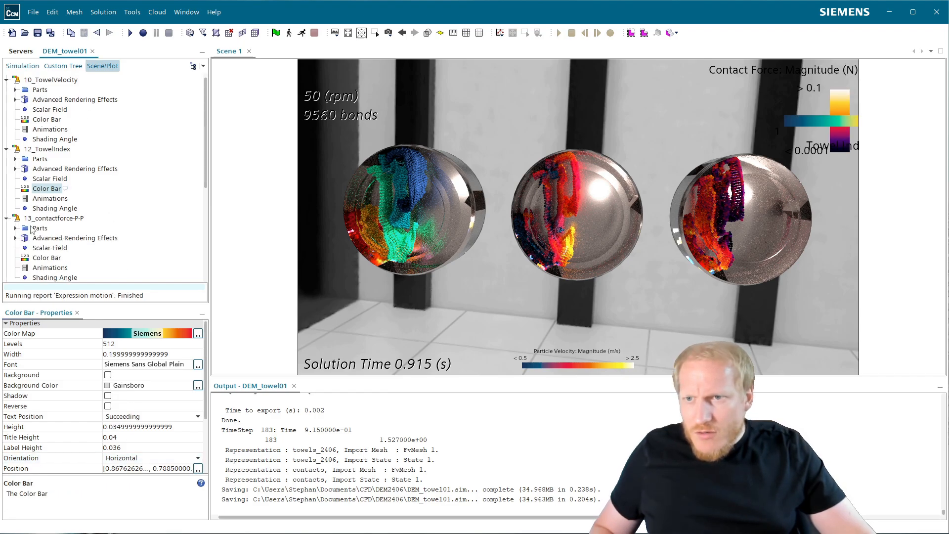
{"action": "left_click", "coordinate": [49, 258], "text": "ctrl"}
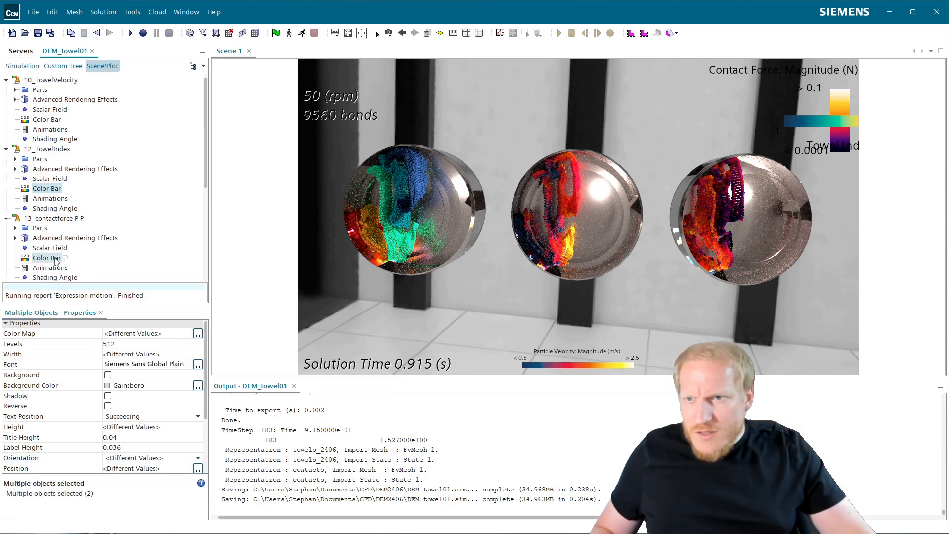
{"action": "left_click", "coordinate": [140, 419]}
{"action": "left_click", "coordinate": [140, 437]}
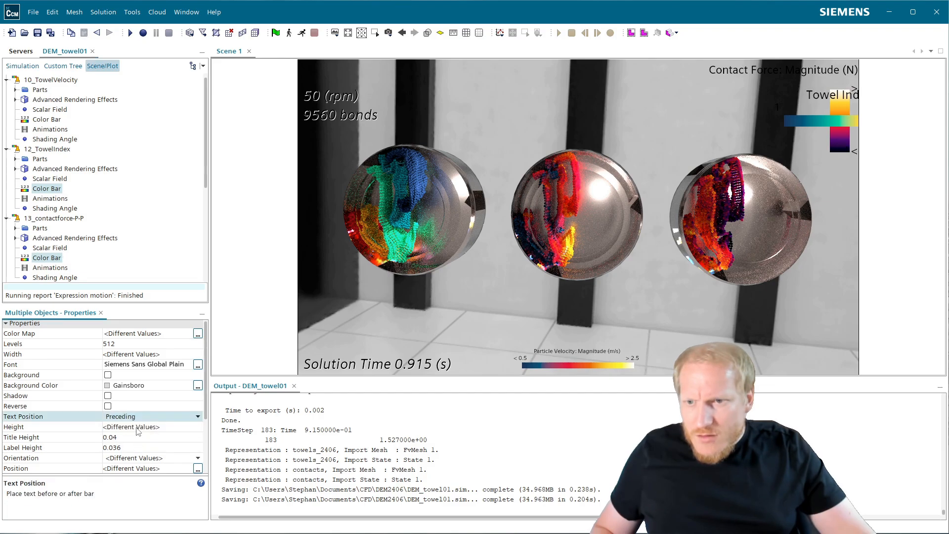
{"action": "left_click", "coordinate": [137, 461]}
{"action": "left_click", "coordinate": [139, 468]}
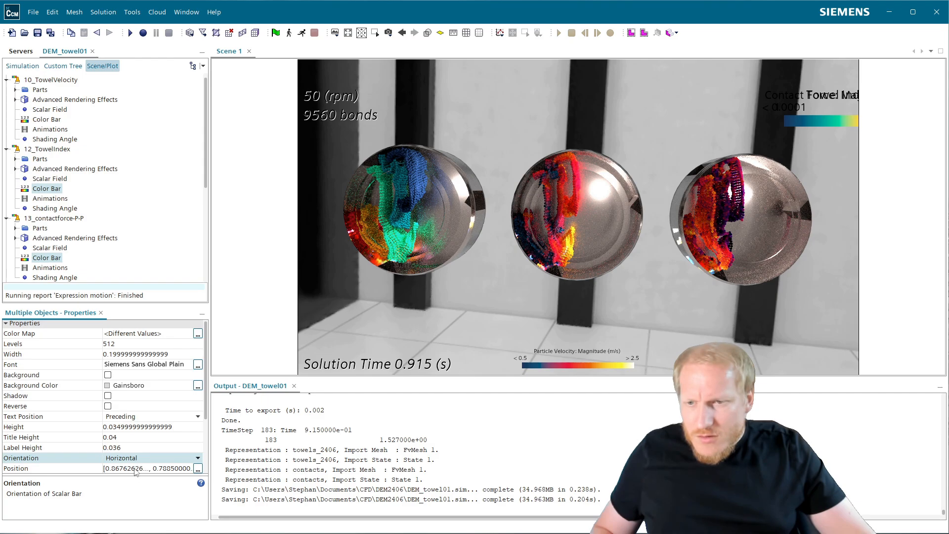
- Set the width of both the 12_TowelIndex and 13_contactforce-P-P color bars to 0.2
{"action": "left_click", "coordinate": [137, 354]}
{"action": "type", "text": "0.2"}
{"action": "key", "text": "Return"}
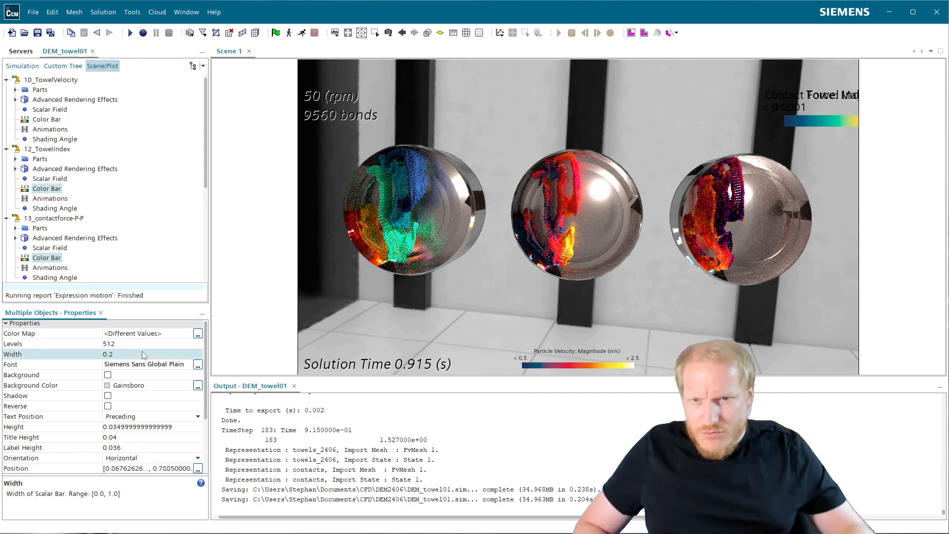
- Set the position of both the 12_TowelIndex and 13_contactforce-P-P color bars to [0.05, 0.02]
{"action": "left_click", "coordinate": [122, 468]}
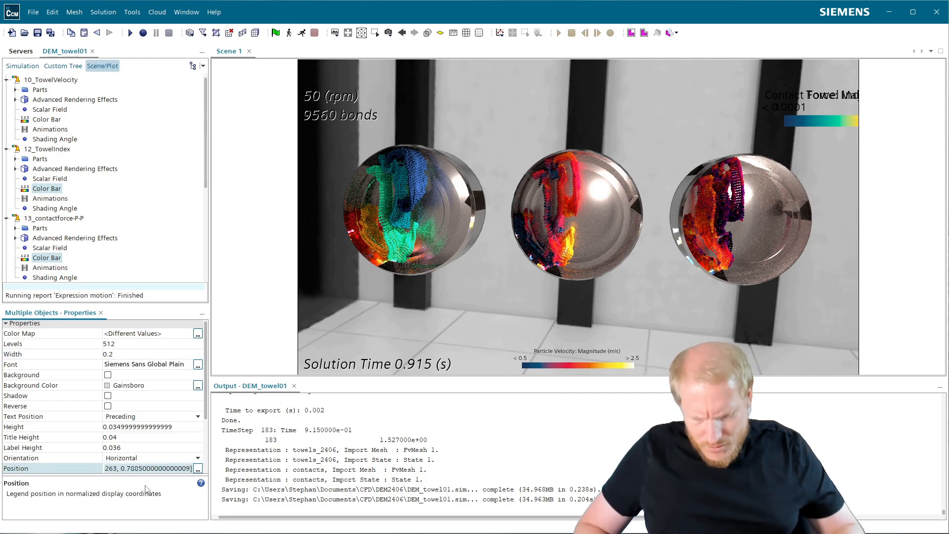
{"action": "type", "text": ".2,.02"}
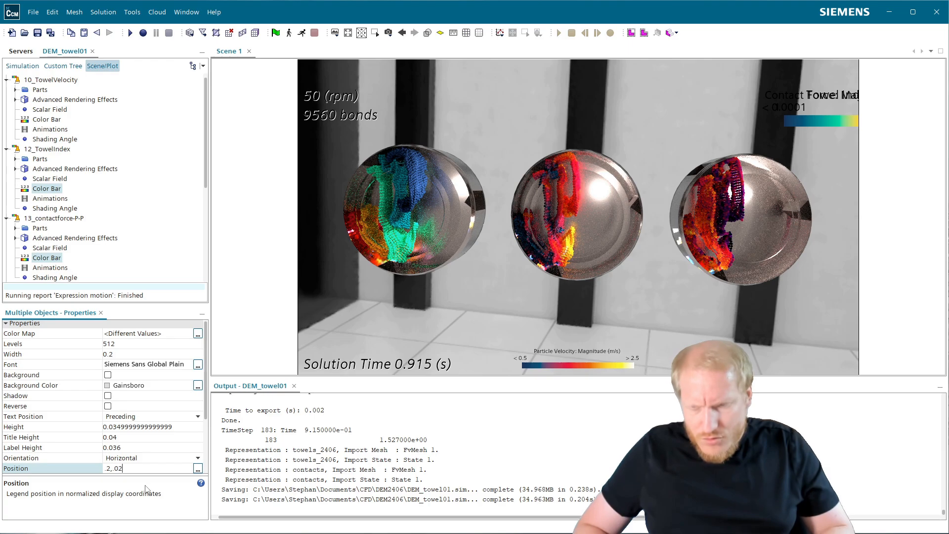
{"action": "type", "text": ", 0.02"}
{"action": "key", "text": "Return"}
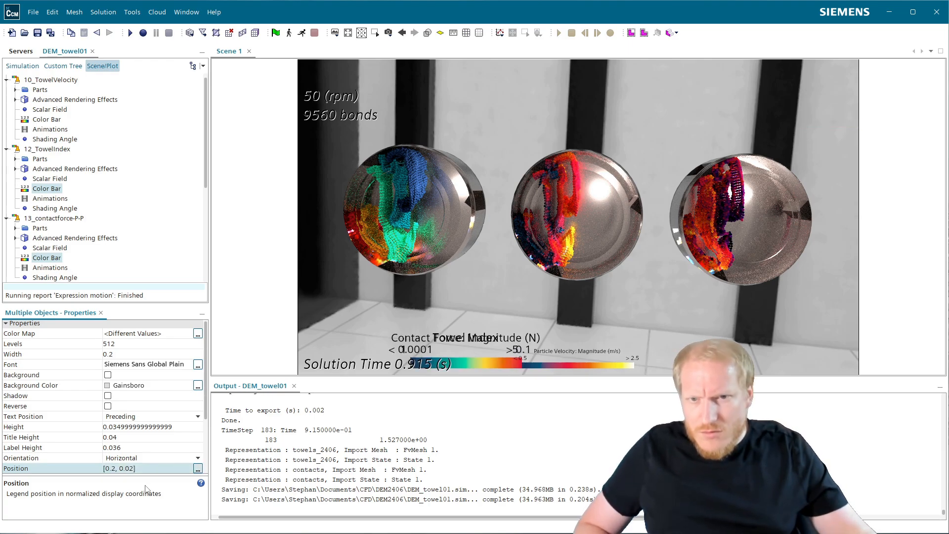
{"action": "left_click", "coordinate": [118, 468]}
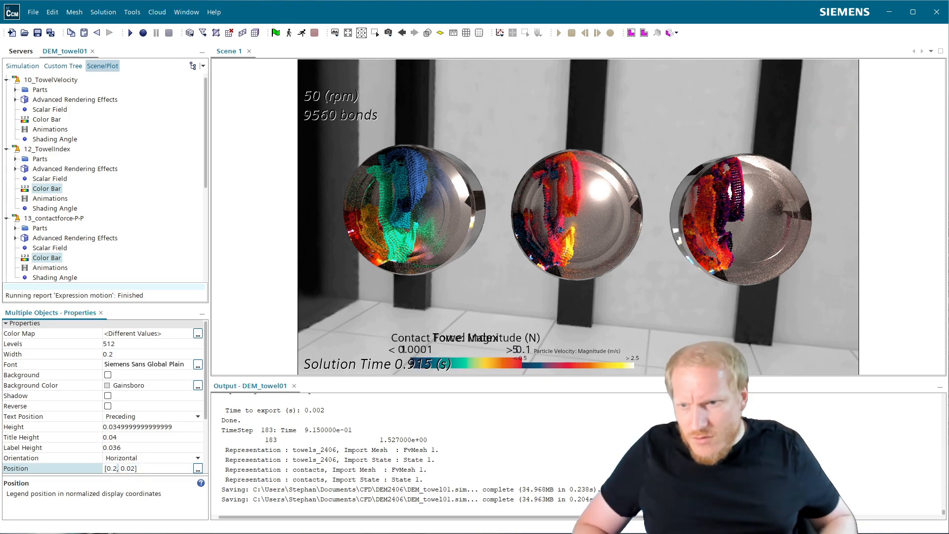
{"action": "key", "text": "BackSpace"}
{"action": "key", "text": "BackSpace"}
{"action": "type", "text": ".05"}
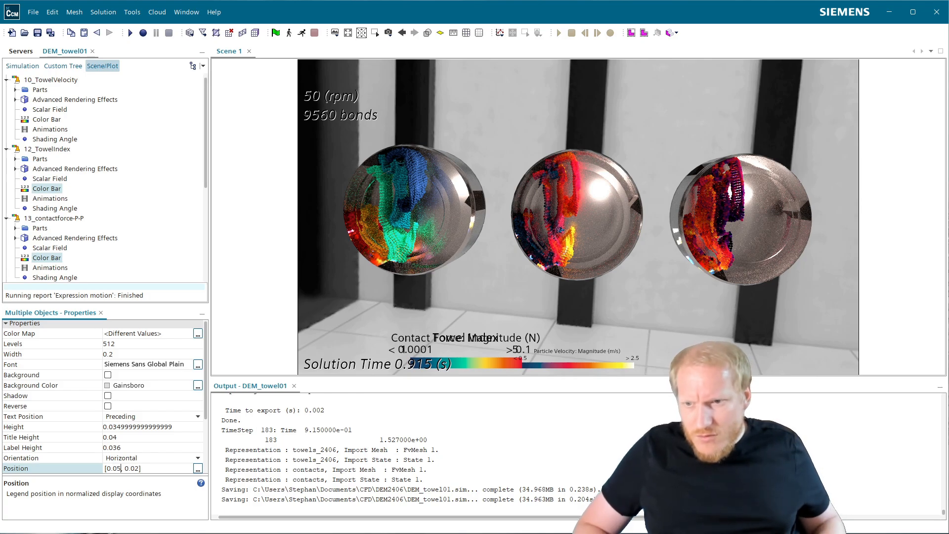
{"action": "key", "text": "Return"}
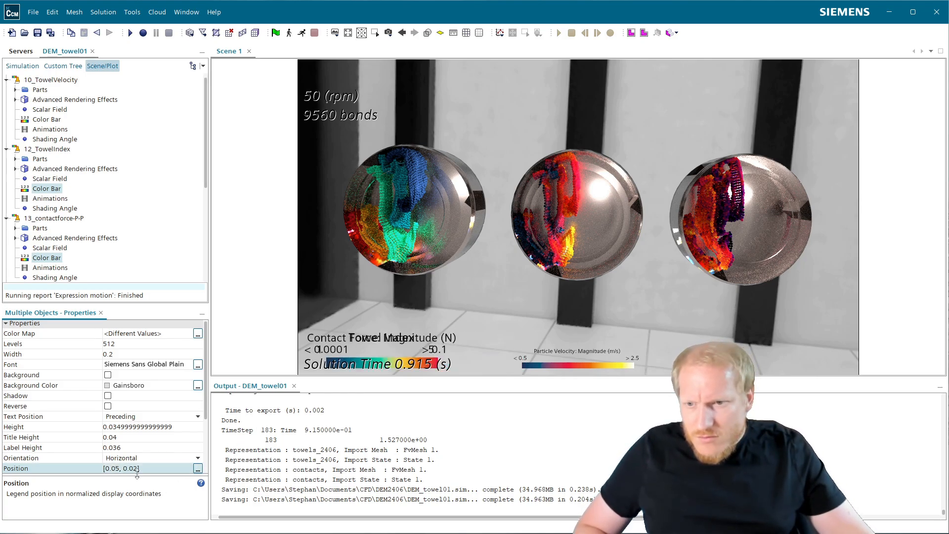
- Set the height of both the 12_TowelIndex and 13_contactforce-P-P color bars to 0.02
{"action": "left_click", "coordinate": [137, 428]}
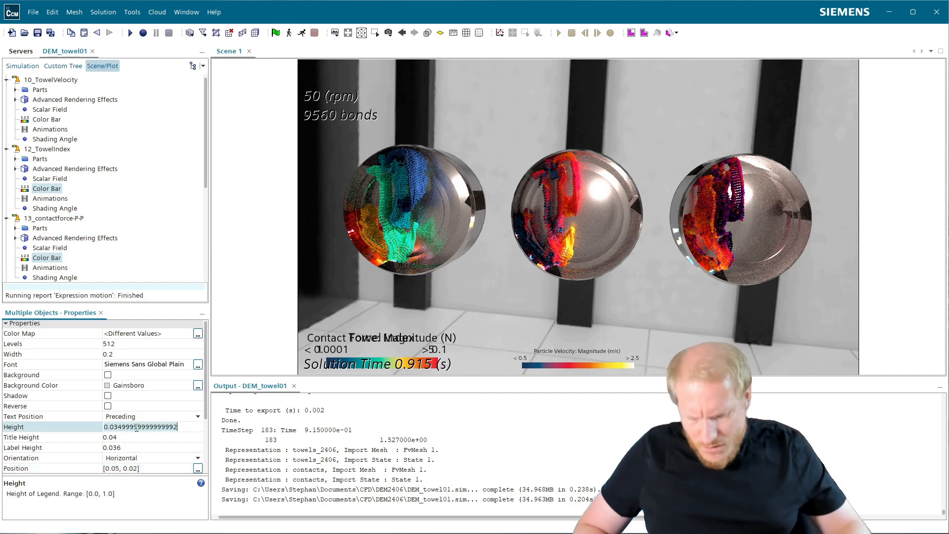
{"action": "key", "text": "ctrl+a"}
{"action": "key", "text": "BackSpace"}
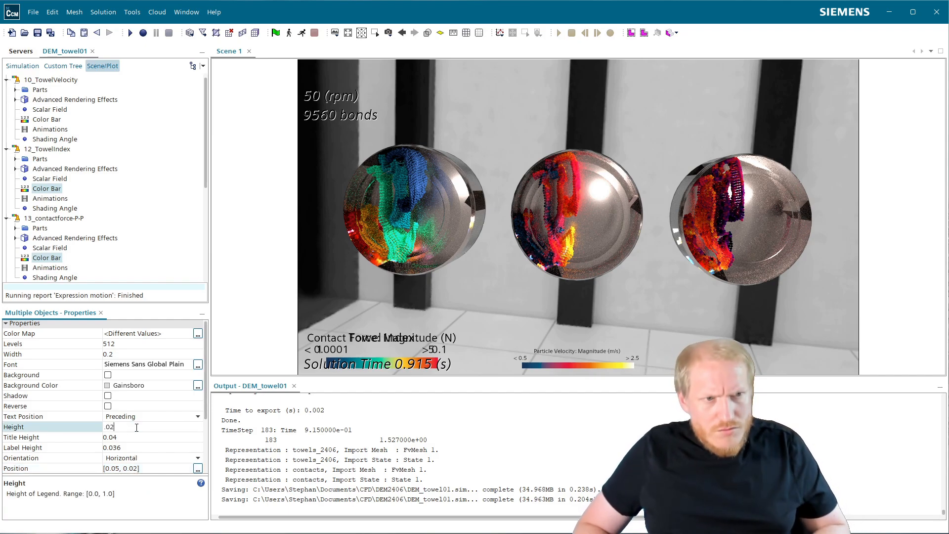
{"action": "type", "text": ".02"}
{"action": "key", "text": "Return"}
- Set the title height and label height of the 12_TowelIndex and 13_contactforce-P-P color bars to 0.02
{"action": "left_click", "coordinate": [130, 435]}
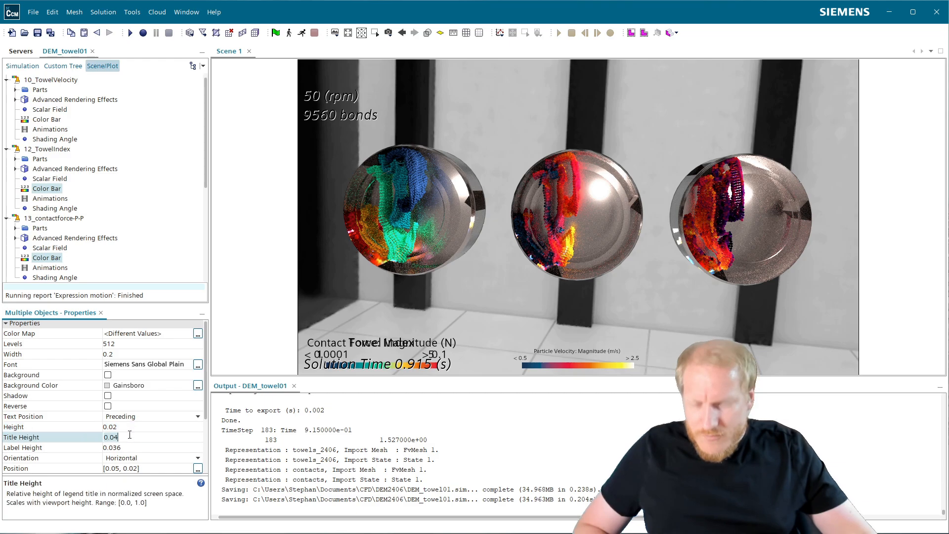
{"action": "key", "text": "ctrl+a"}
{"action": "key", "text": "BackSpace"}
{"action": "type", "text": ".02"}
{"action": "key", "text": "Return"}
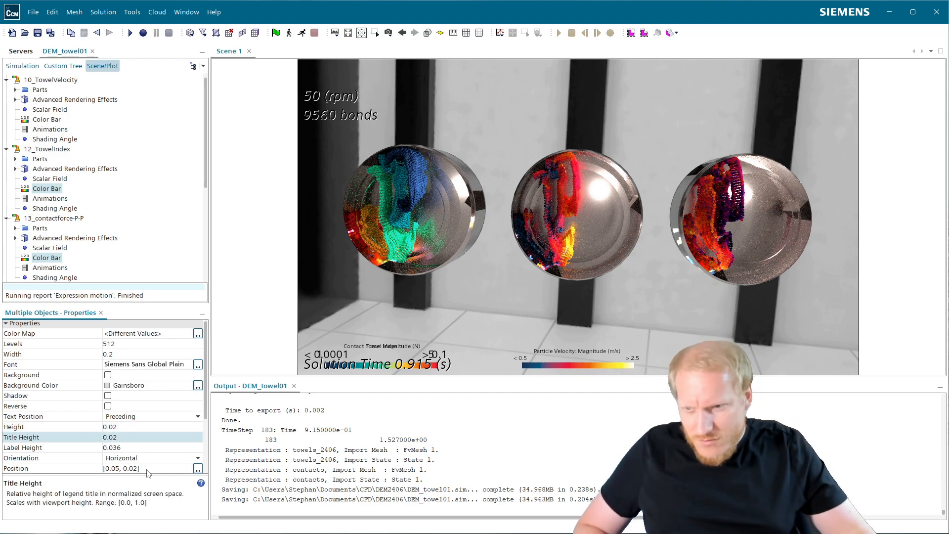
{"action": "left_click", "coordinate": [137, 448]}
{"action": "key", "text": "ctrl+a"}
{"action": "type", "text": "0.02"}
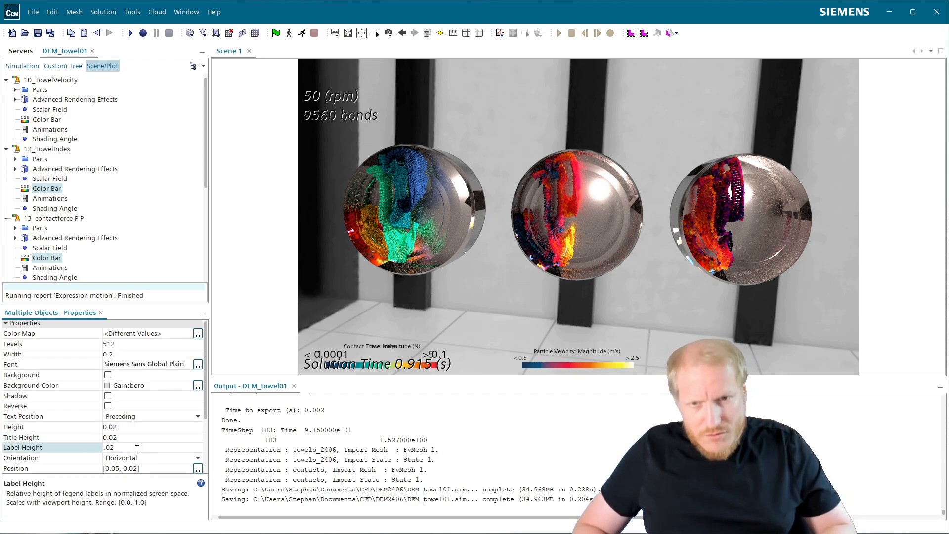
{"action": "key", "text": "Return"}
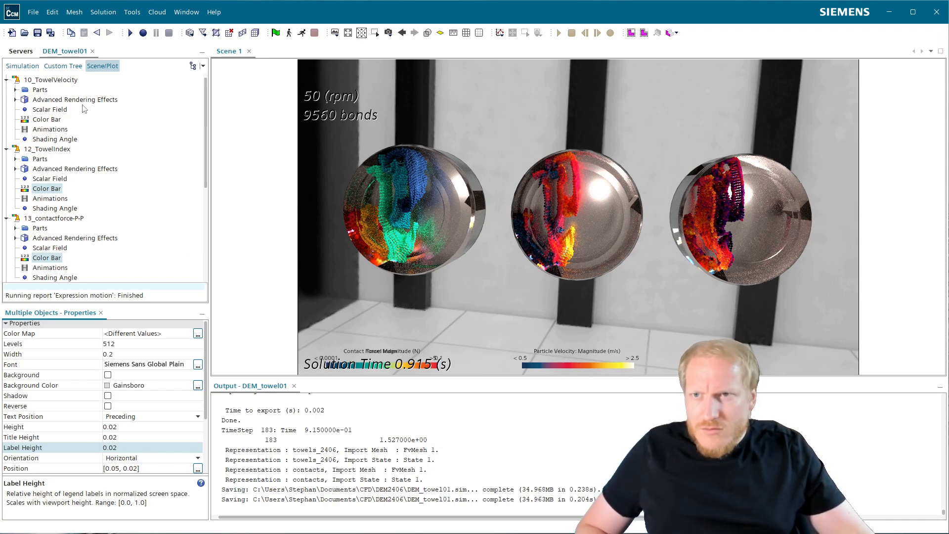
- Set the position of only the 13_contactforce-P-P color bar to [0.75, 0.02]
{"action": "left_click", "coordinate": [56, 261]}
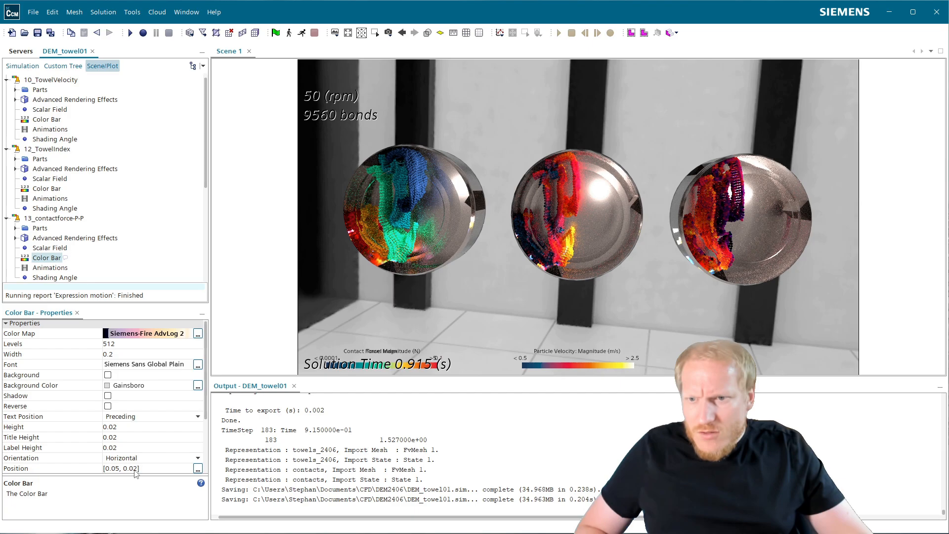
{"action": "left_click", "coordinate": [116, 469]}
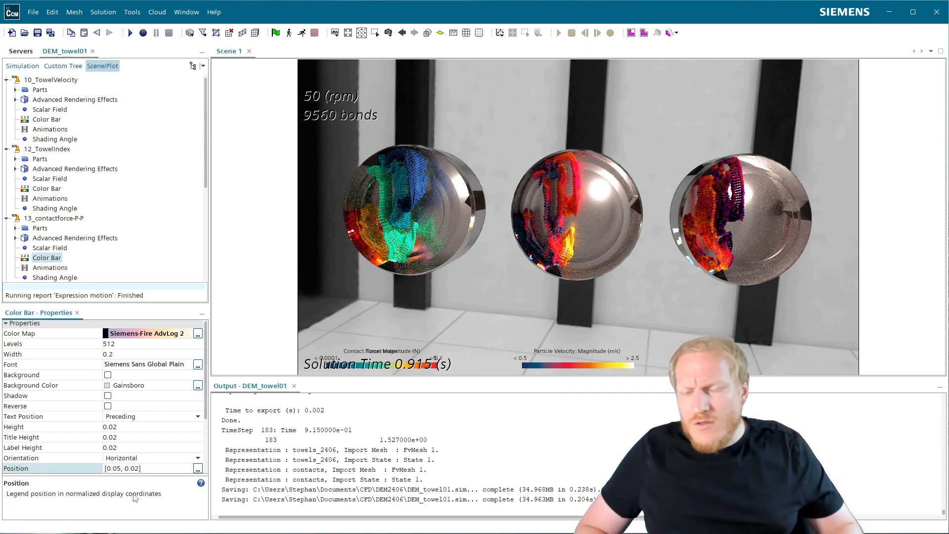
{"action": "key", "text": "BackSpace"}
{"action": "type", "text": "7"}
{"action": "key", "text": "Return"}
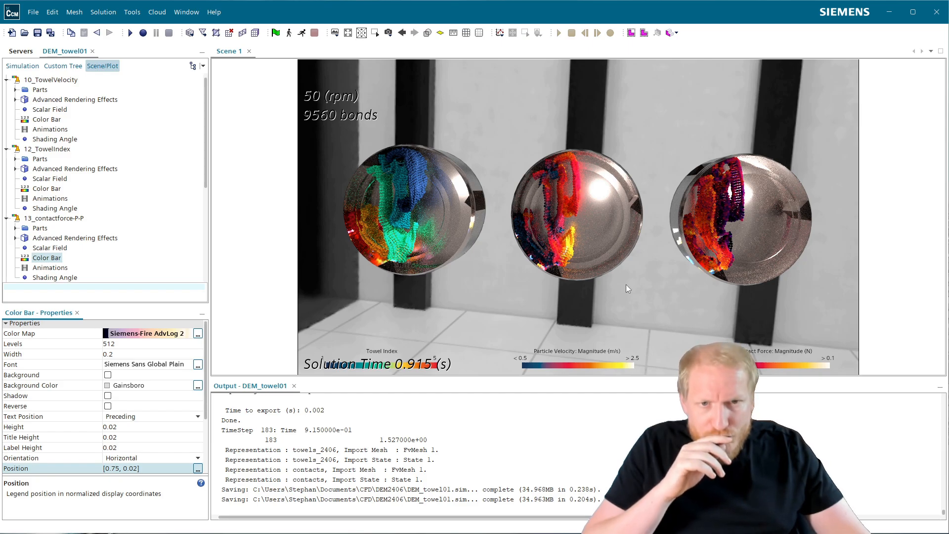
- Remove the Bonds, Bug detection, Logo, RPM and Solution Time annotations from the scene
{"action": "scroll", "coordinate": [74, 267], "scroll_direction": "down", "scroll_amount": 3}
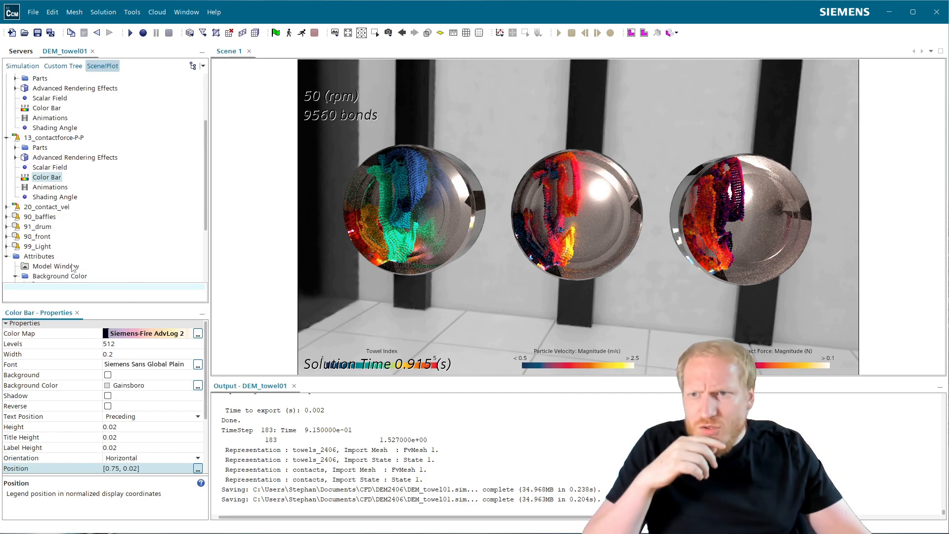
{"action": "scroll", "coordinate": [68, 268], "scroll_direction": "down", "scroll_amount": 3}
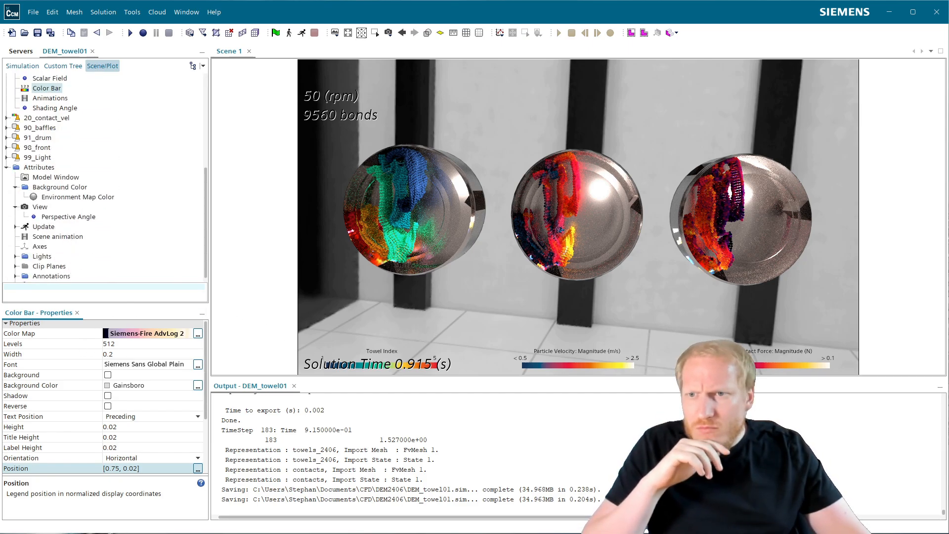
{"action": "left_click", "coordinate": [46, 277]}
{"action": "left_click", "coordinate": [16, 276]}
{"action": "left_click", "coordinate": [139, 336]}
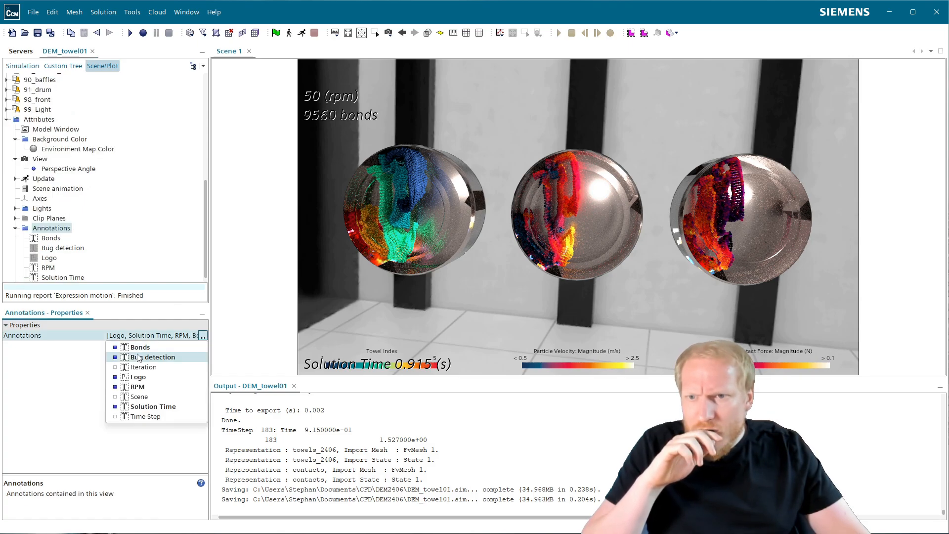
{"action": "left_click", "coordinate": [139, 348]}
{"action": "left_click", "coordinate": [142, 358]}
{"action": "left_click", "coordinate": [146, 379]}
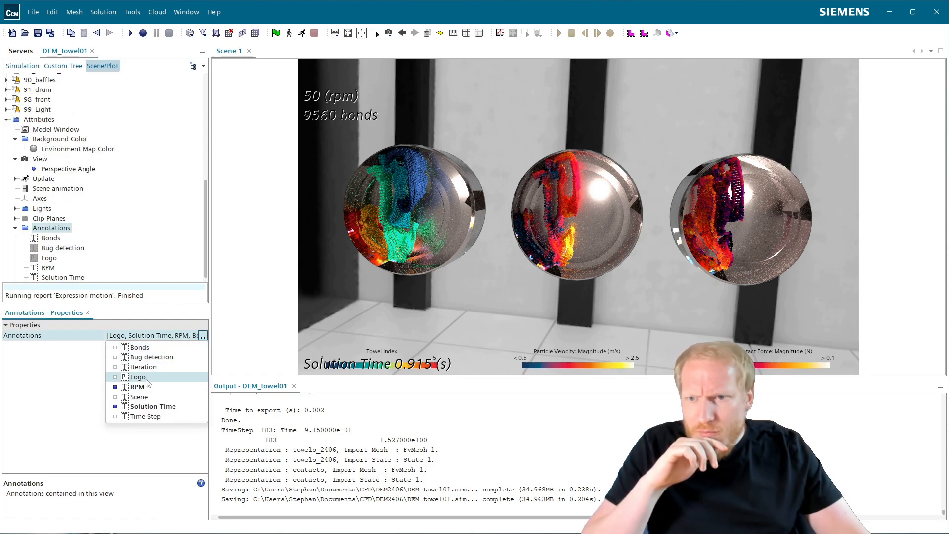
{"action": "left_click", "coordinate": [138, 387]}
{"action": "left_click", "coordinate": [151, 406]}
{"action": "left_click", "coordinate": [62, 434]}
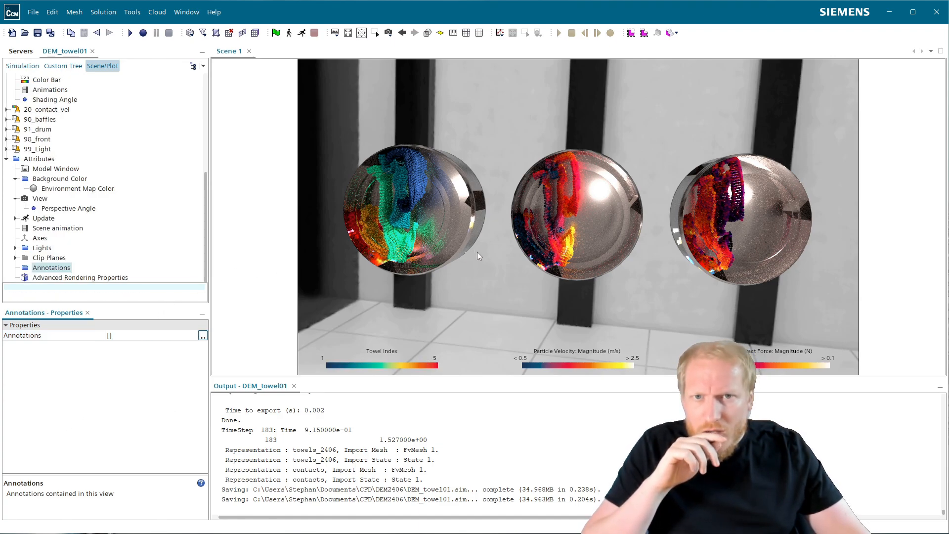
- Set the scene view's View Up vector to [0, 0, 1] and frame the three dryers larger and centred
{"action": "left_click", "coordinate": [43, 199]}
{"action": "left_click", "coordinate": [175, 357]}
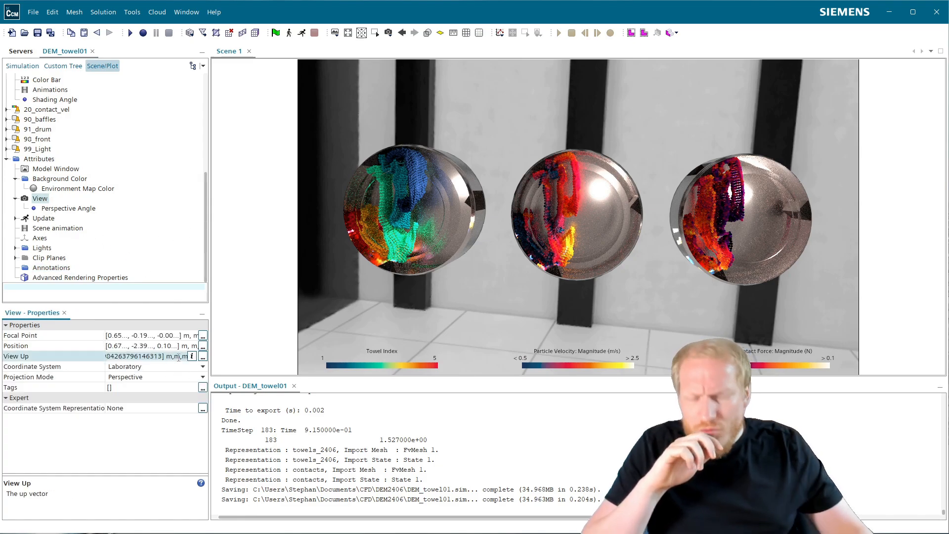
{"action": "type", "text": "0, 0.0, 1"}
{"action": "key", "text": "Return"}
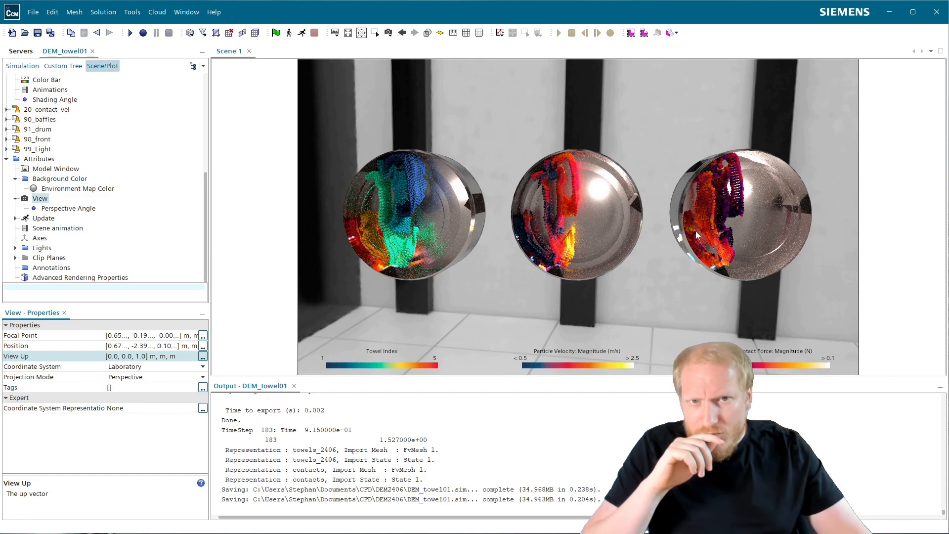
{"action": "scroll", "coordinate": [637, 232], "scroll_direction": "up", "scroll_amount": 1}
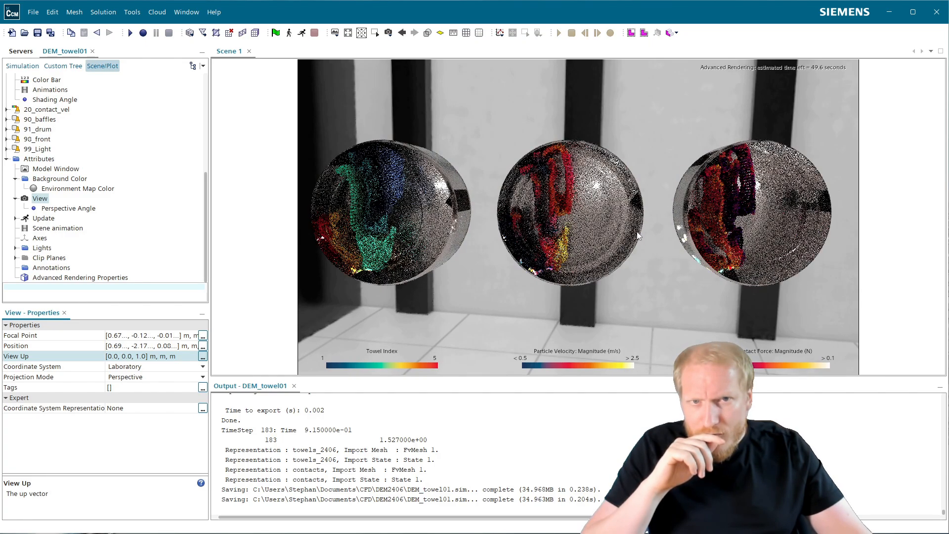
{"action": "middle_click_drag", "start_coordinate": [637, 231], "coordinate": [666, 232]}
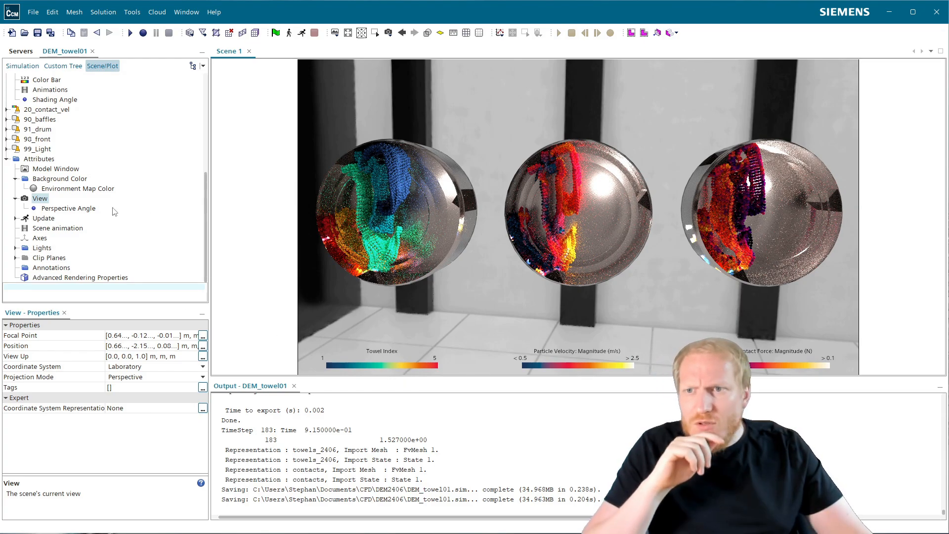
- Set the number of color levels of the 12_TowelIndex color bar to 5
{"action": "scroll", "coordinate": [82, 188], "scroll_direction": "up", "scroll_amount": 5}
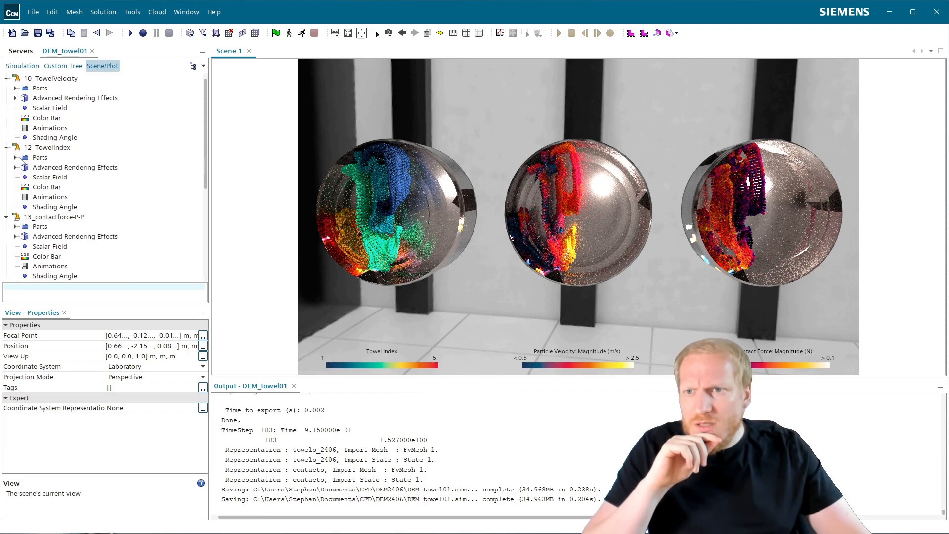
{"action": "left_click", "coordinate": [47, 187]}
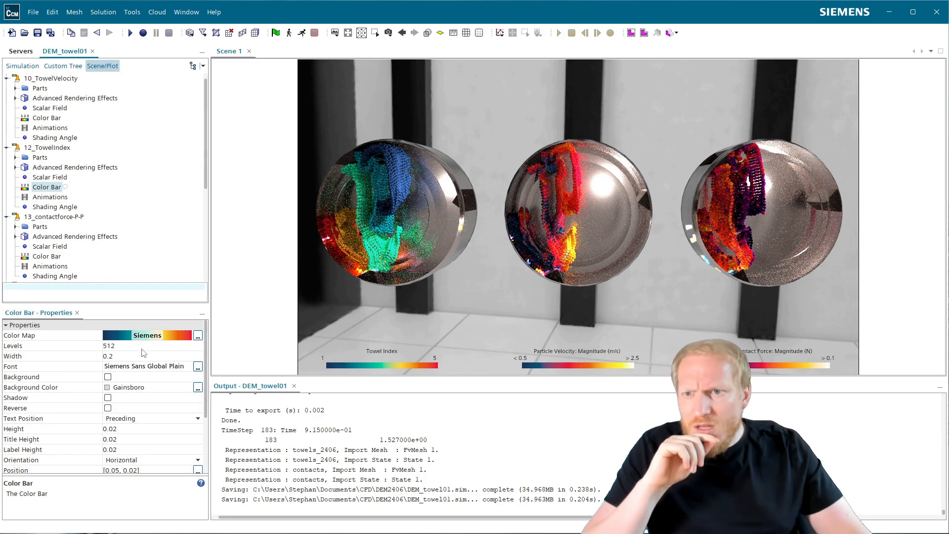
{"action": "left_click", "coordinate": [143, 347]}
{"action": "type", "text": "5"}
{"action": "key", "text": "Return"}
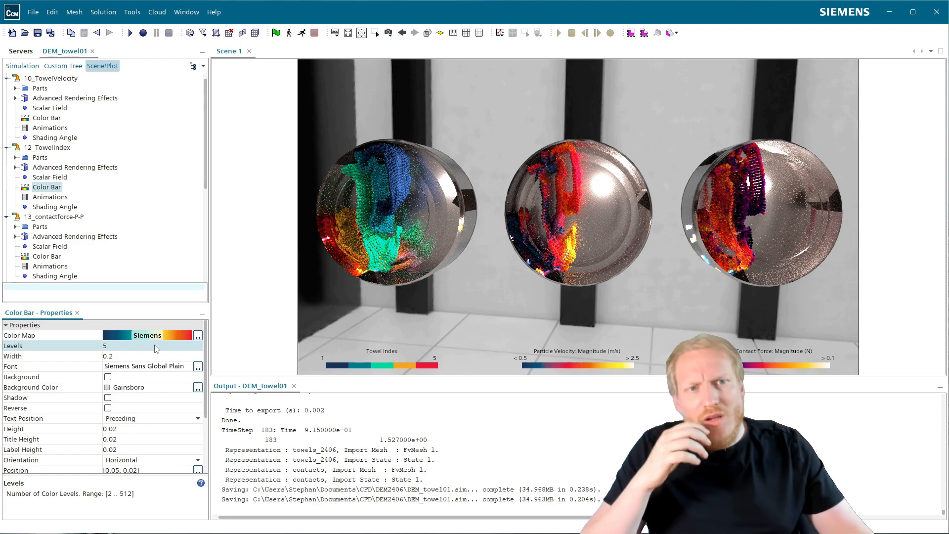
- Change the color map of the 13_contactforce-P-P color bar to Siemens Darkblue-Petrol-Orange
{"action": "scroll", "coordinate": [86, 230], "scroll_direction": "down", "scroll_amount": 2}
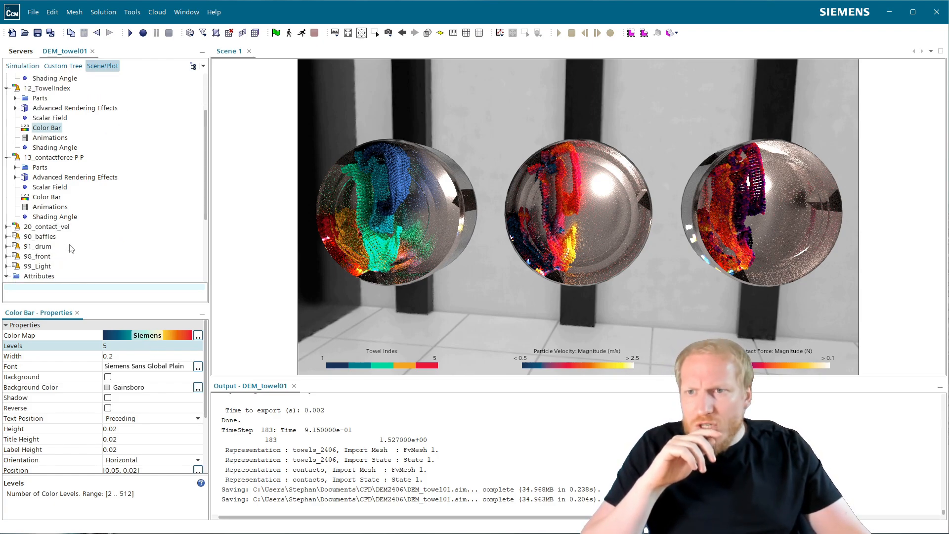
{"action": "left_click", "coordinate": [85, 177]}
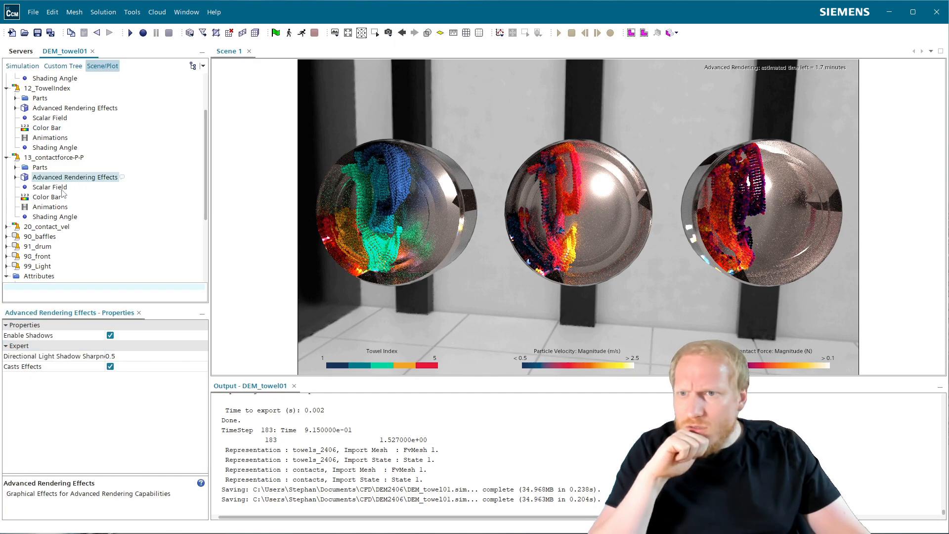
{"action": "left_click", "coordinate": [47, 197]}
{"action": "left_click", "coordinate": [147, 335]}
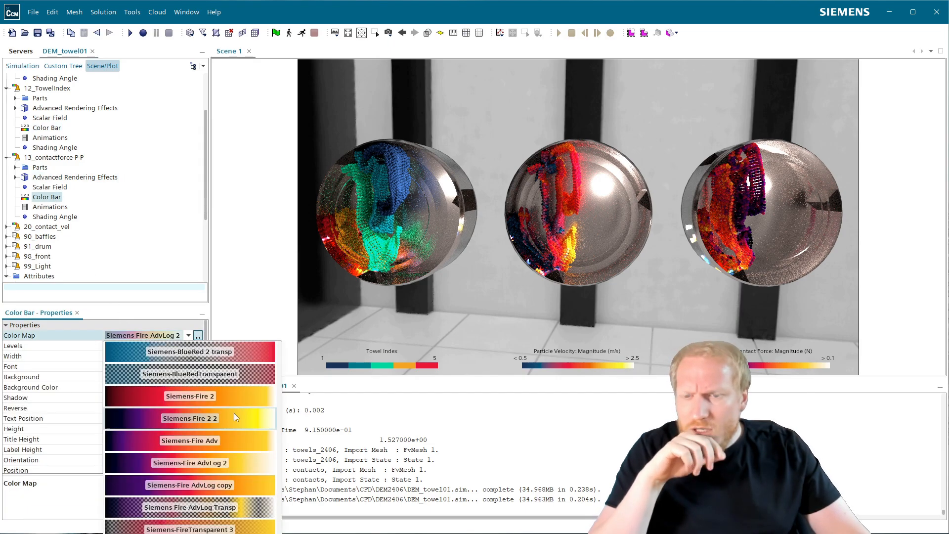
{"action": "scroll", "coordinate": [190, 436], "scroll_direction": "down", "scroll_amount": 3}
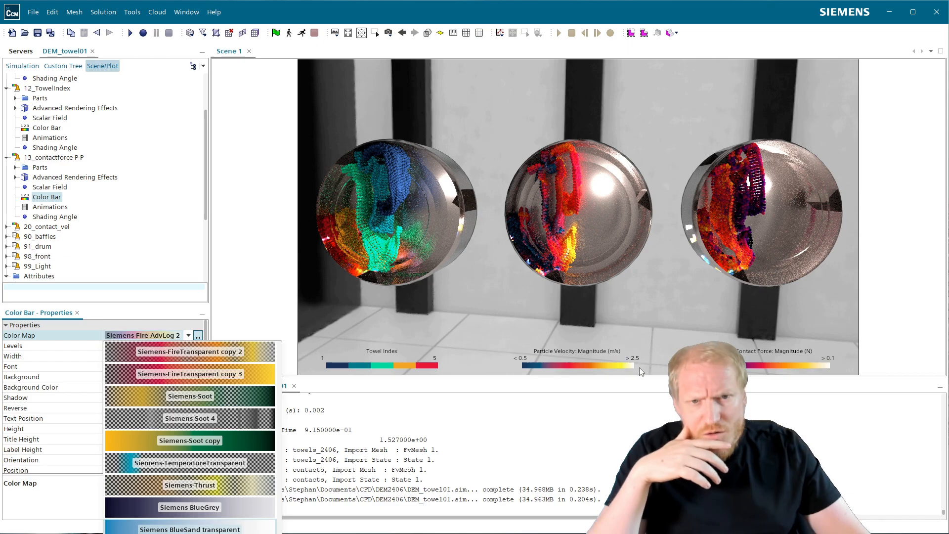
{"action": "scroll", "coordinate": [260, 508], "scroll_direction": "down", "scroll_amount": 3}
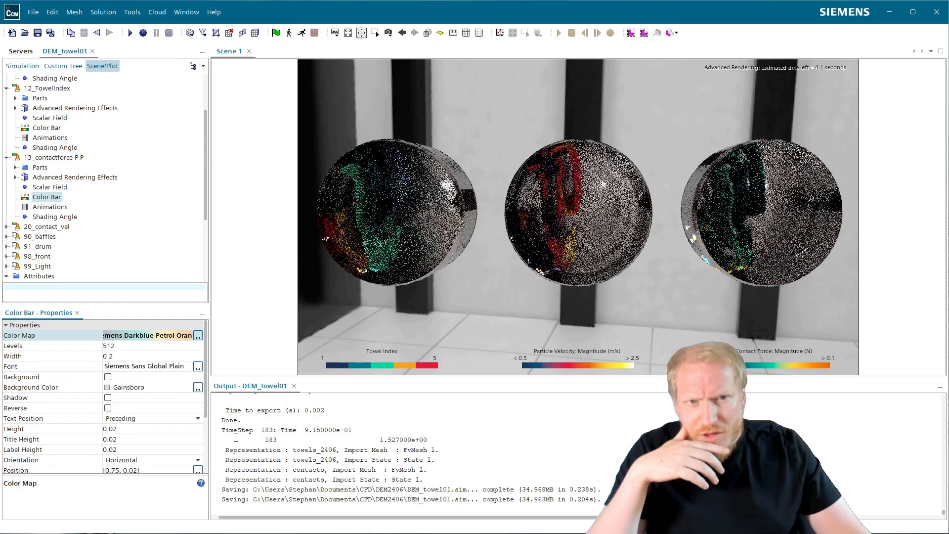
{"action": "left_click", "coordinate": [236, 440]}
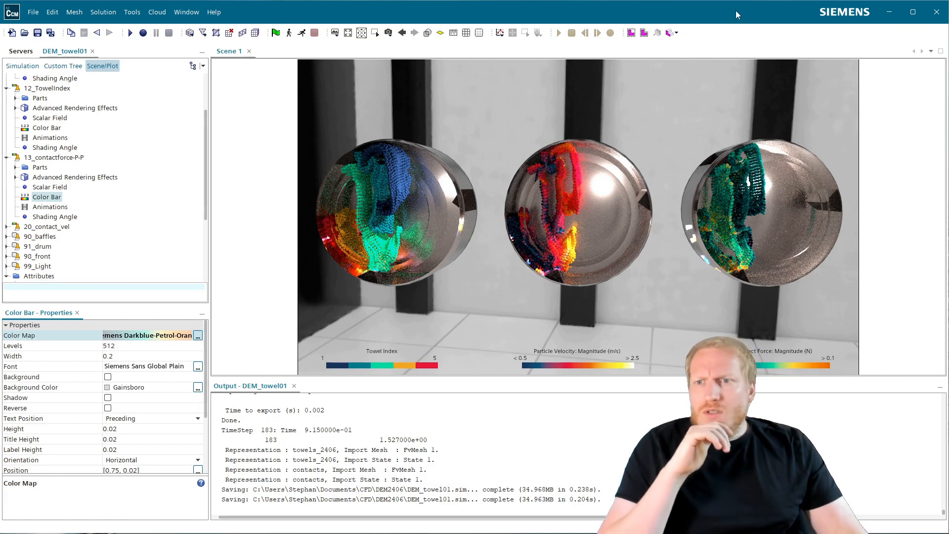
- Add the Contact Force magnitude to the field functions saved by the towels_2406 solution history
{"action": "left_click", "coordinate": [22, 67]}
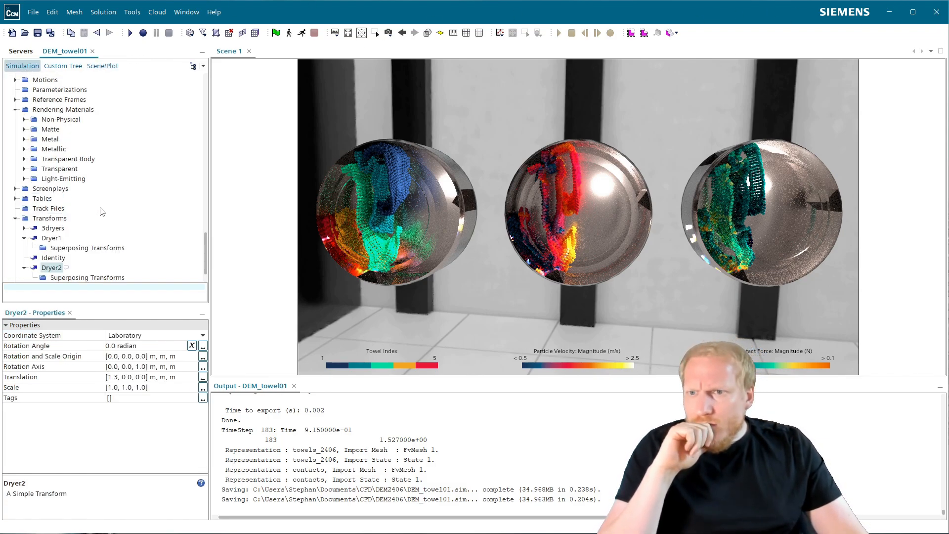
{"action": "left_click", "coordinate": [24, 238]}
{"action": "left_click", "coordinate": [25, 259]}
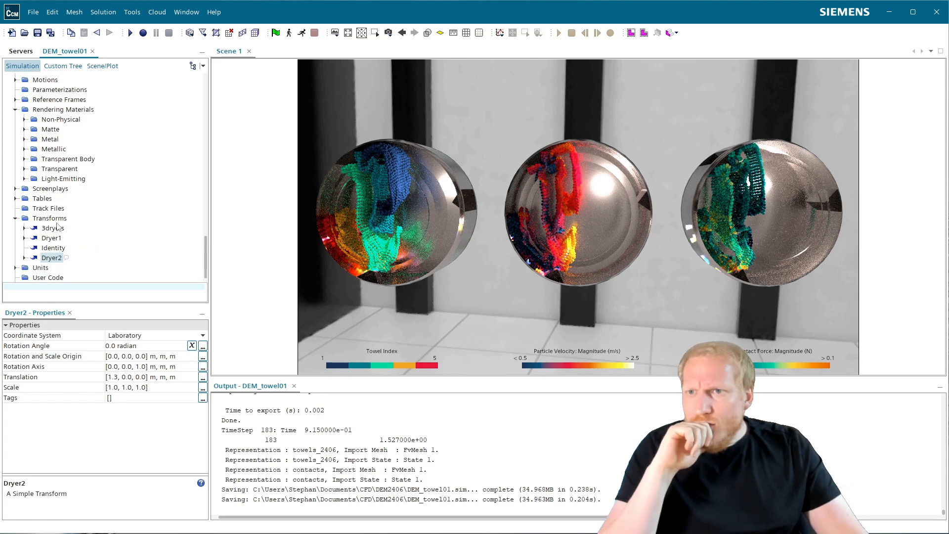
{"action": "scroll", "coordinate": [58, 227], "scroll_direction": "up", "scroll_amount": 12}
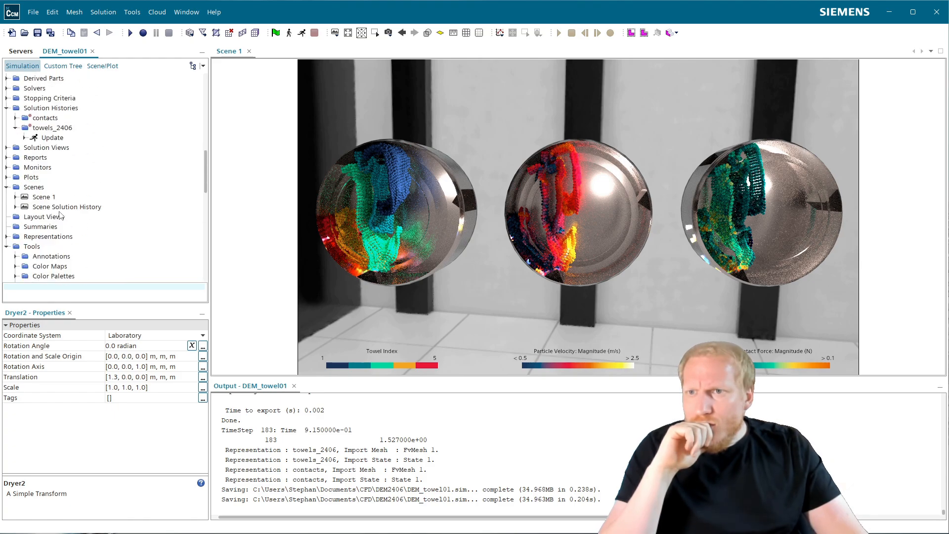
{"action": "left_click", "coordinate": [47, 129]}
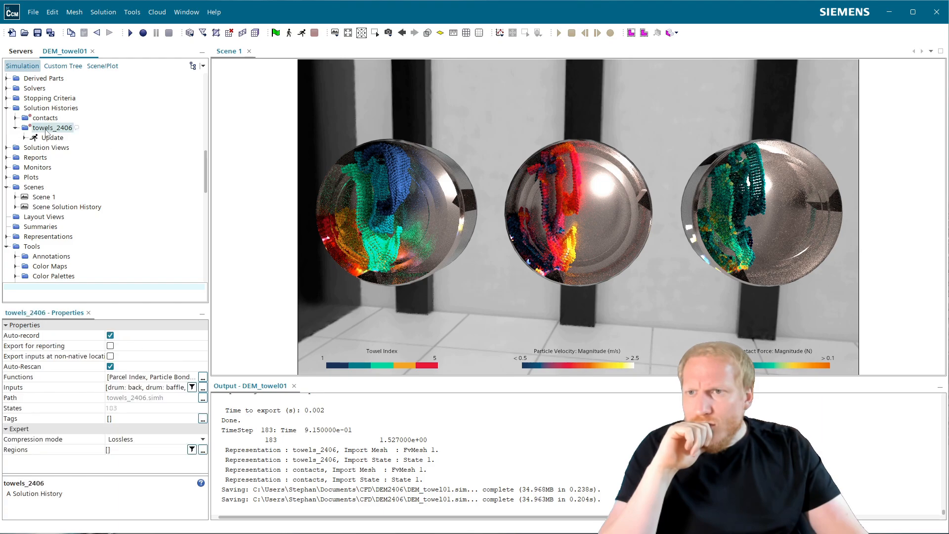
{"action": "left_click", "coordinate": [203, 378]}
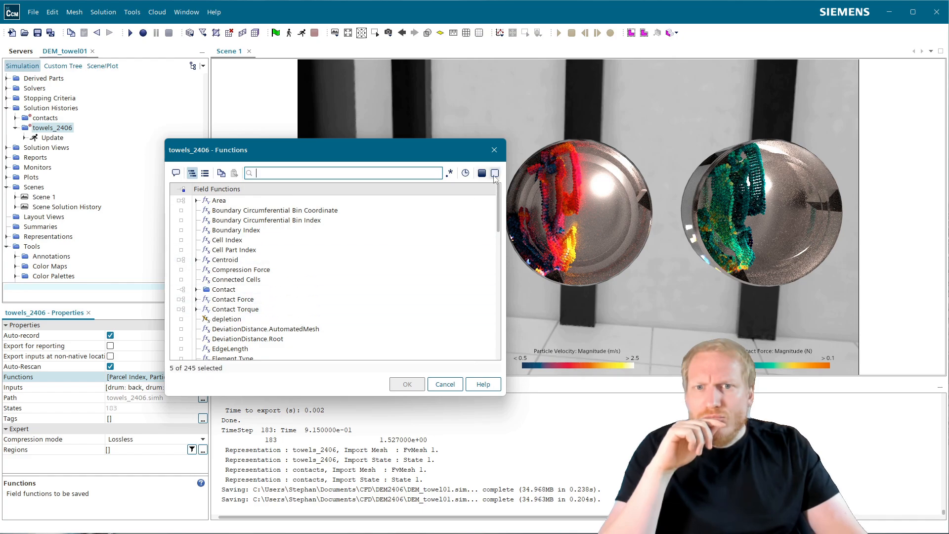
{"action": "left_click", "coordinate": [196, 300]}
{"action": "left_click", "coordinate": [236, 309]}
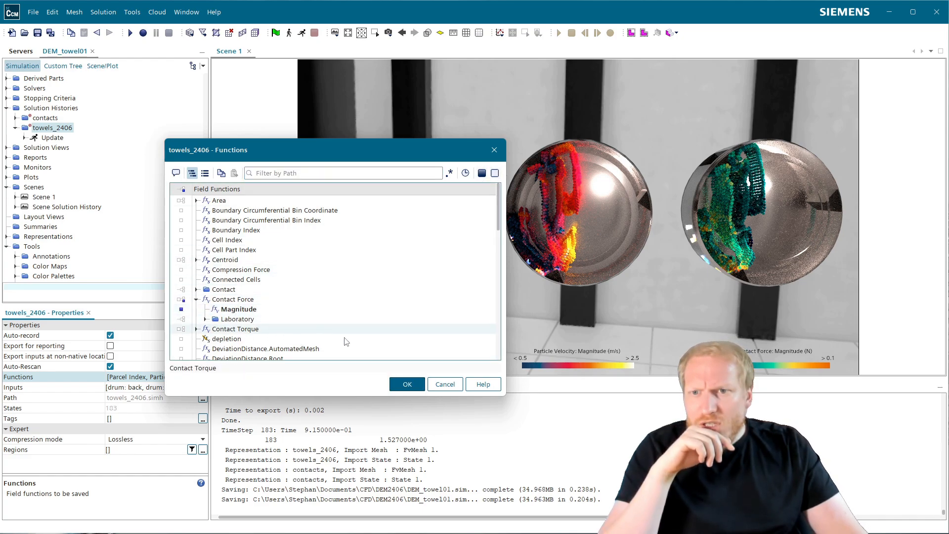
{"action": "left_click", "coordinate": [406, 385]}
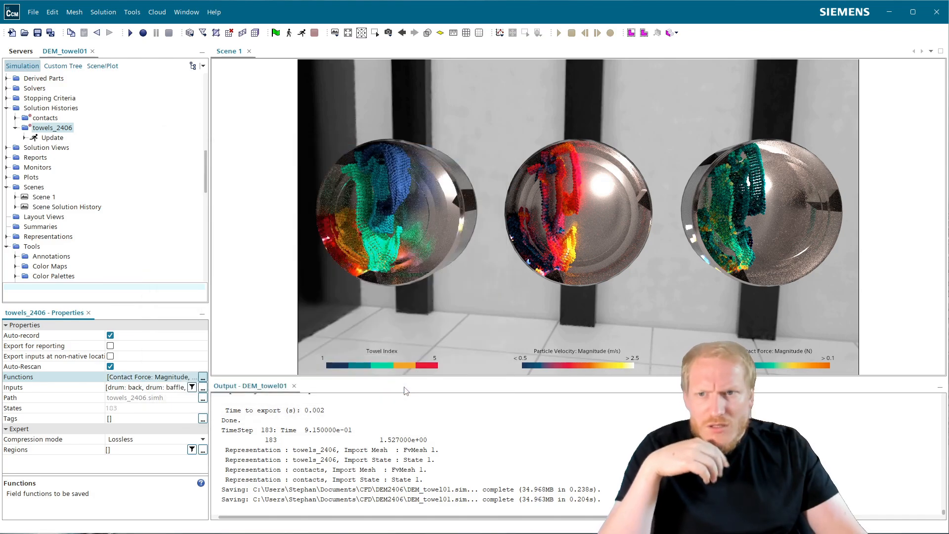
- Review which region boundaries and Lagrangian phases are selected as inputs of the towels_2406 solution history
{"action": "left_click", "coordinate": [202, 388]}
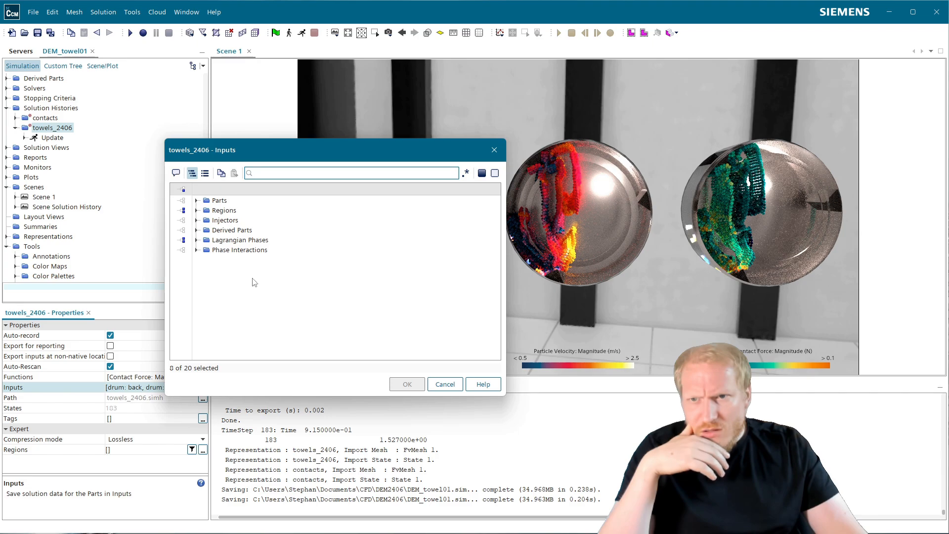
{"action": "left_click", "coordinate": [196, 240]}
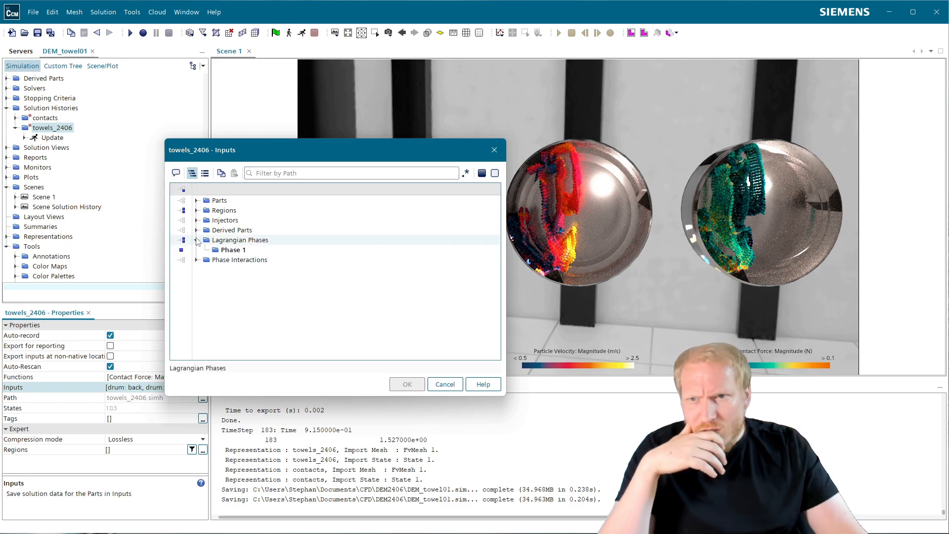
{"action": "left_click", "coordinate": [196, 210]}
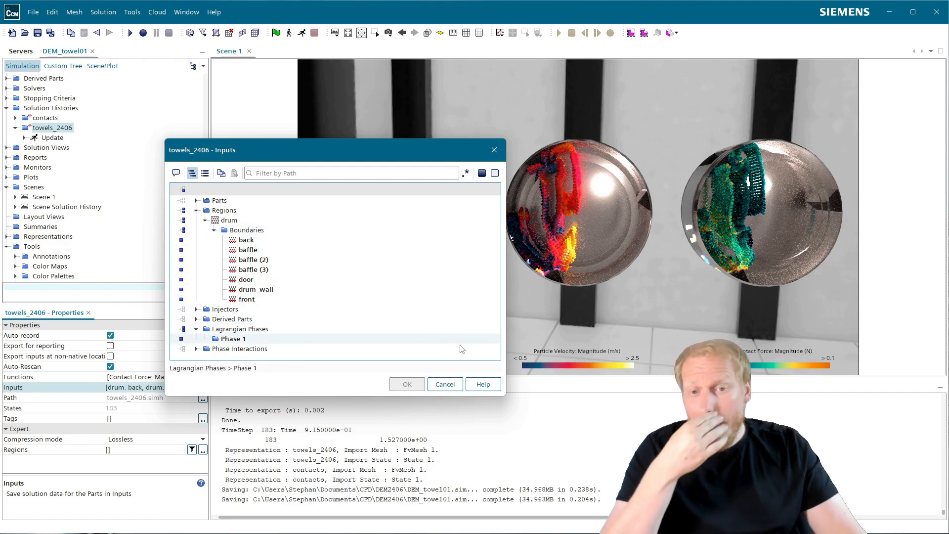
{"action": "left_click", "coordinate": [445, 384]}
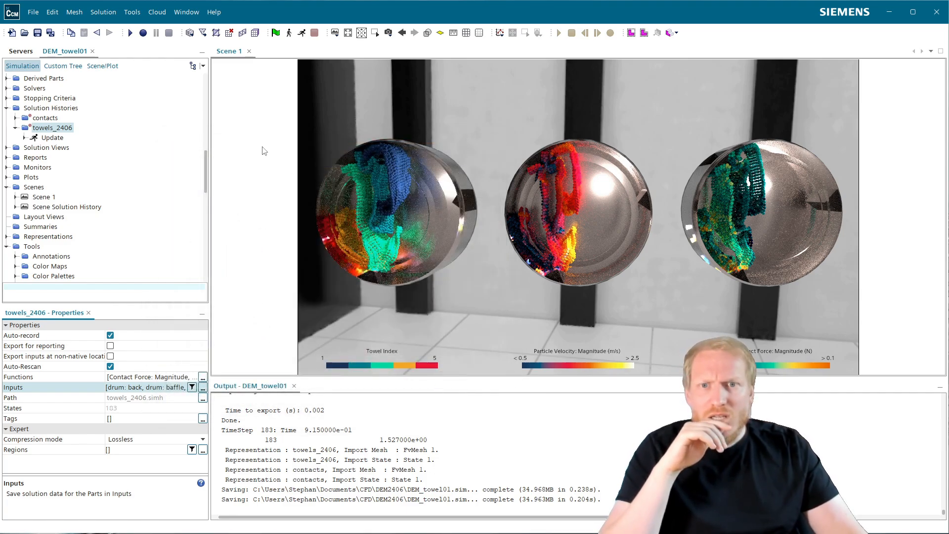
- Collapse the 10_TowelVelocity, 12_TowelIndex and 13_contactforce-P-P displayers in the tree of Scene 1
{"action": "scroll", "coordinate": [99, 85], "scroll_direction": "up", "scroll_amount": 2}
{"action": "left_click", "coordinate": [109, 65]}
{"action": "scroll", "coordinate": [102, 148], "scroll_direction": "up", "scroll_amount": 3}
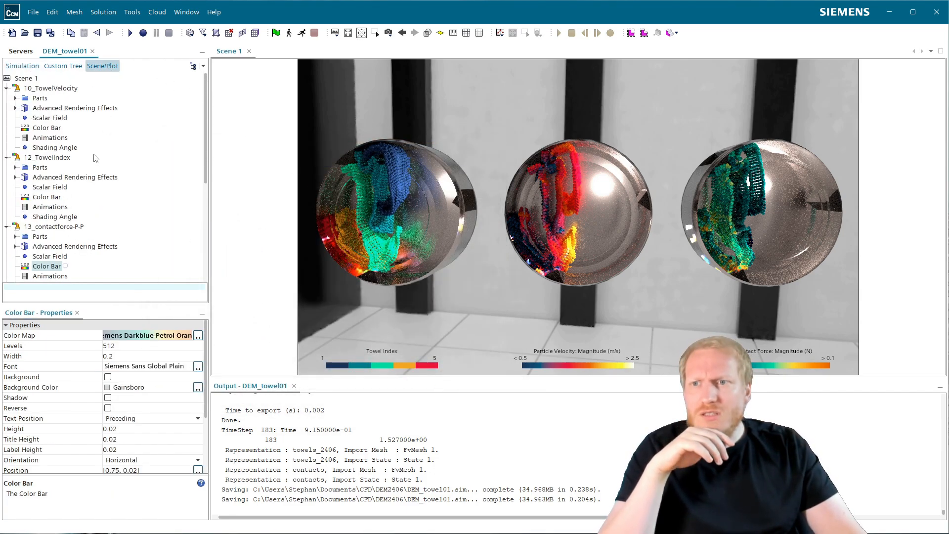
{"action": "left_click", "coordinate": [7, 89]}
{"action": "left_click", "coordinate": [6, 99]}
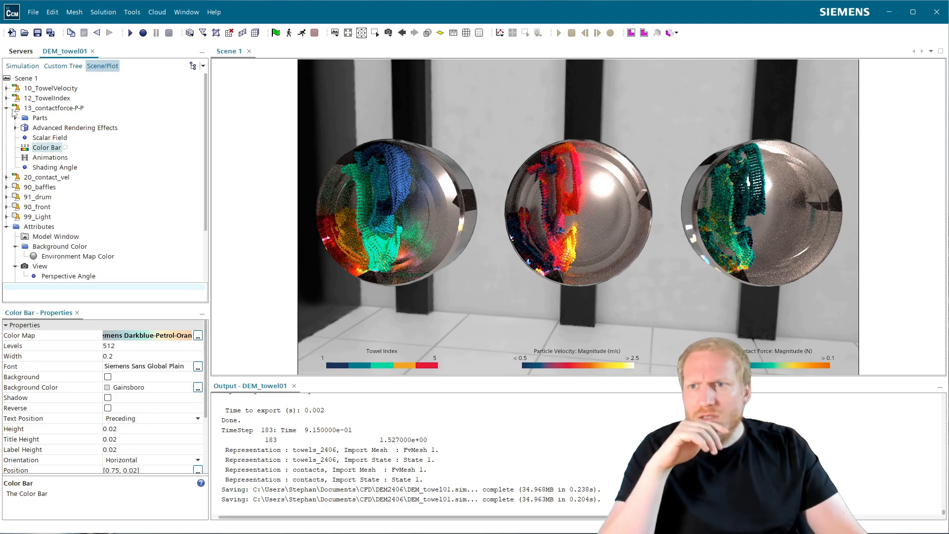
{"action": "left_click", "coordinate": [7, 108]}
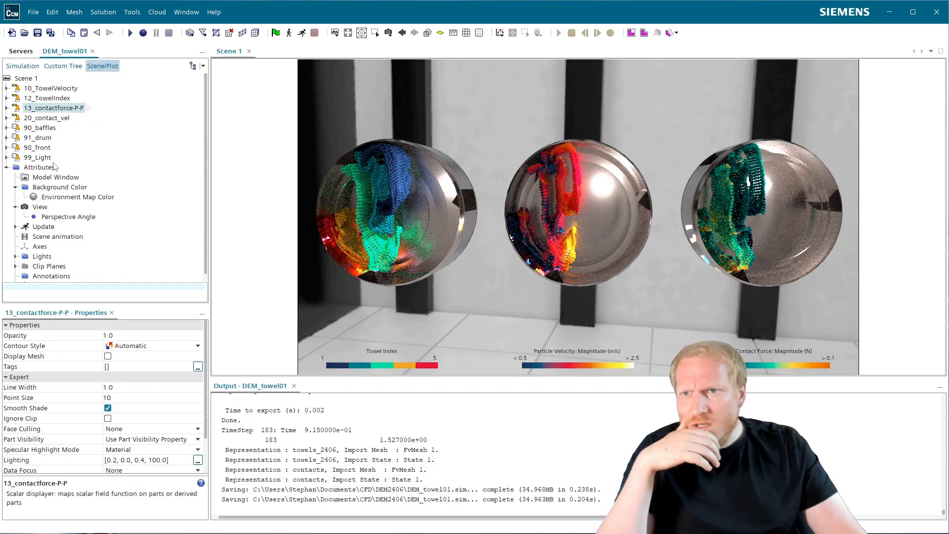
- Exclude the drum's back and door boundaries from the inputs of the towels_2406 solution history
{"action": "left_click", "coordinate": [22, 65]}
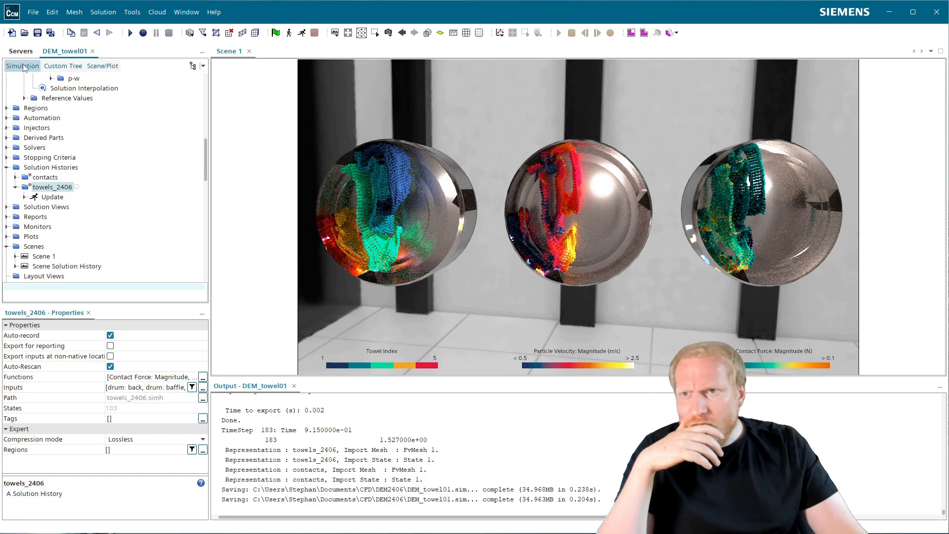
{"action": "left_click", "coordinate": [203, 387]}
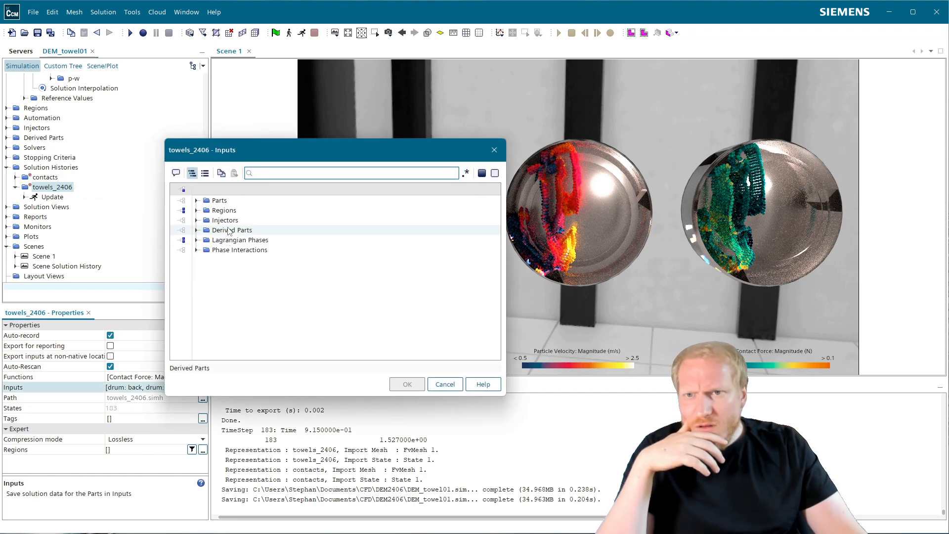
{"action": "left_click", "coordinate": [197, 211]}
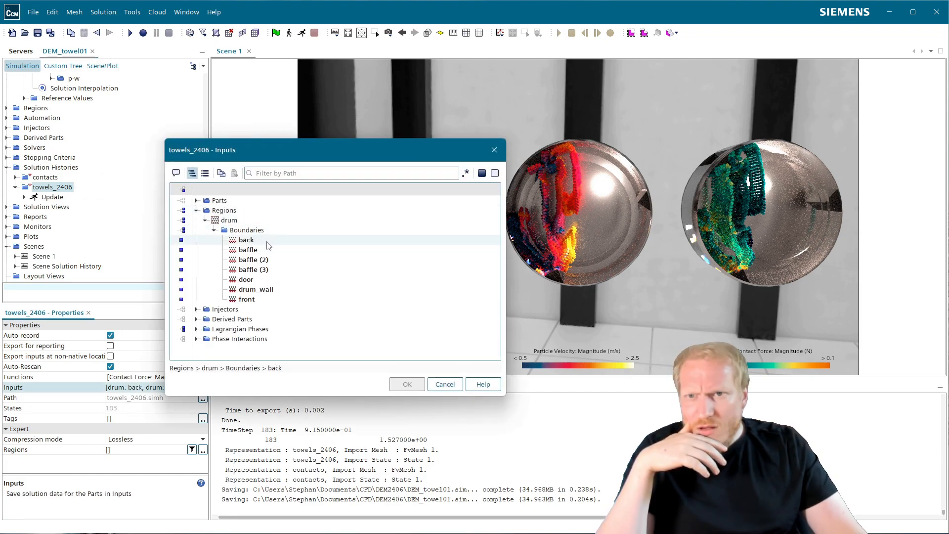
{"action": "left_click", "coordinate": [241, 241]}
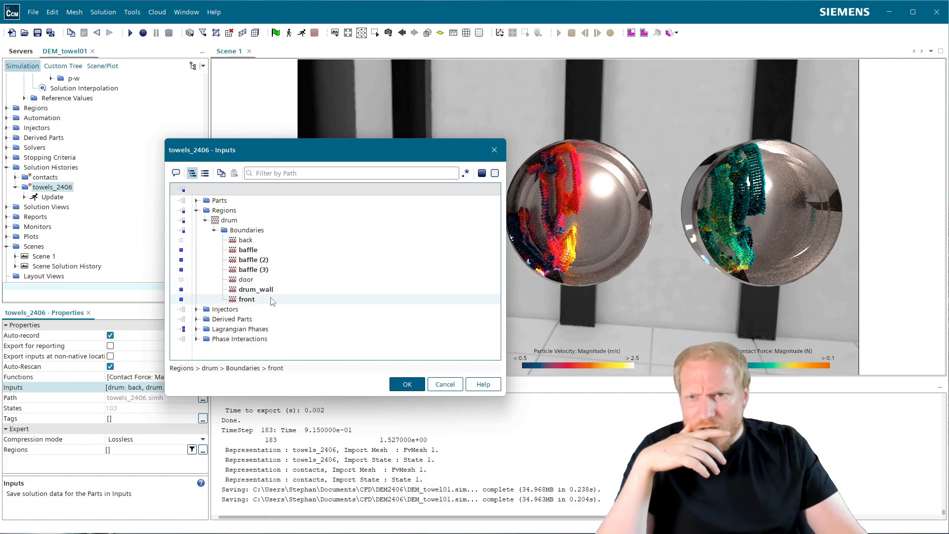
{"action": "left_click", "coordinate": [406, 384]}
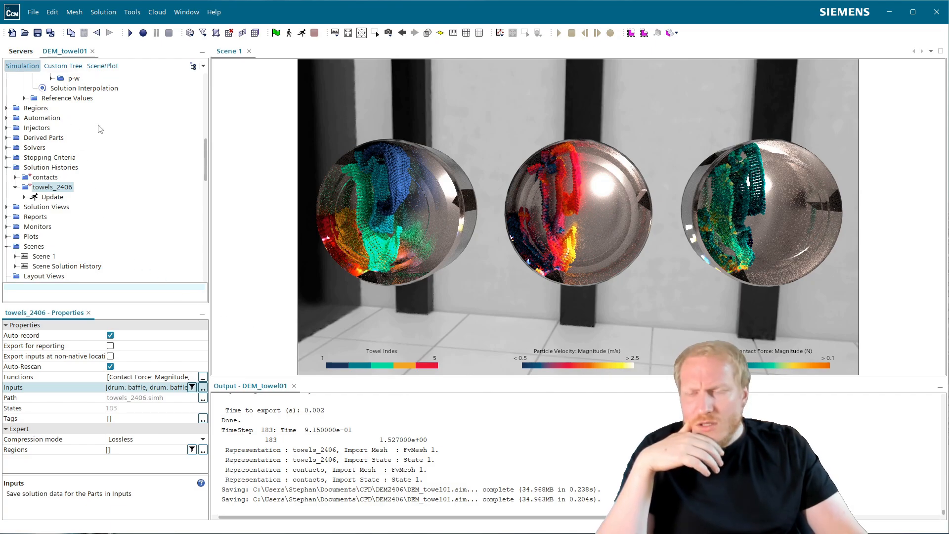
- Check the parts of the 91_drum displayer and duplicate the displayer within Scene 1
{"action": "left_click", "coordinate": [103, 66]}
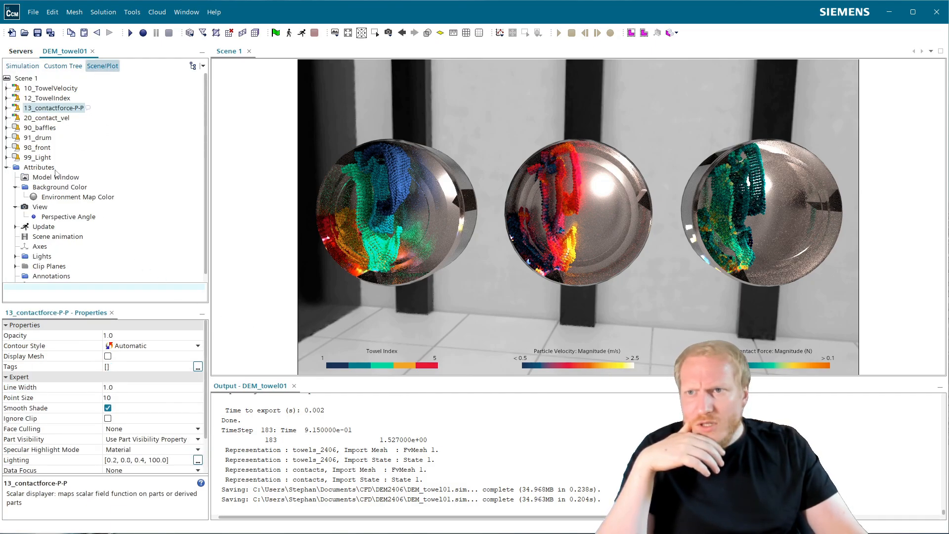
{"action": "left_click", "coordinate": [7, 137]}
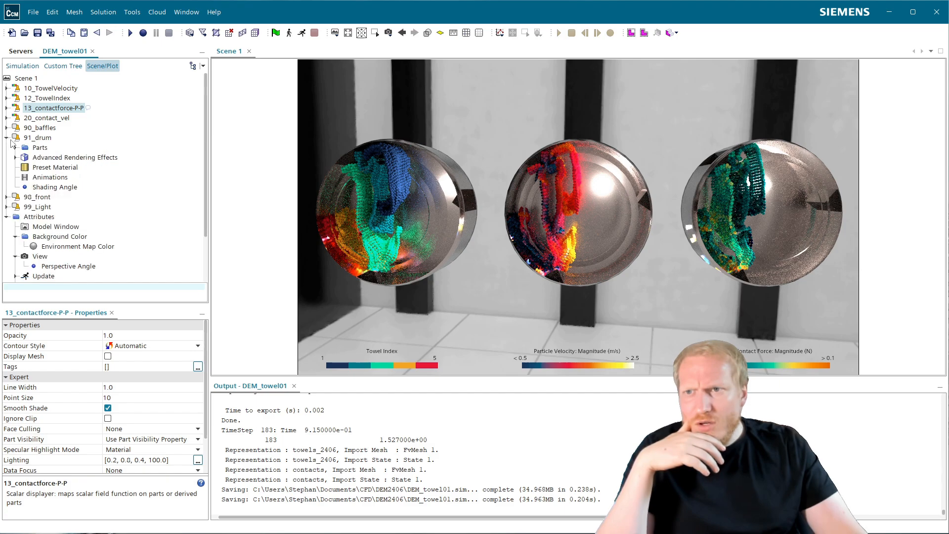
{"action": "left_click", "coordinate": [15, 148]}
{"action": "left_click", "coordinate": [25, 157]}
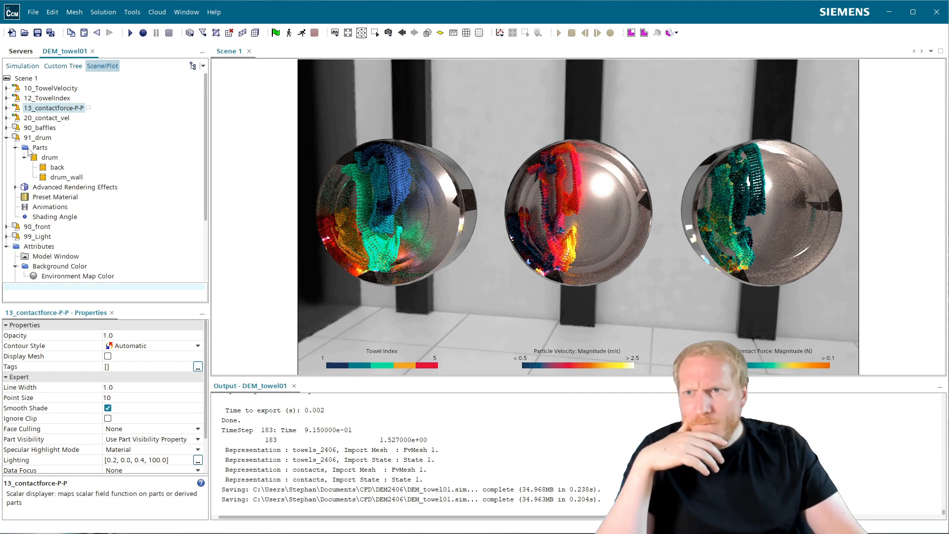
{"action": "left_click", "coordinate": [42, 137]}
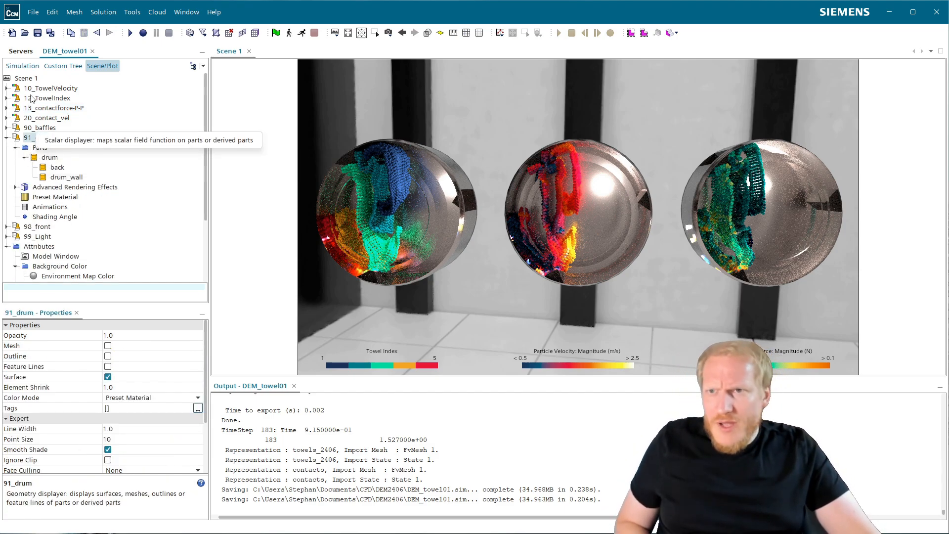
{"action": "left_click", "coordinate": [26, 78]}
{"action": "key", "text": "ctrl+v"}
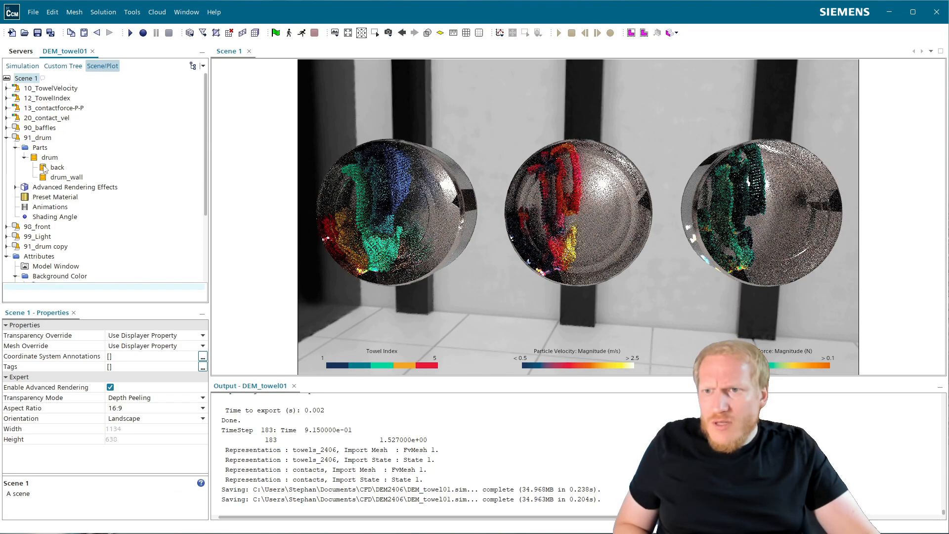
- Rename the copied drum displayer as 92_back
{"action": "left_click", "coordinate": [47, 247]}
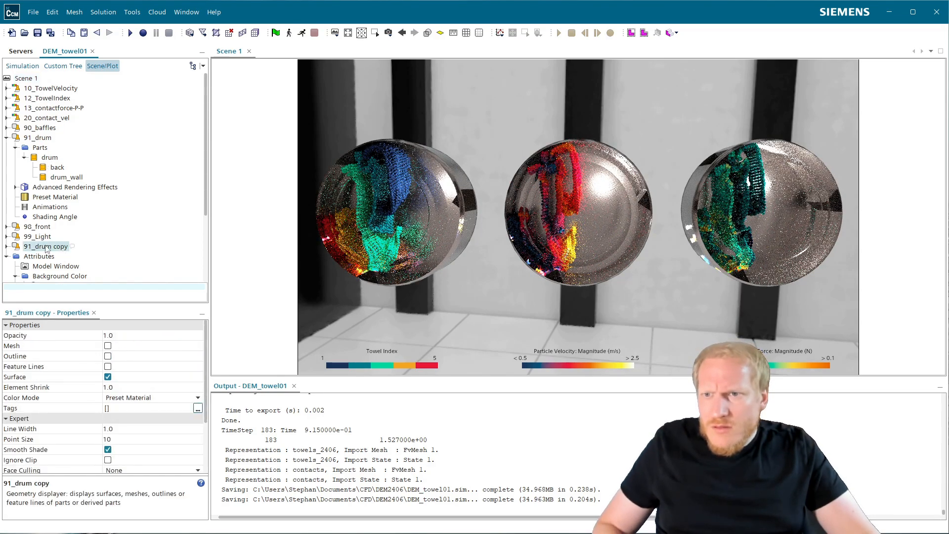
{"action": "left_click", "coordinate": [47, 247]}
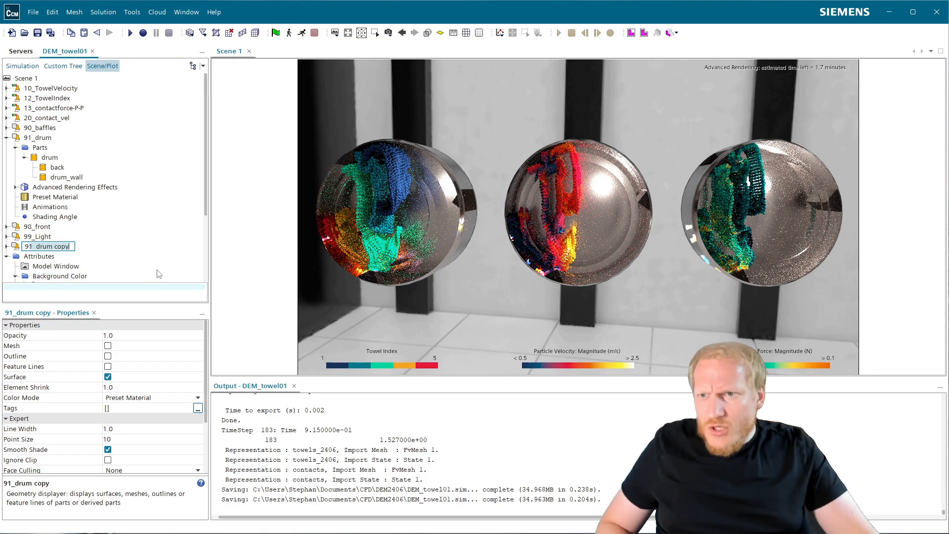
{"action": "type", "text": "92_b"}
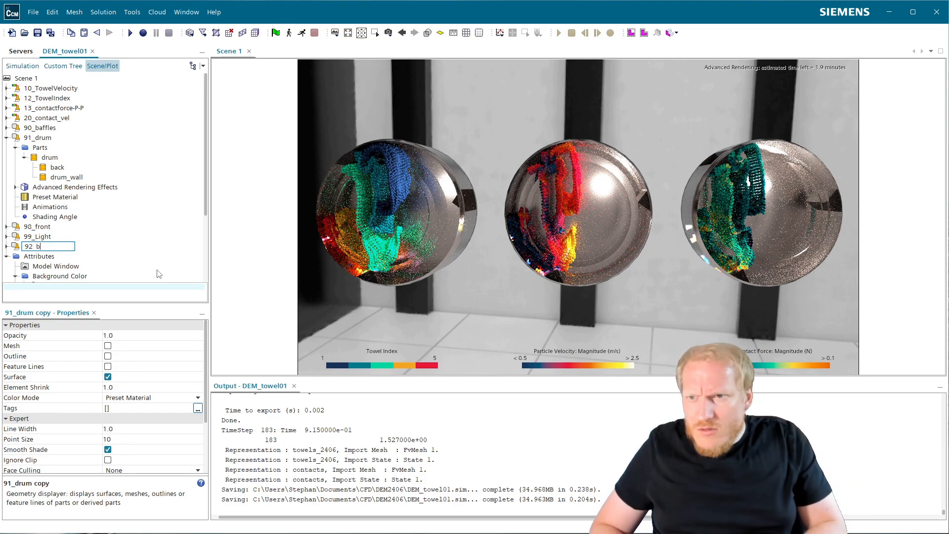
{"action": "type", "text": "ack"}
{"action": "key", "text": "Return"}
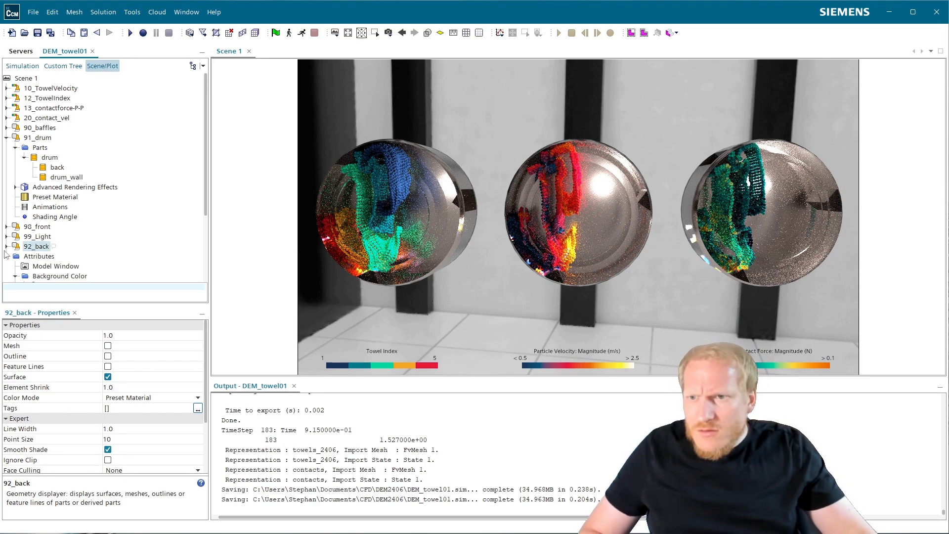
- Remove the back part from the 91_drum displayer
{"action": "right_click", "coordinate": [55, 168]}
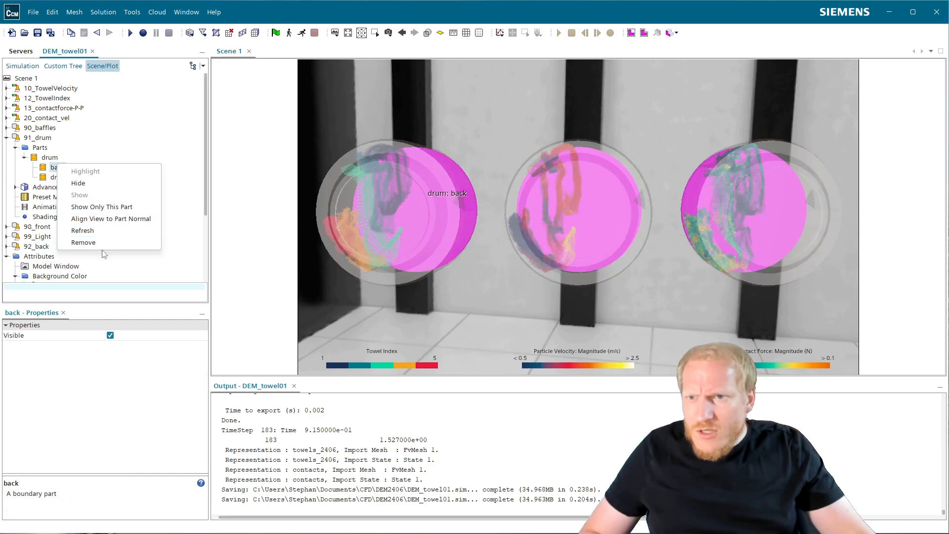
{"action": "left_click", "coordinate": [83, 242]}
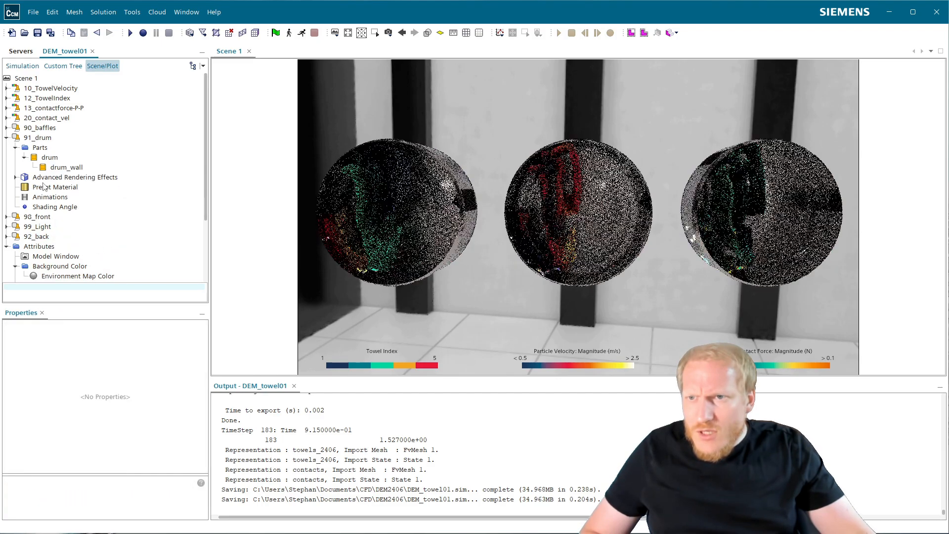
{"action": "left_click", "coordinate": [6, 137]}
- Remove the drum_wall part from the 92_back displayer, keeping only the back part
{"action": "left_click", "coordinate": [6, 168]}
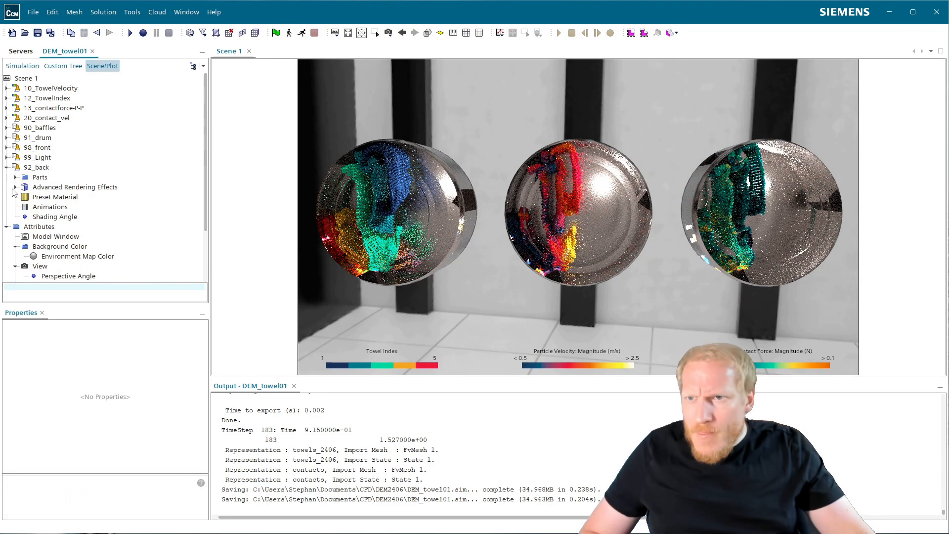
{"action": "left_click", "coordinate": [16, 177]}
{"action": "left_click", "coordinate": [24, 187]}
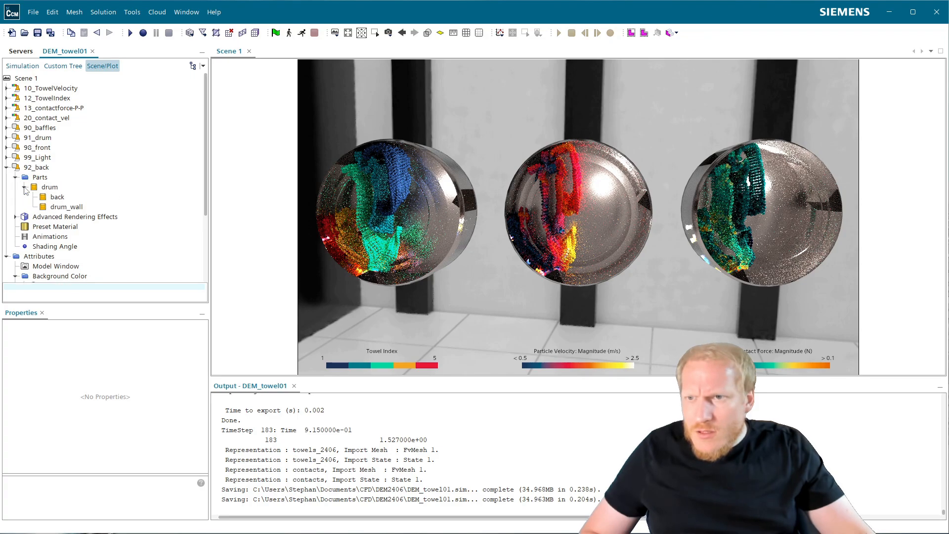
{"action": "right_click", "coordinate": [62, 207]}
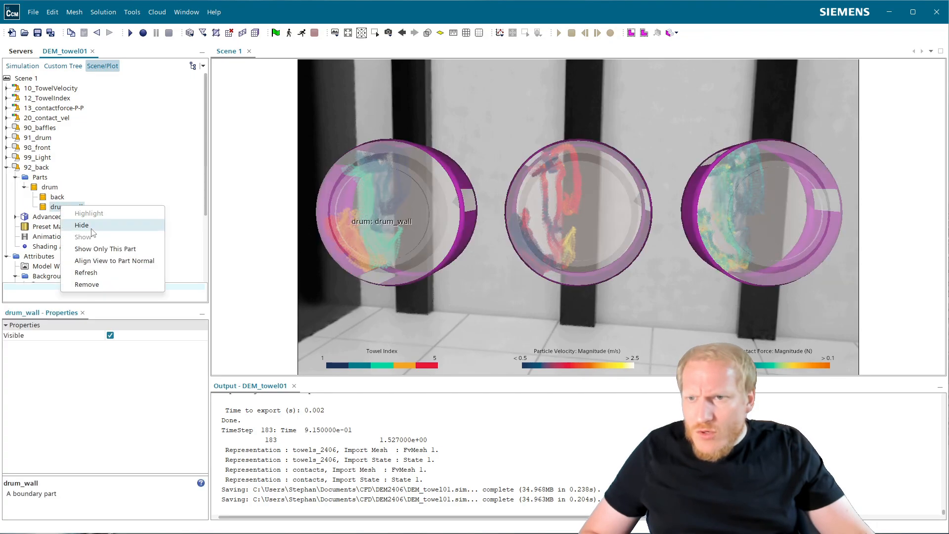
{"action": "left_click", "coordinate": [98, 284]}
- Set the preset material of the 92_back displayer to the metal Aluminum
{"action": "left_click", "coordinate": [52, 217]}
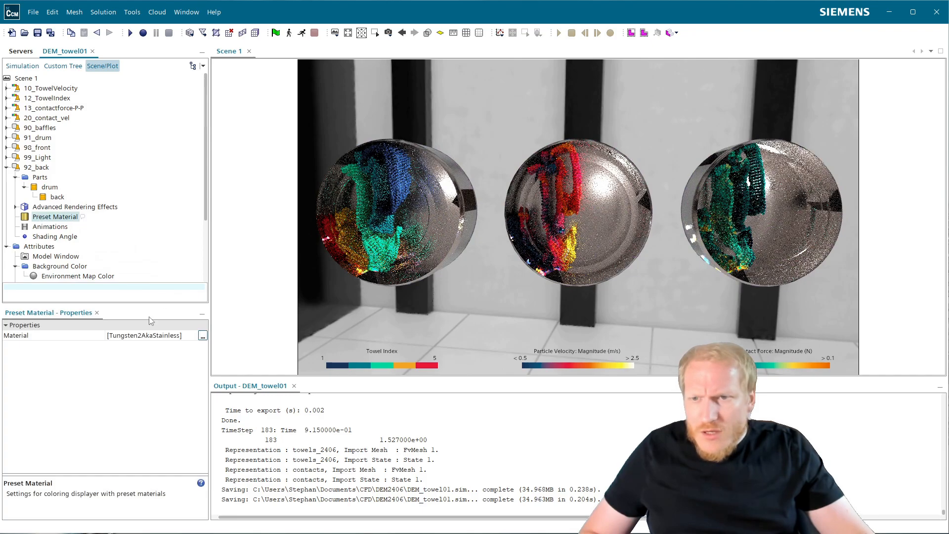
{"action": "left_click", "coordinate": [132, 337]}
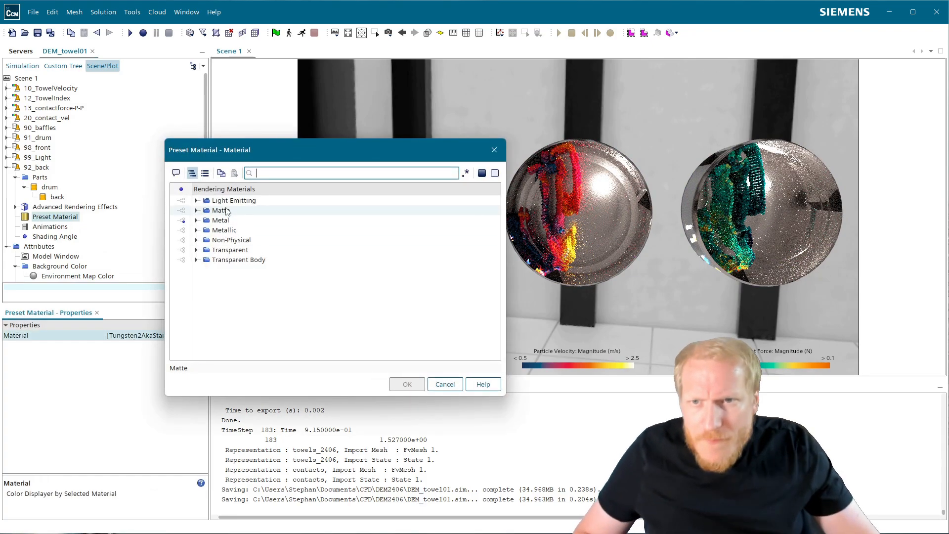
{"action": "left_click", "coordinate": [197, 220]}
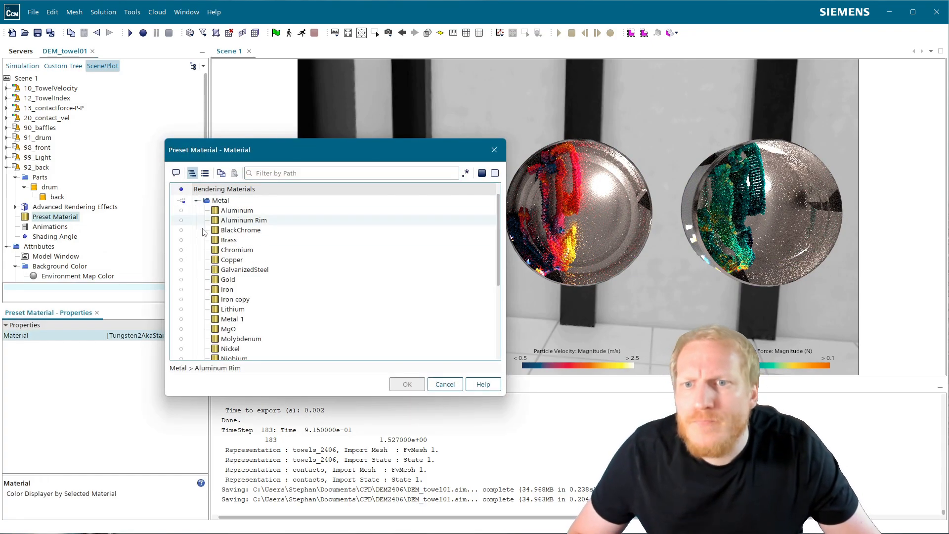
{"action": "left_click", "coordinate": [237, 211]}
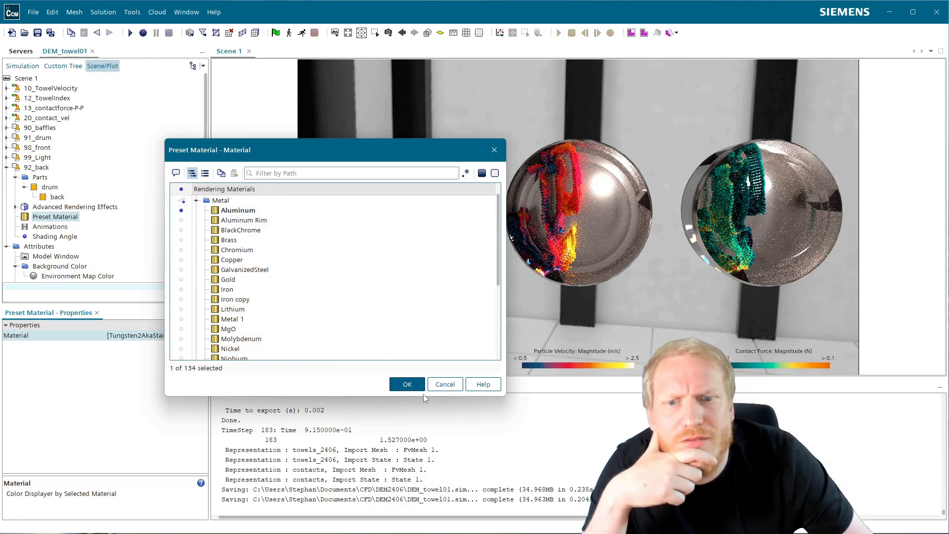
{"action": "left_click", "coordinate": [414, 388]}
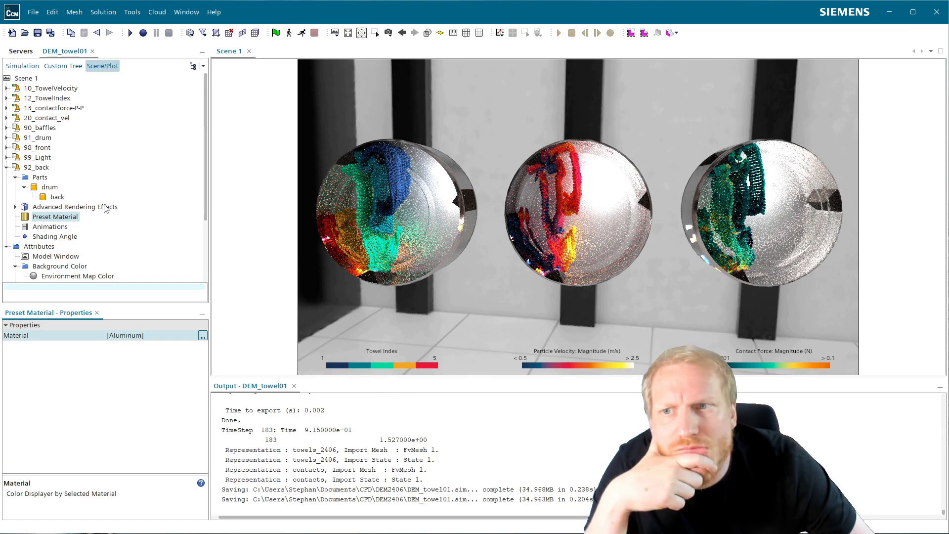
- Check the back part of the 92_back displayer and turn off advanced rendering for Scene 1
{"action": "left_click", "coordinate": [57, 197]}
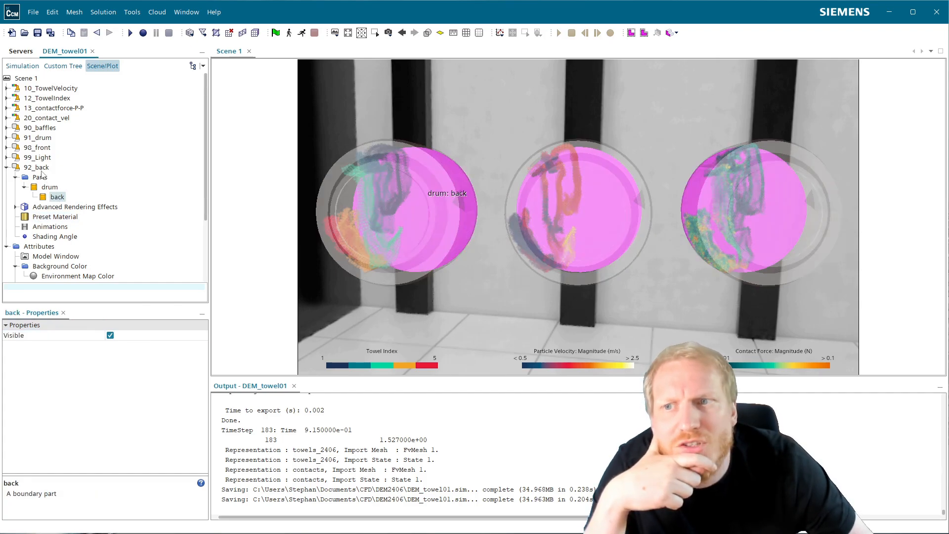
{"action": "left_click", "coordinate": [43, 168]}
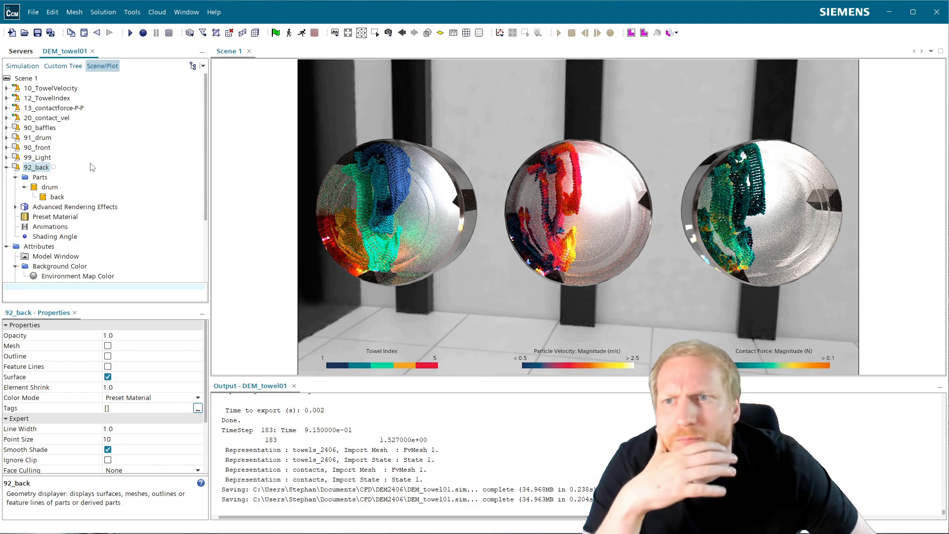
{"action": "left_click", "coordinate": [31, 79]}
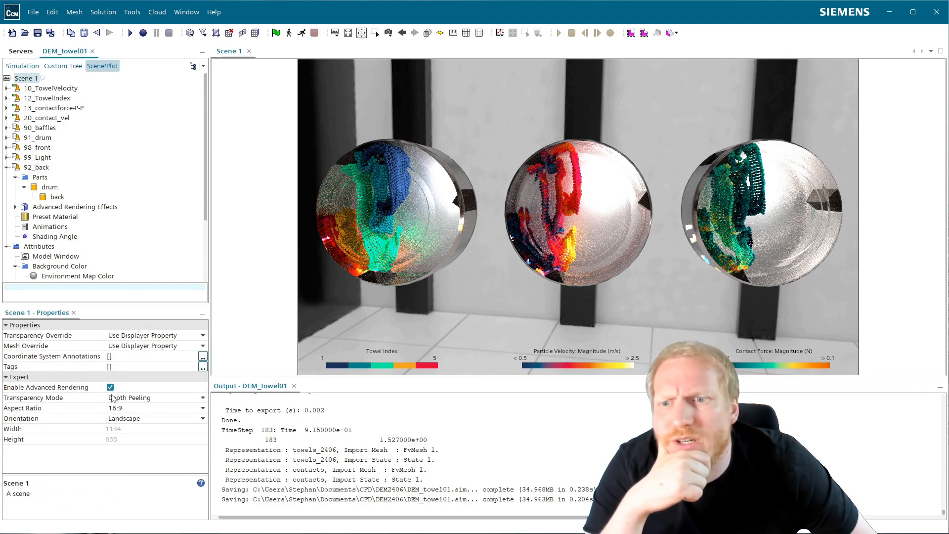
{"action": "left_click", "coordinate": [110, 387]}
- Set the compression mode of both solution histories, contacts and towels_2406, to Off
{"action": "left_click", "coordinate": [22, 66]}
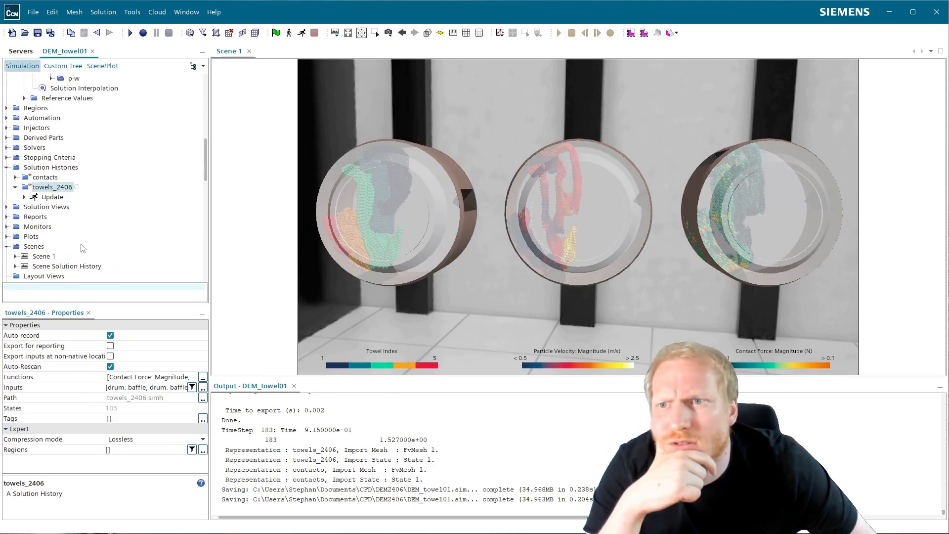
{"action": "left_click", "coordinate": [45, 178], "text": "ctrl"}
{"action": "left_click", "coordinate": [151, 440]}
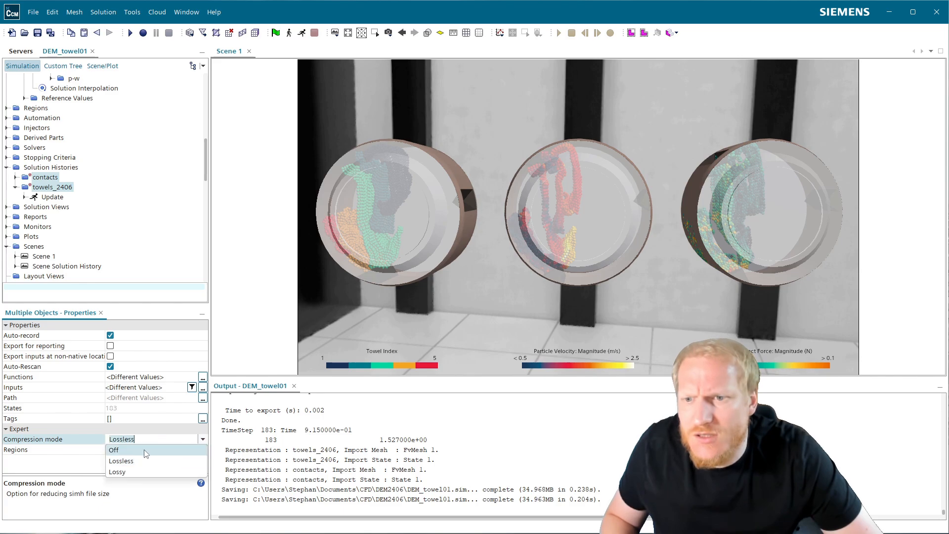
{"action": "left_click", "coordinate": [146, 452]}
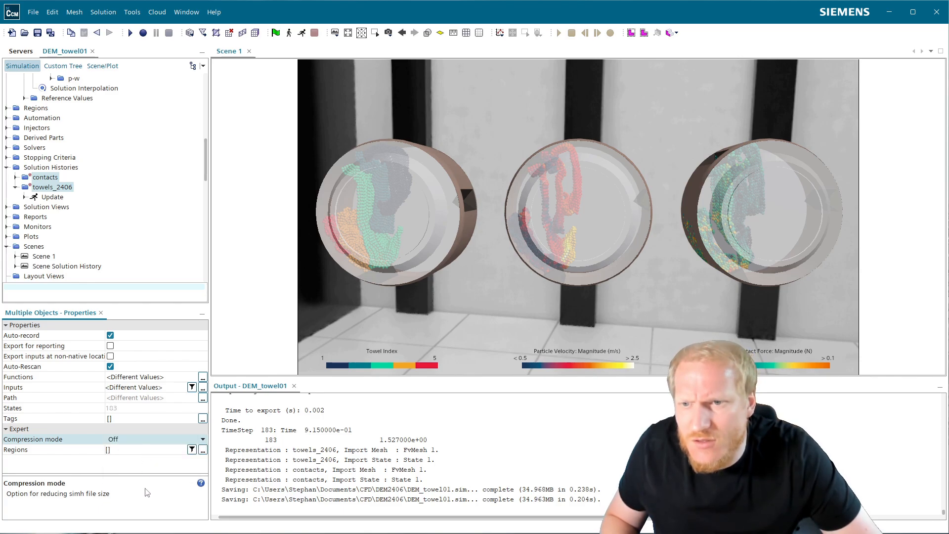
{"action": "left_click", "coordinate": [37, 192]}
{"action": "left_click", "coordinate": [203, 377]}
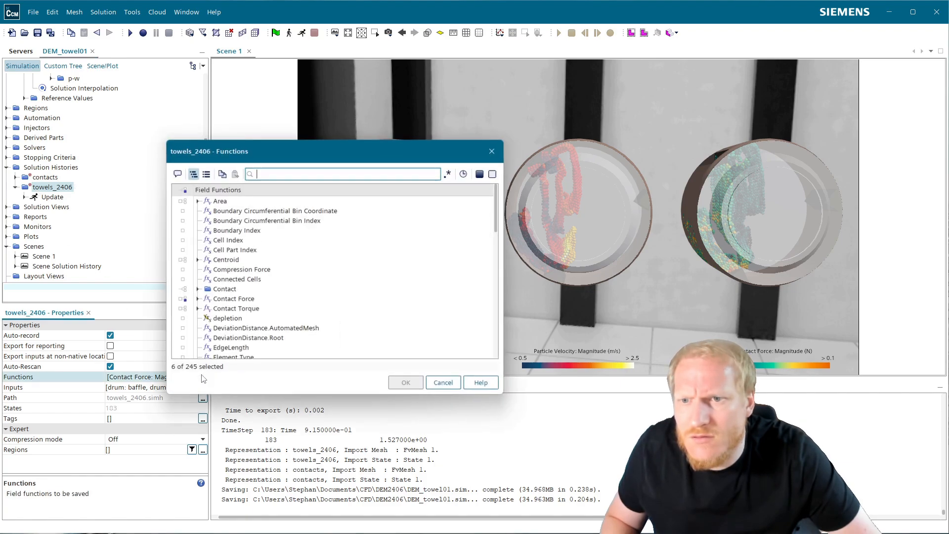
{"action": "left_click", "coordinate": [482, 173]}
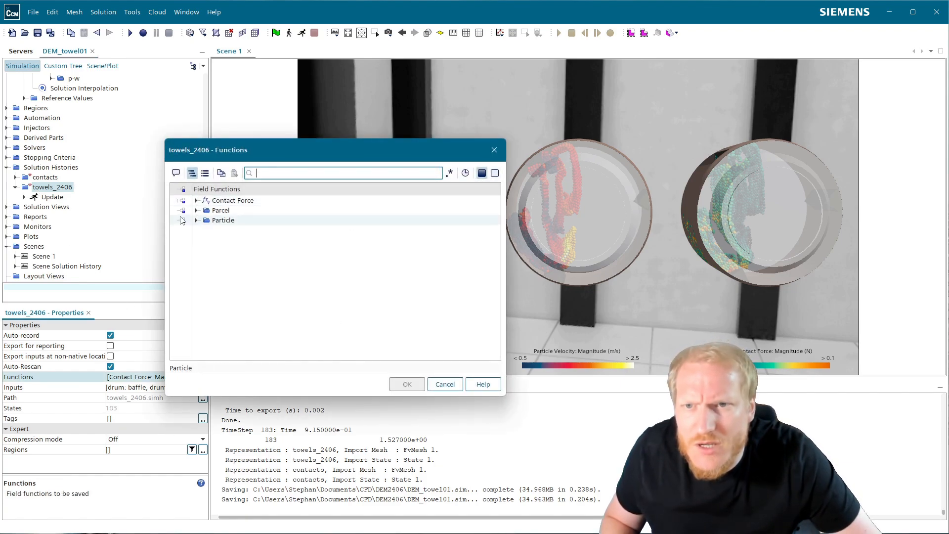
{"action": "left_click", "coordinate": [197, 210]}
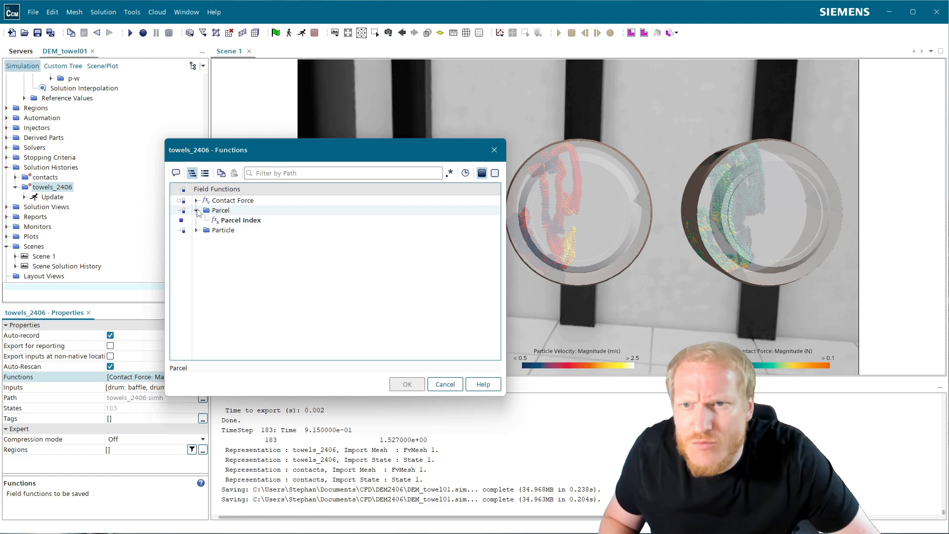
{"action": "left_click", "coordinate": [219, 229]}
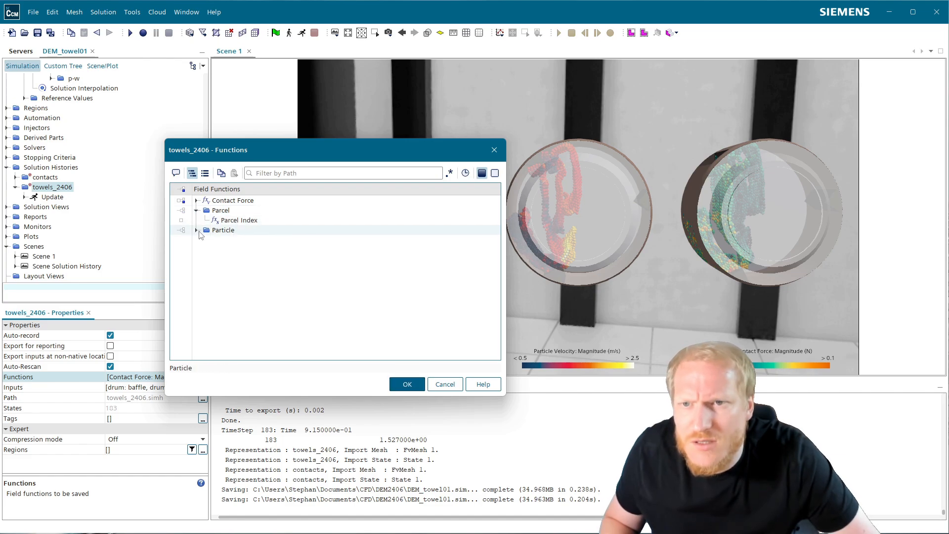
{"action": "left_click", "coordinate": [445, 384]}
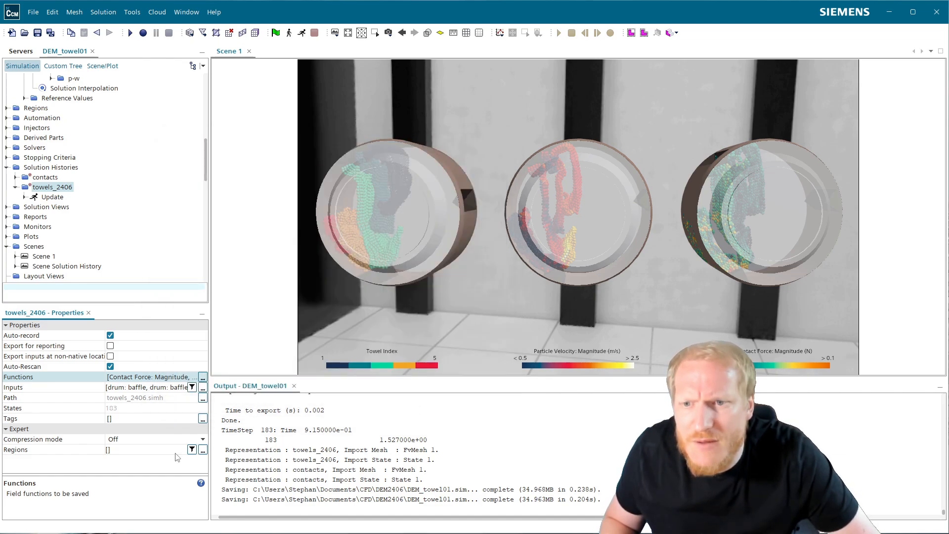
- Remove Parcel Index, Particle Bonded Components and Particle Bonded Component Size from the functions saved by the towels_2406 solution history
{"action": "left_click", "coordinate": [203, 377]}
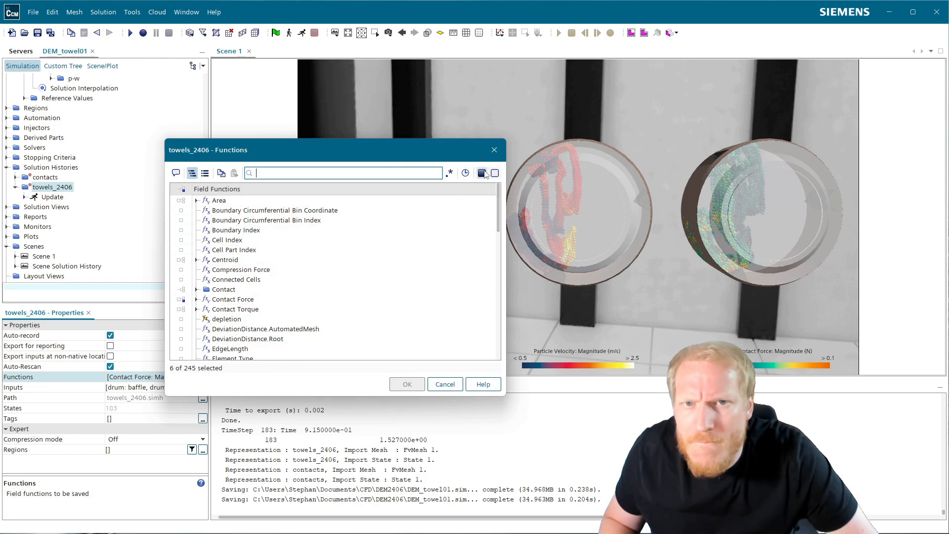
{"action": "left_click", "coordinate": [481, 172]}
{"action": "left_click", "coordinate": [197, 210]}
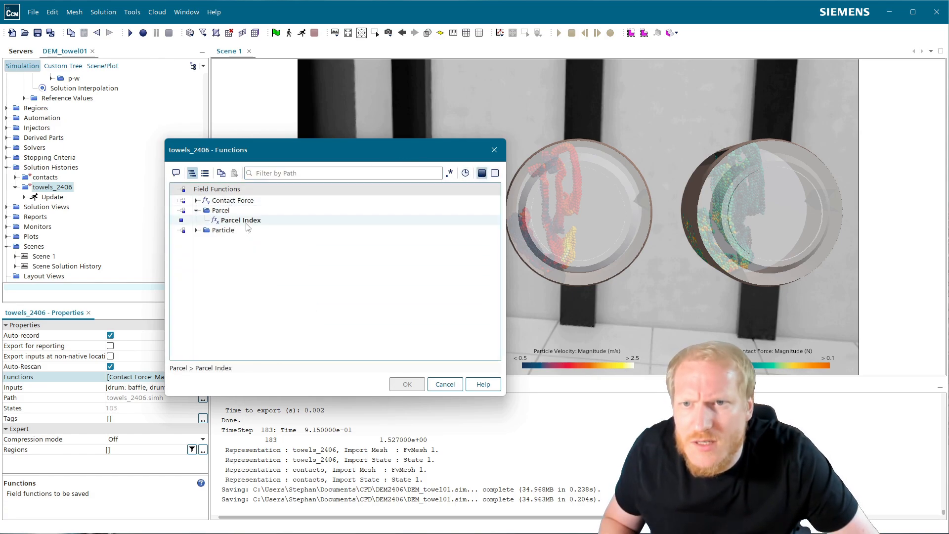
{"action": "left_click", "coordinate": [197, 231]}
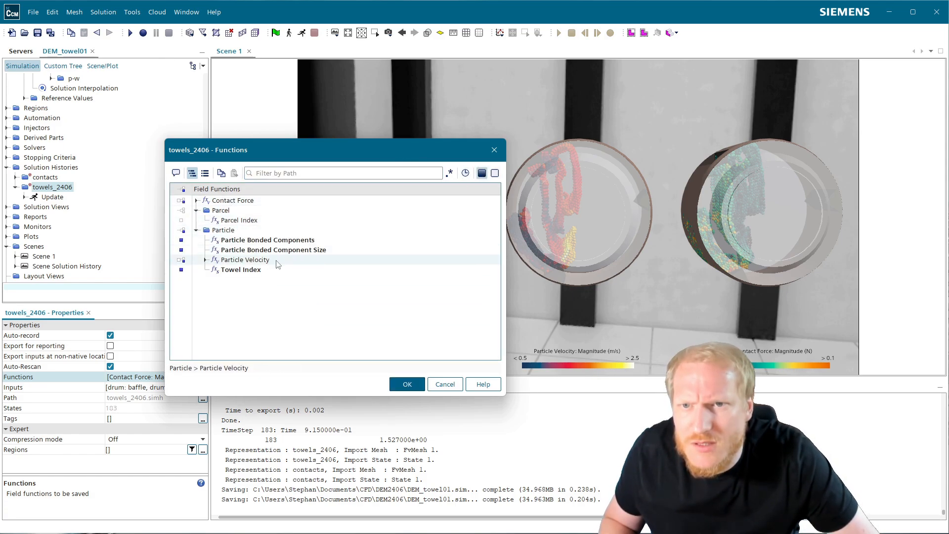
{"action": "left_click", "coordinate": [312, 243]}
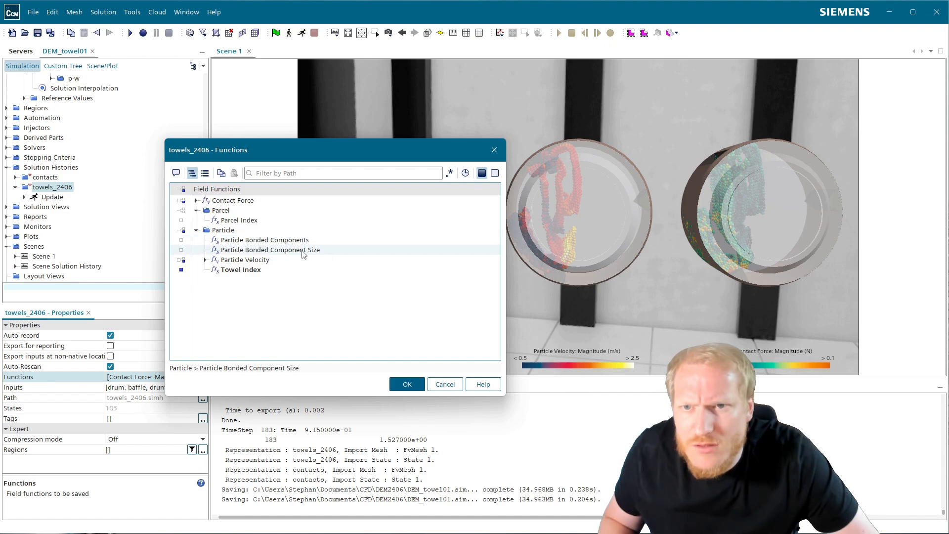
{"action": "left_click", "coordinate": [302, 251]}
{"action": "left_click", "coordinate": [205, 260]}
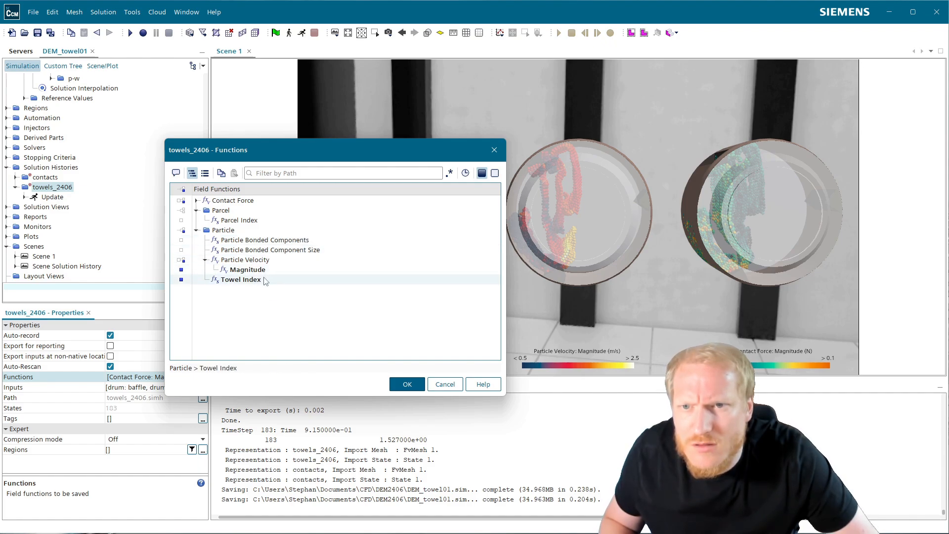
{"action": "left_click", "coordinate": [407, 384]}
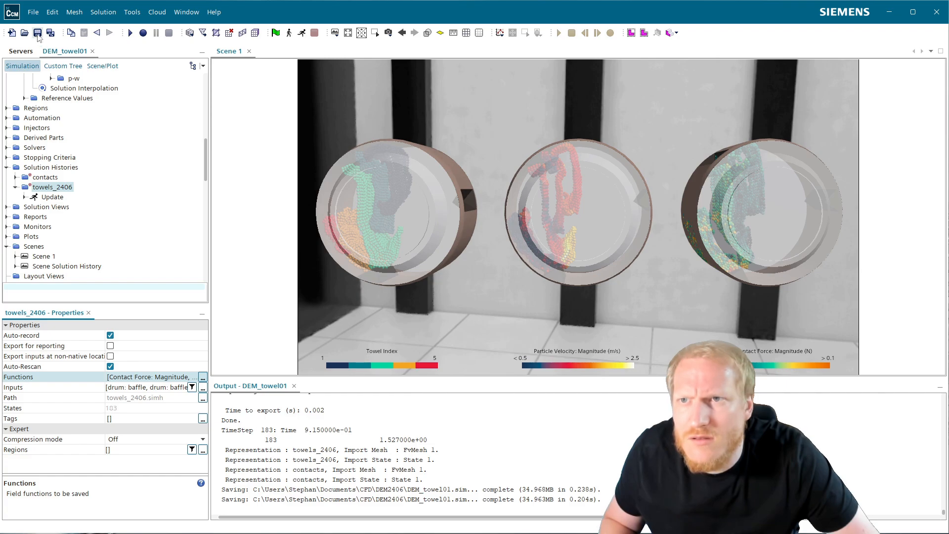
- Save the simulation under the new name DEM_towel02 in the DEM2406 folder
{"action": "left_click", "coordinate": [33, 12]}
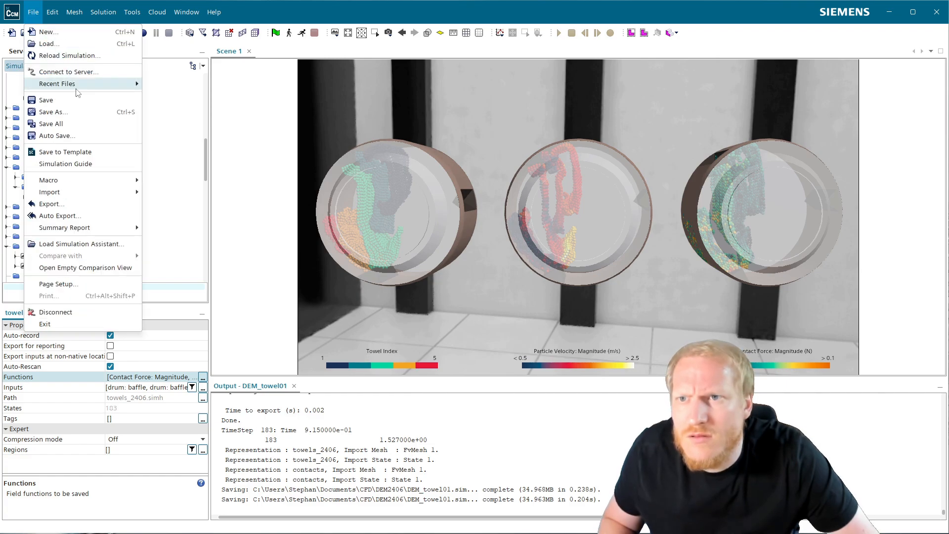
{"action": "left_click", "coordinate": [83, 112]}
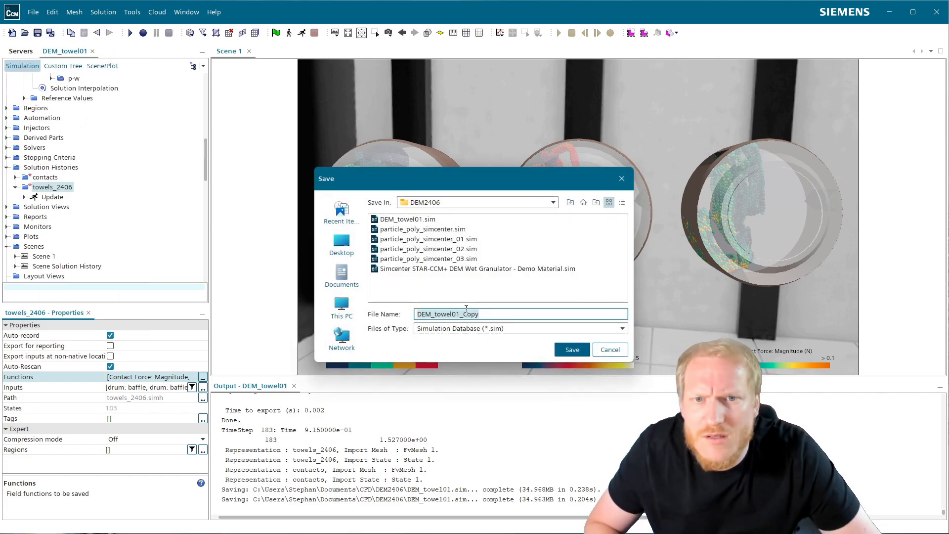
{"action": "left_click", "coordinate": [457, 314]}
{"action": "key", "text": "shift+End"}
{"action": "type", "text": "2"}
{"action": "left_click", "coordinate": [573, 349]}
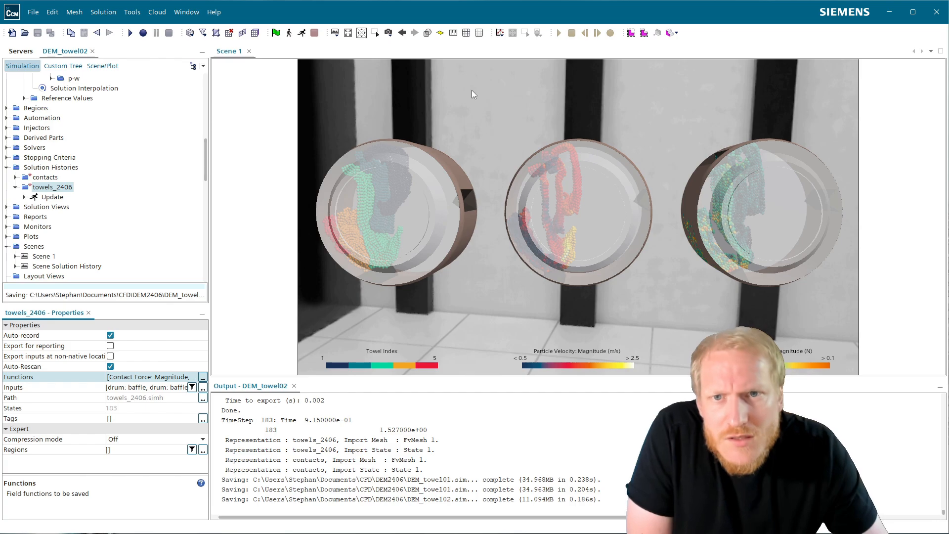
- Collapse the 92_back displayer and hide the 98_front displayer in Scene 1
{"action": "left_click", "coordinate": [103, 66]}
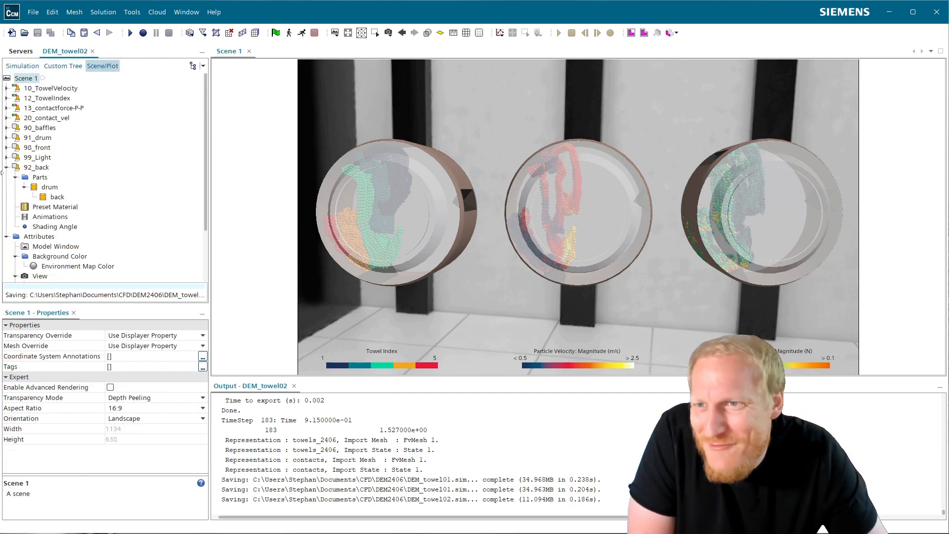
{"action": "left_click", "coordinate": [6, 168]}
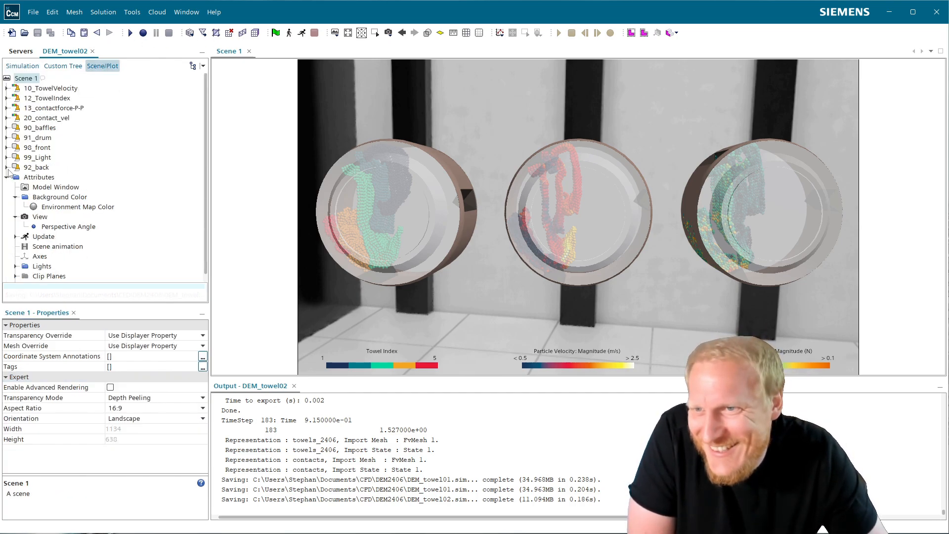
{"action": "left_click", "coordinate": [47, 150]}
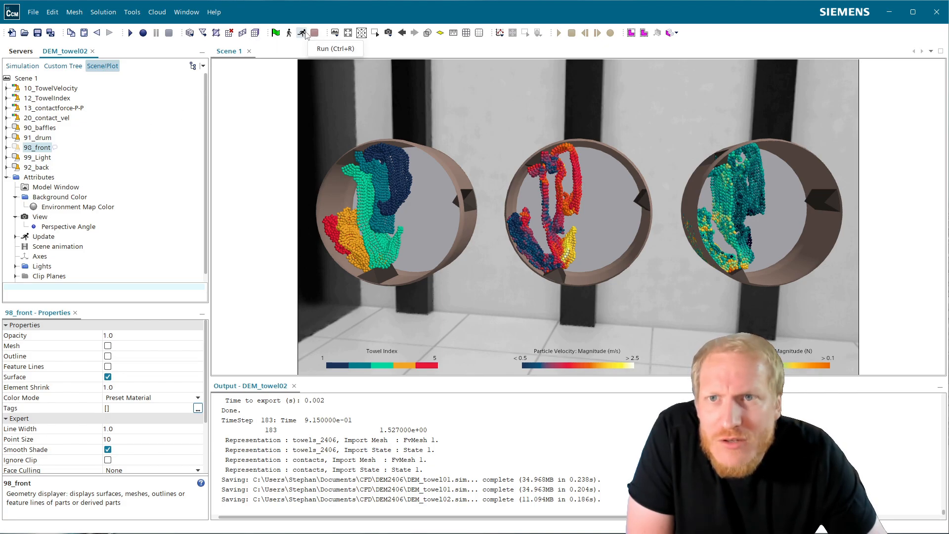
- Clear the existing solution and run the simulation from the start
{"action": "left_click", "coordinate": [103, 12]}
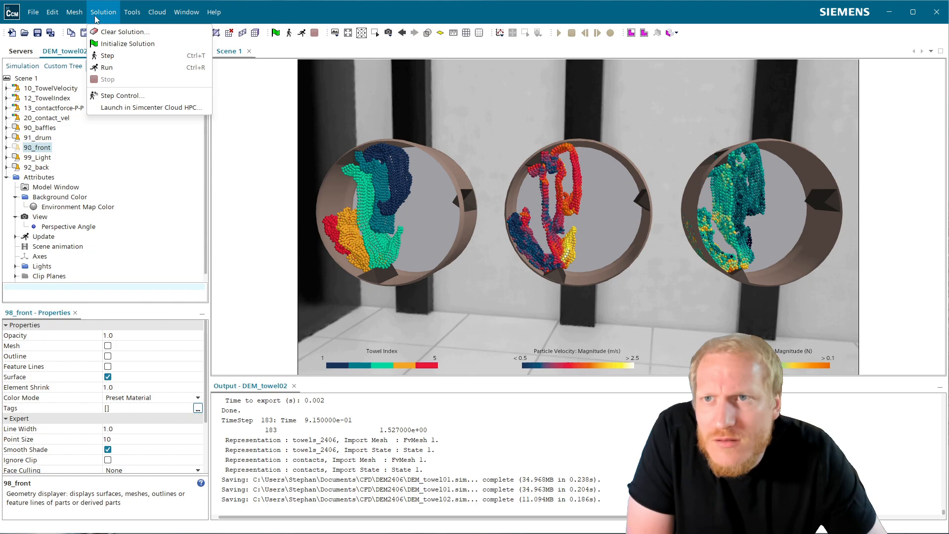
{"action": "left_click", "coordinate": [109, 42]}
{"action": "left_click", "coordinate": [514, 320]}
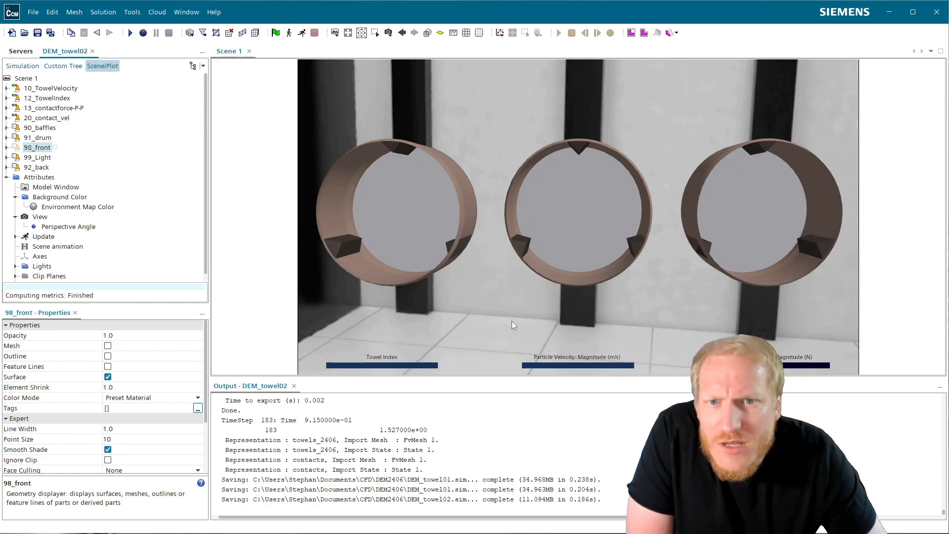
{"action": "left_click", "coordinate": [301, 33]}
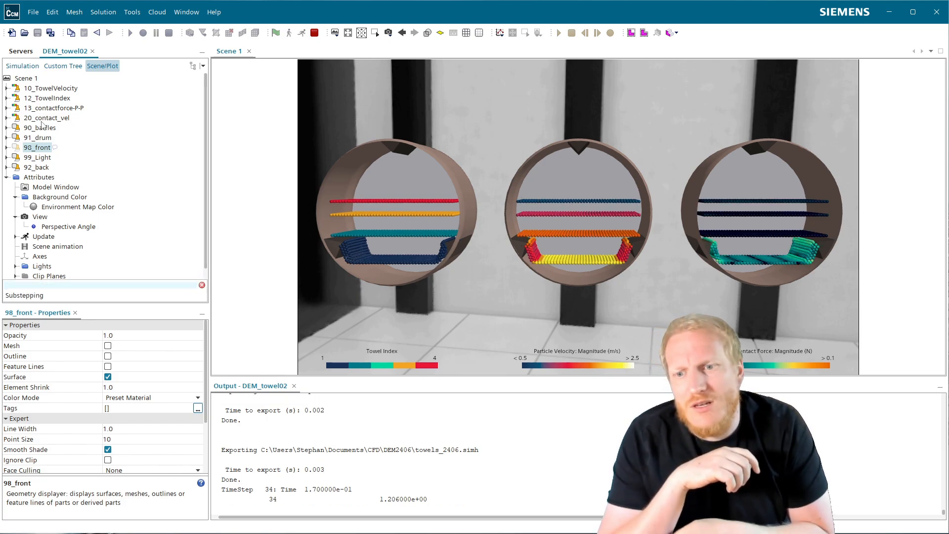
- Switch to File Explorer and check the file sizes of the solution histories in the DEM2406 folder, then return to the running simulation
{"action": "left_click", "coordinate": [436, 533]}
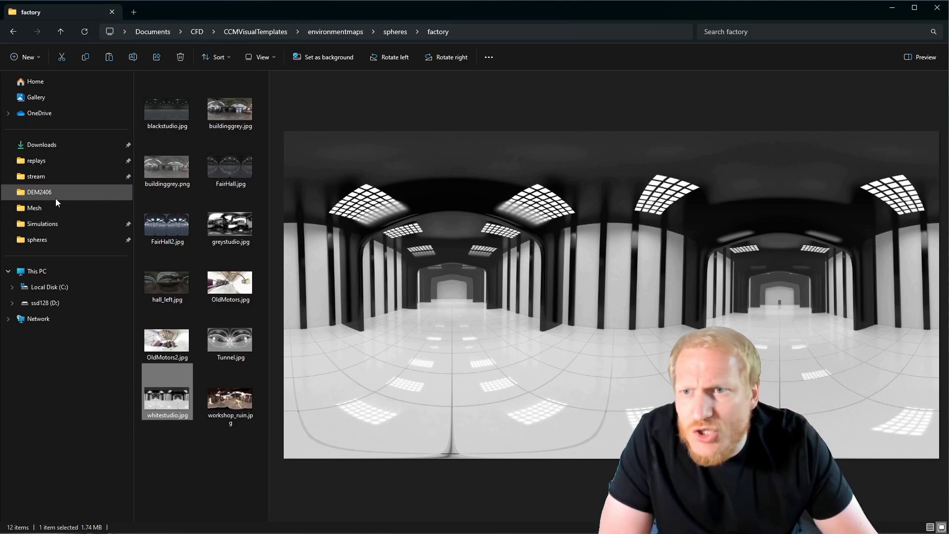
{"action": "left_click", "coordinate": [58, 188]}
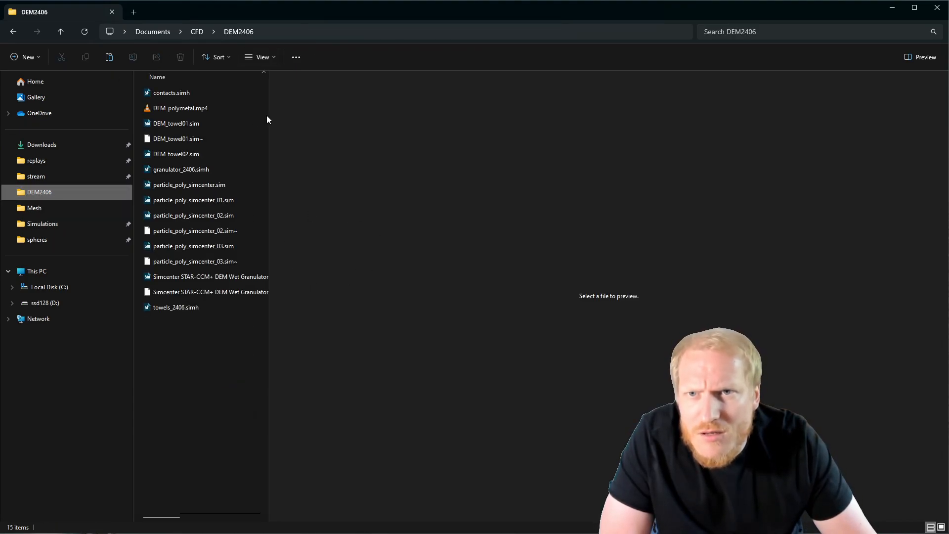
{"action": "left_click_drag", "start_coordinate": [269, 120], "coordinate": [668, 143]}
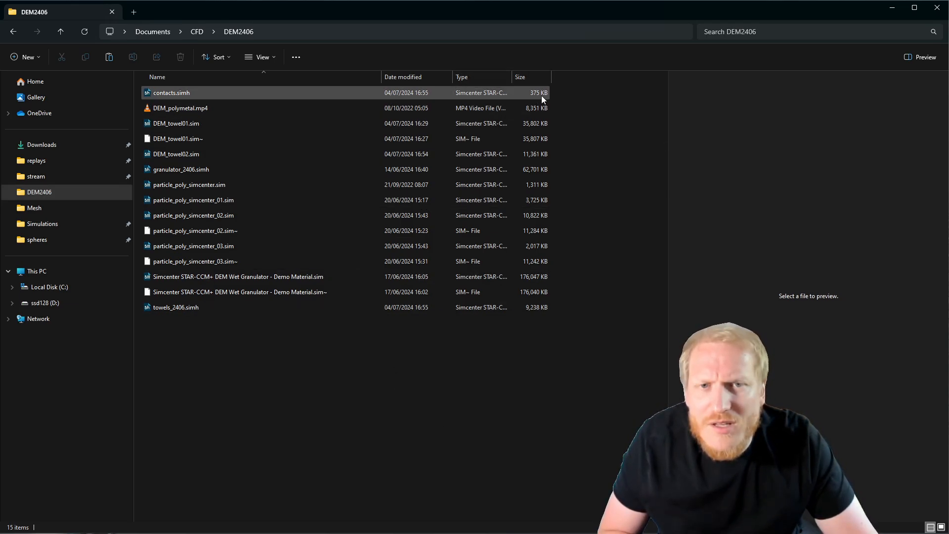
{"action": "left_click", "coordinate": [889, 13]}
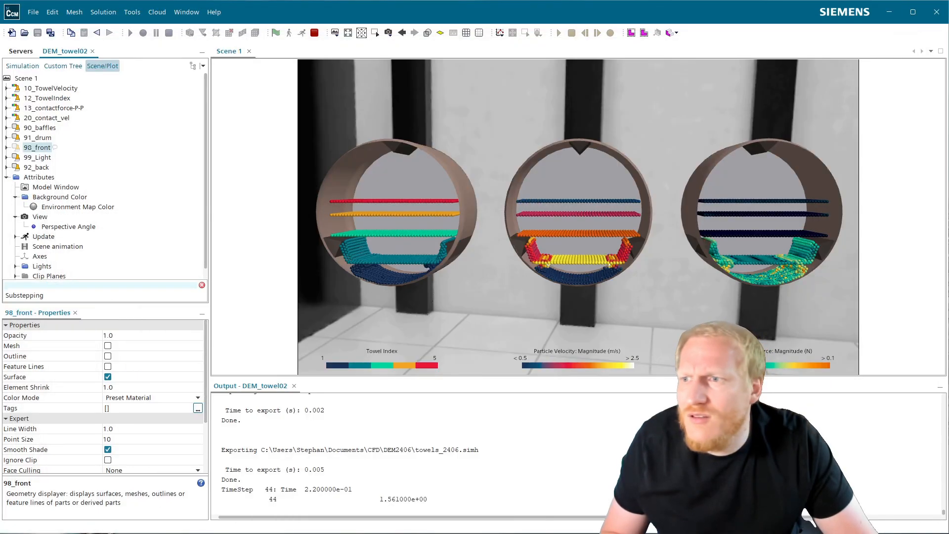
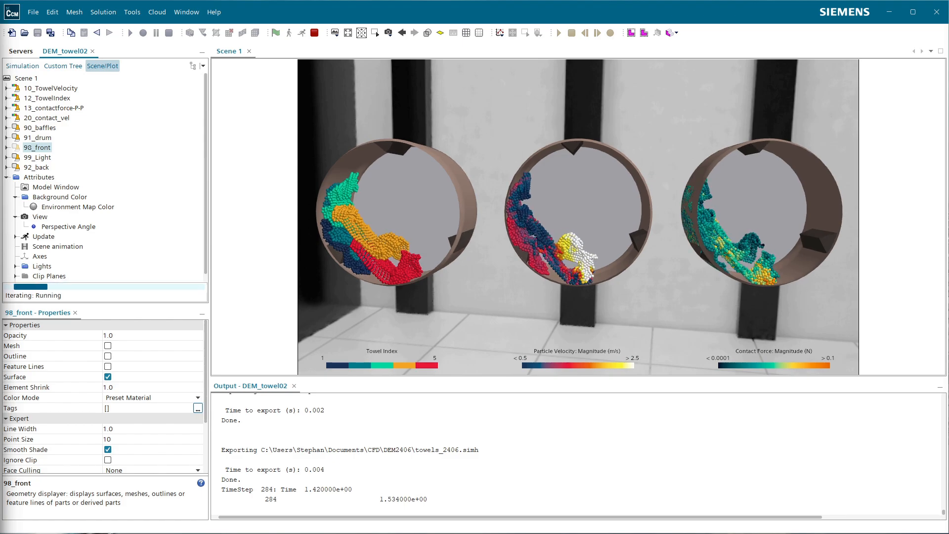
- Stop the running simulation and expand Solution Views in the simulation tree
{"action": "left_click", "coordinate": [314, 33]}
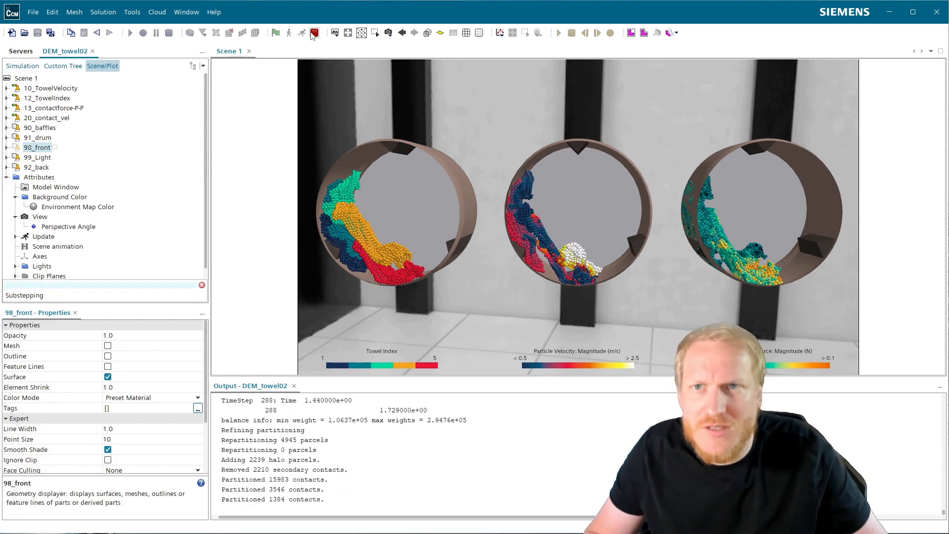
{"action": "left_click", "coordinate": [24, 67]}
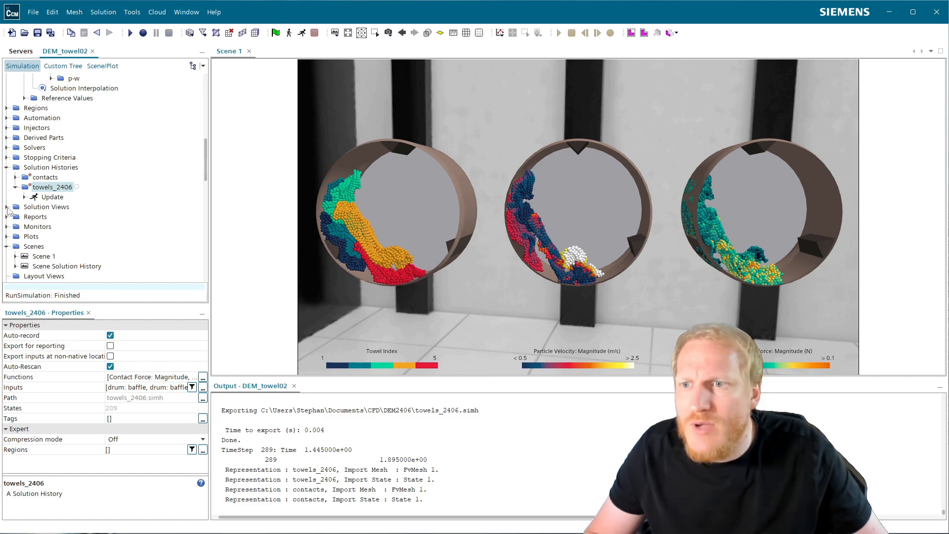
{"action": "left_click", "coordinate": [7, 208]}
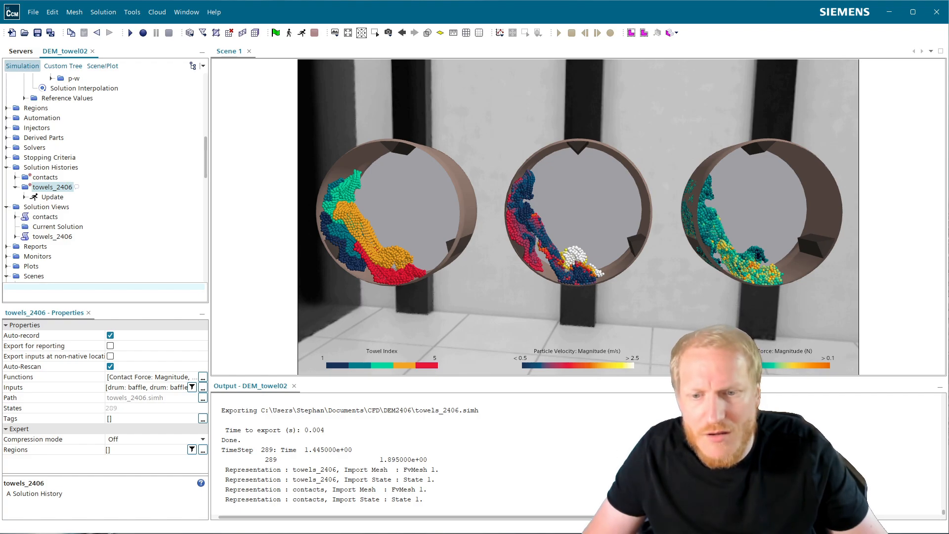
- Switch to File Explorer, check the file sizes of contacts.simh and towels_2406.simh, and return to the simulation
{"action": "key", "text": "alt+Tab"}
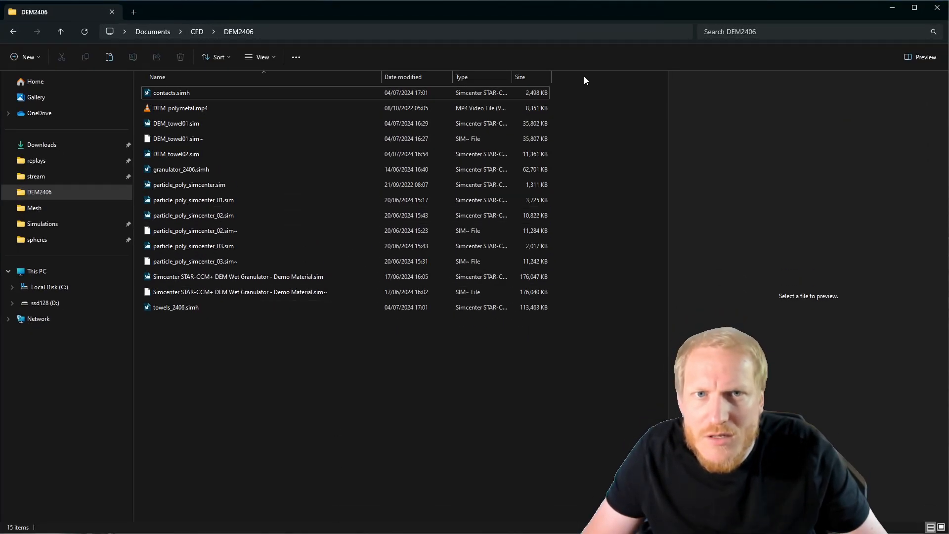
{"action": "left_click", "coordinate": [517, 94]}
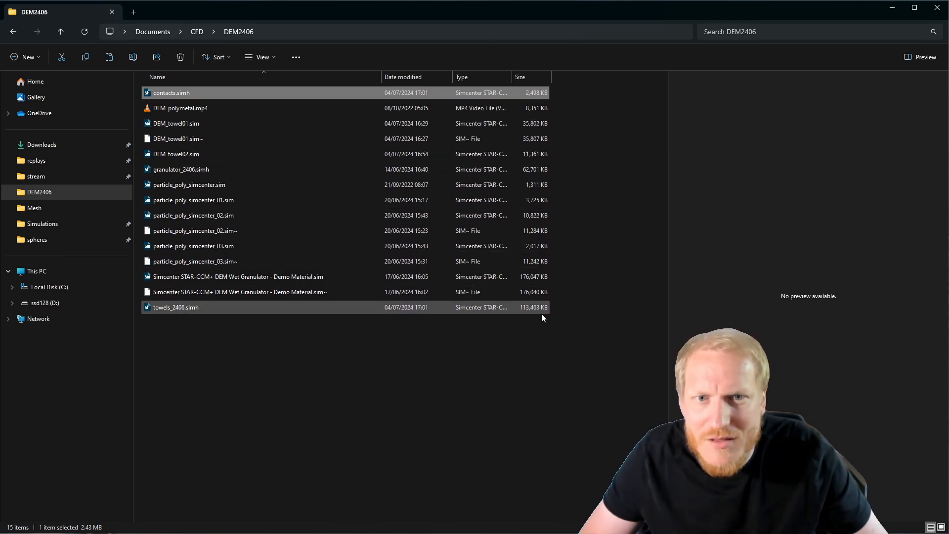
{"action": "left_click", "coordinate": [895, 11]}
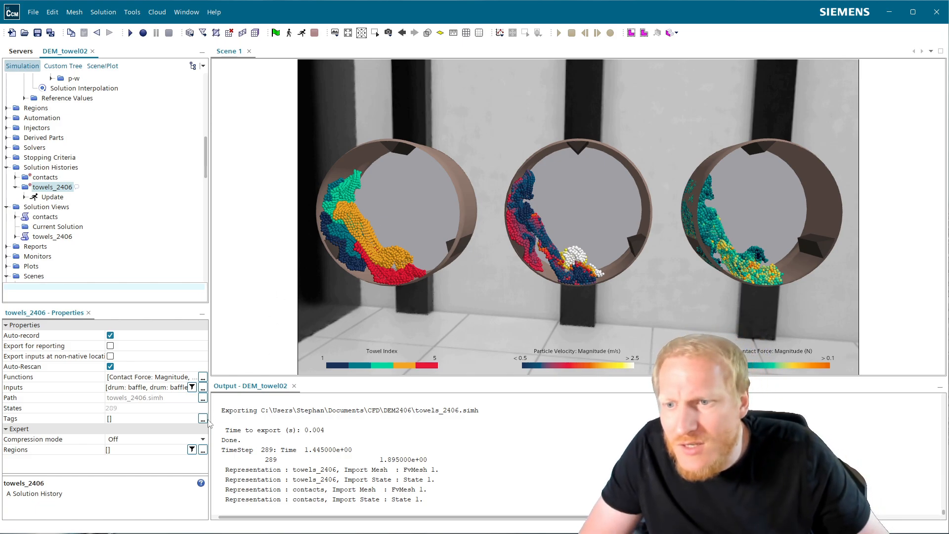
- Create two more recorded solution views from the towels_2406 solution history, with the Solution View Animation set to Off
{"action": "right_click", "coordinate": [60, 189]}
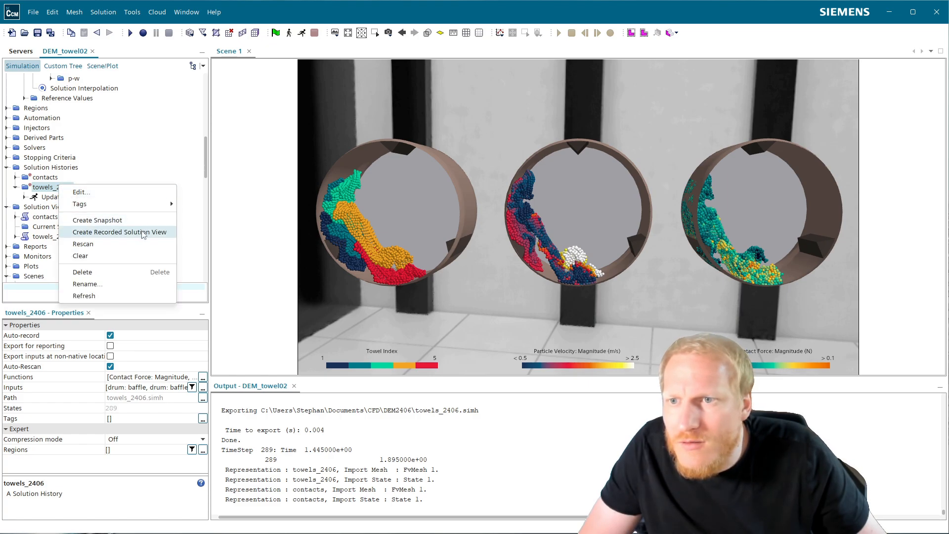
{"action": "left_click", "coordinate": [144, 233]}
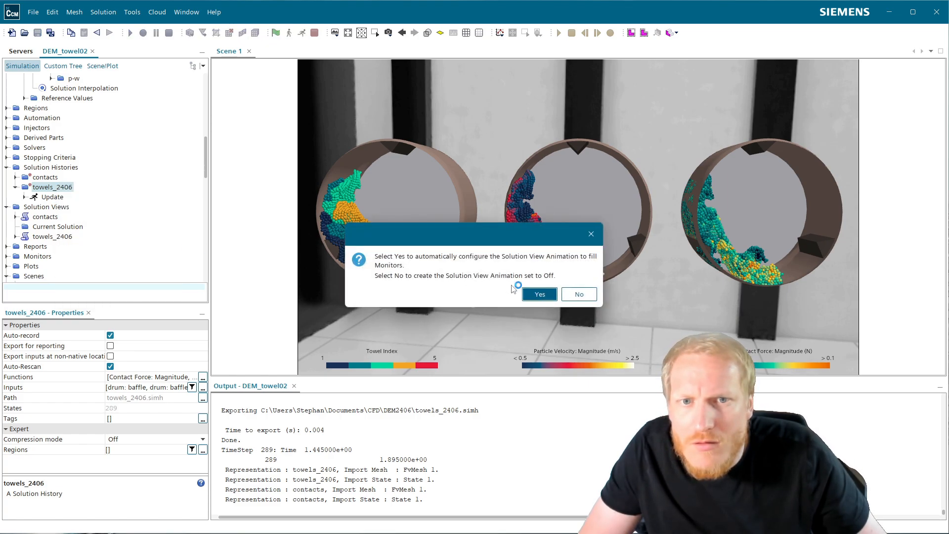
{"action": "left_click", "coordinate": [590, 301]}
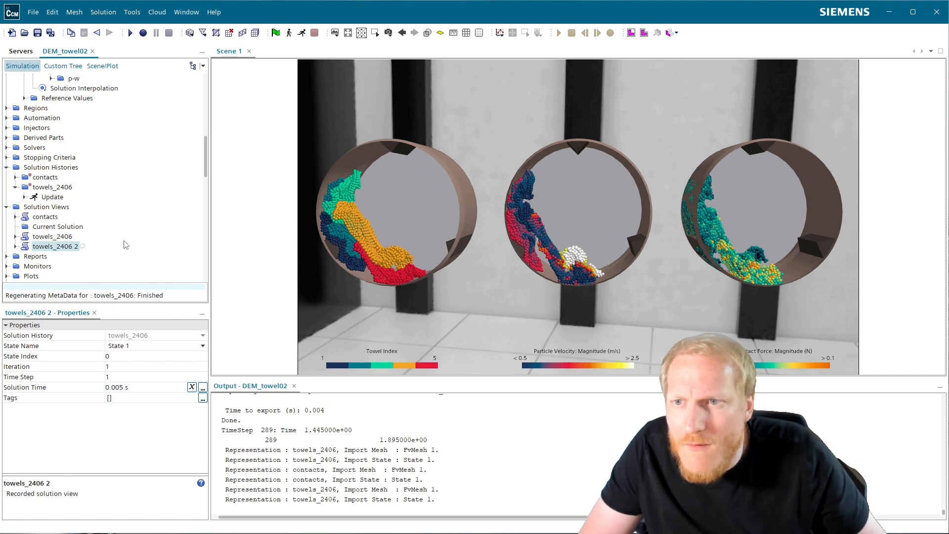
{"action": "right_click", "coordinate": [60, 189]}
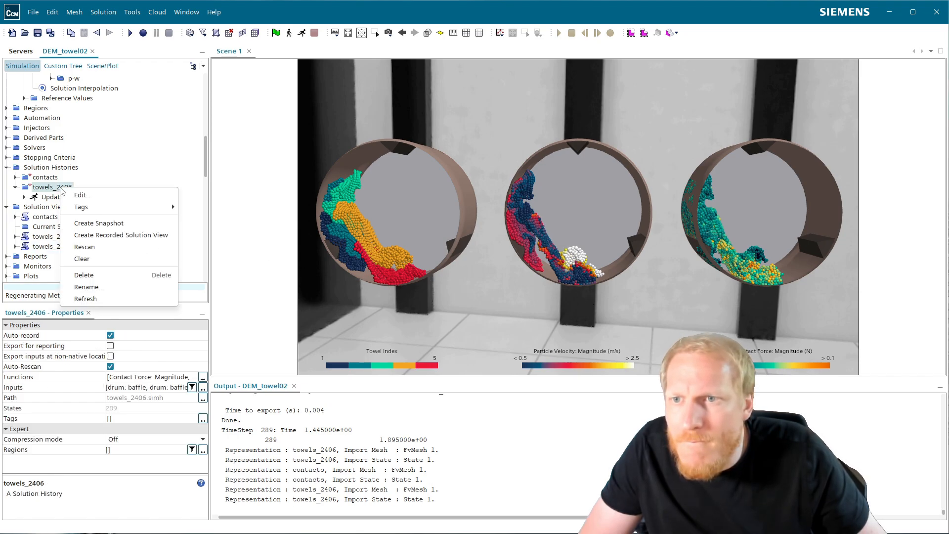
{"action": "left_click", "coordinate": [158, 236]}
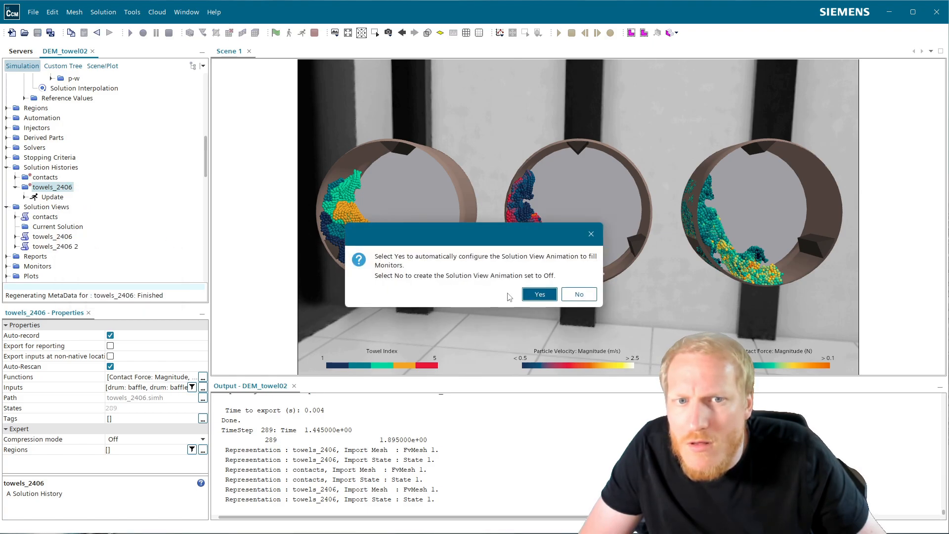
{"action": "left_click", "coordinate": [579, 295]}
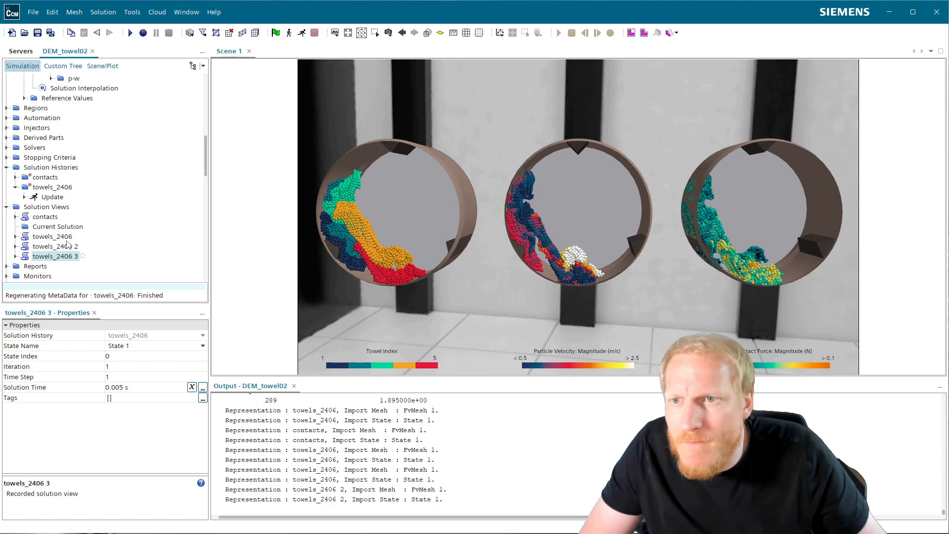
- Rename the solution views towels_2406 and towels_2406 2 as d0 and d1
{"action": "left_click", "coordinate": [66, 237]}
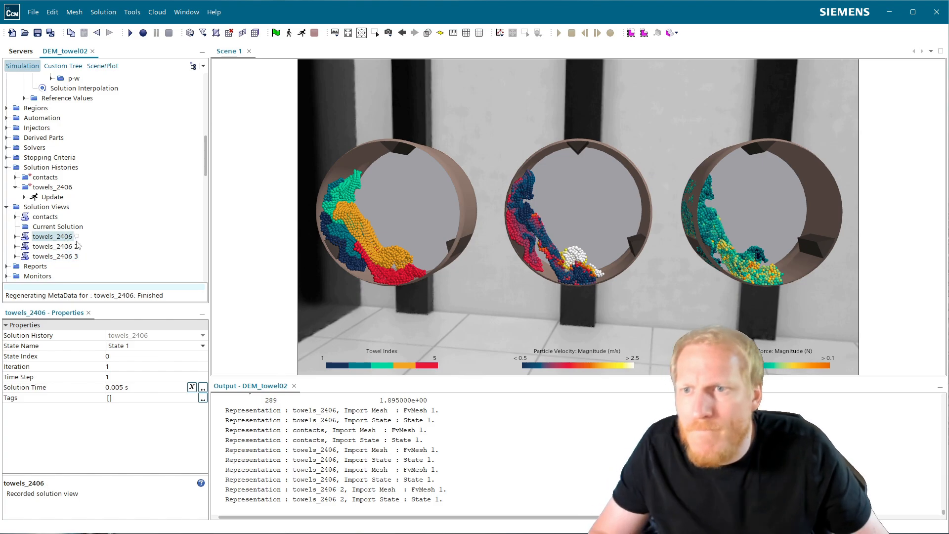
{"action": "type", "text": "d0"}
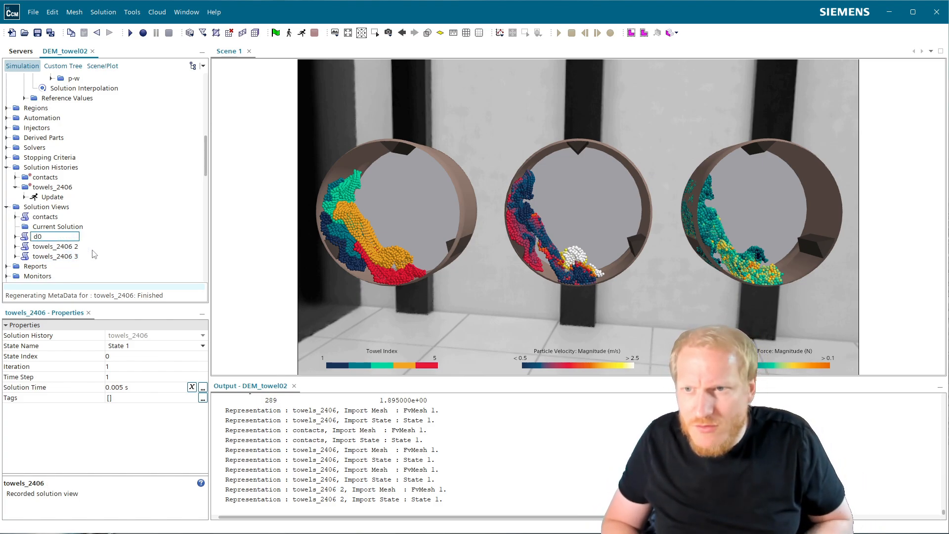
{"action": "key", "text": "Return"}
{"action": "key", "text": "Down"}
{"action": "key", "text": "F2"}
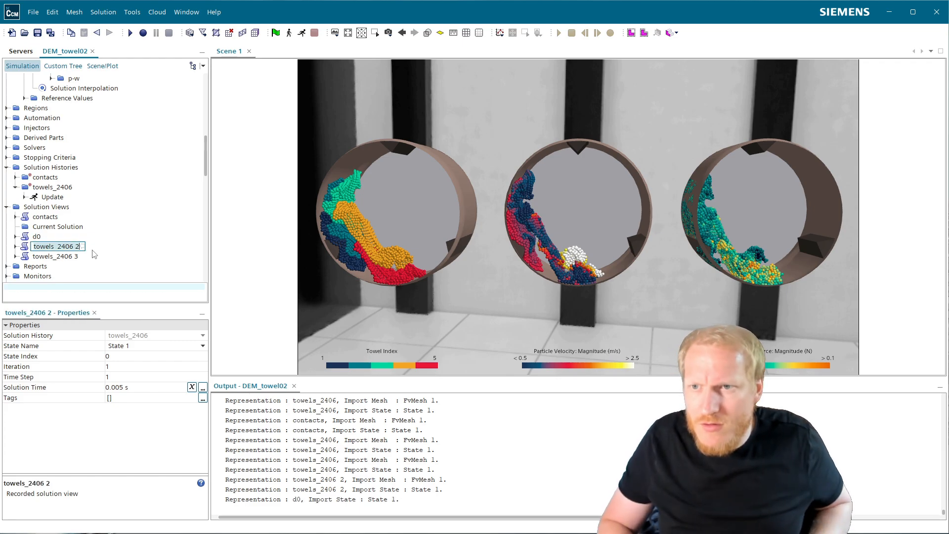
{"action": "type", "text": "d1"}
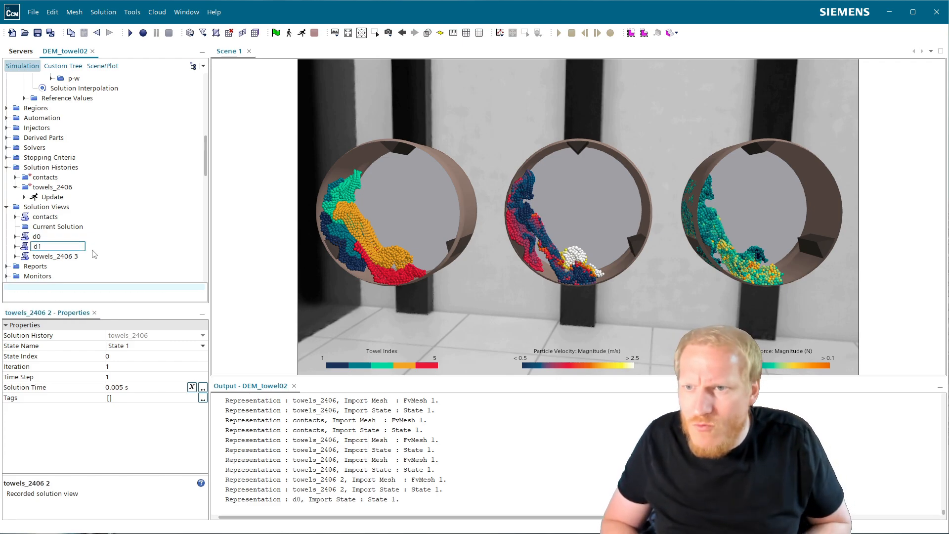
{"action": "key", "text": "Return"}
- Rename the solution view towels_2406 3 as d2
{"action": "key", "text": "Down"}
{"action": "type", "text": "d"}
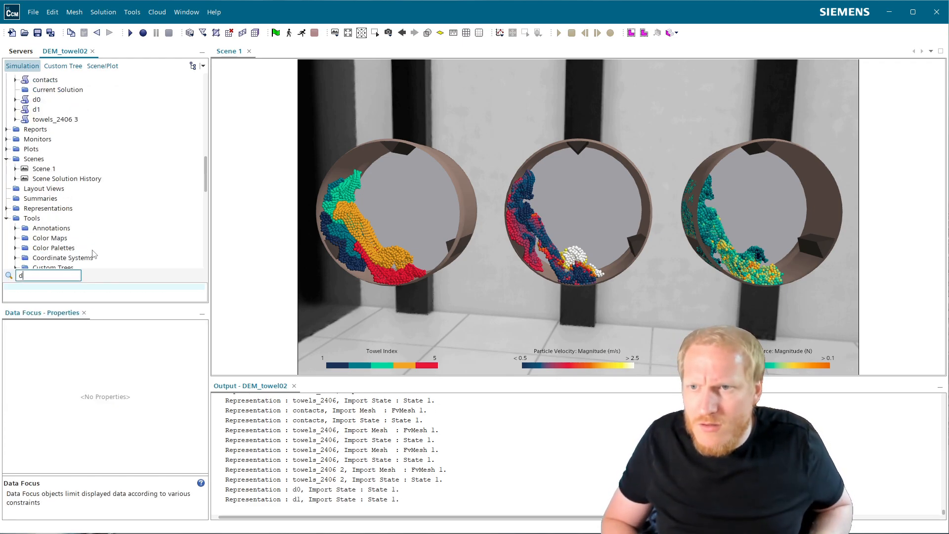
{"action": "key", "text": "Escape"}
{"action": "left_click", "coordinate": [60, 119]}
{"action": "key", "text": "F2"}
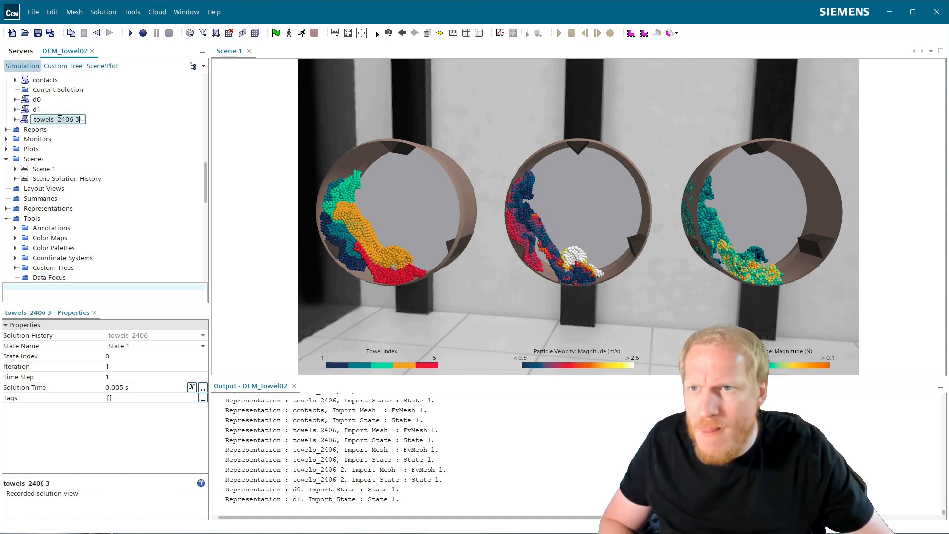
{"action": "type", "text": "d2"}
{"action": "key", "text": "Return"}
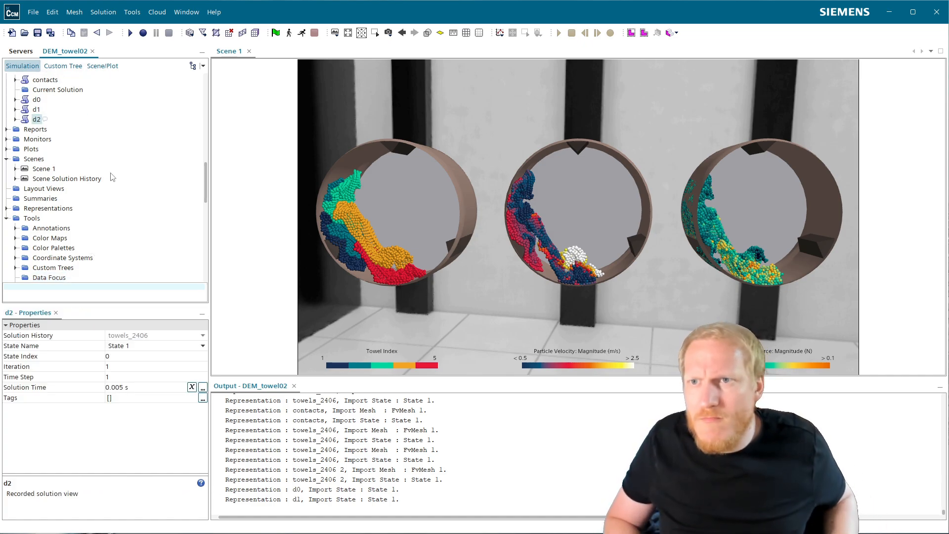
- Rename the contacts solution view as c0
{"action": "scroll", "coordinate": [112, 183], "scroll_direction": "up", "scroll_amount": 3}
{"action": "left_click", "coordinate": [48, 171]}
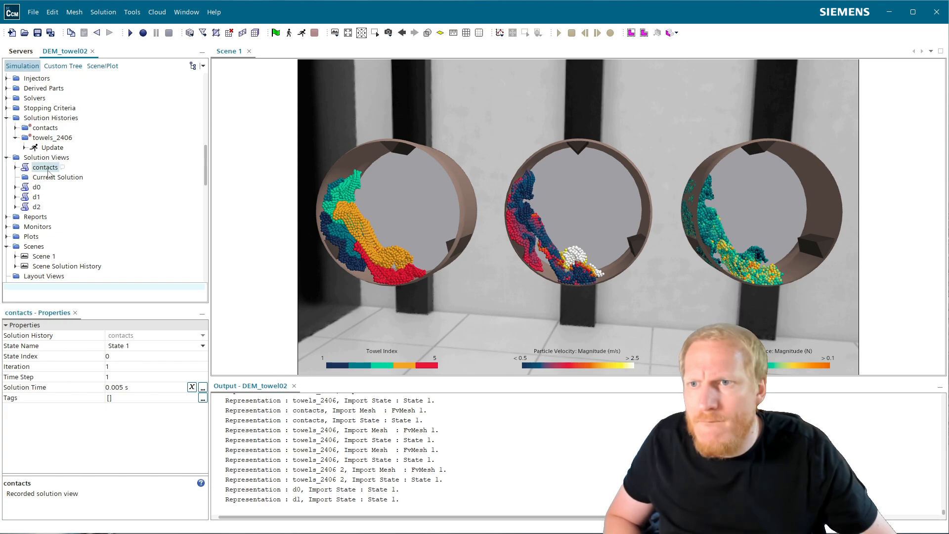
{"action": "key", "text": "F2"}
{"action": "type", "text": "d"}
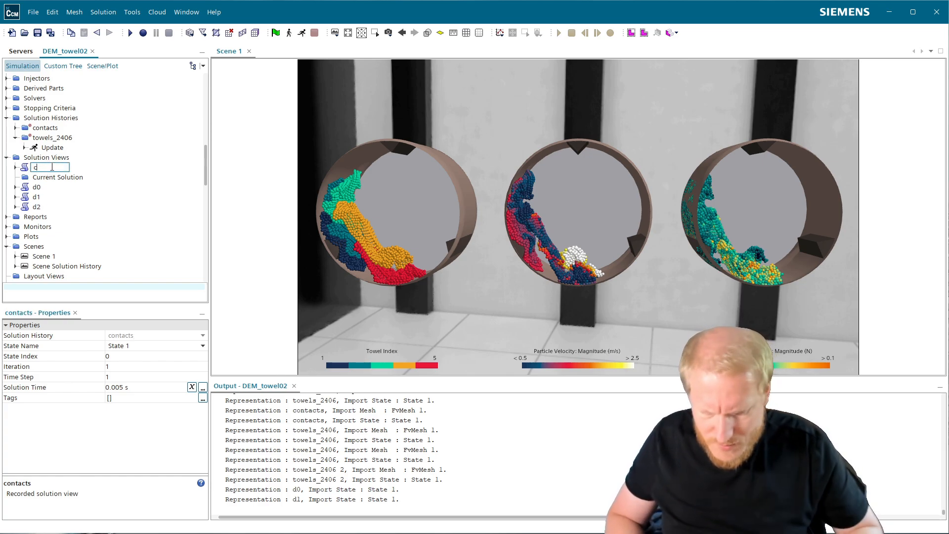
{"action": "key", "text": "Return"}
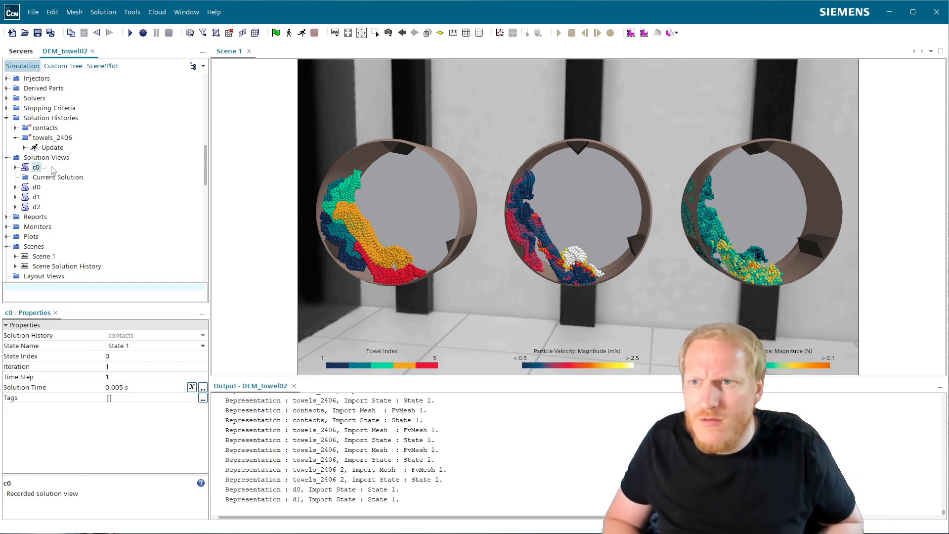
- Create another recorded solution view from the contacts history with its animation off, and name it c1
{"action": "right_click", "coordinate": [52, 128]}
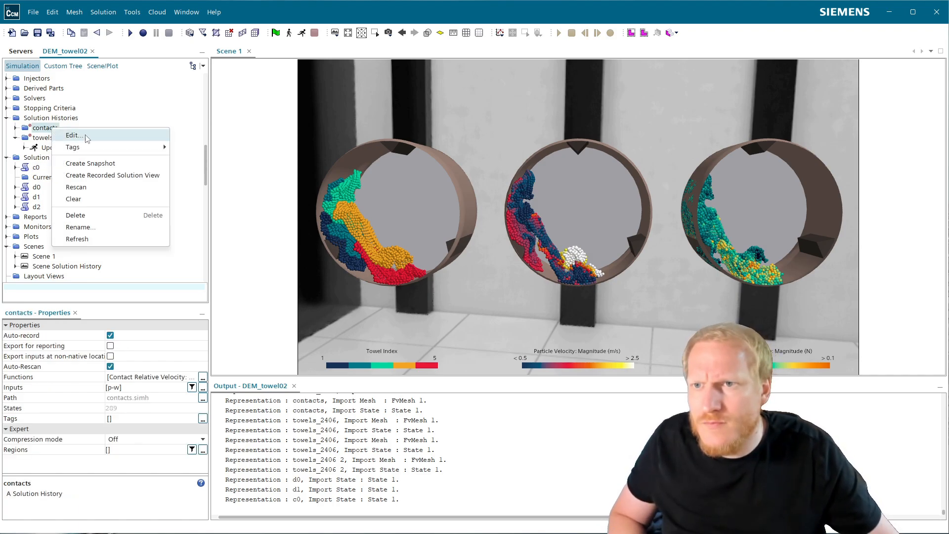
{"action": "left_click", "coordinate": [126, 175]}
{"action": "left_click", "coordinate": [579, 295]}
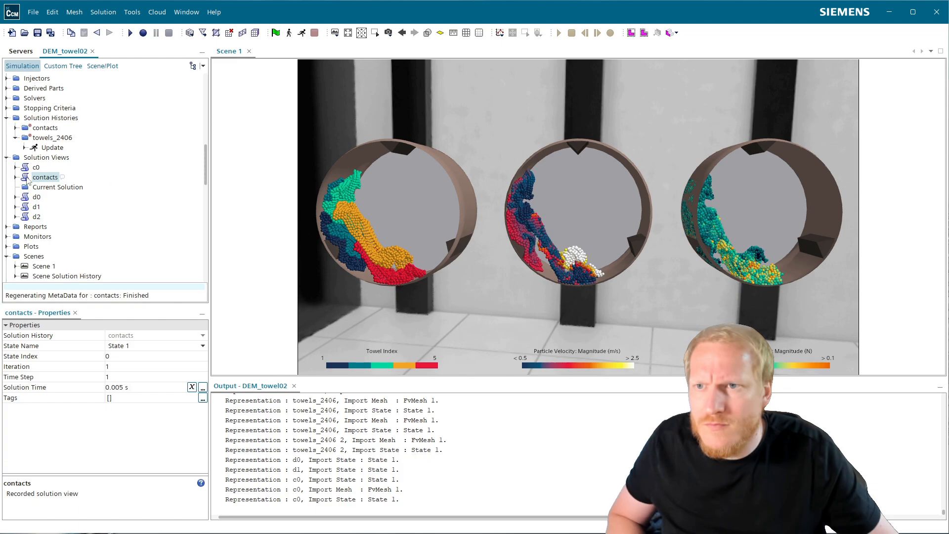
{"action": "type", "text": "c"}
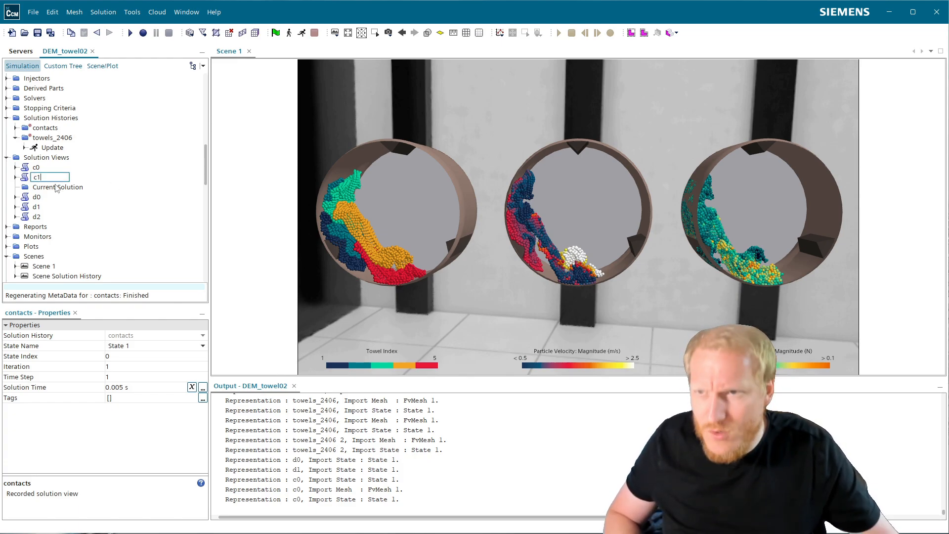
{"action": "type", "text": "1"}
{"action": "key", "text": "Return"}
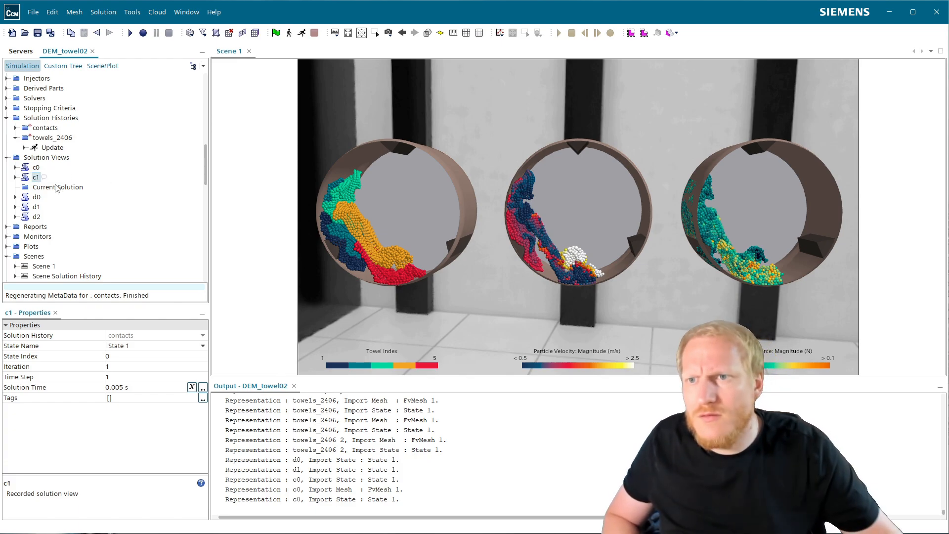
- Create a third recorded solution view from the contacts history and name it c2
{"action": "right_click", "coordinate": [52, 138]}
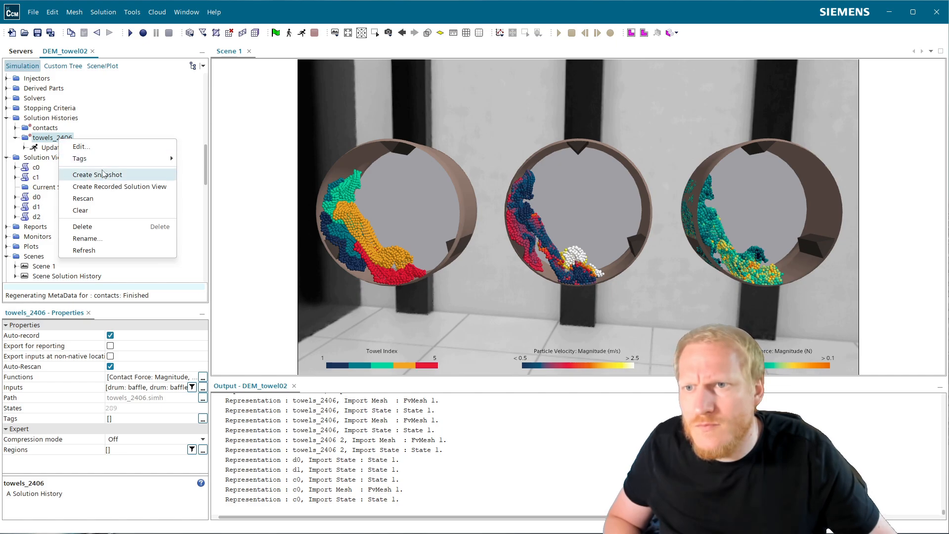
{"action": "right_click", "coordinate": [47, 127]}
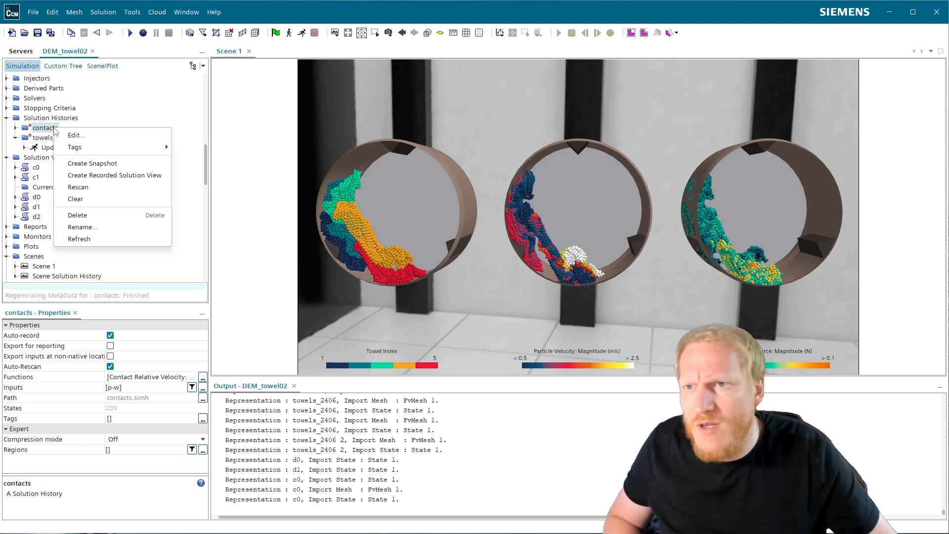
{"action": "left_click", "coordinate": [142, 176]}
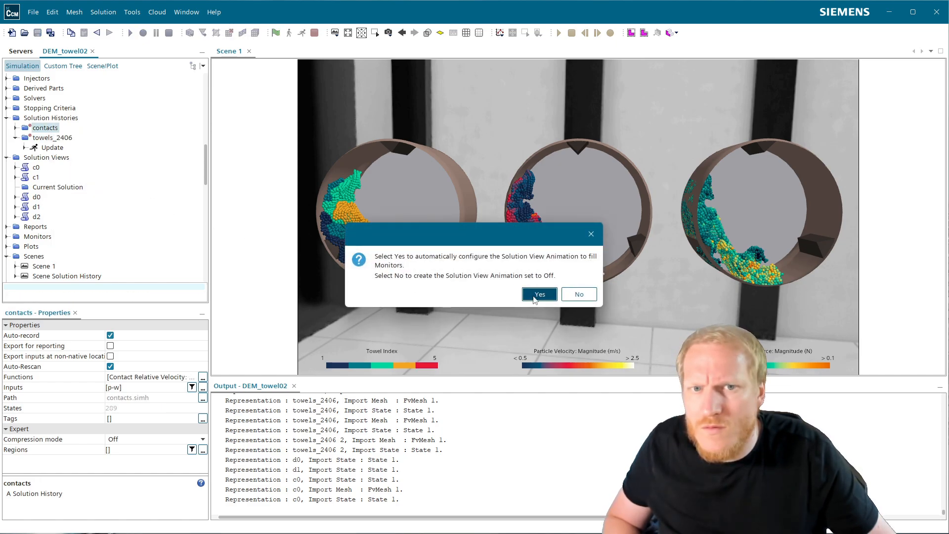
{"action": "left_click", "coordinate": [556, 298]}
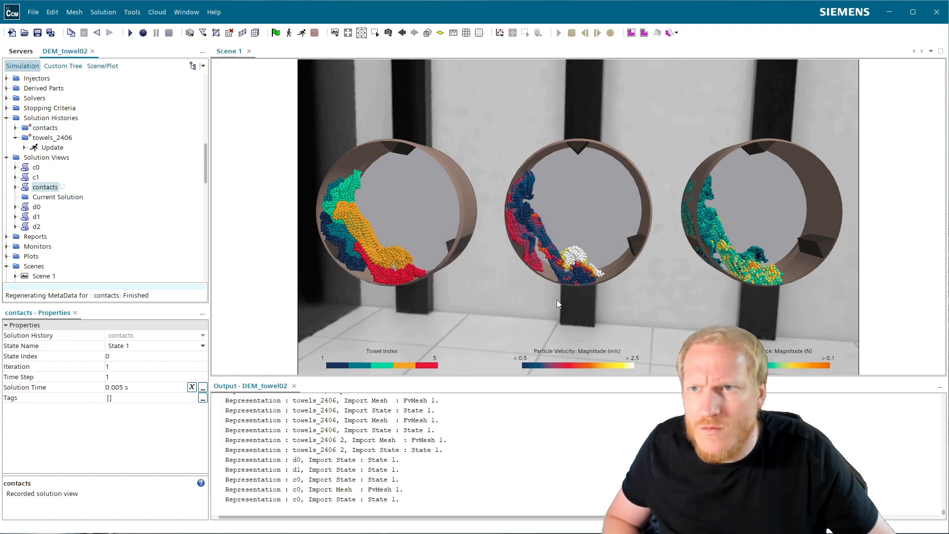
{"action": "left_click", "coordinate": [41, 187]}
{"action": "type", "text": "c2"}
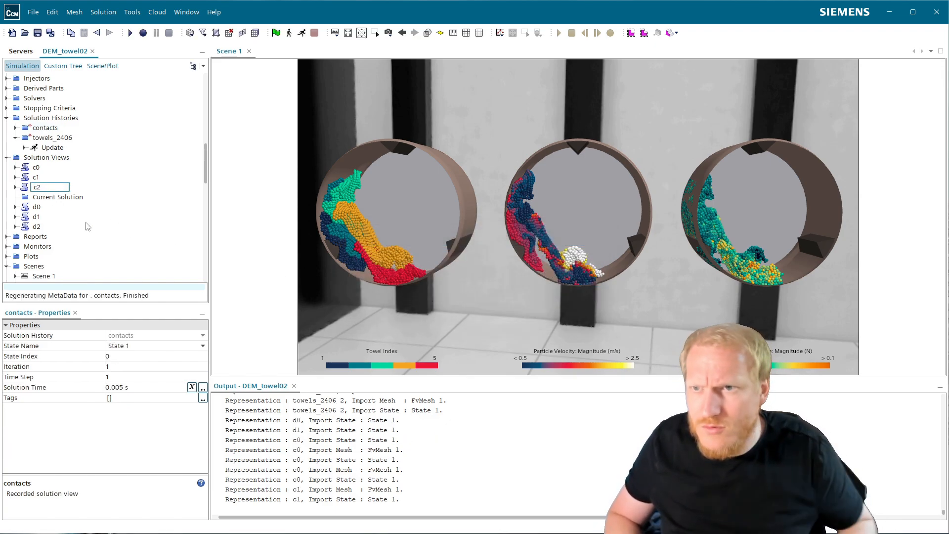
- Name the third contacts solution view c2
{"action": "key", "text": "Return"}
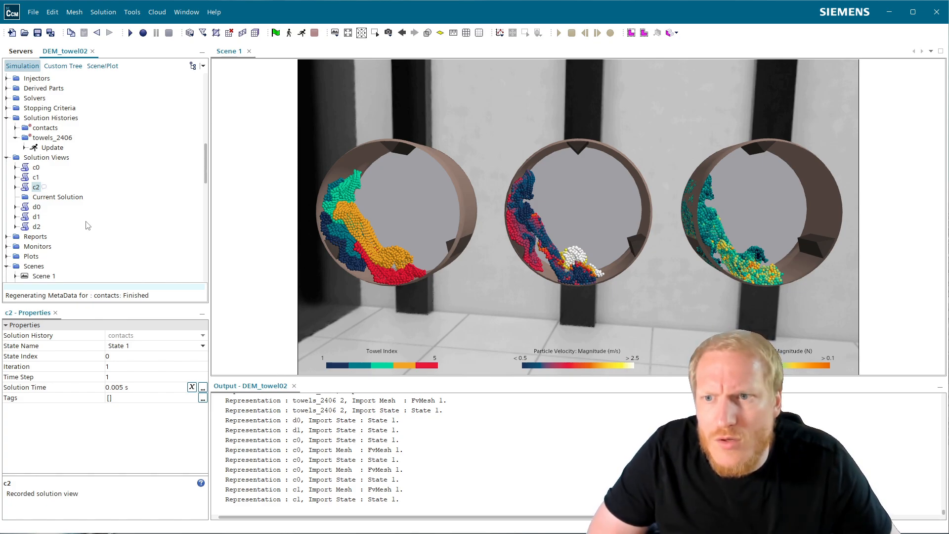
- Refresh the displayer list of Scene 1
{"action": "left_click", "coordinate": [105, 67]}
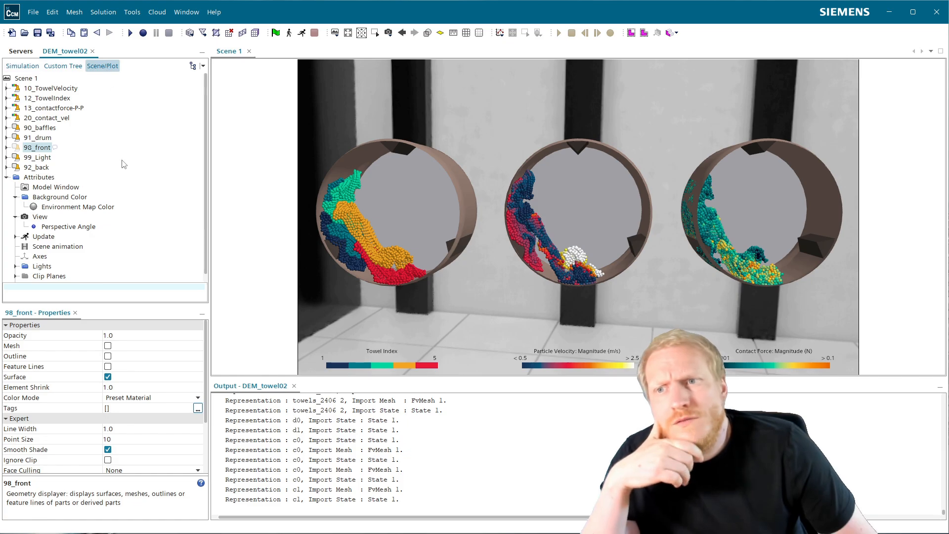
{"action": "left_click", "coordinate": [49, 128]}
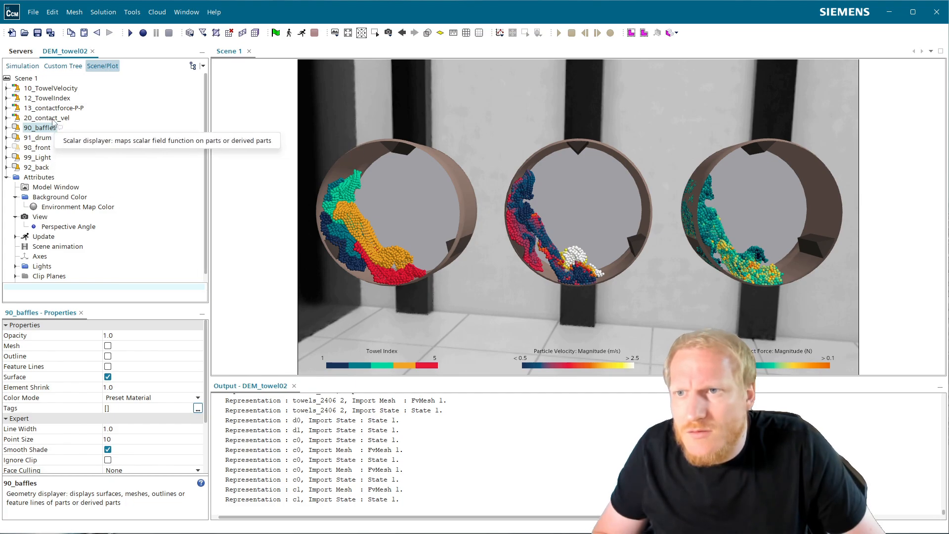
{"action": "right_click", "coordinate": [25, 78]}
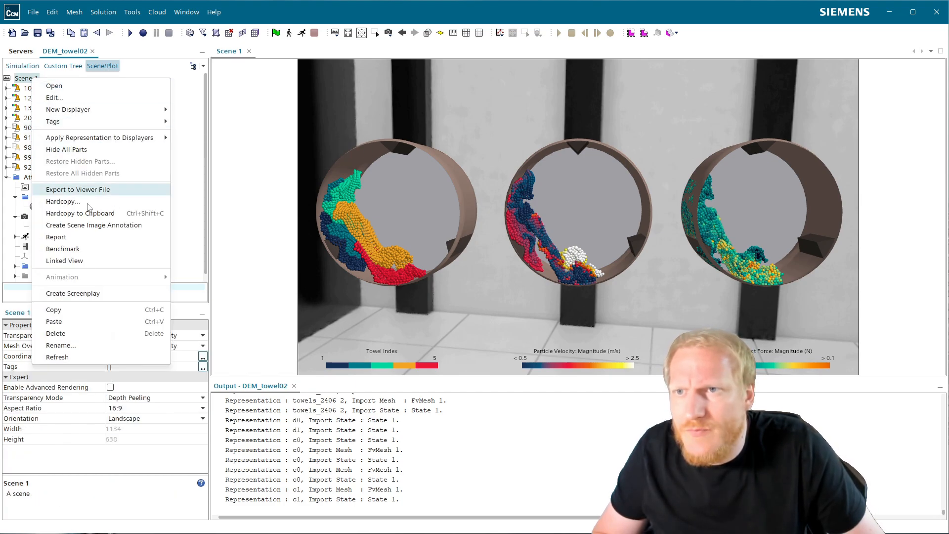
{"action": "left_click", "coordinate": [94, 356]}
- Rename the 92_back displayer in Scene 1 as 97_back
{"action": "left_click", "coordinate": [43, 147]}
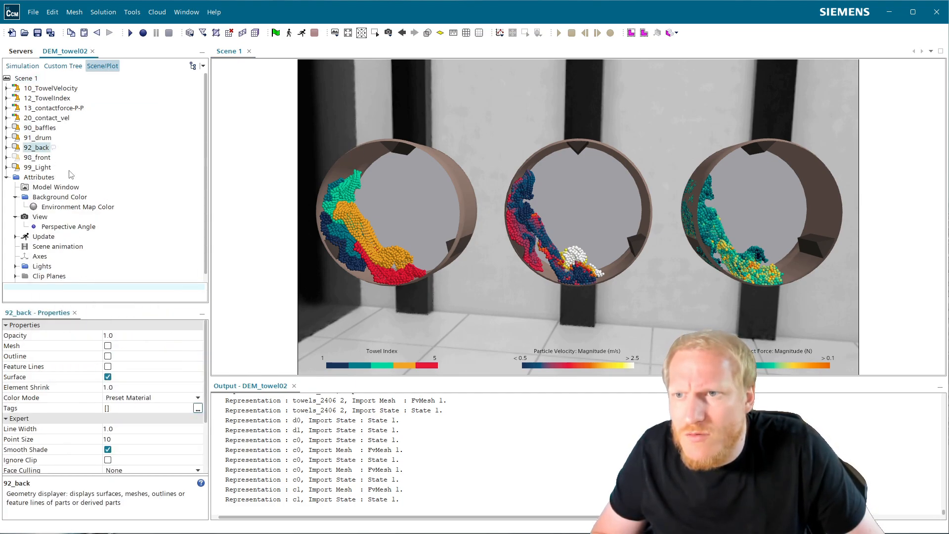
{"action": "left_click", "coordinate": [37, 148]}
{"action": "left_click", "coordinate": [37, 148]}
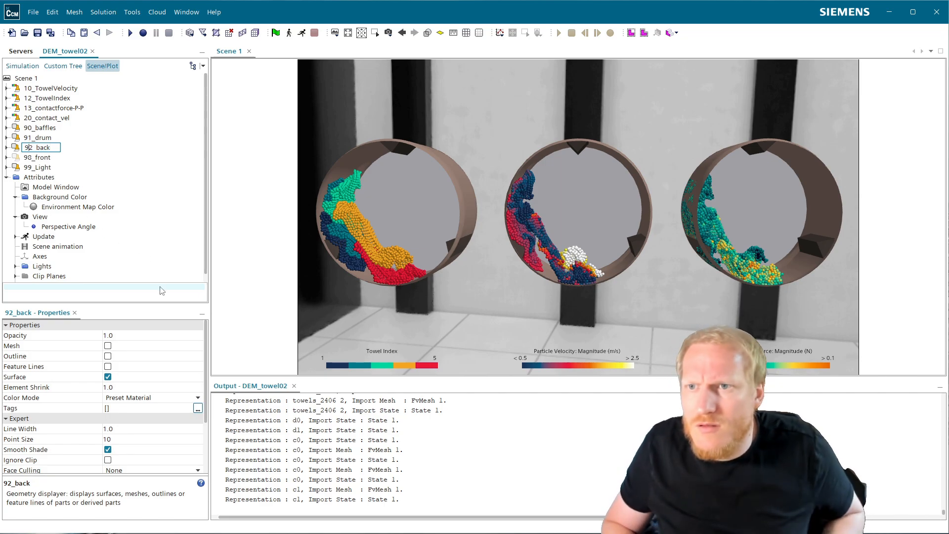
{"action": "key", "text": "BackSpace"}
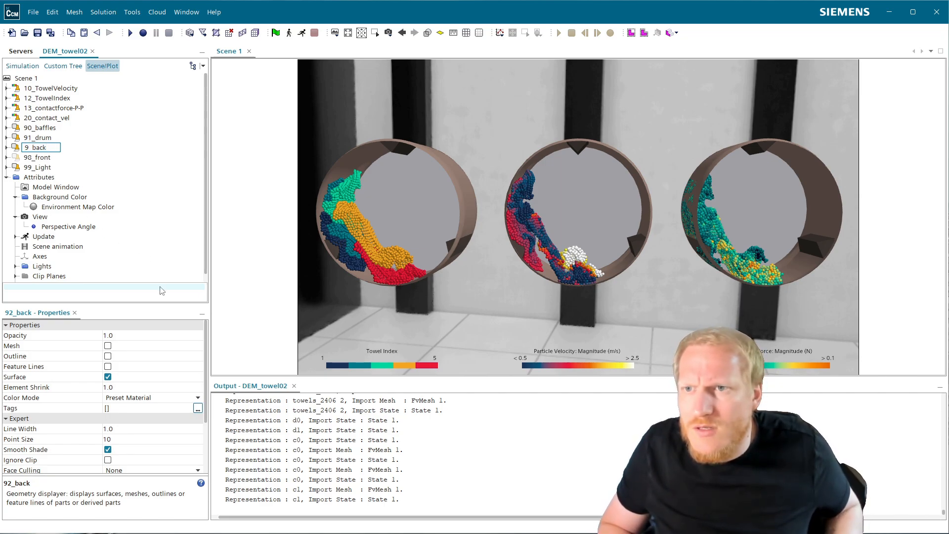
{"action": "type", "text": "7"}
{"action": "key", "text": "Return"}
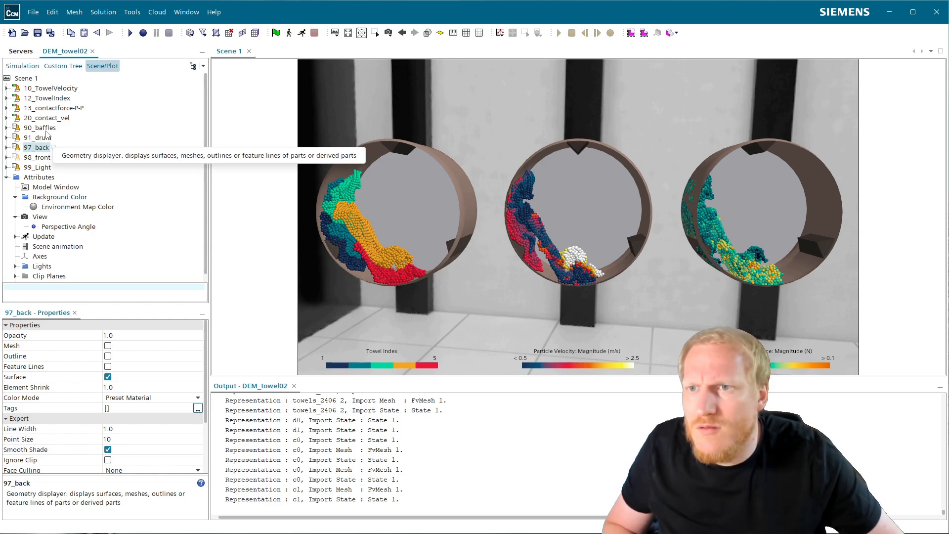
- Rename the 91_drum displayer as 90_drum to match the numbering of 90_baffles
{"action": "left_click", "coordinate": [47, 129]}
{"action": "left_click", "coordinate": [39, 140]}
{"action": "left_click", "coordinate": [33, 139]}
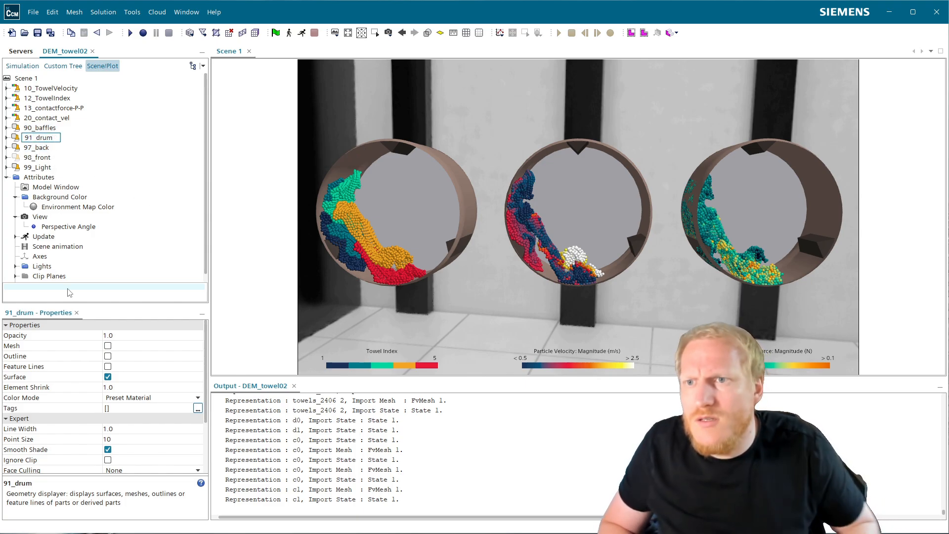
{"action": "type", "text": "0"}
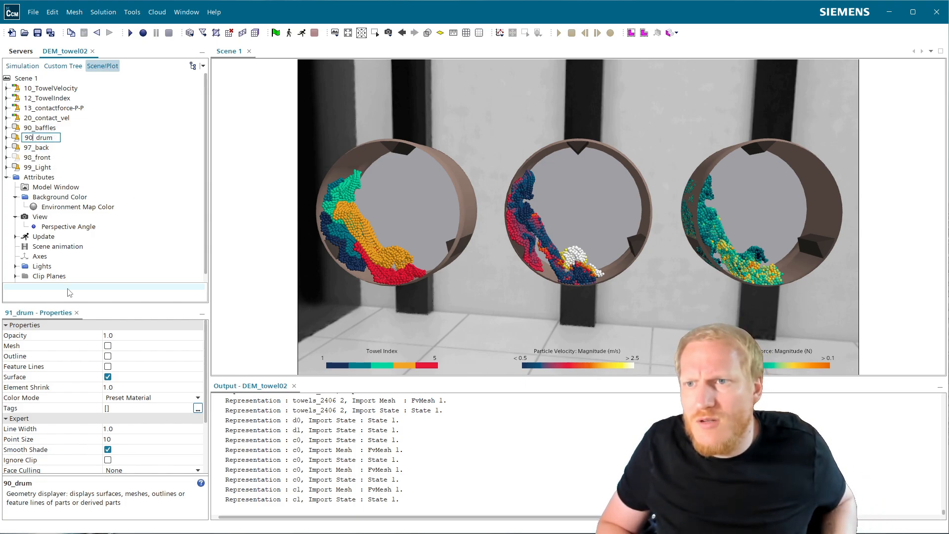
{"action": "key", "text": "Return"}
- Duplicate the 90_baffles and 90_drum displayers twice within Scene 1 and refresh the scene's list
{"action": "left_click", "coordinate": [45, 128], "text": "ctrl"}
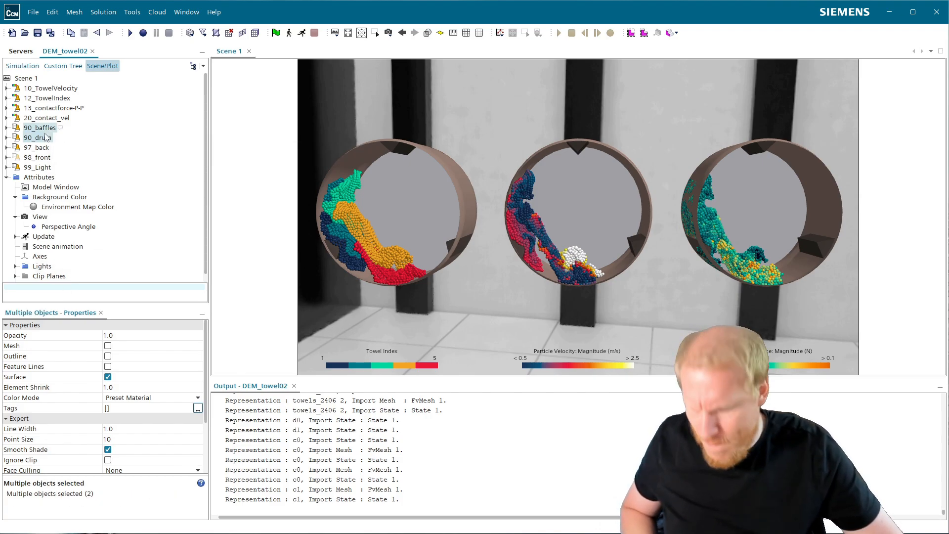
{"action": "left_click", "coordinate": [34, 78]}
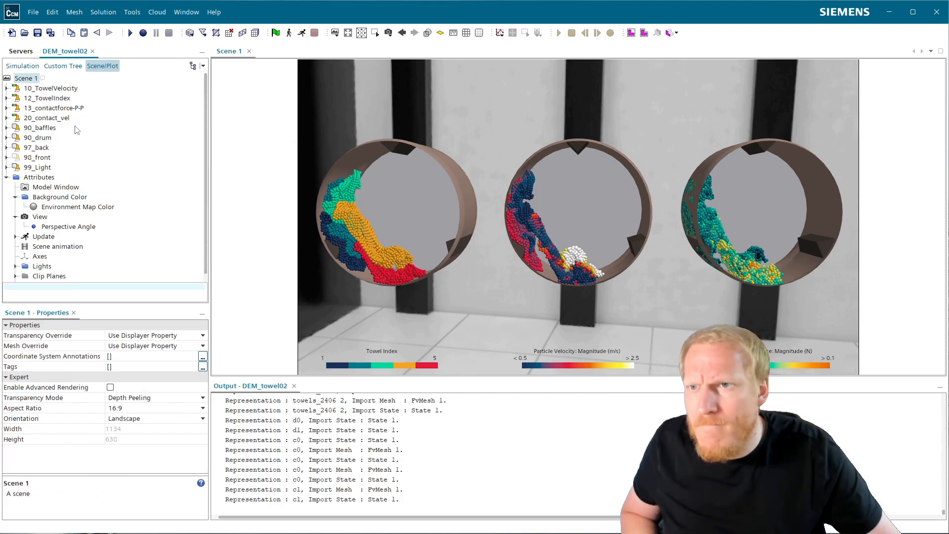
{"action": "key", "text": "ctrl+v"}
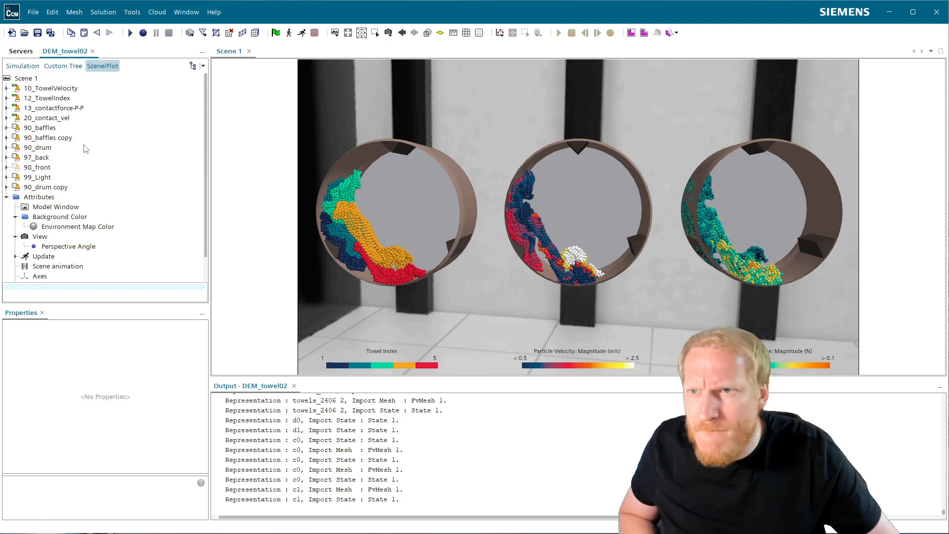
{"action": "left_click", "coordinate": [31, 78]}
{"action": "key", "text": "ctrl+v"}
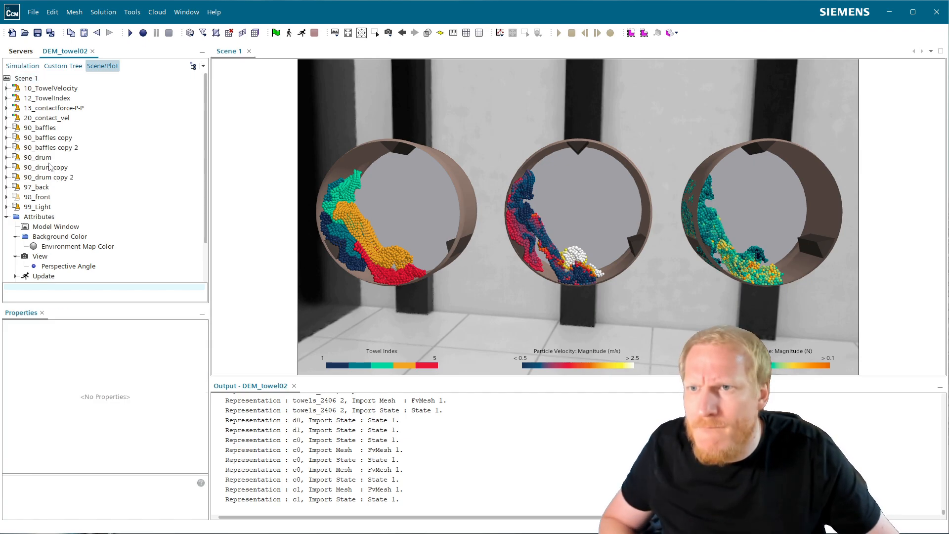
{"action": "right_click", "coordinate": [29, 79]}
{"action": "left_click", "coordinate": [53, 356]}
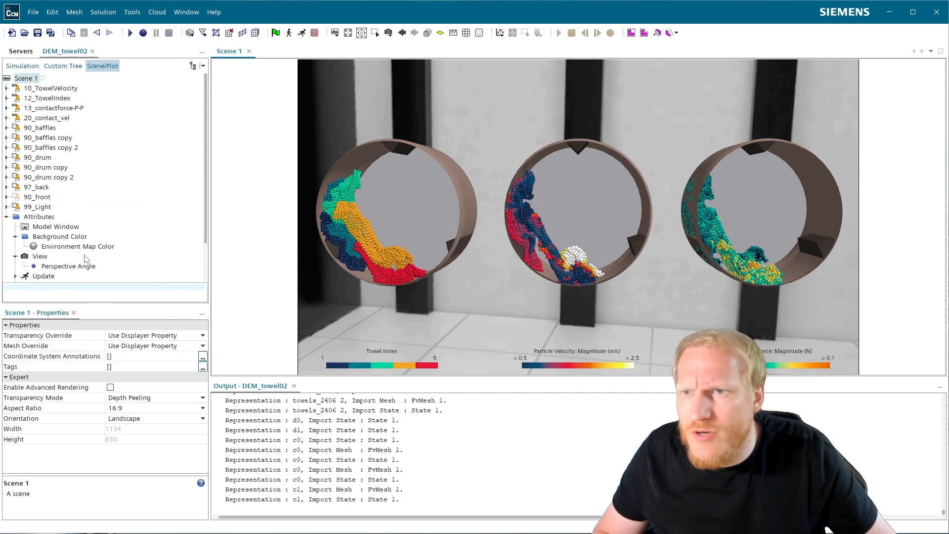
- Rename the first copy of the baffles displayer as 91_baffles
{"action": "left_click", "coordinate": [56, 140]}
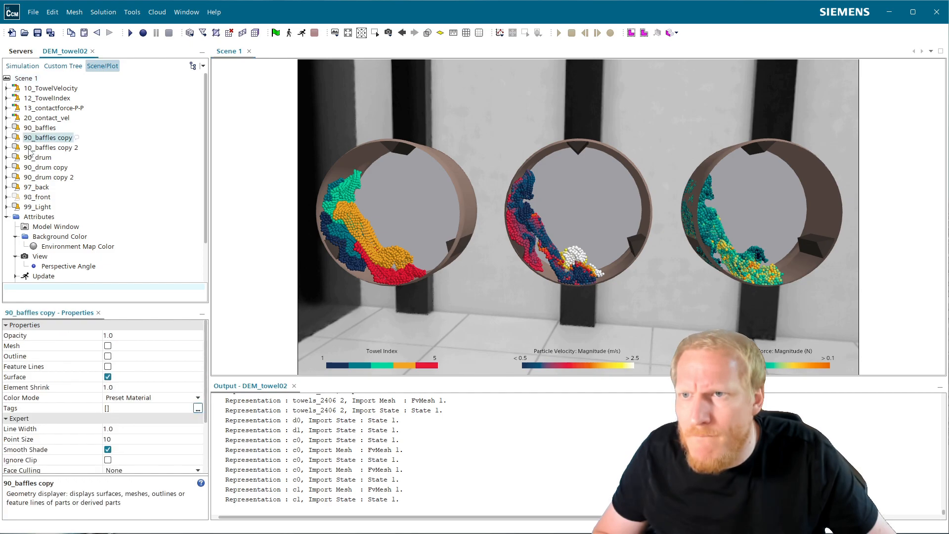
{"action": "key", "text": "F2"}
{"action": "left_click", "coordinate": [33, 139]}
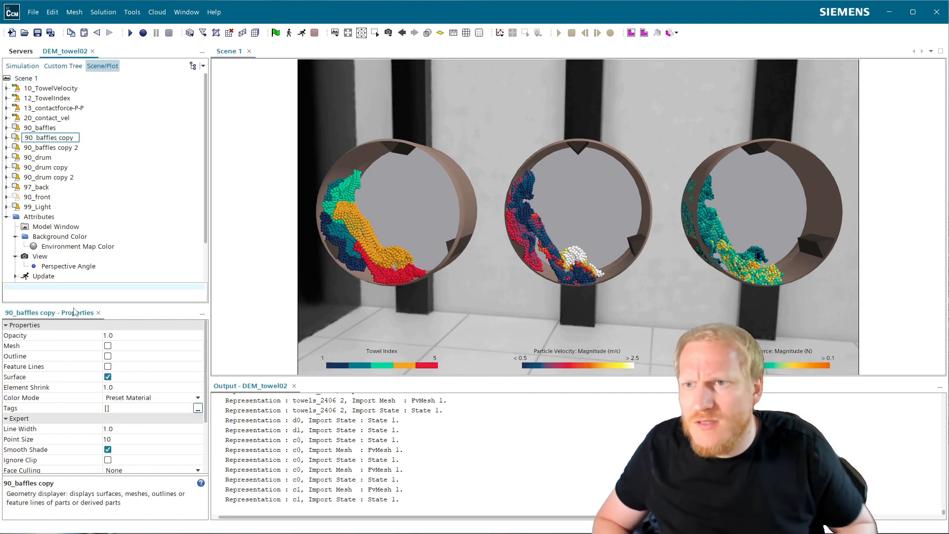
{"action": "key", "text": "BackSpace"}
{"action": "type", "text": "1"}
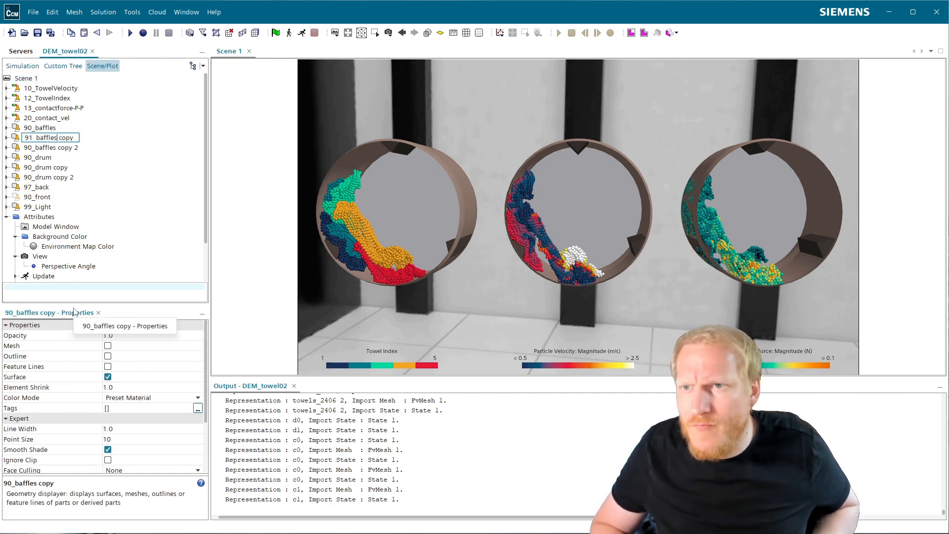
{"action": "key", "text": "shift+End"}
{"action": "key", "text": "Delete"}
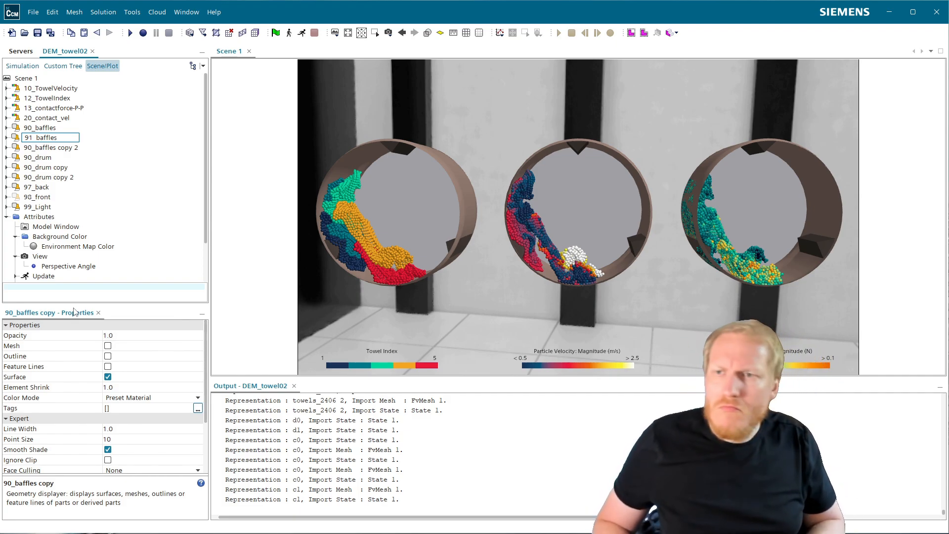
{"action": "key", "text": "Return"}
- Rename the second copy of the baffles displayer as 92_baffles
{"action": "key", "text": "Down"}
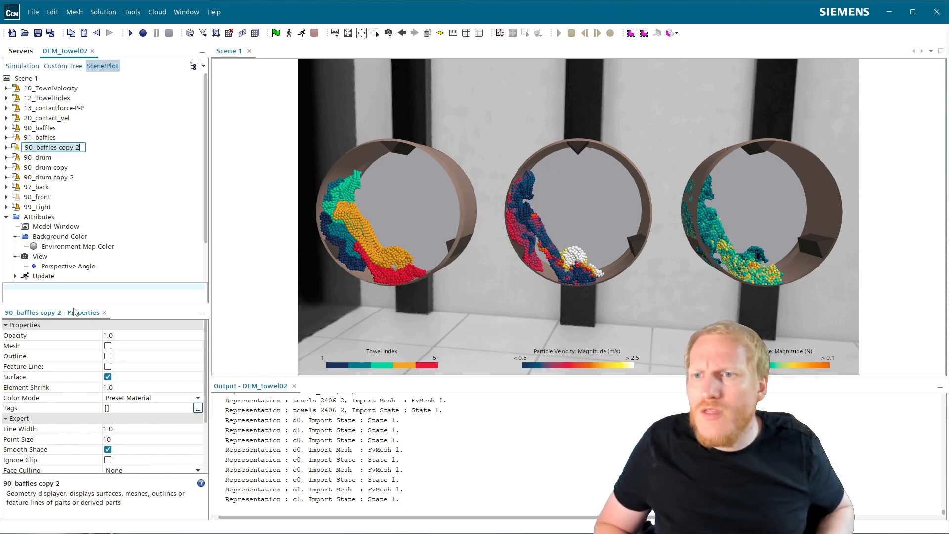
{"action": "key", "text": "F2"}
{"action": "key", "text": "BackSpace"}
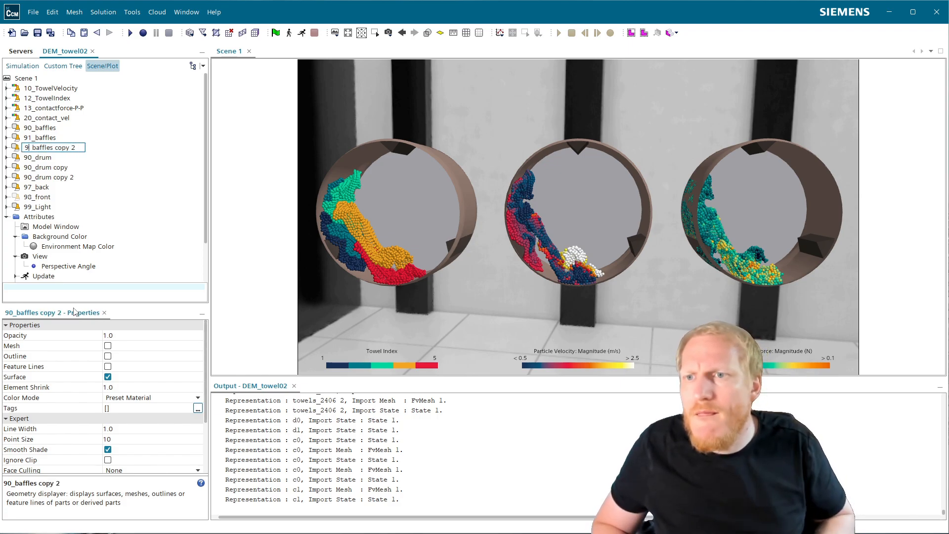
{"action": "type", "text": "2"}
{"action": "key", "text": "BackSpace"}
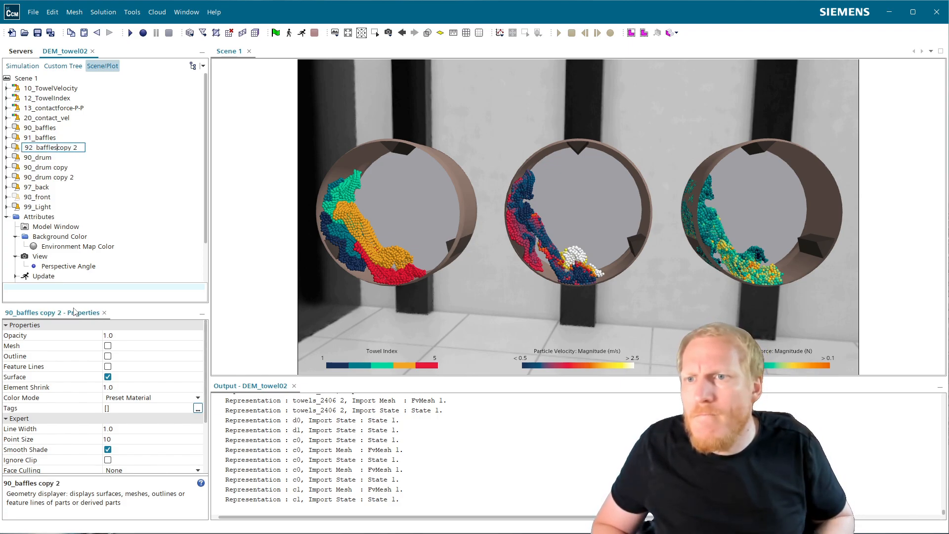
{"action": "key", "text": "Return"}
- Rename the first copy of the drum displayer as 91_drum
{"action": "key", "text": "Down"}
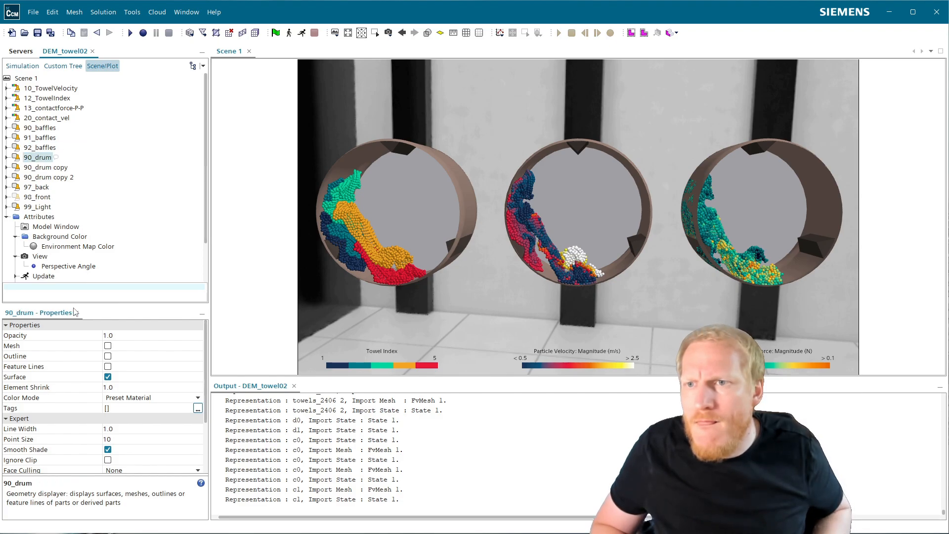
{"action": "key", "text": "Down"}
{"action": "key", "text": "F2"}
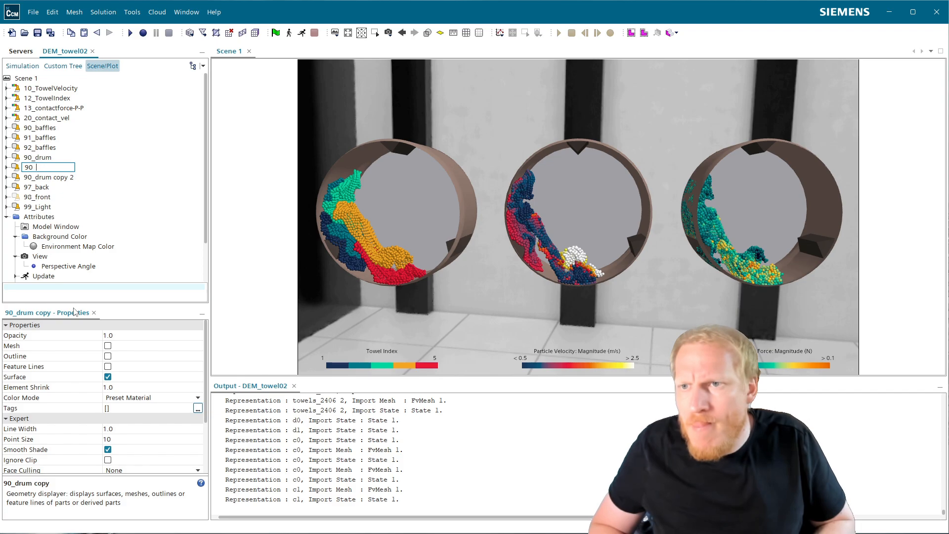
{"action": "type", "text": "91_dru"}
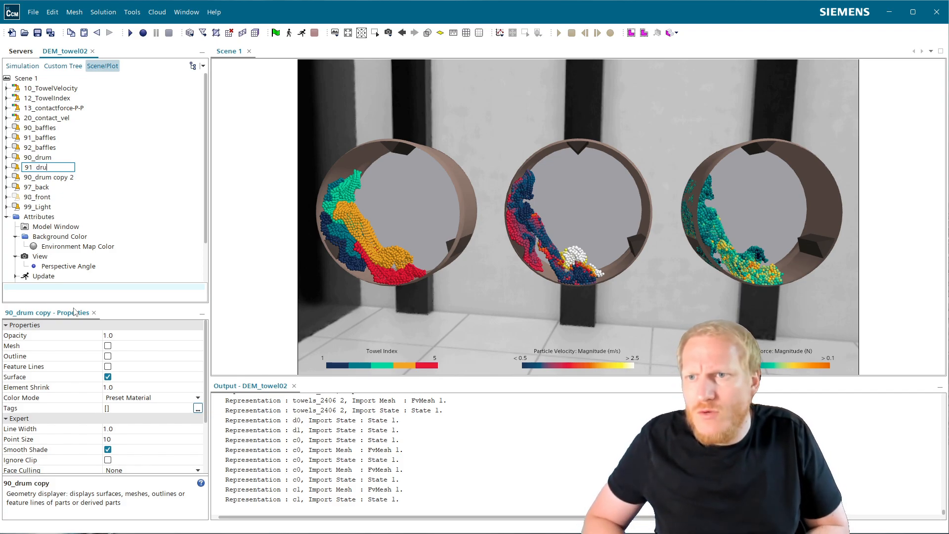
{"action": "type", "text": "m"}
{"action": "key", "text": "Return"}
- Rename the second copy of the drum displayer as 92_drum
{"action": "key", "text": "Down"}
{"action": "key", "text": "F2"}
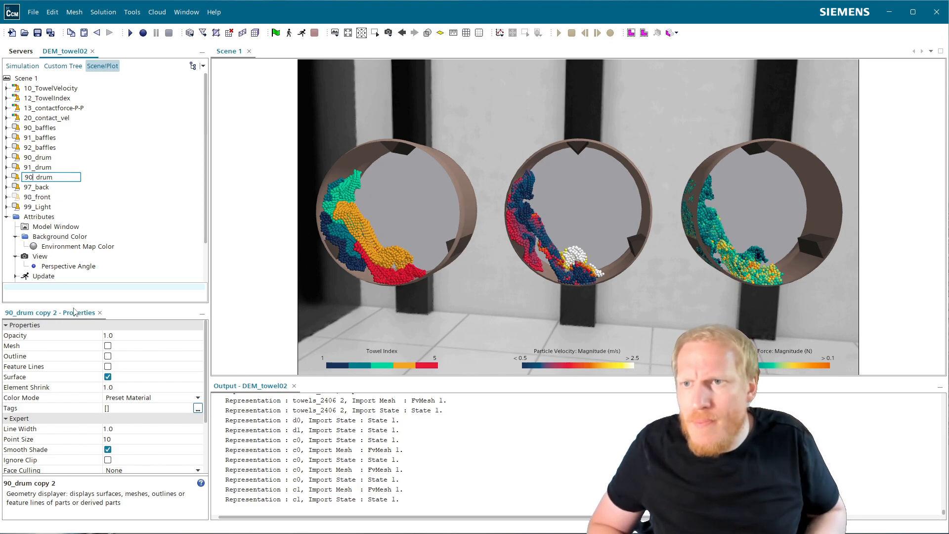
{"action": "key", "text": "BackSpace"}
{"action": "type", "text": "2"}
{"action": "key", "text": "Return"}
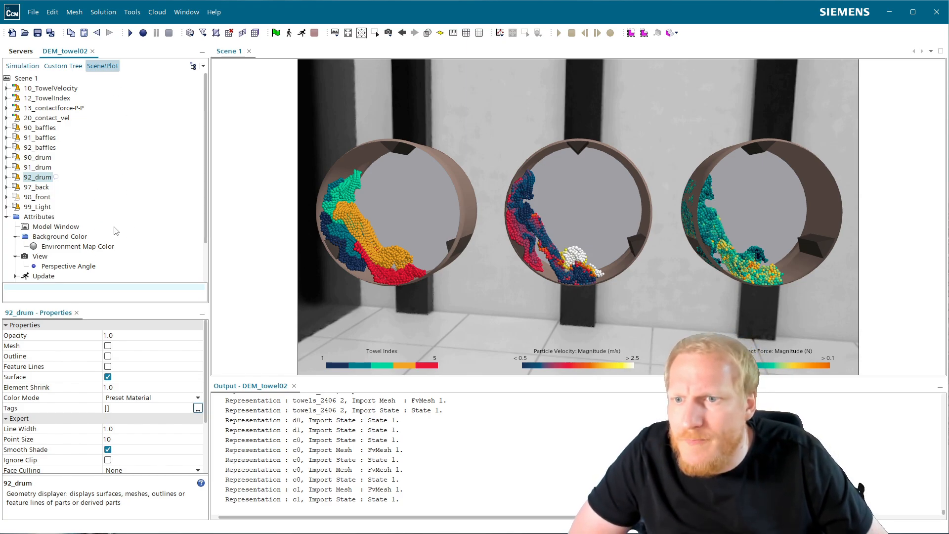
- Set the visual transform of the 92_baffles and 92_drum displayers to Dryer2
{"action": "scroll", "coordinate": [116, 231], "scroll_direction": "down", "scroll_amount": 3}
{"action": "scroll", "coordinate": [116, 231], "scroll_direction": "up", "scroll_amount": 3}
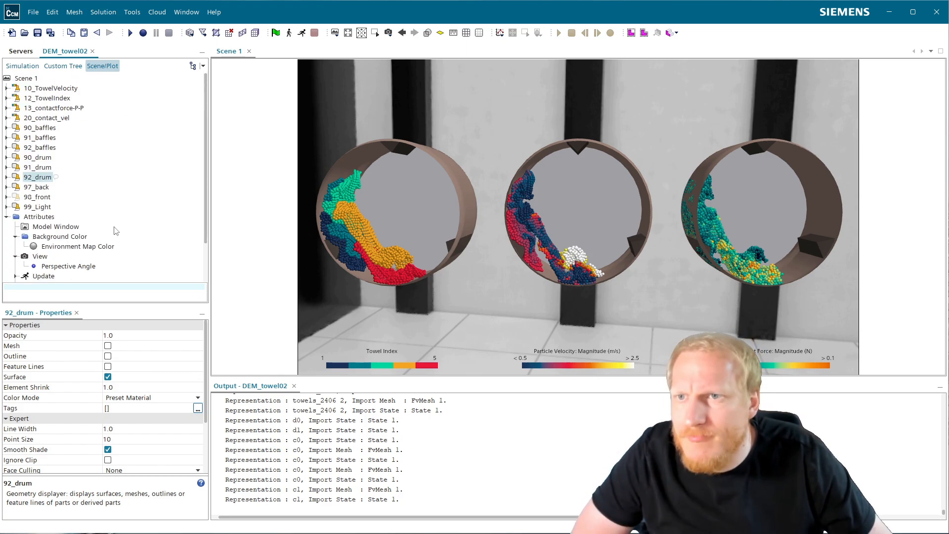
{"action": "left_click", "coordinate": [49, 148], "text": "ctrl"}
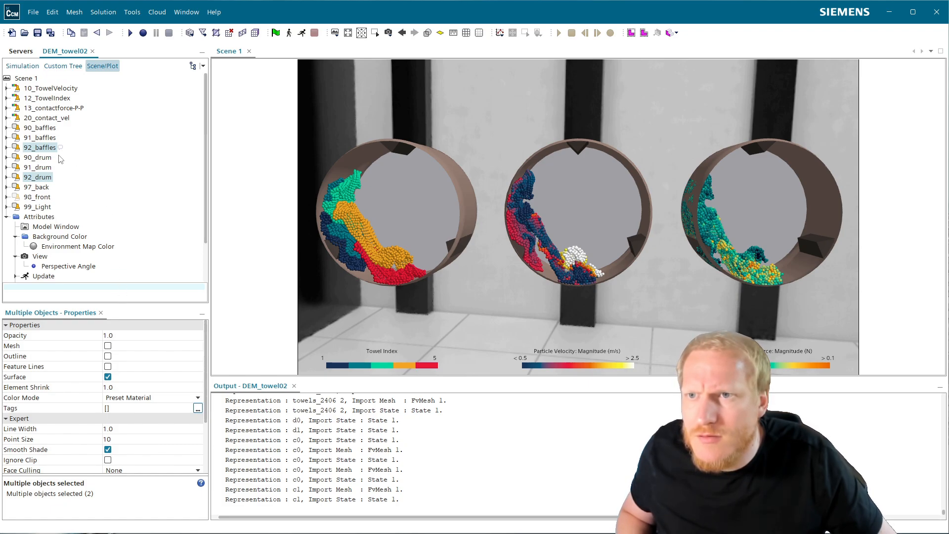
{"action": "scroll", "coordinate": [151, 422], "scroll_direction": "down", "scroll_amount": 2}
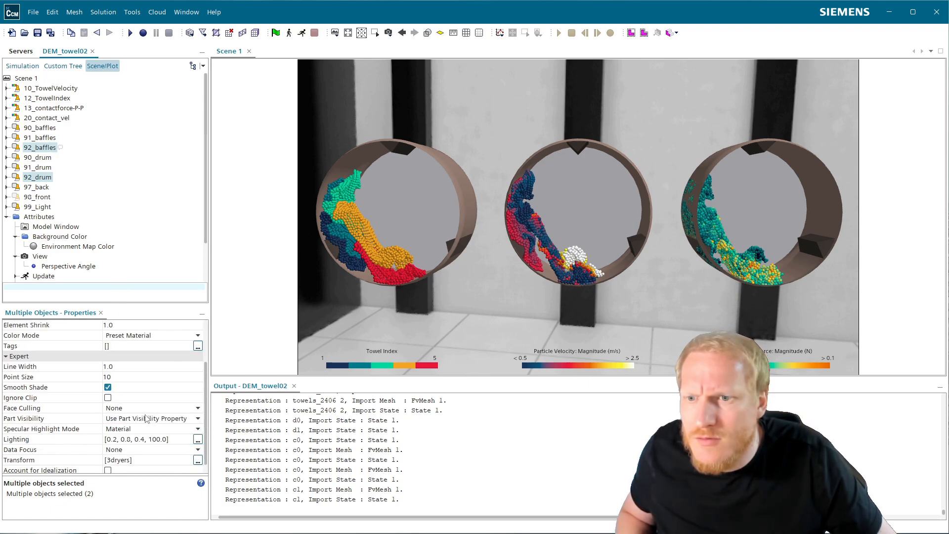
{"action": "left_click", "coordinate": [142, 461]}
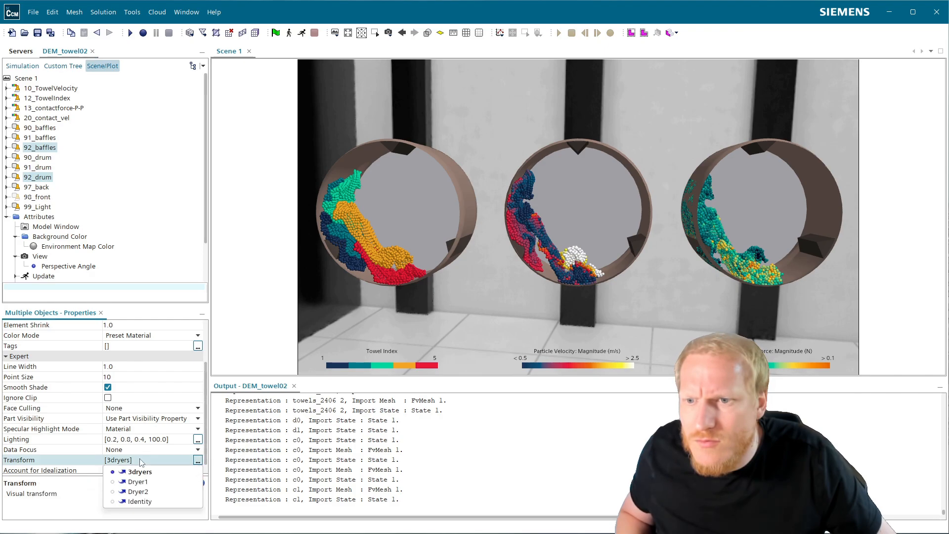
{"action": "left_click", "coordinate": [140, 491]}
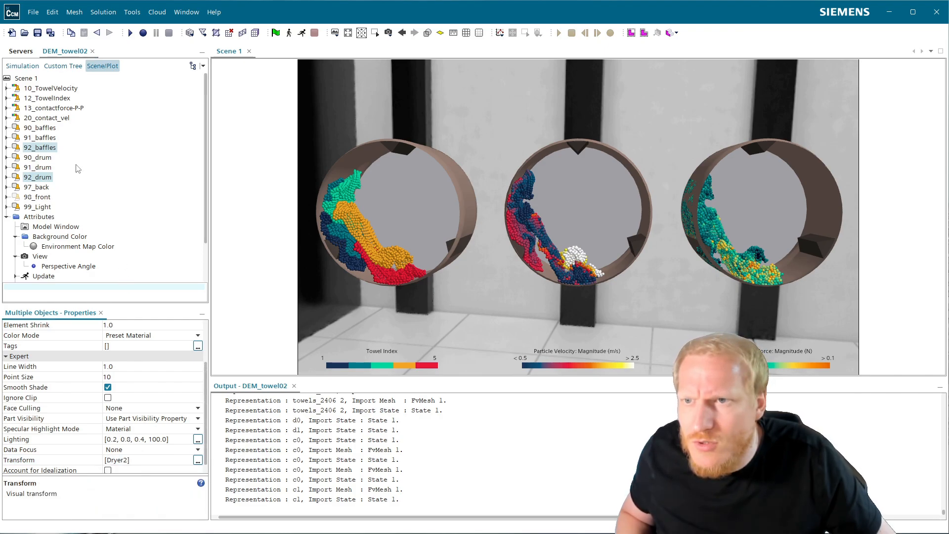
- Set the visual transform of the 91_baffles and 91_drum displayers to Dryer1
{"action": "left_click", "coordinate": [43, 168]}
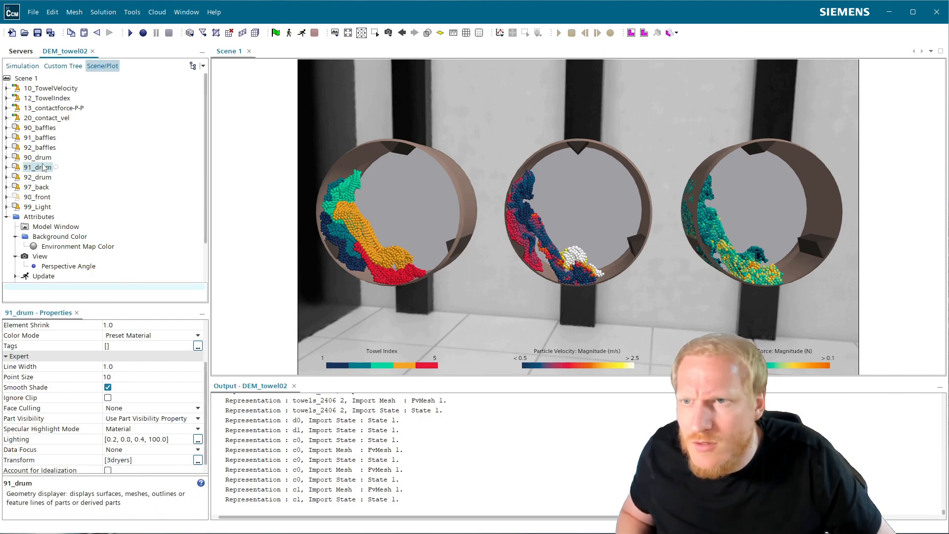
{"action": "left_click", "coordinate": [50, 139], "text": "ctrl"}
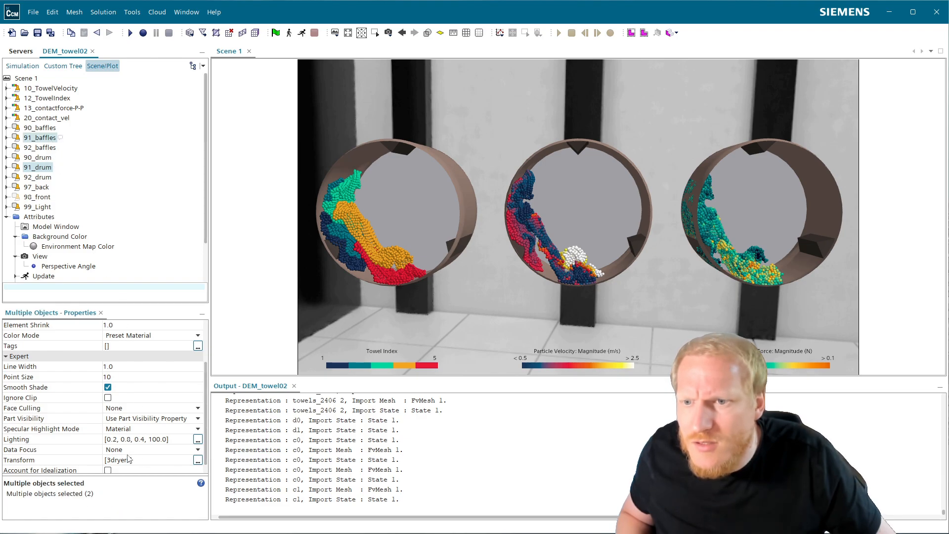
{"action": "left_click", "coordinate": [128, 460]}
{"action": "left_click", "coordinate": [137, 482]}
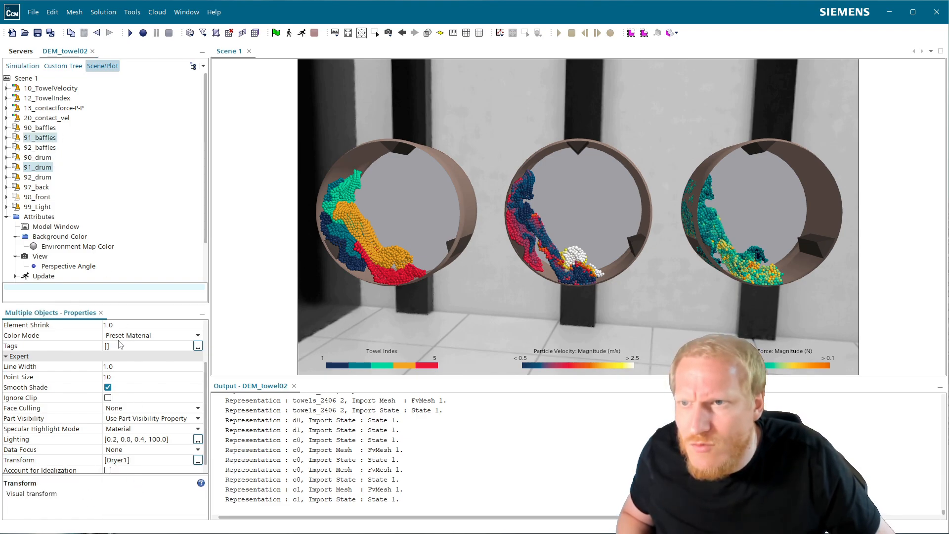
- Set the visual transform of the 90_baffles and 90_drum displayers to Identity
{"action": "left_click", "coordinate": [40, 158]}
{"action": "left_click", "coordinate": [46, 129], "text": "ctrl"}
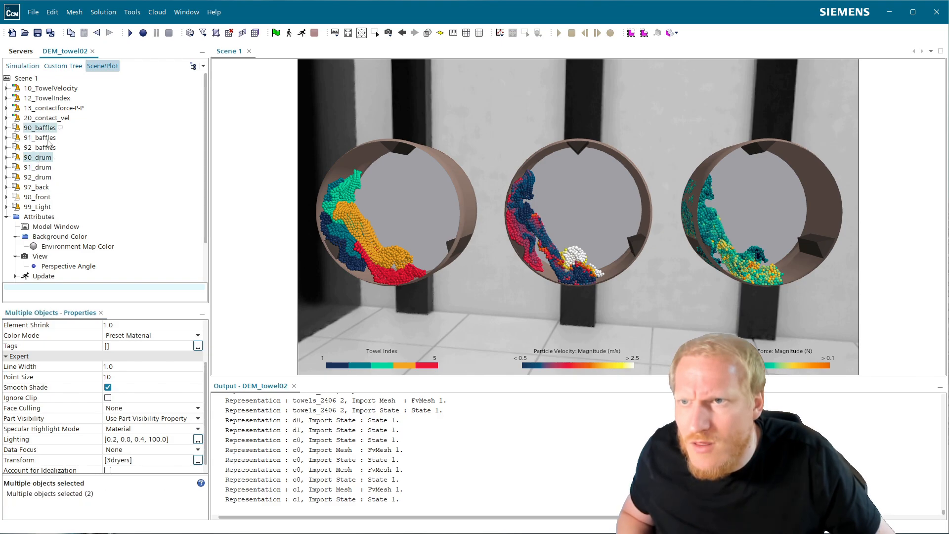
{"action": "left_click", "coordinate": [125, 461]}
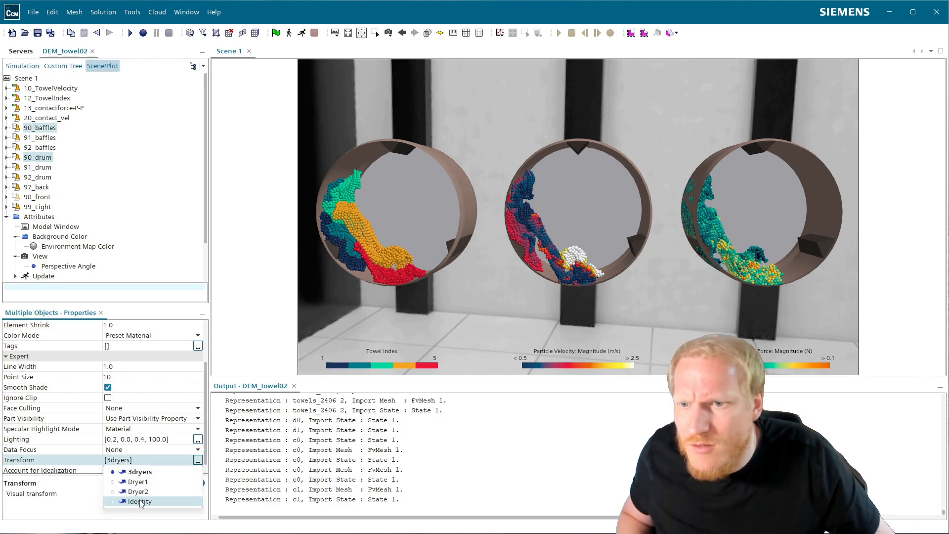
{"action": "left_click", "coordinate": [141, 502]}
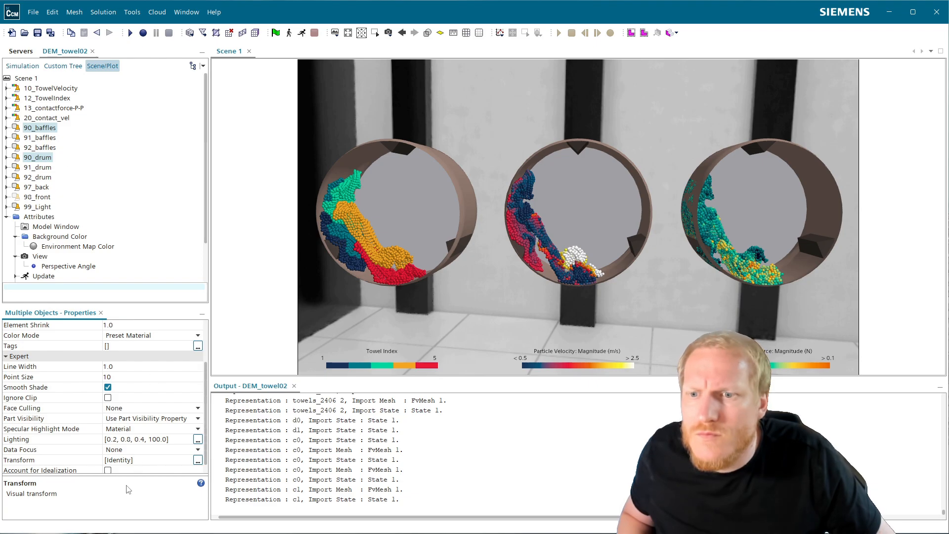
- Set the representation of the 90_baffles and 90_drum displayers to d0
{"action": "scroll", "coordinate": [135, 465], "scroll_direction": "down", "scroll_amount": 1}
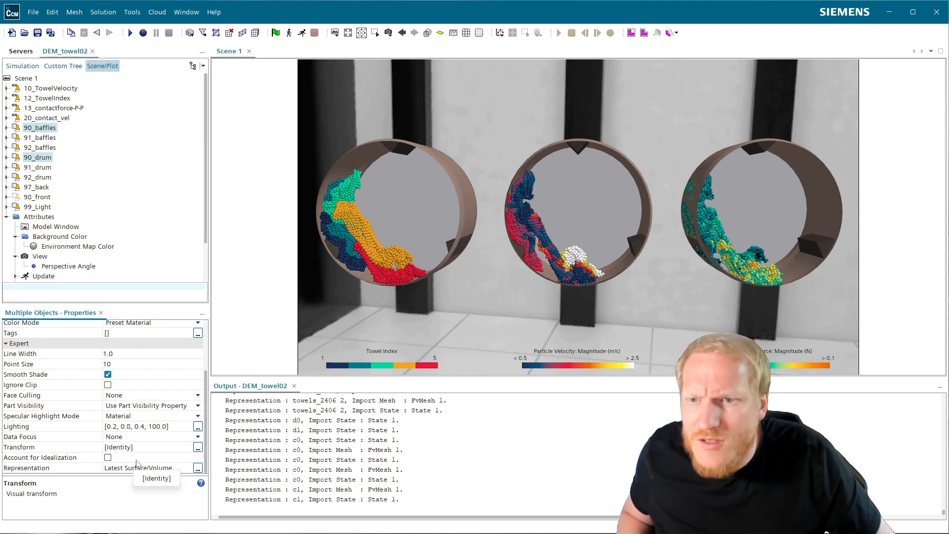
{"action": "left_click", "coordinate": [198, 468]}
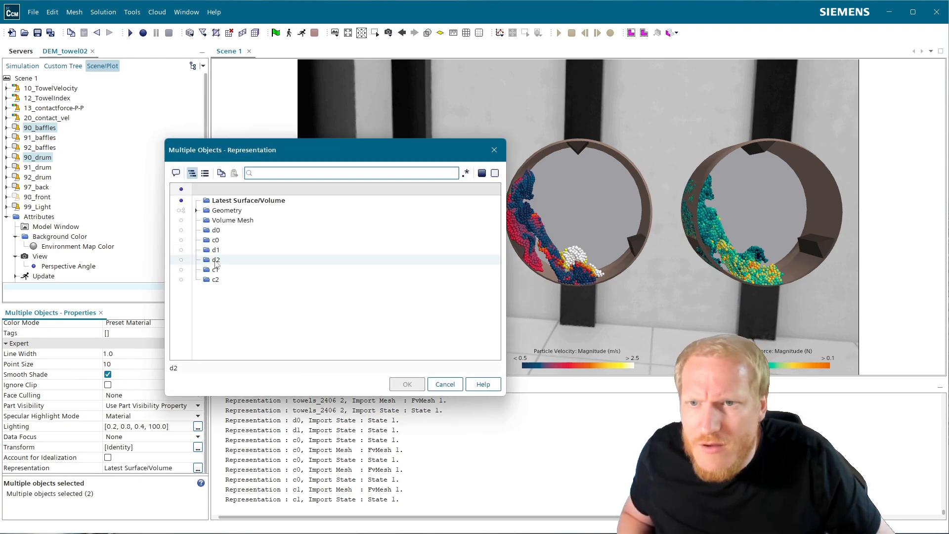
{"action": "left_click", "coordinate": [227, 232]}
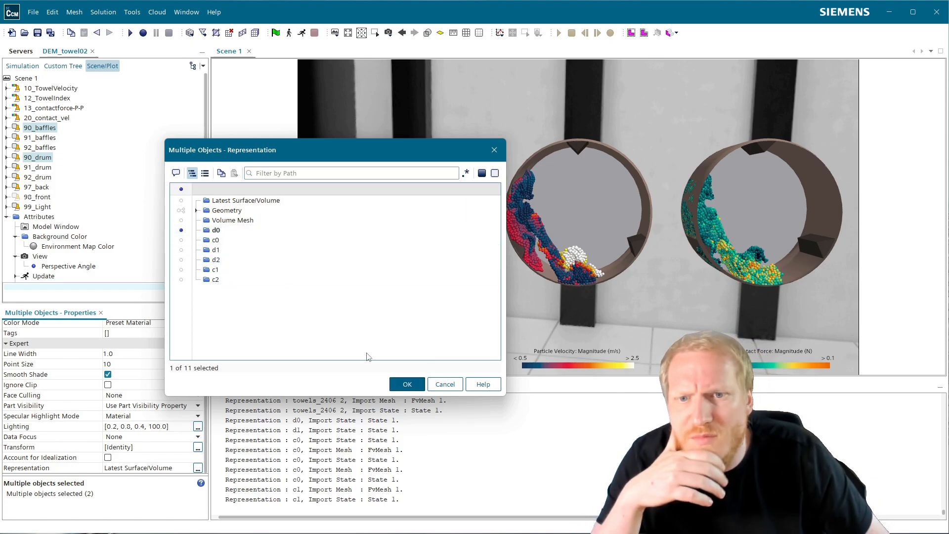
{"action": "left_click", "coordinate": [404, 386]}
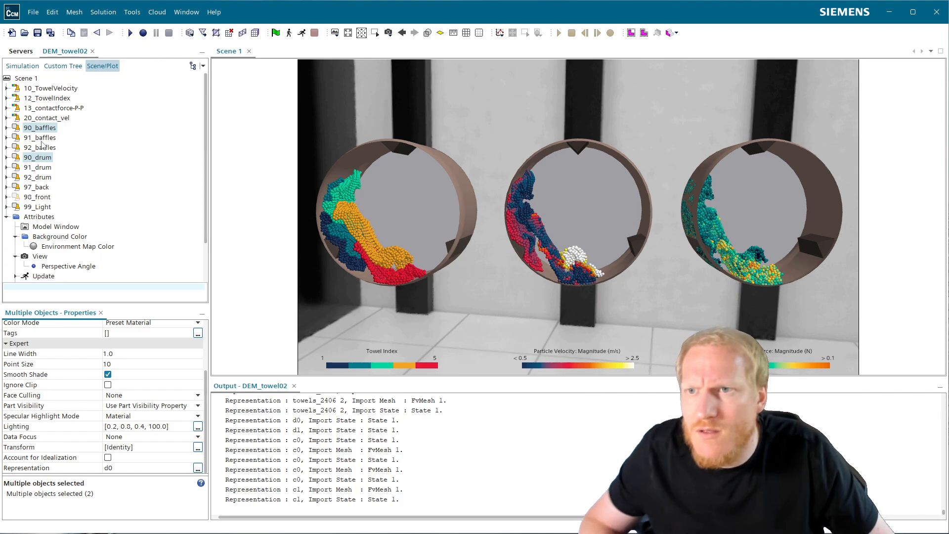
- Rename the 12_TowelIndex displayer as 10_TowelIndex
{"action": "left_click", "coordinate": [65, 90]}
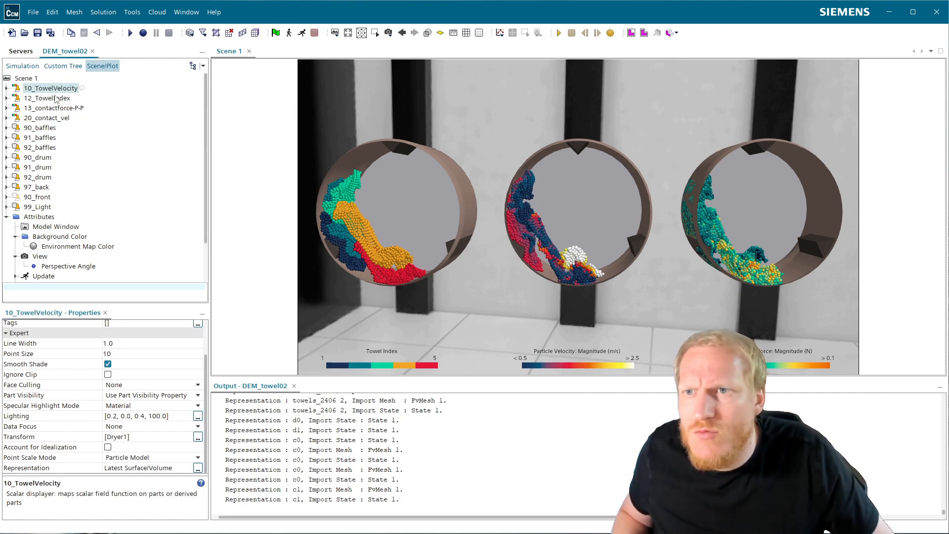
{"action": "left_click", "coordinate": [57, 99]}
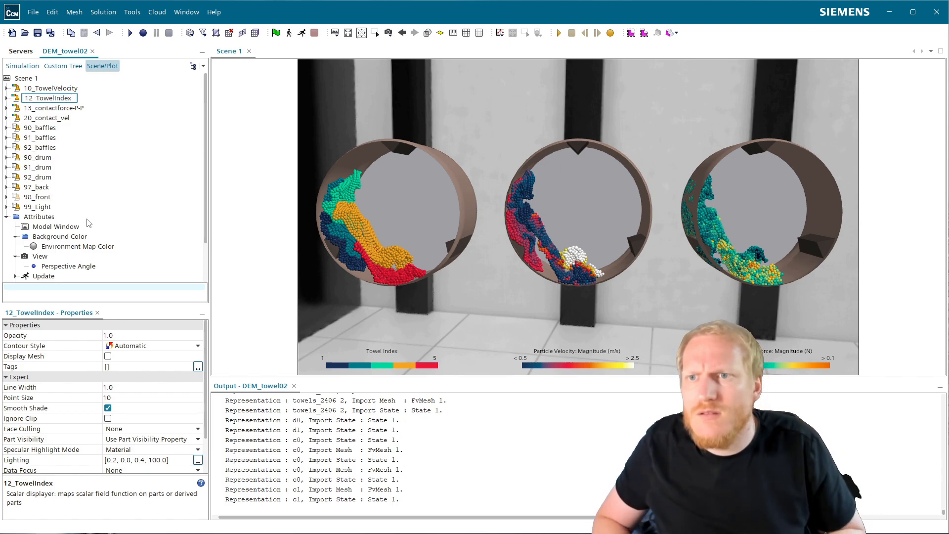
{"action": "key", "text": "BackSpace"}
{"action": "type", "text": "0"}
{"action": "key", "text": "Return"}
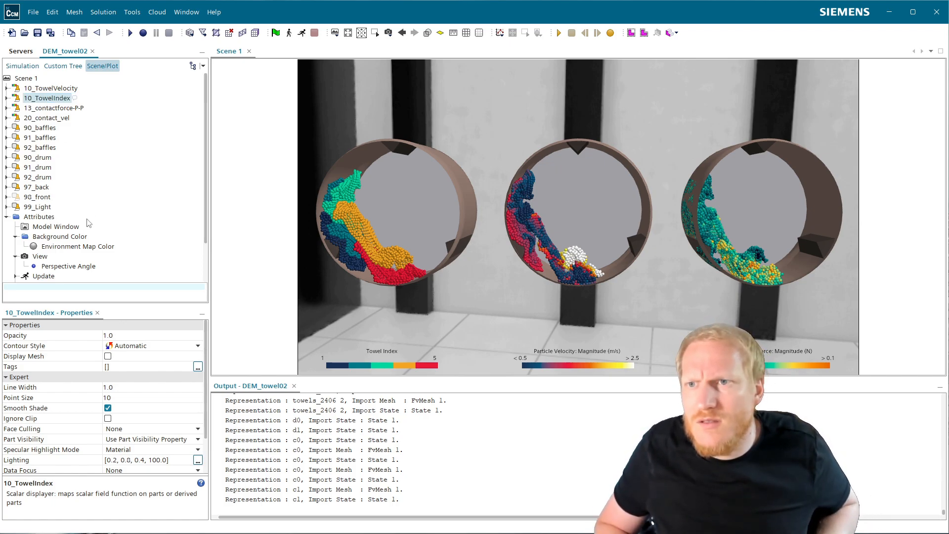
- Rename the 10_TowelVelocity displayer as 11_TowelVelocity
{"action": "key", "text": "Up"}
{"action": "key", "text": "F2"}
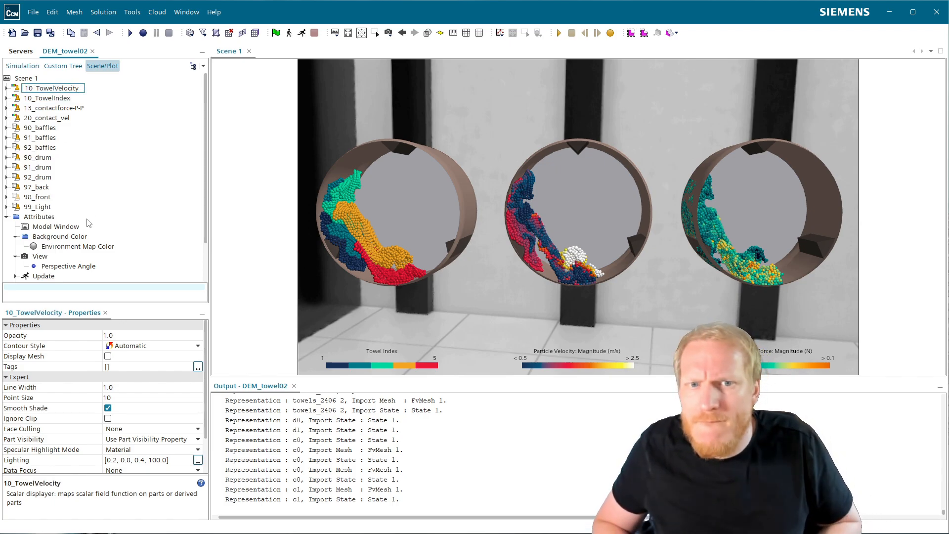
{"action": "type", "text": "1"}
{"action": "key", "text": "Return"}
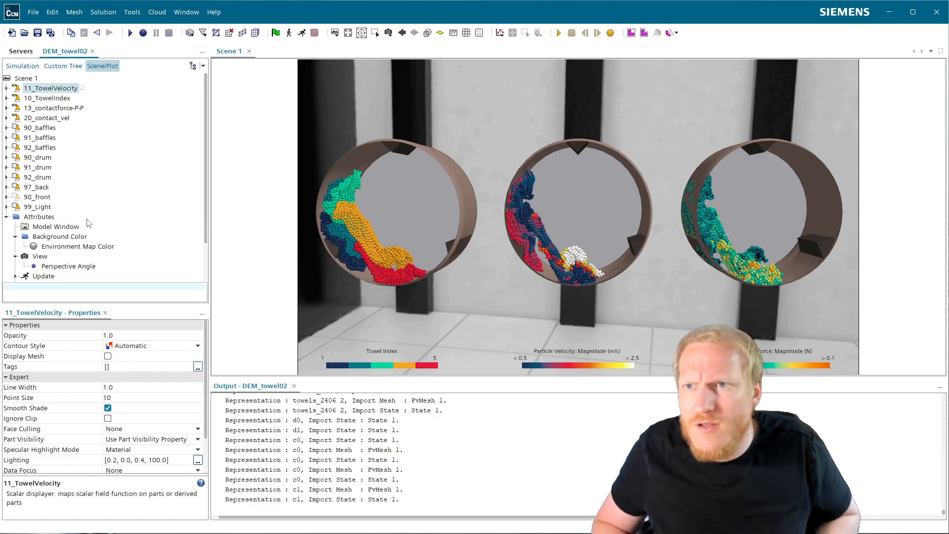
- Rename the 13_contactforce-P-P displayer as 12_contactforce-P-P and refresh Scene 1 to re-sort its displayers
{"action": "key", "text": "Down"}
{"action": "key", "text": "Down"}
{"action": "key", "text": "F2"}
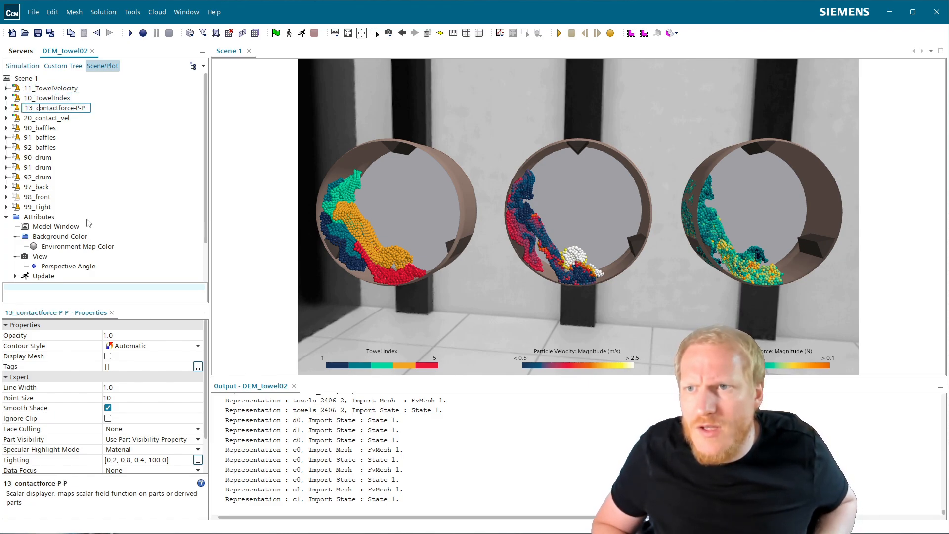
{"action": "type", "text": "2"}
{"action": "key", "text": "Return"}
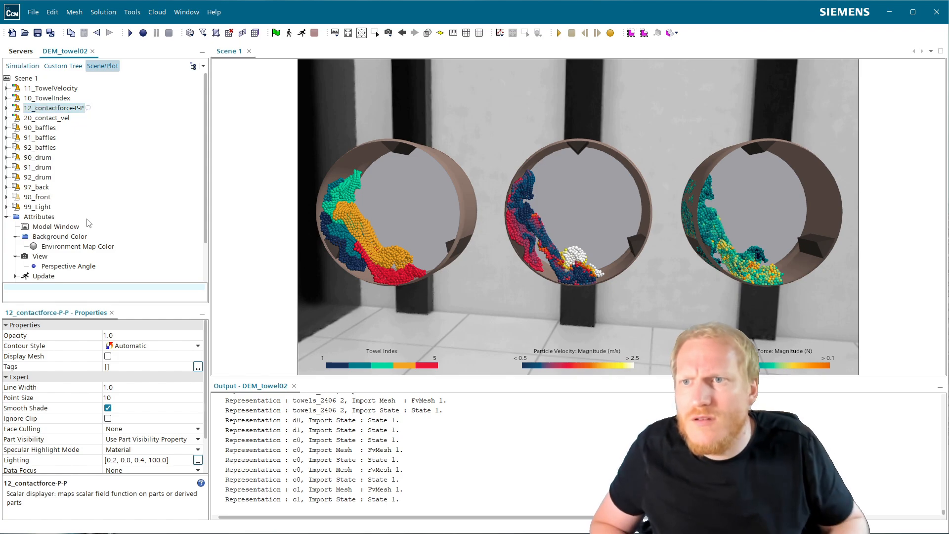
{"action": "right_click", "coordinate": [26, 81]}
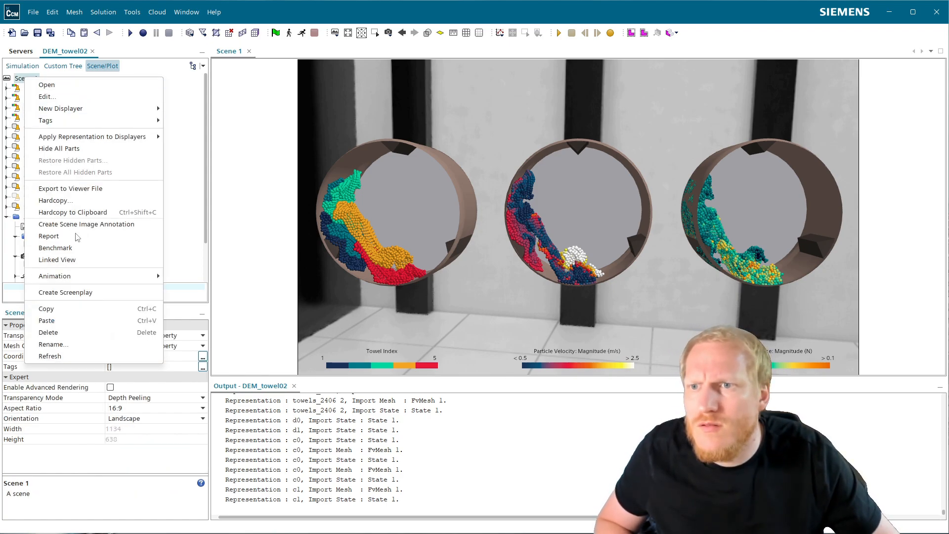
{"action": "left_click", "coordinate": [73, 355]}
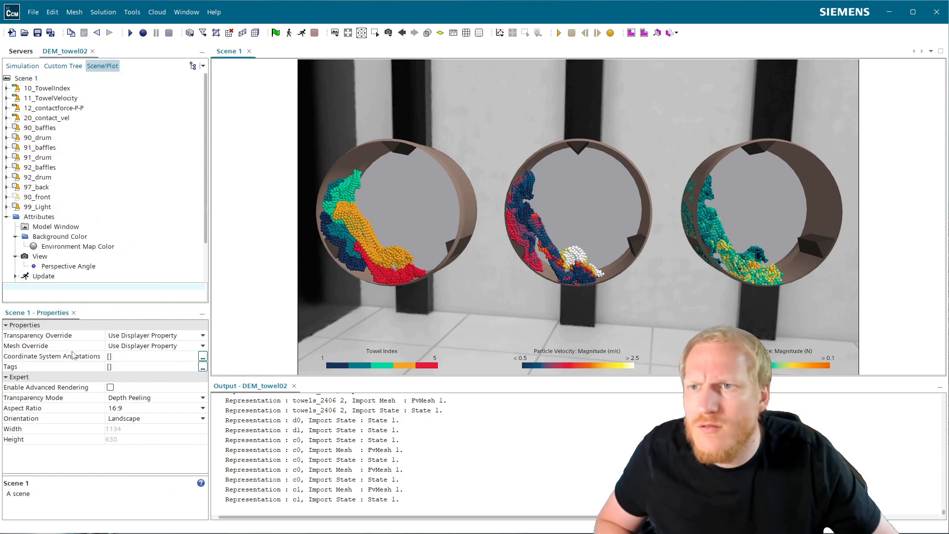
- Make two copies of the 20_contact_vel displayer in Scene 1 and refresh the scene's displayer order
{"action": "left_click", "coordinate": [58, 120]}
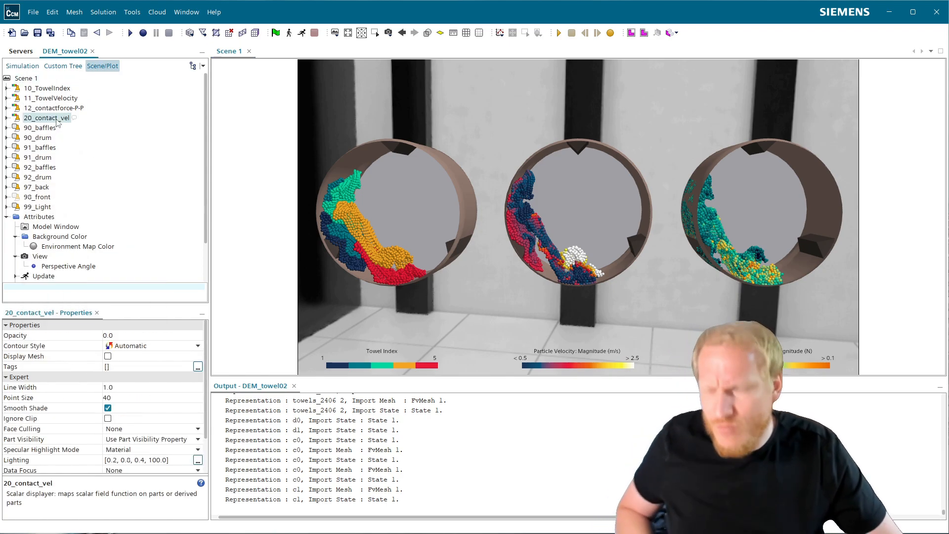
{"action": "left_click", "coordinate": [27, 79]}
{"action": "key", "text": "ctrl+v"}
{"action": "key", "text": "ctrl+v"}
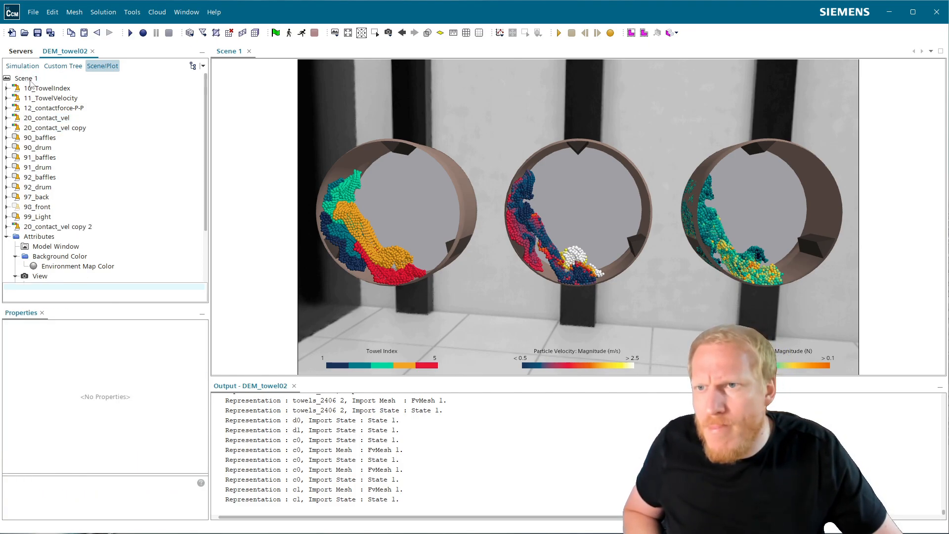
{"action": "left_click", "coordinate": [51, 119]}
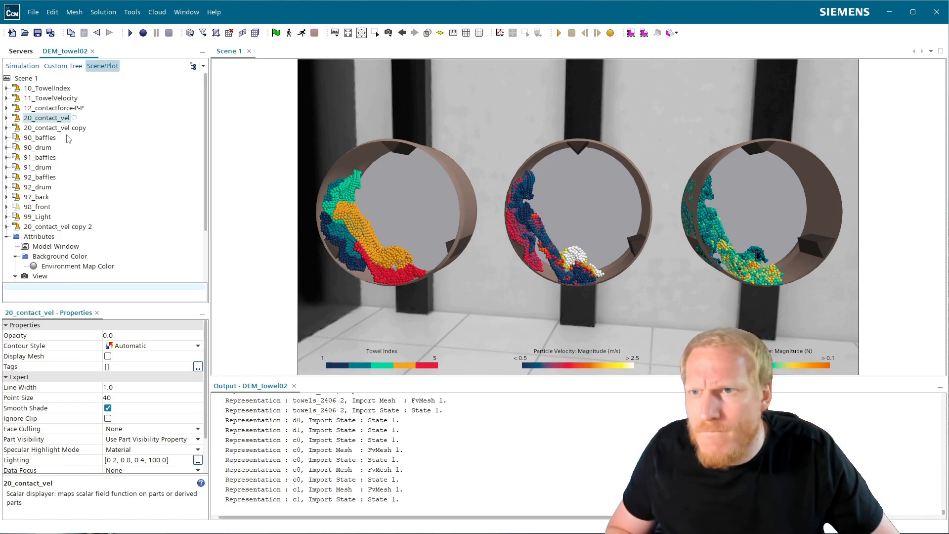
{"action": "right_click", "coordinate": [15, 79]}
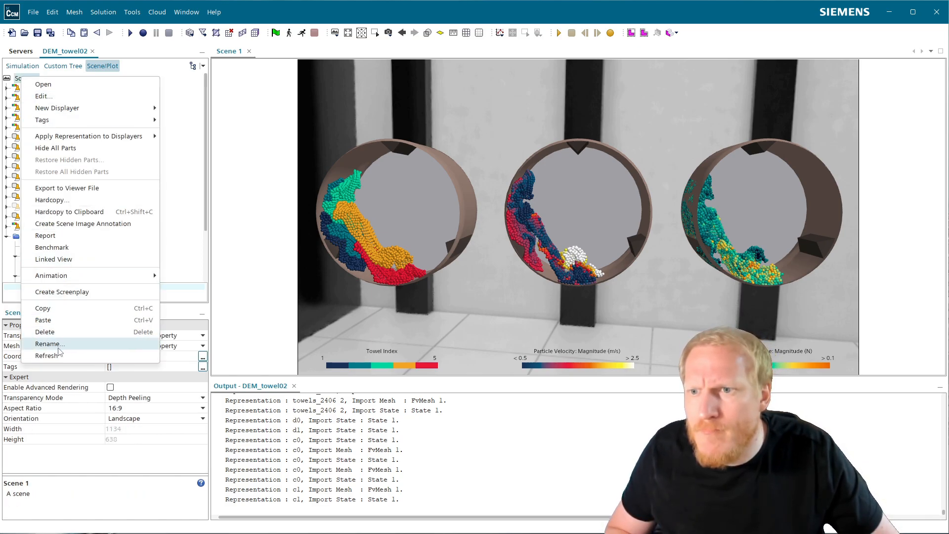
{"action": "left_click", "coordinate": [30, 354]}
- Rename the first copy of the contact velocity displayer as 21_contact_vel
{"action": "left_click", "coordinate": [56, 111]}
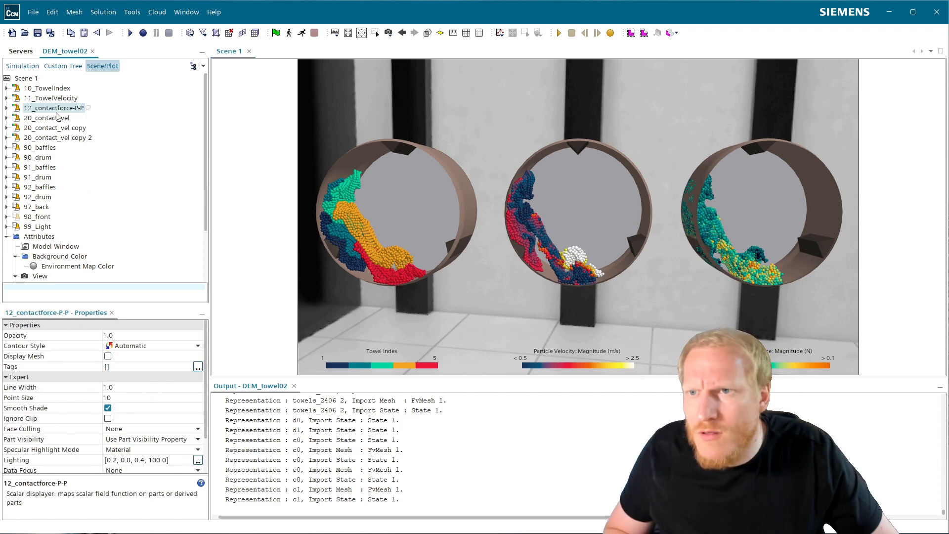
{"action": "left_click", "coordinate": [55, 118]}
{"action": "key", "text": "F2"}
{"action": "left_click", "coordinate": [53, 128]}
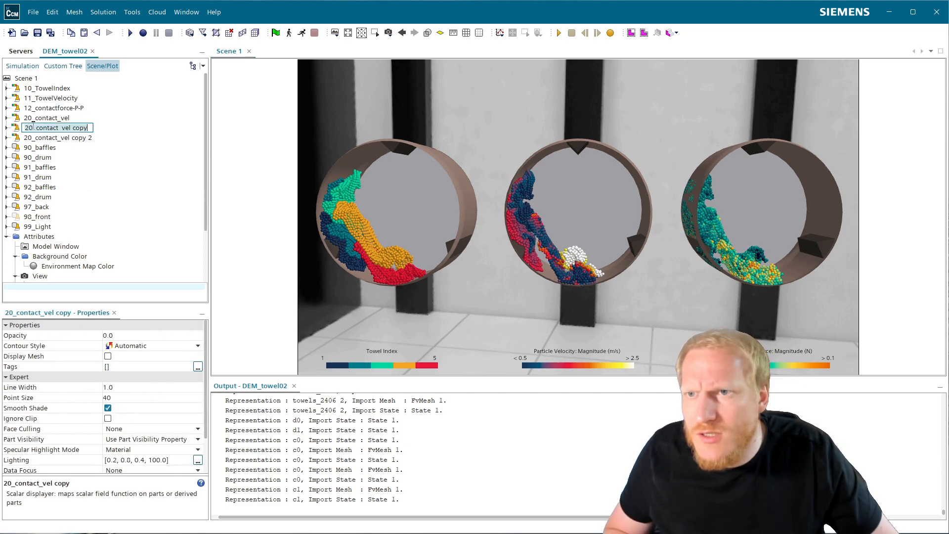
{"action": "key", "text": "F2"}
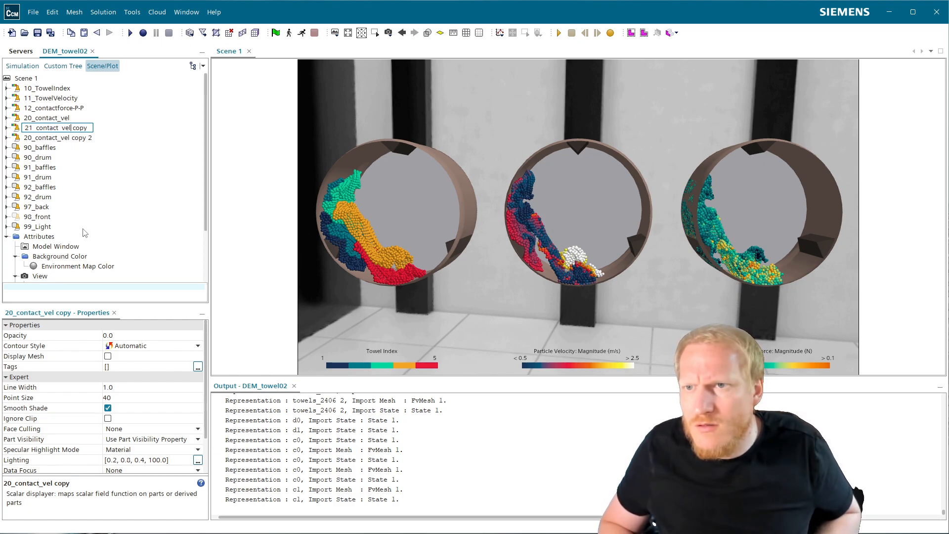
{"action": "key", "text": "Delete"}
{"action": "key", "text": "Delete"}
{"action": "key", "text": "Return"}
- Rename the second copy of the contact velocity displayer as 22_contact_vel
{"action": "key", "text": "Down"}
{"action": "key", "text": "F2"}
{"action": "key", "text": "Left"}
{"action": "key", "text": "Left"}
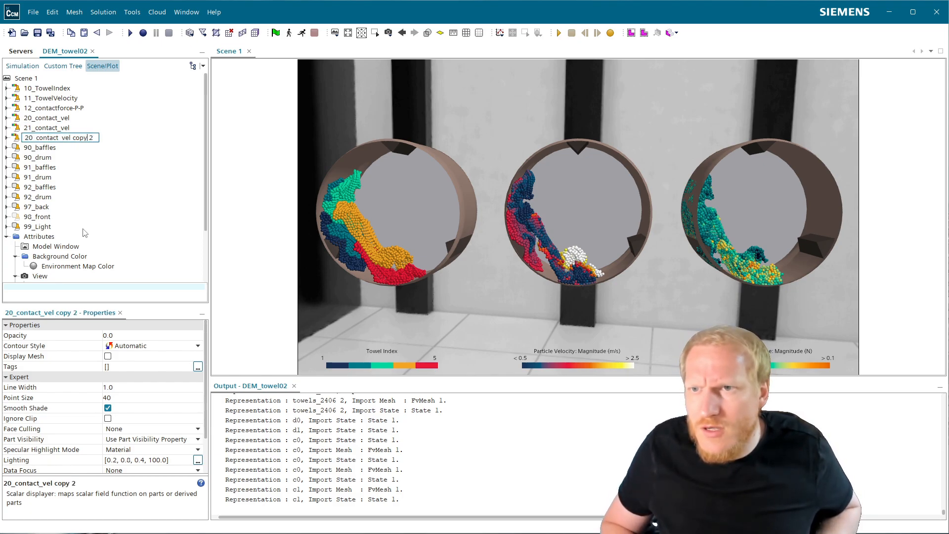
{"action": "key", "text": "Delete"}
{"action": "type", "text": "2"}
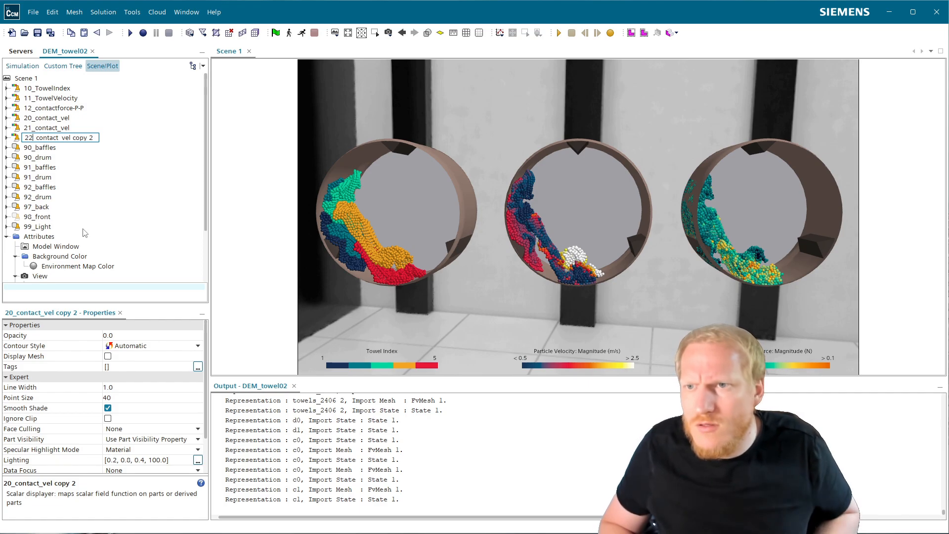
{"action": "key", "text": "Delete"}
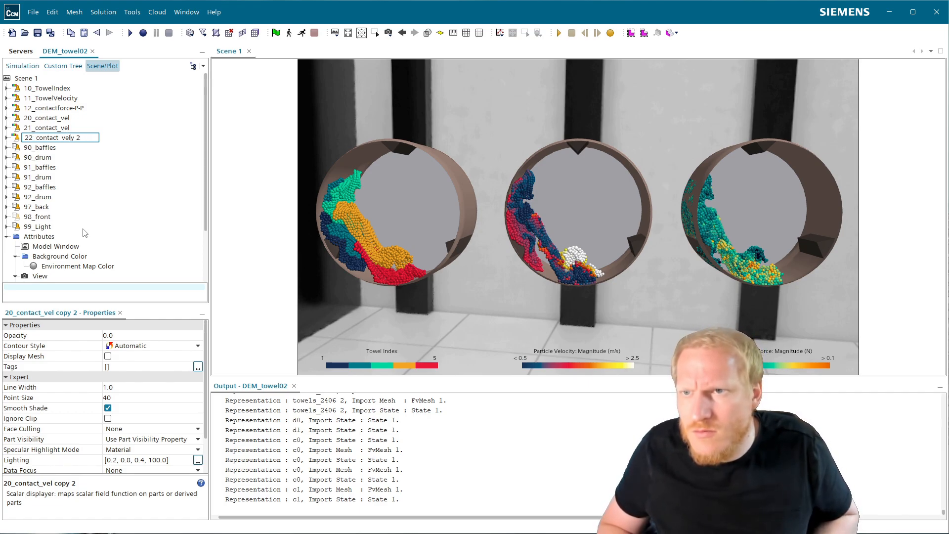
{"action": "key", "text": "Return"}
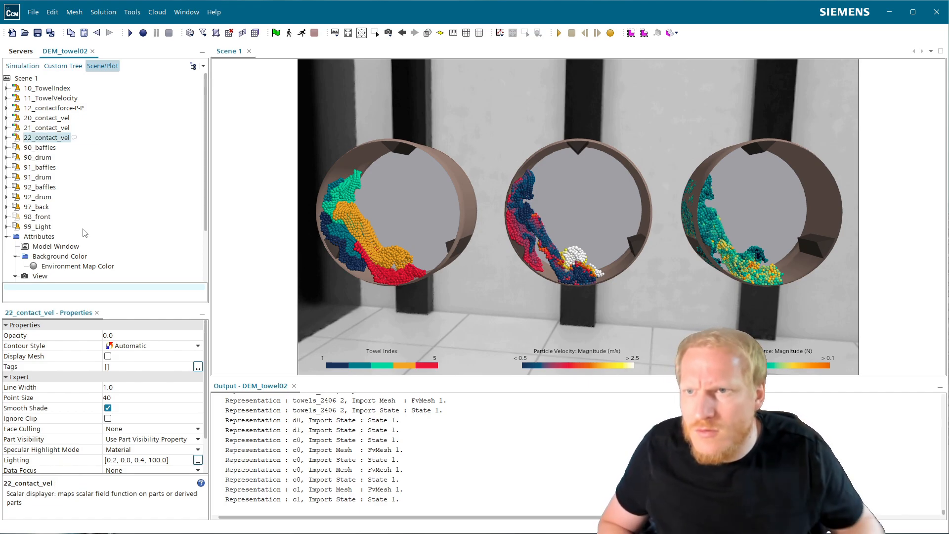
- Set the visual transform of the 22_contact_vel displayer to Dryer2
{"action": "scroll", "coordinate": [158, 456], "scroll_direction": "down", "scroll_amount": 2}
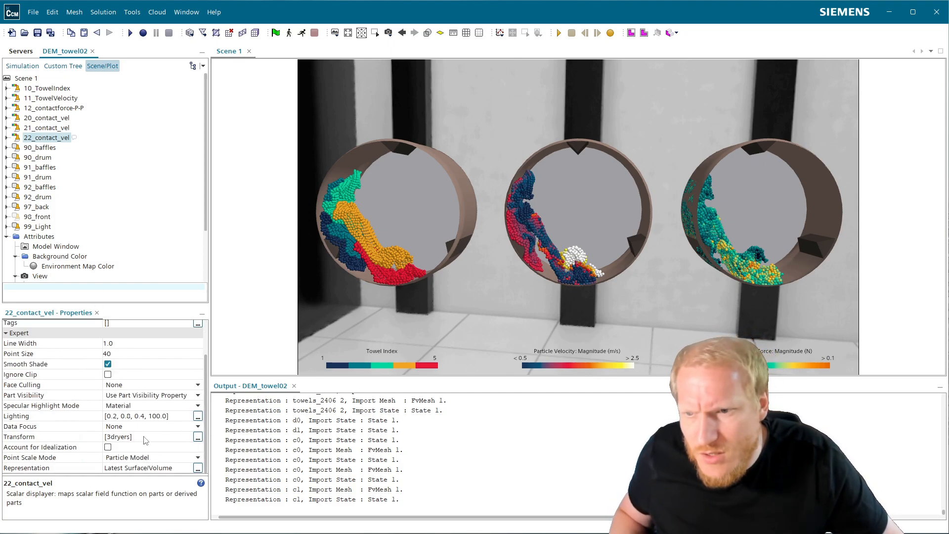
{"action": "left_click", "coordinate": [145, 439]}
{"action": "left_click", "coordinate": [131, 468]}
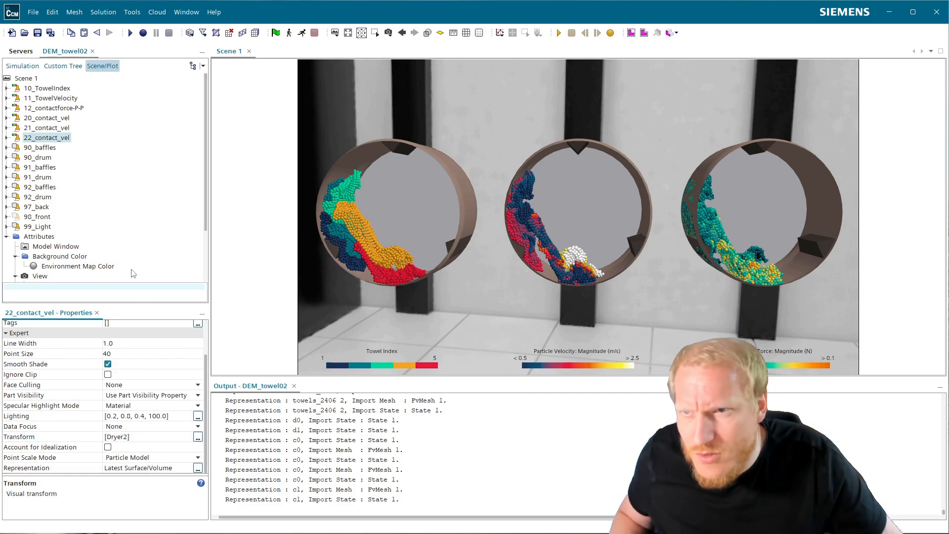
- Set the visual transform of the 21_contact_vel displayer to Dryer1
{"action": "left_click", "coordinate": [52, 128]}
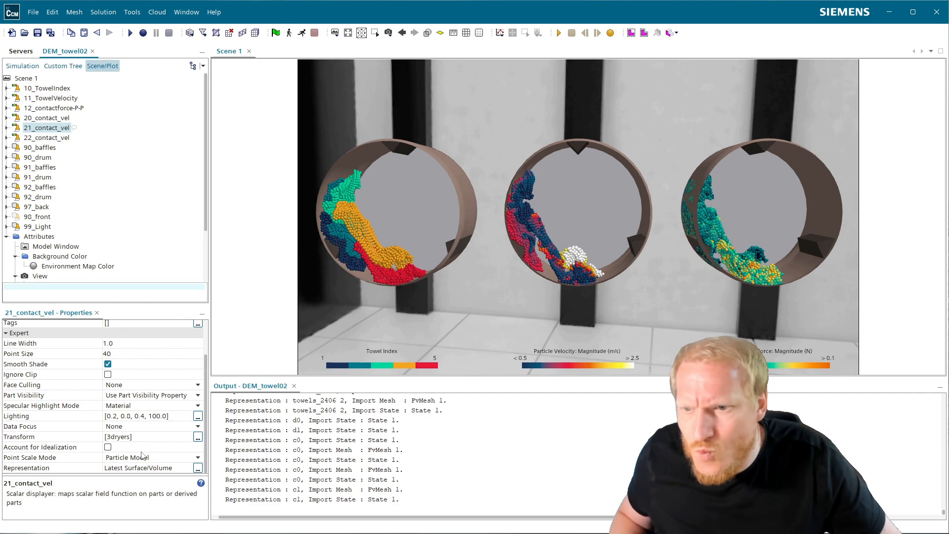
{"action": "left_click", "coordinate": [130, 470]}
{"action": "key", "text": "Escape"}
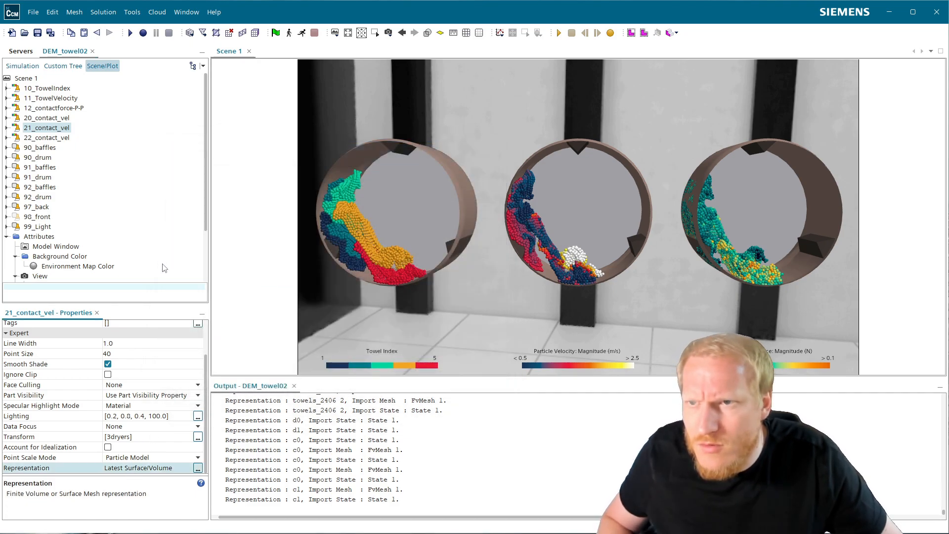
{"action": "left_click", "coordinate": [129, 438]}
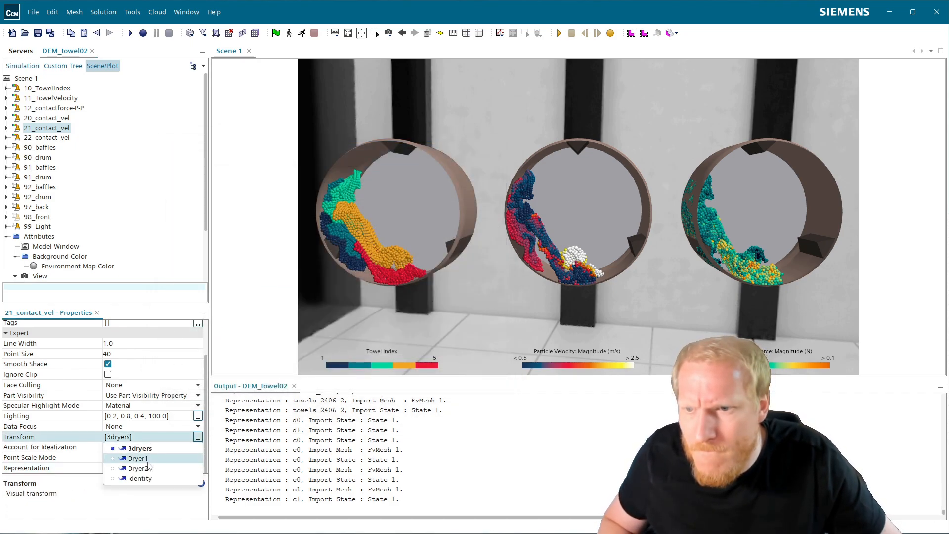
{"action": "left_click", "coordinate": [148, 460]}
- Set the visual transform of the 20_contact_vel displayer to Identity
{"action": "left_click", "coordinate": [56, 119]}
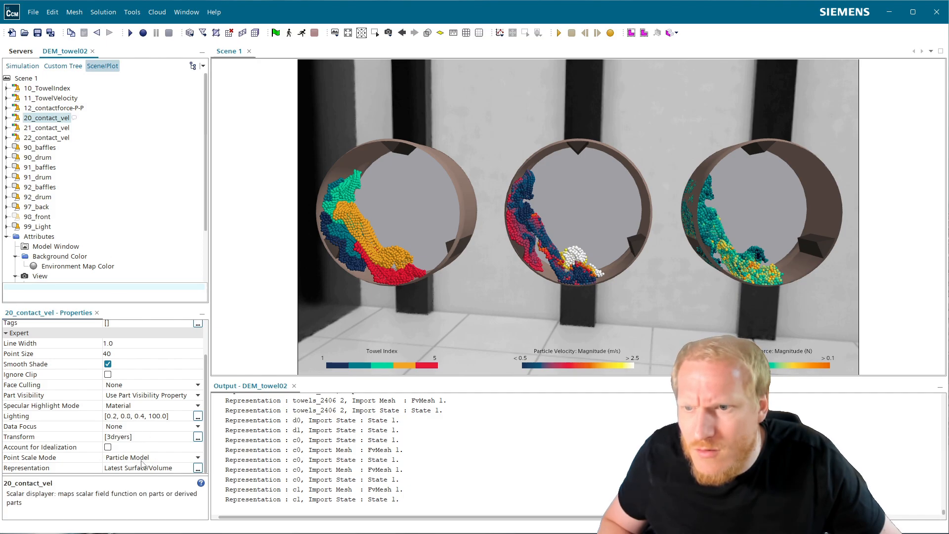
{"action": "left_click", "coordinate": [139, 438]}
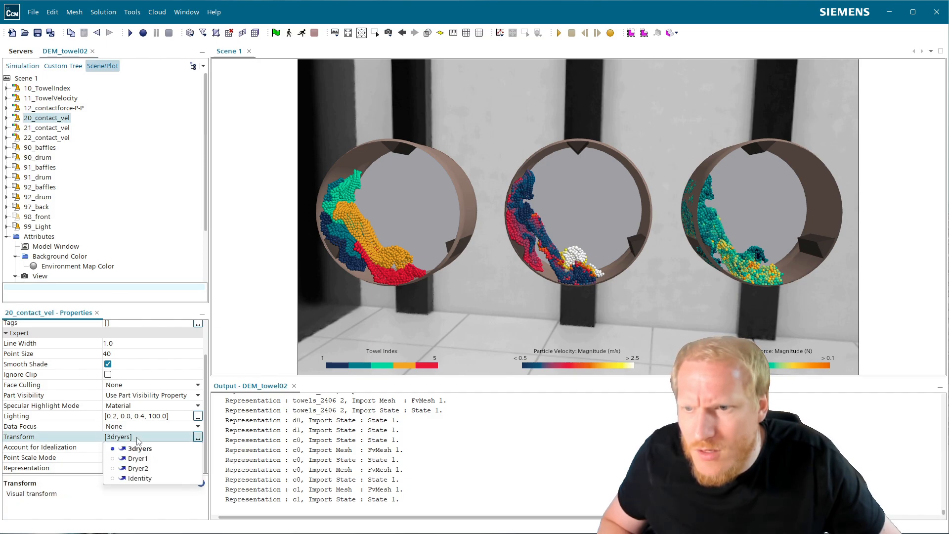
{"action": "left_click", "coordinate": [143, 480]}
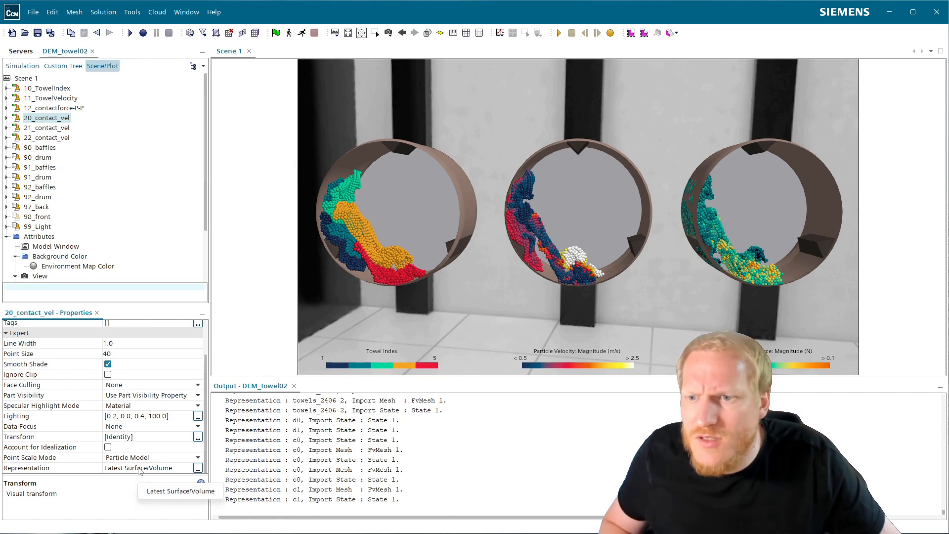
- Set the representation of the 20_contact_vel displayer to c0
{"action": "left_click", "coordinate": [197, 468]}
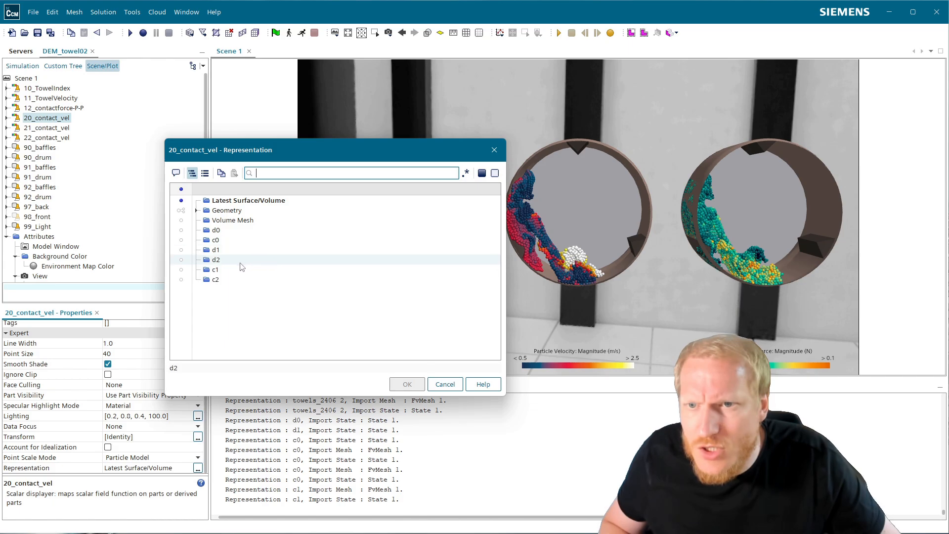
{"action": "left_click", "coordinate": [224, 241]}
{"action": "left_click", "coordinate": [407, 385]}
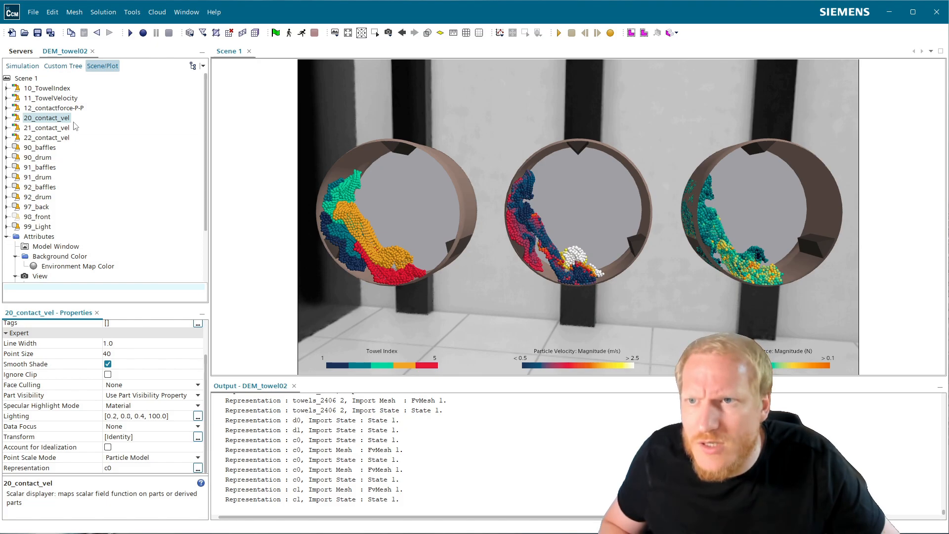
- Set the representation of the 21_contact_vel displayer to c1
{"action": "left_click", "coordinate": [64, 129]}
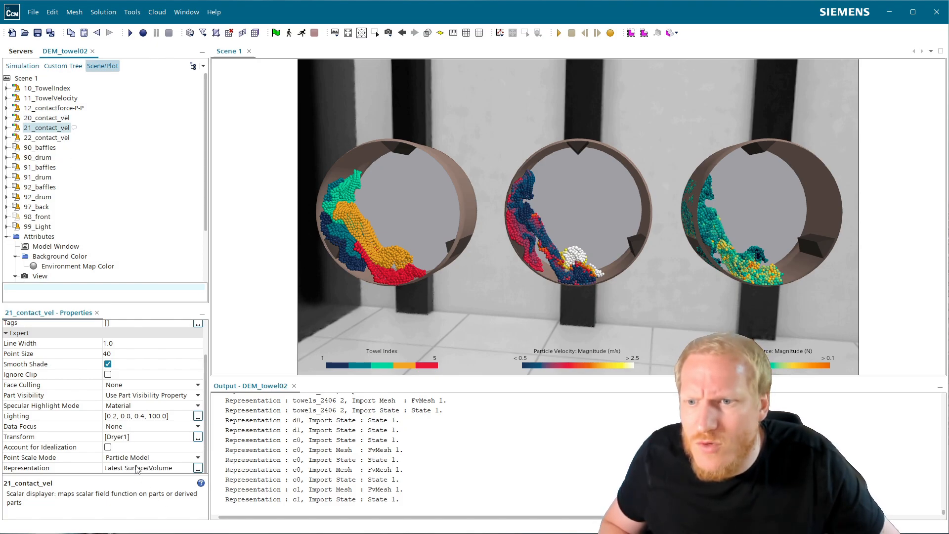
{"action": "left_click", "coordinate": [198, 467]}
{"action": "left_click", "coordinate": [216, 269]}
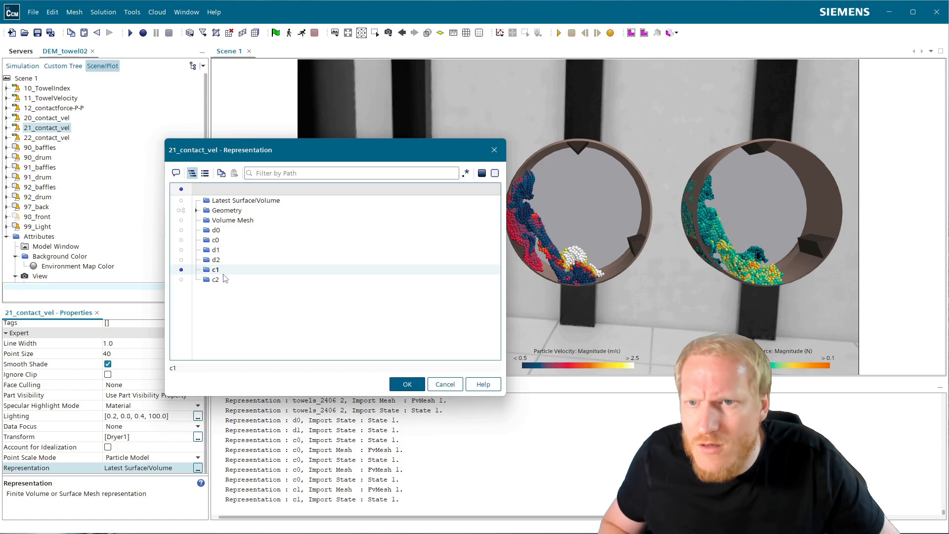
{"action": "left_click", "coordinate": [407, 384]}
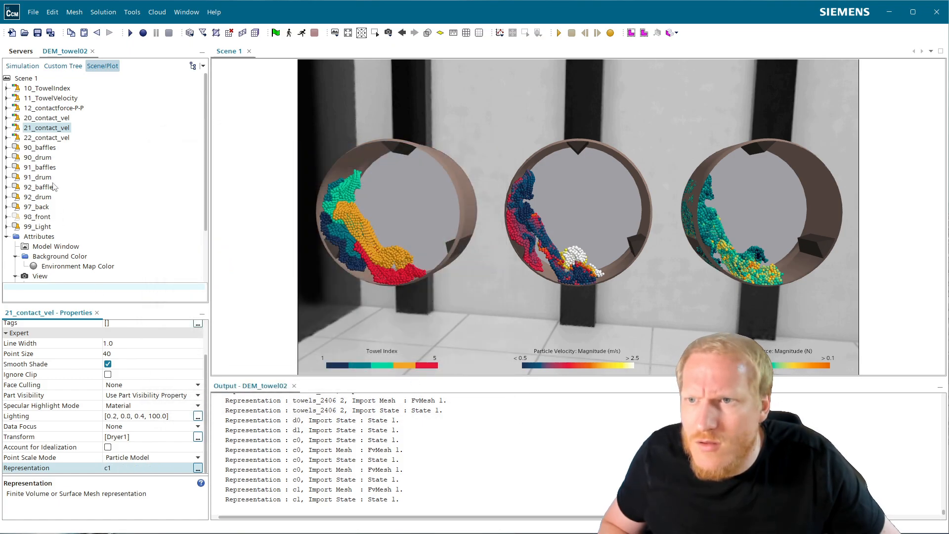
- Set the representation of the 22_contact_vel displayer to c2
{"action": "left_click", "coordinate": [53, 138]}
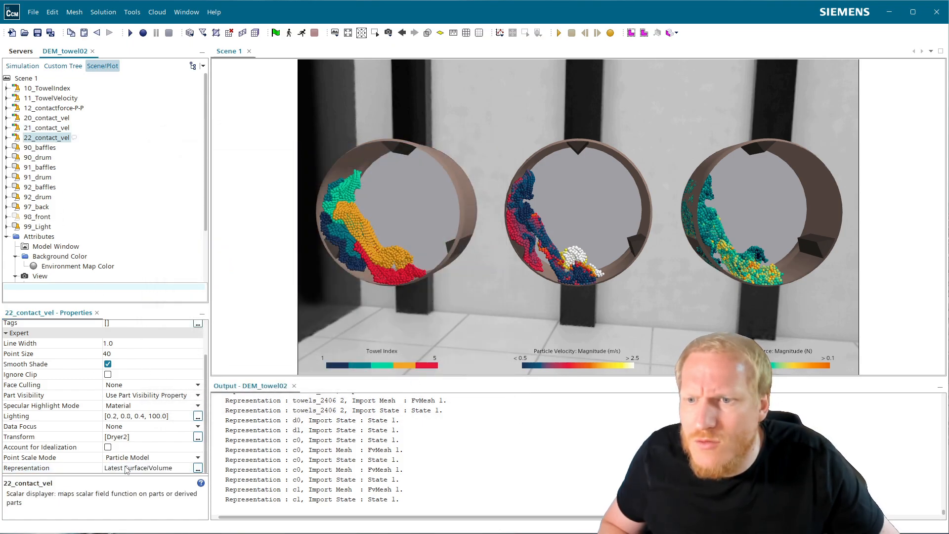
{"action": "left_click", "coordinate": [198, 467]}
{"action": "left_click", "coordinate": [216, 279]}
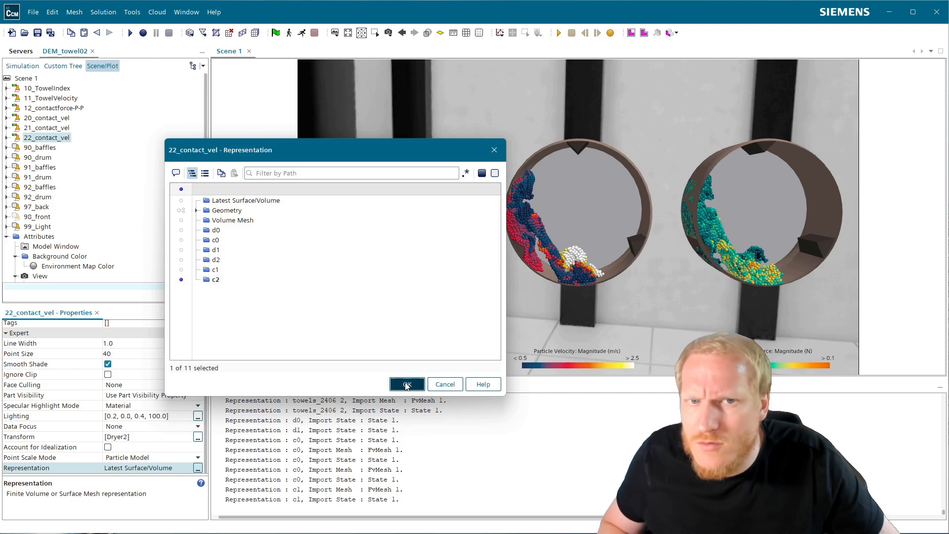
{"action": "left_click", "coordinate": [406, 385]}
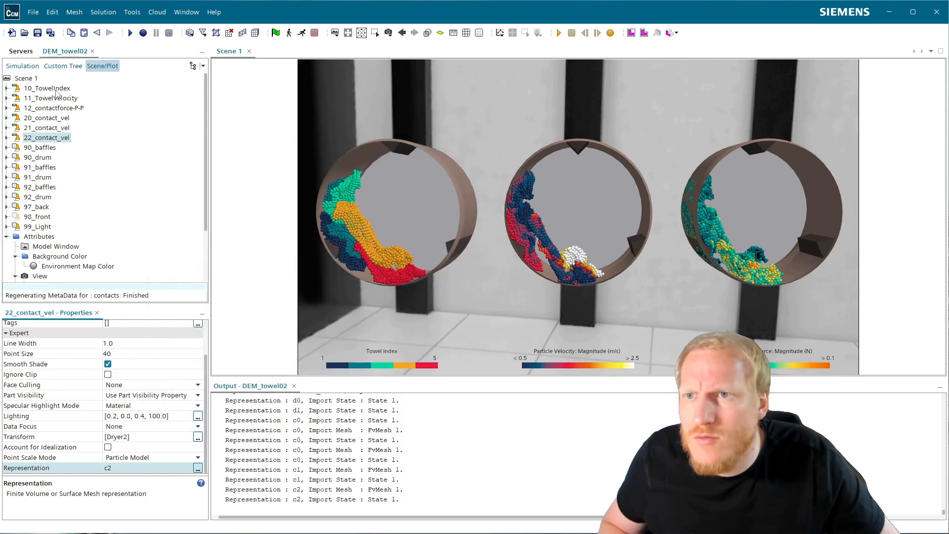
- Check the representation shared by the 10_TowelIndex, 90_baffles and 90_drum displayers, and that of 90_baffles alone
{"action": "left_click", "coordinate": [56, 89]}
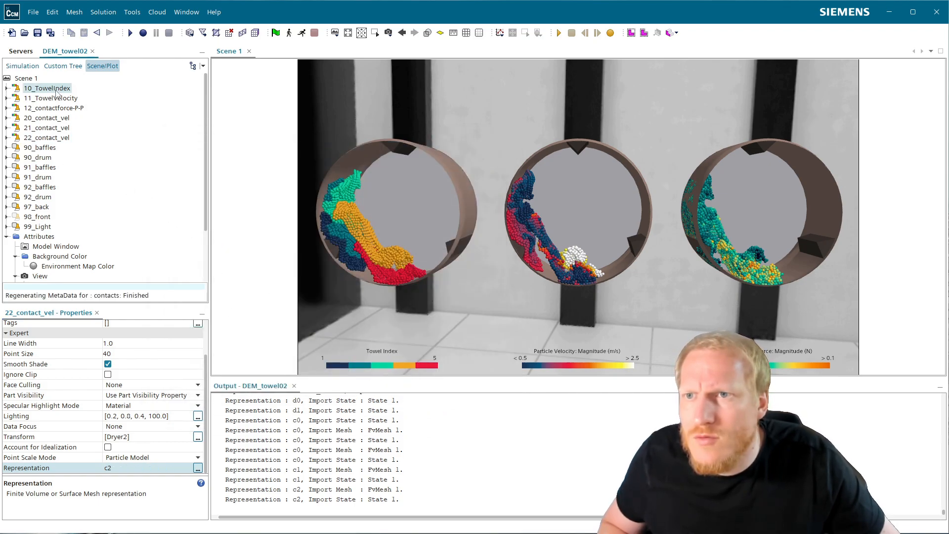
{"action": "left_click", "coordinate": [47, 149], "text": "ctrl"}
{"action": "left_click", "coordinate": [46, 158], "text": "ctrl"}
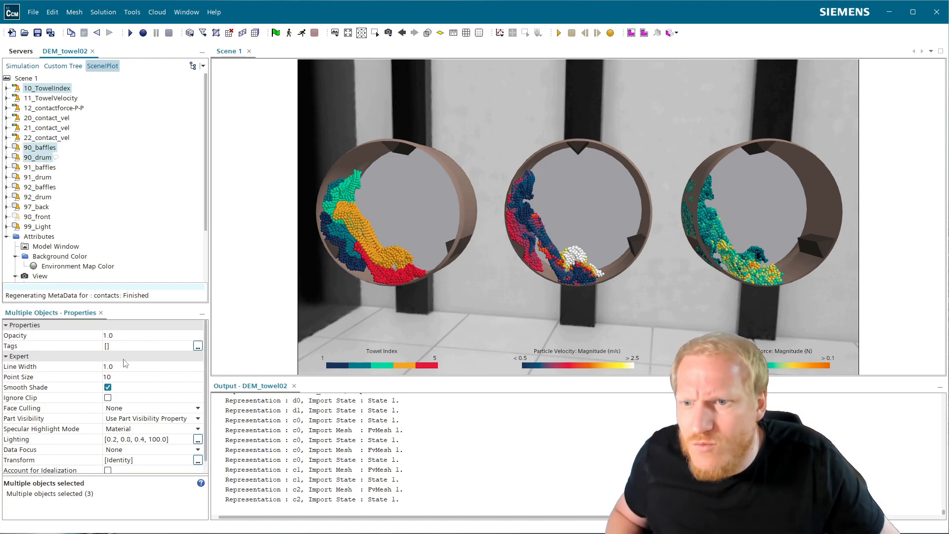
{"action": "scroll", "coordinate": [138, 470], "scroll_direction": "down", "scroll_amount": 1}
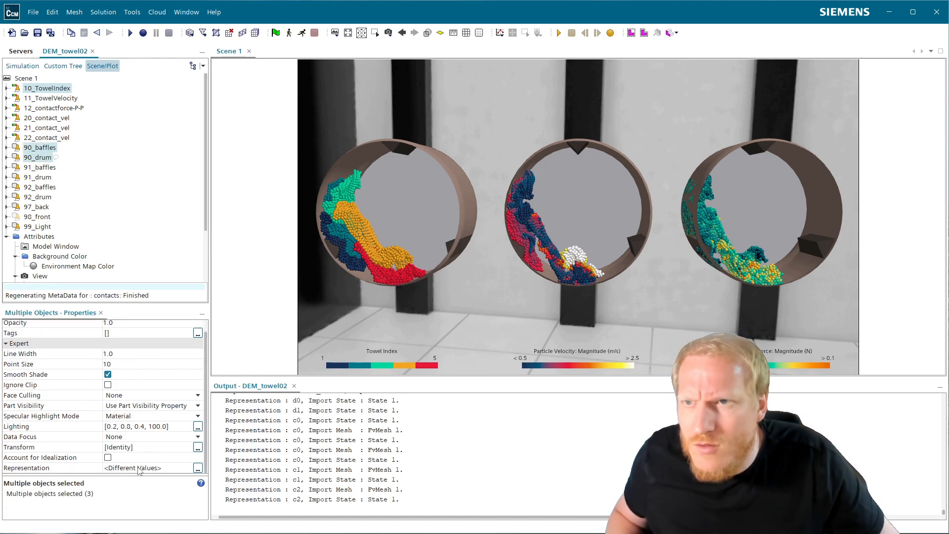
{"action": "left_click", "coordinate": [50, 148]}
{"action": "scroll", "coordinate": [138, 404], "scroll_direction": "down", "scroll_amount": 3}
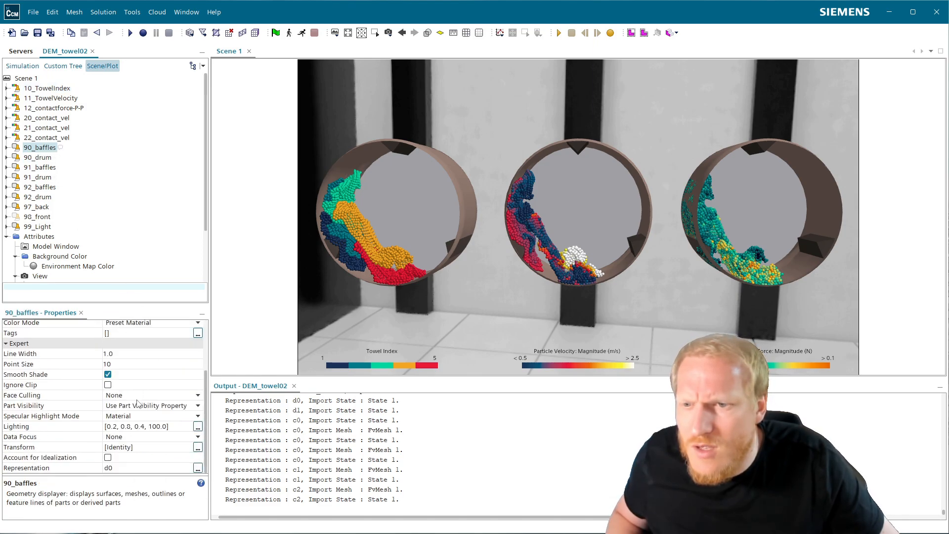
- Set the representation of the 90_drum, 90_baffles and 10_TowelIndex displayers to d0, leaving Account for Idealization off
{"action": "left_click", "coordinate": [47, 159]}
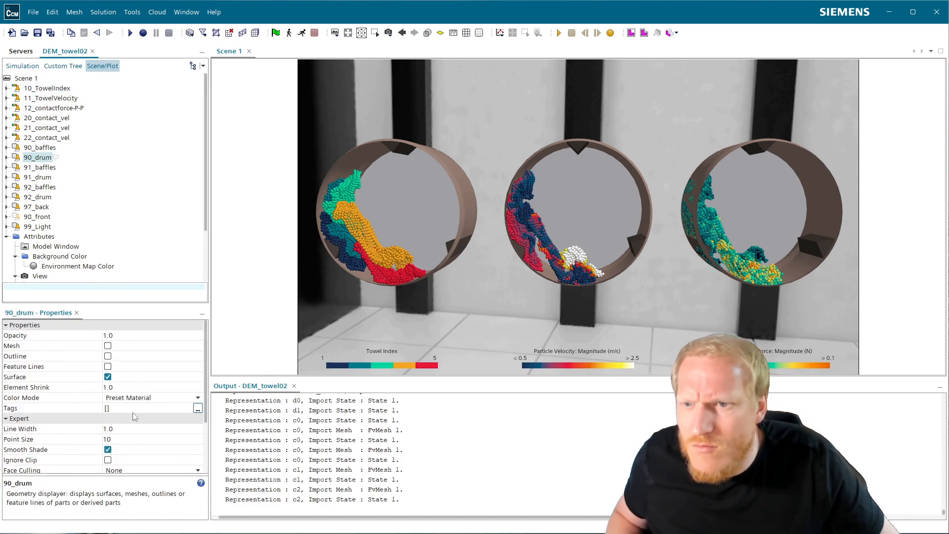
{"action": "scroll", "coordinate": [135, 385], "scroll_direction": "down", "scroll_amount": 1}
{"action": "left_click", "coordinate": [47, 147], "text": "ctrl"}
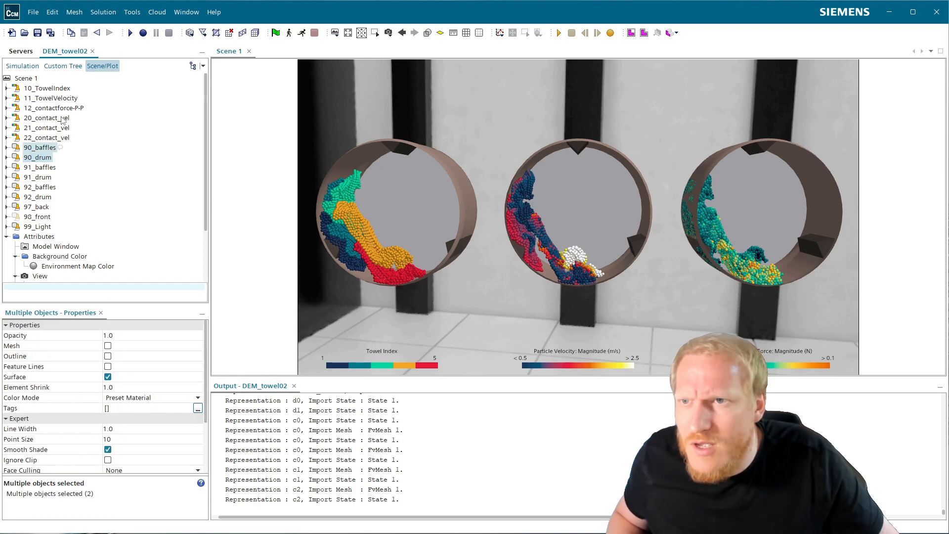
{"action": "left_click", "coordinate": [55, 89], "text": "ctrl"}
{"action": "scroll", "coordinate": [143, 445], "scroll_direction": "down", "scroll_amount": 1}
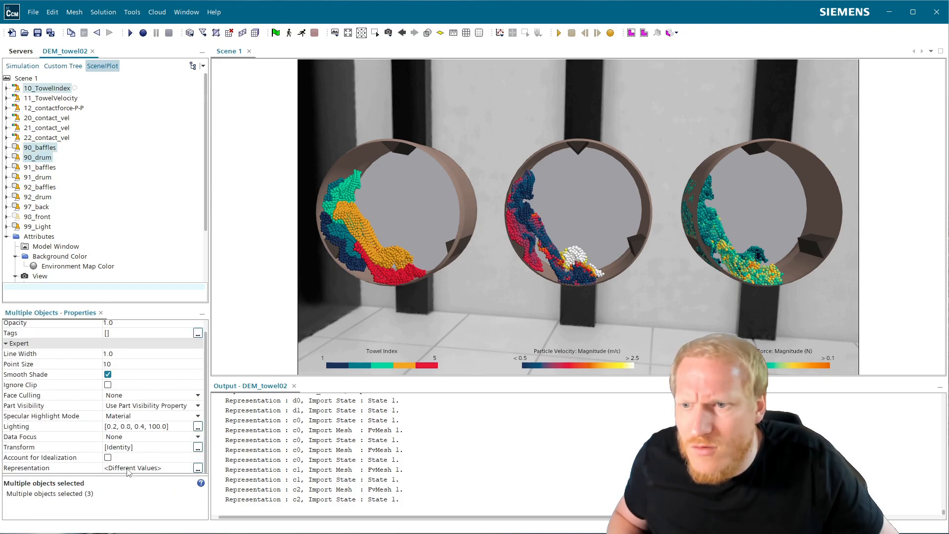
{"action": "left_click", "coordinate": [134, 462]}
{"action": "left_click", "coordinate": [134, 466]}
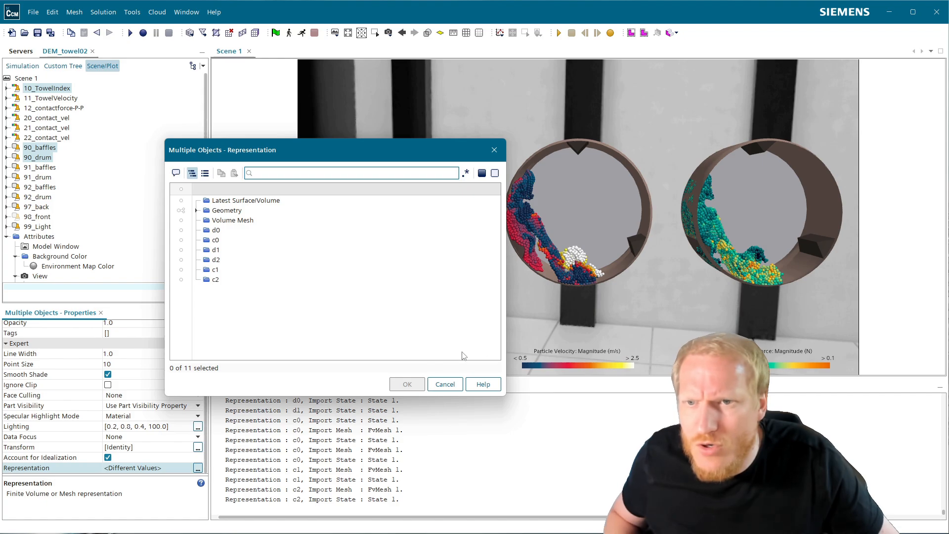
{"action": "left_click", "coordinate": [445, 384]}
{"action": "left_click", "coordinate": [108, 457]}
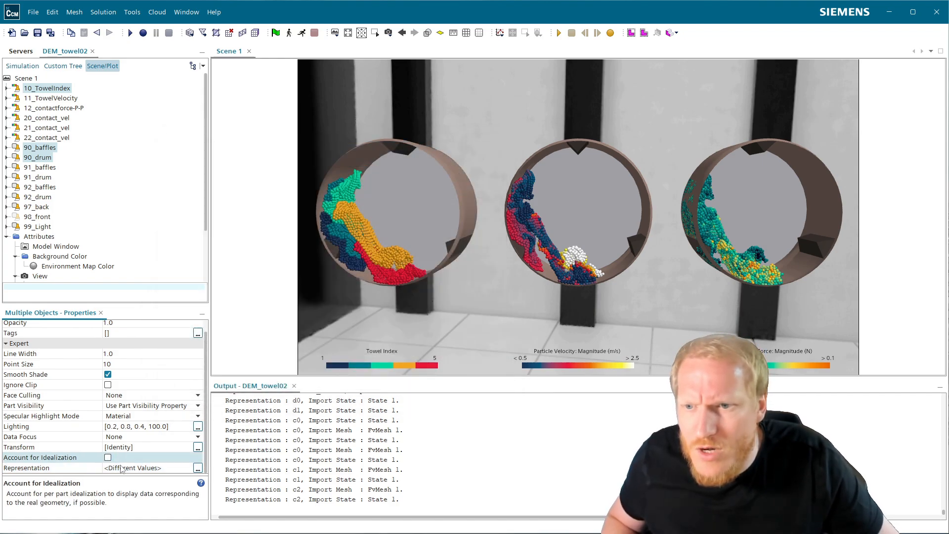
{"action": "left_click", "coordinate": [126, 468]}
{"action": "left_click", "coordinate": [218, 230]}
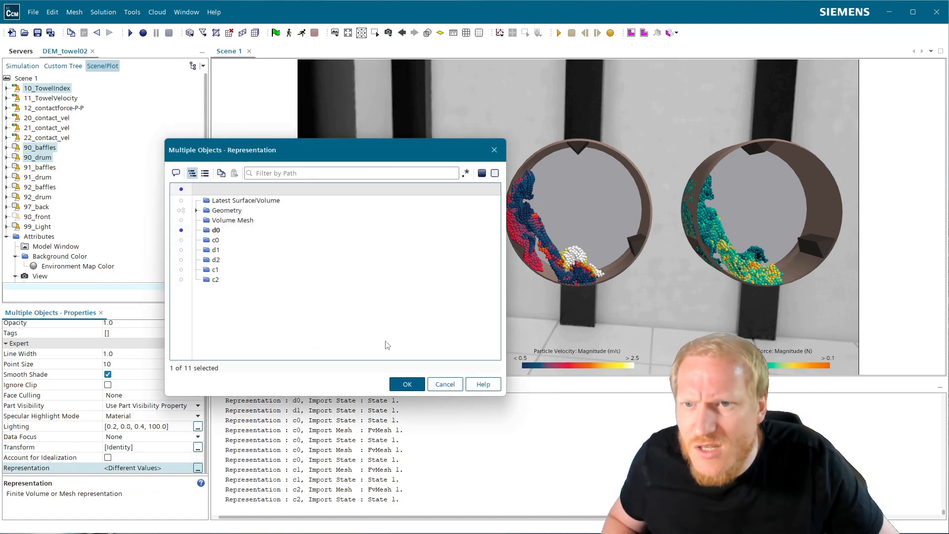
{"action": "left_click", "coordinate": [407, 385]}
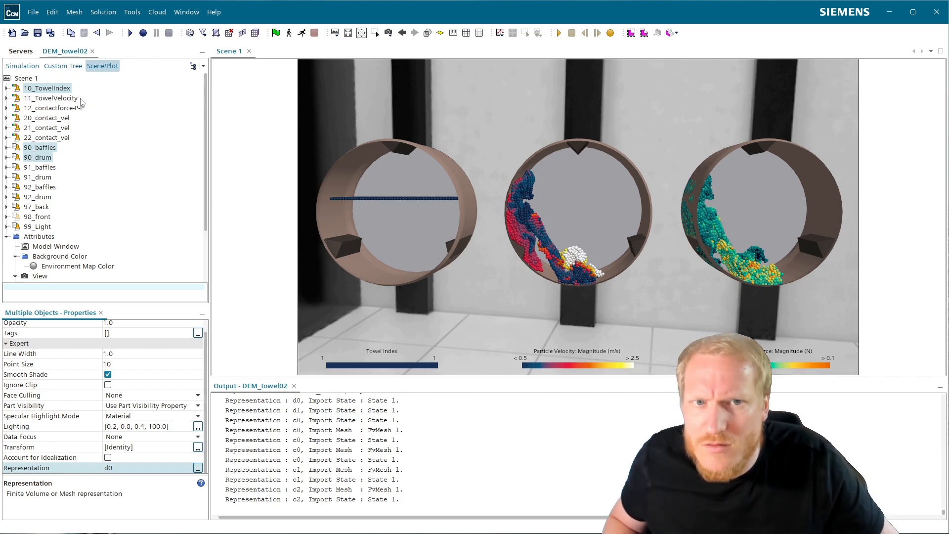
- Set the representation of the 11_TowelVelocity, 91_baffles and 91_drum displayers together to d1
{"action": "left_click", "coordinate": [58, 100]}
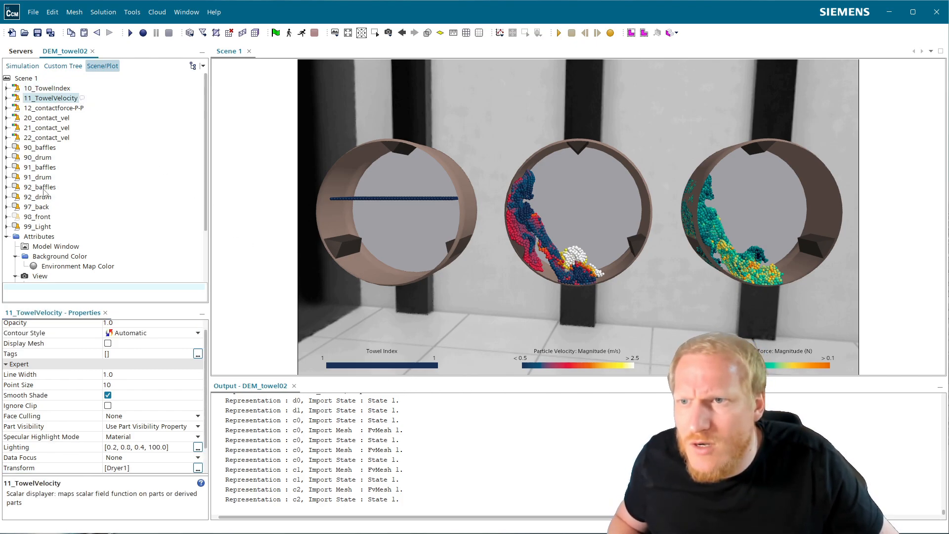
{"action": "left_click", "coordinate": [45, 169], "text": "ctrl"}
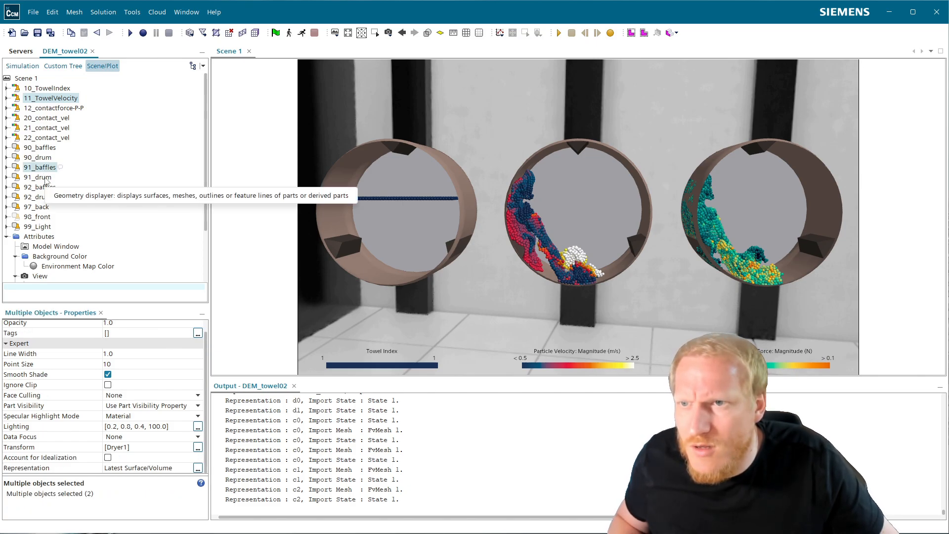
{"action": "left_click", "coordinate": [45, 178], "text": "ctrl"}
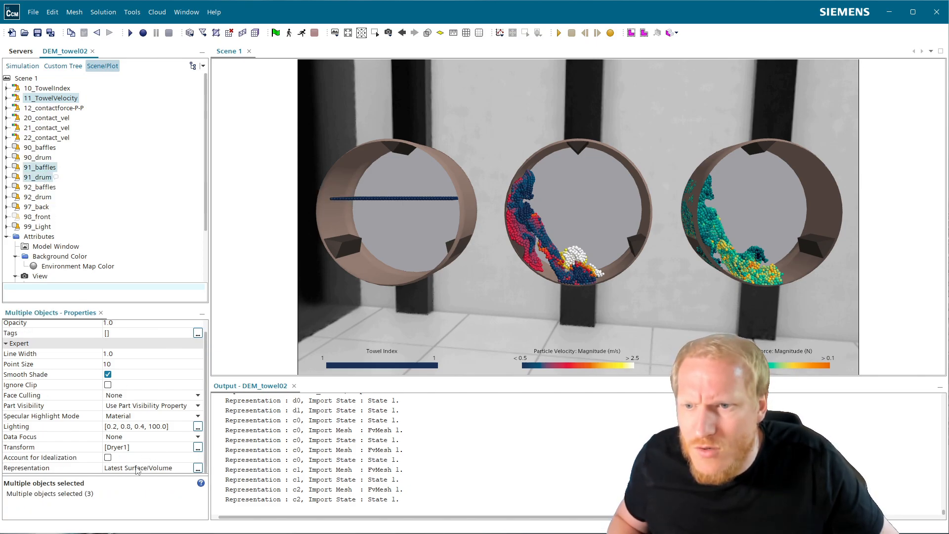
{"action": "left_click", "coordinate": [198, 467]}
{"action": "left_click", "coordinate": [216, 250]}
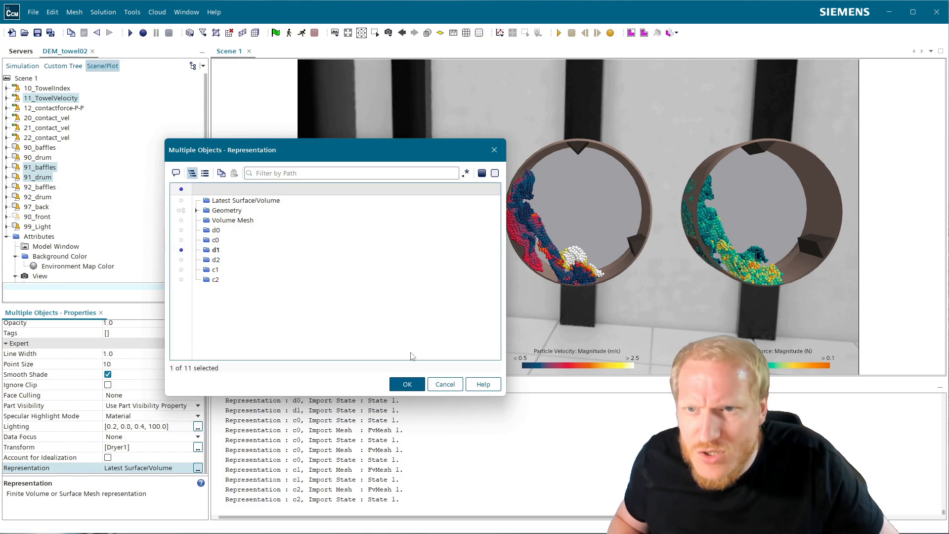
{"action": "left_click", "coordinate": [420, 387]}
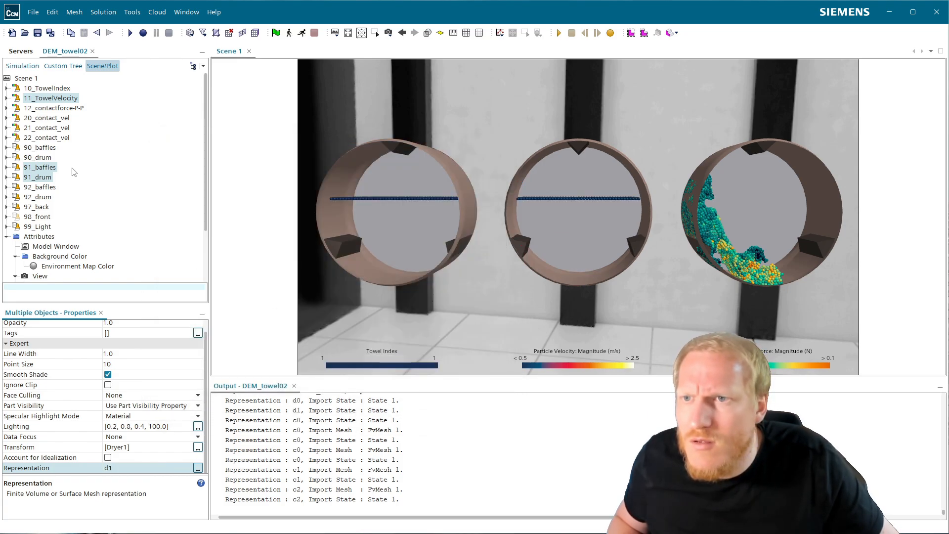
- Set the representation of the 12_contactforce-P-P, 92_baffles and 92_drum displayers together to d2
{"action": "left_click", "coordinate": [68, 108]}
{"action": "left_click", "coordinate": [44, 190], "text": "ctrl"}
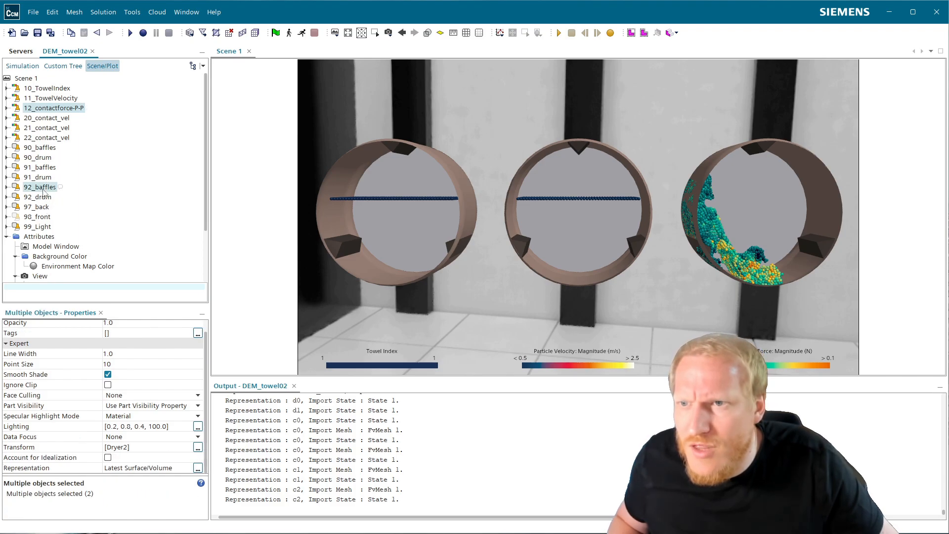
{"action": "left_click", "coordinate": [40, 199], "text": "ctrl"}
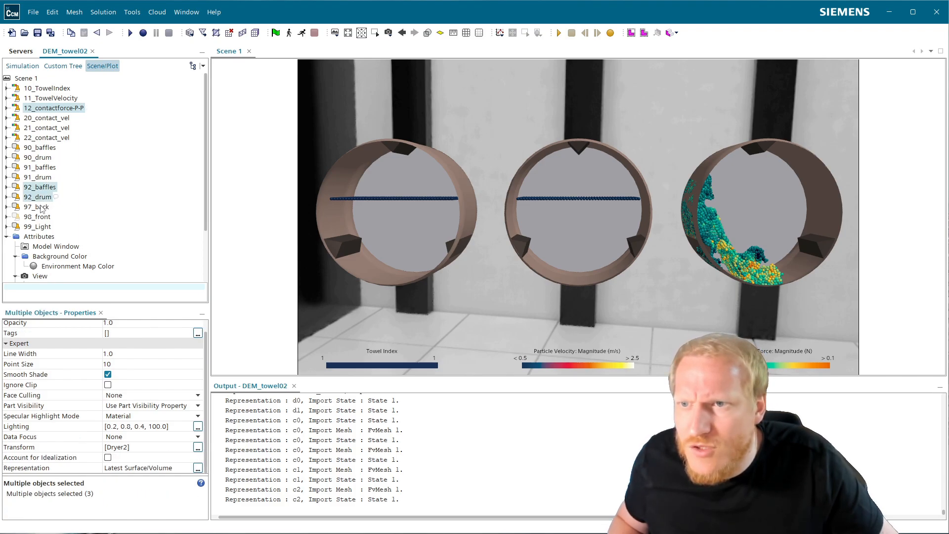
{"action": "double_click", "coordinate": [139, 471]}
{"action": "left_click", "coordinate": [218, 261]}
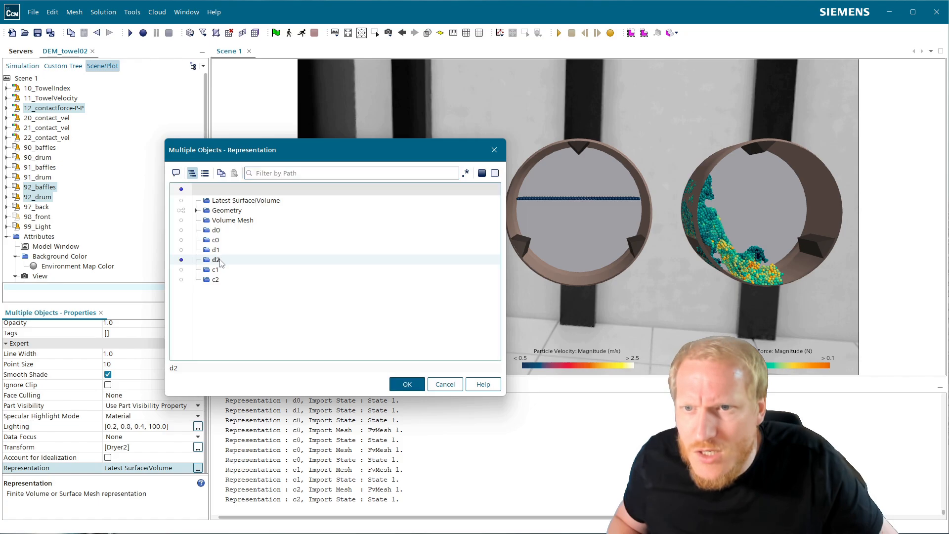
{"action": "left_click", "coordinate": [414, 384]}
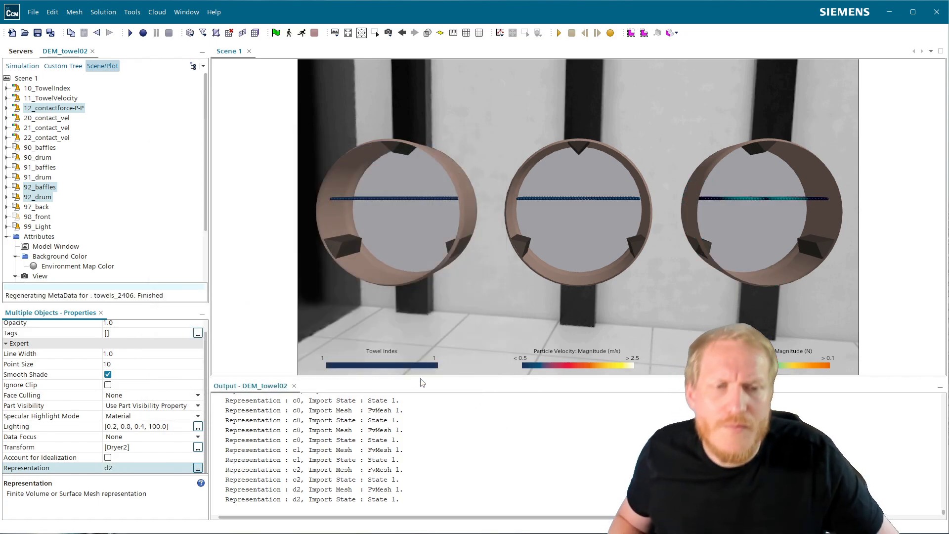
- Rename Scene 1 in the simulation tree as ThreeDryers
{"action": "left_click", "coordinate": [30, 68]}
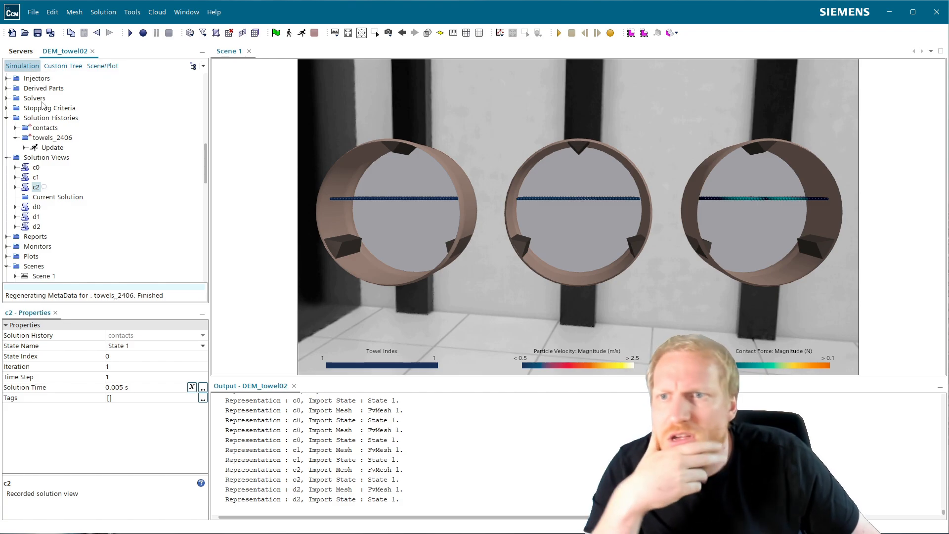
{"action": "scroll", "coordinate": [91, 242], "scroll_direction": "down", "scroll_amount": 3}
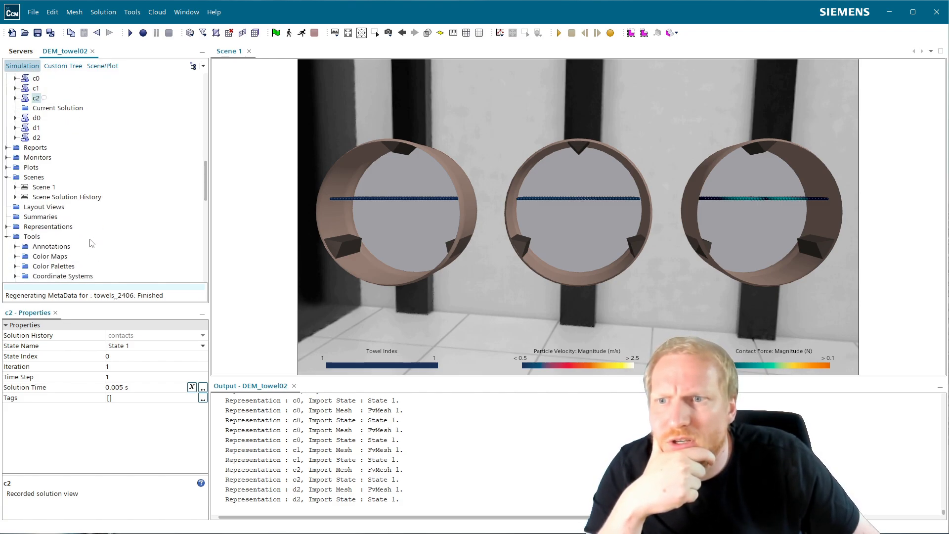
{"action": "left_click", "coordinate": [42, 189]}
{"action": "left_click", "coordinate": [41, 188]}
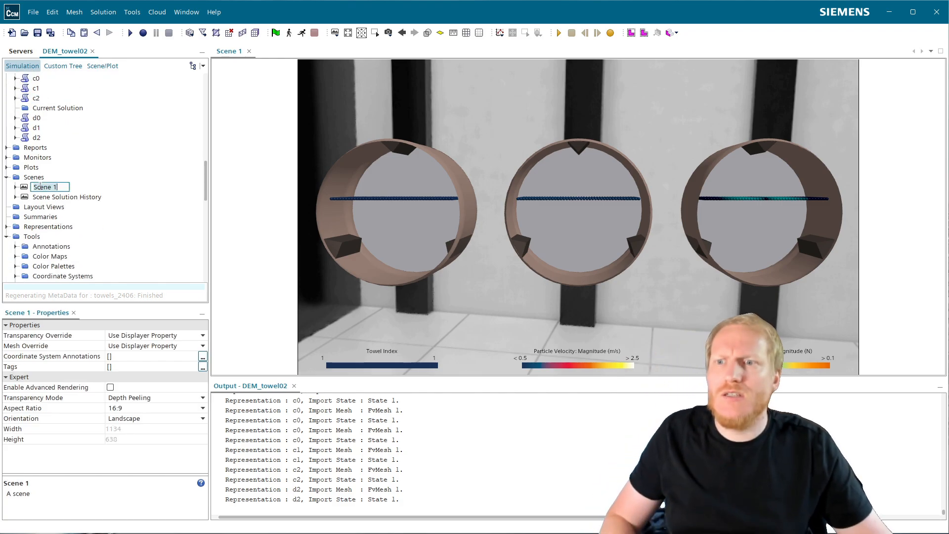
{"action": "type", "text": "To"}
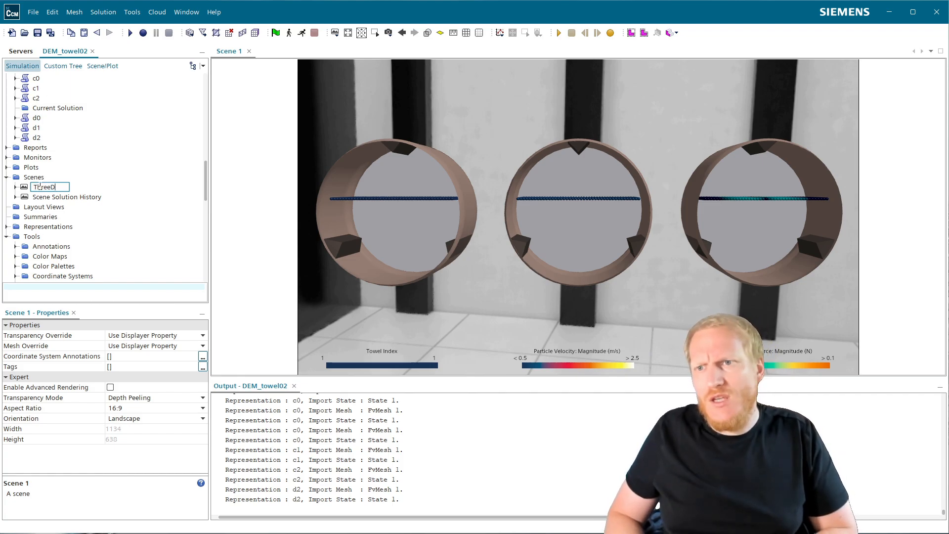
{"action": "type", "text": "reeDryers"}
{"action": "key", "text": "Return"}
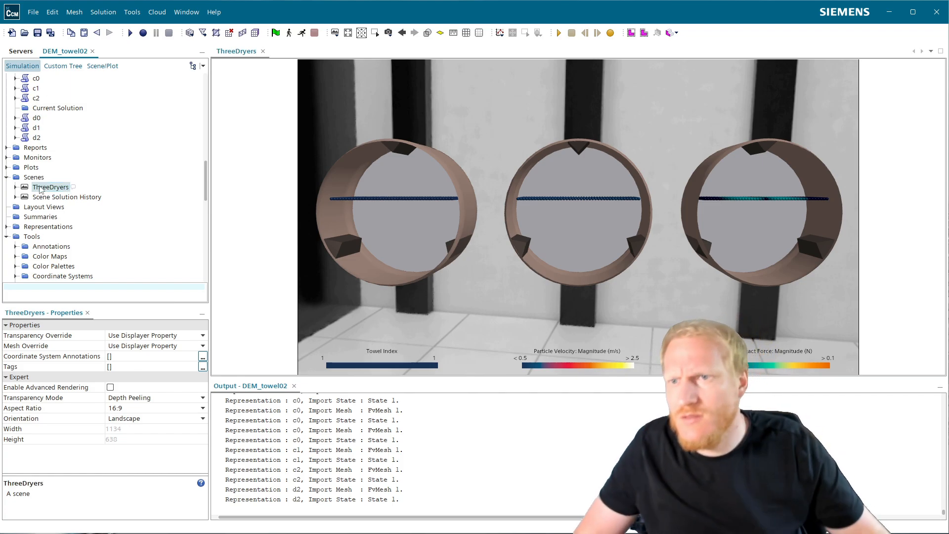
- Create a new screenplay from the ThreeDryers scene
{"action": "right_click", "coordinate": [40, 190]}
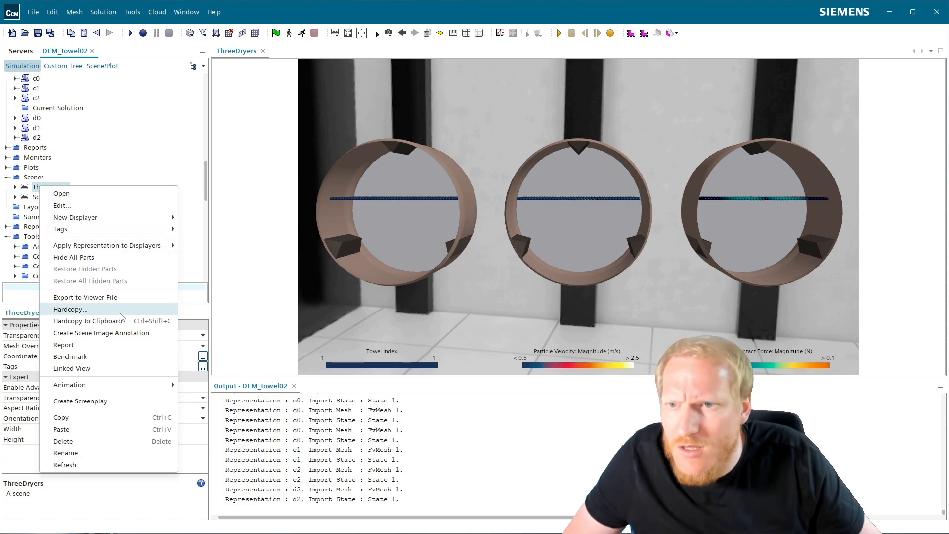
{"action": "left_click", "coordinate": [105, 401]}
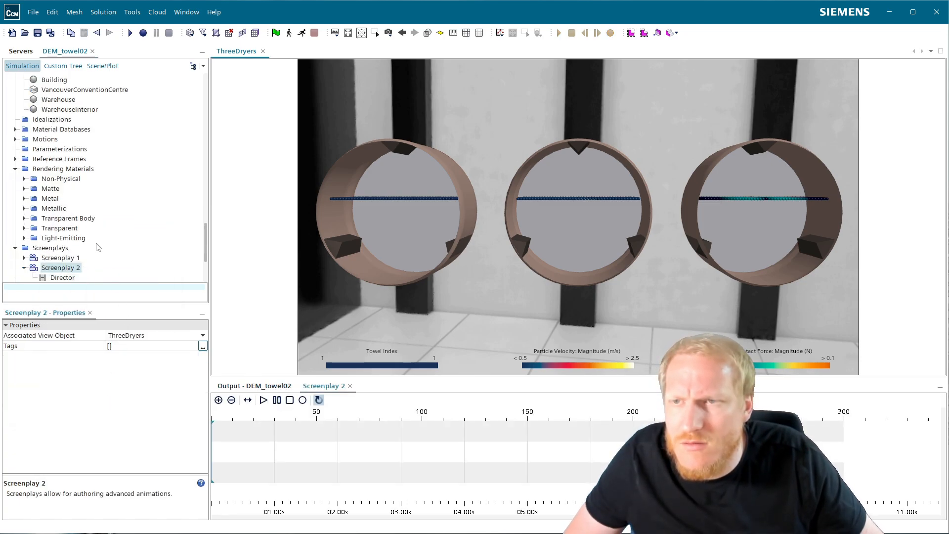
- Add a screenplay action on the first timeline row animating the shared State Index of solution views c0 and d0
{"action": "scroll", "coordinate": [116, 170], "scroll_direction": "up", "scroll_amount": 10}
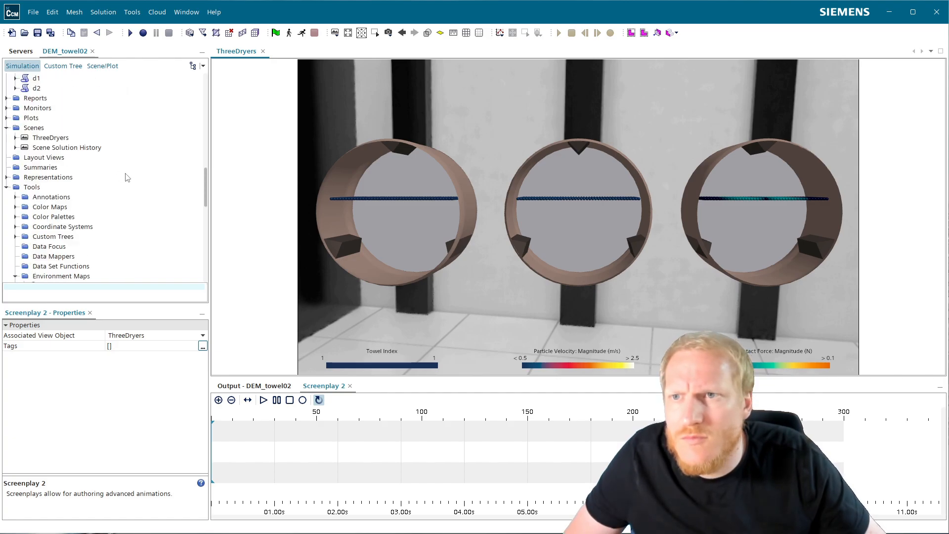
{"action": "scroll", "coordinate": [127, 177], "scroll_direction": "up", "scroll_amount": 4}
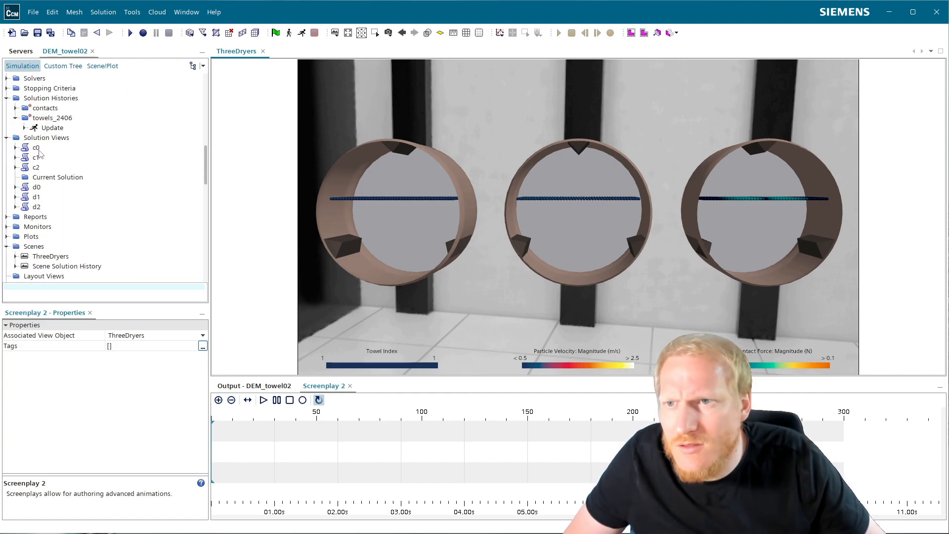
{"action": "left_click", "coordinate": [36, 148]}
{"action": "left_click", "coordinate": [36, 187], "text": "ctrl"}
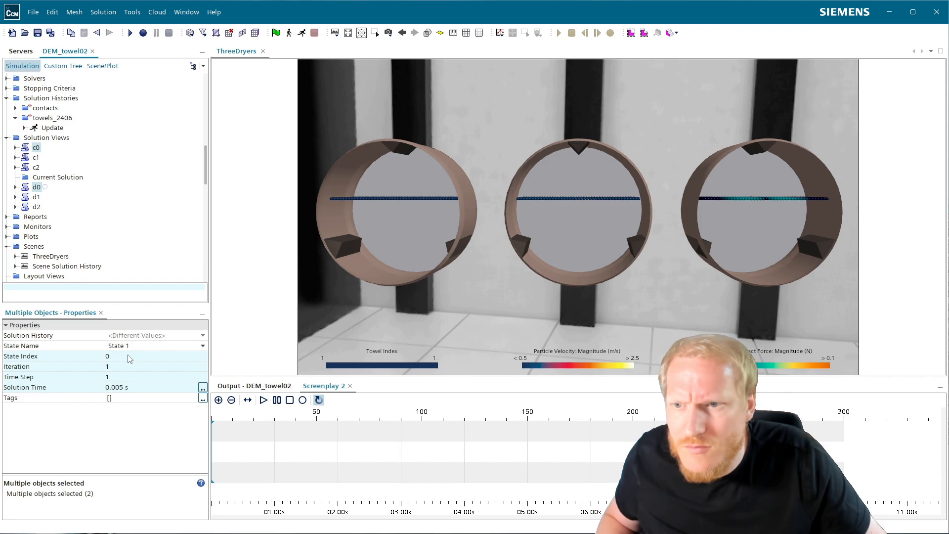
{"action": "left_click_drag", "start_coordinate": [129, 359], "coordinate": [274, 429]}
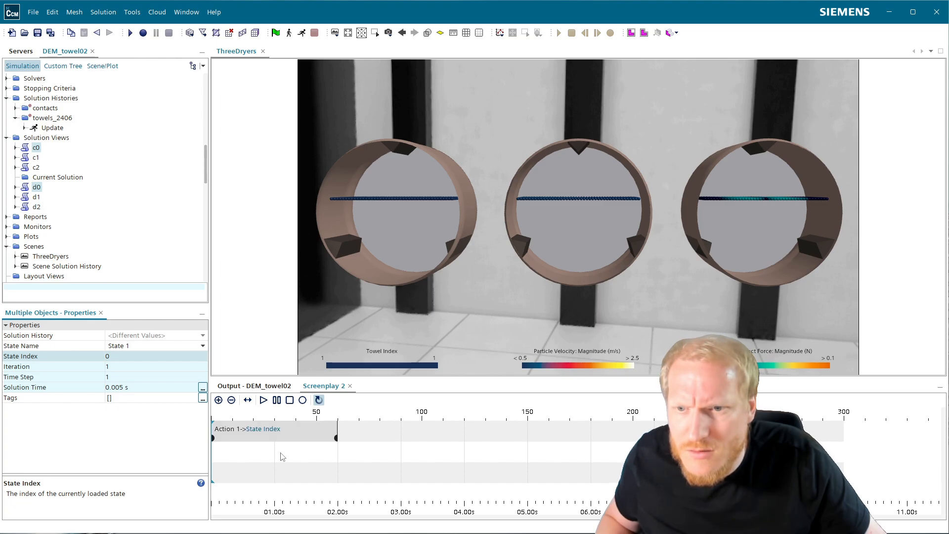
- Add a second screenplay action on its own row animating the shared State Index of solution views c1 and d1
{"action": "left_click", "coordinate": [34, 159]}
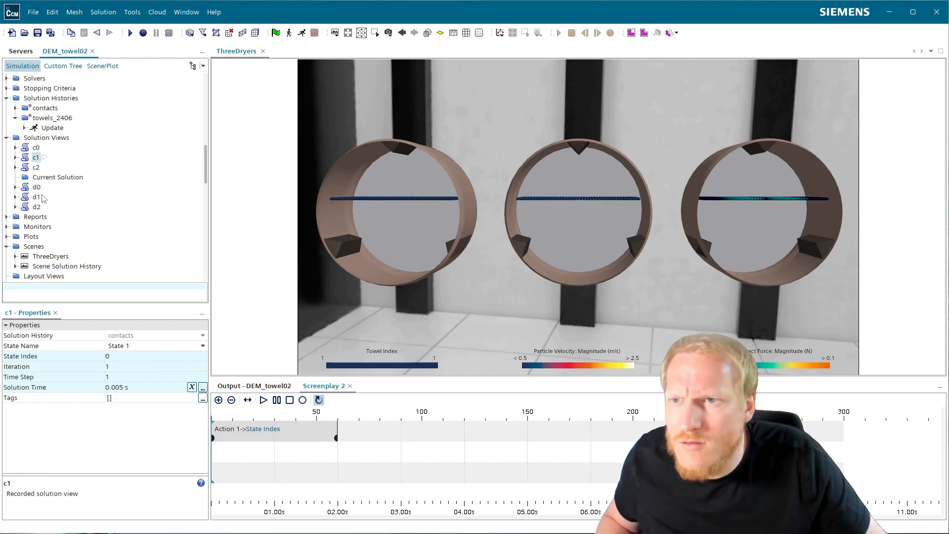
{"action": "left_click", "coordinate": [36, 197], "text": "ctrl"}
{"action": "left_click_drag", "start_coordinate": [109, 359], "coordinate": [284, 454]}
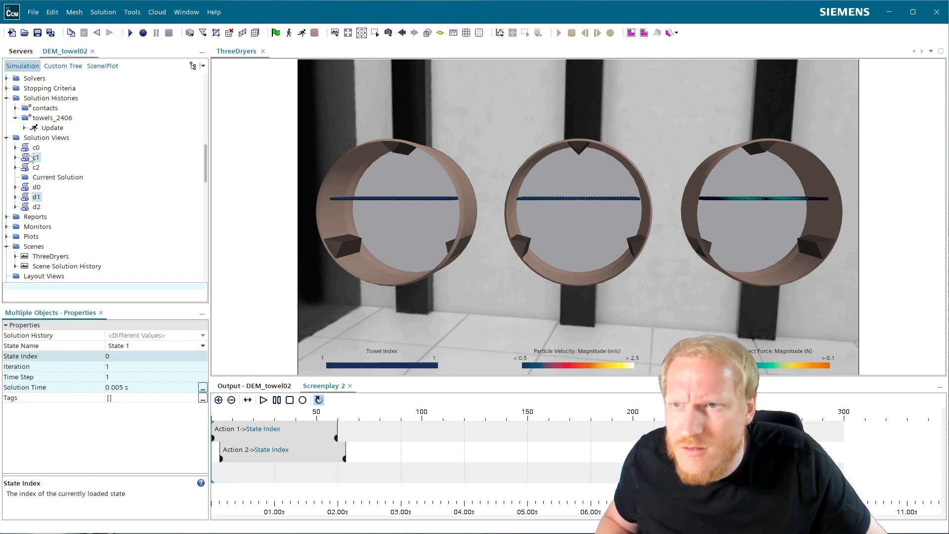
- Add a third screenplay action on its own row animating the shared State Index of solution views c2 and d2
{"action": "left_click", "coordinate": [36, 167]}
{"action": "left_click", "coordinate": [37, 206], "text": "ctrl"}
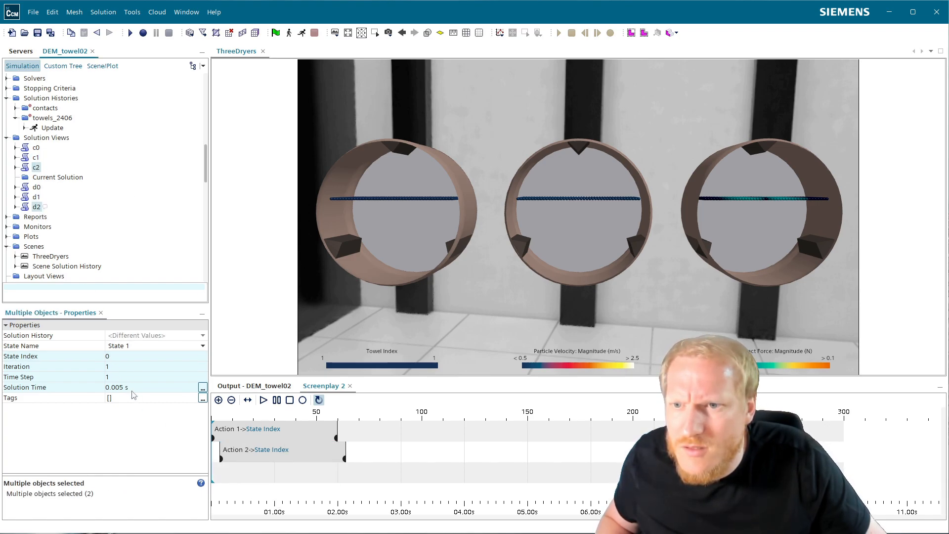
{"action": "left_click_drag", "start_coordinate": [123, 358], "coordinate": [295, 472]}
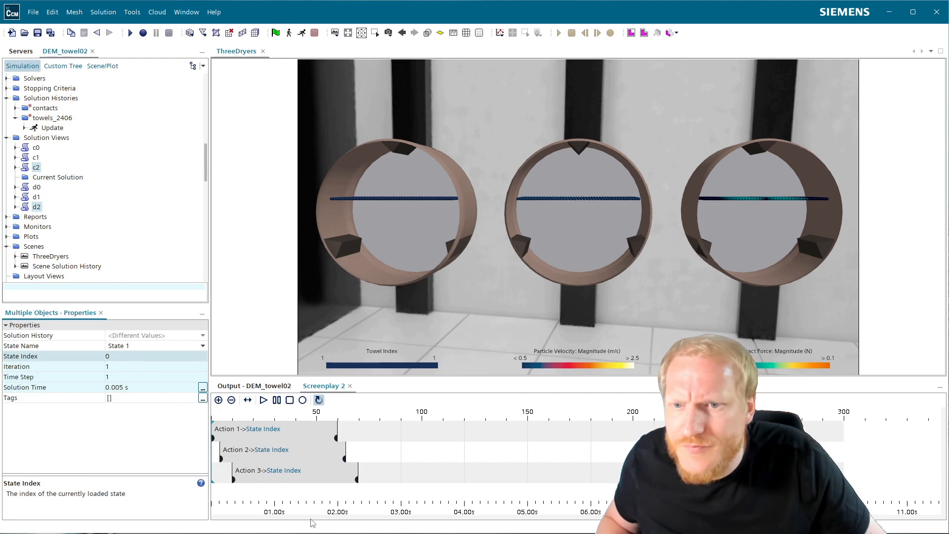
- Rename Action 1 of Screenplay 2 as Dryer0
{"action": "left_click", "coordinate": [213, 438]}
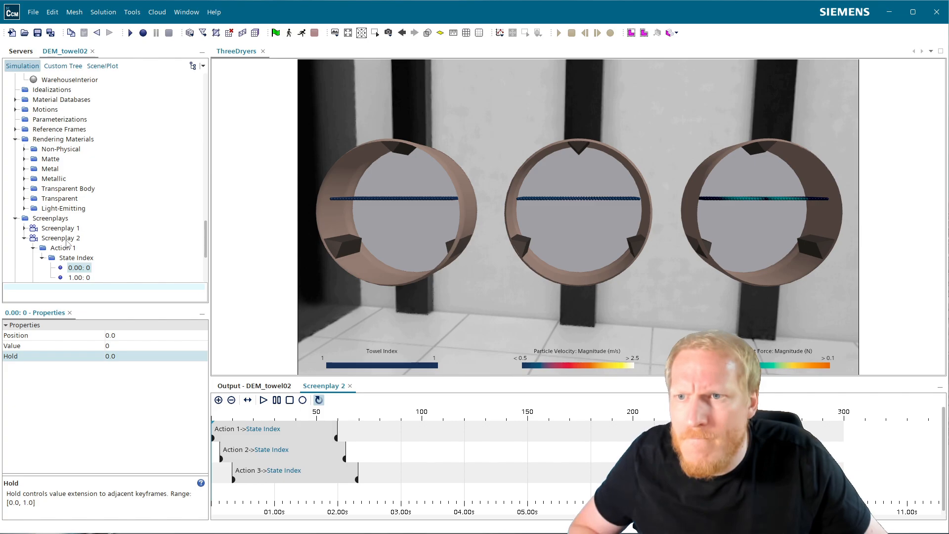
{"action": "left_click", "coordinate": [69, 249]}
{"action": "key", "text": "F2"}
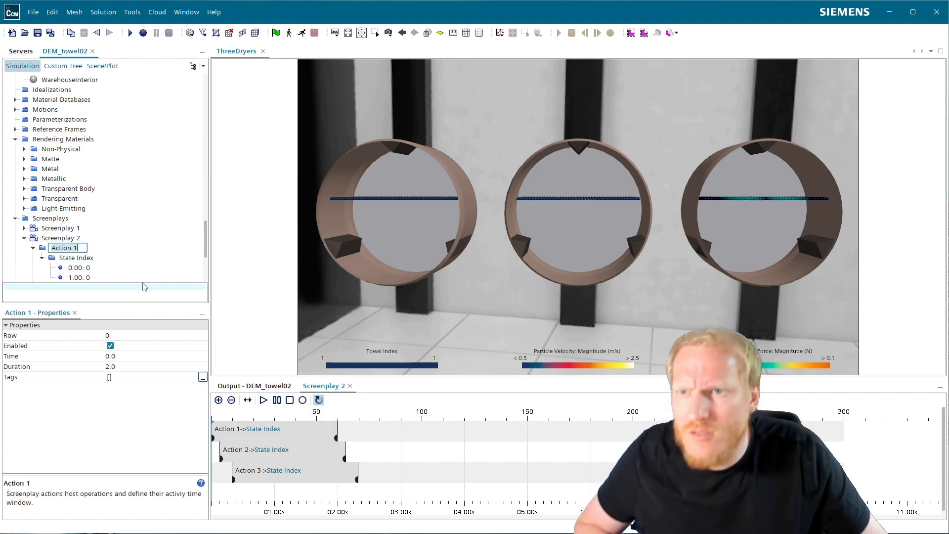
{"action": "type", "text": "Dryer0"}
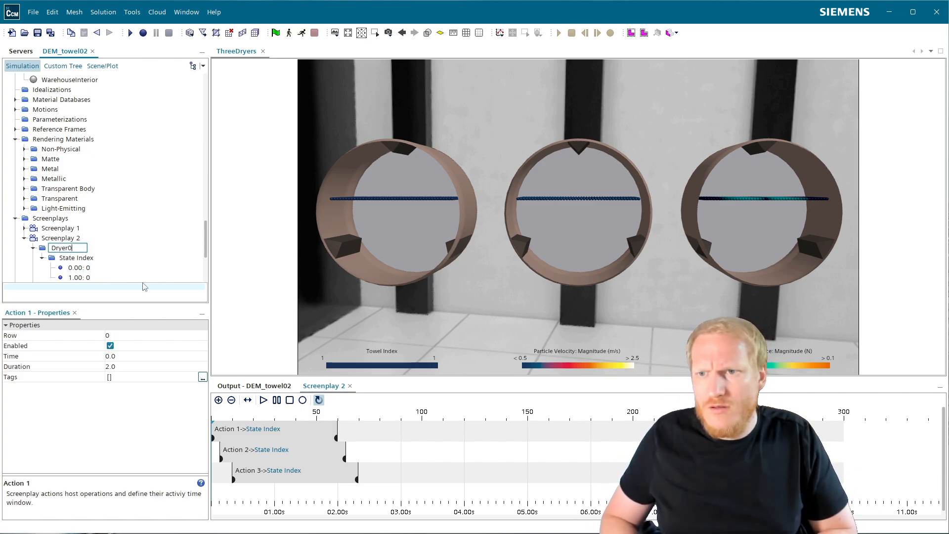
{"action": "key", "text": "Return"}
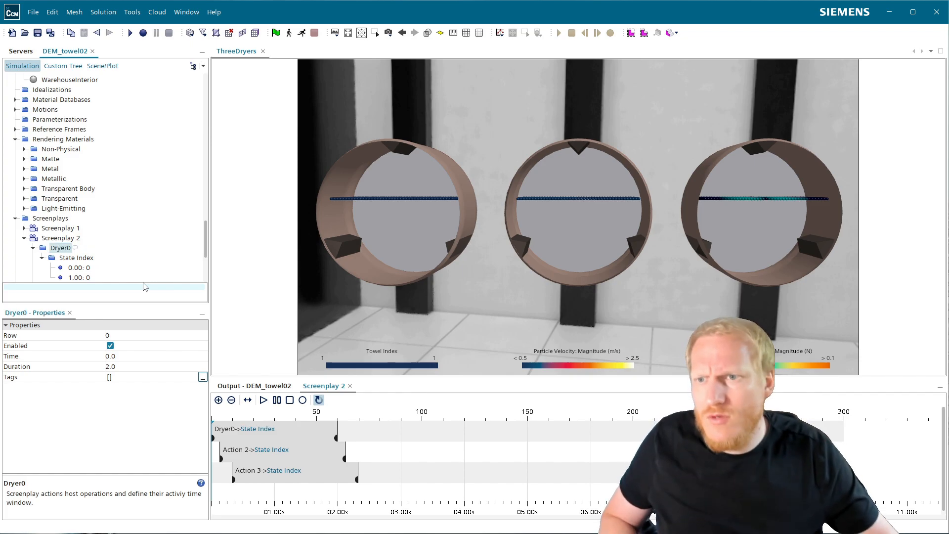
- Rename Action 2 of Screenplay 2 as Dryer1
{"action": "scroll", "coordinate": [136, 267], "scroll_direction": "down", "scroll_amount": 2}
{"action": "left_click", "coordinate": [59, 237]}
{"action": "key", "text": "F2"}
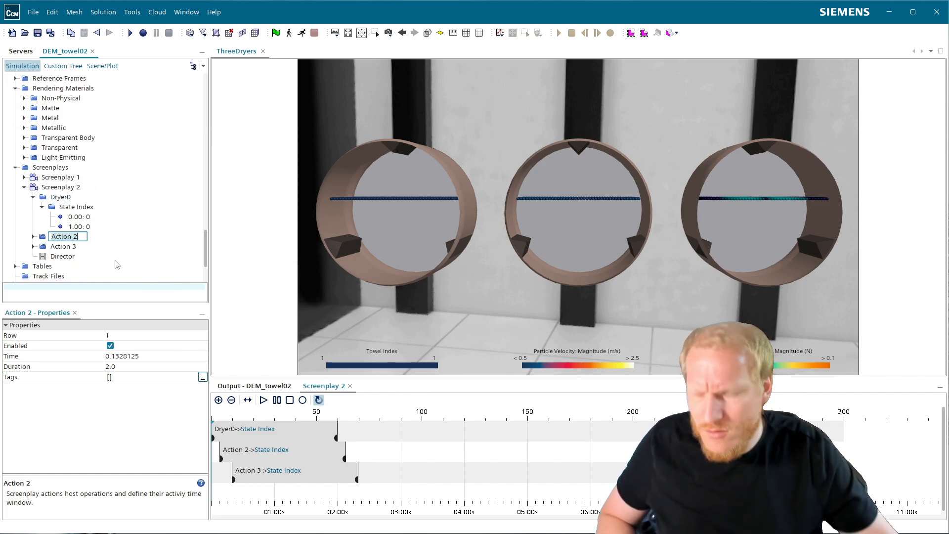
{"action": "type", "text": "Dryer"}
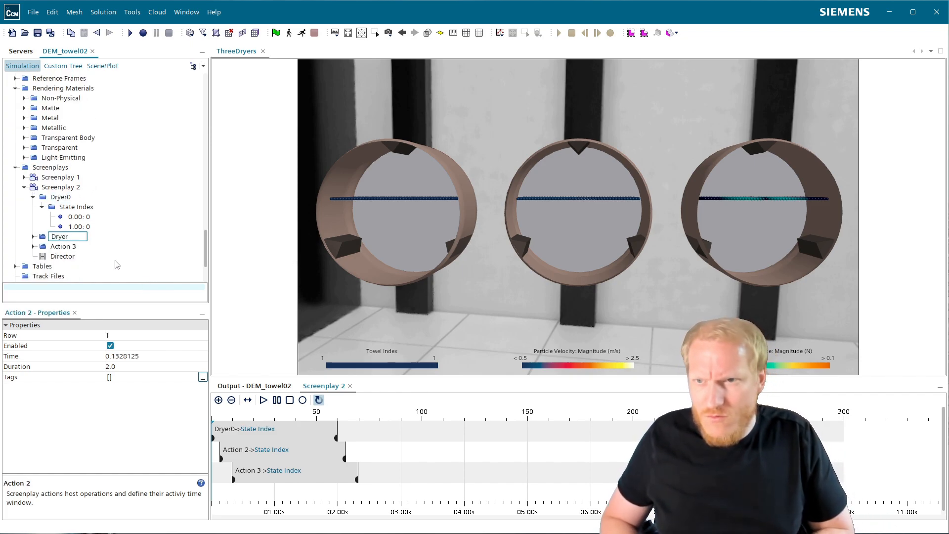
{"action": "type", "text": "1"}
{"action": "key", "text": "Return"}
- Rename Action 3 of Screenplay 2 as Dryer2
{"action": "left_click", "coordinate": [71, 246]}
{"action": "key", "text": "F2"}
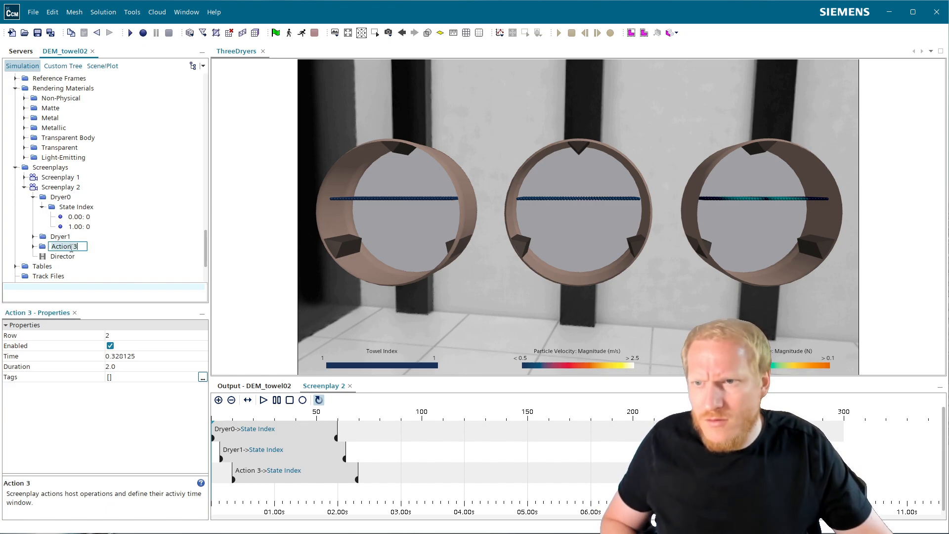
{"action": "type", "text": "Dry"}
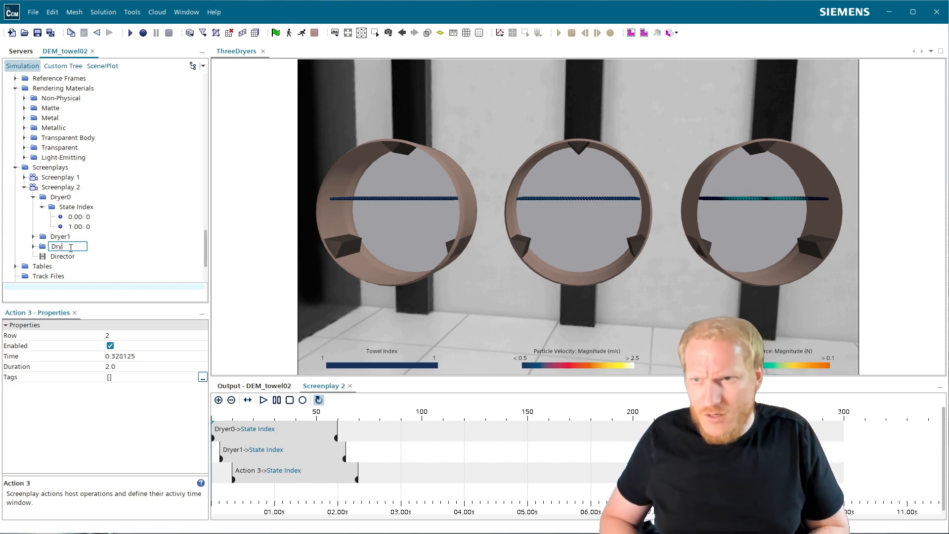
{"action": "type", "text": "er2"}
{"action": "key", "text": "Return"}
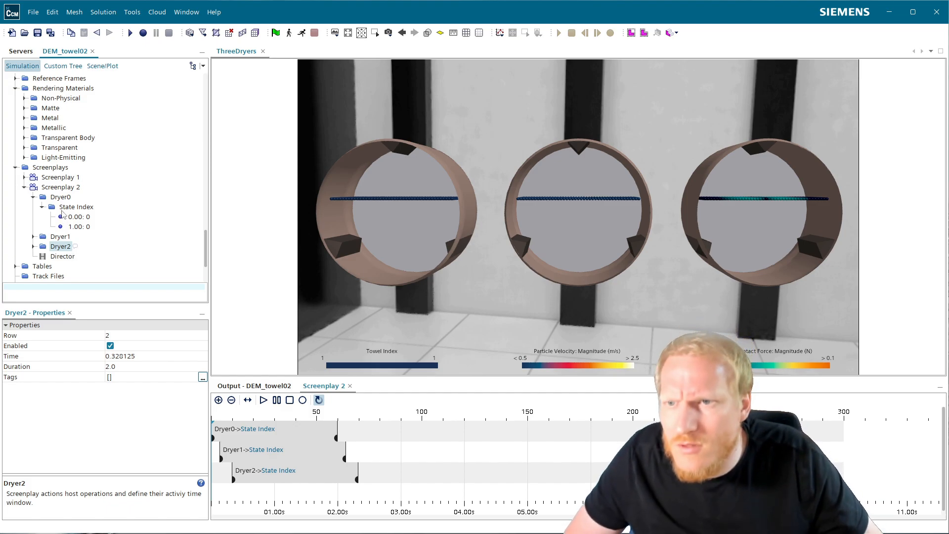
- Examine the list of recorded states available for the c2 solution view
{"action": "scroll", "coordinate": [99, 179], "scroll_direction": "up", "scroll_amount": 5}
{"action": "scroll", "coordinate": [99, 177], "scroll_direction": "down", "scroll_amount": 5}
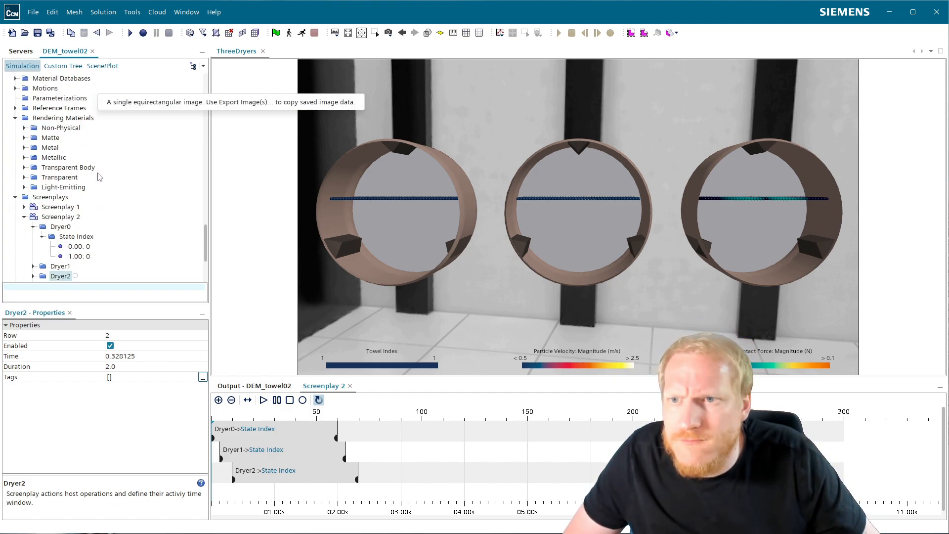
{"action": "scroll", "coordinate": [100, 177], "scroll_direction": "up", "scroll_amount": 15}
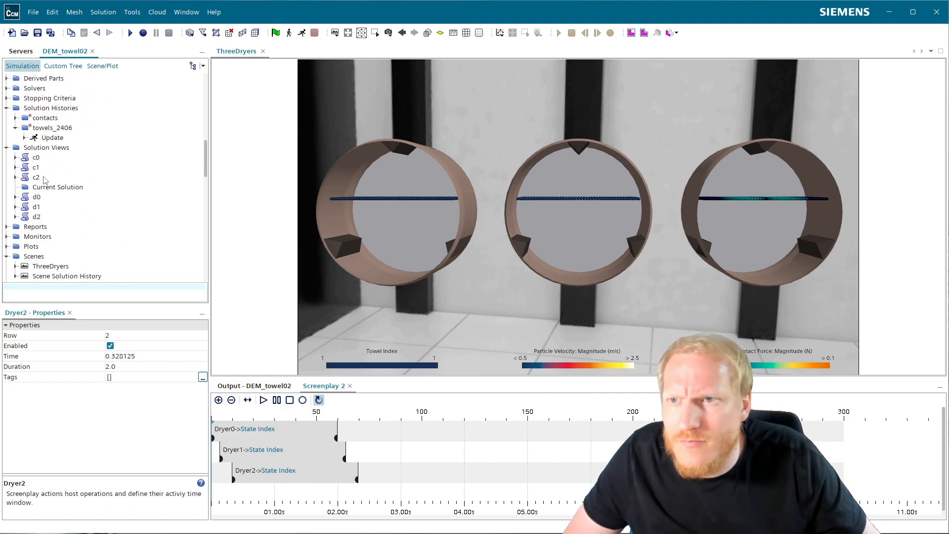
{"action": "left_click", "coordinate": [36, 177]}
{"action": "left_click", "coordinate": [154, 345]}
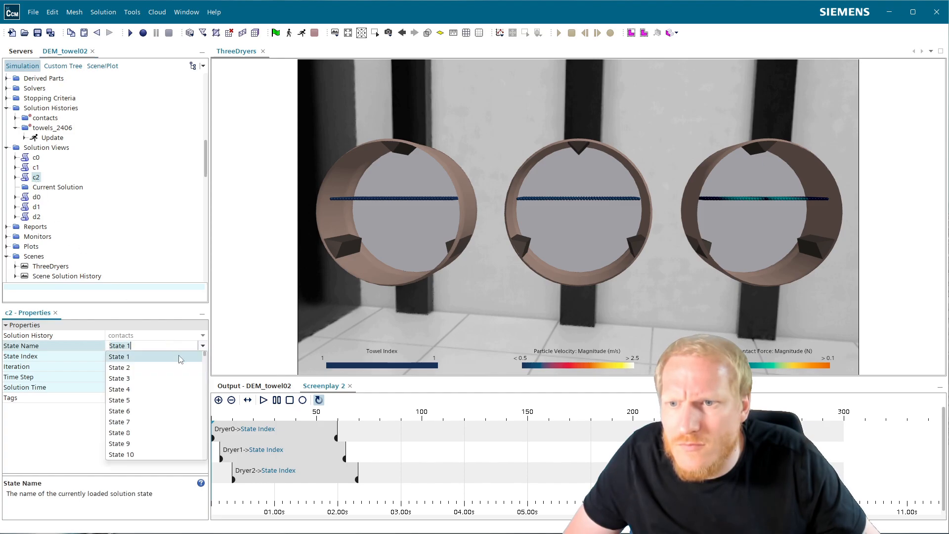
{"action": "left_click_drag", "start_coordinate": [205, 354], "coordinate": [194, 318]}
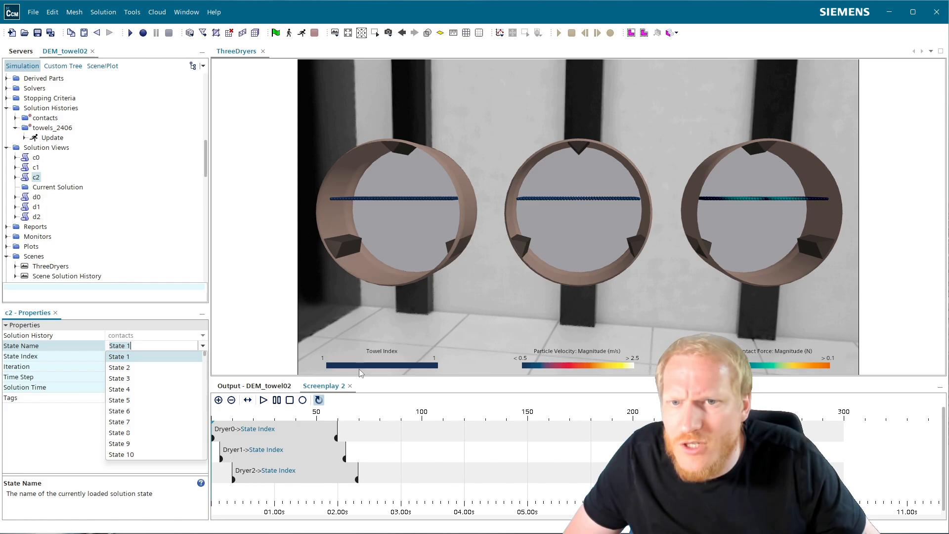
{"action": "left_click_drag", "start_coordinate": [206, 162], "coordinate": [206, 161]}
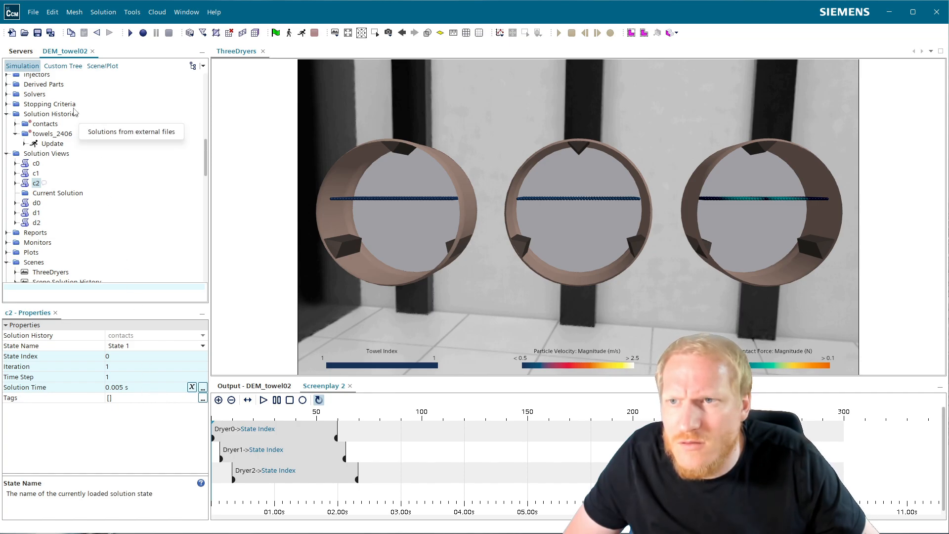
- Collapse the Environment Maps, Rendering Materials and Dryer0 branches and inspect the shared properties of the Dryer0, Dryer1 and Dryer2 actions
{"action": "scroll", "coordinate": [74, 198], "scroll_direction": "down", "scroll_amount": 4}
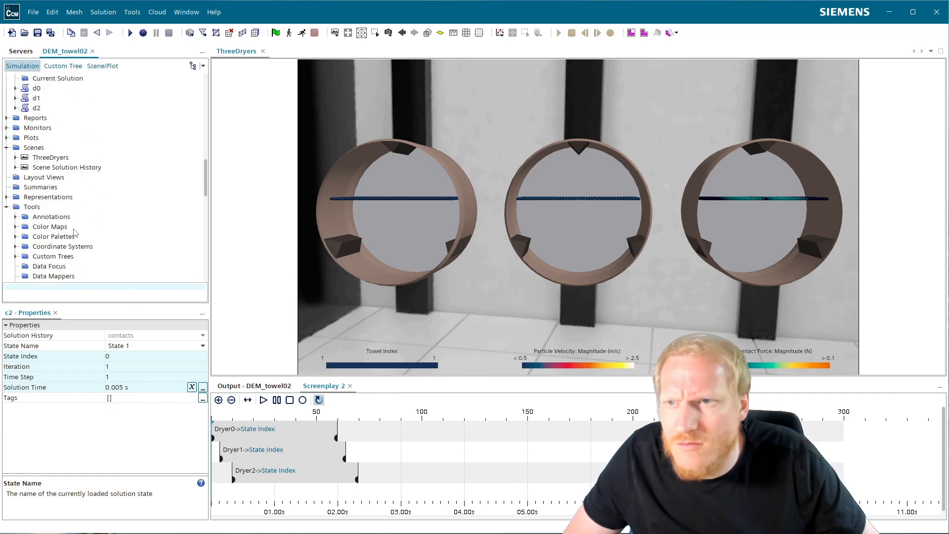
{"action": "scroll", "coordinate": [73, 230], "scroll_direction": "down", "scroll_amount": 2}
{"action": "left_click", "coordinate": [15, 236]}
{"action": "scroll", "coordinate": [45, 239], "scroll_direction": "down", "scroll_amount": 3}
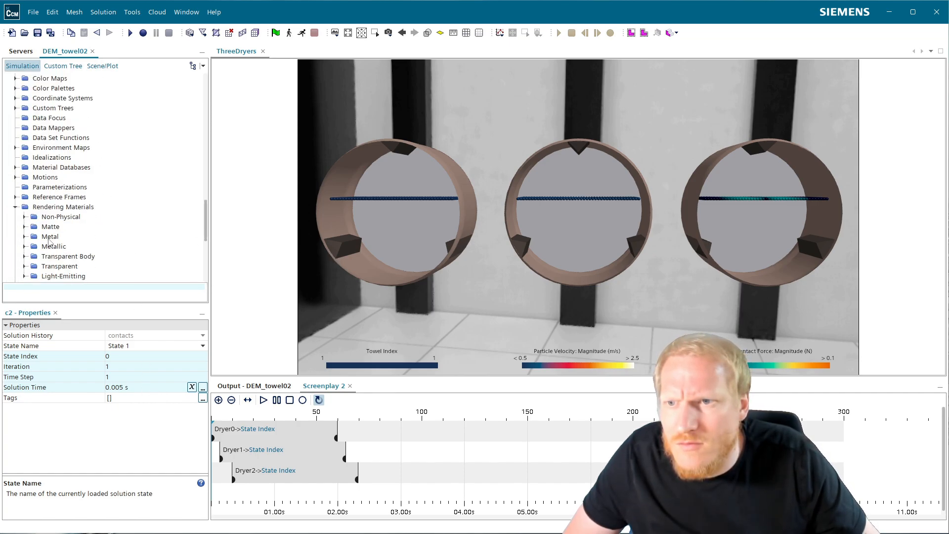
{"action": "scroll", "coordinate": [51, 243], "scroll_direction": "down", "scroll_amount": 3}
{"action": "left_click", "coordinate": [15, 117]}
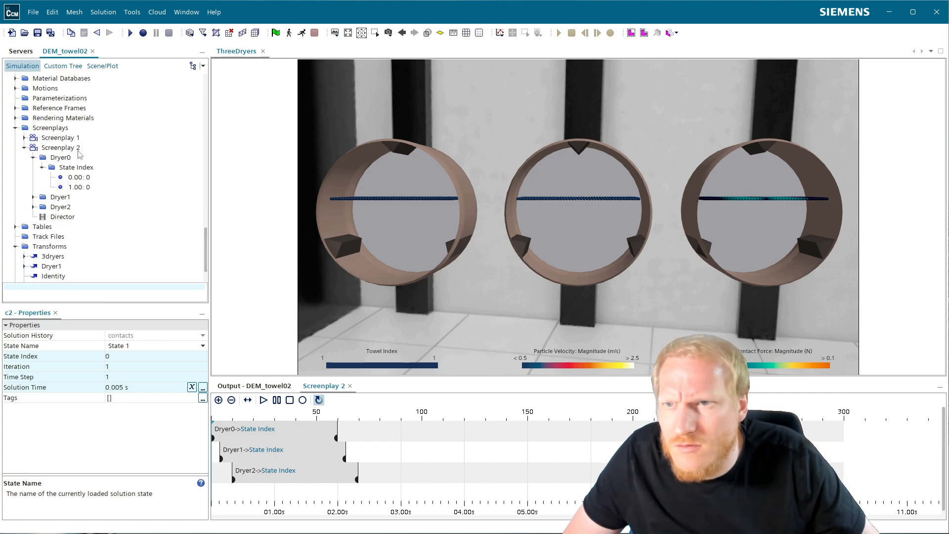
{"action": "left_click", "coordinate": [33, 157]}
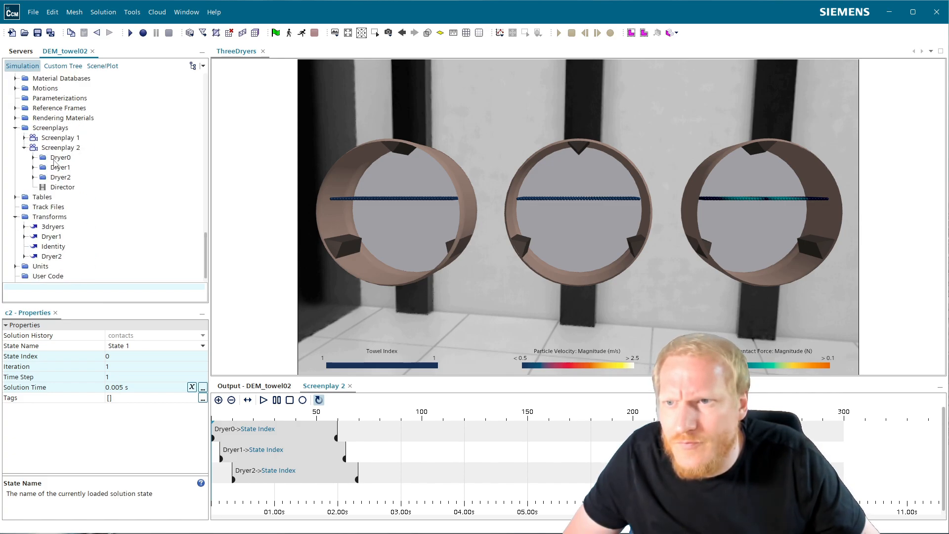
{"action": "left_click", "coordinate": [60, 157]}
{"action": "left_click", "coordinate": [62, 178], "text": "shift"}
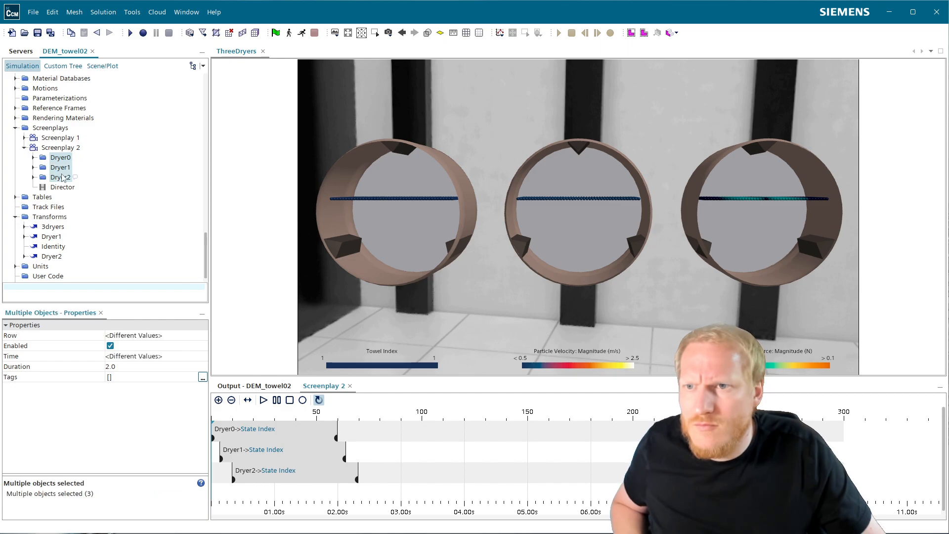
- Look up the simulation's time limit in the Maximum Physical Time stopping criterion
{"action": "scroll", "coordinate": [61, 163], "scroll_direction": "up", "scroll_amount": 4}
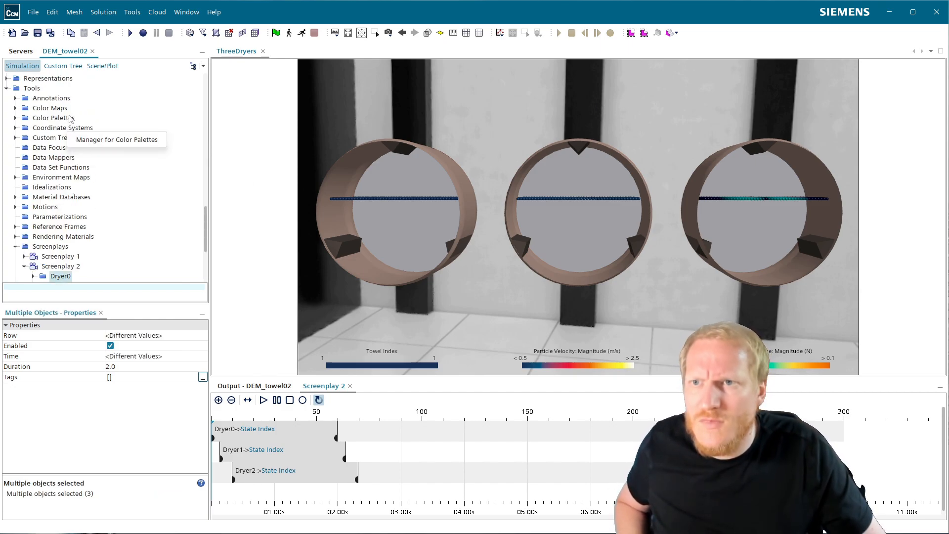
{"action": "left_click", "coordinate": [63, 66]}
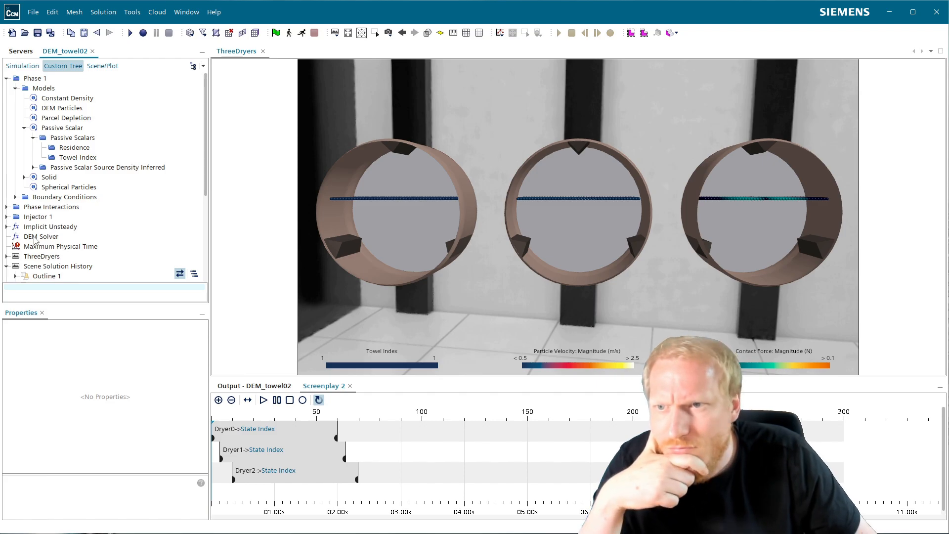
{"action": "left_click", "coordinate": [24, 67]}
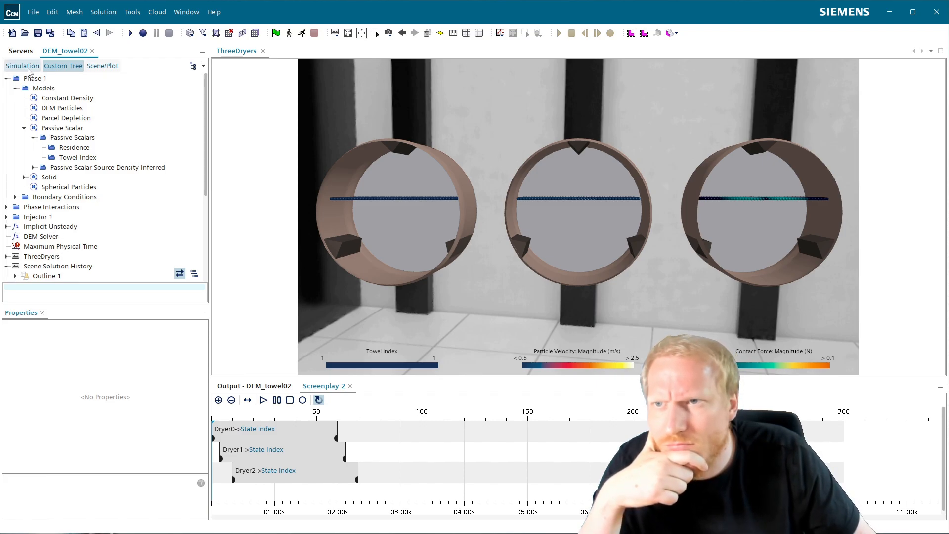
{"action": "scroll", "coordinate": [50, 230], "scroll_direction": "up", "scroll_amount": 2}
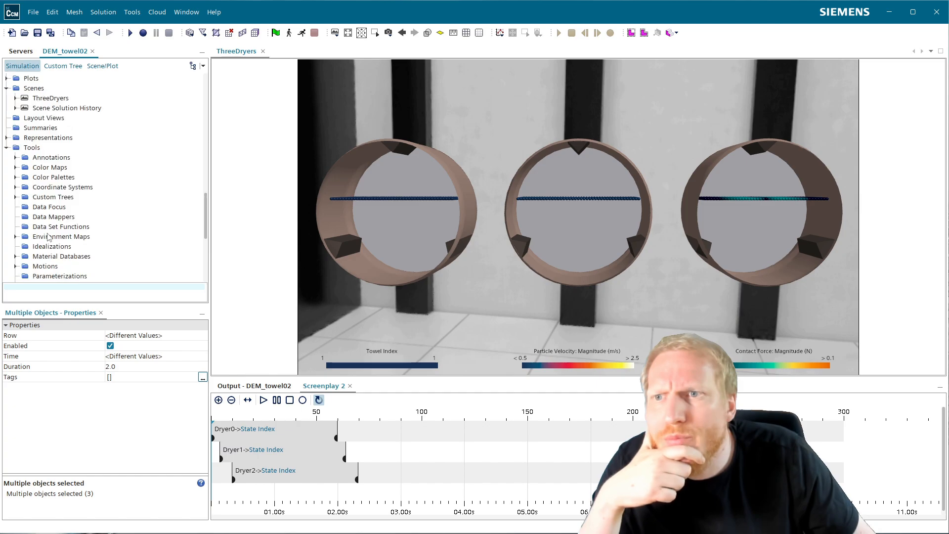
{"action": "scroll", "coordinate": [86, 258], "scroll_direction": "up", "scroll_amount": 6}
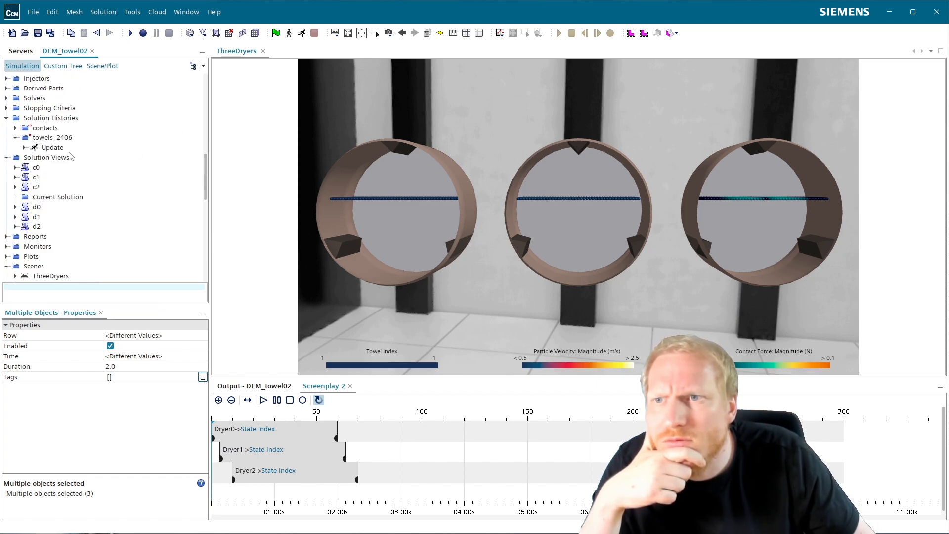
{"action": "left_click", "coordinate": [7, 108]}
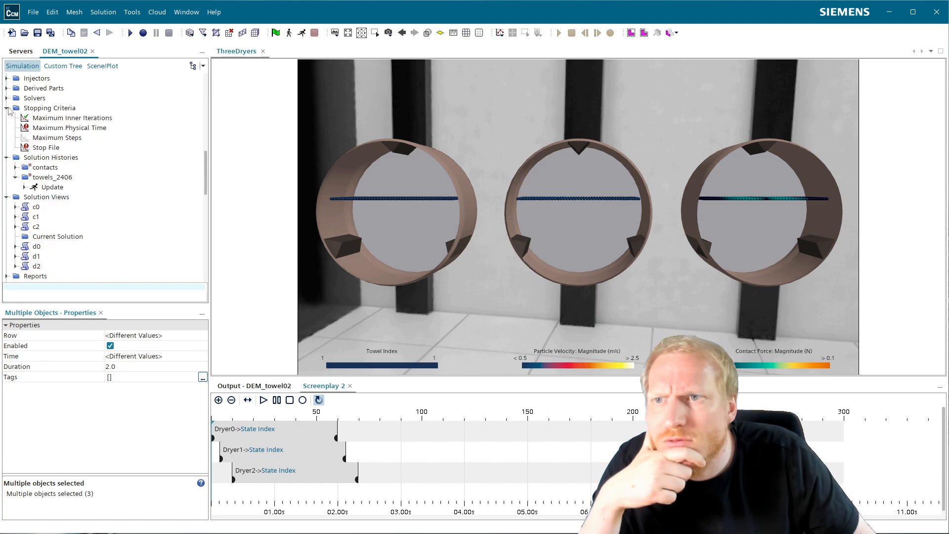
{"action": "left_click", "coordinate": [89, 130]}
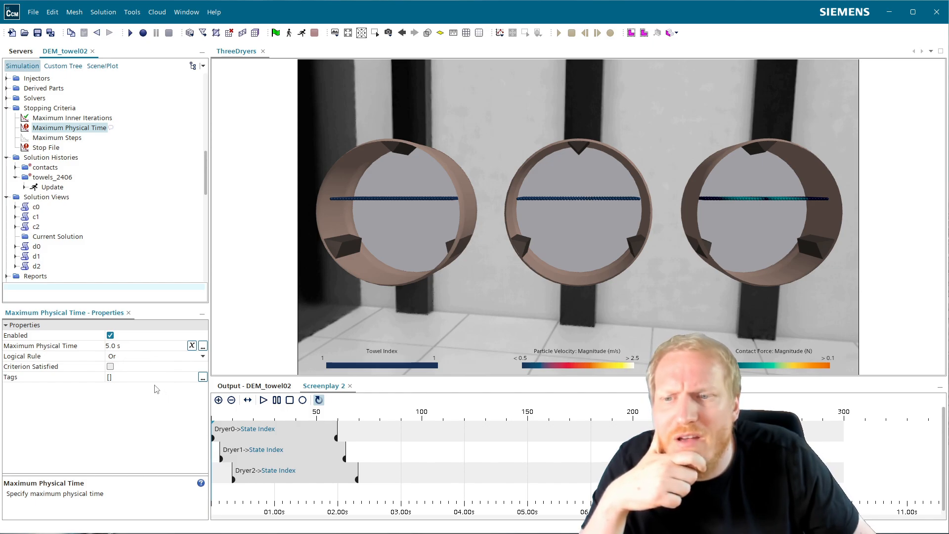
{"action": "scroll", "coordinate": [93, 202], "scroll_direction": "down", "scroll_amount": 2}
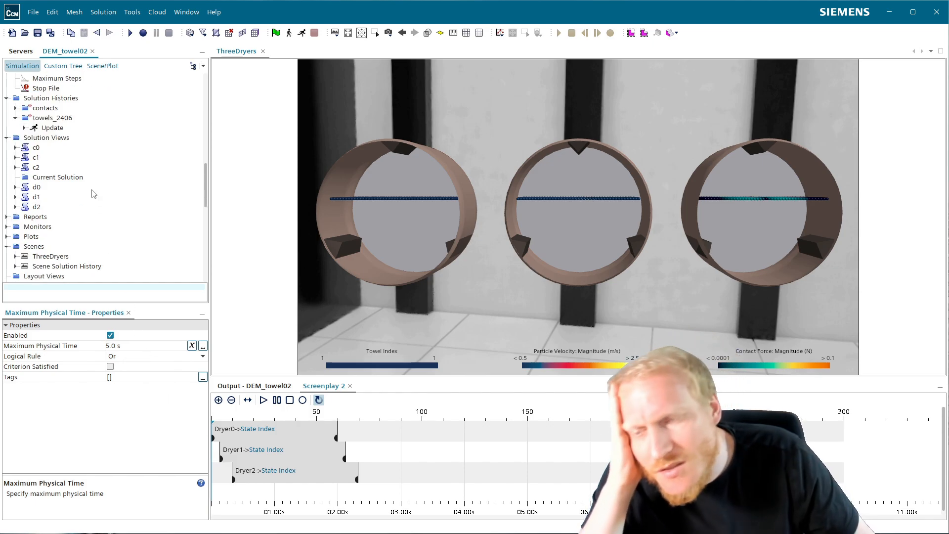
- Set the start time of the Dryer0, Dryer1 and Dryer2 actions in Screenplay 2 to 0.0
{"action": "scroll", "coordinate": [94, 195], "scroll_direction": "down", "scroll_amount": 2}
{"action": "scroll", "coordinate": [94, 190], "scroll_direction": "down", "scroll_amount": 6}
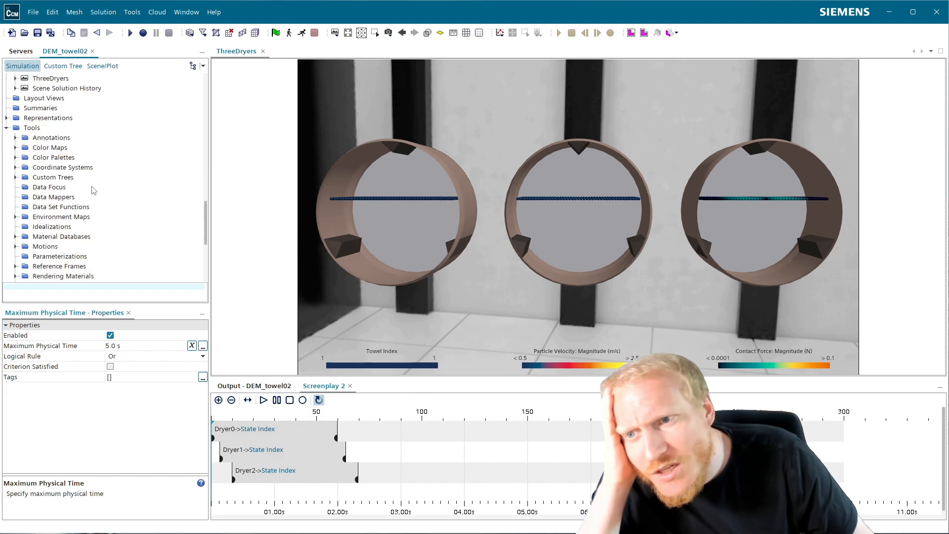
{"action": "left_click", "coordinate": [67, 249]}
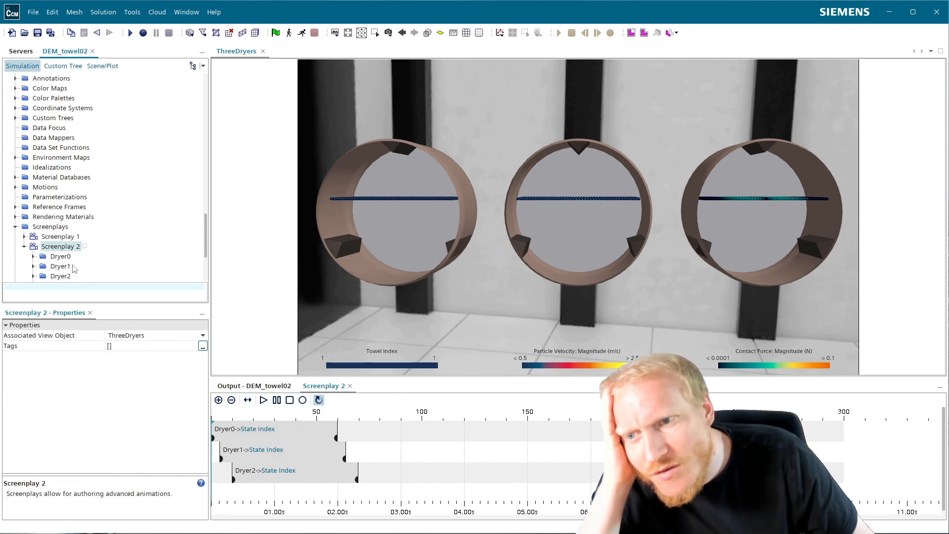
{"action": "left_click", "coordinate": [69, 258]}
{"action": "scroll", "coordinate": [76, 269], "scroll_direction": "down", "scroll_amount": 1}
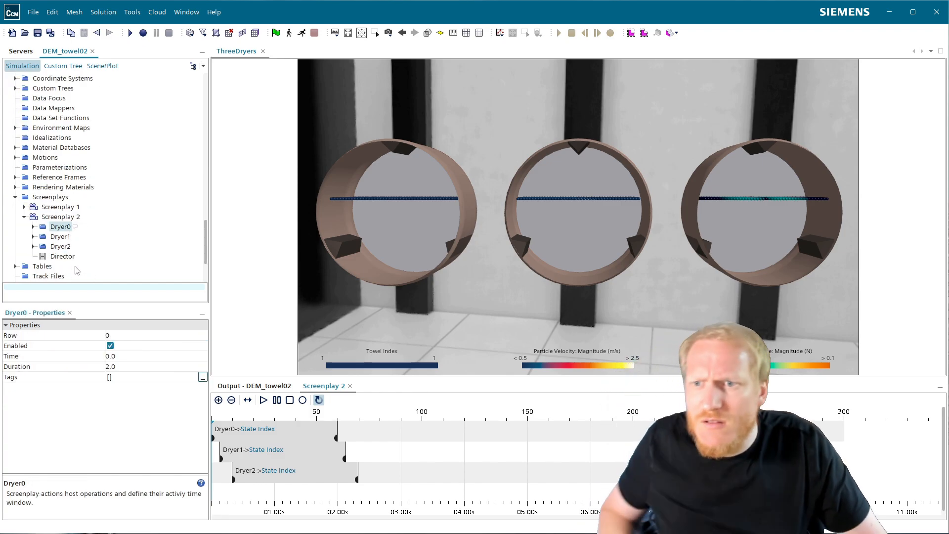
{"action": "left_click", "coordinate": [66, 246], "text": "shift"}
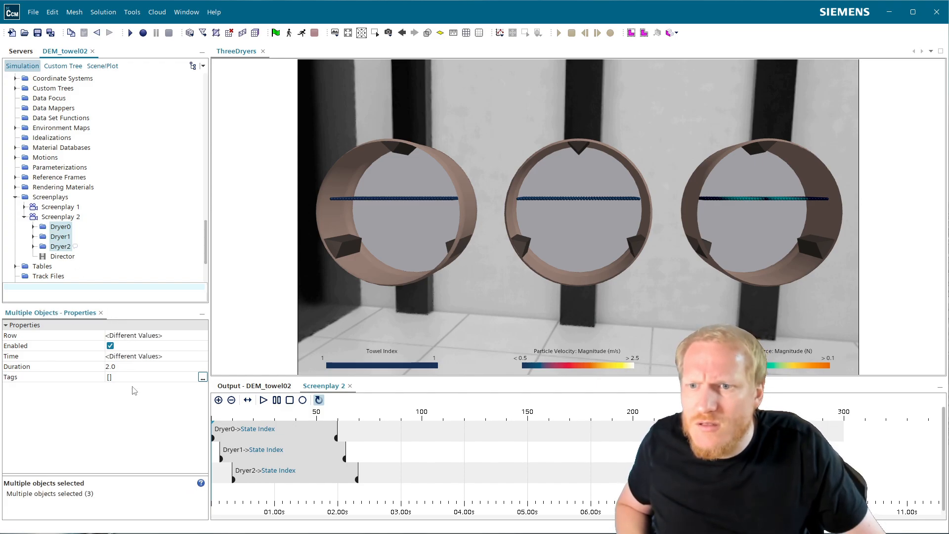
{"action": "left_click", "coordinate": [127, 369]}
{"action": "left_click", "coordinate": [132, 360]}
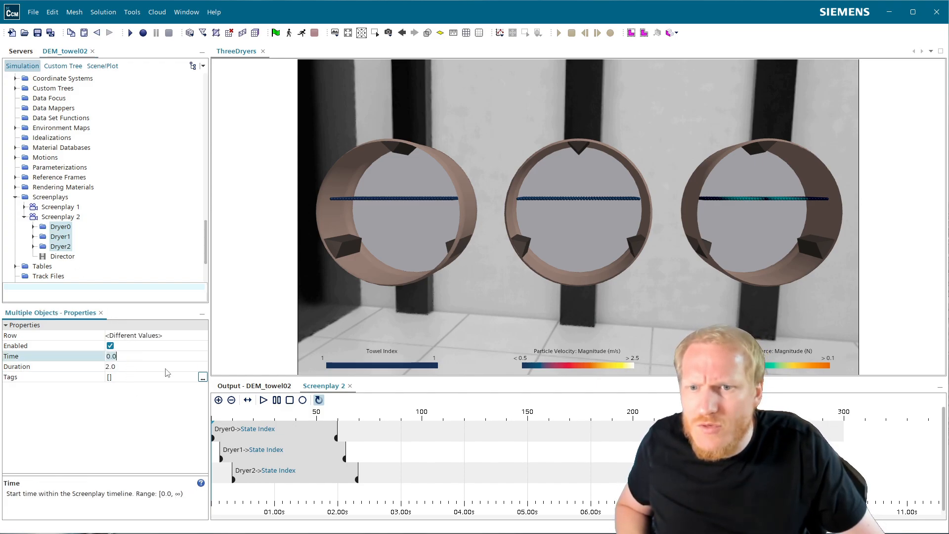
{"action": "key", "text": "Return"}
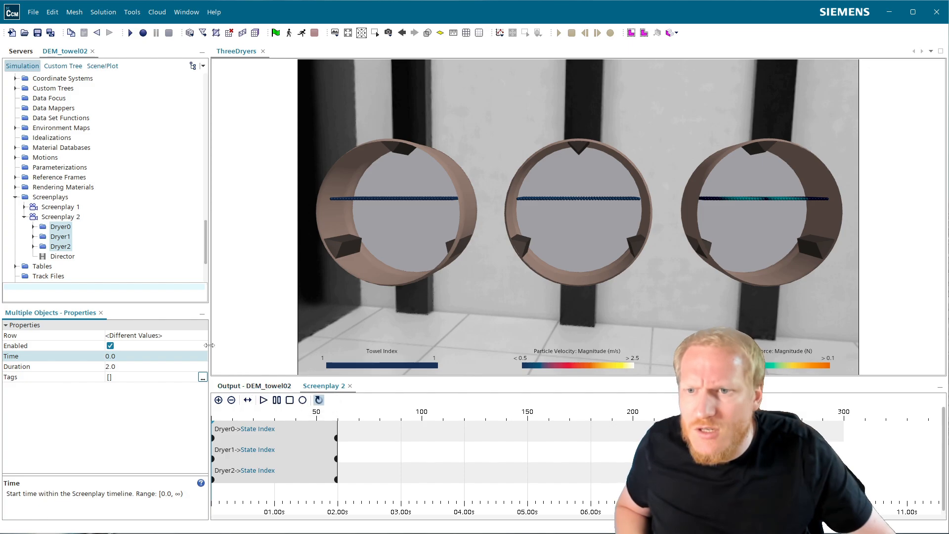
- Set the duration of the three selected dryer actions to 16.6667
{"action": "left_click", "coordinate": [137, 367]}
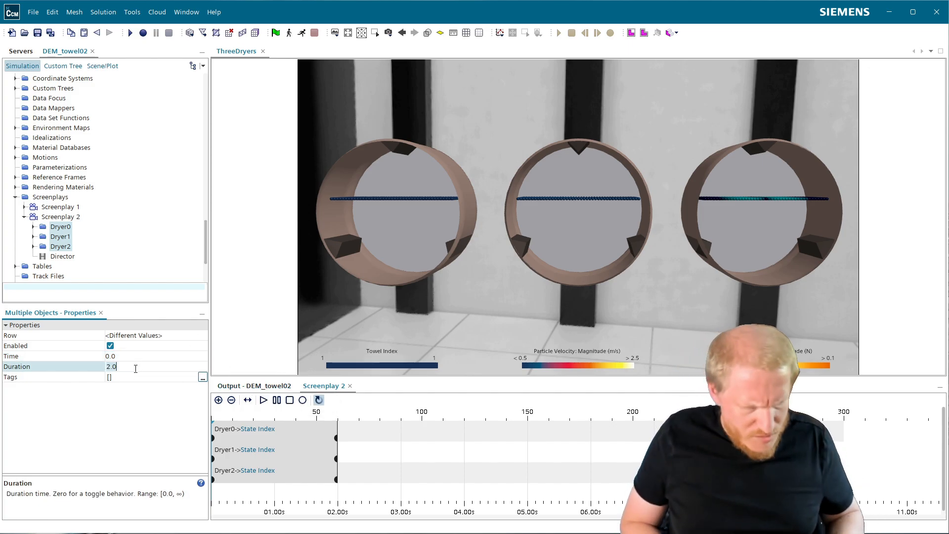
{"action": "type", "text": "16.666"}
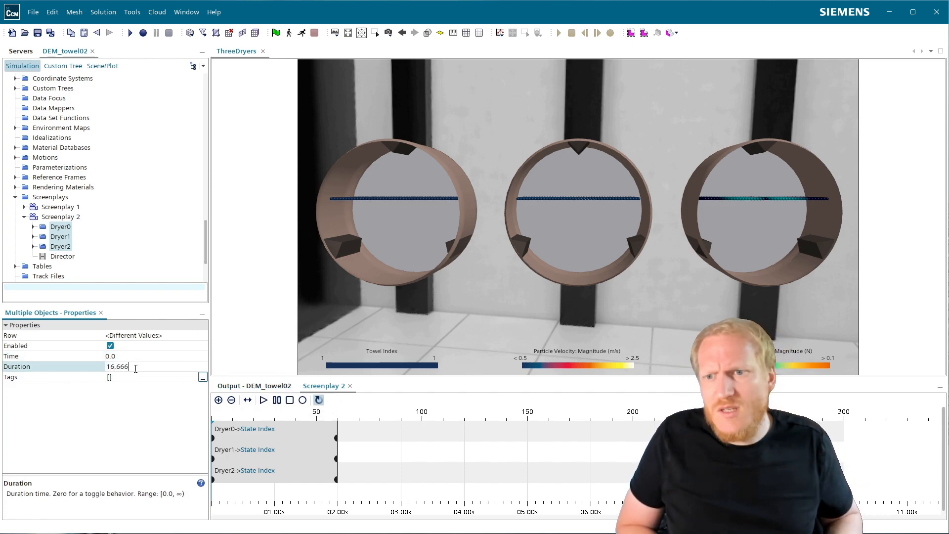
{"action": "type", "text": "7"}
{"action": "key", "text": "Return"}
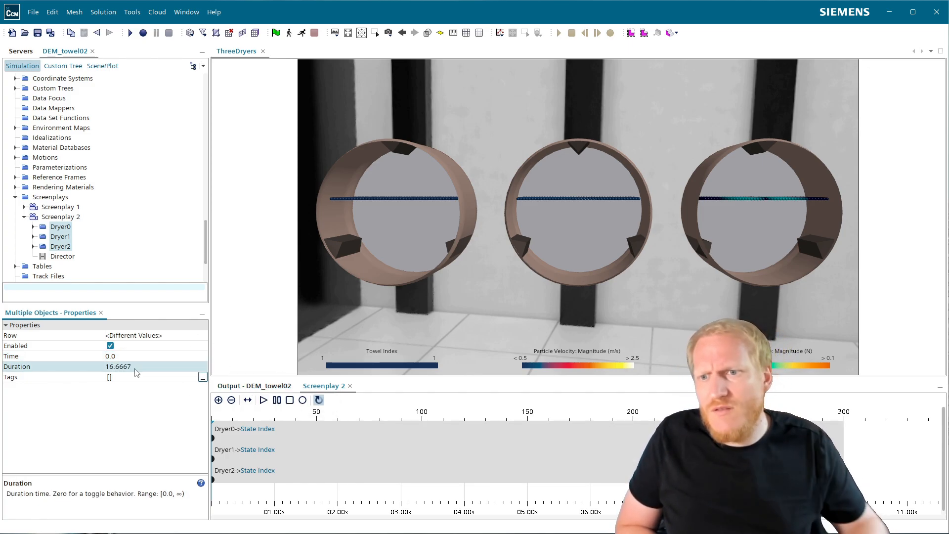
- Set Screenplay 2's Director to a target frame rate of 60 fps and an end duration of 0.01667
{"action": "left_click", "coordinate": [63, 257]}
{"action": "left_click", "coordinate": [124, 336]}
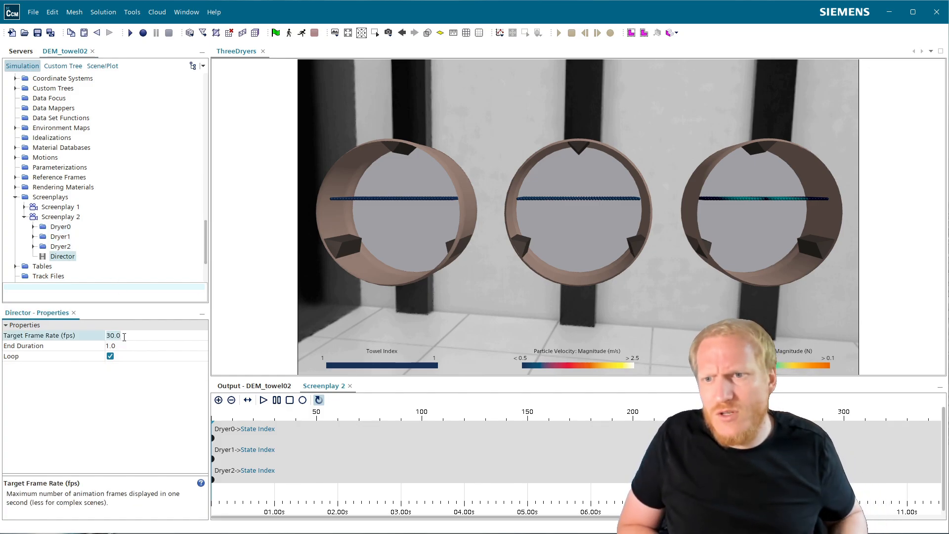
{"action": "type", "text": "60"}
{"action": "key", "text": "Return"}
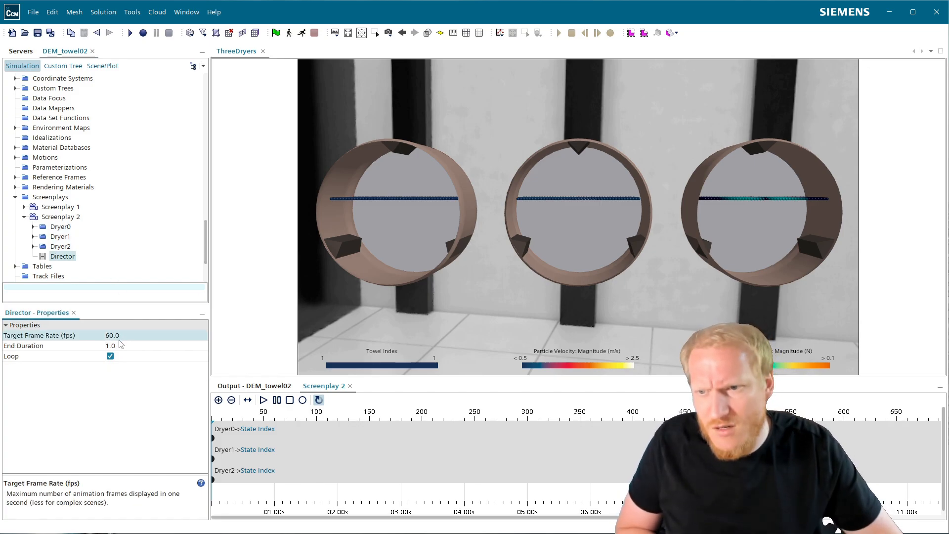
{"action": "left_click", "coordinate": [119, 346]}
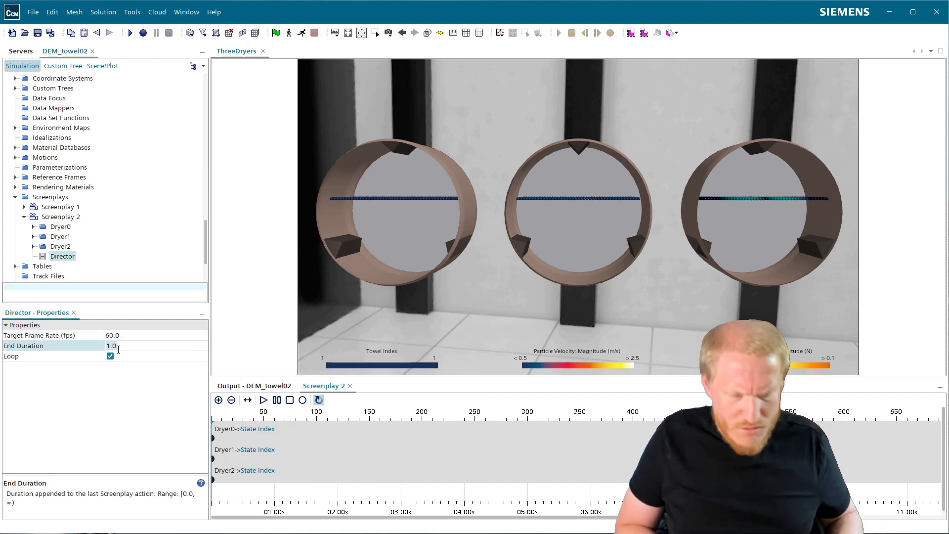
{"action": "type", "text": ".0"}
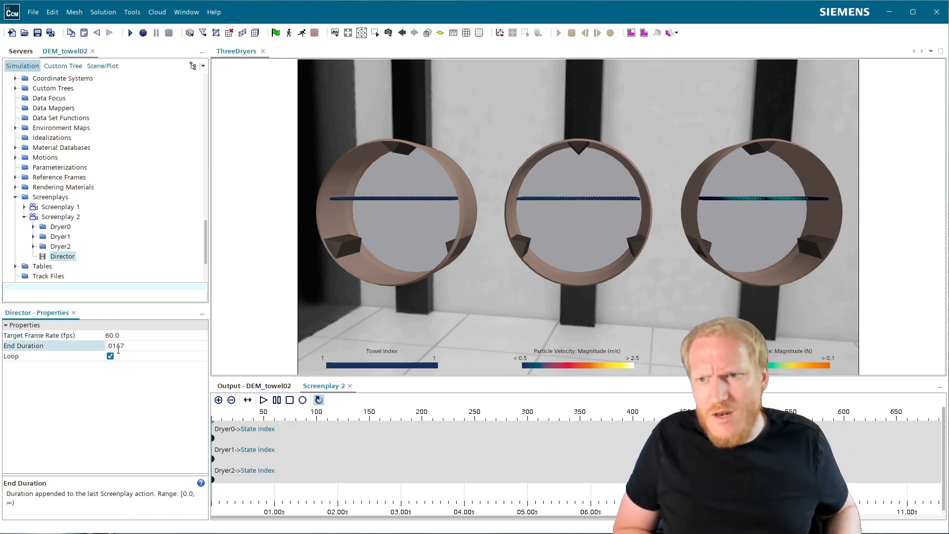
{"action": "type", "text": "1667"}
{"action": "key", "text": "Return"}
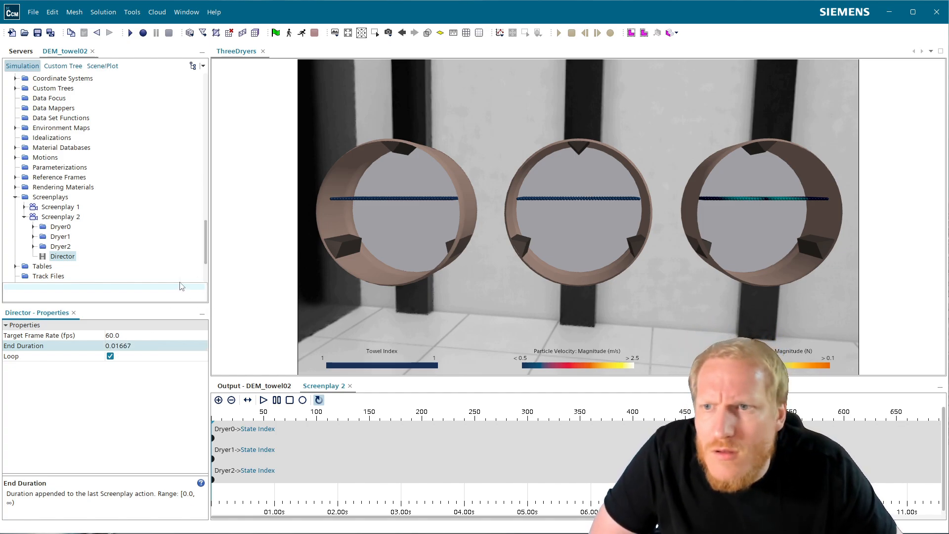
- Set the State Index value at position 1.0 of the Dryer0 action to 1000 and preview the screenplay at about 1.3 s
{"action": "left_click", "coordinate": [33, 227]}
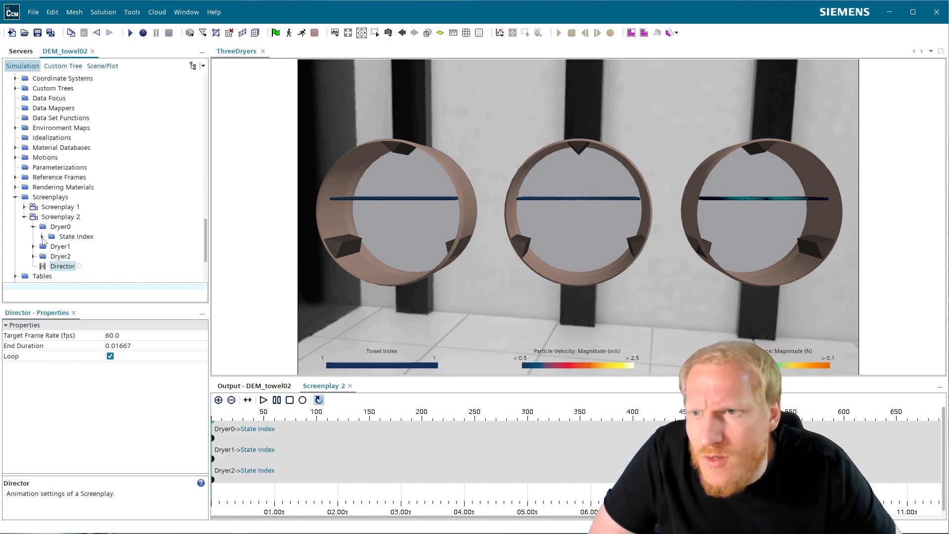
{"action": "left_click", "coordinate": [42, 237]}
{"action": "left_click", "coordinate": [79, 256]}
{"action": "left_click", "coordinate": [123, 347]}
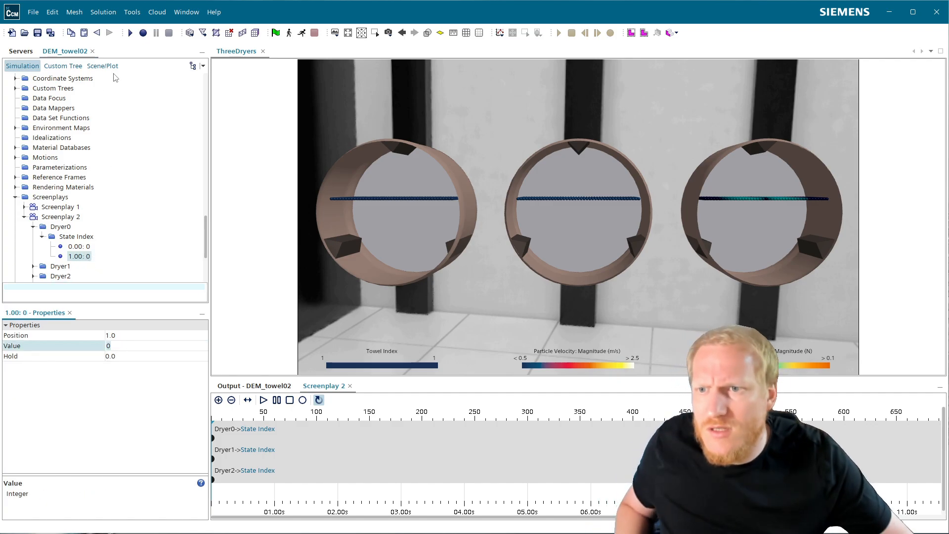
{"action": "scroll", "coordinate": [82, 196], "scroll_direction": "down", "scroll_amount": 2}
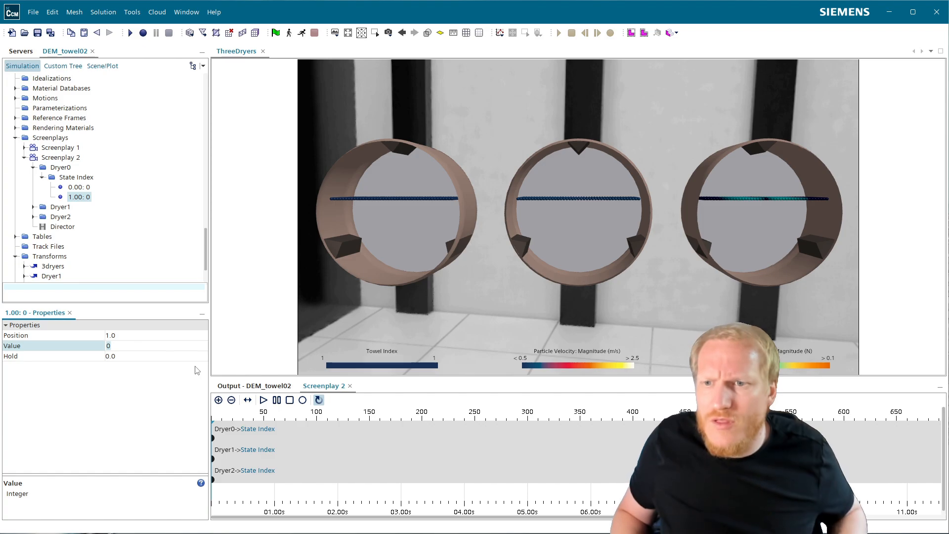
{"action": "type", "text": "1000"}
{"action": "key", "text": "Return"}
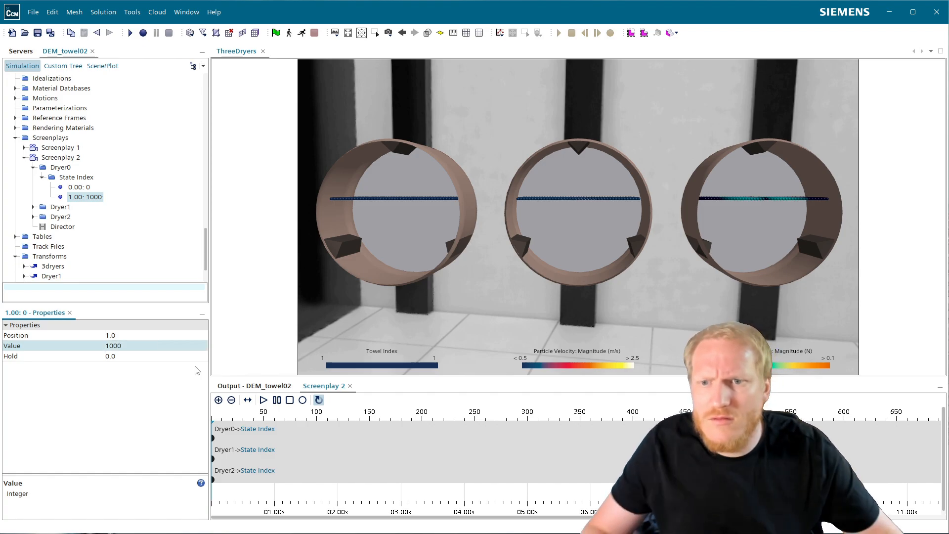
{"action": "left_click_drag", "start_coordinate": [213, 492], "coordinate": [295, 506]}
- Look up the motion_start, towel_interval and towel_interval time parameters in the custom tree
{"action": "scroll", "coordinate": [126, 246], "scroll_direction": "up", "scroll_amount": 10}
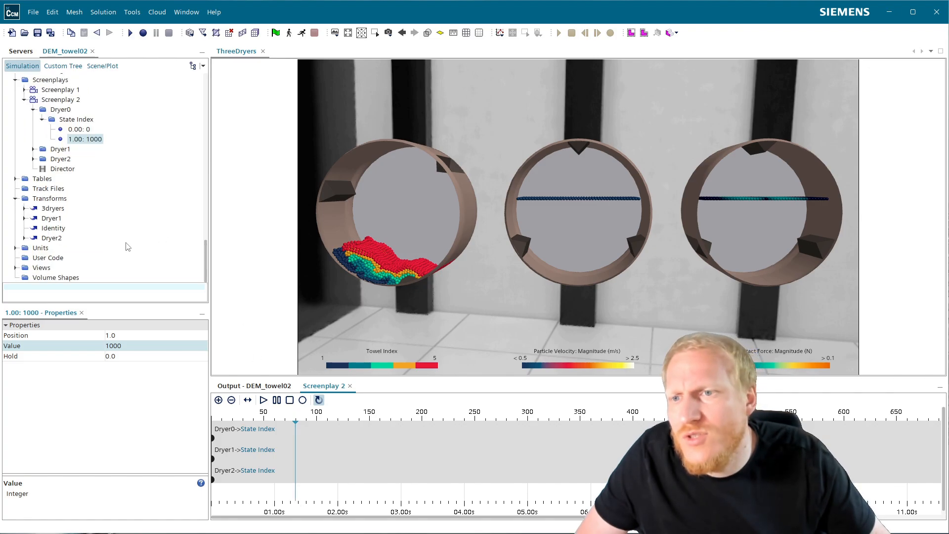
{"action": "left_click", "coordinate": [63, 66]}
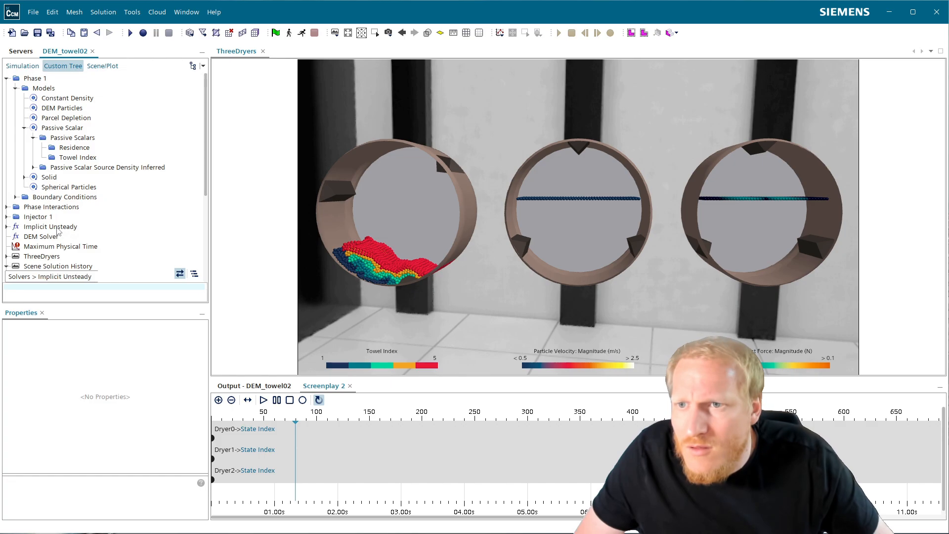
{"action": "left_click", "coordinate": [7, 79]}
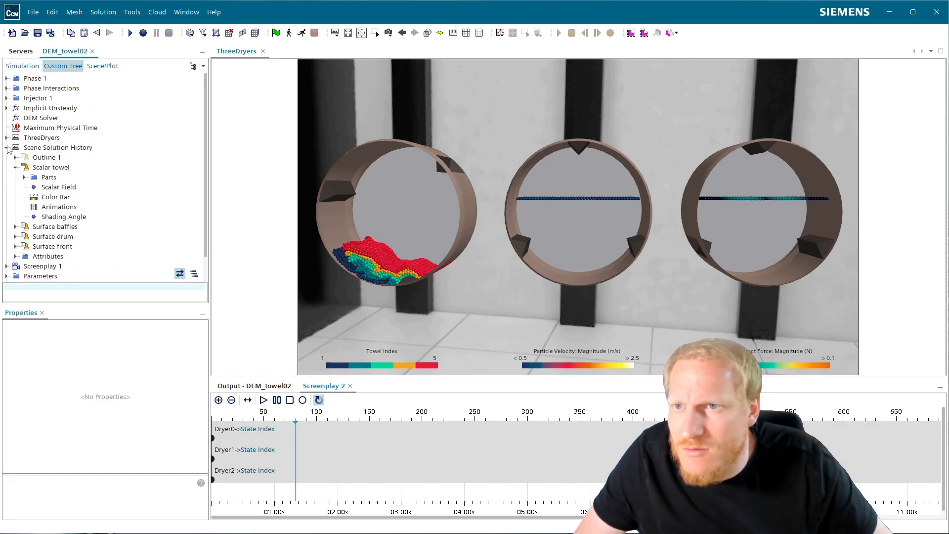
{"action": "left_click", "coordinate": [6, 147]}
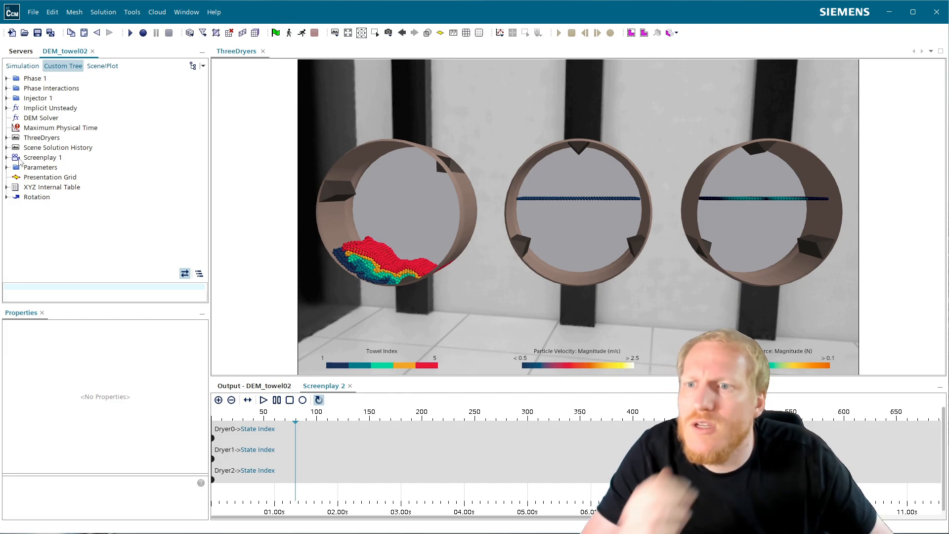
{"action": "left_click", "coordinate": [6, 167]}
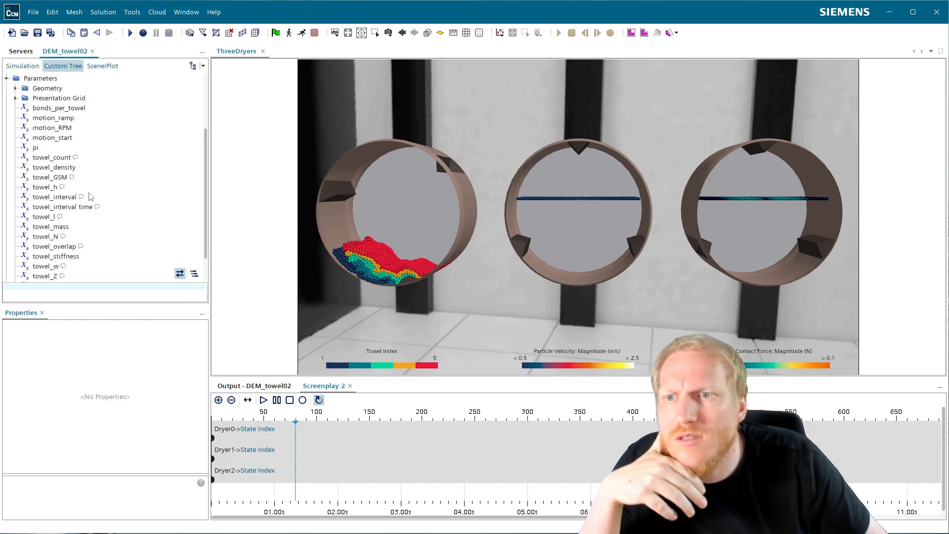
{"action": "left_click", "coordinate": [57, 138]}
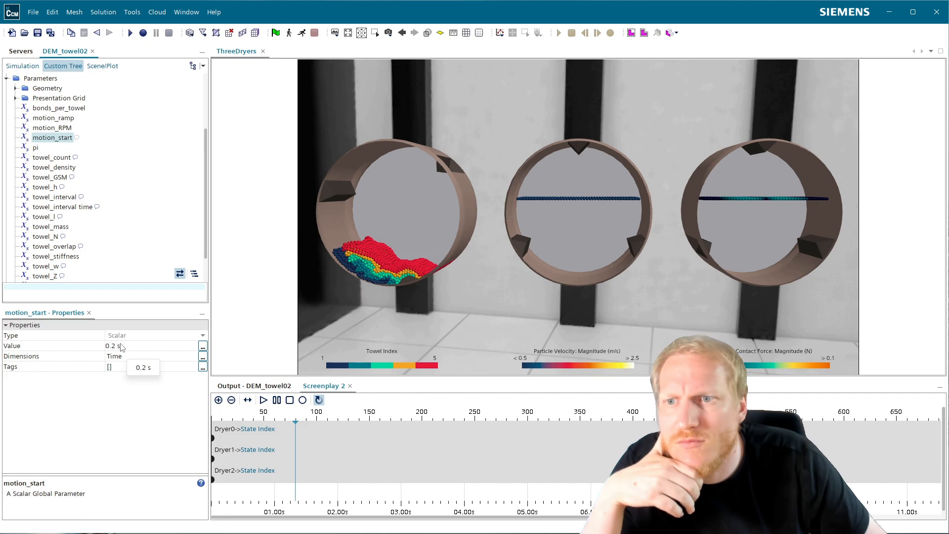
{"action": "left_click", "coordinate": [73, 198]}
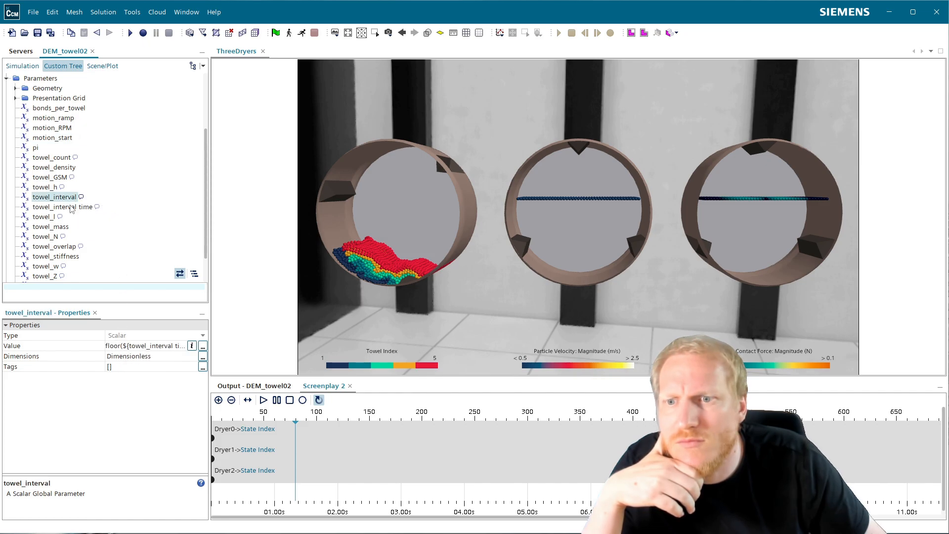
{"action": "left_click", "coordinate": [71, 208]}
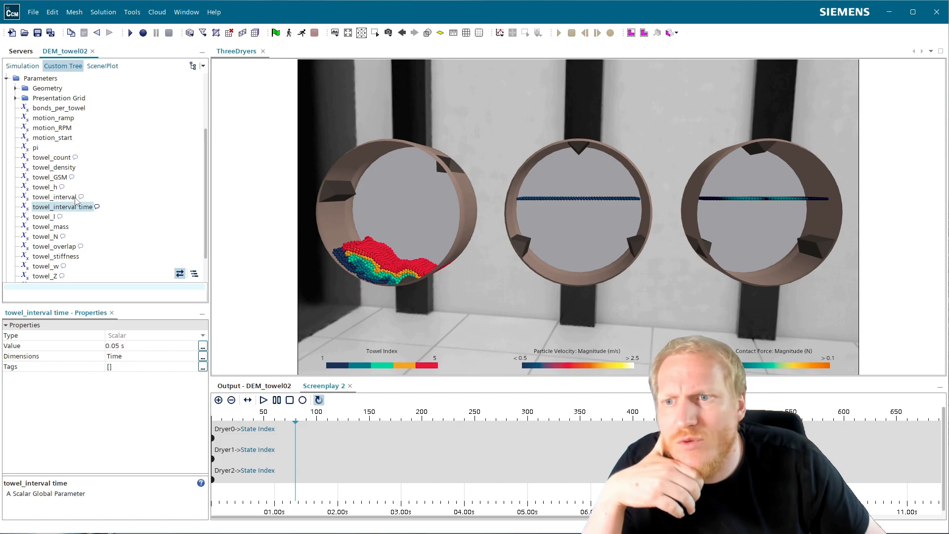
{"action": "scroll", "coordinate": [75, 238], "scroll_direction": "up", "scroll_amount": 3}
{"action": "scroll", "coordinate": [76, 229], "scroll_direction": "down", "scroll_amount": 3}
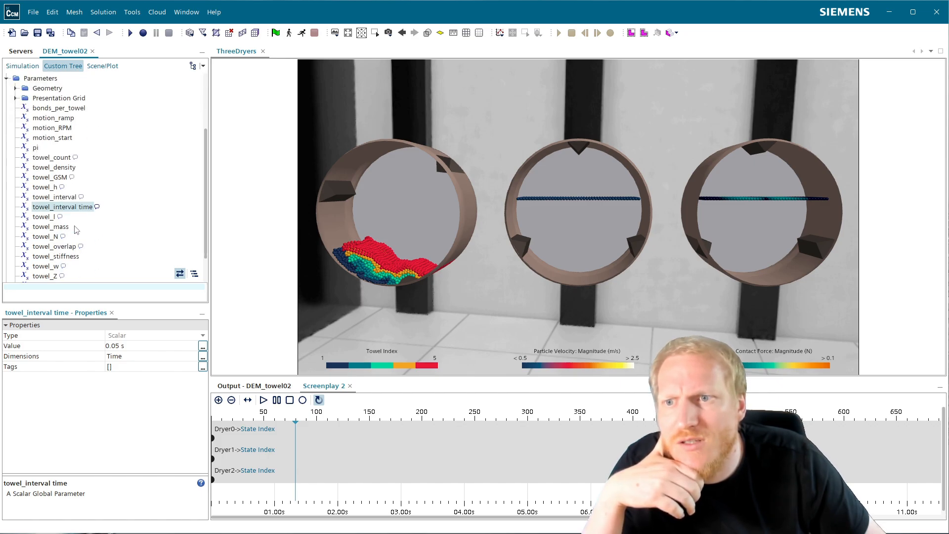
{"action": "left_click", "coordinate": [62, 138]}
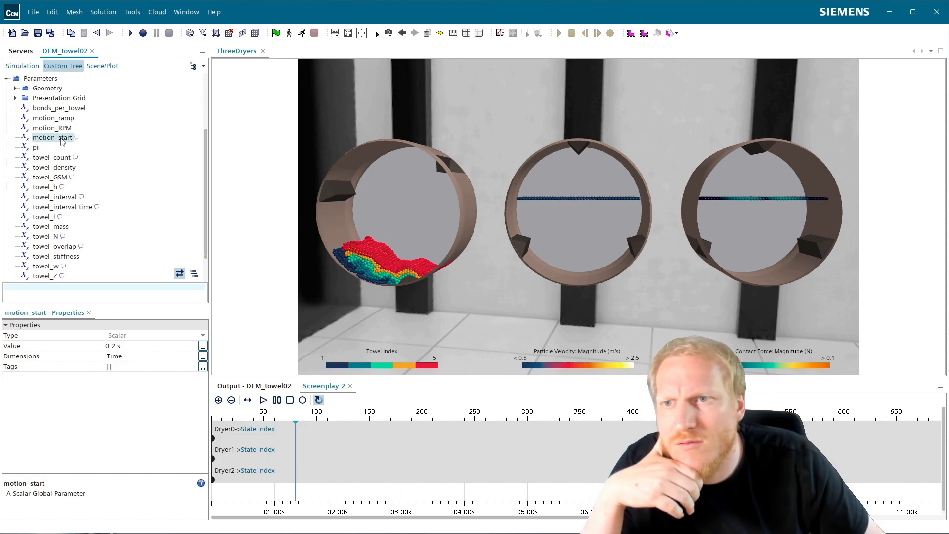
{"action": "left_click", "coordinate": [131, 347]}
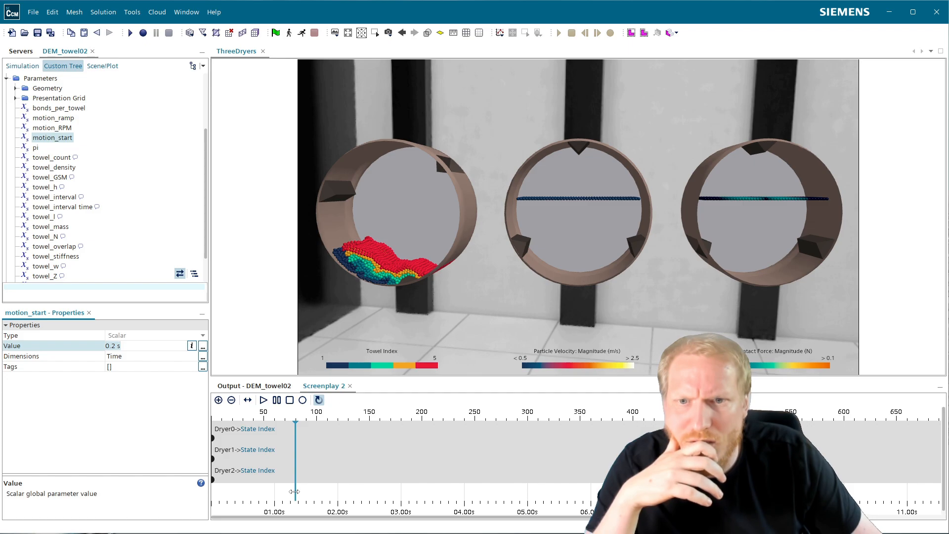
- Scrub the Screenplay 2 timeline back to about 0.6 s to inspect the towels dropping in the first dryer
{"action": "left_click_drag", "start_coordinate": [295, 491], "coordinate": [262, 473]}
{"action": "left_click_drag", "start_coordinate": [256, 471], "coordinate": [248, 468]}
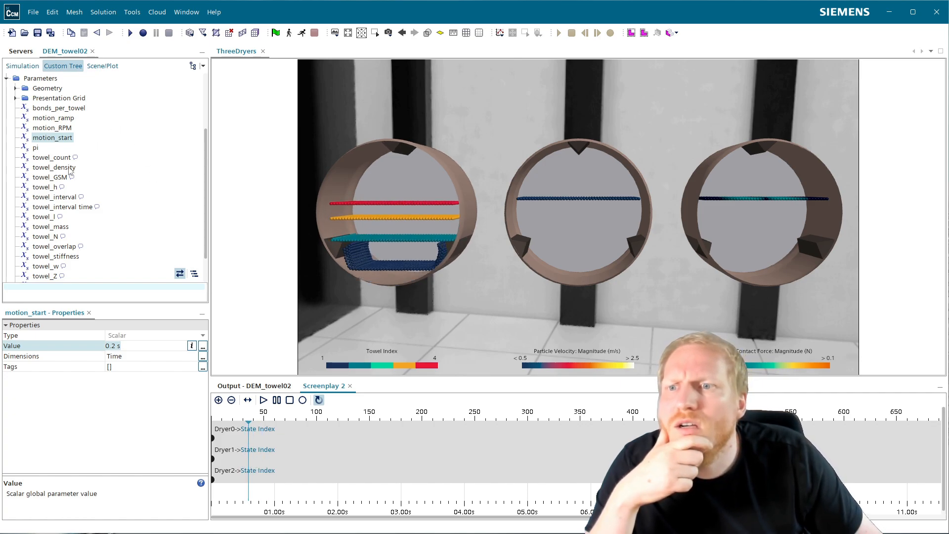
- Check the parameters from towel_count to towel_interval time, and preview the screenplay at about 1.2 s
{"action": "left_click", "coordinate": [55, 159]}
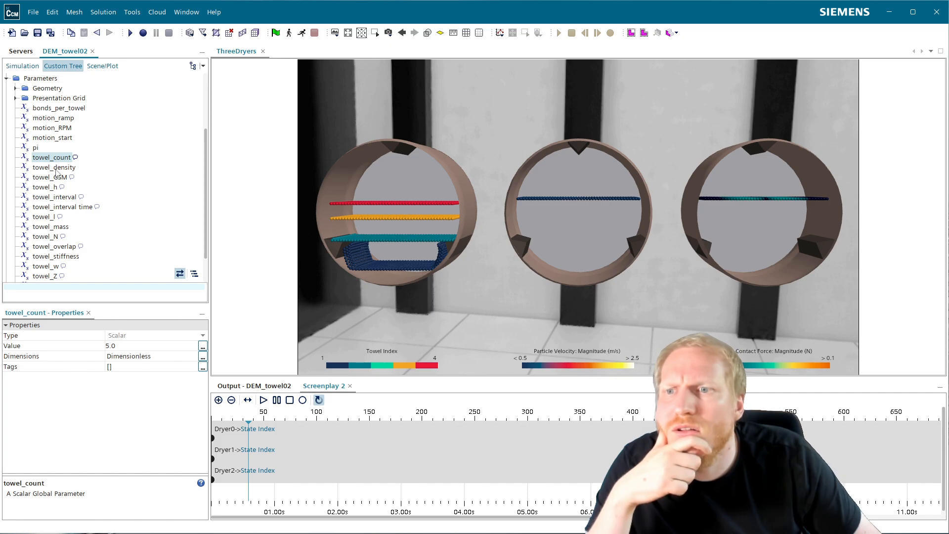
{"action": "left_click", "coordinate": [55, 168]}
{"action": "left_click", "coordinate": [57, 177]}
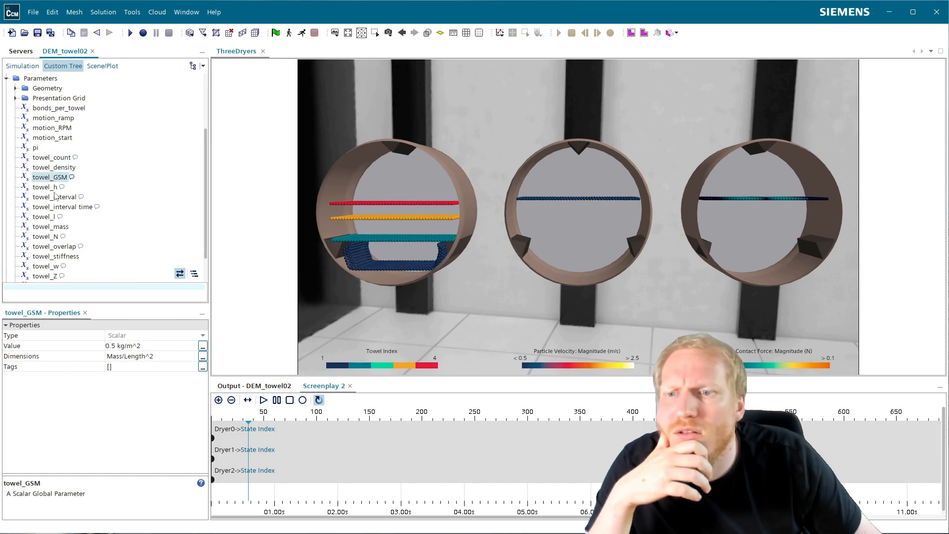
{"action": "left_click", "coordinate": [53, 187]}
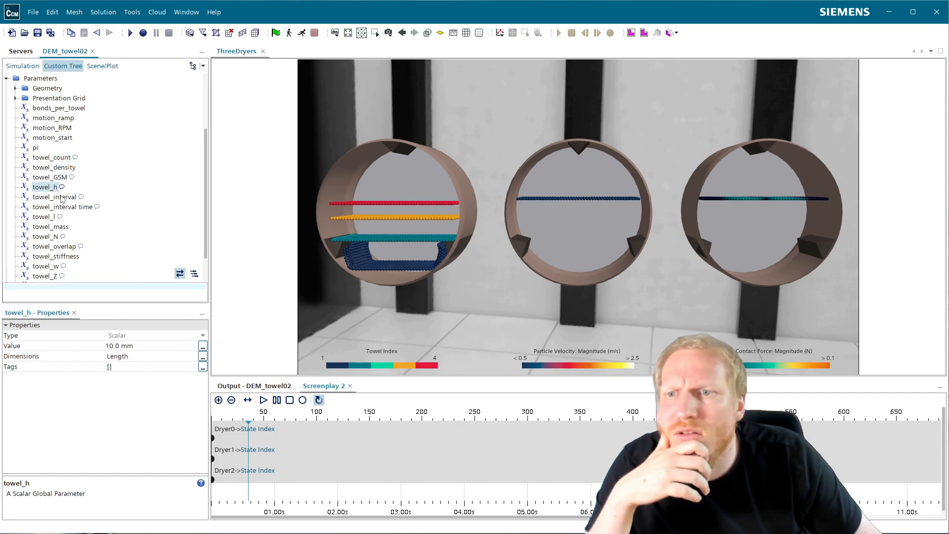
{"action": "left_click", "coordinate": [64, 197]}
{"action": "left_click", "coordinate": [69, 207]}
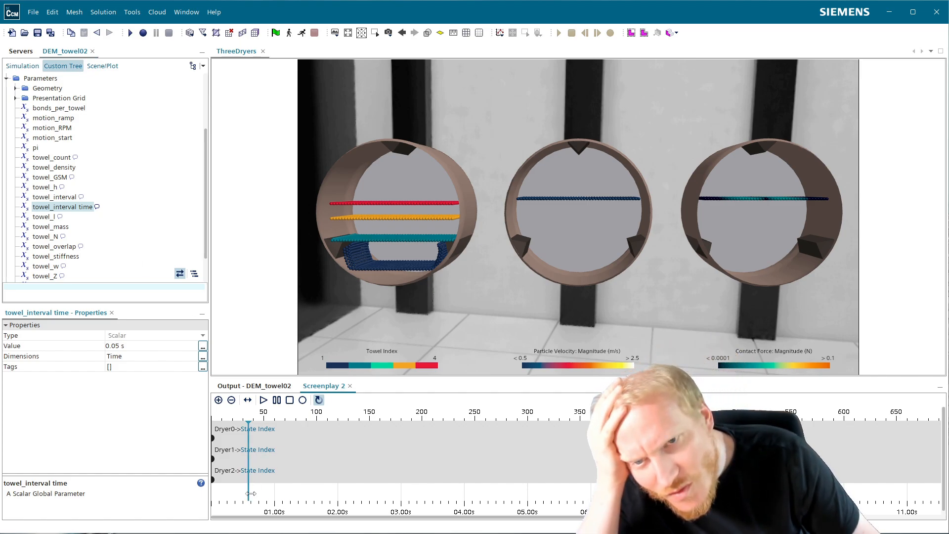
{"action": "left_click_drag", "start_coordinate": [250, 494], "coordinate": [294, 505]}
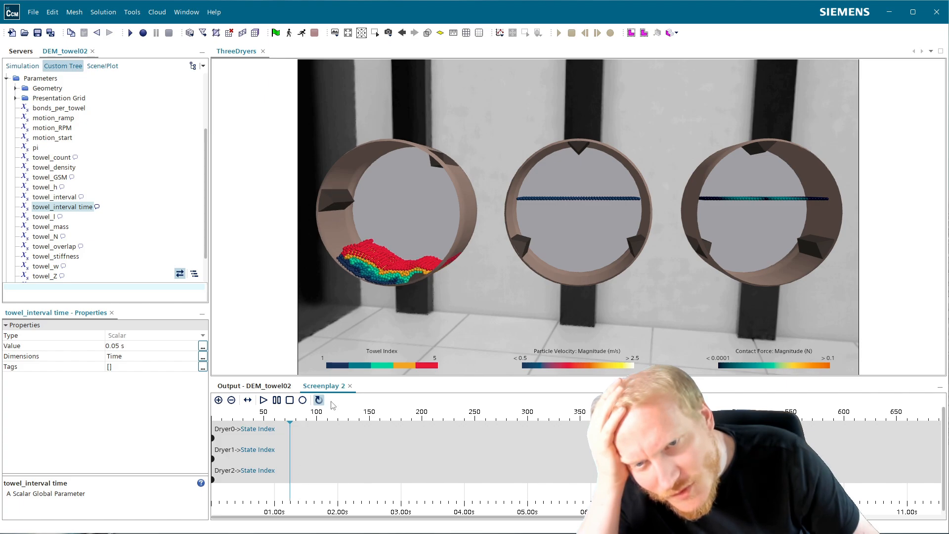
- Find the c0 solution view in the simulation tree and check its current state and solution time
{"action": "left_click", "coordinate": [22, 66]}
{"action": "scroll", "coordinate": [102, 163], "scroll_direction": "up", "scroll_amount": 10}
{"action": "scroll", "coordinate": [119, 186], "scroll_direction": "up", "scroll_amount": 2}
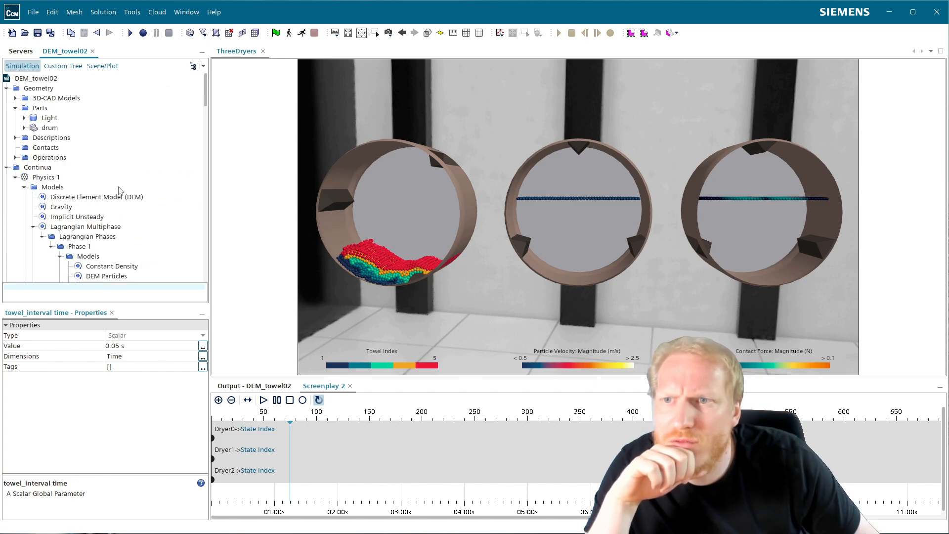
{"action": "left_click", "coordinate": [7, 167]}
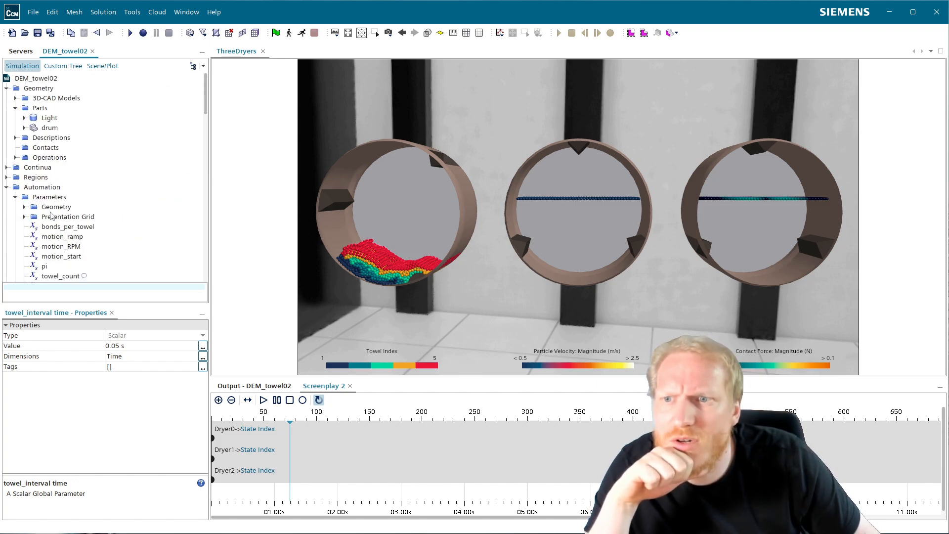
{"action": "scroll", "coordinate": [19, 163], "scroll_direction": "down", "scroll_amount": 2}
{"action": "scroll", "coordinate": [60, 185], "scroll_direction": "down", "scroll_amount": 5}
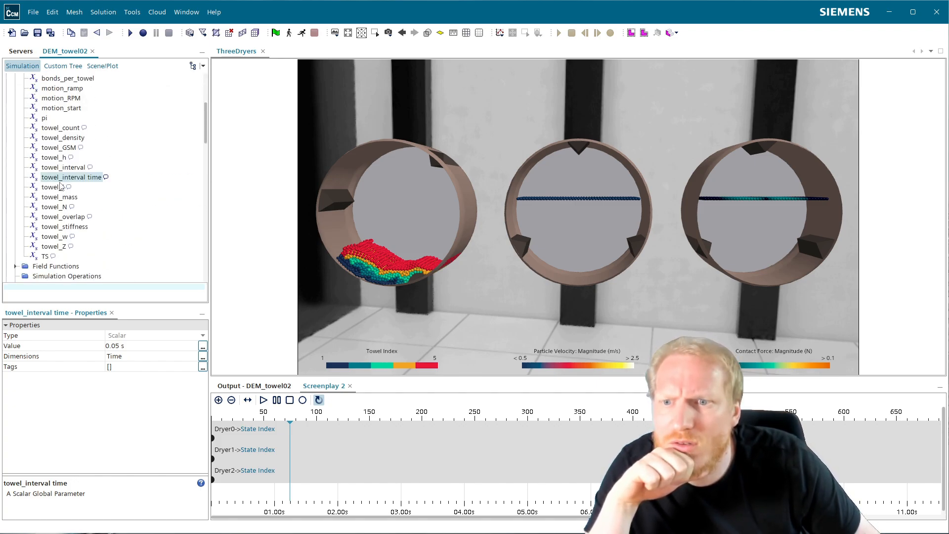
{"action": "scroll", "coordinate": [102, 227], "scroll_direction": "down", "scroll_amount": 4}
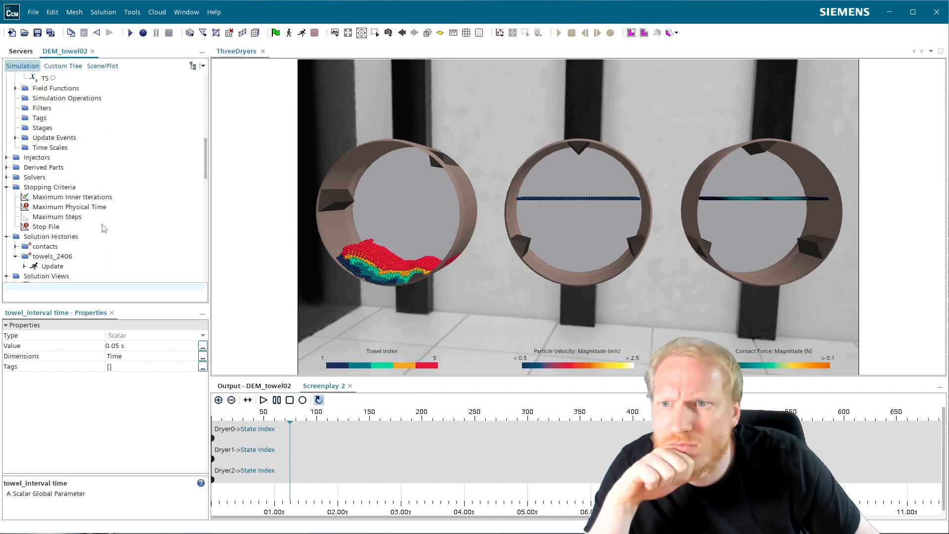
{"action": "scroll", "coordinate": [103, 227], "scroll_direction": "down", "scroll_amount": 1}
{"action": "scroll", "coordinate": [50, 252], "scroll_direction": "down", "scroll_amount": 1}
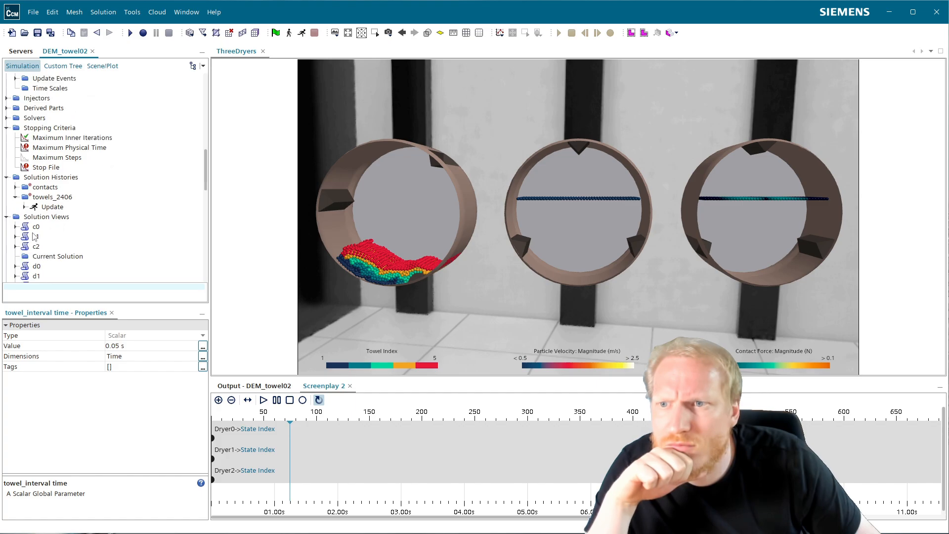
{"action": "left_click", "coordinate": [36, 228]}
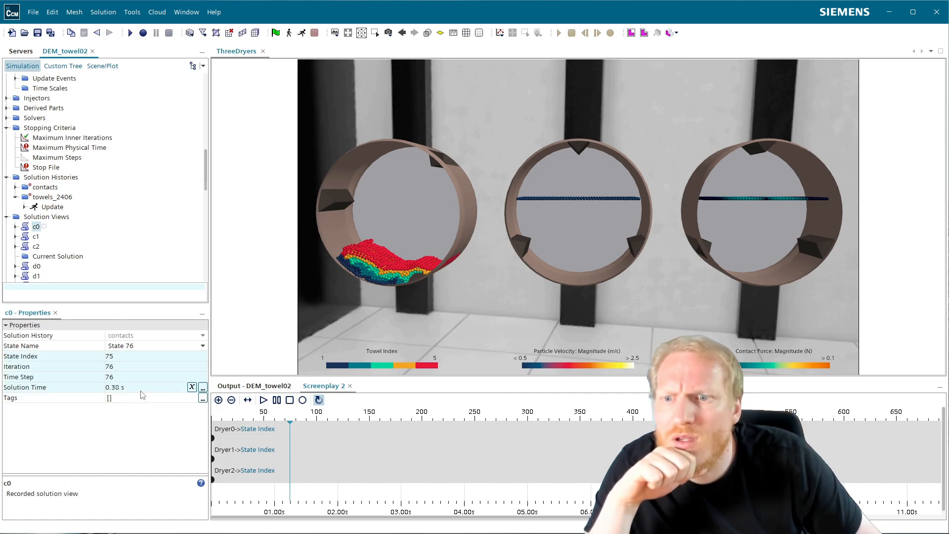
- Set the motion_start parameter in the custom tree to 0.5 s
{"action": "left_click", "coordinate": [94, 65]}
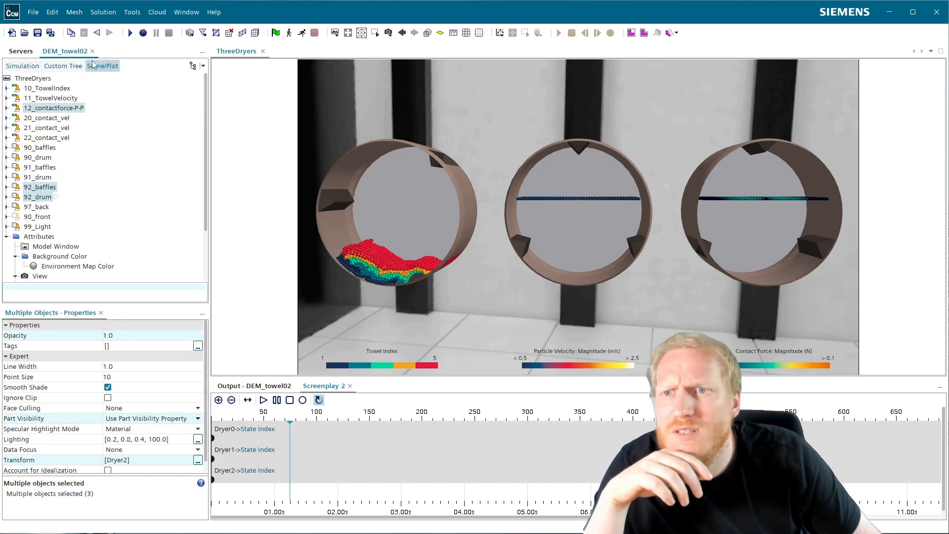
{"action": "left_click", "coordinate": [63, 65]}
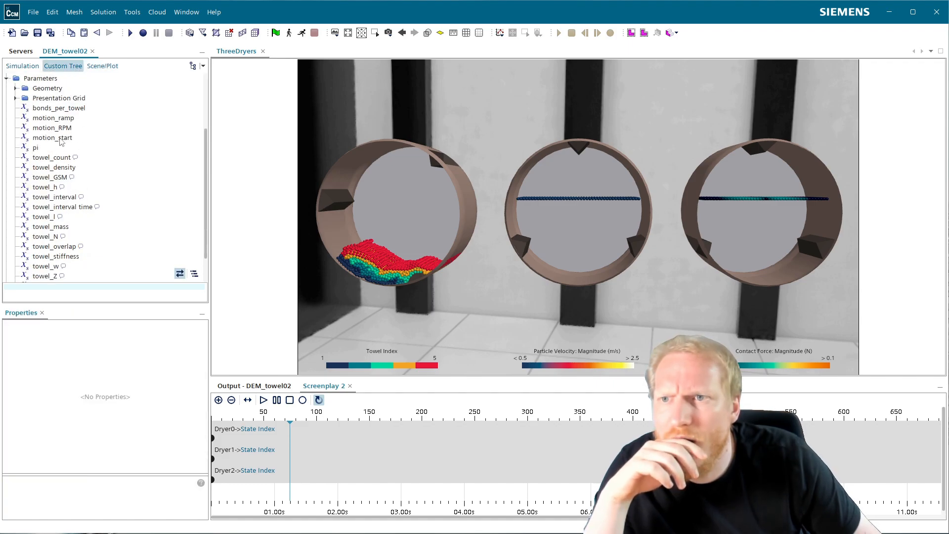
{"action": "left_click", "coordinate": [54, 138]}
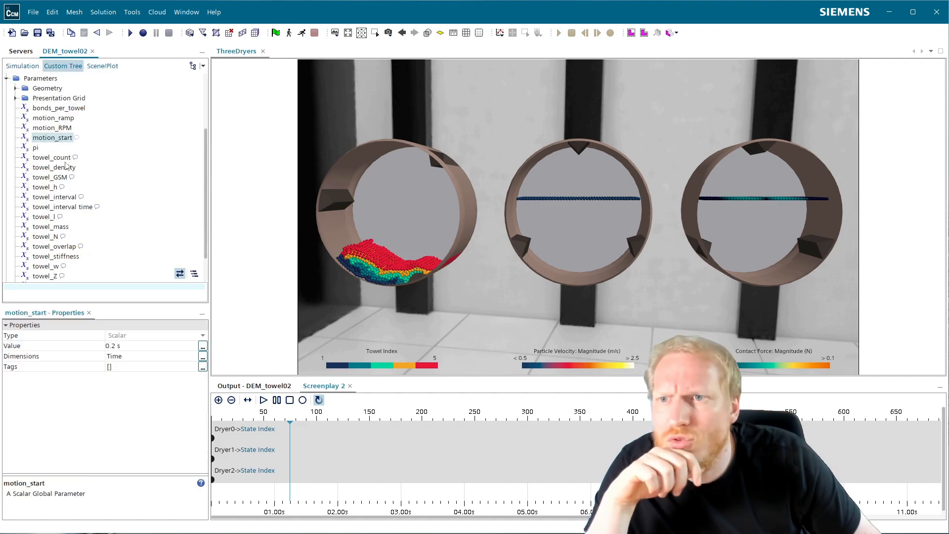
{"action": "left_click", "coordinate": [121, 347]}
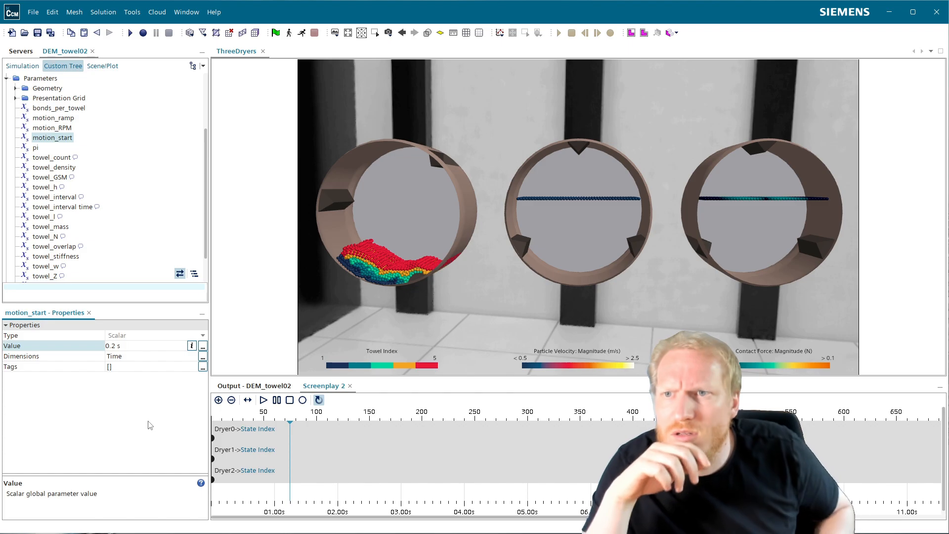
{"action": "type", "text": "5"}
{"action": "key", "text": "Return"}
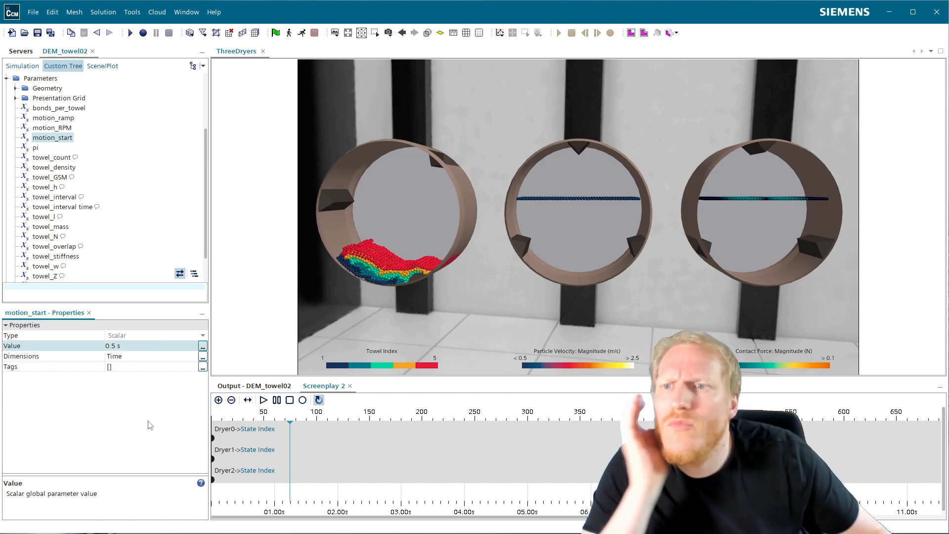
- Check the values of the parameters from bonds_per_towel through towel_GSM in the custom tree
{"action": "left_click", "coordinate": [61, 109]}
{"action": "left_click", "coordinate": [60, 121]}
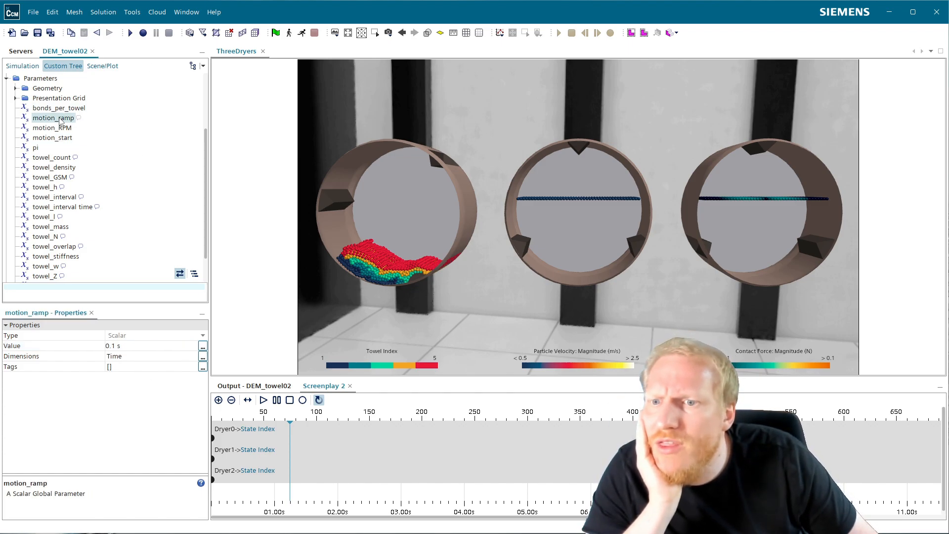
{"action": "left_click", "coordinate": [66, 129]}
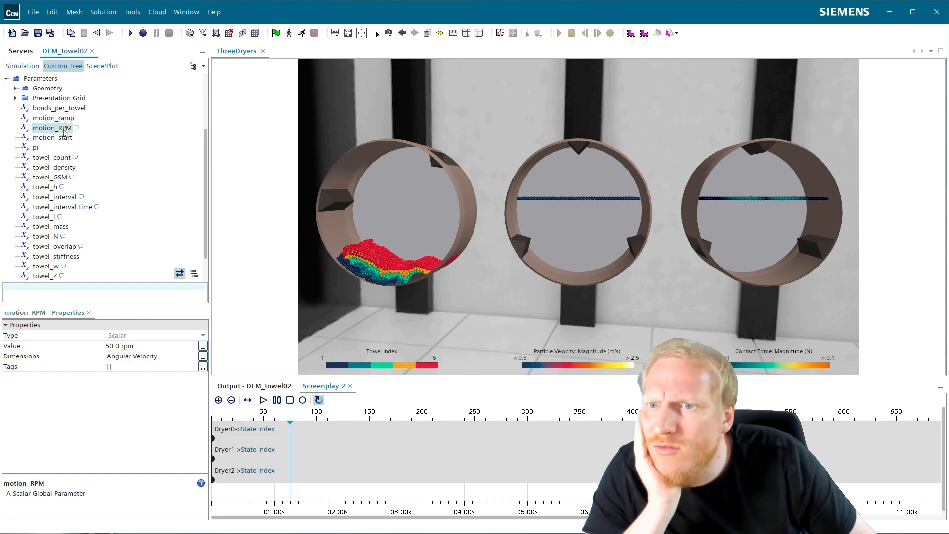
{"action": "left_click", "coordinate": [59, 138]}
{"action": "left_click", "coordinate": [38, 149]}
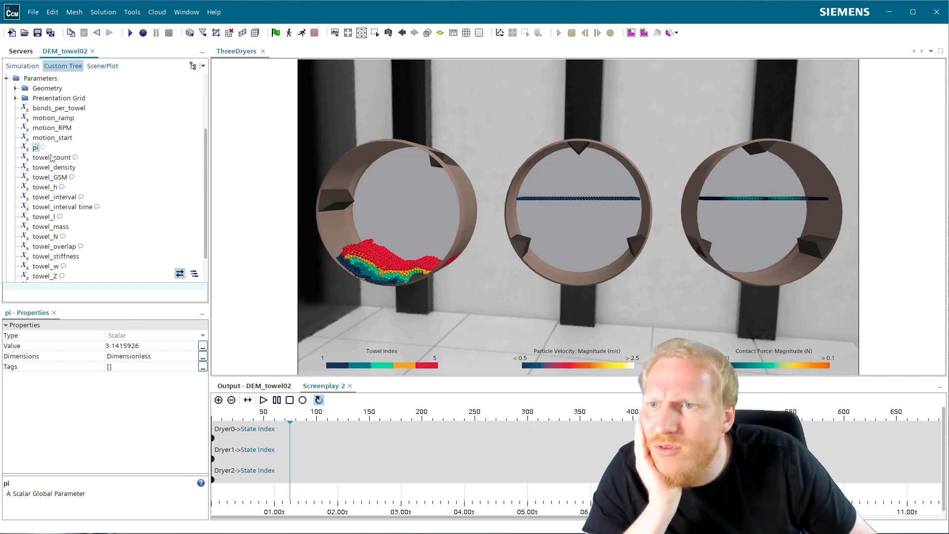
{"action": "left_click", "coordinate": [52, 158]}
{"action": "left_click", "coordinate": [56, 169]}
{"action": "left_click", "coordinate": [61, 179]}
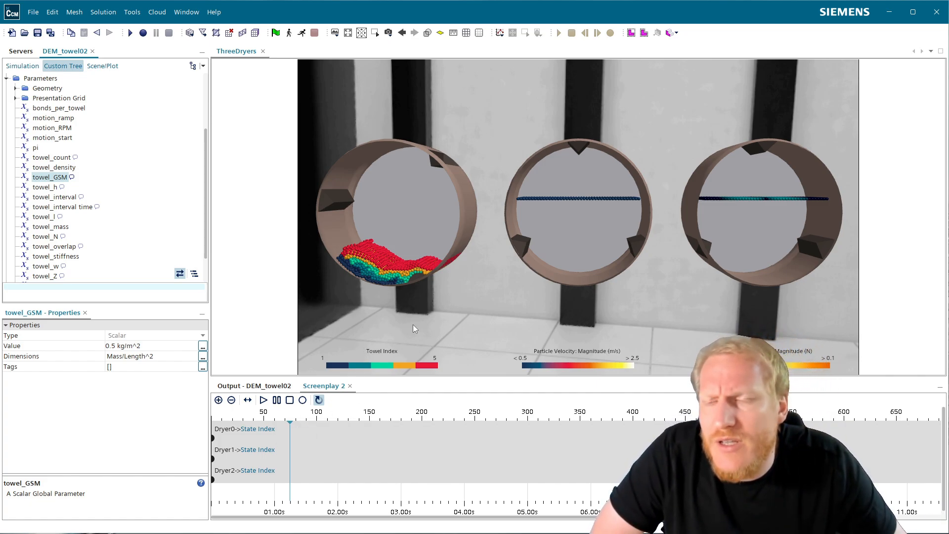
- Set the target frame rate of Screenplay 2's Director to 100 fps
{"action": "left_click", "coordinate": [24, 65]}
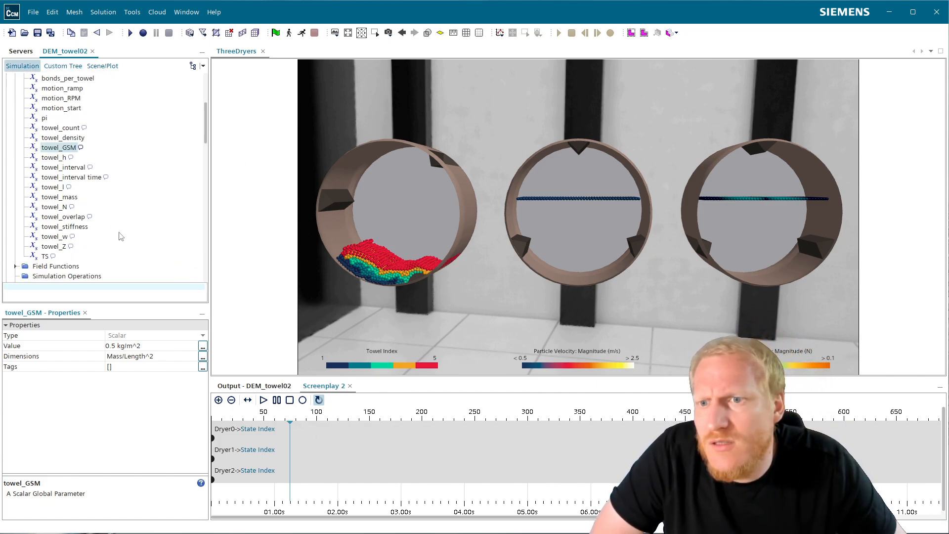
{"action": "scroll", "coordinate": [86, 181], "scroll_direction": "up", "scroll_amount": 5}
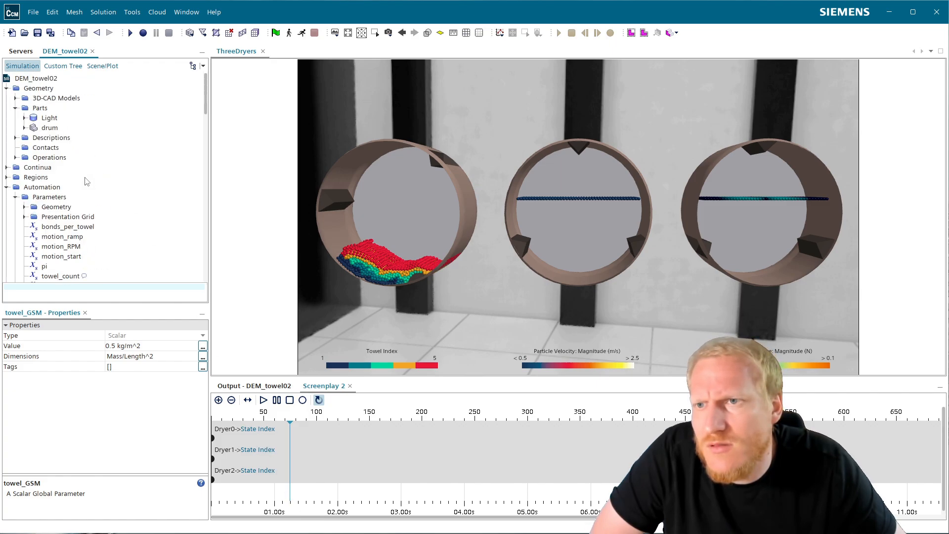
{"action": "left_click", "coordinate": [6, 188]}
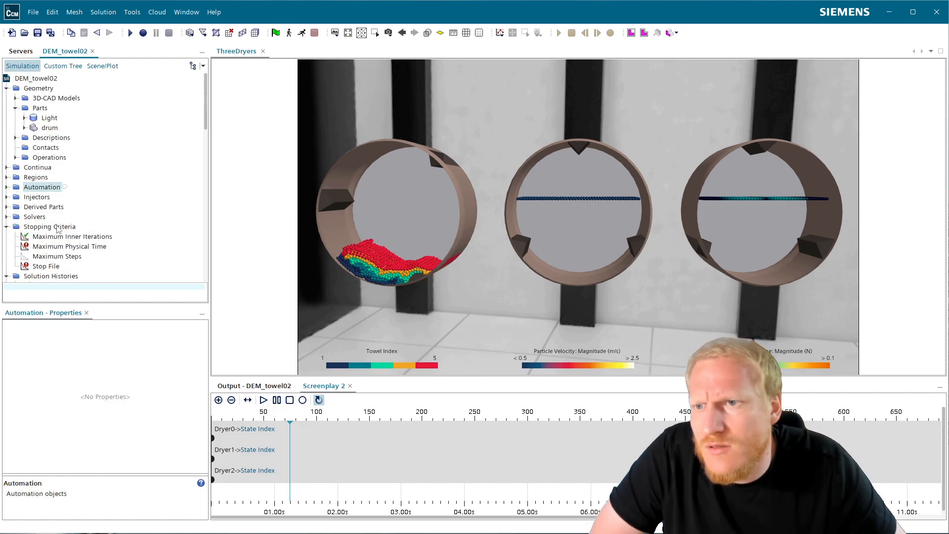
{"action": "scroll", "coordinate": [57, 229], "scroll_direction": "down", "scroll_amount": 2}
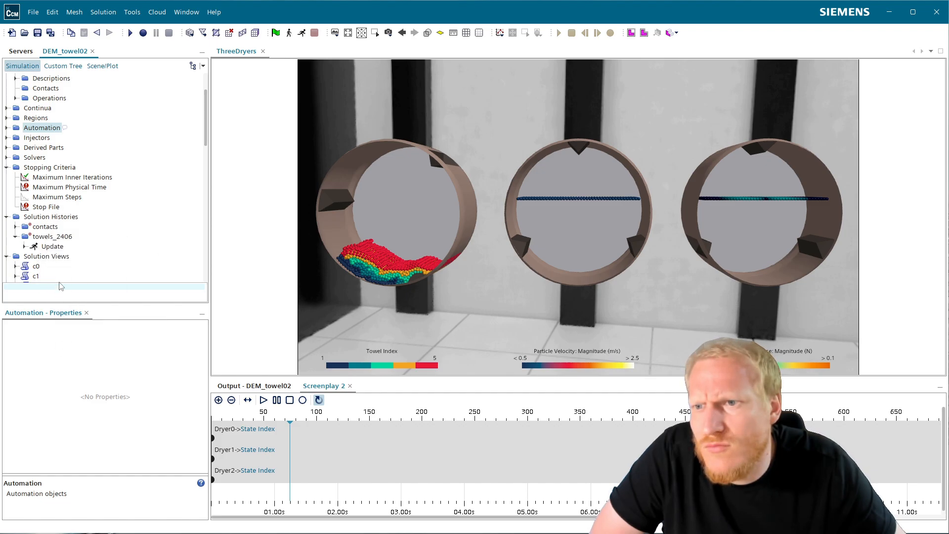
{"action": "scroll", "coordinate": [73, 243], "scroll_direction": "down", "scroll_amount": 3}
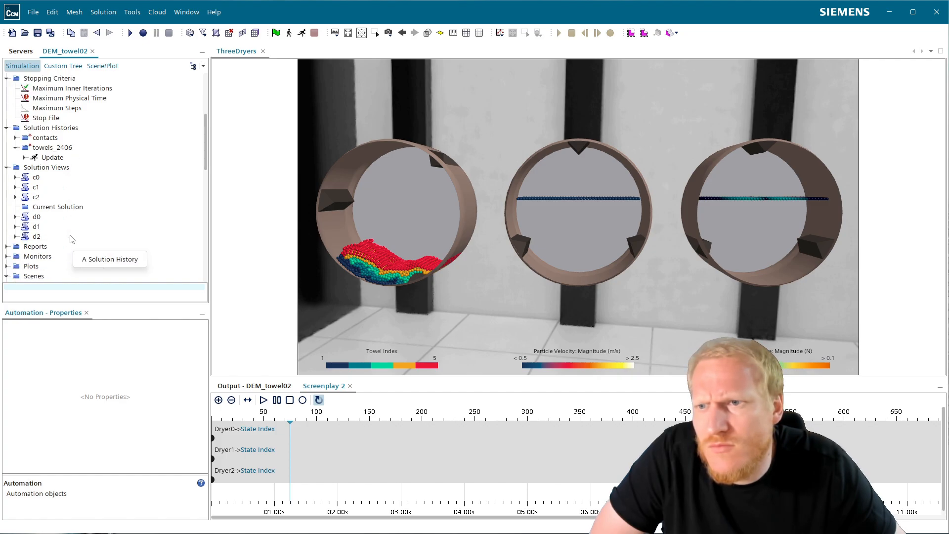
{"action": "scroll", "coordinate": [71, 240], "scroll_direction": "down", "scroll_amount": 10}
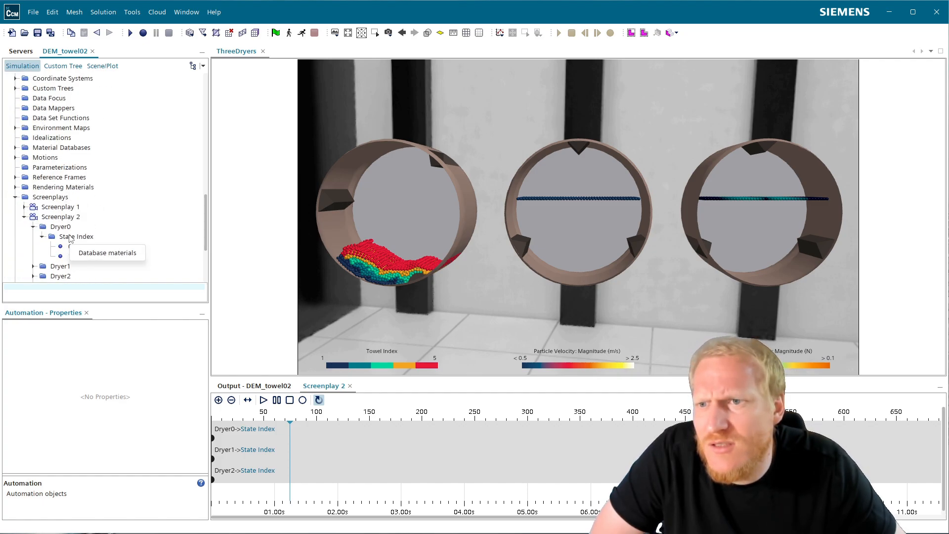
{"action": "scroll", "coordinate": [70, 240], "scroll_direction": "down", "scroll_amount": 1}
{"action": "left_click", "coordinate": [63, 256]}
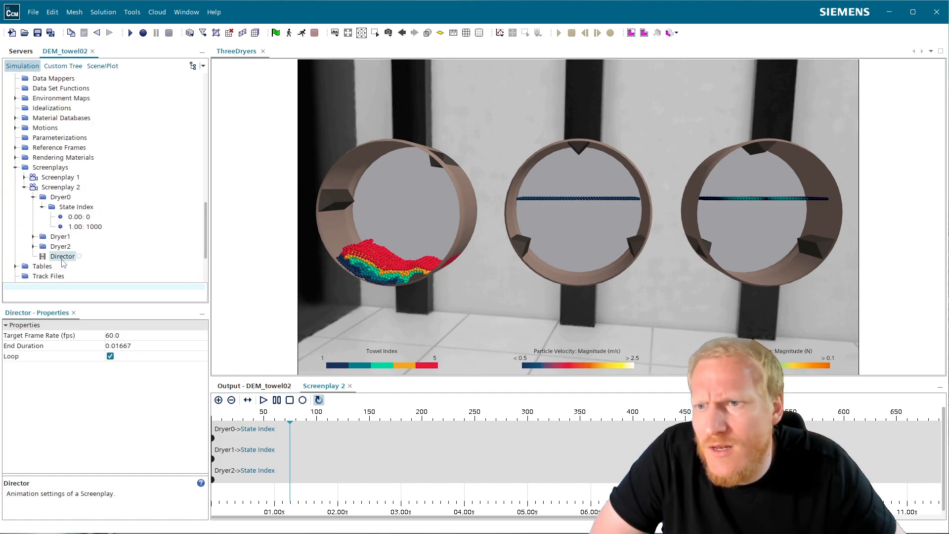
{"action": "left_click", "coordinate": [123, 336]}
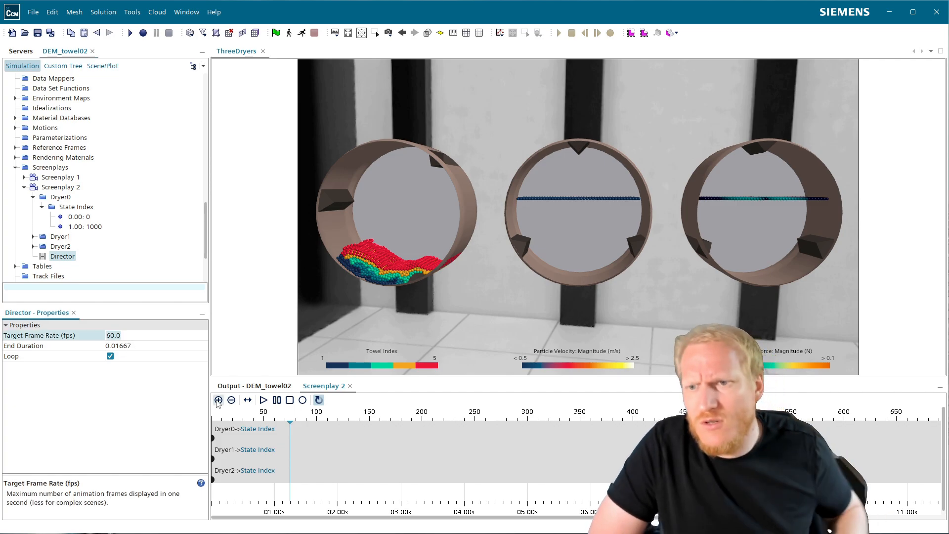
{"action": "type", "text": "100"}
{"action": "key", "text": "Return"}
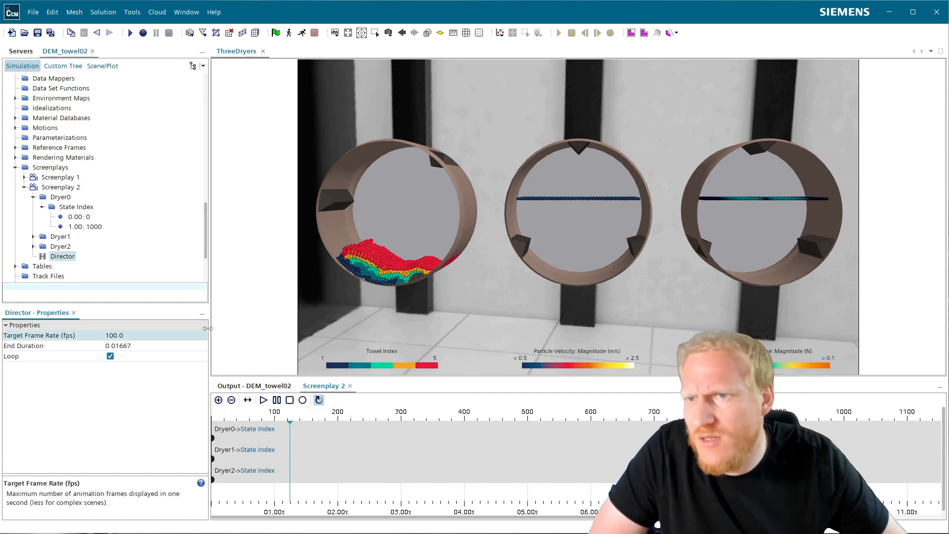
- Set the shared duration of the Dryer0, Dryer1 and Dryer2 actions first to 20, settling on 10
{"action": "left_click", "coordinate": [66, 198]}
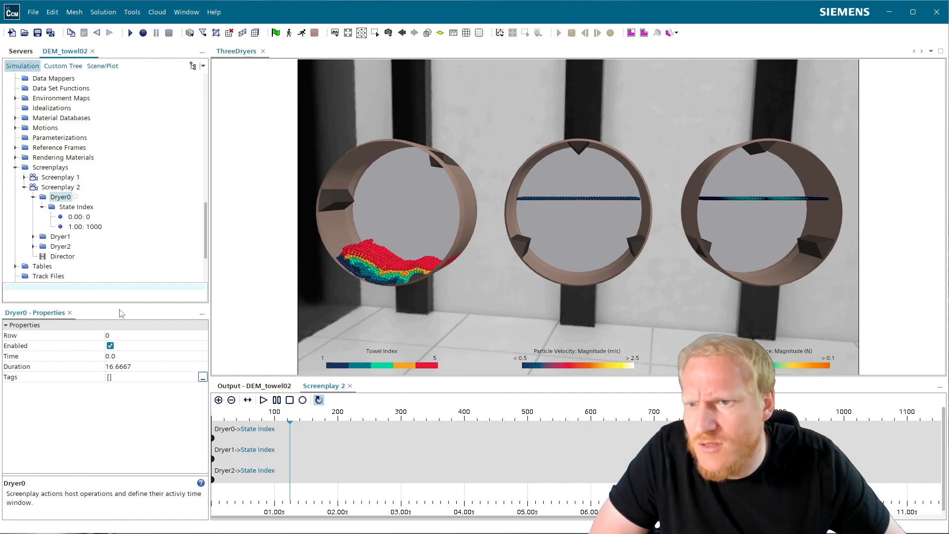
{"action": "left_click", "coordinate": [33, 197]}
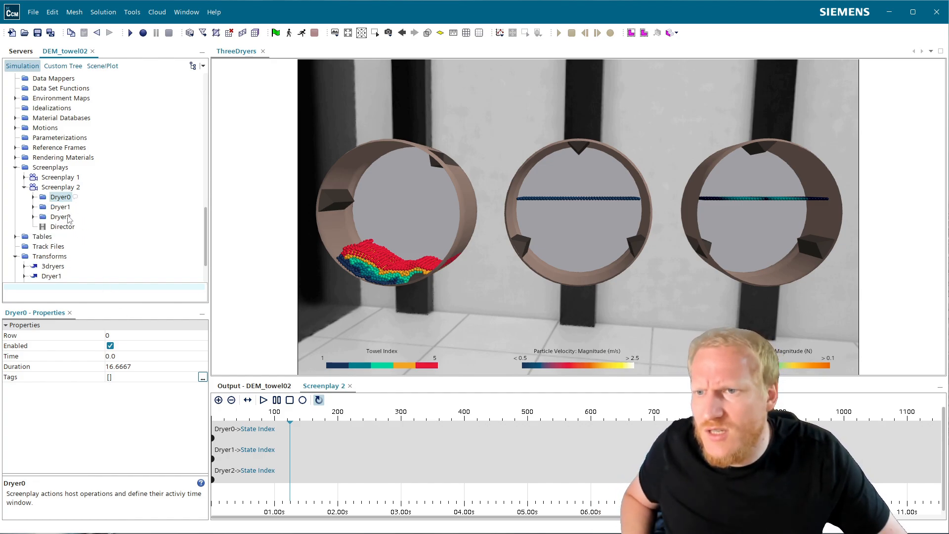
{"action": "left_click", "coordinate": [61, 217], "text": "shift"}
{"action": "left_click", "coordinate": [129, 366]}
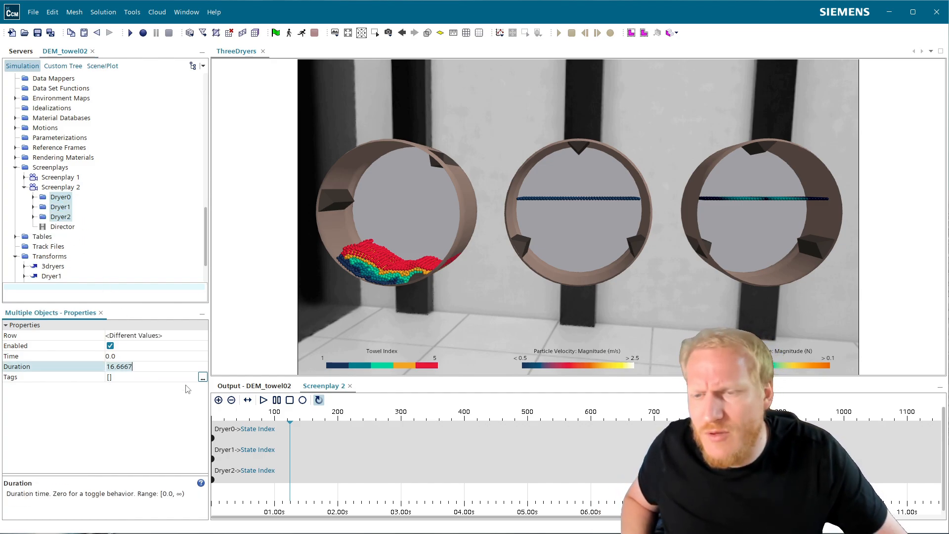
{"action": "type", "text": "20"}
{"action": "key", "text": "Return"}
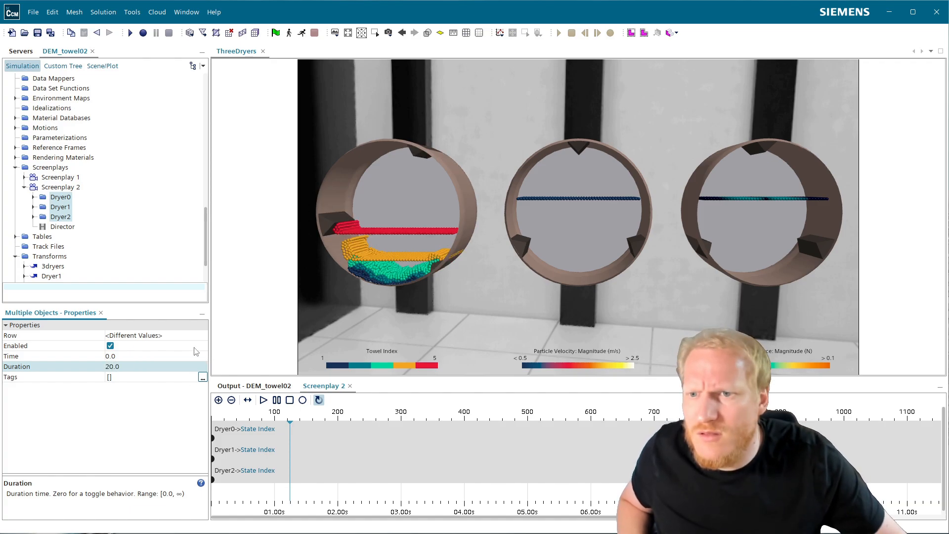
{"action": "left_click", "coordinate": [142, 366]}
{"action": "type", "text": "10"}
{"action": "key", "text": "Return"}
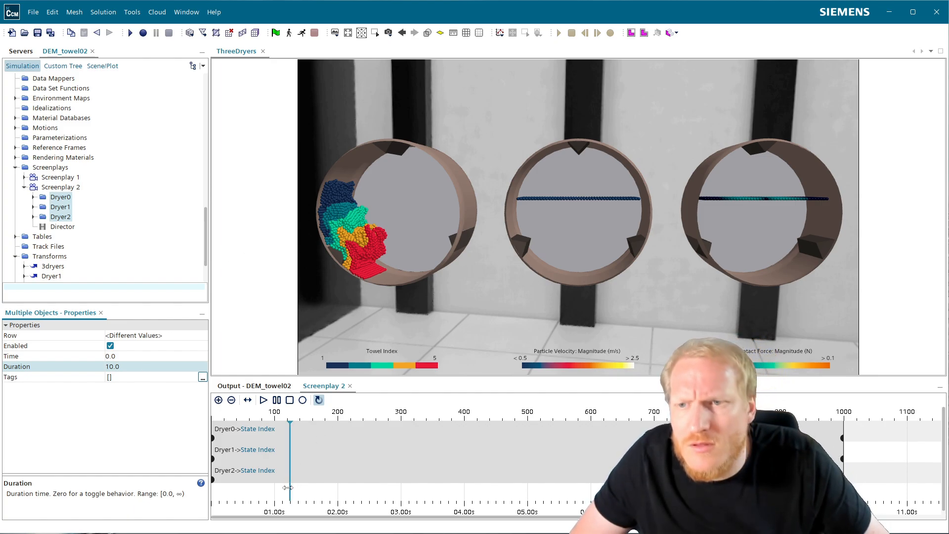
- Scrub Screenplay 2 to about 0.9 s and on to 1.0 s, checking the solution time of the c0 solution view
{"action": "left_click_drag", "start_coordinate": [287, 488], "coordinate": [266, 482]}
{"action": "scroll", "coordinate": [99, 235], "scroll_direction": "up", "scroll_amount": 9}
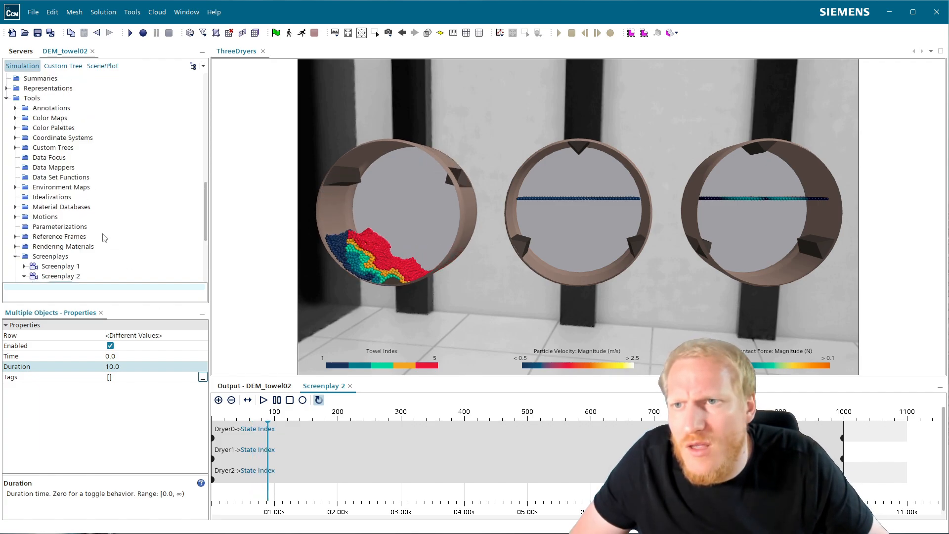
{"action": "scroll", "coordinate": [104, 234], "scroll_direction": "up", "scroll_amount": 1}
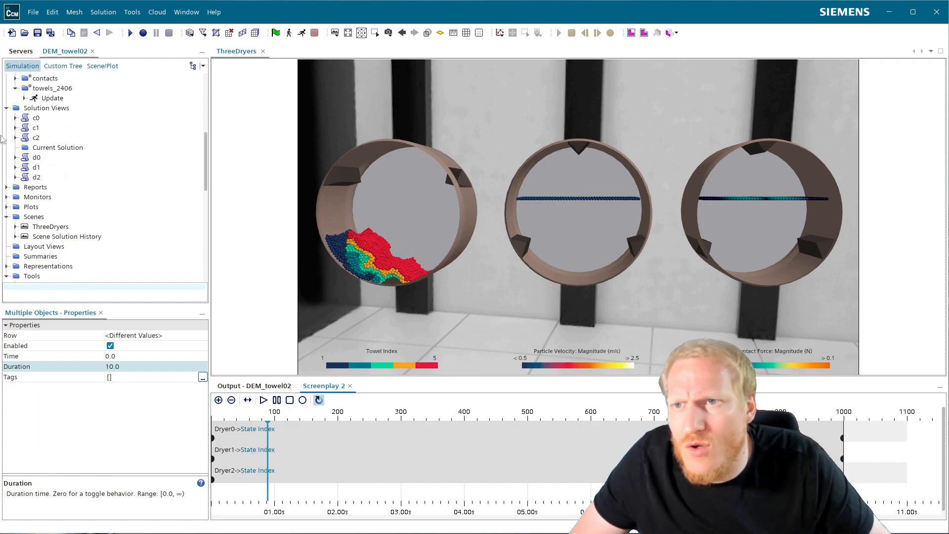
{"action": "left_click", "coordinate": [36, 119]}
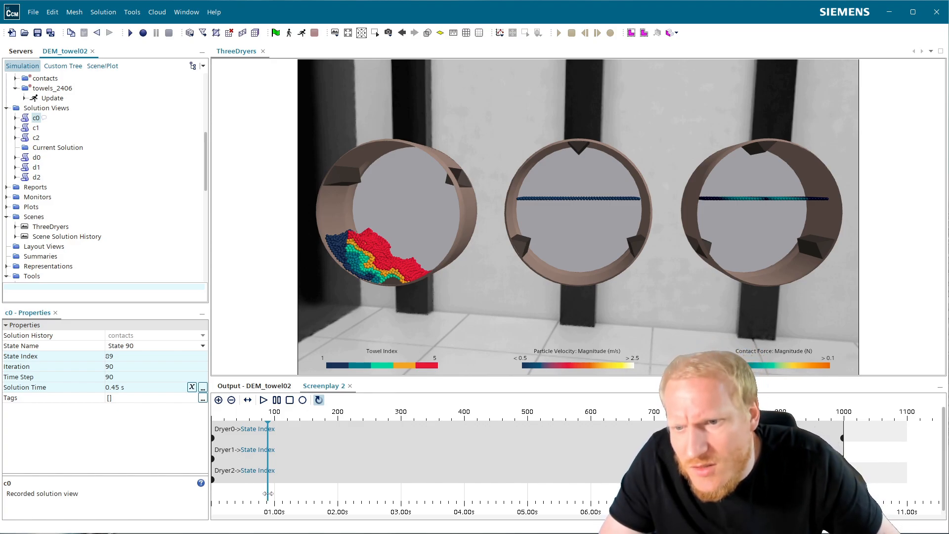
{"action": "left_click_drag", "start_coordinate": [266, 495], "coordinate": [275, 494]}
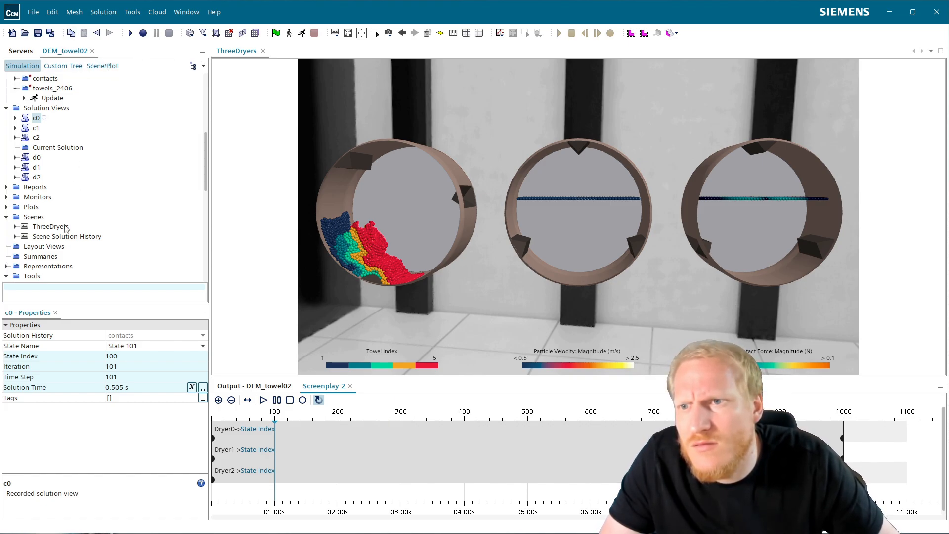
- Set the target frame rate of Screenplay 2's Director to 200 fps
{"action": "scroll", "coordinate": [67, 240], "scroll_direction": "down", "scroll_amount": 9}
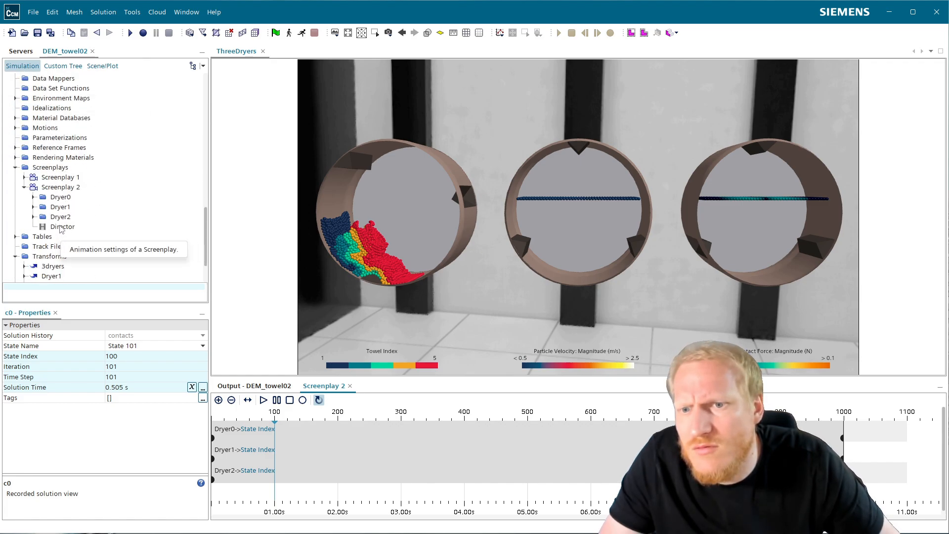
{"action": "left_click", "coordinate": [63, 227]}
{"action": "left_click", "coordinate": [129, 336]}
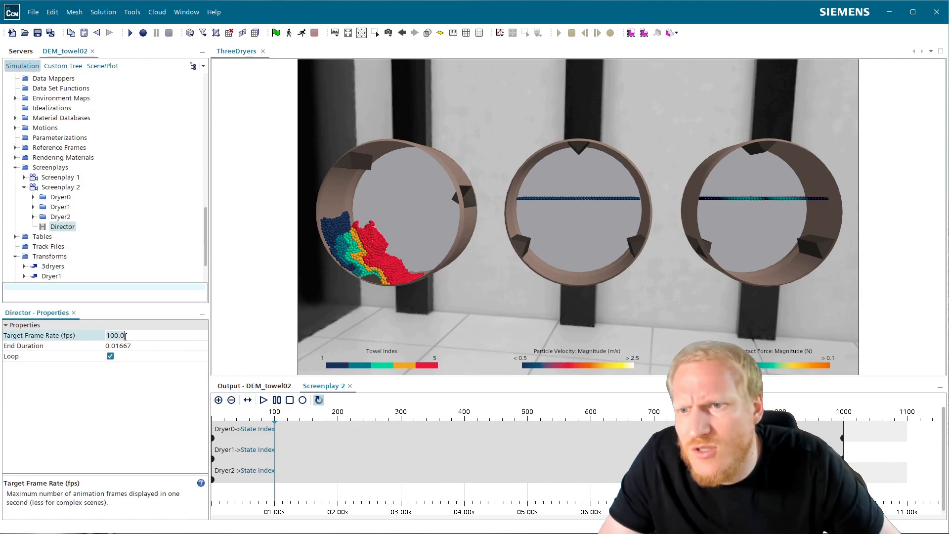
{"action": "type", "text": "200"}
{"action": "key", "text": "Return"}
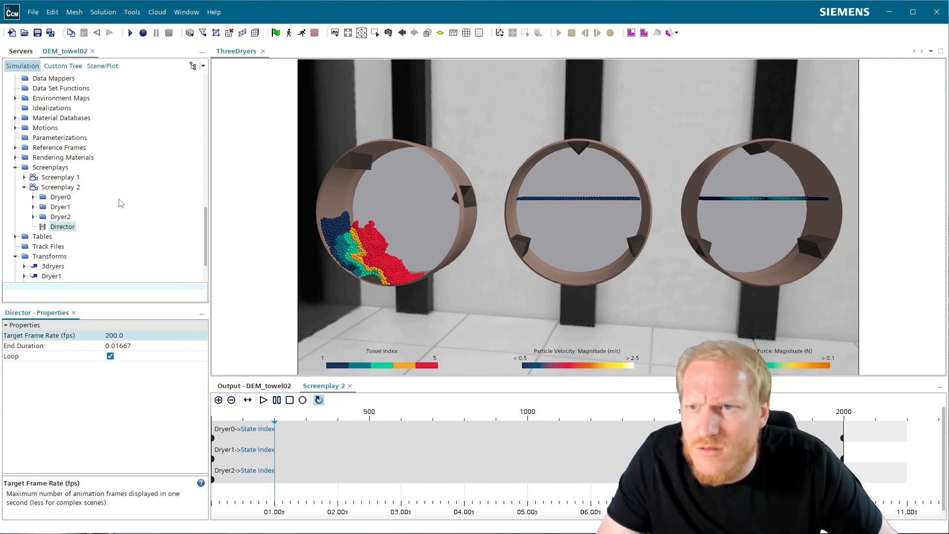
- Set the shared duration of the Dryer0, Dryer1 and Dryer2 actions to 5
{"action": "left_click", "coordinate": [61, 198]}
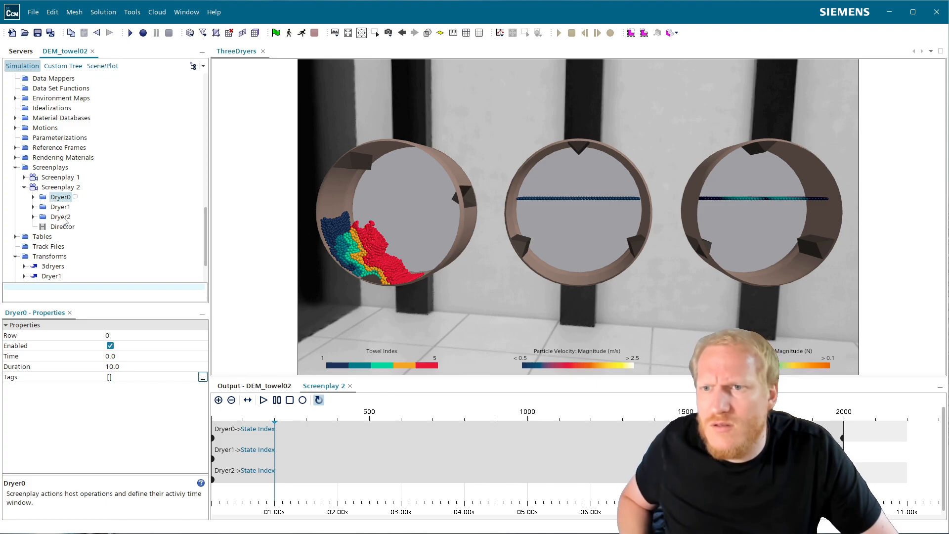
{"action": "left_click", "coordinate": [64, 218], "text": "shift"}
{"action": "left_click", "coordinate": [126, 368]}
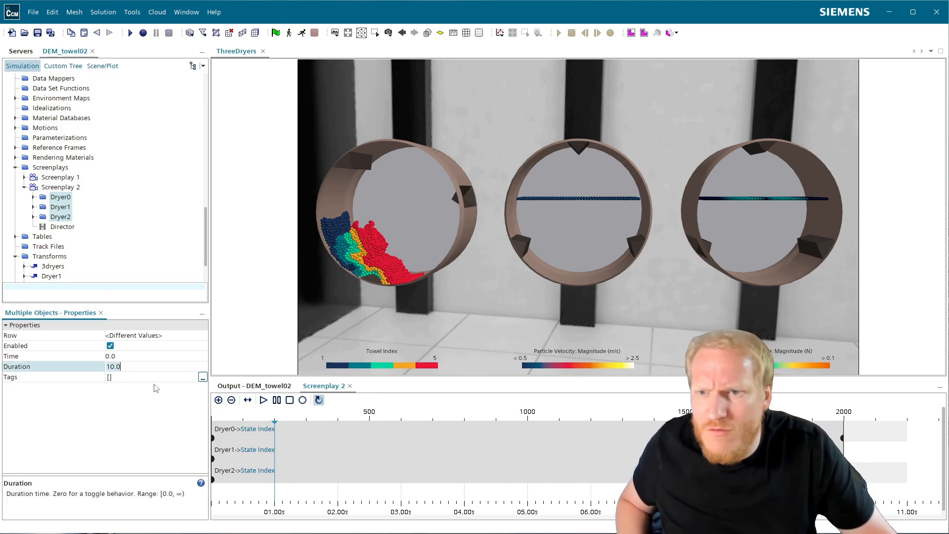
{"action": "type", "text": "5"}
{"action": "key", "text": "Return"}
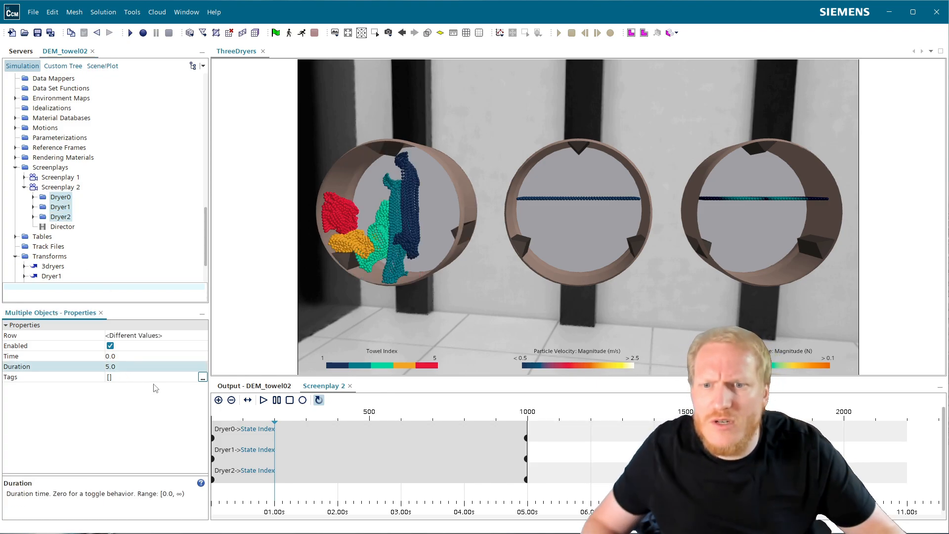
- Scrub Screenplay 2 back to frame 100 to preview the dryers at 0.5 s
{"action": "left_click", "coordinate": [219, 400]}
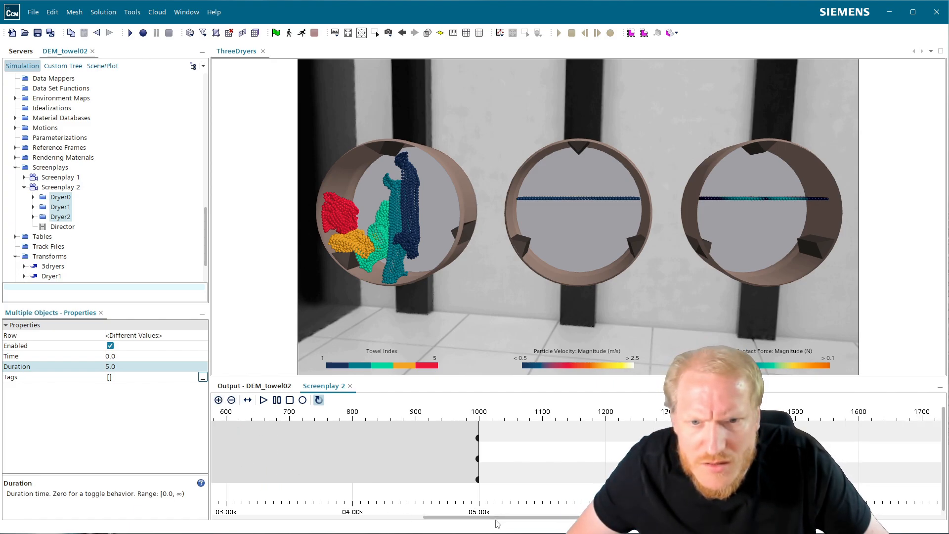
{"action": "left_click_drag", "start_coordinate": [510, 519], "coordinate": [222, 504]}
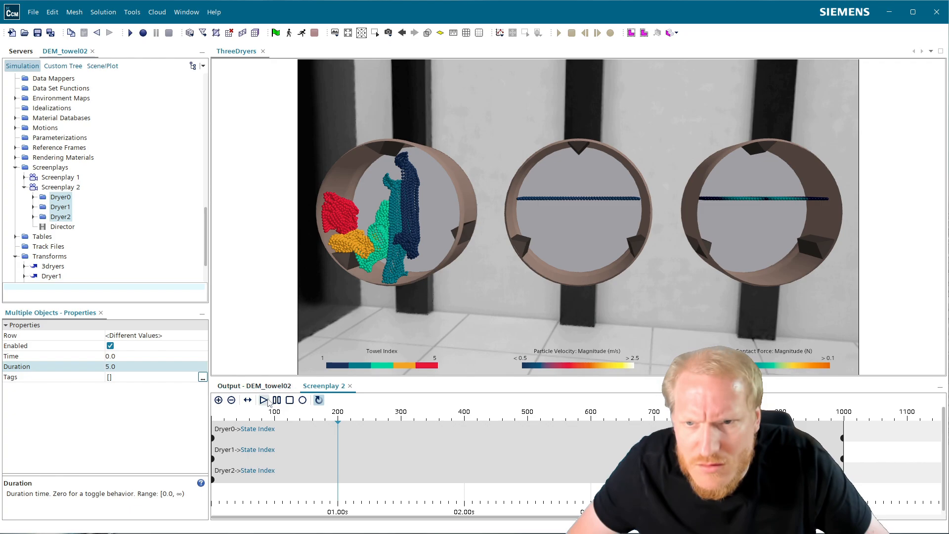
{"action": "left_click", "coordinate": [219, 401]}
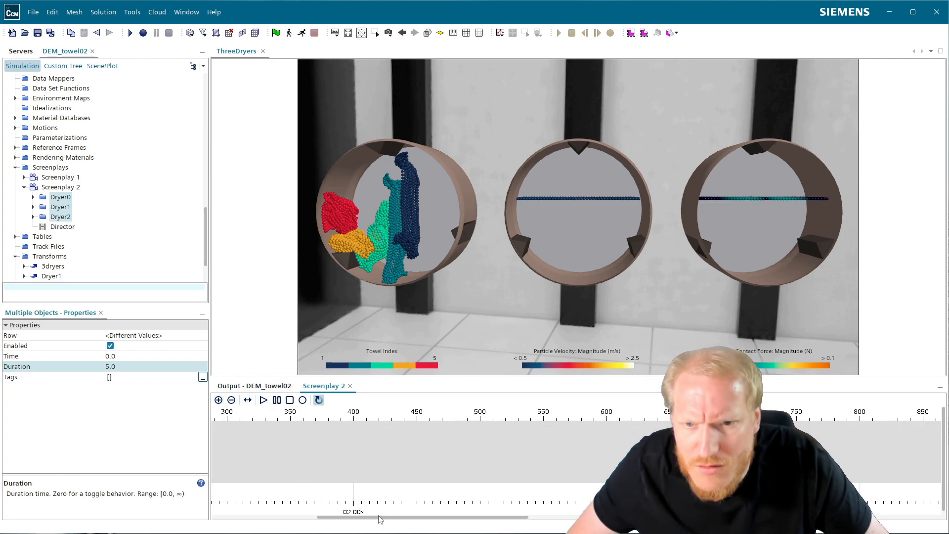
{"action": "left_click_drag", "start_coordinate": [379, 517], "coordinate": [206, 512]}
{"action": "left_click_drag", "start_coordinate": [466, 489], "coordinate": [339, 480]}
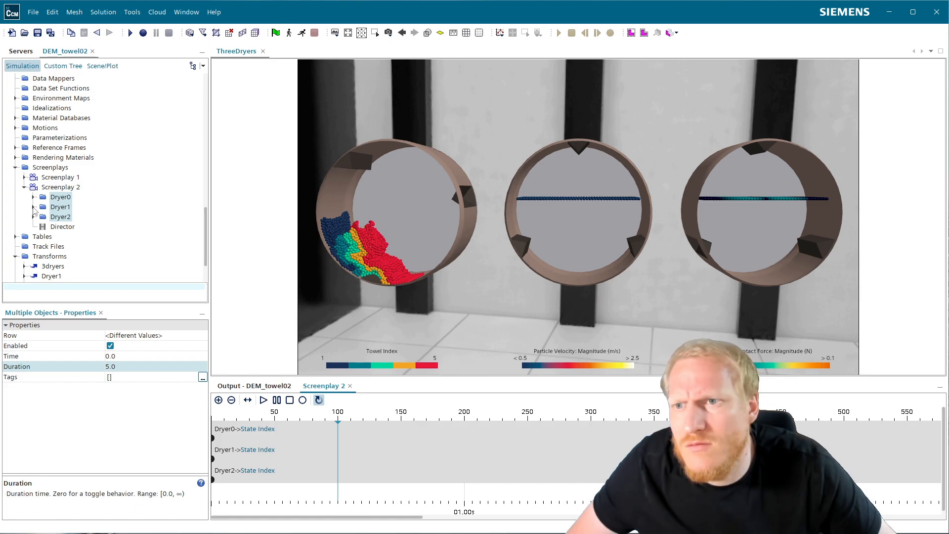
- Add a keyframe at position 0.1 with value 100 to Dryer1's State Index
{"action": "left_click", "coordinate": [33, 207]}
{"action": "left_click", "coordinate": [64, 217]}
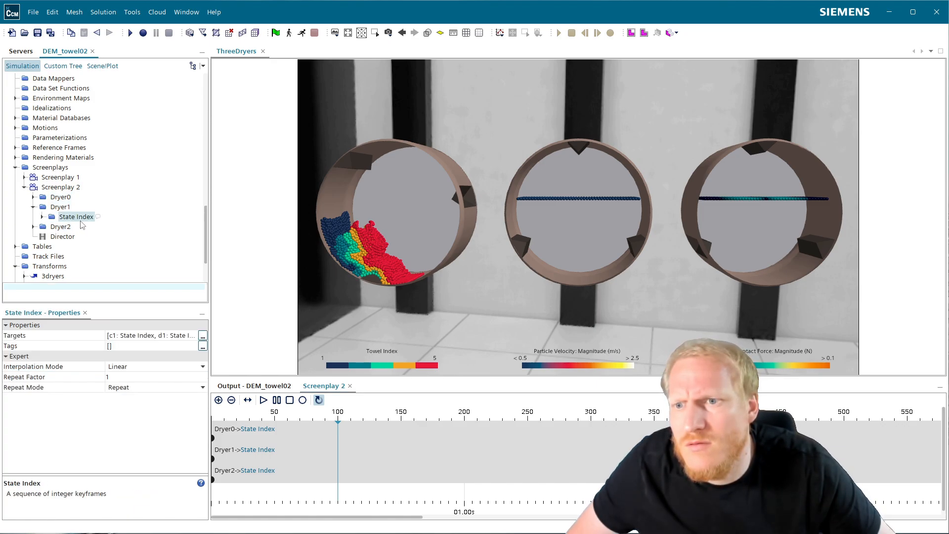
{"action": "left_click", "coordinate": [42, 217]}
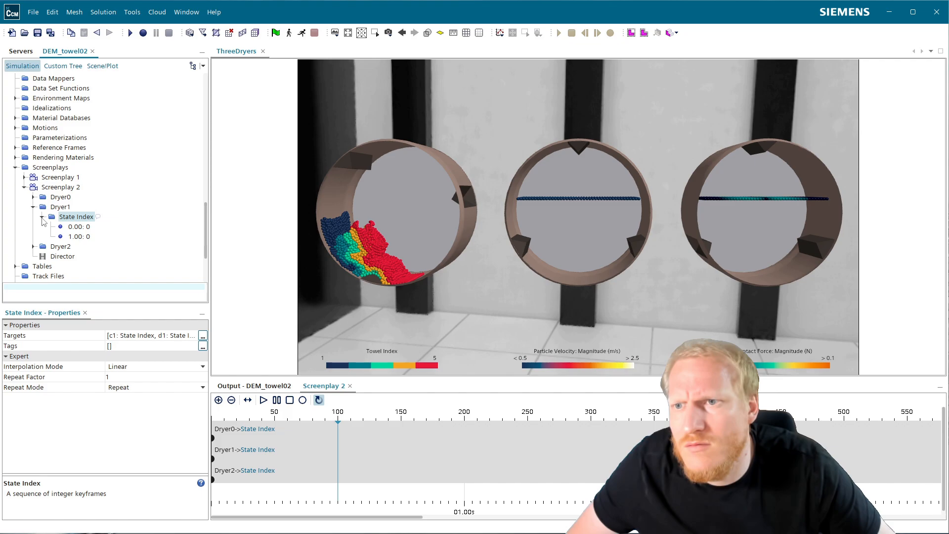
{"action": "right_click", "coordinate": [87, 219]}
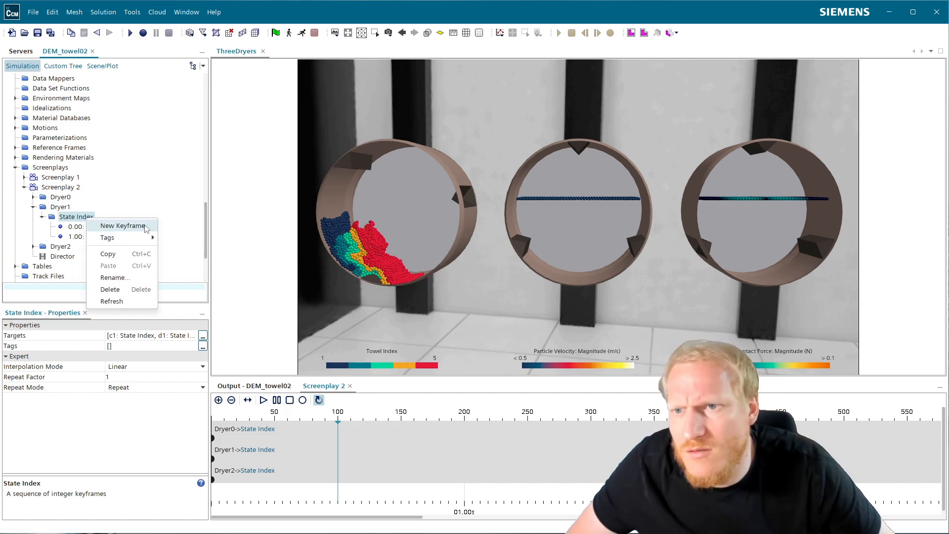
{"action": "left_click", "coordinate": [146, 226]}
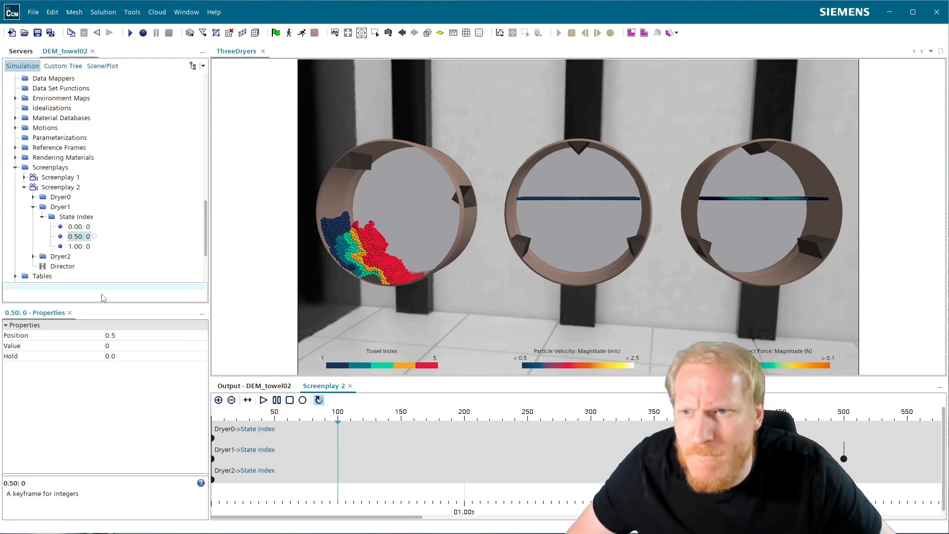
{"action": "left_click", "coordinate": [133, 336]}
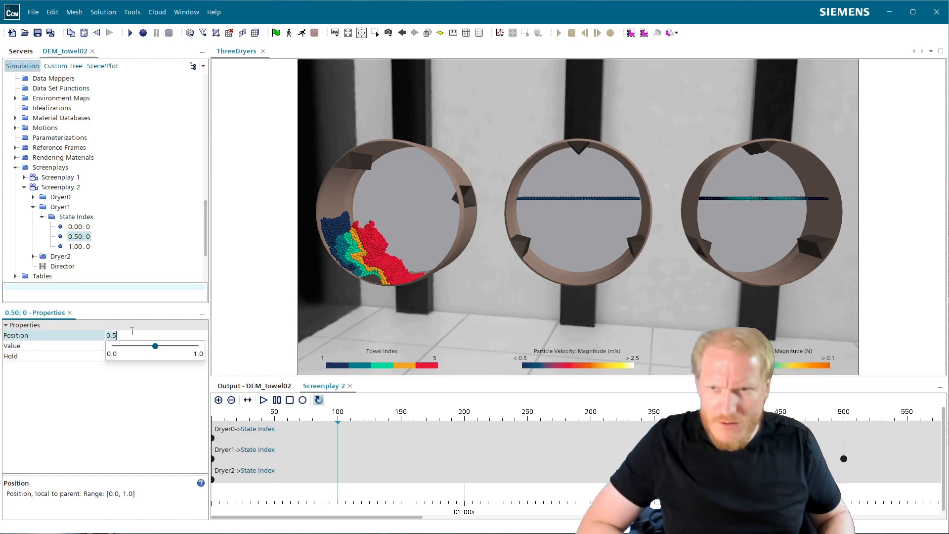
{"action": "type", "text": "0.1"}
{"action": "key", "text": "Return"}
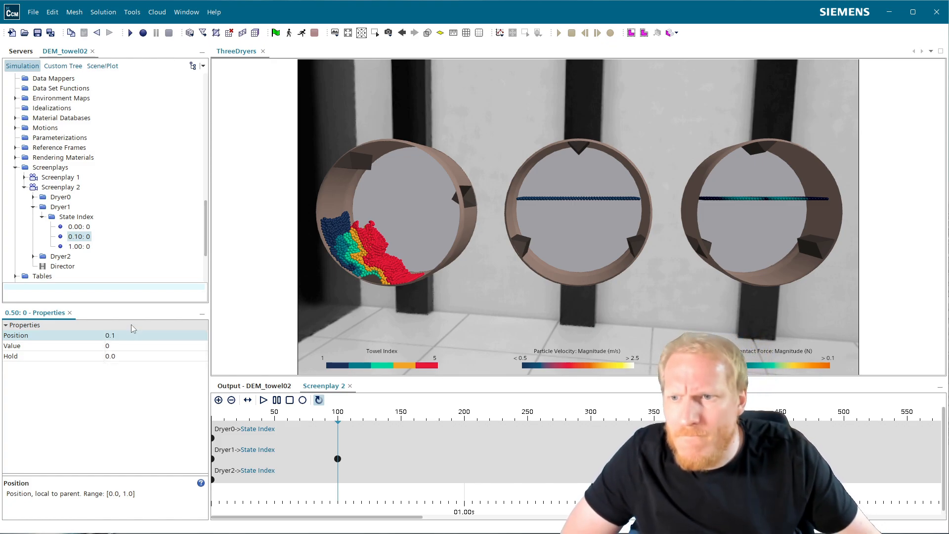
{"action": "left_click", "coordinate": [114, 347]}
{"action": "type", "text": "100"}
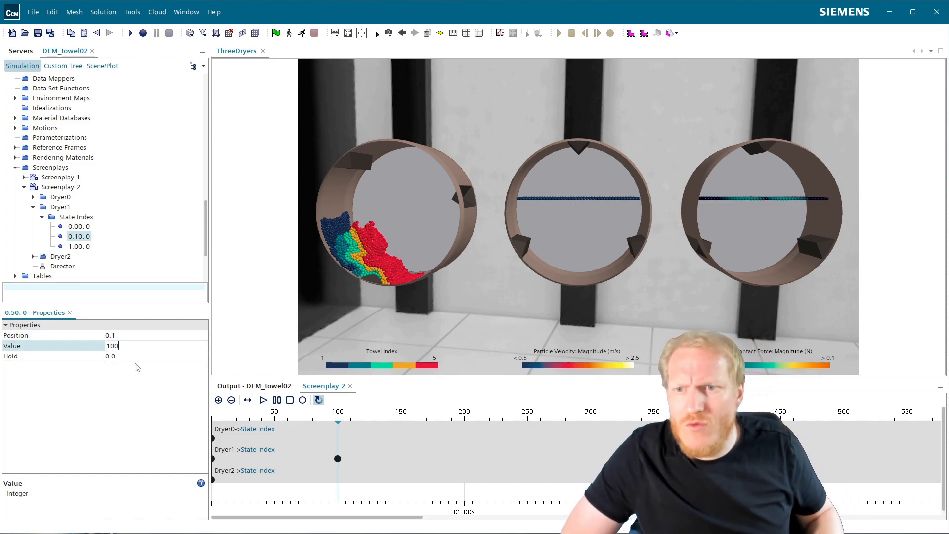
{"action": "key", "text": "Return"}
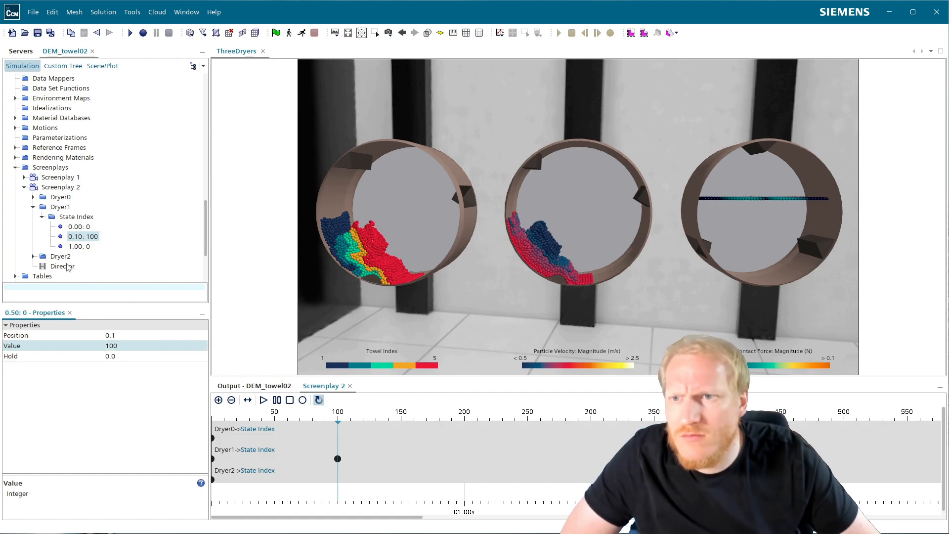
- Copy Dryer1's keyframe at position 0.1 into Dryer2's State Index
{"action": "left_click", "coordinate": [34, 257]}
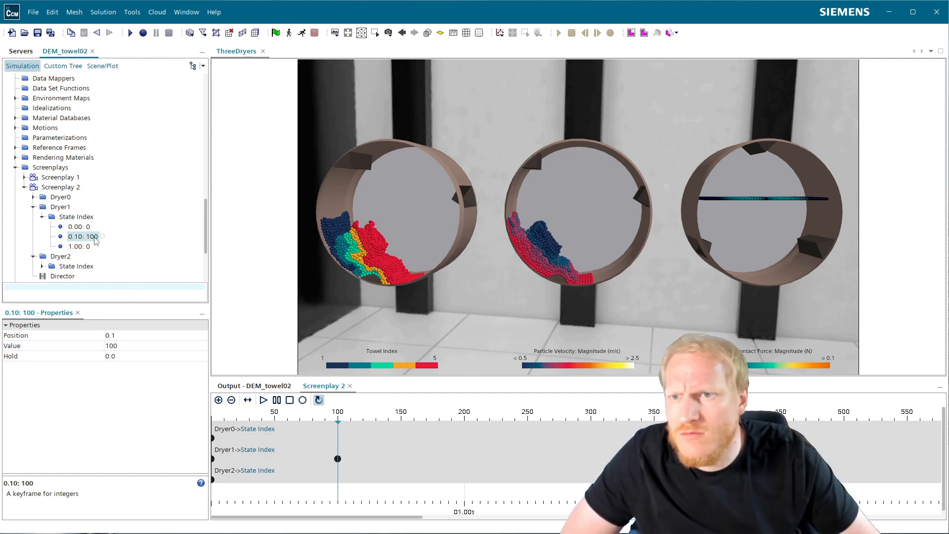
{"action": "left_click", "coordinate": [42, 267]}
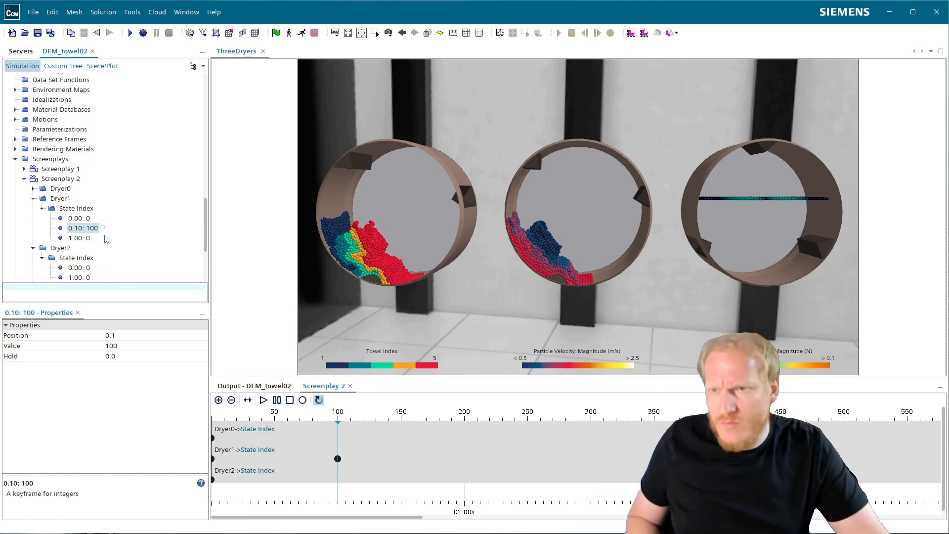
{"action": "left_click", "coordinate": [77, 259]}
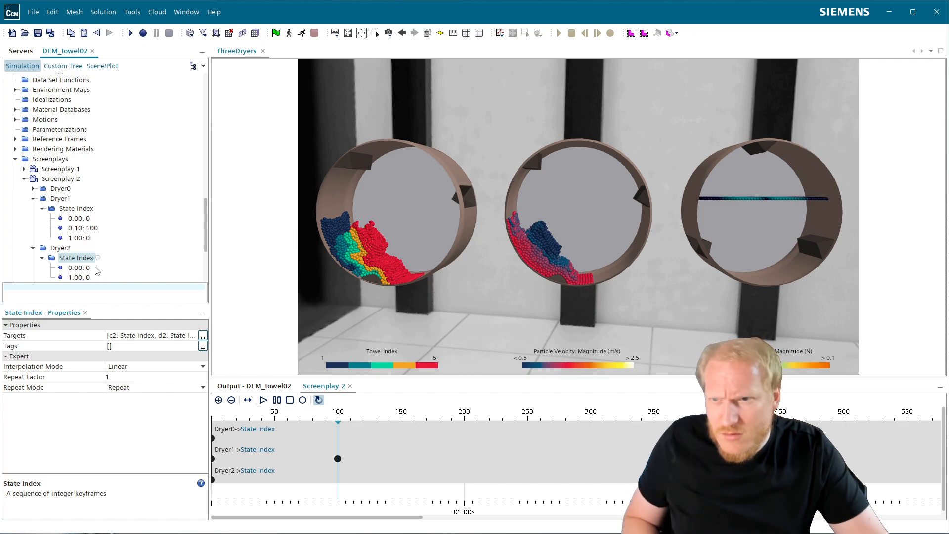
{"action": "key", "text": "ctrl+v"}
{"action": "scroll", "coordinate": [101, 271], "scroll_direction": "down", "scroll_amount": 3}
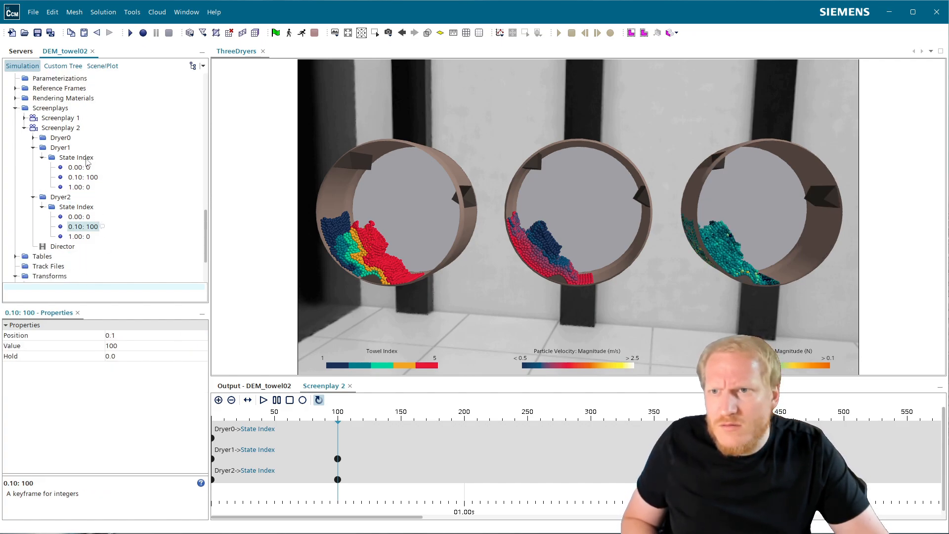
- Paste a second copy of the keyframe into Dryer2's State Index and set its position first to 0.2, settling on 0.3
{"action": "left_click", "coordinate": [87, 208]}
{"action": "key", "text": "ctrl+v"}
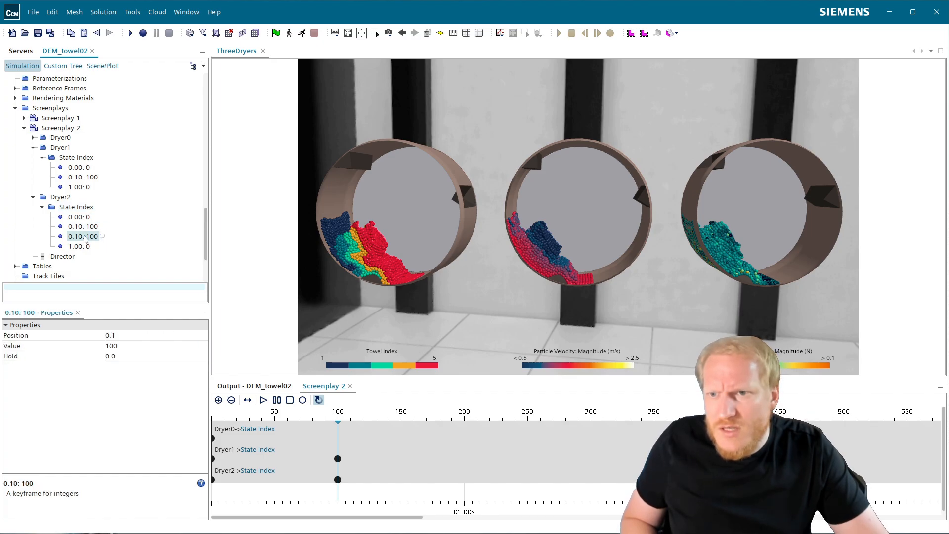
{"action": "left_click", "coordinate": [121, 335]}
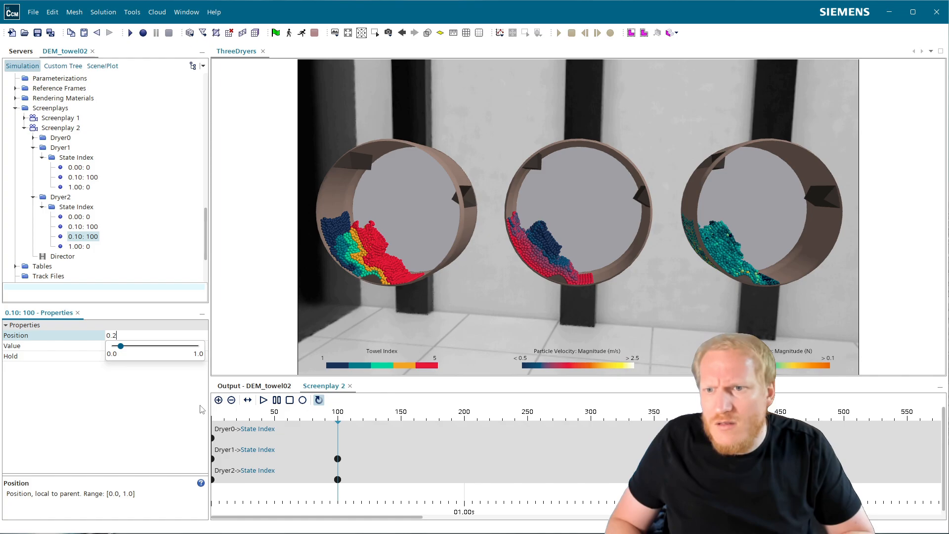
{"action": "type", "text": "0.2"}
{"action": "key", "text": "Return"}
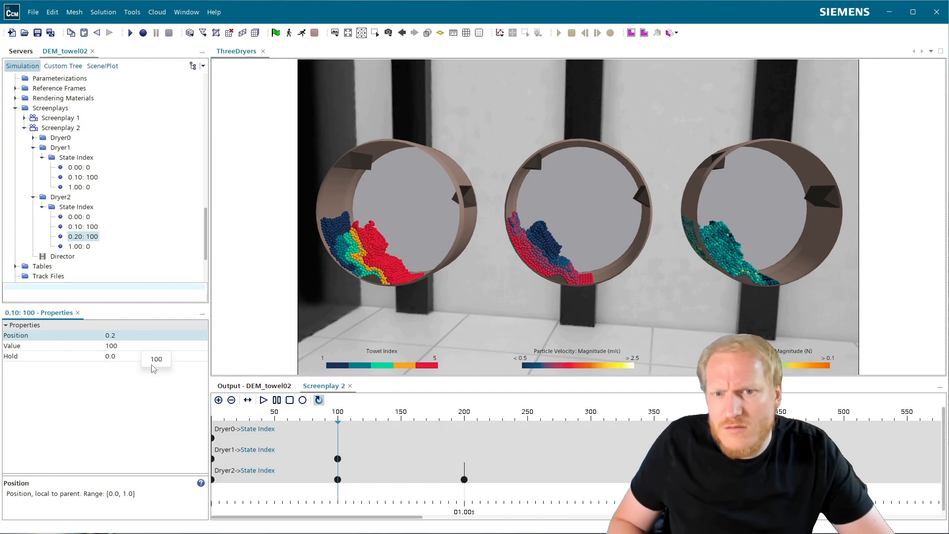
{"action": "left_click", "coordinate": [122, 337]}
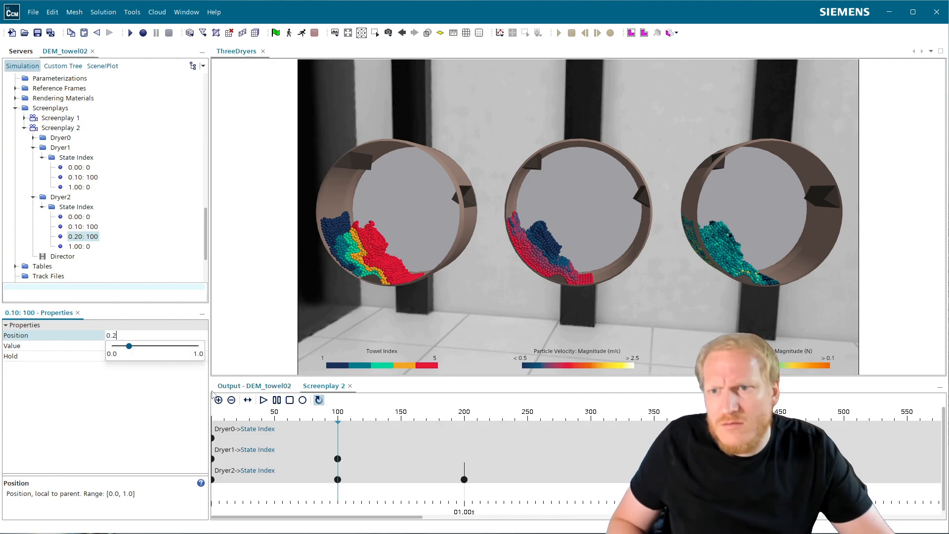
{"action": "key", "text": "BackSpace"}
{"action": "type", "text": "3"}
{"action": "key", "text": "Return"}
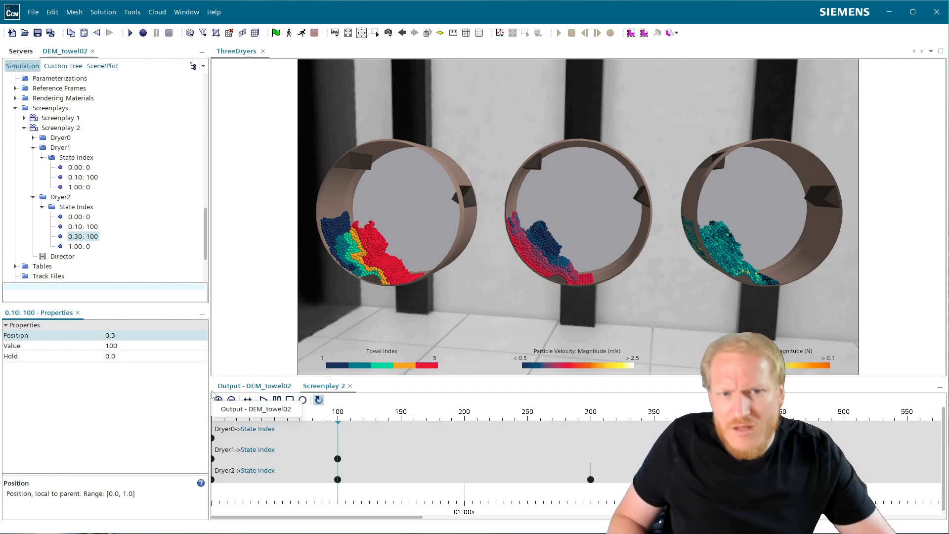
- Duplicate the 0.1 keyframe within Dryer1's State Index, set the copy's position to 0.2, and scrub the screenplay to about 1.2 s
{"action": "left_click", "coordinate": [93, 178]}
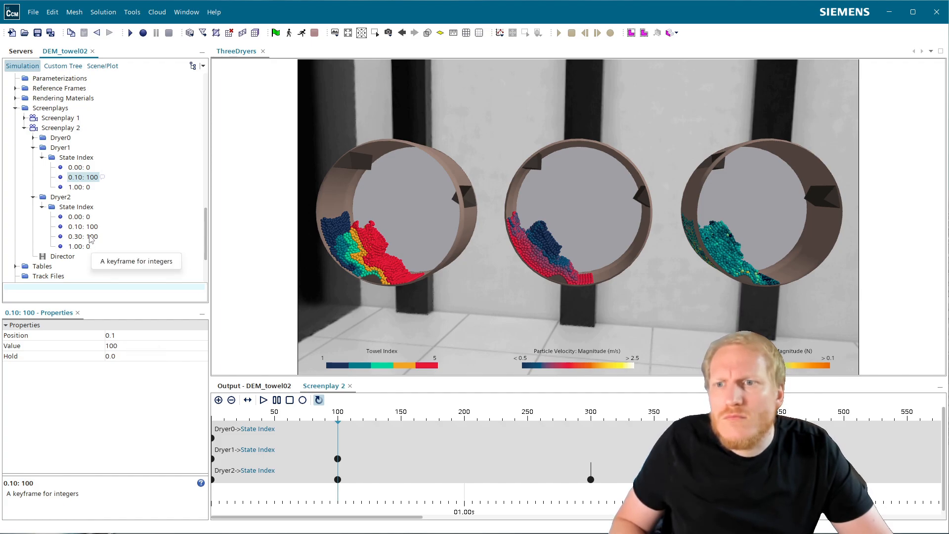
{"action": "left_click", "coordinate": [85, 159]}
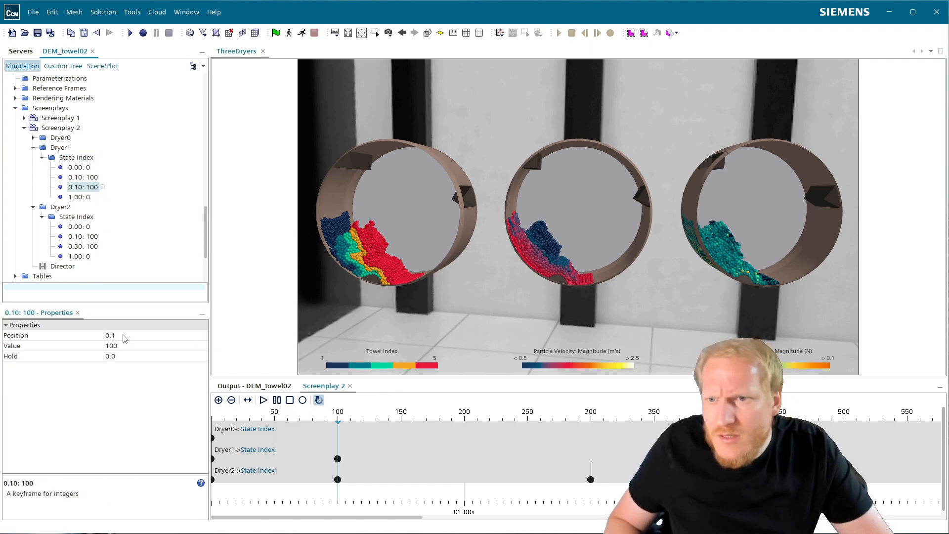
{"action": "left_click", "coordinate": [129, 336]}
{"action": "left_click", "coordinate": [130, 336]}
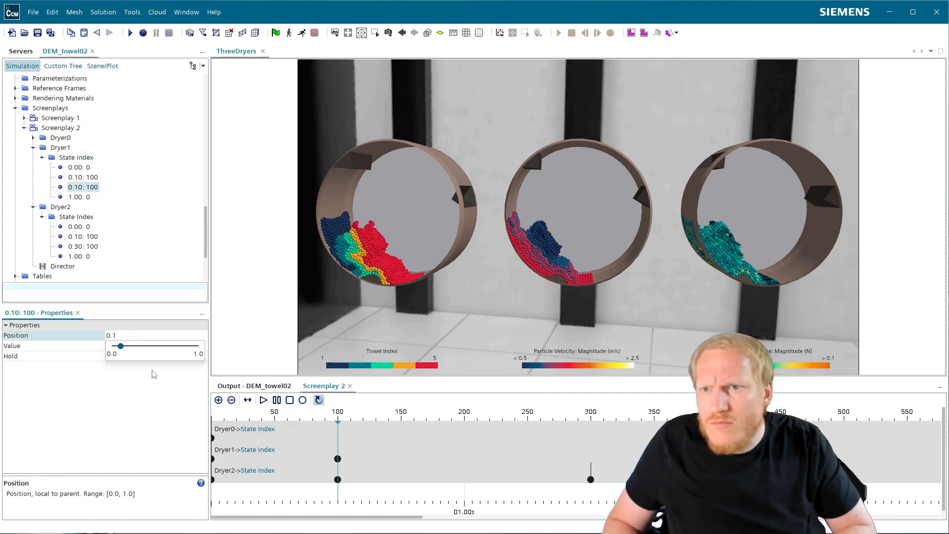
{"action": "type", "text": "2"}
{"action": "key", "text": "Return"}
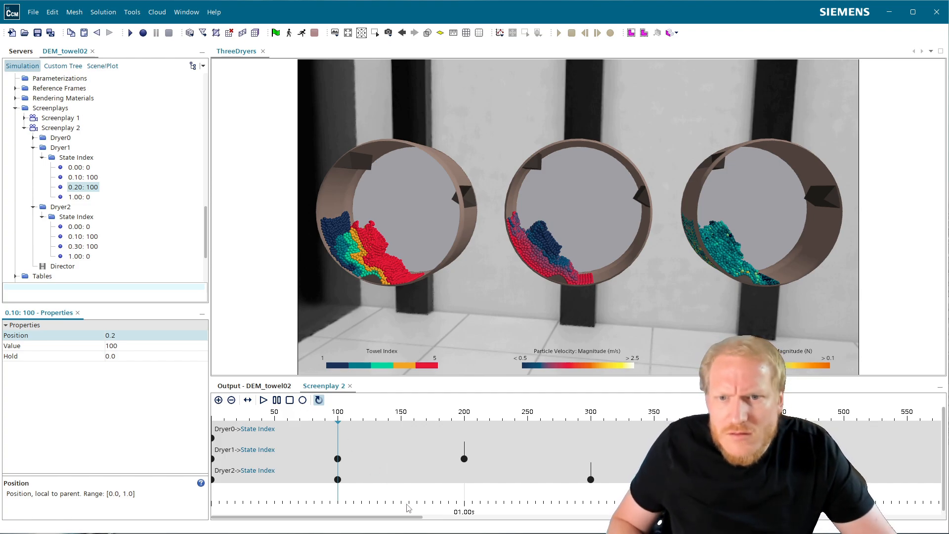
{"action": "left_click_drag", "start_coordinate": [338, 494], "coordinate": [515, 499]}
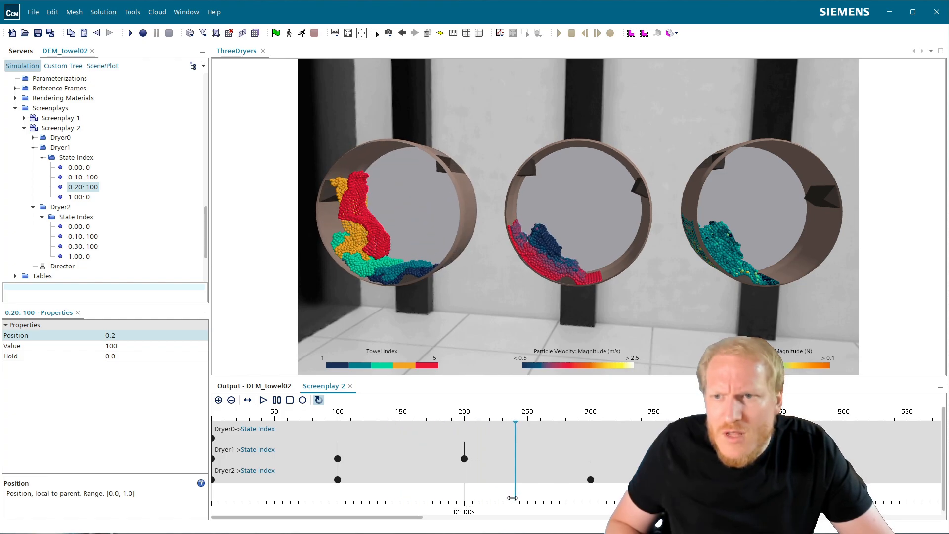
- Set the value of the final State Index keyframe at position 1.0 to 900 for Dryer1 and 800 for Dryer2
{"action": "left_click", "coordinate": [80, 197]}
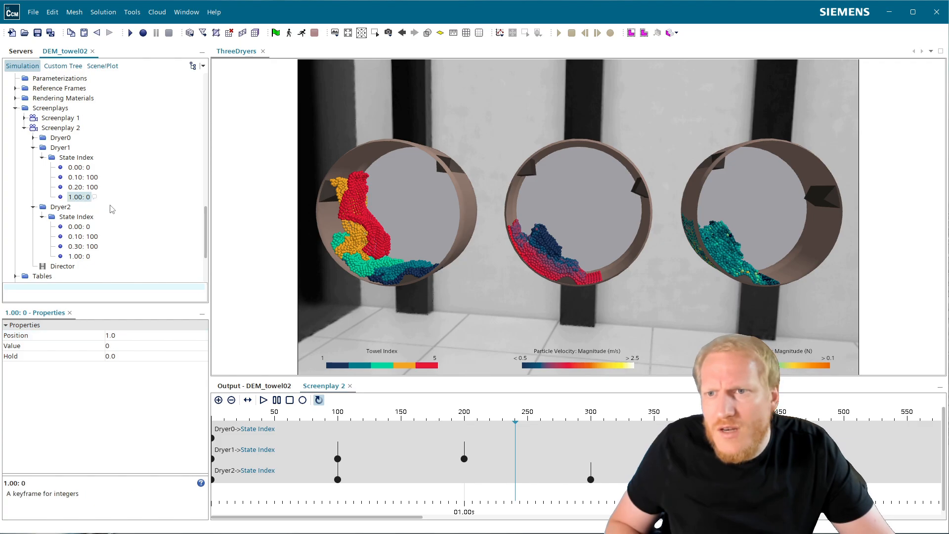
{"action": "left_click", "coordinate": [126, 346]}
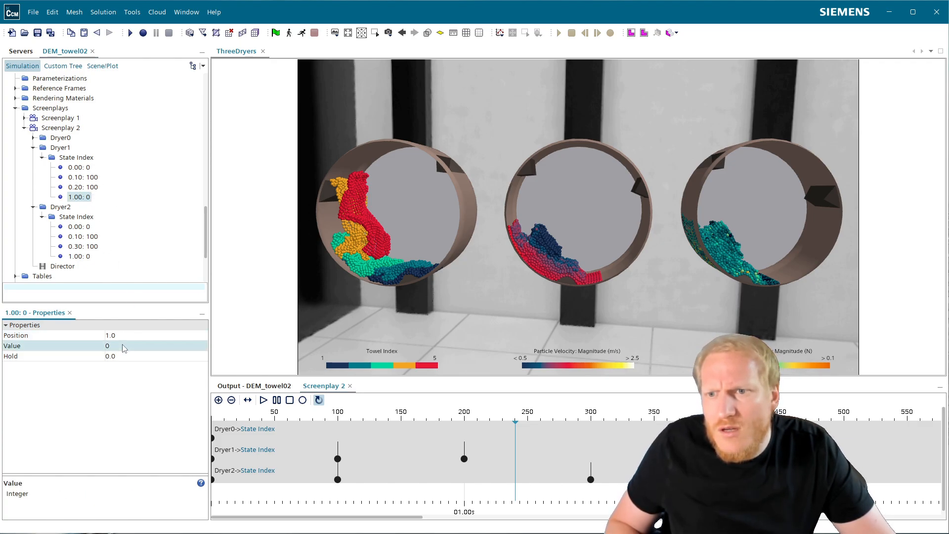
{"action": "type", "text": "900"}
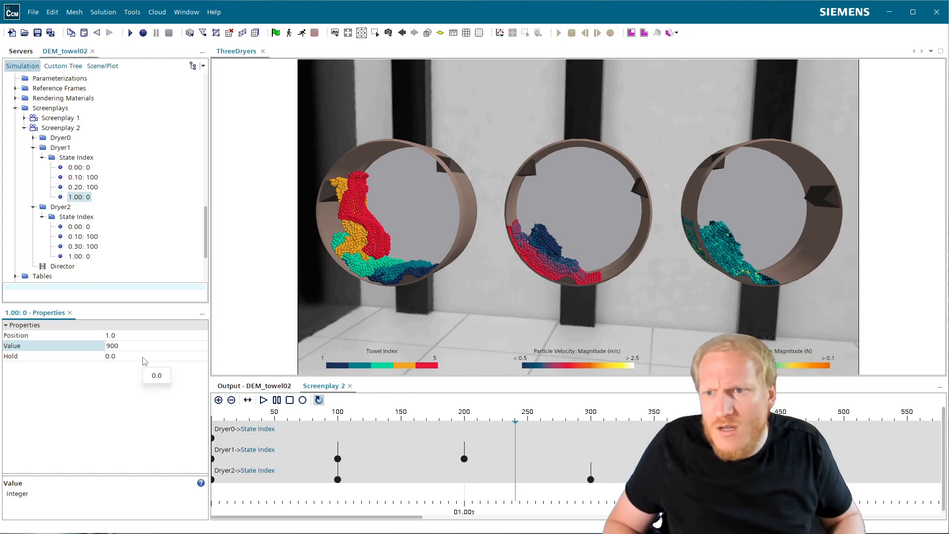
{"action": "key", "text": "Return"}
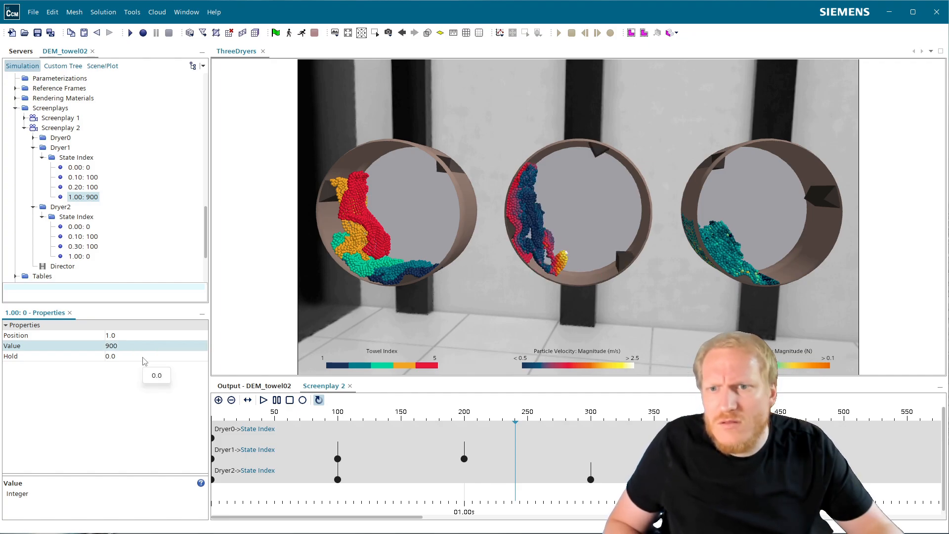
{"action": "left_click", "coordinate": [82, 258]}
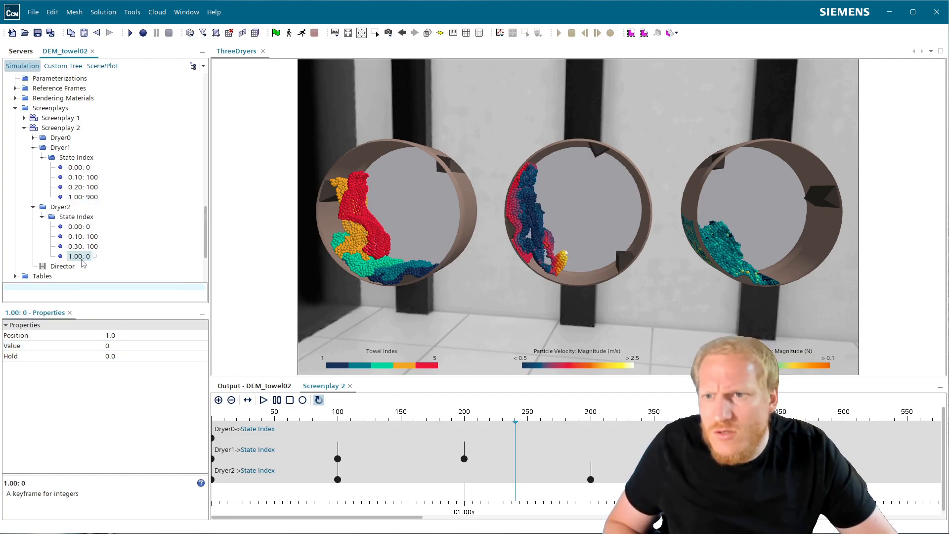
{"action": "left_click", "coordinate": [131, 345]}
{"action": "type", "text": "800"}
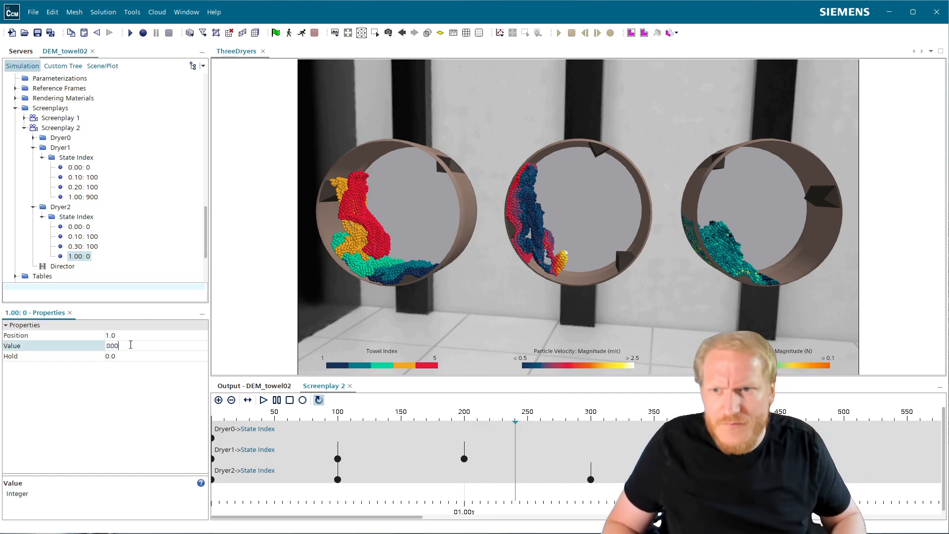
{"action": "key", "text": "Return"}
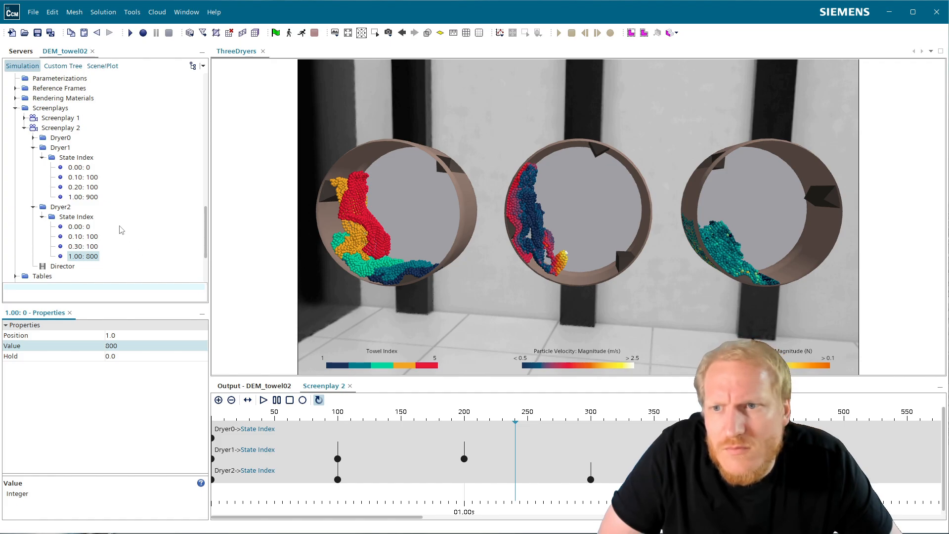
- Set the Maximum Physical Time stopping criterion to 10 s
{"action": "scroll", "coordinate": [113, 258], "scroll_direction": "down", "scroll_amount": 2}
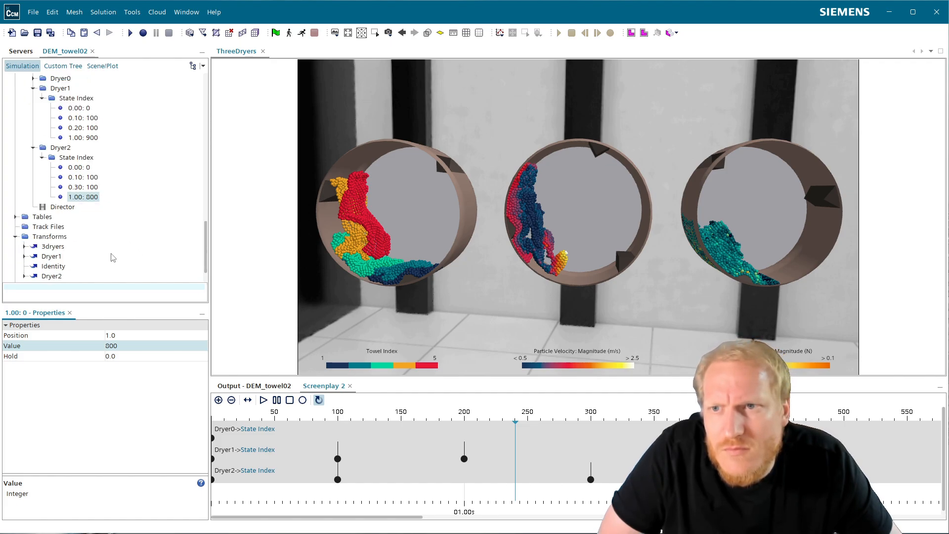
{"action": "scroll", "coordinate": [113, 257], "scroll_direction": "up", "scroll_amount": 1}
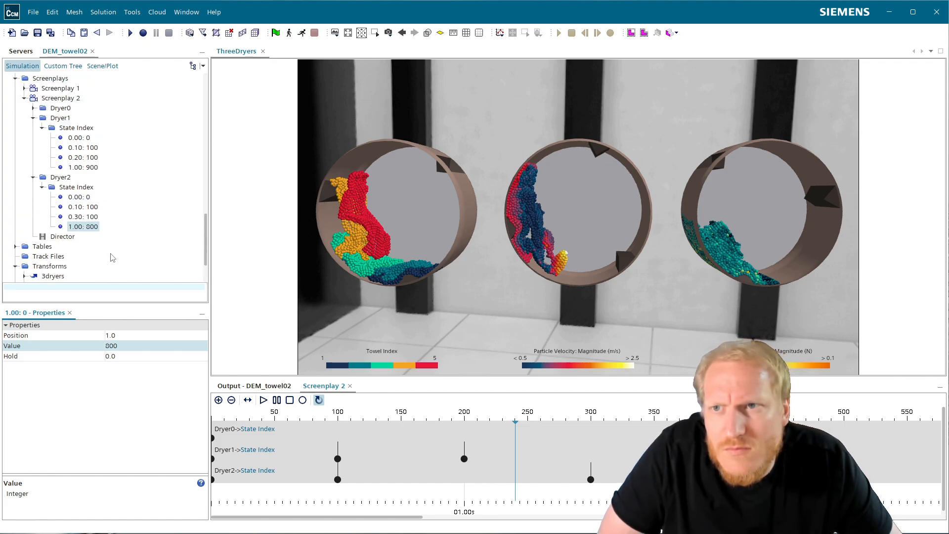
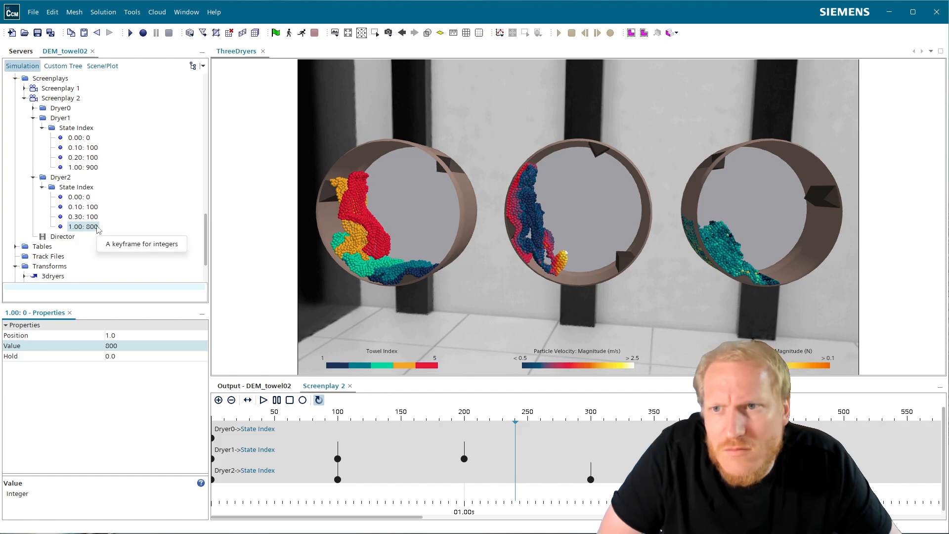
{"action": "scroll", "coordinate": [97, 229], "scroll_direction": "up", "scroll_amount": 15}
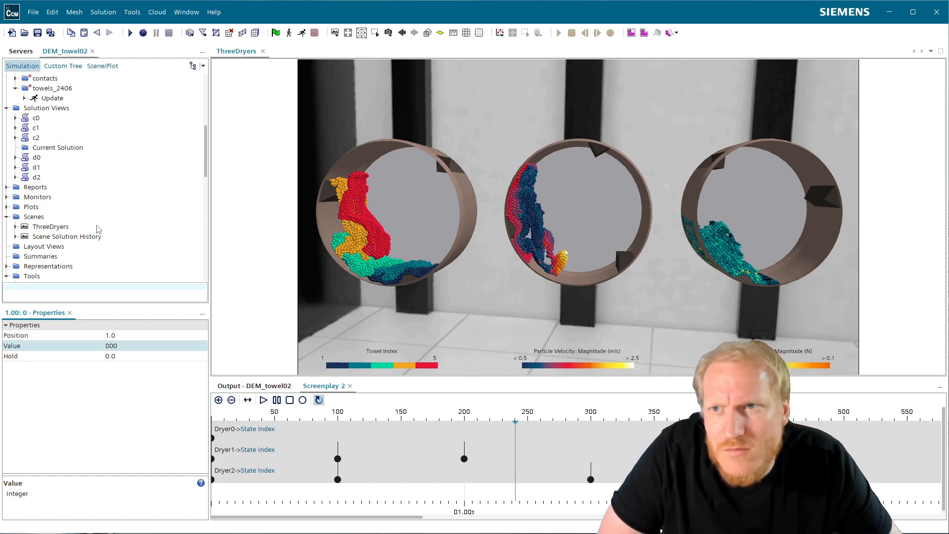
{"action": "scroll", "coordinate": [97, 229], "scroll_direction": "up", "scroll_amount": 10}
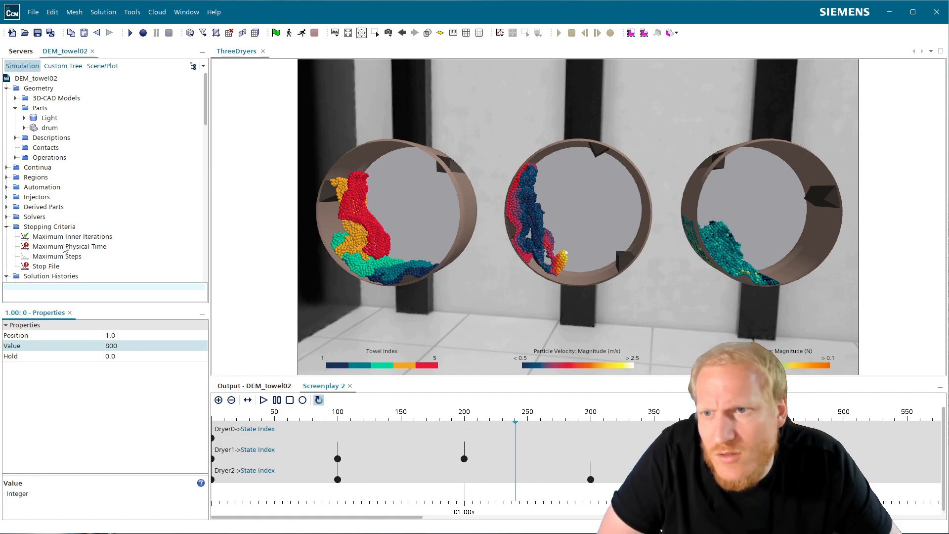
{"action": "scroll", "coordinate": [67, 243], "scroll_direction": "down", "scroll_amount": 1}
{"action": "left_click", "coordinate": [68, 227]}
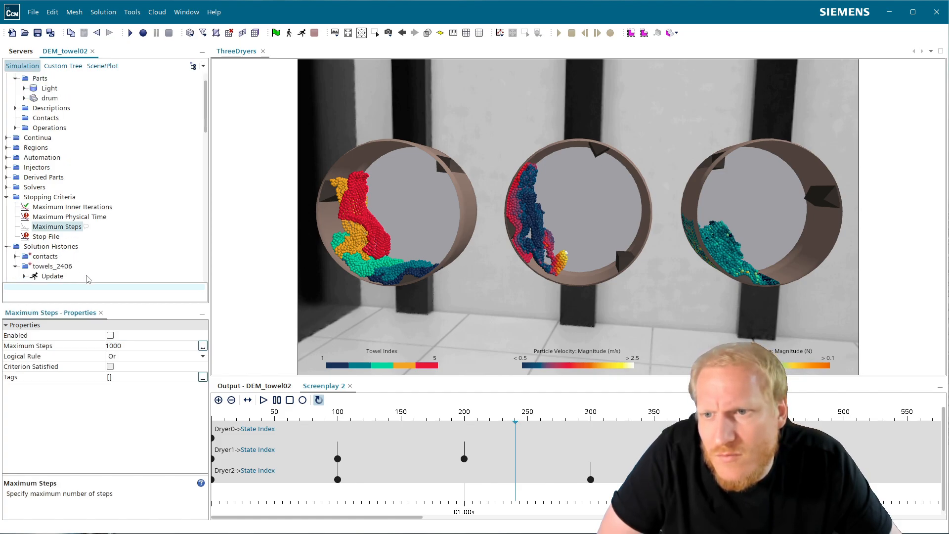
{"action": "left_click", "coordinate": [83, 218]}
{"action": "left_click", "coordinate": [131, 348]}
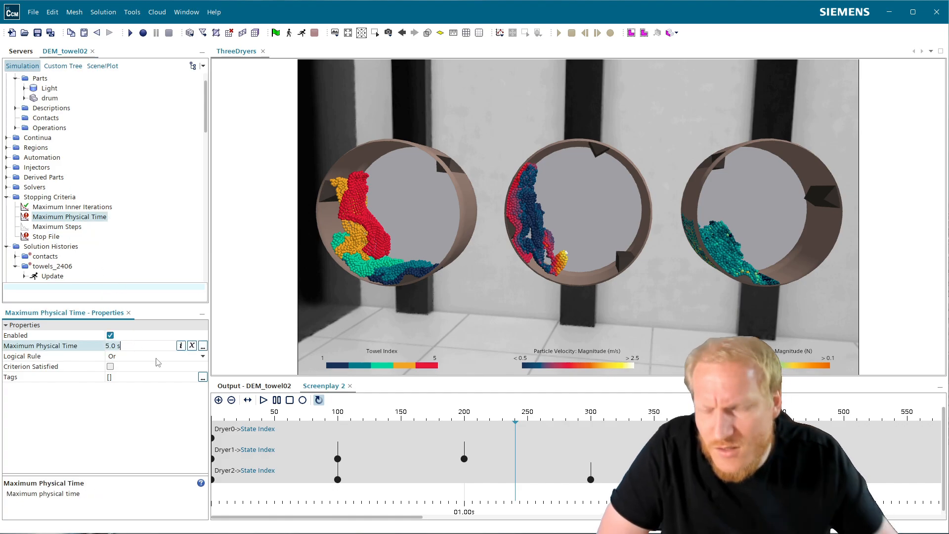
{"action": "type", "text": "10"}
{"action": "key", "text": "Return"}
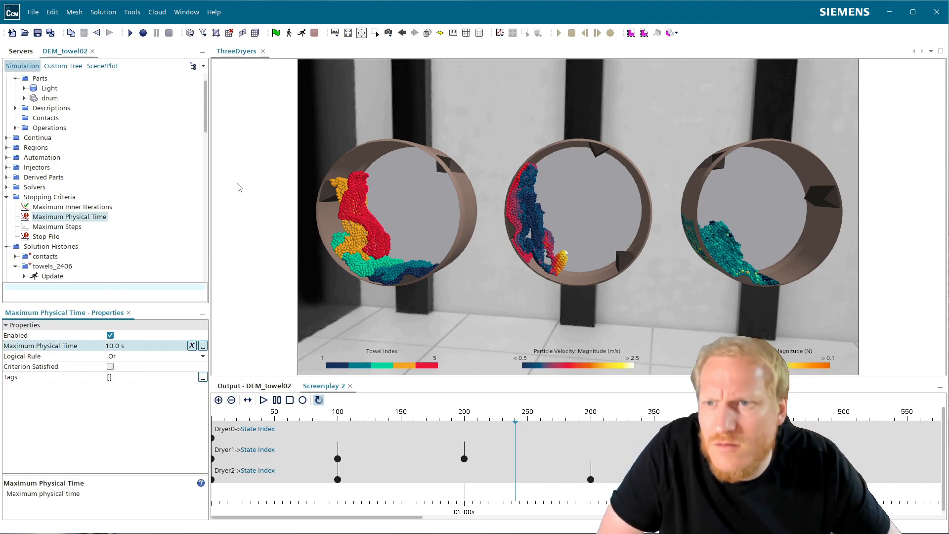
- Set the duration of the Dryer0, Dryer1 and Dryer2 actions in Screenplay 2 together to 10
{"action": "scroll", "coordinate": [115, 239], "scroll_direction": "down", "scroll_amount": 2}
{"action": "scroll", "coordinate": [115, 239], "scroll_direction": "down", "scroll_amount": 12}
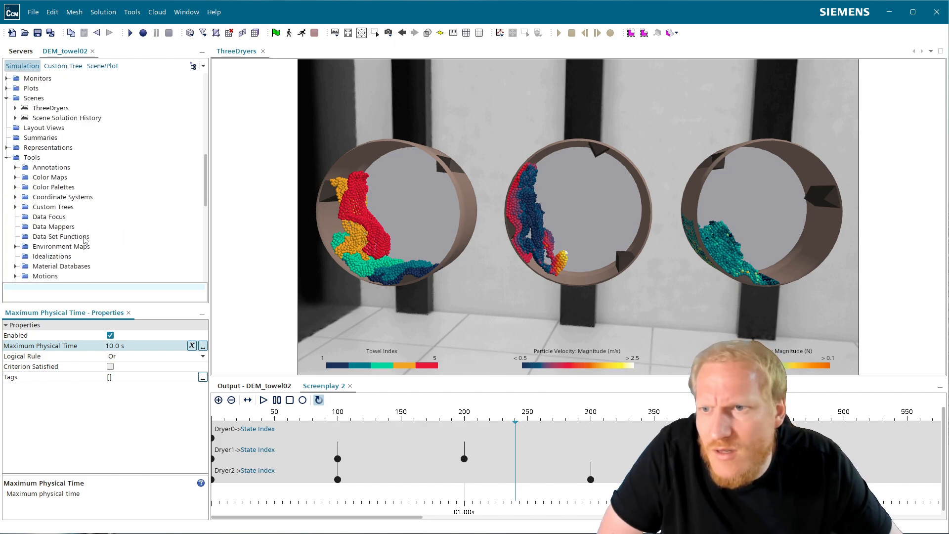
{"action": "scroll", "coordinate": [85, 240], "scroll_direction": "down", "scroll_amount": 1}
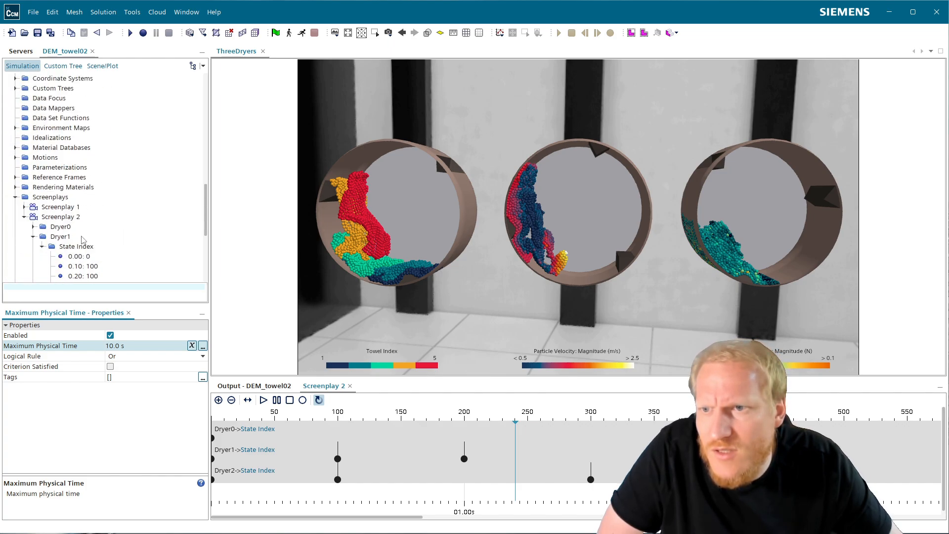
{"action": "left_click", "coordinate": [33, 237]}
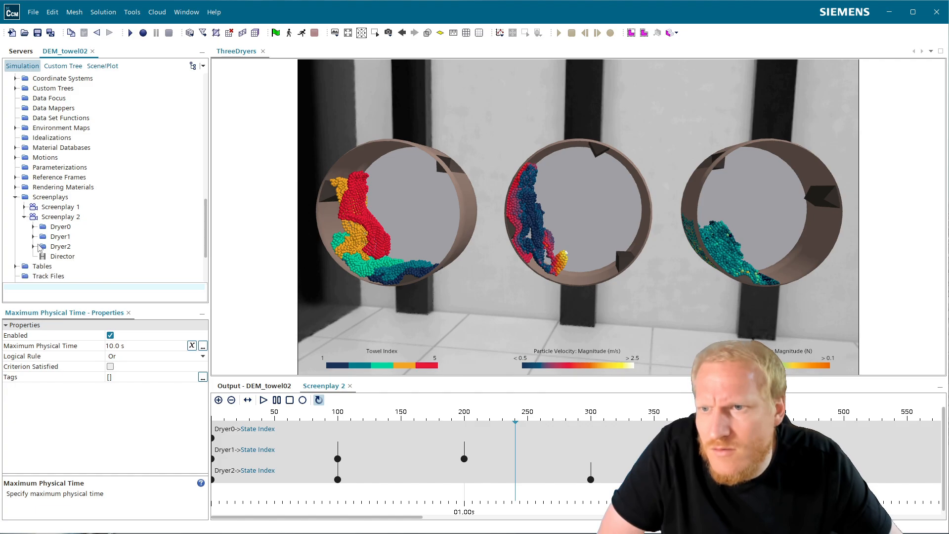
{"action": "left_click", "coordinate": [60, 227]}
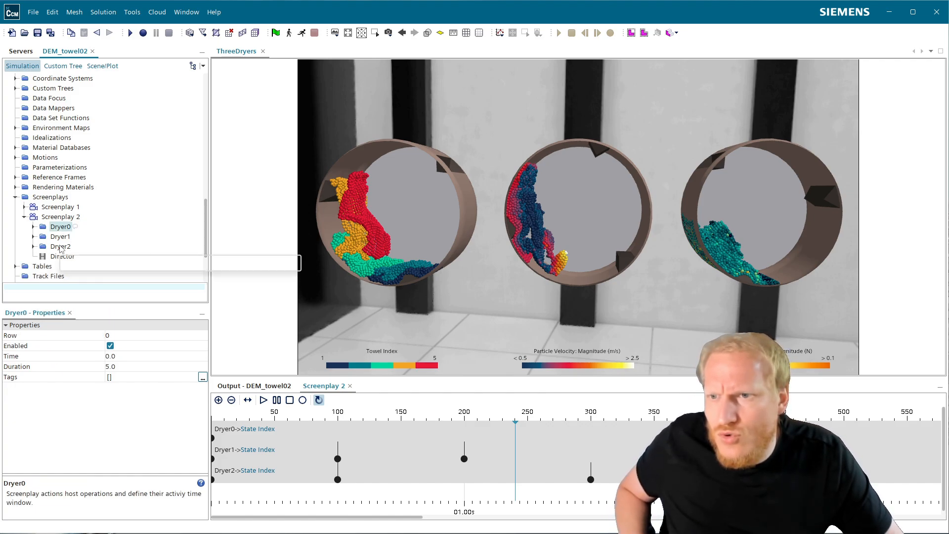
{"action": "left_click", "coordinate": [60, 247], "text": "shift"}
{"action": "left_click", "coordinate": [117, 368]}
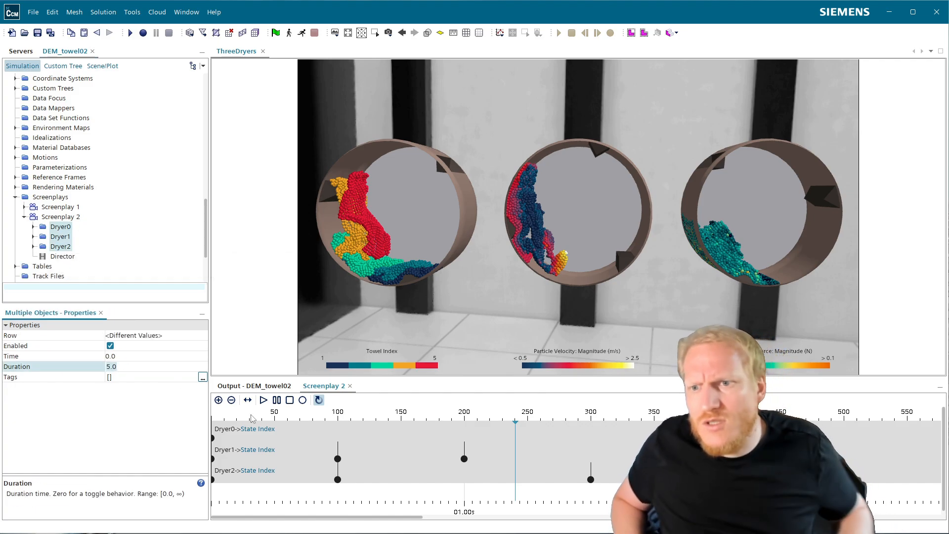
{"action": "type", "text": "10"}
{"action": "key", "text": "Return"}
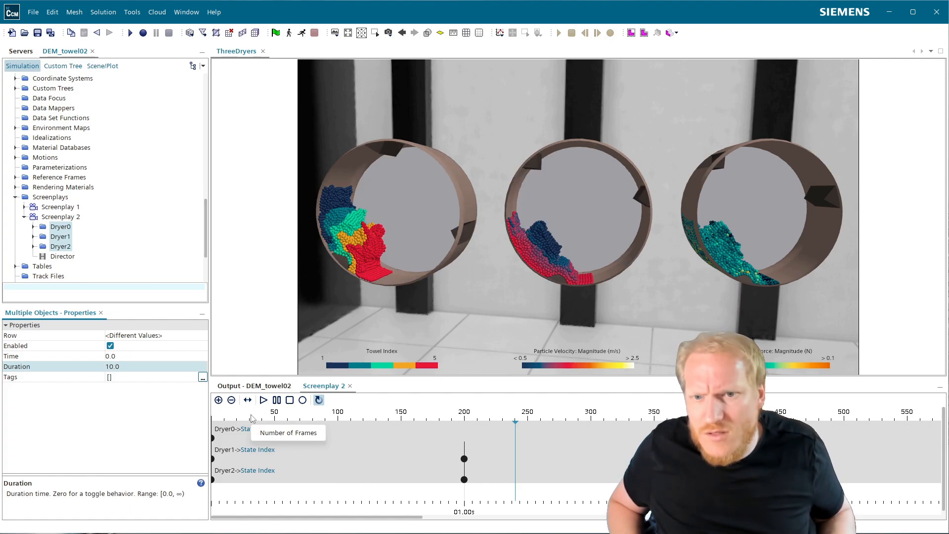
- Expand the State Index keyframes of Dryer0, Dryer1 and Dryer2, and select the position of Dryer1's 0.1 keyframe
{"action": "left_click", "coordinate": [33, 227]}
{"action": "left_click", "coordinate": [42, 237]}
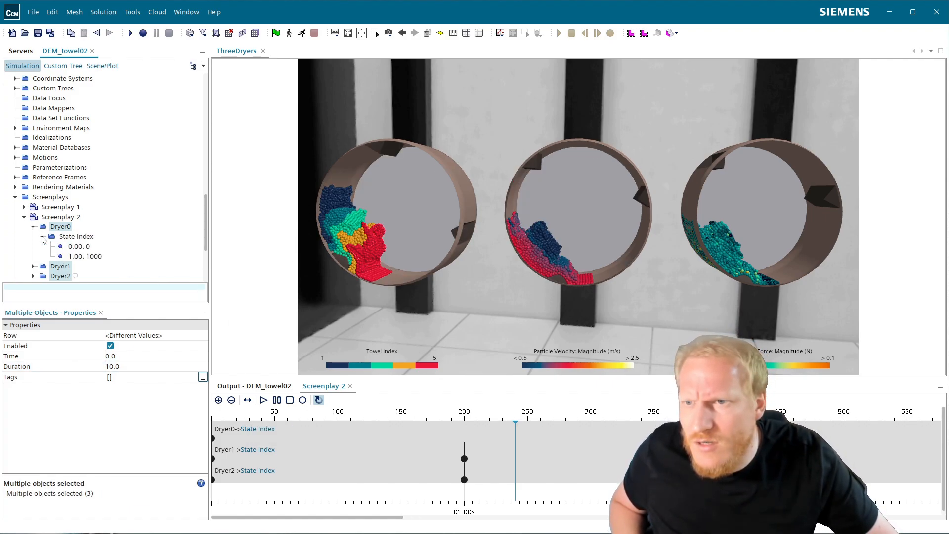
{"action": "left_click", "coordinate": [34, 267]}
{"action": "scroll", "coordinate": [75, 225], "scroll_direction": "down", "scroll_amount": 2}
{"action": "left_click", "coordinate": [33, 237]}
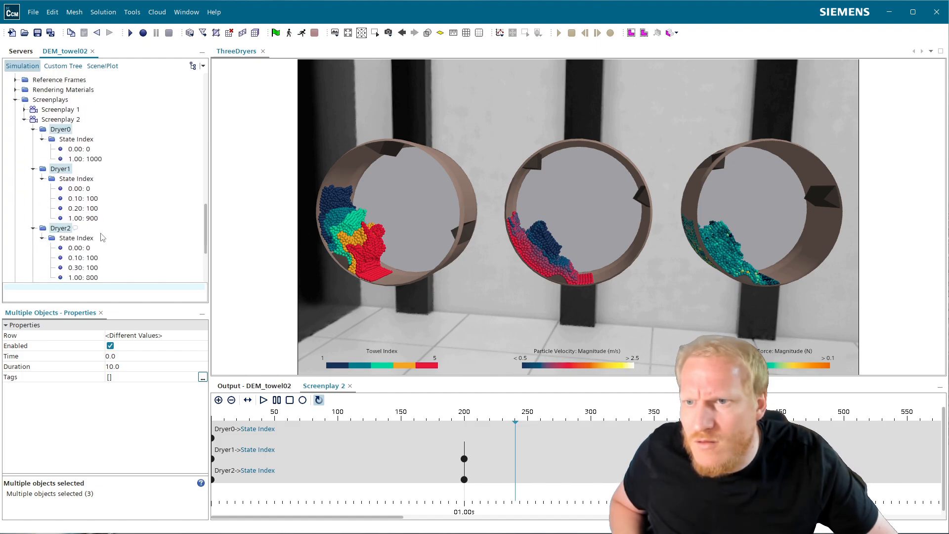
{"action": "left_click", "coordinate": [84, 198]}
{"action": "left_click", "coordinate": [125, 336]}
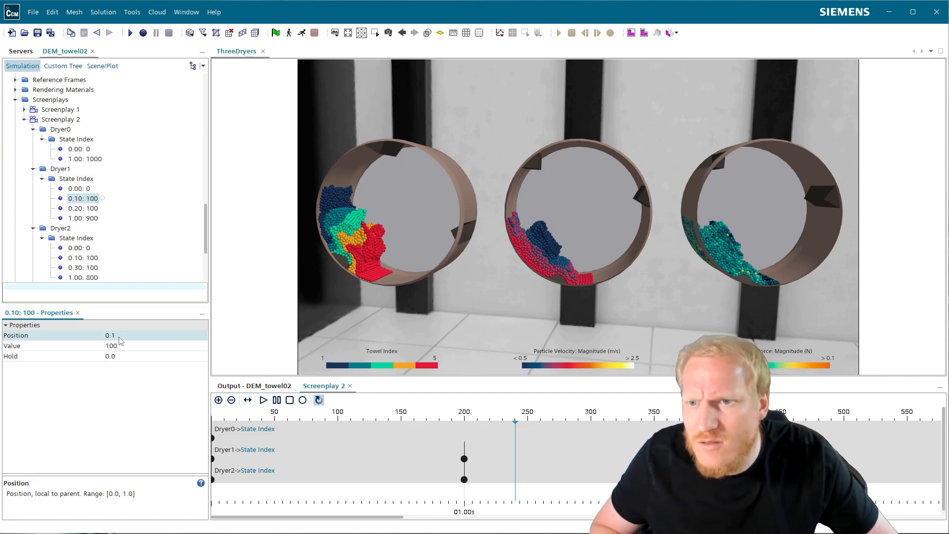
- Set the value of Dryer0's final State Index keyframe at position 1.0 to 2000
{"action": "left_click", "coordinate": [92, 159]}
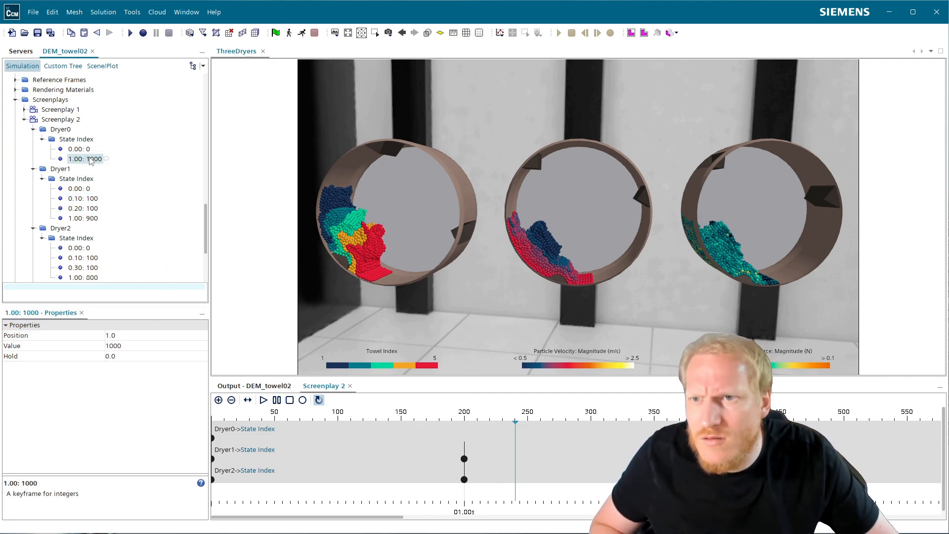
{"action": "left_click", "coordinate": [128, 347]}
{"action": "type", "text": "2"}
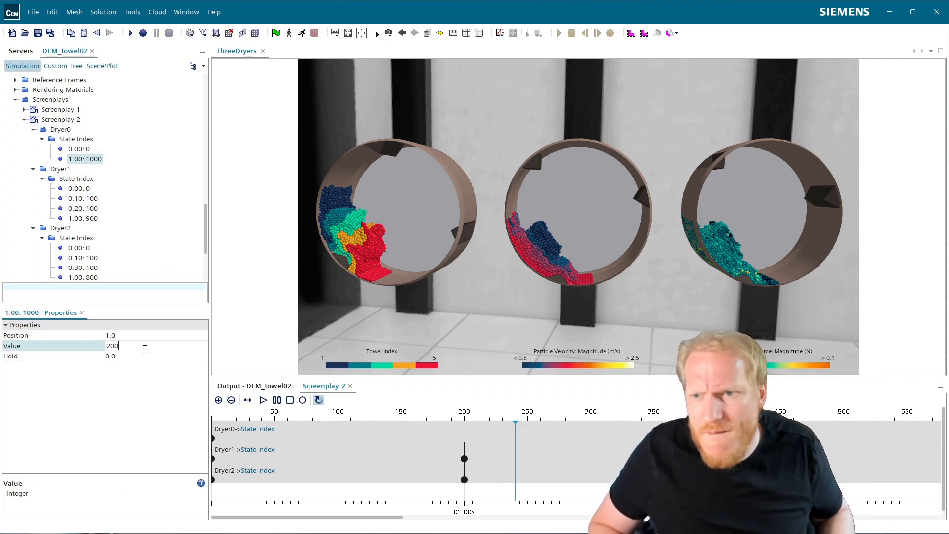
{"action": "type", "text": "00"}
{"action": "key", "text": "Escape"}
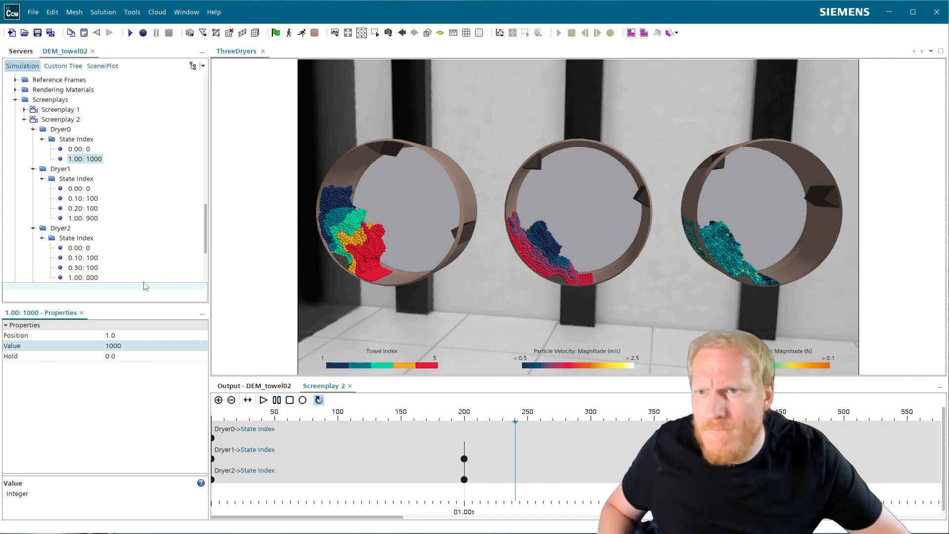
{"action": "left_click", "coordinate": [123, 347]}
{"action": "type", "text": "200"}
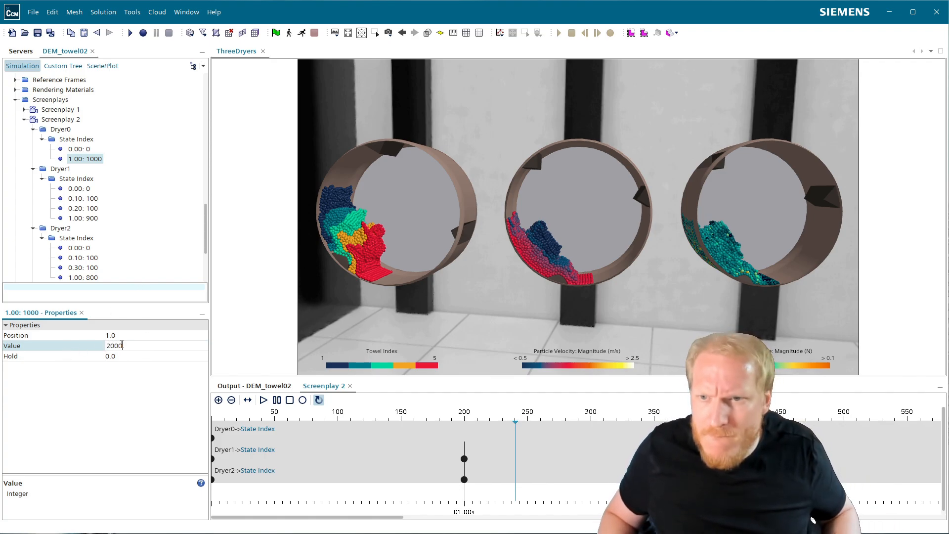
{"action": "type", "text": "0"}
{"action": "key", "text": "Return"}
- Change the position of Dryer1's first value-100 State Index keyframe to 0.05
{"action": "scroll", "coordinate": [123, 204], "scroll_direction": "down", "scroll_amount": 2}
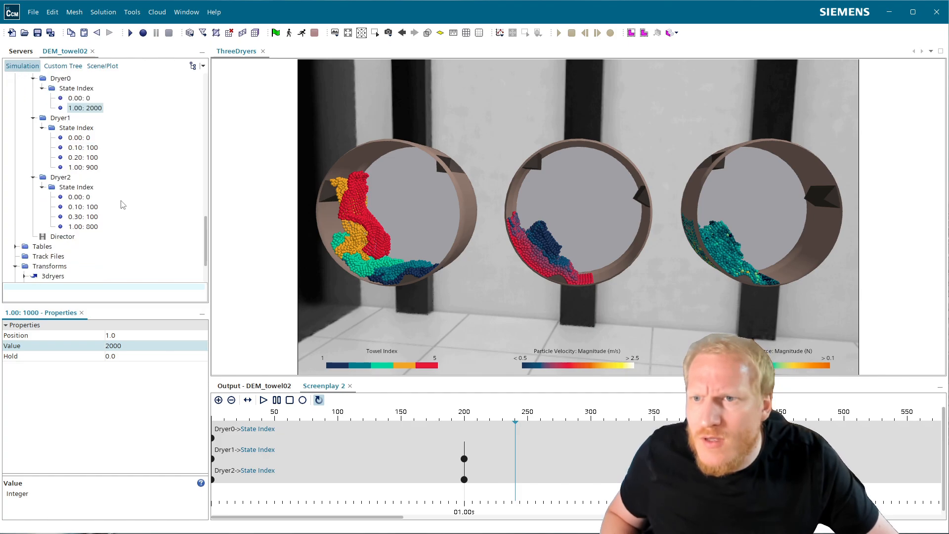
{"action": "left_click", "coordinate": [89, 148]}
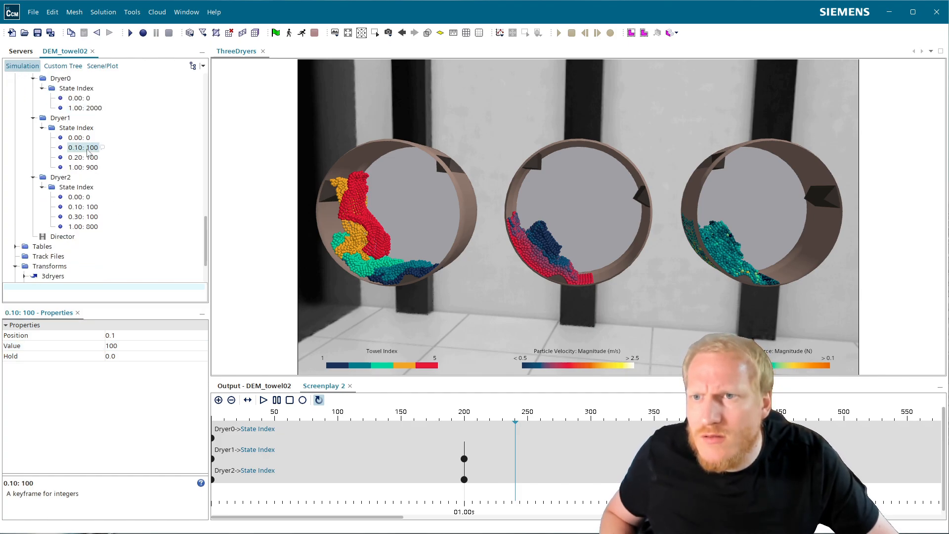
{"action": "left_click", "coordinate": [119, 336]}
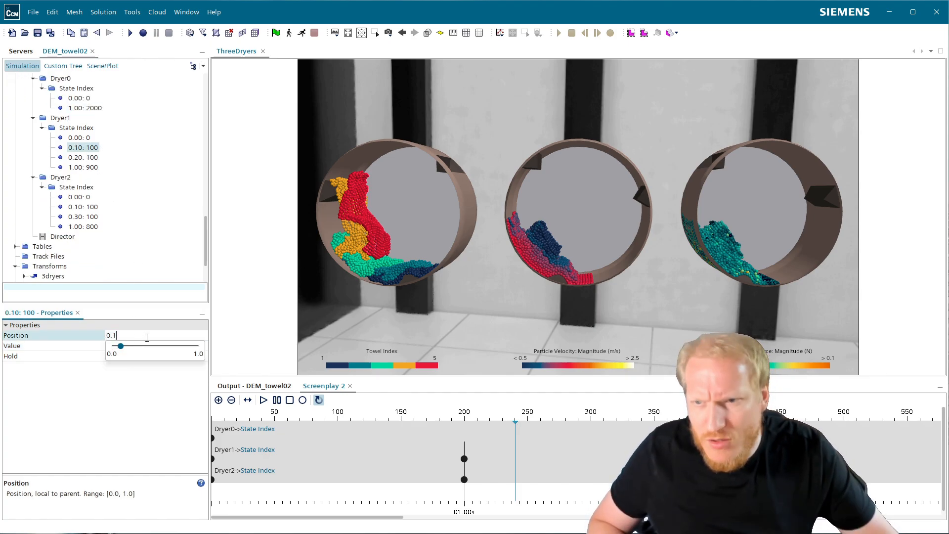
{"action": "key", "text": "BackSpace"}
{"action": "type", "text": "05"}
{"action": "key", "text": "Return"}
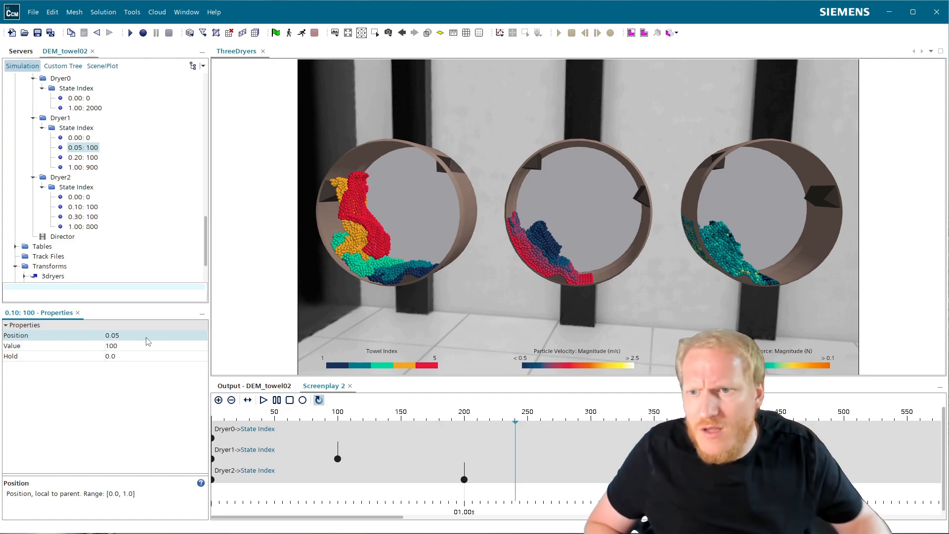
- Change the position of Dryer1's second value-100 State Index keyframe to 0.1
{"action": "left_click", "coordinate": [87, 158]}
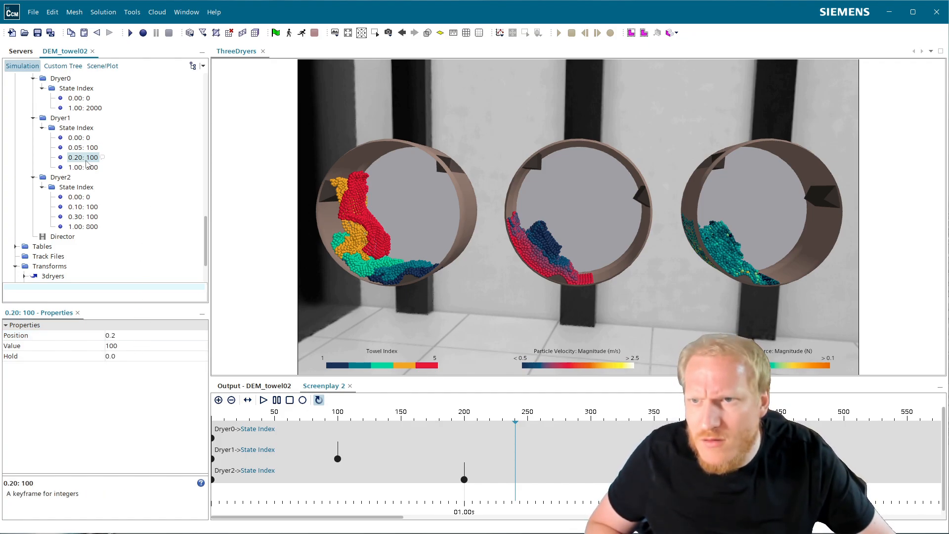
{"action": "left_click", "coordinate": [136, 335]}
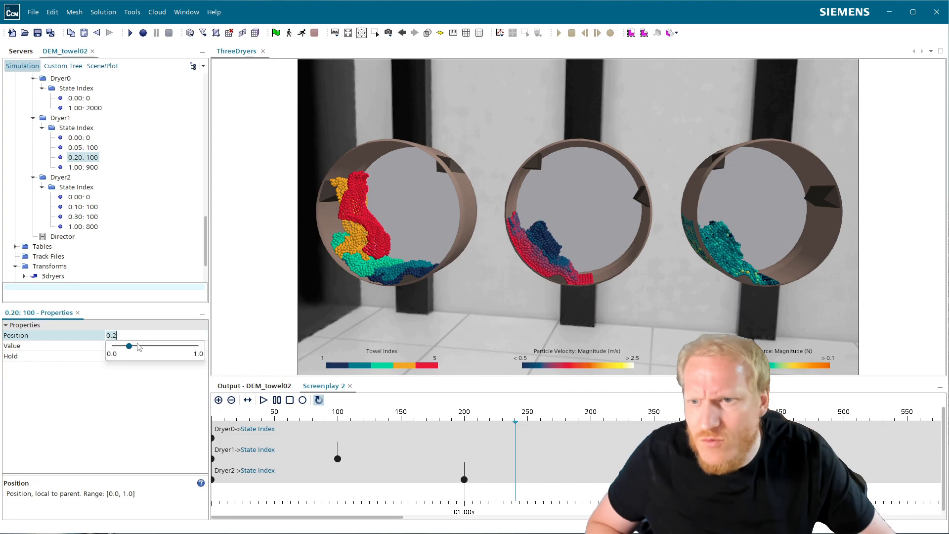
{"action": "key", "text": "BackSpace"}
{"action": "type", "text": "1"}
{"action": "key", "text": "Return"}
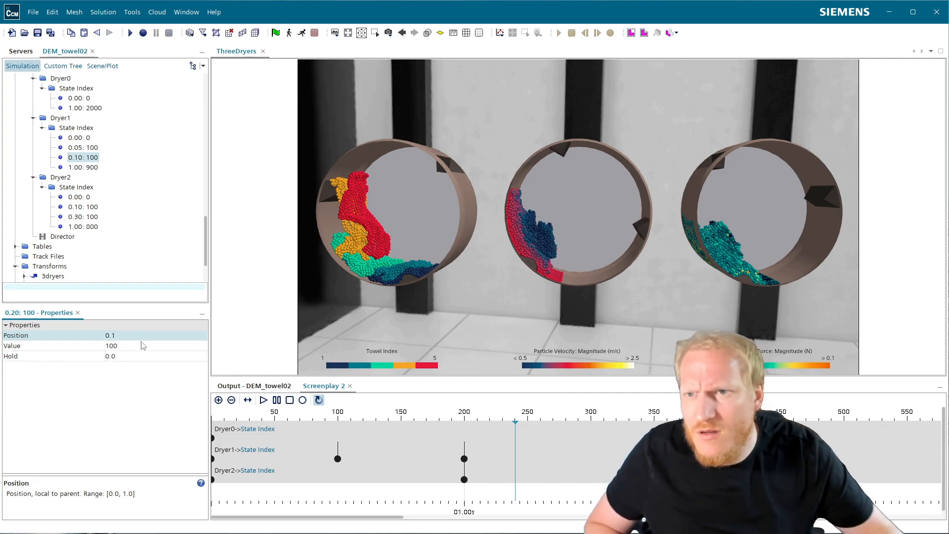
- Set the value of Dryer1's final State Index keyframe at position 1.0 to 1900
{"action": "left_click", "coordinate": [91, 167]}
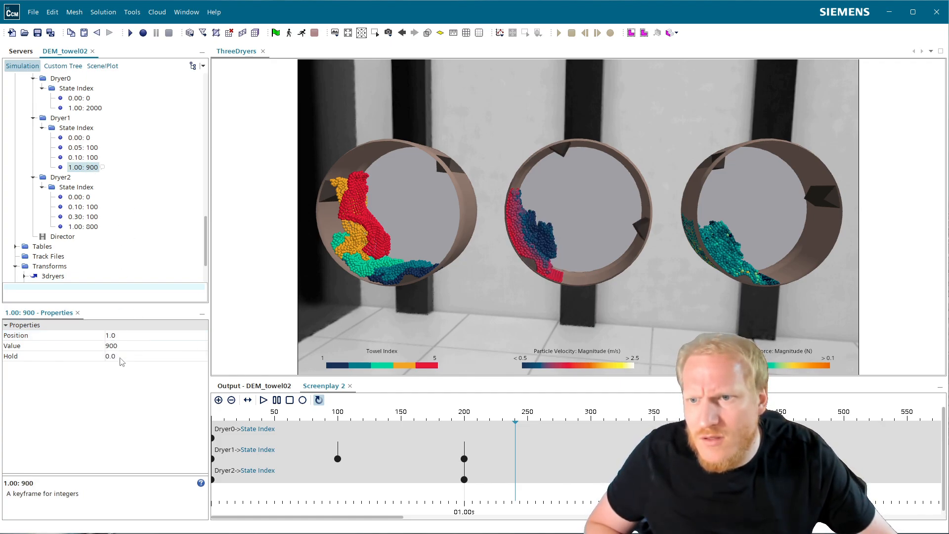
{"action": "left_click", "coordinate": [108, 346]}
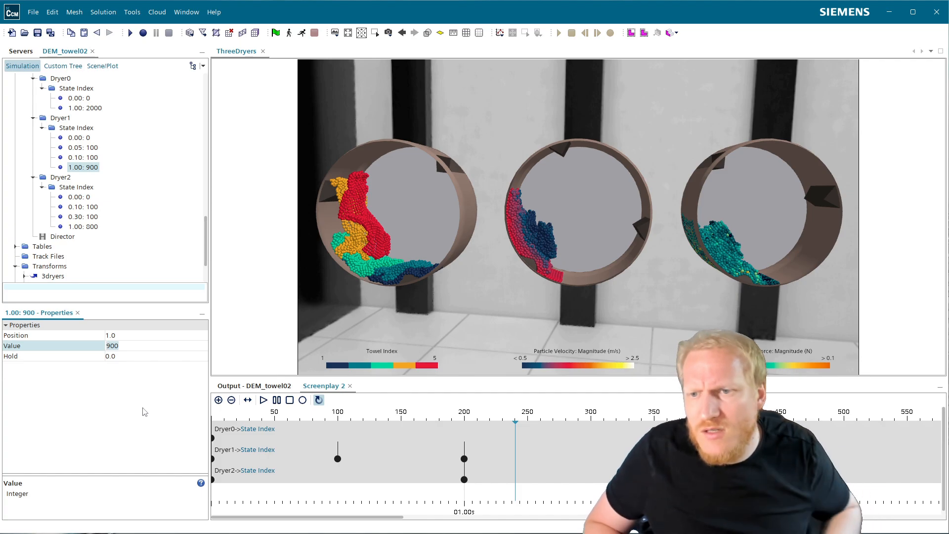
{"action": "key", "text": "Left"}
{"action": "type", "text": "1"}
{"action": "key", "text": "Return"}
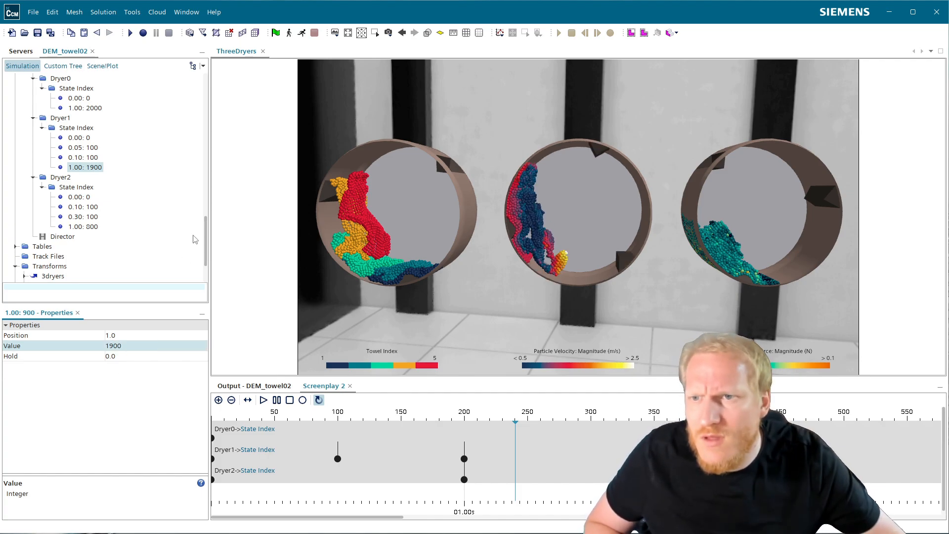
- Change the position of Dryer2's first value-100 State Index keyframe to 0.05
{"action": "left_click", "coordinate": [85, 206]}
{"action": "left_click", "coordinate": [126, 336]}
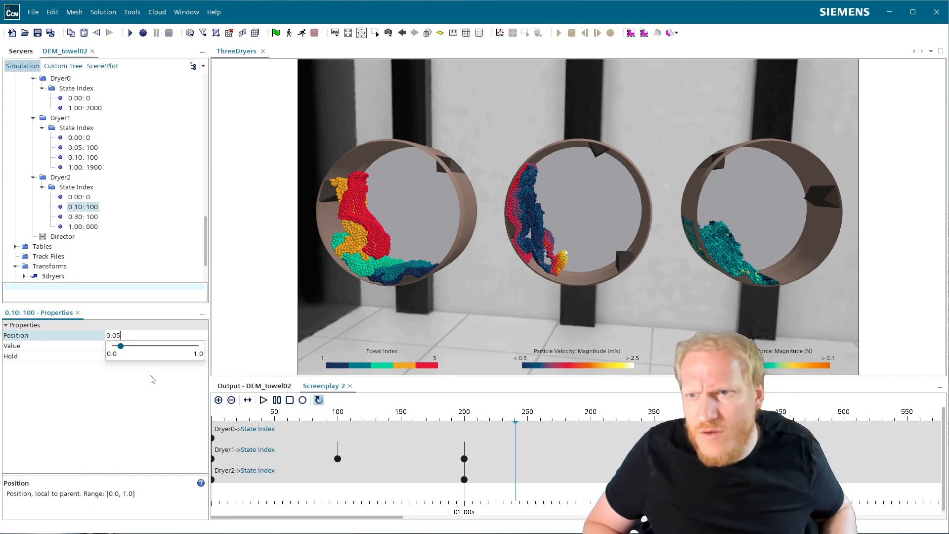
{"action": "type", "text": "05"}
{"action": "key", "text": "Return"}
- Change the position of Dryer2's second value-100 State Index keyframe to 0.15
{"action": "left_click", "coordinate": [83, 217]}
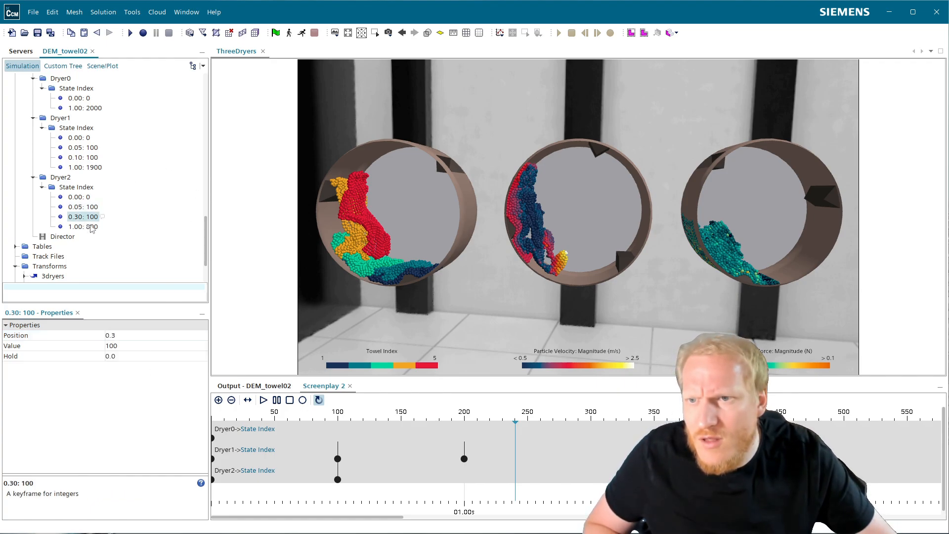
{"action": "left_click", "coordinate": [126, 336]}
{"action": "key", "text": "BackSpace"}
{"action": "type", "text": "15"}
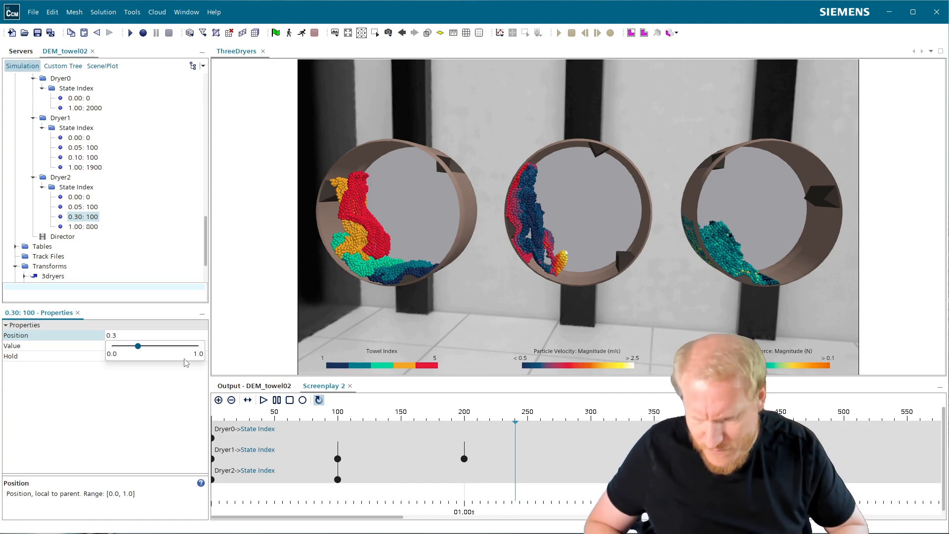
{"action": "key", "text": "Return"}
- Set the value of Dryer2's final State Index keyframe at position 1.0 to 1800
{"action": "left_click", "coordinate": [87, 226]}
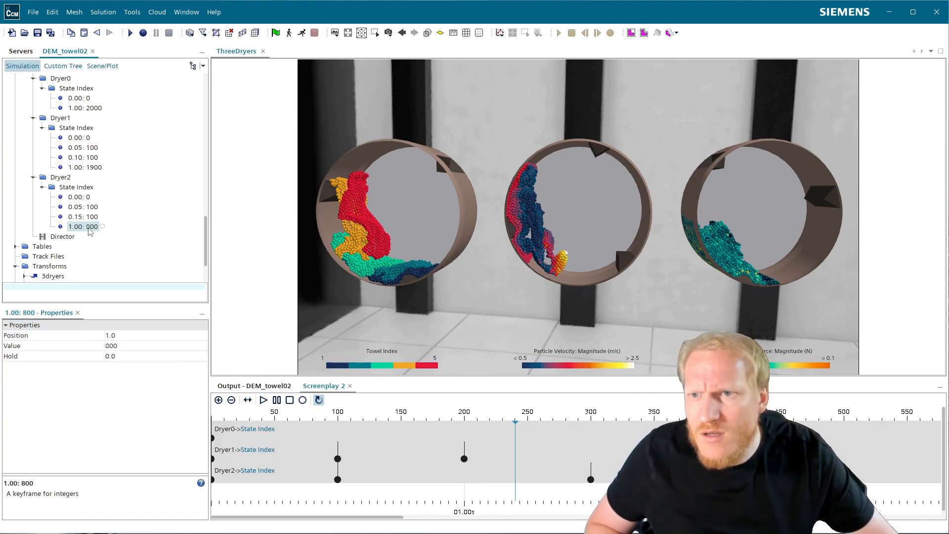
{"action": "left_click", "coordinate": [125, 346]}
{"action": "key", "text": "BackSpace"}
{"action": "key", "text": "BackSpace"}
{"action": "key", "text": "BackSpace"}
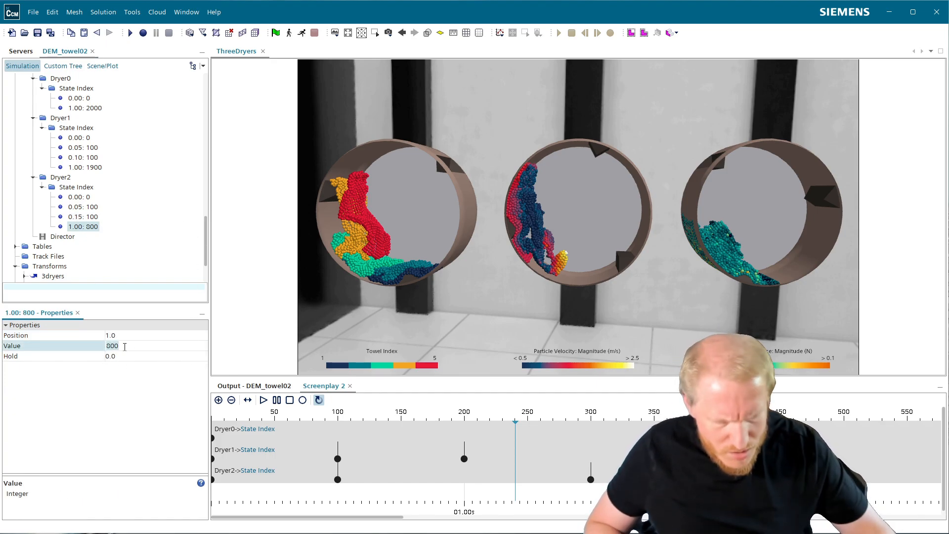
{"action": "type", "text": "10"}
{"action": "type", "text": "00"}
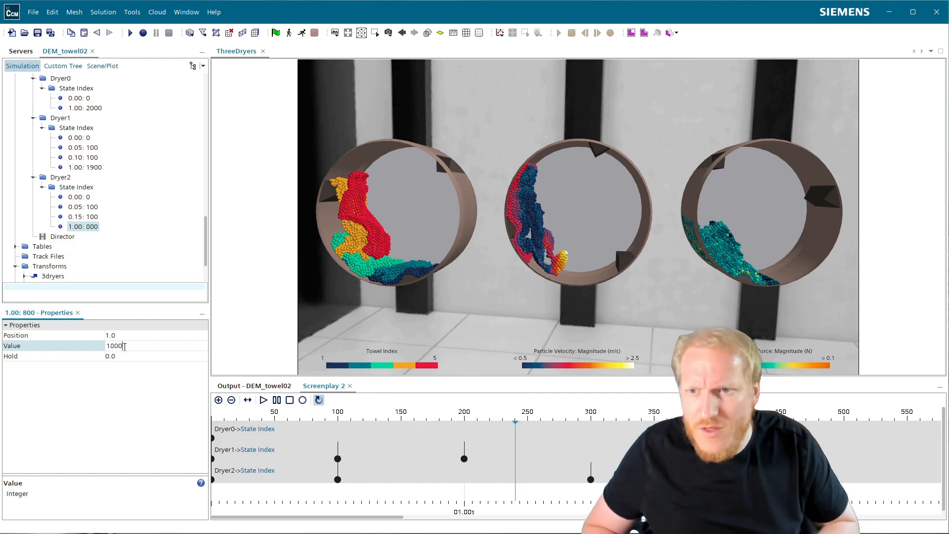
{"action": "key", "text": "Return"}
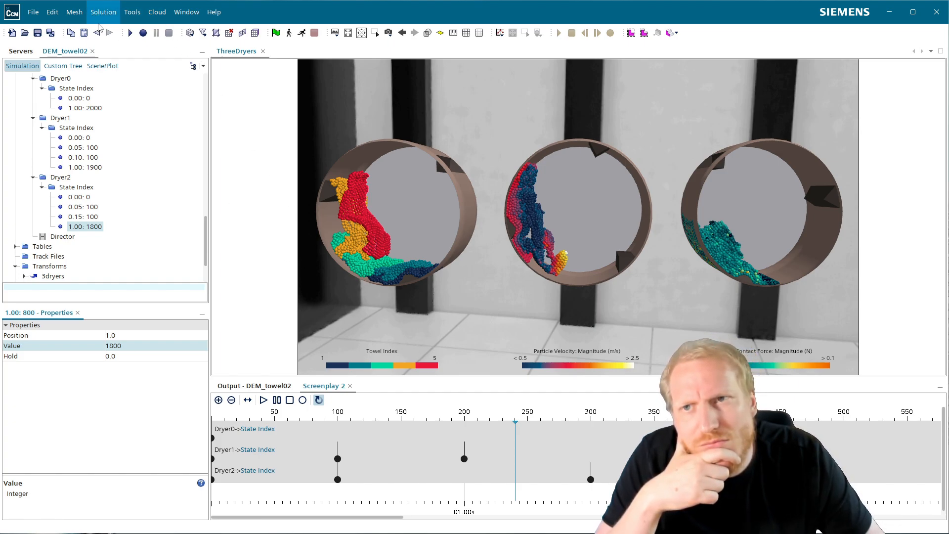
- Save the simulation and clear the solution, including fields, mesh reset, Lagrangian DEM solution fields and recorded solution history
{"action": "left_click", "coordinate": [37, 34]}
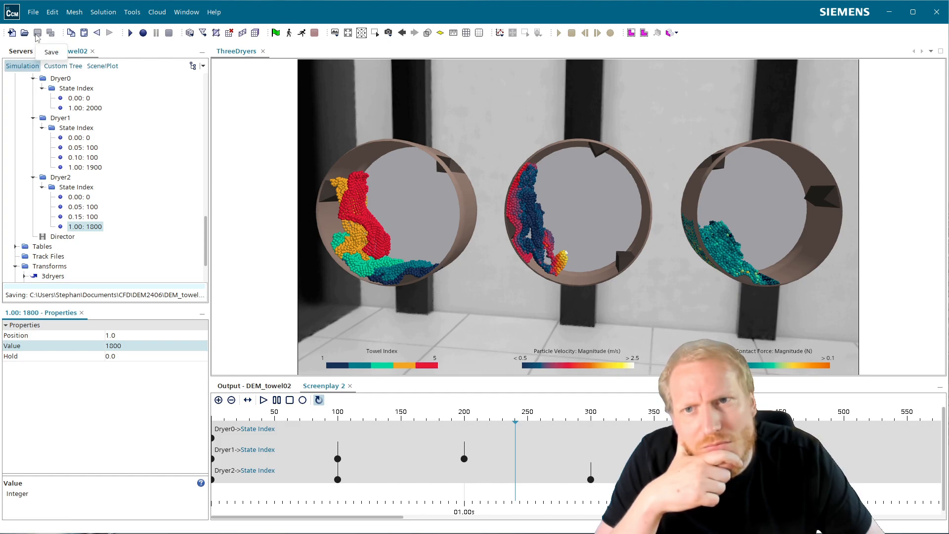
{"action": "left_click", "coordinate": [103, 14]}
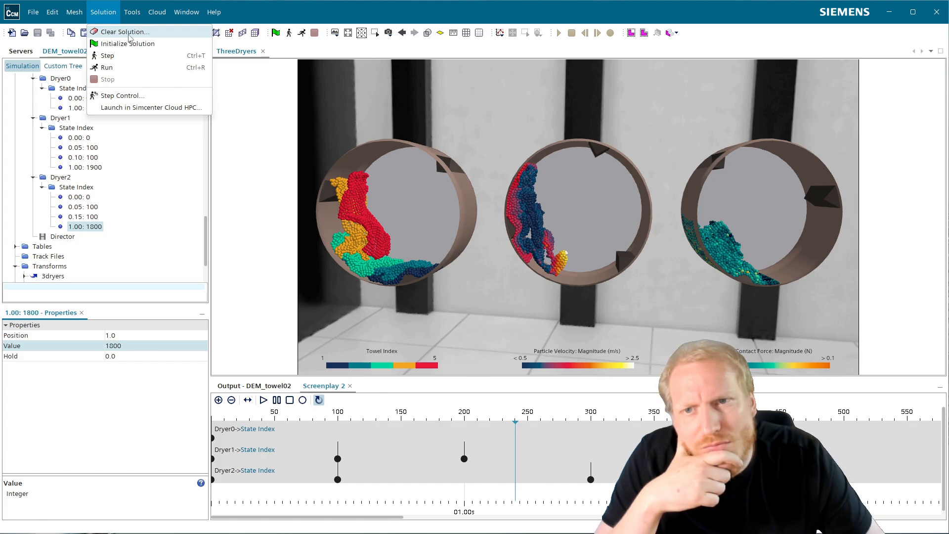
{"action": "left_click", "coordinate": [128, 33]}
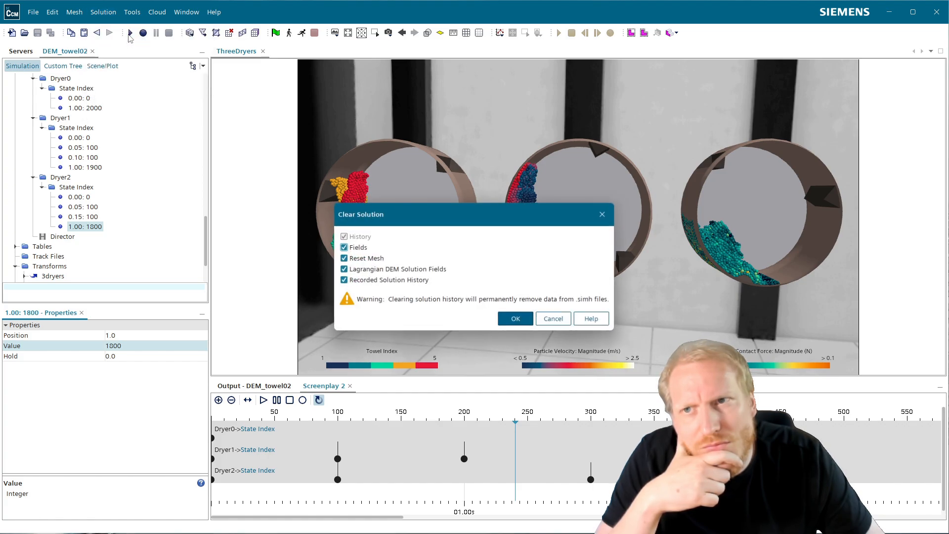
{"action": "left_click", "coordinate": [529, 316]}
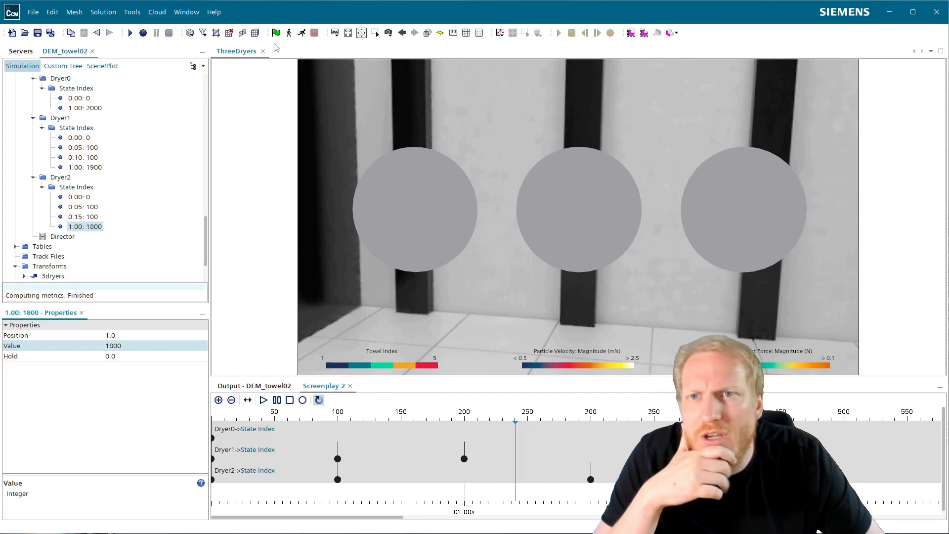
- Run the simulation with its output log shown, stopping it once to refresh the dryer scene before resuming
{"action": "left_click_drag", "start_coordinate": [443, 208], "coordinate": [524, 264]}
{"action": "left_click_drag", "start_coordinate": [592, 274], "coordinate": [526, 245]}
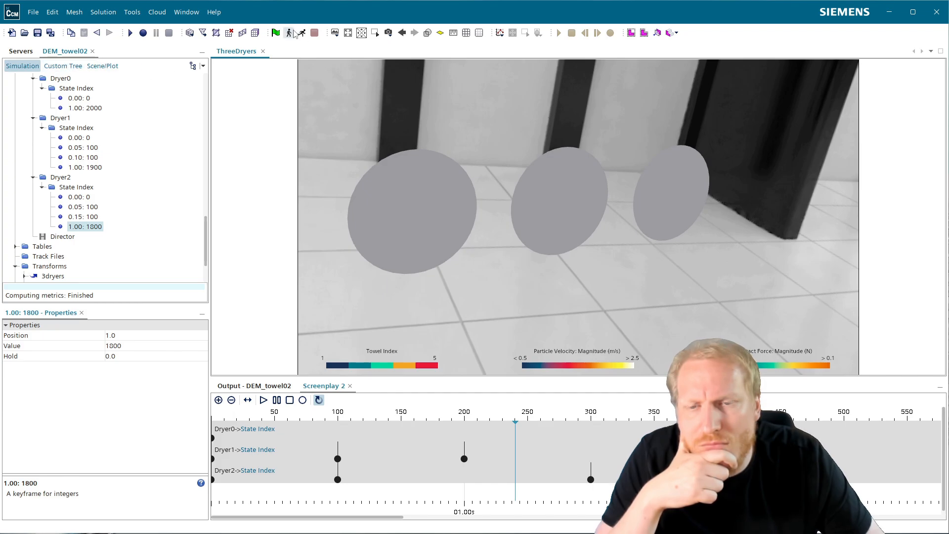
{"action": "left_click", "coordinate": [263, 386]}
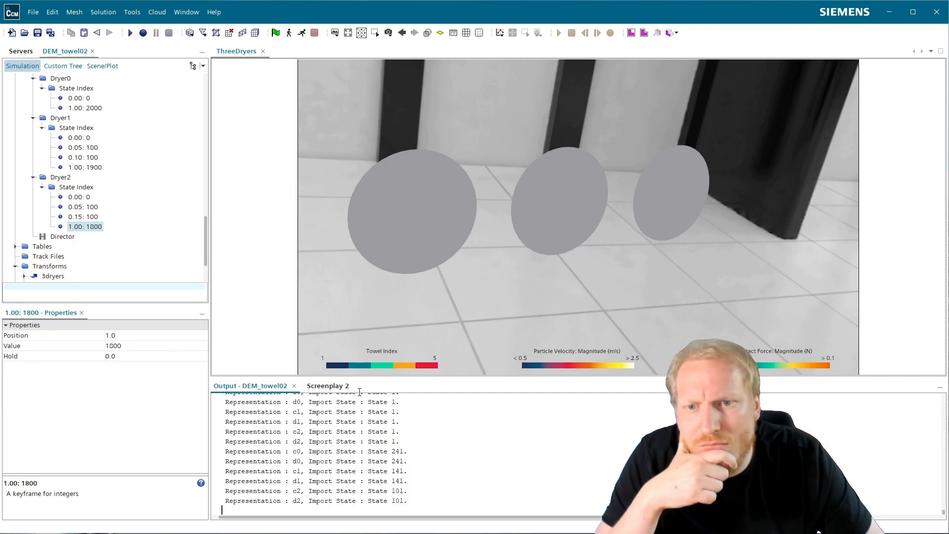
{"action": "left_click", "coordinate": [302, 33]}
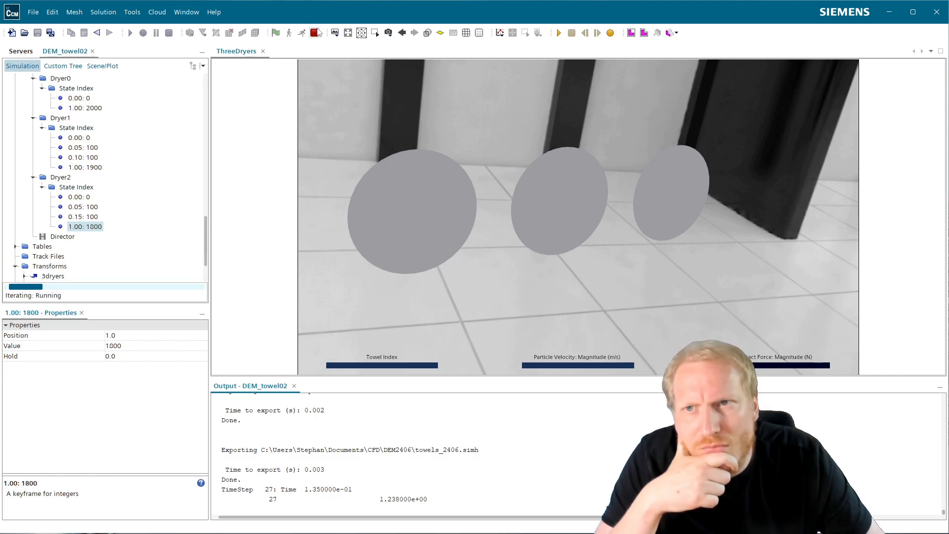
{"action": "left_click", "coordinate": [313, 33]}
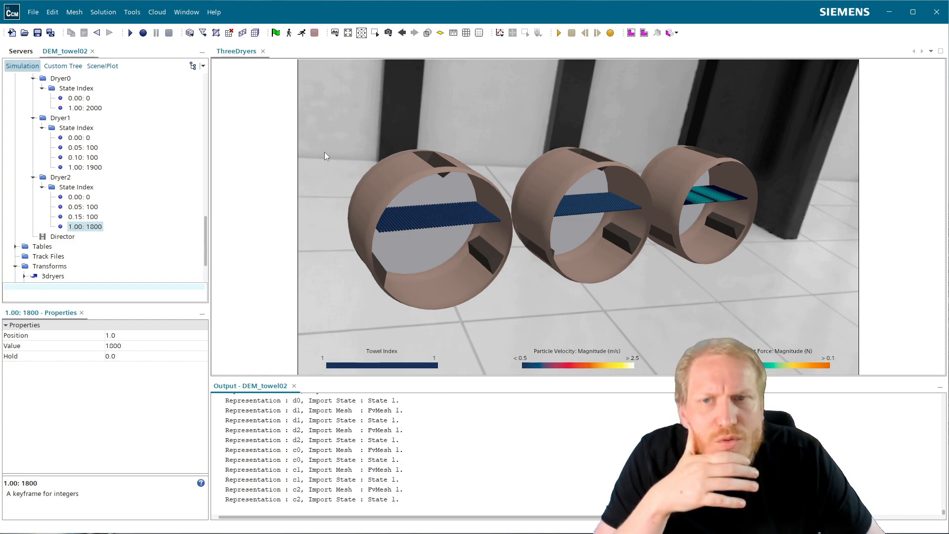
{"action": "left_click", "coordinate": [303, 32]}
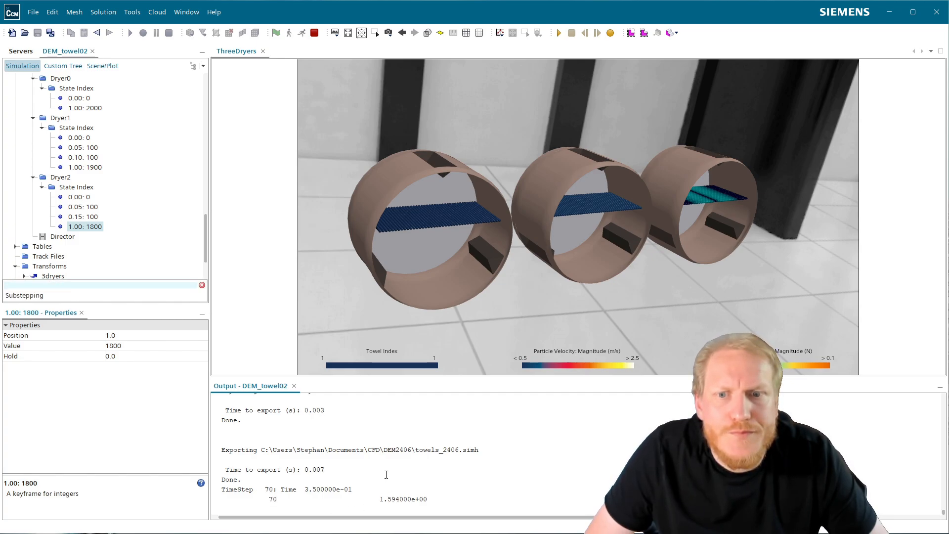
- Switch to File Explorer, sort the DEM2406 folder by date modified, and check the sizes of the recorded .simh history files
{"action": "scroll", "coordinate": [112, 205], "scroll_direction": "down", "scroll_amount": 3}
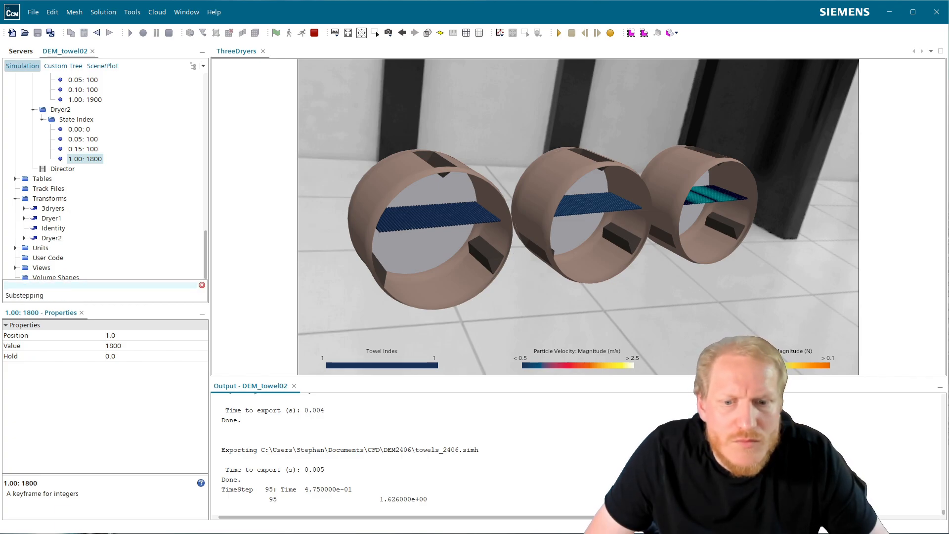
{"action": "left_click", "coordinate": [370, 533]}
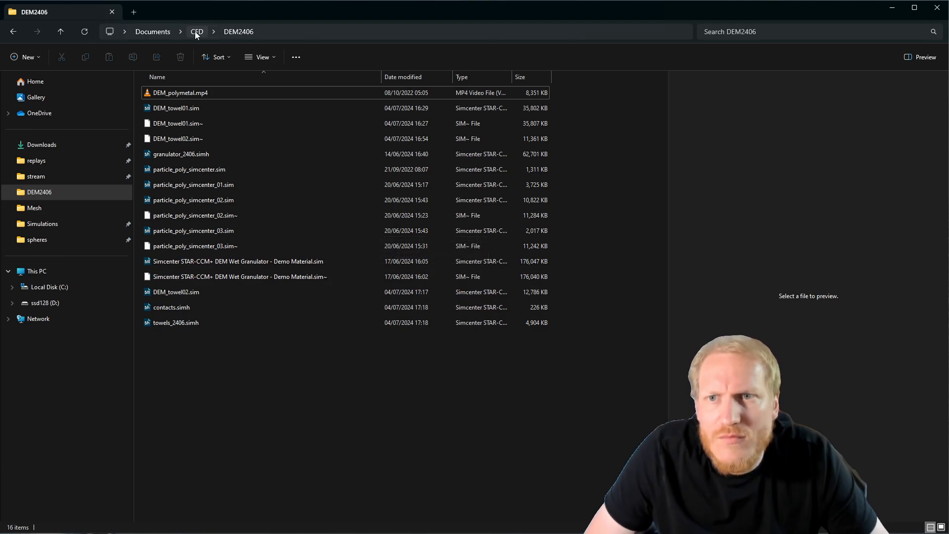
{"action": "left_click", "coordinate": [417, 75]}
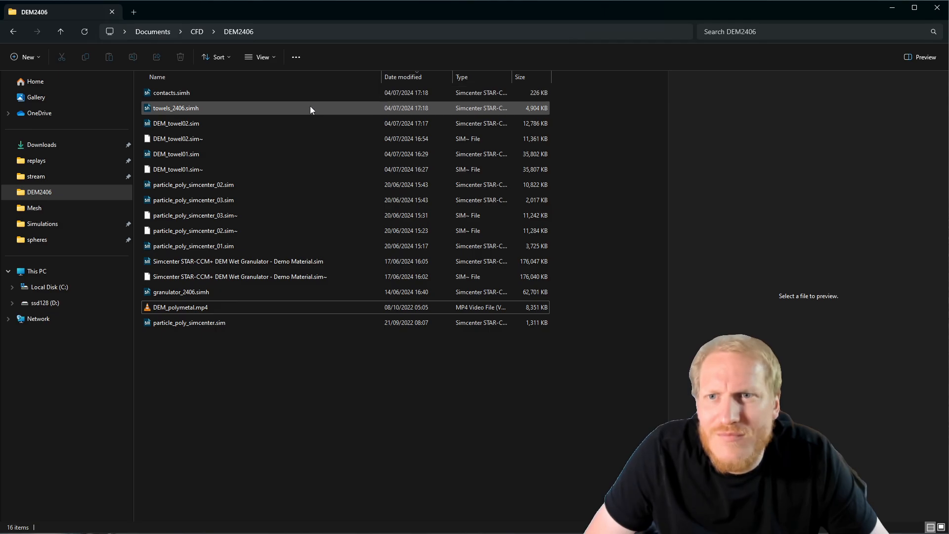
{"action": "left_click", "coordinate": [895, 9]}
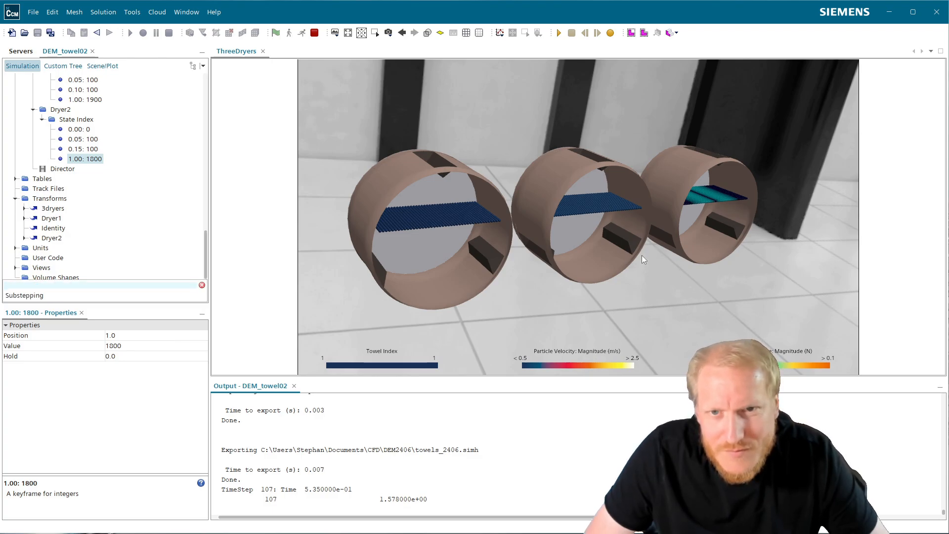
- Stop the simulation run and open the timeline of Screenplay 2 from the Screenplays folder
{"action": "left_click", "coordinate": [314, 33]}
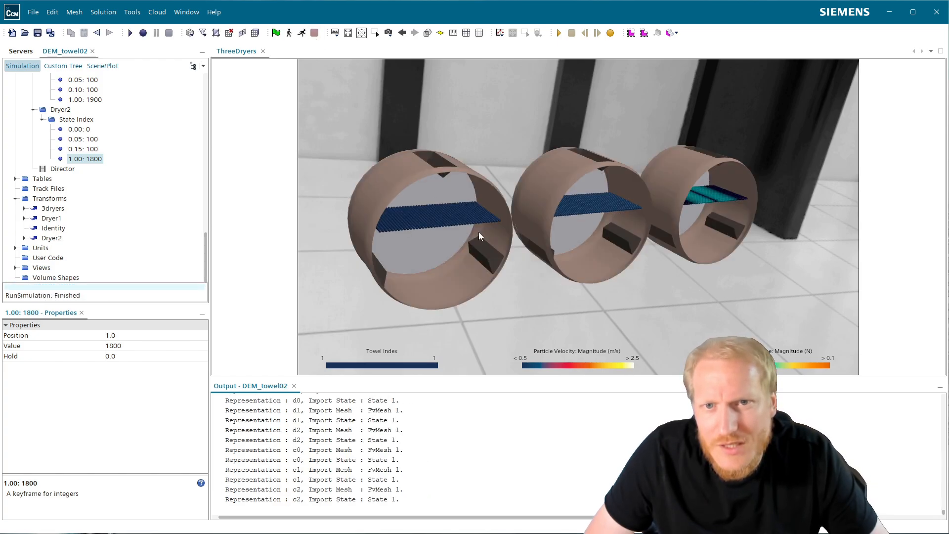
{"action": "left_click_drag", "start_coordinate": [405, 236], "coordinate": [432, 225]}
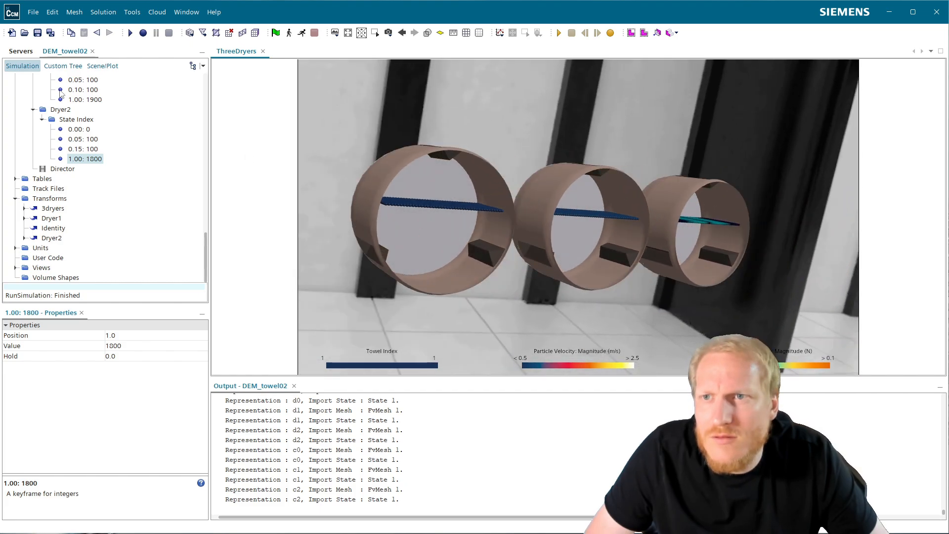
{"action": "left_click", "coordinate": [102, 66]}
{"action": "left_click", "coordinate": [23, 66]}
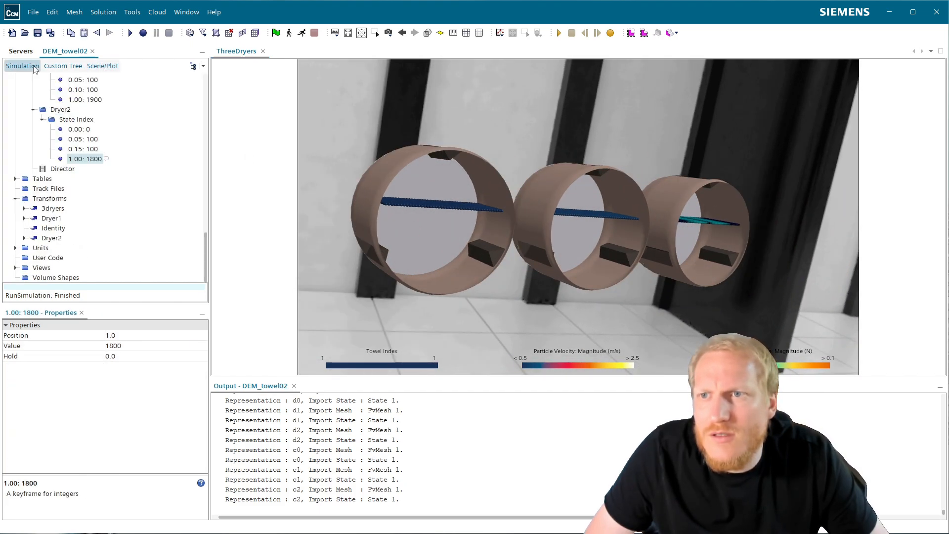
{"action": "scroll", "coordinate": [86, 235], "scroll_direction": "up", "scroll_amount": 5}
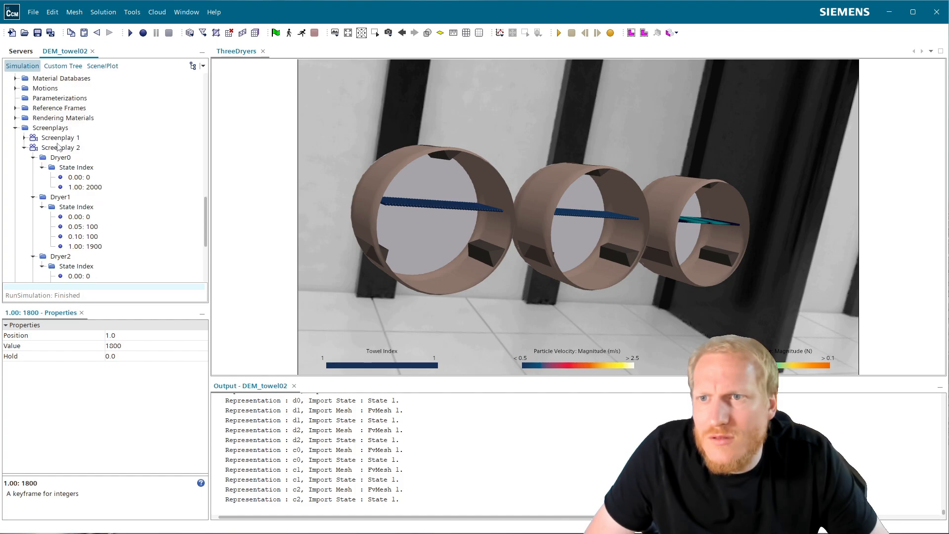
{"action": "double_click", "coordinate": [58, 147]}
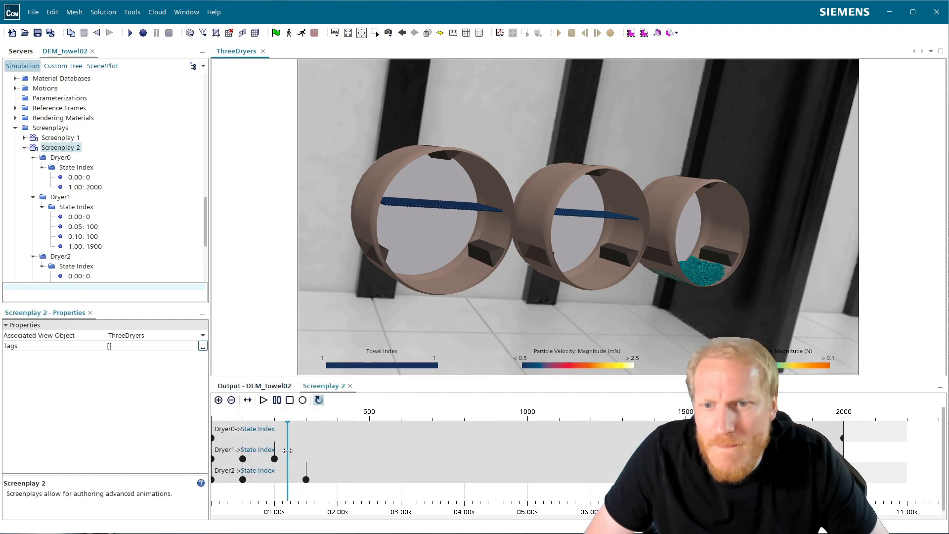
- Restore the front view of the three dryers and scrub Screenplay 2 through its first half second and back to the start
{"action": "left_click_drag", "start_coordinate": [288, 451], "coordinate": [220, 458]}
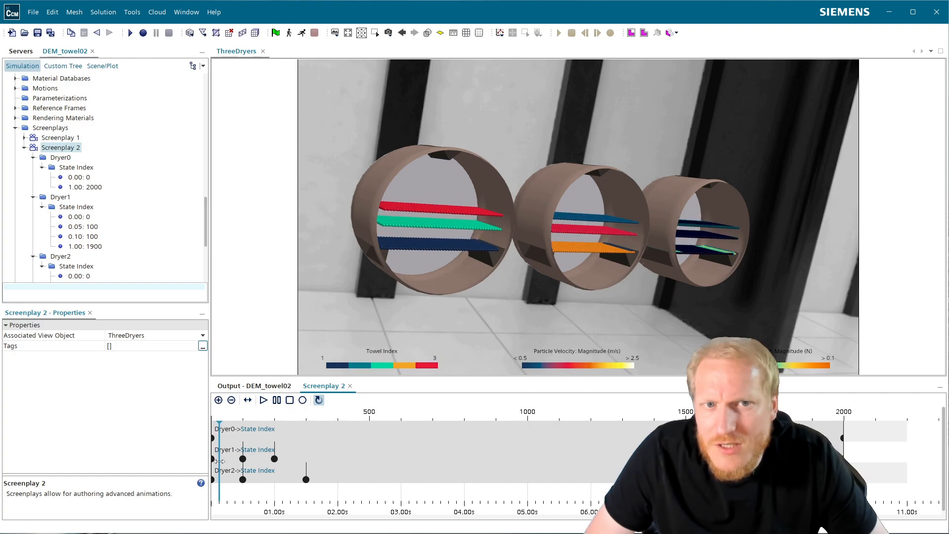
{"action": "left_click", "coordinate": [403, 33]}
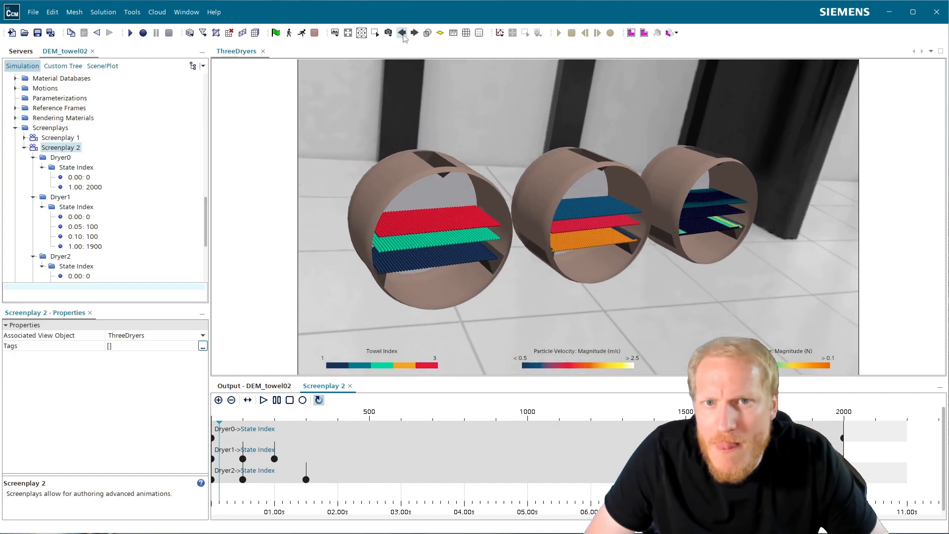
{"action": "left_click", "coordinate": [402, 33]}
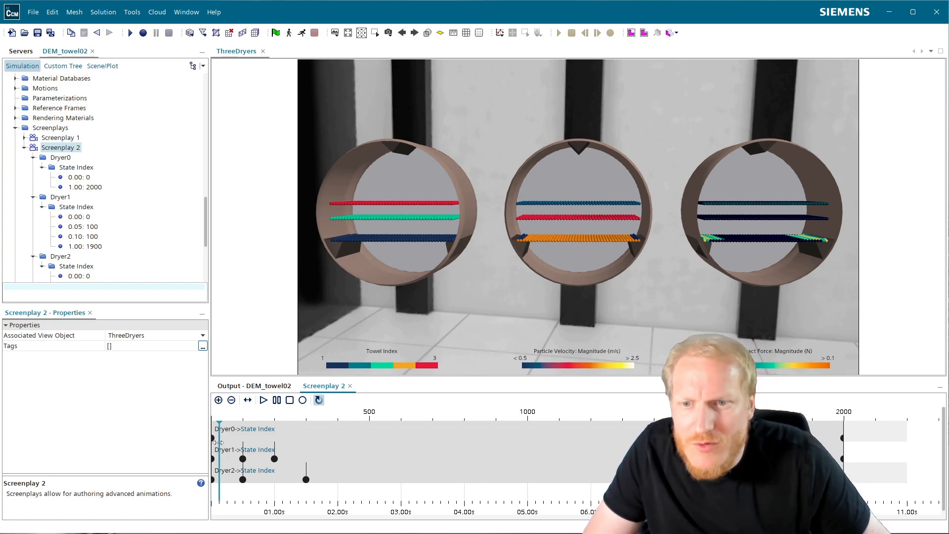
{"action": "left_click_drag", "start_coordinate": [219, 500], "coordinate": [242, 499]}
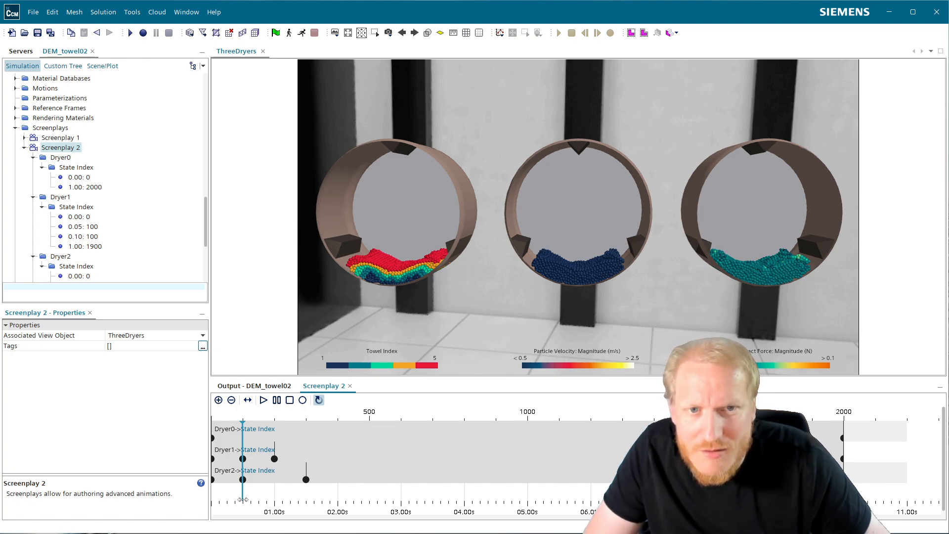
{"action": "left_click_drag", "start_coordinate": [242, 499], "coordinate": [213, 478]}
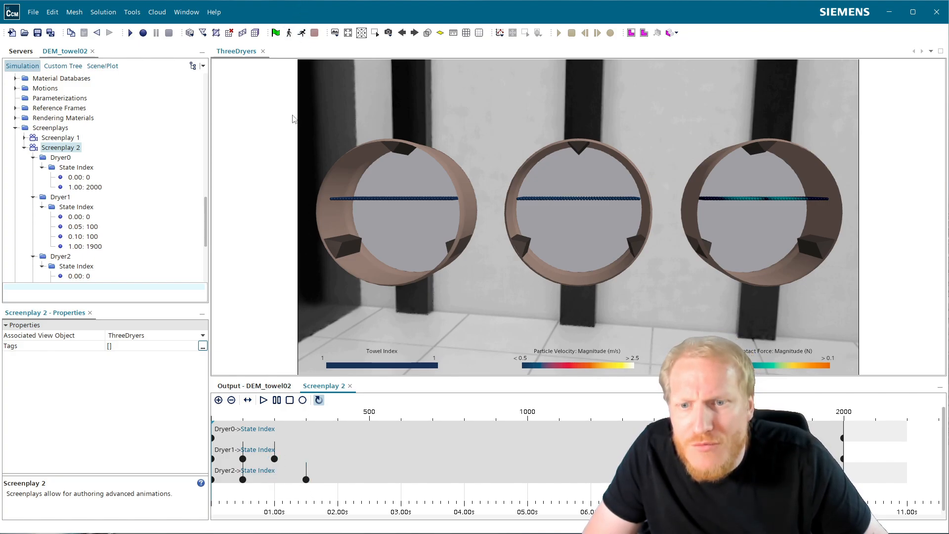
- Resume the simulation run, open Chrome with a user profile, and move its window aside
{"action": "left_click", "coordinate": [301, 33]}
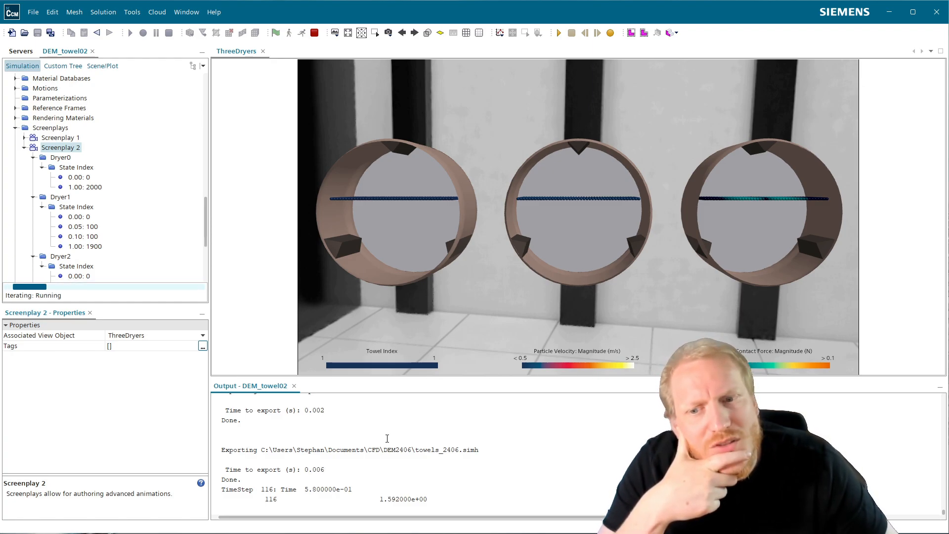
{"action": "left_click", "coordinate": [405, 533]}
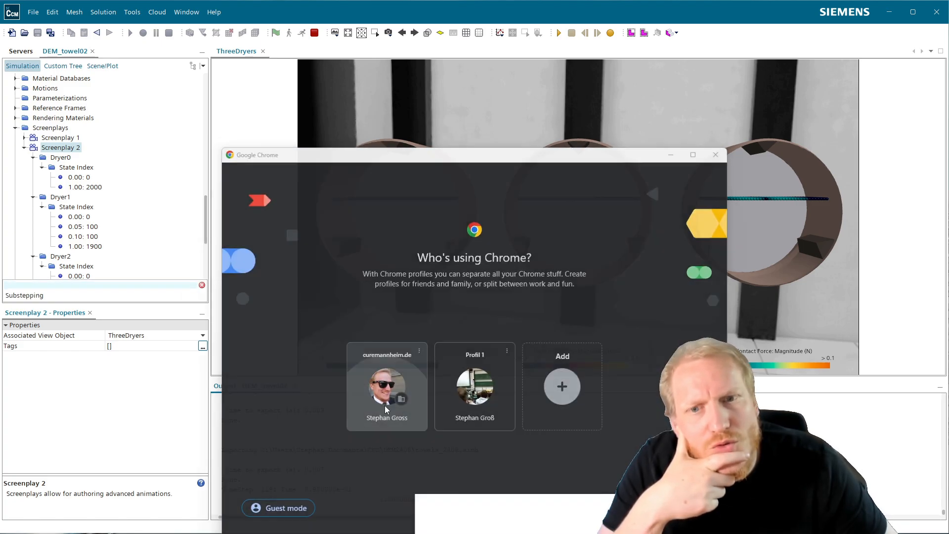
{"action": "left_click", "coordinate": [385, 406]}
{"action": "left_click_drag", "start_coordinate": [872, 18], "coordinate": [948, 152]}
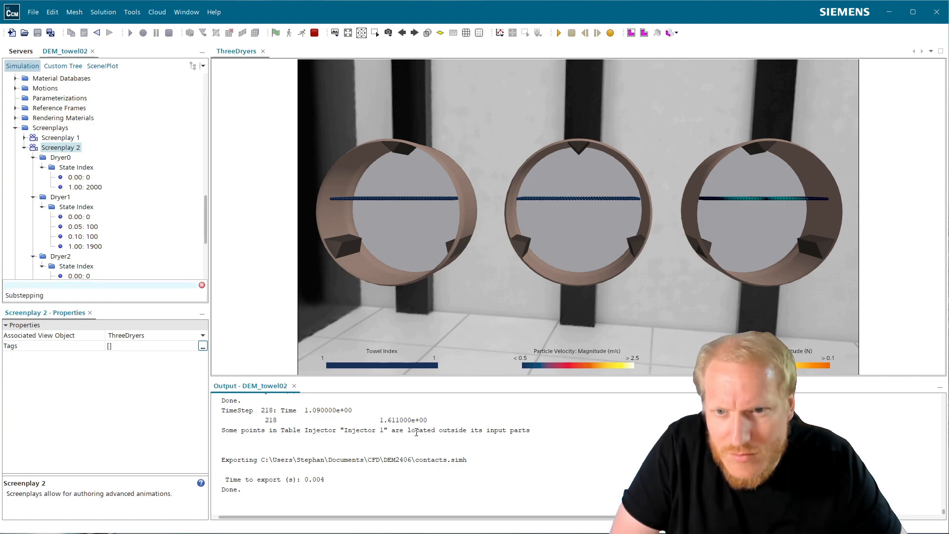
- Check the .simh export entries in the simulation's output log and stop the run
{"action": "scroll", "coordinate": [417, 432], "scroll_direction": "up", "scroll_amount": 1}
{"action": "scroll", "coordinate": [417, 433], "scroll_direction": "up", "scroll_amount": 2}
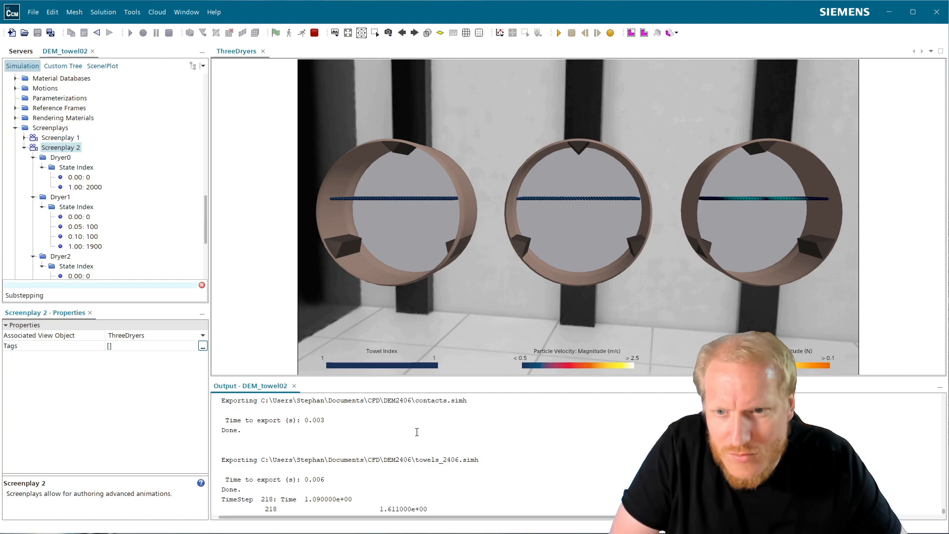
{"action": "scroll", "coordinate": [417, 432], "scroll_direction": "up", "scroll_amount": 2}
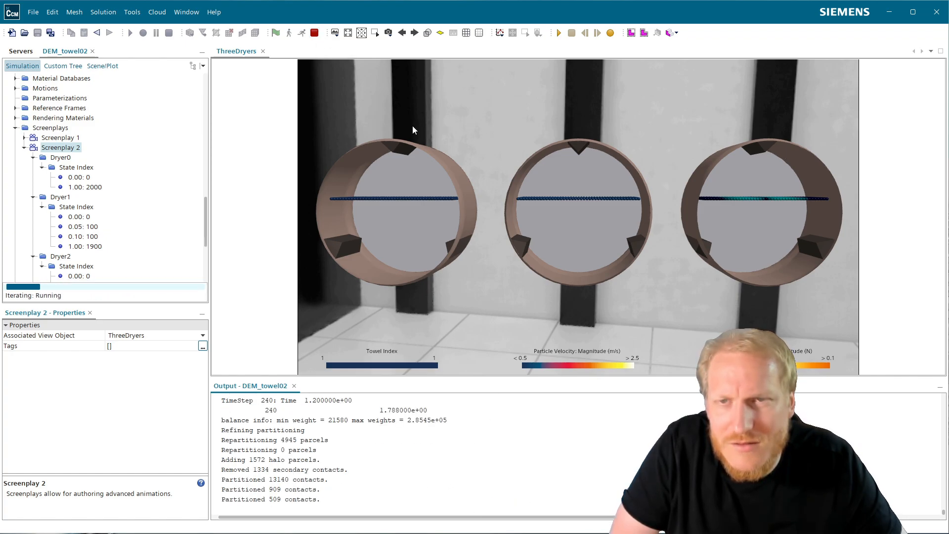
{"action": "left_click", "coordinate": [315, 32]}
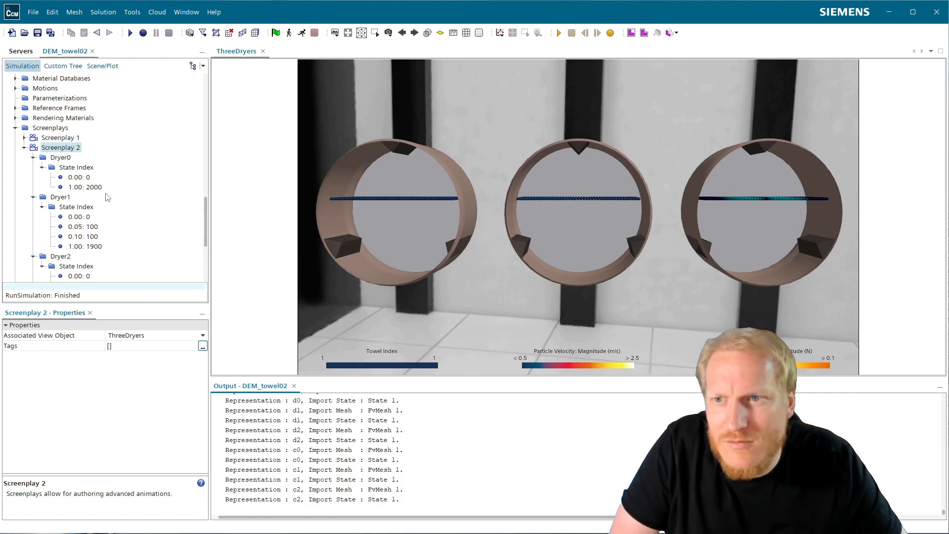
- Open the Screenplay 2 timeline and scrub it to about 1.6 s and back to about 0.7 s
{"action": "double_click", "coordinate": [59, 147]}
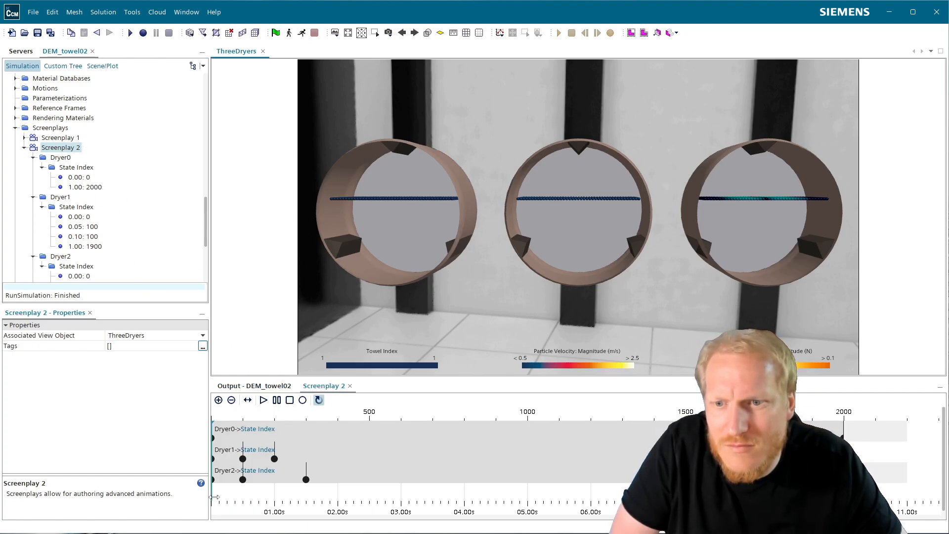
{"action": "left_click_drag", "start_coordinate": [214, 497], "coordinate": [317, 515]}
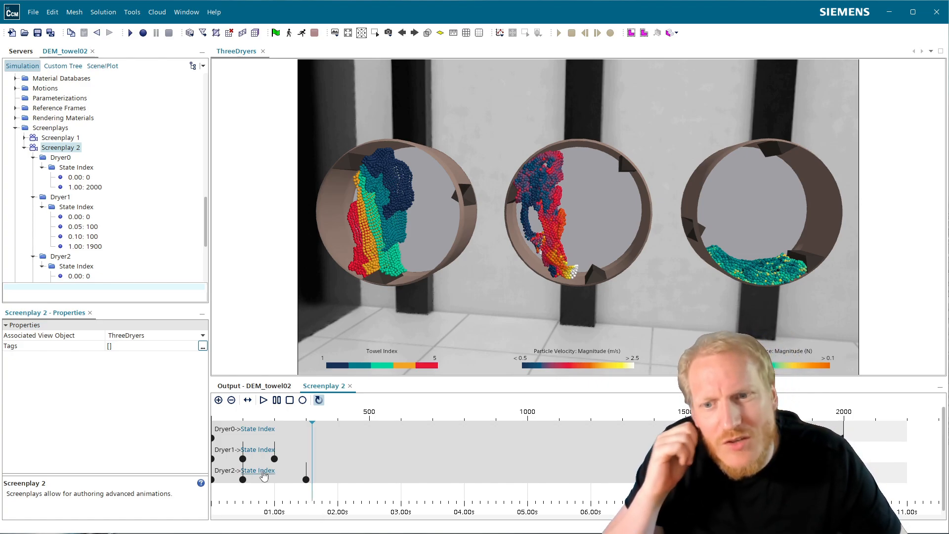
{"action": "left_click", "coordinate": [306, 481]}
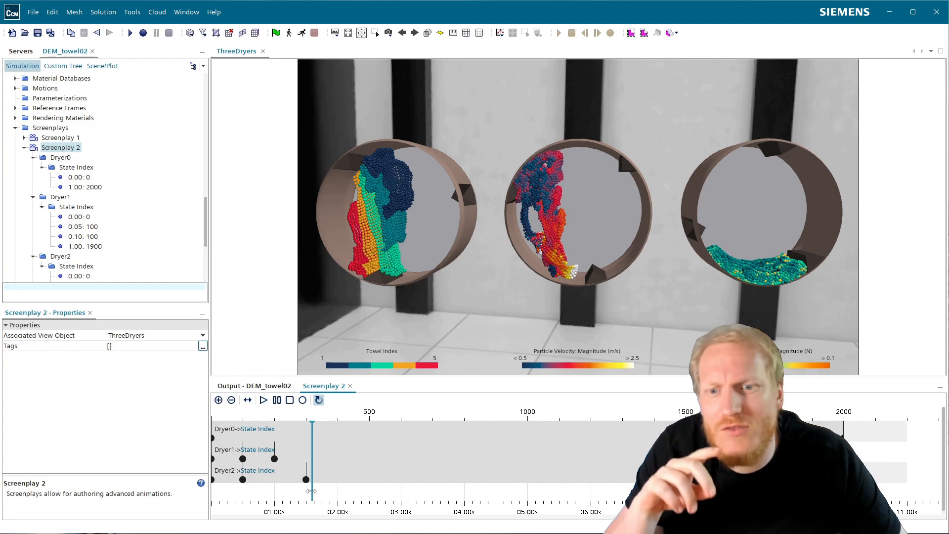
{"action": "left_click_drag", "start_coordinate": [312, 490], "coordinate": [256, 491]}
- Resume the simulation run to record more history, stop it, and save DEM_towel02
{"action": "left_click", "coordinate": [300, 34]}
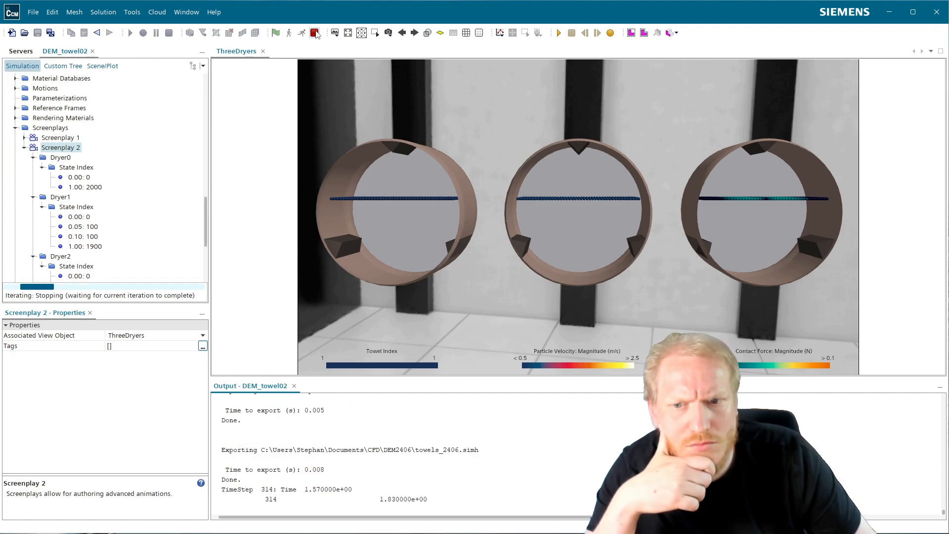
{"action": "left_click", "coordinate": [315, 34]}
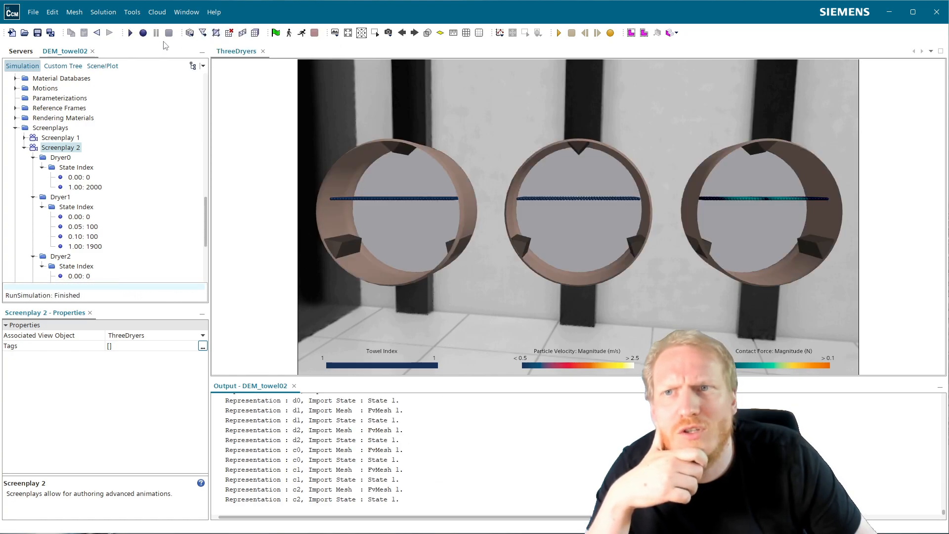
{"action": "left_click", "coordinate": [38, 33]}
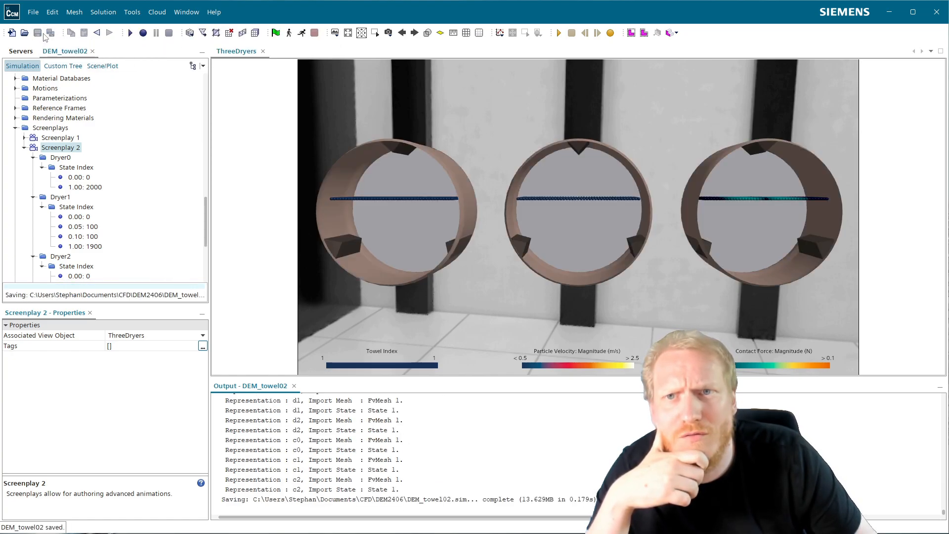
- Reopen the Screenplay 2 timeline and scrub forward to about 1.6 s to compare the three dryers
{"action": "double_click", "coordinate": [62, 149]}
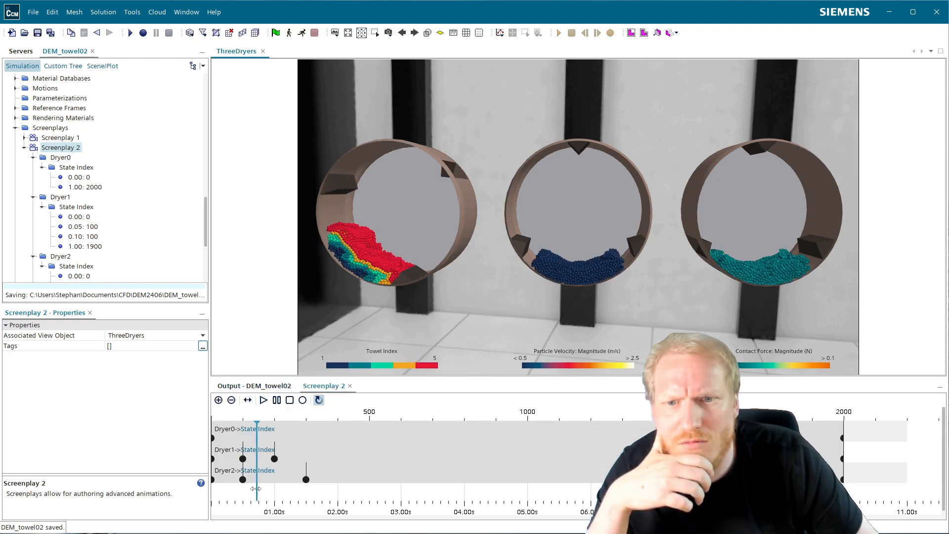
{"action": "left_click_drag", "start_coordinate": [257, 492], "coordinate": [308, 496]}
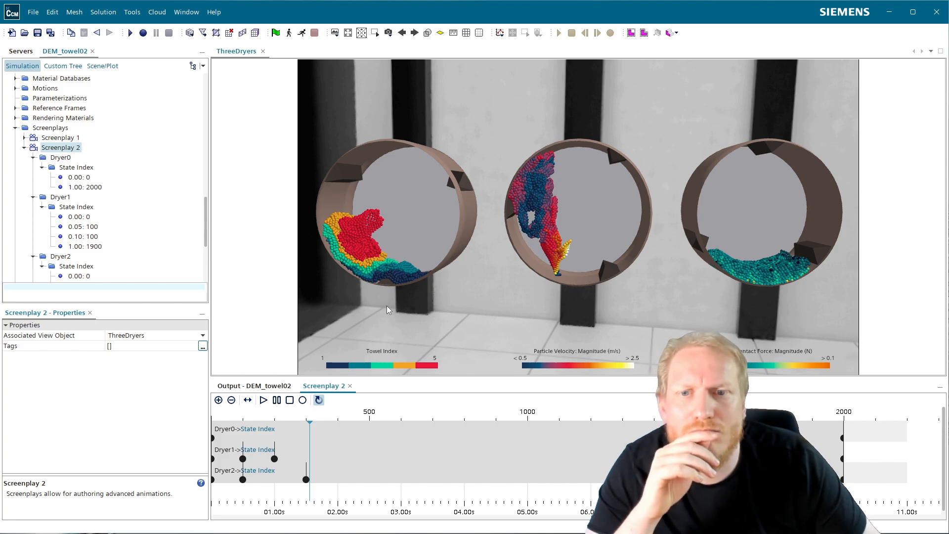
- Show the 98_front displayer and enable advanced rendering for the ThreeDryers scene
{"action": "left_click", "coordinate": [110, 69]}
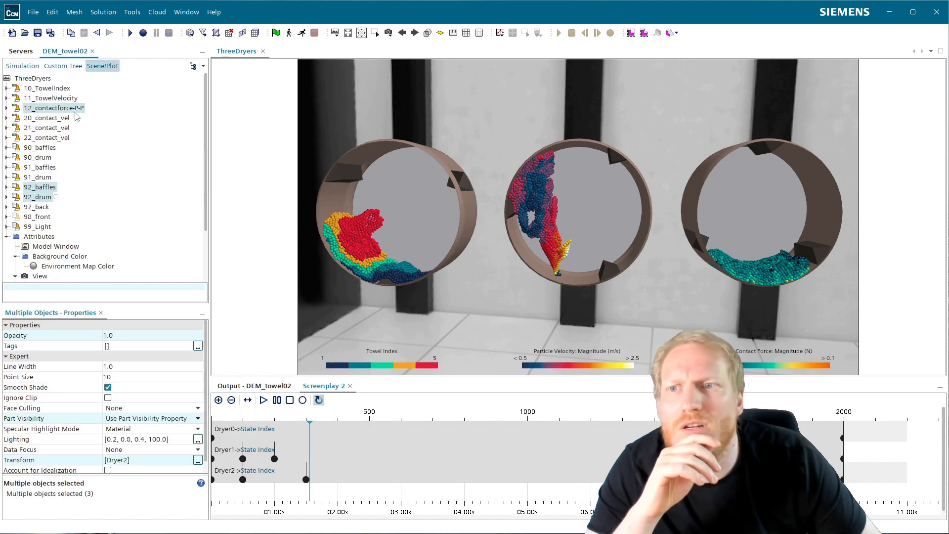
{"action": "left_click", "coordinate": [37, 217]}
{"action": "left_click", "coordinate": [42, 78]}
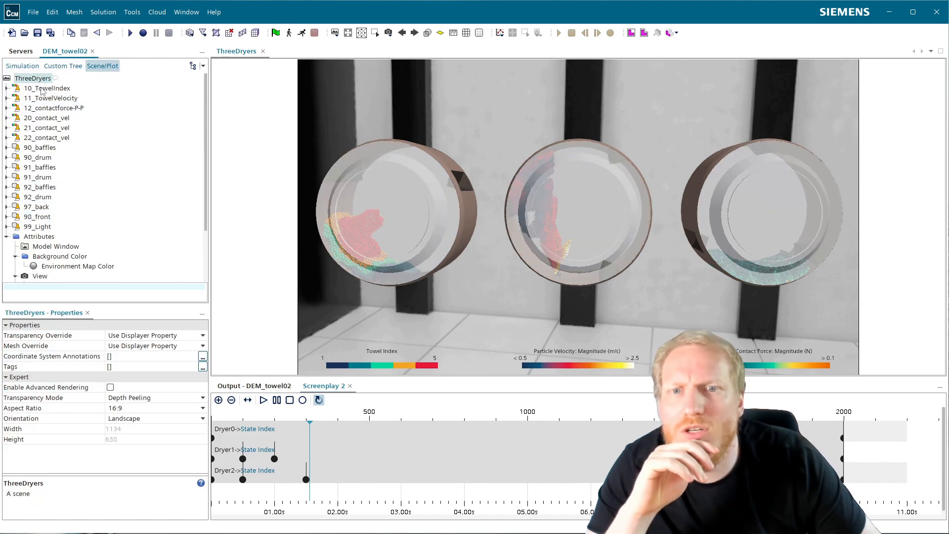
{"action": "left_click", "coordinate": [110, 387]}
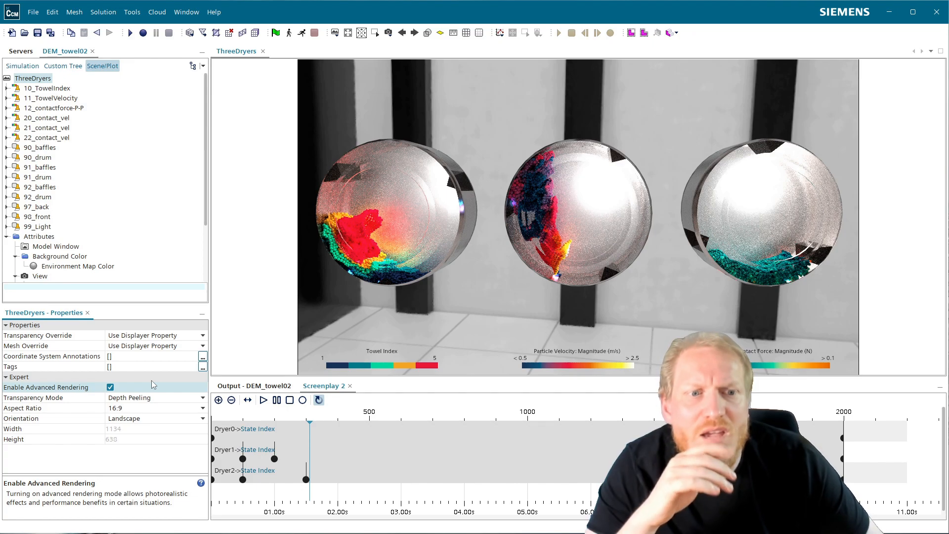
- Set the motion_start parameter to 0.2 s
{"action": "left_click", "coordinate": [66, 64]}
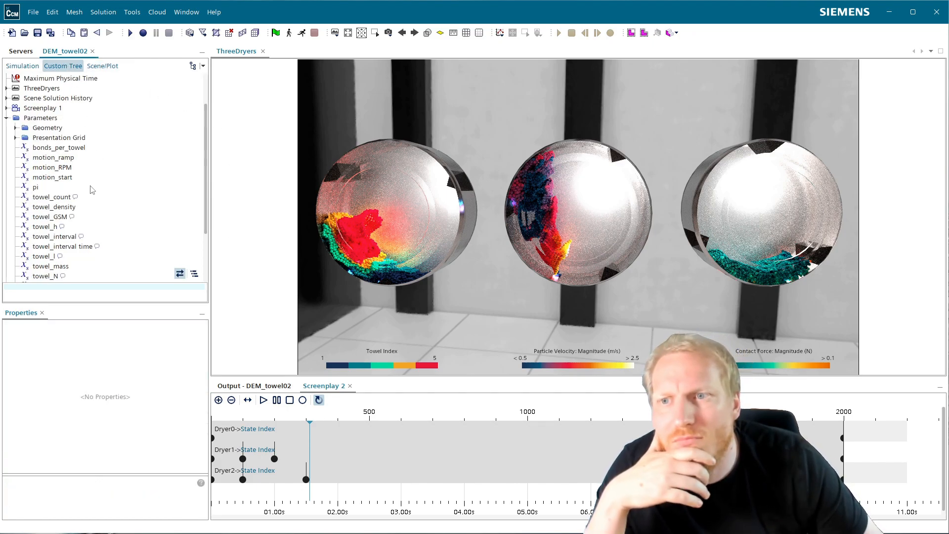
{"action": "left_click", "coordinate": [59, 178]}
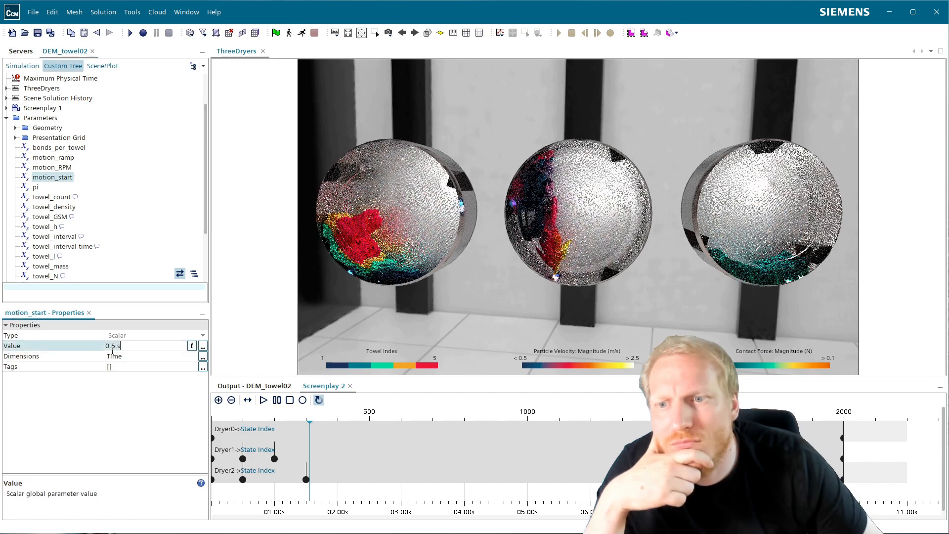
{"action": "key", "text": "BackSpace"}
{"action": "type", "text": "2"}
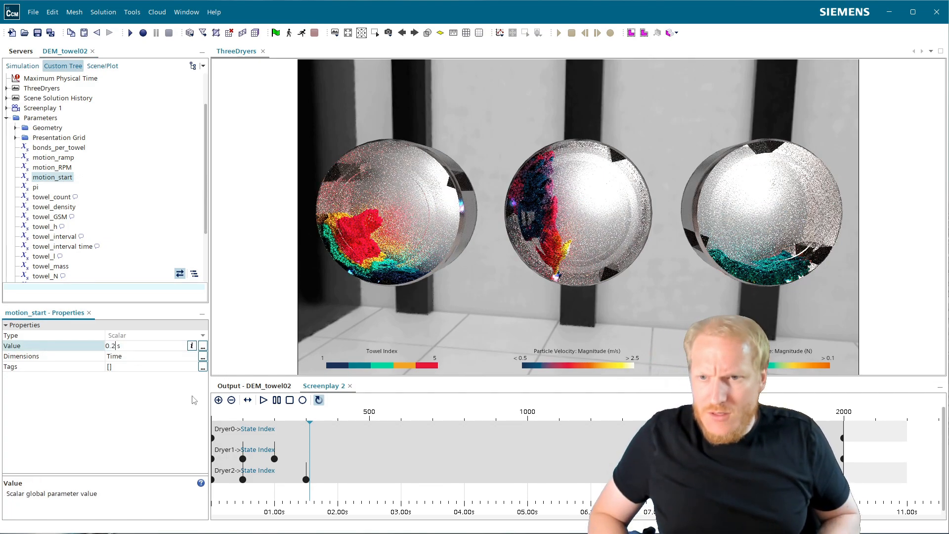
{"action": "key", "text": "Return"}
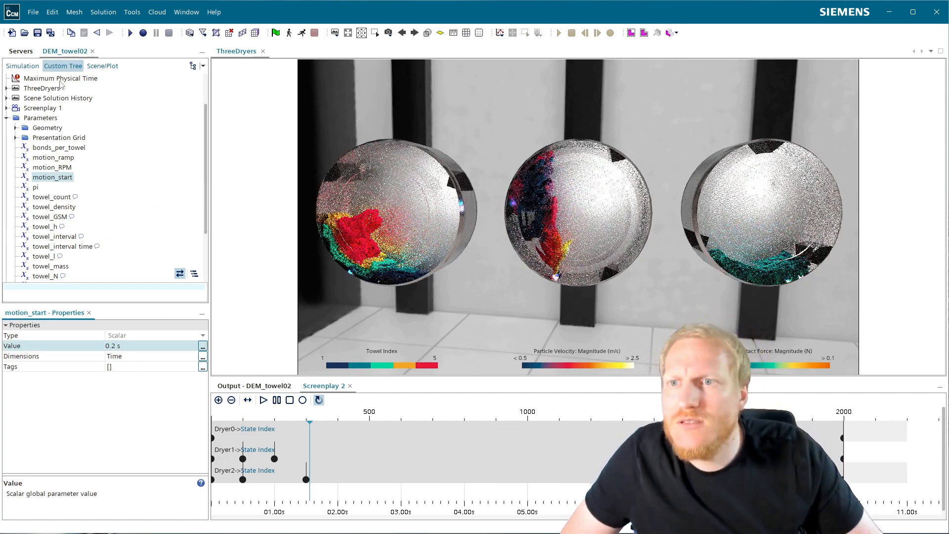
- Disable advanced rendering for the ThreeDryers scene and hide the 98_front displayer
{"action": "left_click", "coordinate": [102, 66]}
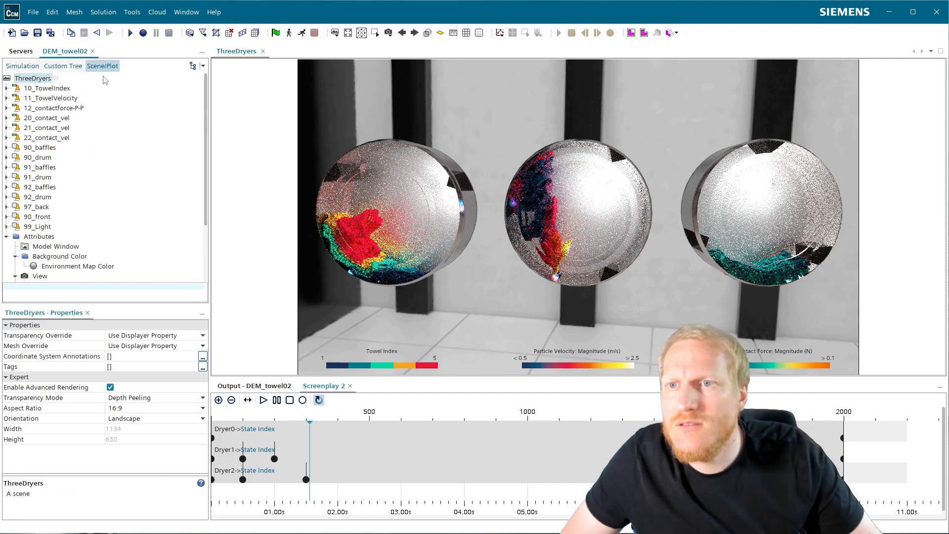
{"action": "left_click", "coordinate": [110, 387]}
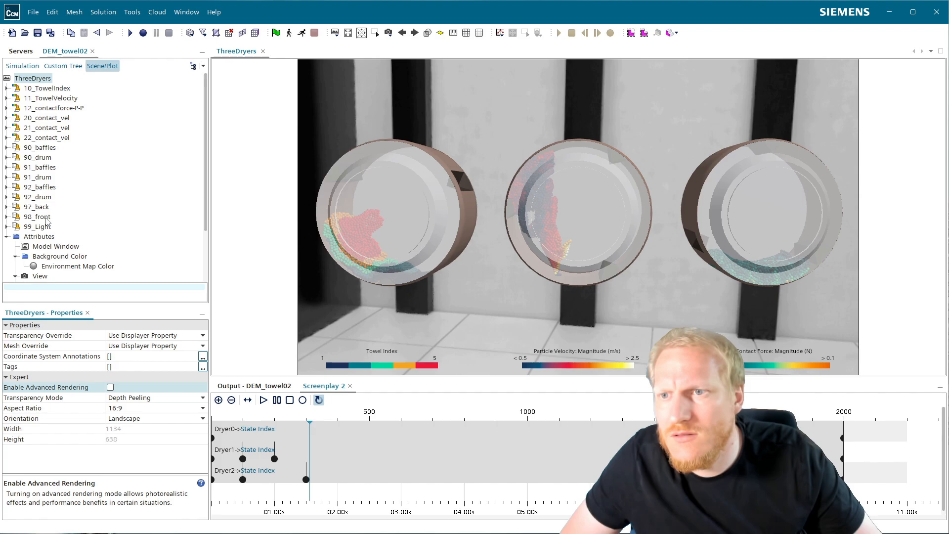
{"action": "left_click", "coordinate": [44, 217]}
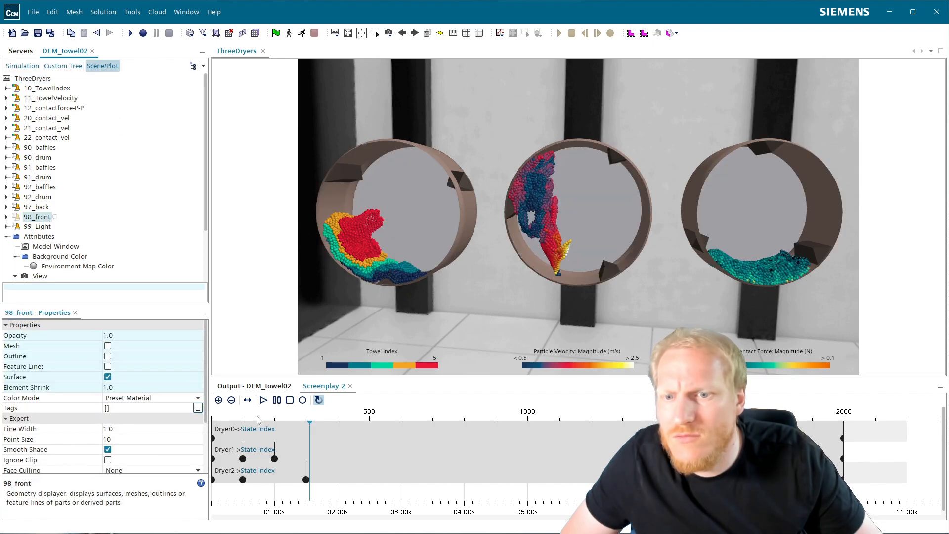
- Delete the 0.05 and 0.10 State Index keyframes of Dryer1 in Screenplay 2
{"action": "left_click", "coordinate": [23, 66]}
{"action": "scroll", "coordinate": [135, 234], "scroll_direction": "up", "scroll_amount": 5}
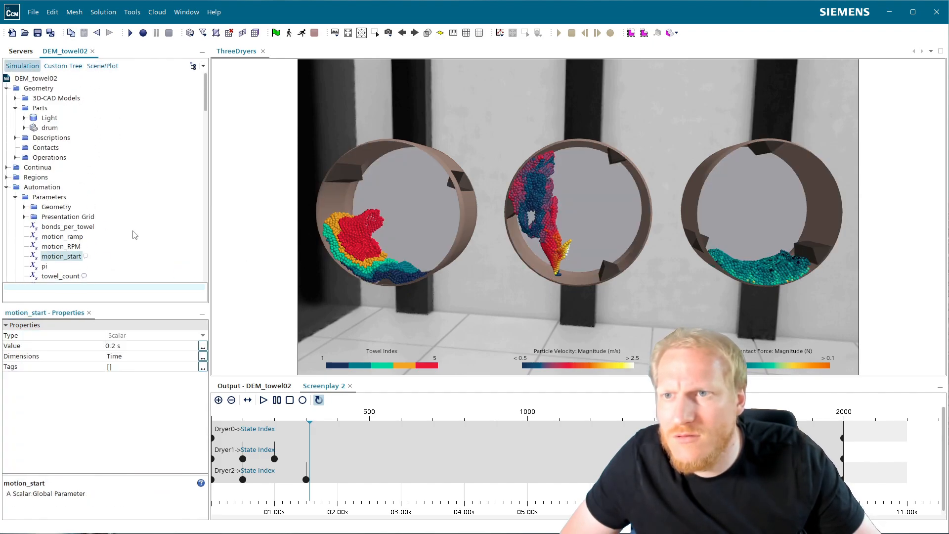
{"action": "scroll", "coordinate": [135, 235], "scroll_direction": "down", "scroll_amount": 10}
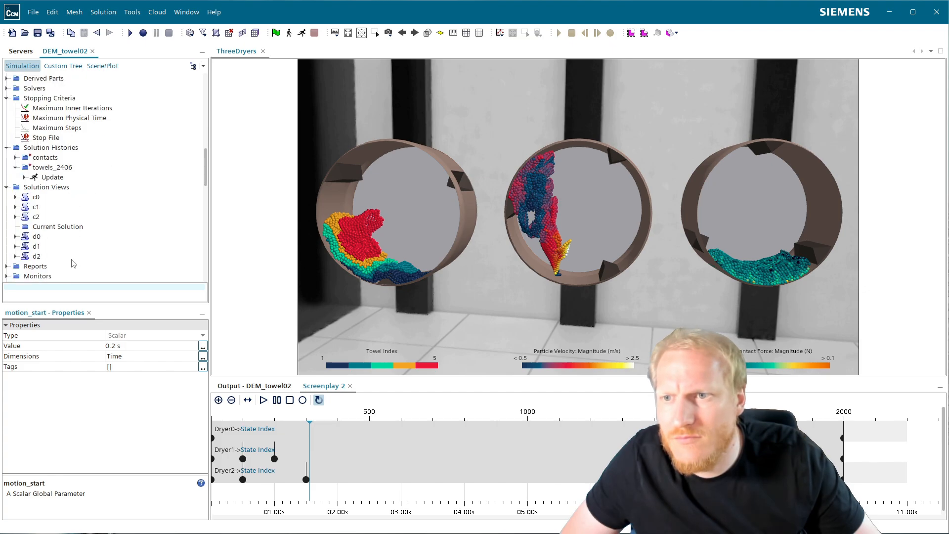
{"action": "scroll", "coordinate": [72, 263], "scroll_direction": "down", "scroll_amount": 10}
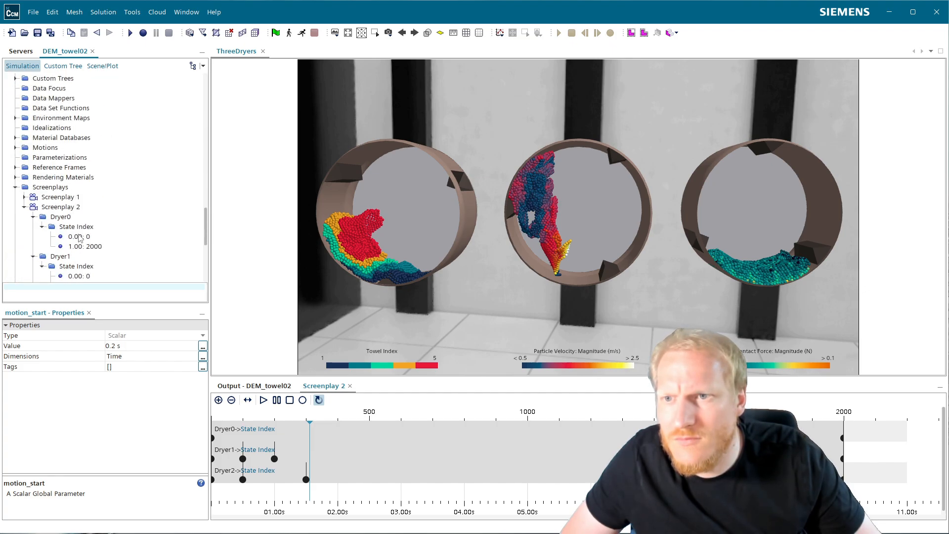
{"action": "scroll", "coordinate": [79, 238], "scroll_direction": "down", "scroll_amount": 1}
{"action": "left_click", "coordinate": [87, 257]}
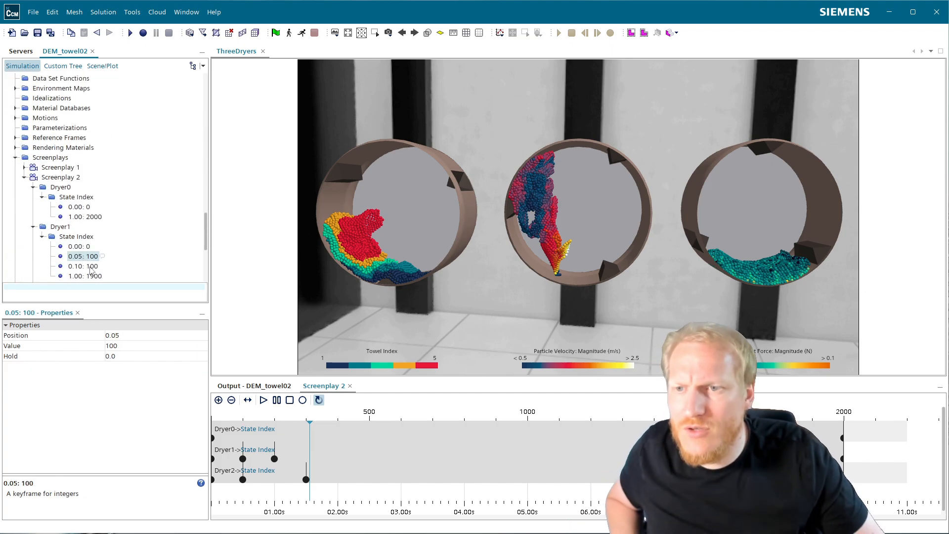
{"action": "left_click", "coordinate": [92, 267], "text": "ctrl"}
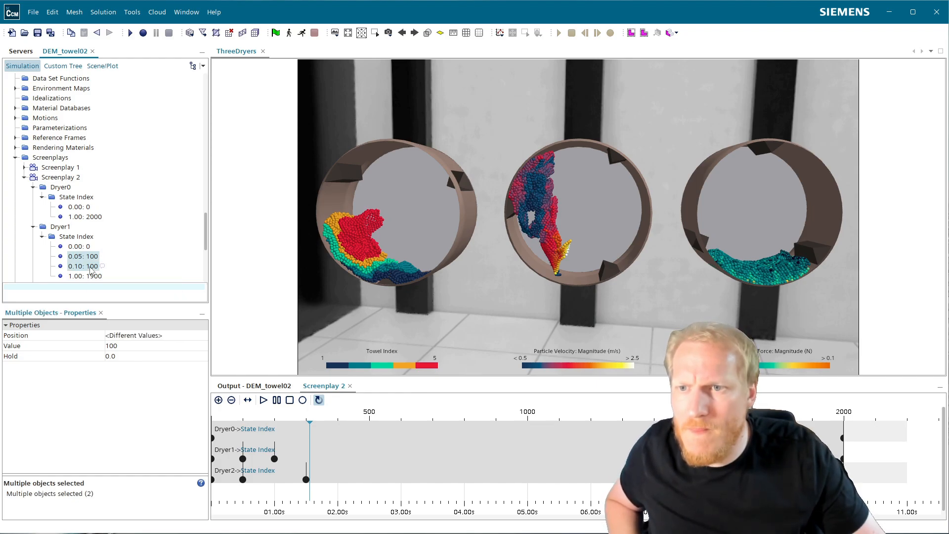
{"action": "right_click", "coordinate": [90, 270]}
{"action": "left_click", "coordinate": [107, 330]}
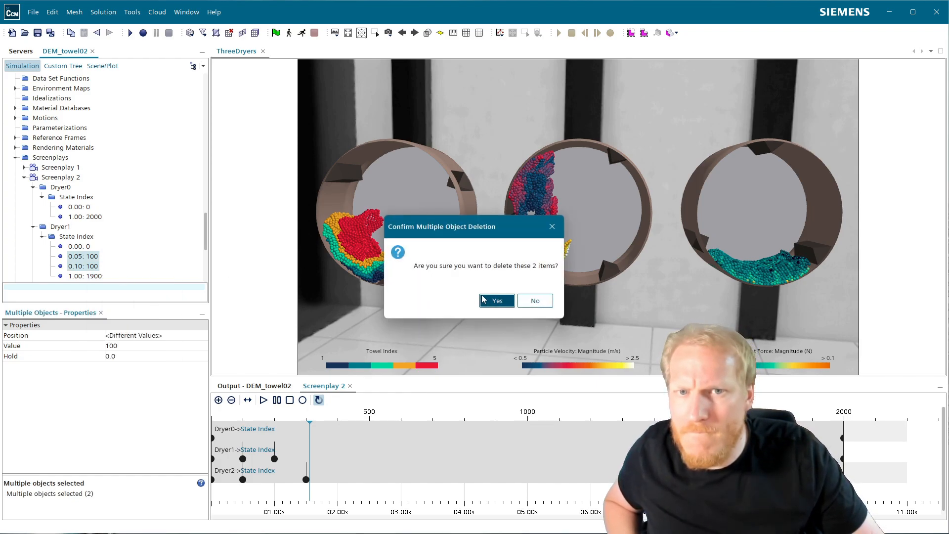
{"action": "left_click", "coordinate": [496, 301]}
- Delete the 0.05 and 0.15 State Index keyframes of Dryer2 in Screenplay 2
{"action": "scroll", "coordinate": [92, 228], "scroll_direction": "down", "scroll_amount": 3}
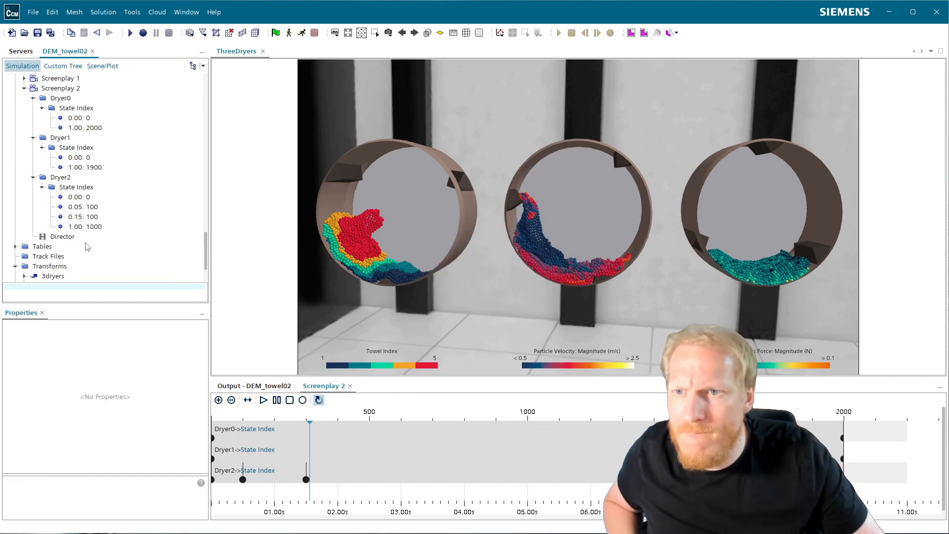
{"action": "left_click", "coordinate": [81, 210]}
{"action": "left_click", "coordinate": [83, 214], "text": "ctrl"}
{"action": "right_click", "coordinate": [83, 214]}
{"action": "left_click", "coordinate": [123, 278]}
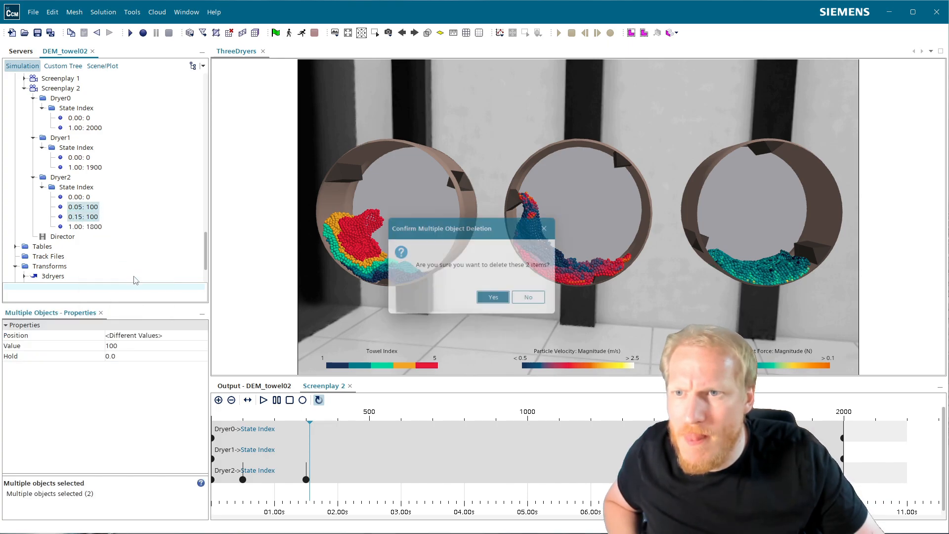
{"action": "left_click", "coordinate": [492, 300]}
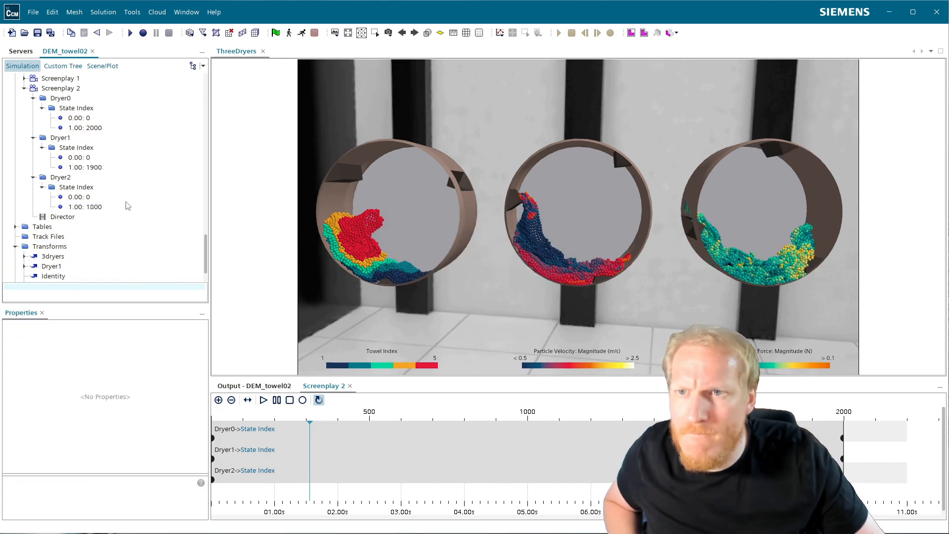
- Set the duration of the Dryer2 action in Screenplay 2 to 18.0 s
{"action": "left_click", "coordinate": [85, 208]}
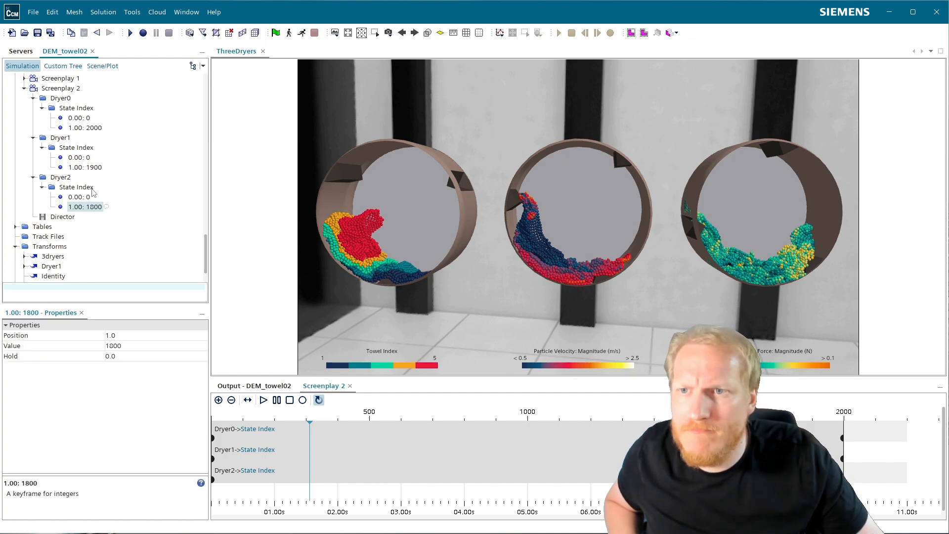
{"action": "left_click", "coordinate": [60, 178]}
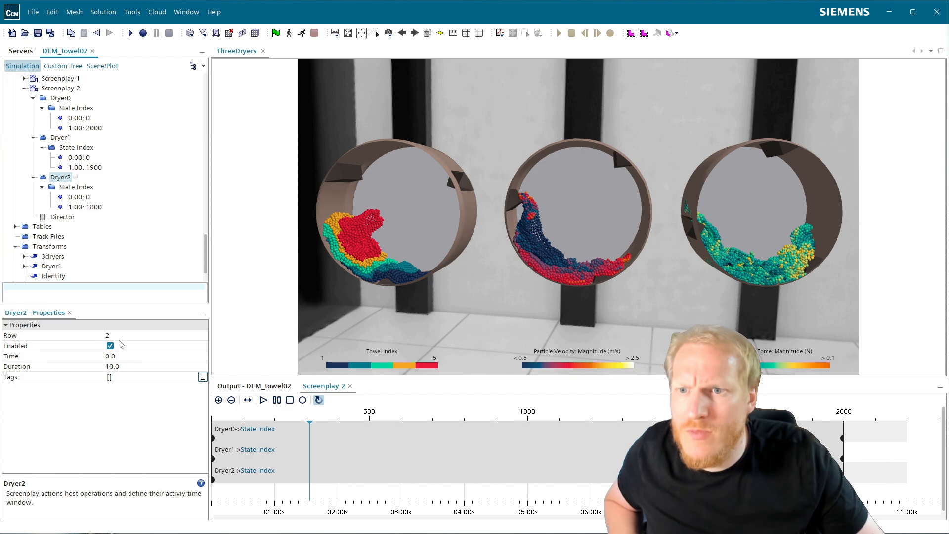
{"action": "left_click", "coordinate": [127, 366]}
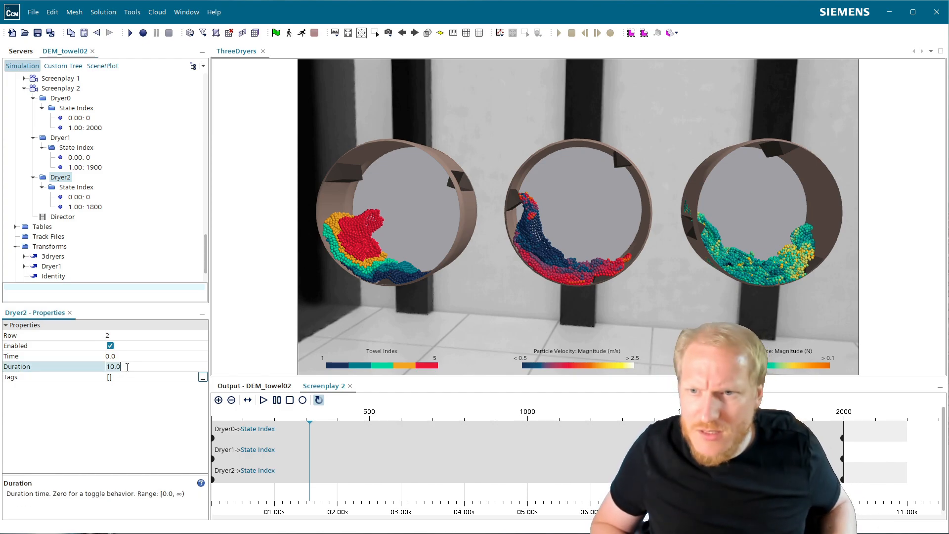
{"action": "key", "text": "BackSpace"}
{"action": "key", "text": "BackSpace"}
{"action": "key", "text": "BackSpace"}
{"action": "key", "text": "BackSpace"}
{"action": "type", "text": "18.0"}
{"action": "key", "text": "Return"}
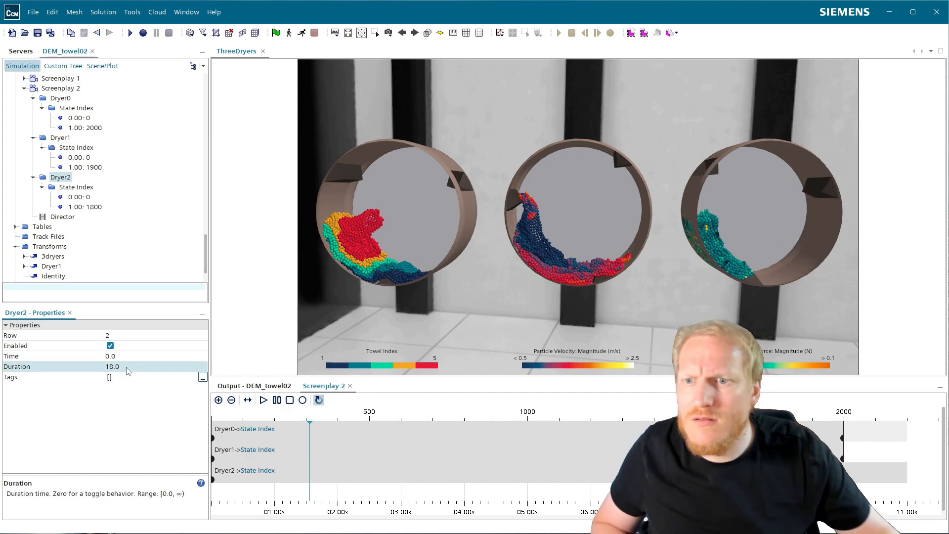
- Set the start time of the Dryer2 action to 2.0 s
{"action": "left_click", "coordinate": [120, 357]}
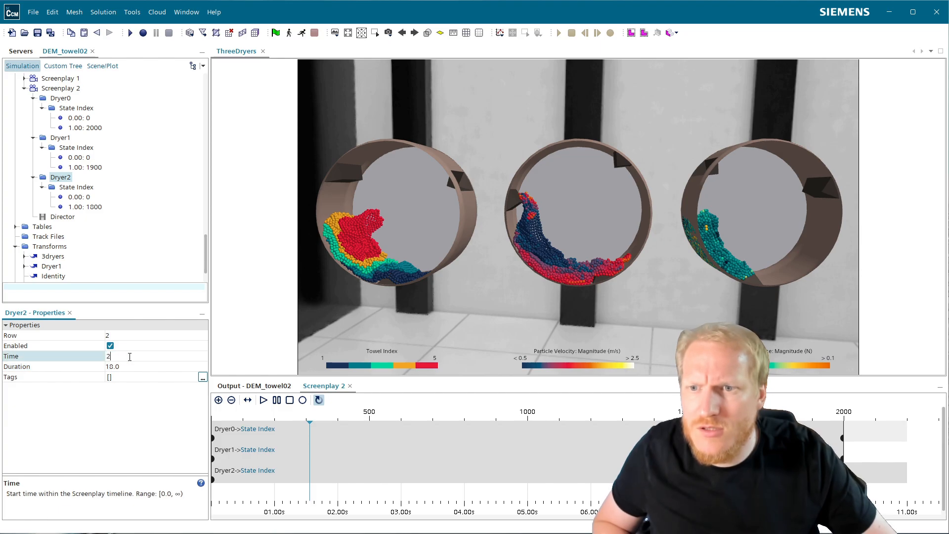
{"action": "key", "text": "BackSpace"}
{"action": "key", "text": "BackSpace"}
{"action": "key", "text": "BackSpace"}
{"action": "type", "text": "2.0"}
{"action": "key", "text": "Return"}
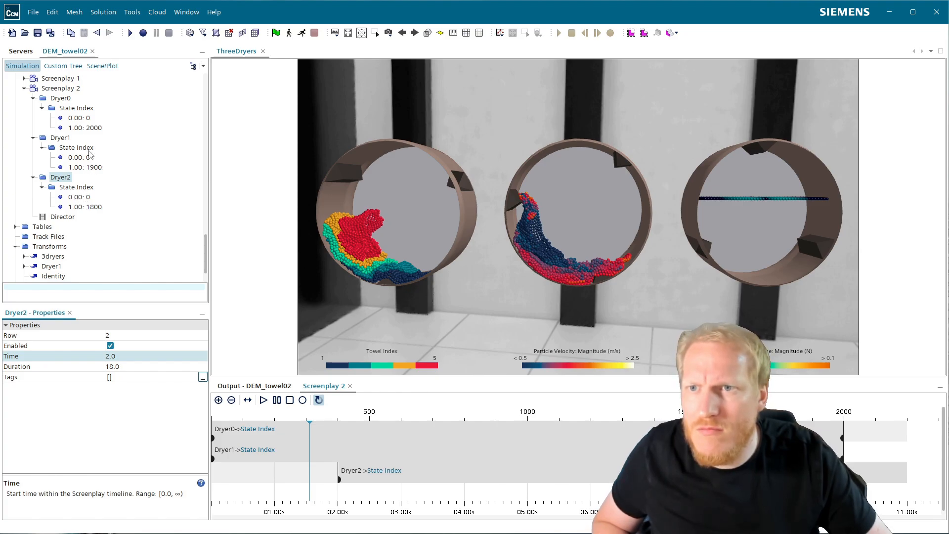
- Set the Dryer2 action's start time to 1.0 s and its duration to 9.0 s
{"action": "left_click", "coordinate": [70, 138]}
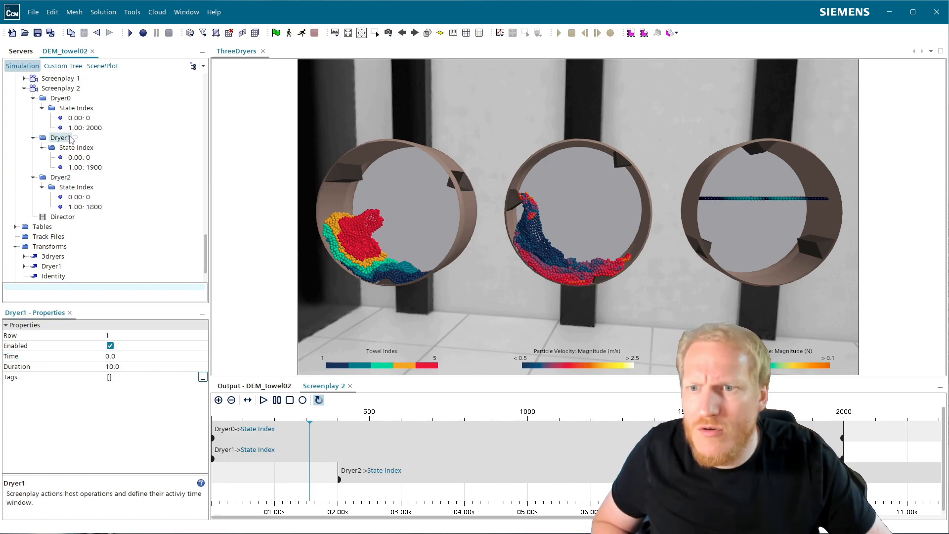
{"action": "left_click", "coordinate": [64, 178]}
{"action": "left_click", "coordinate": [123, 357]}
{"action": "type", "text": "1"}
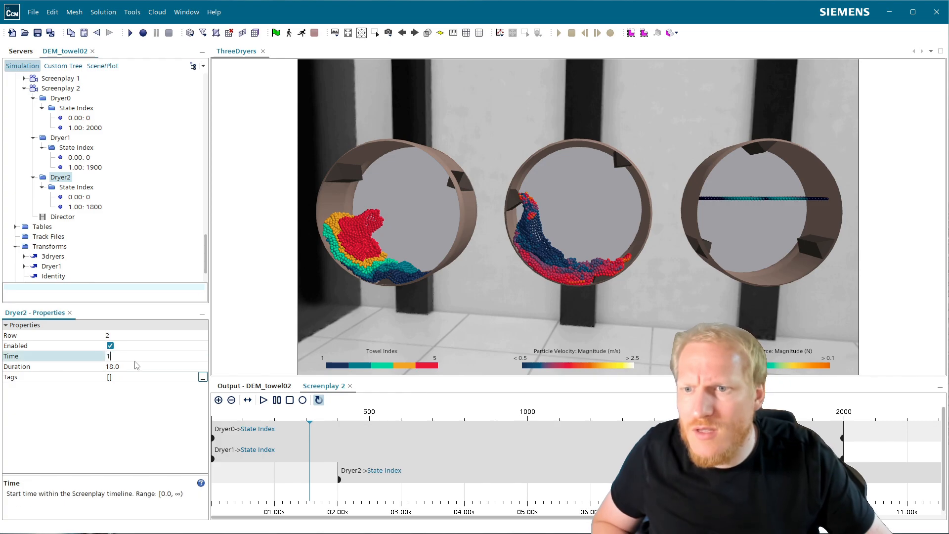
{"action": "key", "text": "Return"}
{"action": "left_click", "coordinate": [133, 367]}
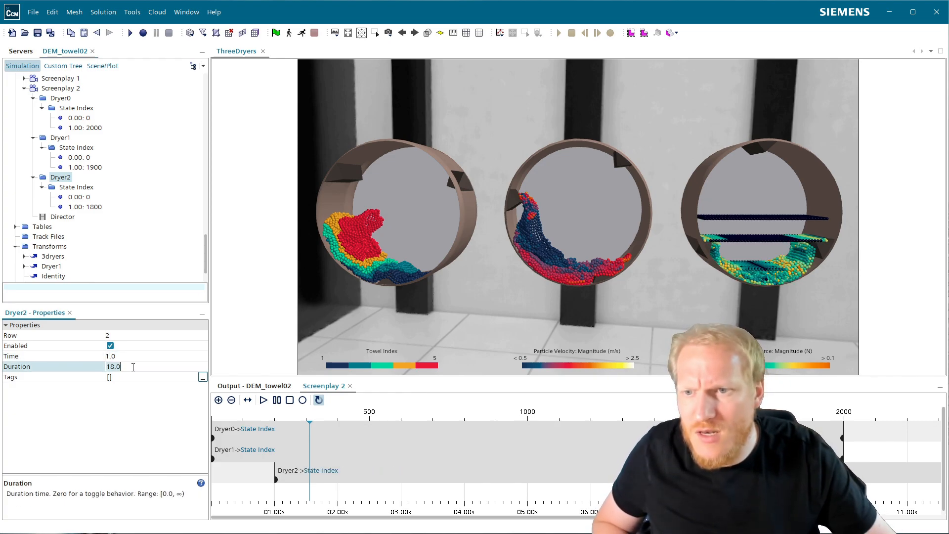
{"action": "type", "text": "9"}
{"action": "key", "text": "Return"}
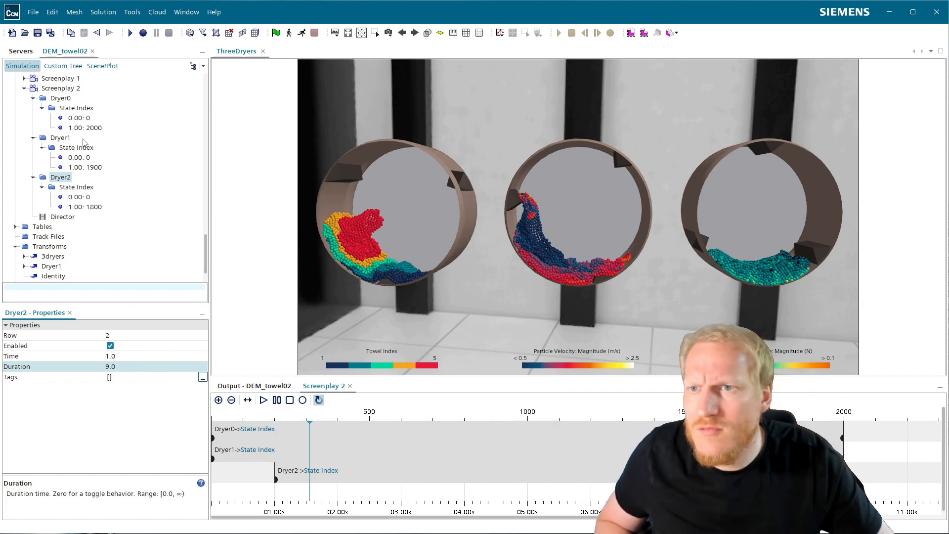
- Set the duration of the Dryer1 action in Screenplay 2 to 9.5 s
{"action": "left_click", "coordinate": [61, 138]}
{"action": "left_click", "coordinate": [120, 356]}
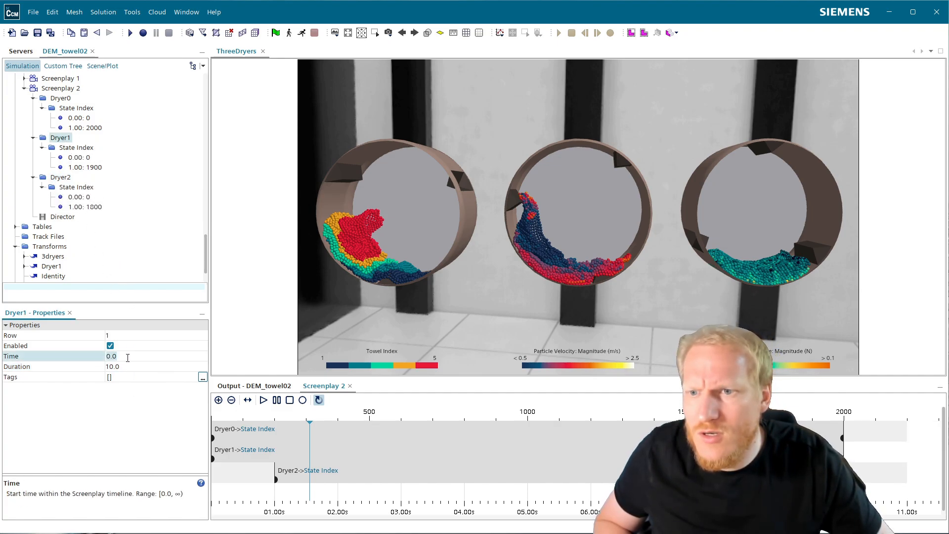
{"action": "left_click", "coordinate": [130, 367]}
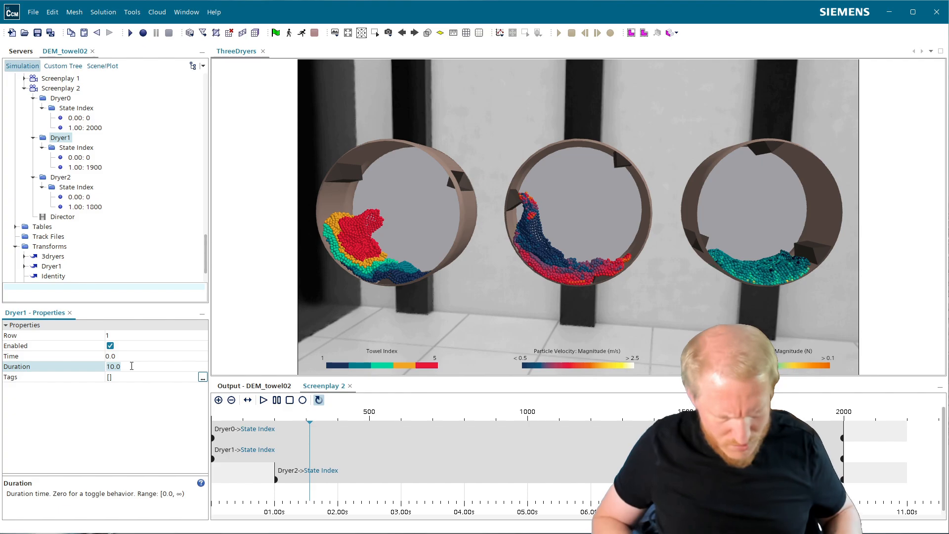
{"action": "key", "text": "BackSpace"}
{"action": "key", "text": "BackSpace"}
{"action": "key", "text": "BackSpace"}
{"action": "key", "text": "BackSpace"}
{"action": "type", "text": "9.5"}
{"action": "key", "text": "Return"}
- Set the start time of the Dryer1 action to 0.5 s
{"action": "left_click", "coordinate": [131, 354]}
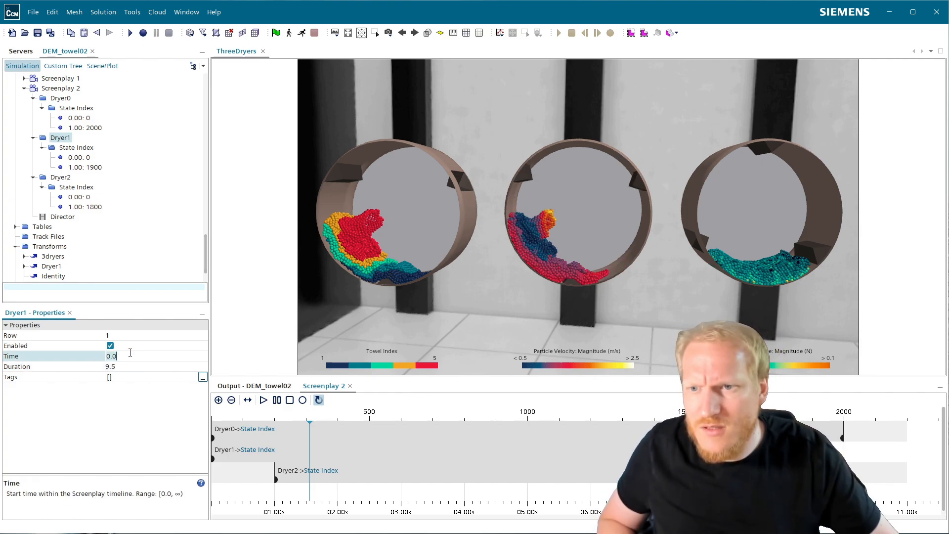
{"action": "key", "text": "BackSpace"}
{"action": "type", "text": "5"}
{"action": "key", "text": "Return"}
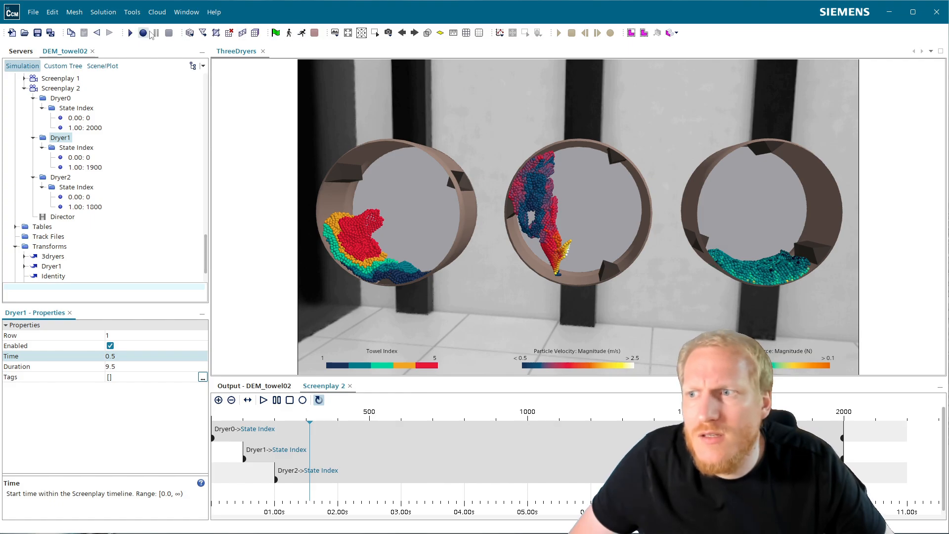
- Clear the solution and move the Screenplay 2 time cursor back to 0 s
{"action": "left_click", "coordinate": [103, 12]}
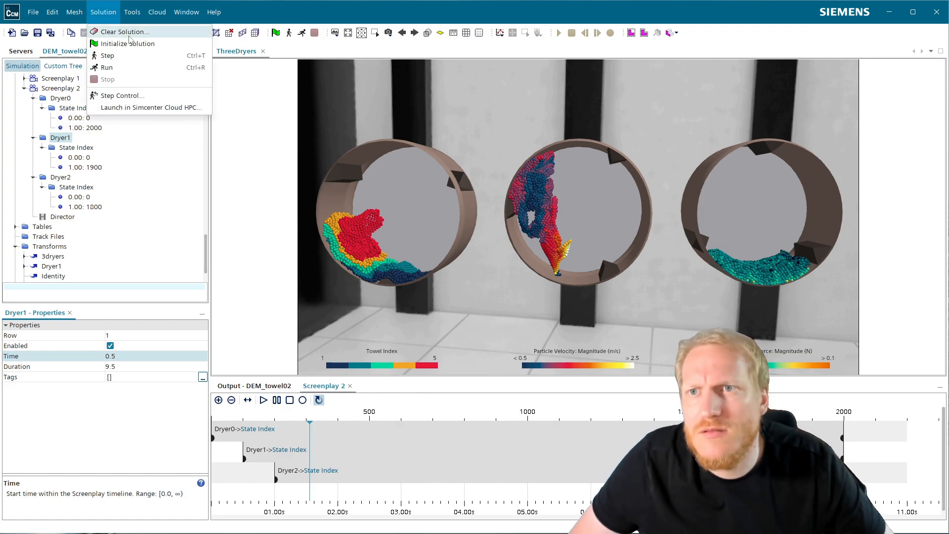
{"action": "left_click", "coordinate": [126, 31]}
{"action": "left_click", "coordinate": [519, 318]}
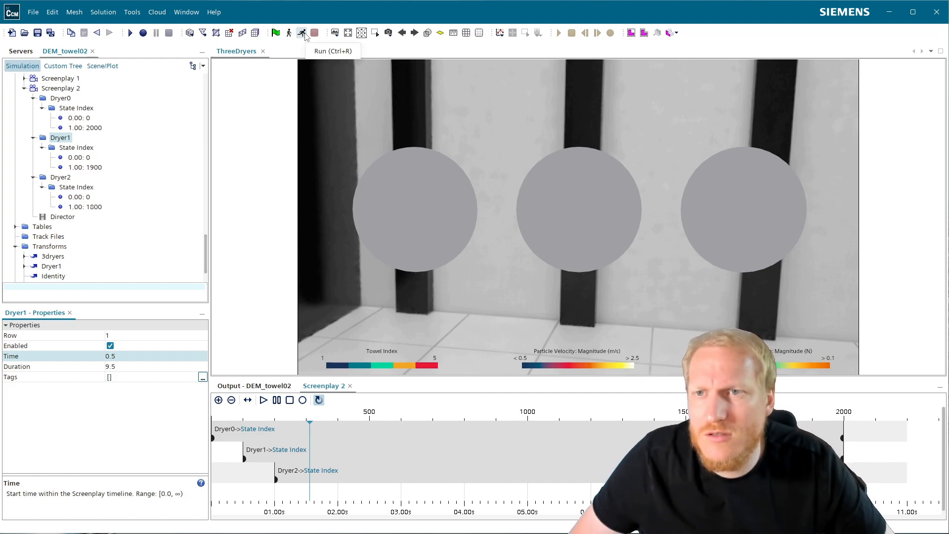
{"action": "left_click", "coordinate": [103, 66]}
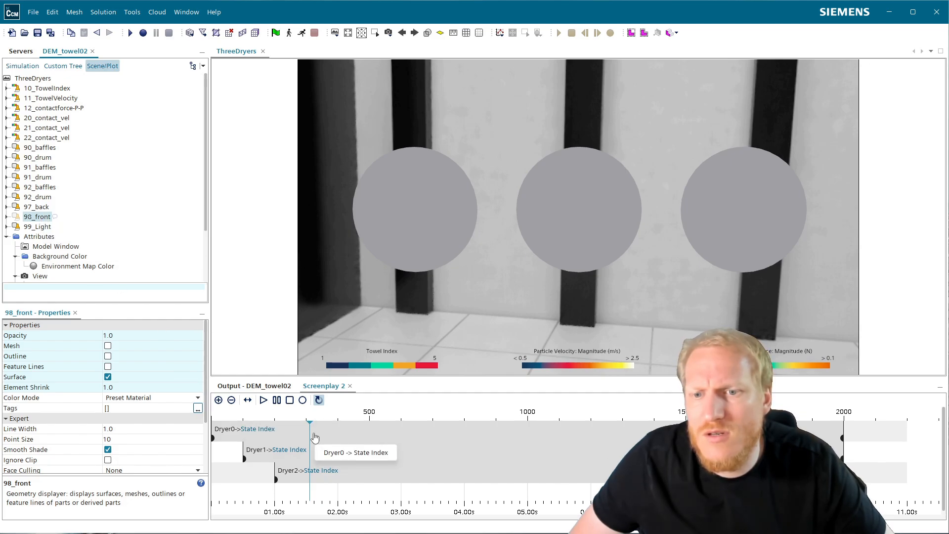
{"action": "left_click_drag", "start_coordinate": [309, 433], "coordinate": [213, 431]}
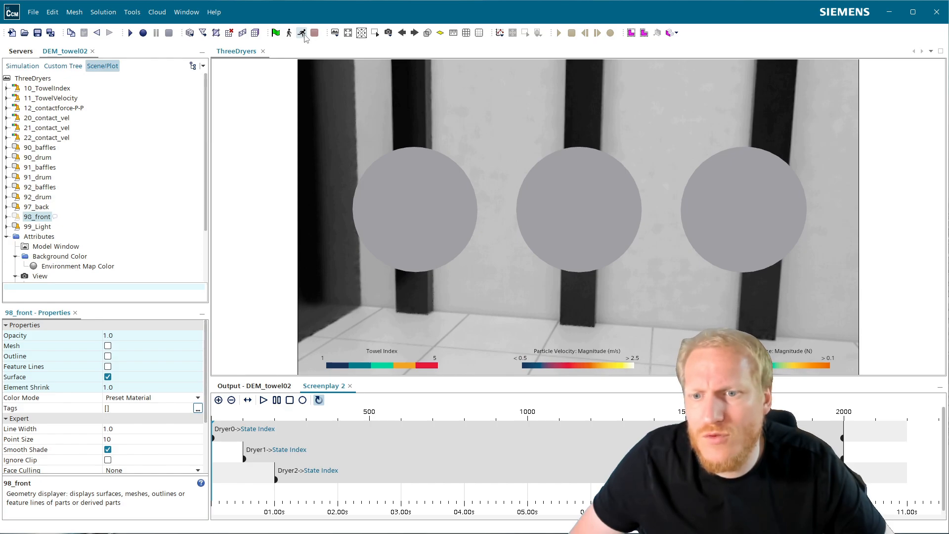
- Clear the solution once more, run the towel simulation and review the start of its solver output
{"action": "left_click", "coordinate": [97, 12]}
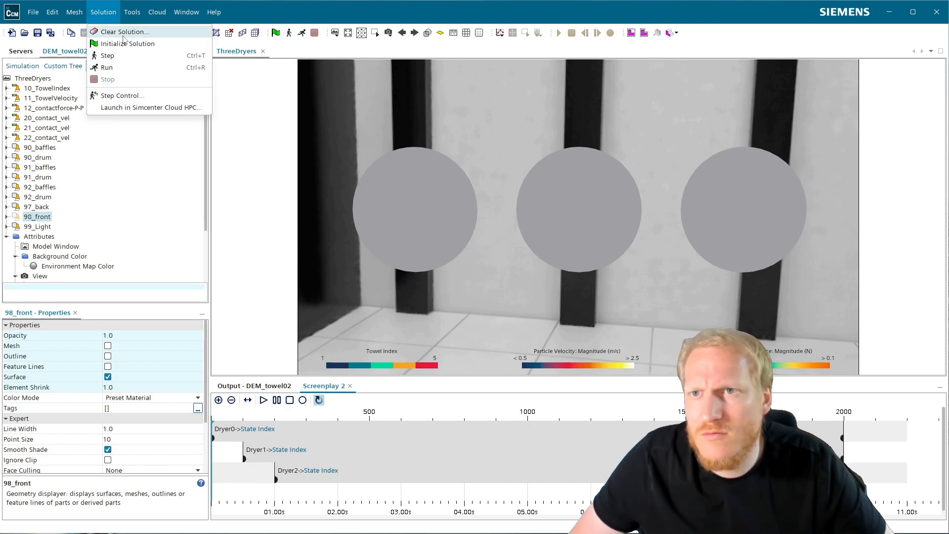
{"action": "left_click", "coordinate": [121, 43]}
{"action": "left_click", "coordinate": [511, 326]}
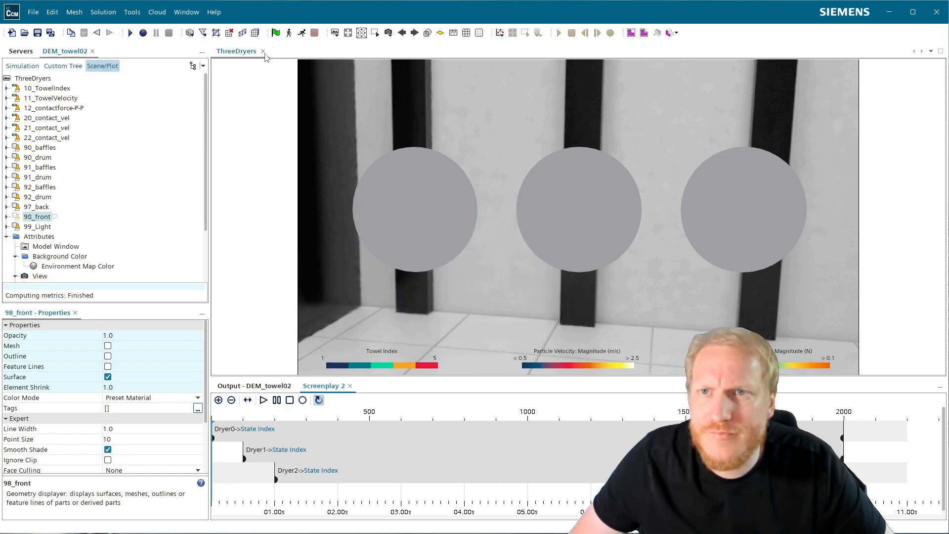
{"action": "left_click", "coordinate": [302, 32]}
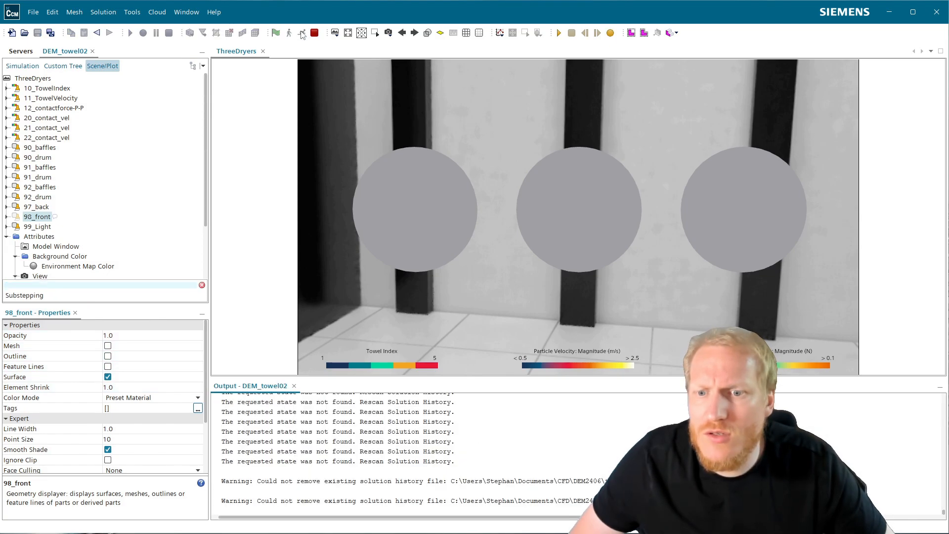
{"action": "scroll", "coordinate": [435, 425], "scroll_direction": "up", "scroll_amount": 6}
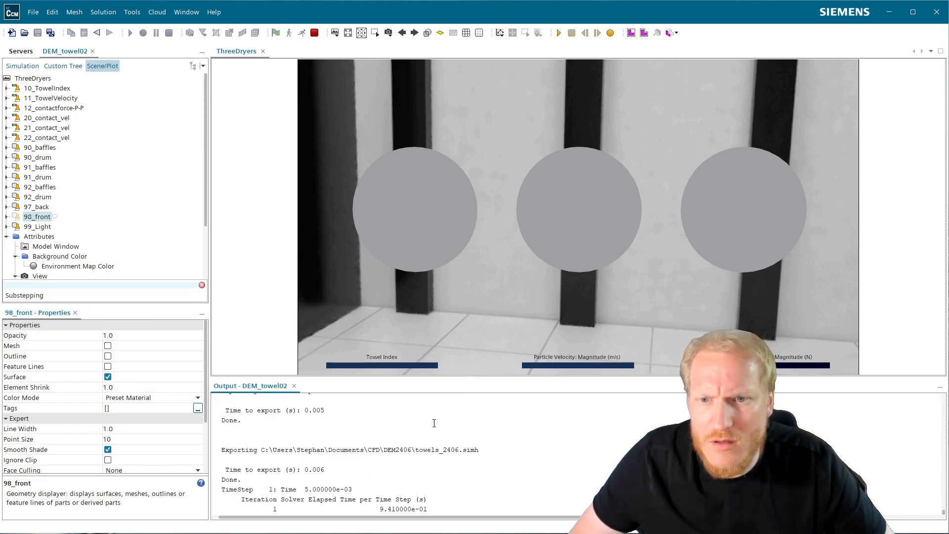